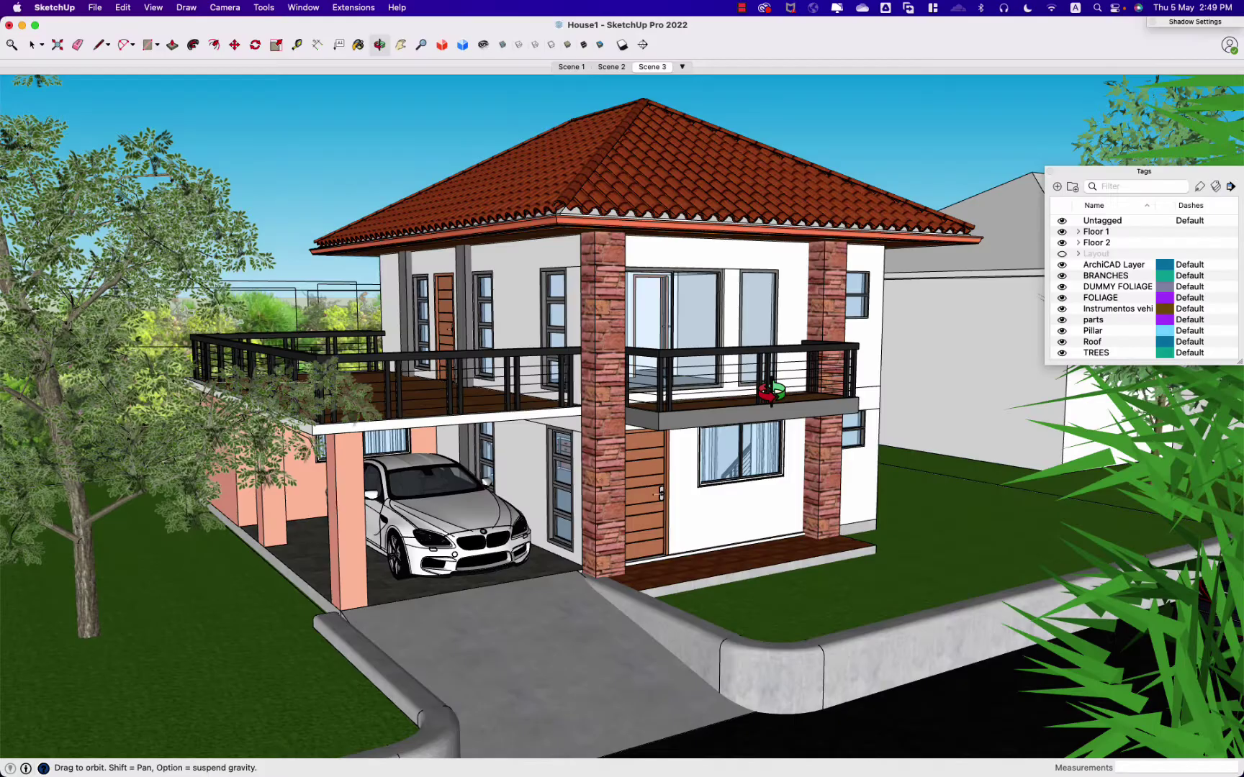
Step: Orbit and pan around the finished house to frame the L-shaped kitchen
mouse_move(827, 360)
left_mouse_down()
mouse_move(874, 357)
mouse_move(568, 447)
mouse_move(280, 630)
left_mouse_up()
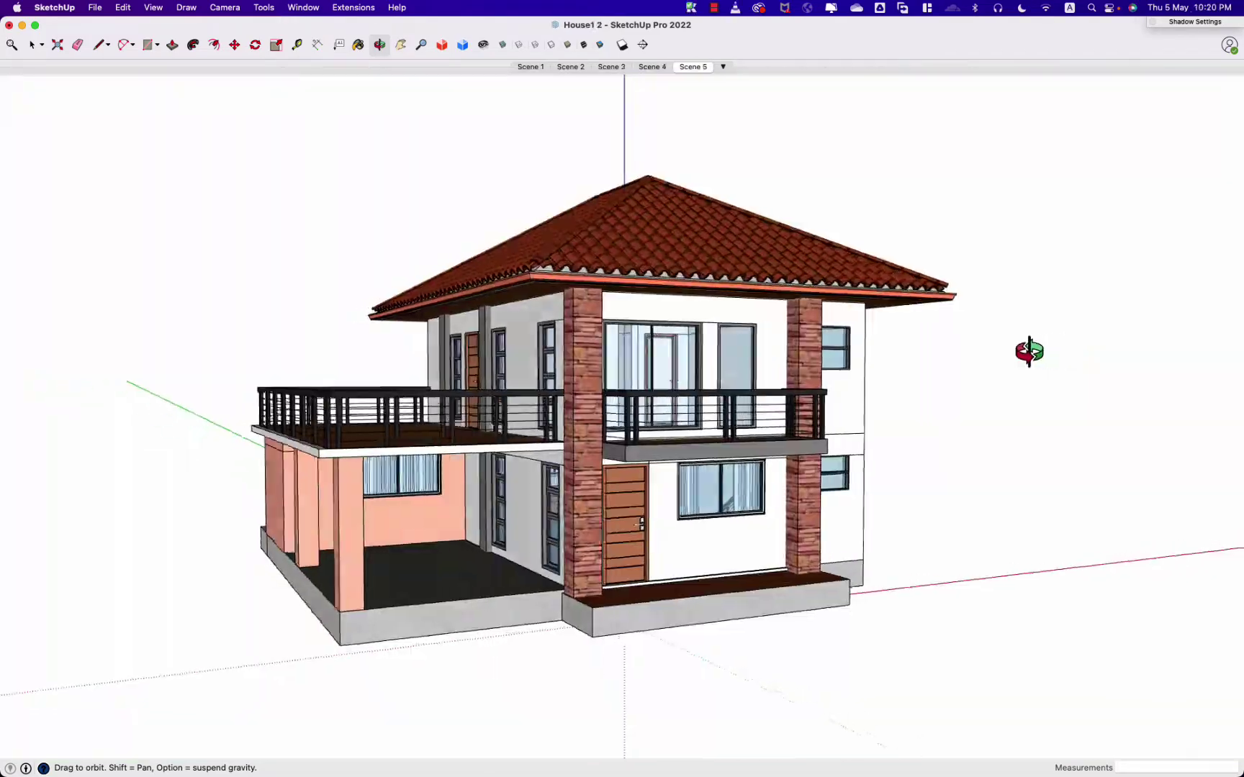
mouse_move(1027, 353)
left_mouse_down()
mouse_move(658, 383)
mouse_move(609, 372)
mouse_move(652, 312)
mouse_move(802, 228)
mouse_move(903, 311)
mouse_move(971, 317)
left_mouse_up()
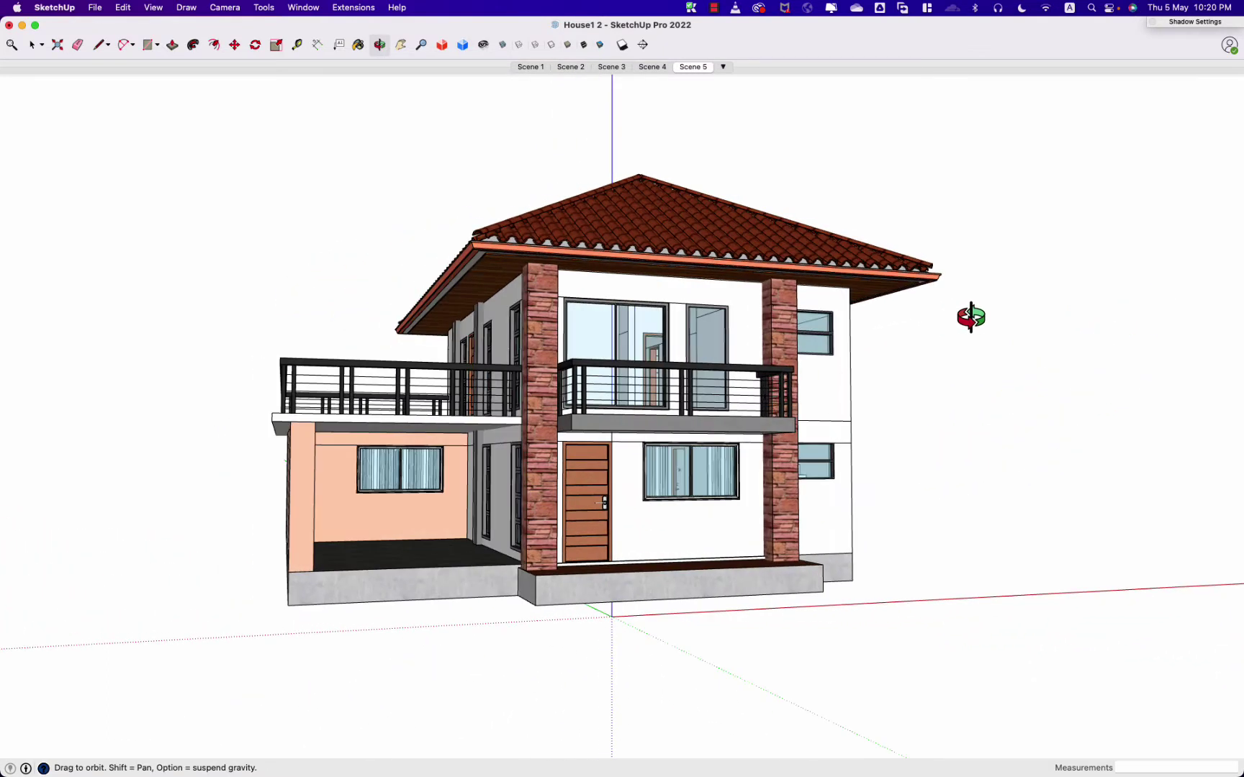
mouse_move(469, 225)
left_mouse_down()
mouse_move(572, 133)
mouse_move(644, 125)
mouse_move(671, 253)
left_mouse_up()
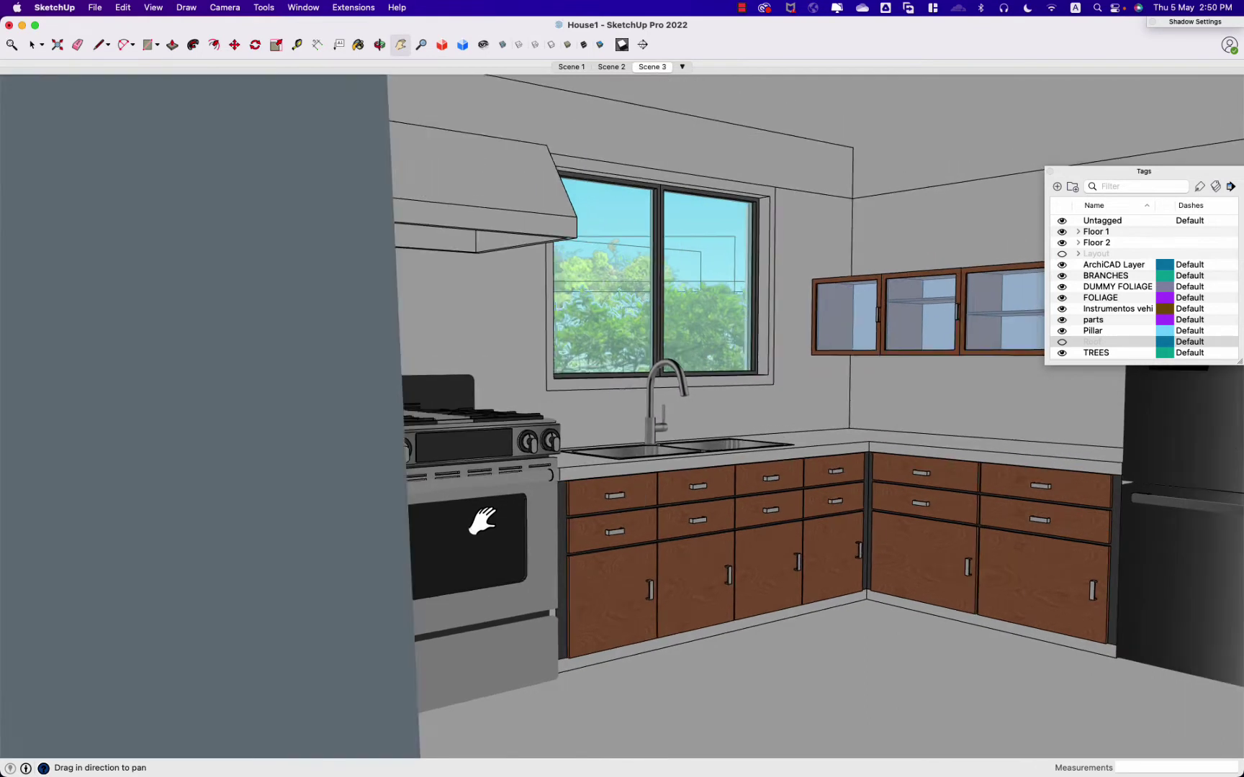
left_click_drag(482, 522, 410, 526)
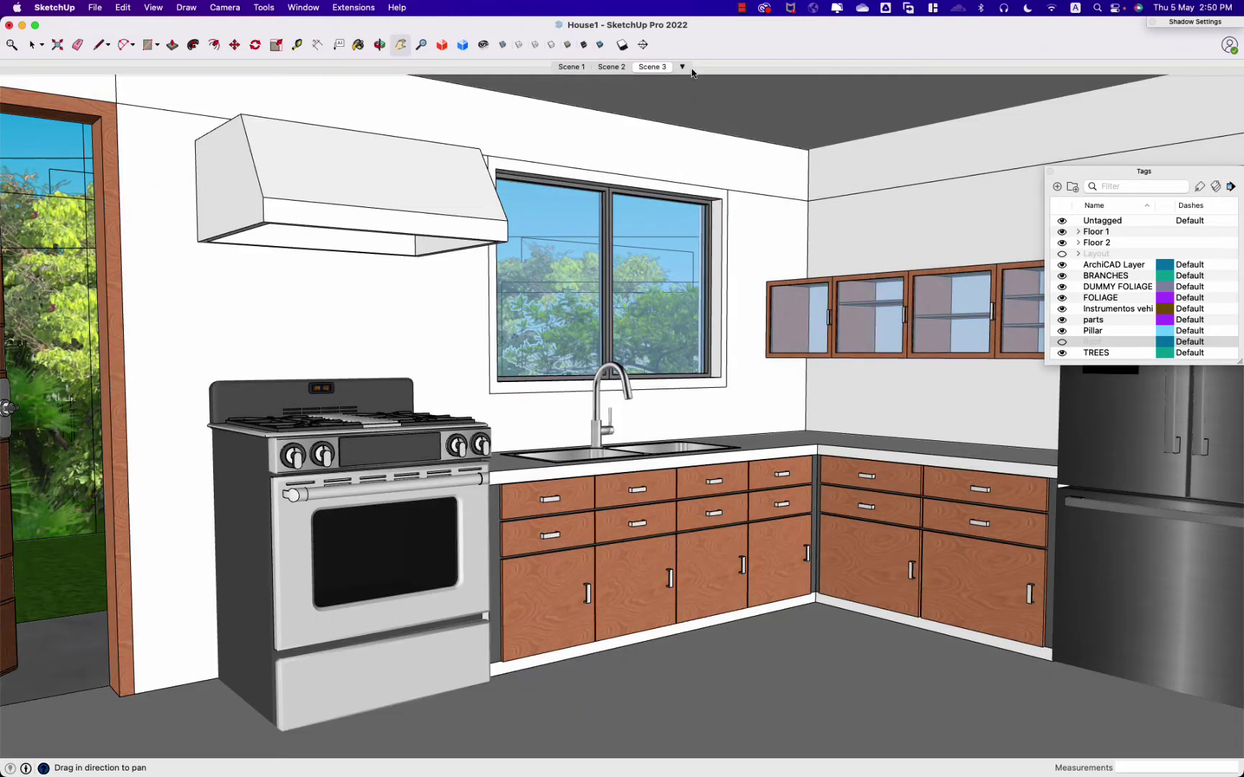
Step: Add the kitchen view as Scene 4, then orbit lower toward the stair wall
right_click(712, 67)
left_click(728, 110)
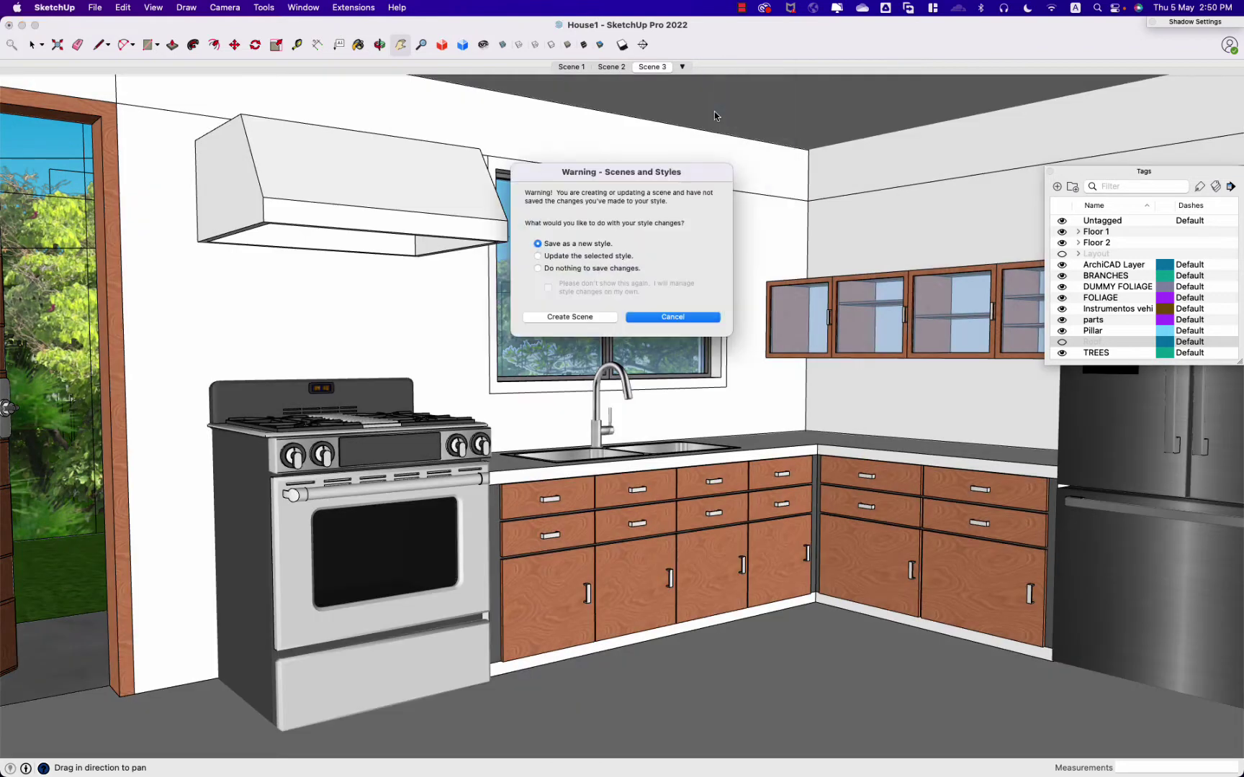
left_click(588, 318)
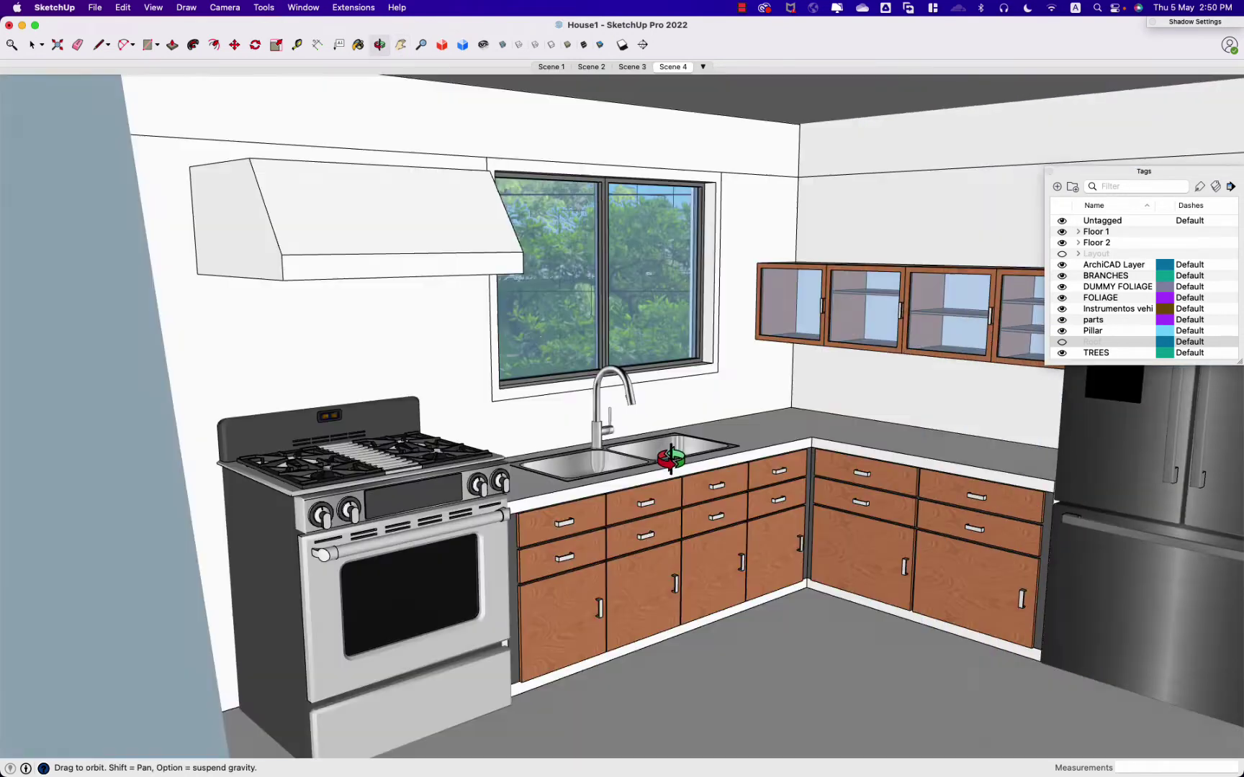
left_click_drag(7, 408, 666, 461)
mouse_move(492, 58)
left_mouse_down()
mouse_move(1034, 330)
mouse_move(874, 431)
mouse_move(744, 444)
mouse_move(744, 461)
mouse_move(626, 442)
left_mouse_up()
key("h")
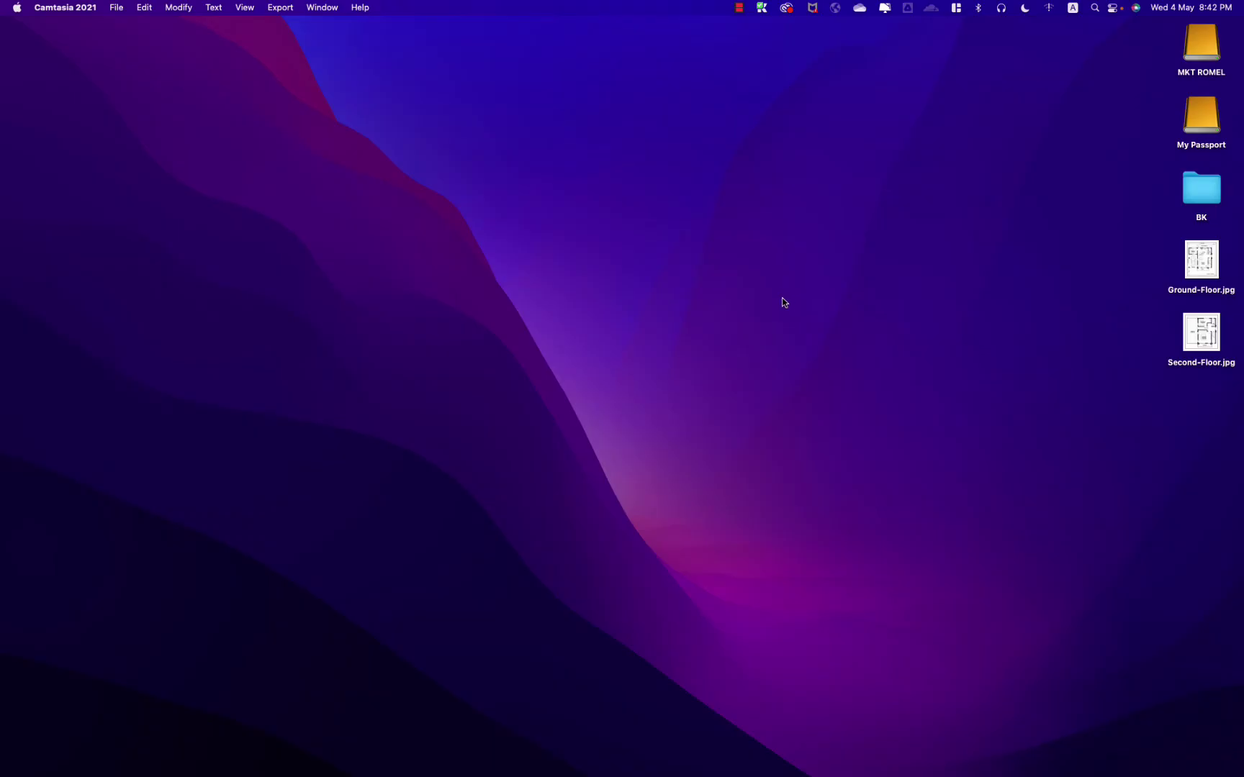
Step: Start a new model from the Architectural Centimeters template and close the Colors panel
left_click(727, 748)
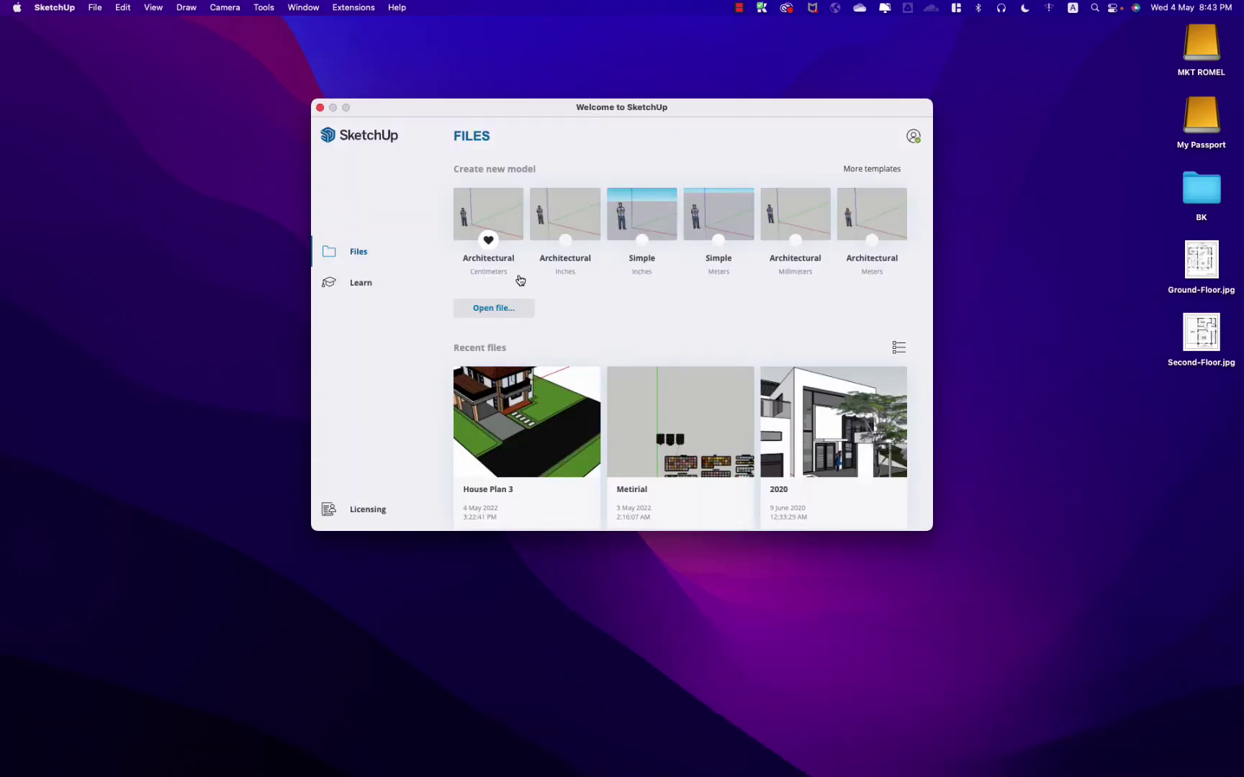
left_click(487, 207)
key("Return")
left_click(53, 186)
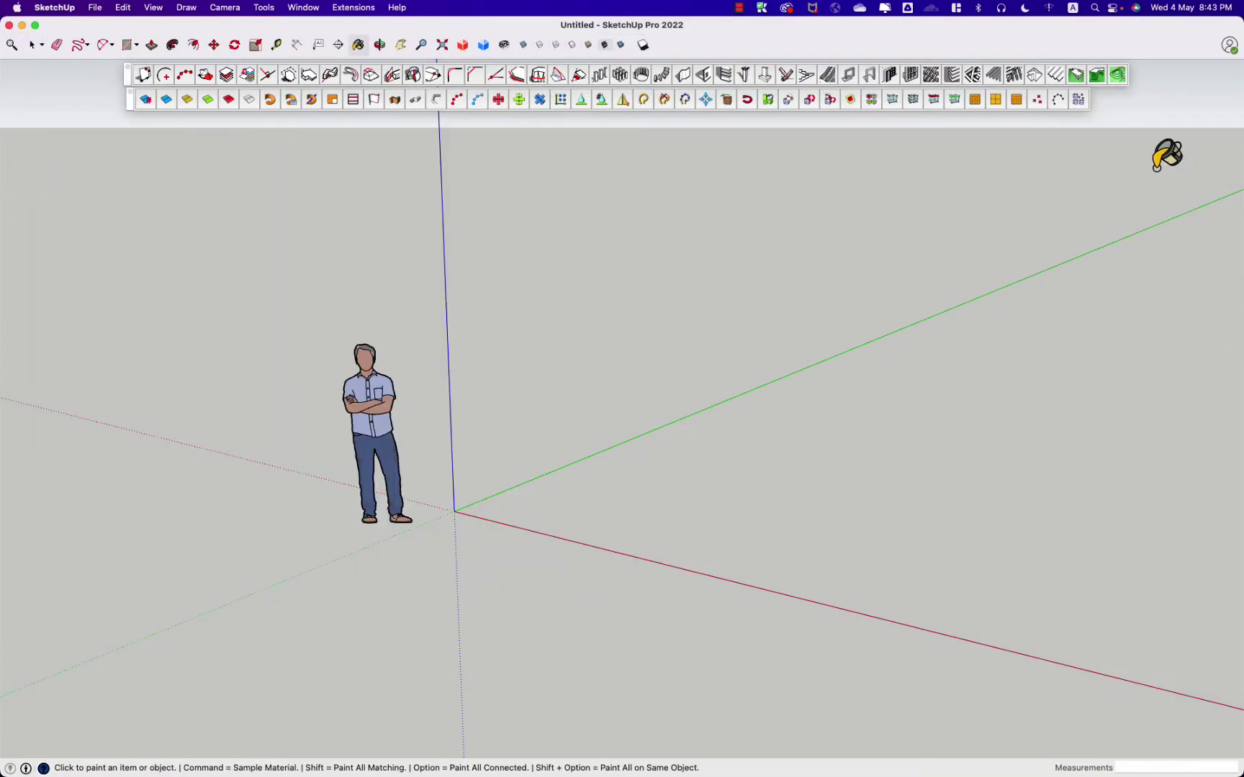
Step: Rearrange the extension toolbars and review the installed extensions list
left_click_drag(129, 100, 127, 106)
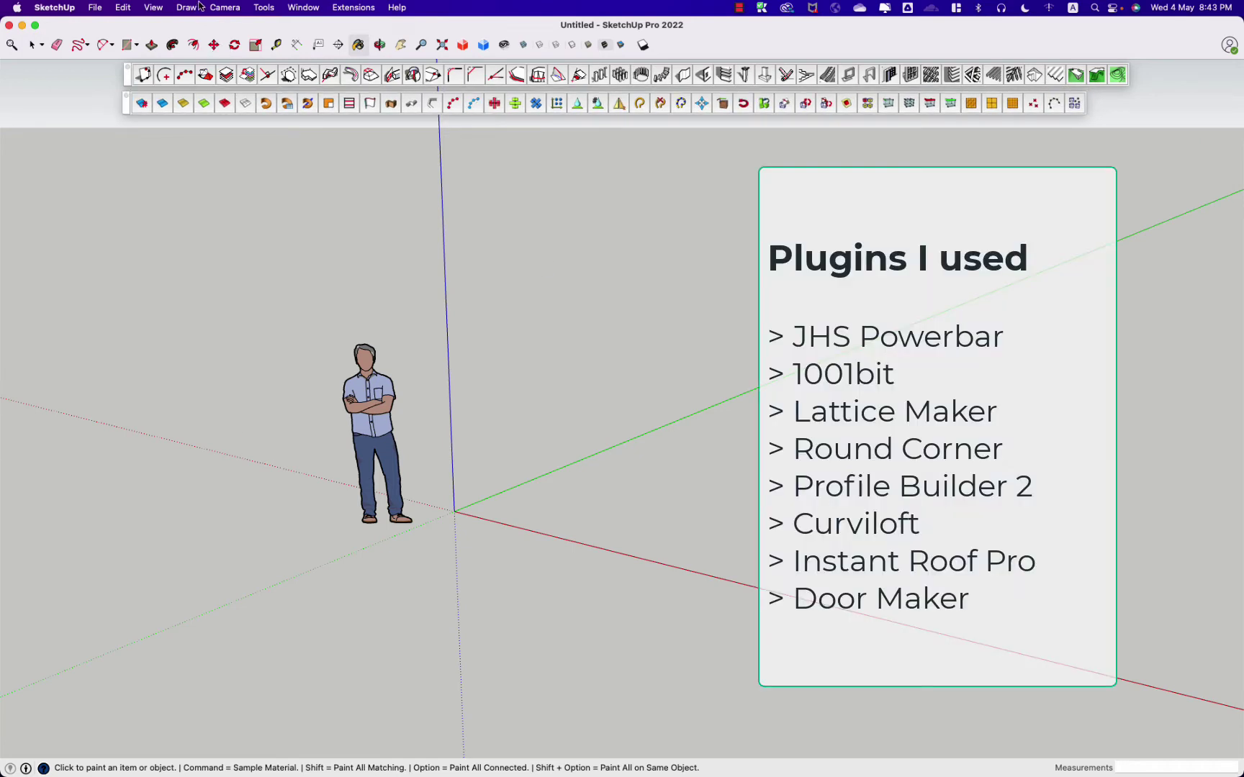
left_click(153, 7)
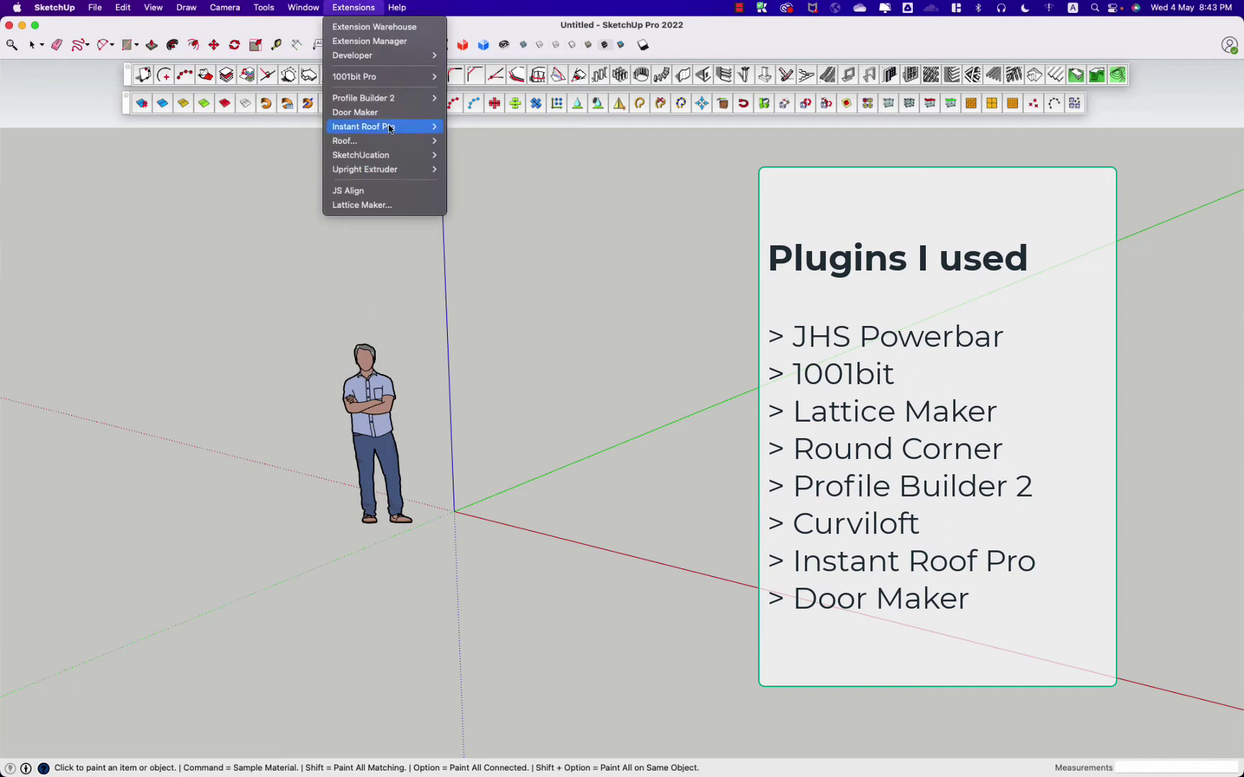
mouse_move(353, 6)
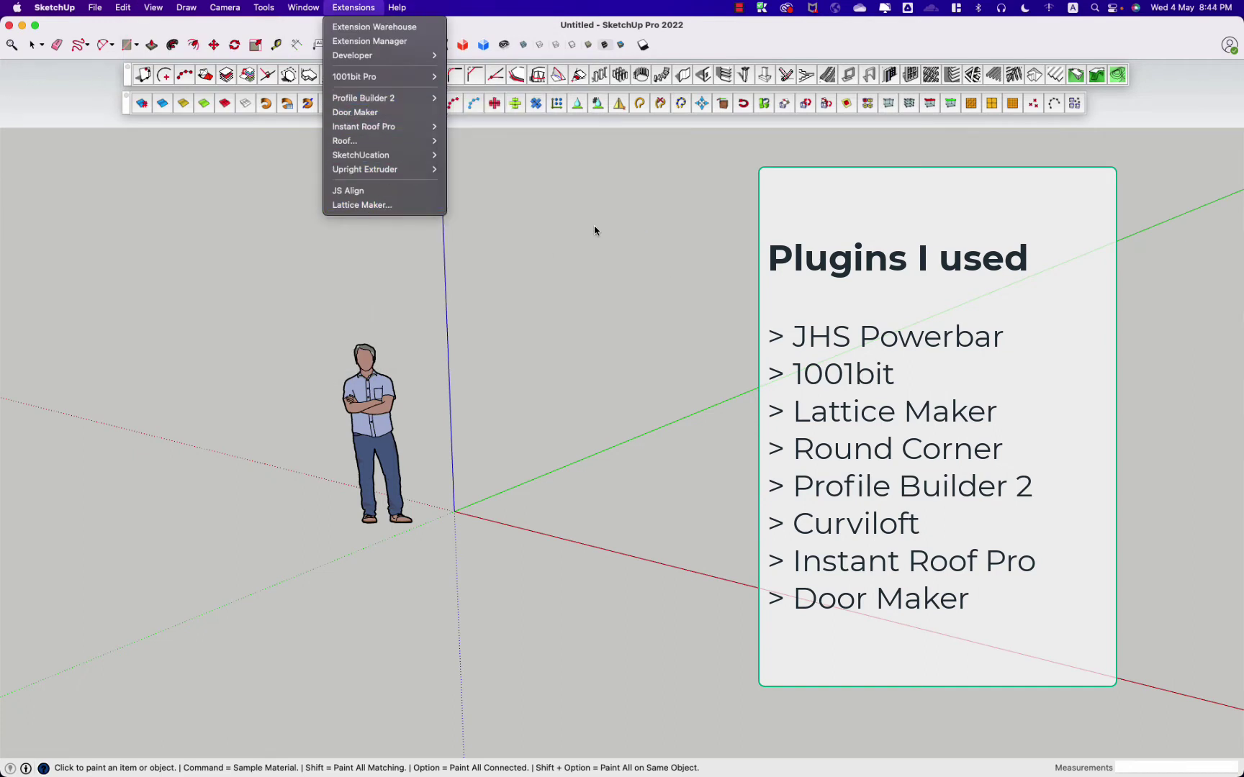
left_click(584, 249)
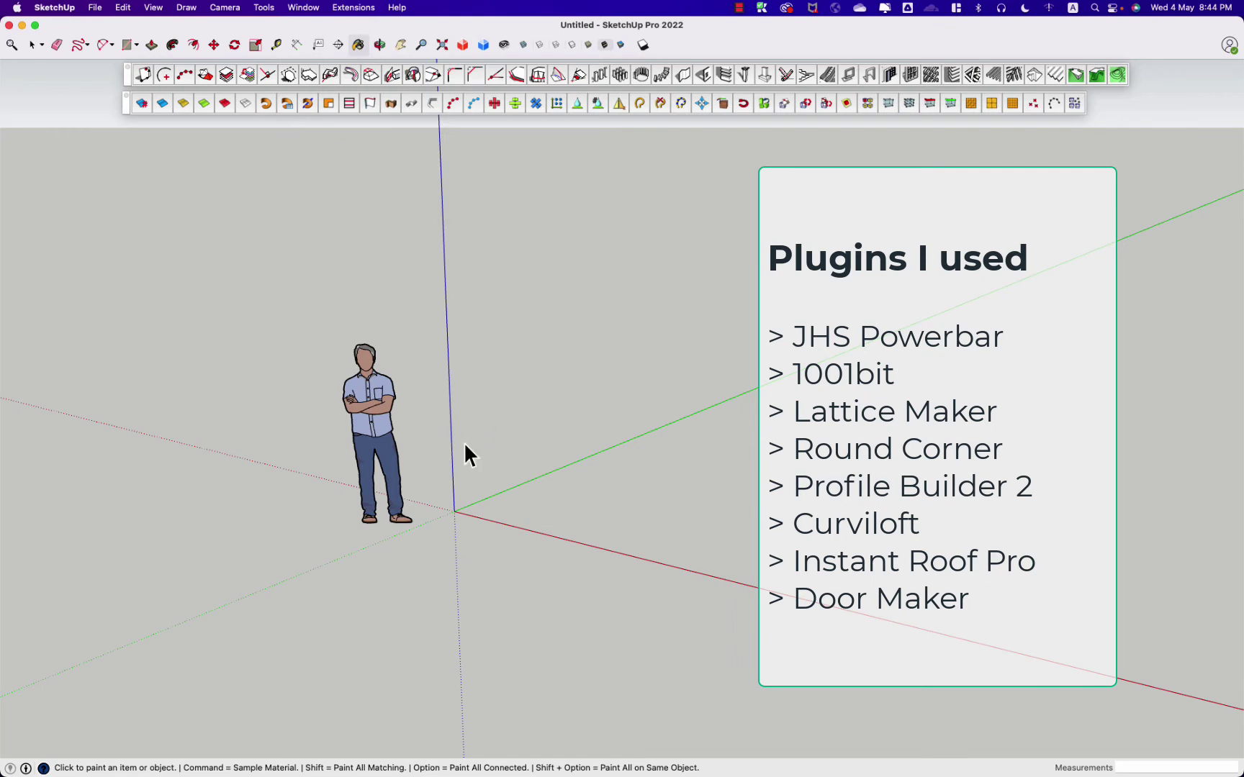
Step: Delete the default person figure and pick Ground-Floor.jpg on the desktop
key("space")
left_click(386, 448)
key("Delete")
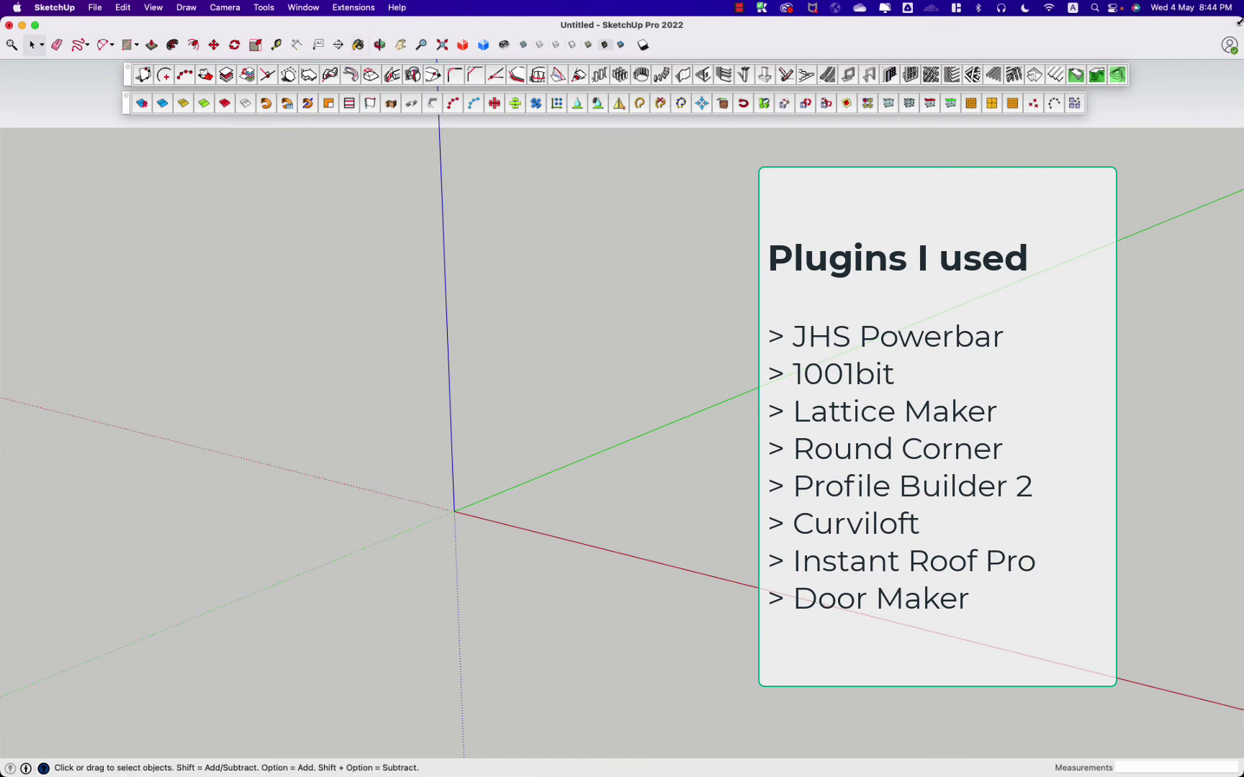
left_click(1200, 278)
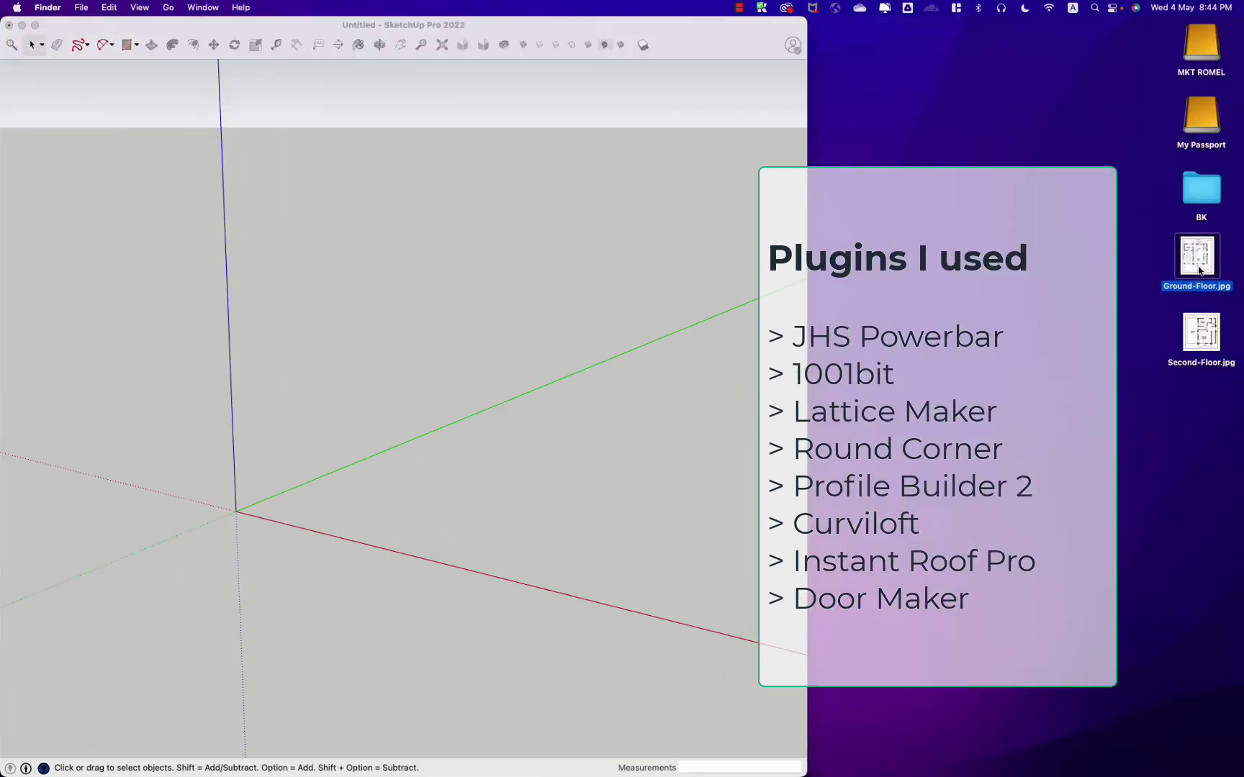
Step: Import Ground-Floor.jpg into the model with its corner at the origin
left_click_drag(1040, 324, 373, 504)
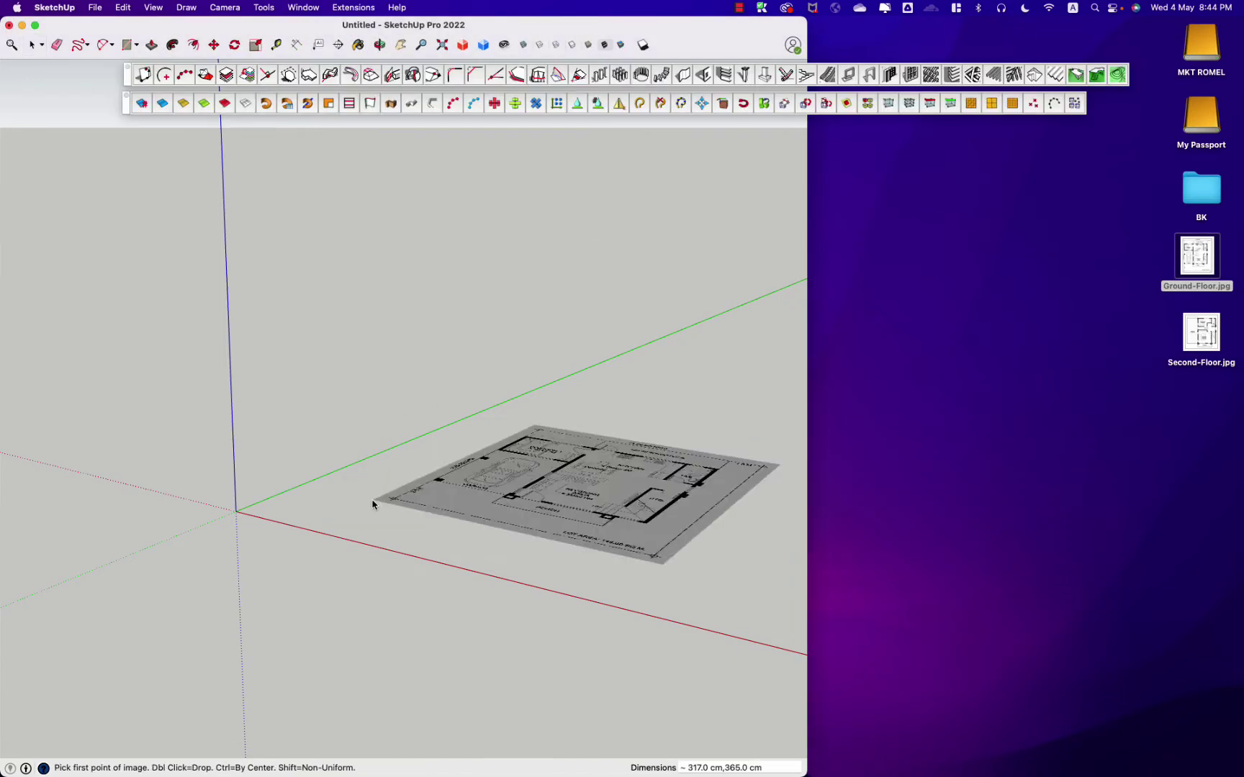
left_click(235, 513)
left_click(563, 500)
left_click(1168, 297)
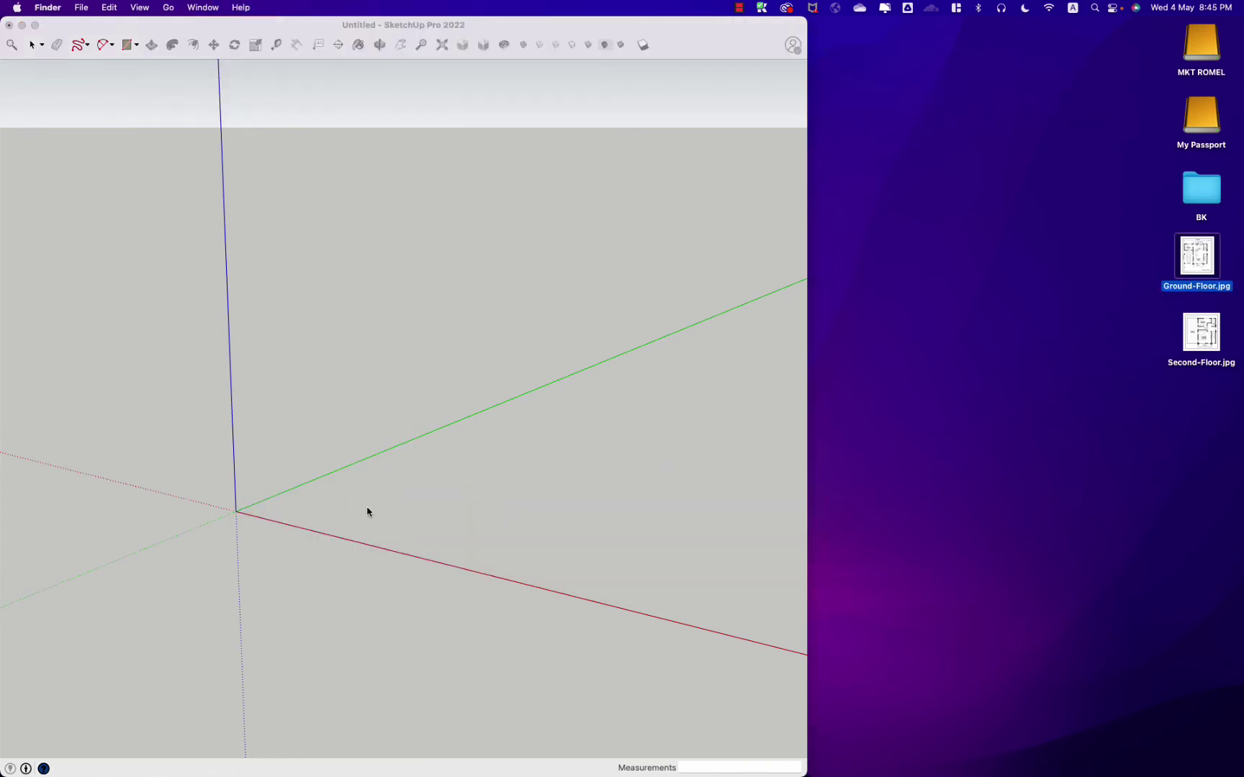
left_click_drag(400, 500, 431, 504)
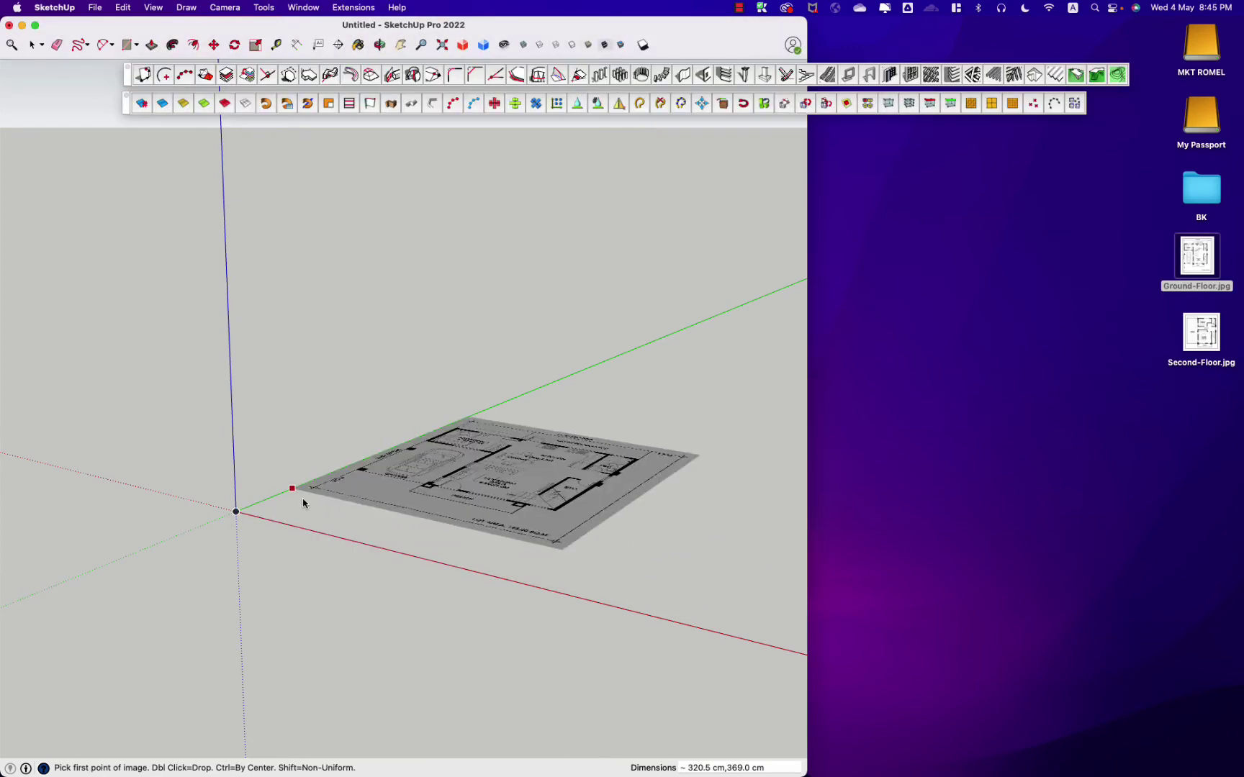
left_click(236, 513)
Step: Import Second-Floor.jpg at the origin and move it beside the ground-floor plan
left_click(1210, 340)
left_click_drag(701, 328, 534, 402)
left_click(236, 514)
left_click(334, 553)
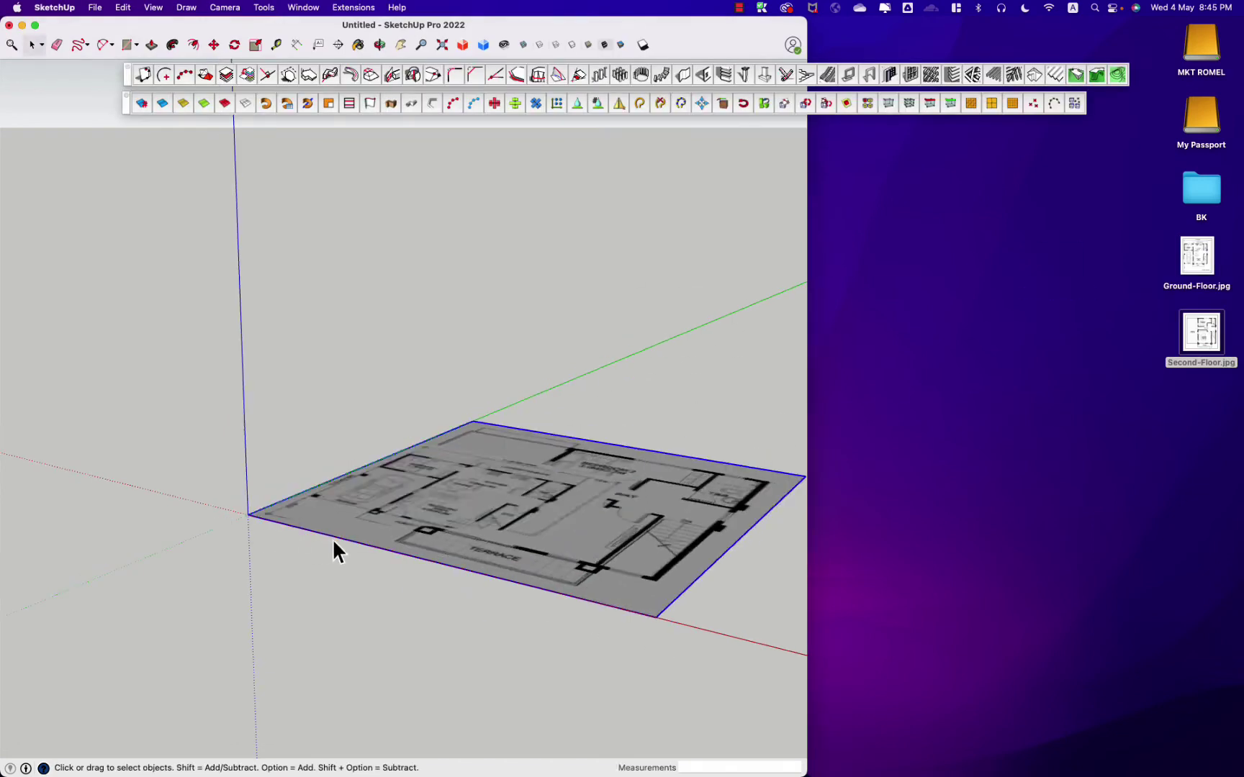
scroll(335, 552, "down", 1)
key("m")
left_click(432, 503)
left_click(562, 461)
key("space")
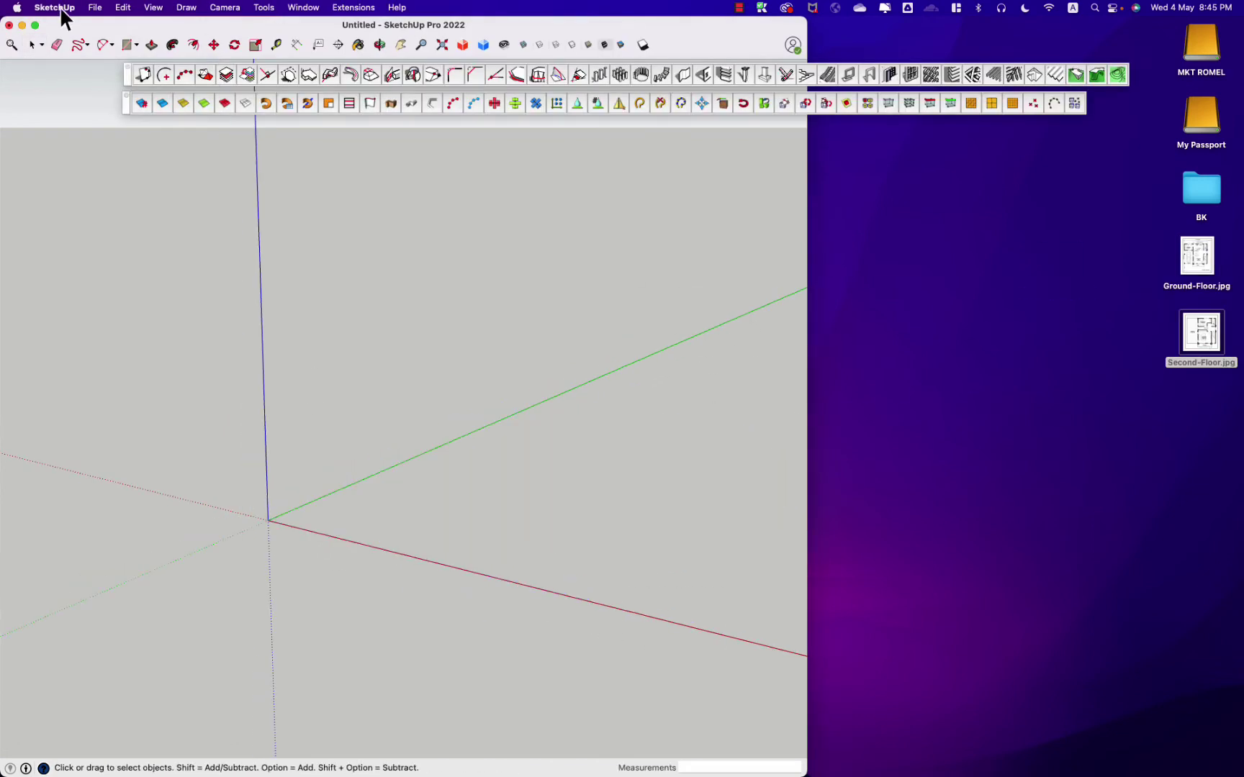
Step: Quit SketchUp without saving and launch Photoshop
left_click(61, 7)
left_click(84, 169)
left_click(414, 451)
left_click(953, 749)
left_click(1169, 166)
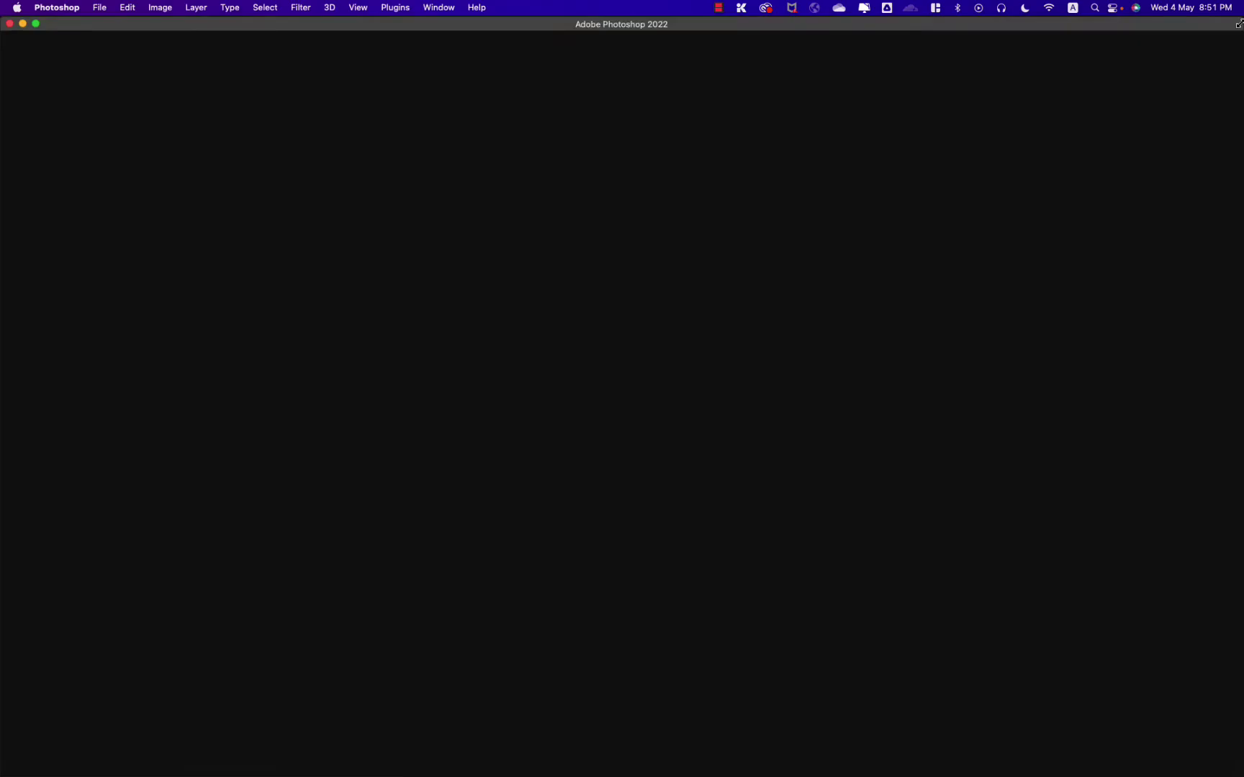
Step: Open both floor-plan images in Photoshop, fitting the ground-floor plan in the window
left_click(1200, 259, "super")
left_click_drag(1200, 331, 79, 381)
key("super+0")
left_click(107, 62)
Step: Drag the second-floor plan over the ground floor as an overlay at 58% opacity
key("v")
scroll(680, 516, "up", 5)
mouse_move(547, 736)
left_mouse_down()
mouse_move(590, 711)
mouse_move(495, 492)
mouse_move(455, 459)
left_mouse_up()
key("5")
key("8")
scroll(484, 566, "up", 5, "alt")
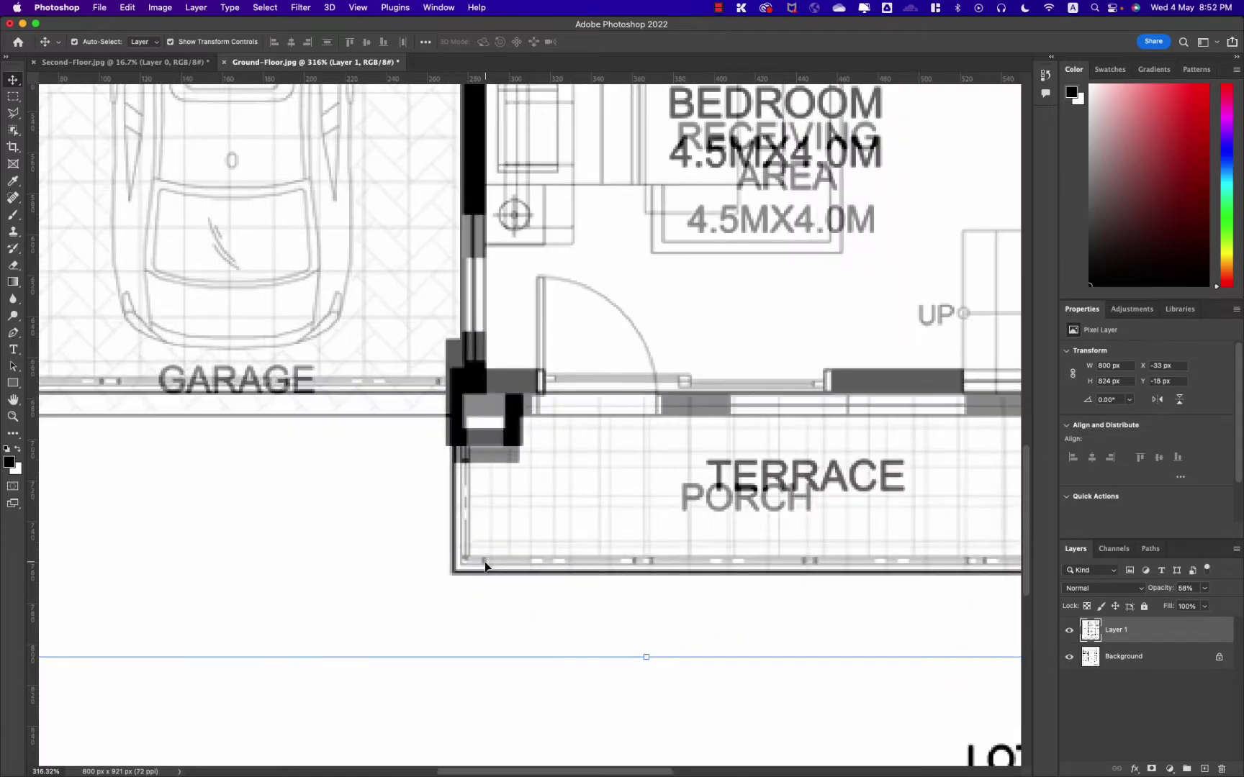
scroll(484, 567, "down", 5, "alt")
Step: Scale the overlay to about 88.6%, align its walls, and restore full opacity
key("super+t")
left_click_drag(676, 232, 637, 276)
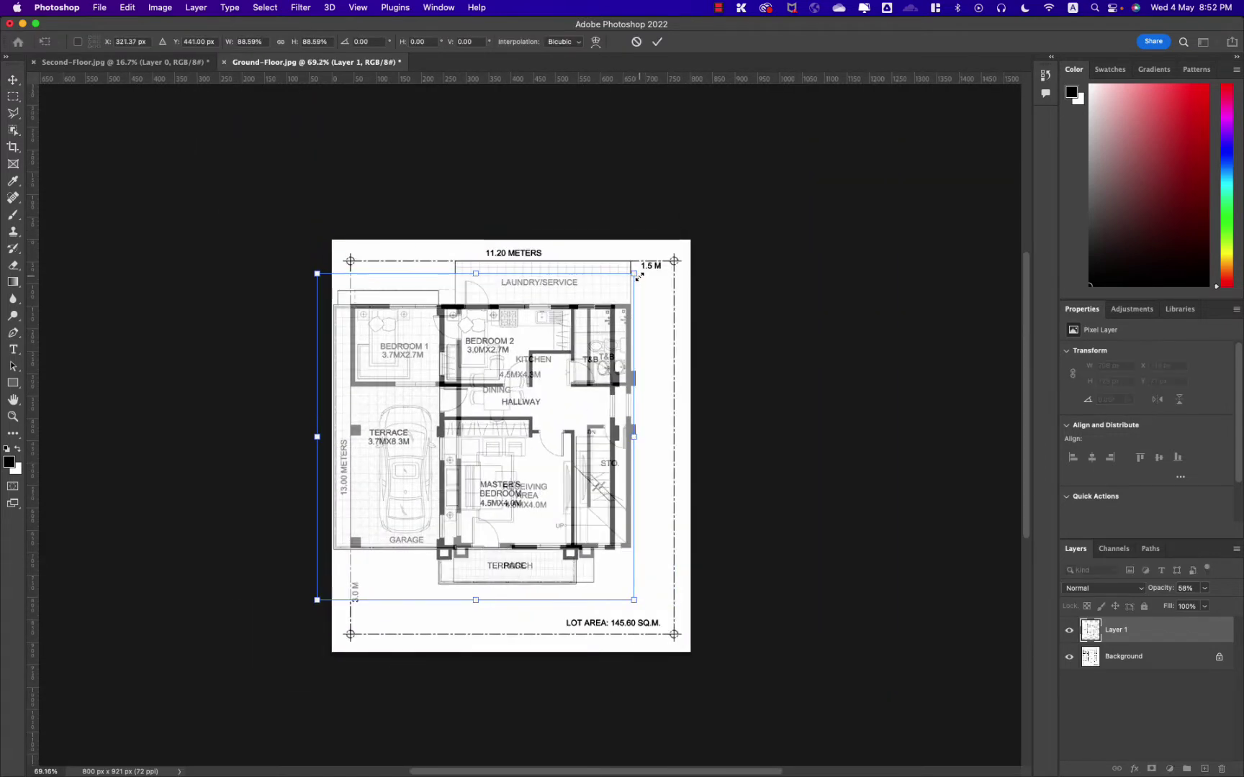
left_click_drag(612, 323, 629, 323)
scroll(453, 284, "up", 10, "alt")
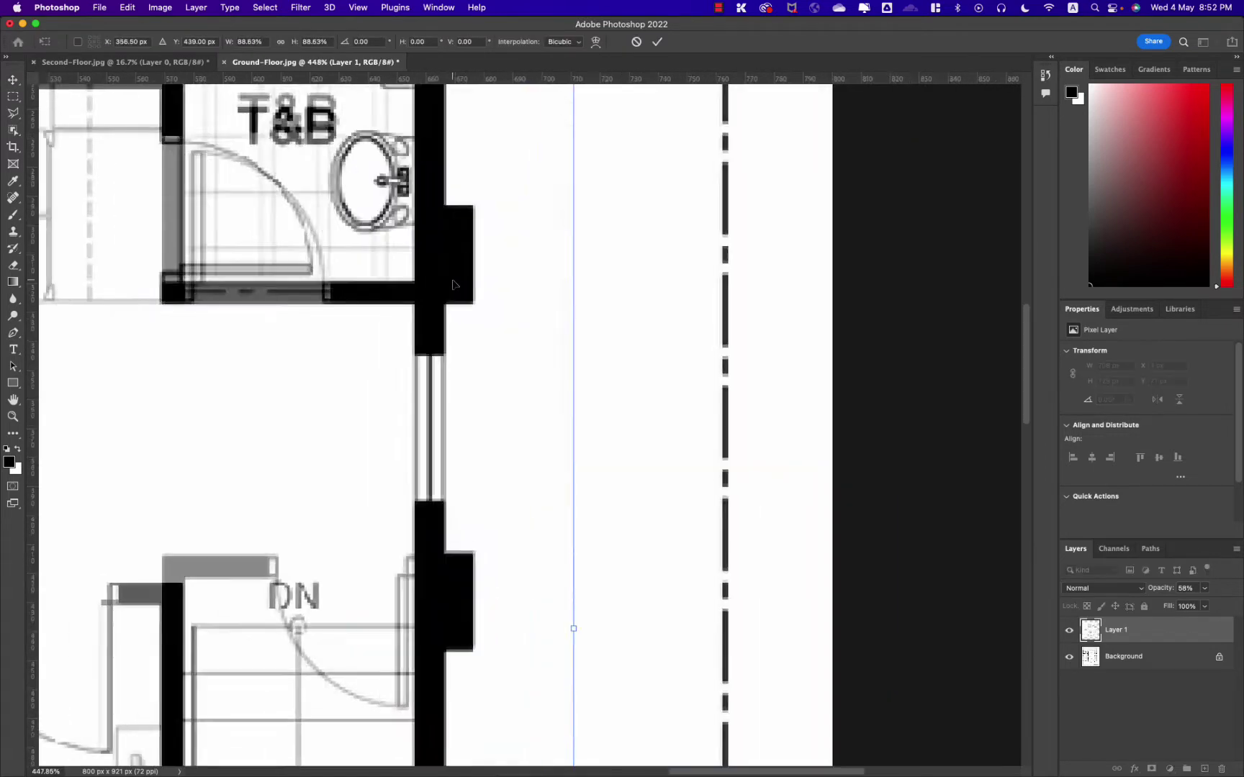
scroll(454, 285, "down", 10, "alt")
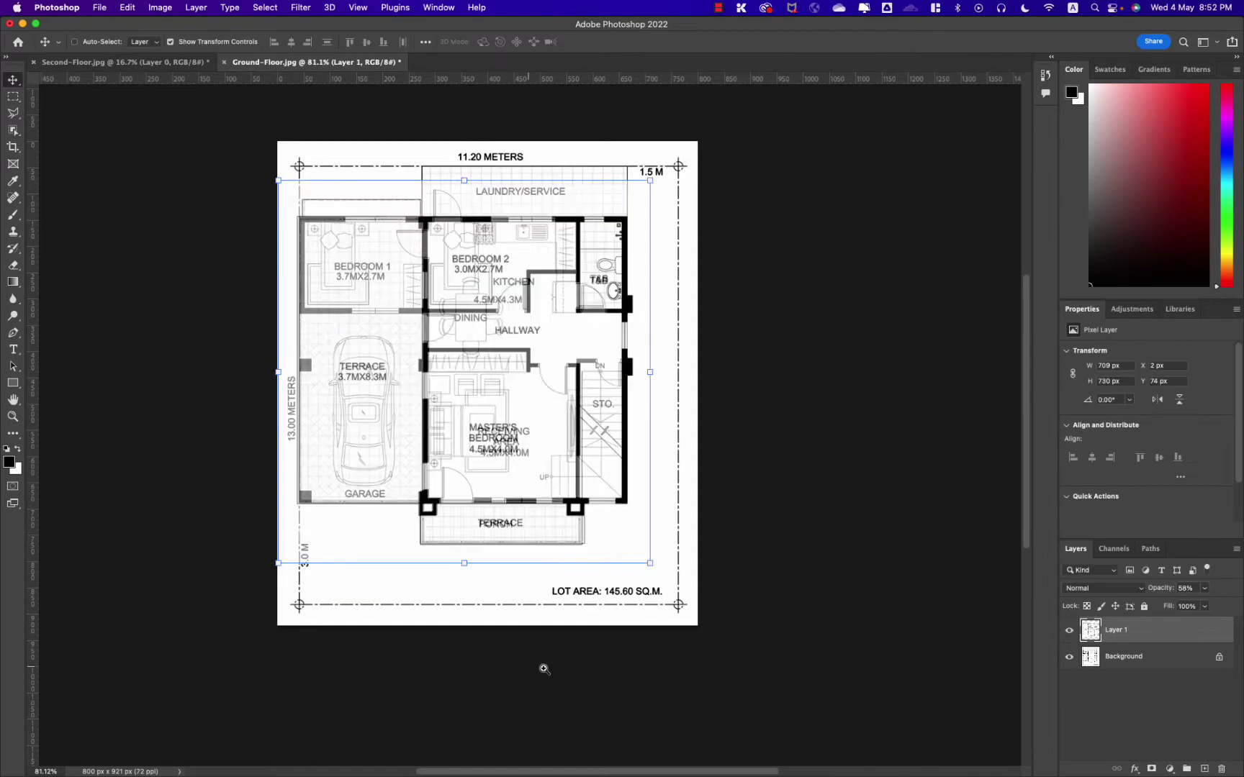
scroll(362, 585, "up", 4, "alt")
left_click(1069, 629)
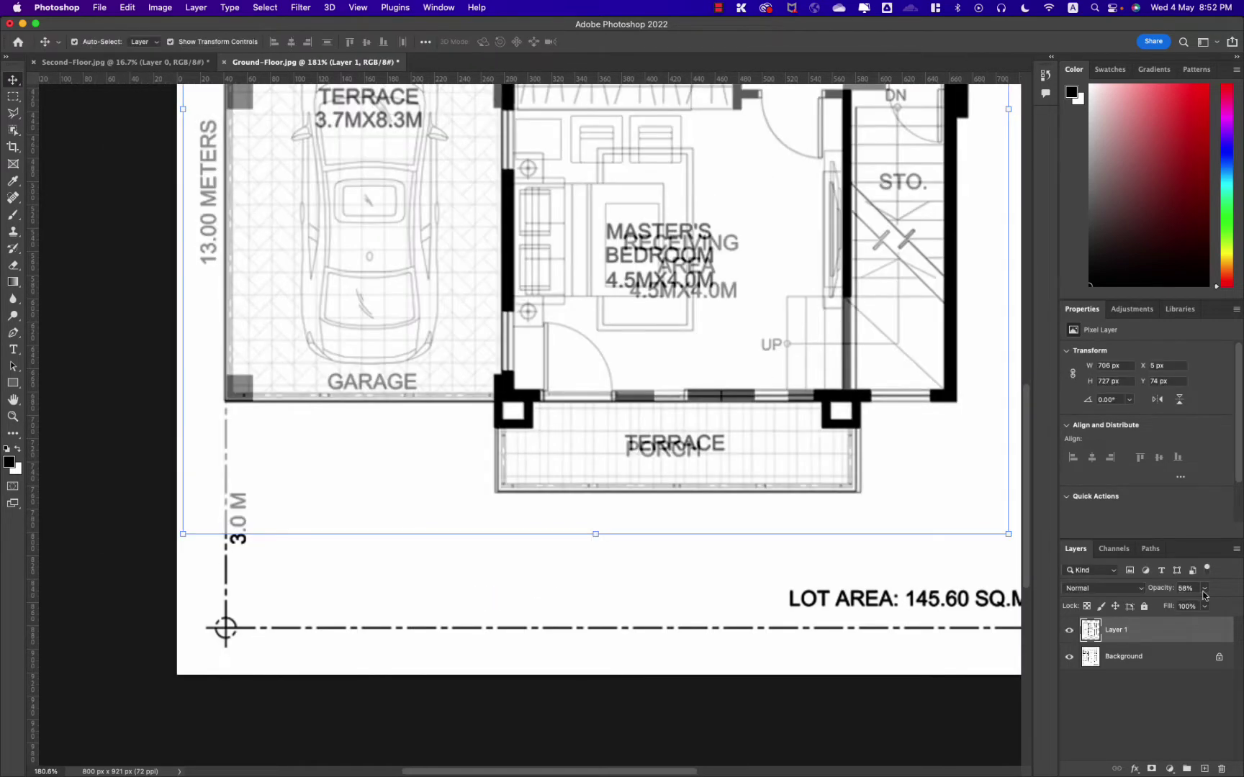
key("Return")
key("0")
scroll(837, 587, "down", 4, "alt")
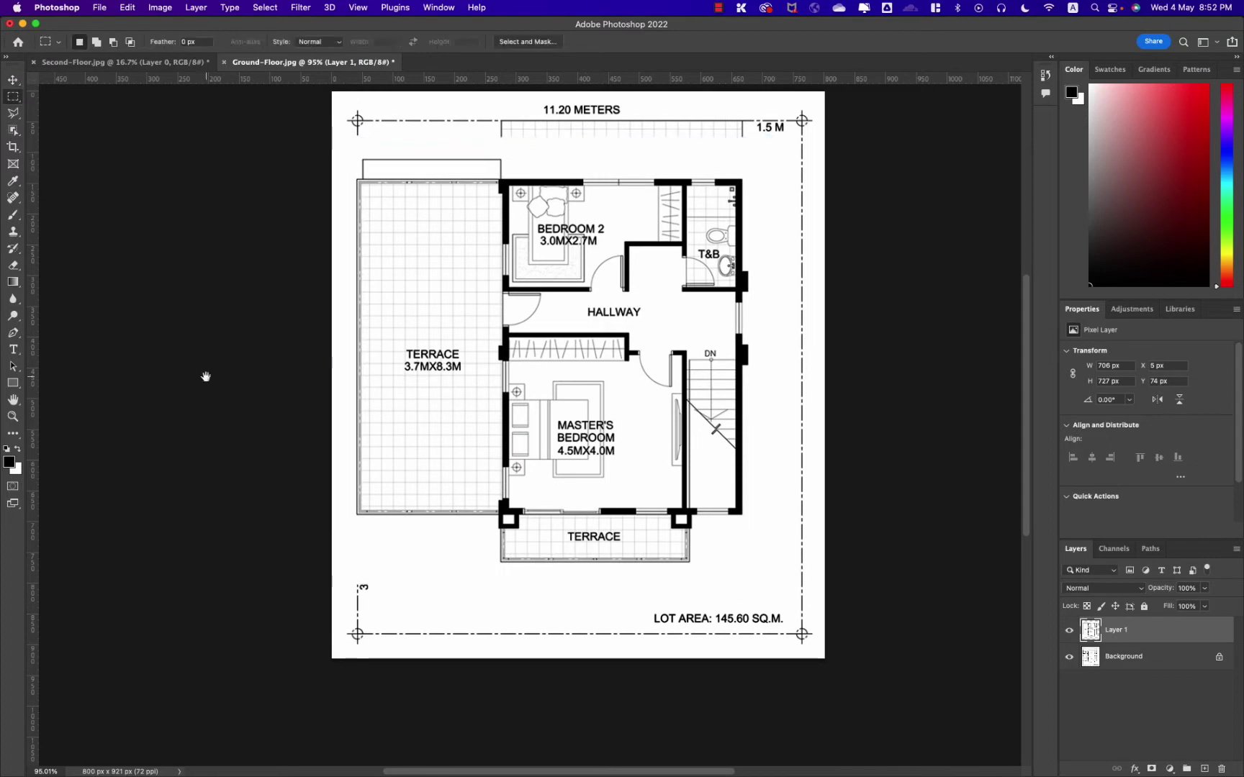
scroll(144, 380, "up", 2)
Step: Try a white rectangle over the plan, undo it, and select the whole canvas
left_click(12, 383)
left_click_drag(343, 149, 814, 689)
key("super+z")
key("m")
key("super+a")
Step: Create a new empty layer and fill it with white
left_click(264, 7)
key("Escape")
key("super+shift+alt+n")
left_click(170, 8)
left_click(173, 213)
key("shift+BackSpace")
left_click(625, 402)
key("Return")
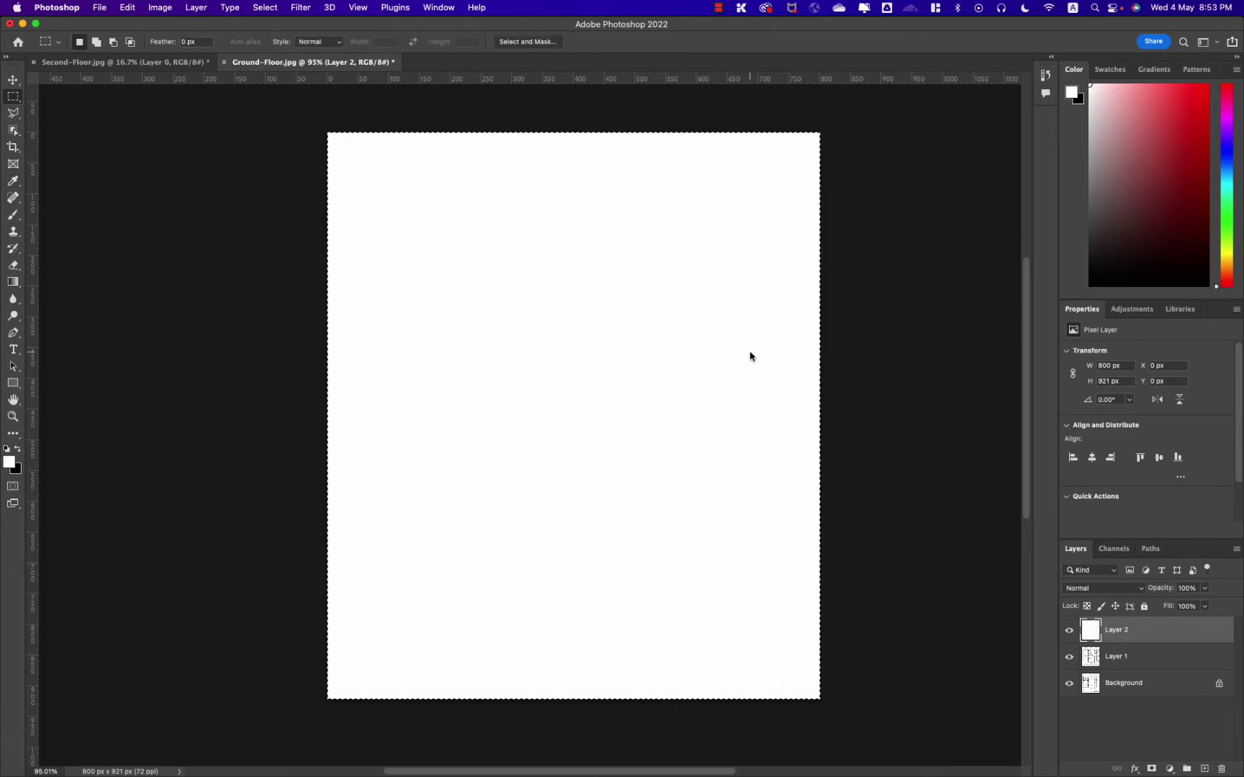
Step: Move the white layer beneath the second-floor plan, merge them, and select Layer 1
left_click_drag(1115, 630, 1116, 671)
right_click(1130, 657)
left_click(997, 572)
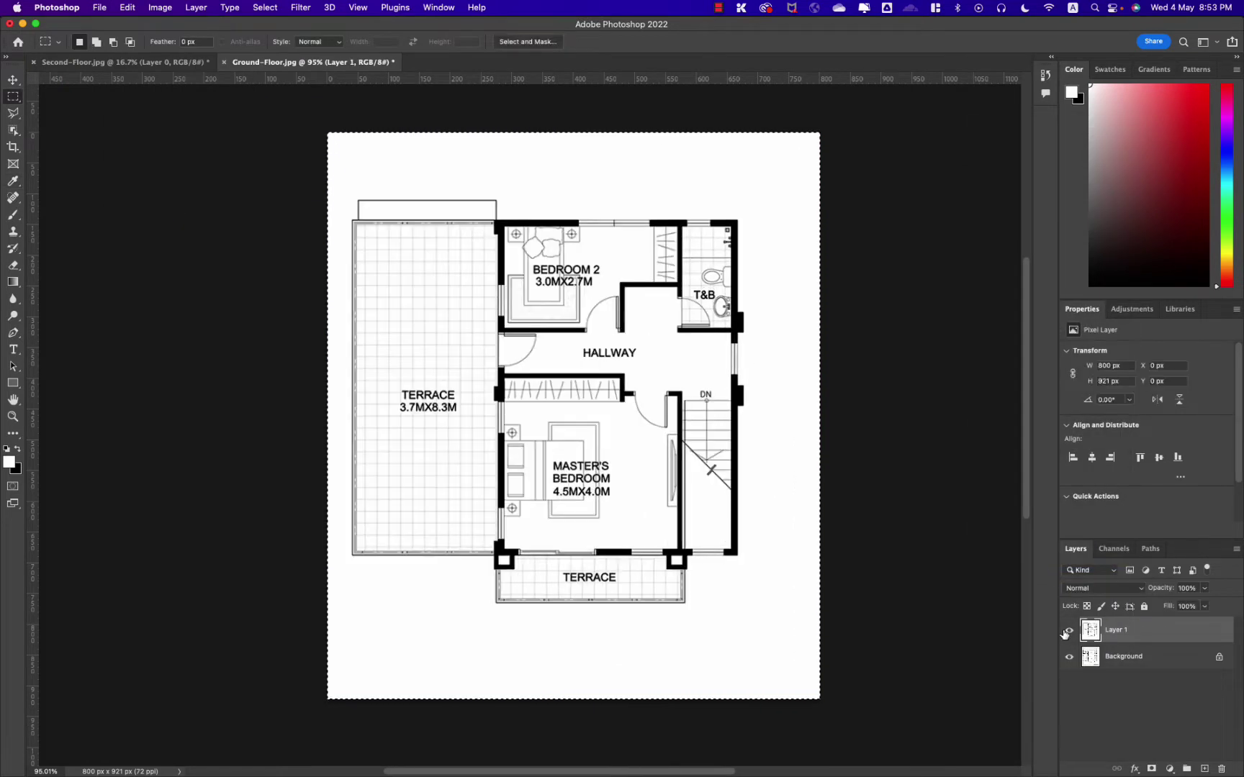
left_click(1133, 637, "shift")
key("super+d")
Step: Export the layers as PNG files to the Desktop, quit unsaved, and preview Layer 1.png
left_click(99, 7)
left_click(144, 146)
right_click(1152, 634)
left_click(1064, 231)
left_click(837, 404)
key("super+q")
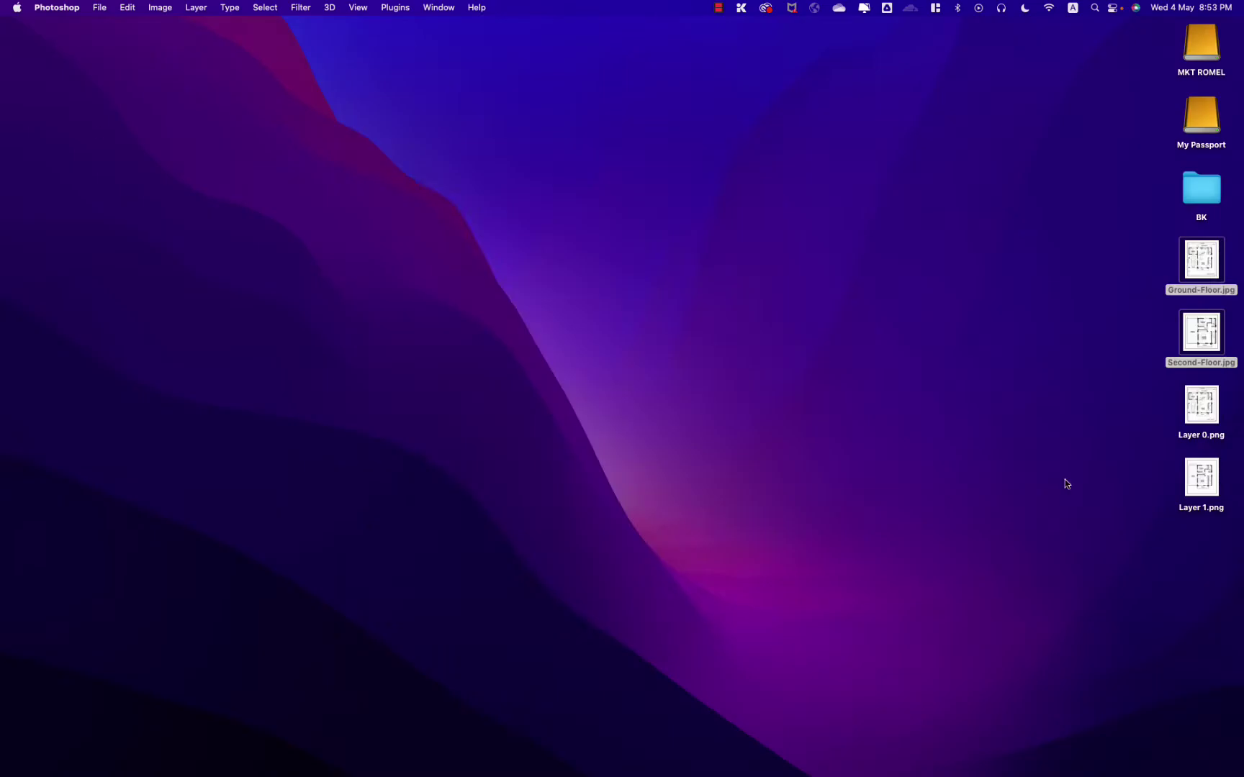
left_click(1200, 477)
key("space")
key("space")
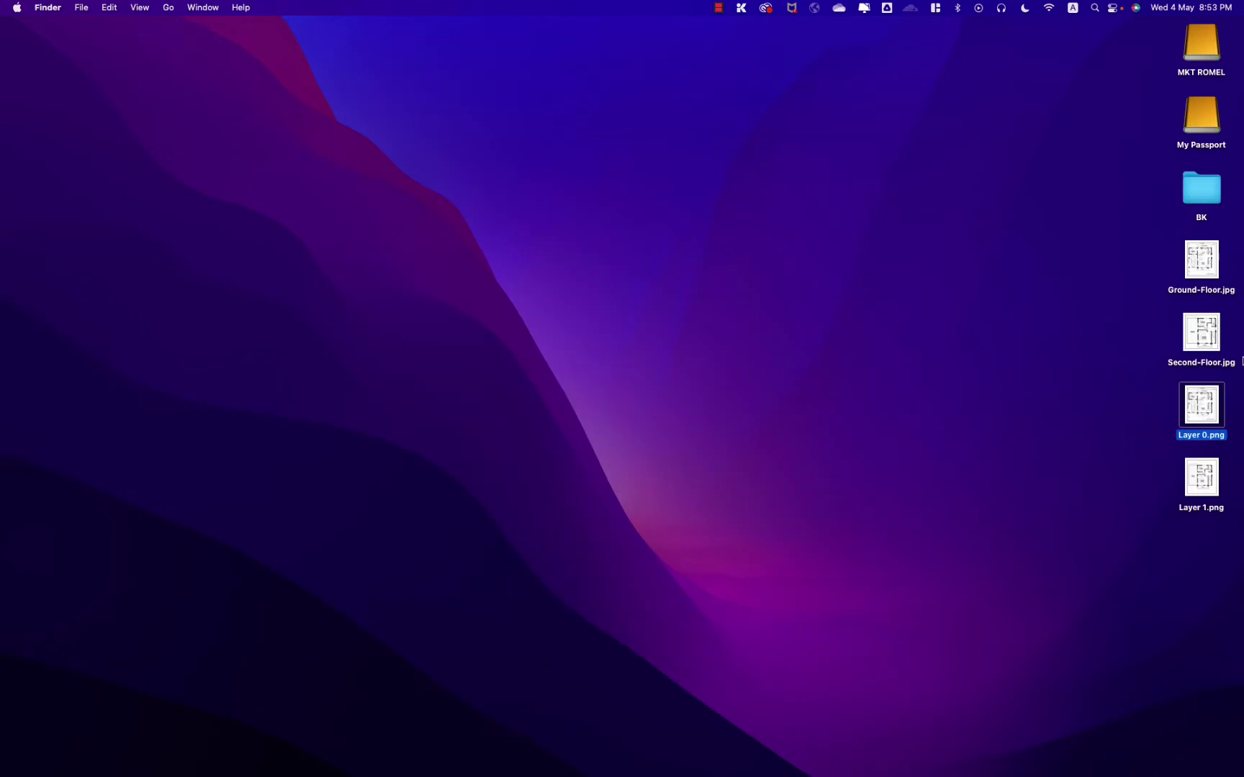
Step: Import Layer 0.png into the model with its corner at the origin
key("super+BackSpace")
left_click(1014, 544)
left_click(1198, 288)
left_click(662, 750)
mouse_move(359, 403)
middle_mouse_down()
mouse_move(402, 427)
mouse_move(418, 418)
middle_mouse_up()
left_click_drag(1199, 288, 341, 505)
left_click(314, 437)
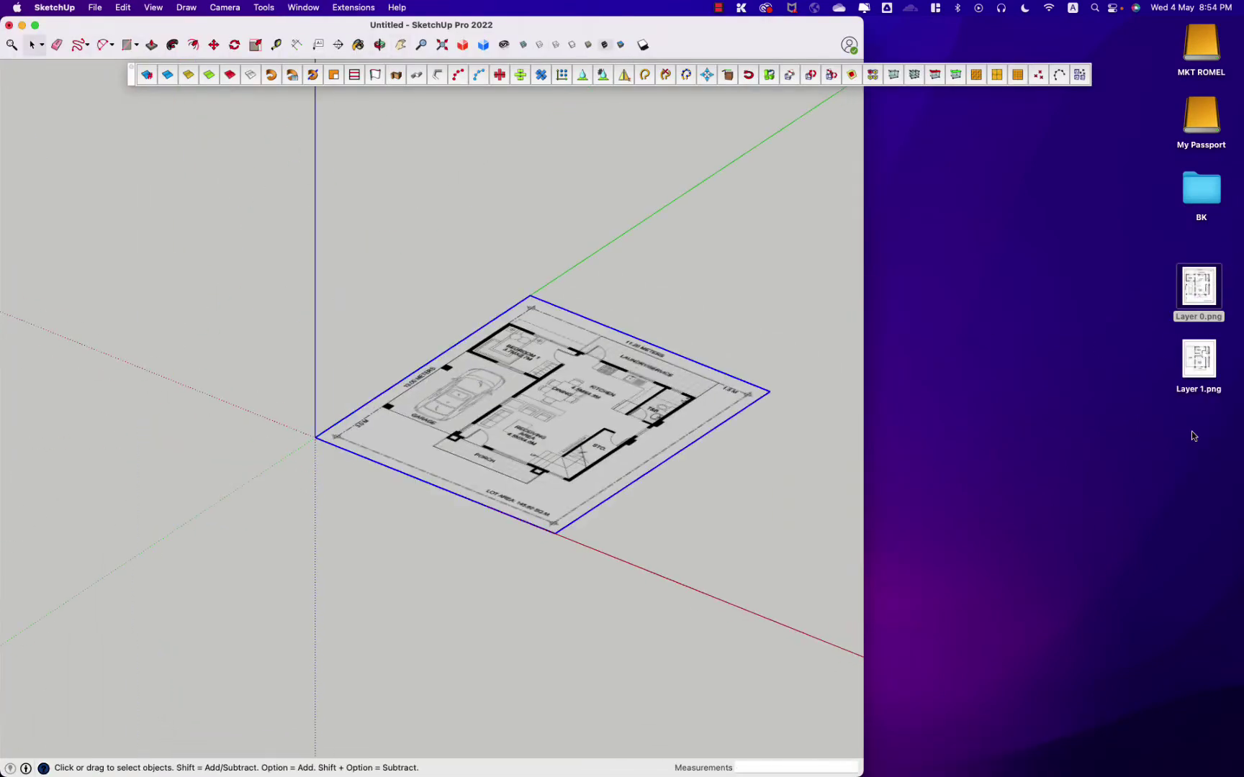
Step: Import Layer 1.png at the origin and move it off the ground plan
left_click_drag(1198, 360, 313, 439)
left_click(315, 438)
key("super+2")
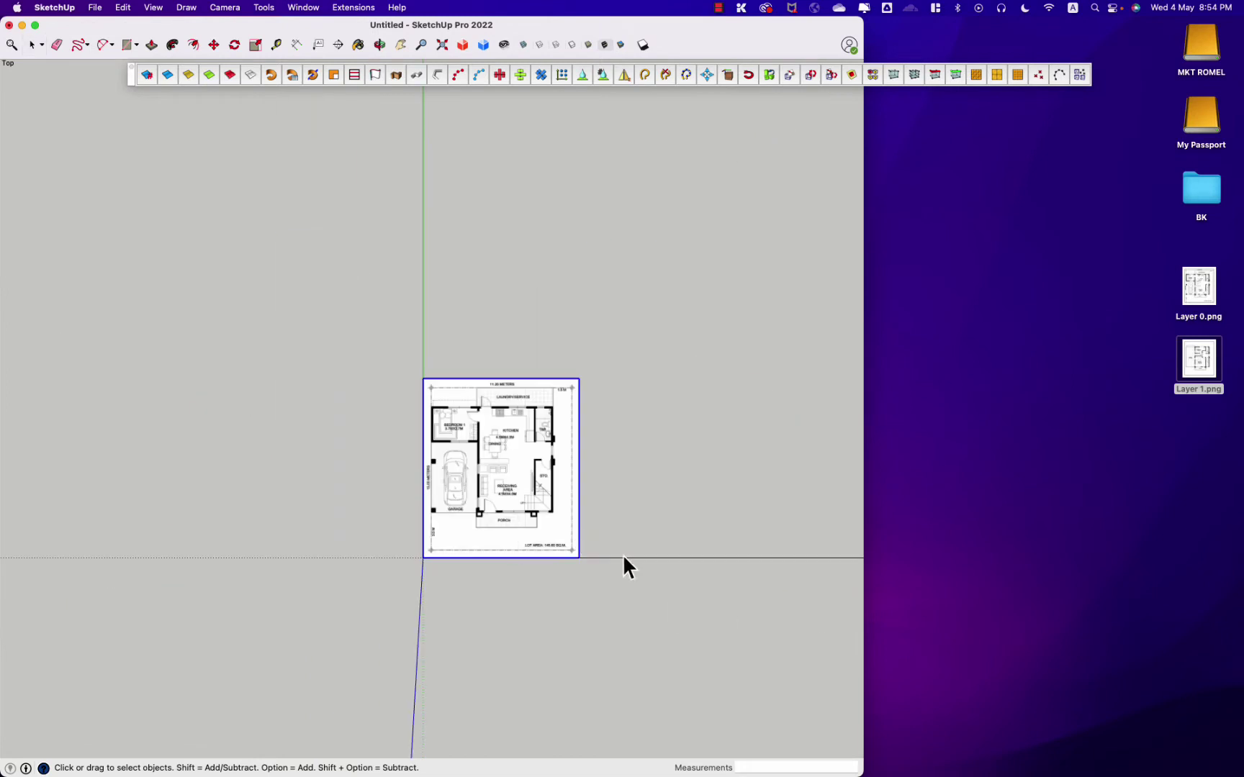
middle_click_drag(625, 567, 504, 446)
key("m")
left_click(403, 497)
left_click(547, 393)
key("space")
key("super+2")
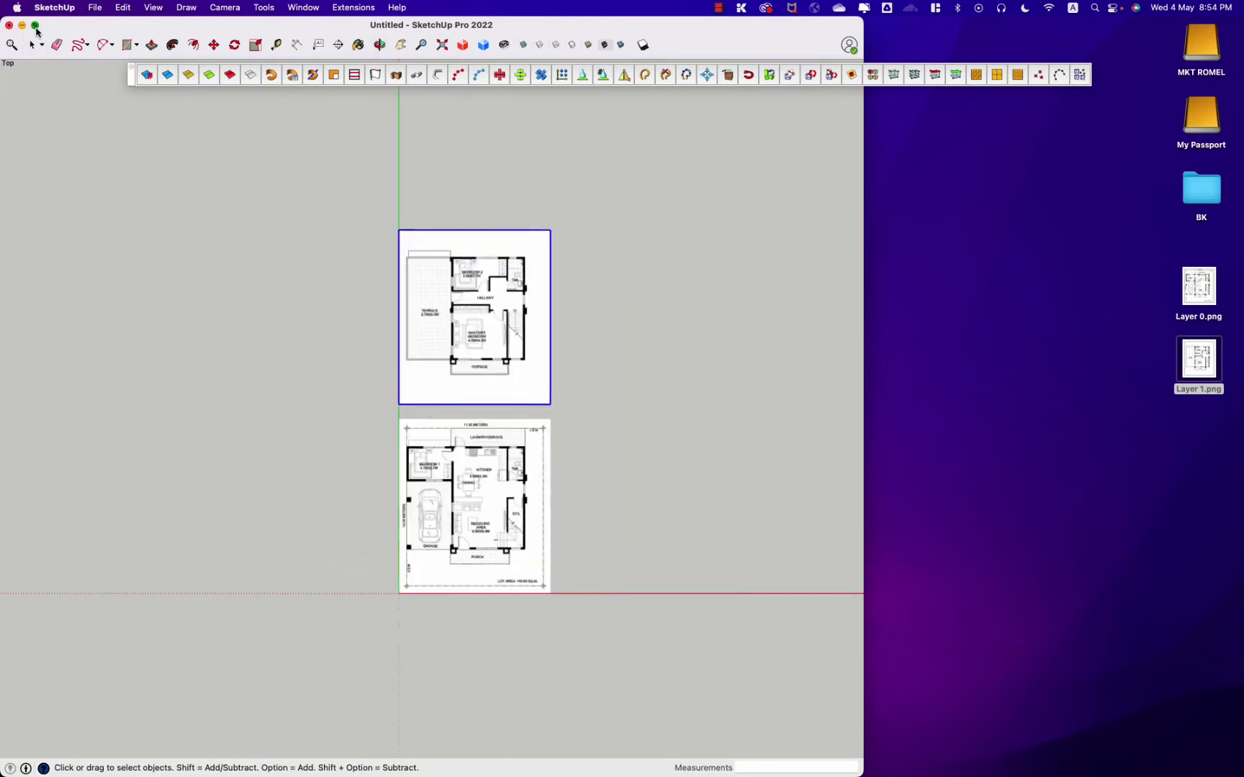
Step: In the Tags panel, rename the tags for the second floor and ground floor
left_click(36, 30)
left_click(303, 7)
left_click(302, 339)
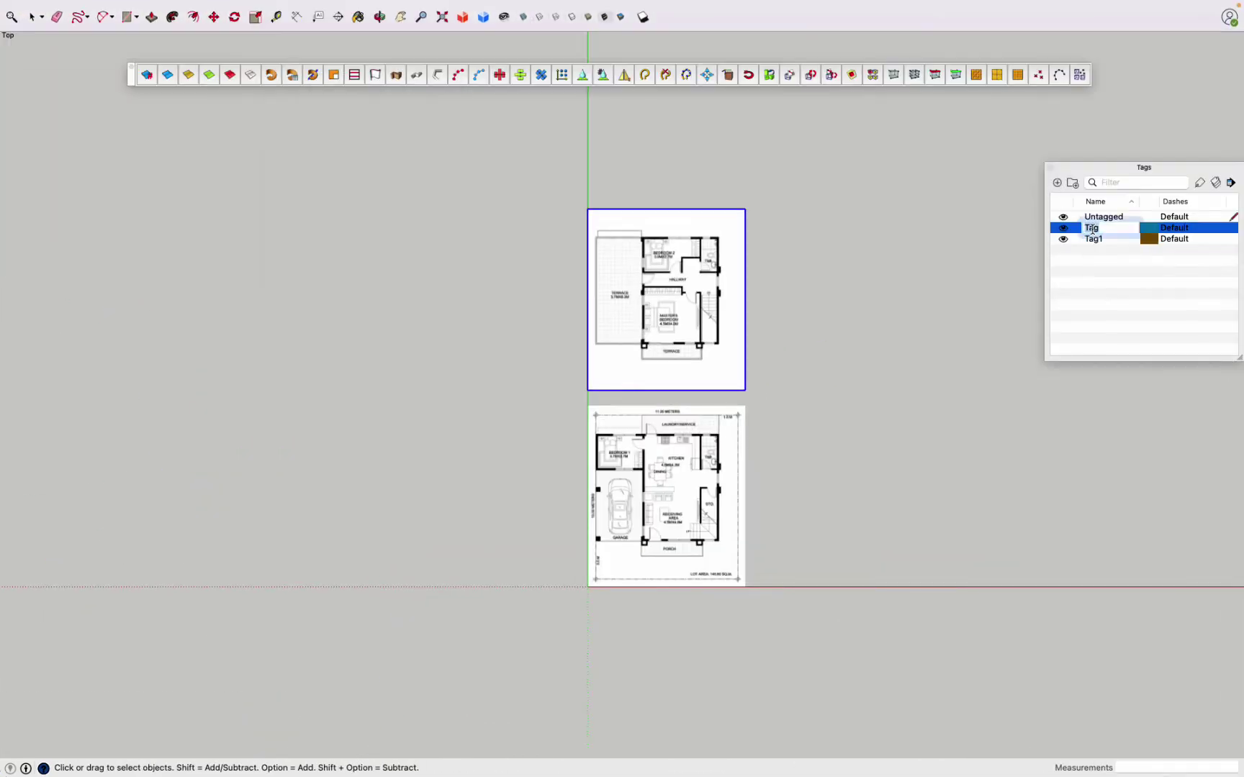
double_click(1093, 238)
type("Second Flo")
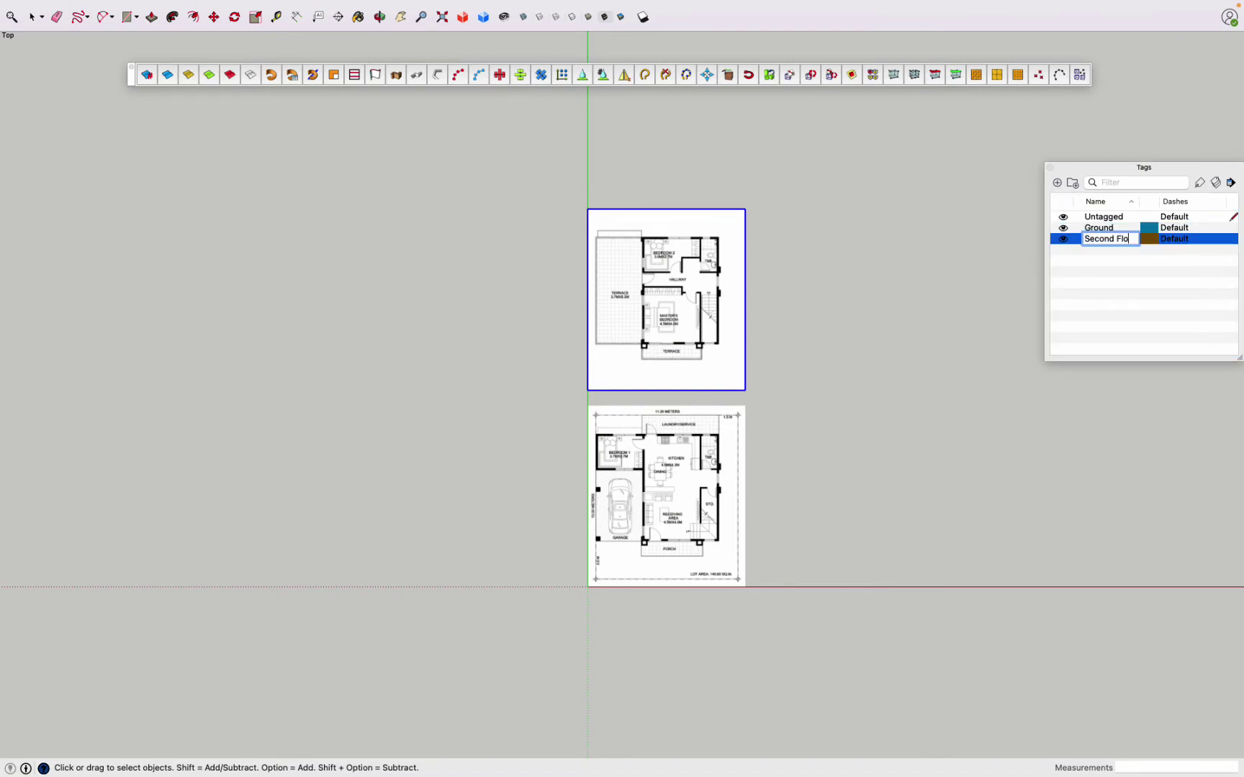
type("r")
double_click(1086, 229)
type("Layout")
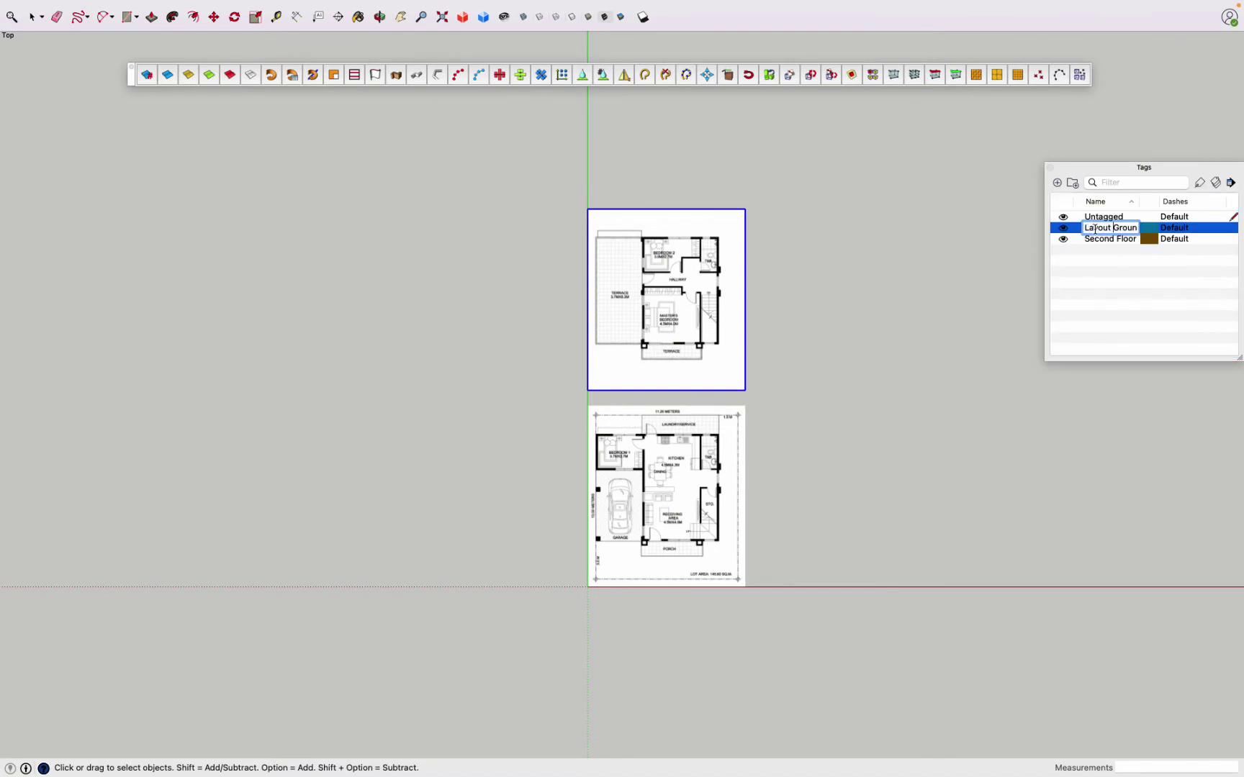
left_click(1105, 269)
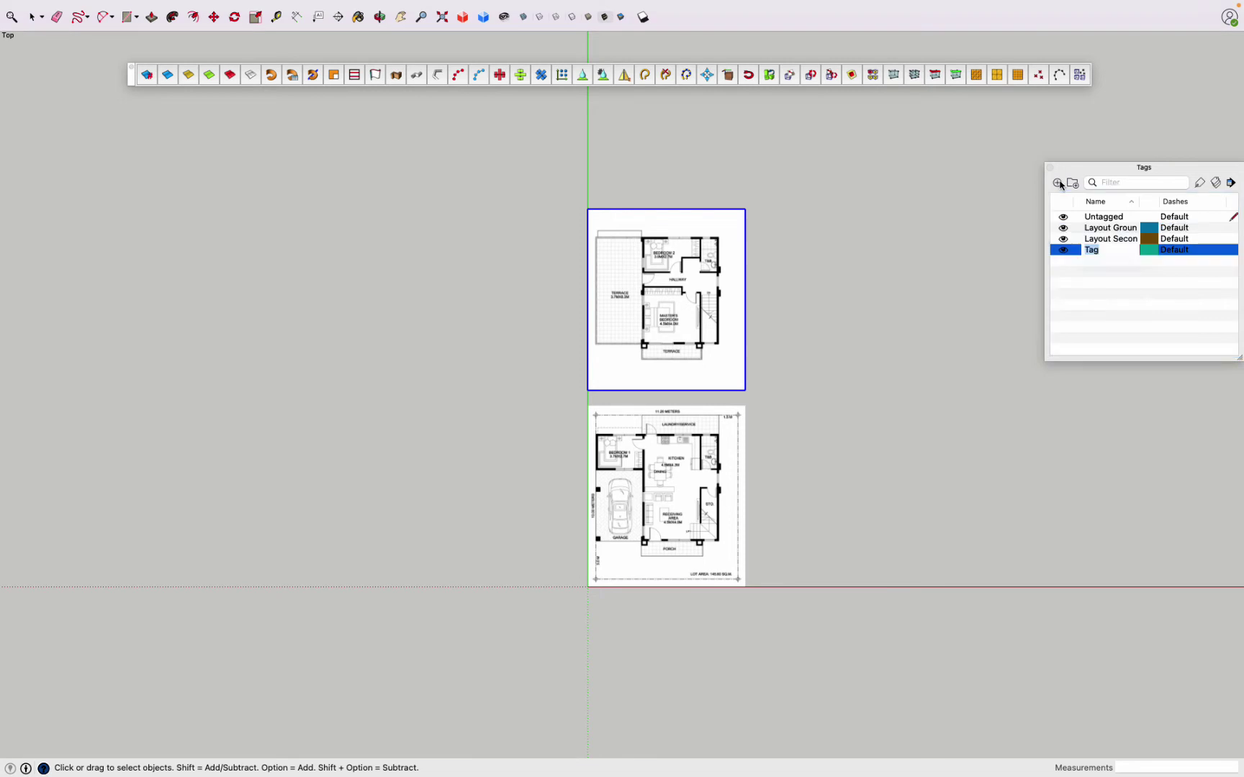
Step: Add a 'Layout' tag folder and apply the second-floor tag to the upper plan
left_click(1073, 182)
type("Layout")
left_click(1109, 241)
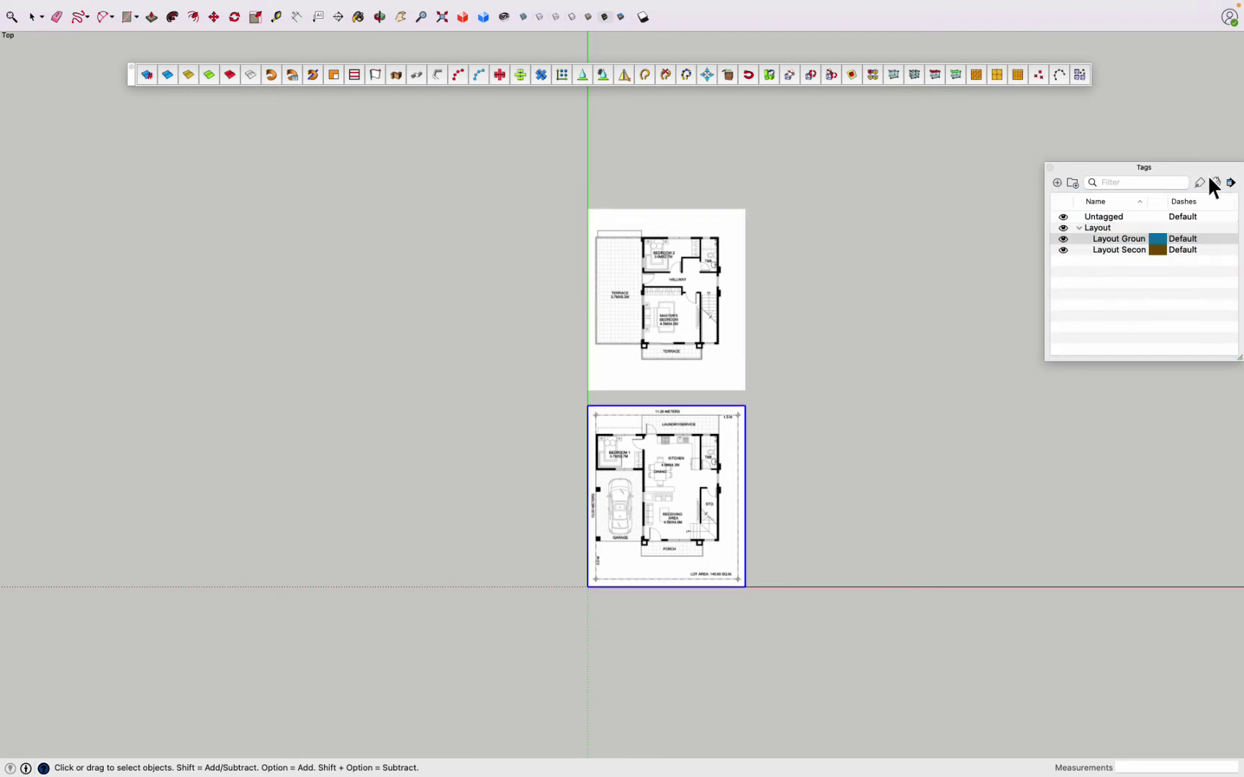
key("space")
left_click(730, 364)
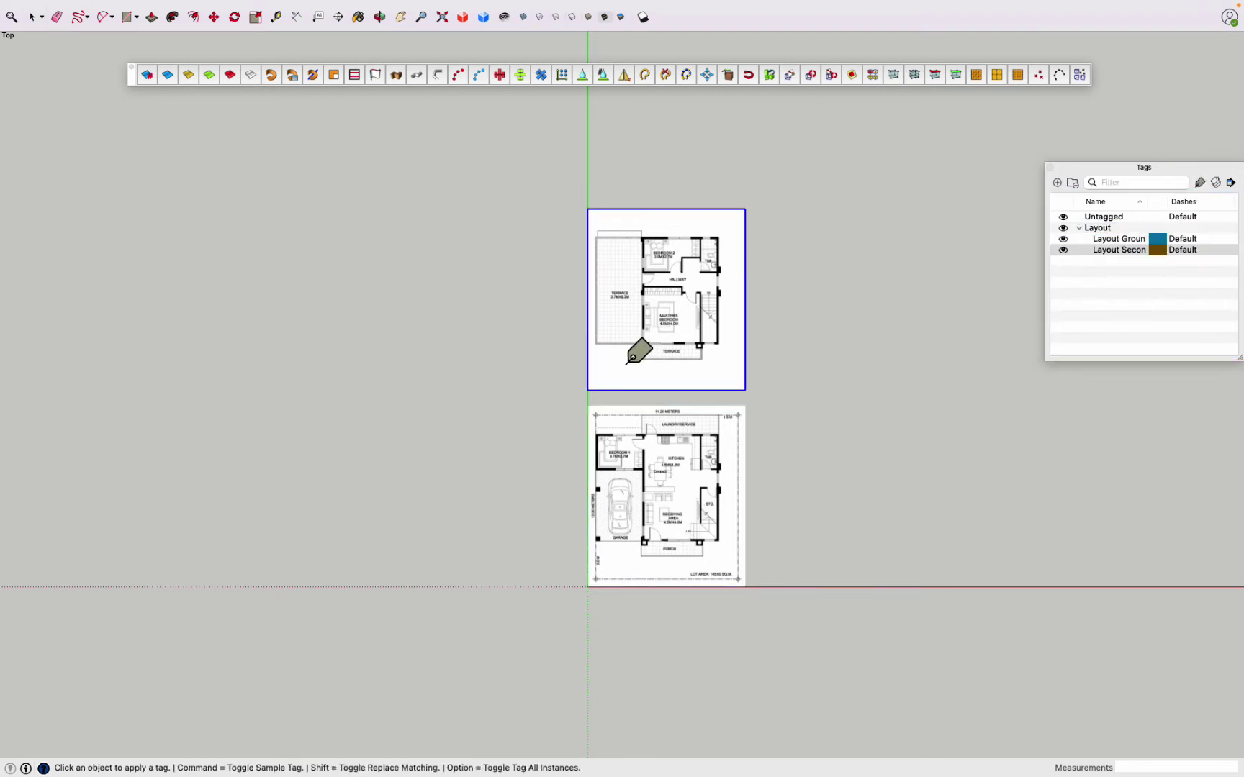
Step: Move the upper plan back onto the origin, aligned over the ground plan
middle_click_drag(644, 352, 587, 186)
left_click(1063, 239)
left_click_drag(1144, 167, 1050, 215)
key("space")
left_click(749, 374)
middle_click_drag(748, 374, 541, 194)
key("m")
left_click_drag(749, 452, 599, 524)
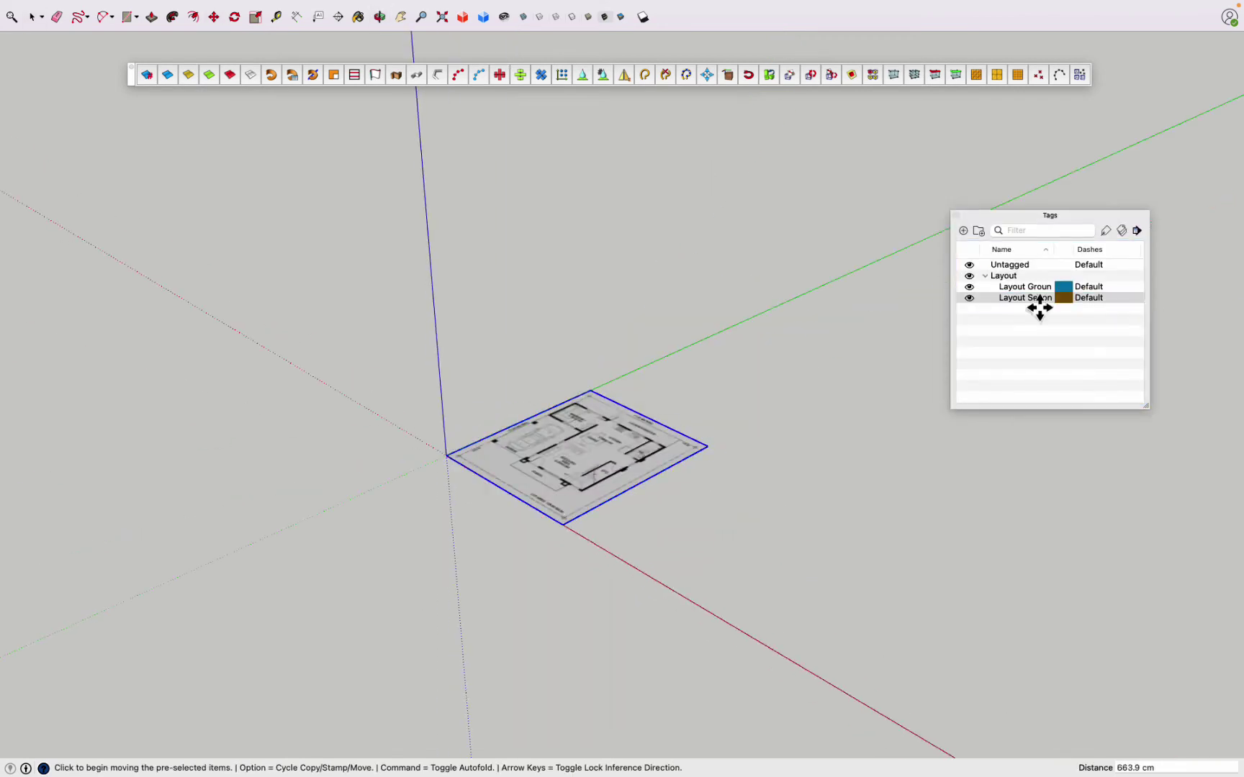
Step: Raise the upper plan up the vertical axis to second-floor height
left_click(968, 286)
key("space")
middle_click_drag(691, 360, 435, 447)
key("m")
left_click(435, 447)
key("Return")
left_click(969, 287)
Step: Check both stacked plans, then hide the second-floor tag in top view
key("space")
key("o")
mouse_move(597, 533)
left_mouse_down()
mouse_move(575, 380)
mouse_move(742, 522)
left_mouse_up()
left_click(968, 297)
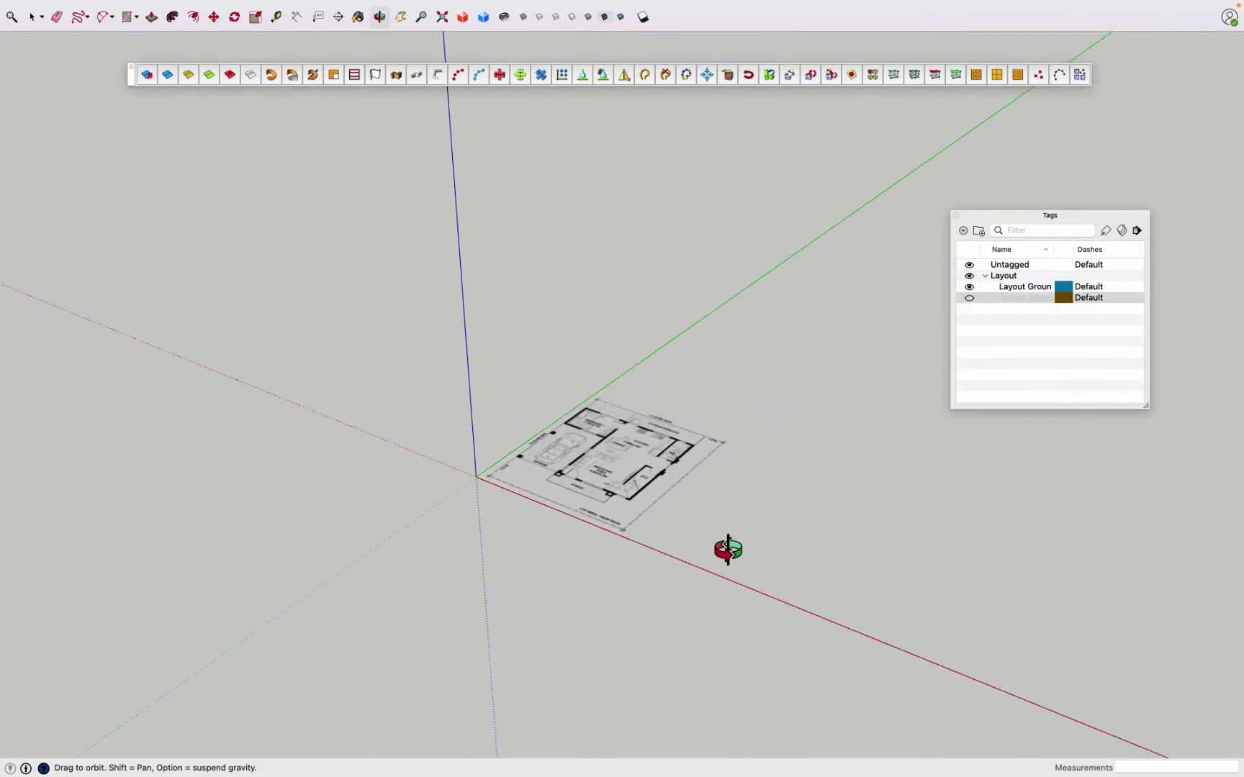
key("super+2")
key("space")
Step: Select the ground-floor tag and show the plan's properties panel
right_click(599, 409)
left_click(561, 494)
left_click(1036, 288)
left_click(302, 7)
left_click(302, 185)
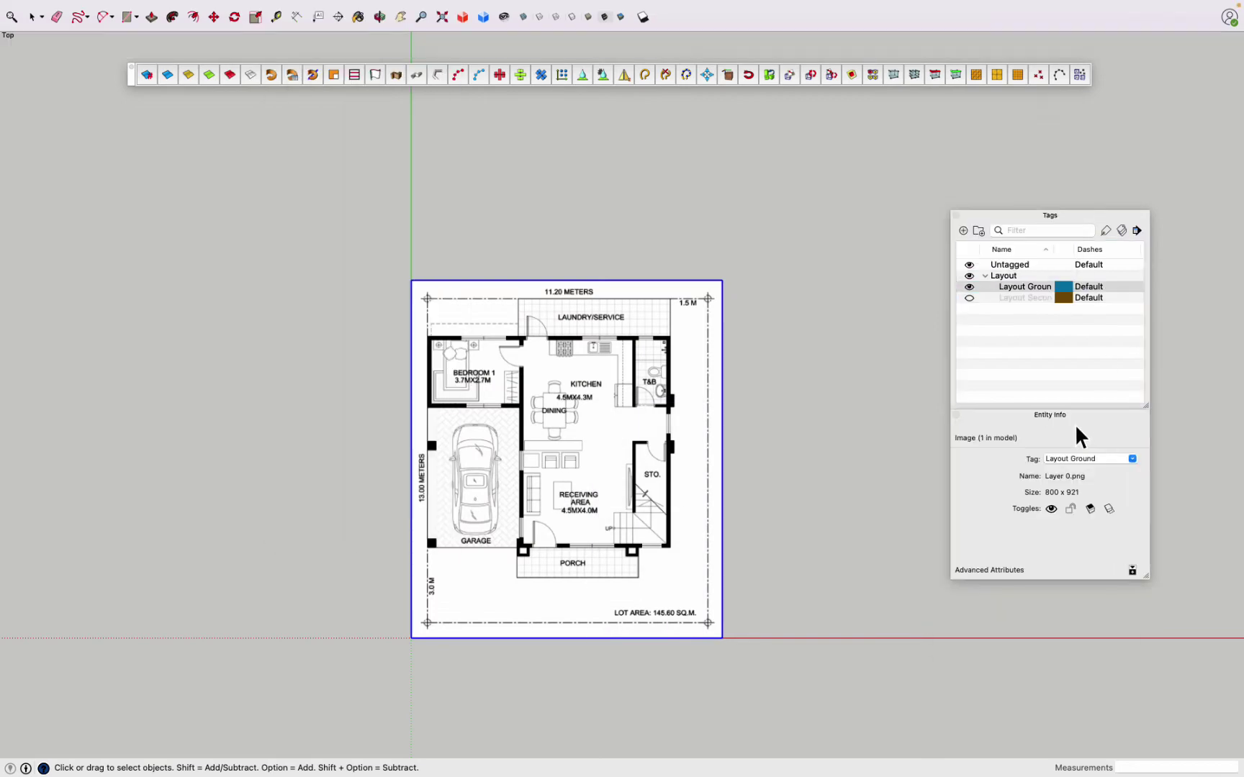
key("o")
scroll(551, 520, "up", 3)
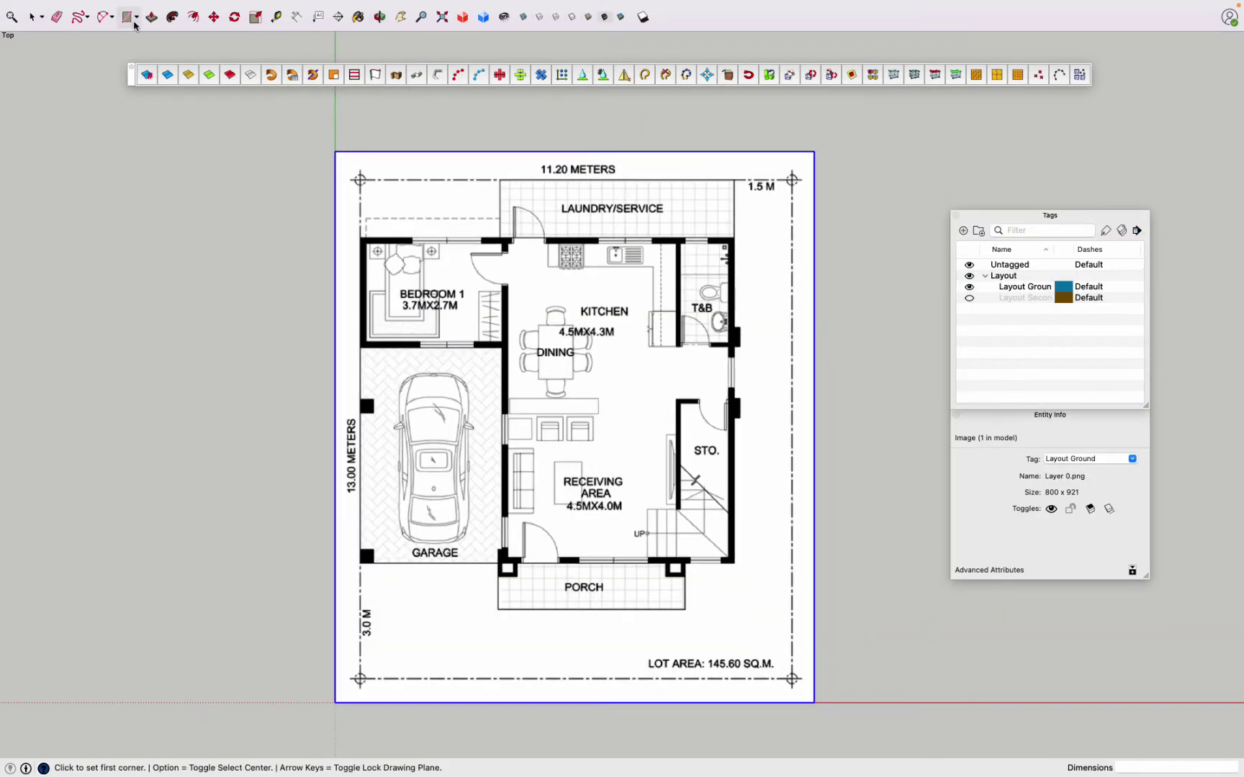
scroll(547, 251, "up", 5)
key("Escape")
Step: Zoom to frame the whole ground-floor plan for drawing a reference line
key("space")
key("super+shift+e")
scroll(285, 657, "up", 2)
scroll(285, 657, "down", 1)
key("t")
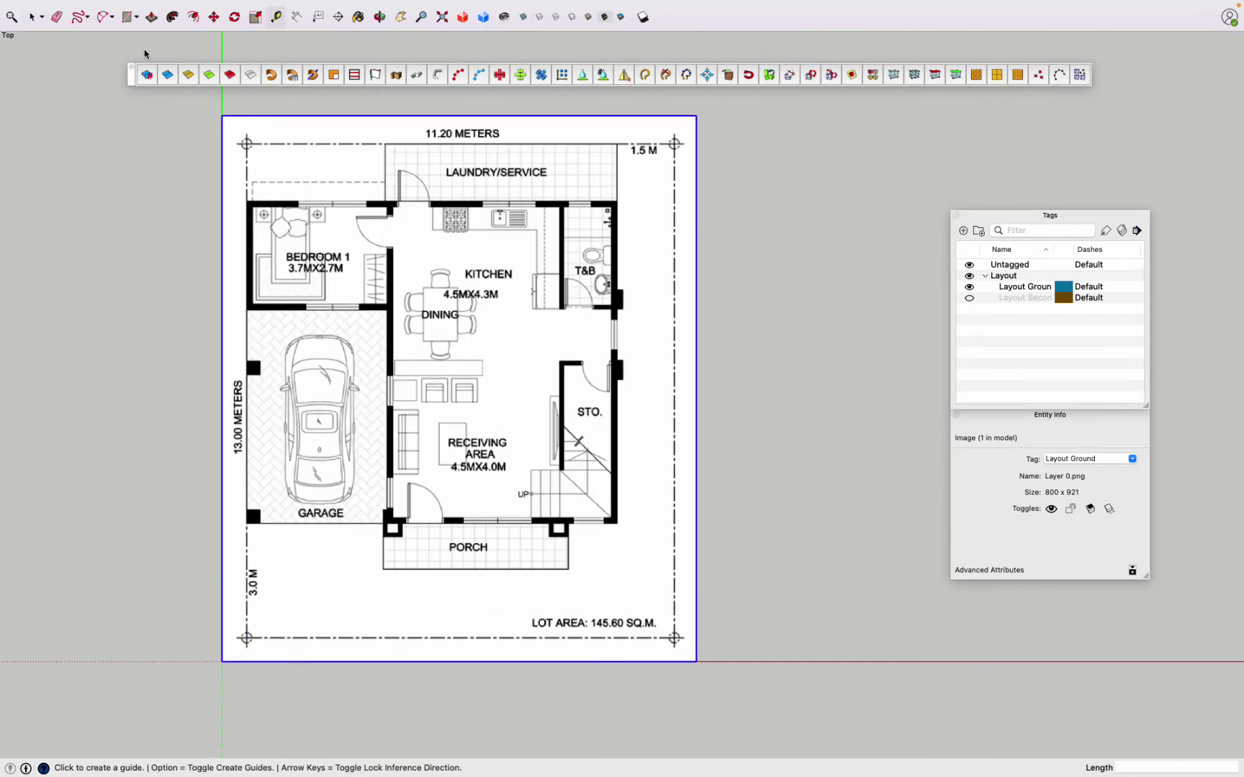
key("l")
scroll(234, 601, "up", 3)
left_click(225, 606)
scroll(228, 608, "down", 2)
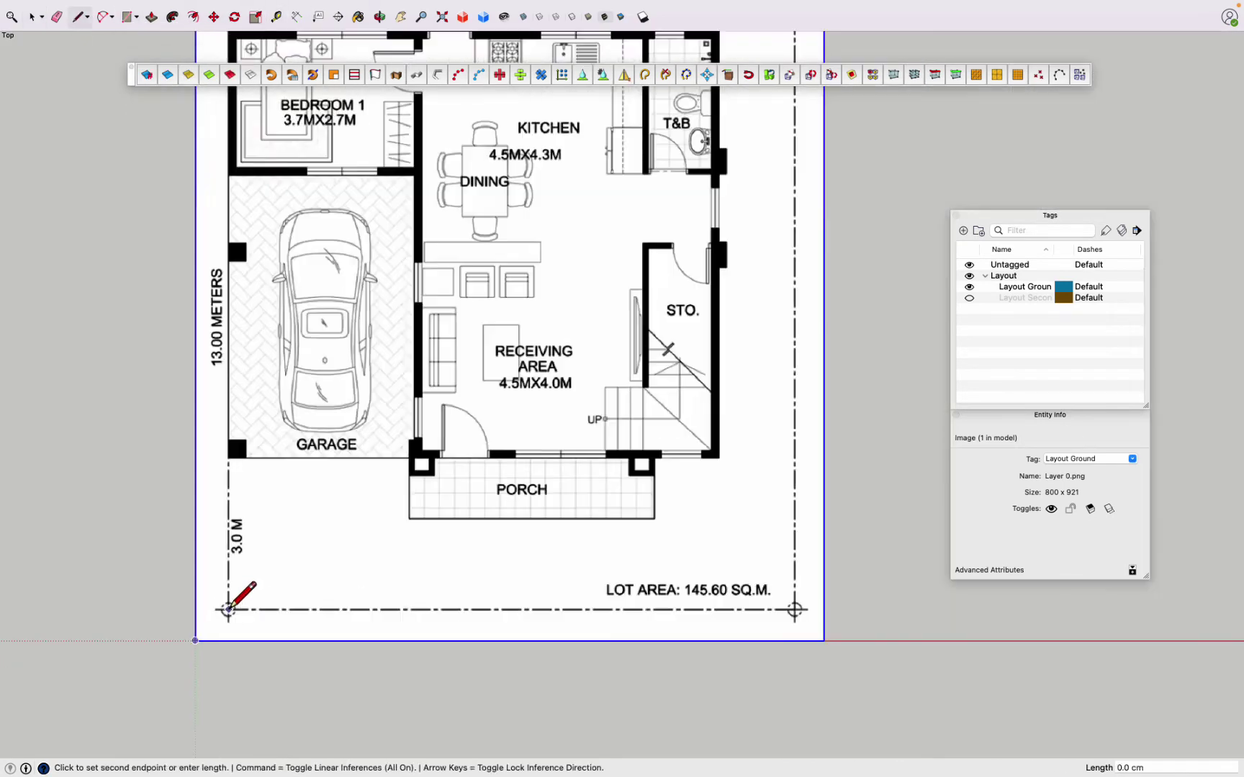
scroll(227, 610, "down", 1)
key("Escape")
scroll(228, 194, "up", 1)
scroll(255, 178, "down", 1)
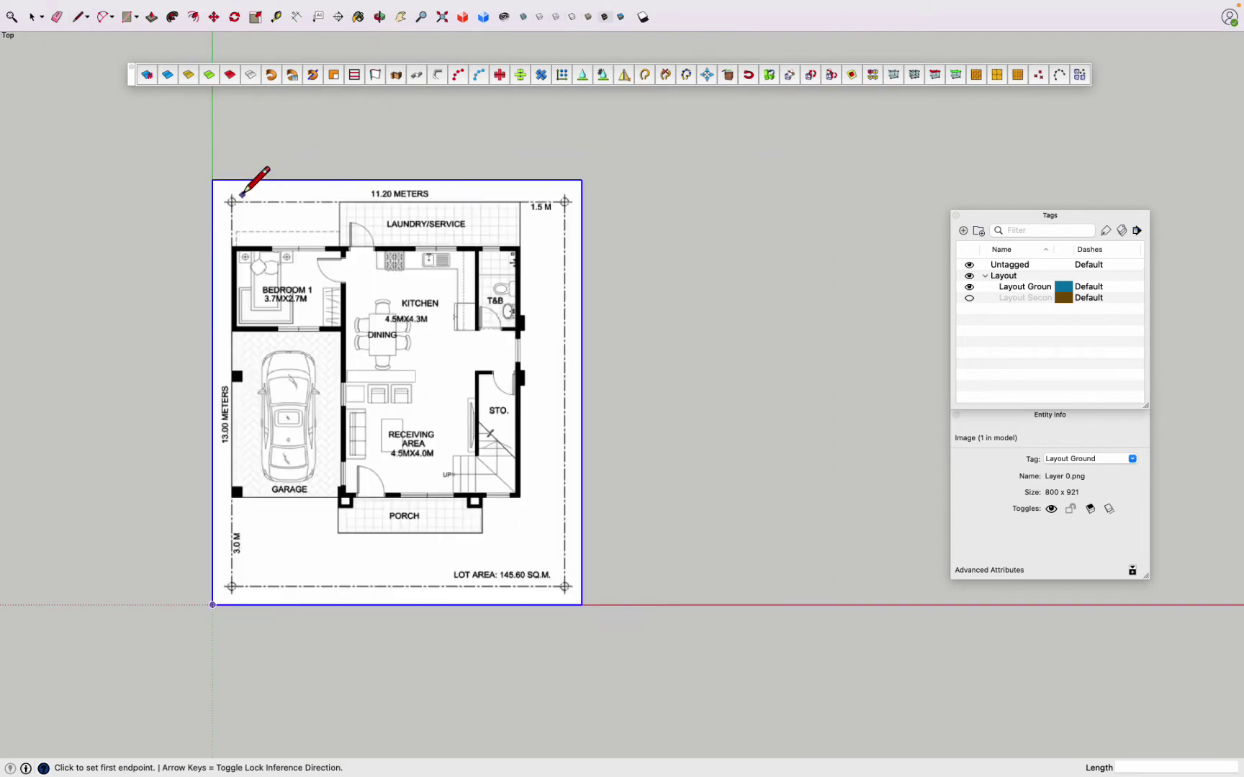
scroll(215, 576, "up", 4)
Step: Draw a line along the 13.00 m wall and Tape Measure it to resize the model to 13 m
left_click(214, 576)
left_click(211, 167)
key("space")
key("t")
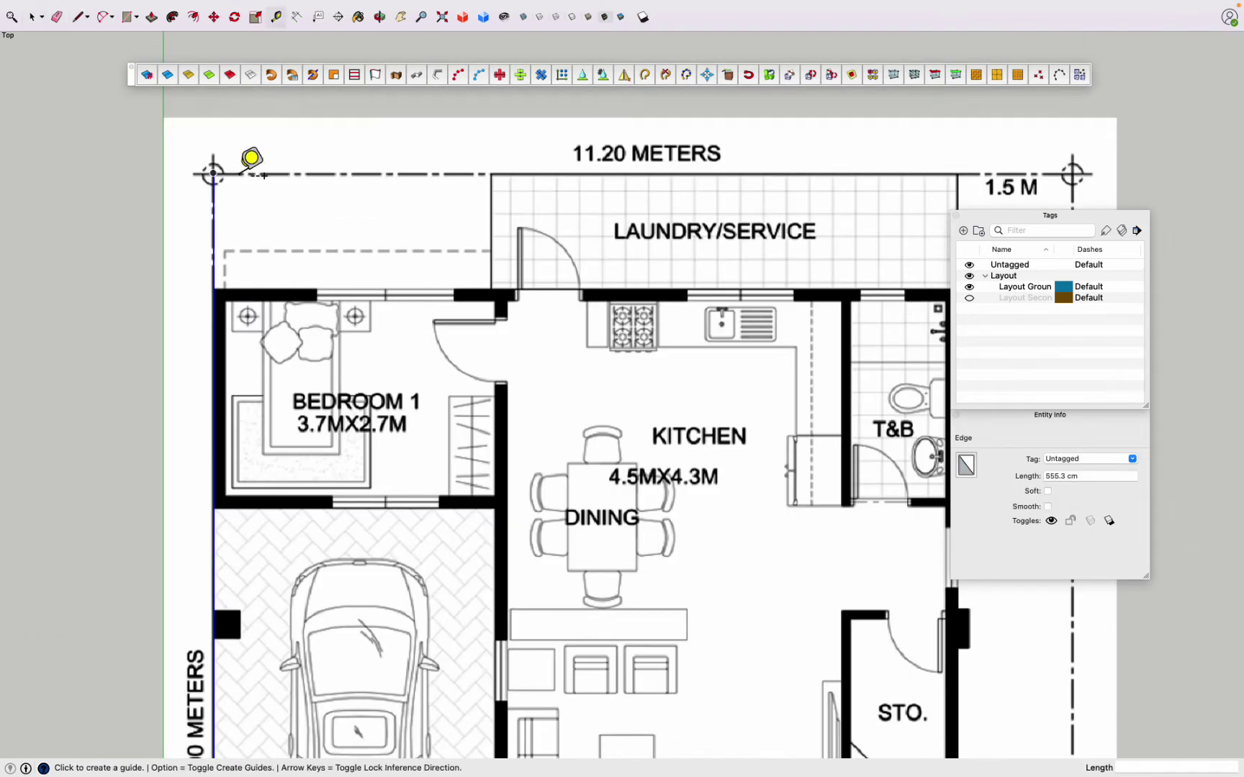
left_click(211, 394)
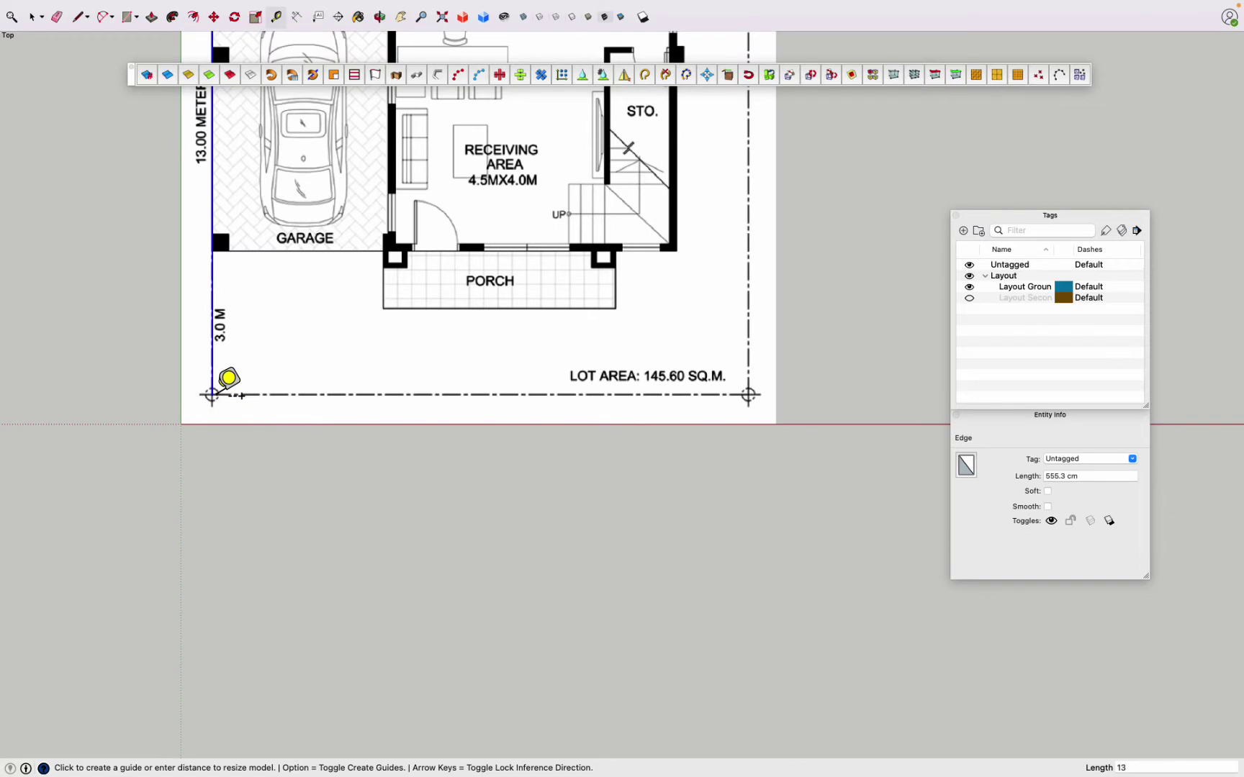
key("Return")
key("Return")
scroll(351, 464, "up", 3)
left_click(244, 464)
Step: Orbit and pan across the scaled plan to check it
key("space")
left_click(288, 482)
middle_click_drag(288, 482, 300, 314)
scroll(621, 366, "up", 5)
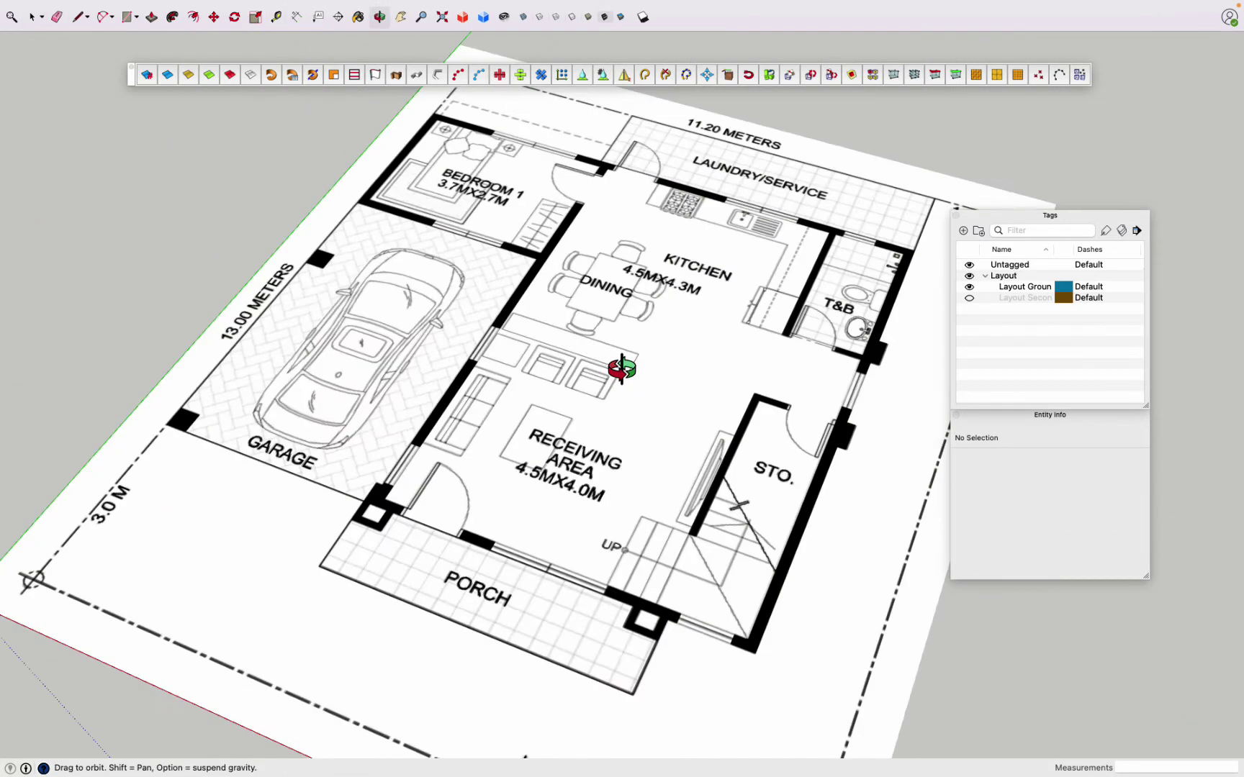
middle_click_drag(636, 477, 686, 298, "shift")
scroll(508, 403, "up", 3)
Step: Start a Tape Measure guide from the porch wall edge
key("t")
scroll(508, 405, "up", 4)
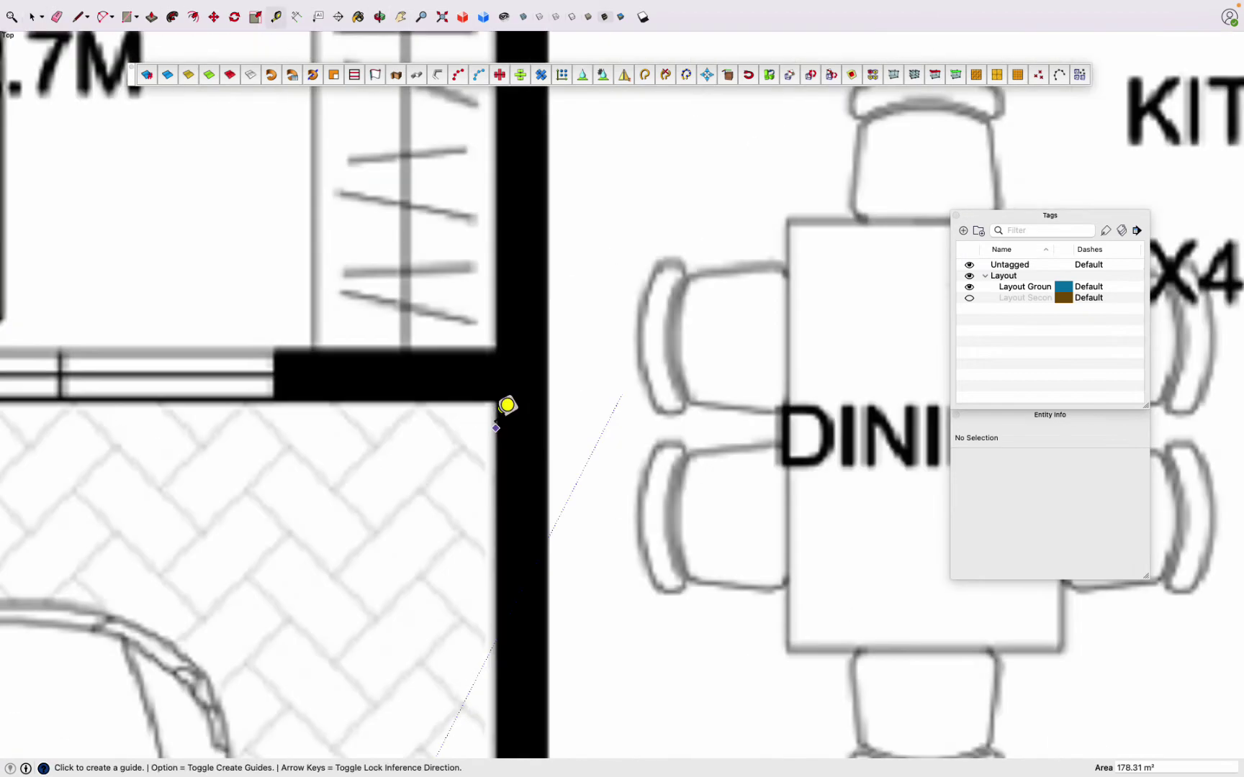
scroll(546, 411, "down", 2)
key("Escape")
scroll(619, 630, "up", 5)
key("t")
scroll(417, 458, "up", 3)
scroll(417, 457, "down", 8)
scroll(497, 461, "up", 6)
left_click(498, 451)
Step: Place a guide 15 from the laundry wall
scroll(408, 547, "down", 5)
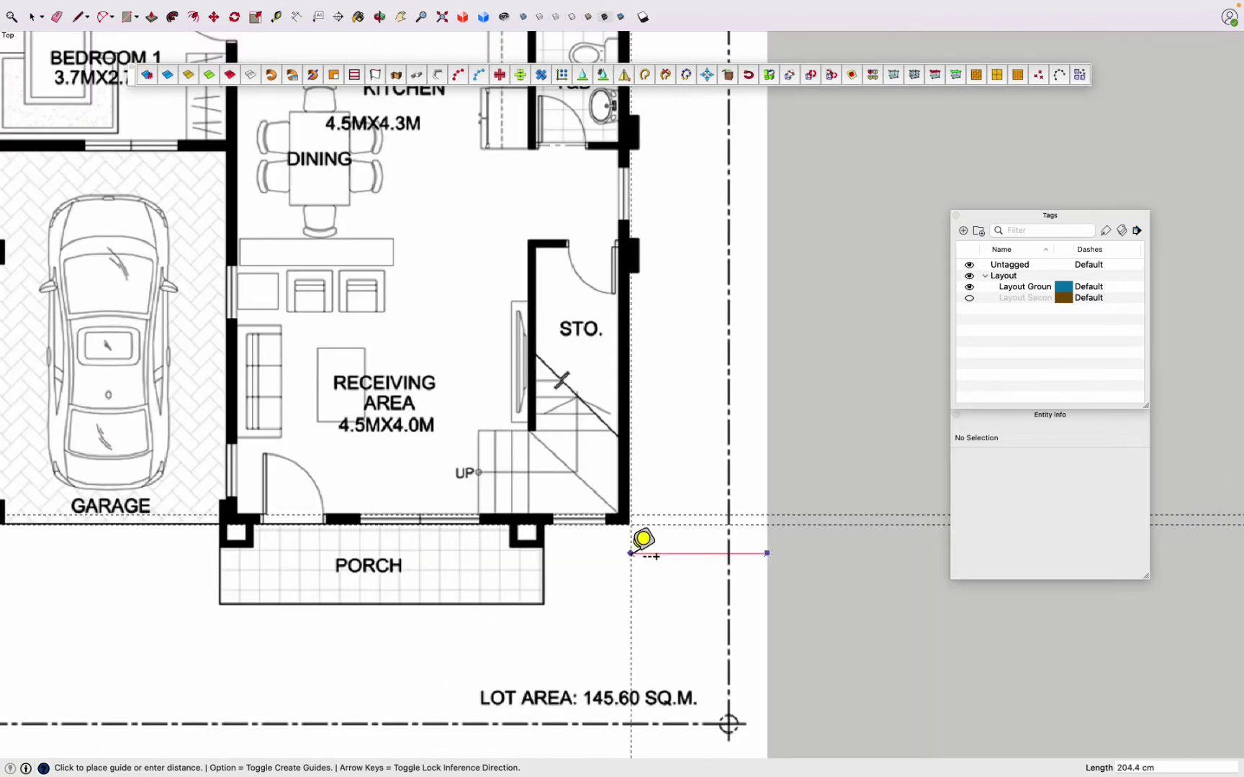
scroll(630, 554, "down", 2)
scroll(631, 555, "up", 4)
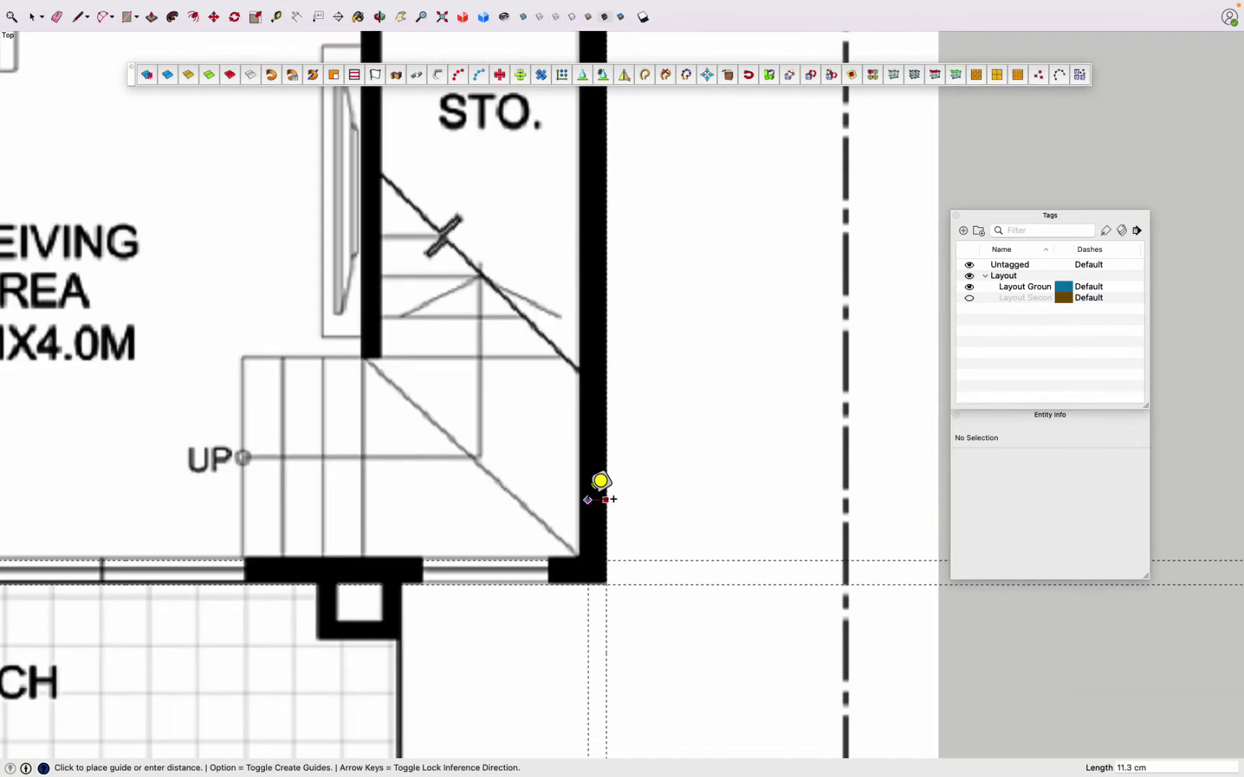
scroll(601, 482, "down", 5)
scroll(460, 202, "up", 5)
left_click(446, 212)
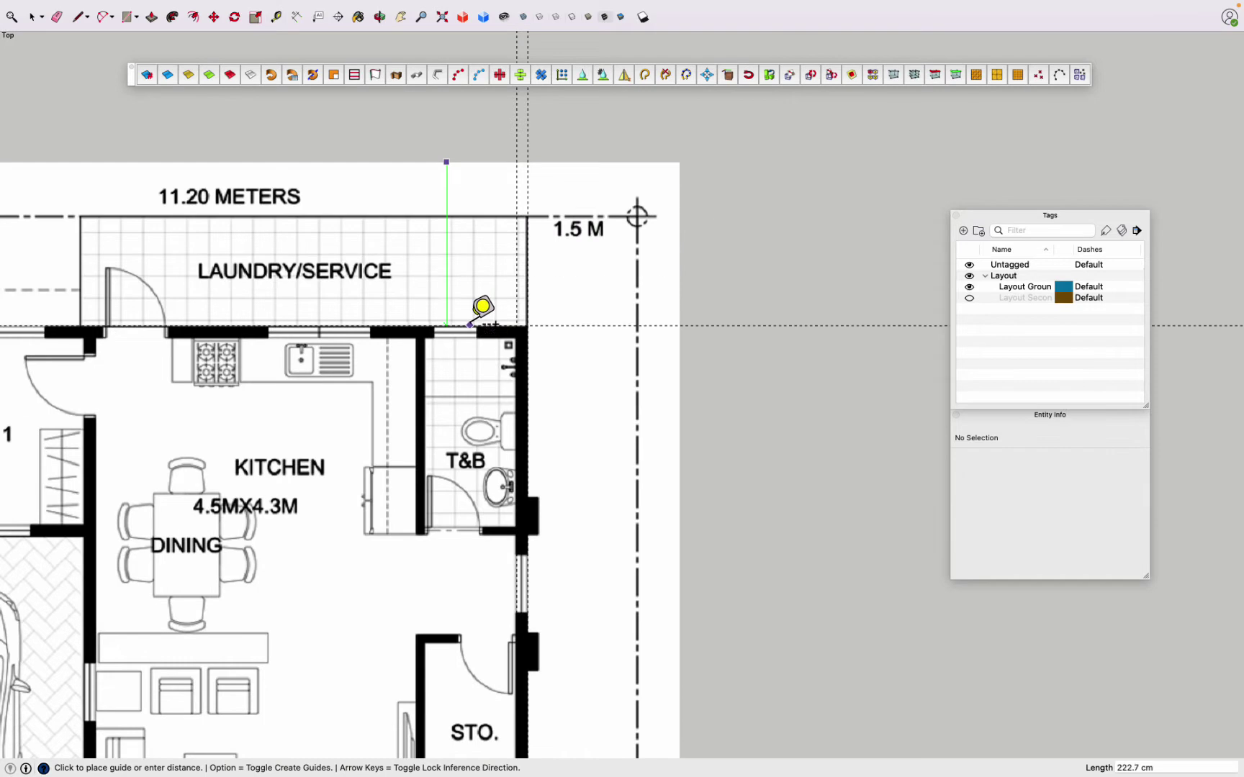
type("15")
key("Return")
scroll(483, 318, "down", 5)
scroll(317, 352, "up", 3)
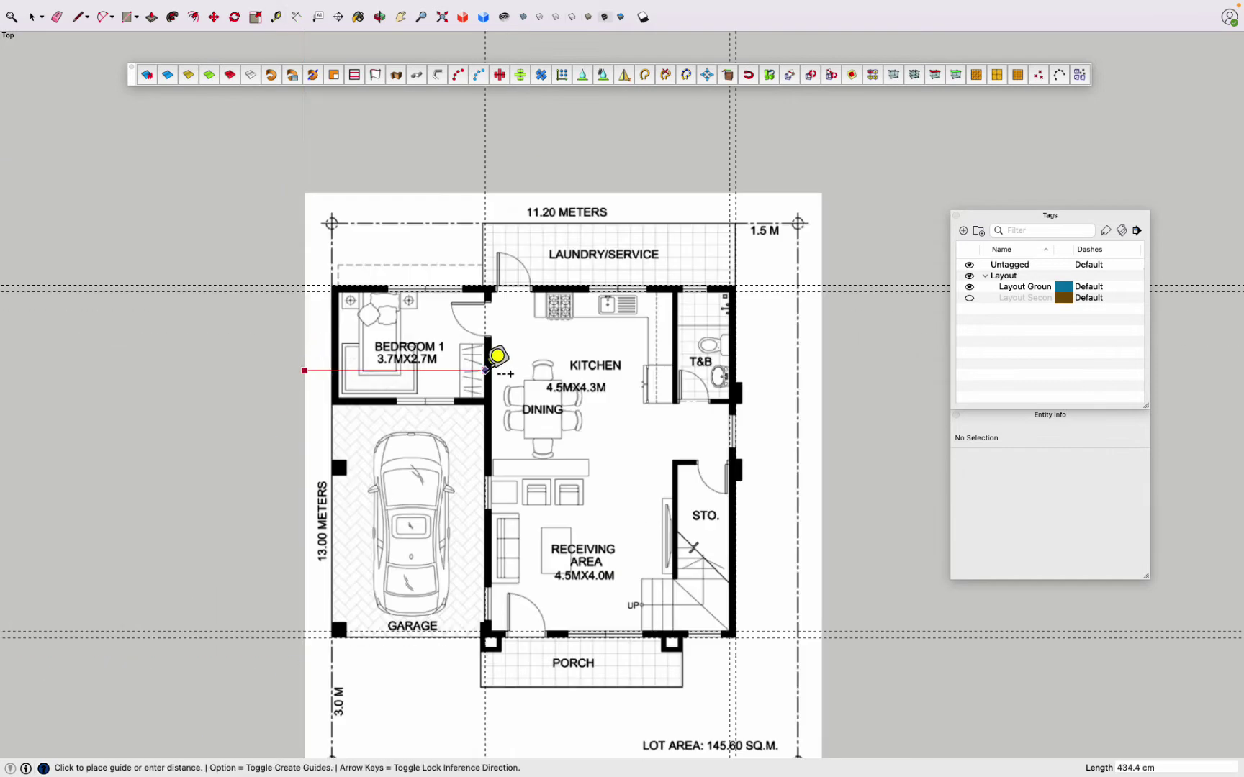
Step: Tilt the plan view and finish a wall rectangle at the porch corner
mouse_move(597, 586)
middle_mouse_down()
mouse_move(327, 375)
mouse_move(313, 661)
middle_mouse_up()
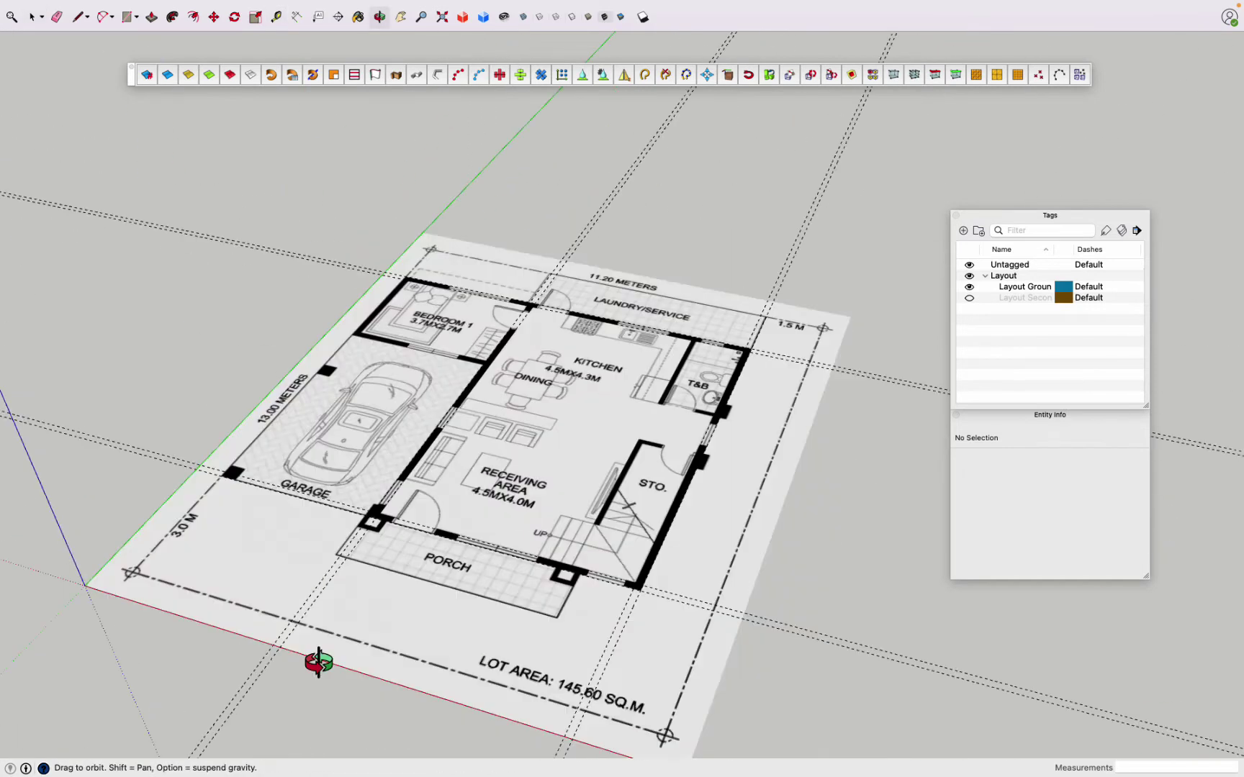
scroll(397, 244, "up", 5)
scroll(397, 244, "up", 3)
key("space")
scroll(648, 410, "down", 5)
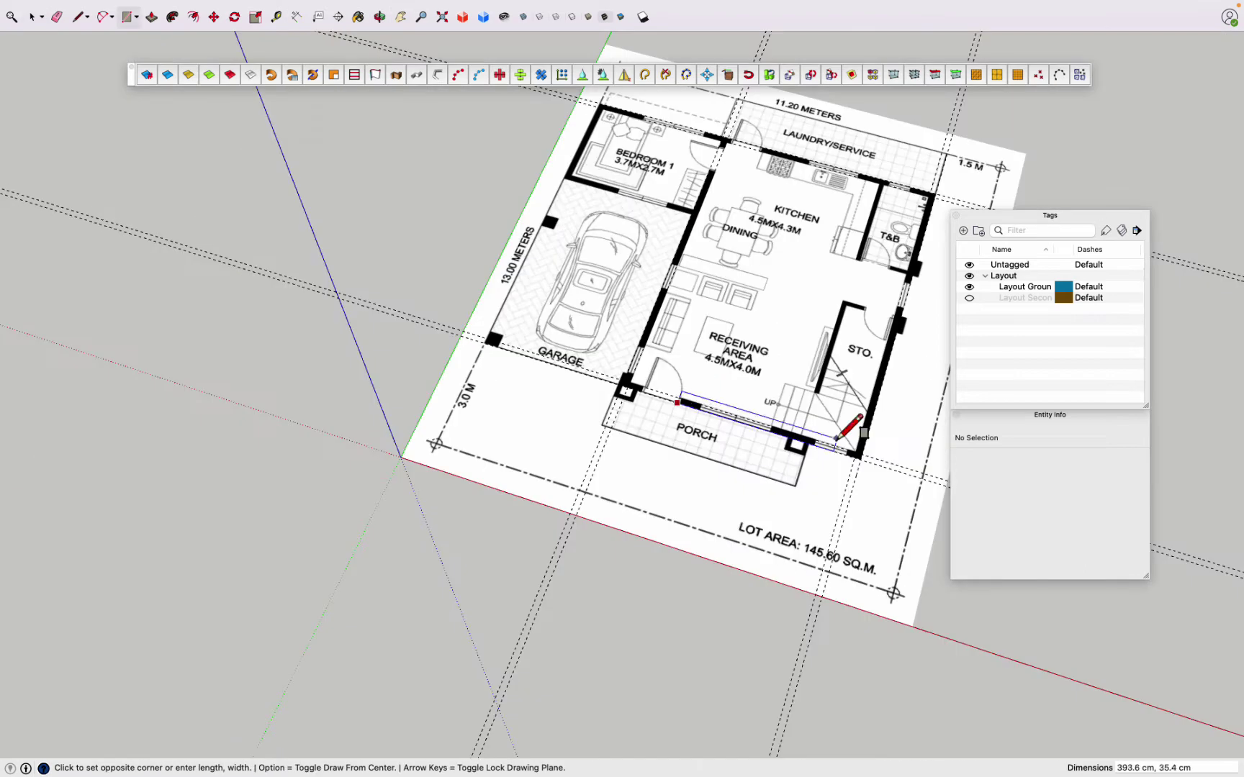
scroll(877, 436, "up", 5)
scroll(852, 461, "down", 1)
scroll(913, 229, "up", 3)
scroll(913, 229, "down", 5)
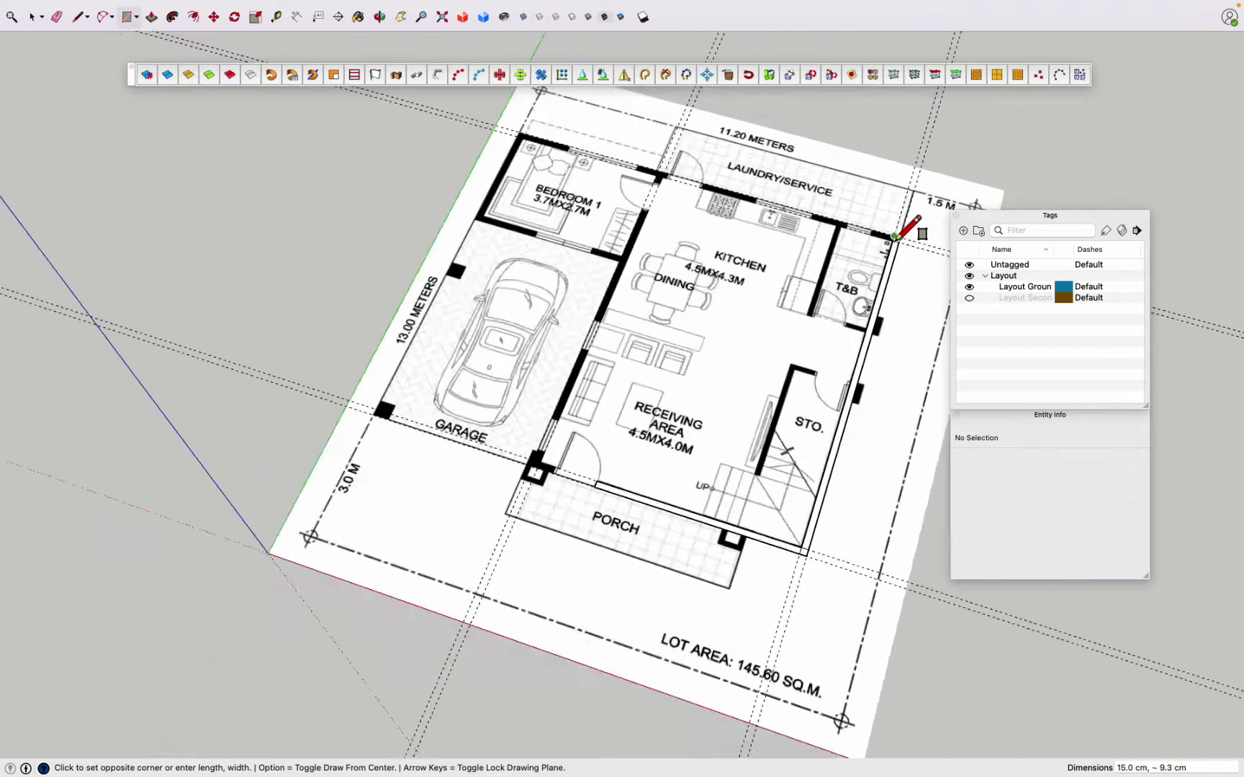
scroll(343, 92, "up", 5)
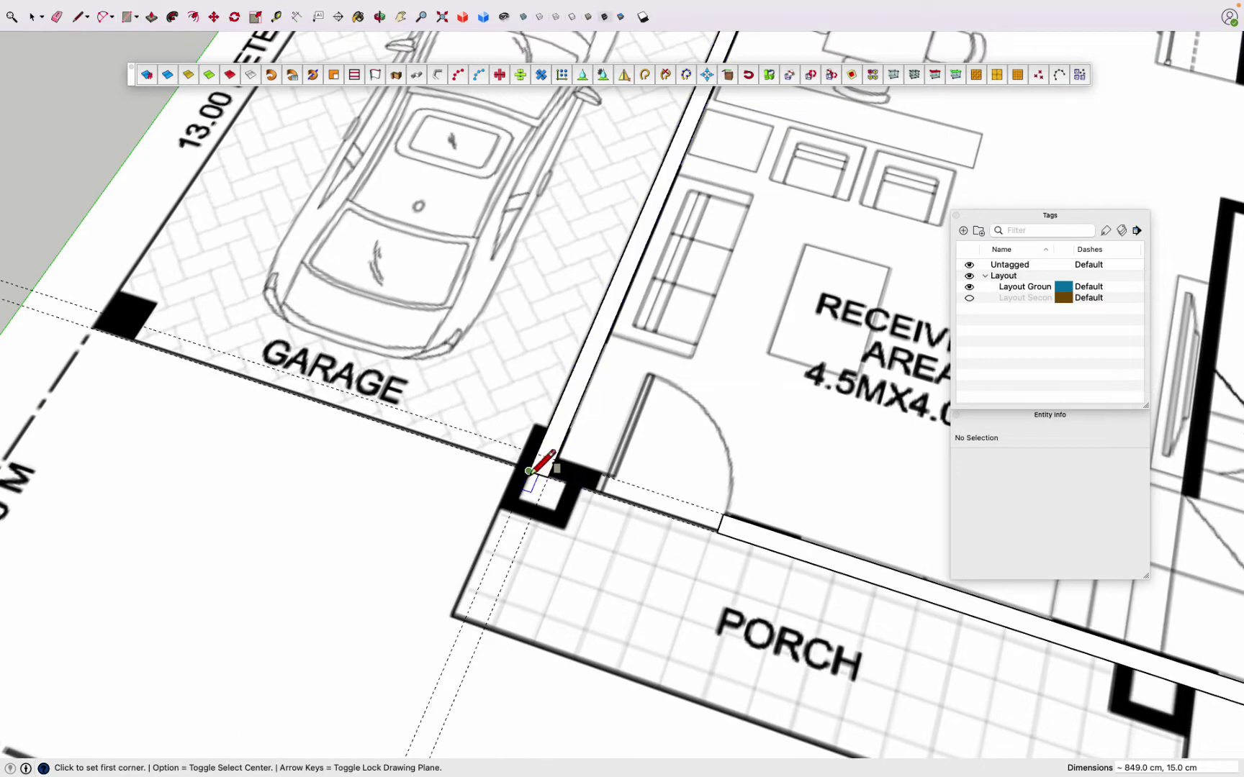
left_click(547, 475)
Step: Copy the bedroom's top wall strip to below the bedroom
key("space")
scroll(653, 442, "down", 5)
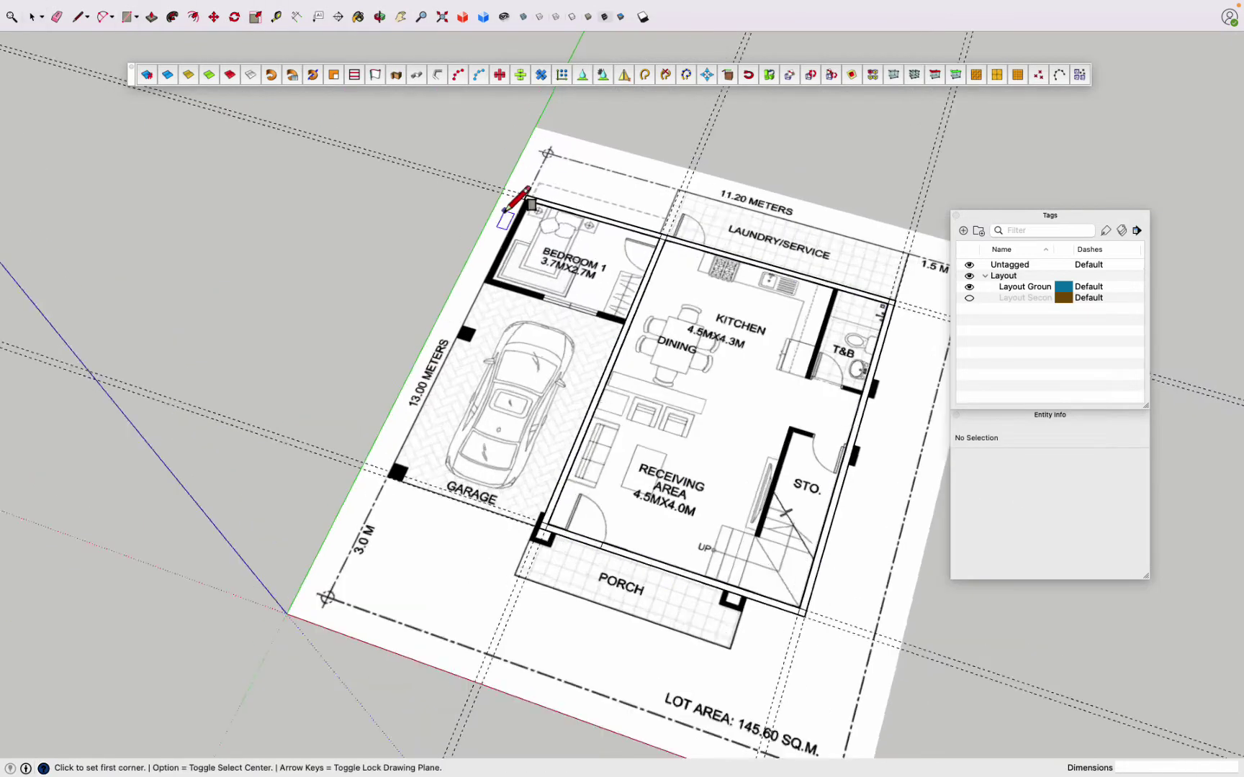
scroll(514, 194, "up", 6)
left_click(907, 279)
key("m")
left_click(830, 532)
Step: Replace the undone Bedroom 1 rectangle with a new edge closing the bedroom's left wall
key("space")
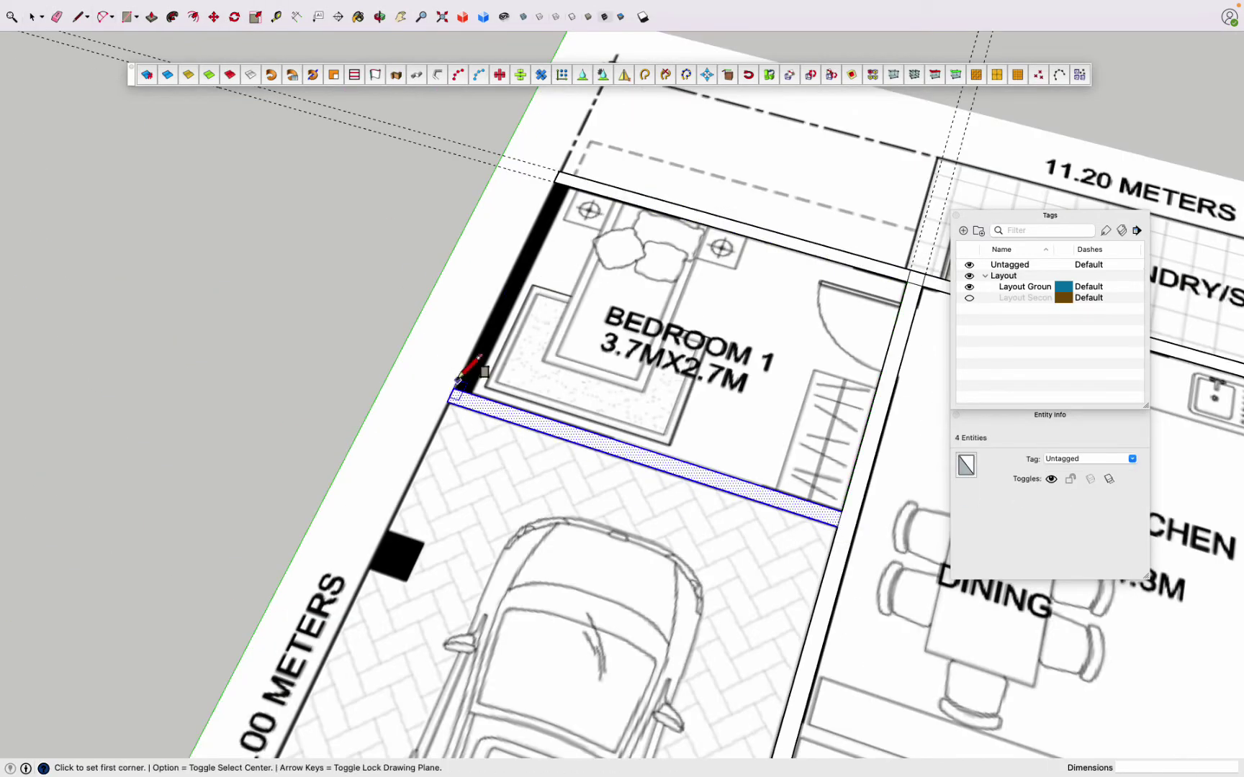
left_click(595, 180)
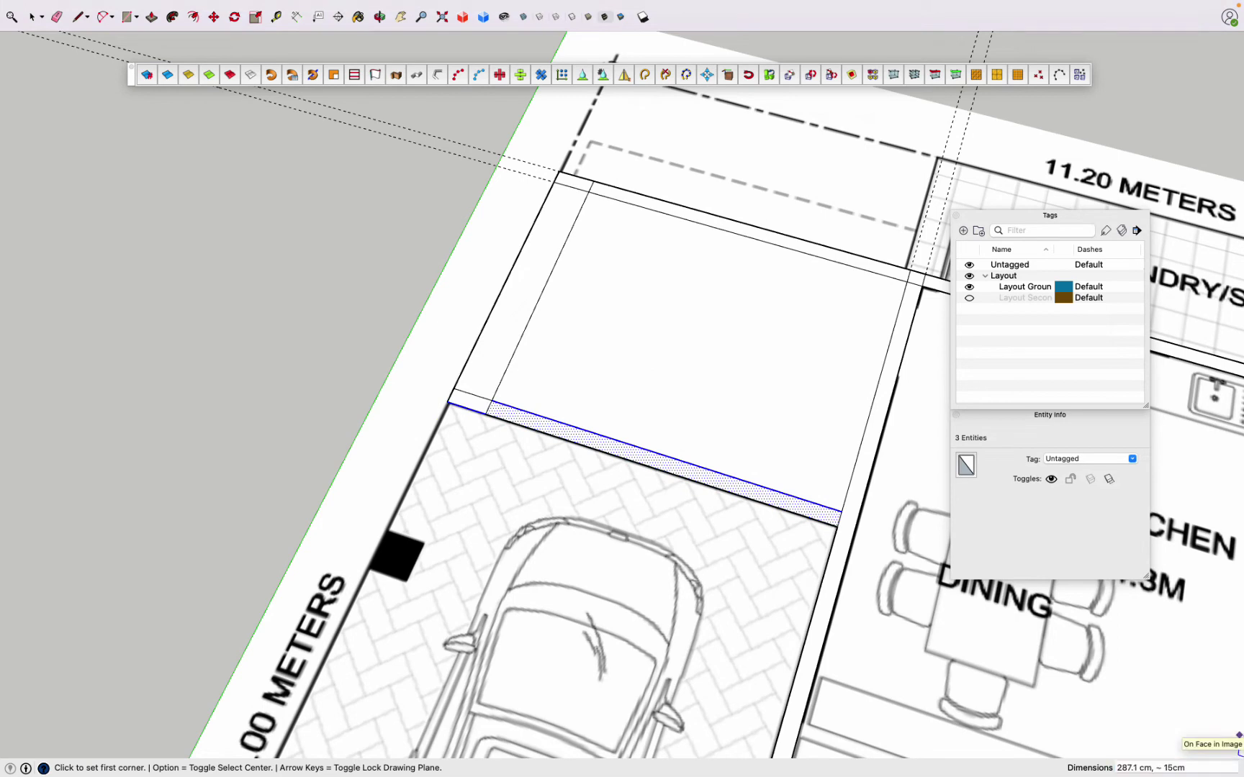
key("super+z")
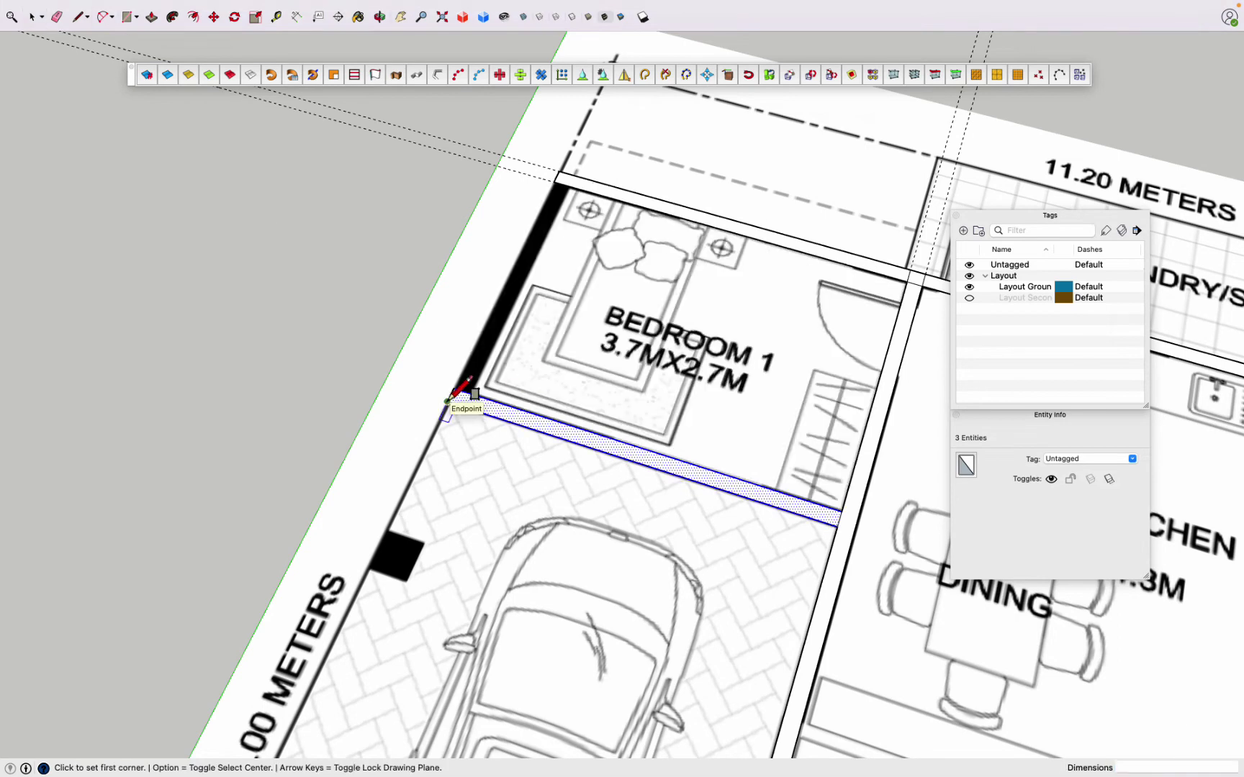
left_click(453, 391)
left_click(556, 183)
key("space")
key("m")
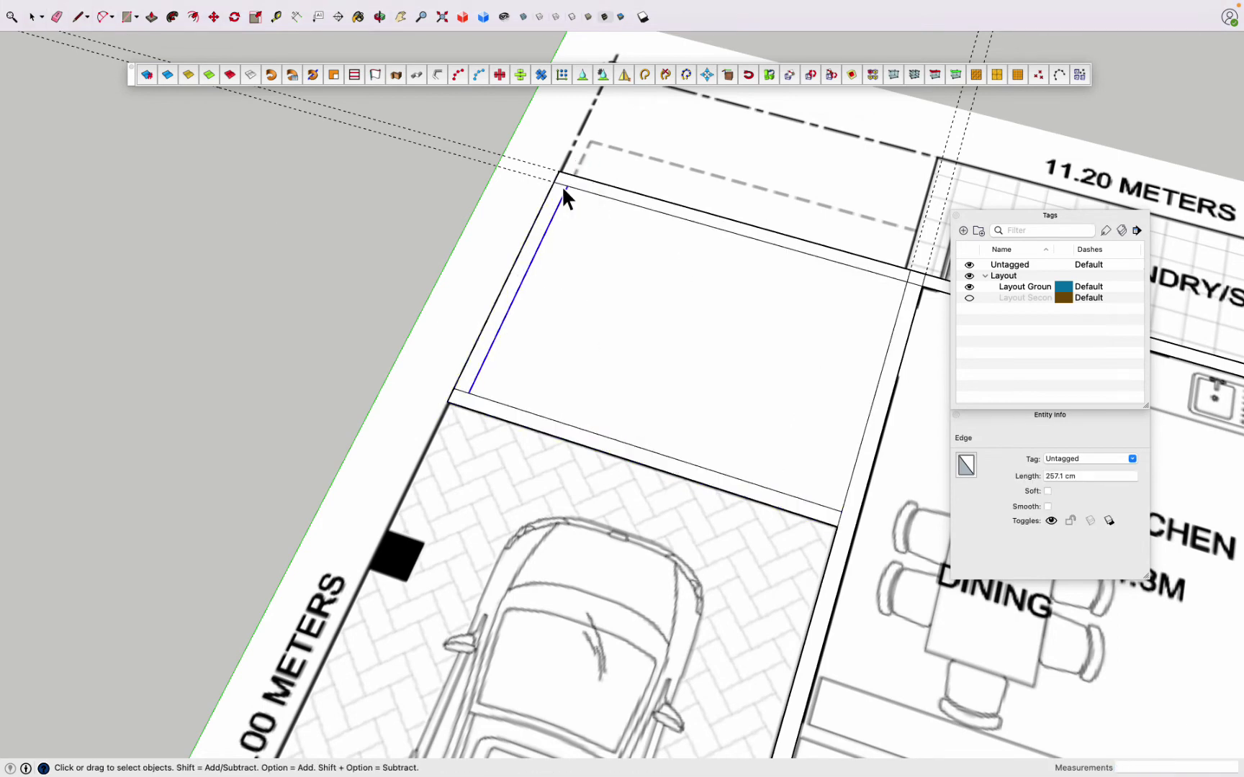
scroll(565, 196, "down", 5)
scroll(539, 427, "up", 3)
Step: Draw a rectangle around the T&B and offset it 15 cm inward
key("r")
scroll(822, 477, "up", 4)
left_click(761, 329)
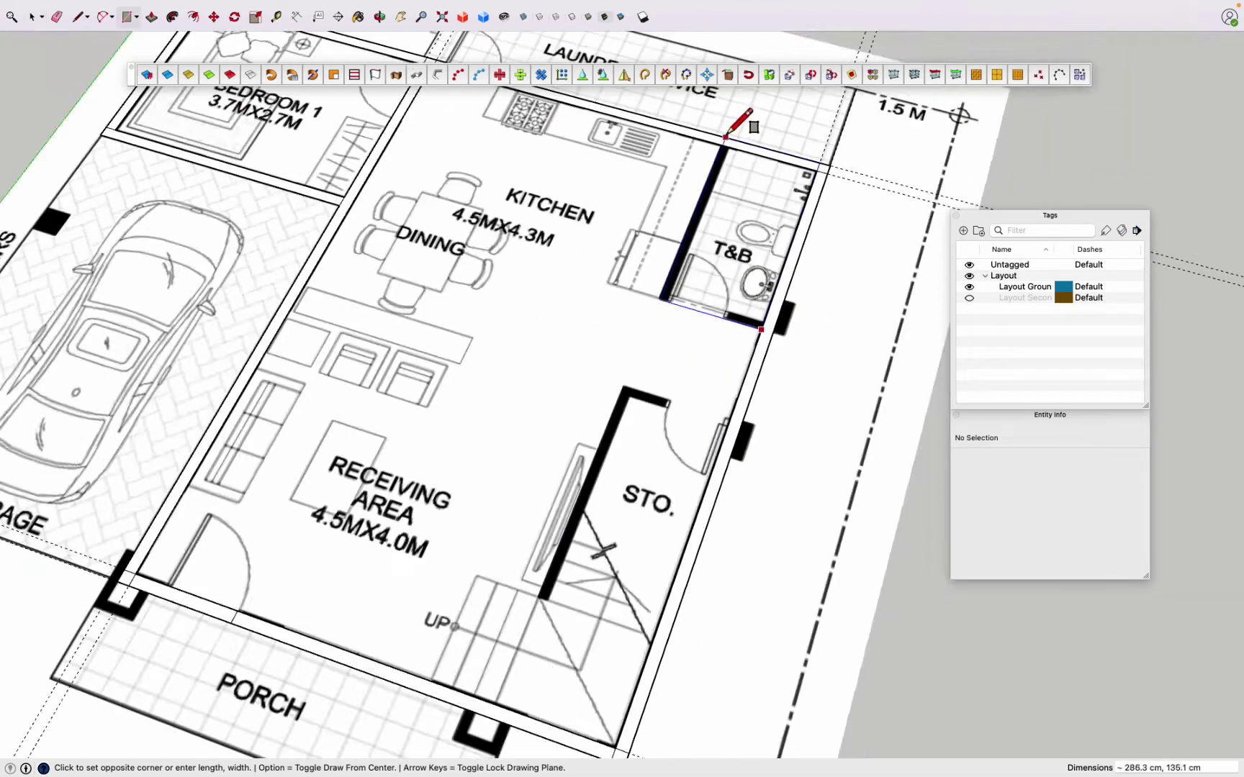
left_click(725, 135)
scroll(722, 173, "up", 3)
key("space")
left_click(722, 174)
key("f")
double_click(684, 266)
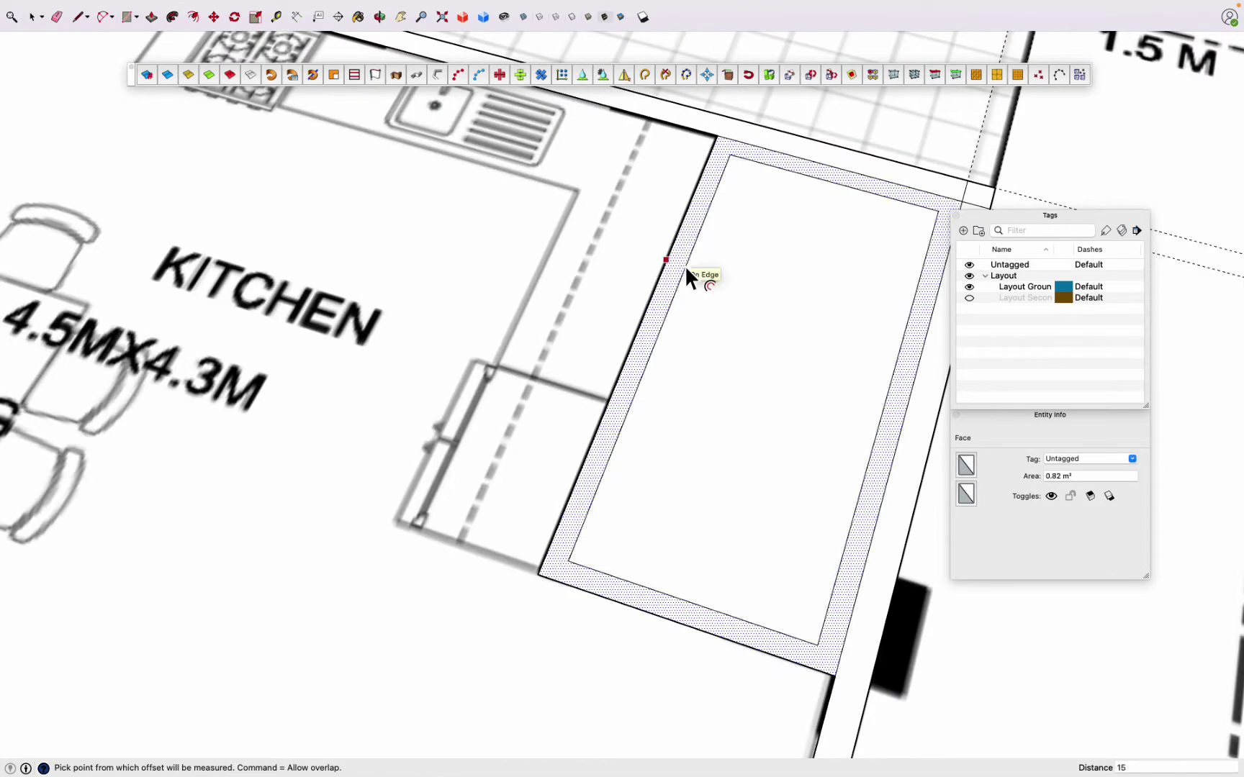
key("space")
Step: Move the T&B's inner right edge onto the wall line
left_click(915, 281)
key("m")
middle_click_drag(842, 641, 569, 272)
key("space")
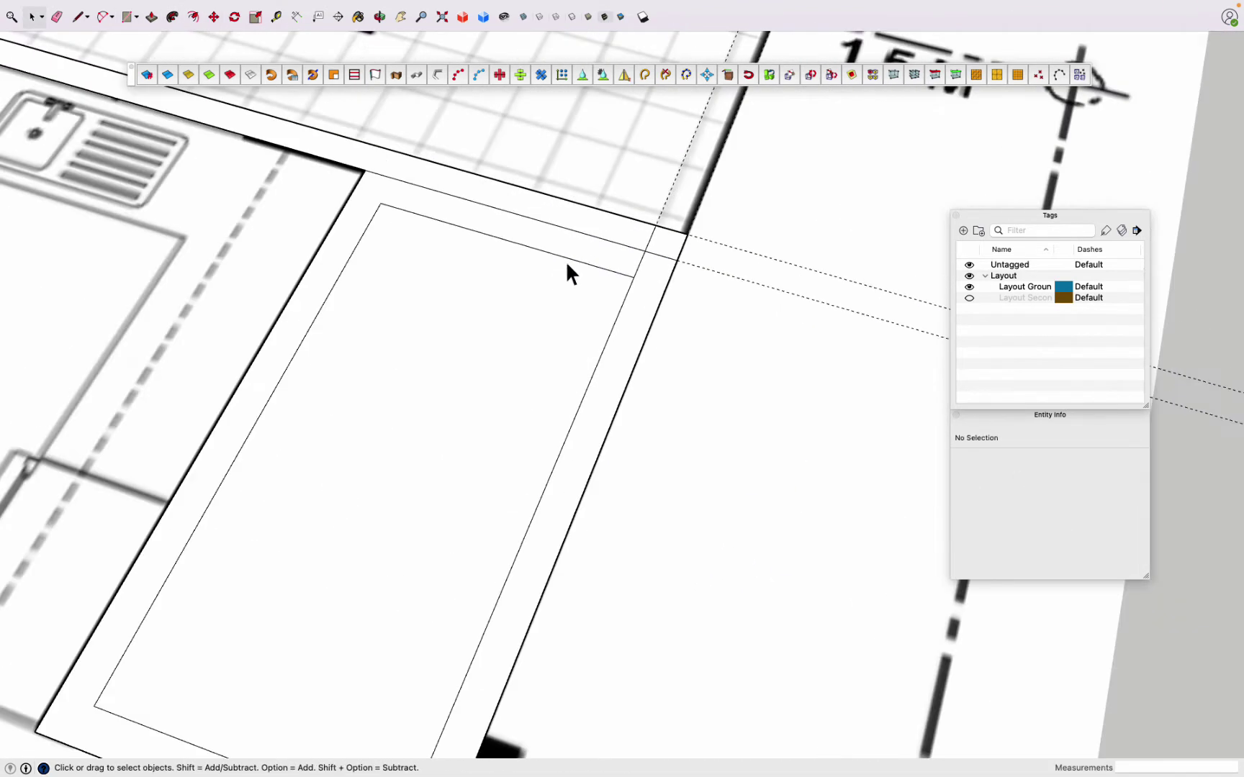
Step: Draw a rectangle over the storage room and offset it inward
key("space")
scroll(576, 388, "down", 5)
scroll(486, 525, "up", 3)
key("r")
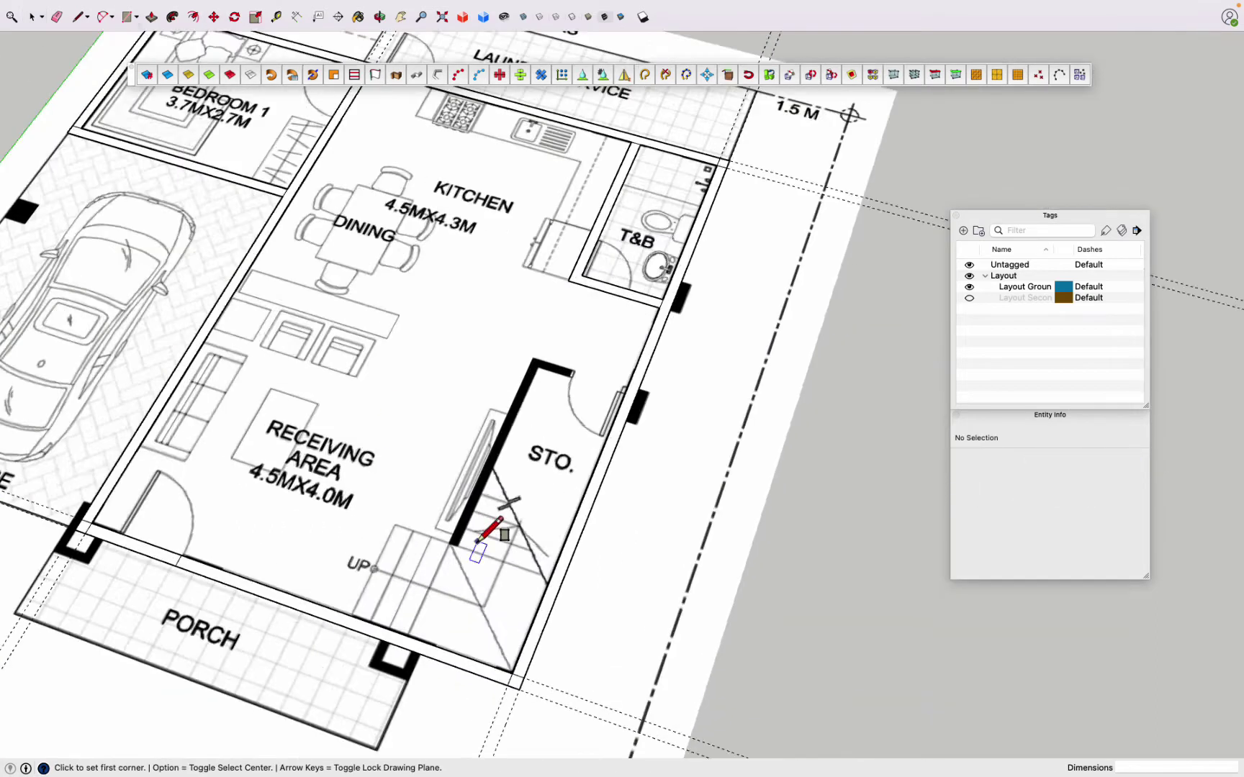
scroll(447, 547, "up", 4)
left_click(401, 549)
scroll(401, 549, "down", 5)
left_click(720, 288)
key("space")
scroll(508, 232, "up", 4)
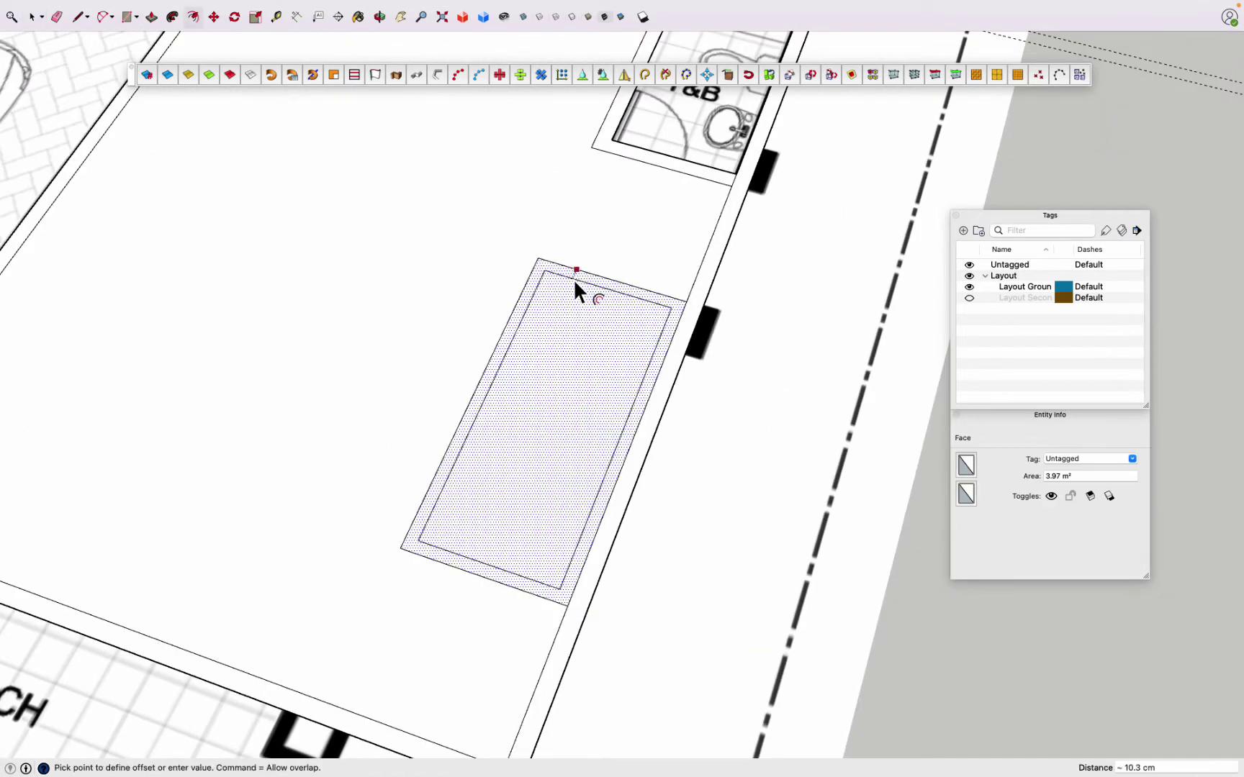
left_click(573, 280)
Step: Move the storage room's inner bottom edge onto the outer wall line
key("space")
left_click(586, 501)
left_click(540, 575)
key("m")
left_click_drag(533, 589, 526, 606)
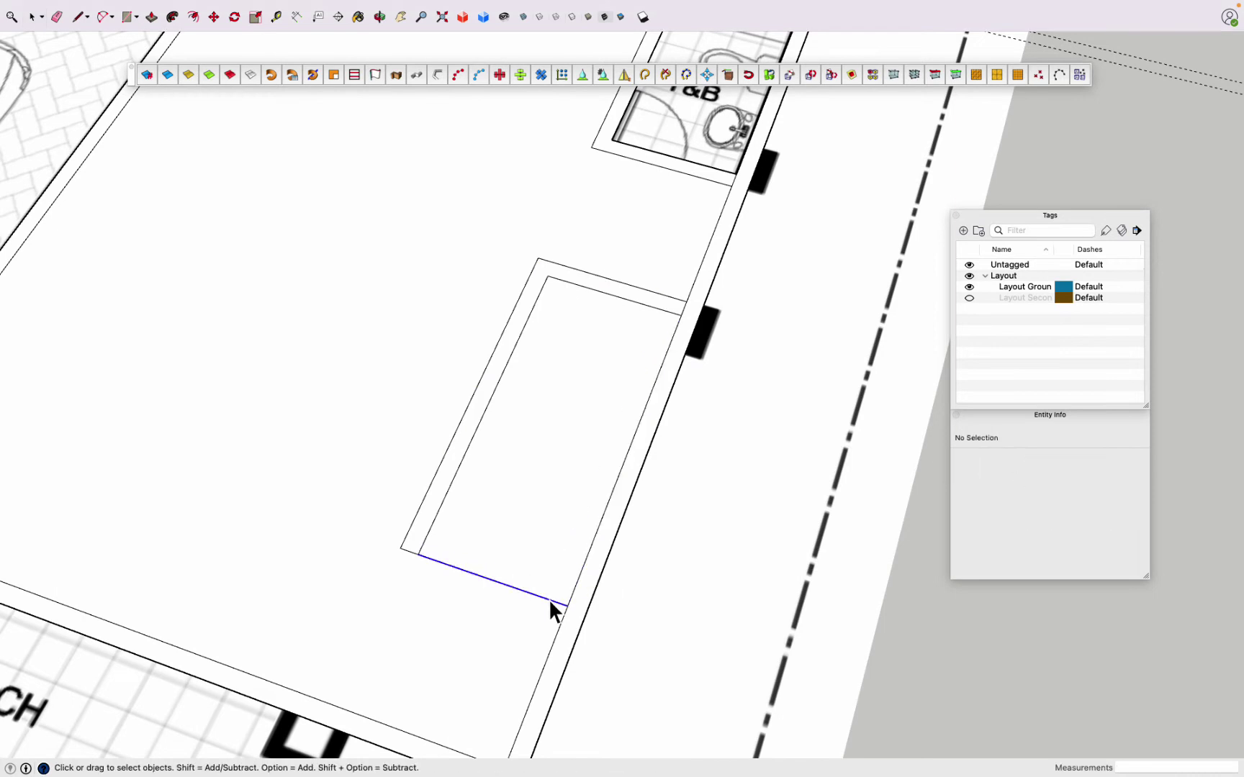
Step: Orbit around the T&B walls and select the storage wall face
scroll(548, 599, "down", 5)
mouse_move(521, 593)
middle_mouse_down()
mouse_move(649, 355)
mouse_move(755, 385)
middle_mouse_up()
scroll(650, 355, "up", 5)
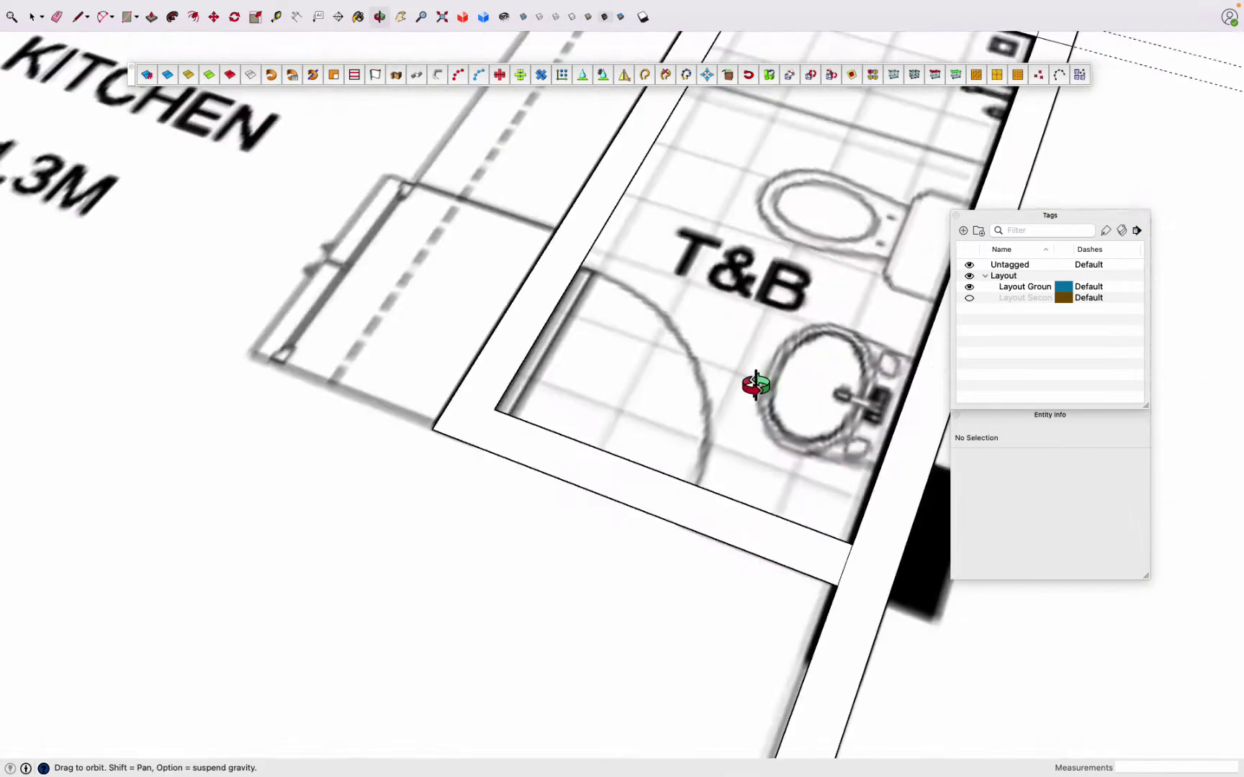
scroll(720, 389, "down", 5)
middle_click_drag(680, 396, 736, 208)
scroll(720, 288, "up", 5)
key("space")
left_click(672, 360)
key("l")
Step: Start copying the short 15 cm wall edge, locked along the wall direction
key("space")
left_click(614, 331)
key("m")
left_click(610, 327)
key("alt")
key("Return")
scroll(722, 385, "down", 5)
key("l")
scroll(785, 528, "up", 5)
scroll(691, 447, "up", 3)
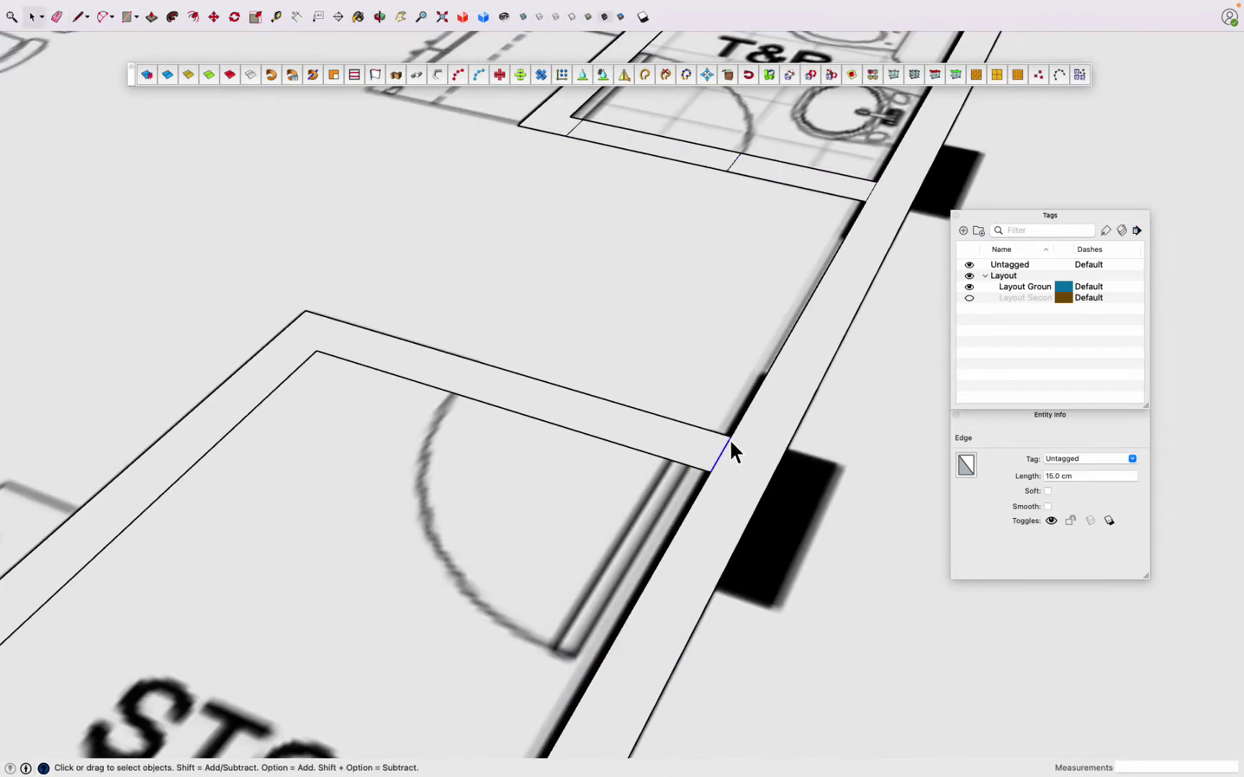
Step: Place edge copies 6 cm and then 80 cm along the wall for the door opening
key("Return")
key("space")
scroll(613, 519, "down", 5)
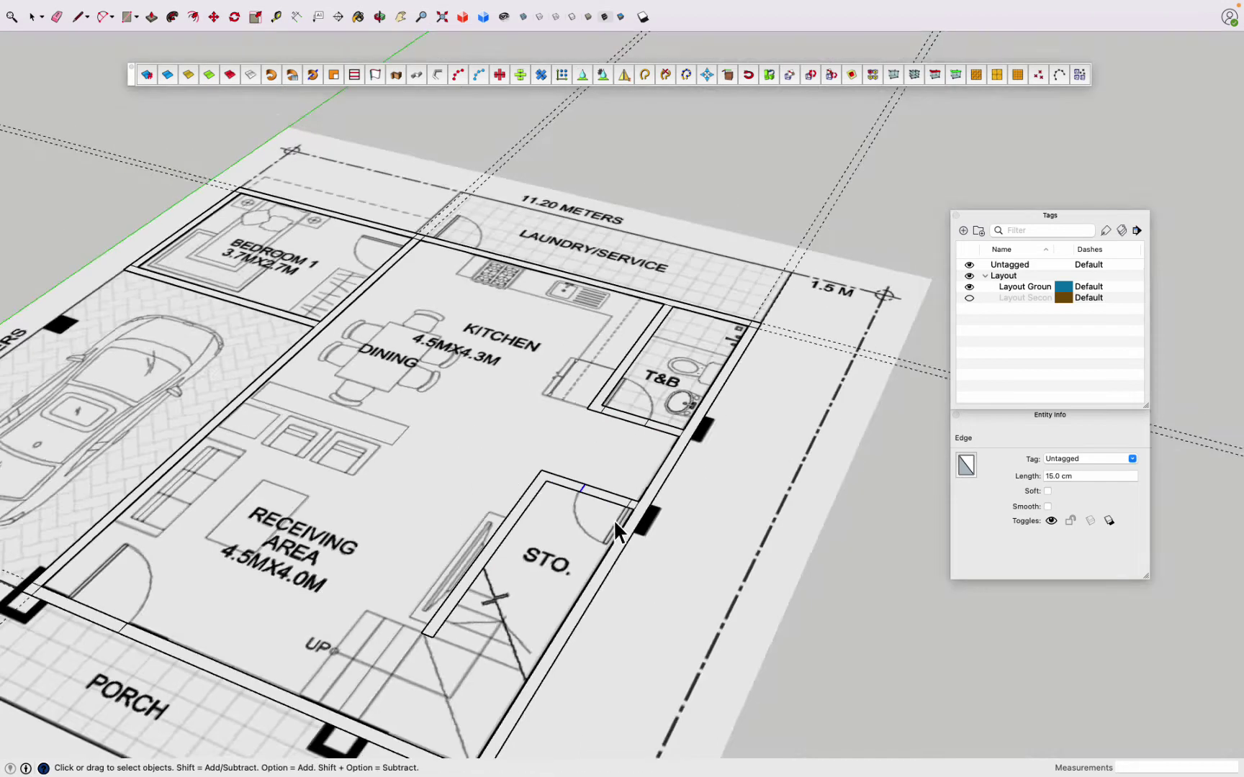
scroll(338, 284, "up", 5)
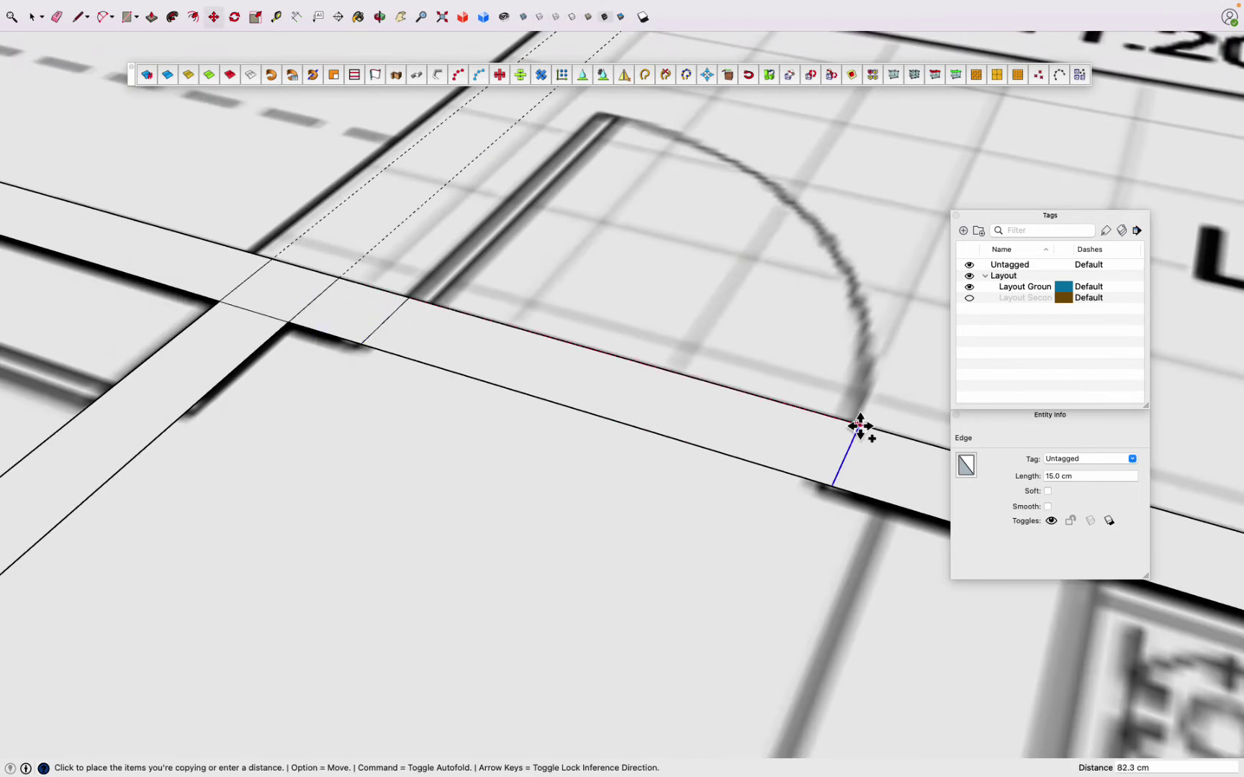
key("Return")
key("space")
scroll(855, 424, "down", 5)
scroll(270, 516, "up", 5)
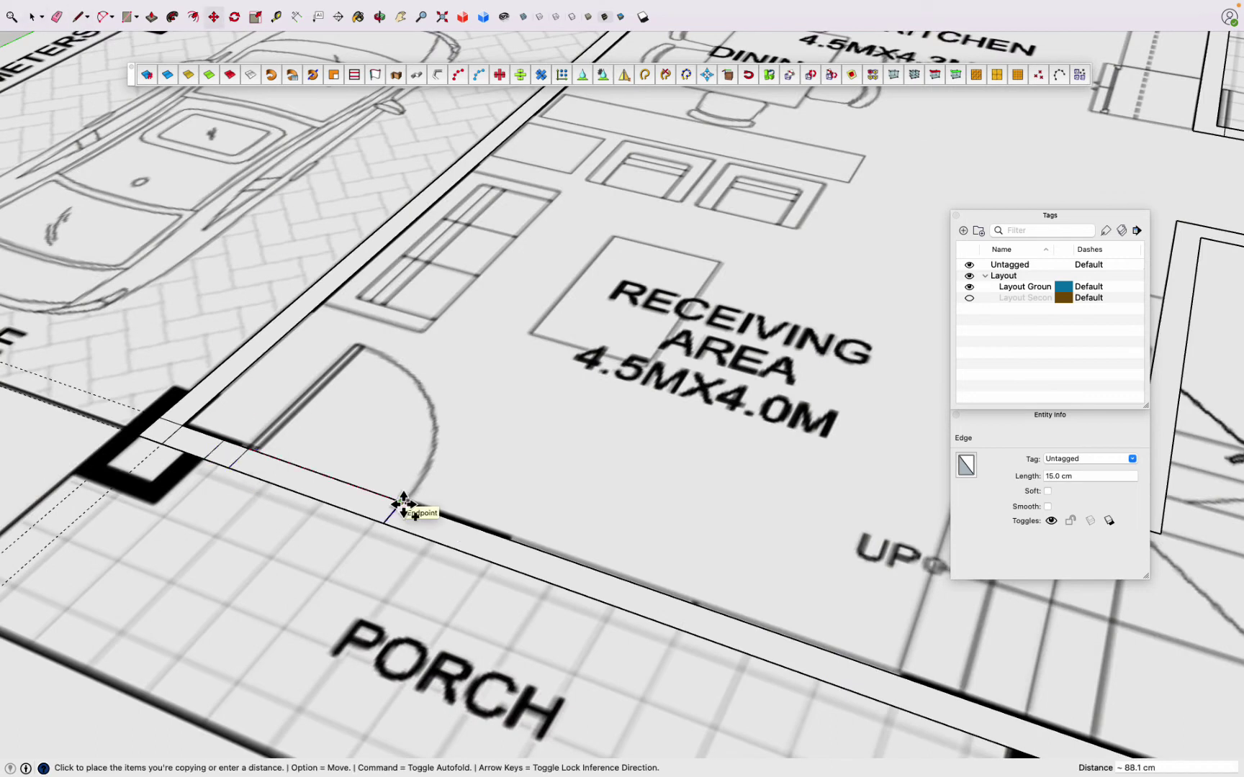
Step: Select the porch wall strip and move it into place
scroll(395, 509, "down", 5)
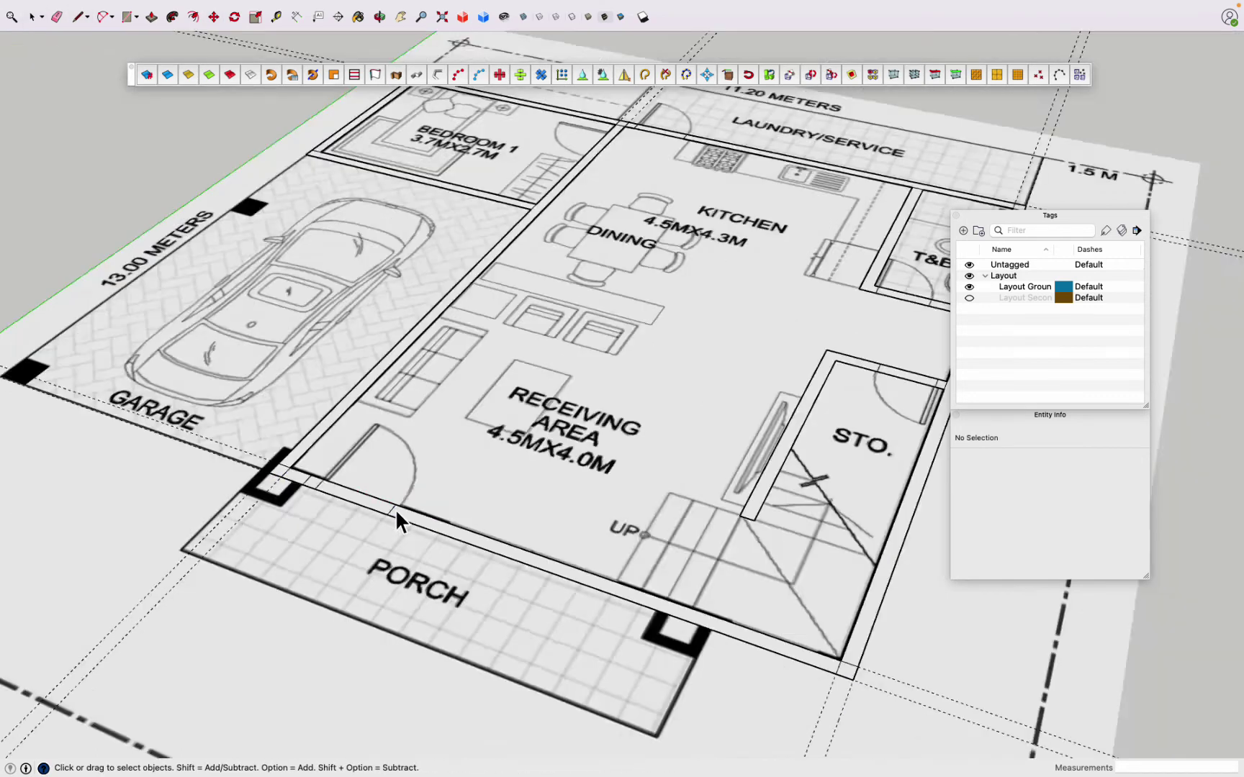
scroll(463, 566, "up", 5)
left_click(463, 566)
key("m")
scroll(374, 587, "down", 5)
Step: Hide the floor-plan image and switch to Top view
middle_click_drag(374, 587, 969, 286)
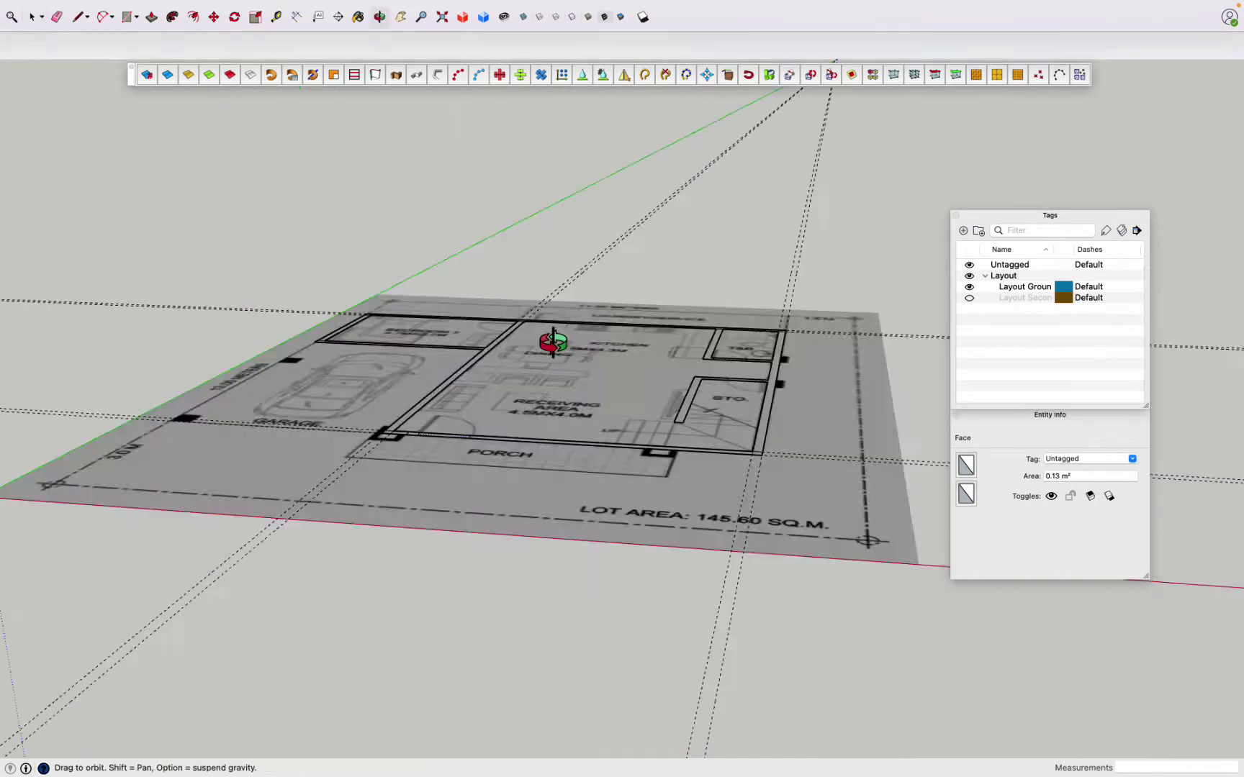
left_click(969, 286)
middle_click_drag(797, 505, 450, 543)
key("super+2")
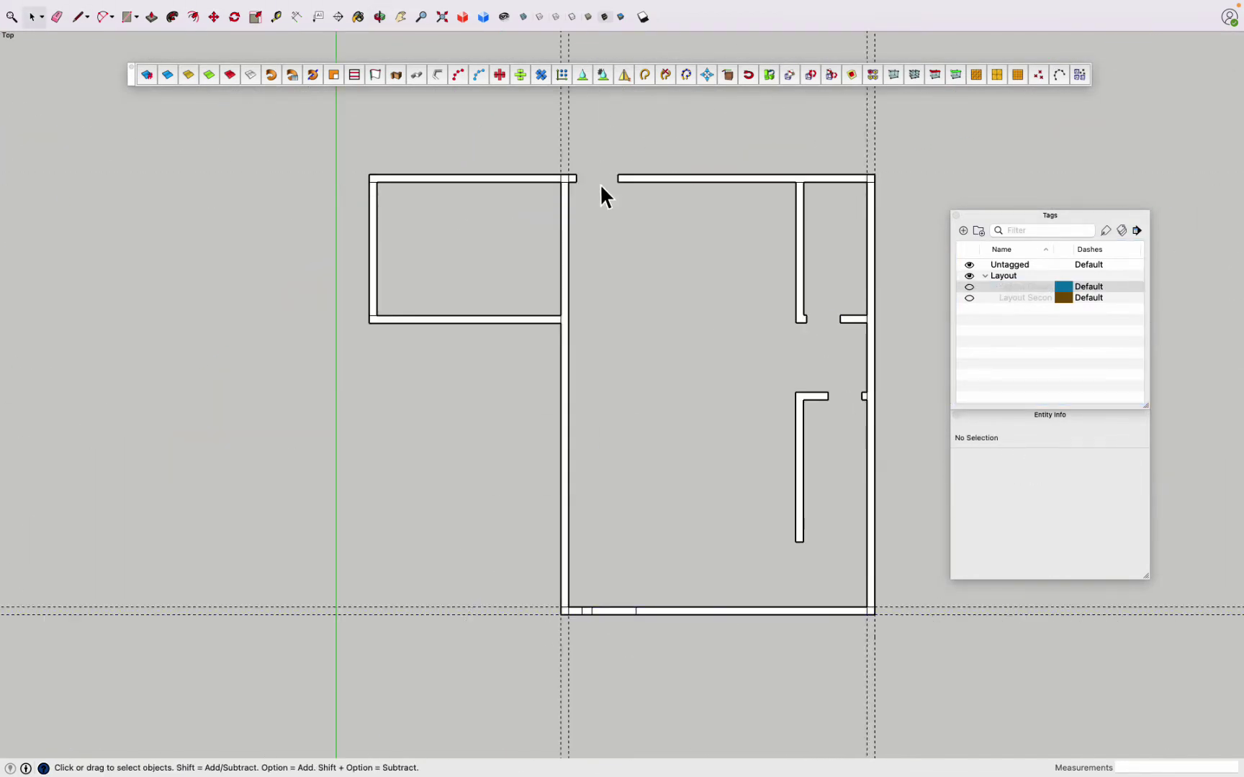
Step: Delete the bottom-wall piece at the door and erase the leftover corner edges
left_click(611, 611)
key("Delete")
middle_click_drag(610, 614, 472, 453)
scroll(547, 589, "up", 3)
key("e")
scroll(432, 573, "down", 2)
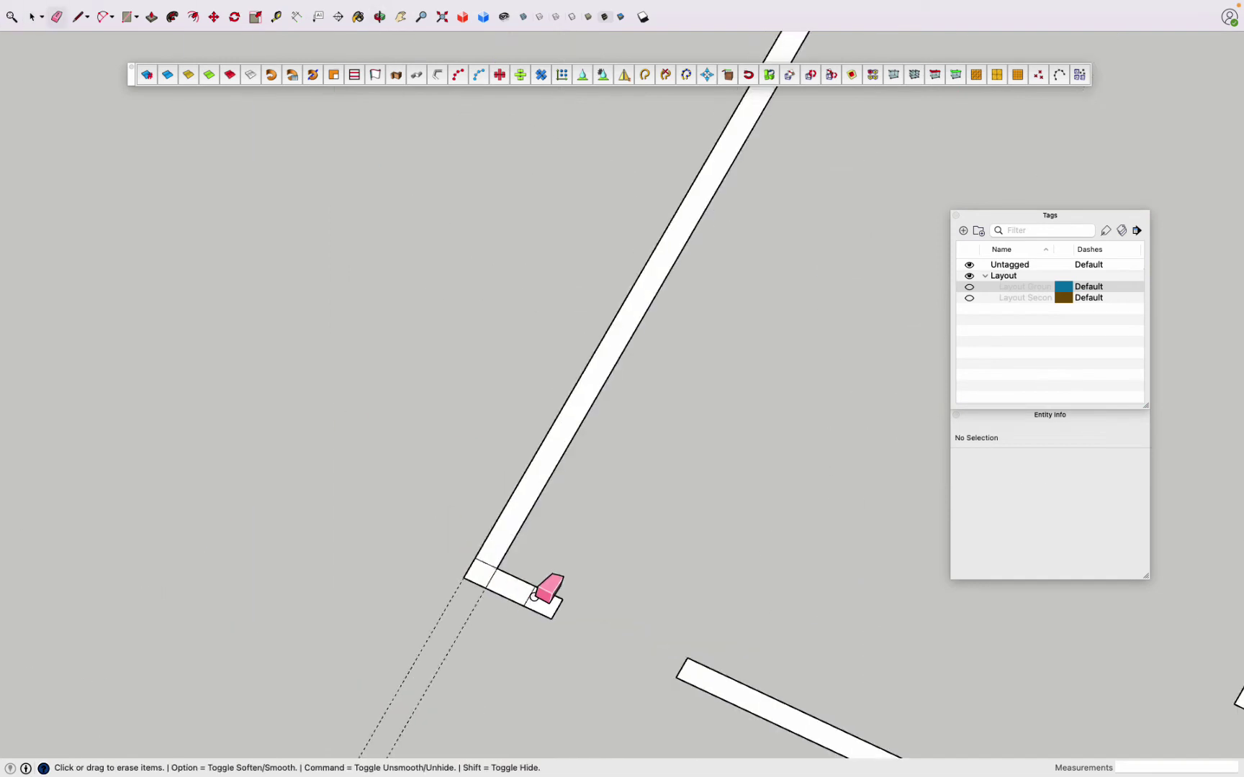
scroll(592, 344, "down", 3)
scroll(508, 233, "up", 5)
scroll(266, 205, "up", 3)
left_click(709, 322)
scroll(709, 322, "down", 5)
scroll(878, 478, "up", 3)
scroll(728, 500, "down", 2)
scroll(702, 463, "up", 3)
scroll(547, 691, "down", 5)
scroll(489, 694, "up", 3)
Step: Push/Pull the wall outline faces up 260 cm
mouse_move(489, 694)
middle_mouse_down()
mouse_move(577, 550)
mouse_move(396, 501)
middle_mouse_up()
key("p")
left_click(380, 417)
left_click(382, 316)
key("space")
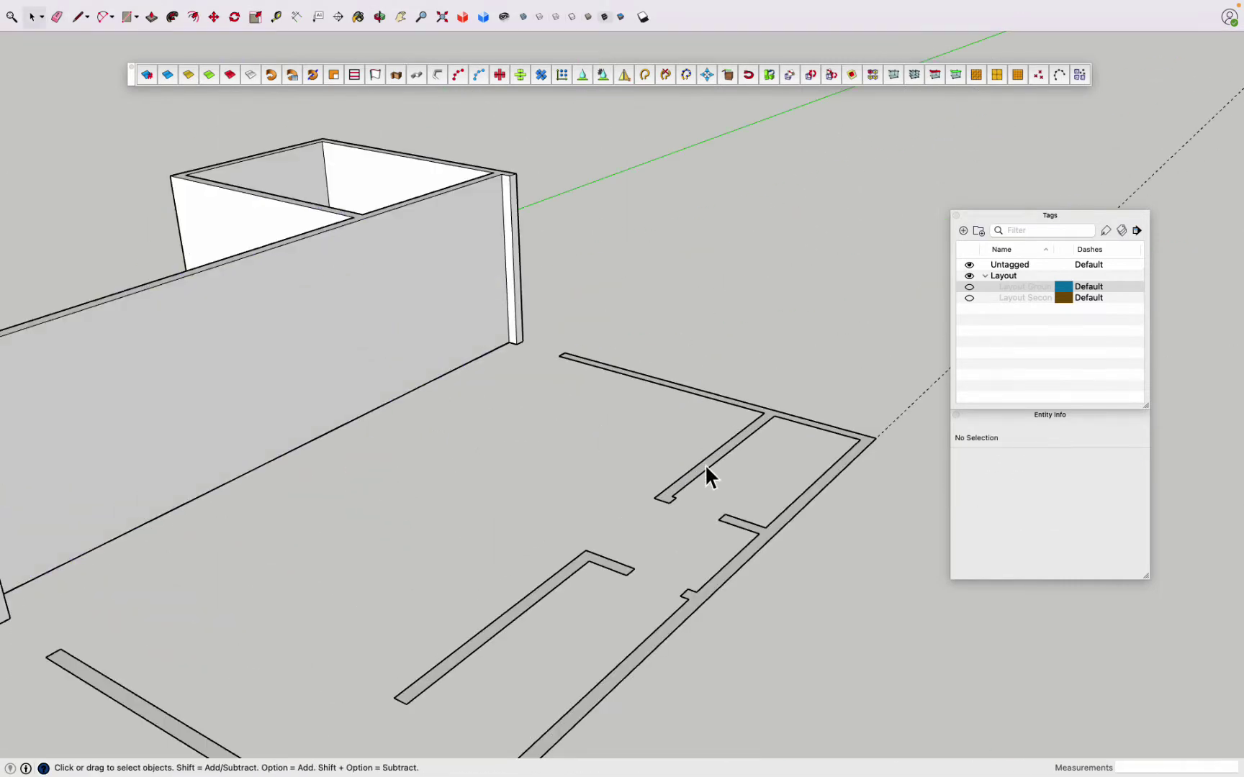
key("p")
left_click(704, 464)
left_click(259, 270)
Step: Select a wall-top face and orbit to a low side view of the walls
mouse_move(259, 270)
middle_mouse_down()
mouse_move(860, 563)
mouse_move(847, 563)
middle_mouse_up()
scroll(720, 547, "up", 3)
key("space")
left_click(709, 468)
mouse_move(805, 486)
middle_mouse_down()
mouse_move(253, 497)
mouse_move(858, 480)
mouse_move(903, 497)
mouse_move(318, 194)
mouse_move(833, 570)
mouse_move(528, 227)
middle_mouse_up()
Step: Show the floor-plan image again and orbit the top plan into a 3D view
left_click(969, 286)
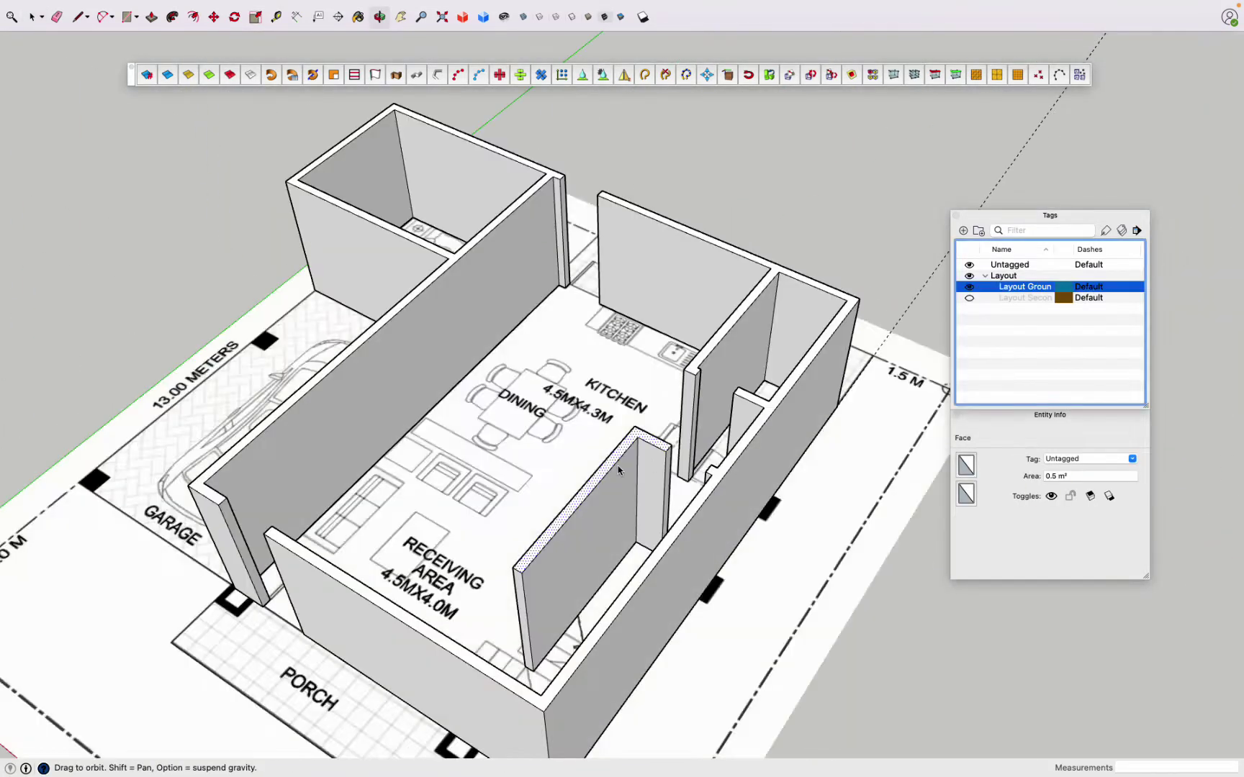
key("super+2")
key("space")
scroll(555, 359, "up", 10)
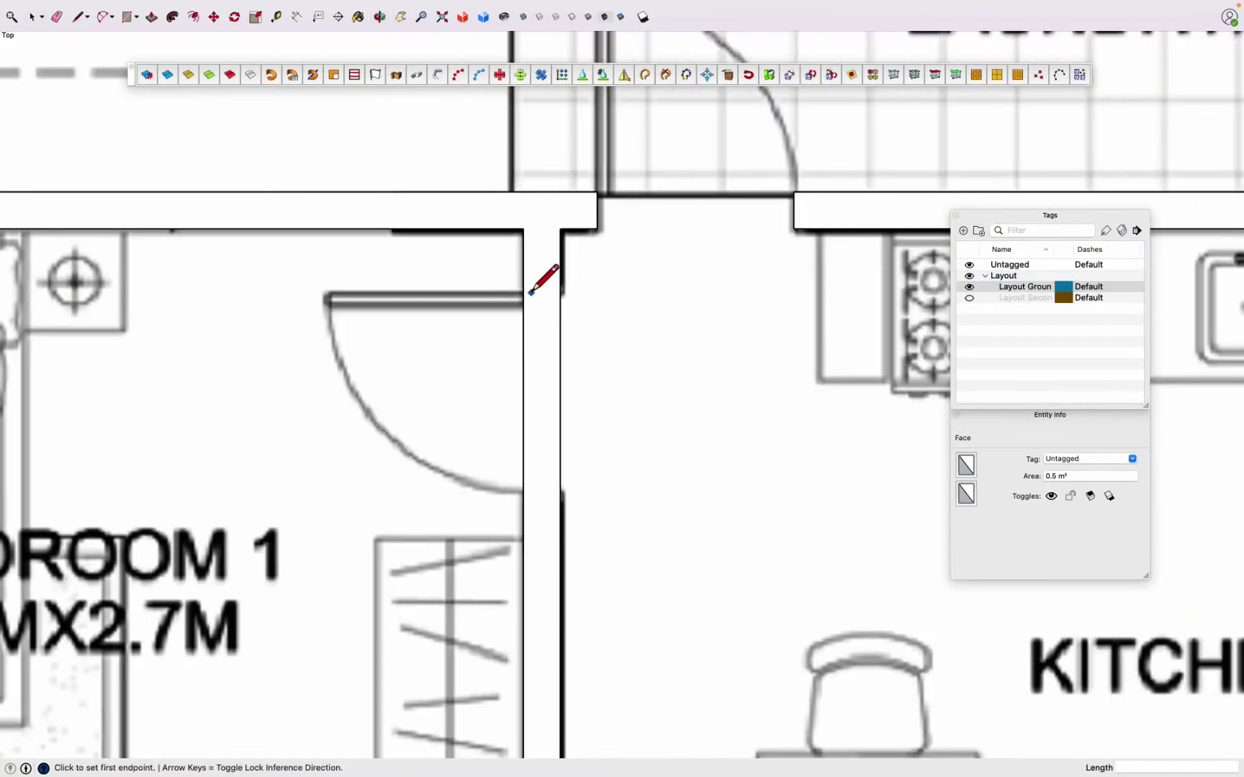
middle_click_drag(561, 500, 537, 281)
Step: Raise a wall face upward with Push/Pull and view the house obliquely
key("p")
left_click(569, 496)
left_click(663, 453)
scroll(547, 495, "down", 10)
scroll(583, 534, "down", 5)
mouse_move(583, 534)
middle_mouse_down()
mouse_move(786, 541)
mouse_move(533, 325)
middle_mouse_up()
Step: Return to the top view, then orbit into an oblique view of Bedroom 1
key("super+2")
scroll(347, 366, "up", 5)
scroll(347, 367, "down", 1)
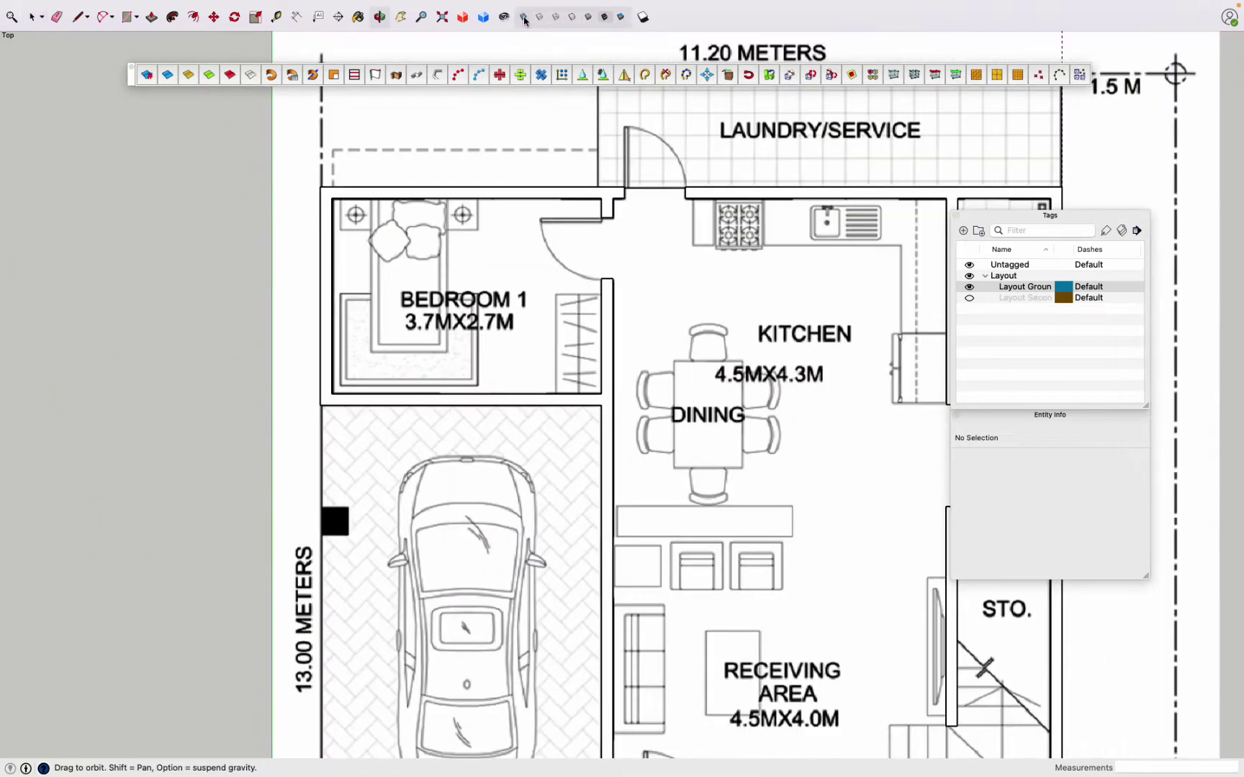
key("space")
scroll(316, 218, "up", 5)
middle_click_drag(472, 509, 178, 72)
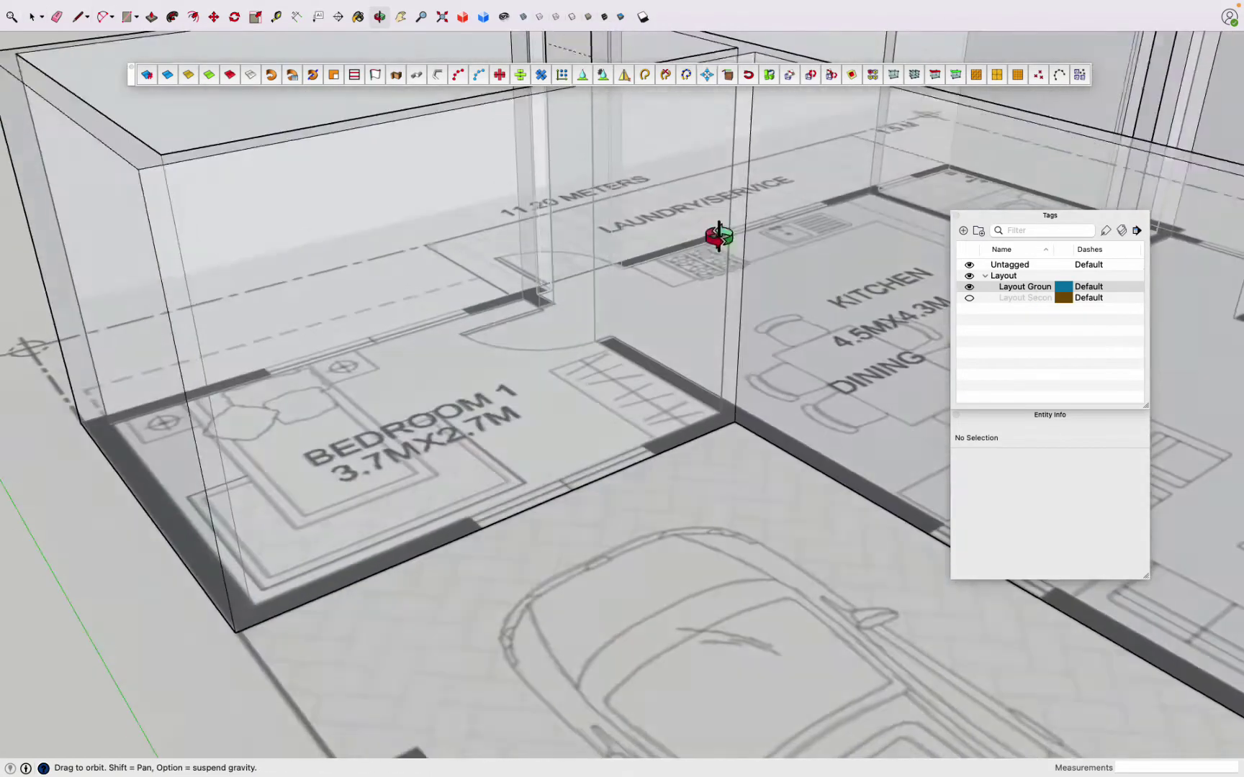
scroll(633, 291, "down", 5)
Step: Select the laundry wall face and a small adjoining wall face
left_click(638, 288)
key("p")
key("space")
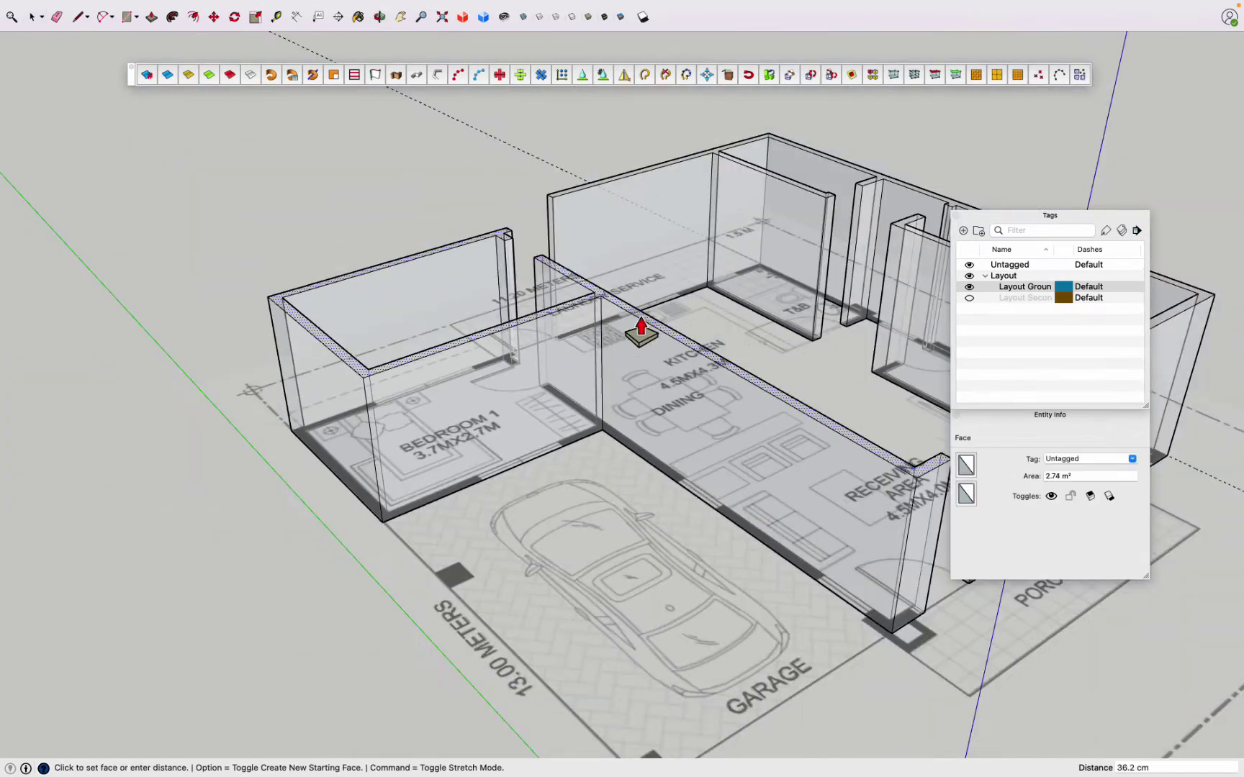
scroll(699, 153, "up", 5)
scroll(731, 365, "down", 5)
scroll(688, 347, "up", 5)
left_click(688, 347)
Step: In top view, draw a 15 cm line across Bedroom 1's top wall
key("super+2")
left_click(402, 315)
scroll(402, 316, "up", 5)
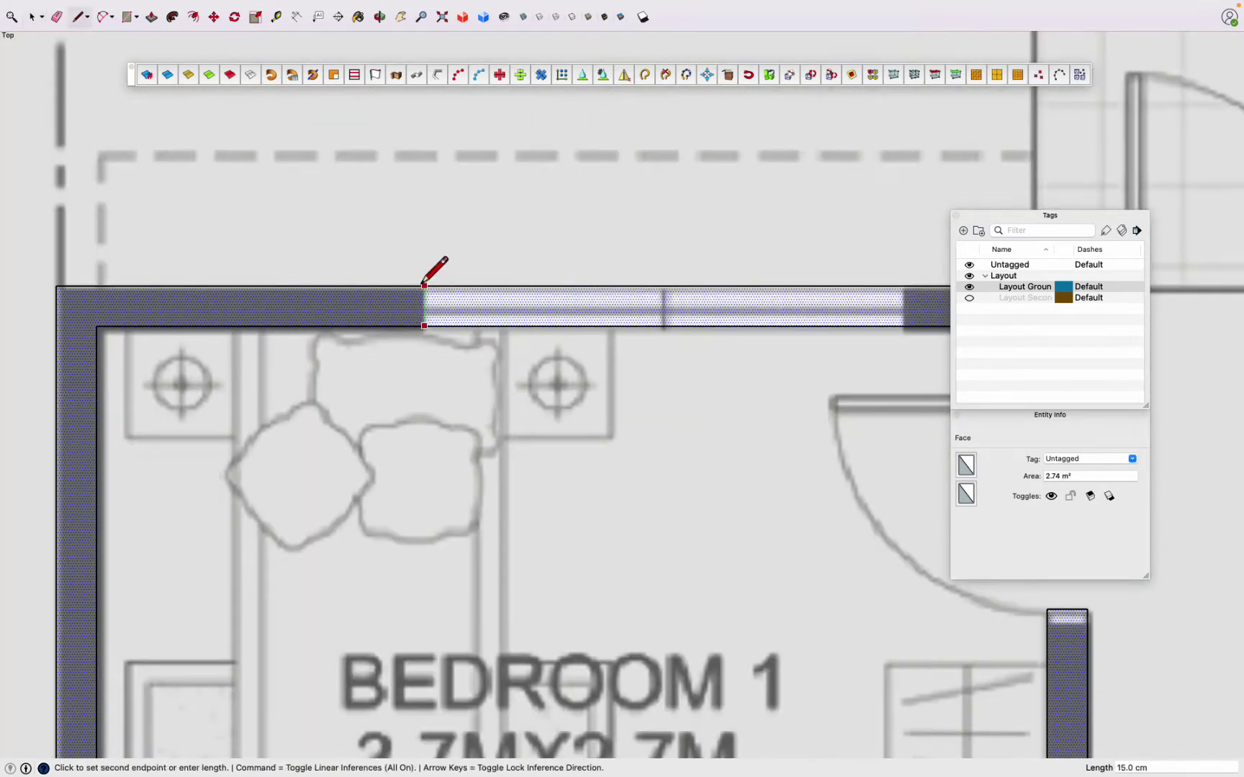
left_click(424, 293)
key("space")
left_click(425, 313)
scroll(425, 313, "down", 1)
Step: Copy the new wall edge to the window end, forming a window outline on the wall
left_click(823, 299)
key("space")
left_click(722, 314)
scroll(346, 310, "down", 3)
key("m")
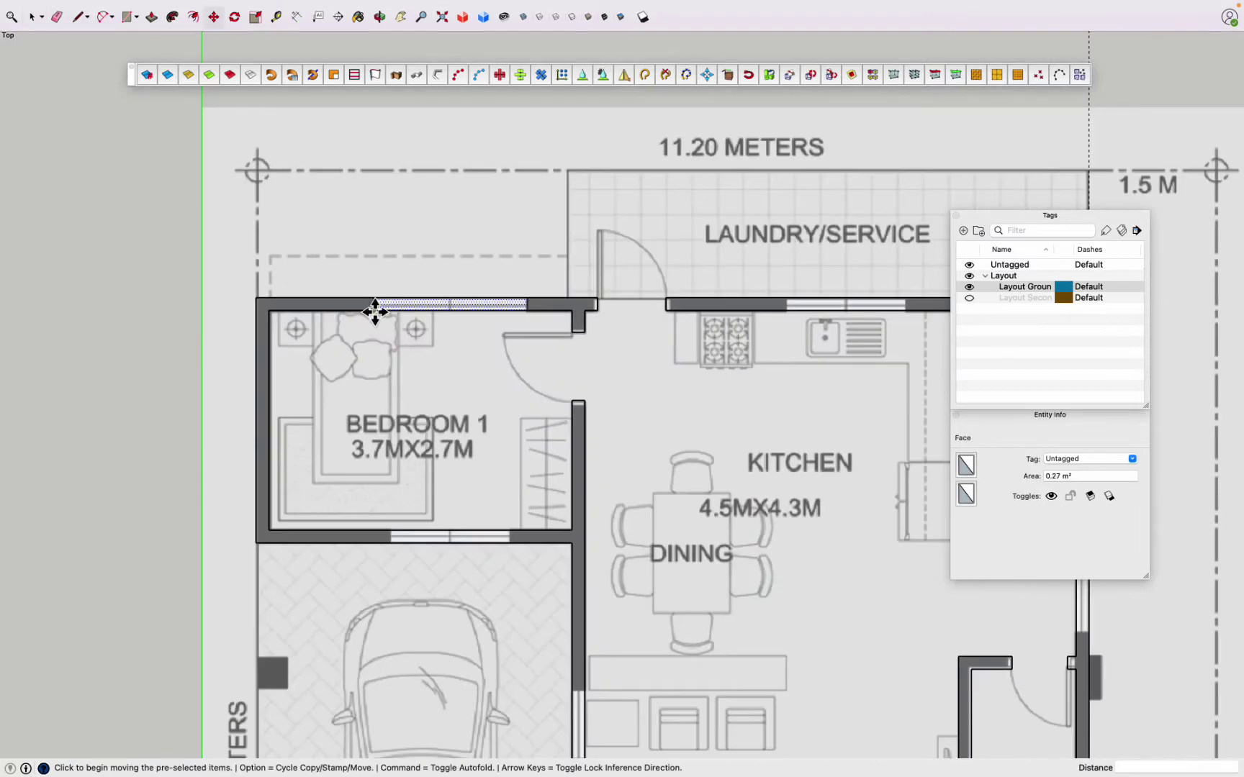
left_click(379, 541)
key("space")
scroll(528, 539, "up", 2)
scroll(470, 561, "down", 5)
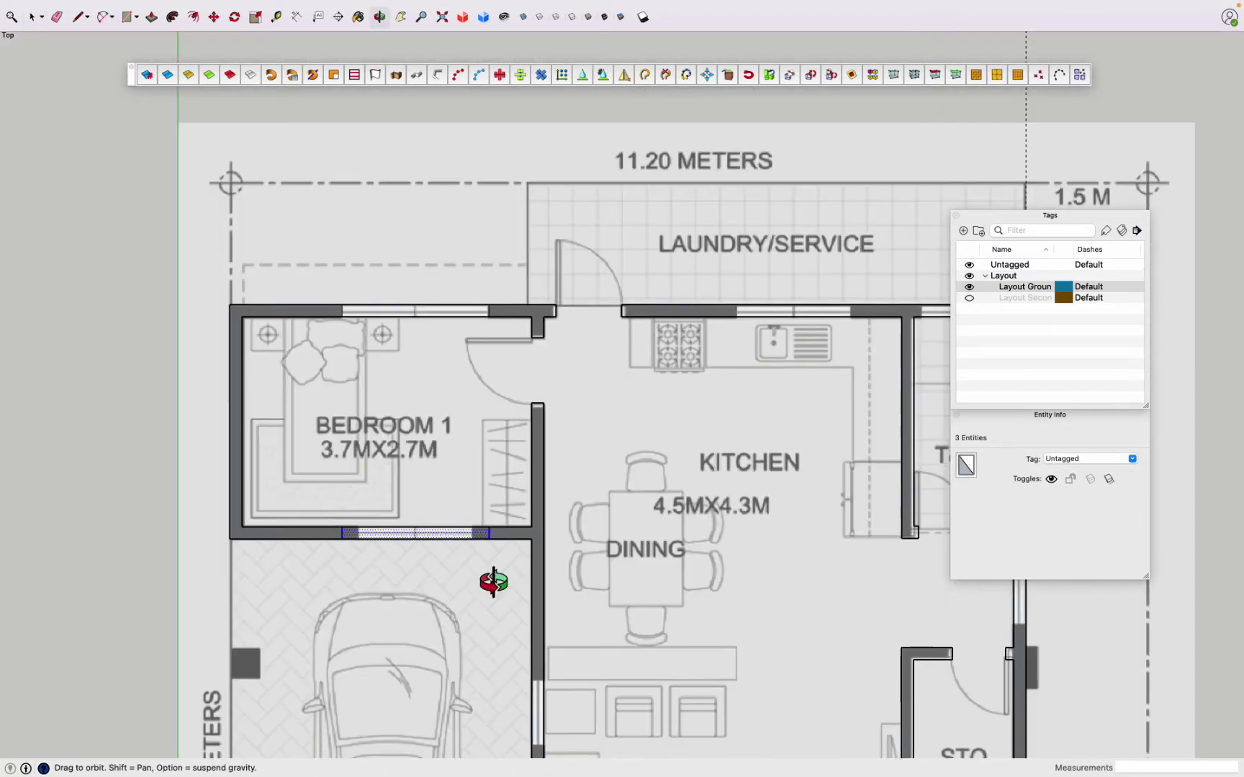
Step: Select the window outline and start copying it, cancelling the misplaced copy
key("o")
key("space")
scroll(614, 603, "up", 5)
left_click(34, 45)
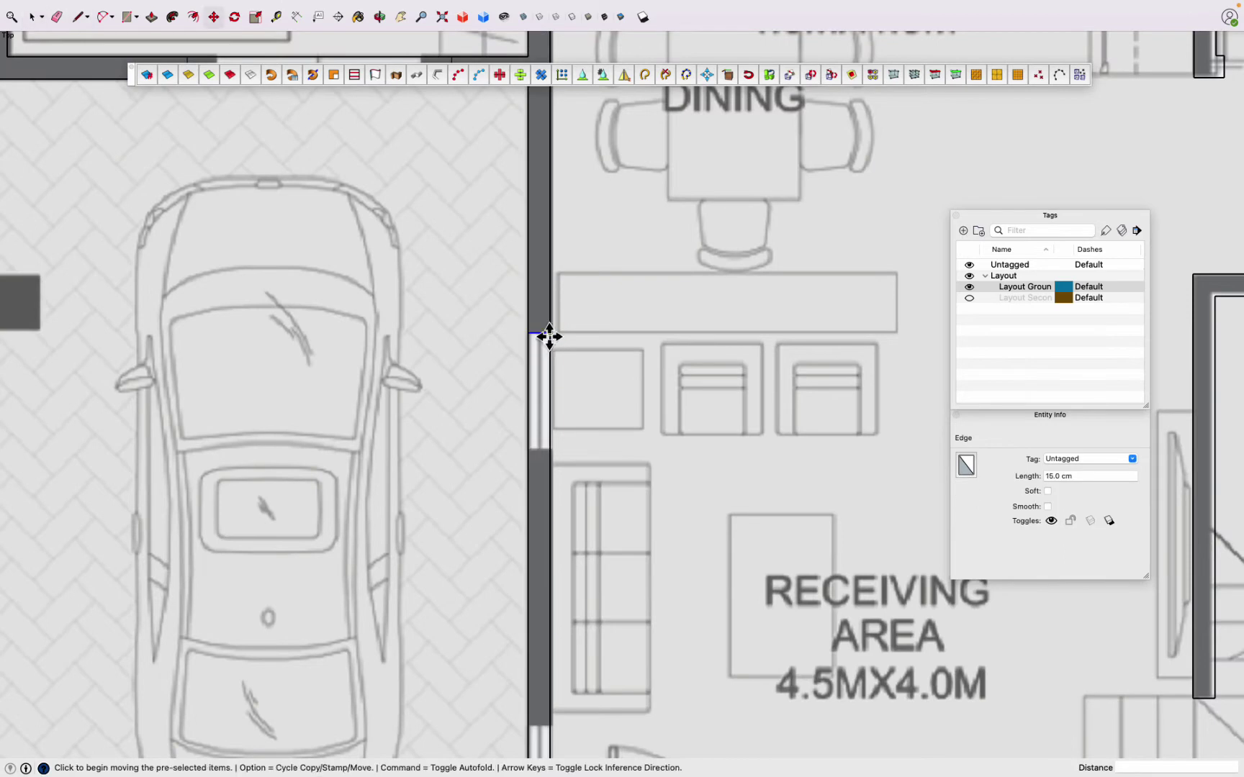
left_click(548, 447)
scroll(547, 439, "down", 4)
scroll(554, 288, "up", 3)
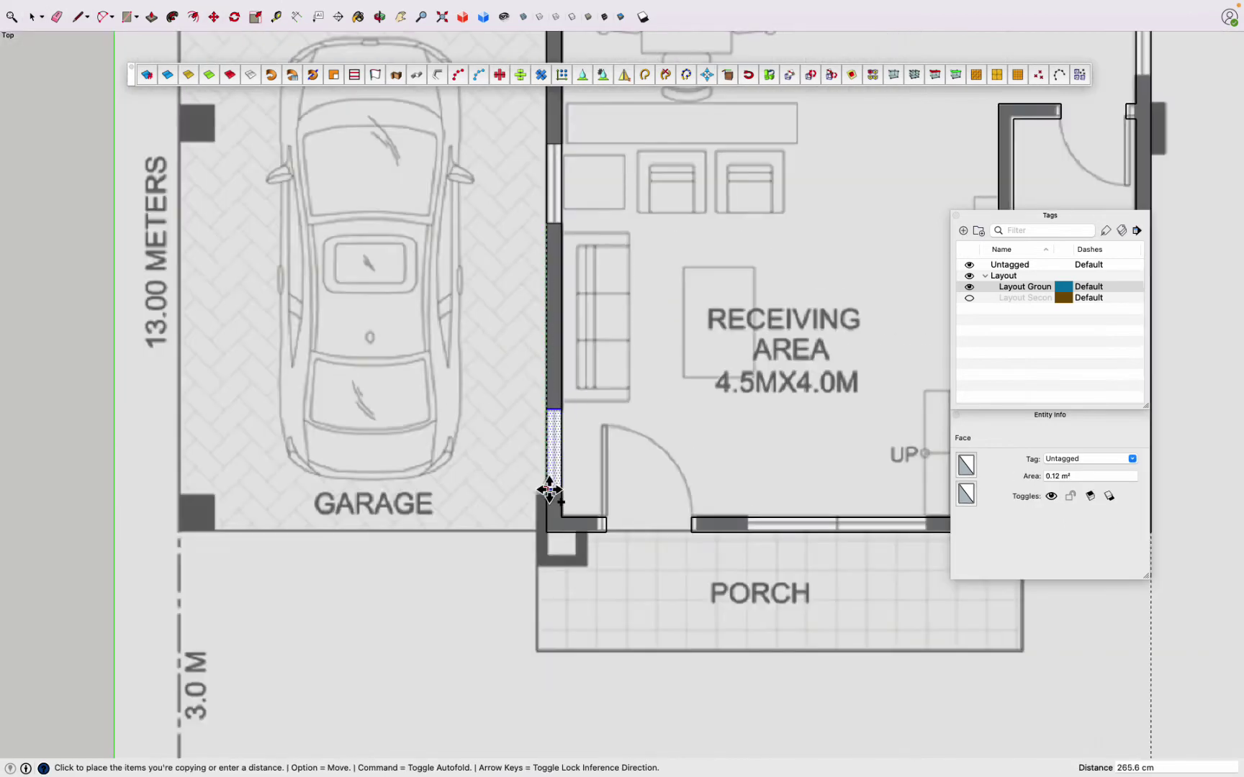
key("Escape")
Step: Place window outline copies on the porch wall and another wall
scroll(411, 466, "down", 3)
scroll(430, 347, "up", 2)
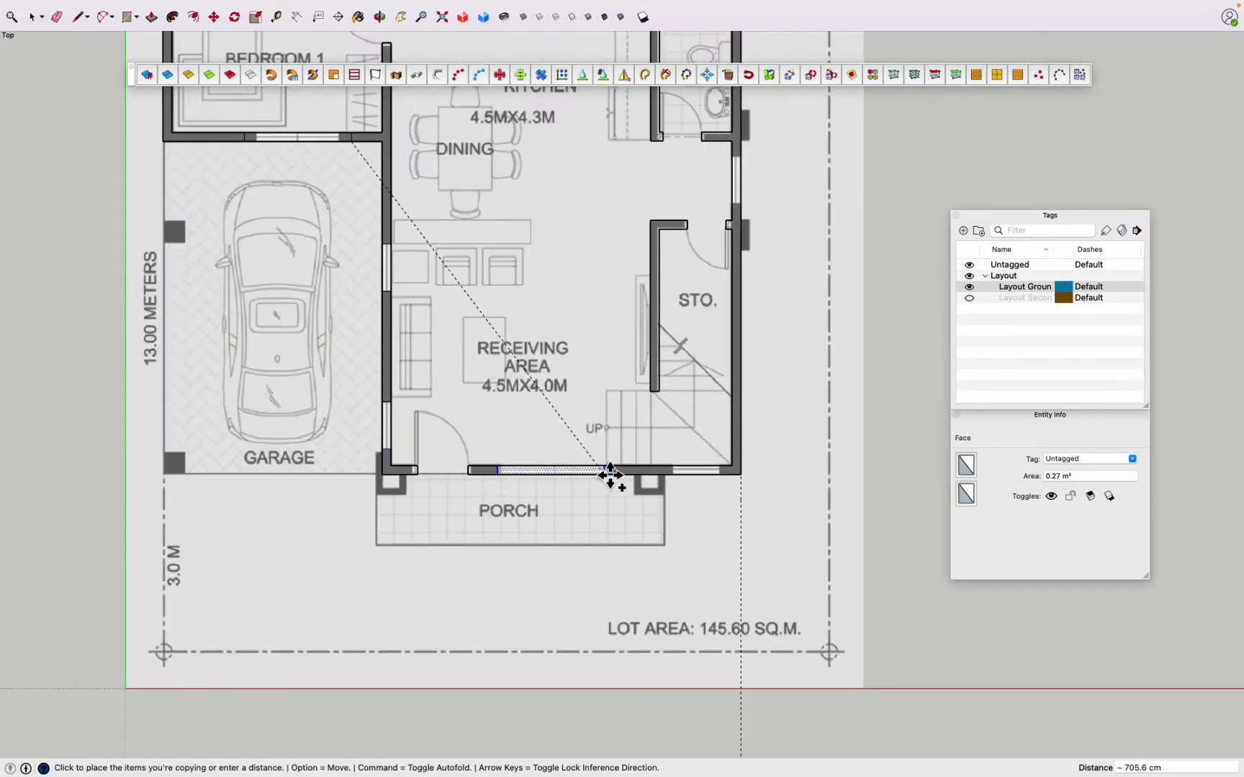
scroll(608, 475, "up", 5)
left_click(609, 462)
scroll(601, 463, "down", 3)
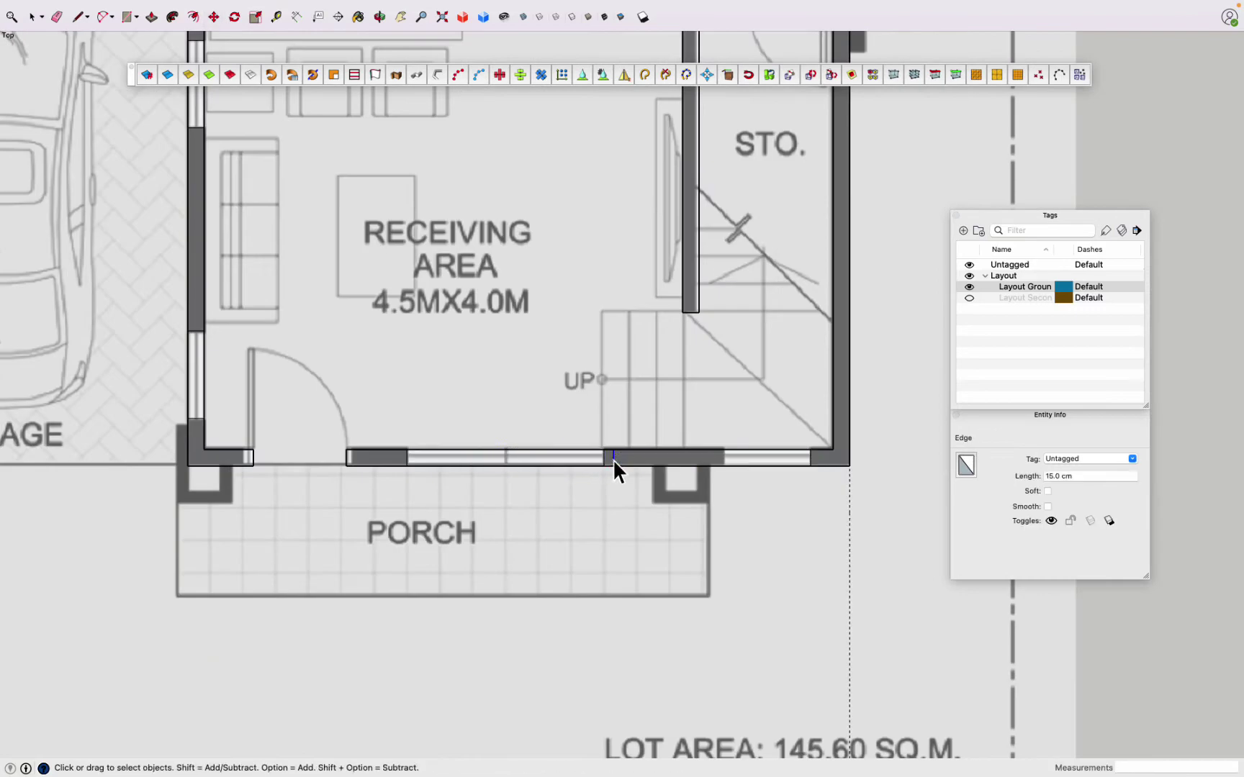
left_click(723, 457)
scroll(727, 460, "down", 3)
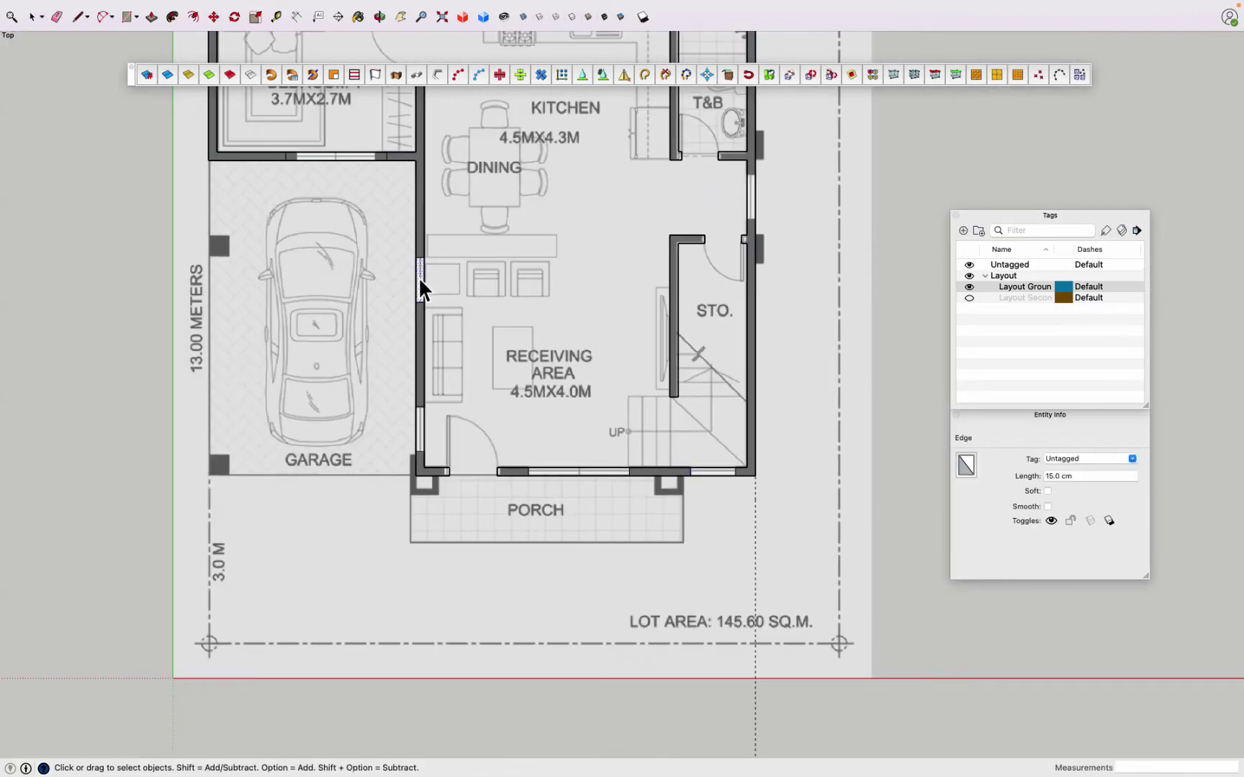
left_click(756, 183)
key("space")
scroll(314, 142, "up", 2)
scroll(347, 158, "up", 2)
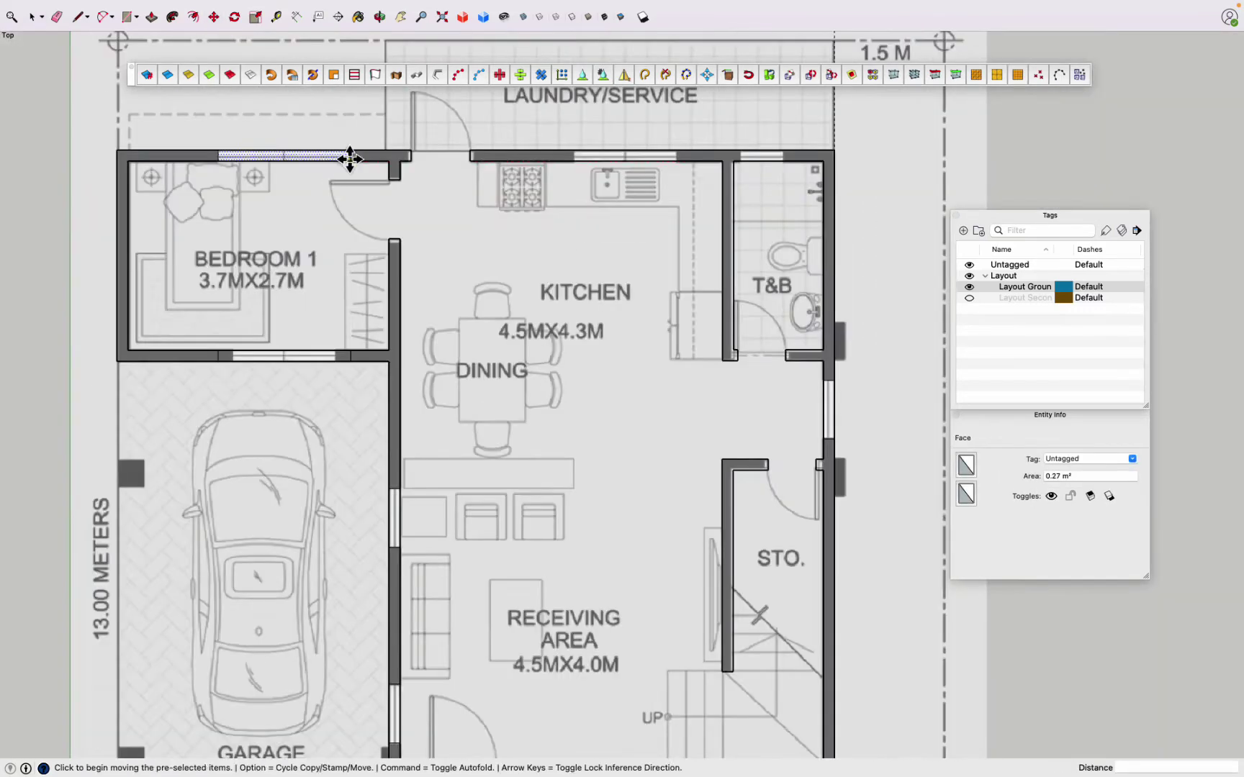
Step: Move the bedroom top-wall window into position, then tilt the view to 3D
left_click(553, 162)
scroll(547, 153, "up", 2)
scroll(547, 157, "up", 1)
key("m")
left_click(599, 160)
key("space")
scroll(506, 211, "down", 3)
scroll(660, 205, "up", 4)
key("space")
scroll(625, 197, "down", 5)
mouse_move(778, 606)
middle_mouse_down()
mouse_move(427, 386)
mouse_move(255, 44)
middle_mouse_up()
Step: Mark the sill height and push down the first window spot on the kitchen/dining side
scroll(427, 387, "up", 2)
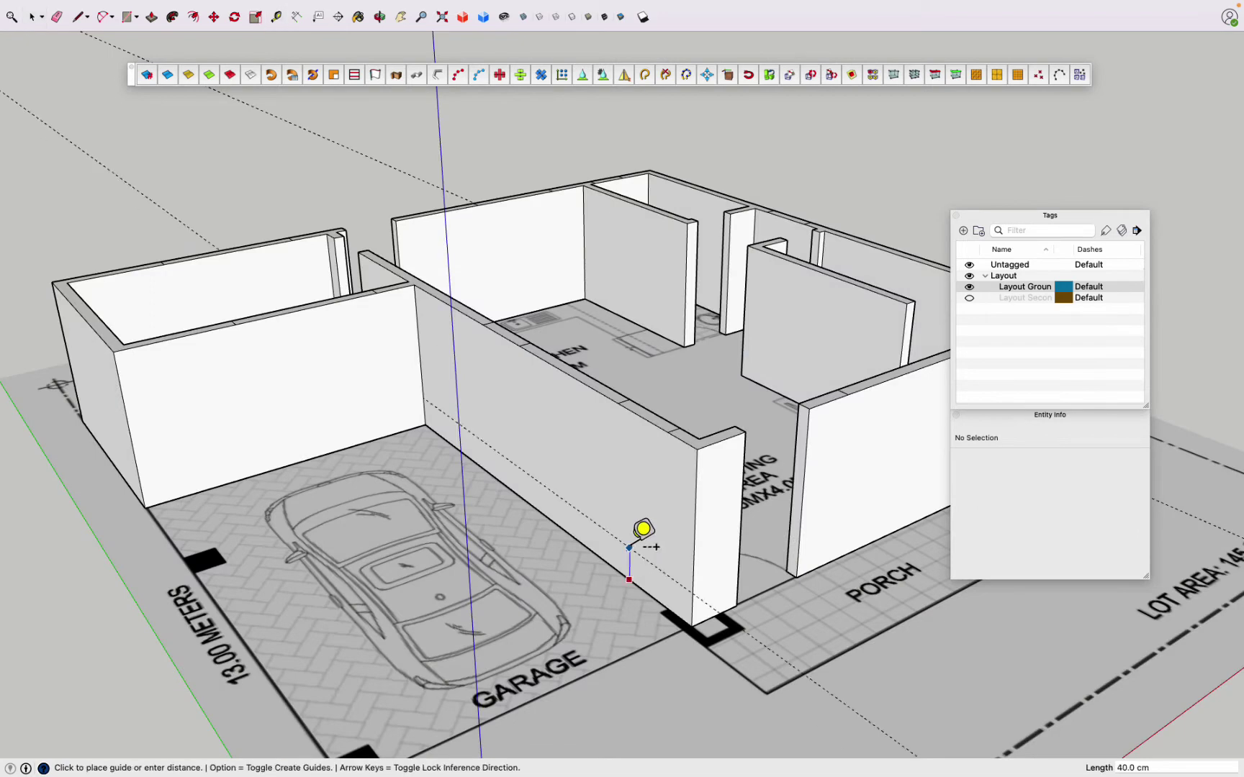
left_click(647, 416)
key("p")
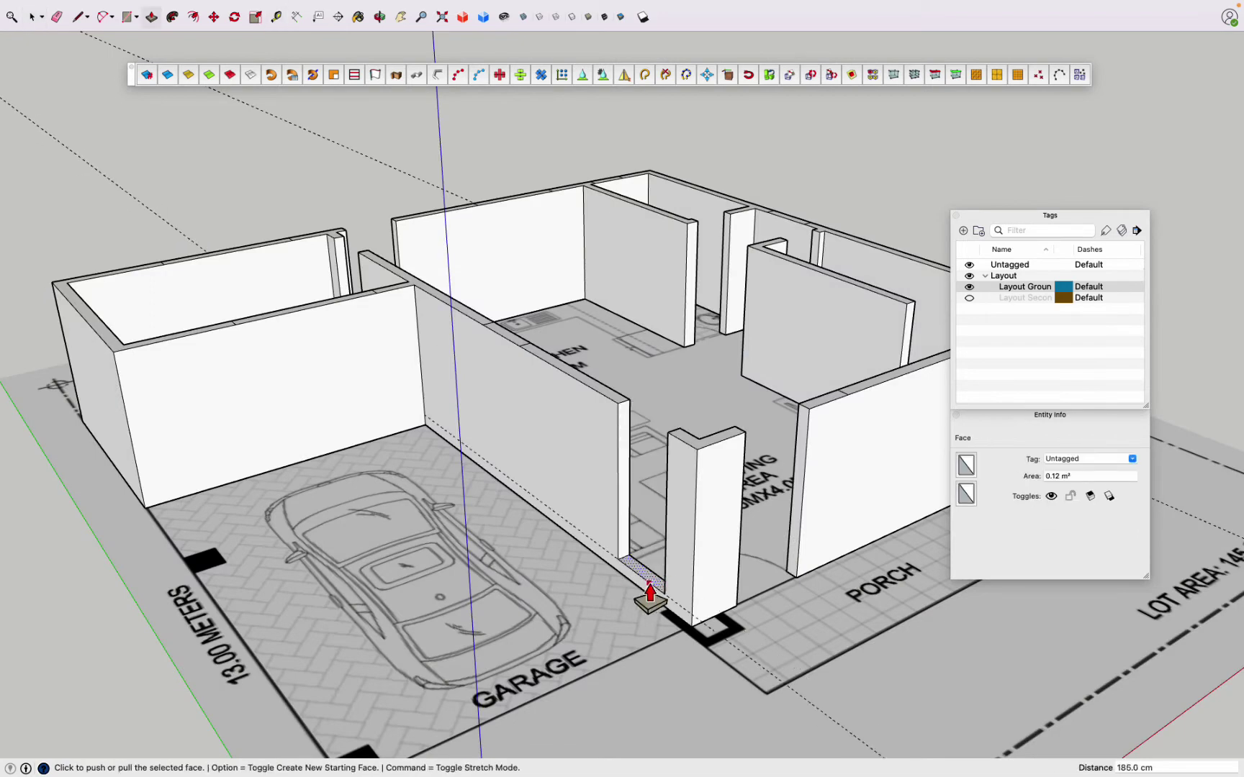
middle_click_drag(778, 313, 830, 441)
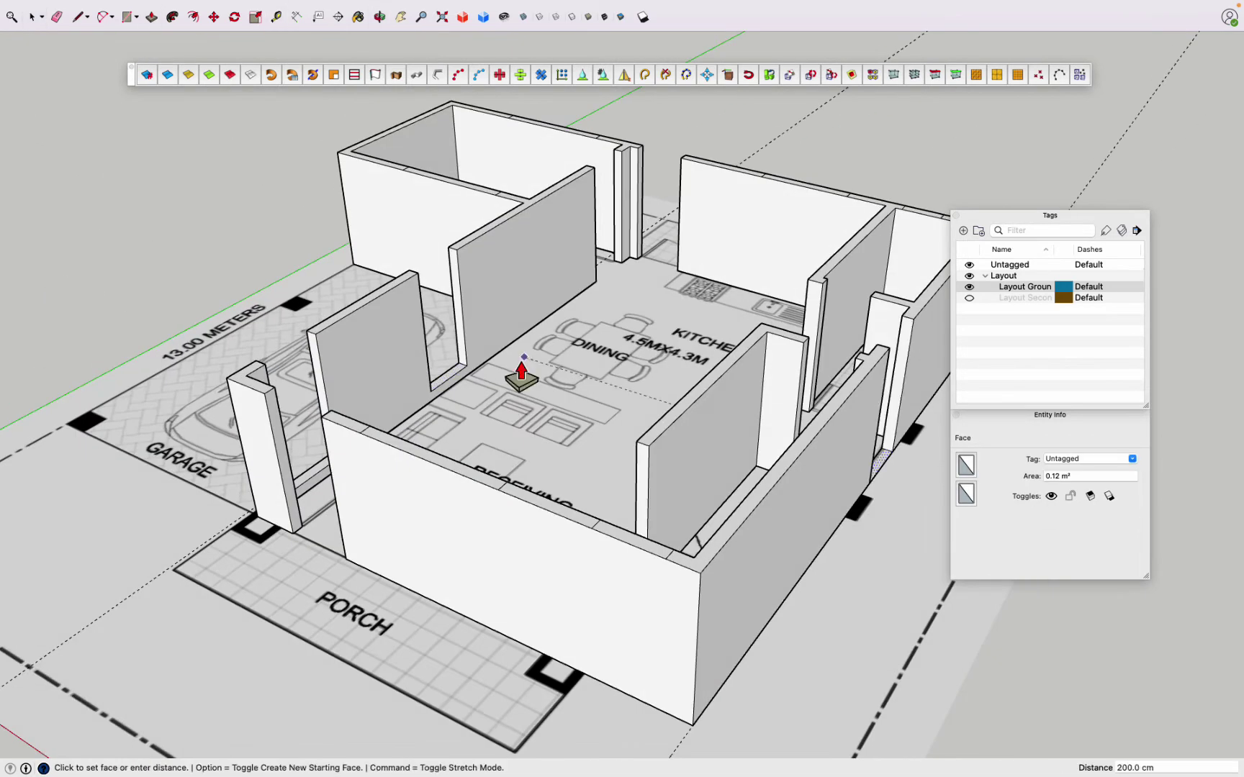
key("p")
left_click(629, 539)
left_click(620, 612)
key("space")
Step: Push down the next window section to open the bedroom window notch
middle_click_drag(430, 513, 415, 407)
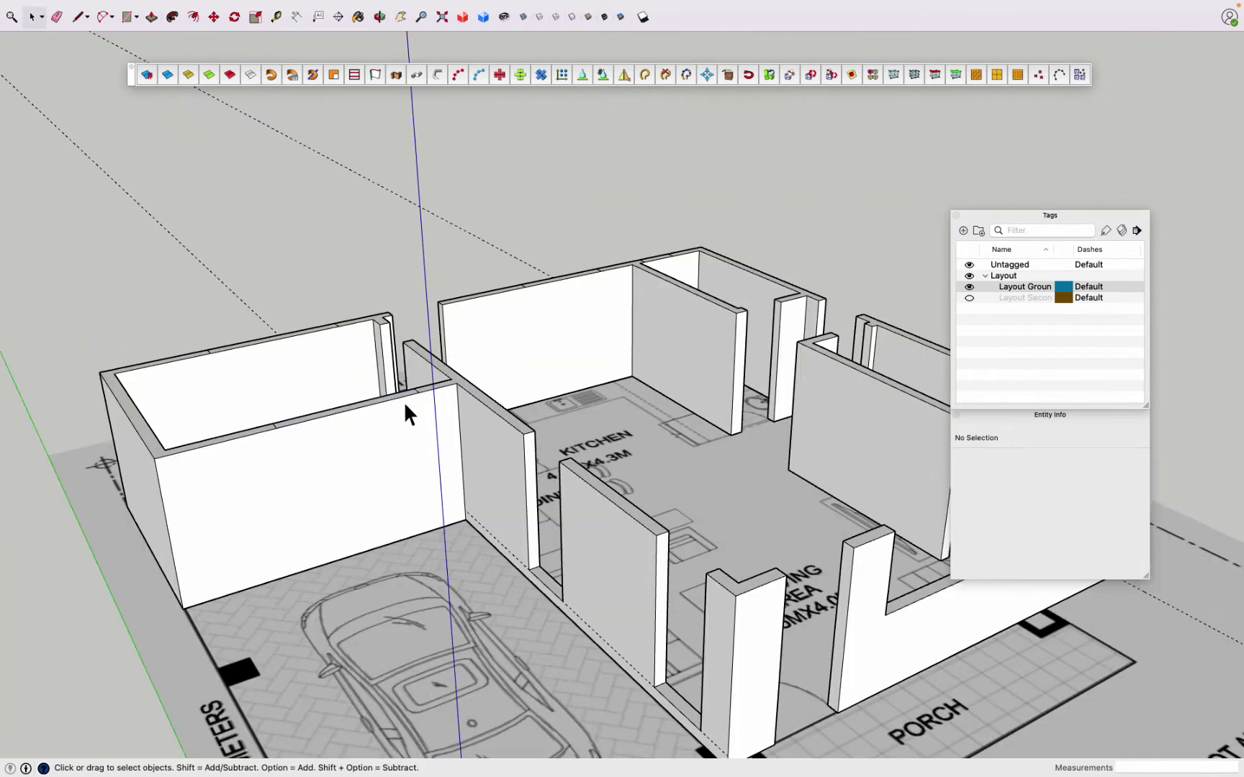
left_click(403, 393)
key("p")
scroll(403, 410, "up", 5)
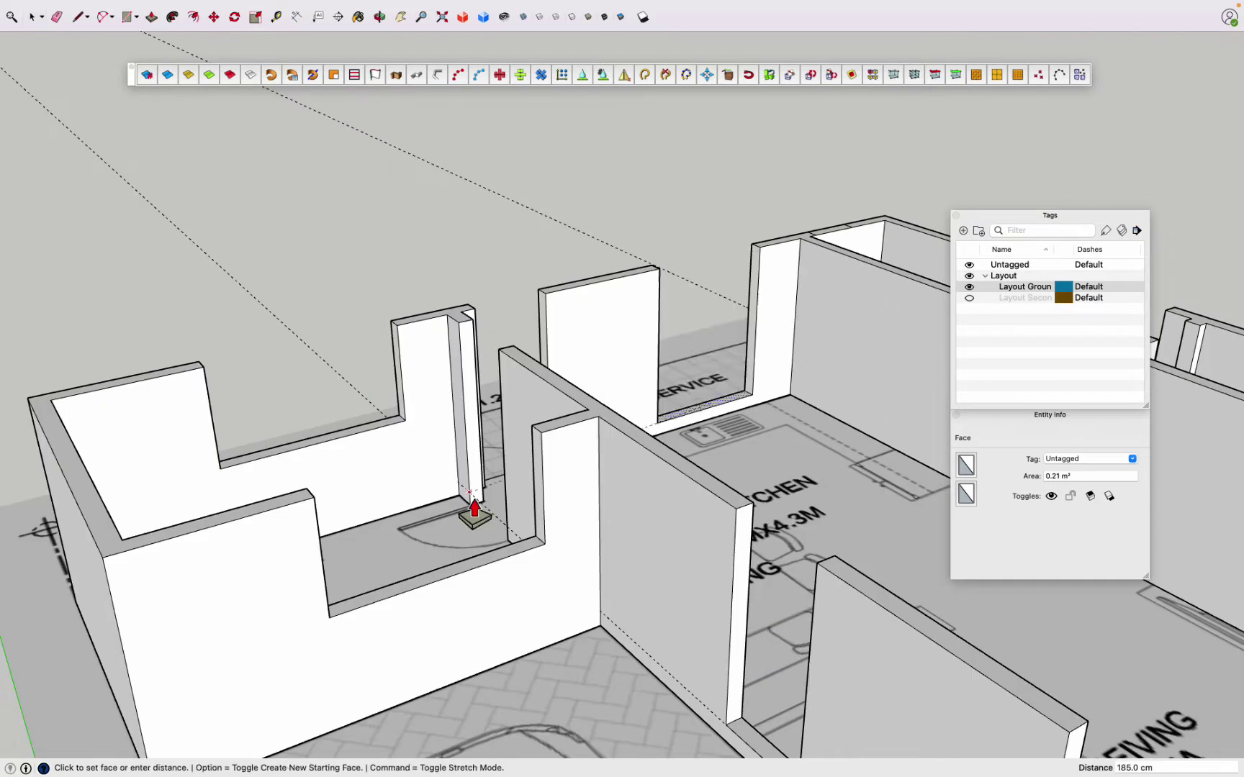
left_click(472, 508)
key("space")
scroll(608, 439, "down", 10)
Step: Orbit out over the whole house and trim the remaining wall notch down
mouse_move(608, 439)
middle_mouse_down()
mouse_move(245, 495)
mouse_move(628, 453)
mouse_move(422, 136)
middle_mouse_up()
scroll(628, 453, "up", 5)
key("p")
left_click(626, 490)
left_click(631, 489)
key("space")
scroll(630, 489, "down", 10)
scroll(775, 438, "down", 3)
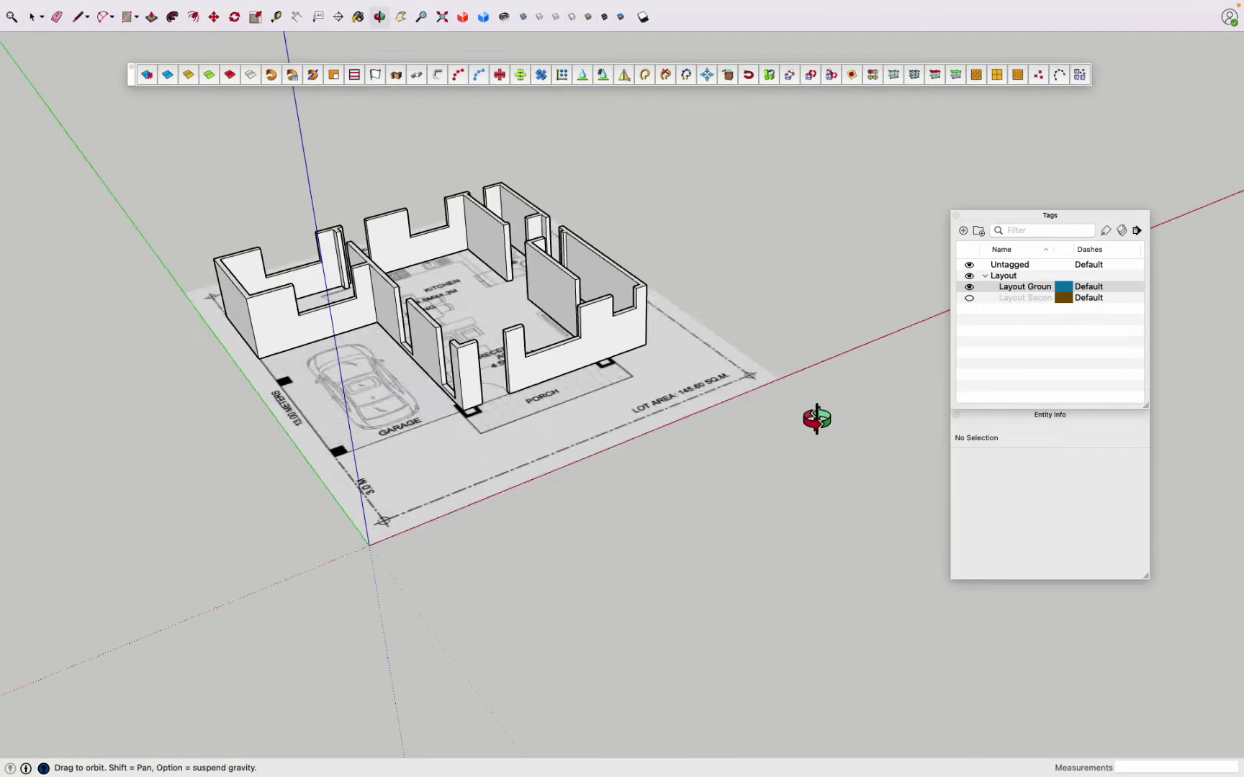
Step: Draw the door outline rectangle on the wall beside the porch
middle_click_drag(776, 442, 577, 356)
left_click(601, 287)
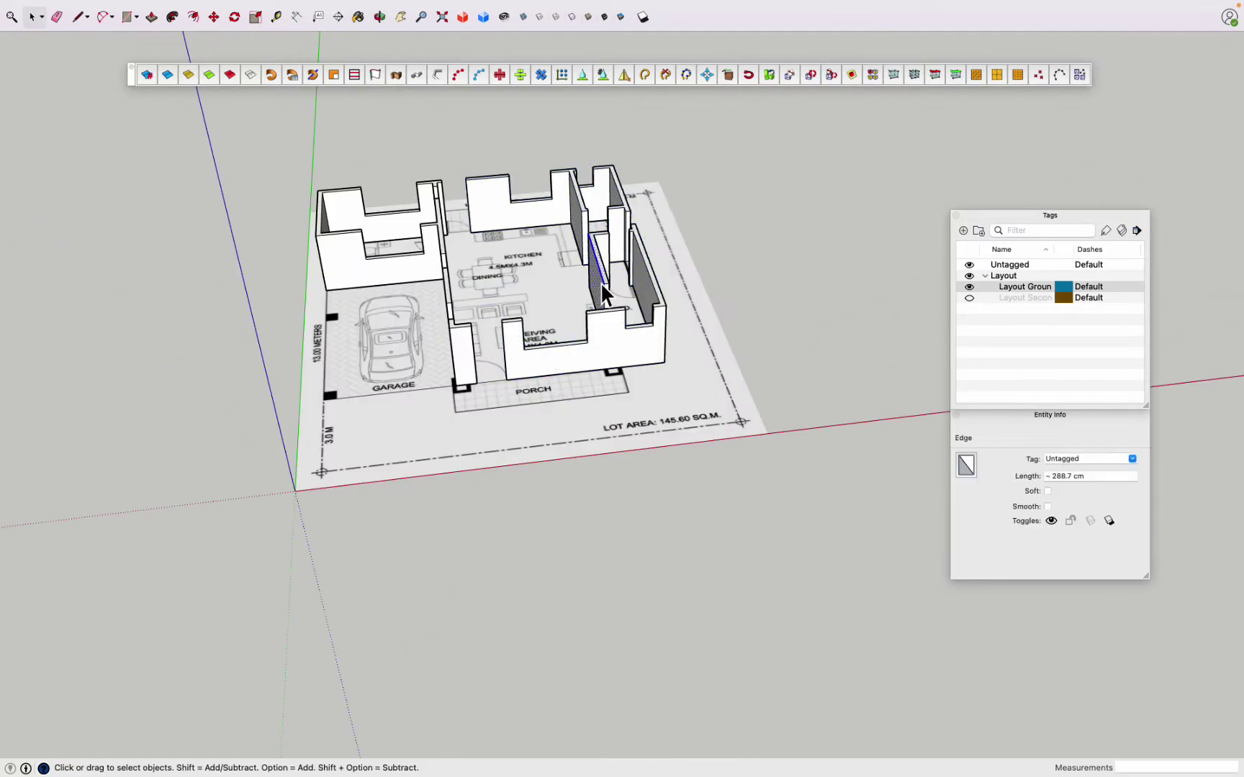
scroll(466, 361, "down", 5)
scroll(214, 511, "up", 10)
mouse_move(214, 511)
middle_mouse_down()
mouse_move(633, 265)
mouse_move(511, 511)
middle_mouse_up()
scroll(508, 536, "up", 5)
left_click(585, 548)
Step: Offset the door outline inward to form the door frame
key("space")
left_click(526, 366)
key("p")
key("space")
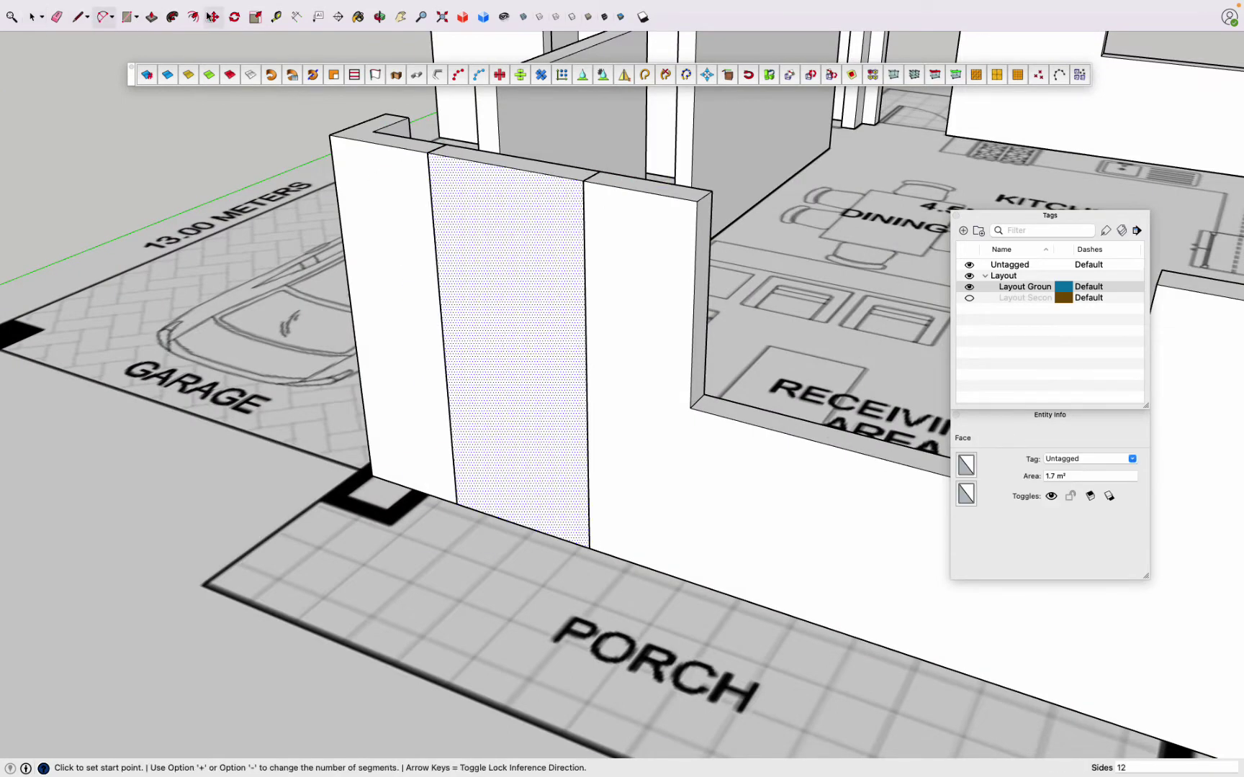
left_click(464, 170)
left_click(463, 178)
key("space")
Step: Move the inner door face out and push the opening through the wall
scroll(622, 576, "up", 5)
key("m")
scroll(591, 300, "down", 5)
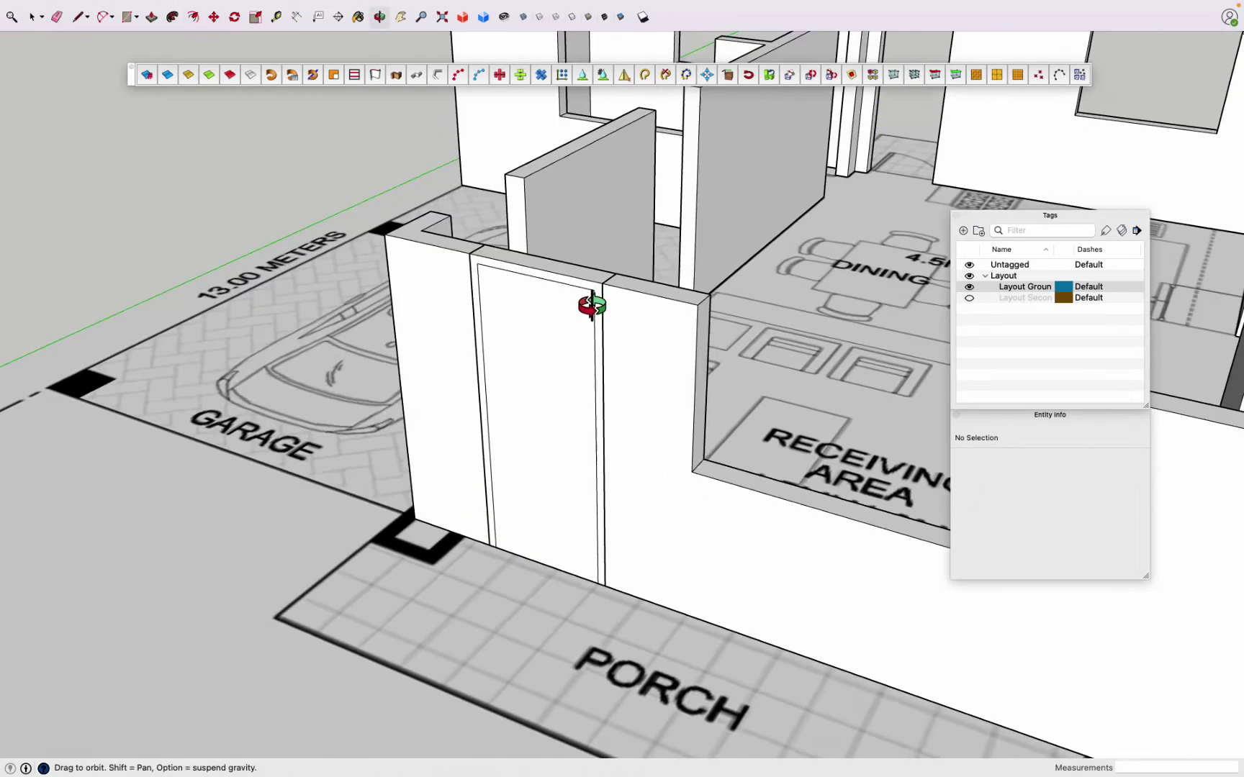
left_click_drag(580, 303, 532, 336)
key("space")
key("p")
left_click(630, 244)
middle_click_drag(631, 244, 487, 431)
left_click(487, 430)
Step: Thicken the door panel with Push/Pull and select the whole panel
key("p")
left_click(436, 497)
left_click(458, 547)
left_click(439, 630)
key("space")
triple_click(440, 610)
key("g")
mouse_move(441, 610)
middle_mouse_down()
mouse_move(1040, 342)
mouse_move(127, 32)
middle_mouse_up()
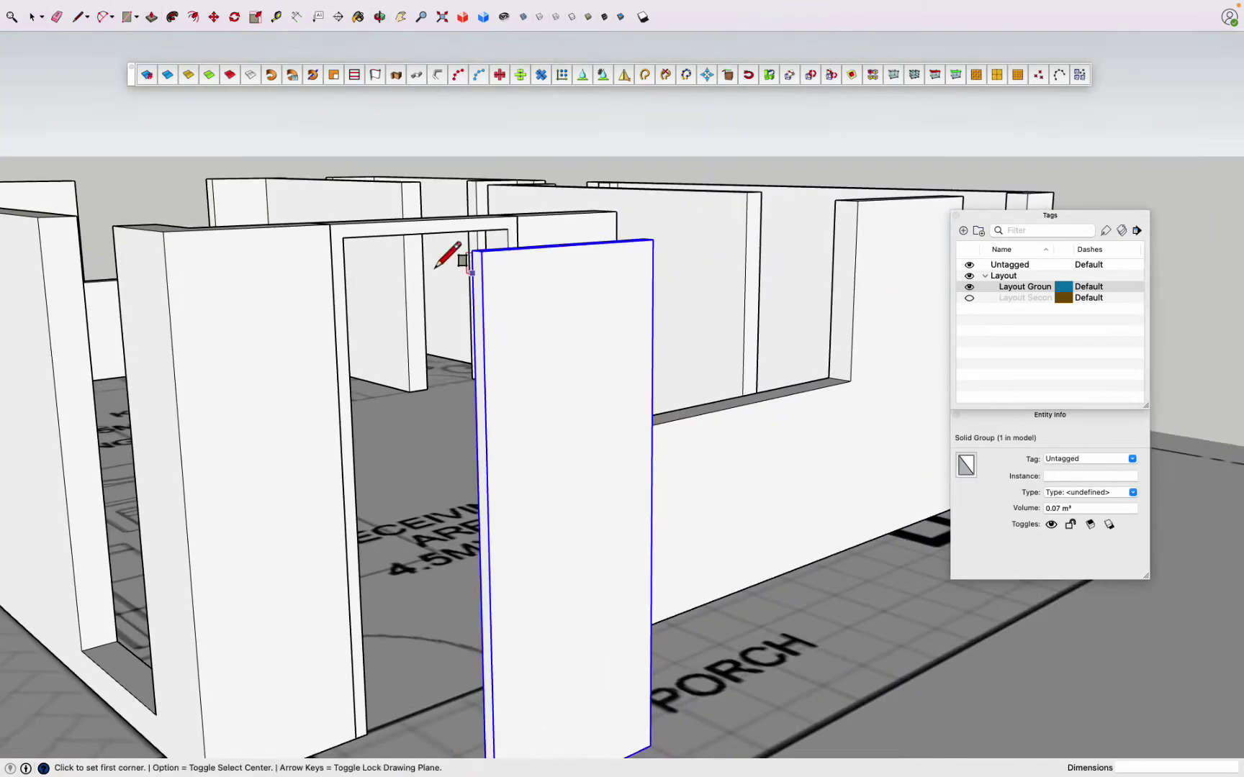
Step: Draw a board across the top of the door and pull it out 1.5 cm
left_click(652, 313)
key("space")
middle_click_drag(618, 314, 592, 375)
key("p")
left_click(592, 375)
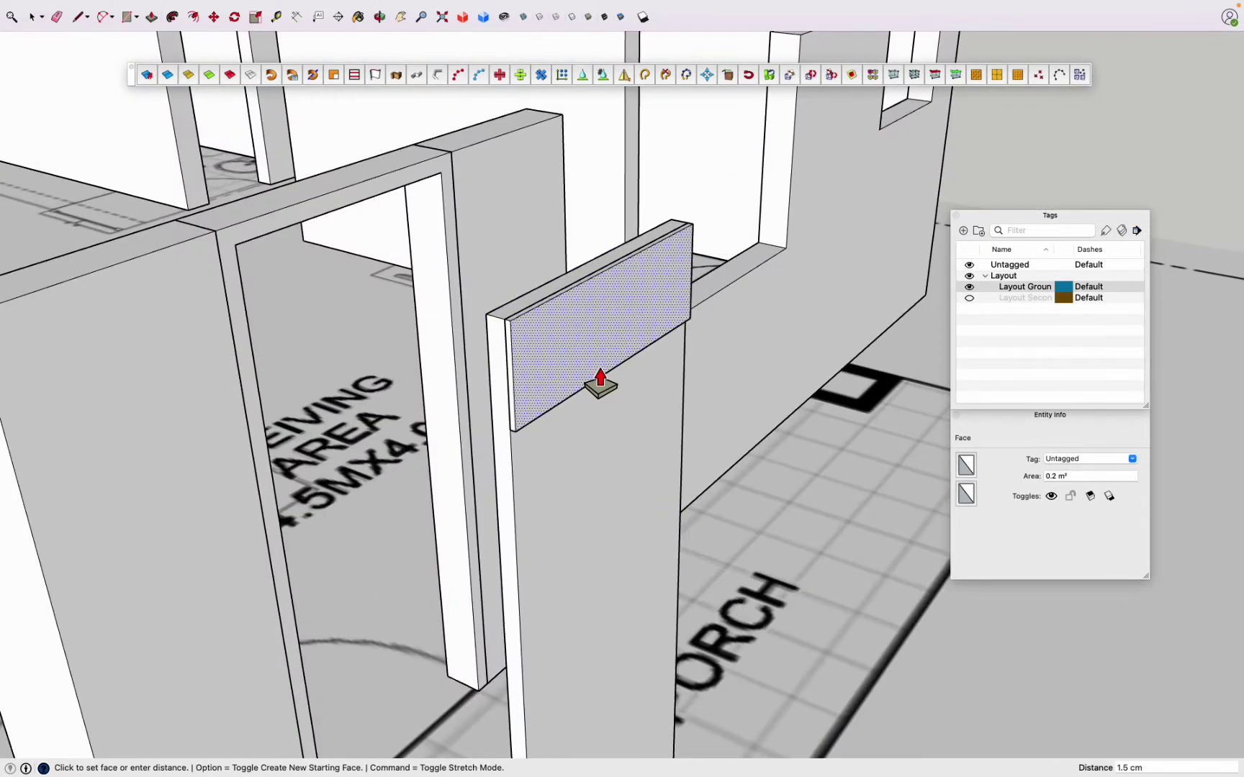
type("1.5")
key("Return")
key("space")
middle_click_drag(512, 385, 466, 316)
scroll(466, 316, "up", 3)
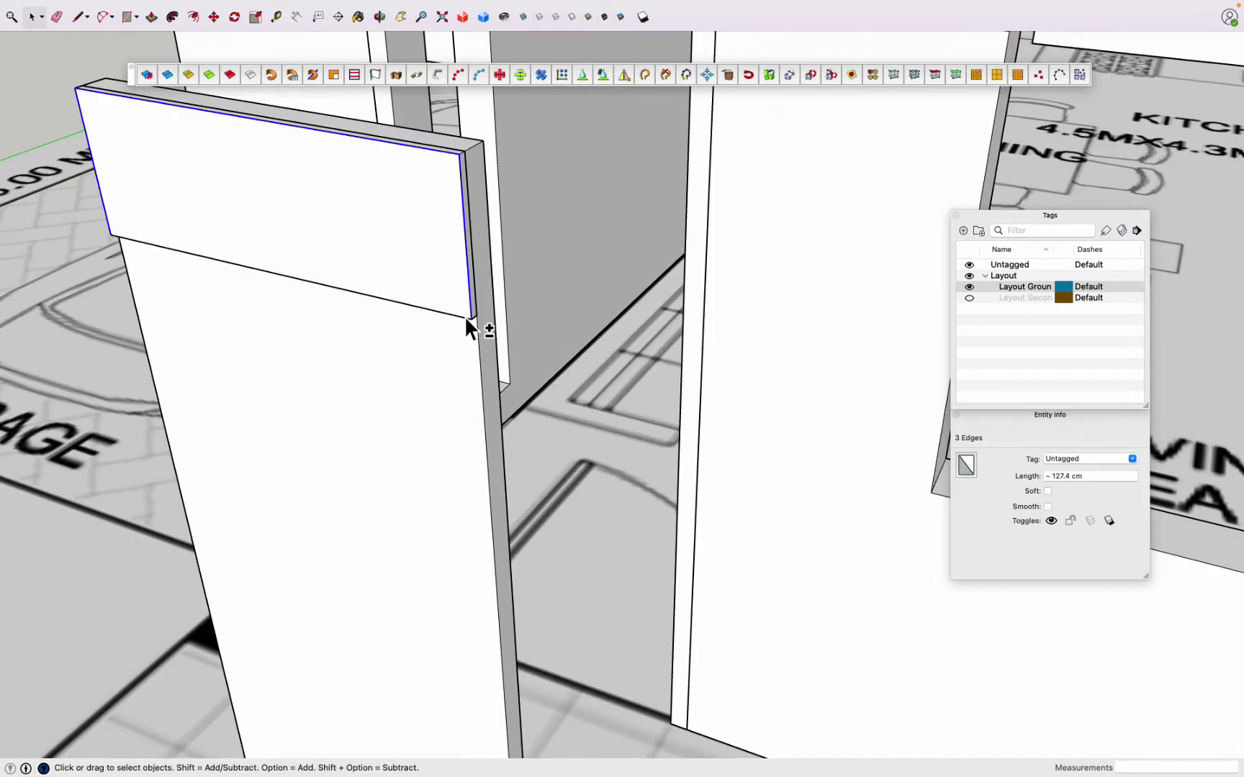
Step: Bevel the top board's edges with RoundCorner at a 0.2 cm offset
left_click(152, 7)
left_click(310, 216)
left_click(32, 144)
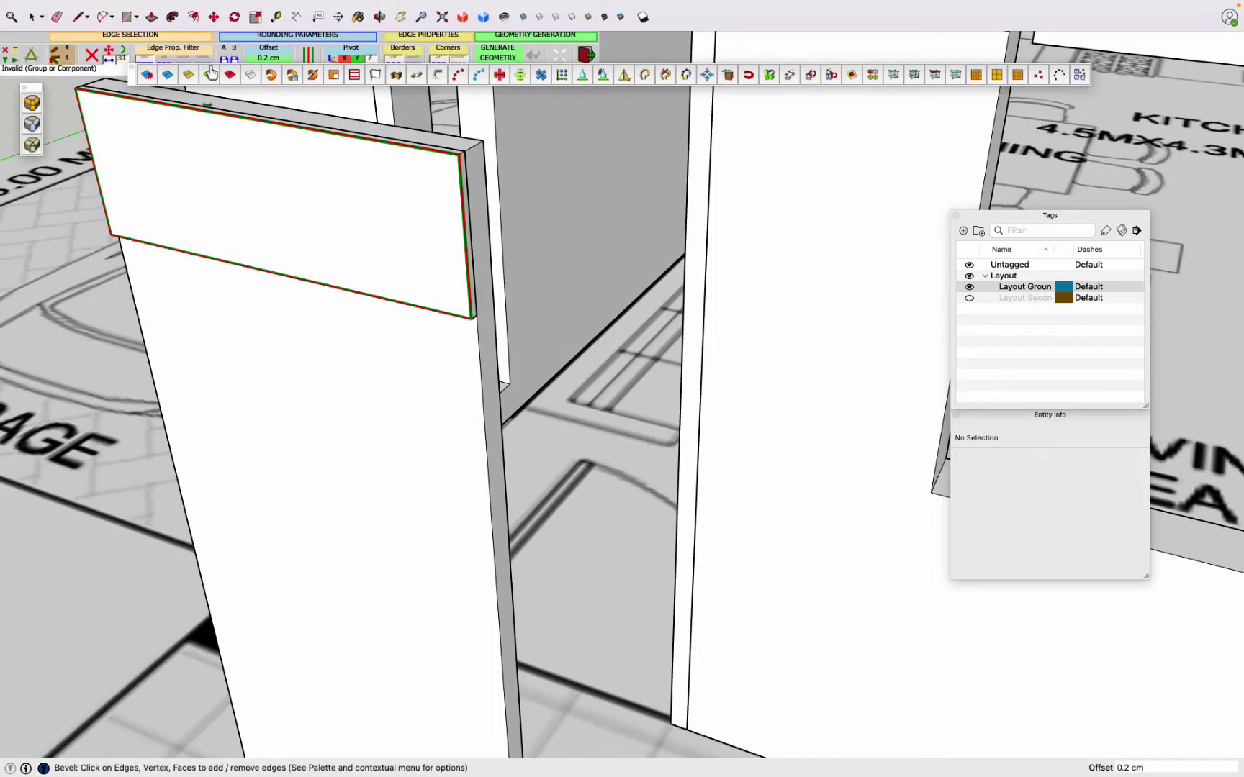
left_click(264, 62)
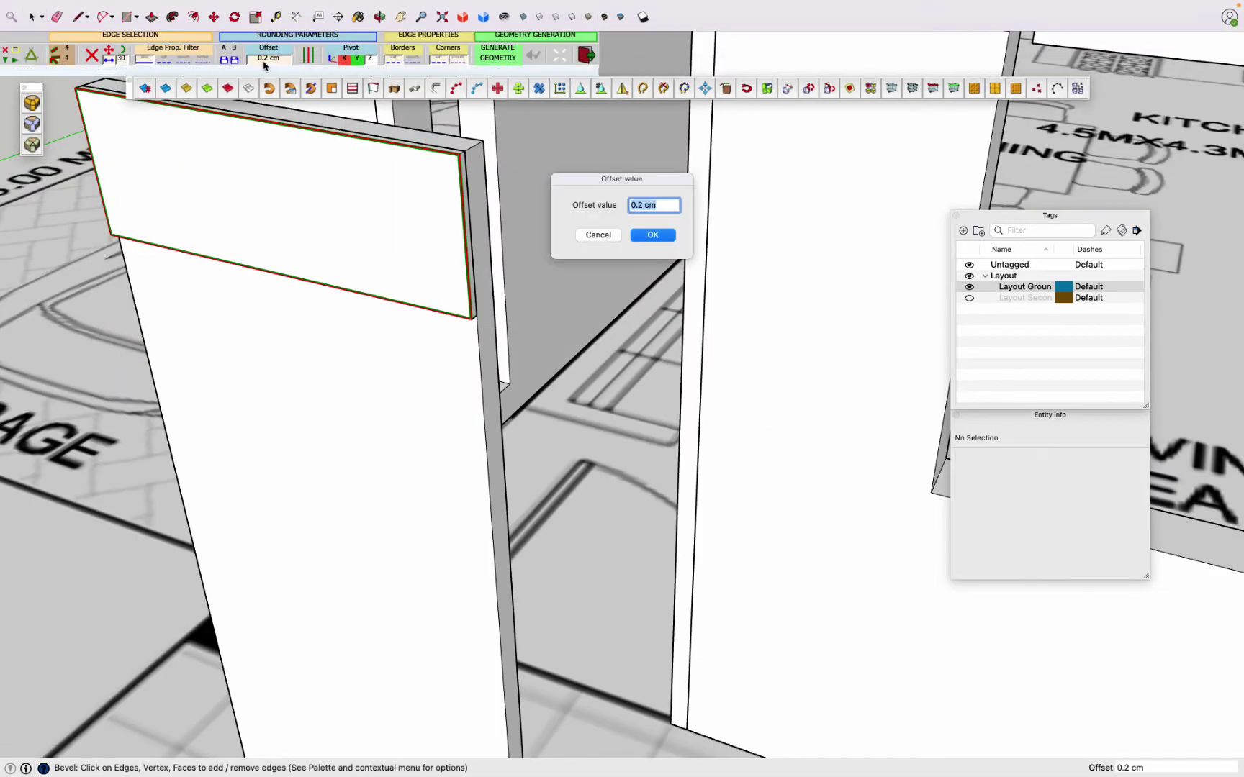
key("Return")
scroll(689, 227, "down", 5)
middle_click_drag(689, 228, 622, 298)
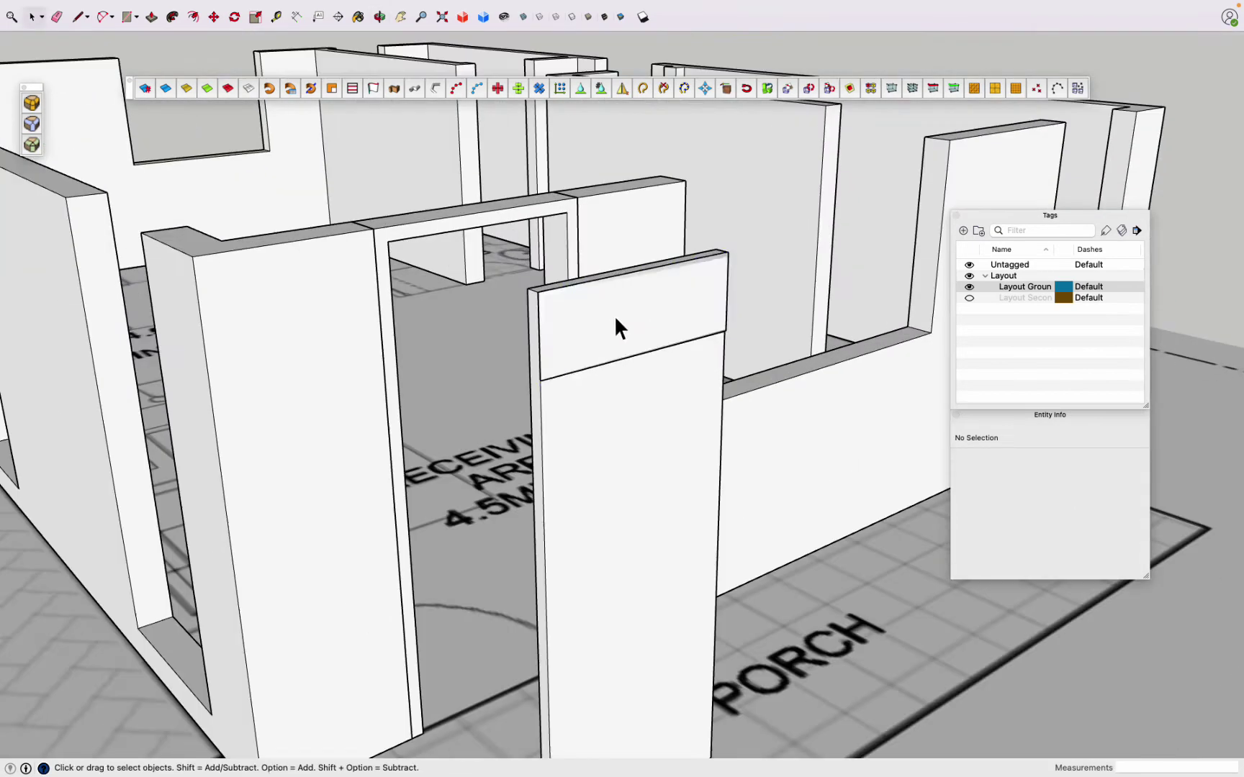
key("super+3")
Step: Copy the top board down the door and array it into six evenly spaced boards (/6)
scroll(316, 360, "up", 3)
key("m")
key("alt")
left_click(315, 274)
left_click(316, 528)
type("/6")
key("Return")
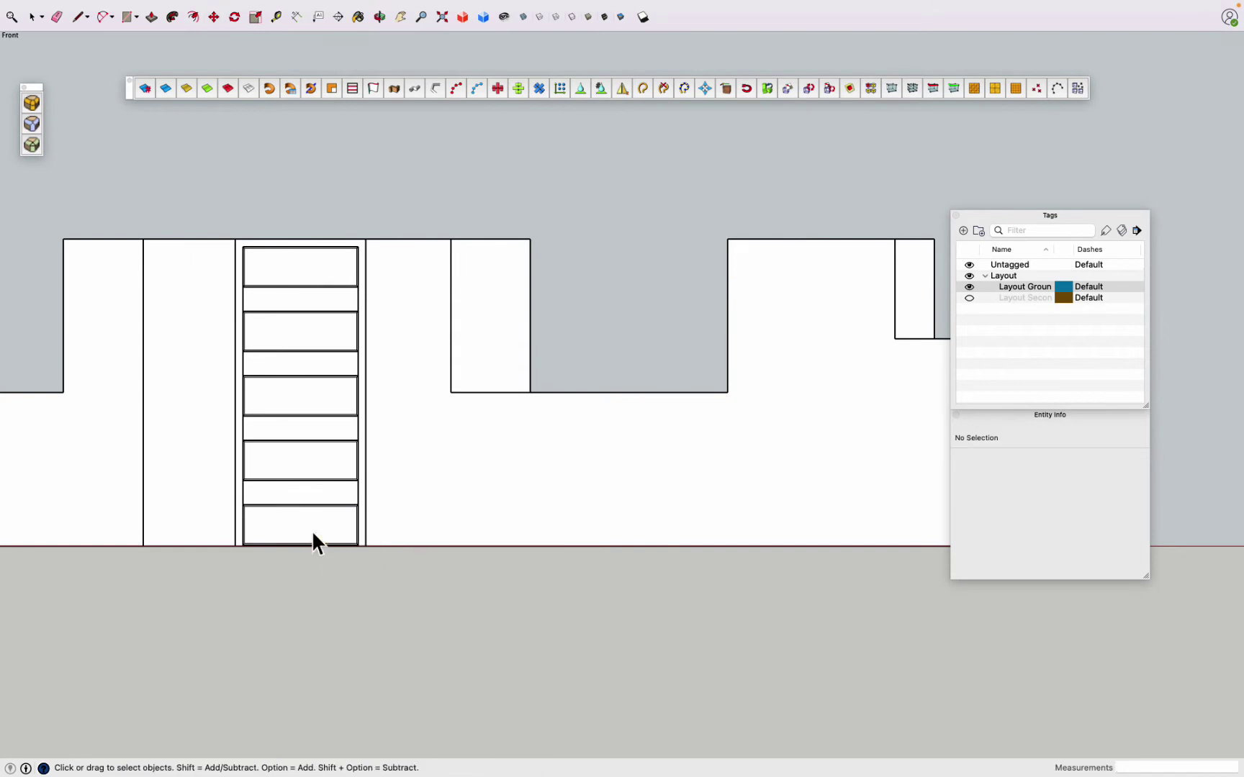
middle_click_drag(316, 536, 547, 540)
key("space")
Step: Select the door boards and side piece, and align the side piece onto the door outline
left_click_drag(487, 667, 422, 195)
scroll(519, 506, "down", 3)
left_click(429, 544, "shift")
key("super+2")
scroll(380, 647, "up", 5)
key("q")
key("m")
scroll(347, 597, "up", 3)
left_click(346, 594)
left_click(397, 541)
middle_click_drag(397, 541, 897, 200)
Step: Start scaling the door group, cancel the resize, and reselect the door
key("space")
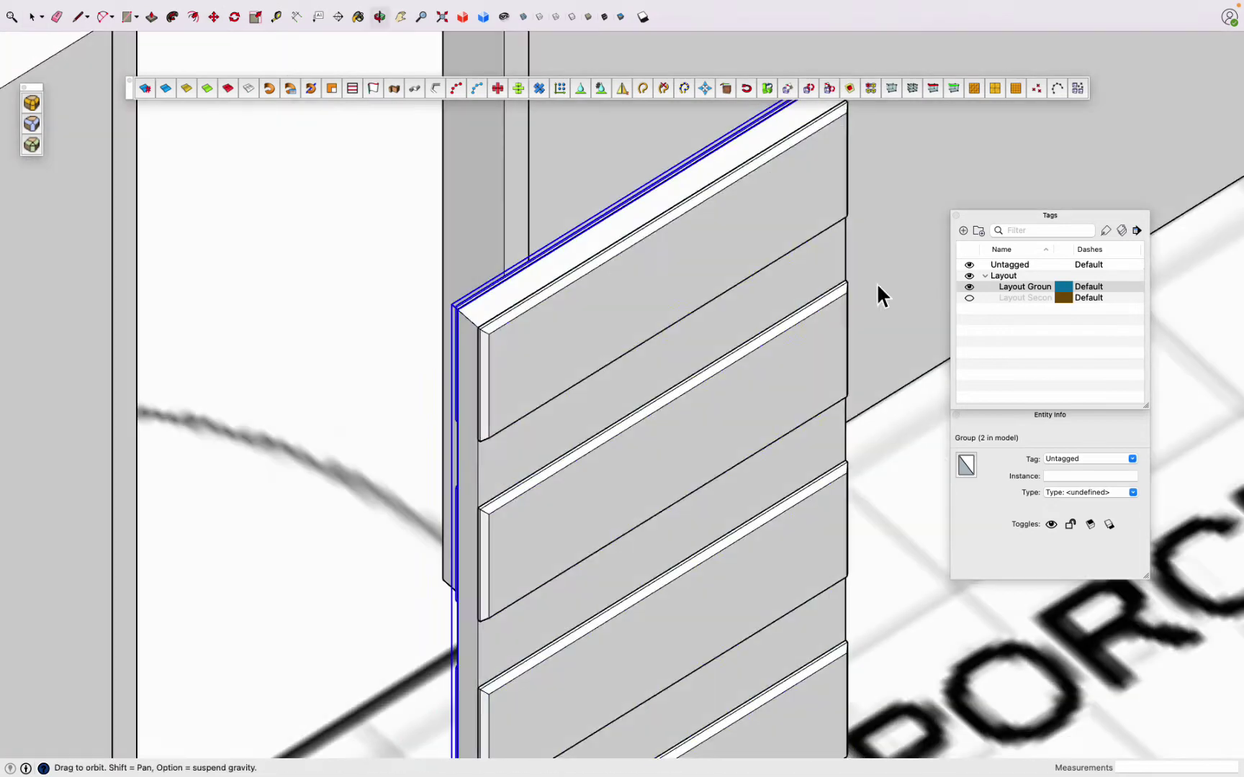
key("s")
left_click(646, 555)
scroll(680, 573, "up", 5)
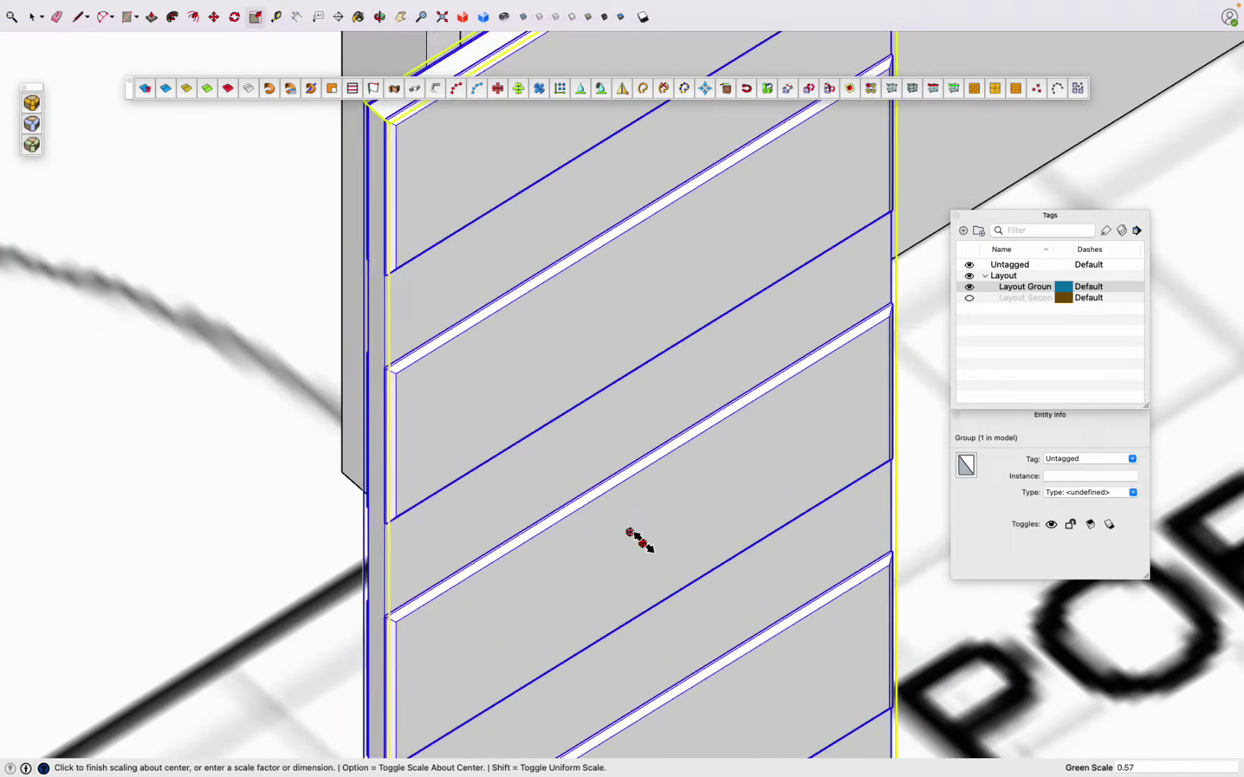
key("space")
scroll(636, 536, "down", 5)
left_click(826, 559)
middle_click_drag(826, 559, 320, 535)
scroll(321, 535, "up", 5)
key("space")
Step: Explode the door group twice, then undo the explode
right_click(408, 469)
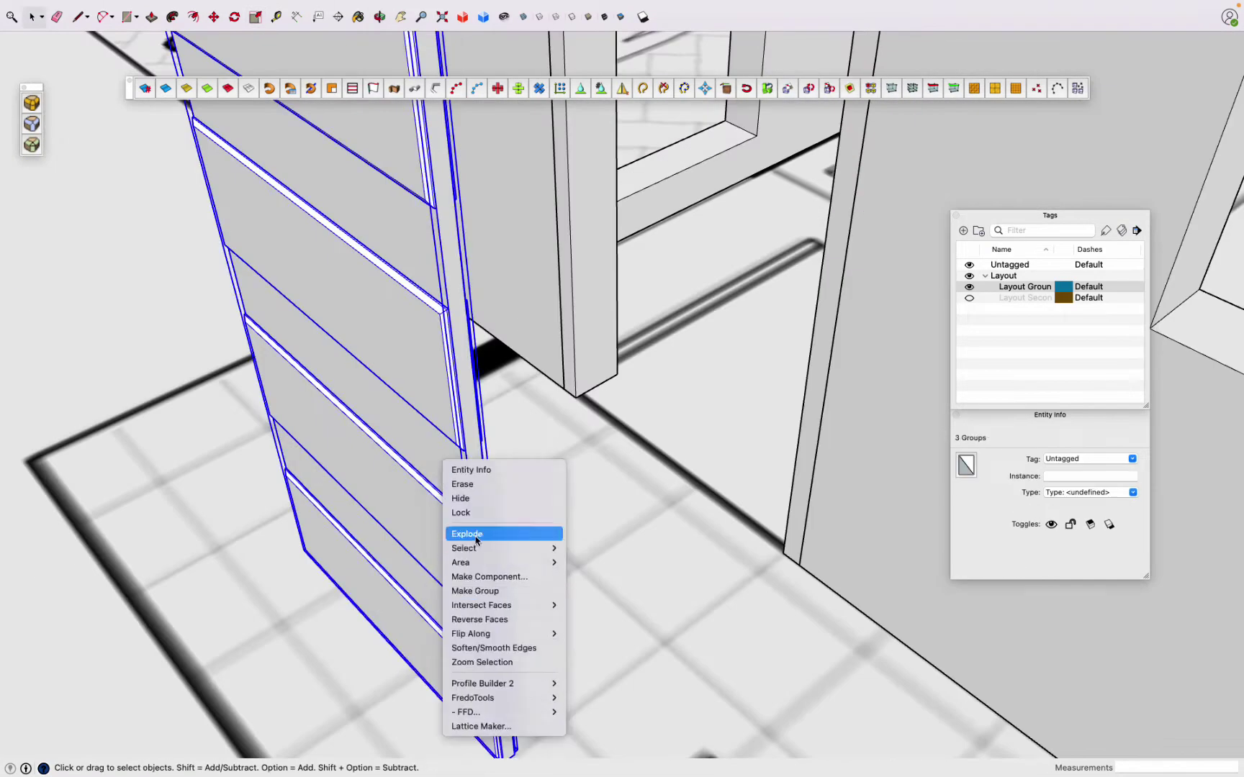
left_click(486, 530)
right_click(453, 408)
left_click(460, 488)
key("super+z")
Step: Select the door group in Front view and choose the Circle tool
middle_click_drag(806, 356, 486, 403)
left_click(527, 472)
key("5")
key("1")
key("3")
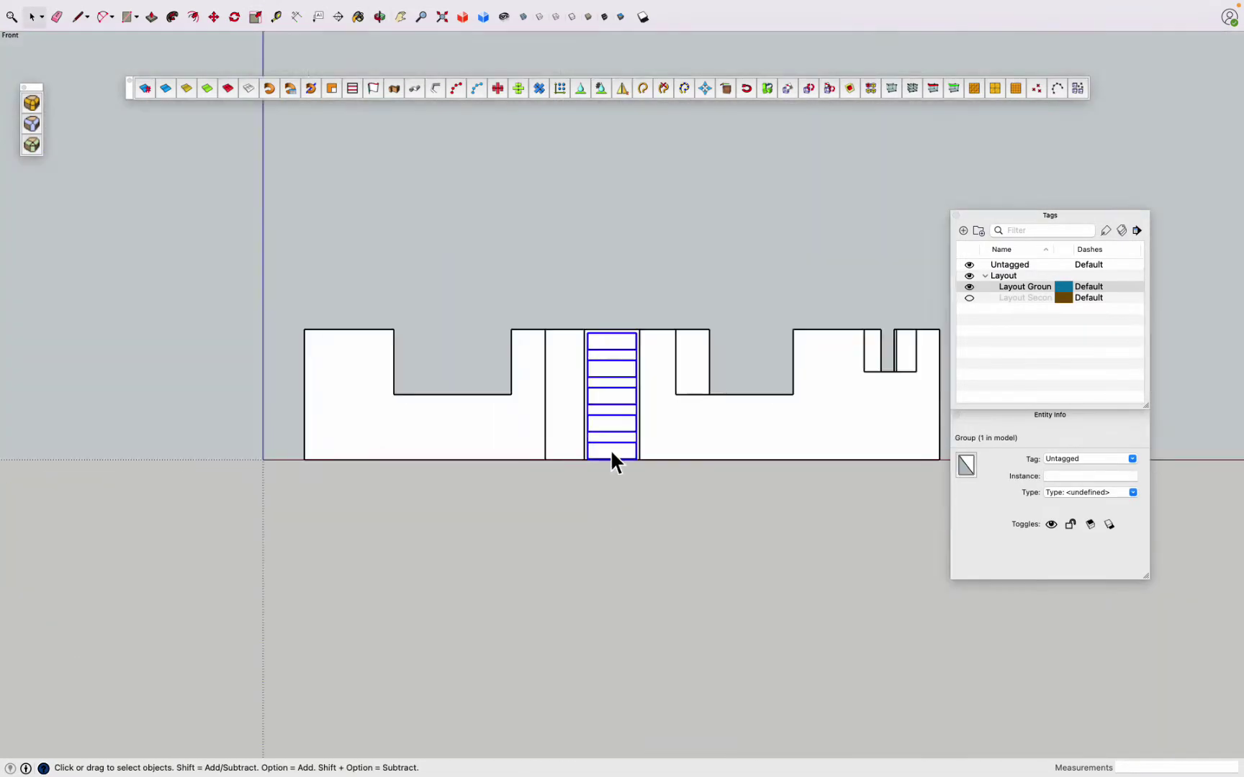
scroll(599, 513, "up", 5)
middle_click_drag(600, 514, 480, 495, "shift")
left_click(129, 37)
left_click(144, 116)
scroll(583, 444, "up", 3)
scroll(583, 444, "up", 2)
scroll(583, 441, "down", 5)
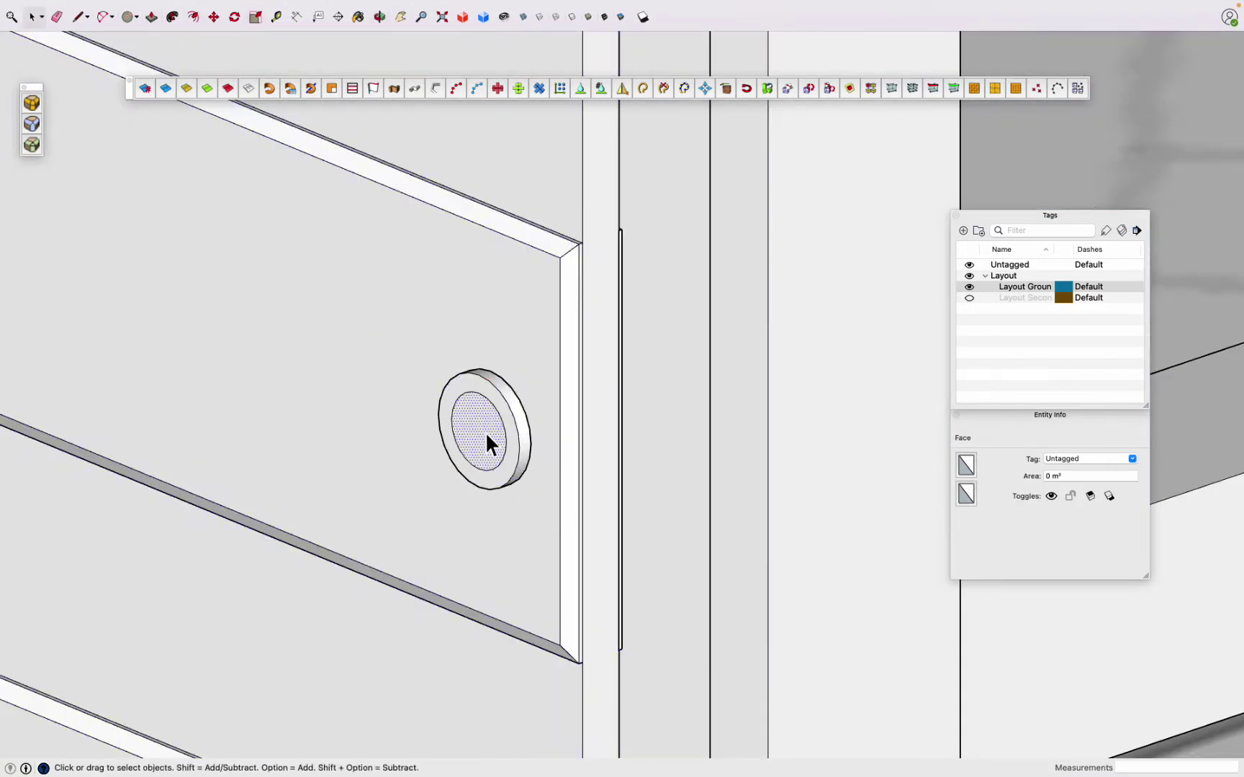
Step: Pull the circle into a knob, then draw and extrude a rectangular handle backplate
key("p")
left_click(488, 443)
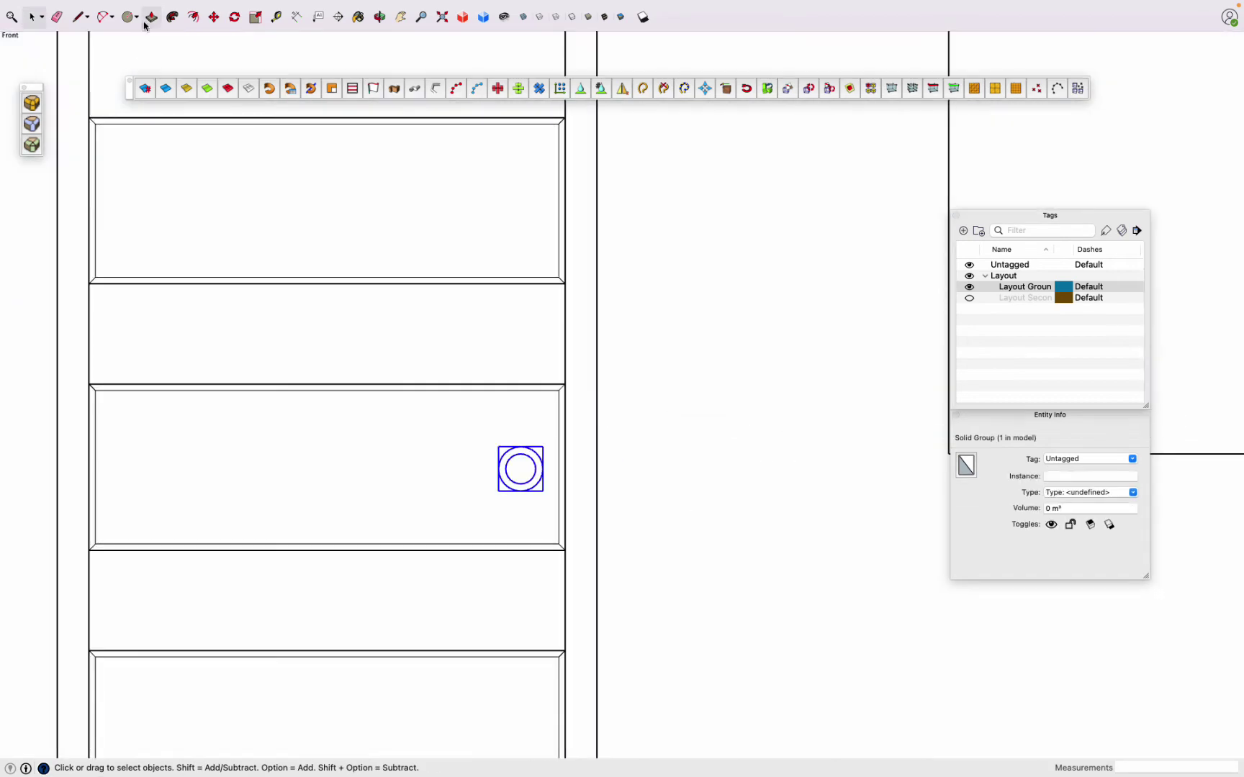
left_click(136, 16)
left_click(166, 37)
left_click(442, 402)
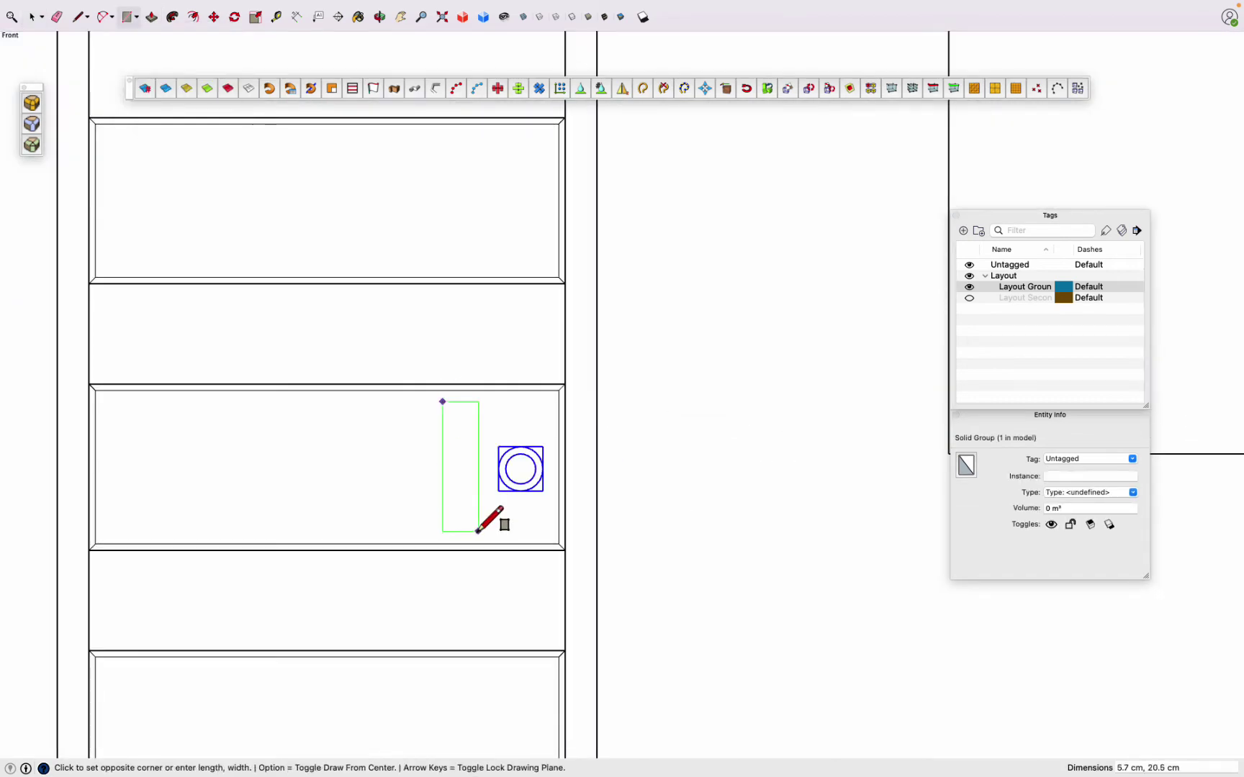
left_click(486, 538)
middle_click_drag(486, 538, 635, 574)
scroll(636, 574, "up", 5)
key("p")
left_click(483, 555)
key("space")
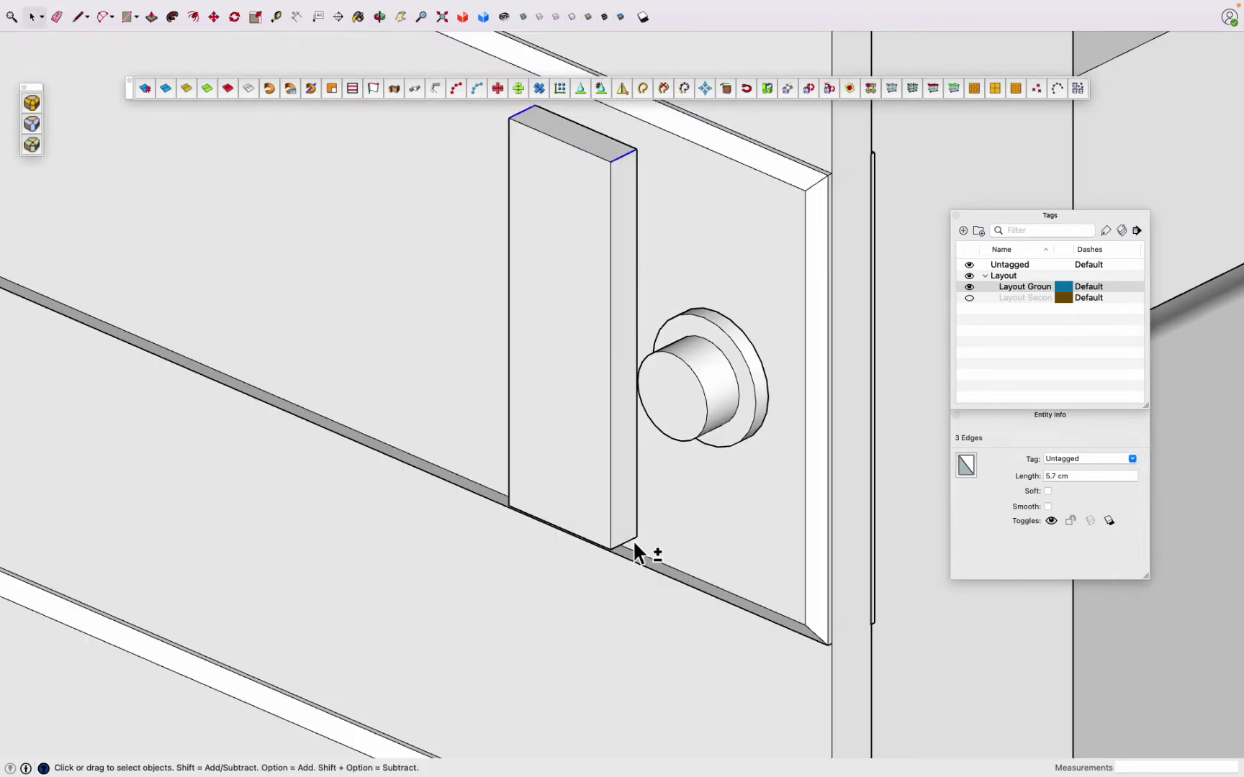
Step: Round the backplate's edges and fit copies of the round rose onto the plate
left_click(31, 102)
key("Return")
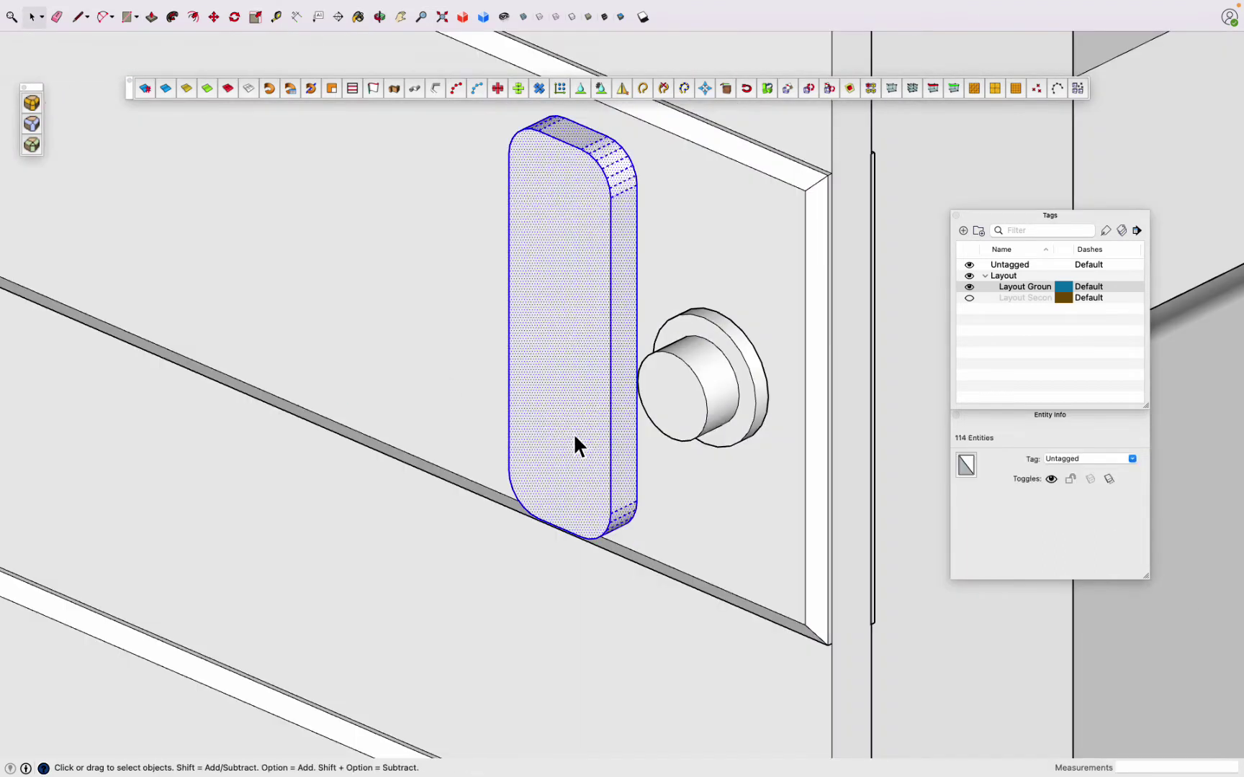
key("m")
left_click(555, 395)
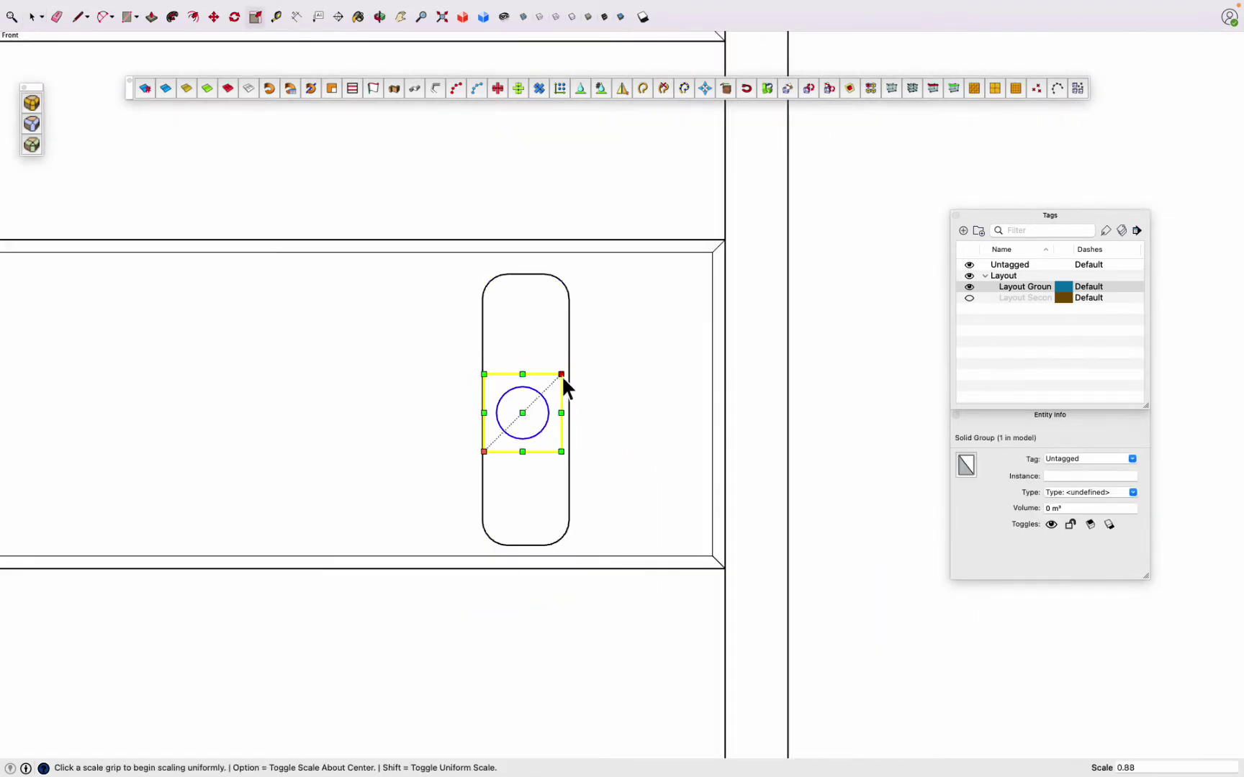
key("super+v")
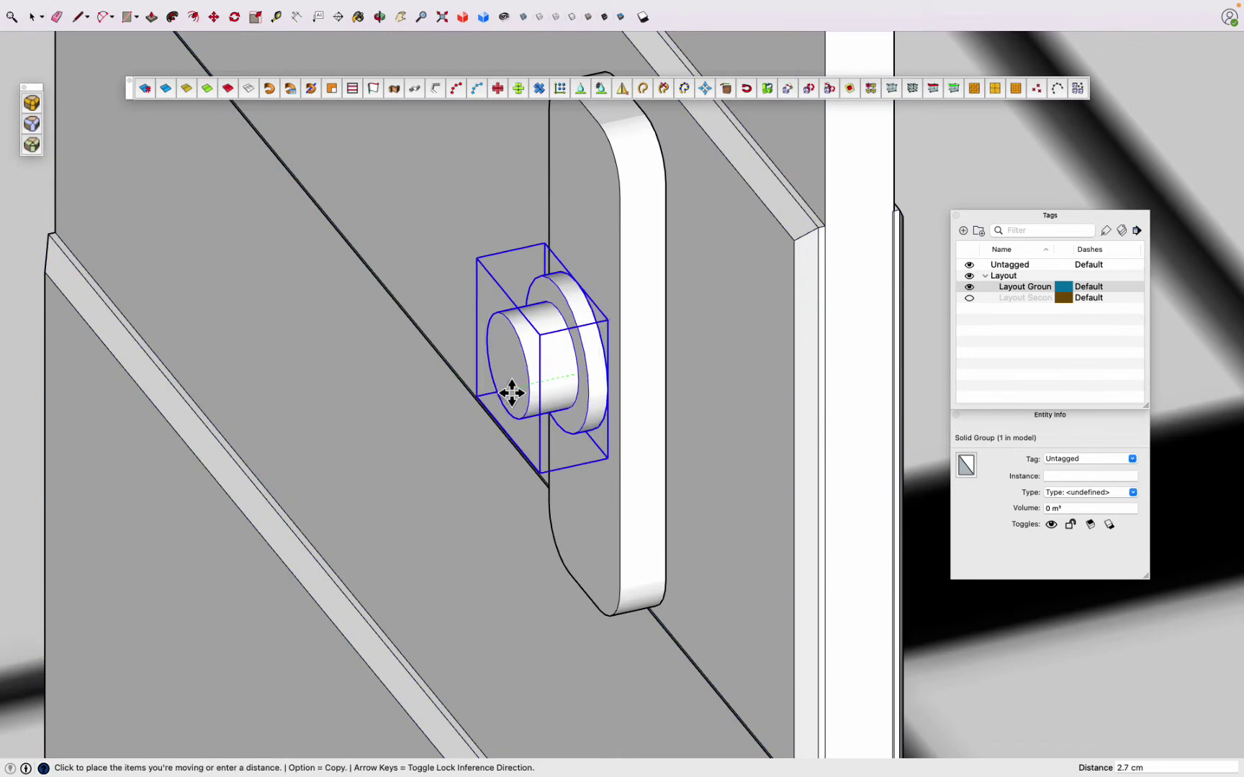
left_click(518, 391)
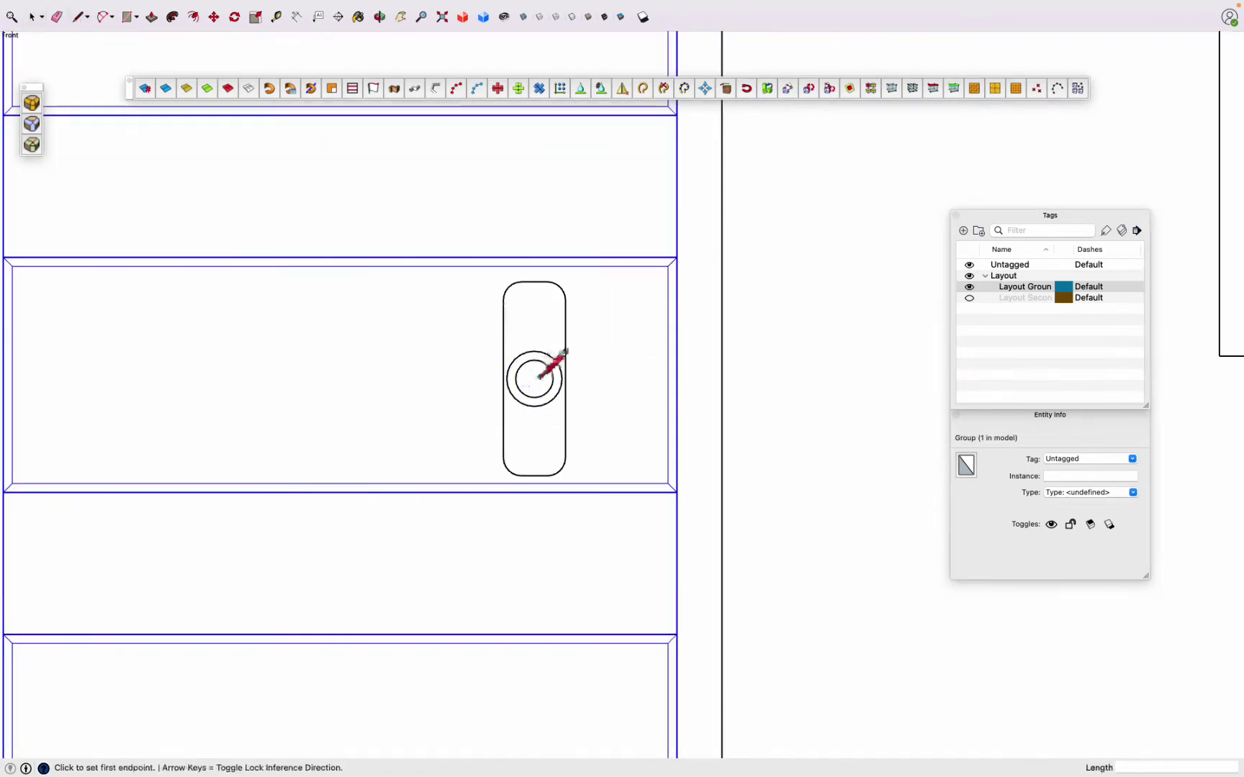
Step: Draw a lever guide line and place 0.9 cm-radius circle profiles along it
left_click(385, 379)
middle_click_drag(385, 380, 125, 569)
left_click(136, 16)
left_click(144, 76)
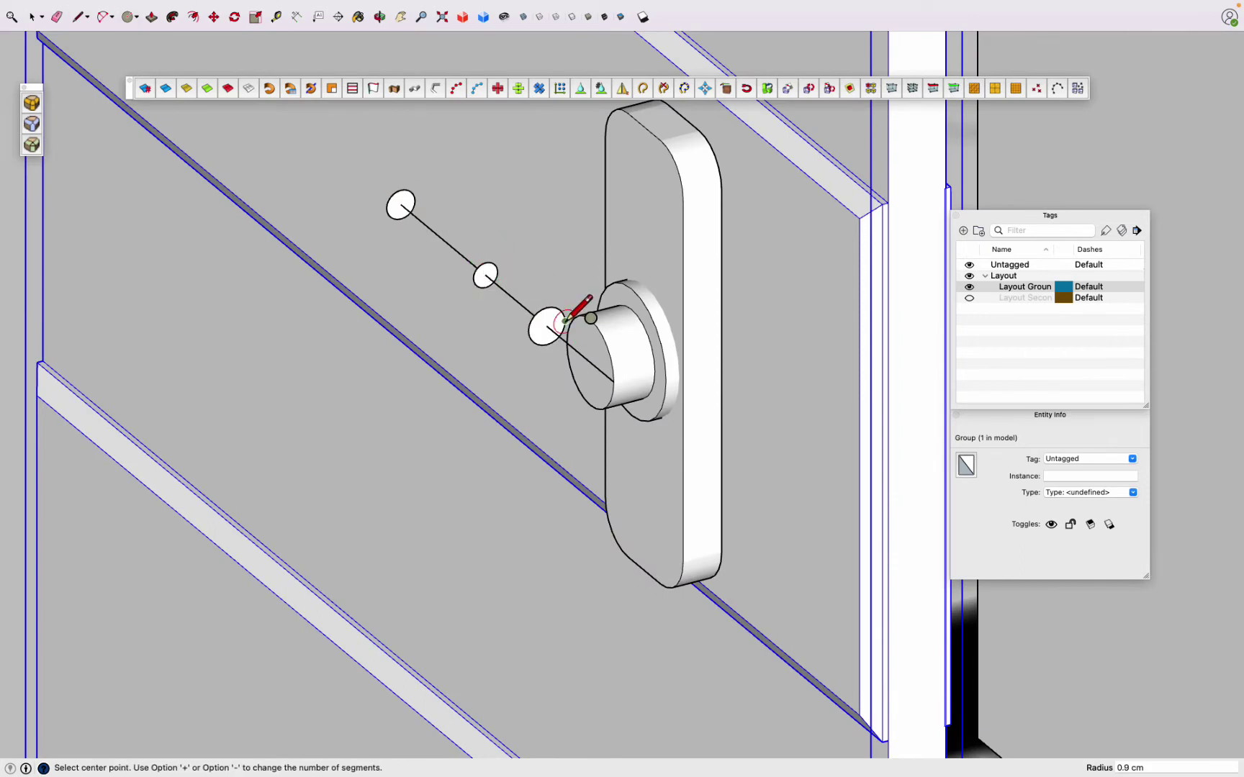
key("space")
left_click(590, 375)
key("o")
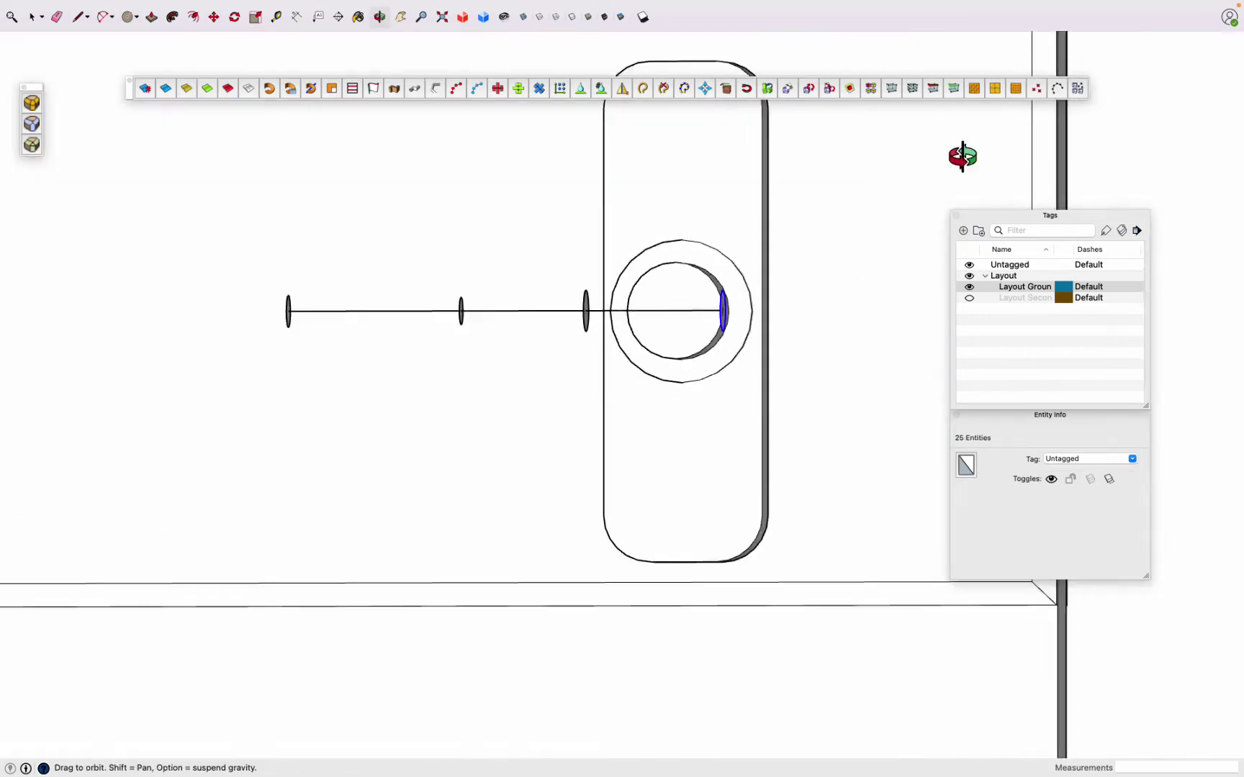
left_click_drag(952, 189, 408, 191)
key("space")
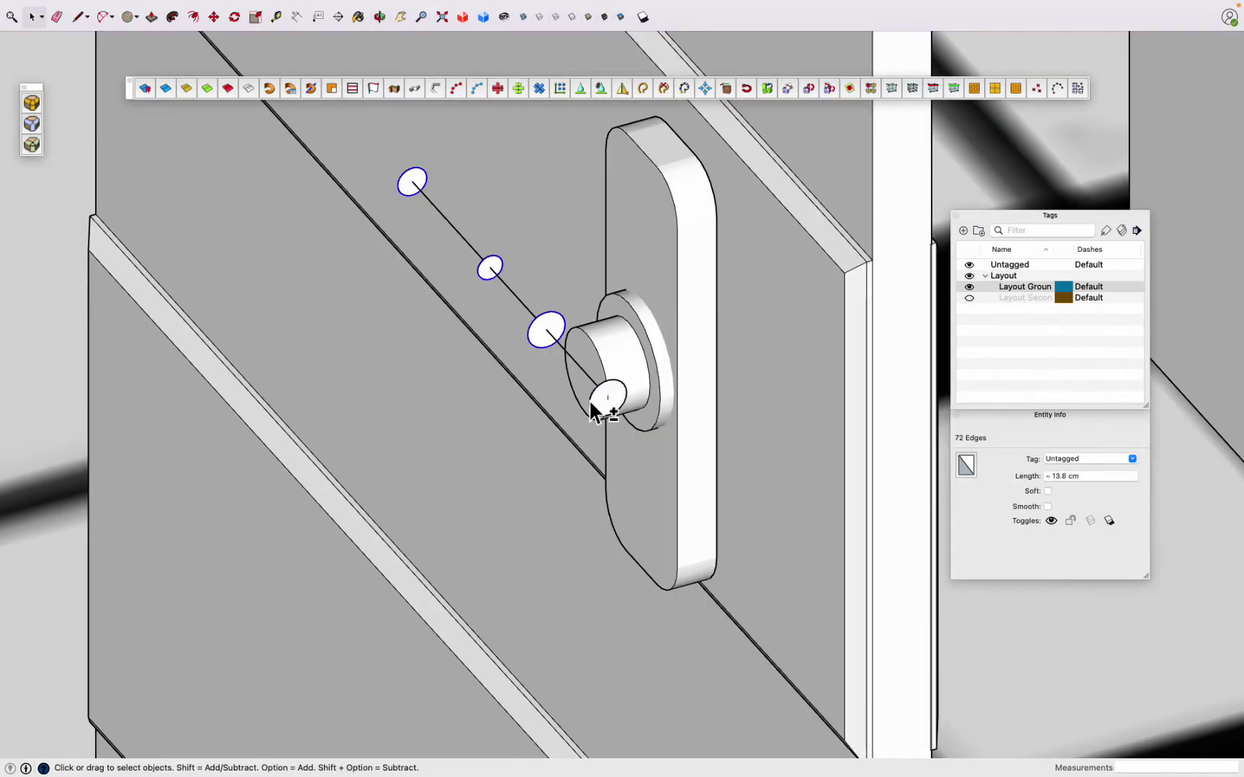
Step: Loft the circle profiles into a tapered lever handle with Curviloft's Loft by Spline
left_click(121, 6)
left_click(317, 206)
left_click(379, 123)
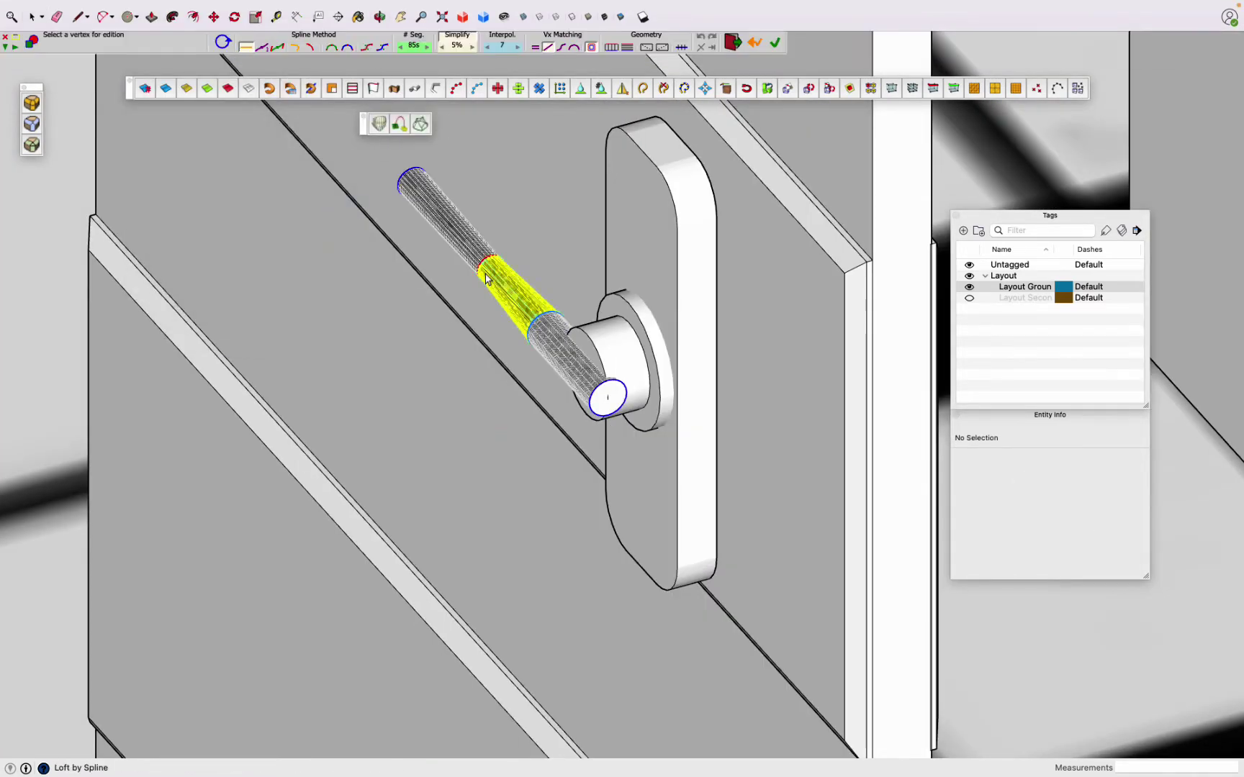
right_click(537, 324)
key("Escape")
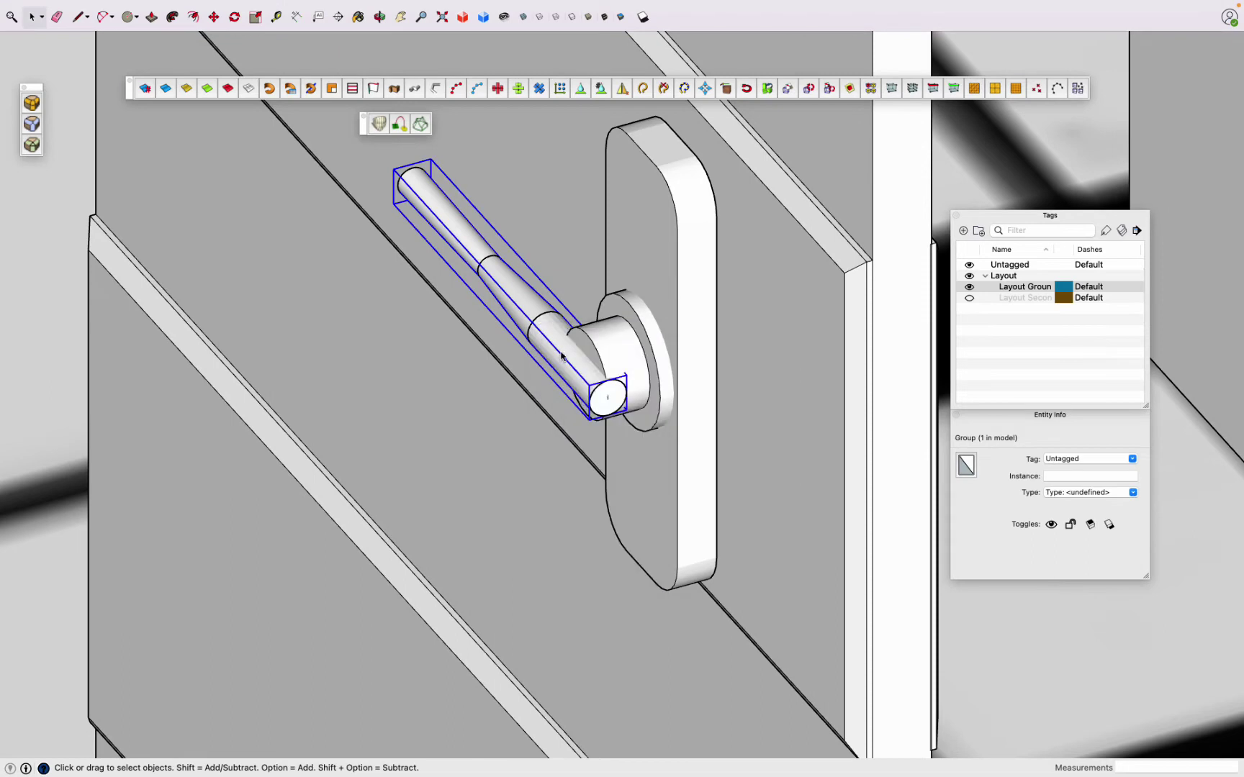
right_click(563, 349)
key("Escape")
Step: Resize the lever handle and shift it 1 cm closer to the porch door
key("p")
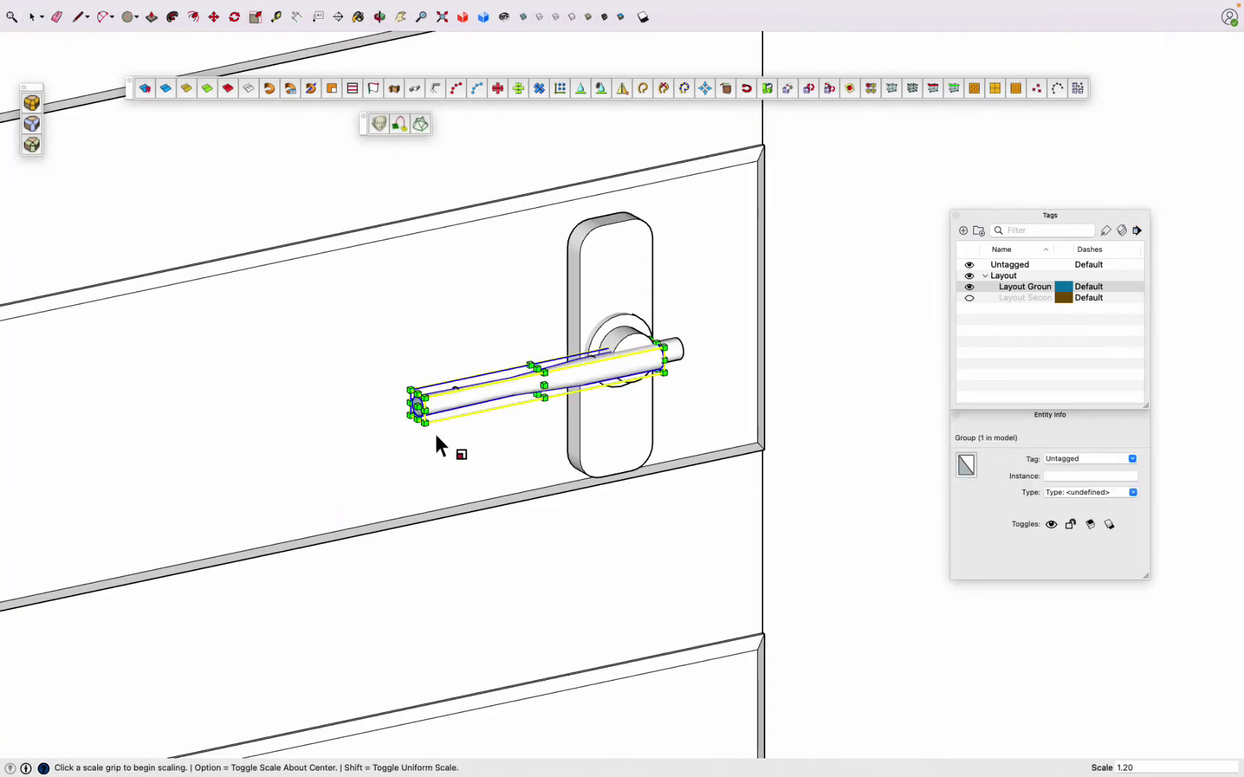
left_click(680, 355)
right_click(679, 355)
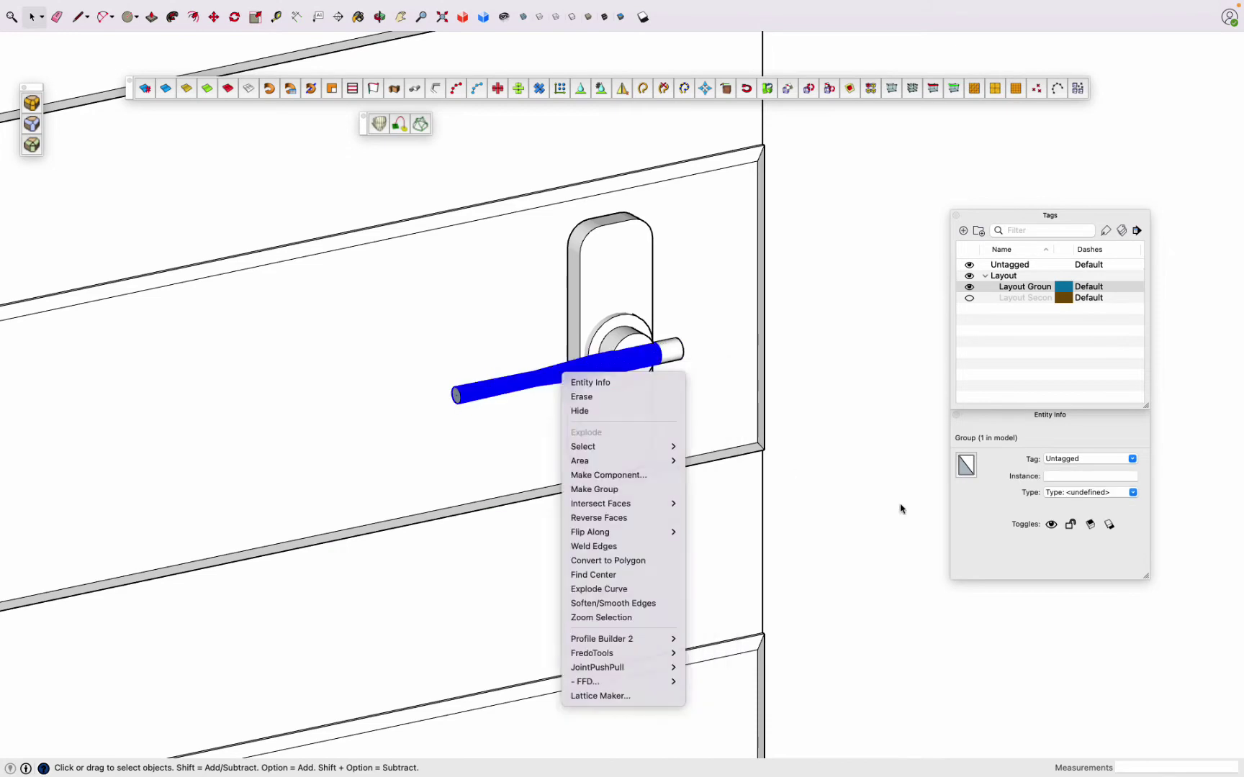
left_click(671, 353)
mouse_move(671, 353)
middle_mouse_down()
mouse_move(818, 473)
mouse_move(547, 345)
middle_mouse_up()
key("m")
scroll(567, 370, "up", 5)
left_click(566, 373)
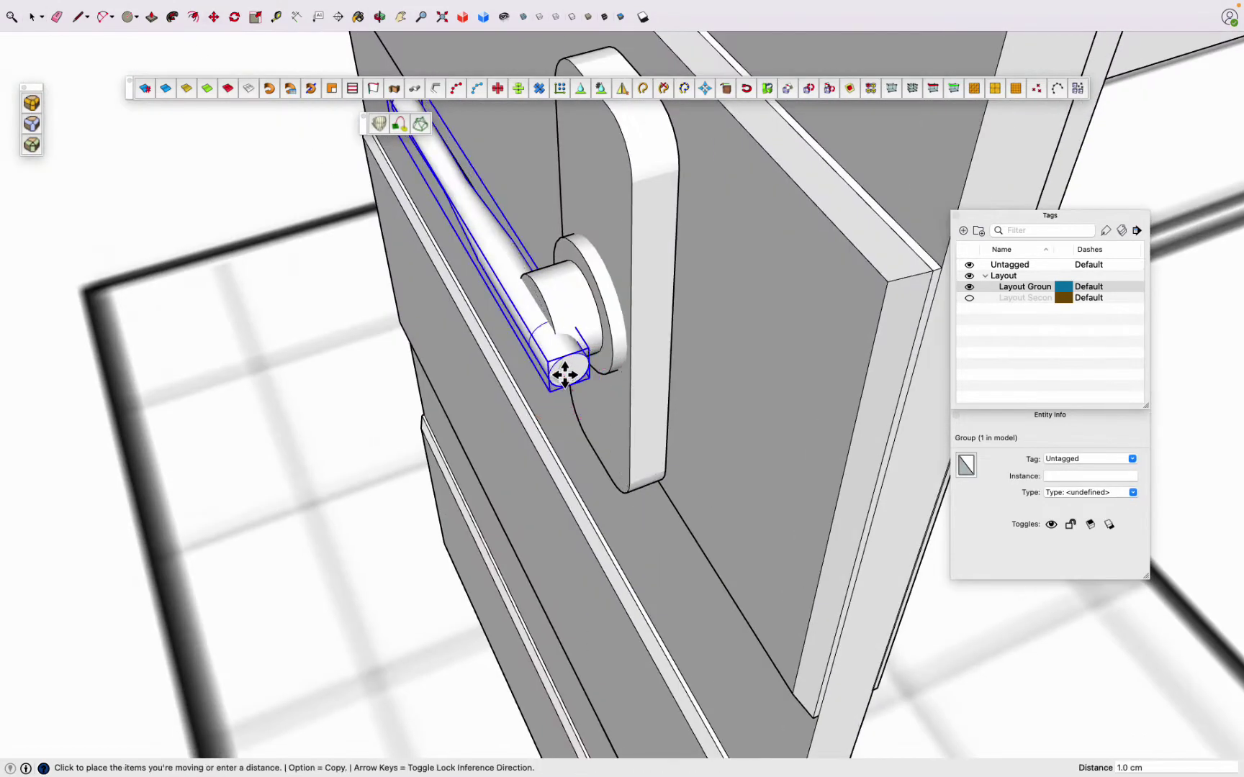
scroll(644, 282, "down", 5)
Step: Mirror-copy the handle and move the copy onto the door's back face
key("m")
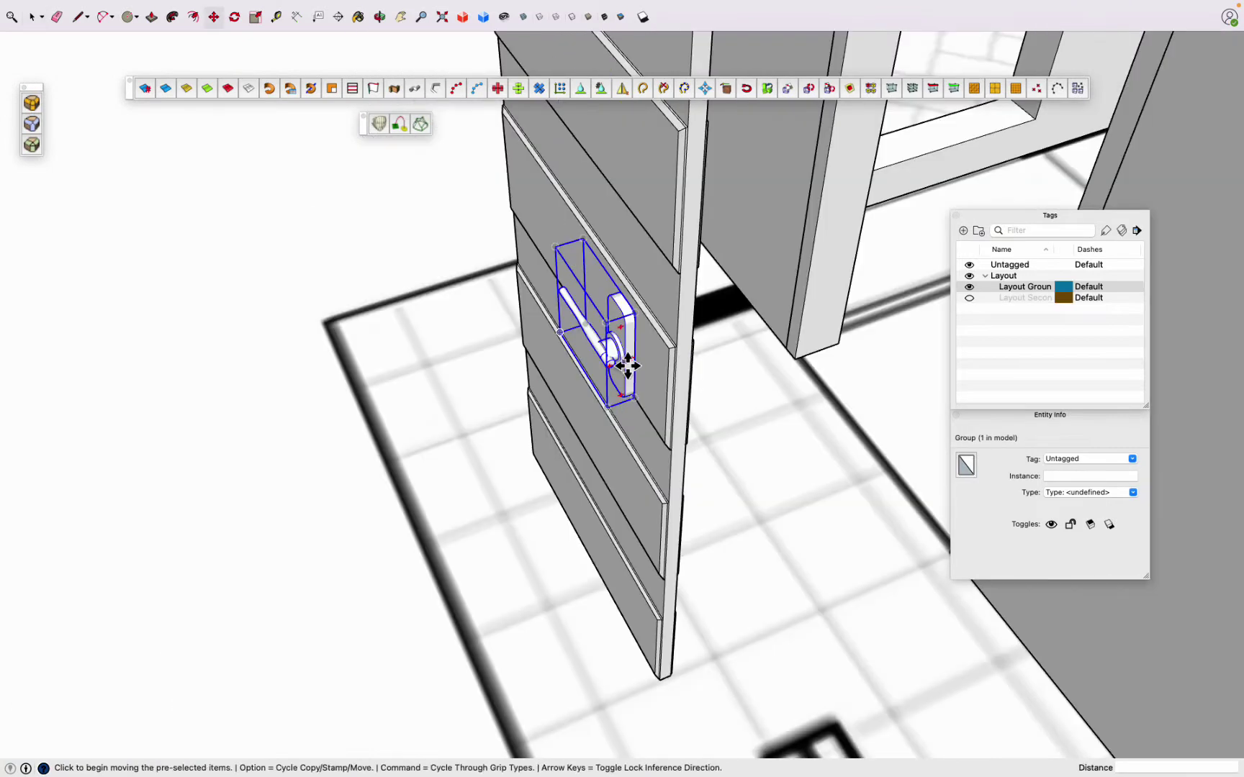
middle_click_drag(623, 367, 574, 278)
scroll(621, 265, "up", 5)
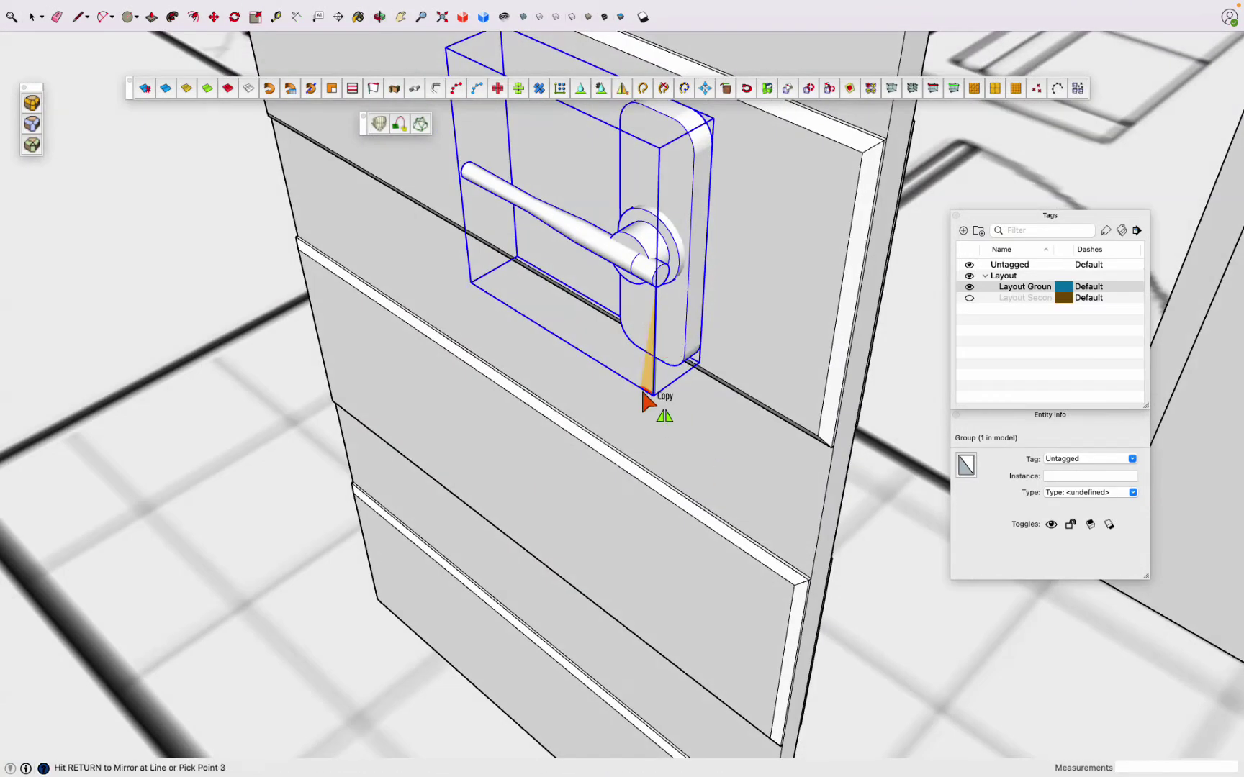
key("Return")
scroll(652, 375, "down", 5)
key("m")
left_click(641, 351)
left_click(728, 328)
key("t")
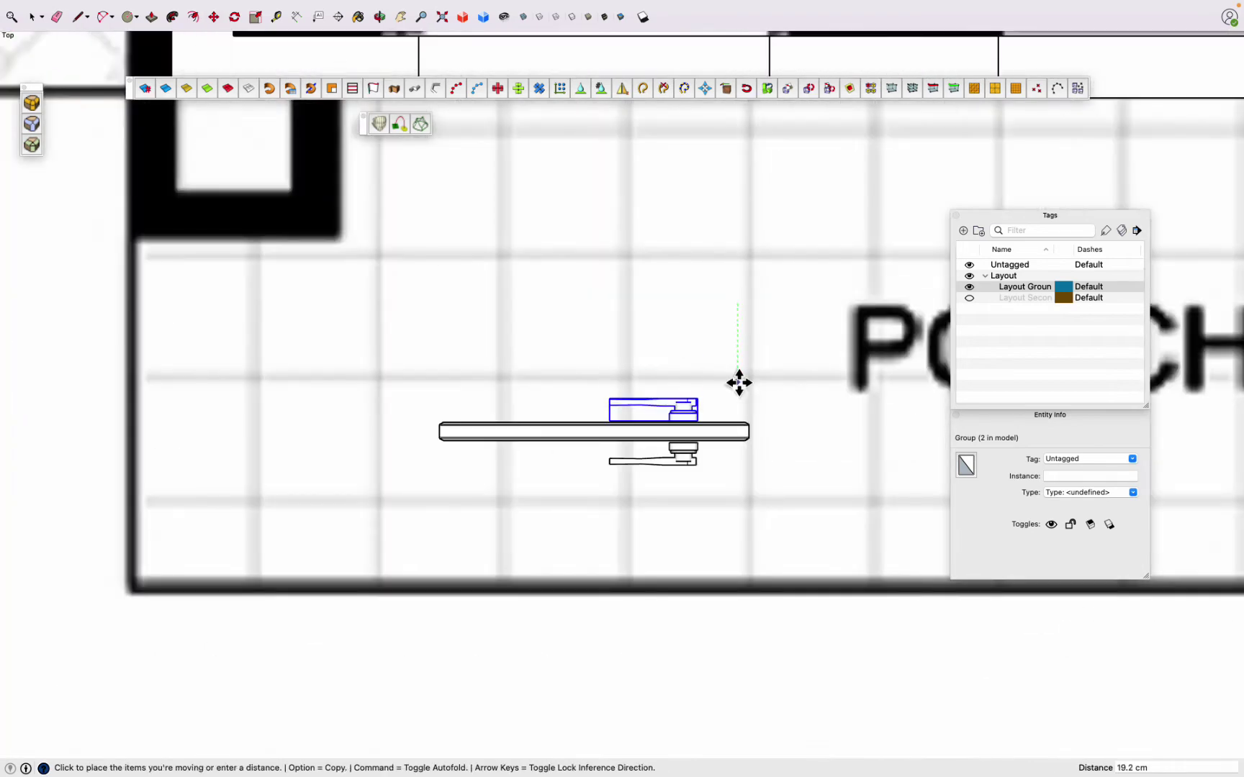
key("i")
Step: Select both handles and check them from the top and from the porch
scroll(639, 494, "up", 5)
key("m")
left_click(713, 477)
left_click(486, 382)
key("space")
key("t")
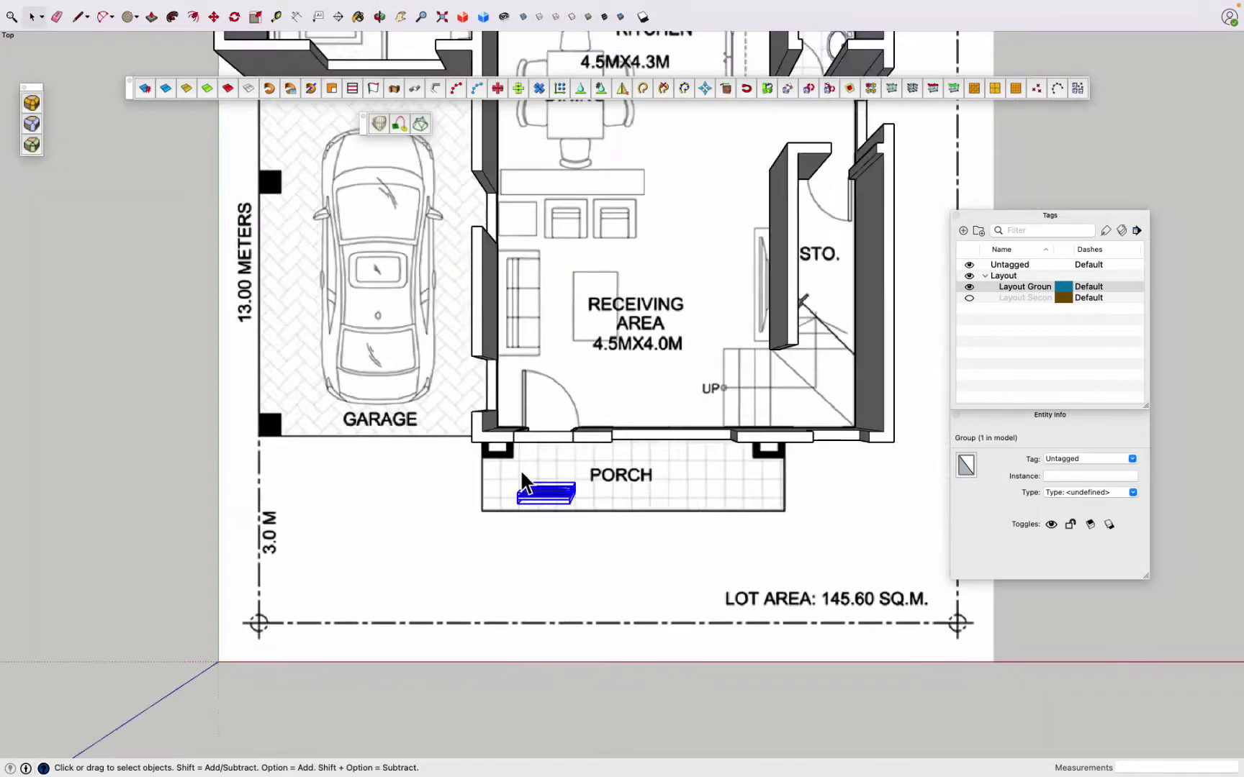
scroll(522, 475, "up", 5)
key("m")
middle_click_drag(532, 355, 743, 447)
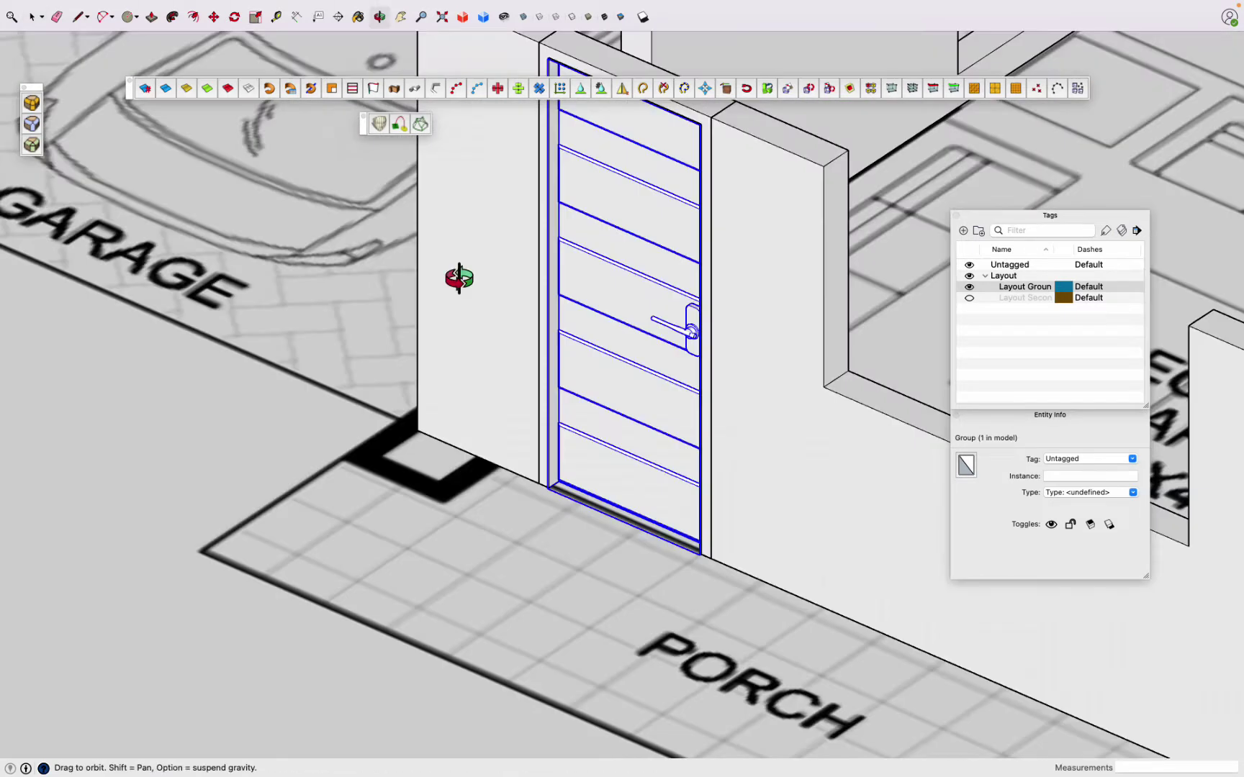
scroll(743, 448, "down", 10)
scroll(568, 427, "up", 10)
Step: Paint the front door with a reddish Wood material
key("b")
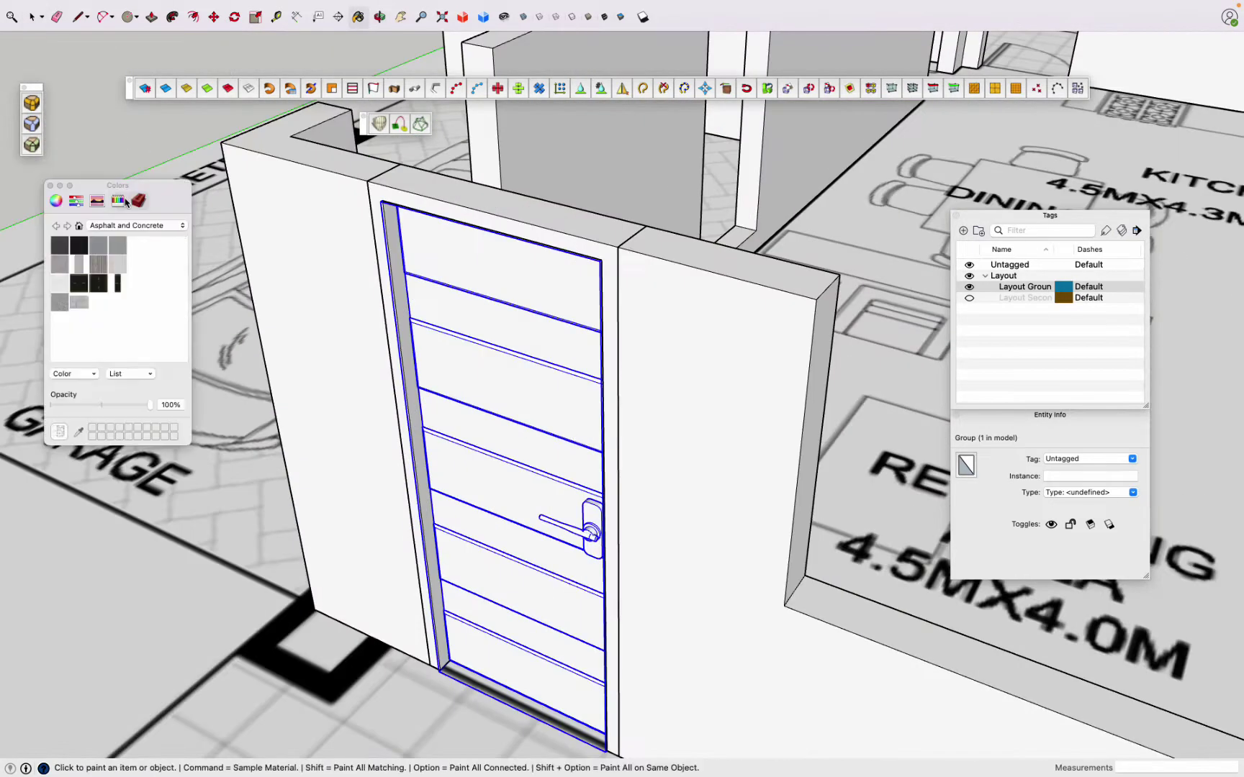
left_click(137, 226)
left_click(153, 431)
left_click(170, 317)
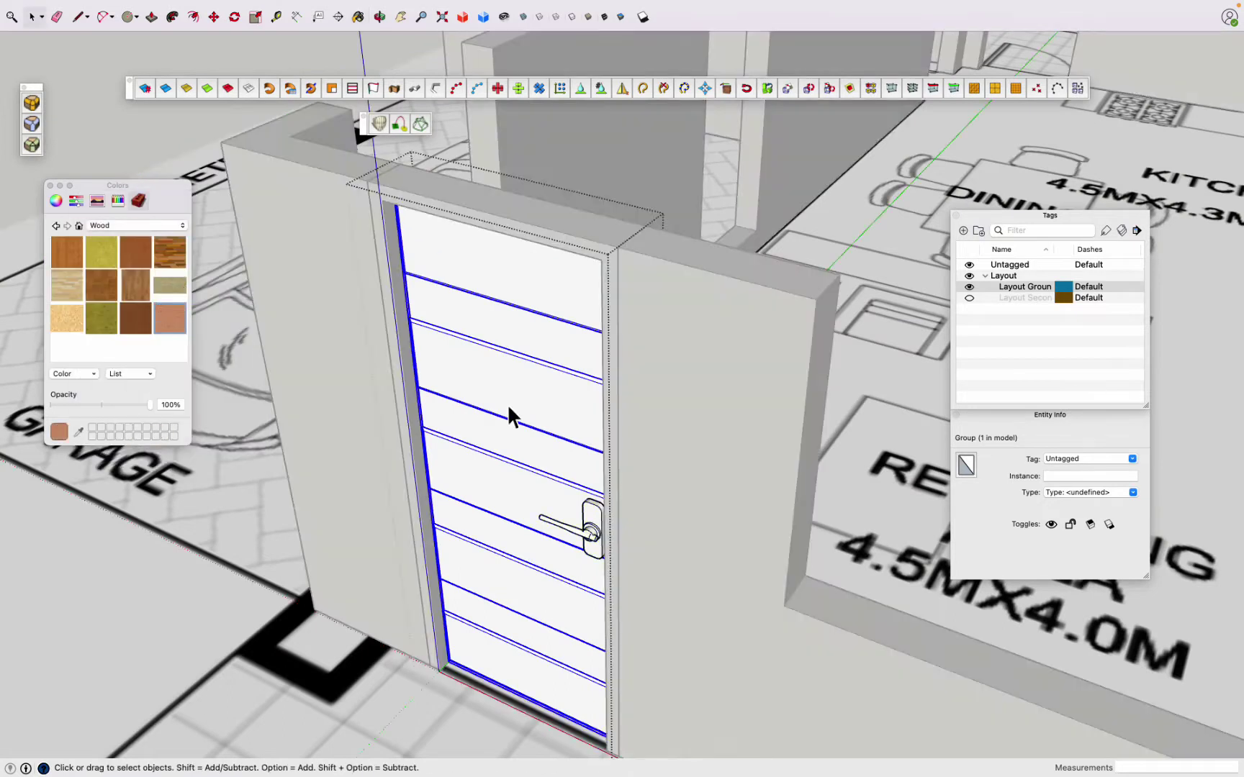
left_click(506, 407)
key("space")
left_click(136, 226)
left_click(166, 124)
Step: Copy the door group to the back doorway near the laundry
double_click(596, 520)
mouse_move(578, 536)
middle_mouse_down()
mouse_move(912, 315)
mouse_move(477, 626)
middle_mouse_up()
left_click(585, 561)
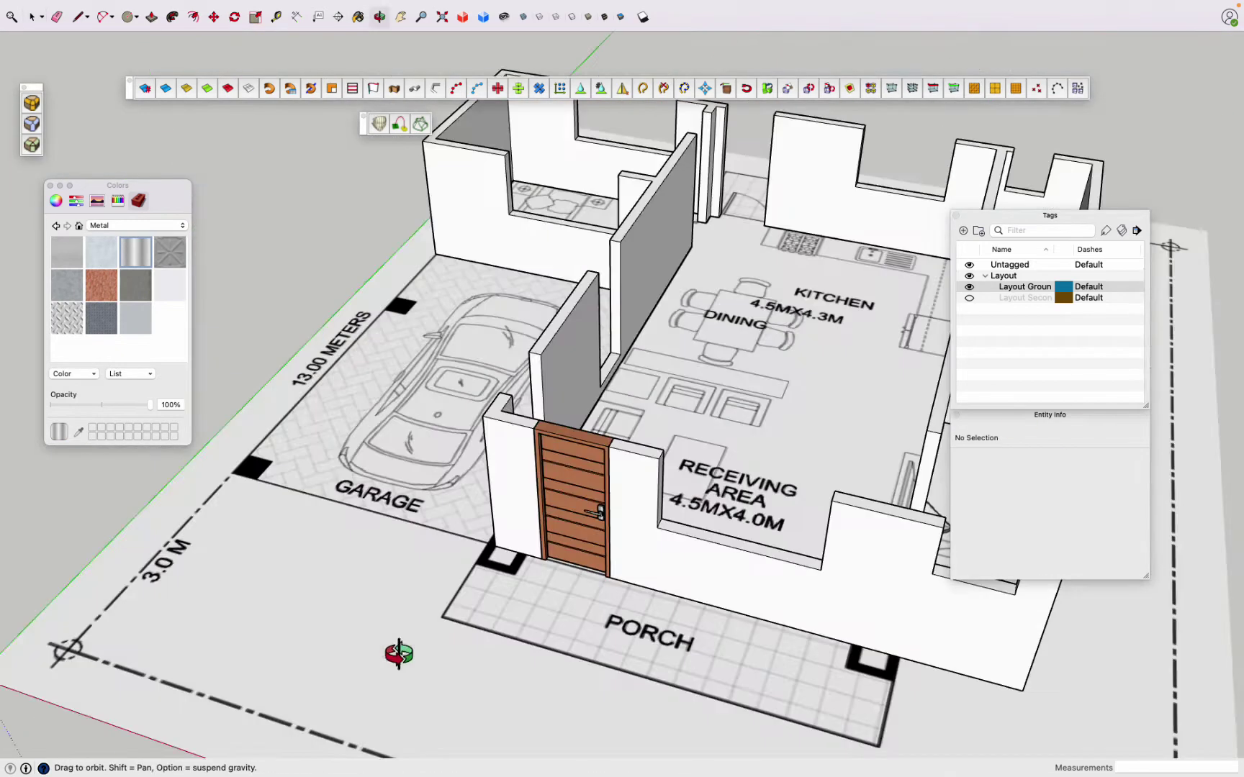
key("super+2")
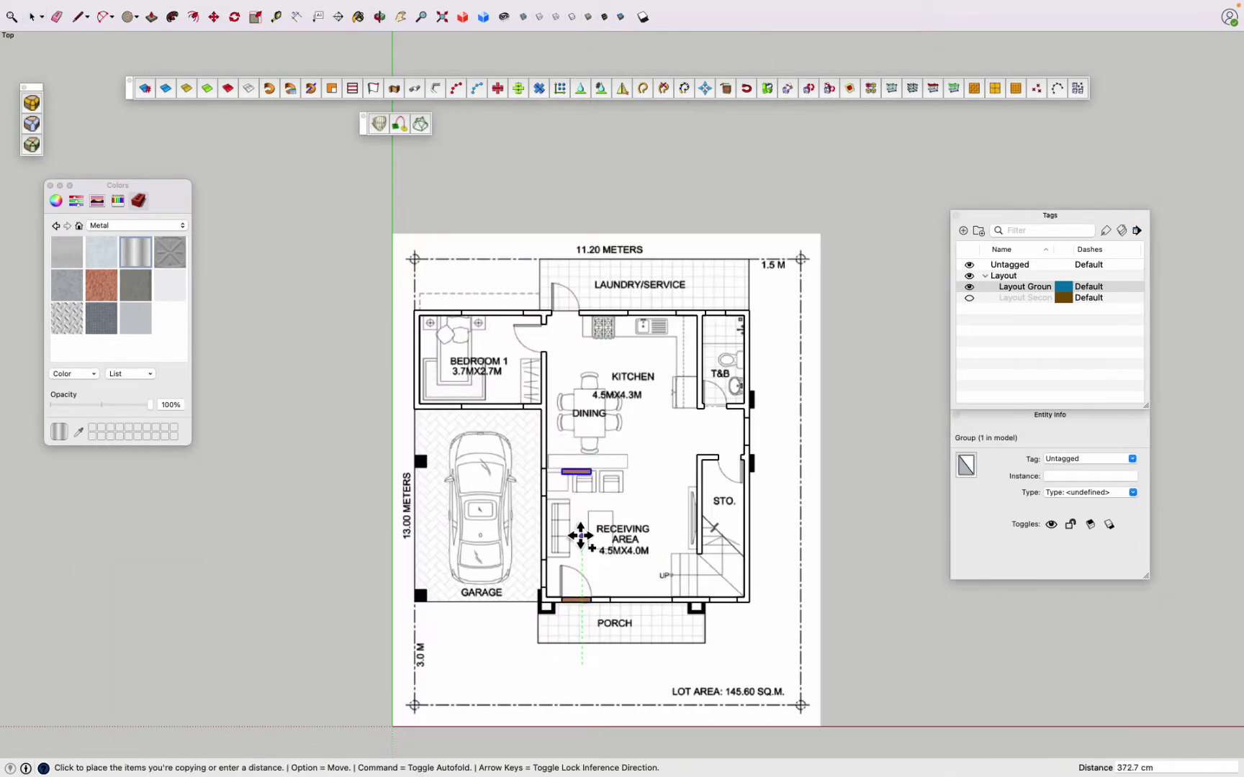
scroll(583, 342, "up", 5)
scroll(519, 386, "up", 5)
mouse_move(444, 246)
middle_mouse_down()
mouse_move(249, 7)
mouse_move(504, 360)
middle_mouse_up()
Step: Scale the door copy to 0.50 along the red axis
key("s")
left_click(689, 460)
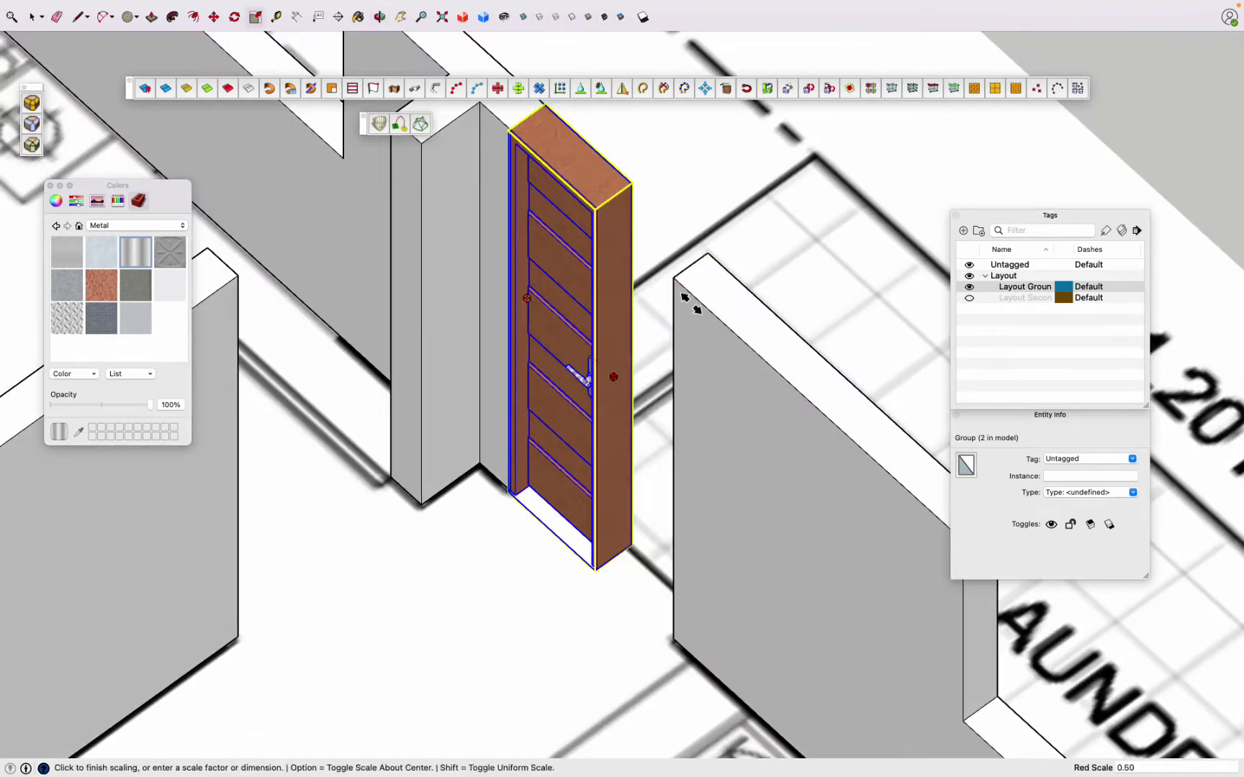
left_click(657, 551)
key("space")
middle_click_drag(657, 551, 674, 489)
scroll(472, 355, "down", 10)
mouse_move(473, 356)
middle_mouse_down()
mouse_move(916, 411)
mouse_move(172, 394)
mouse_move(677, 416)
mouse_move(733, 264)
mouse_move(732, 183)
mouse_move(903, 249)
mouse_move(210, 333)
middle_mouse_up()
scroll(491, 278, "up", 5)
scroll(356, 326, "up", 3)
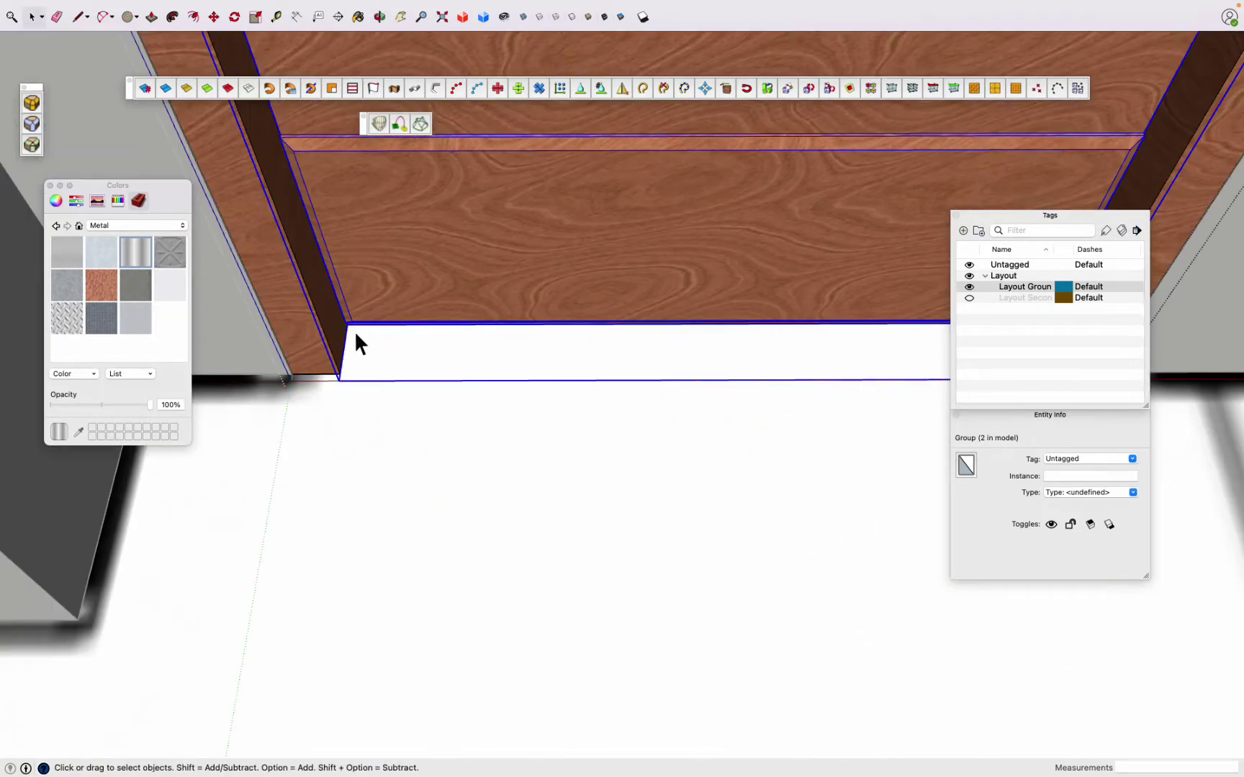
mouse_move(489, 328)
middle_mouse_down()
mouse_move(453, 505)
mouse_move(658, 408)
middle_mouse_up()
Step: Draw a temporary rectangle face across the bathroom wall gap
key("space")
scroll(454, 504, "down", 5)
scroll(769, 416, "up", 5)
middle_click_drag(769, 416, 763, 432)
key("space")
key("r")
left_click(620, 680)
left_click(708, 387)
key("space")
Step: Open the Door Maker extension settings, then cancel them
key("p")
key("space")
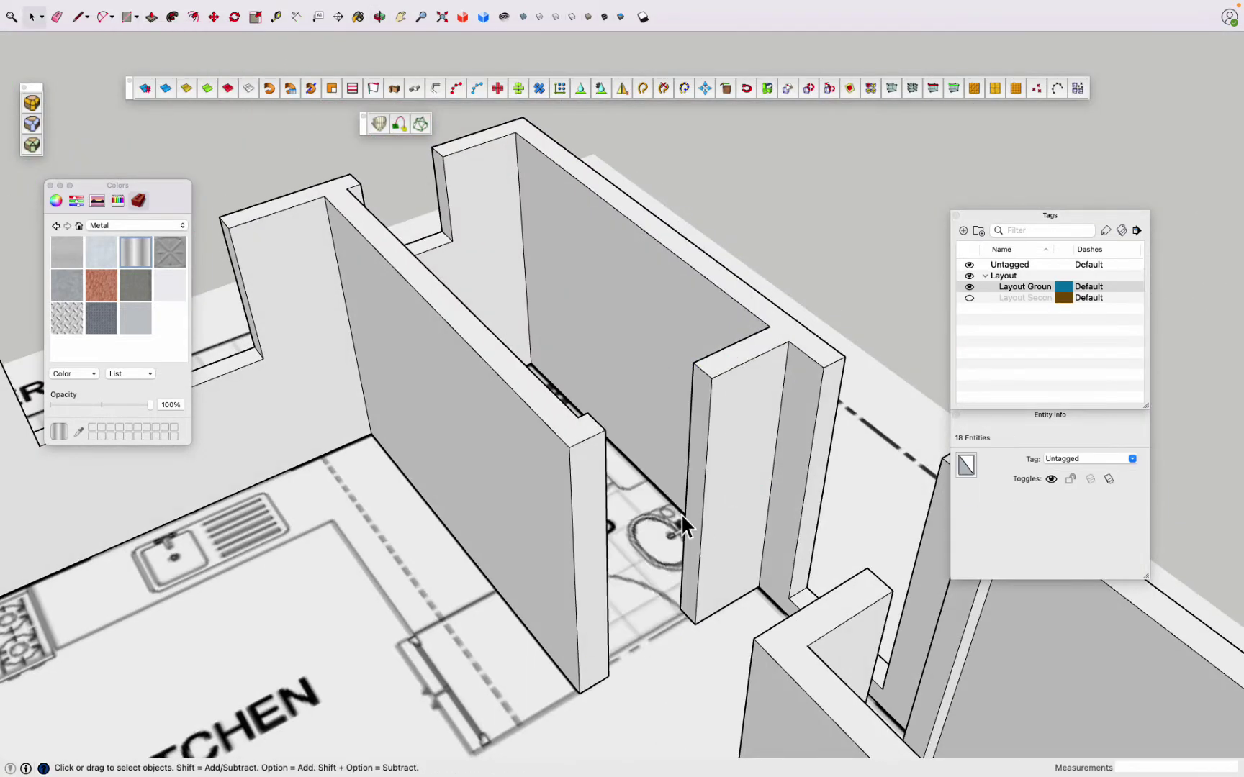
left_click(354, 7)
left_click(353, 113)
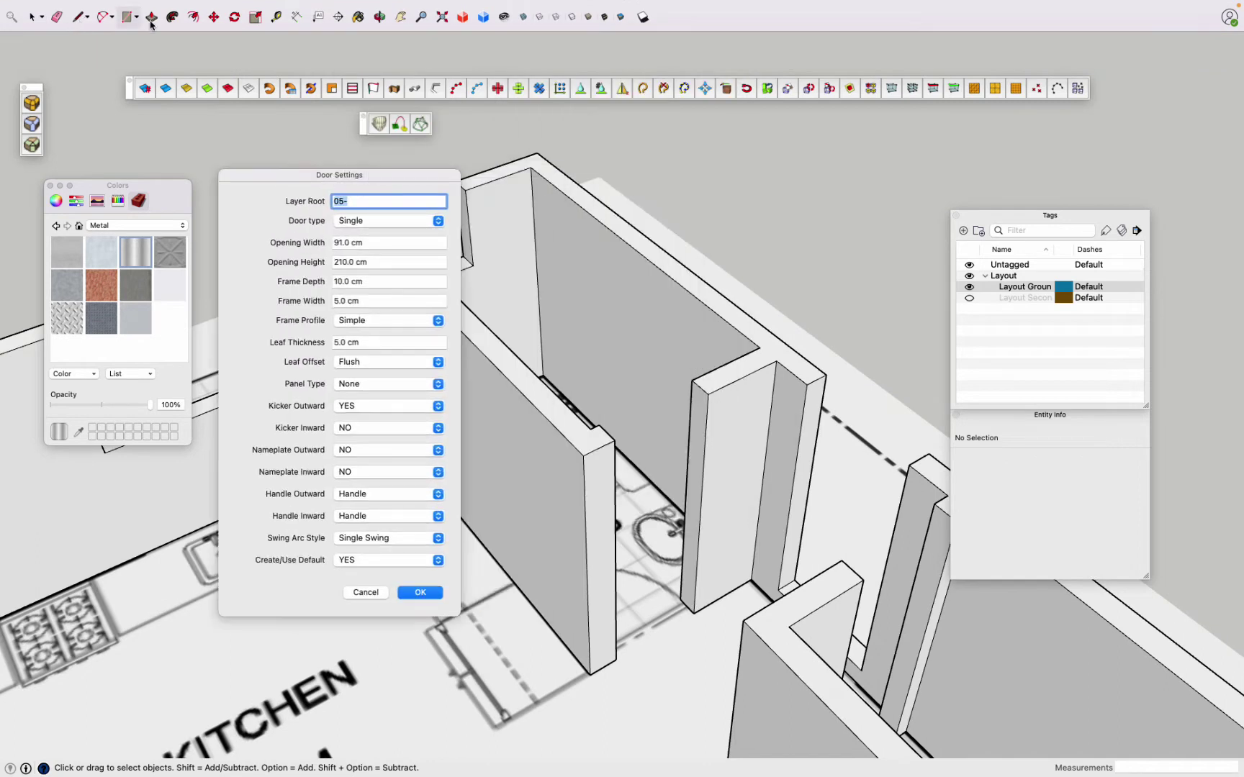
left_click(366, 592)
Step: Reopen the Door Maker settings and confirm them to create a door set
key("t")
scroll(602, 634, "up", 5)
key("space")
left_click(353, 7)
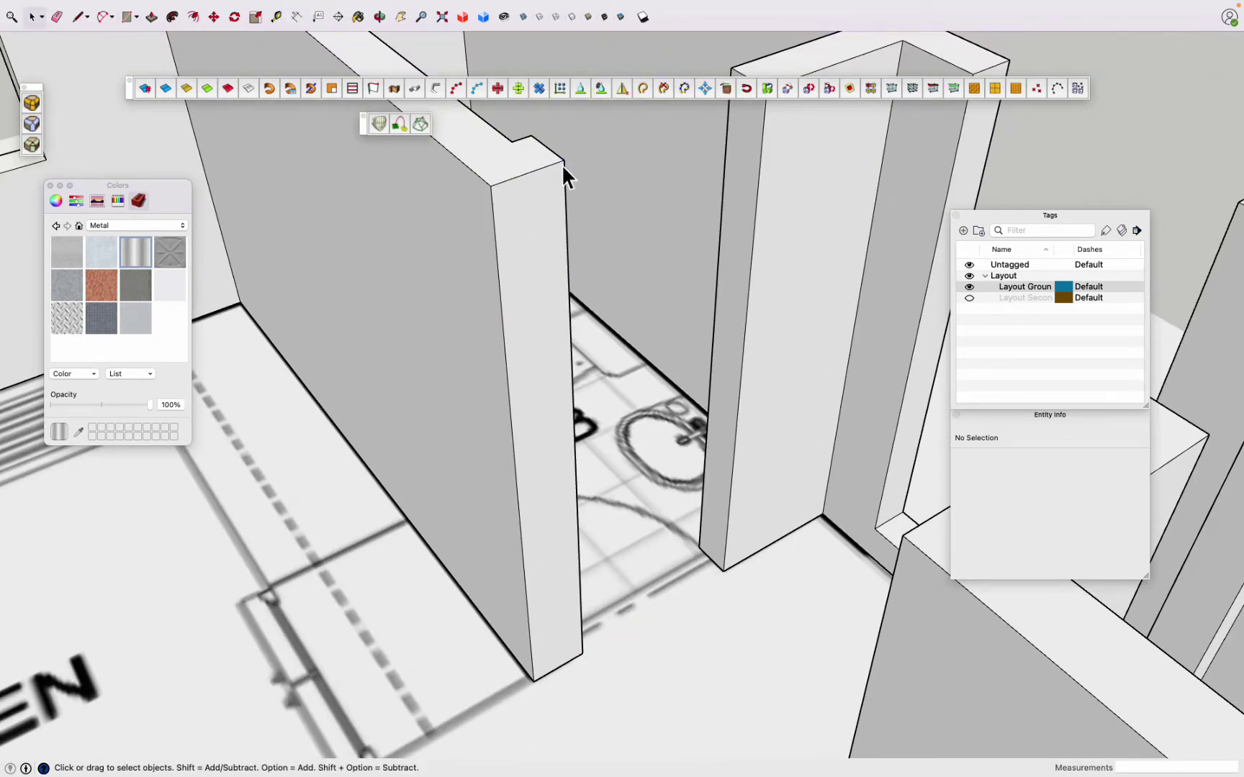
left_click(382, 111)
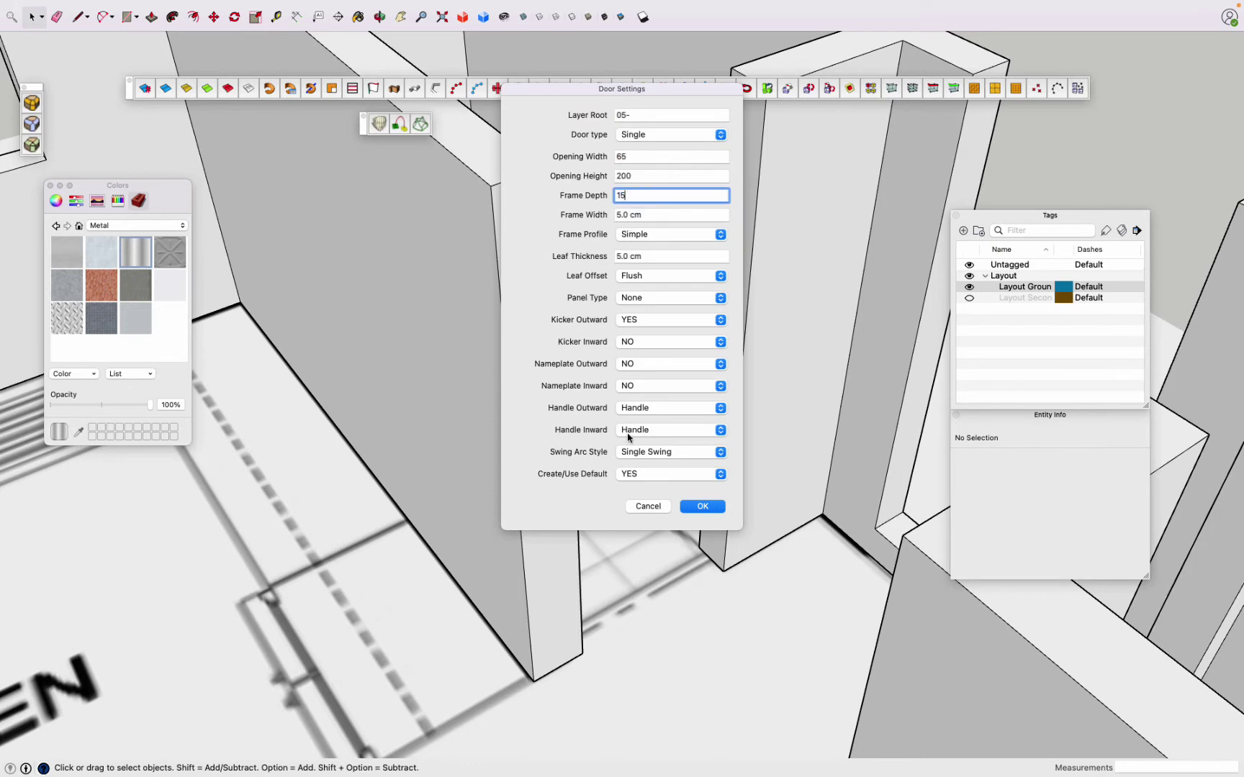
left_click(702, 506)
scroll(611, 629, "down", 3)
scroll(611, 628, "up", 5)
left_click(620, 625)
Step: Hide the unwanted door leaf tags, including 05-D-Leaf00 and 05-D-Leaf30
scroll(719, 504, "down", 5)
middle_click_drag(792, 432, 828, 360)
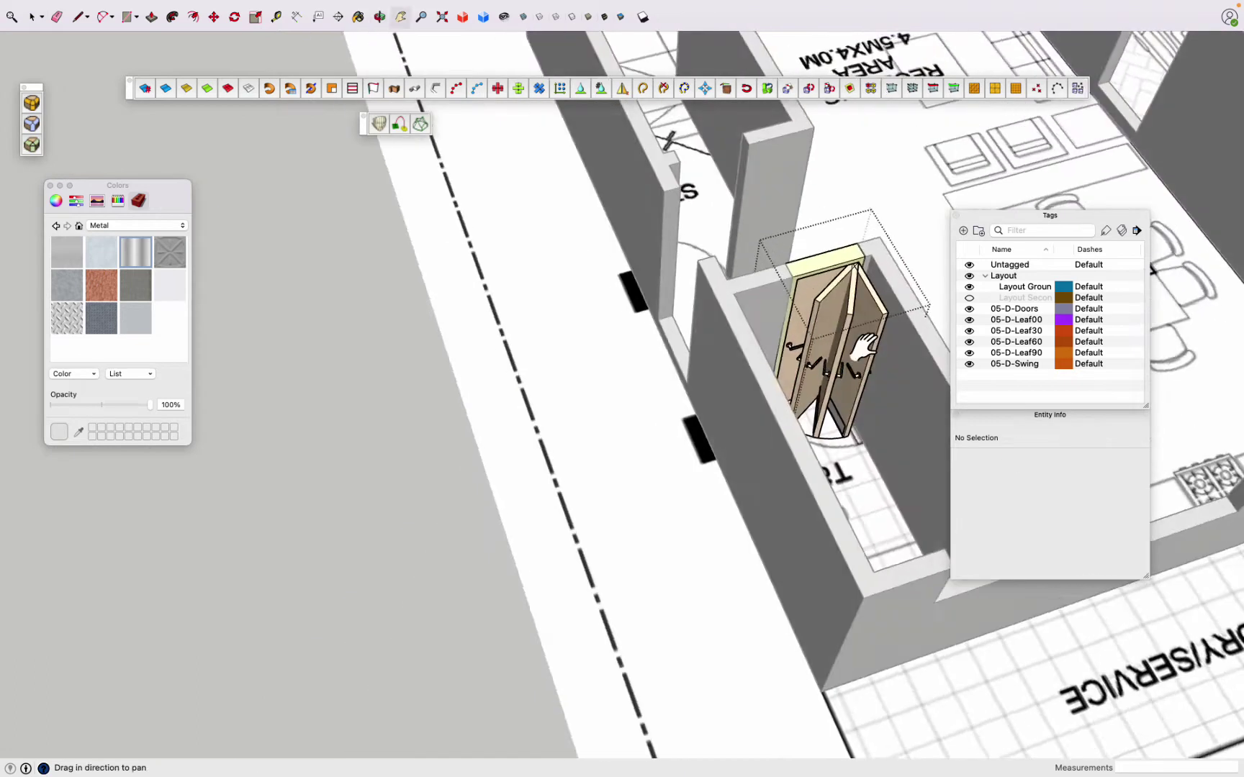
scroll(533, 417, "up", 5)
left_click(969, 309)
left_click(646, 281)
left_click(969, 320)
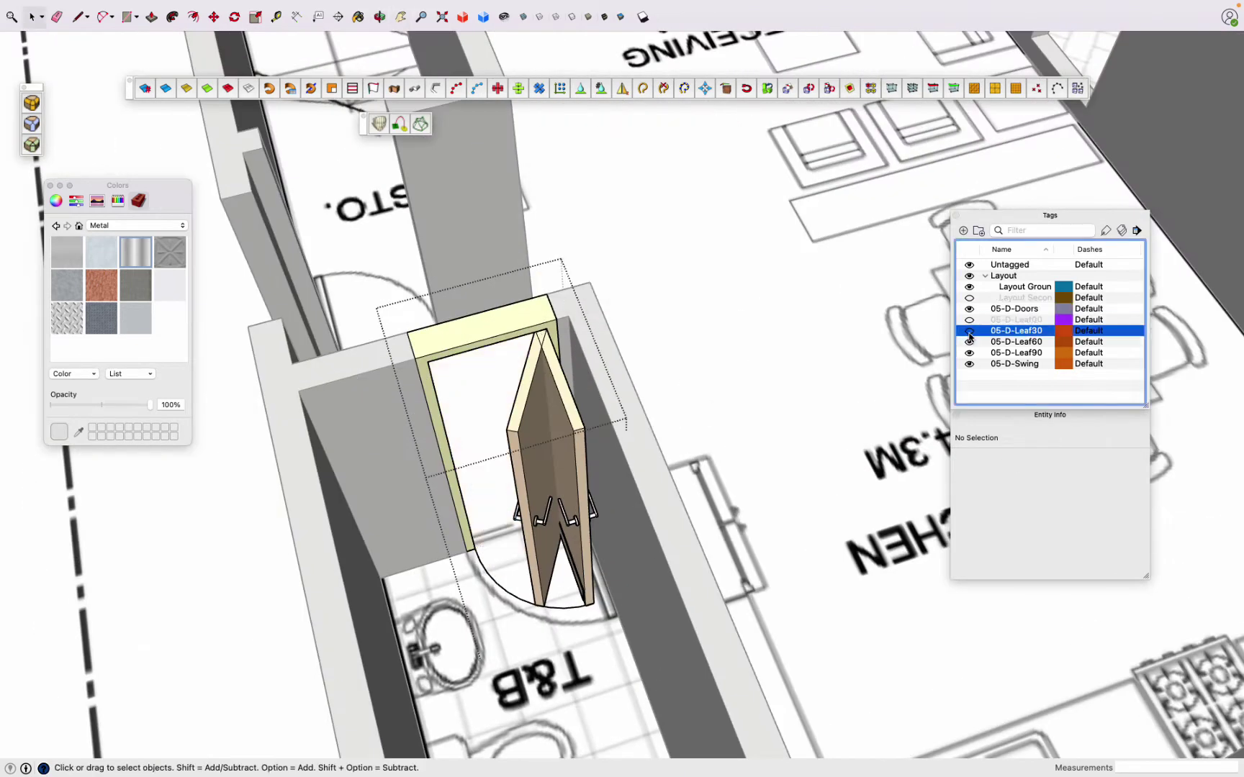
left_click(969, 353)
left_click(1035, 310, "shift")
Step: Create a tag folder named 'Door' and move the 05-D tags into it
left_click(978, 230)
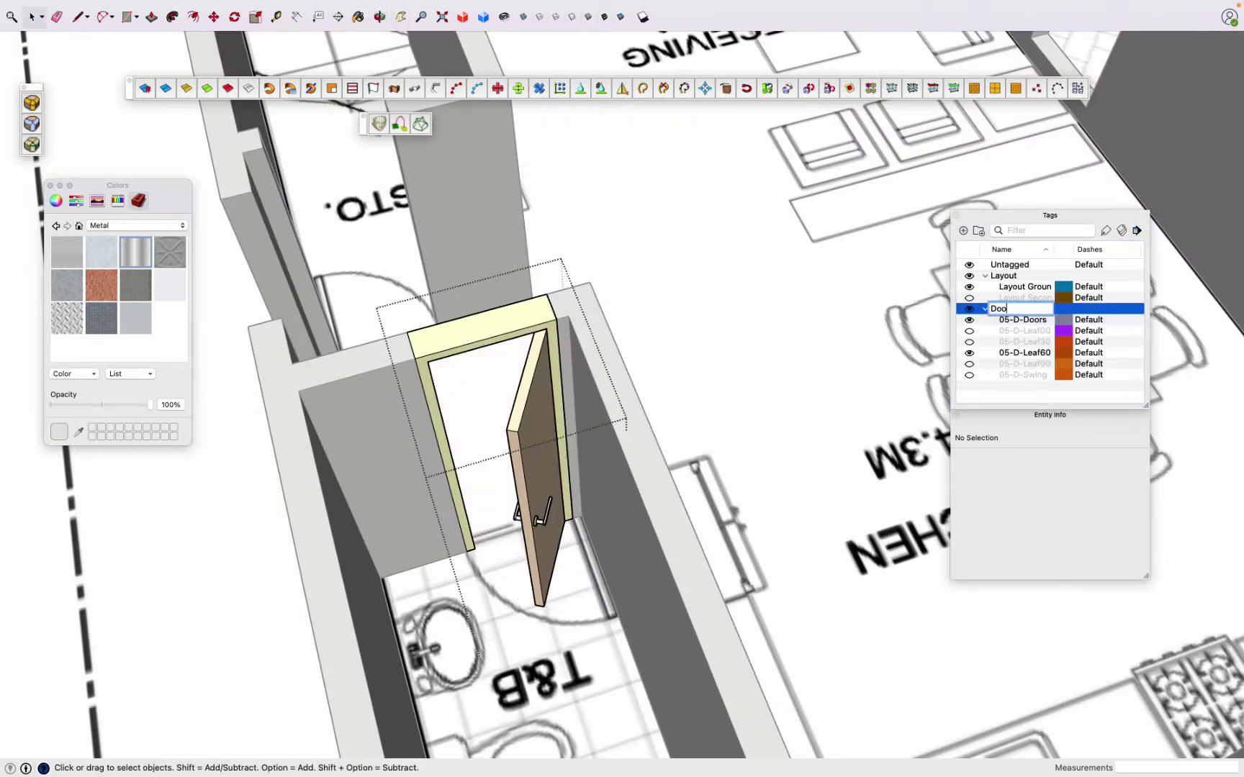
type("Door")
key("Return")
left_click(985, 275)
middle_click_drag(720, 288, 6, 245)
Step: Select the whole door set group
scroll(244, 703, "down", 5)
scroll(345, 504, "up", 5)
scroll(493, 229, "up", 4)
left_click(496, 241)
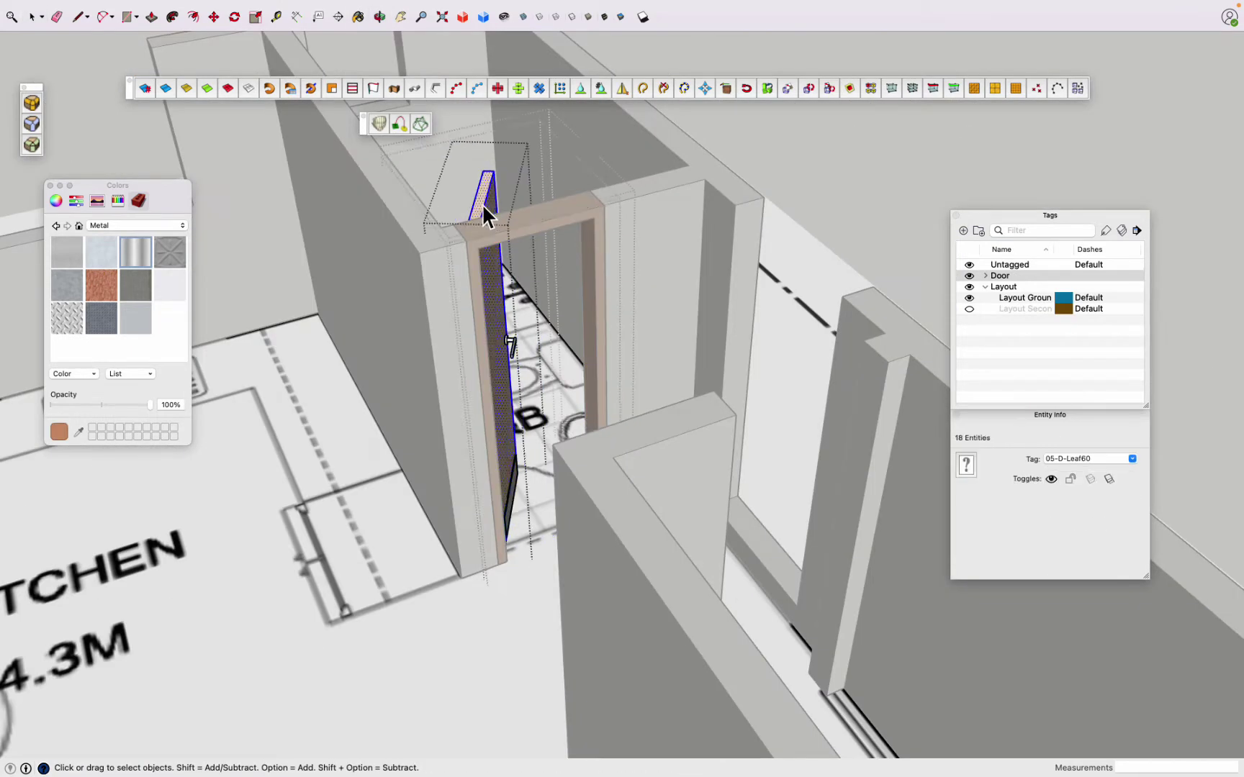
scroll(532, 501, "up", 4)
left_click(501, 502)
scroll(501, 502, "down", 10)
middle_click_drag(504, 432, 648, 323)
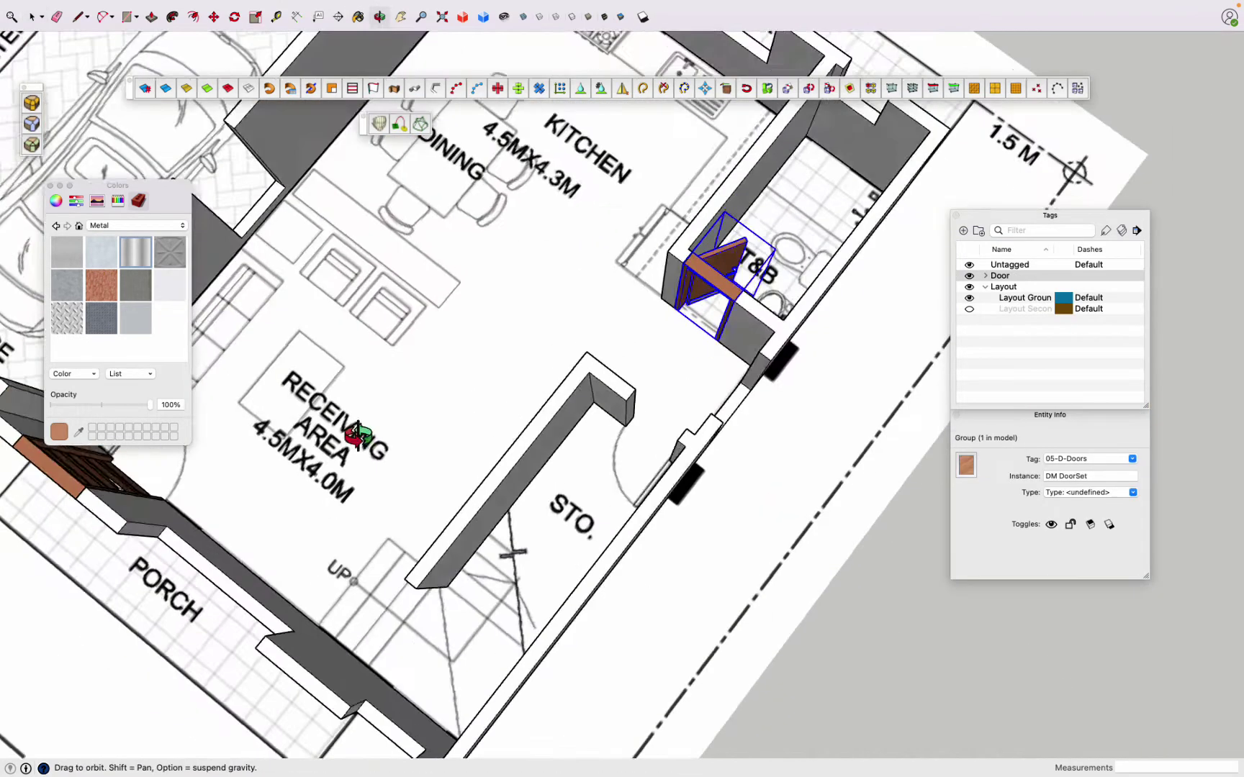
Step: Copy the door set to the second doorway
scroll(647, 324, "up", 10)
key("m")
left_click(695, 282)
key("alt")
scroll(577, 624, "down", 10)
scroll(494, 625, "up", 10)
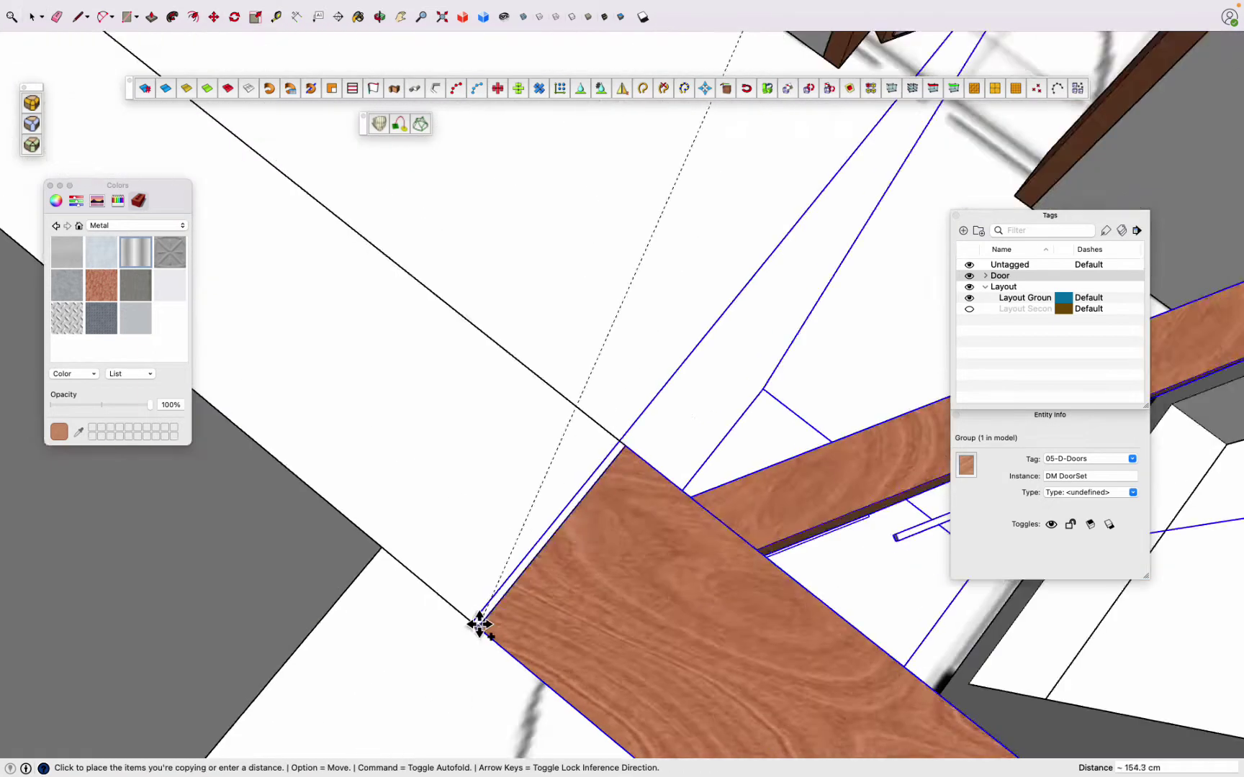
left_click(495, 625)
Step: Begin another copy of the door set, then cancel it
key("o")
scroll(792, 612, "up", 10)
key("space")
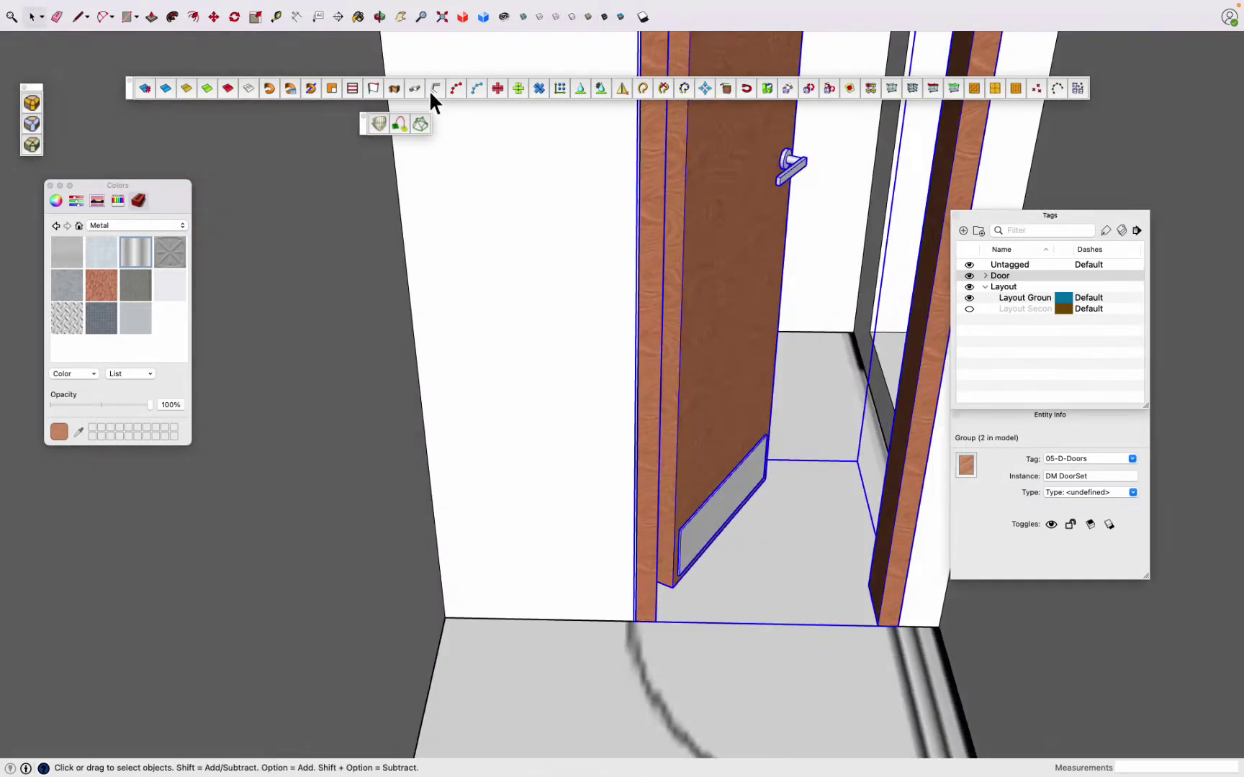
key("m")
key("alt")
scroll(730, 594, "down", 10)
key("space")
Step: Flip the copied door set with Scale so it swings the other way
key("s")
left_click(791, 504)
left_click(661, 547)
scroll(661, 547, "up", 5)
key("m")
scroll(660, 591, "down", 10)
Step: Select the wall group and measure the 80 cm width of the next doorway
middle_click_drag(292, 560, 610, 541)
scroll(583, 366, "up", 6)
scroll(602, 495, "up", 4)
key("space")
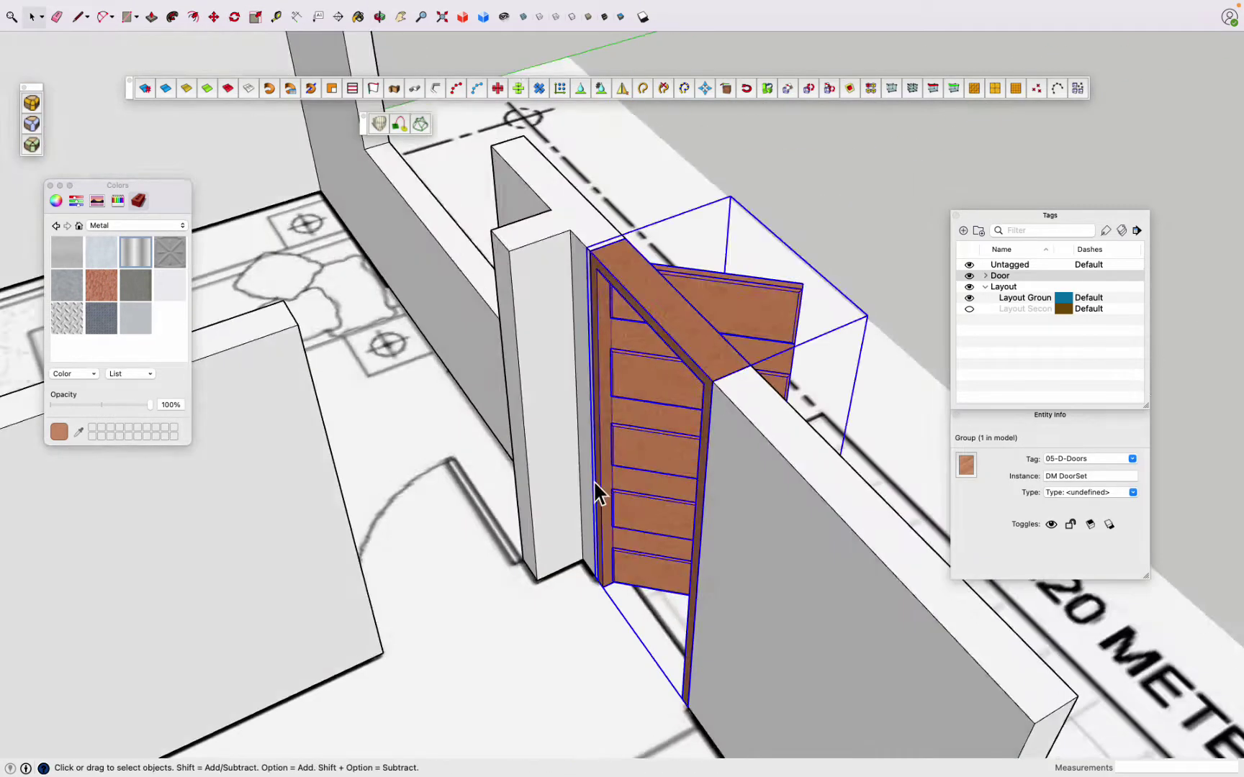
scroll(603, 494, "up", 3)
left_click(672, 599)
scroll(672, 600, "down", 5)
key("t")
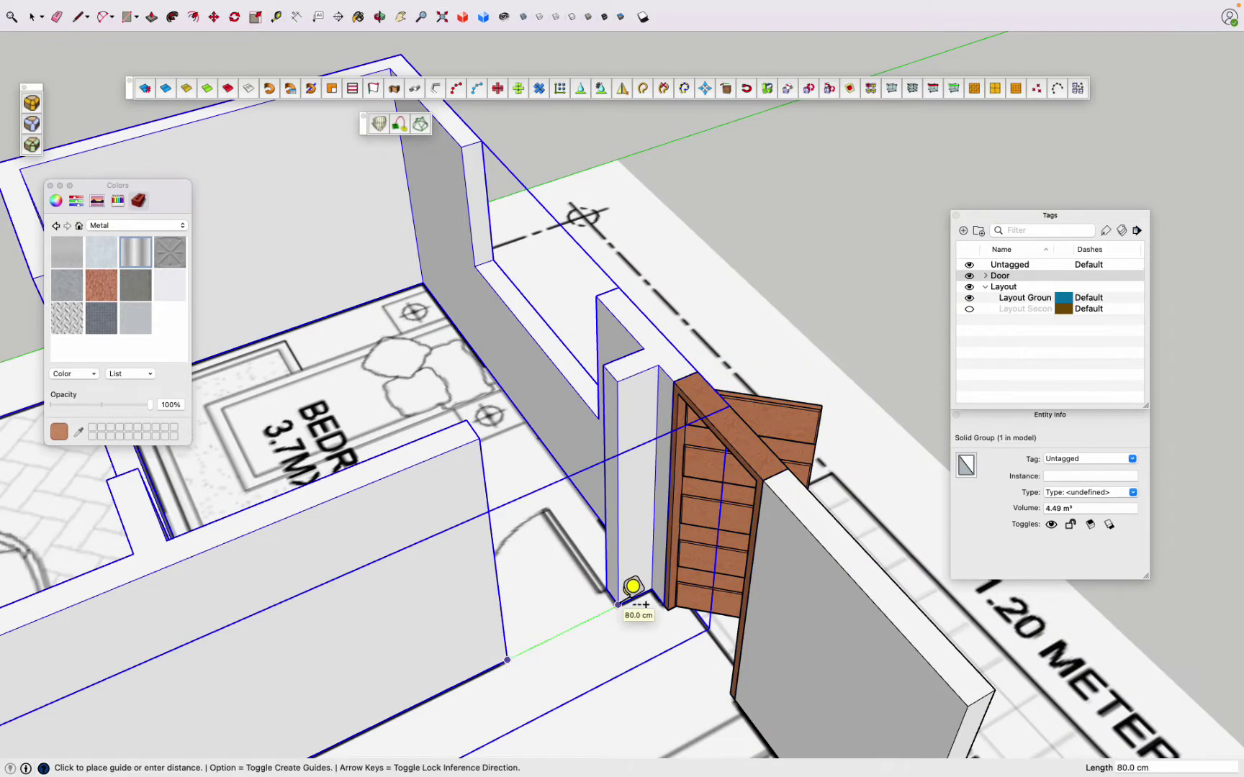
Step: Generate a new door and place it in the doorway opening
left_click(357, 7)
left_click(375, 126)
left_click(702, 506)
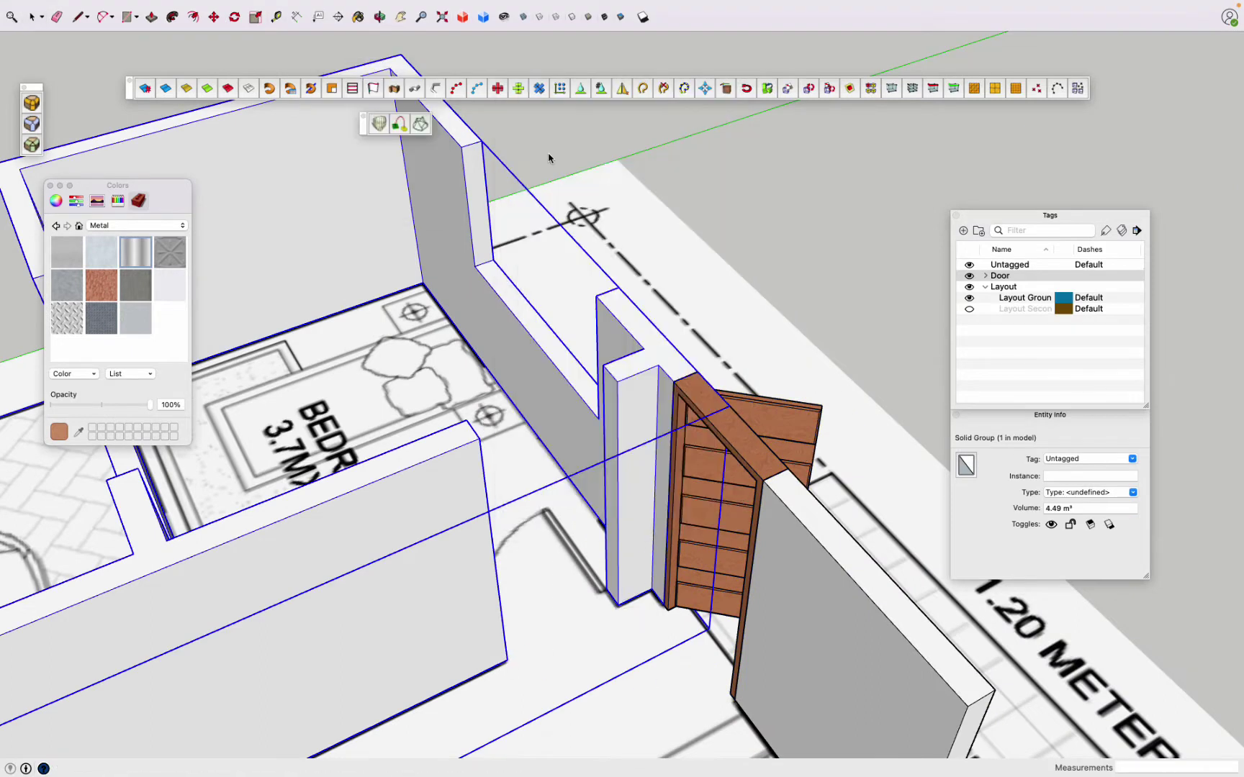
left_click(509, 666)
left_click(607, 287)
scroll(560, 584, "down", 8)
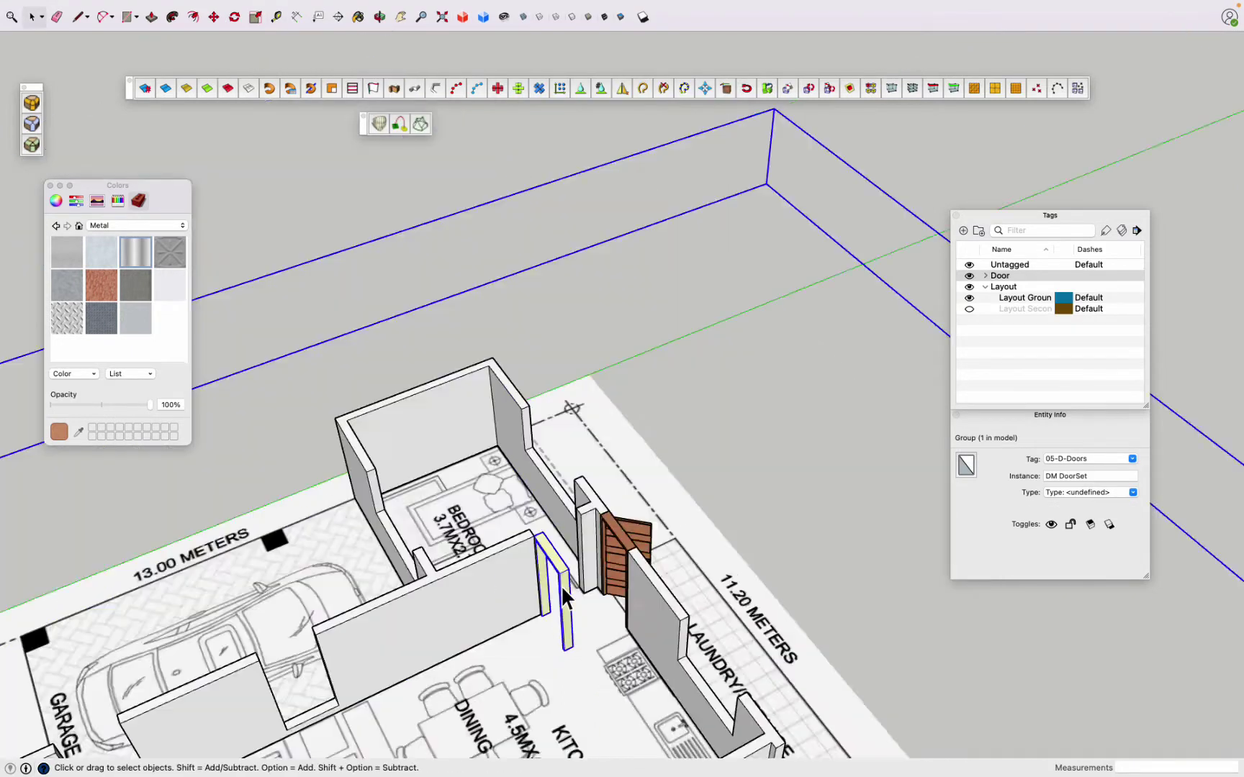
scroll(561, 583, "up", 4)
Step: Generate an 80.0 cm single door near the bedroom doorway
left_click(357, 7)
left_click(375, 125)
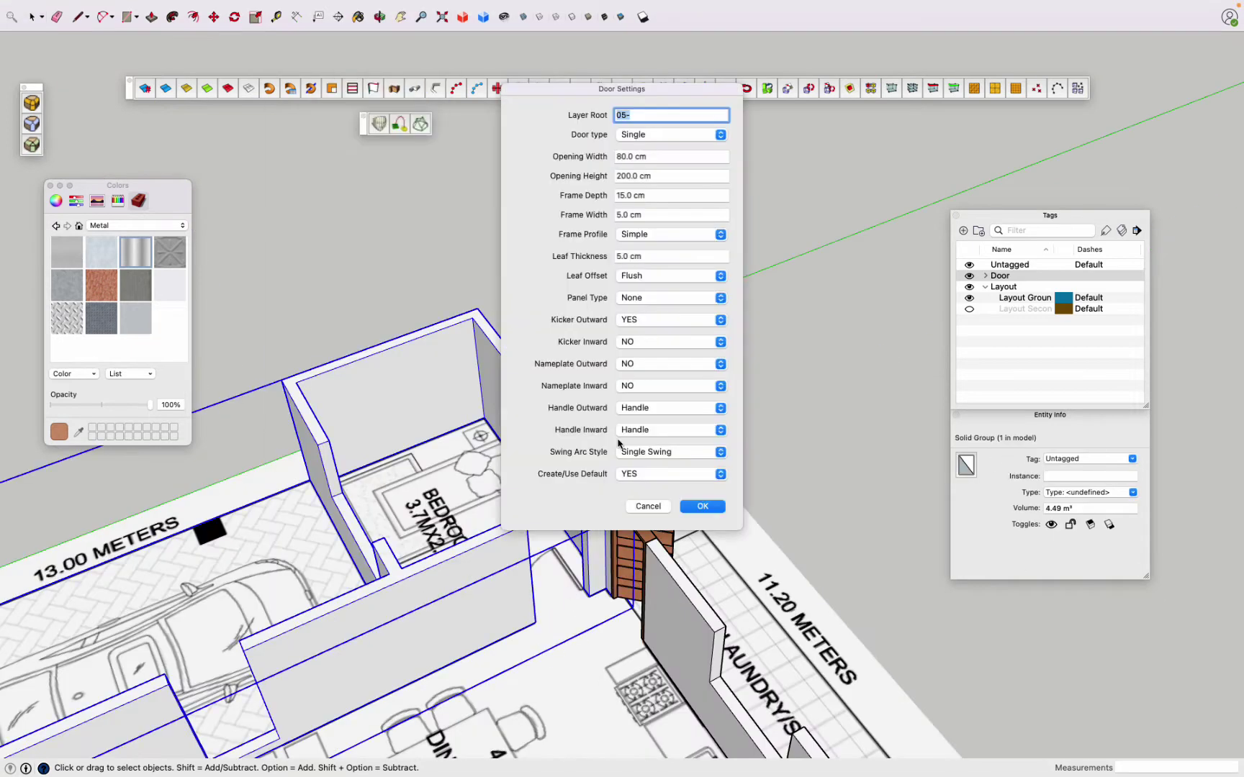
left_click(702, 505)
left_click(589, 597)
left_click(663, 292)
Step: Move the new door into the Bedroom 1 doorway and rotate it to align with the wall
left_click(625, 587)
key("m")
left_click(600, 655)
key("super+2")
left_click(722, 521)
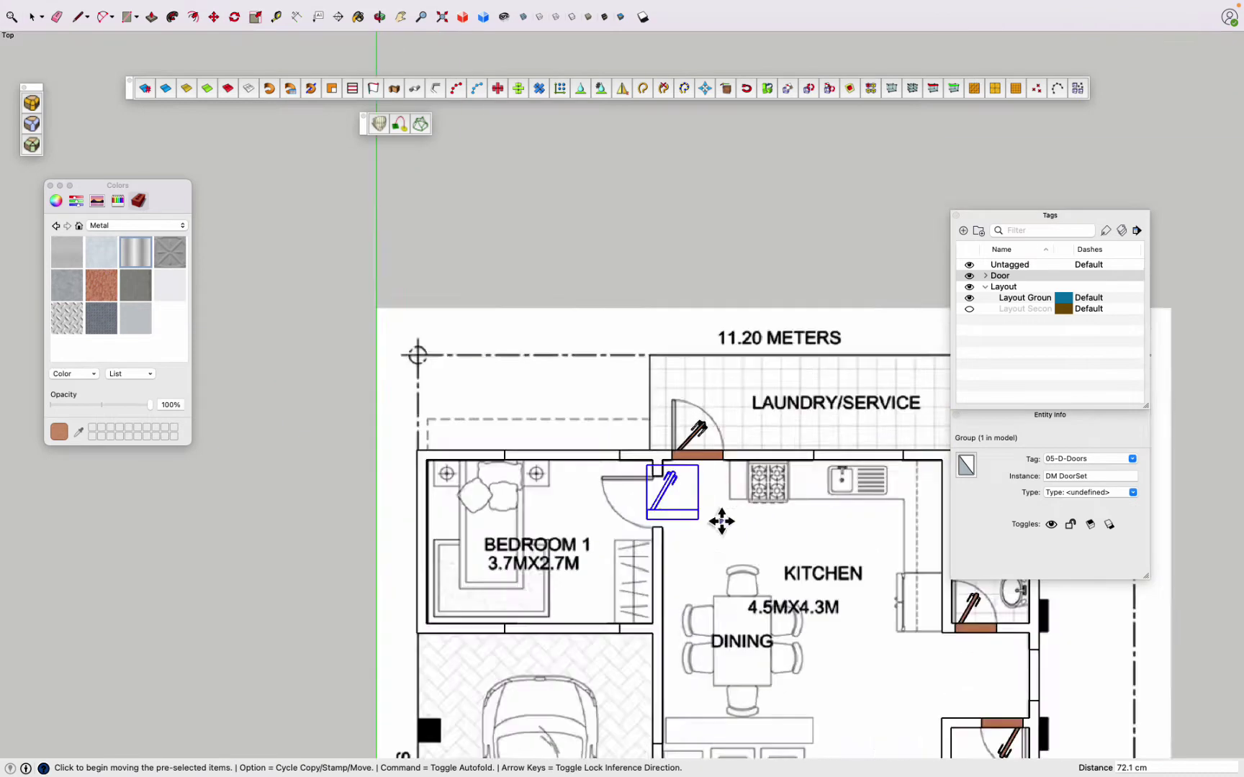
scroll(722, 521, "up", 5)
key("q")
key("Escape")
Step: Mirror the bedroom door across the wall and slide it into the doorway
middle_click_drag(569, 402, 480, 403)
key("s")
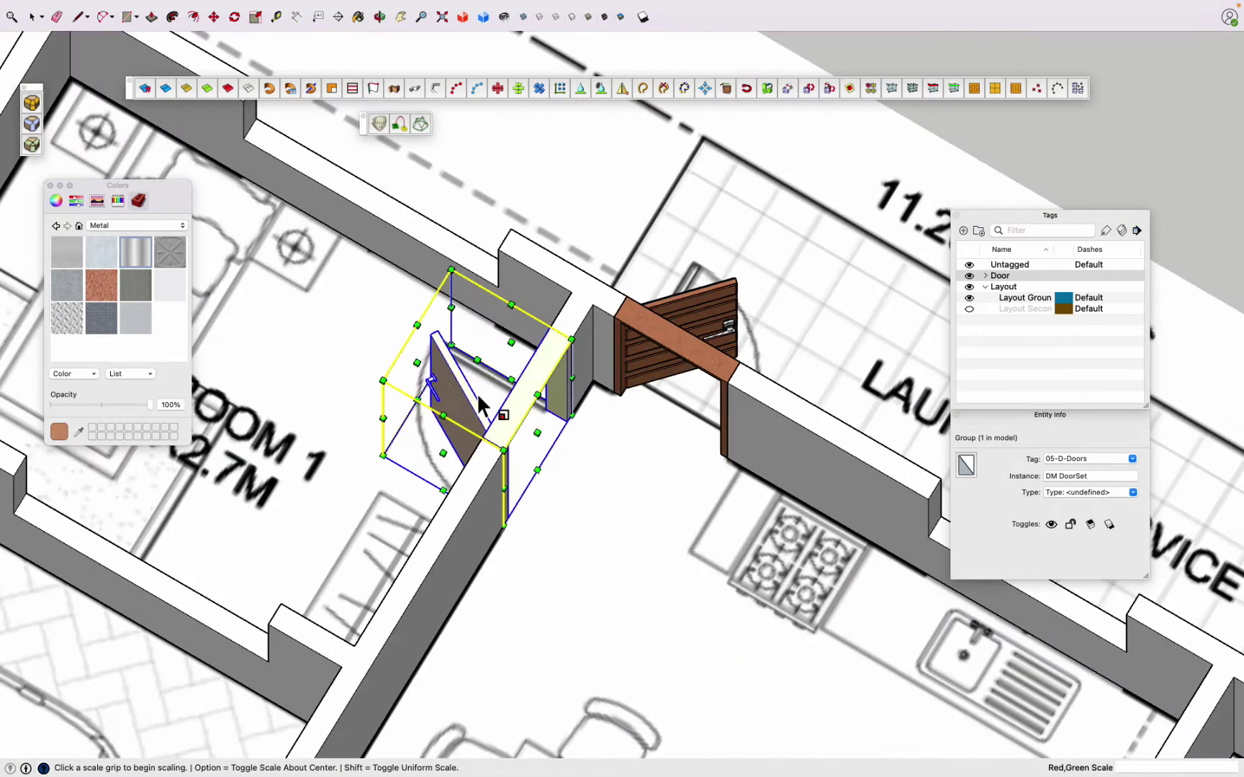
left_click(417, 362)
left_click(625, 386)
left_click(575, 472)
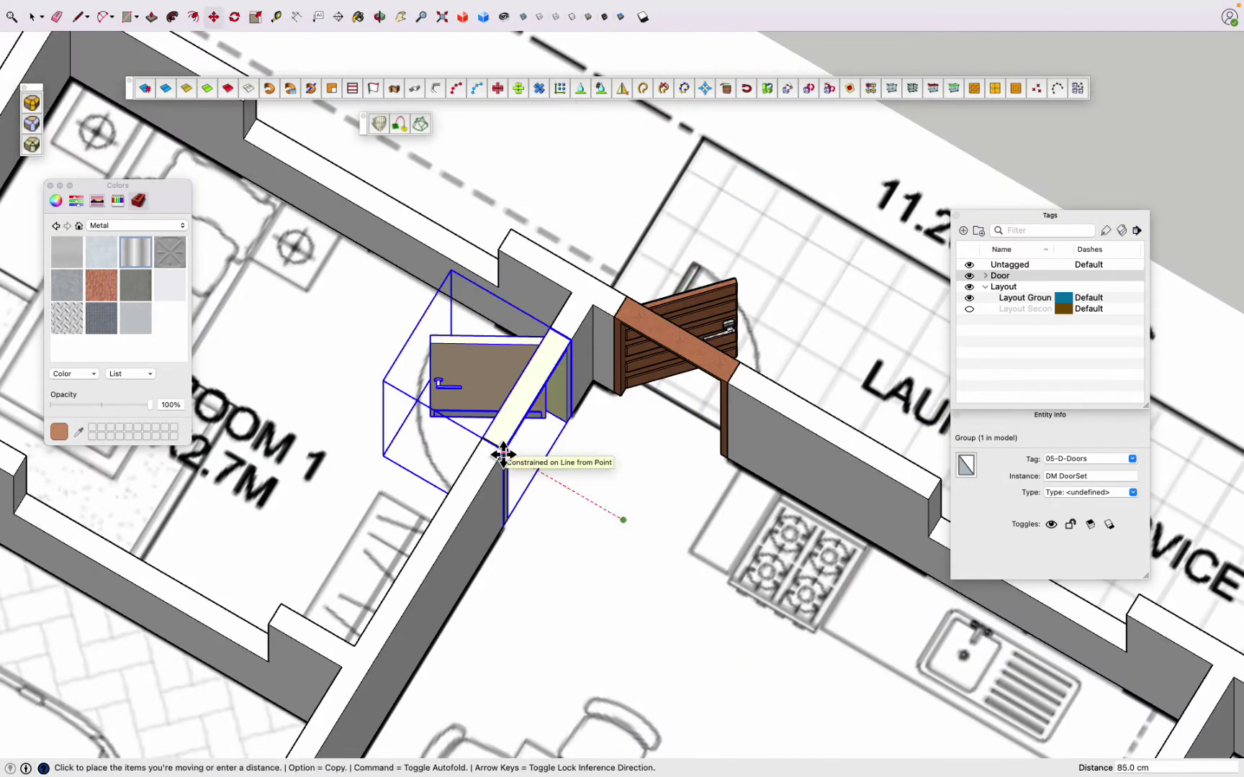
middle_click_drag(499, 450, 716, 402)
key("space")
Step: Paint the bedroom door leaf with a wood texture
middle_click_drag(666, 454, 647, 398)
double_click(647, 397)
key("b")
key("space")
left_click(500, 436)
key("b")
scroll(500, 435, "down", 5)
Step: Draw a rectangle on the kitchen wall for the new opening
mouse_move(431, 258)
middle_mouse_down()
mouse_move(655, 489)
mouse_move(189, 544)
mouse_move(879, 564)
middle_mouse_up()
scroll(188, 544, "up", 3)
scroll(546, 528, "up", 5)
middle_click_drag(546, 527, 395, 597, "shift")
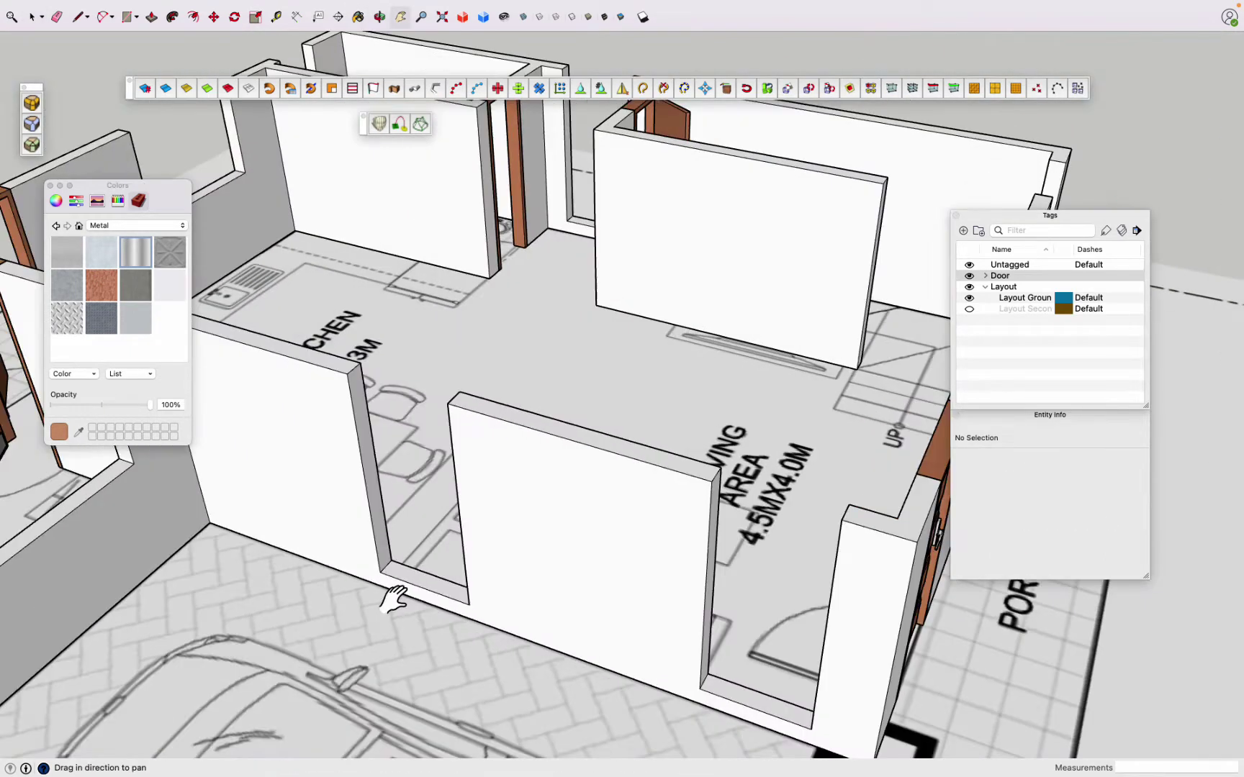
left_click(450, 395)
scroll(357, 381, "up", 2)
left_click(360, 392)
Step: Offset the rectangle inward to form the opening's frame
key("p")
key("space")
key("f")
left_click(367, 388)
key("space")
Step: Push the inner frame face through the wall and group the frame geometry
key("p")
left_click_drag(458, 398, 429, 634)
key("space")
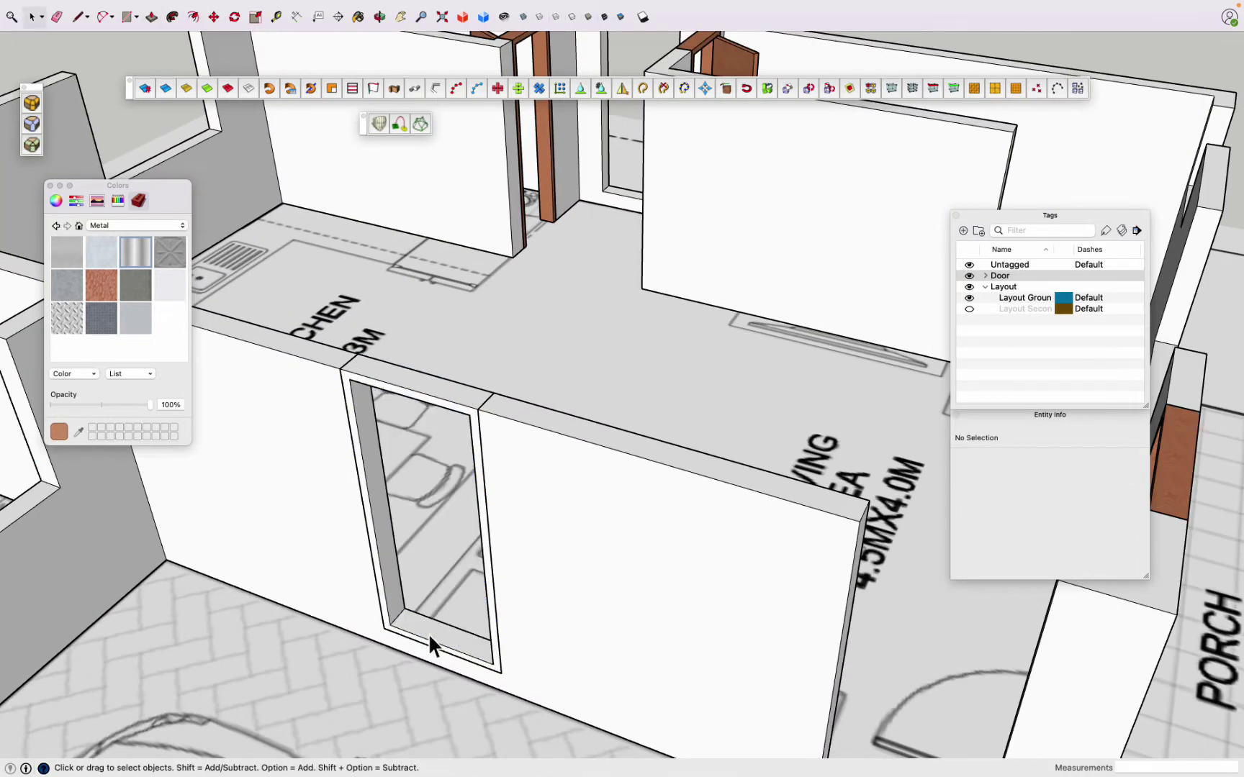
triple_click(473, 395)
key("g")
Step: Draw a panel over the opening and recess it 7.5 cm into the wall
left_click(130, 16)
left_click(483, 411)
left_click(460, 653)
key("space")
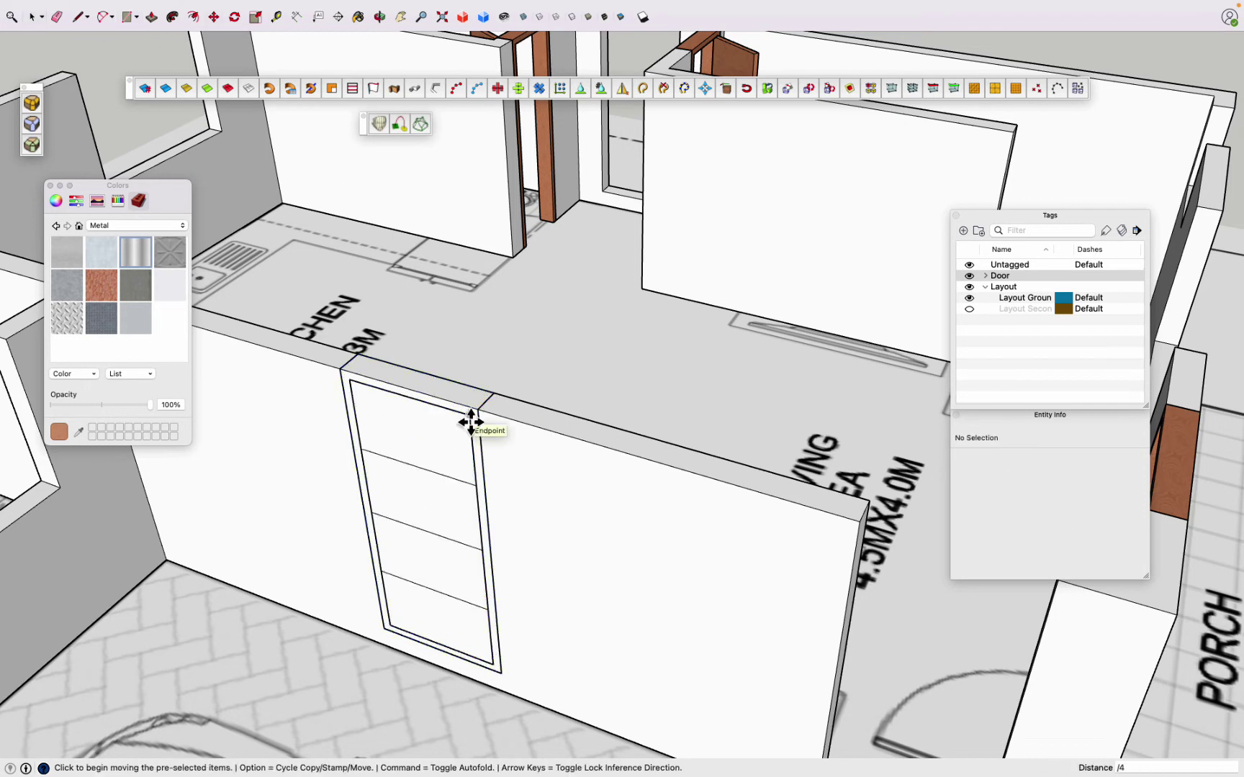
key("space")
middle_click_drag(471, 423, 357, 435)
left_click(358, 435)
key("m")
scroll(360, 569, "up", 5)
left_click(320, 569)
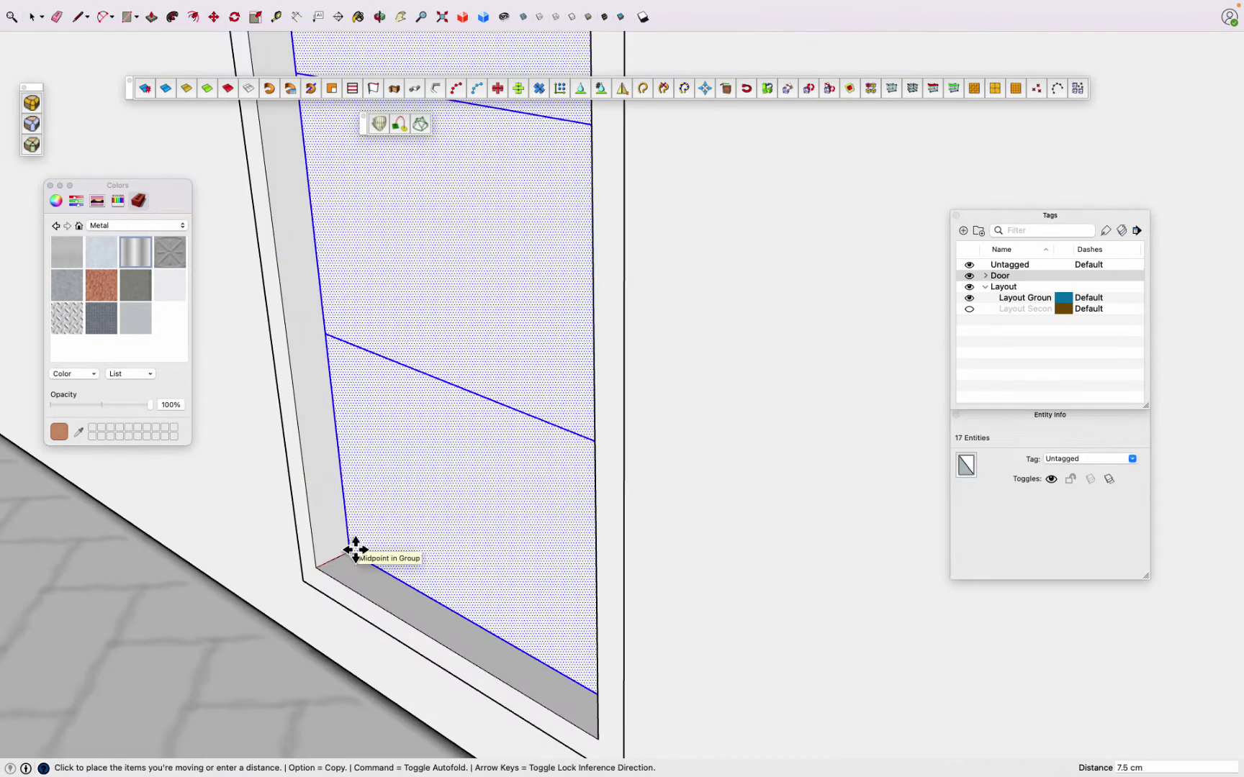
left_click(353, 547)
scroll(535, 678, "down", 5)
Step: Build a lattice window with Glass panes via Lattice Maker and paint its frame gray
left_click(353, 7)
left_click(351, 205)
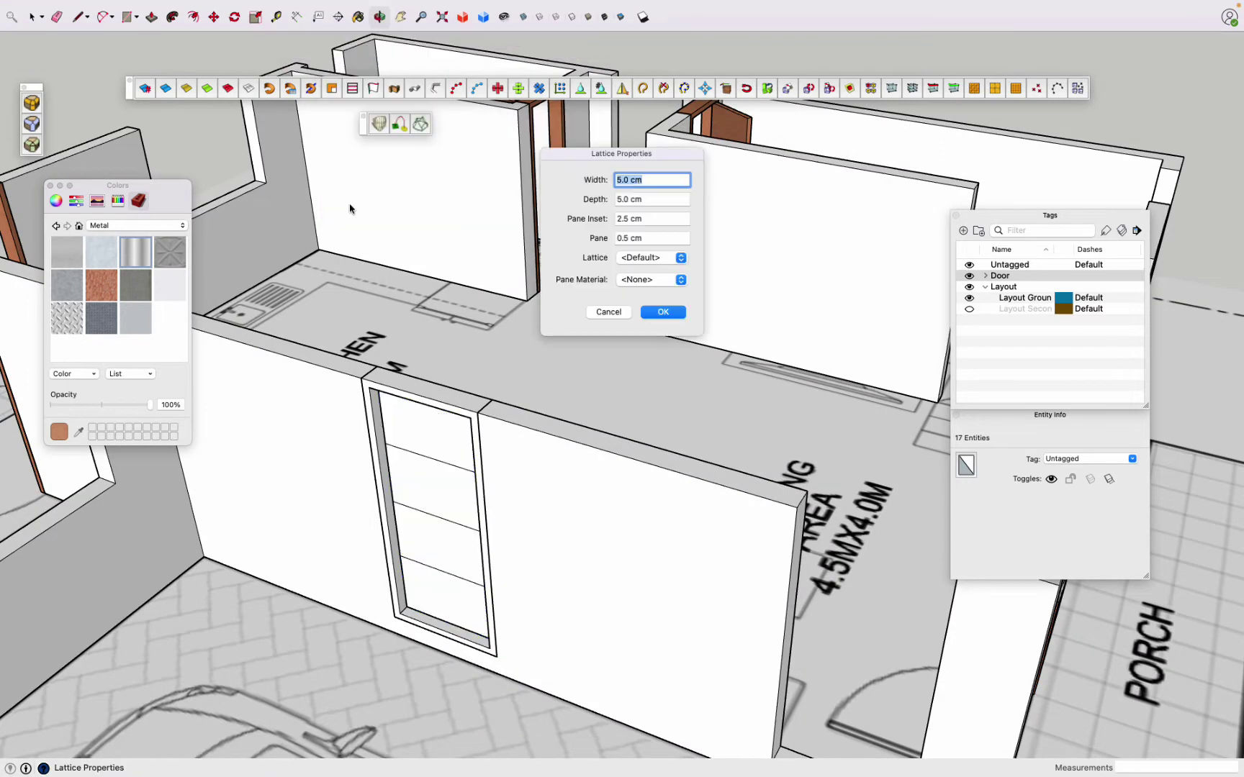
left_click(635, 258)
left_click(651, 280)
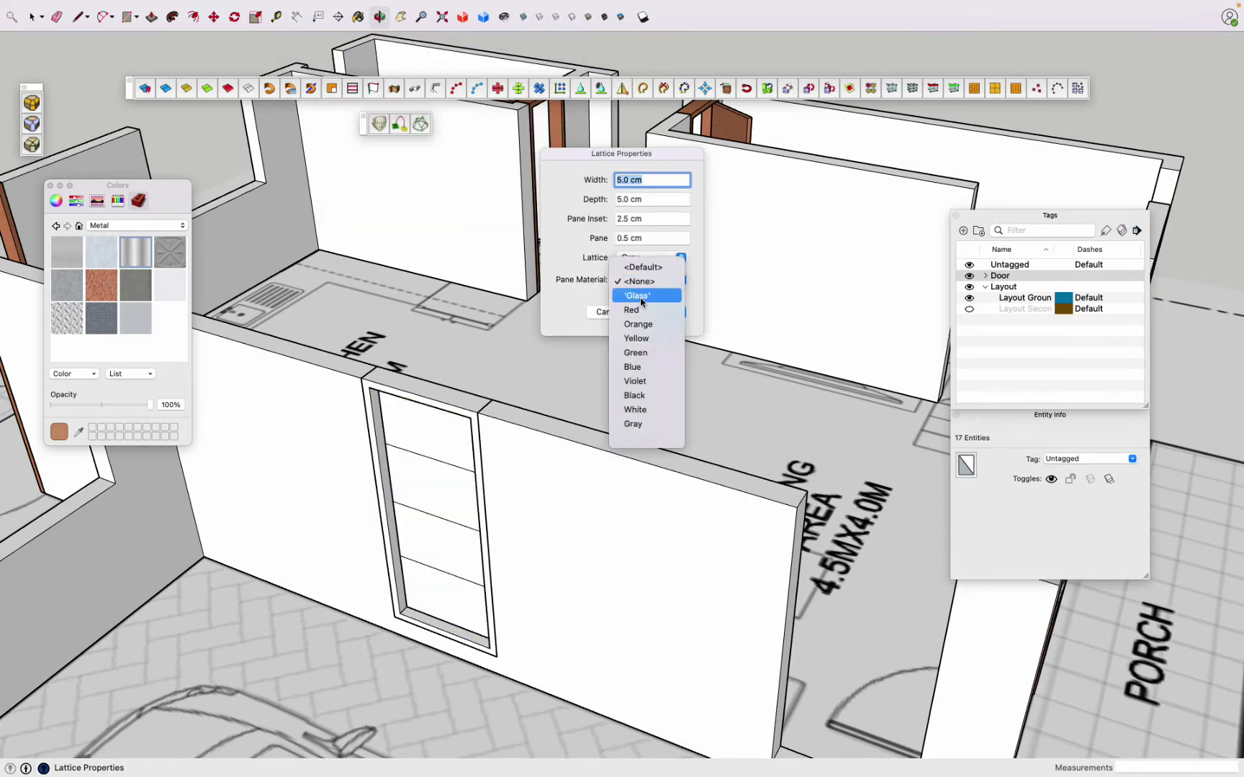
left_click(637, 252)
left_click(663, 311)
Step: Make the window a component named Window1
key("b")
scroll(416, 576, "up", 3)
key("space")
scroll(360, 497, "down", 3)
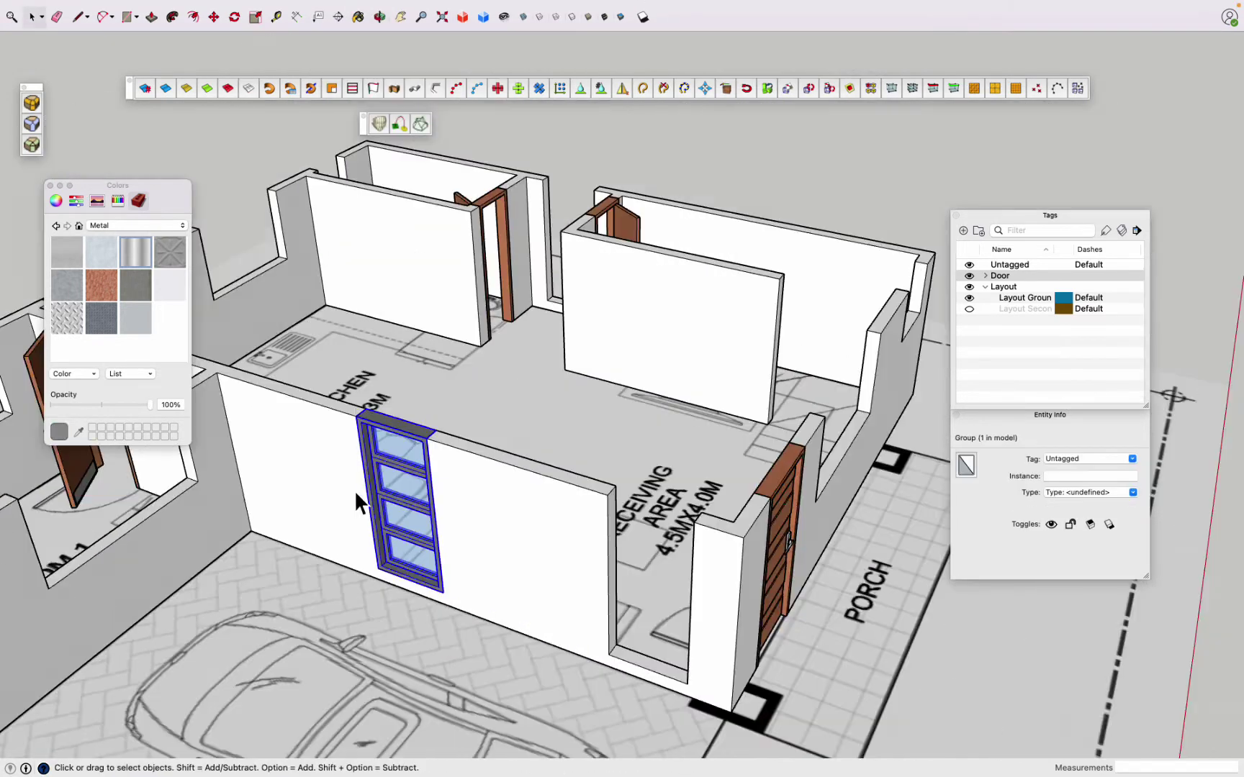
key("g")
key("Return")
Step: Copy the Window1 component into another wall
key("m")
mouse_move(411, 389)
left_mouse_down("alt")
mouse_move(597, 495)
mouse_move(472, 166)
left_mouse_up("alt")
scroll(645, 390, "down", 5)
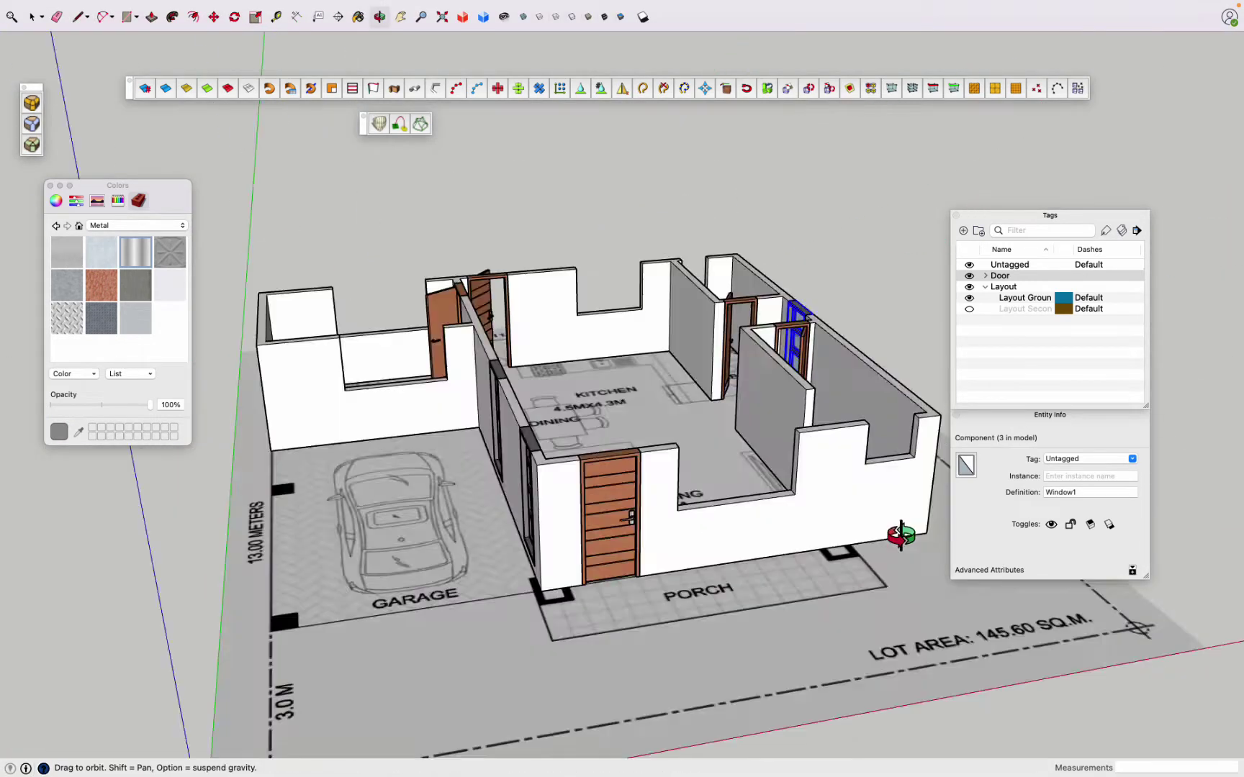
mouse_move(645, 389)
middle_mouse_down()
mouse_move(516, 501)
mouse_move(382, 443)
middle_mouse_up()
Step: Draw a 1.8 m² wall rectangle, offset a frame inside, and push the inner face through
scroll(517, 502, "up", 5)
key("r")
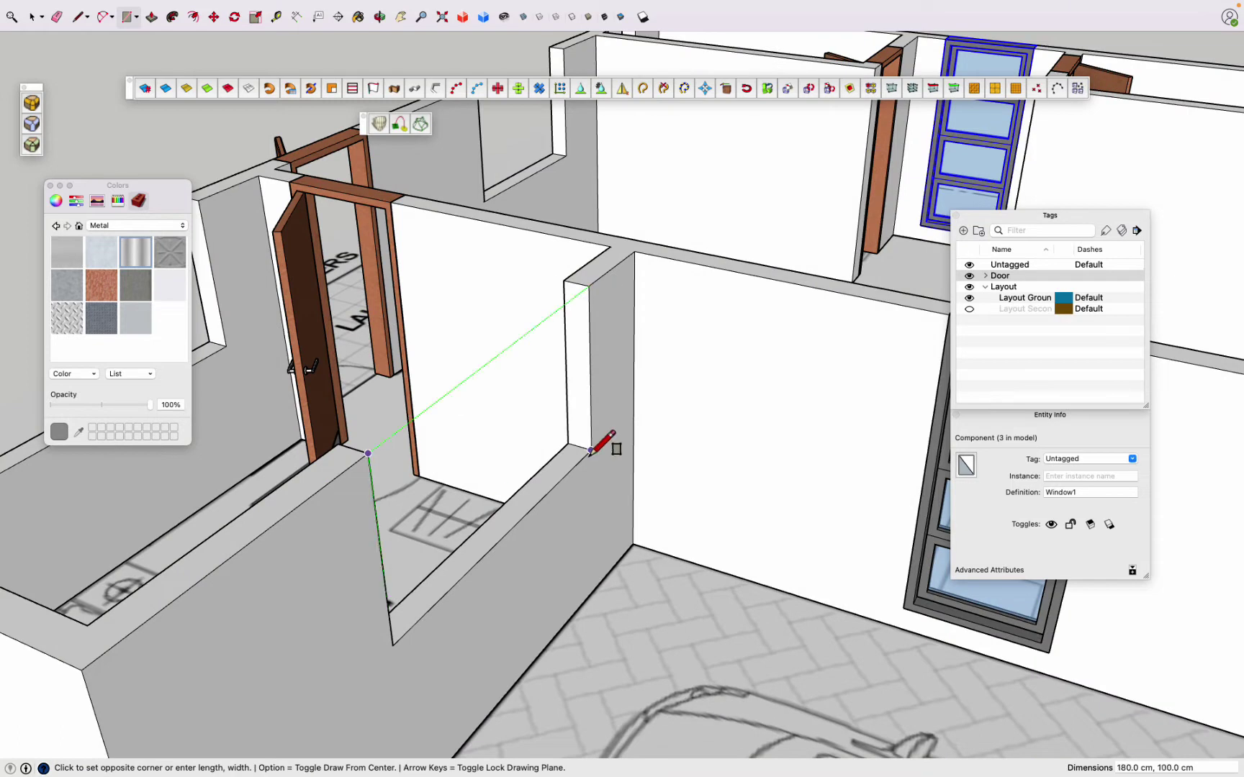
left_click(590, 450)
key("p")
left_click(580, 299)
left_click(455, 422)
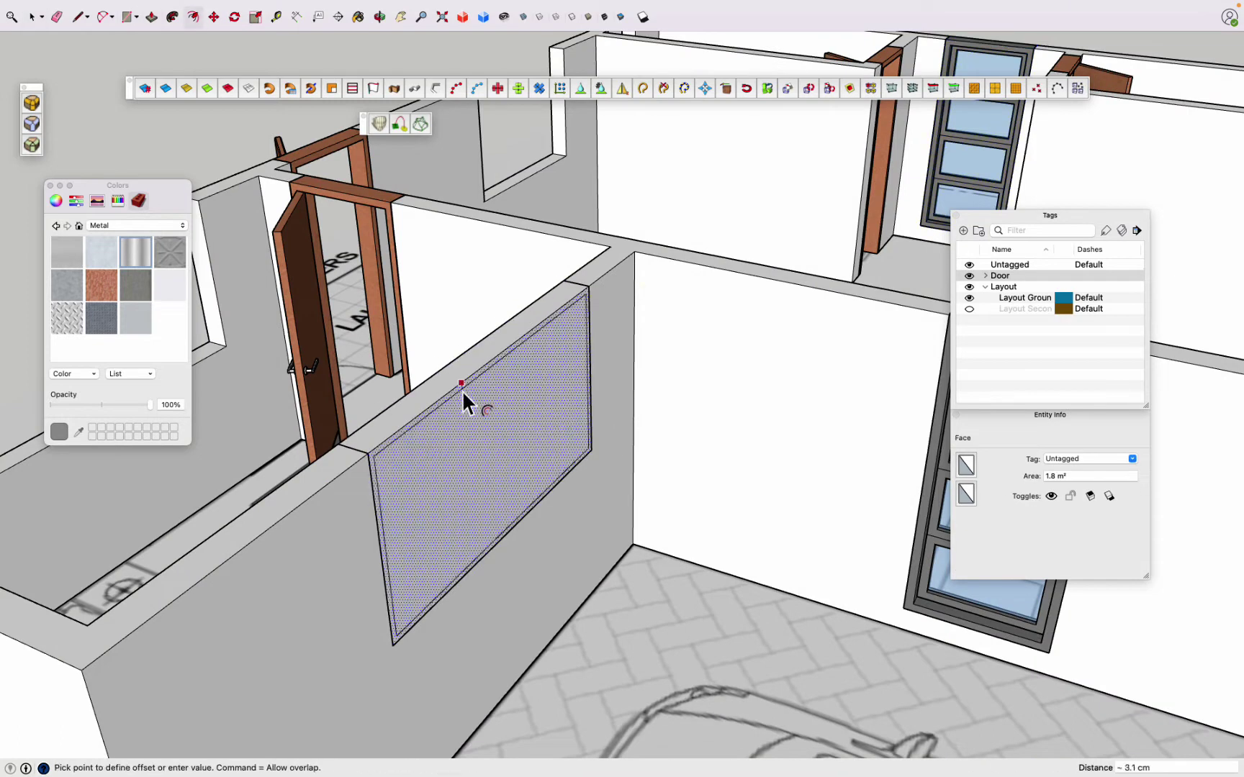
left_click(461, 395)
key("p")
left_click(502, 340)
key("space")
Step: Clean up the new opening by erasing a stray edge in its corner
left_click(607, 589)
middle_click_drag(607, 590, 639, 422)
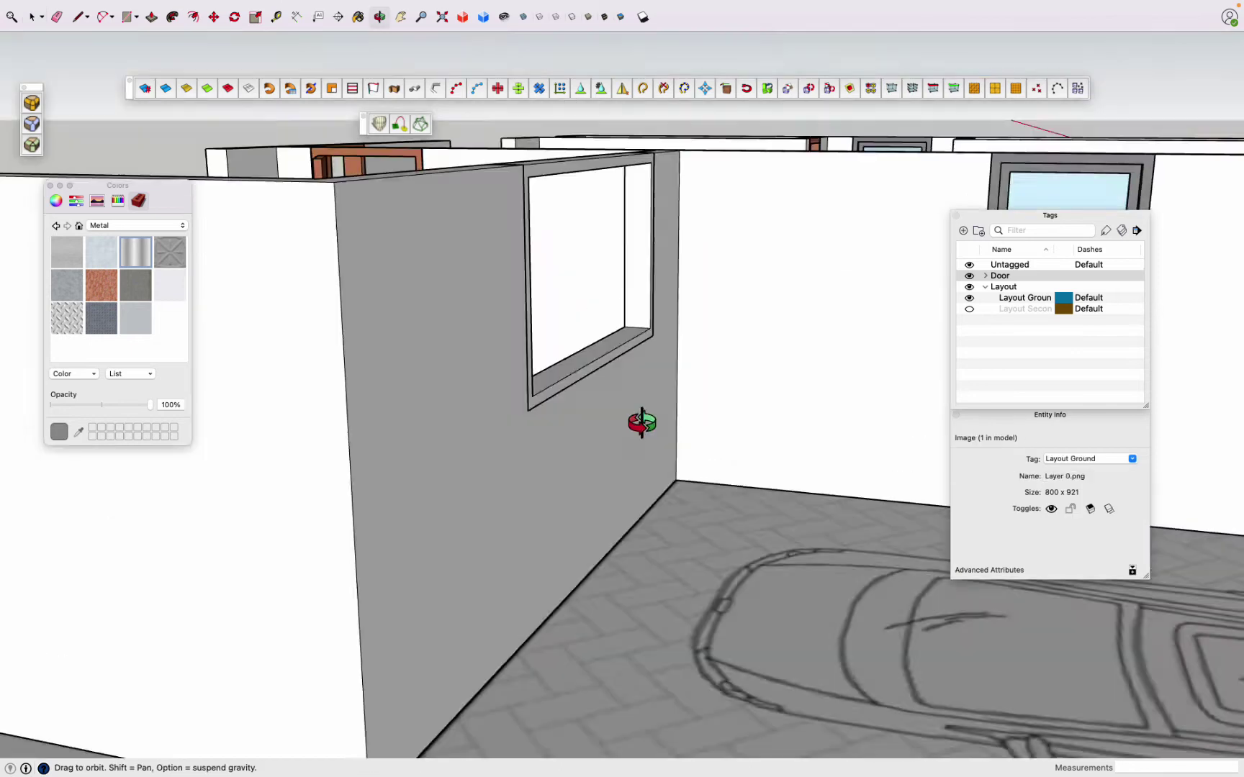
scroll(638, 422, "up", 3)
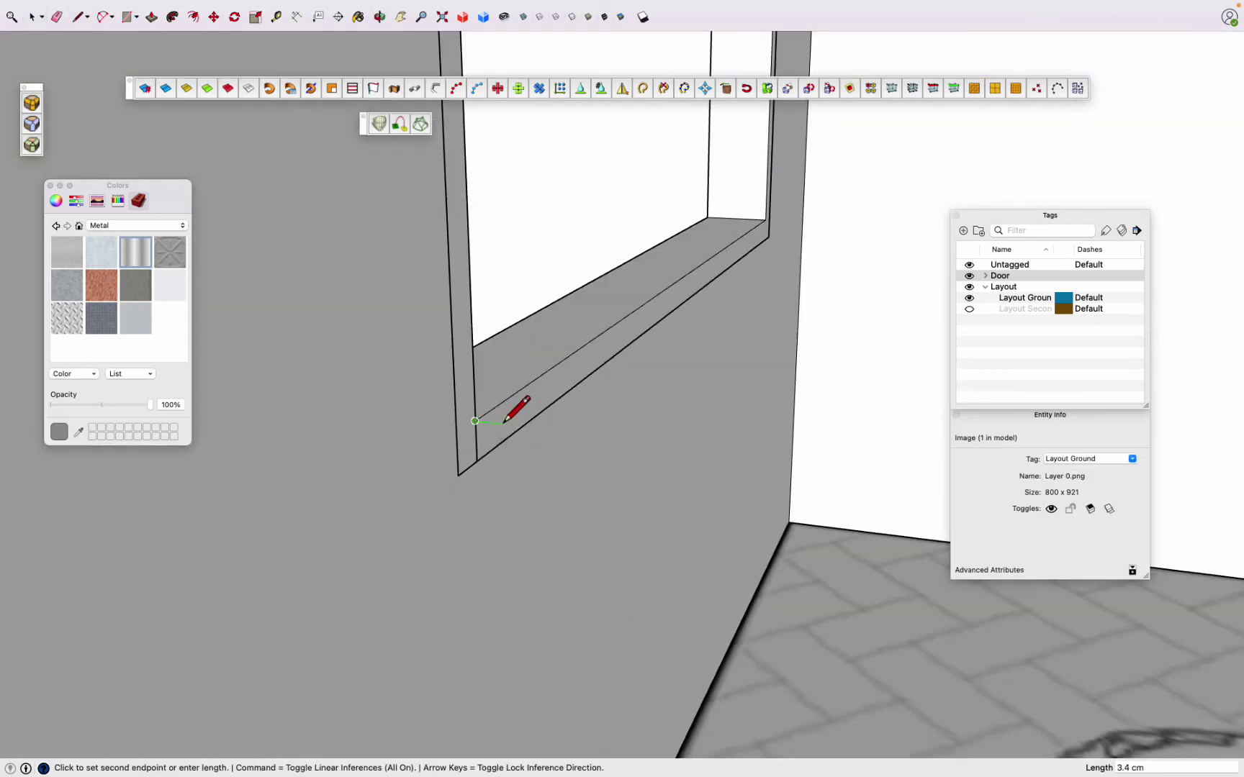
scroll(480, 457, "up", 5)
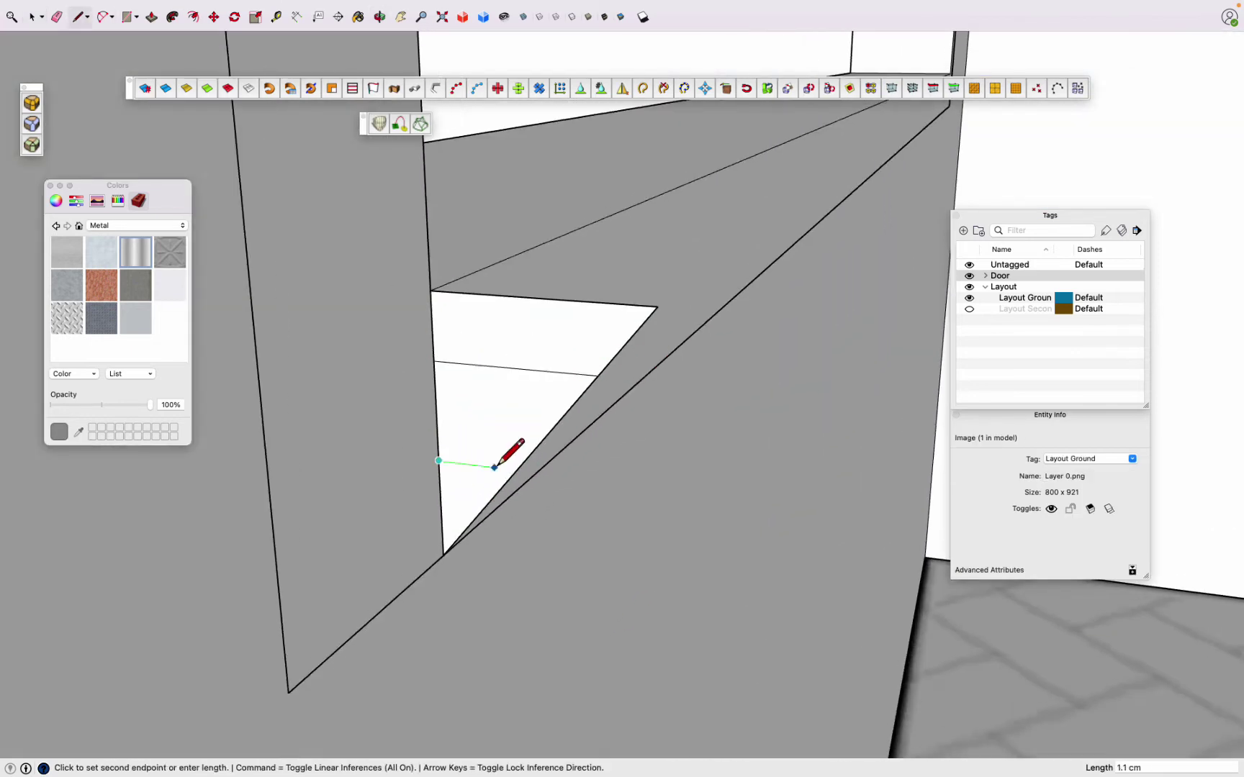
key("a")
key("Escape")
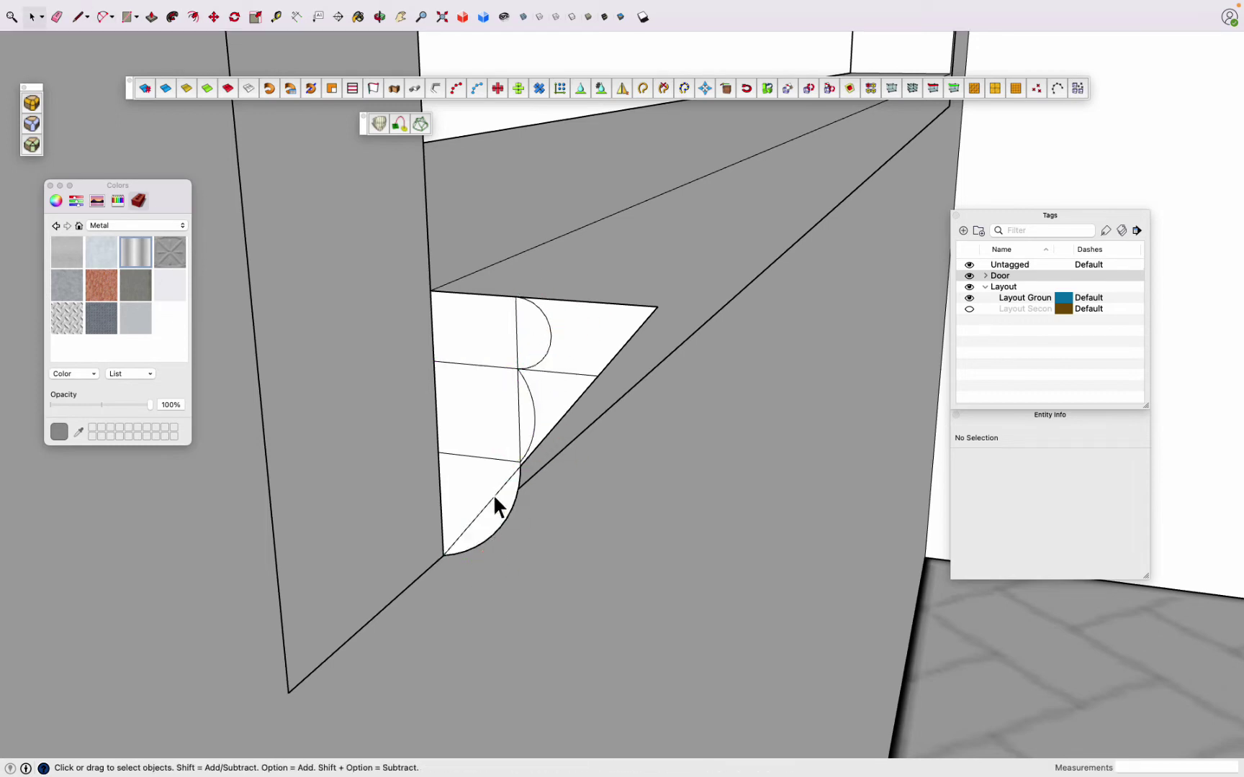
left_click(578, 376)
middle_click_drag(502, 541, 494, 558)
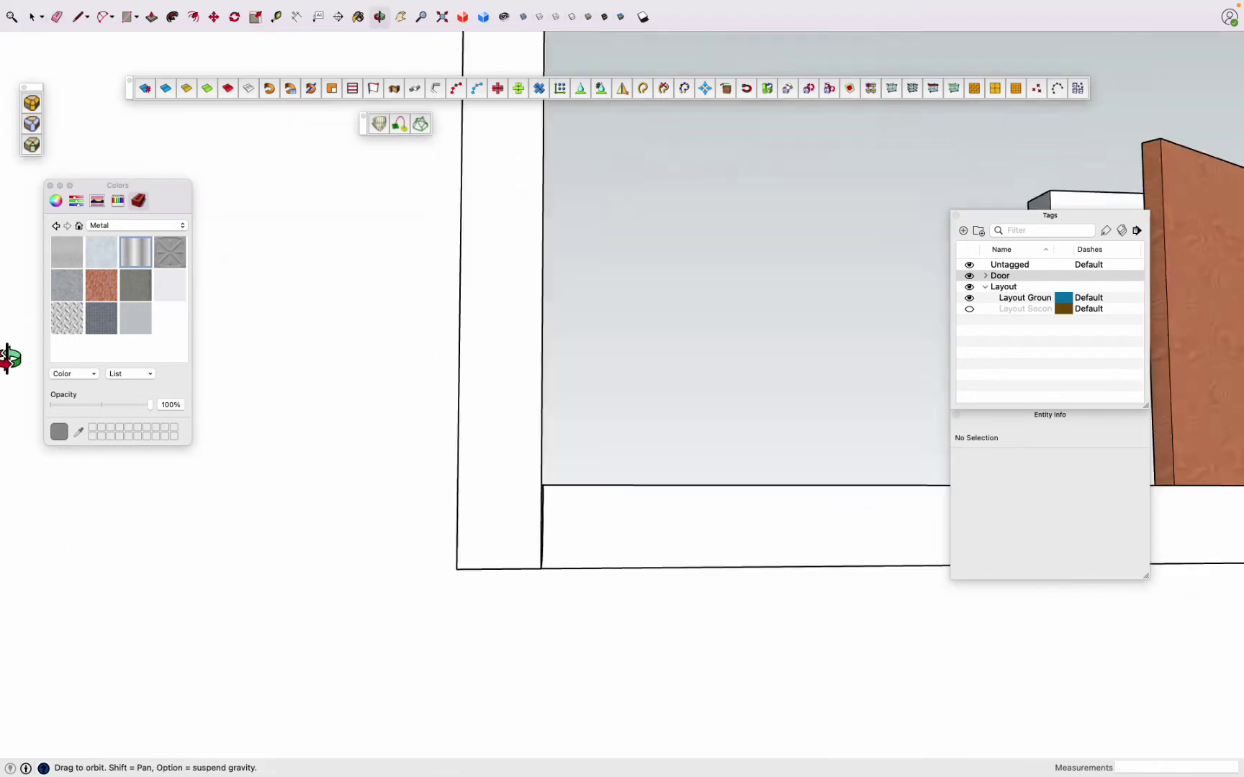
left_click(511, 441)
mouse_move(529, 431)
middle_mouse_down()
mouse_move(502, 561)
mouse_move(324, 313)
middle_mouse_up()
Step: Select the opening edges and paste them at the bedroom window corner
left_click(297, 322)
scroll(586, 172, "down", 3)
scroll(585, 578, "up", 5)
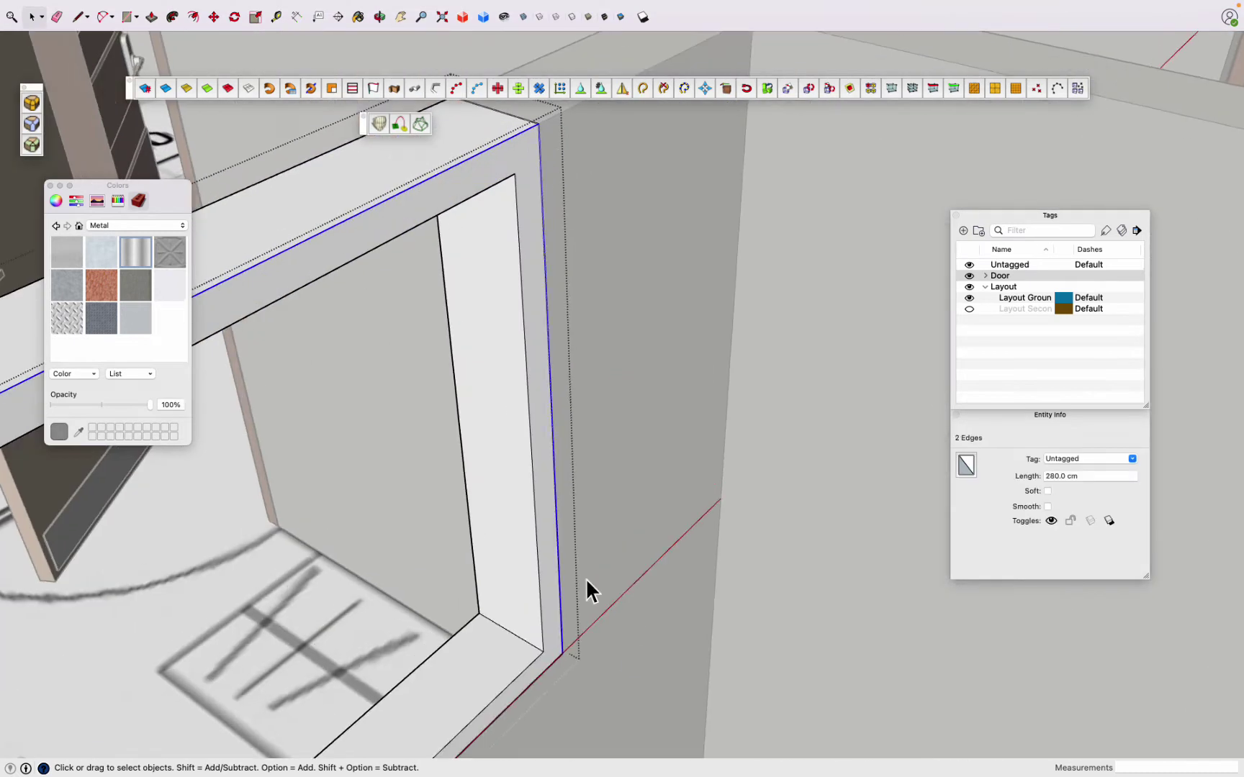
scroll(585, 578, "down", 5)
middle_click_drag(105, 658, 343, 282)
scroll(392, 330, "up", 3)
key("super+v")
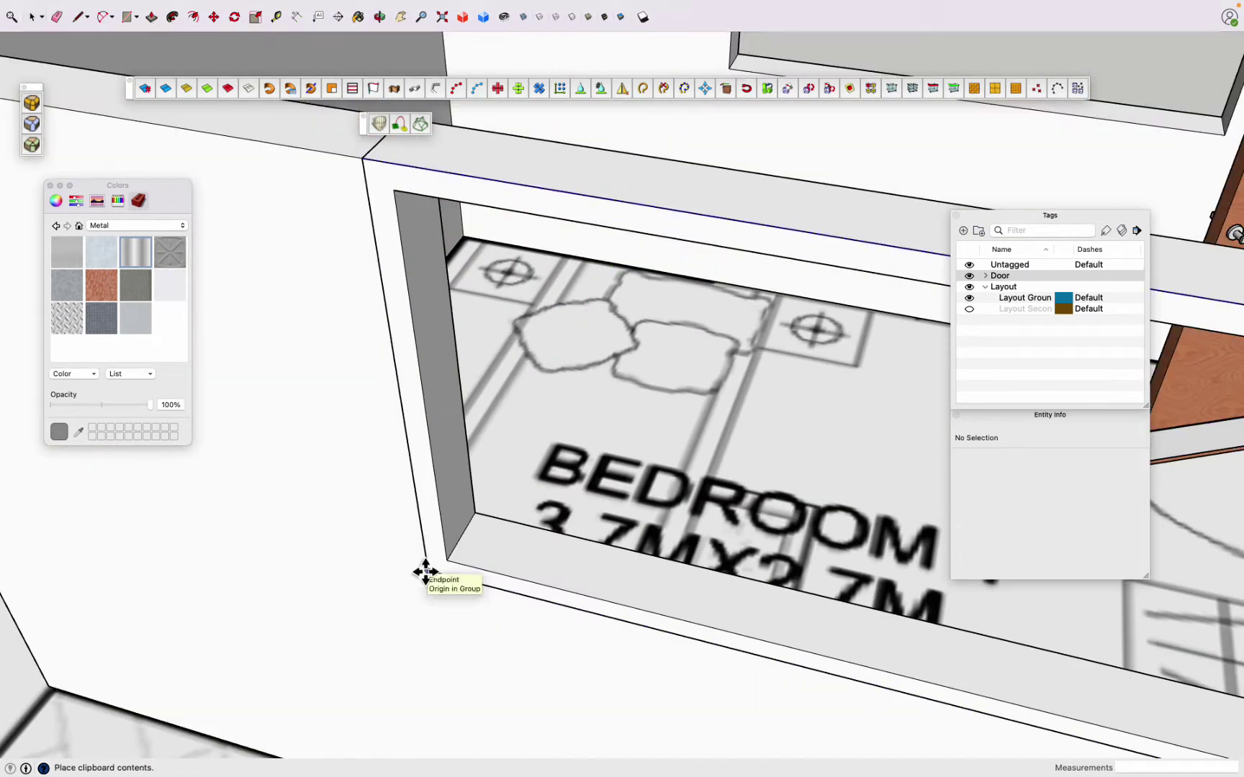
left_click(425, 573)
scroll(425, 572, "down", 5)
left_click(356, 6)
Step: Build Architrave1 moulding from the Profile Builder library around the window edges
left_click(496, 98)
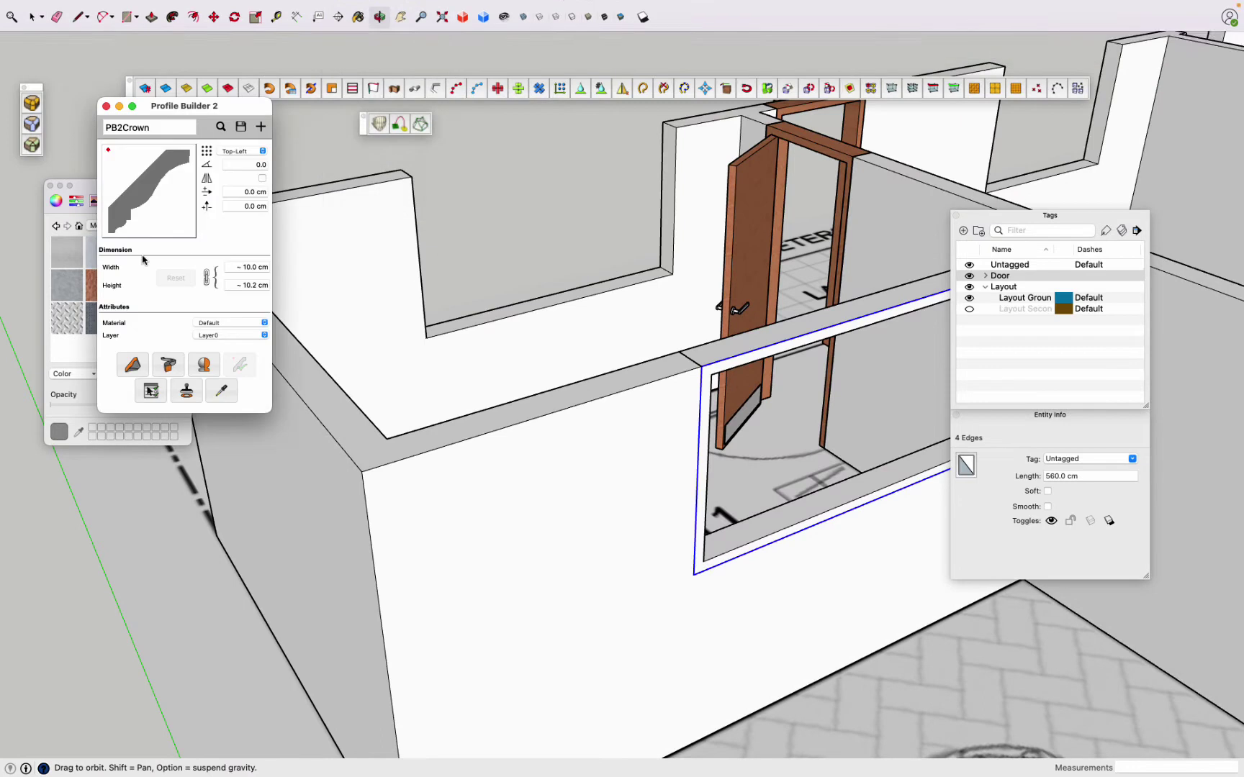
left_click(353, 8)
mouse_move(363, 98)
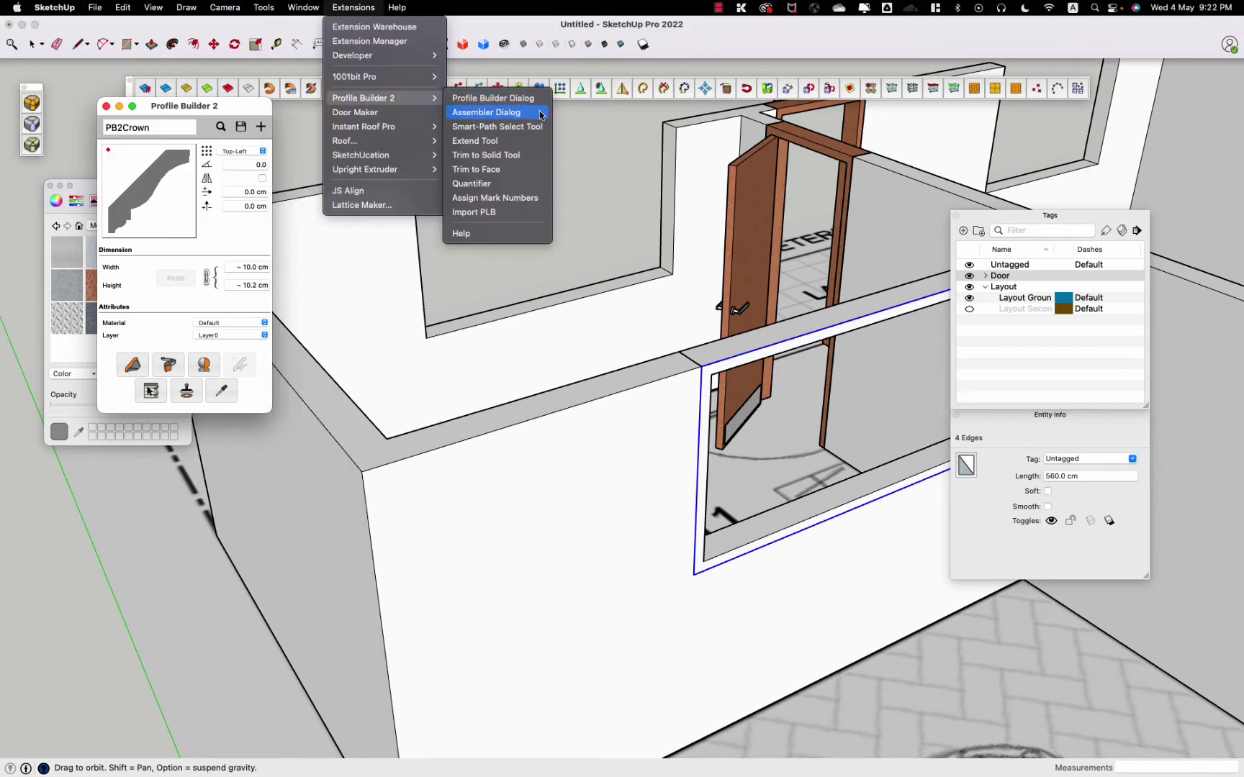
left_click(541, 113)
scroll(662, 269, "down", 2)
left_click(328, 287)
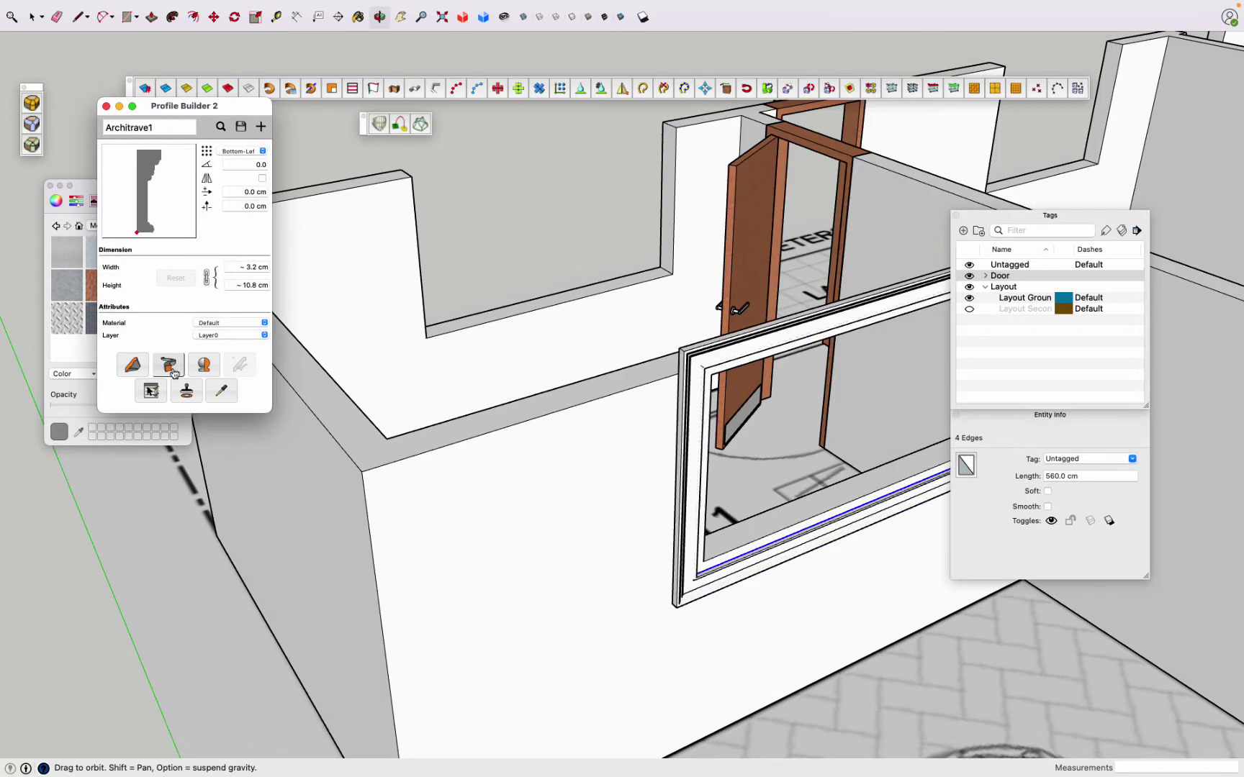
scroll(669, 536, "down", 5)
scroll(694, 327, "up", 5)
Step: Orbit out and select the architrave frame, briefly trying Scale before cancelling
mouse_move(694, 327)
middle_mouse_down()
mouse_move(689, 616)
mouse_move(888, 370)
mouse_move(467, 405)
mouse_move(1109, 540)
mouse_move(658, 444)
mouse_move(603, 474)
mouse_move(583, 360)
mouse_move(426, 319)
middle_mouse_up()
scroll(631, 436, "up", 4)
scroll(622, 439, "down", 1)
scroll(622, 440, "down", 5)
left_click(425, 319)
key("s")
key("space")
Step: Start sketching a small profile rectangle on the wall with the Line tool
mouse_move(602, 581)
middle_mouse_down()
mouse_move(421, 464)
mouse_move(833, 592)
middle_mouse_up()
scroll(833, 592, "up", 5)
key("l")
left_click(429, 364)
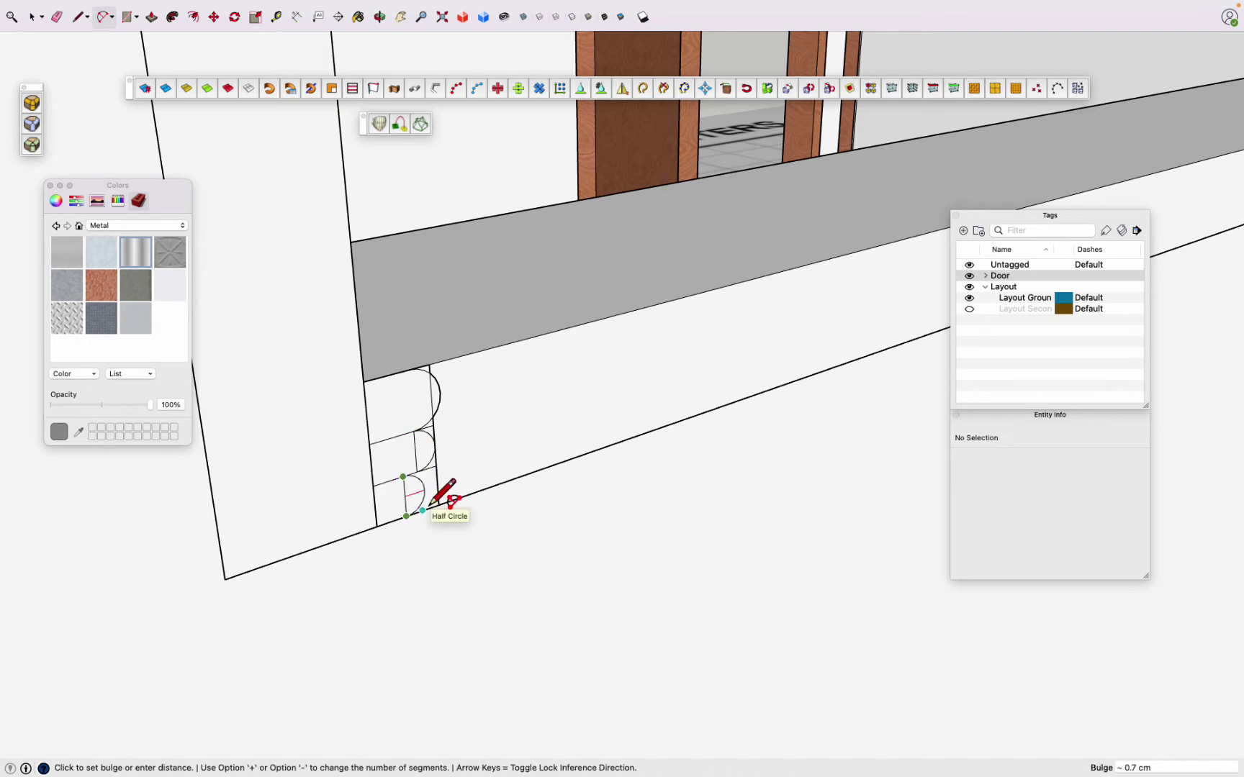
Step: Complete the half-circle arcs and erase the unwanted lines of the scalloped profile
left_click(431, 506)
key("space")
scroll(425, 504, "up", 4)
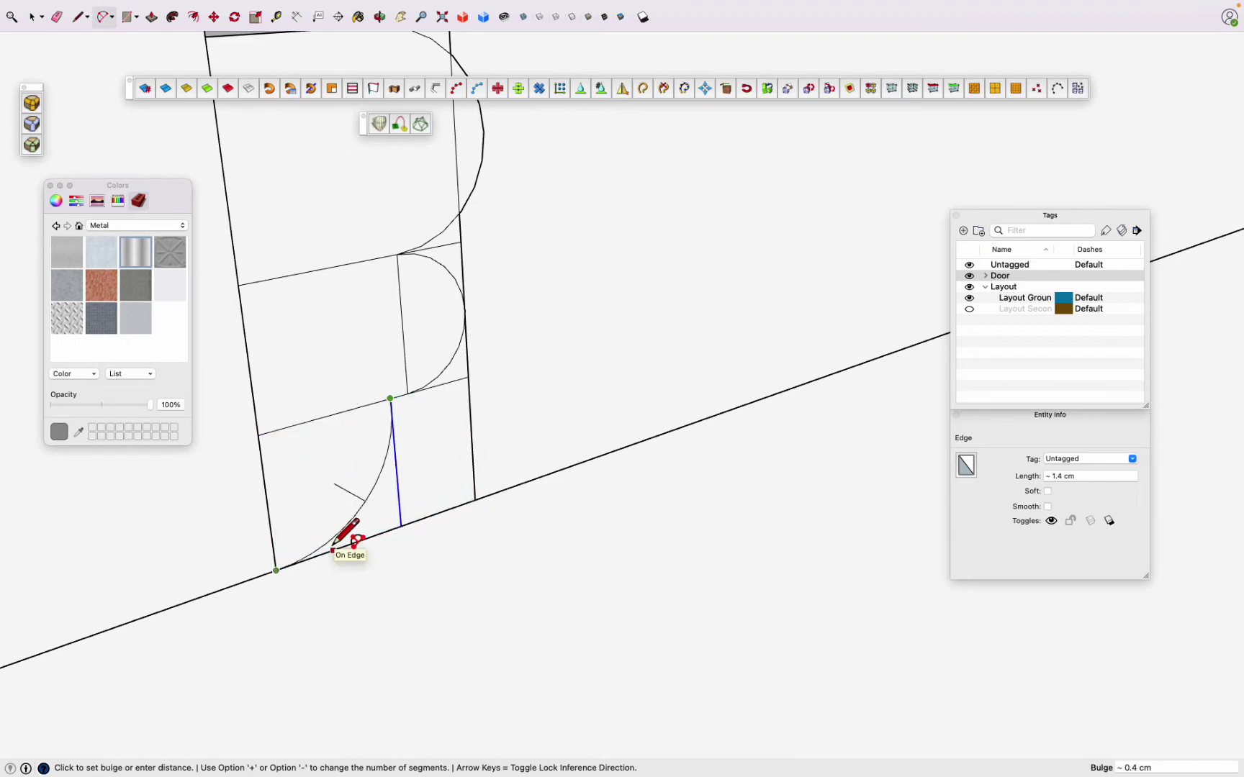
scroll(330, 549, "down", 5)
key("e")
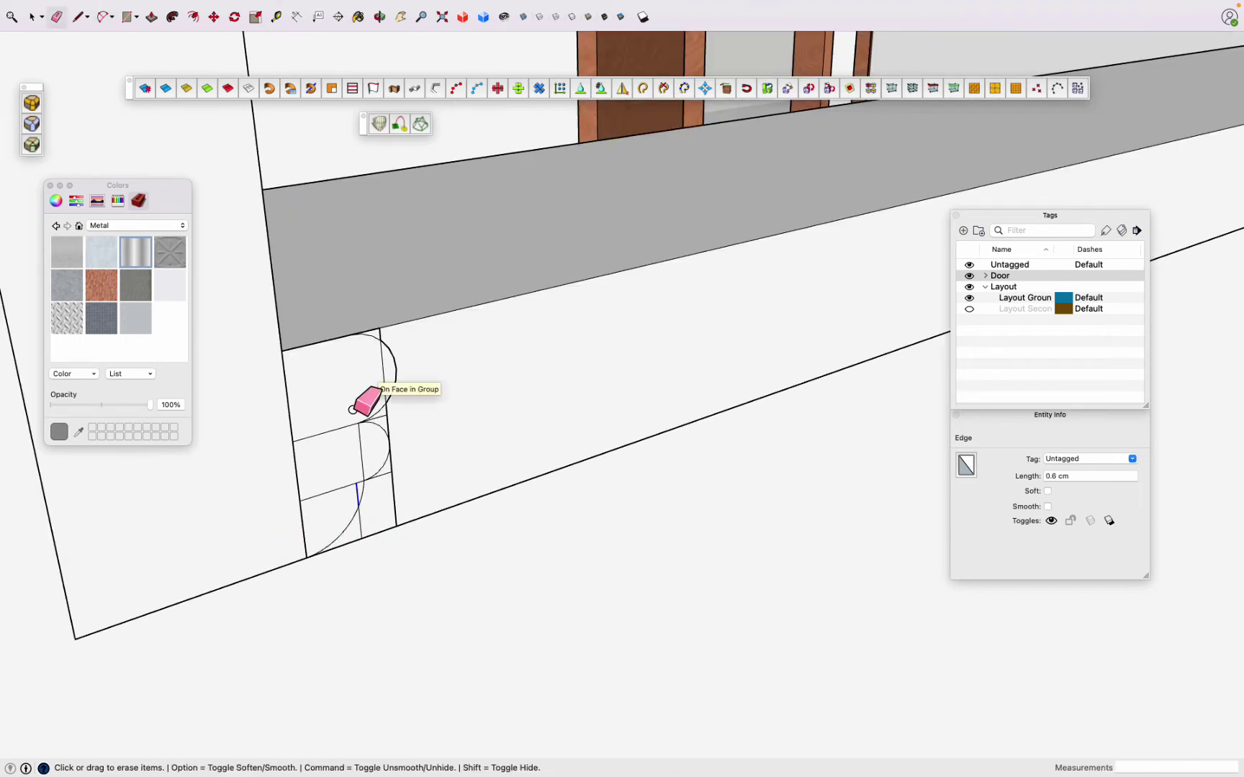
key("space")
Step: Rotate the scalloped profile group about its corner
left_click(355, 439)
key("q")
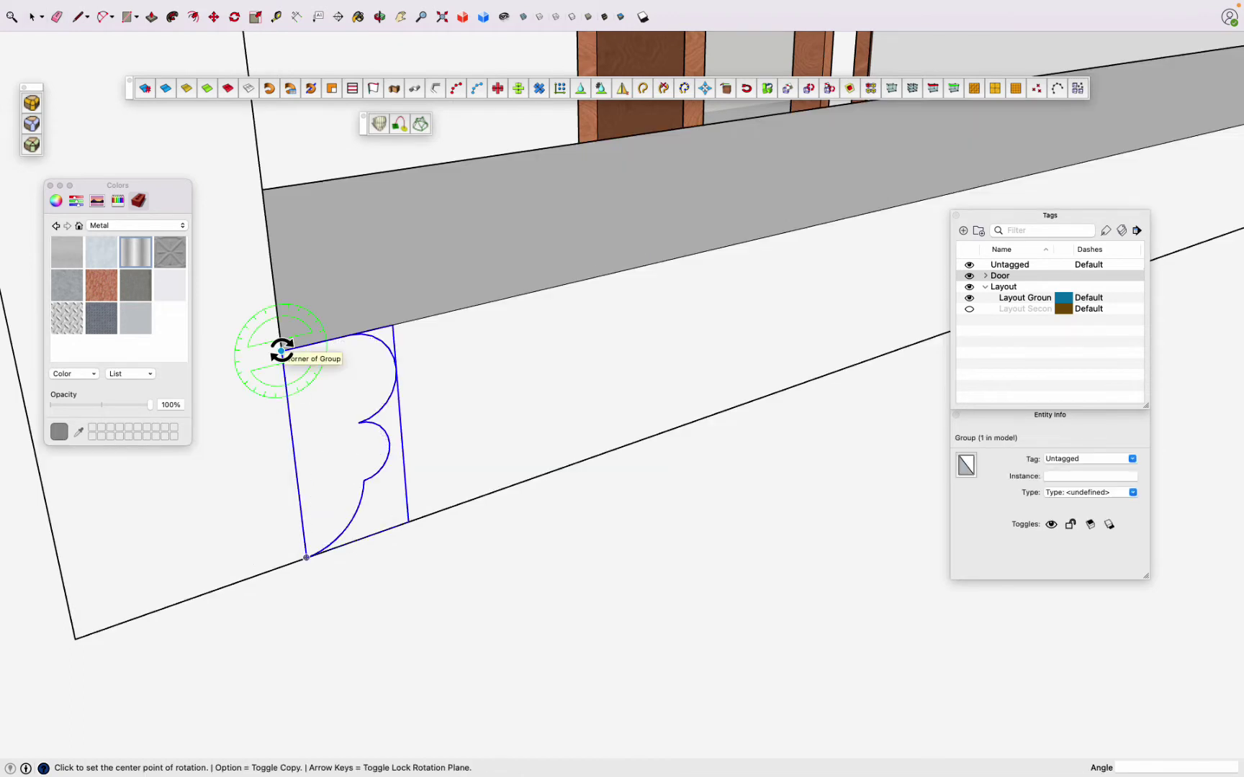
left_click(277, 353)
left_click(356, 414)
middle_click_drag(356, 414, 390, 474)
key("space")
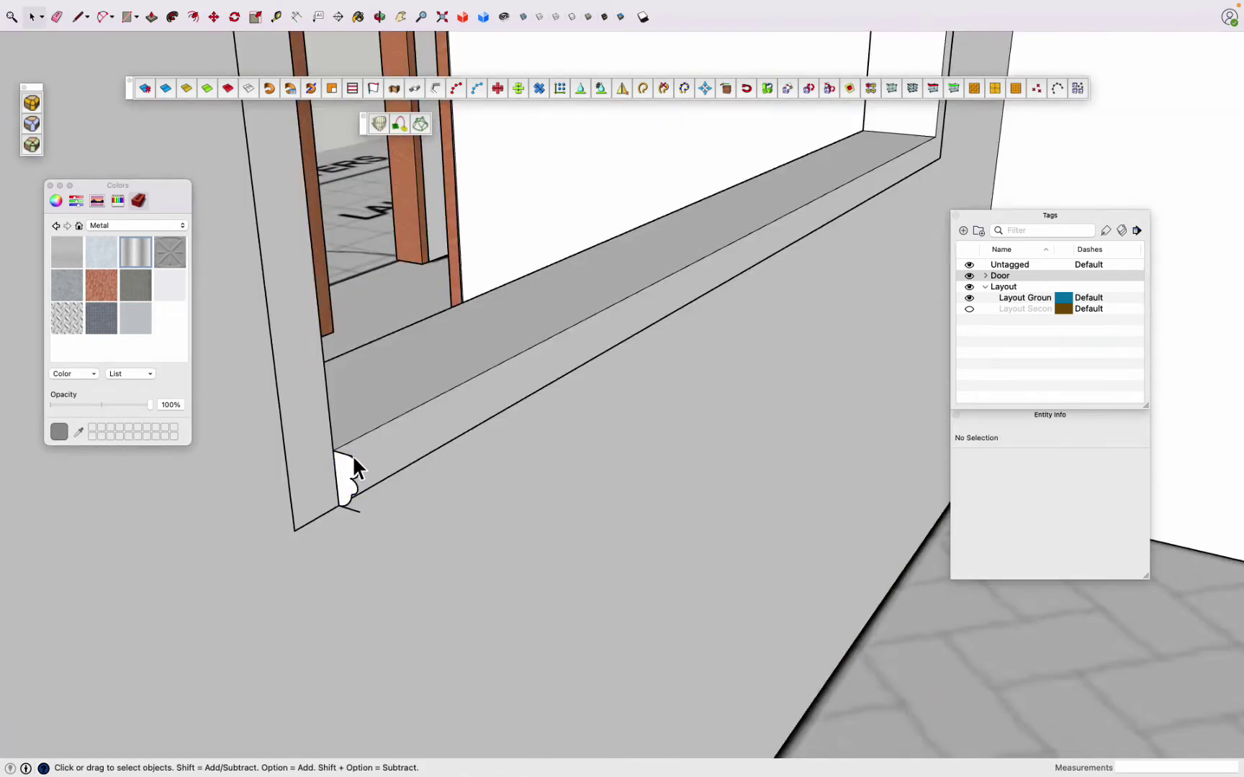
Step: Move the scalloped profile to the end of the window sill
scroll(352, 460, "up", 5)
left_click(359, 460)
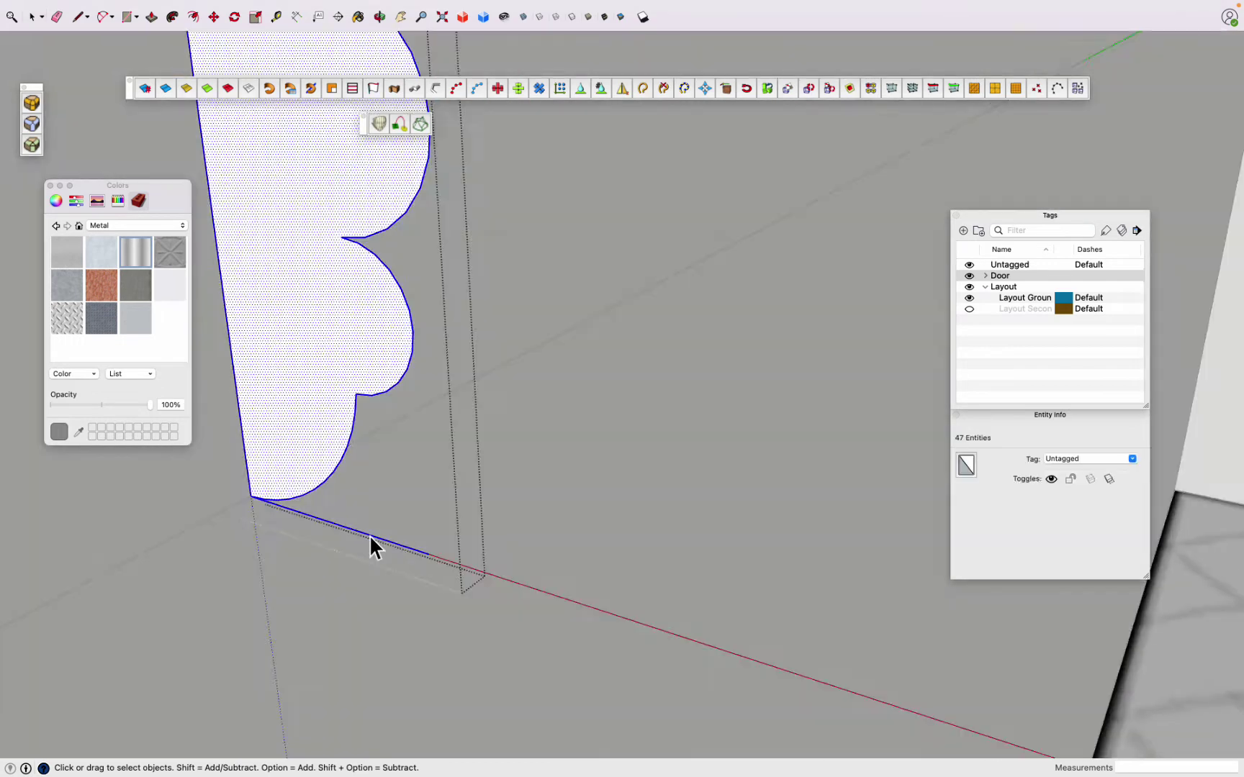
key("Escape")
scroll(369, 534, "down", 5)
left_click(303, 569)
key("m")
left_click_drag(302, 589, 191, 617)
scroll(192, 609, "up", 5)
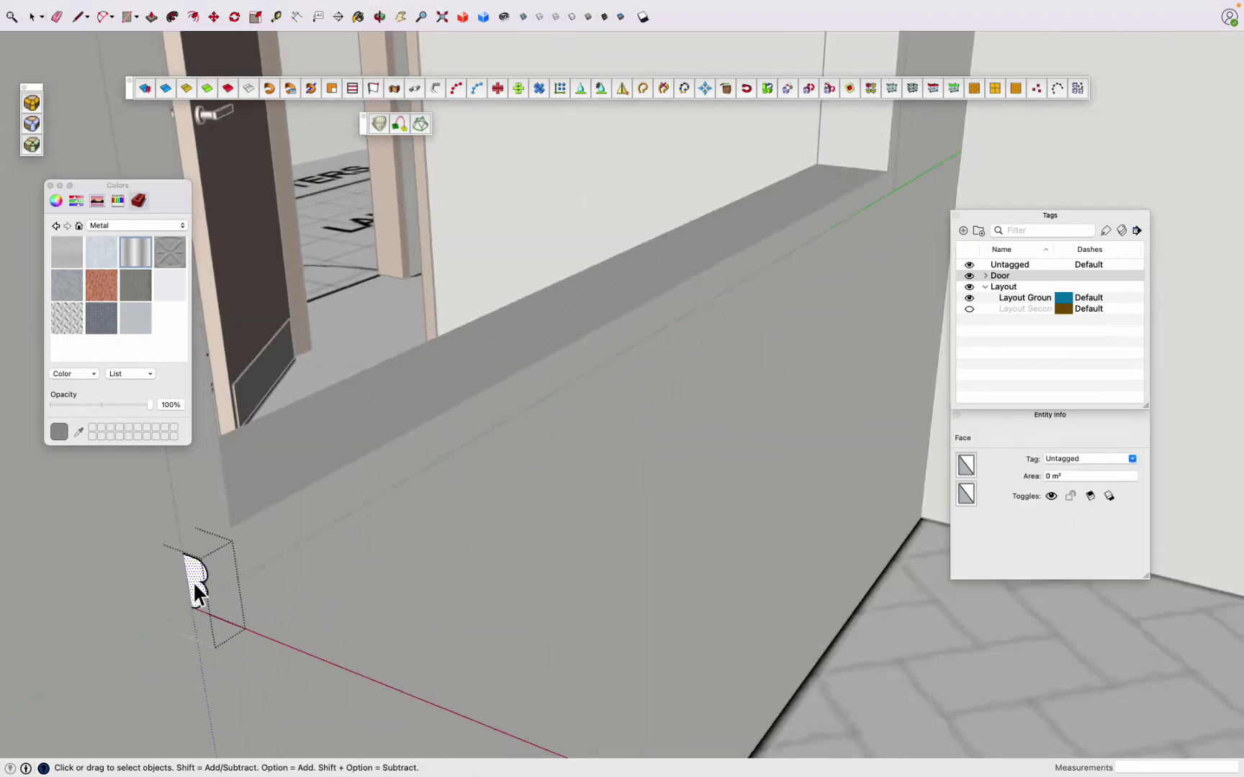
Step: Explode the scalloped profile group at the sill into loose edges
left_click(228, 536)
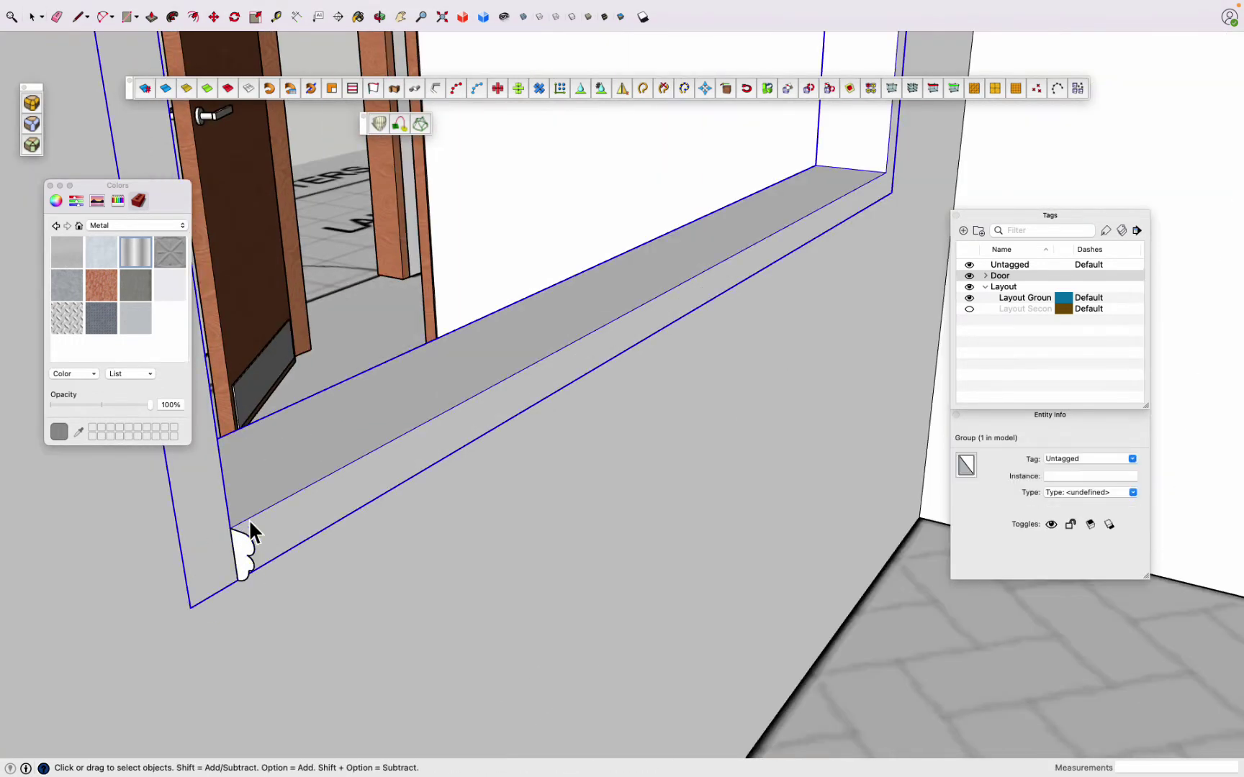
right_click(243, 553)
left_click(266, 556)
scroll(550, 303, "down", 5)
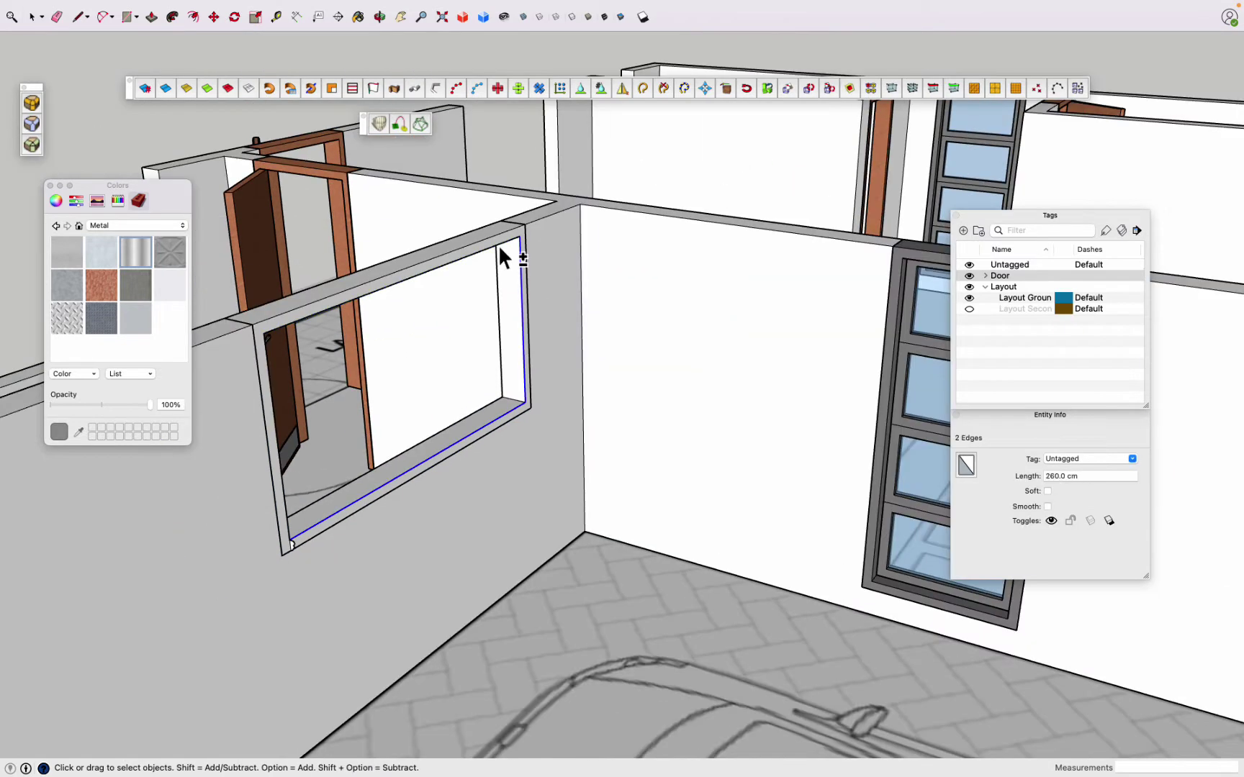
scroll(279, 465, "up", 5)
scroll(324, 549, "down", 5)
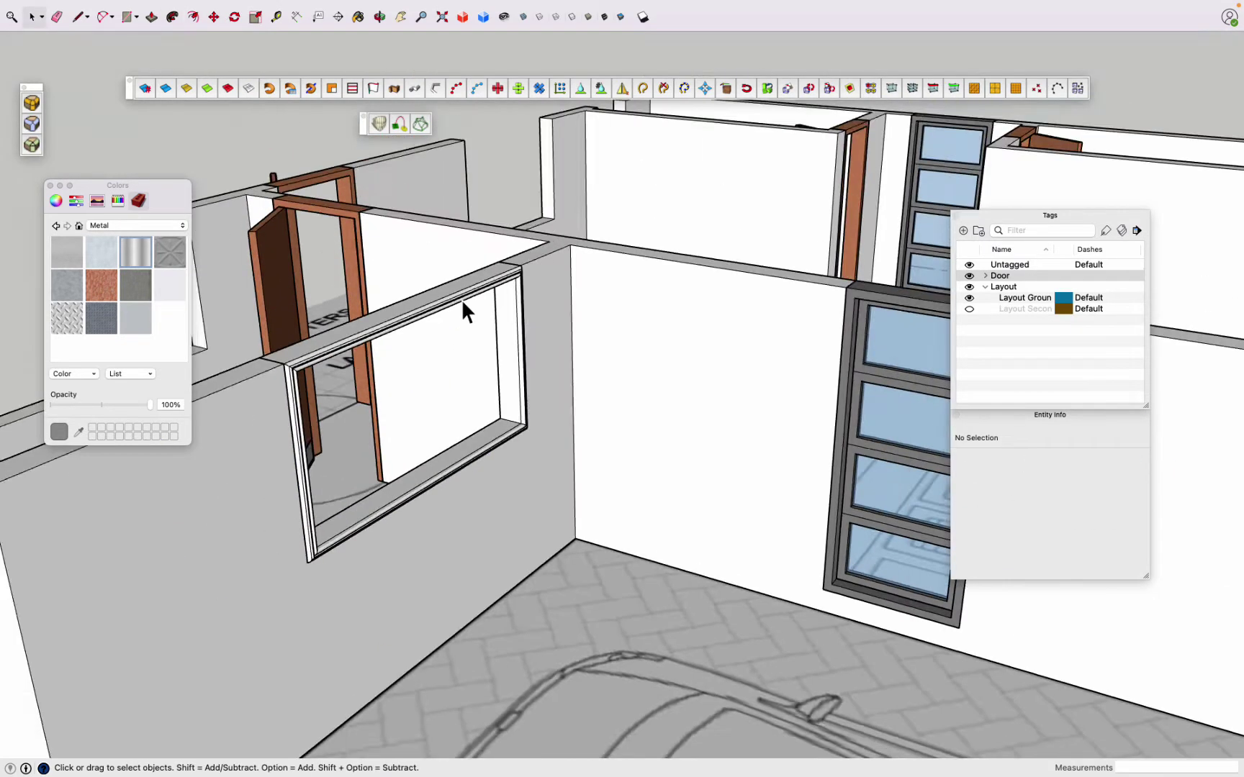
middle_click_drag(462, 298, 222, 189)
scroll(346, 521, "up", 5)
left_click(344, 524)
scroll(344, 531, "down", 3)
Step: Fill the opening with a rectangle and copy its left edge to the midpoint
mouse_move(344, 531)
middle_mouse_down()
mouse_move(675, 513)
mouse_move(499, 458)
middle_mouse_up()
scroll(445, 565, "up", 5)
left_click(797, 301)
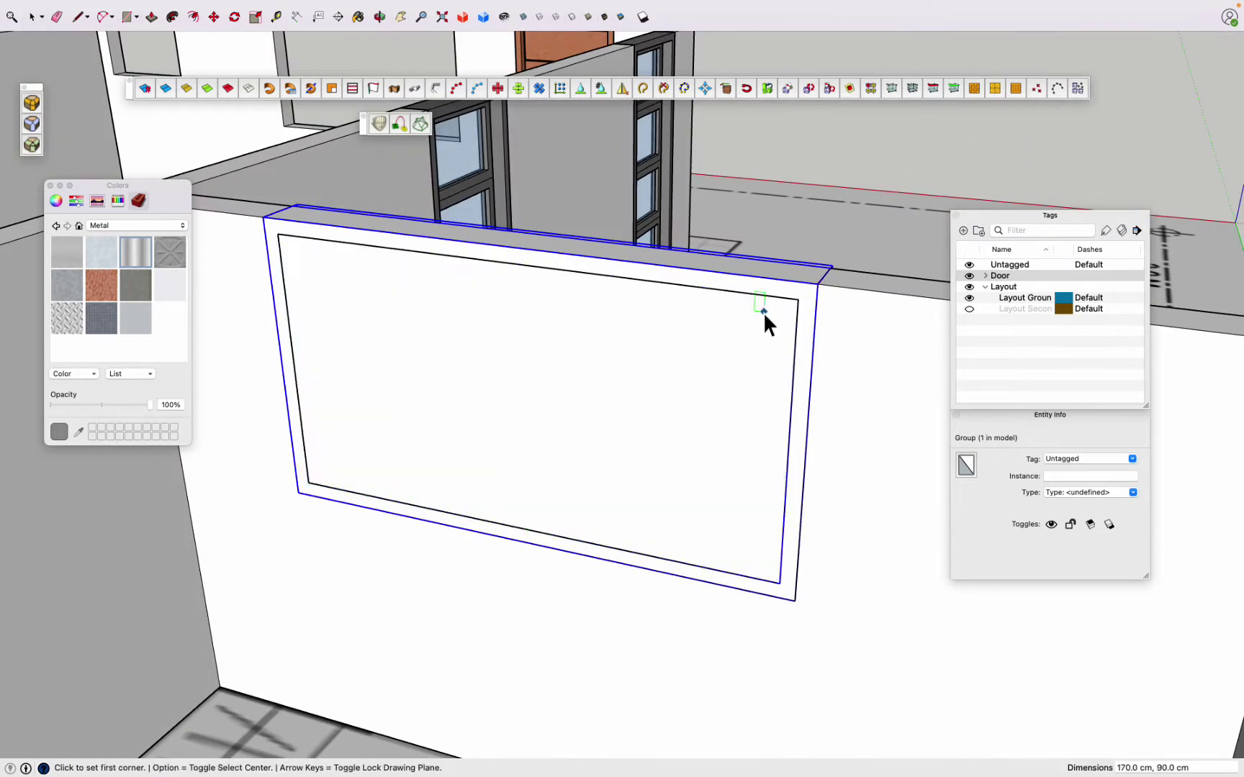
key("space")
left_click(309, 481)
left_click(526, 528)
key("space")
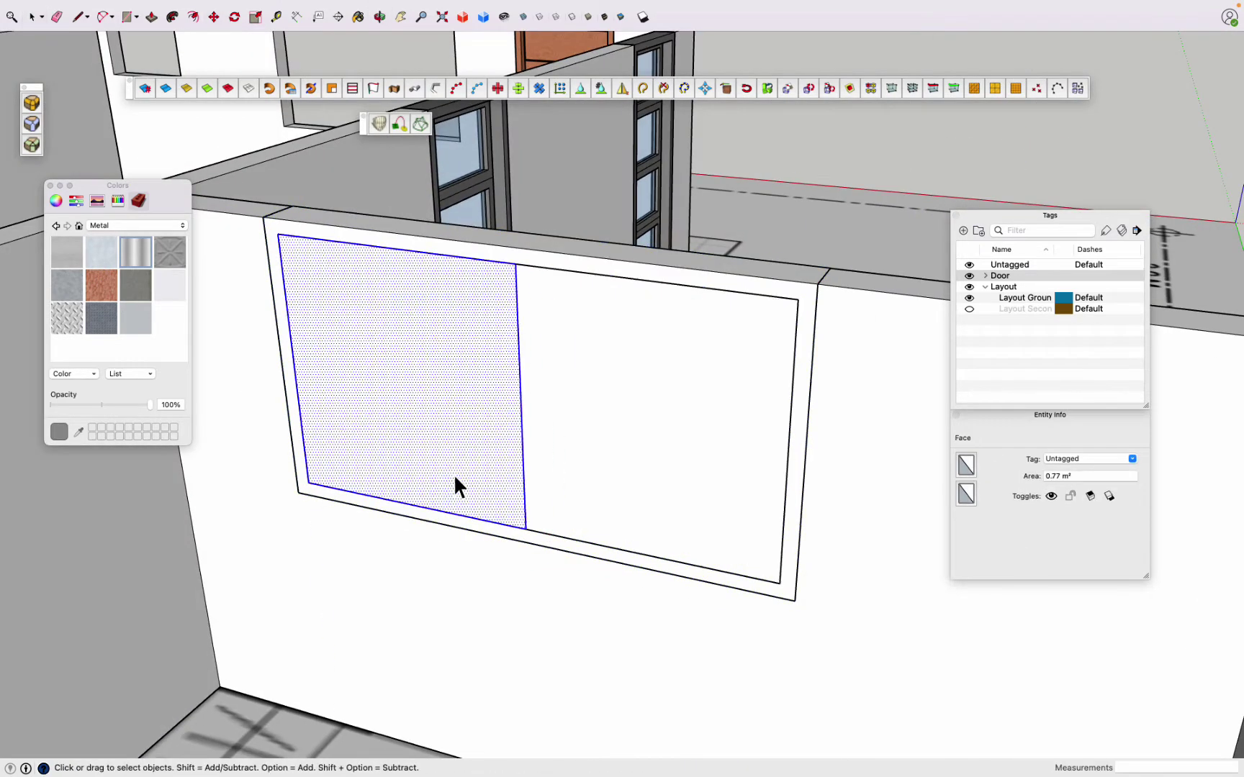
Step: Build a two-pane glazed window from both face halves with Lattice Maker
triple_click(453, 473)
left_click(370, 9)
left_click(619, 248)
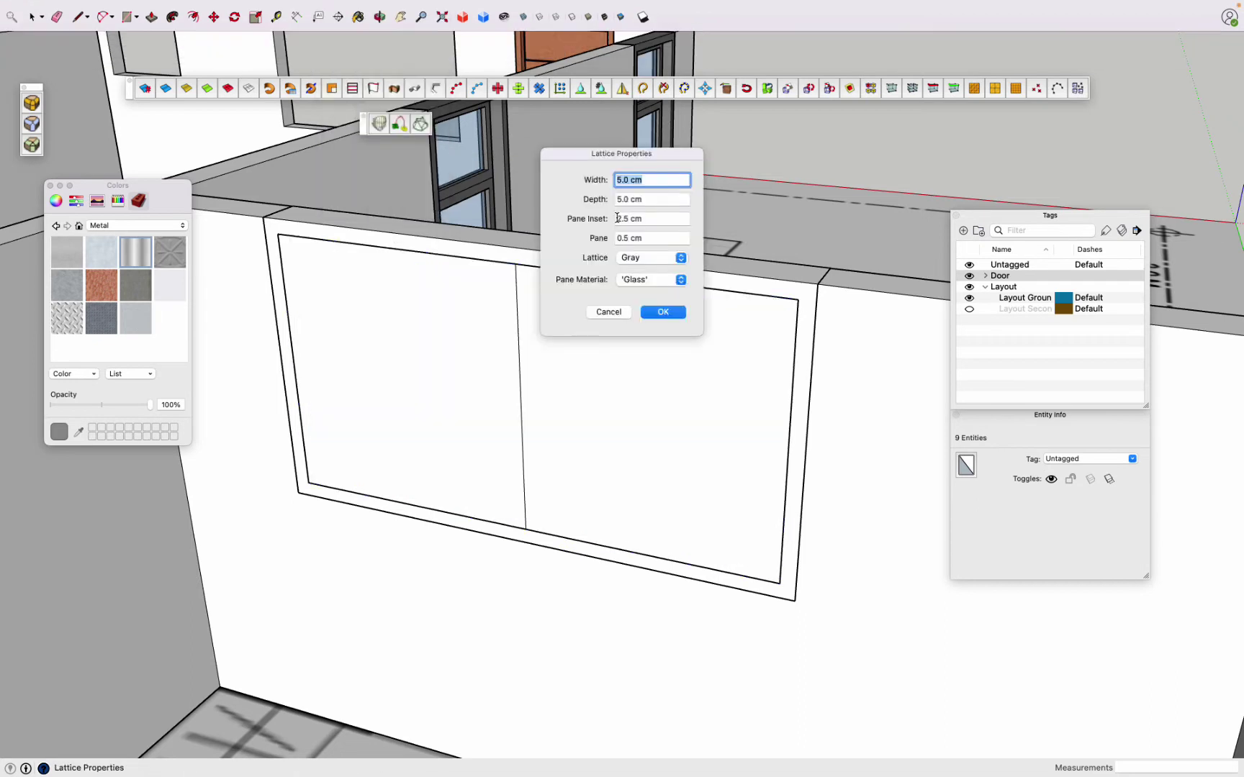
left_click(656, 314)
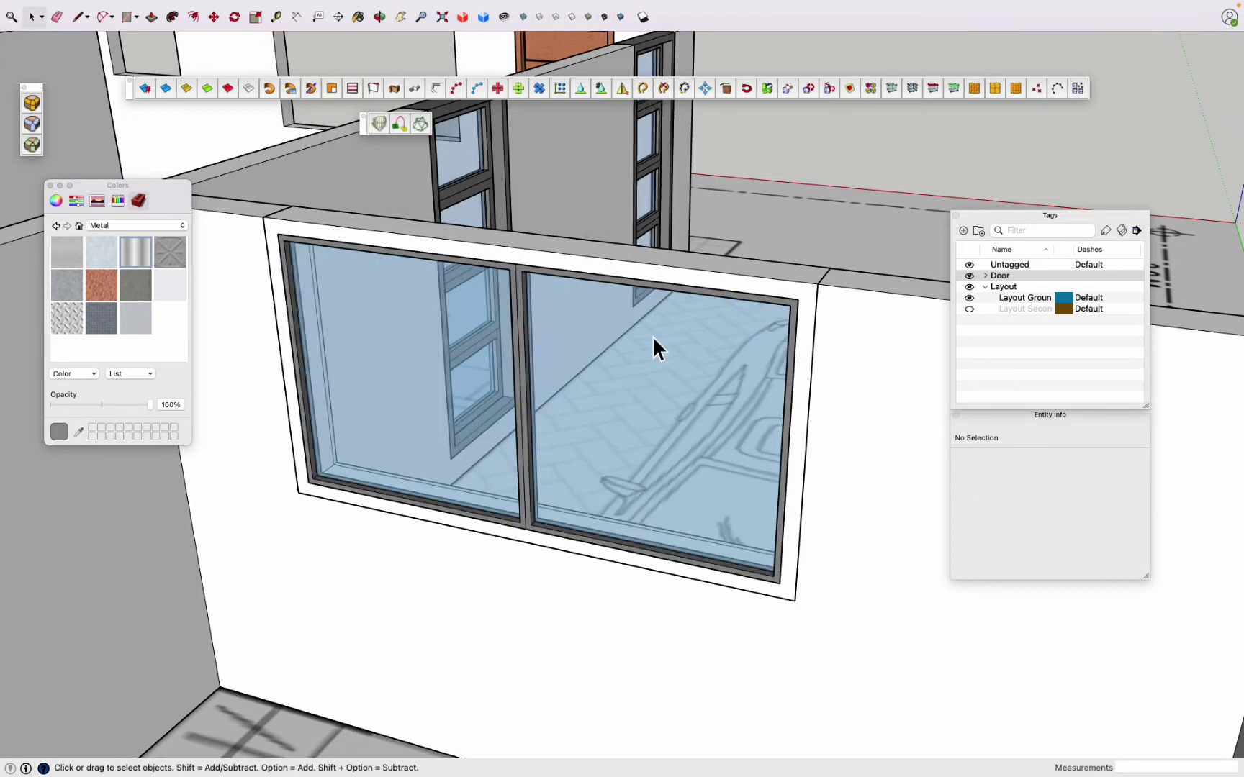
scroll(294, 500, "up", 5)
mouse_move(327, 477)
middle_mouse_down()
mouse_move(569, 437)
mouse_move(381, 408)
middle_mouse_up()
Step: Draw a 2.5 cm line at the top corner of the glazed window
scroll(380, 408, "up", 5)
middle_click_drag(647, 422, 328, 422)
key("l")
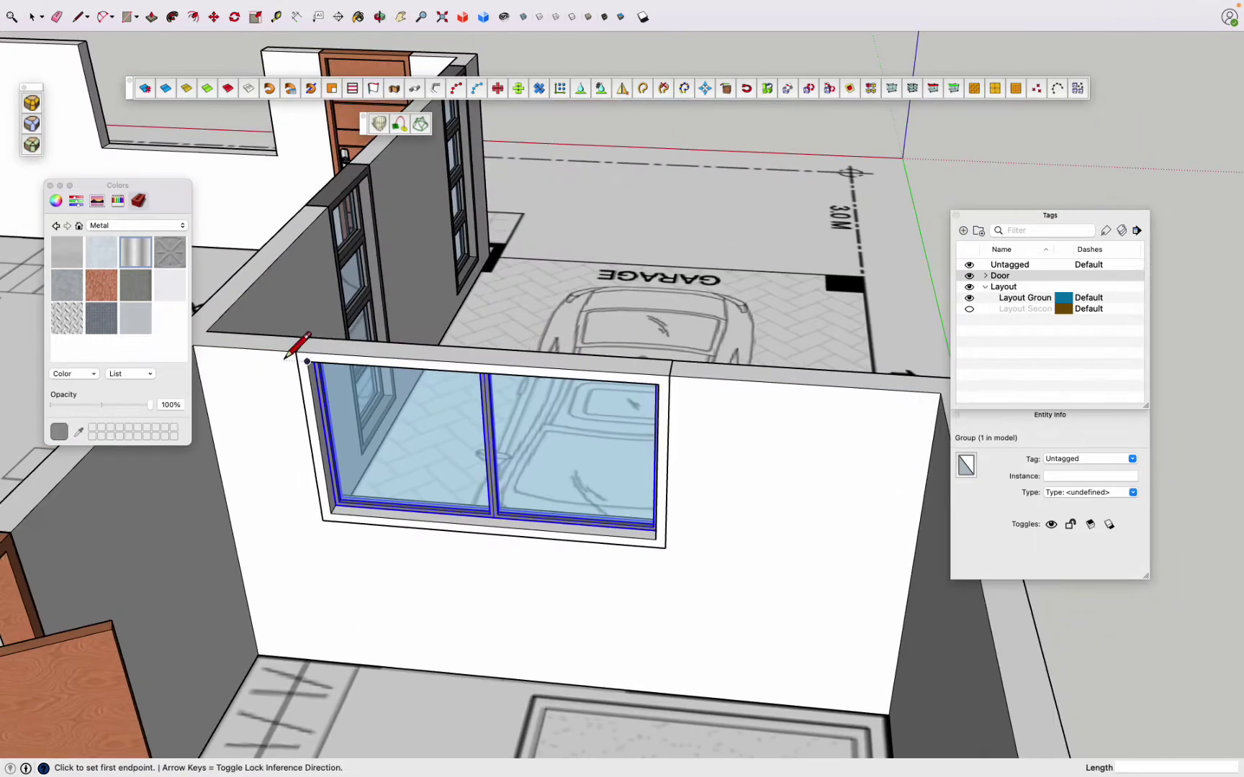
scroll(286, 356, "up", 2)
left_click(274, 351)
scroll(333, 325, "up", 3)
left_click(334, 325)
scroll(333, 324, "down", 5)
scroll(466, 327, "up", 5)
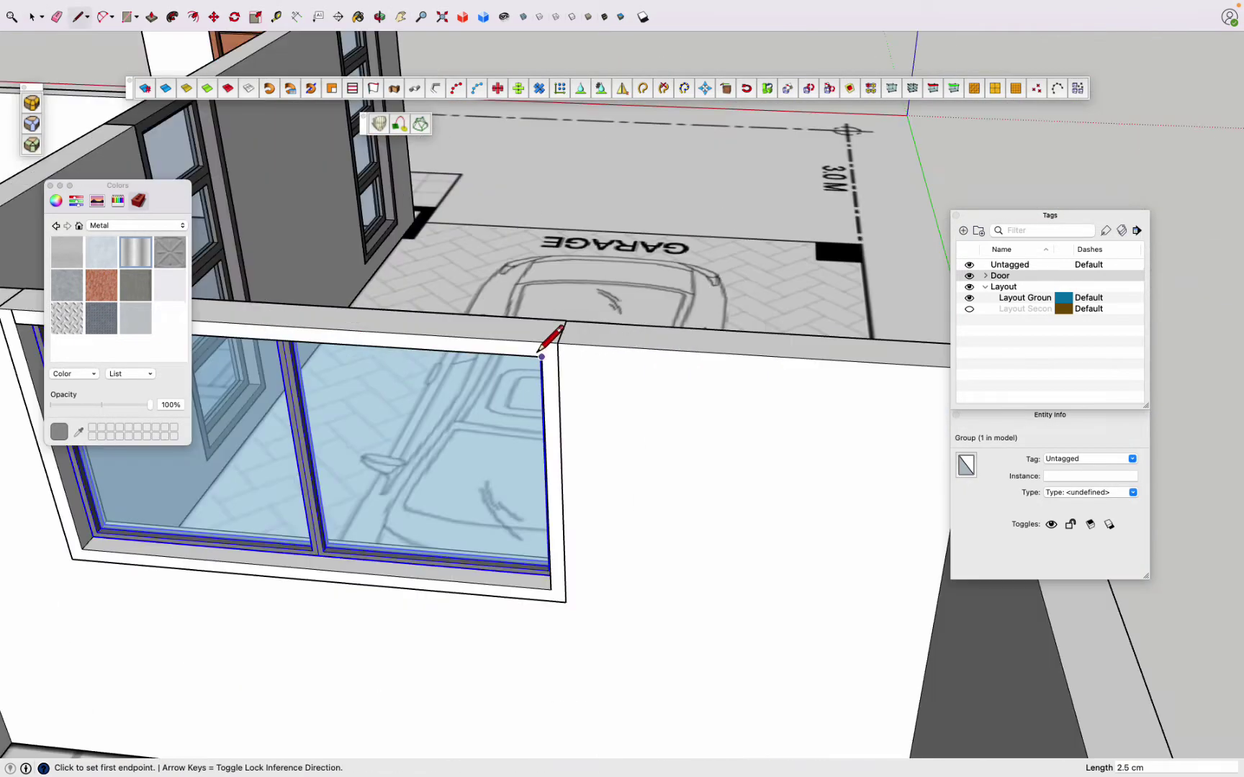
left_click(541, 343)
scroll(360, 288, "down", 3)
scroll(633, 302, "up", 4)
key("space")
Step: Draw a circle profile and stretch it along the window top into a round rod
scroll(177, 310, "down", 5)
scroll(197, 341, "up", 5)
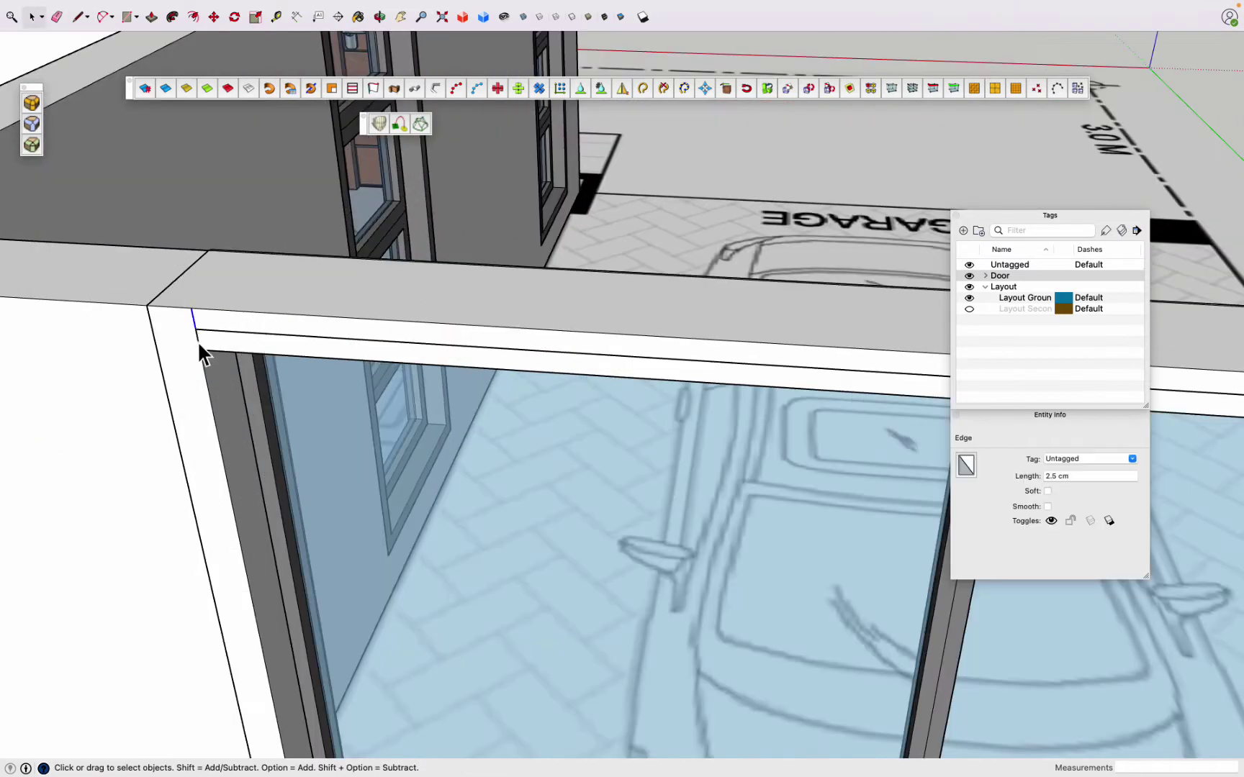
key("c")
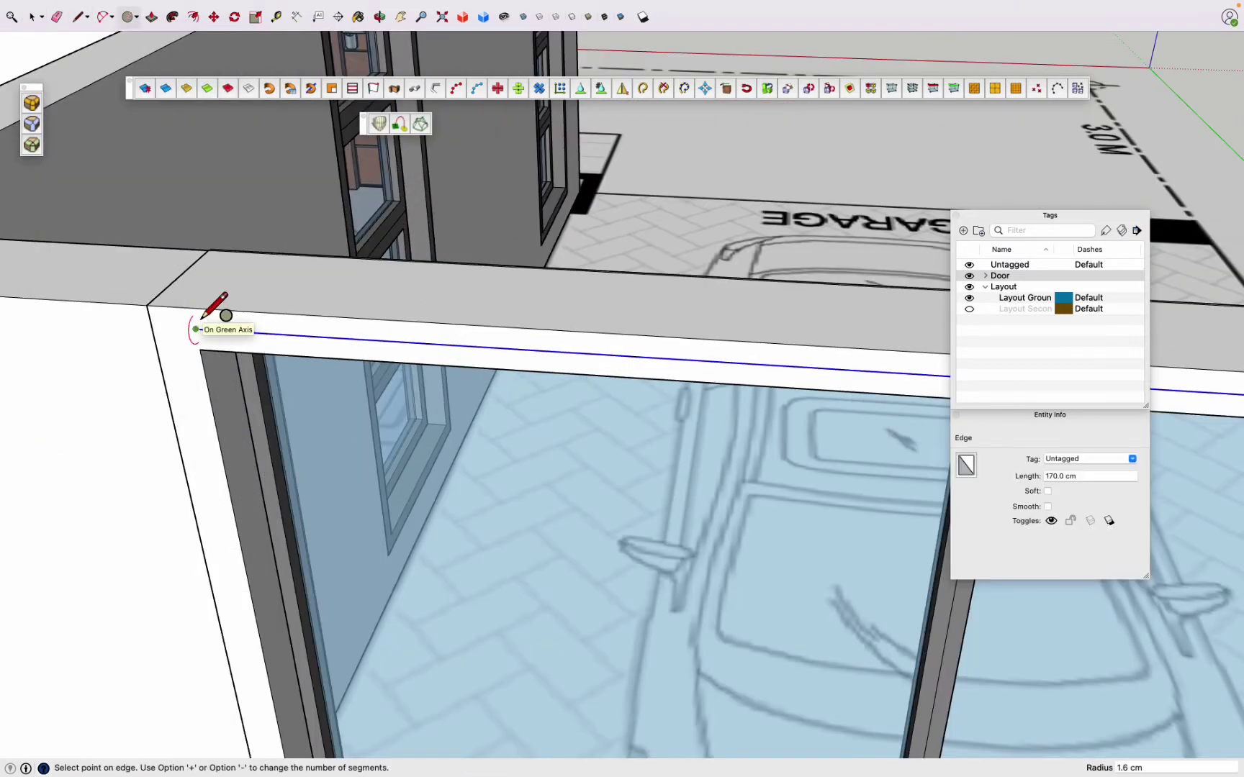
left_click(192, 324)
key("space")
scroll(648, 361, "down", 3)
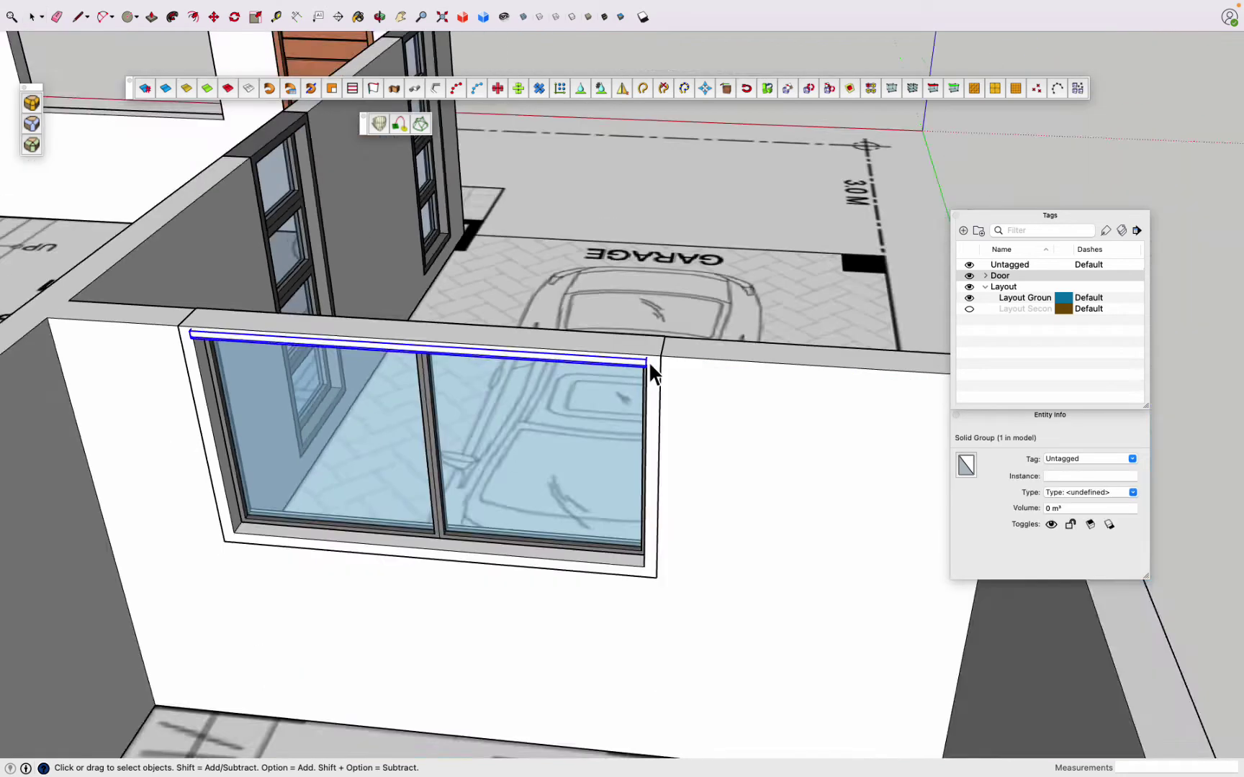
key("s")
scroll(648, 361, "up", 3)
scroll(727, 374, "down", 2)
scroll(727, 374, "up", 3)
mouse_move(681, 364)
middle_mouse_down()
mouse_move(651, 363)
mouse_move(639, 397)
middle_mouse_up()
left_click(690, 414)
Step: Move the 170 cm rod into place along the top of the two-pane window
key("space")
key("m")
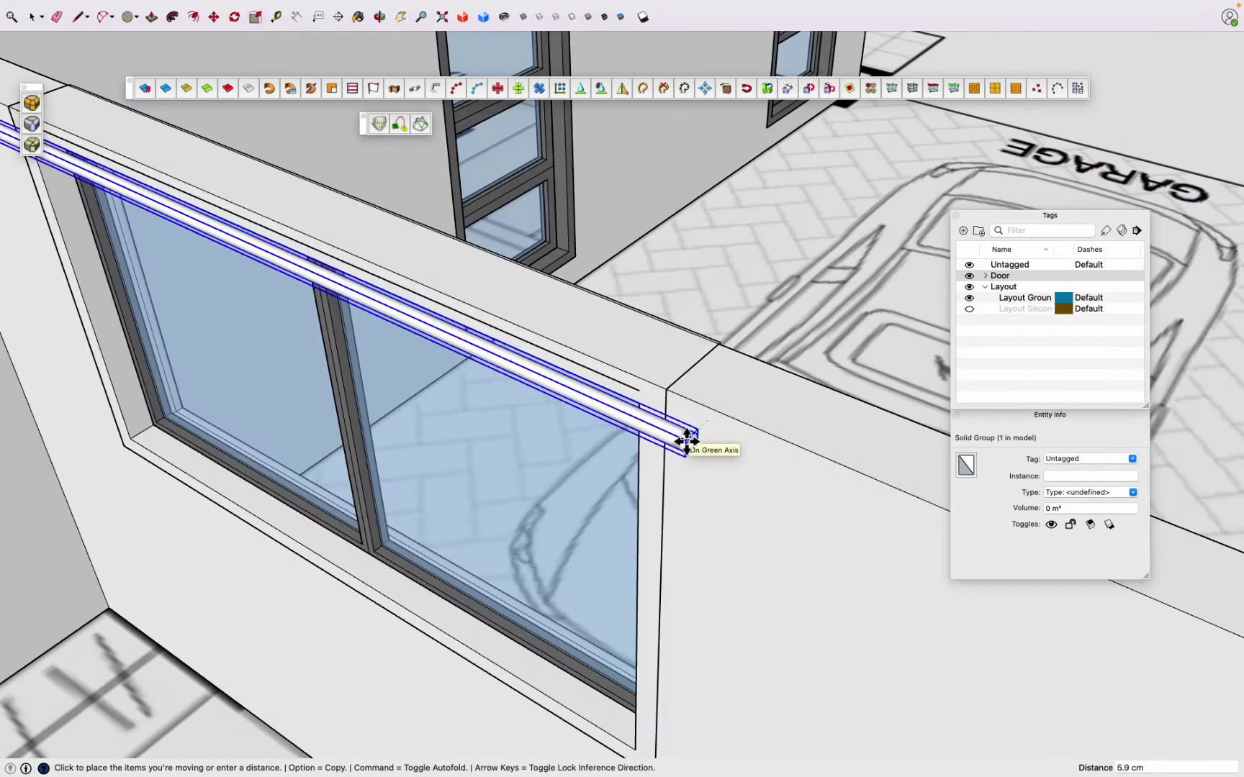
key("space")
scroll(686, 444, "down", 3)
mouse_move(686, 444)
middle_mouse_down()
mouse_move(536, 219)
mouse_move(725, 378)
middle_mouse_up()
Step: Finish the zigzag curtain profile in top view, trying to round one of its peaks
scroll(725, 378, "down", 3)
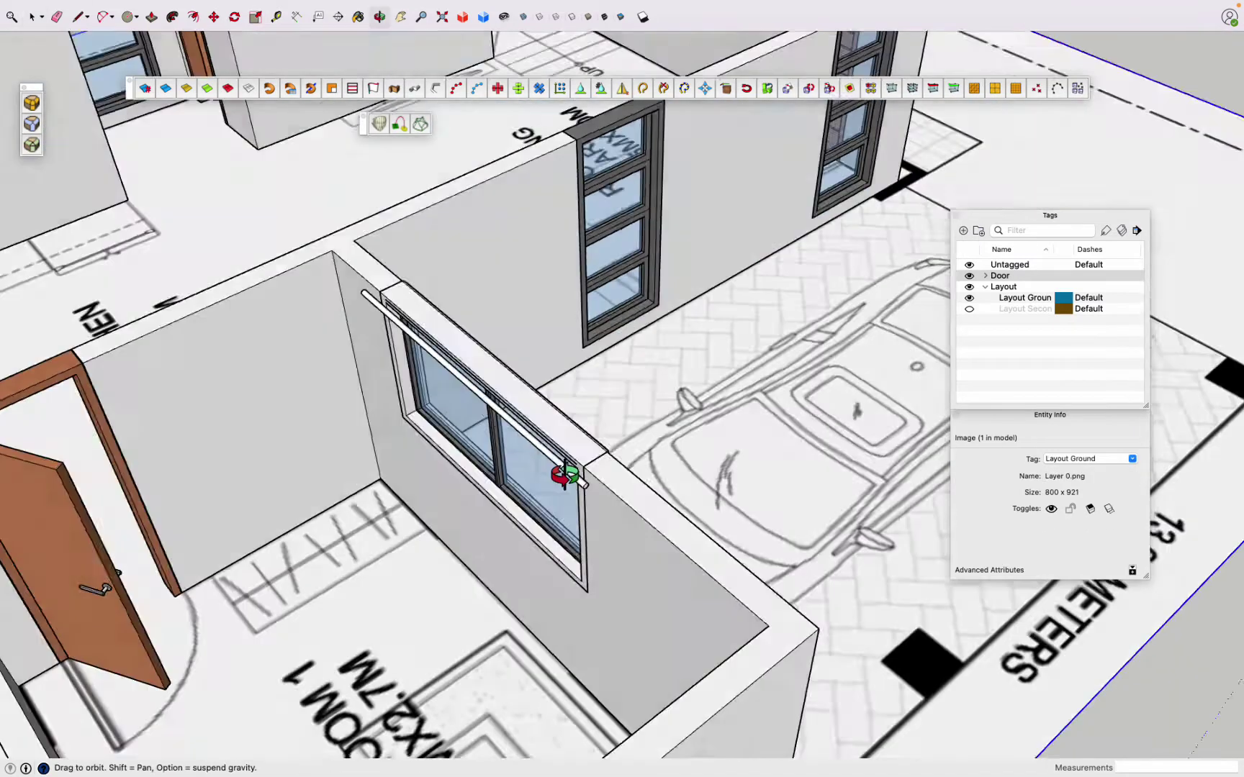
left_click(32, 124)
scroll(384, 464, "up", 5)
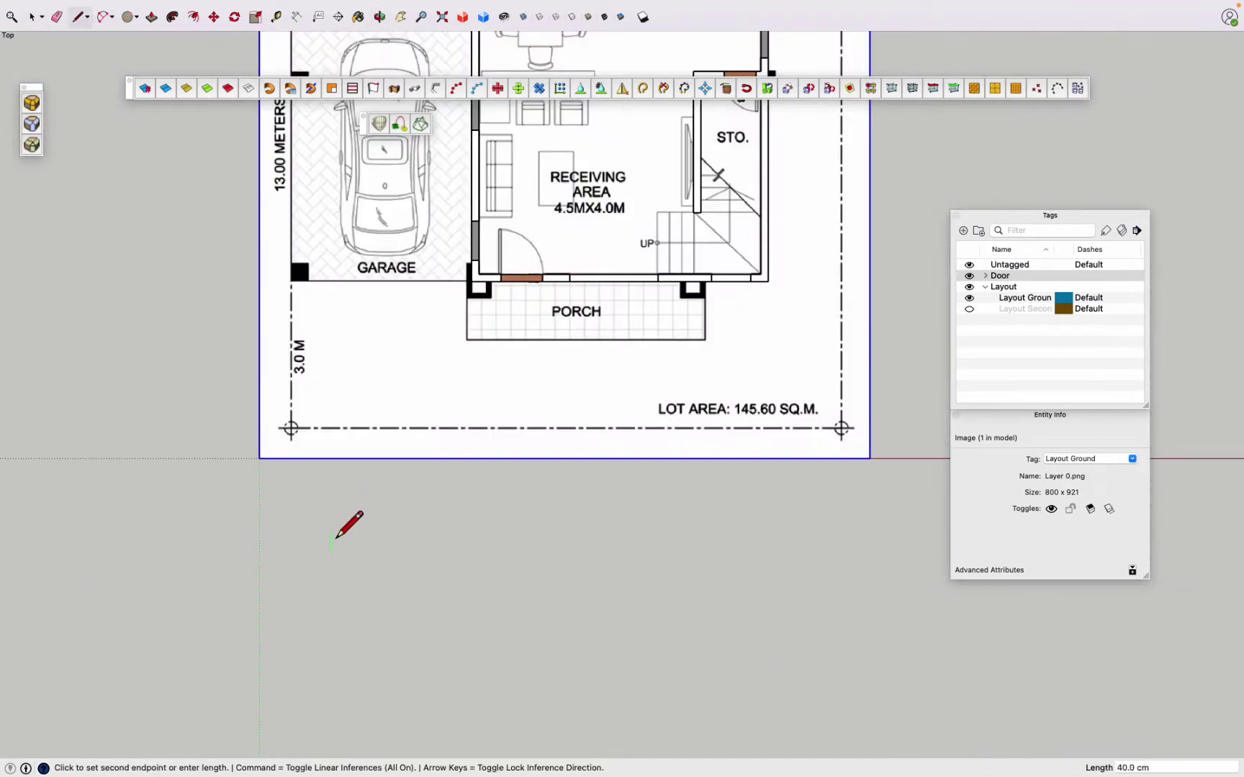
scroll(335, 537, "up", 3)
left_click(334, 506)
scroll(368, 512, "up", 2)
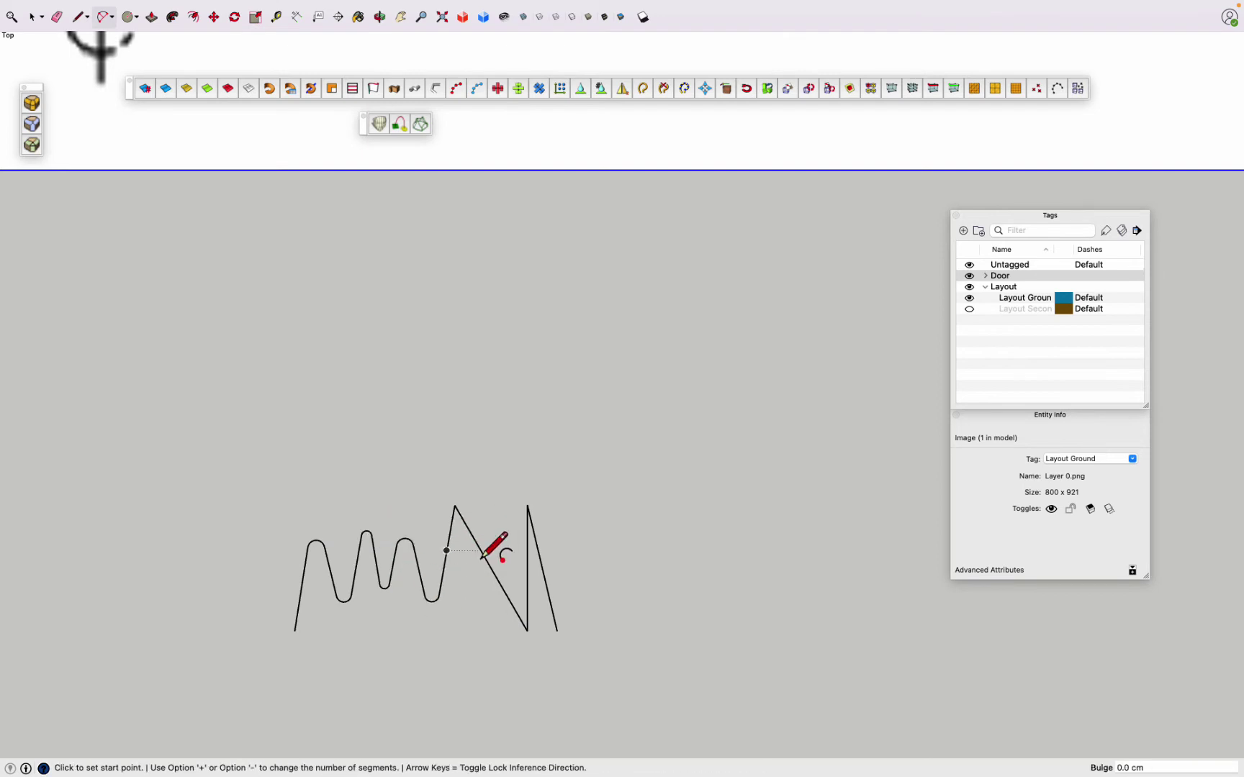
scroll(481, 558, "up", 5)
left_click(344, 485)
scroll(468, 599, "down", 3)
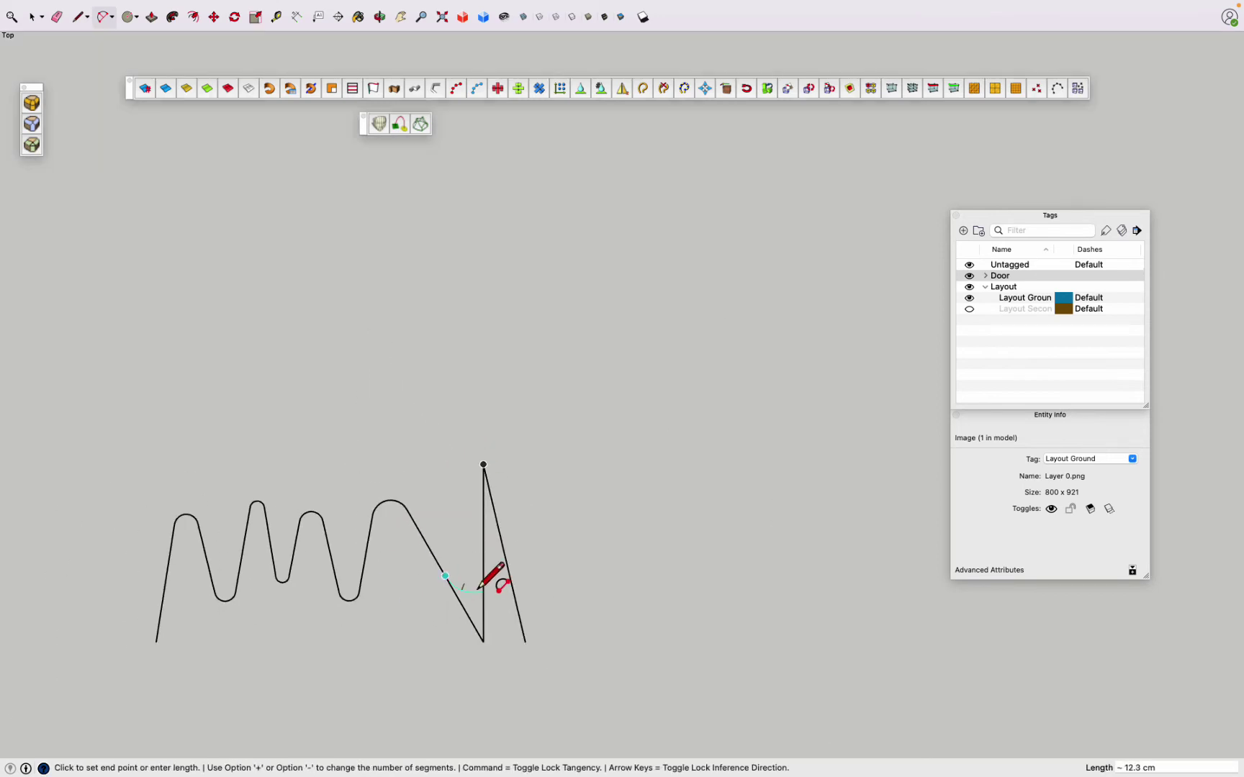
key("space")
scroll(439, 569, "up", 3)
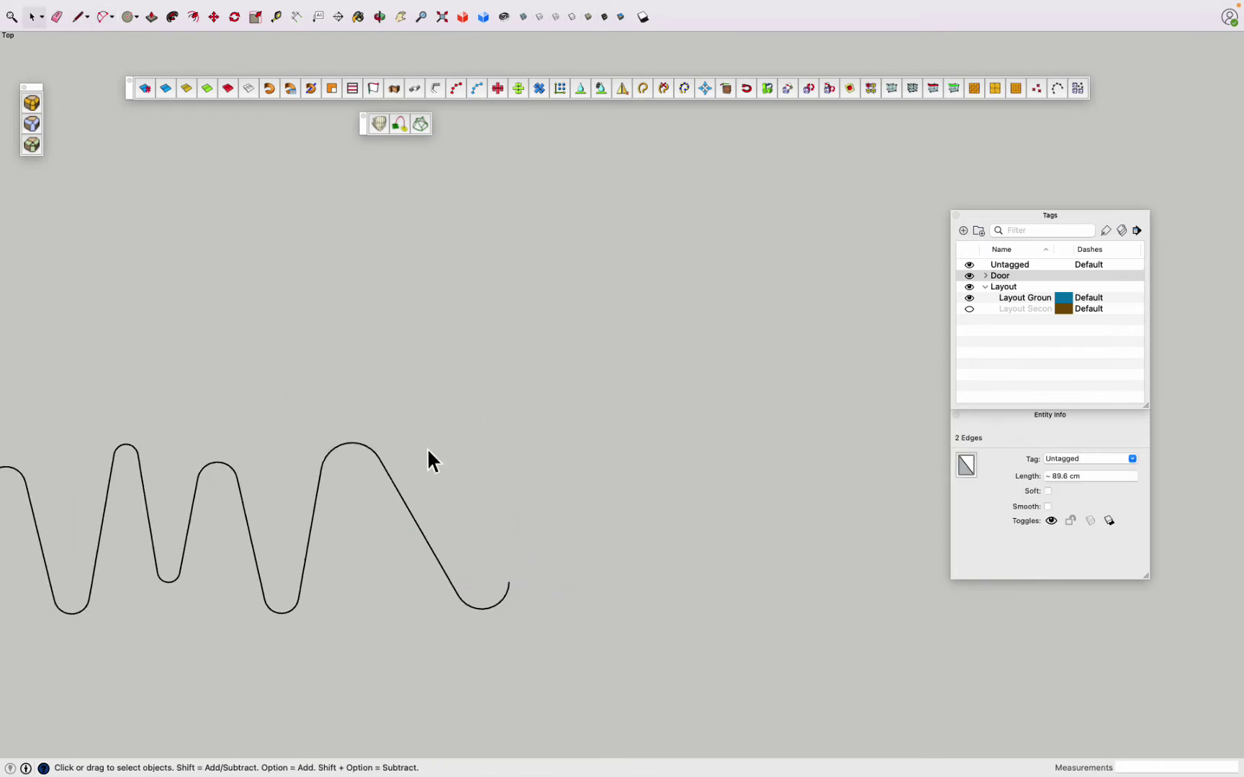
scroll(428, 450, "down", 3)
Step: Extrude the 520.2 cm zigzag curve upward into a pleated curtain group
key("super+a")
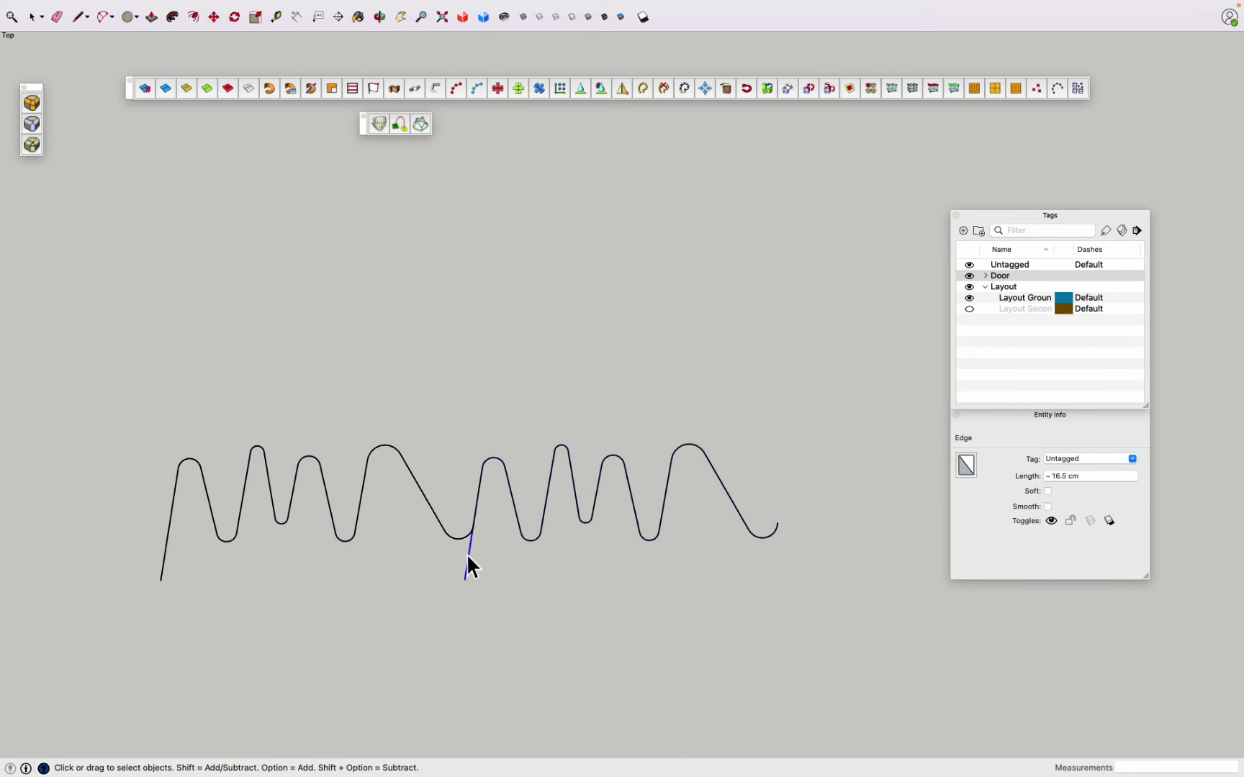
scroll(468, 555, "down", 3)
left_click(717, 562)
left_click_drag(724, 629, 365, 274)
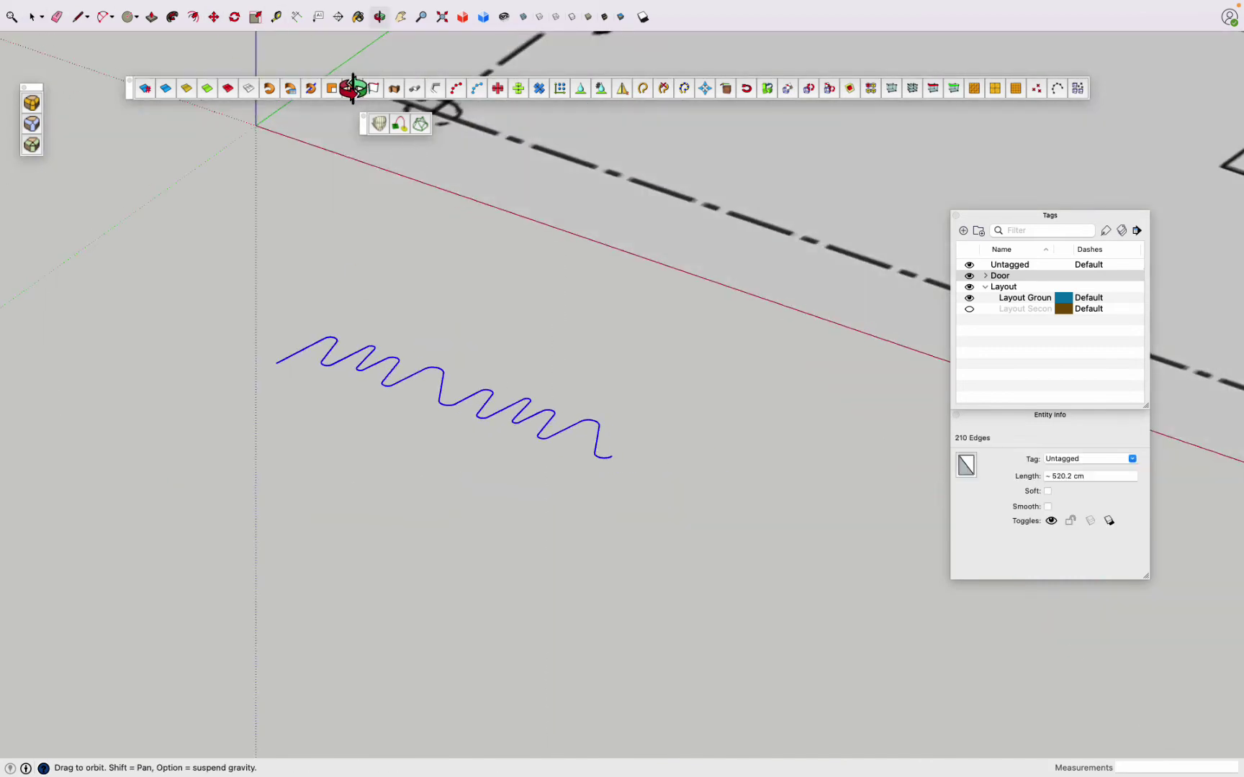
left_click(278, 130)
scroll(275, 492, "down", 5)
scroll(482, 548, "up", 3)
left_click(491, 544)
scroll(491, 543, "down", 3)
Step: Move the pleated curtain group from beside the house to the bedroom window
key("space")
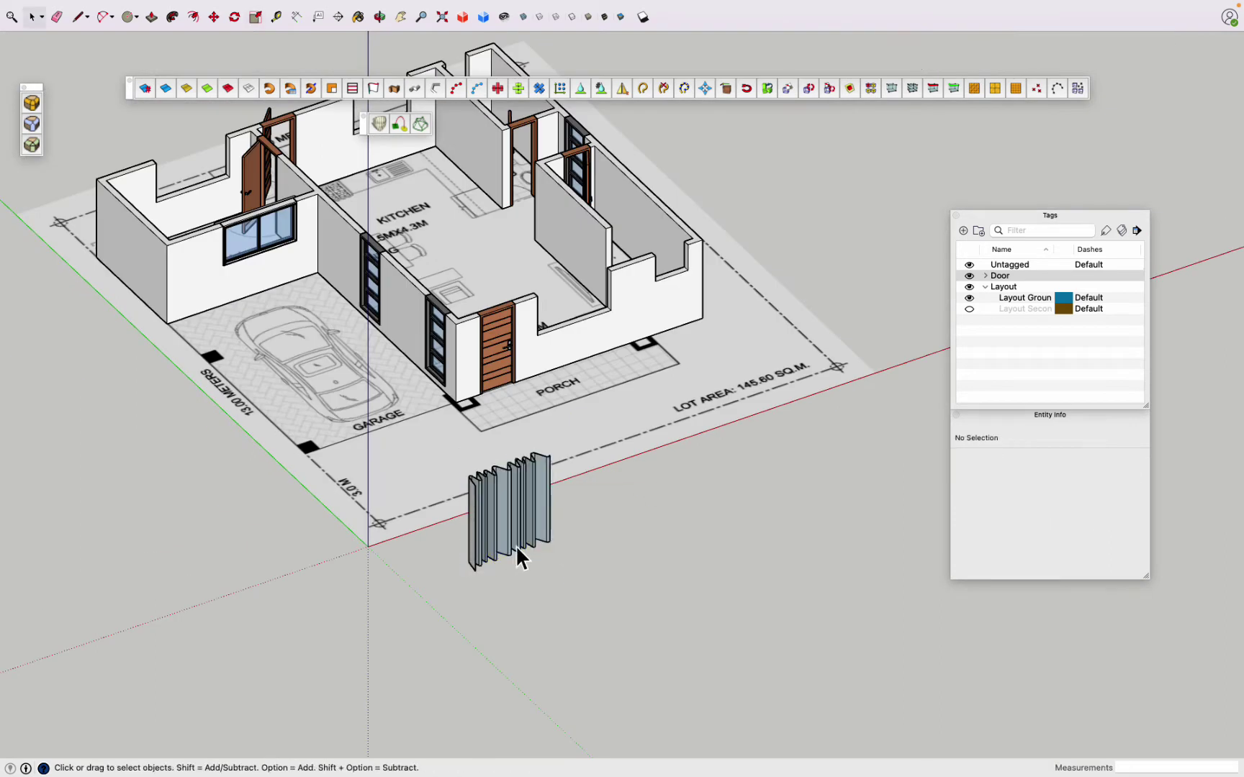
left_click(516, 555)
key("2")
key("m")
scroll(398, 634, "down", 3)
left_click(429, 663)
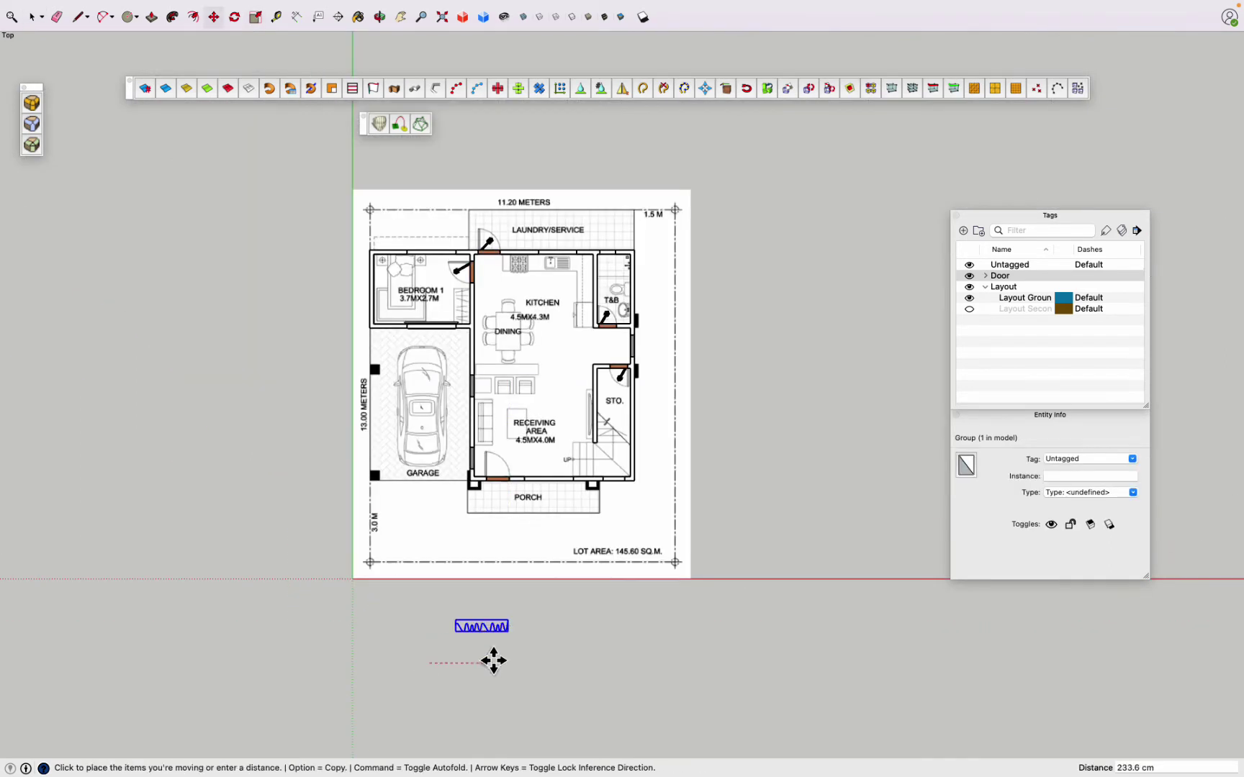
left_click(513, 352)
scroll(424, 327, "up", 3)
middle_click_drag(425, 328, 597, 504)
scroll(598, 589, "up", 5)
Step: Position the curtain against the curtain rod and adjust its size
key("s")
key("space")
scroll(707, 375, "up", 5)
key("m")
left_click(694, 472)
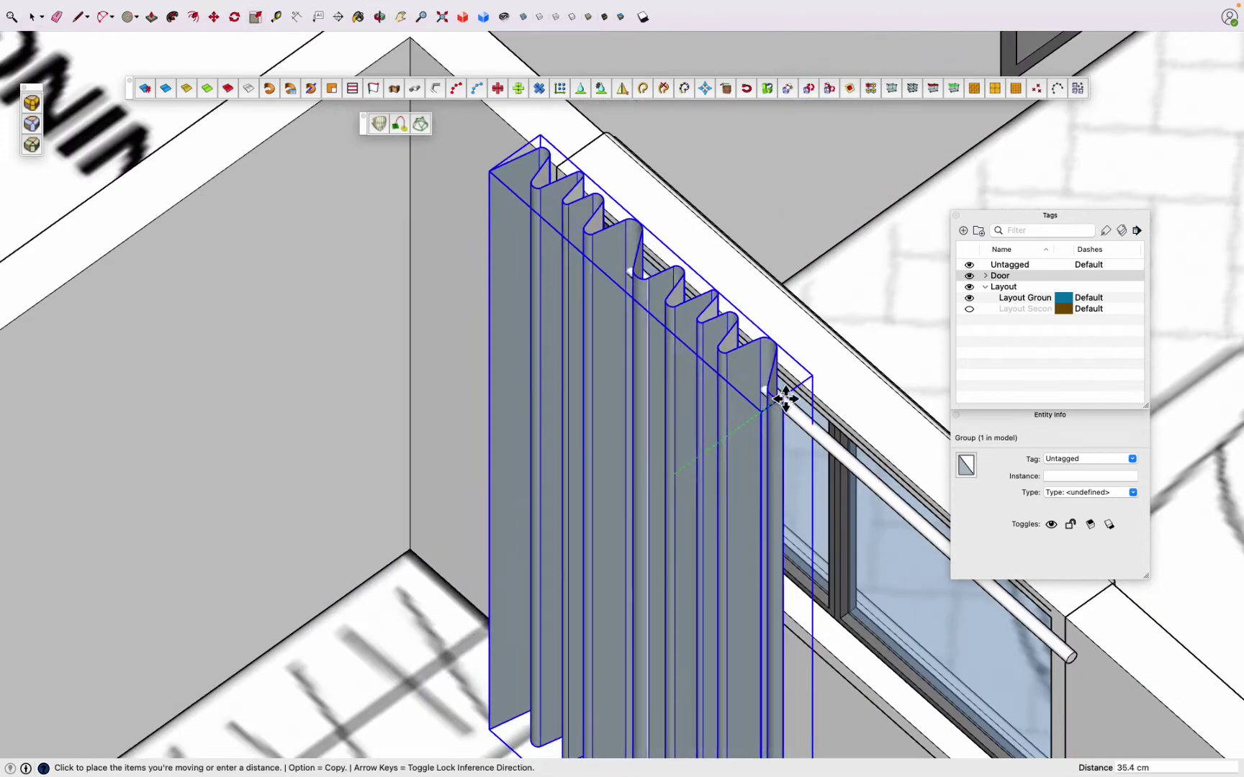
left_click(789, 397)
key("s")
key("space")
scroll(589, 337, "up", 5)
key("m")
Step: Resize the second curtain along the window in top view
key("space")
key("m")
scroll(569, 320, "down", 5)
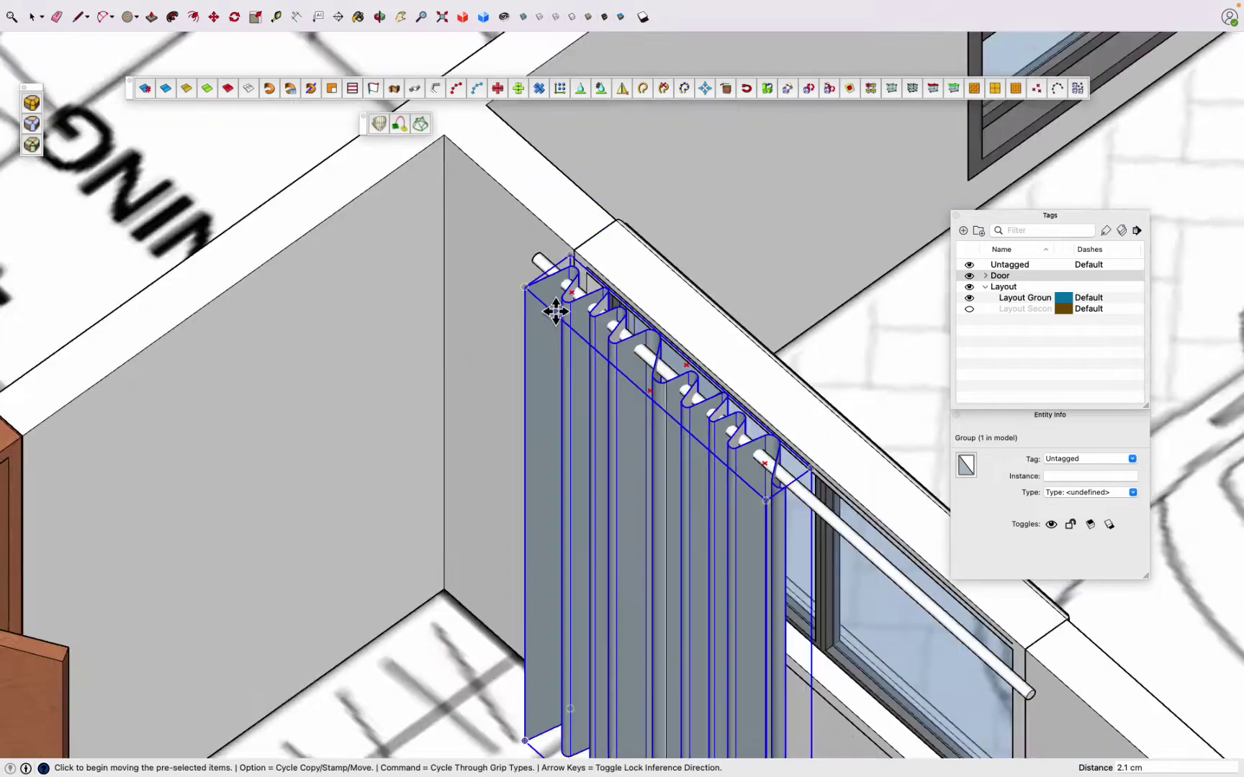
key("super+2")
scroll(561, 313, "up", 8)
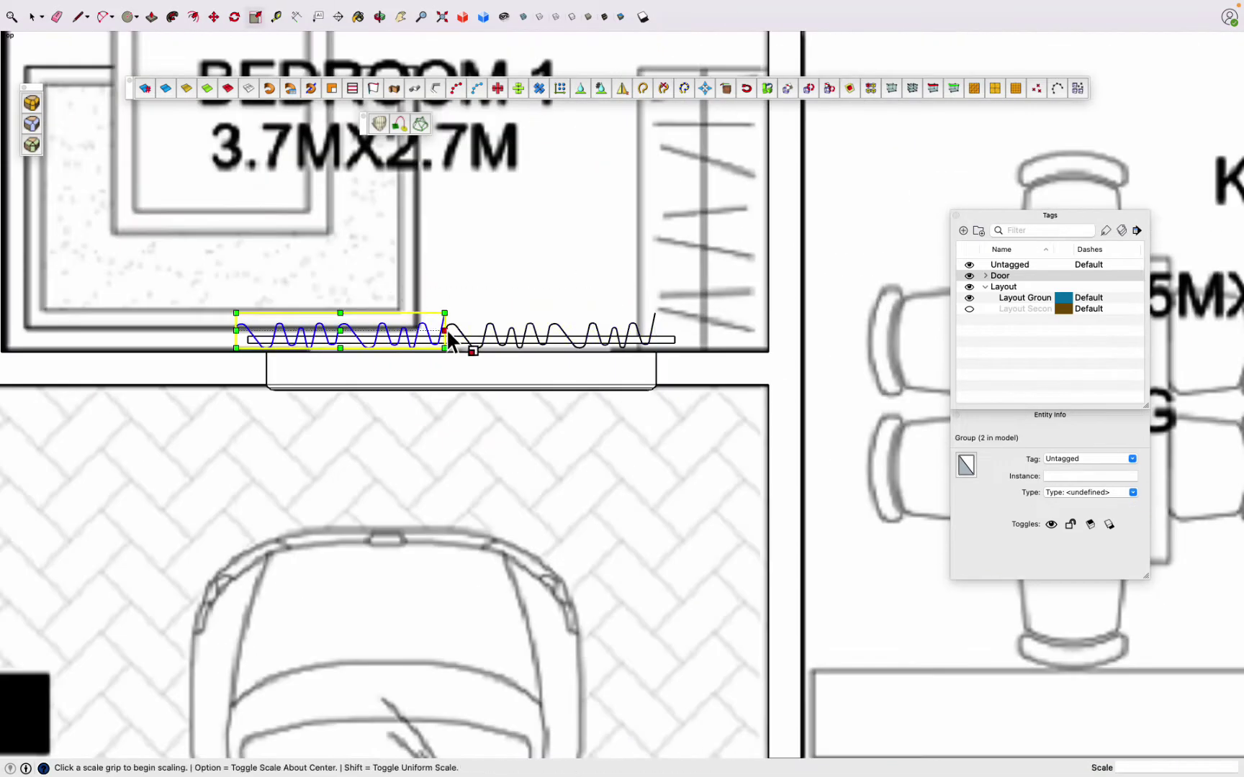
middle_click_drag(449, 338, 244, 236)
scroll(756, 317, "up", 5)
key("space")
left_click(828, 273)
scroll(763, 156, "down", 10)
Step: Turn both curtains into a component named 'Curtain'
middle_click_drag(458, 403, 1052, 506)
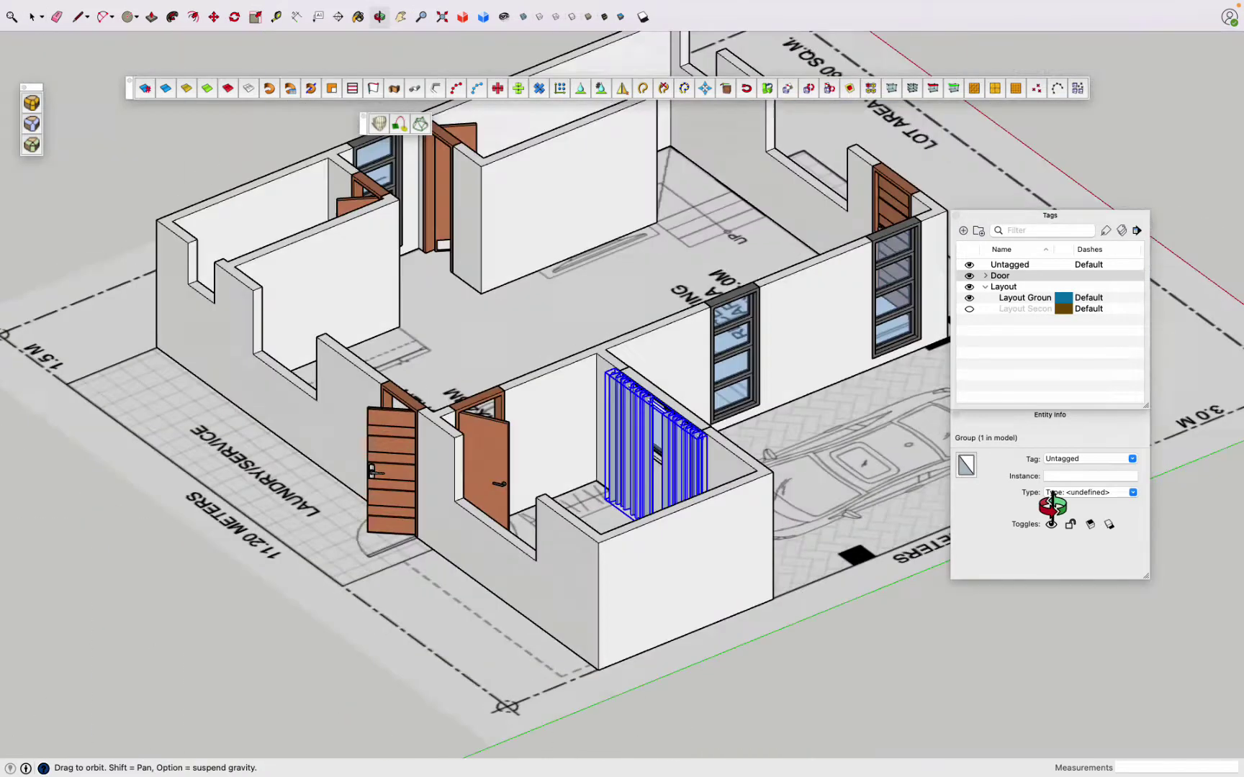
key("space")
scroll(582, 333, "up", 5)
key("super+2")
left_click(589, 269, "shift")
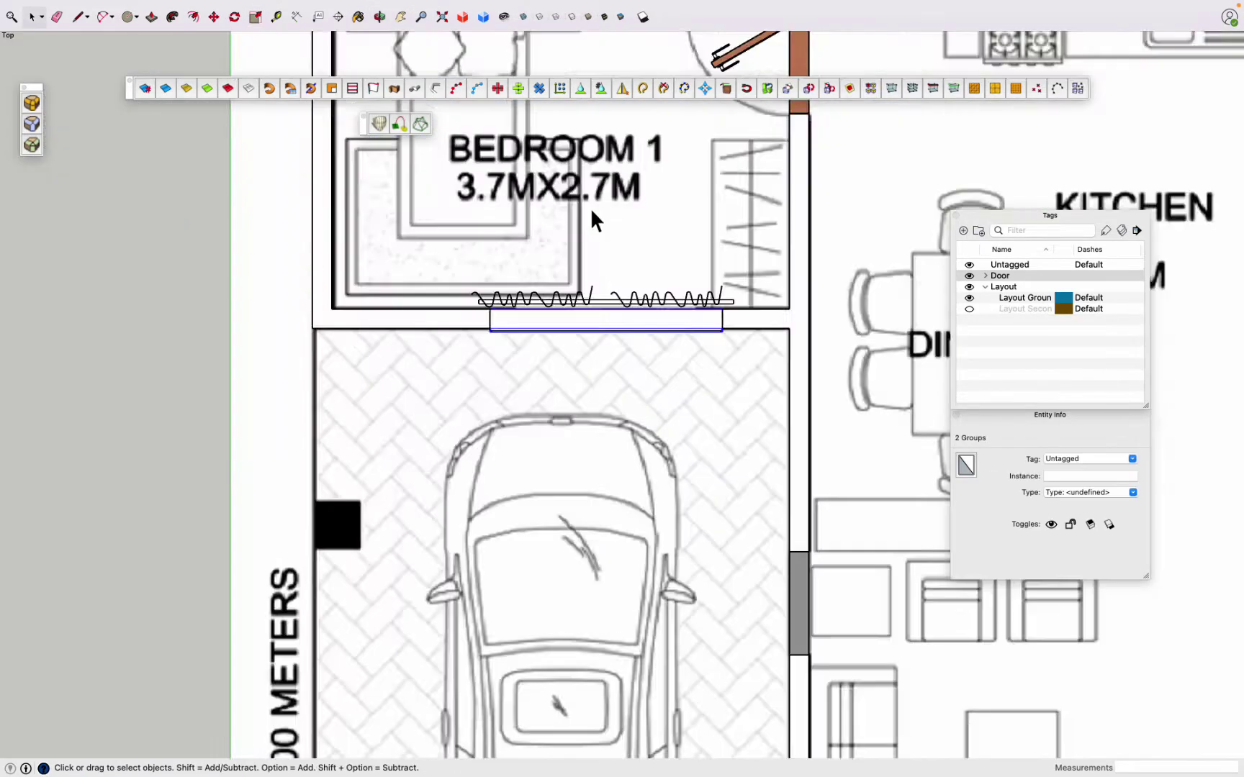
scroll(597, 216, "down", 3)
scroll(569, 252, "up", 3)
scroll(519, 288, "down", 2)
left_click(515, 296, "shift")
type("gCurtain")
key("Return")
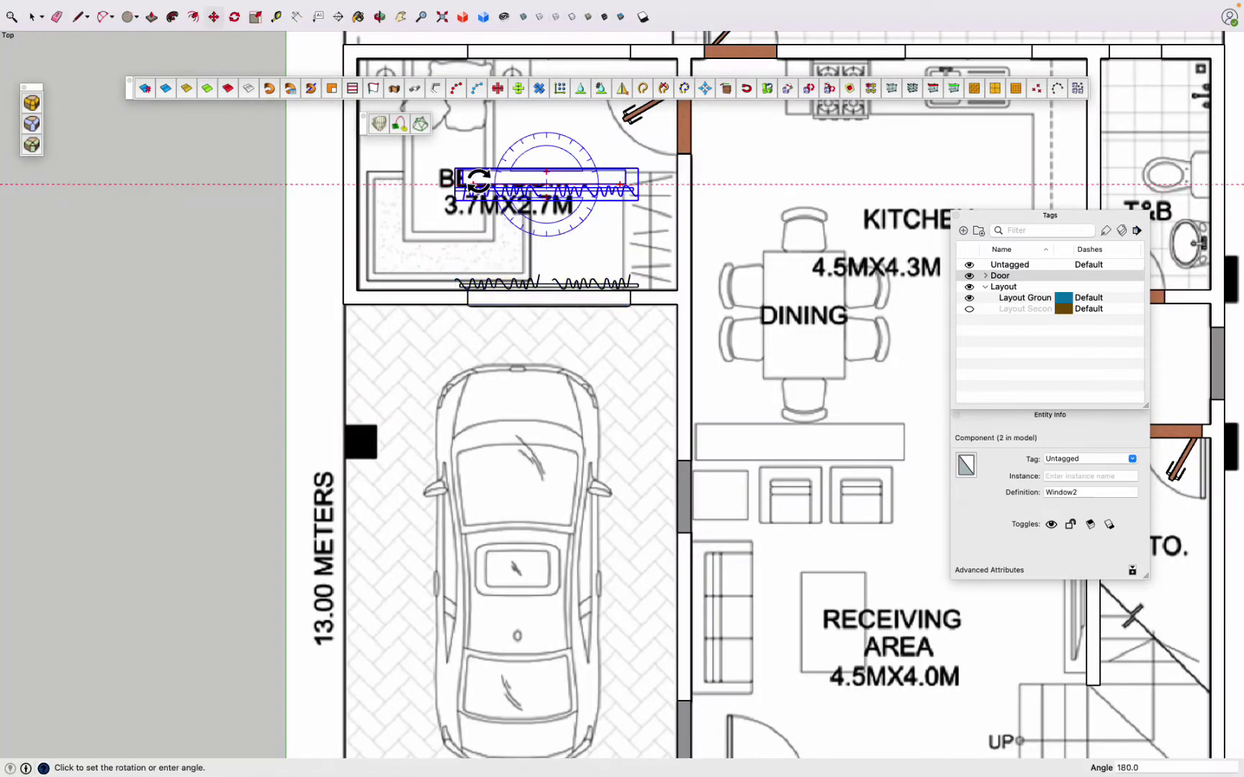
Step: Place a copy of the curtained window on another wall
scroll(545, 153, "down", 5)
scroll(547, 288, "up", 4)
left_click(539, 535)
scroll(578, 342, "up", 5)
scroll(578, 342, "up", 3)
key("space")
scroll(583, 295, "down", 5)
left_click(583, 295)
mouse_move(583, 295)
middle_mouse_down()
mouse_move(814, 422)
mouse_move(429, 486)
middle_mouse_up()
mouse_move(430, 486)
left_mouse_down()
mouse_move(727, 450)
mouse_move(500, 486)
left_mouse_up()
Step: Select the curtained window to move a copy toward the kitchen wall, then clear the selection
key("space")
left_click(737, 445)
key("m")
scroll(466, 488, "up", 5)
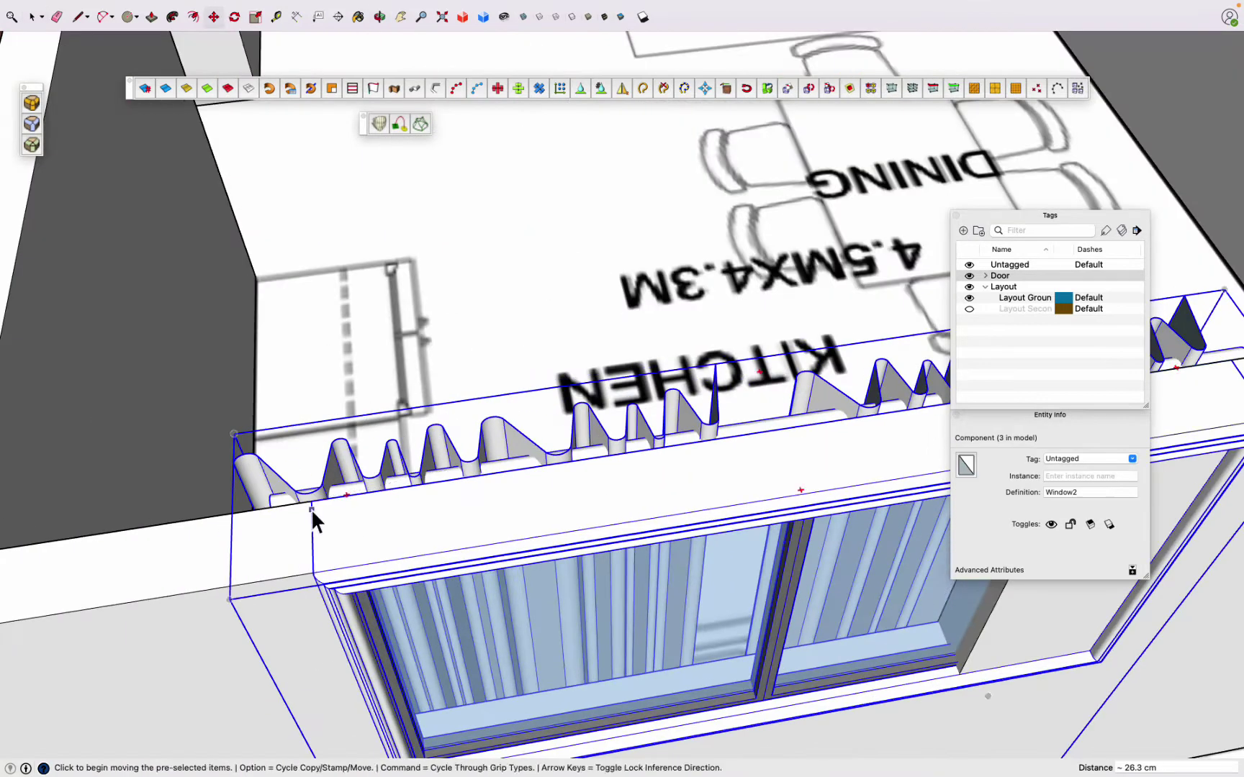
right_click(387, 497)
left_click(403, 550)
scroll(724, 576, "down", 5)
Step: Scale the previously placed window down to a narrower width
left_click(723, 576)
key("s")
left_click(723, 576)
left_click(651, 597)
key("space")
middle_click_drag(625, 598, 497, 573)
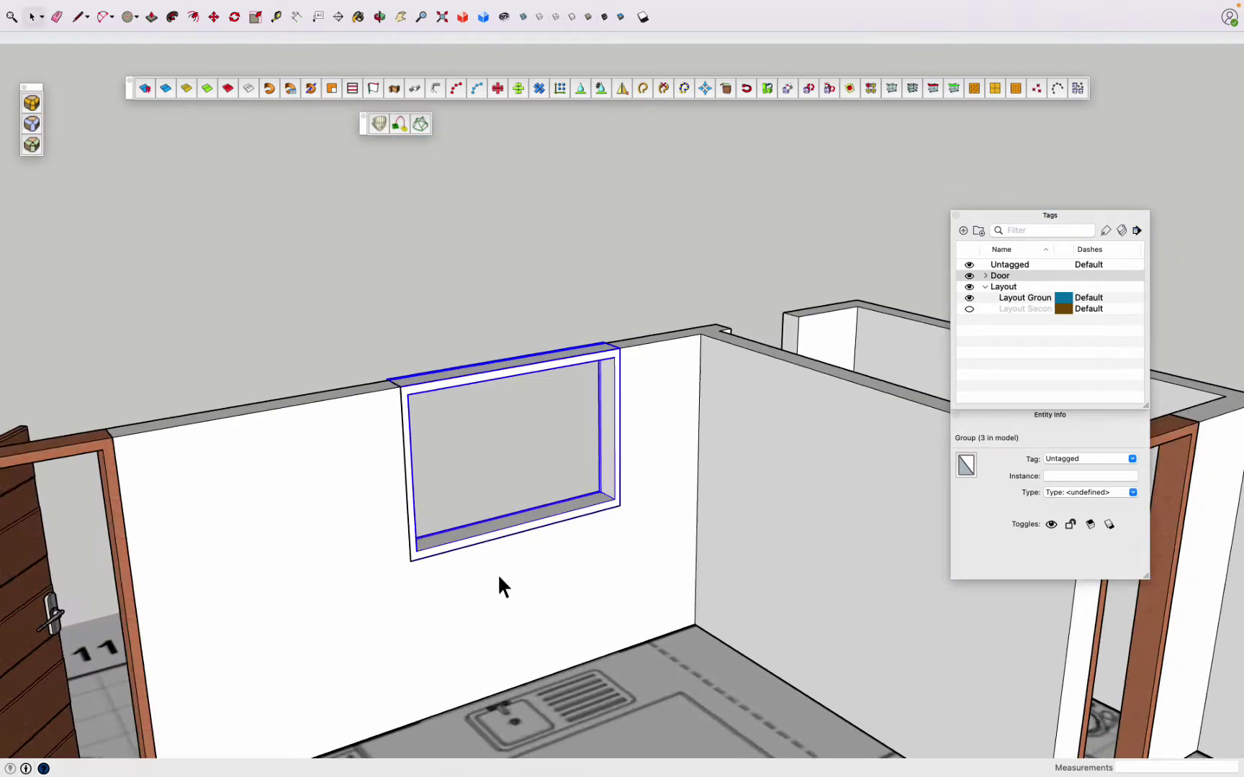
Step: Fill the kitchen window opening with a split rectangle turned into a Lattice Maker glazed window
key("space")
key("r")
left_click_drag(352, 301, 668, 472)
key("space")
left_click(668, 472)
key("m")
left_click(669, 299)
left_click(528, 278)
left_click(352, 9)
left_click(360, 203)
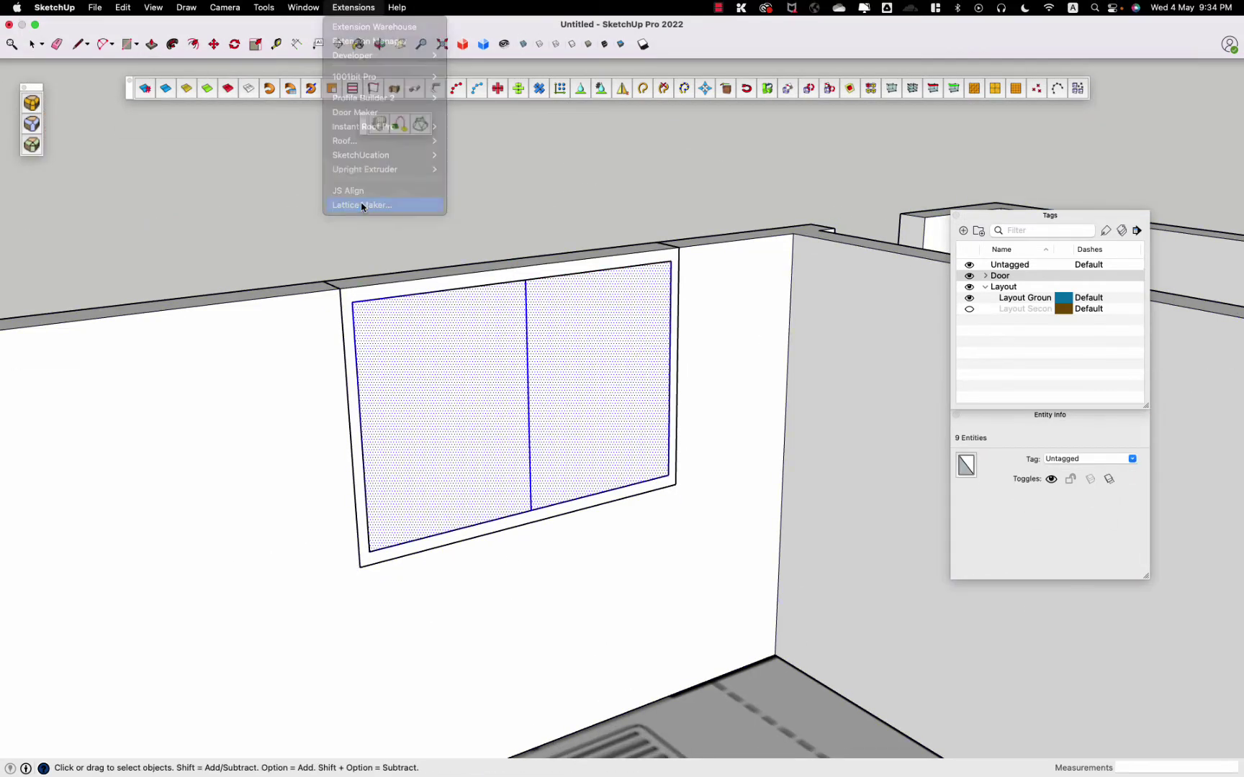
middle_click_drag(601, 340, 760, 606)
Step: Copy the curtained Window2 component from the left wall onto the receiving-area wall
scroll(658, 478, "up", 5)
scroll(622, 473, "down", 10)
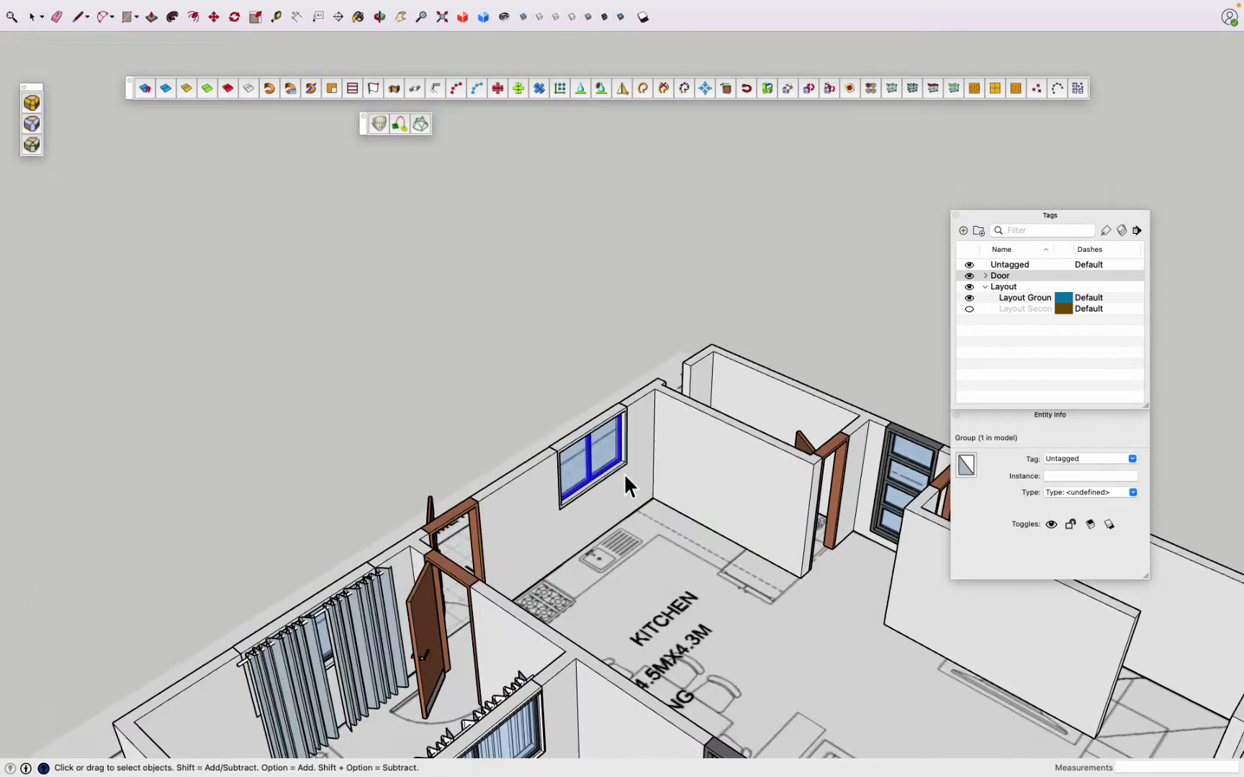
scroll(609, 472, "down", 2)
mouse_move(609, 473)
middle_mouse_down()
mouse_move(479, 332)
mouse_move(644, 315)
middle_mouse_up()
scroll(479, 332, "down", 3)
left_click(233, 334)
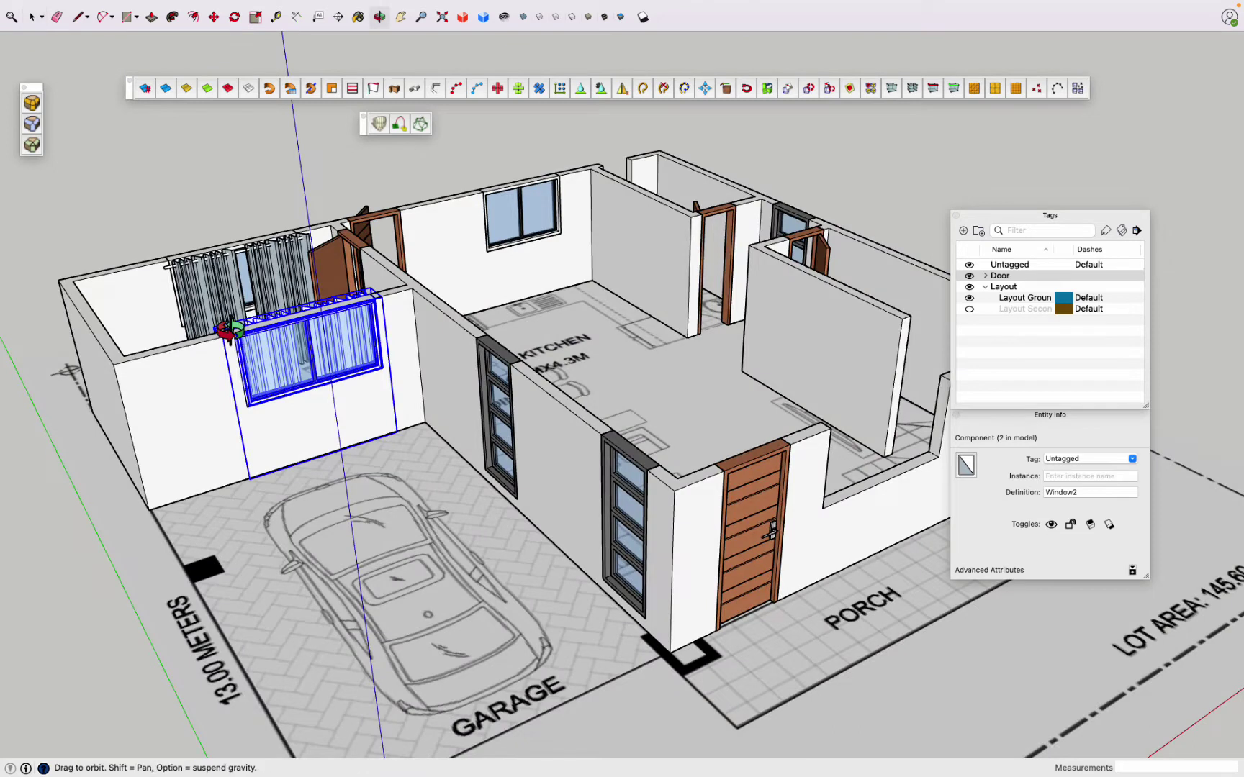
scroll(230, 330, "up", 3)
key("m")
left_click(345, 446, "alt")
scroll(889, 528, "down", 4)
scroll(644, 421, "up", 4)
left_click(482, 426)
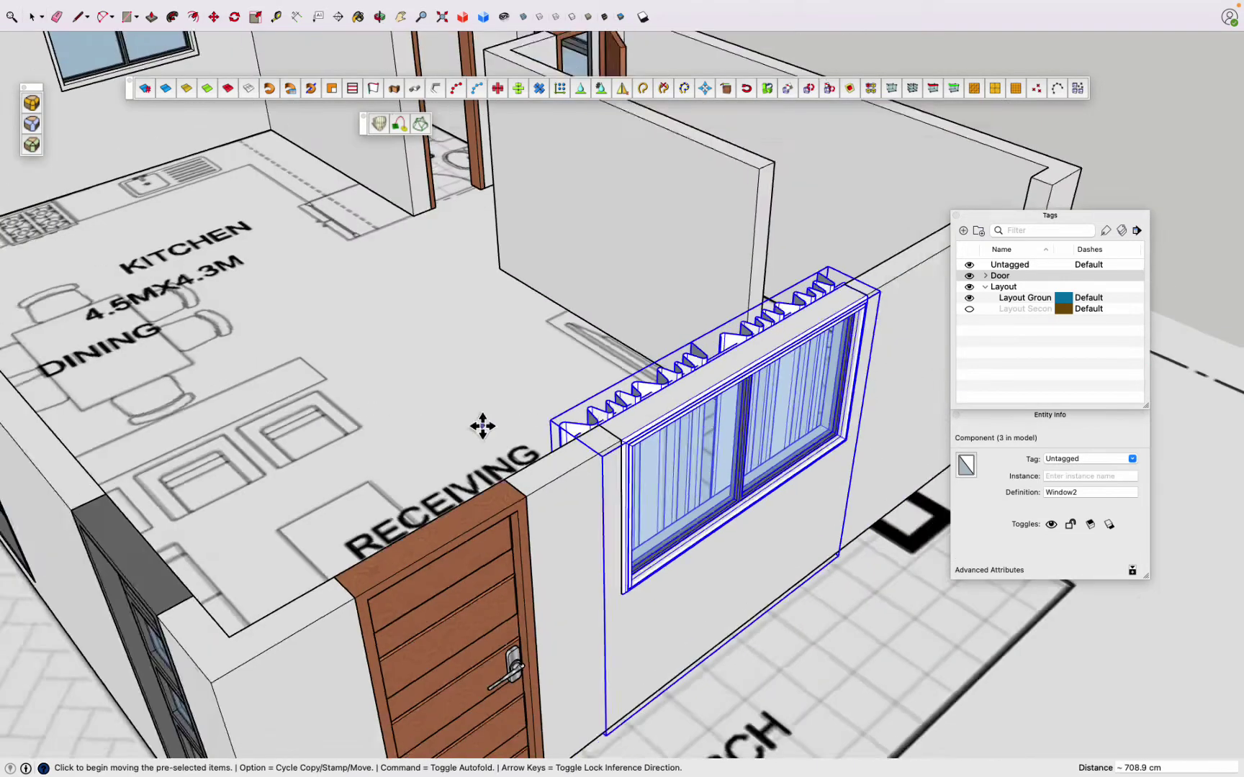
key("space")
Step: Delete the curtains from the copied window, then undo to restore them
scroll(483, 426, "down", 5)
scroll(647, 388, "up", 5)
left_click(586, 425)
scroll(586, 428, "down", 5)
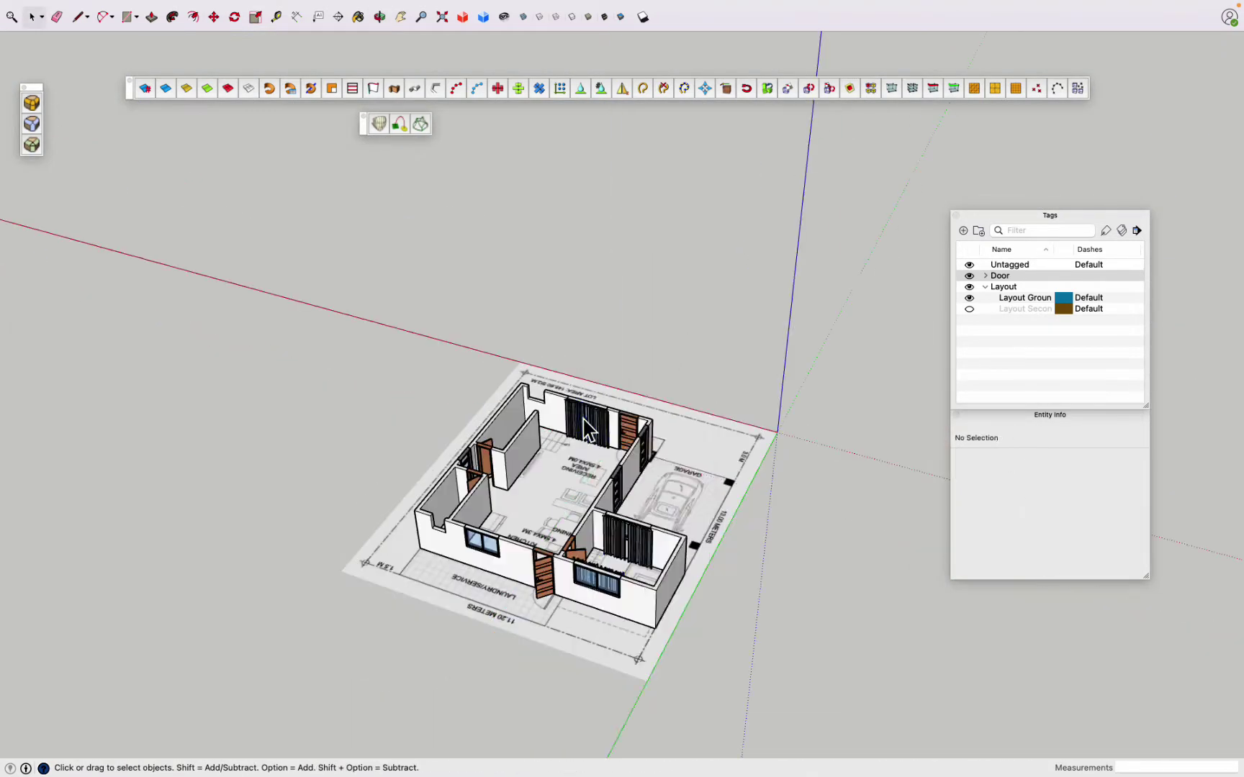
scroll(618, 431, "up", 5)
left_click(618, 431)
key("Delete")
scroll(619, 432, "down", 5)
key("ctrl+z")
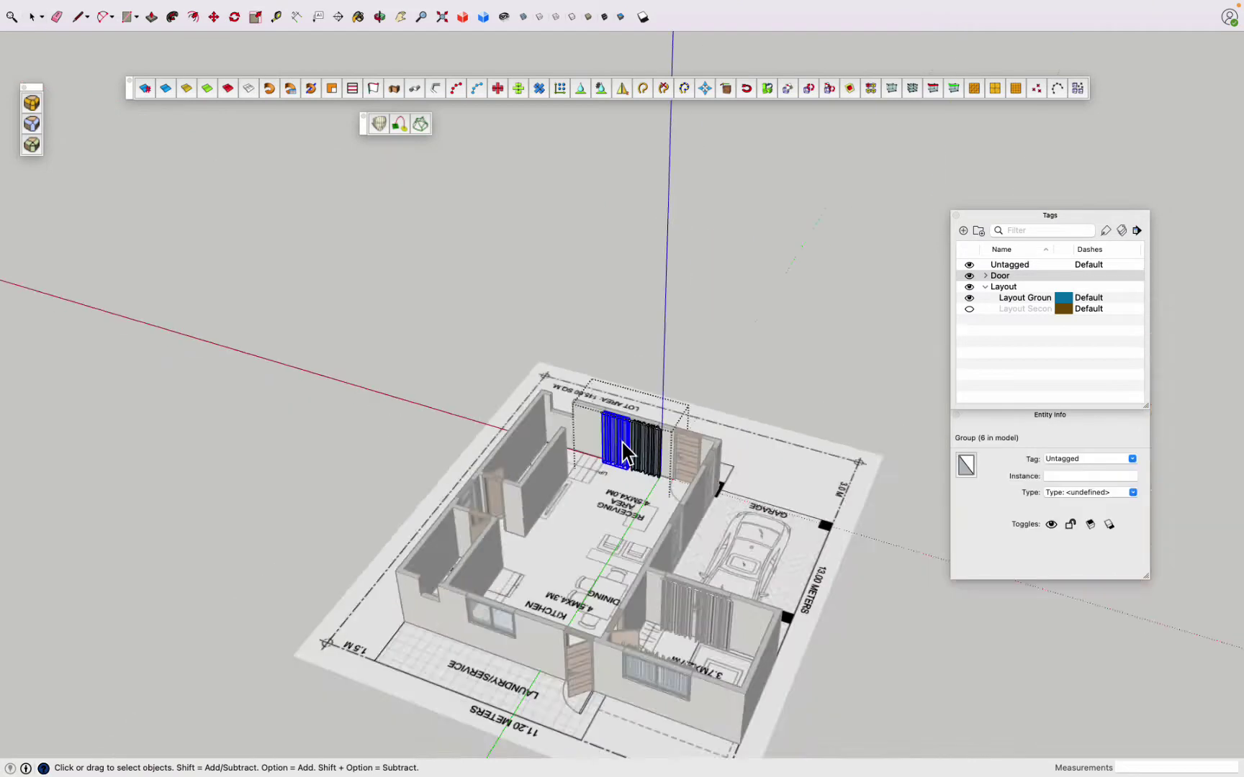
scroll(624, 452, "up", 5)
key("s")
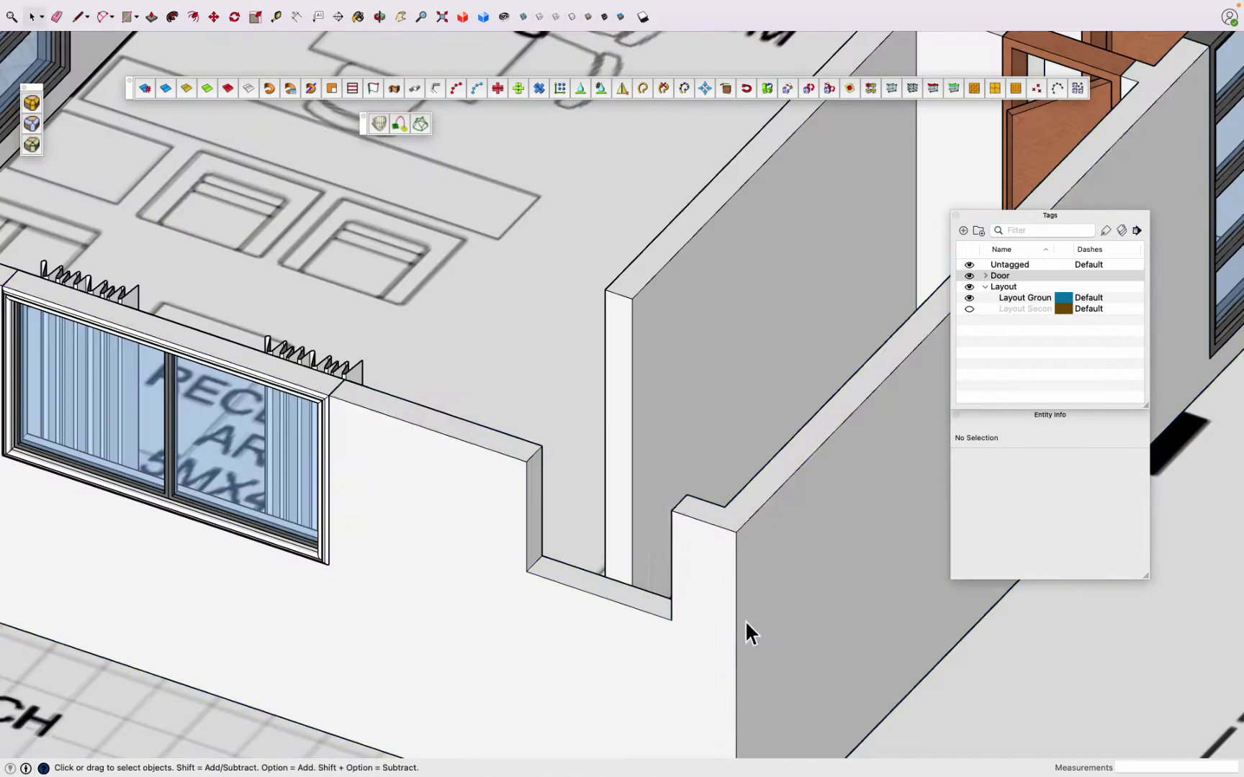
Step: Draw a window-sized rectangle on the wall and split it with a copied top edge
left_click(745, 631)
key("r")
left_click_drag(526, 462, 671, 619)
key("space")
left_click(605, 489)
key("m")
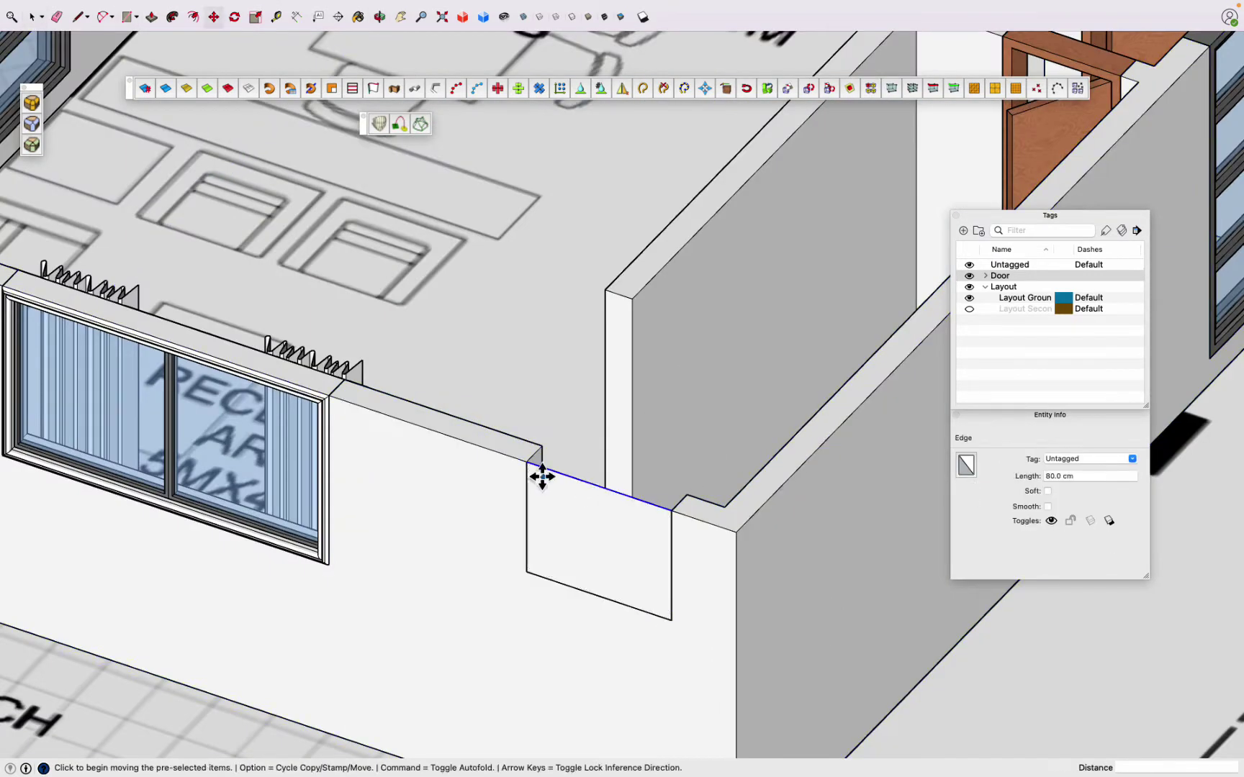
left_click_drag(542, 477, 542, 531, "alt")
key("space")
triple_click(560, 508)
Step: Generate a Lattice Maker glazed window from the split faces, redoing it once
left_click(356, 9)
left_click(378, 203)
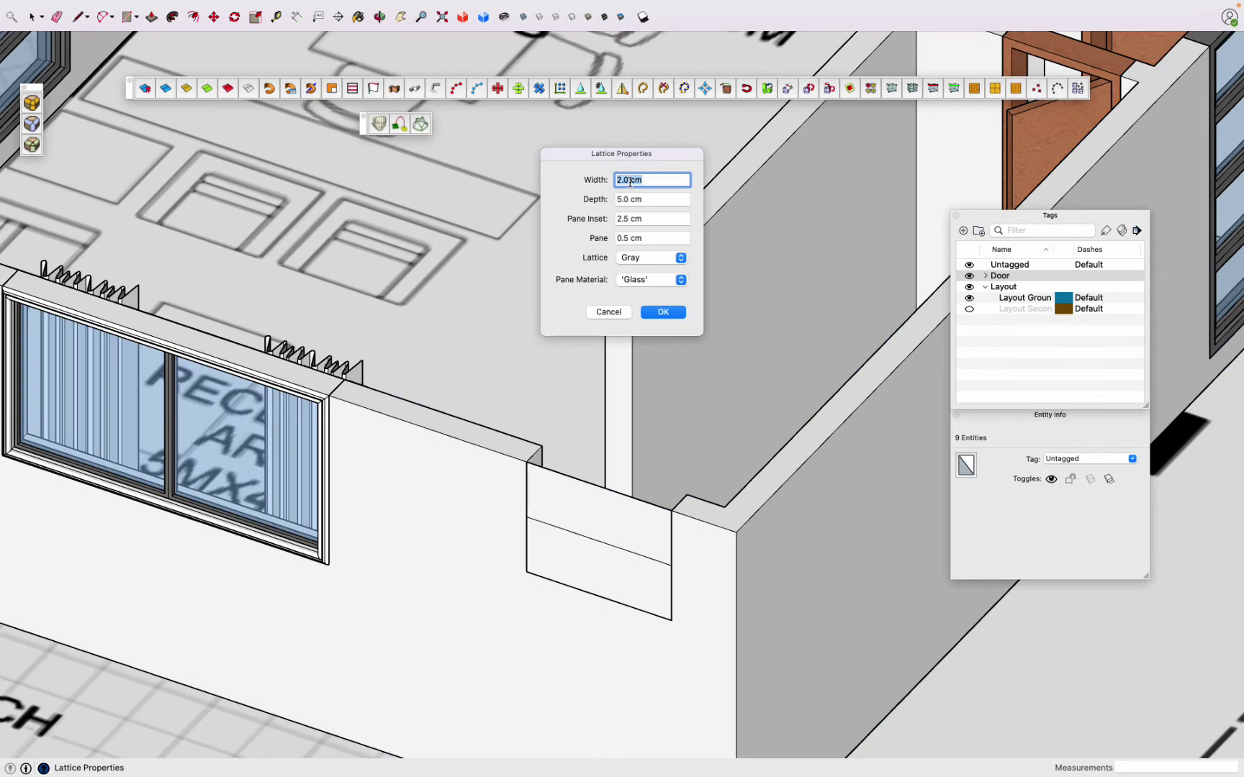
left_click(680, 310)
key("super+z")
left_click(354, 8)
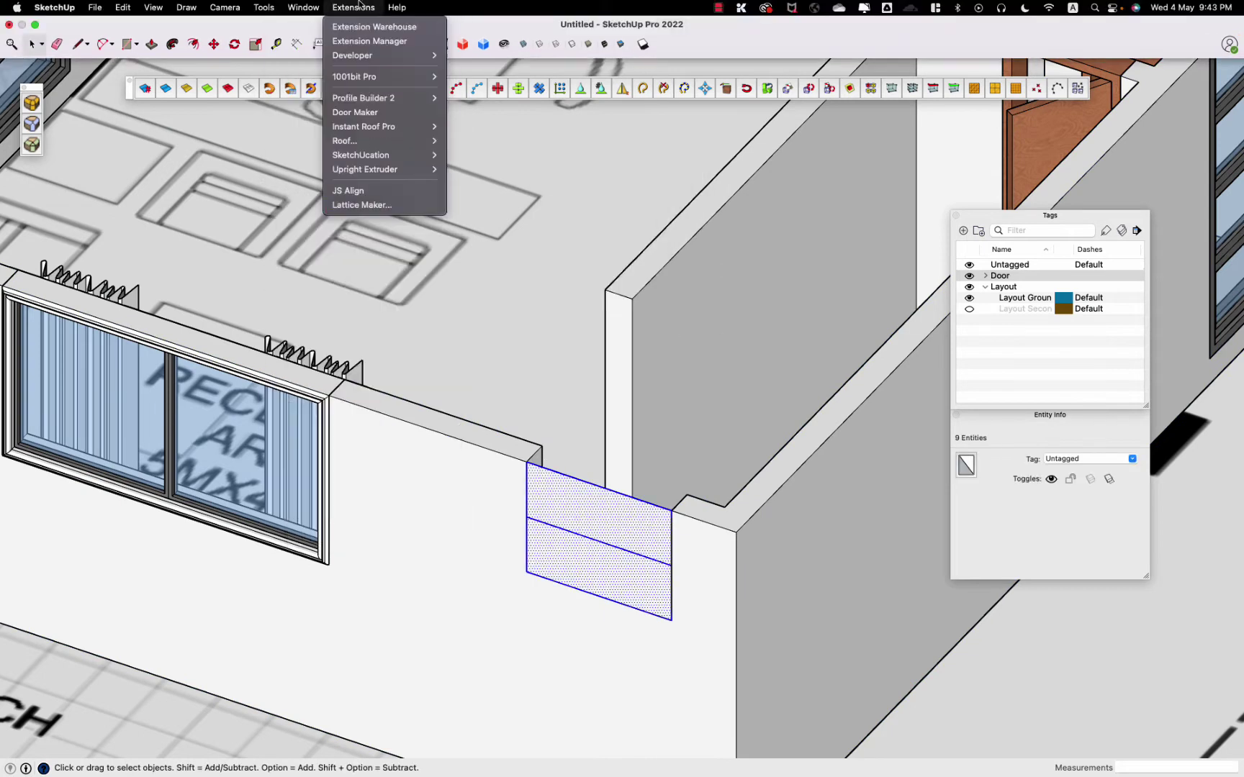
left_click(367, 205)
key("Return")
Step: Scale the new lattice window to fit its wall opening
key("s")
left_click(527, 458)
left_click(542, 422)
key("space")
scroll(560, 485, "down", 10)
scroll(556, 458, "up", 6)
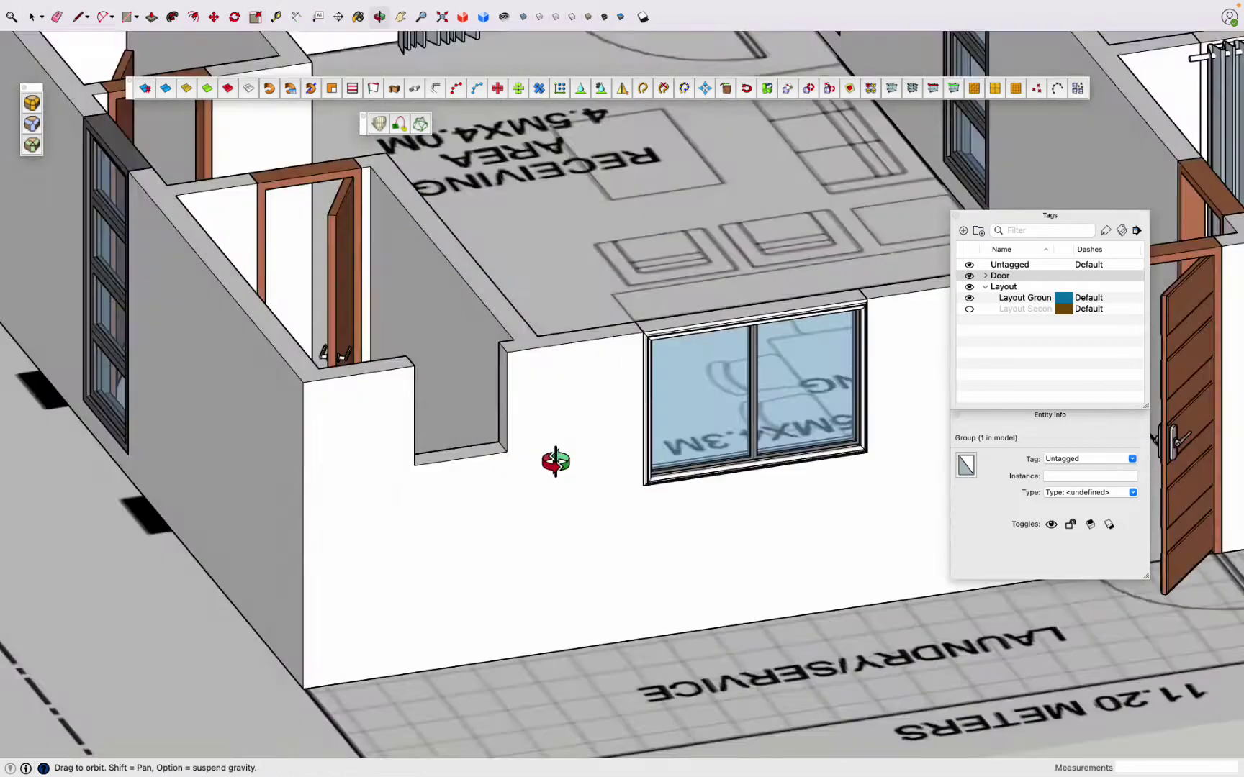
scroll(556, 458, "up", 3)
Step: Generate another Lattice Maker glazed window in the small opening and orbit around the house
left_click(354, 8)
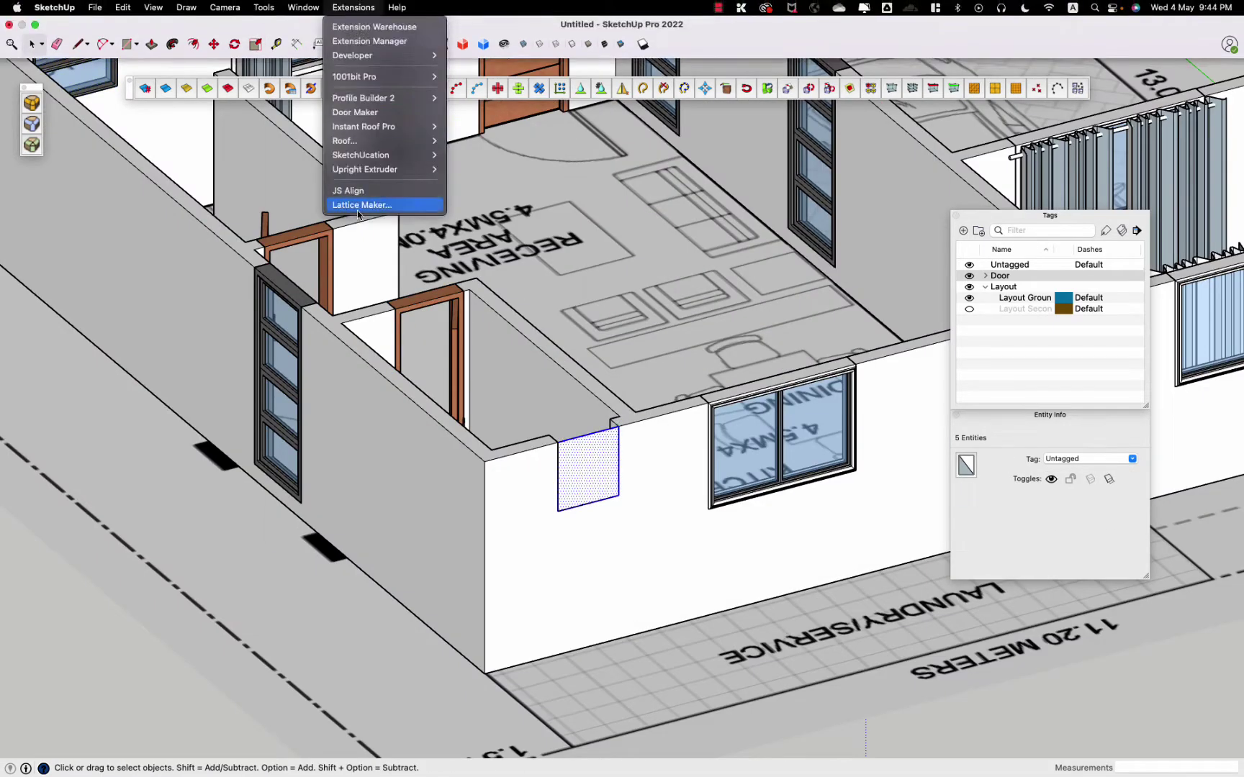
left_click(367, 206)
left_click(676, 315)
scroll(523, 439, "up", 5)
scroll(521, 443, "up", 4)
key("m")
scroll(521, 443, "down", 2)
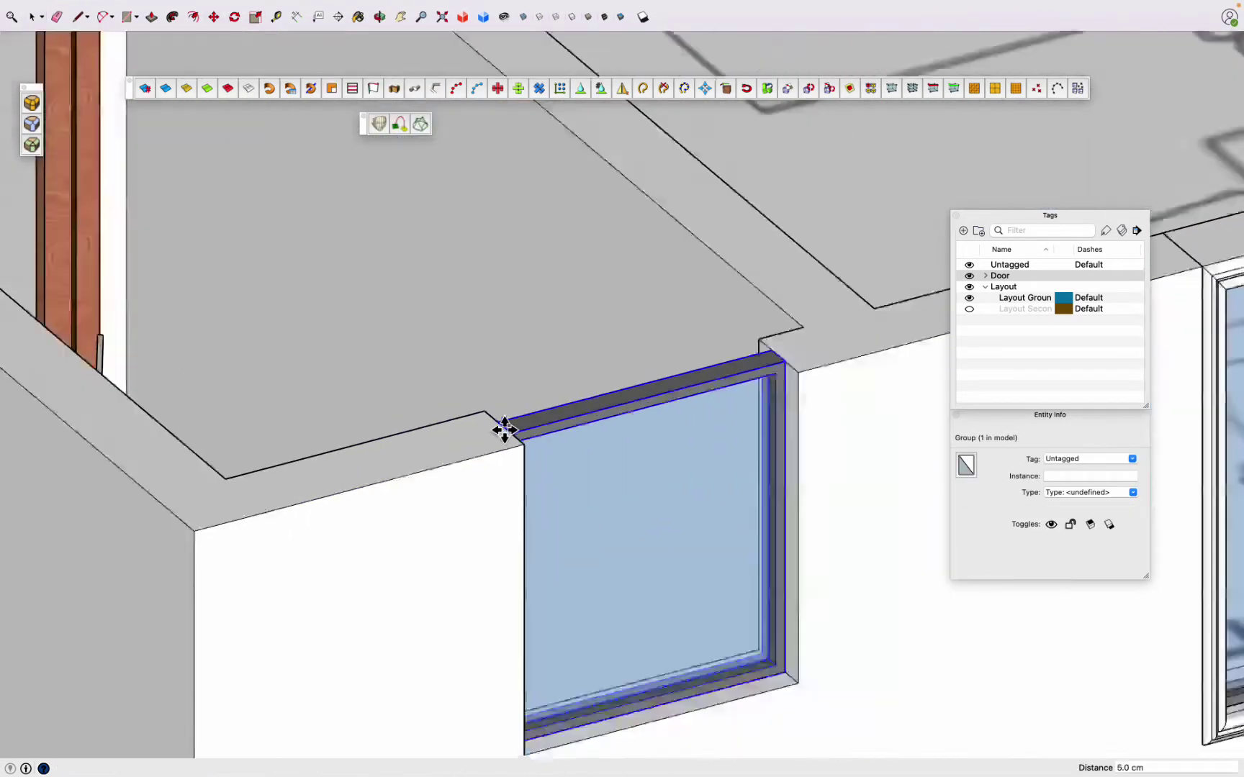
scroll(503, 430, "down", 10)
key("o")
mouse_move(83, 256)
left_mouse_down()
mouse_move(748, 474)
mouse_move(573, 417)
mouse_move(422, 450)
mouse_move(431, 386)
mouse_move(516, 466)
left_mouse_up()
scroll(573, 417, "up", 6)
Step: Draw the counter outline rectangle along the kitchen wall from near the stove
key("space")
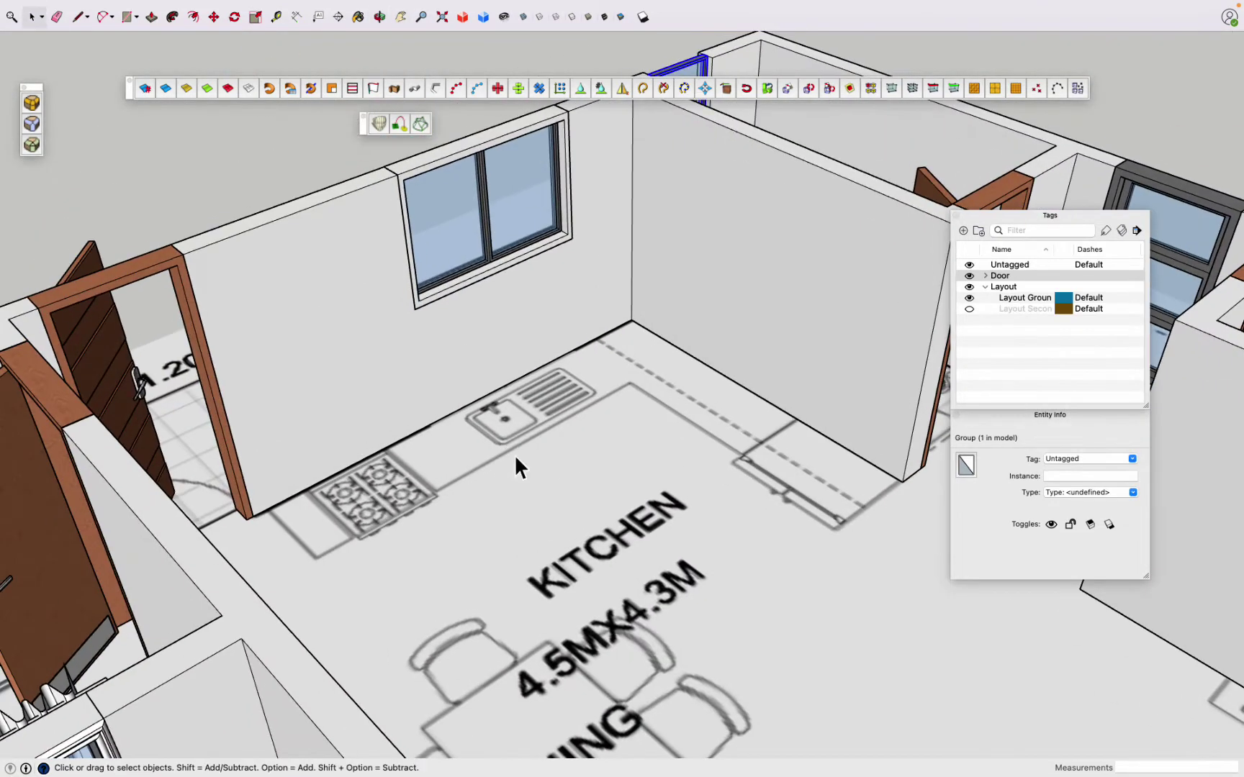
left_click(126, 16)
left_click(387, 447)
scroll(392, 442, "up", 1)
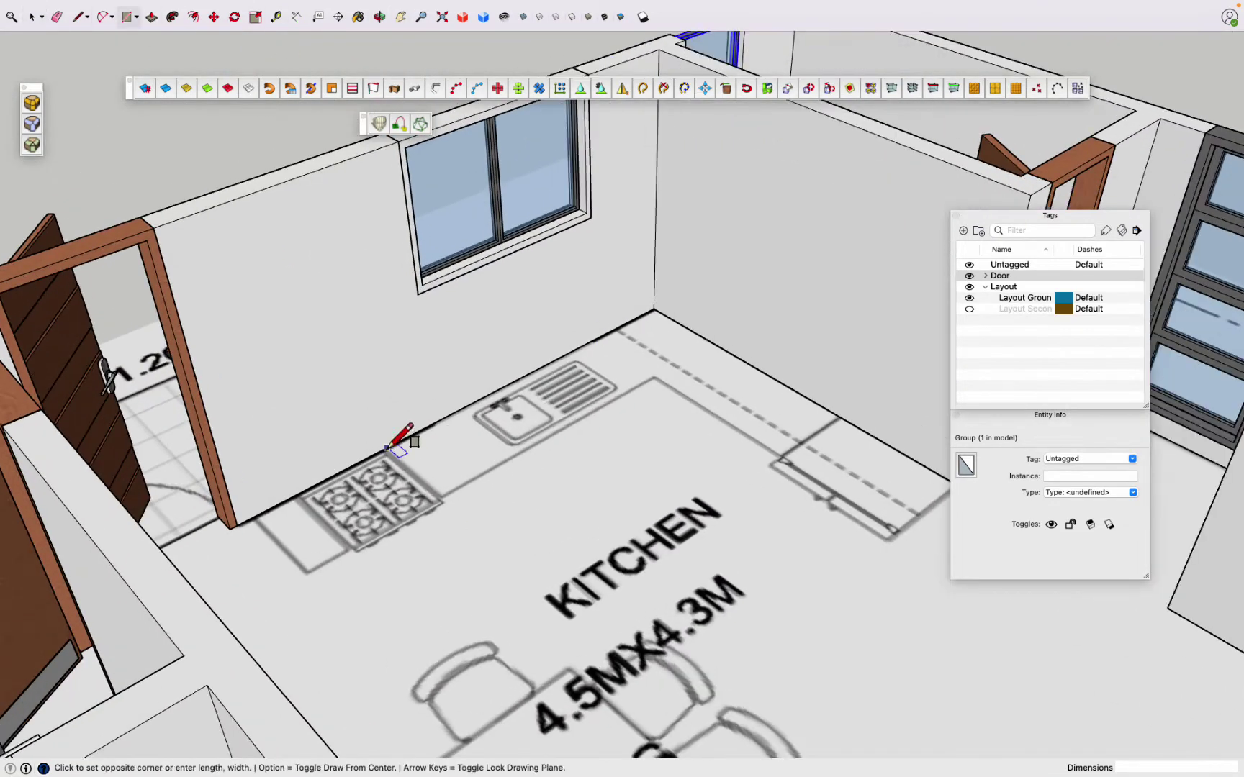
left_click(655, 377)
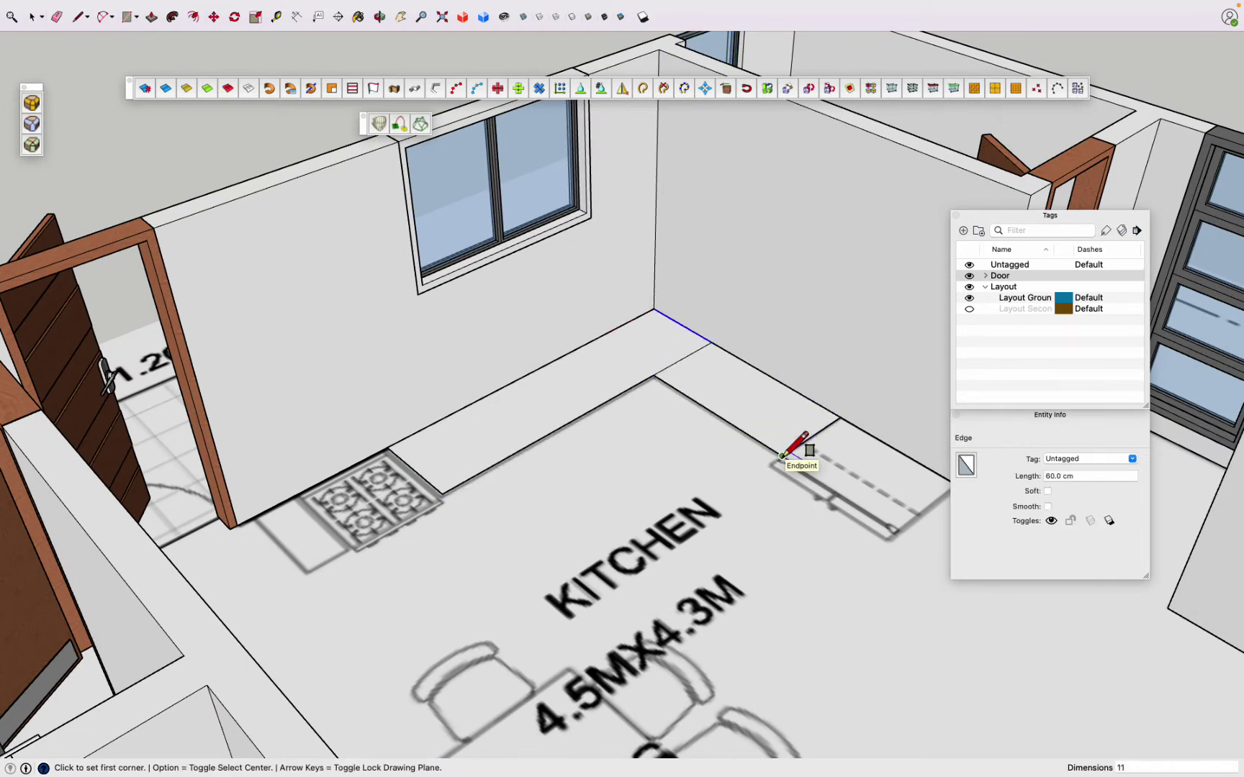
Step: Push/Pull the L-shaped outline up to counter height plus a thin countertop layer
key("space")
double_click(679, 358)
key("p")
left_click(457, 487)
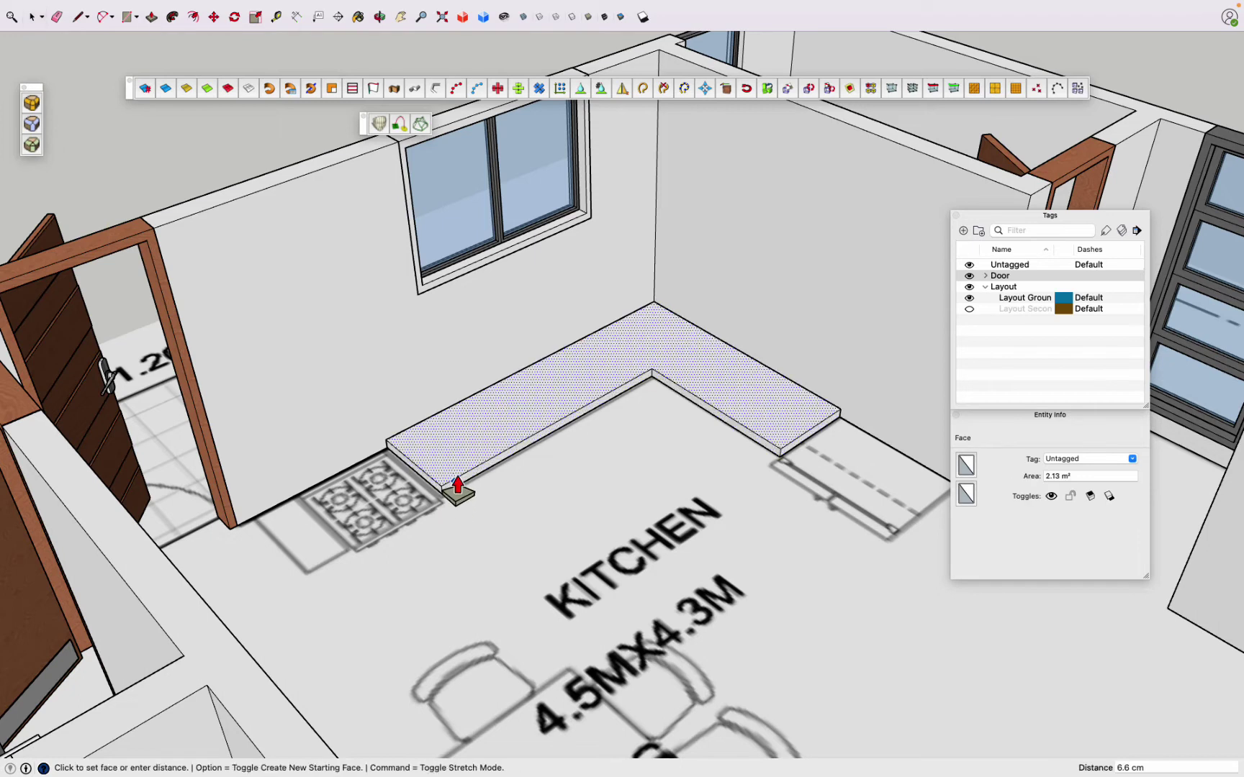
left_click(447, 416)
key("Return")
mouse_move(446, 380)
middle_mouse_down()
mouse_move(353, 408)
mouse_move(627, 424)
mouse_move(672, 380)
mouse_move(944, 346)
mouse_move(401, 346)
middle_mouse_up()
triple_click(409, 421)
mouse_move(409, 422)
middle_mouse_down()
mouse_move(361, 369)
mouse_move(411, 411)
middle_mouse_up()
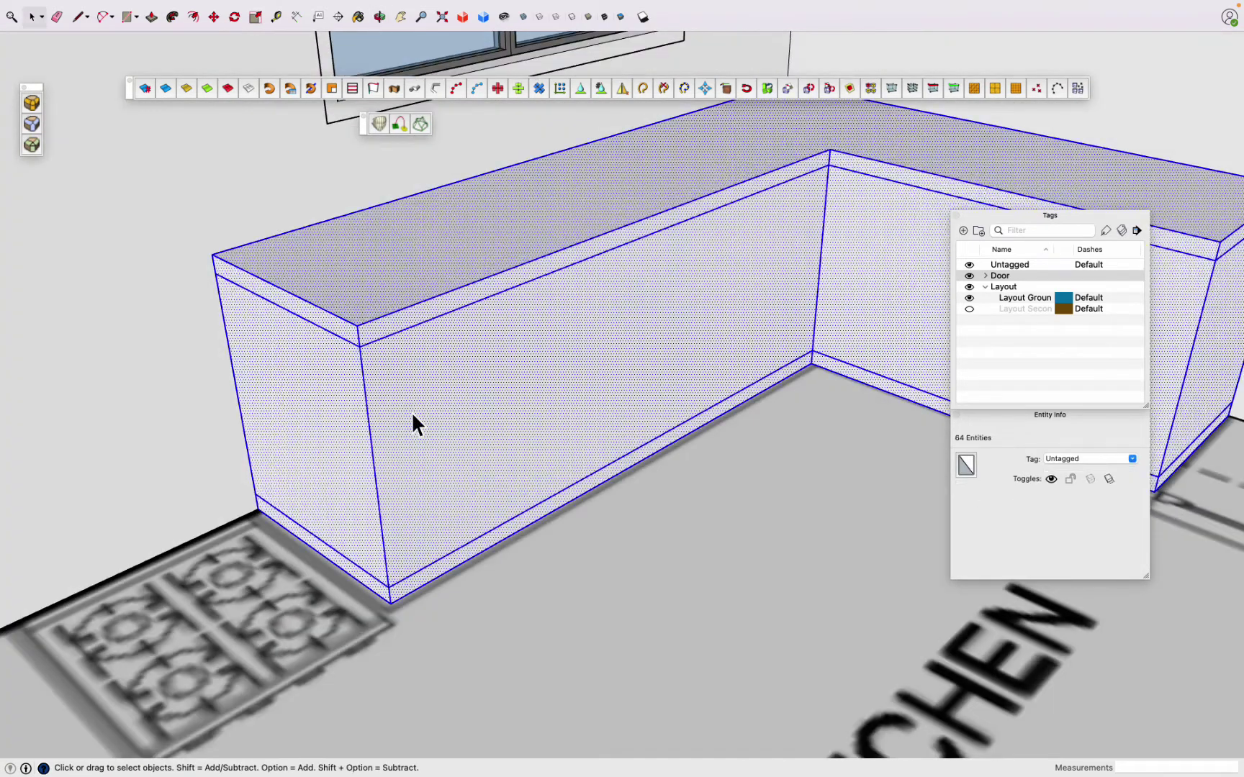
Step: Group the counter and add a pulled-out, grouped drawer front panel on its face
key("super+g")
key("r")
scroll(361, 336, "up", 3)
left_click(602, 280)
key("p")
left_click(598, 282)
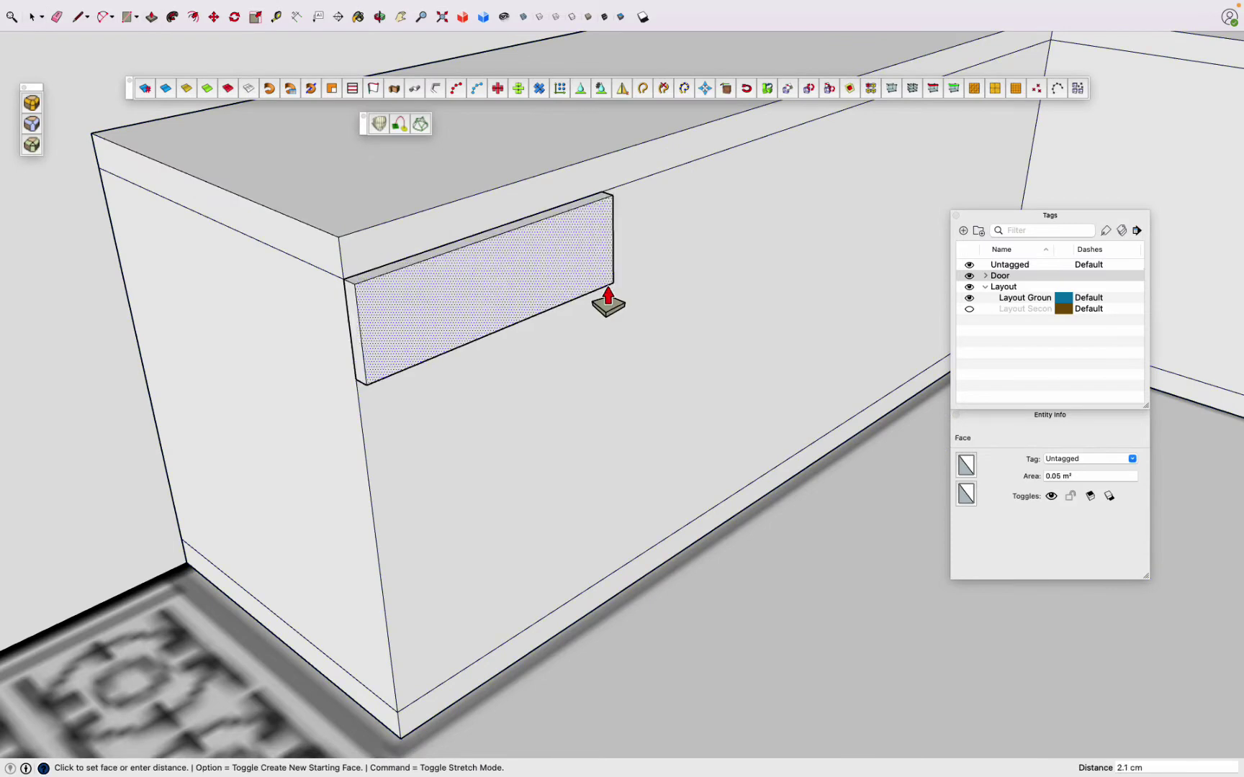
key("super+g")
Step: Copy the front panel twice to make a second drawer front and a door front below
key("m")
scroll(355, 286, "up", 2)
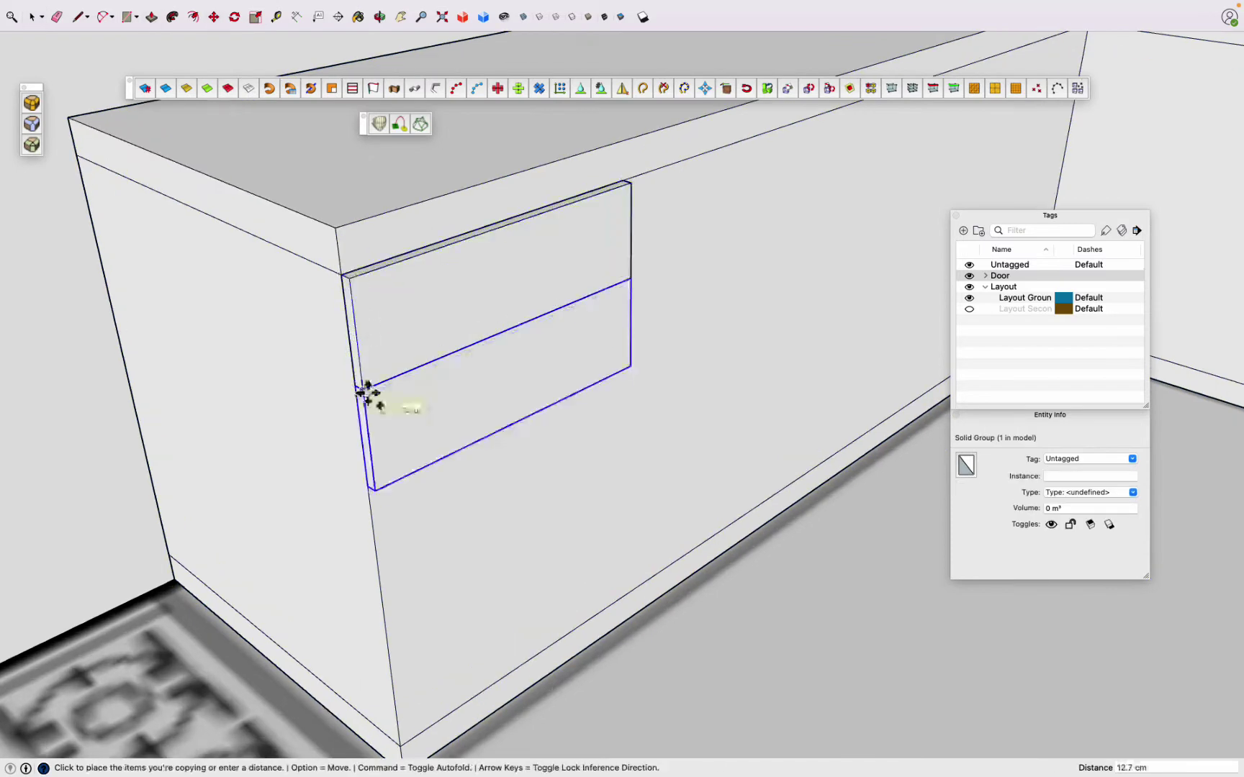
left_click(367, 392)
scroll(350, 380, "up", 5)
left_click(350, 395)
scroll(350, 395, "down", 5)
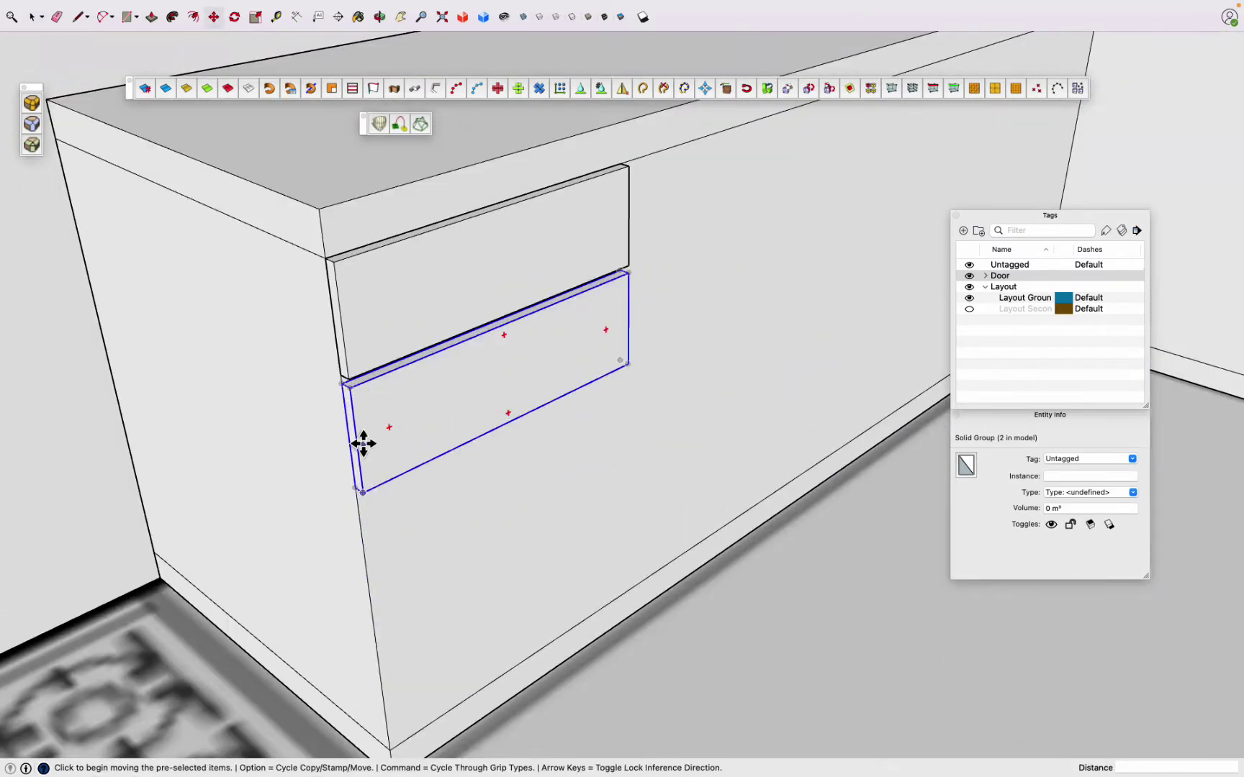
scroll(363, 444, "up", 5)
left_click(361, 497)
scroll(360, 500, "down", 5)
middle_click_drag(625, 589, 601, 551)
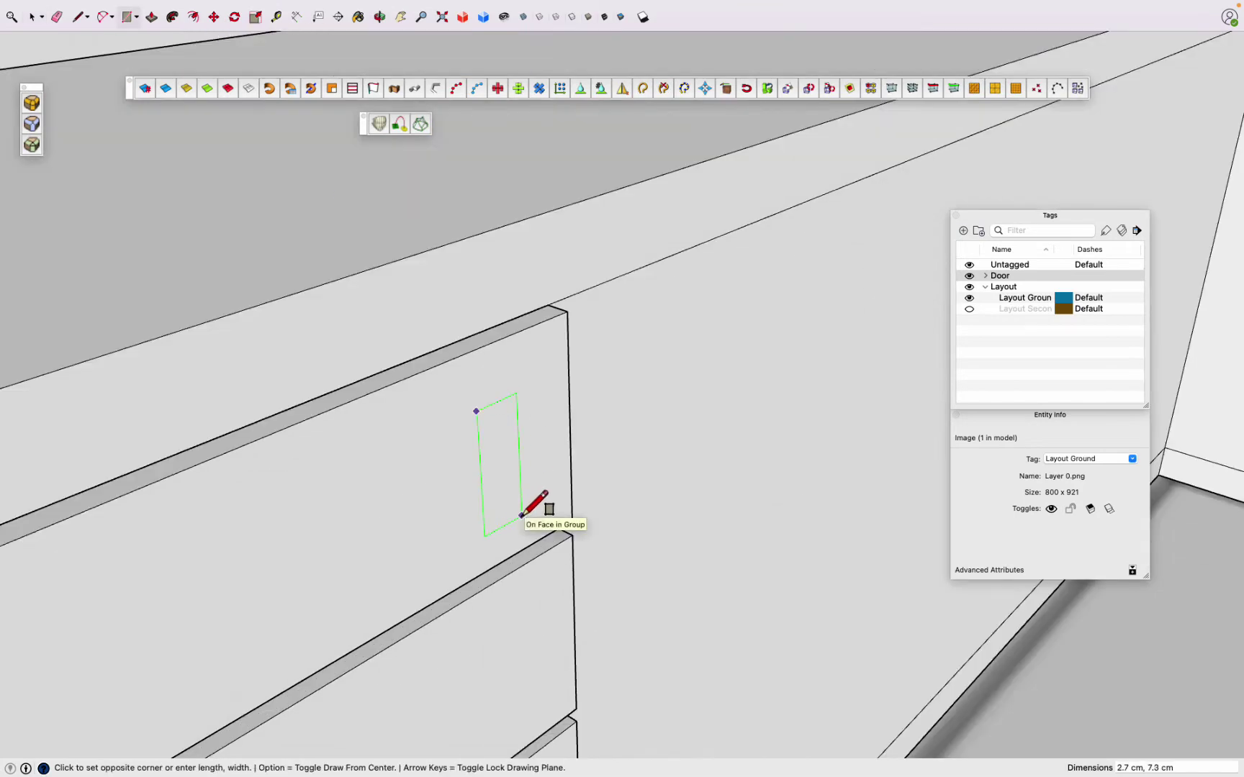
Step: Model a handle block with an offset inset pushed into its side face
left_click(522, 514)
key("p")
left_click(524, 517)
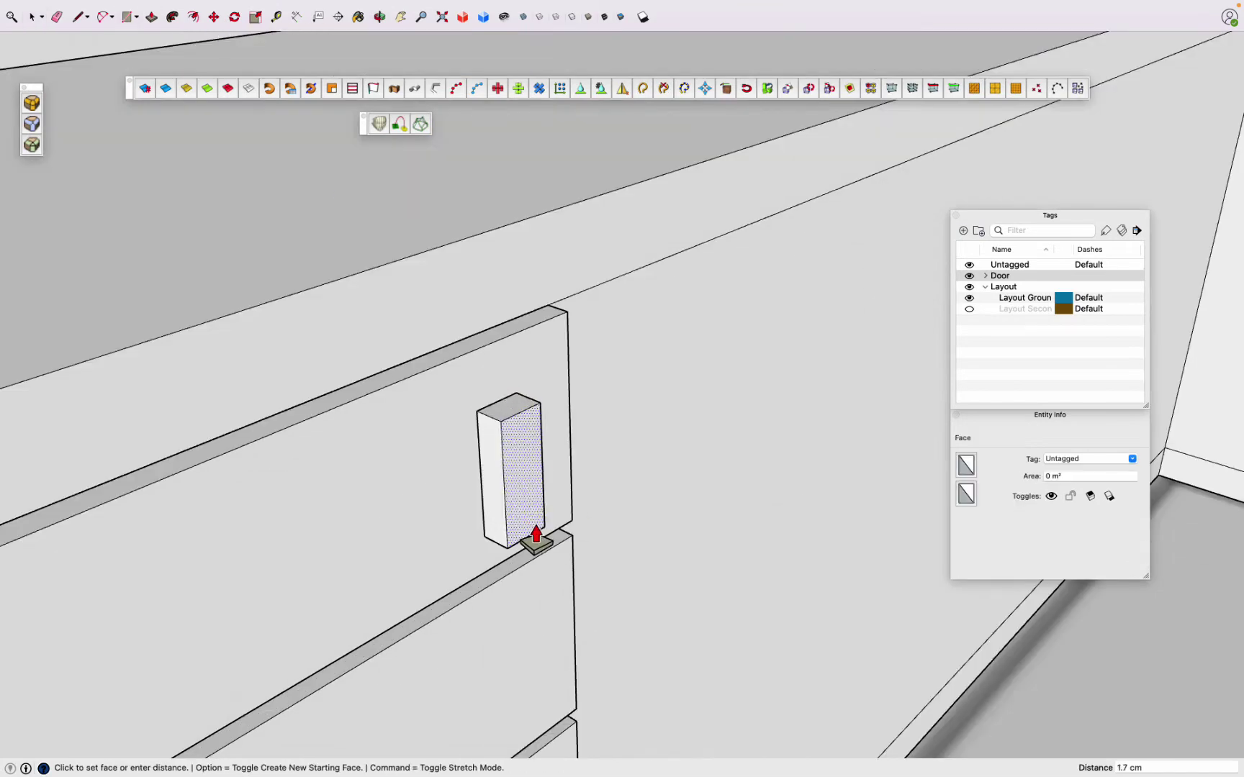
key("f")
left_click(477, 472)
key("space")
key("p")
left_click(477, 453)
Step: Scale the handle box and orbit around the model to review it
left_click(533, 463)
key("s")
left_click(592, 456)
key("o")
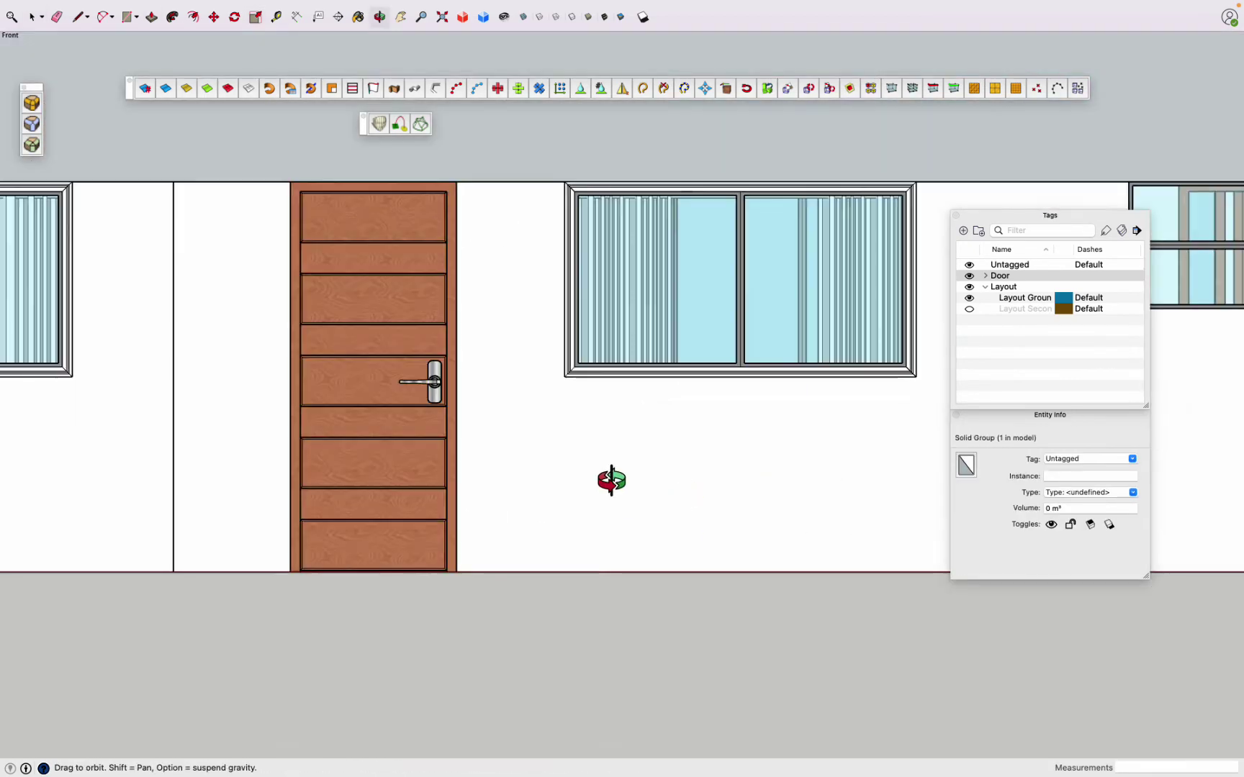
mouse_move(611, 480)
left_mouse_down()
mouse_move(584, 460)
mouse_move(375, 116)
left_mouse_up()
key("space")
key("shift+s")
key("Escape")
right_click(743, 17)
Step: Add the default tool set, including the Section Plane tool, to the toolbar
left_click(757, 94)
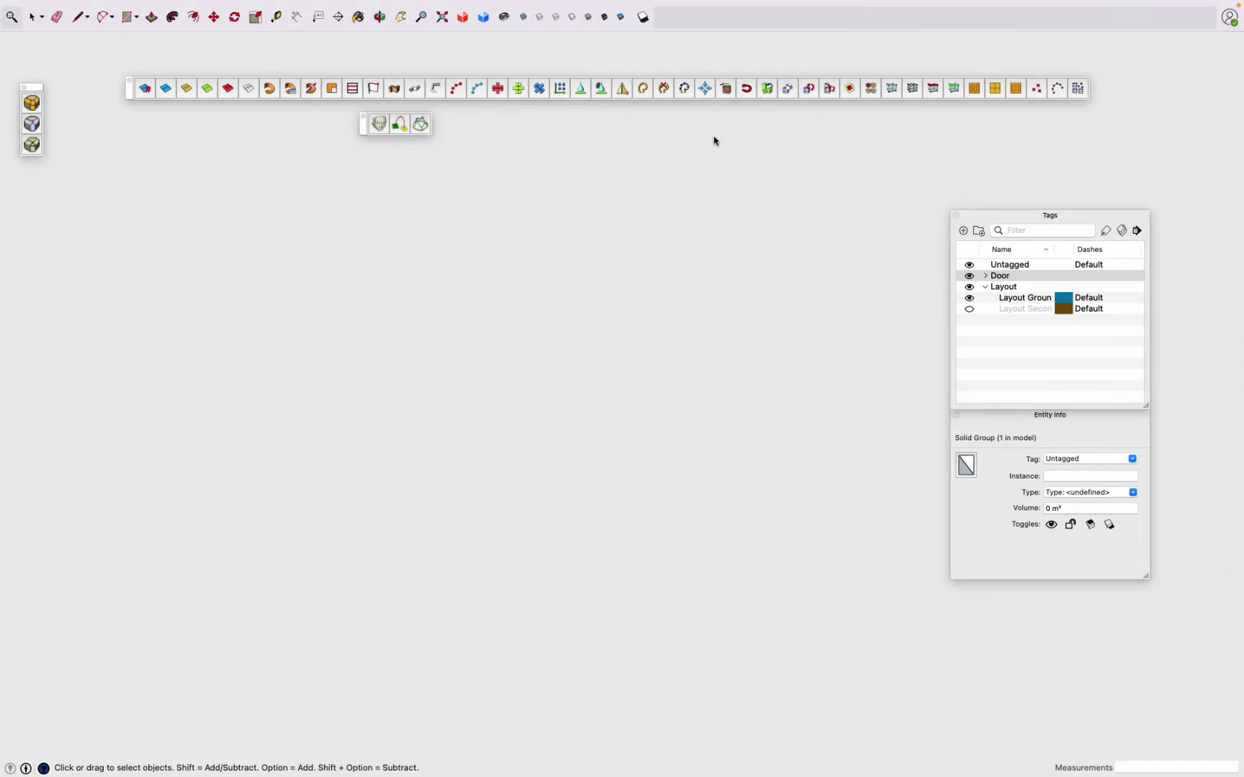
left_click_drag(132, 96, 145, 119)
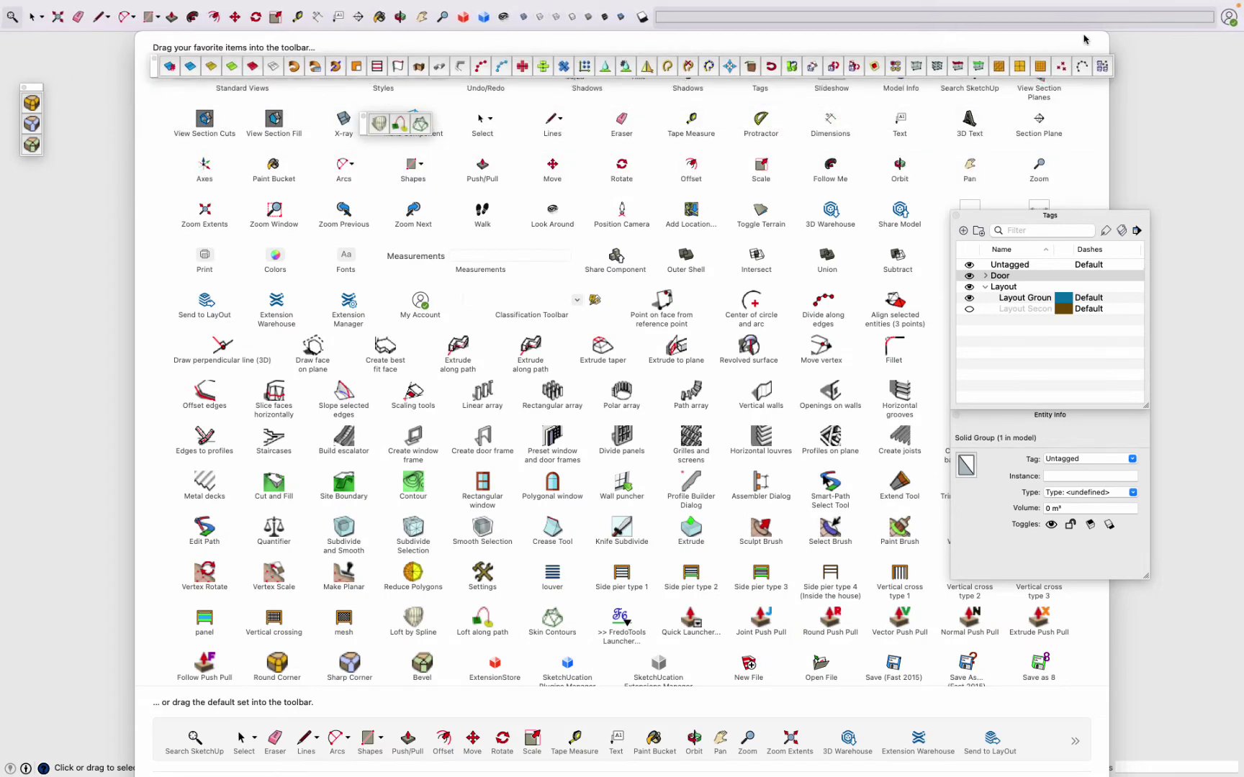
key("Return")
scroll(502, 352, "up", 10)
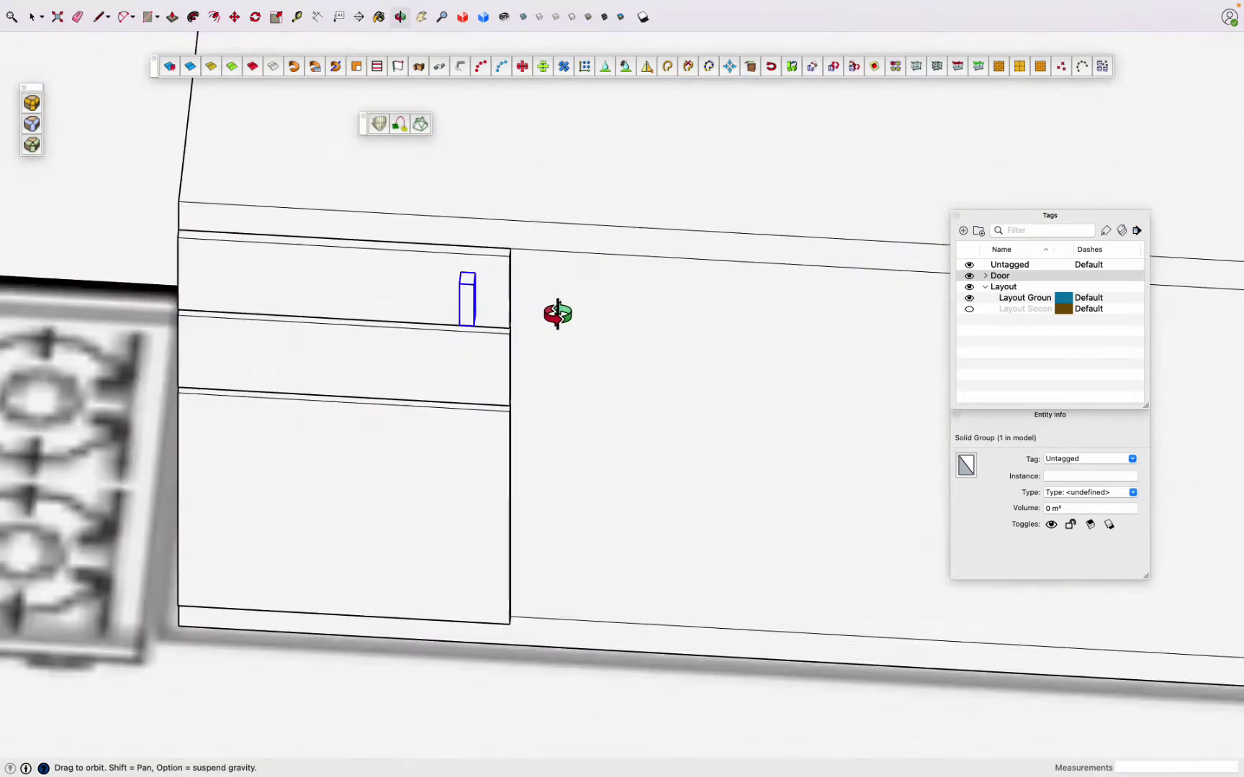
left_click(489, 415)
scroll(484, 413, "down", 10)
scroll(481, 506, "up", 5)
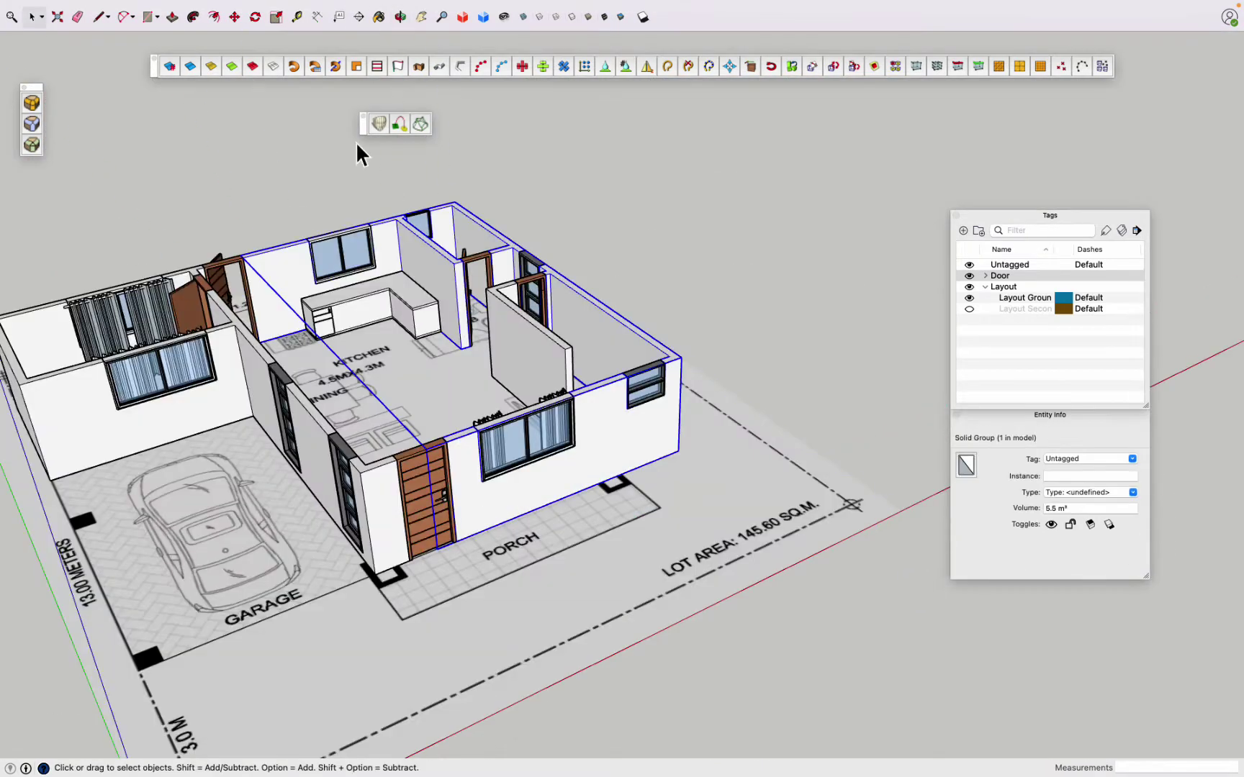
right_click(720, 15)
left_click(761, 105)
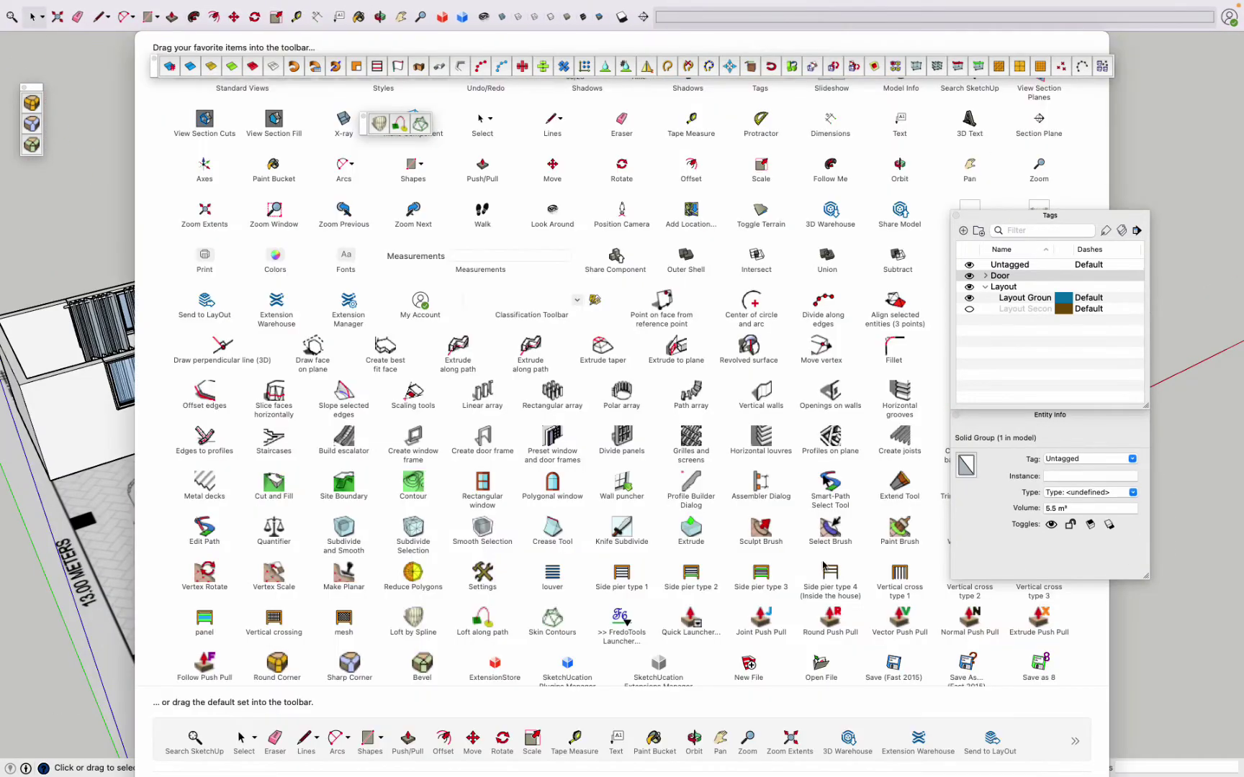
key("Return")
Step: Place a section plane on the house and move it to slice through the kitchen
left_click(622, 17)
left_click(394, 514)
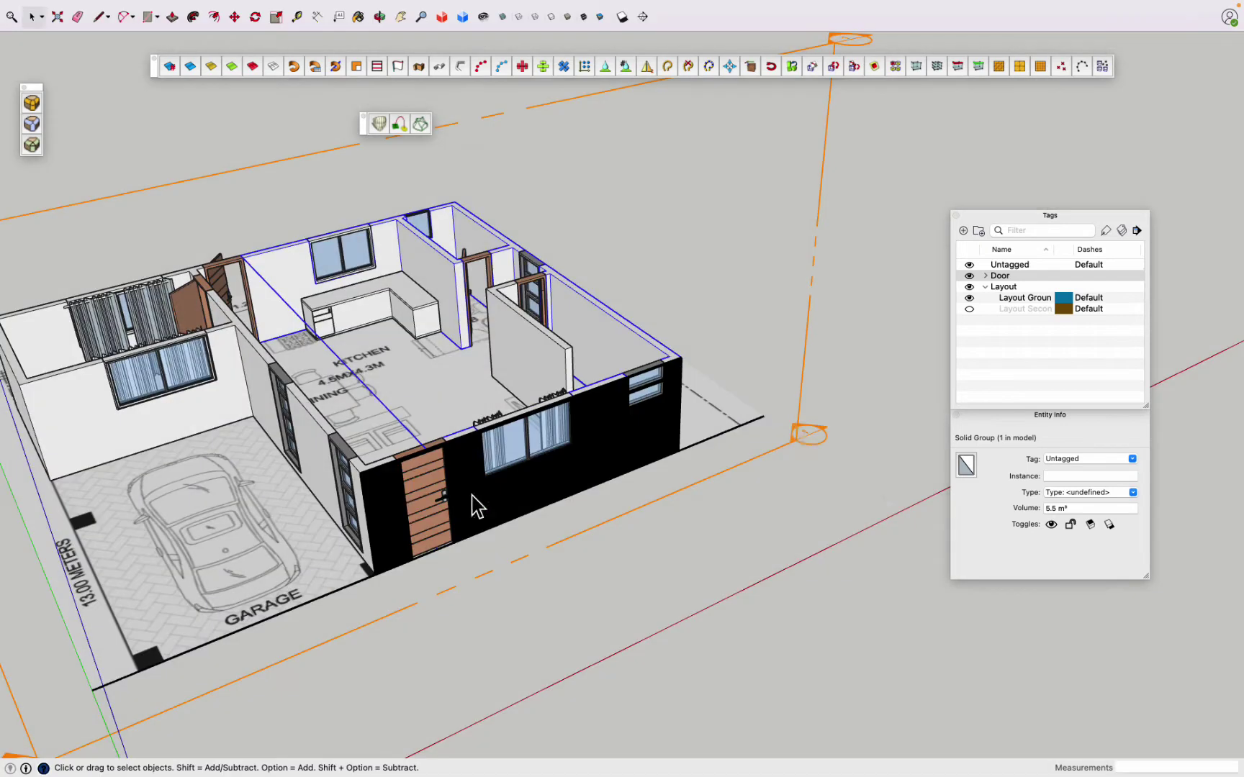
left_click(800, 434)
key("m")
left_click_drag(800, 434, 638, 333)
middle_click_drag(639, 333, 454, 321)
Step: Copy a handle onto the second drawer and rotate the door handle vertical in front view
key("f")
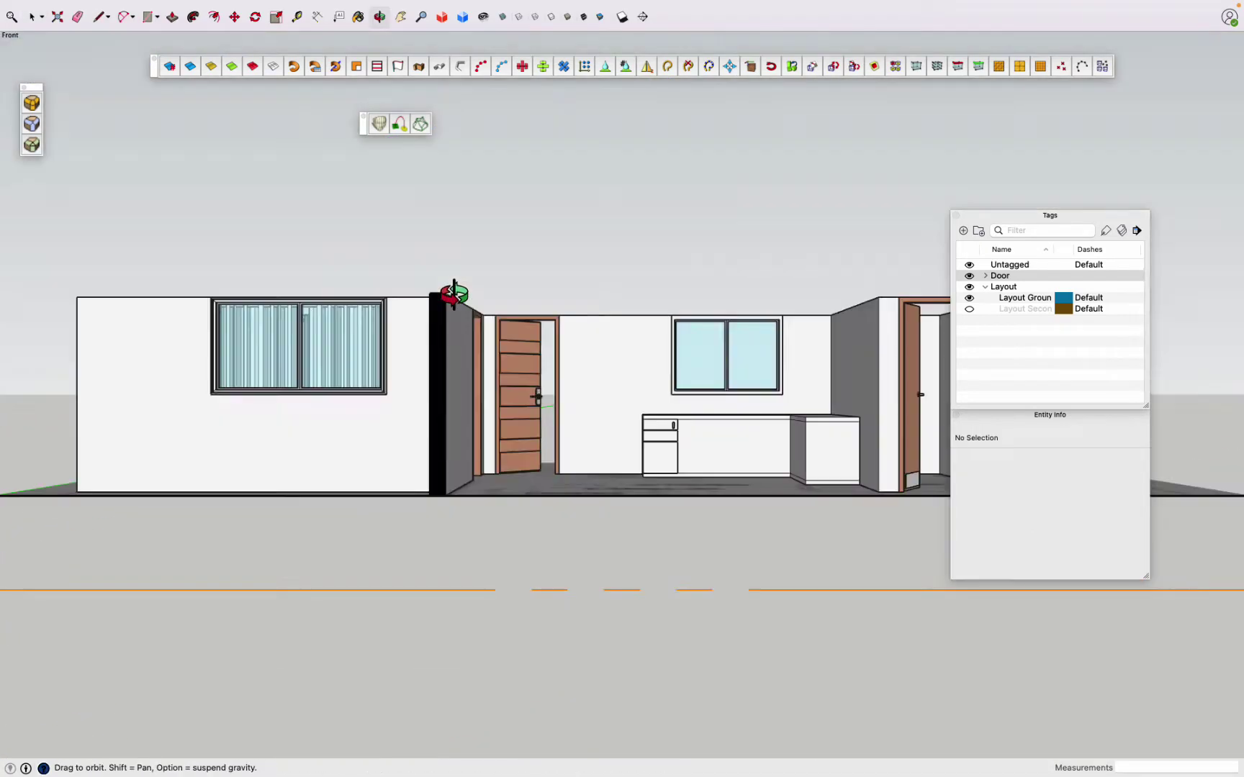
scroll(456, 288, "up", 10)
key("m")
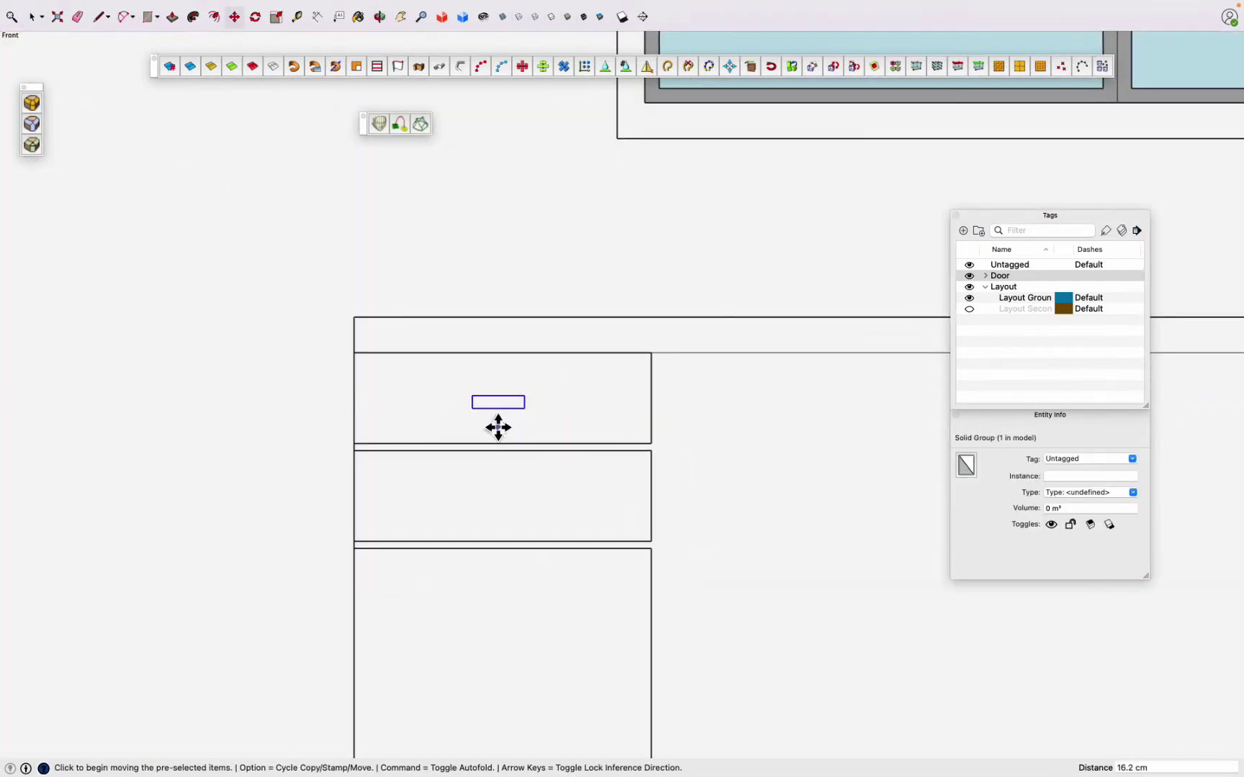
left_click(558, 681)
key("q")
mouse_move(557, 681)
middle_mouse_down("shift")
mouse_move(545, 516)
mouse_move(768, 635)
mouse_move(402, 522)
middle_mouse_up("shift")
scroll(502, 529, "up", 5)
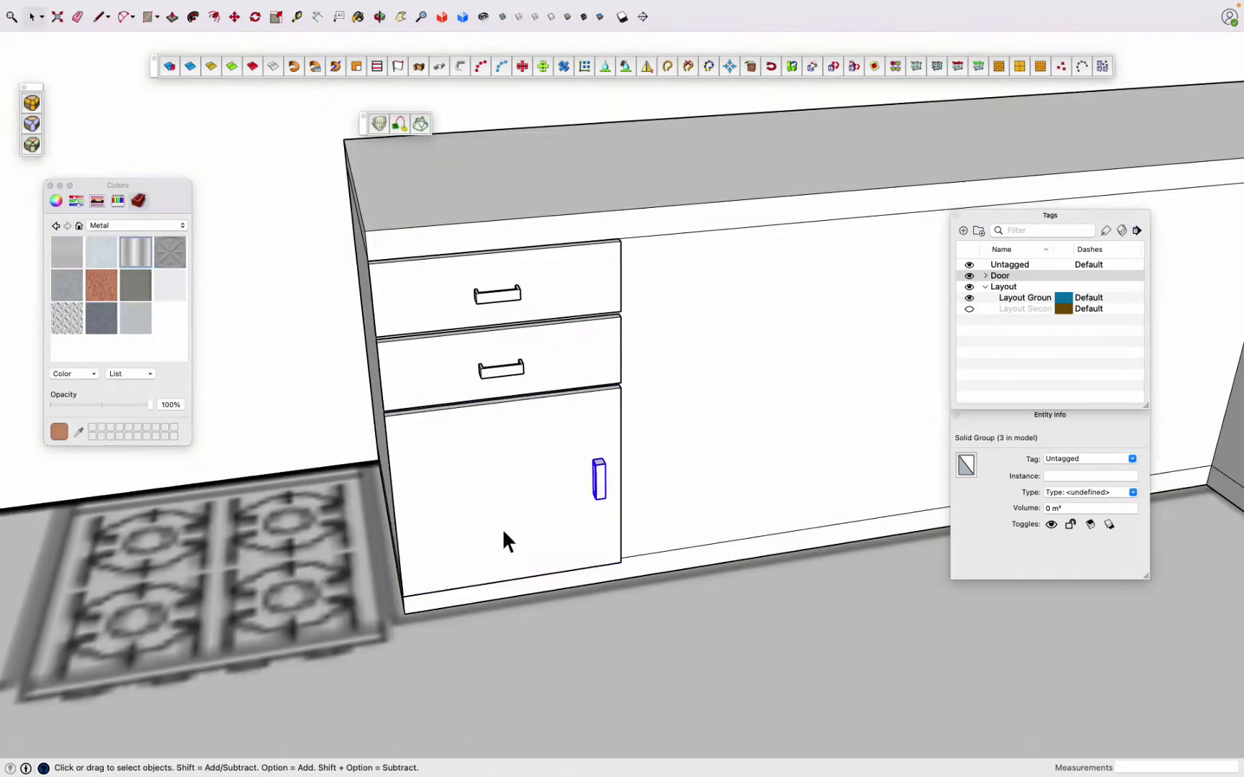
Step: Paint the cabinet fronts reddish wood and the handles metal, without making a component
key("b")
left_click(431, 361)
left_click(422, 307)
left_click(135, 252)
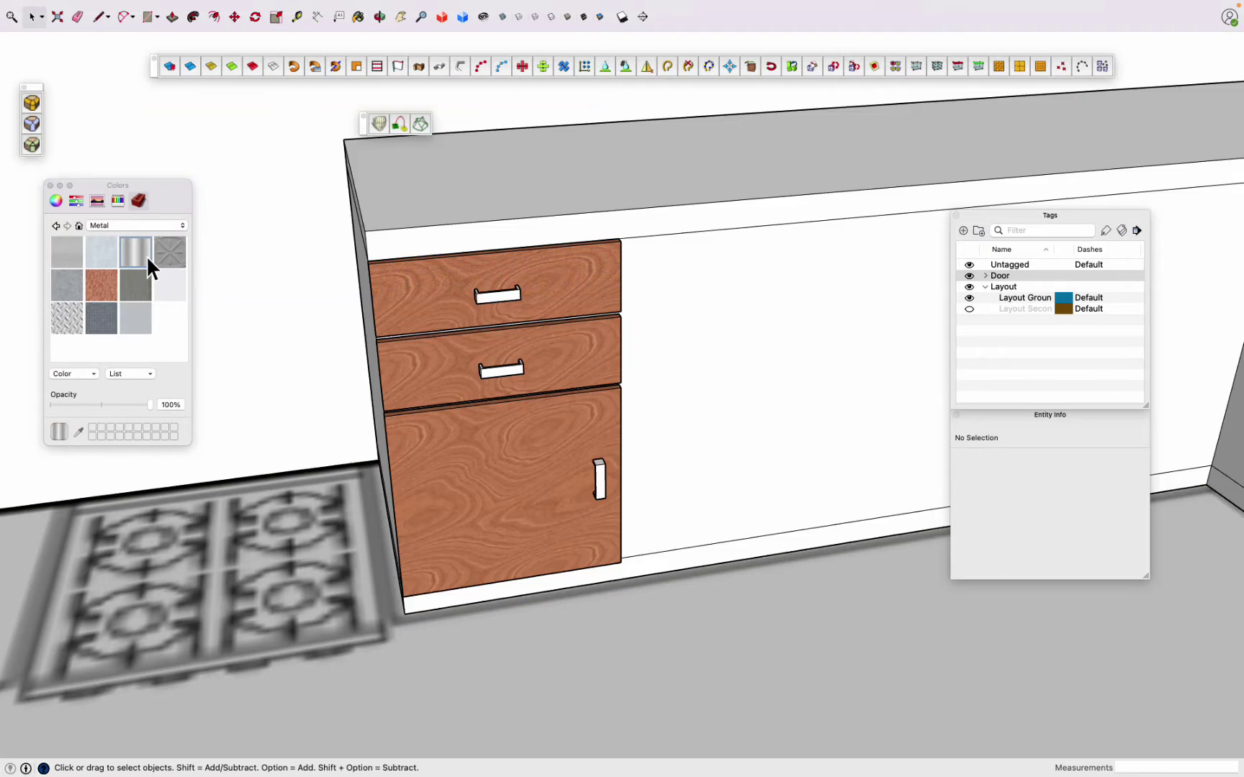
scroll(673, 575, "up", 5)
key("g")
left_click(654, 554)
Step: Copy the wood cabinet unit beside the first one along the long counter
key("m")
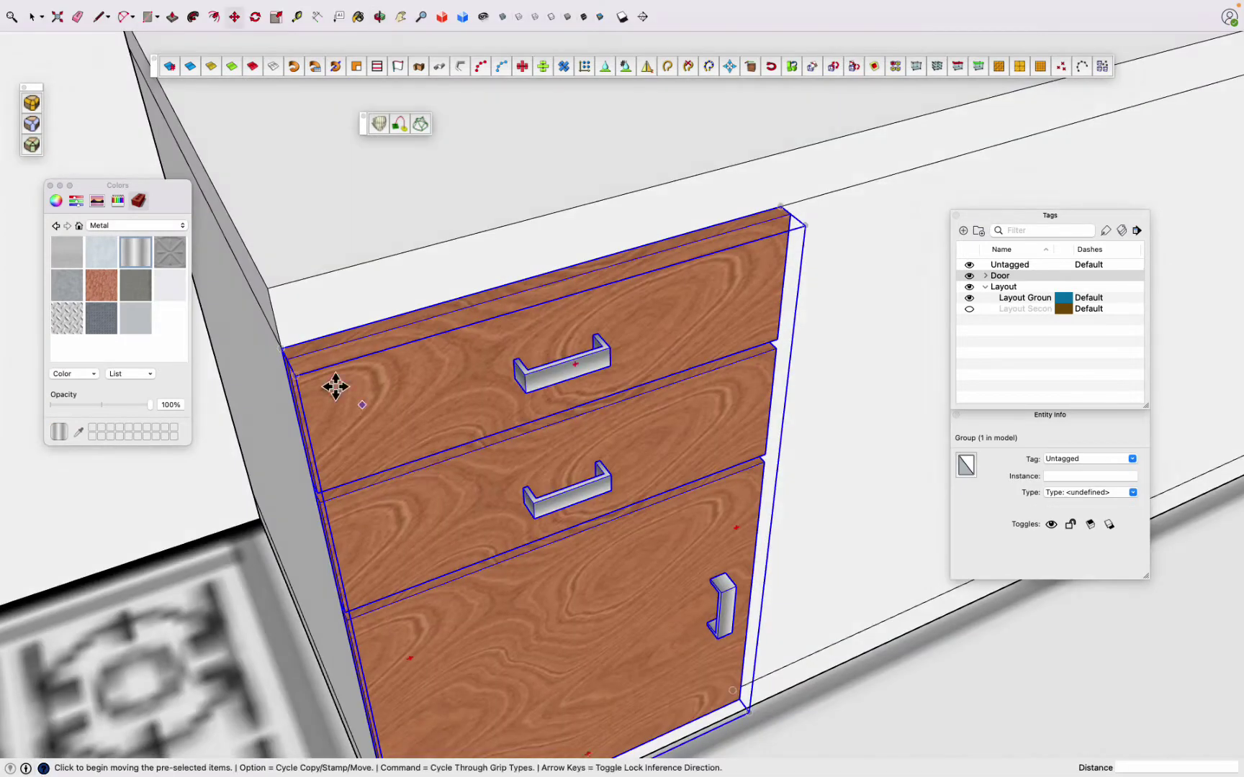
left_click(334, 384)
key("alt")
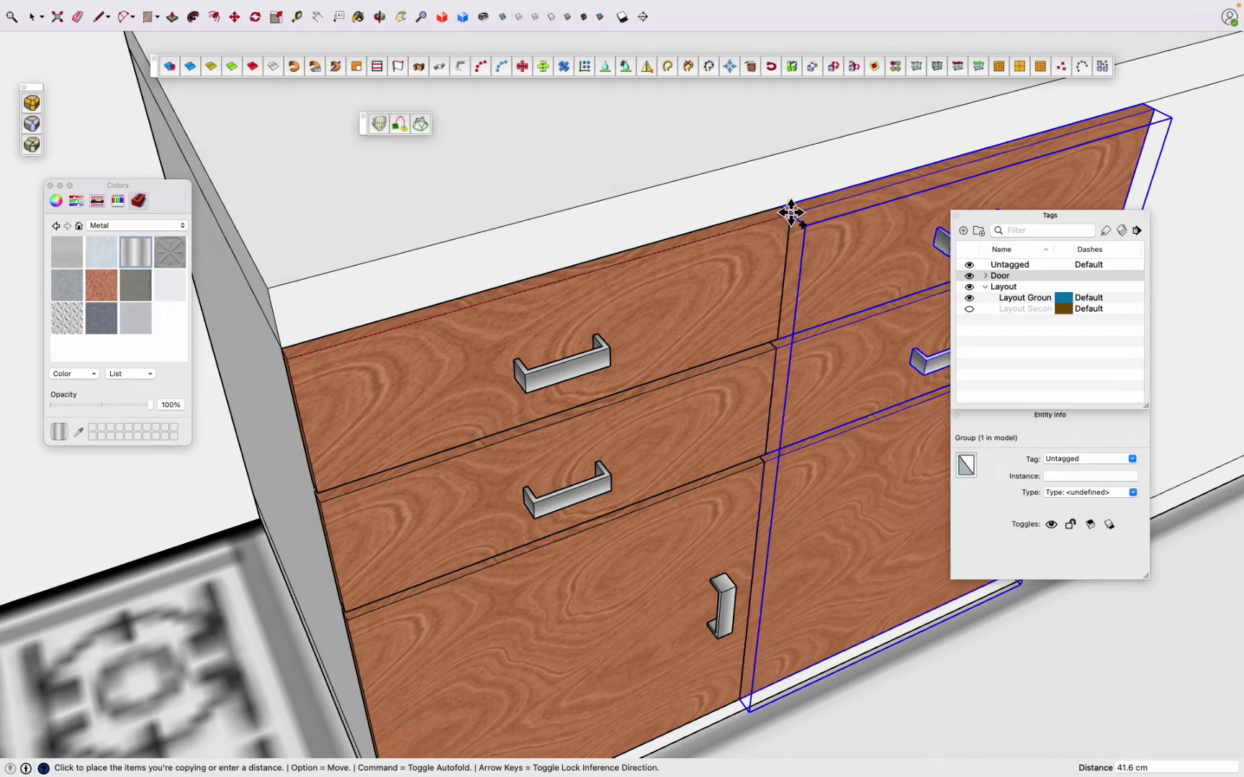
left_click(800, 209)
scroll(925, 208, "down", 5)
key("space")
Step: Select all four cabinet units and reposition them along the counter from the front view
mouse_move(764, 322)
middle_mouse_down()
mouse_move(1078, 466)
mouse_move(711, 317)
middle_mouse_up()
left_click(745, 273, "shift")
key("super+2")
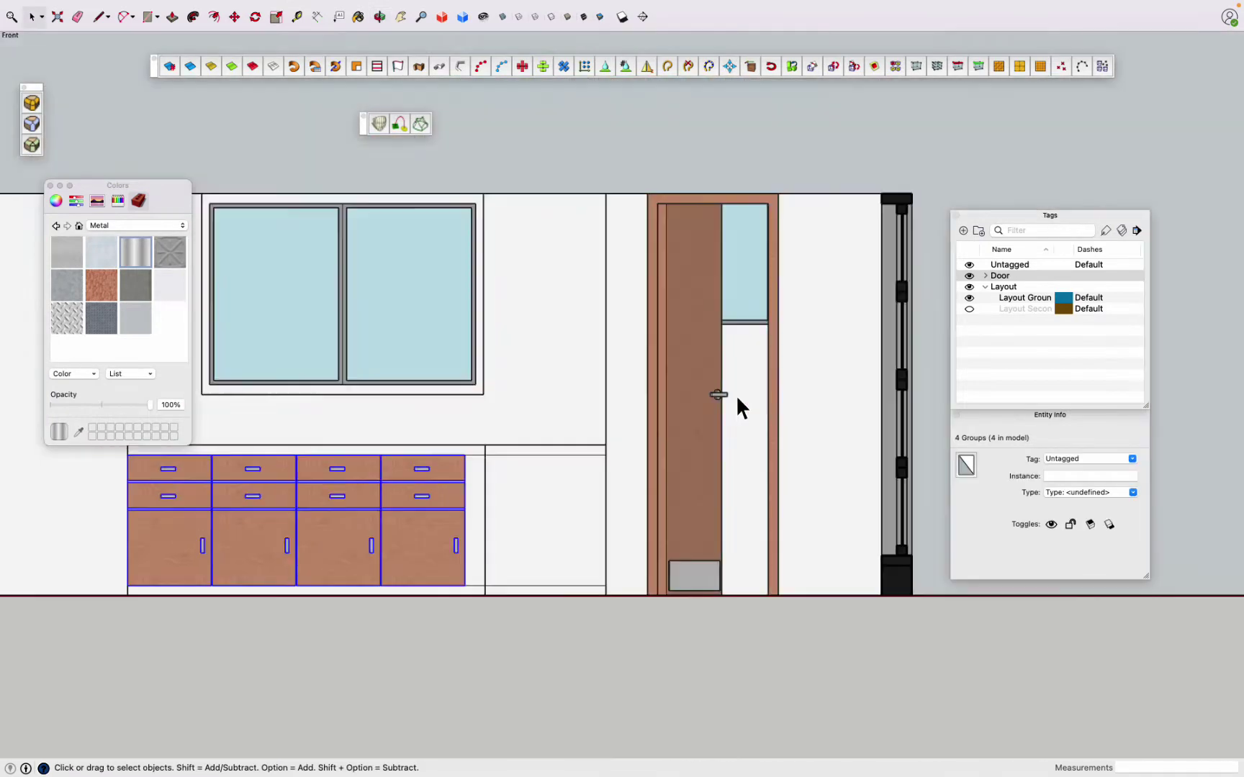
key("m")
left_click(465, 471)
key("super+1")
key("space")
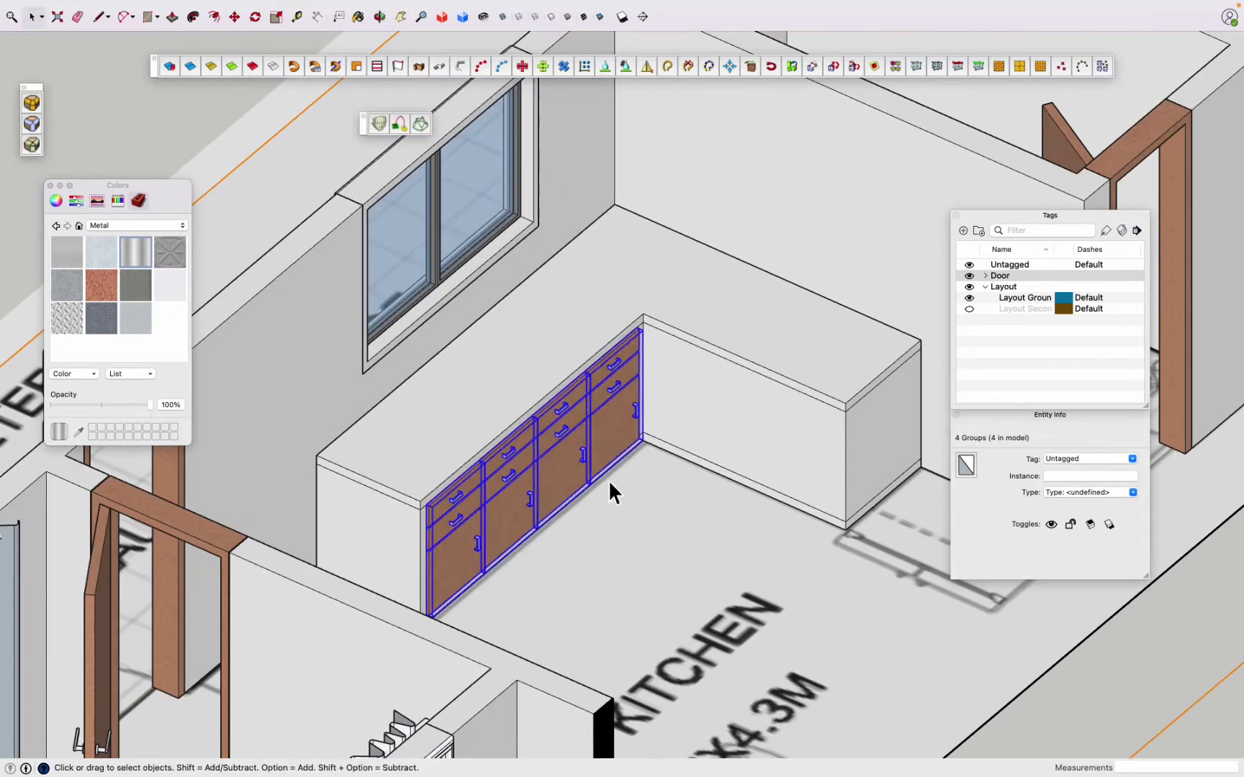
Step: Copy a cabinet unit onto the short arm of the L, then undo the extra copy
key("m")
scroll(606, 591, "up", 5)
scroll(685, 544, "down", 5)
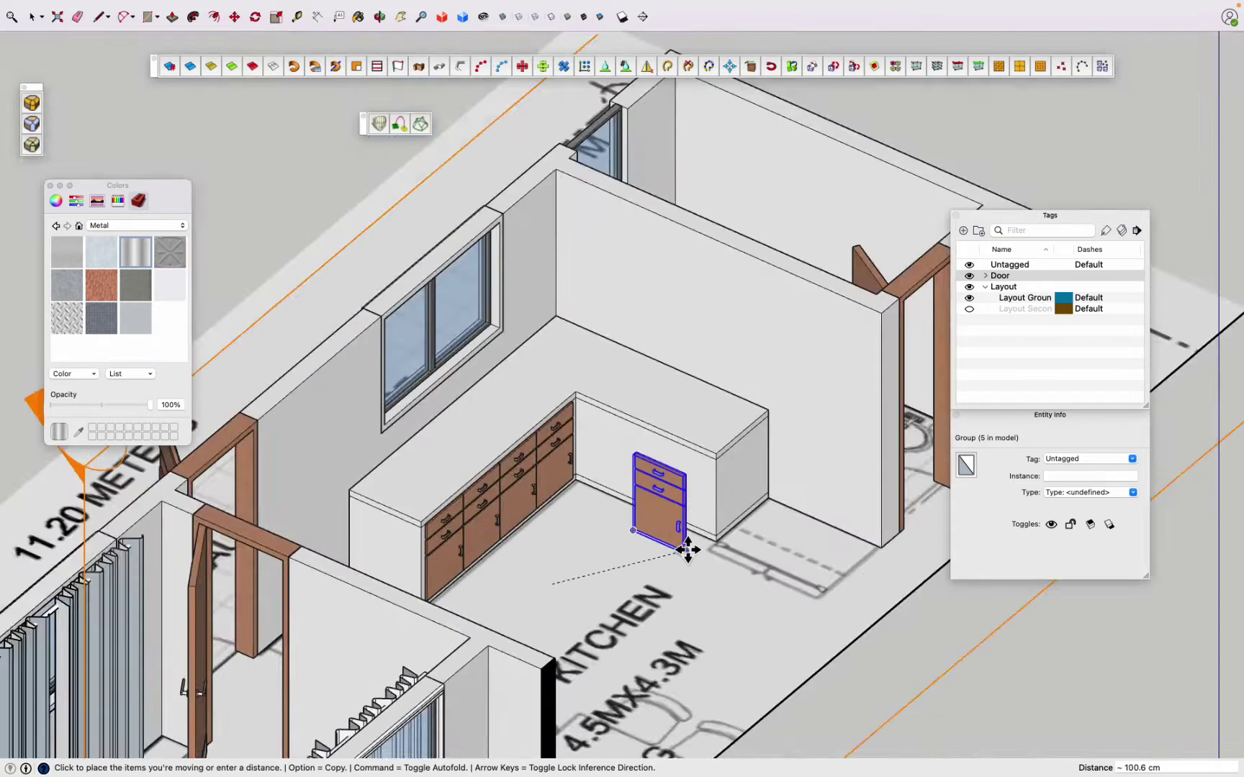
scroll(708, 524, "up", 5)
scroll(709, 525, "down", 4)
left_click(705, 511, "alt")
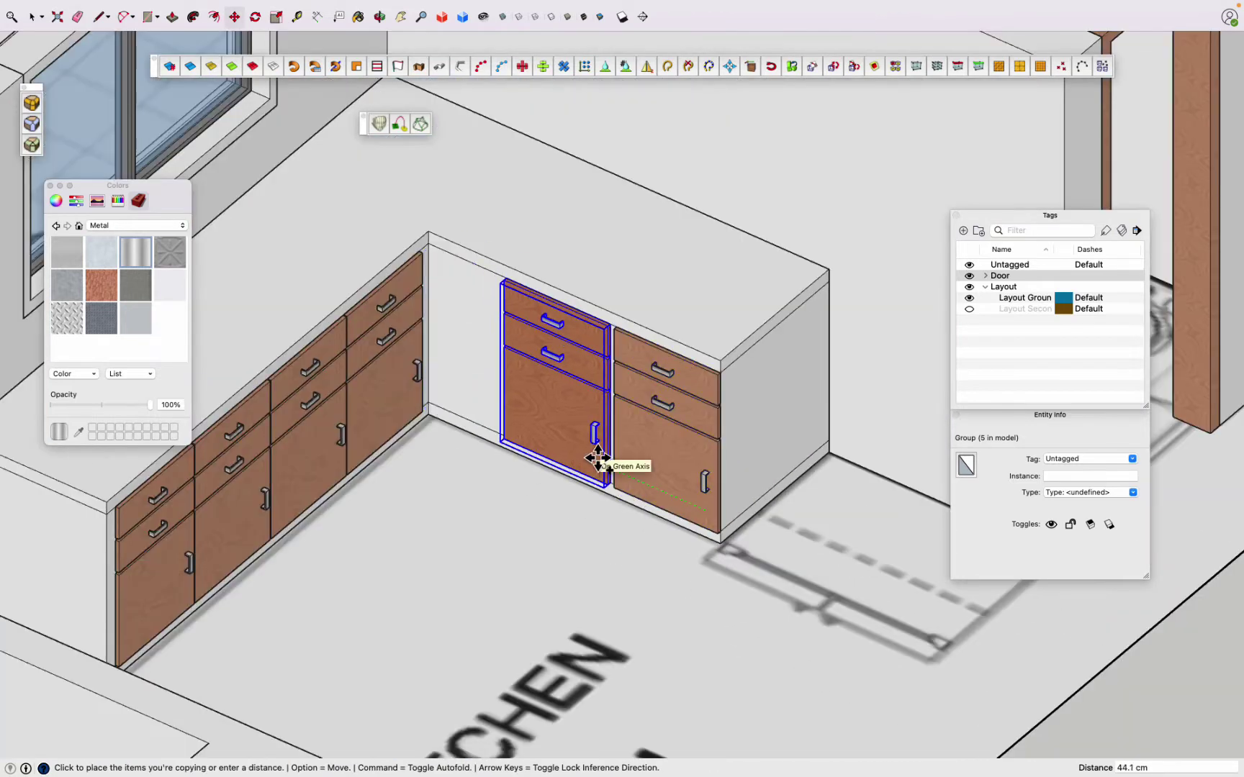
left_click(600, 459)
key("space")
key("super+z")
key("super+z")
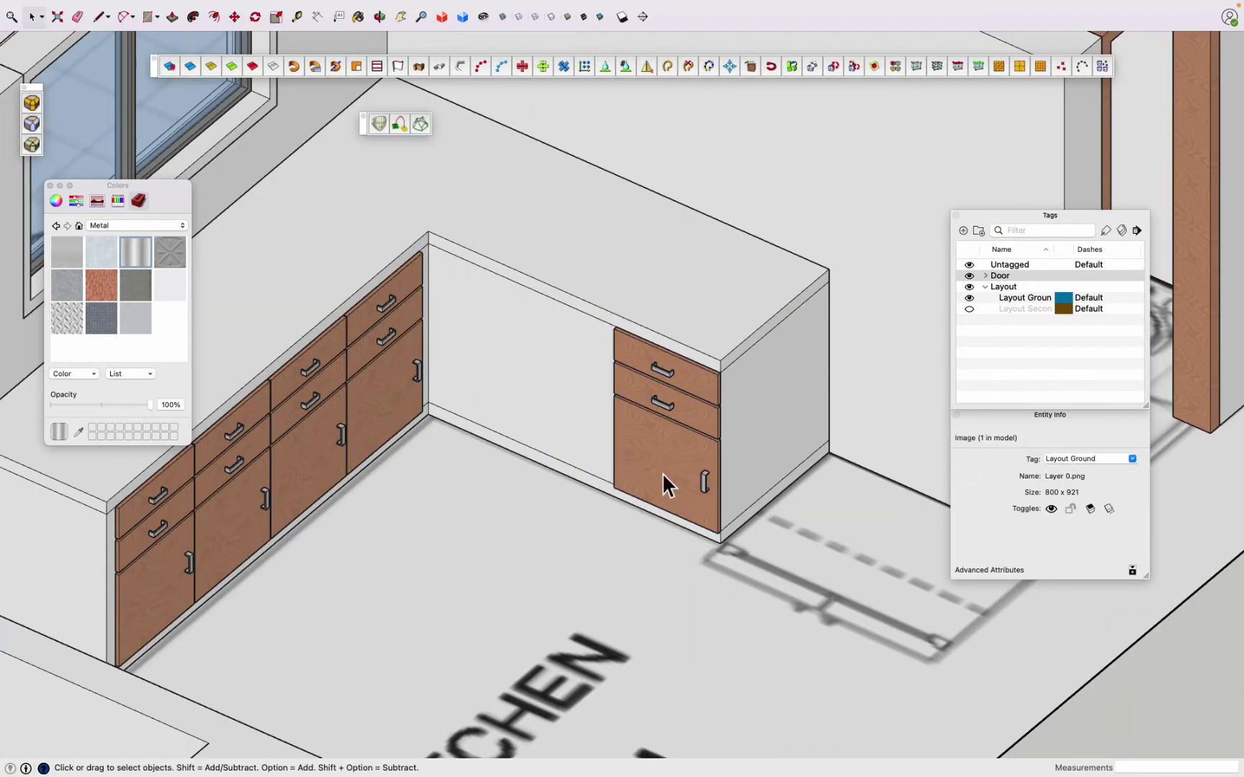
Step: Copy the fronts sideways, stretch them wider to fill the short arm, and shift them into place
key("m")
left_click(720, 372, "alt")
scroll(606, 344, "up", 3)
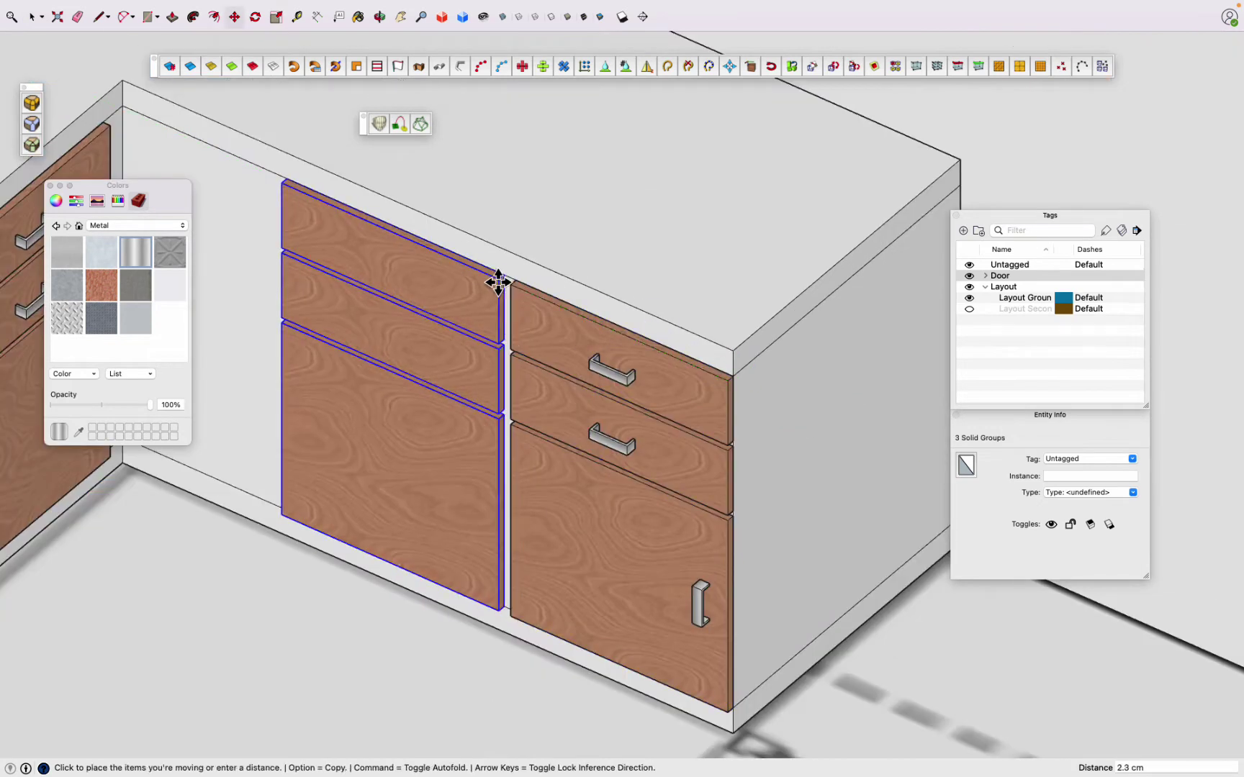
key("s")
scroll(411, 438, "down", 5)
scroll(261, 360, "up", 5)
left_click(260, 359)
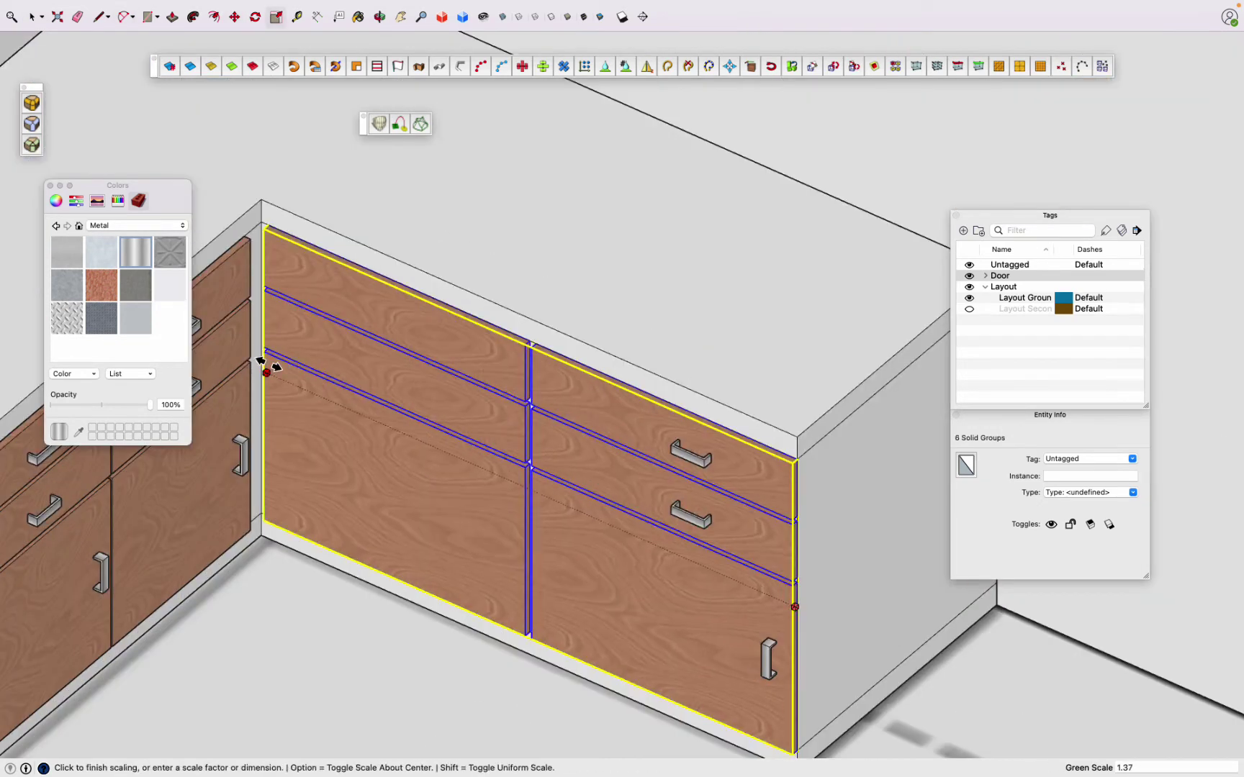
left_click(706, 674)
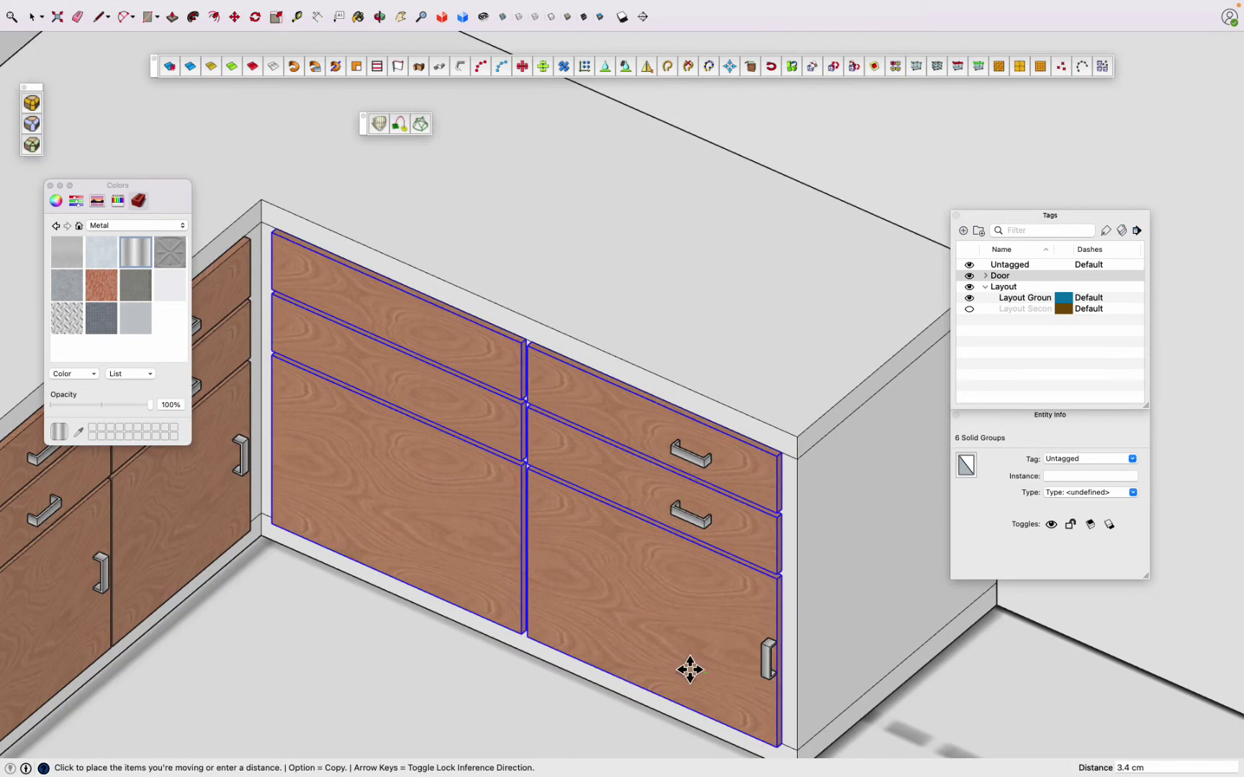
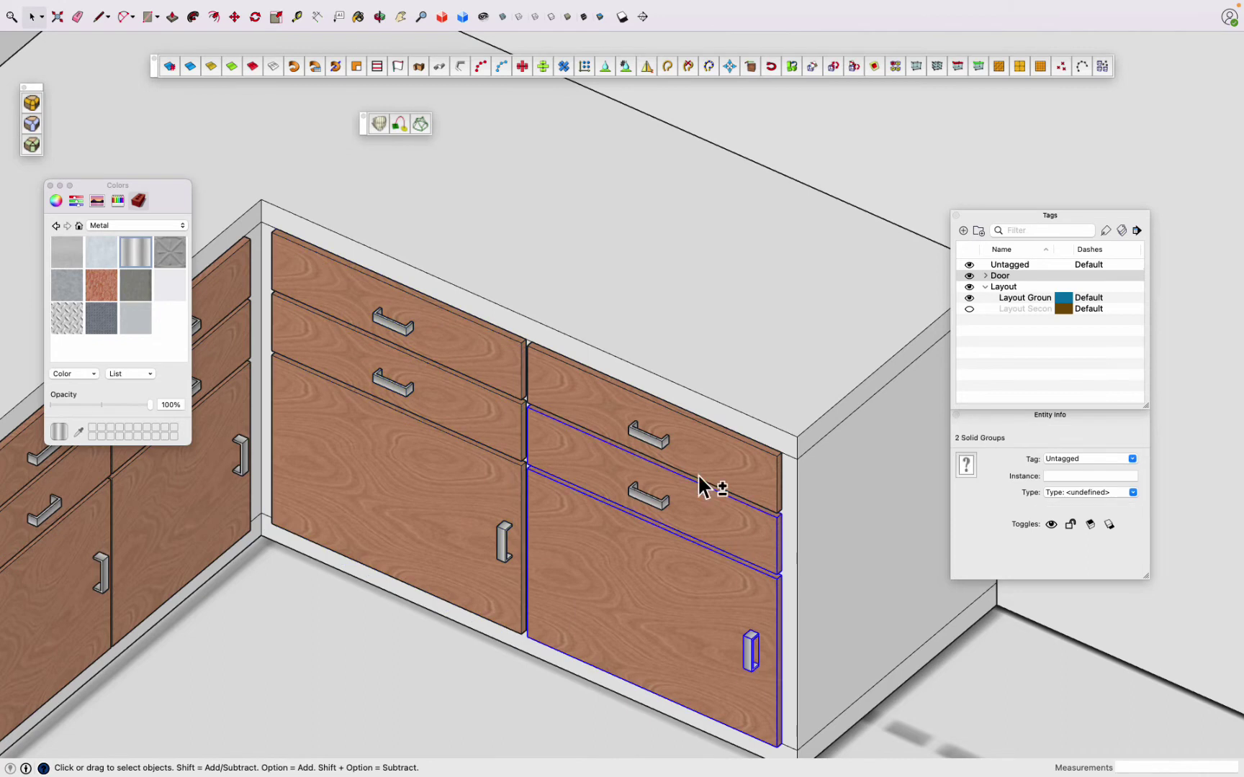
Step: Paint the cabinet carcass side faces dark grey with the Colored Pencils Steel colour
left_click(655, 499)
key("b")
left_click(132, 230)
left_click(127, 347)
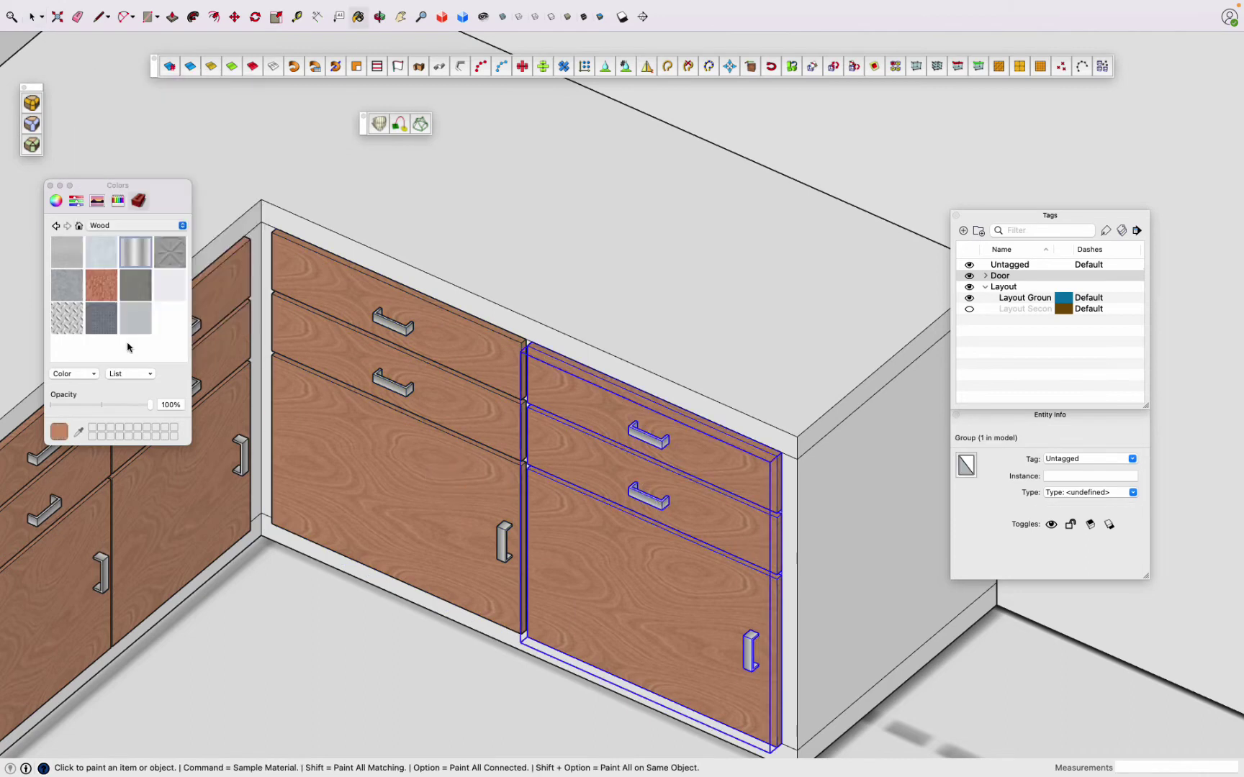
key("space")
double_click(262, 497)
left_click(262, 494)
left_click(117, 200)
left_click(103, 270)
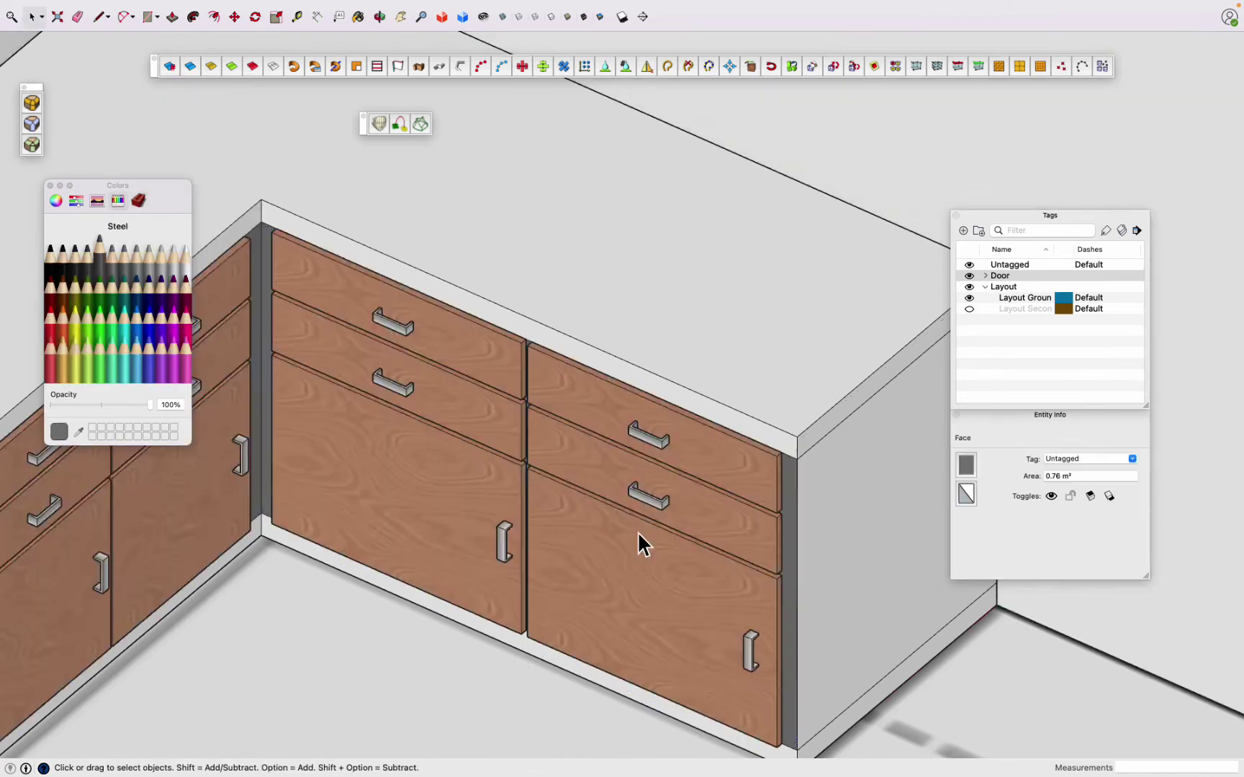
Step: Orbit and zoom out around the corner cabinets to view the whole kitchen
middle_click_drag(638, 532, 362, 395)
scroll(443, 610, "up", 5)
middle_click_drag(444, 610, 561, 642)
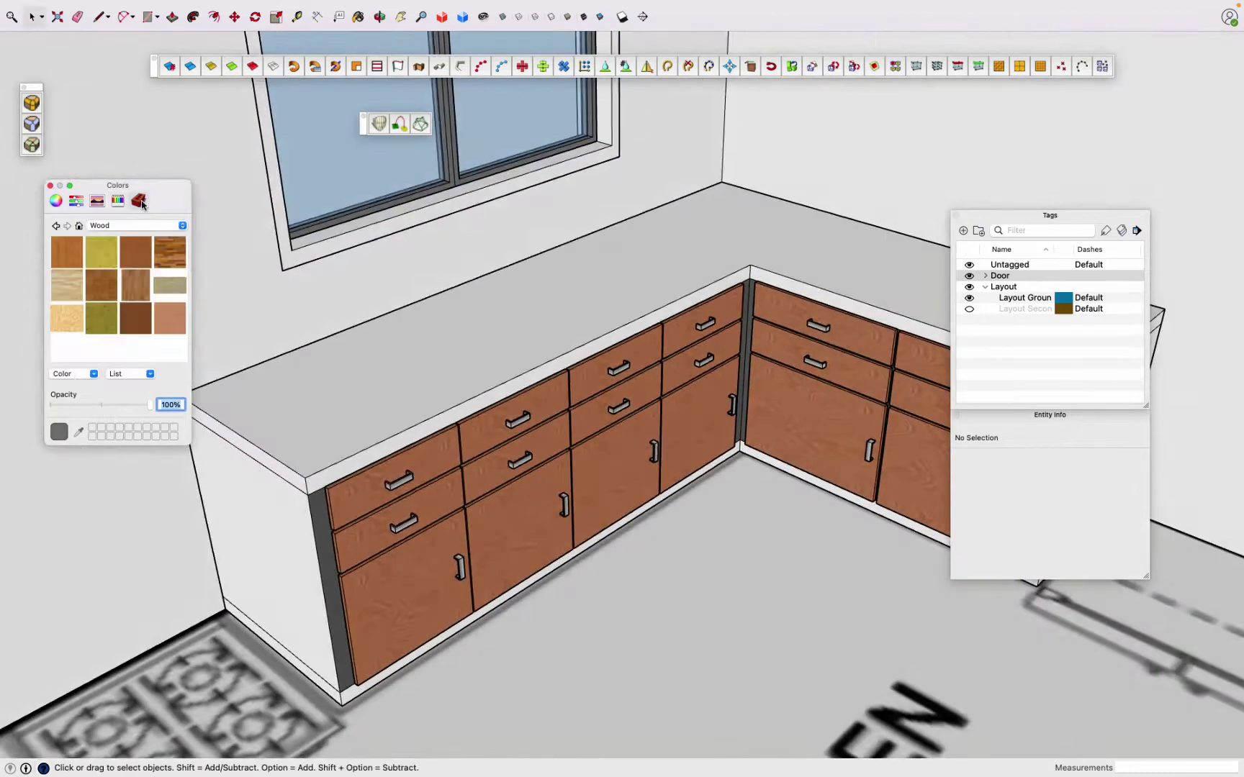
mouse_move(716, 499)
middle_mouse_down()
mouse_move(764, 508)
mouse_move(502, 383)
mouse_move(625, 453)
mouse_move(526, 377)
middle_mouse_up()
scroll(502, 384, "up", 5)
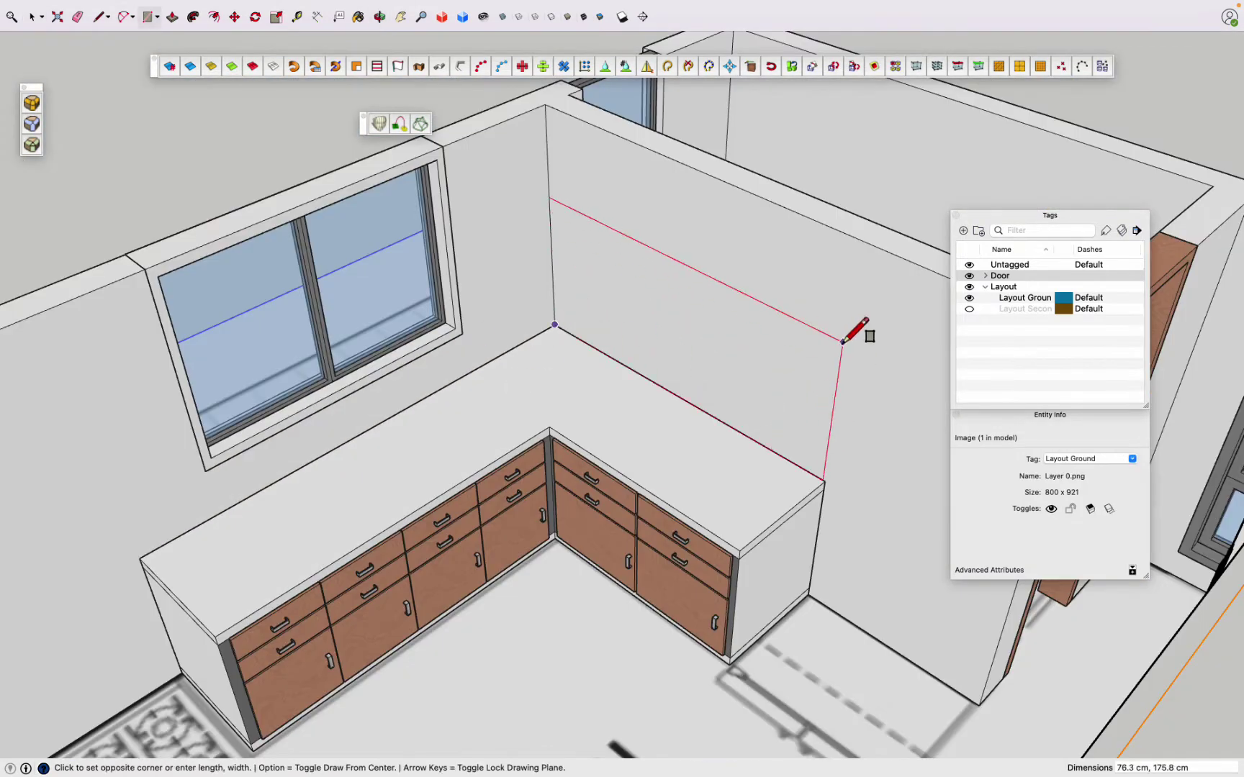
Step: Push/Pull the rectangle on the wall behind the counter into a solid block
key("p")
left_click(805, 453)
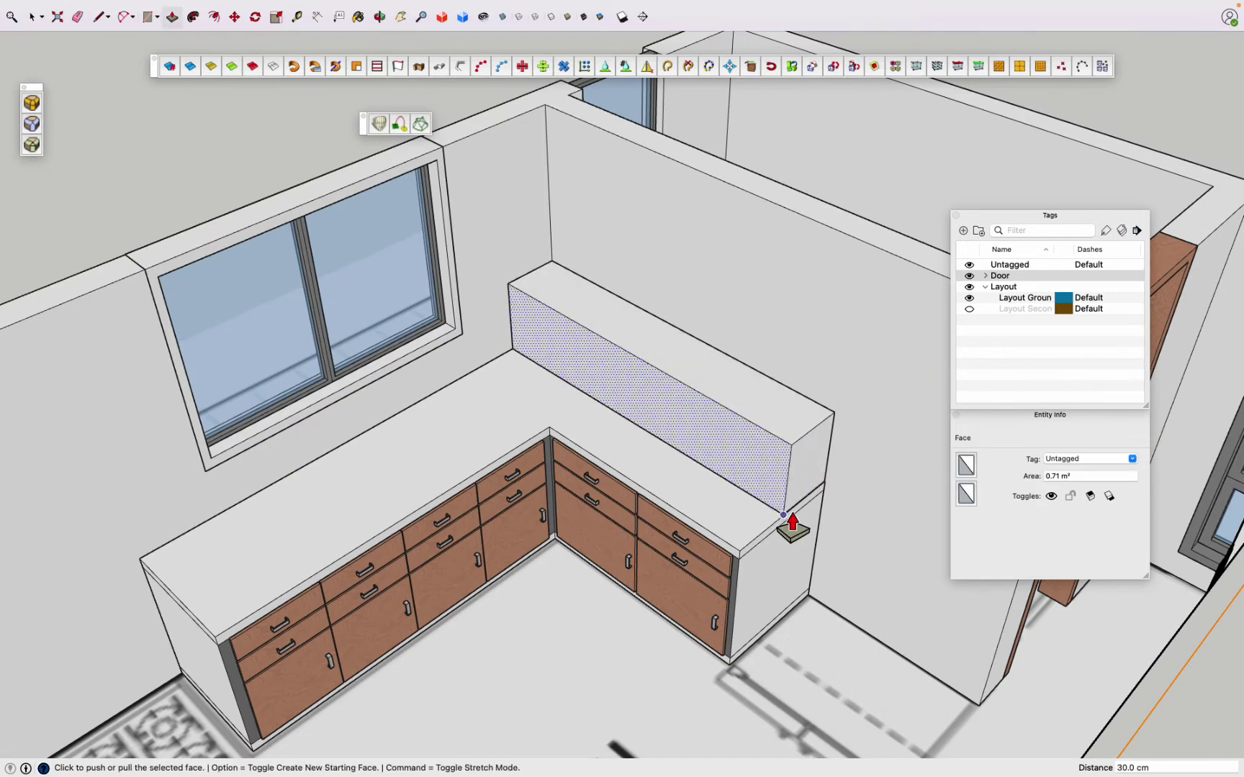
left_click(794, 517)
key("space")
scroll(803, 485, "up", 3)
left_click(803, 485)
key("space")
triple_click(765, 497)
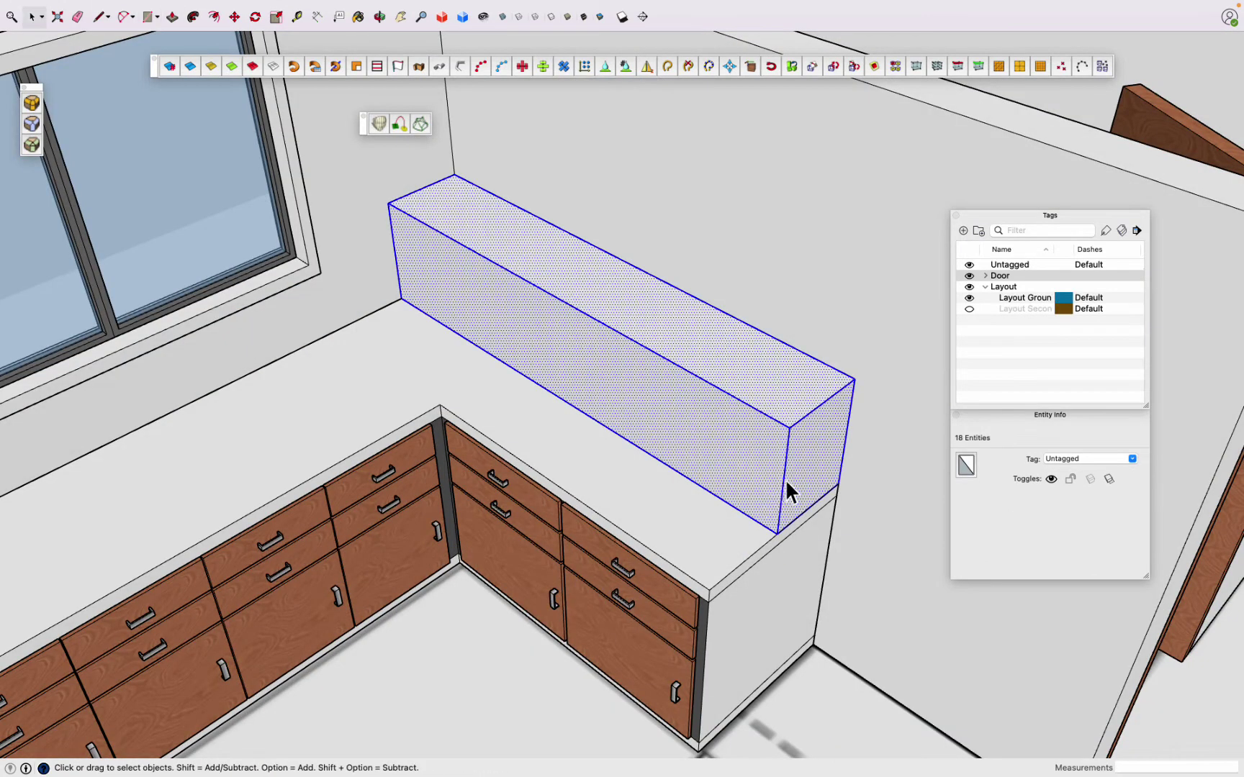
Step: Copy the block's edge to split it, then push the right part back 30 cm
left_click(784, 480)
key("m")
key("alt")
left_click(788, 425)
left_click(691, 445)
key("p")
left_click(569, 344)
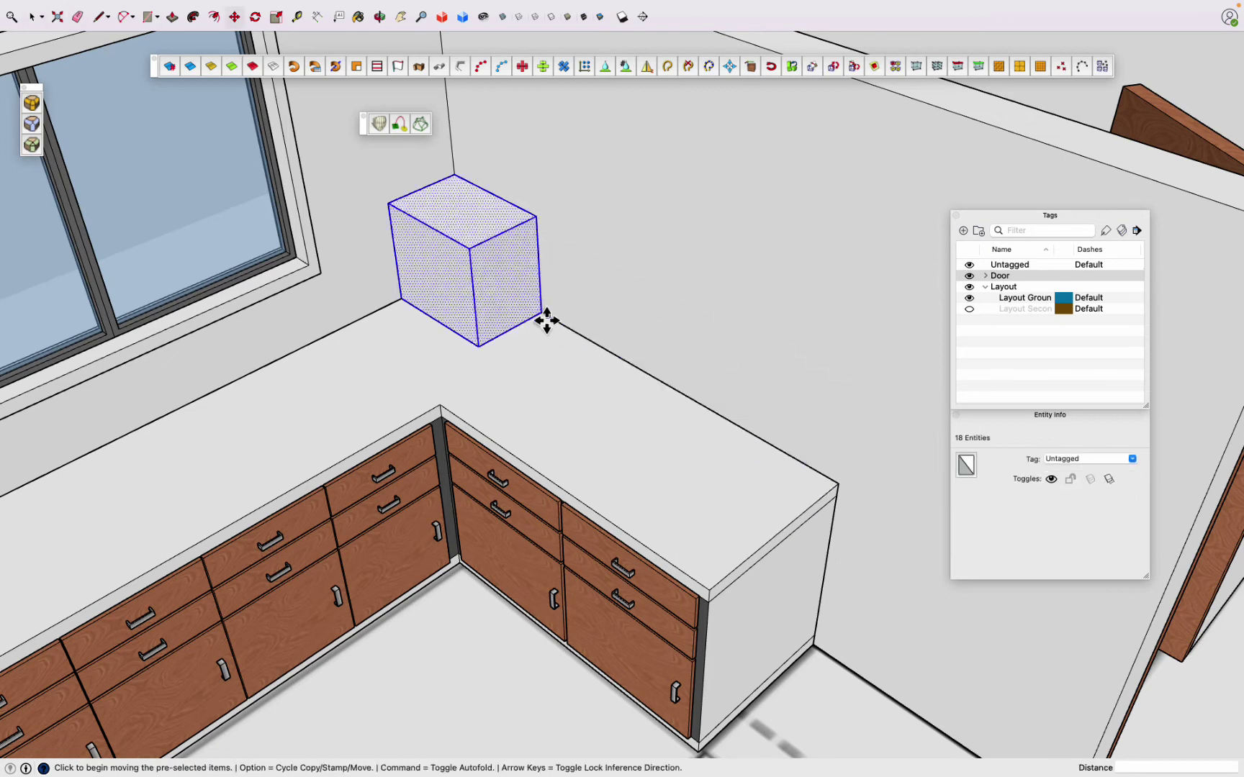
Step: Offset the block's front face and push the inner face back to hollow the box
key("space")
scroll(546, 321, "up", 2)
left_click(749, 500)
scroll(587, 348, "up", 3)
left_click(567, 202)
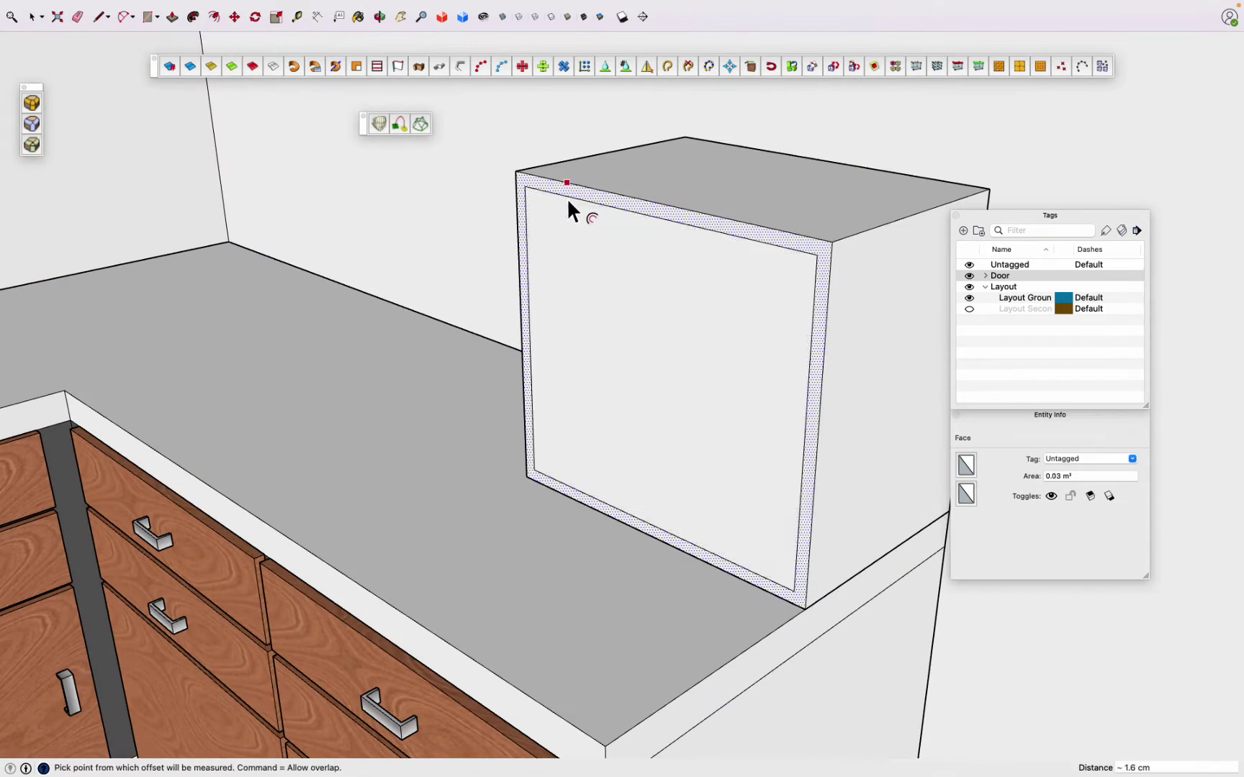
key("p")
left_click(691, 341)
Step: Paint the hollow box with a wood-grain material
left_click(621, 432)
key("b")
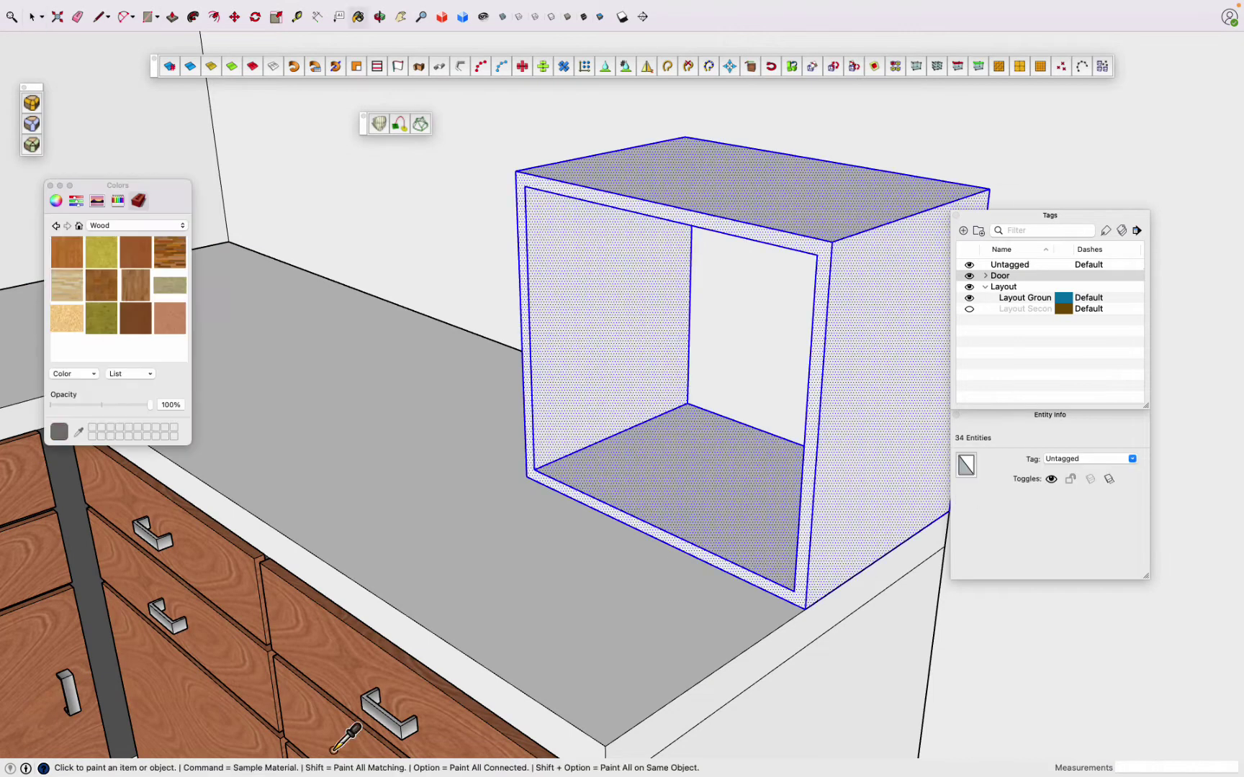
left_click(630, 485)
key("space")
middle_click_drag(630, 485, 744, 503)
scroll(745, 503, "up", 3)
Step: Inside the box group, copy the bottom panel to the top with /3 for two evenly spaced shelves
double_click(597, 489)
key("Escape")
key("p")
key("space")
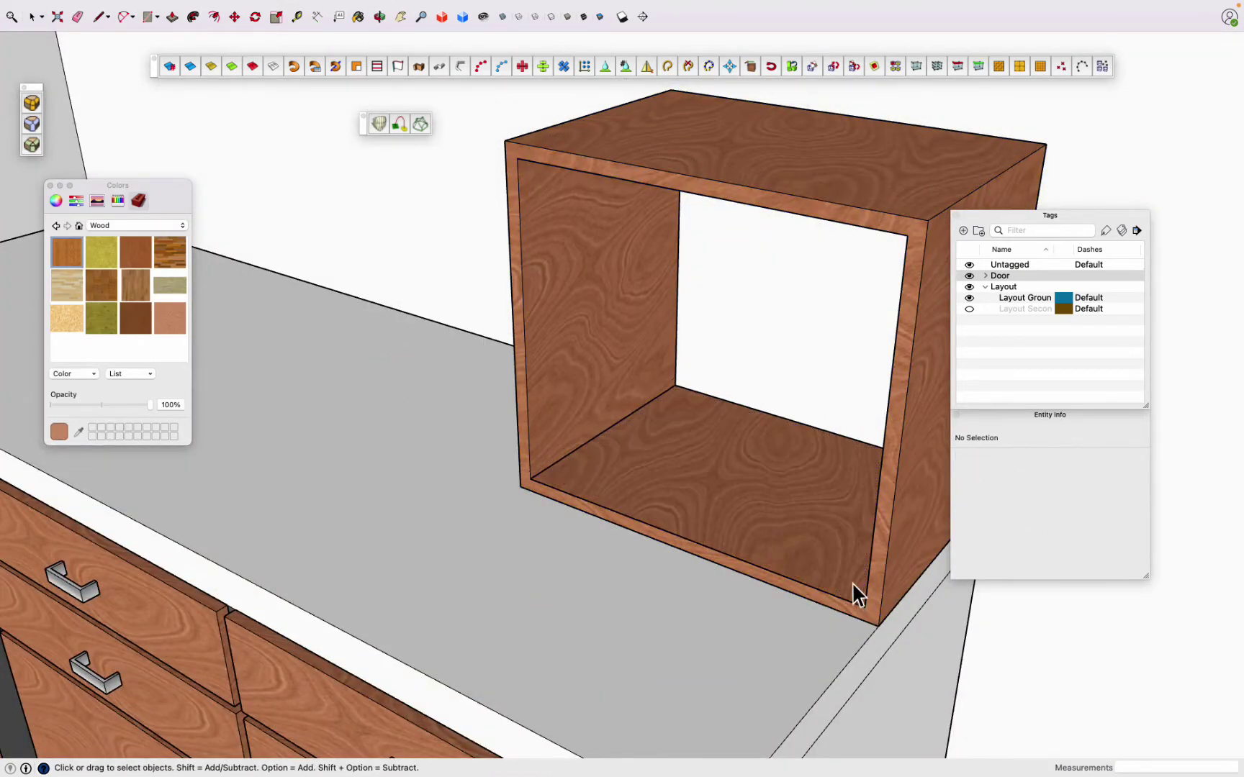
left_click(752, 547)
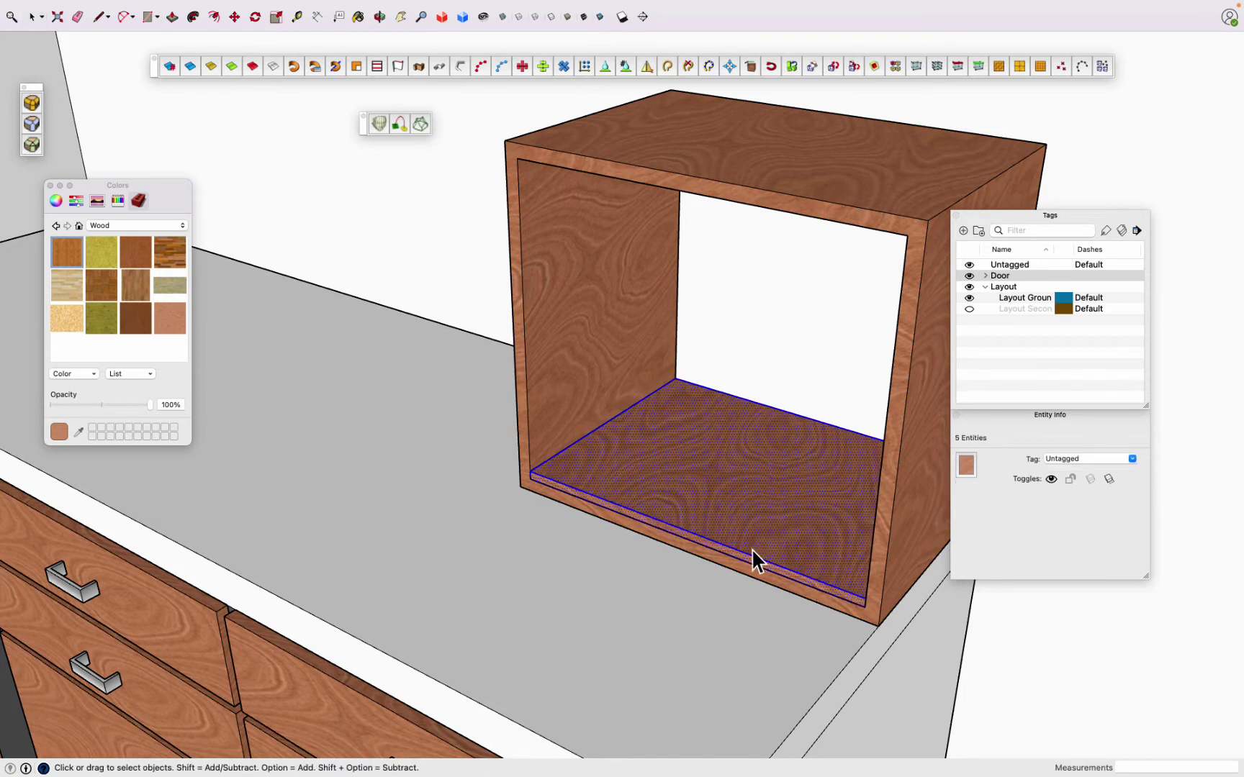
key("m")
key("alt")
left_click(527, 477)
left_click(519, 159)
type("/3")
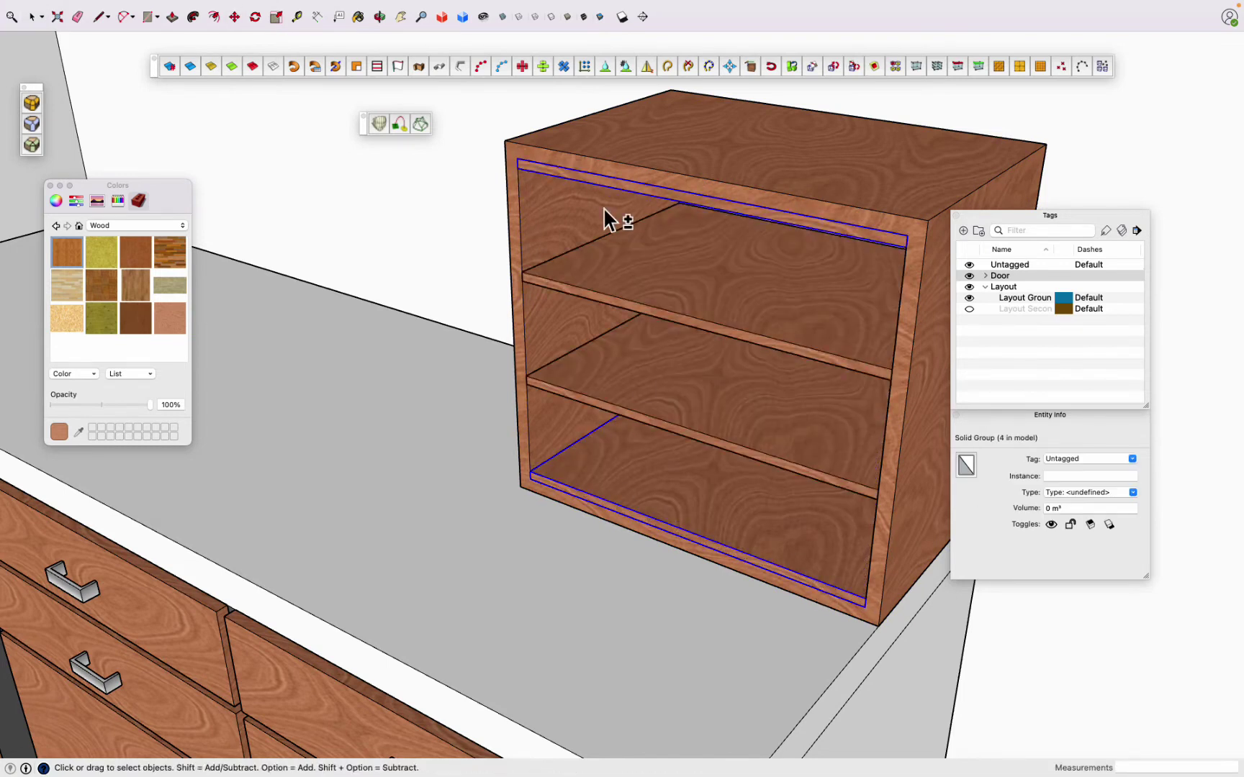
Step: Scale the two middle shelves to a slightly shallower depth
left_click(612, 274)
left_click(647, 356, "shift")
key("s")
left_click(691, 375)
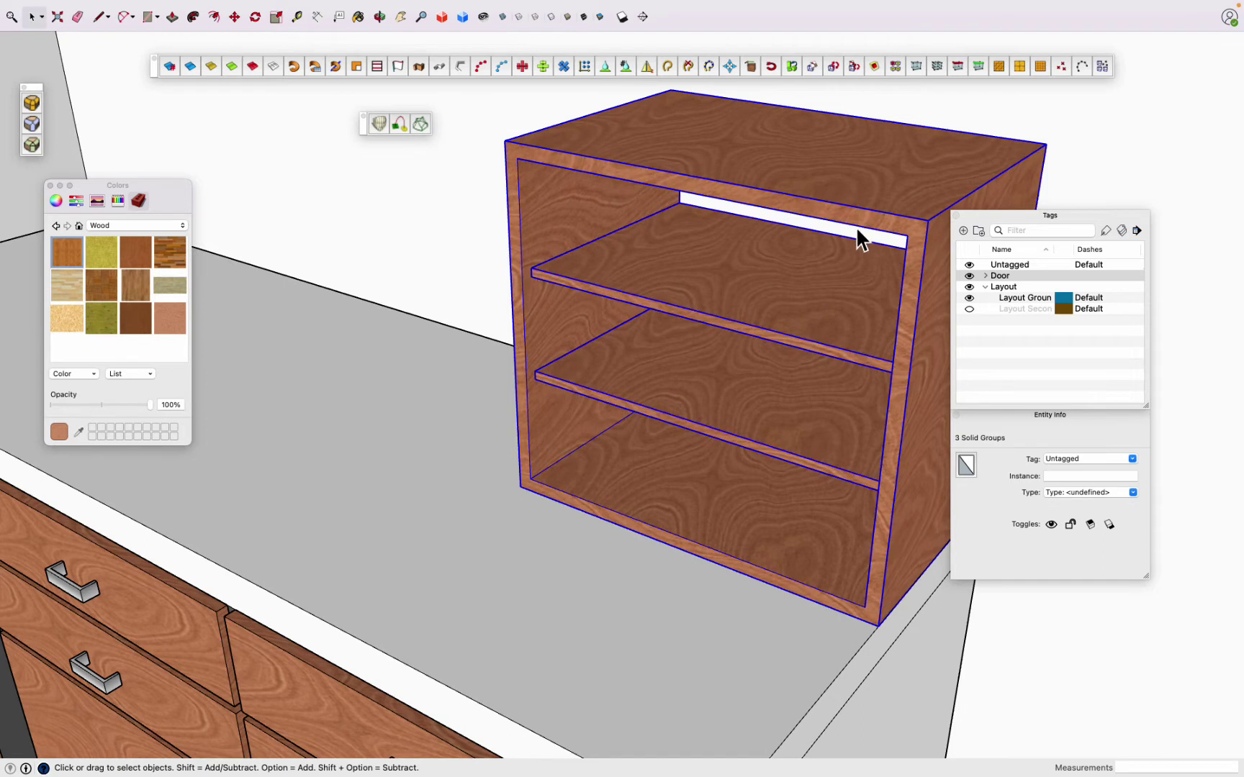
Step: Copy the shelf box sideways twice to form a row of three boxes
key("m")
key("alt")
left_click(927, 220)
scroll(442, 266, "up", 2)
scroll(503, 369, "down", 5)
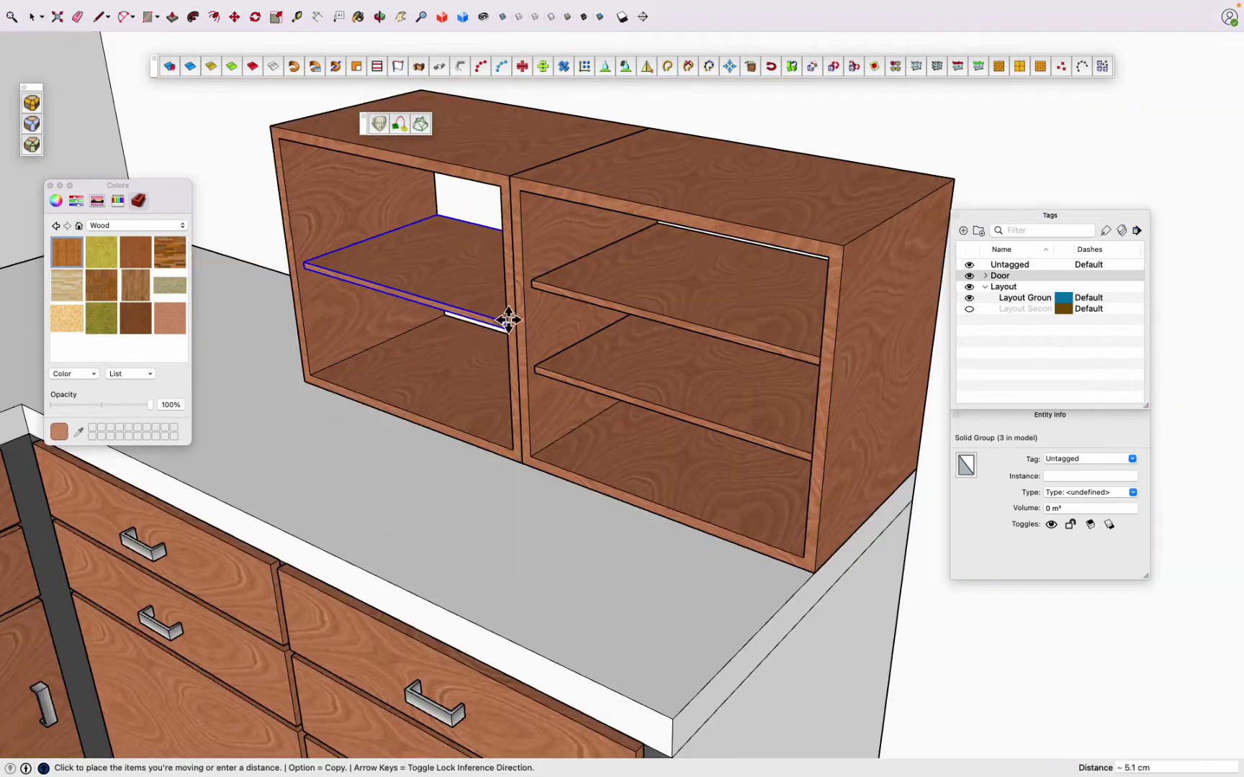
scroll(508, 322, "down", 3)
left_click_drag(510, 250, 400, 224)
key("space")
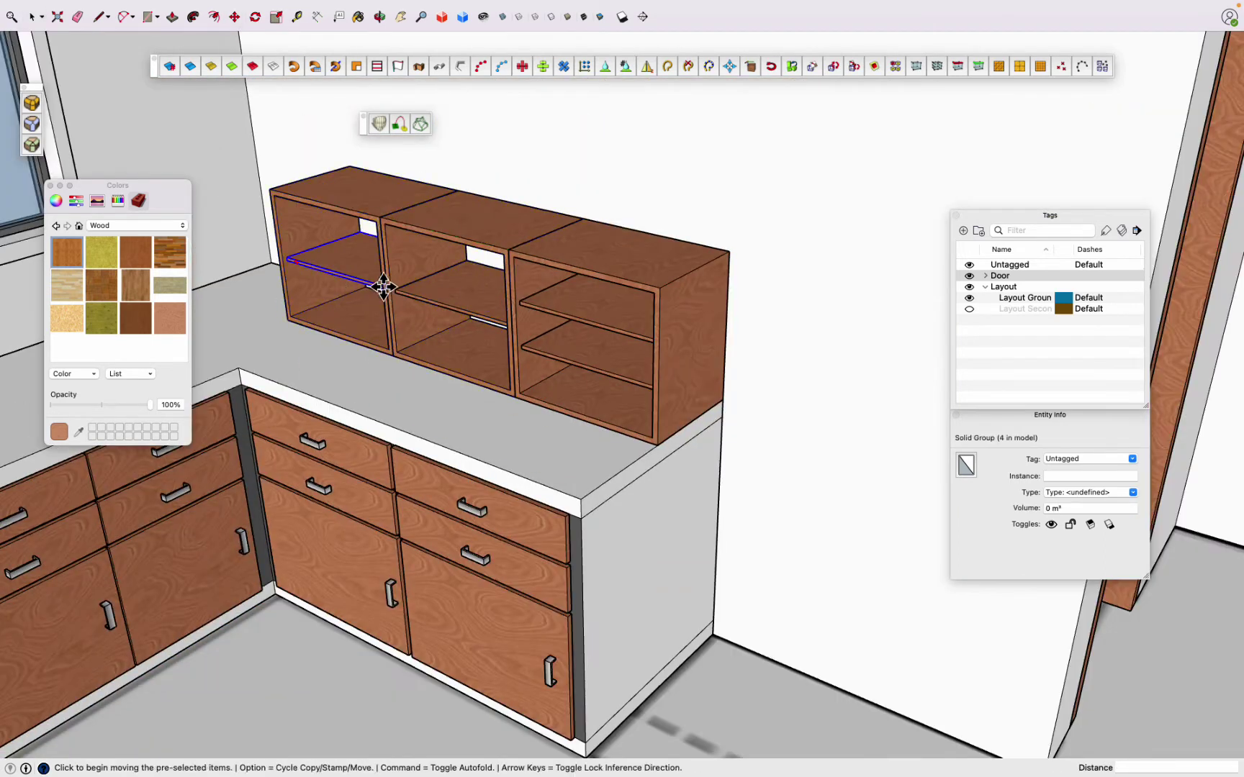
left_click(383, 218)
key("space")
Step: Draw a rectangle over the box front and pull it out into a door
scroll(311, 255, "up", 3)
key("r")
scroll(302, 244, "up", 2)
left_click(290, 229)
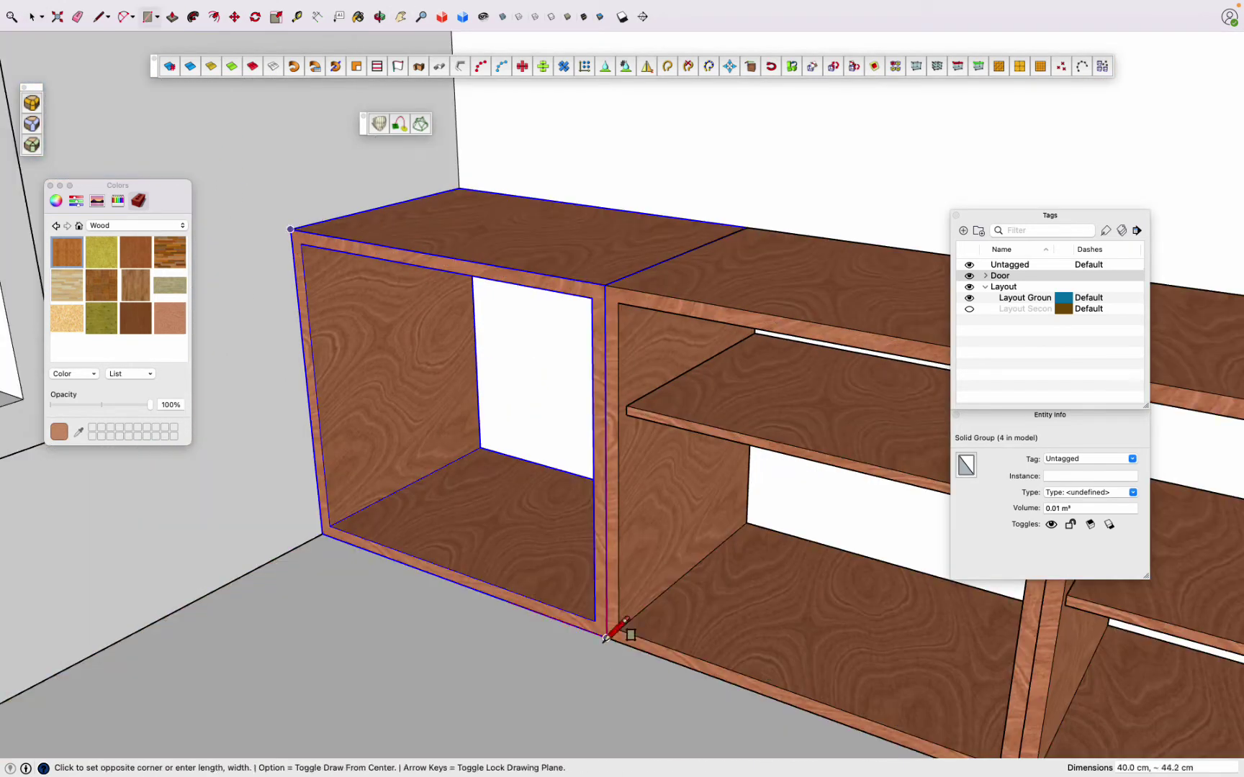
left_click(605, 638)
key("p")
left_click(597, 636)
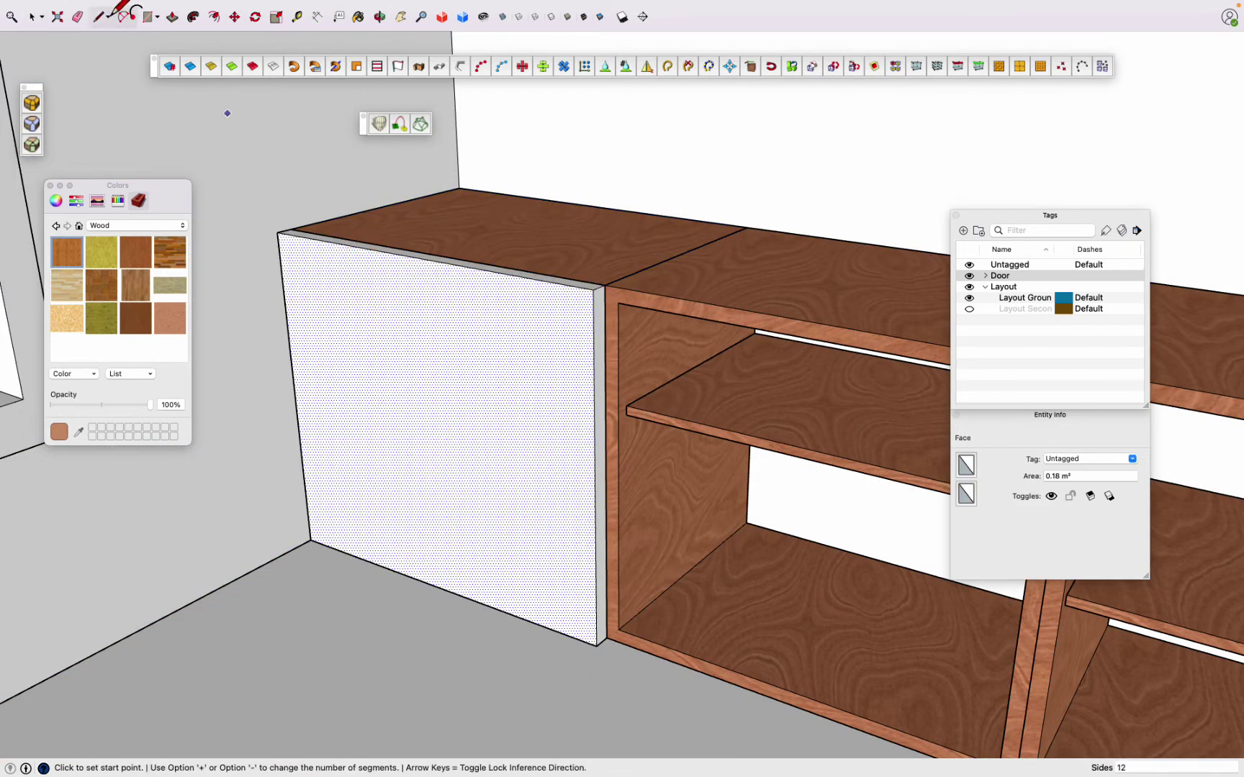
Step: Offset a door frame border and recess the door's inner panel
left_click(395, 288)
key("p")
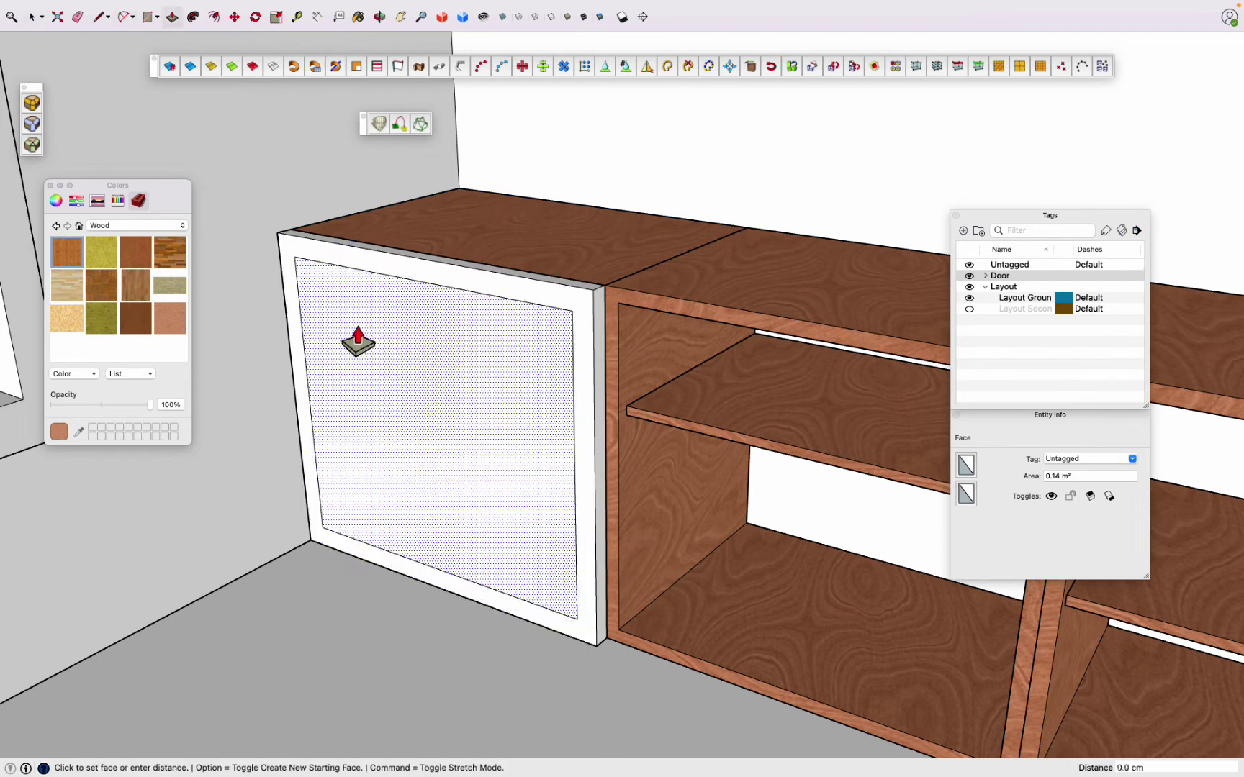
left_click(352, 336)
left_click(477, 278)
key("space")
Step: Paint the door frame wood and group the translucent 30% opacity glass panel
left_click(406, 570)
key("b")
left_click(443, 560)
key("r")
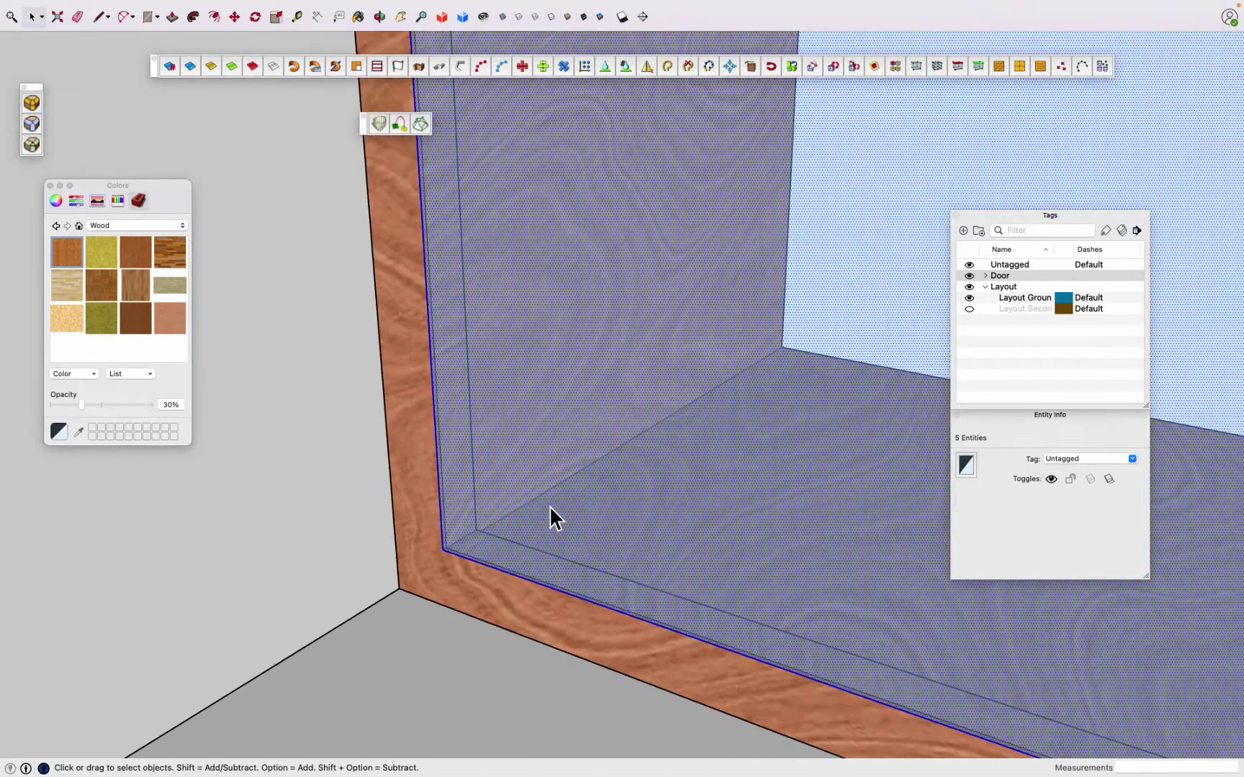
left_click(442, 550)
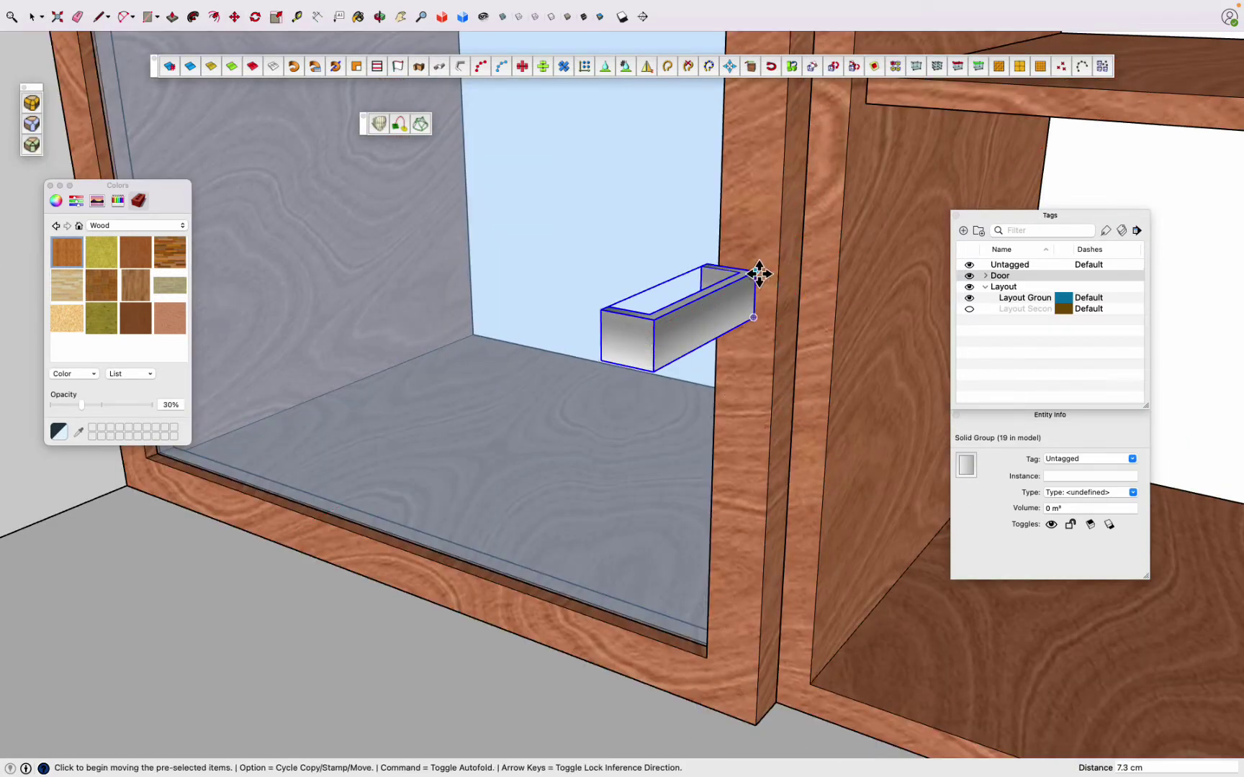
Step: Move a metal handle onto the door, then copy the door onto the remaining cabinets
left_click(755, 302)
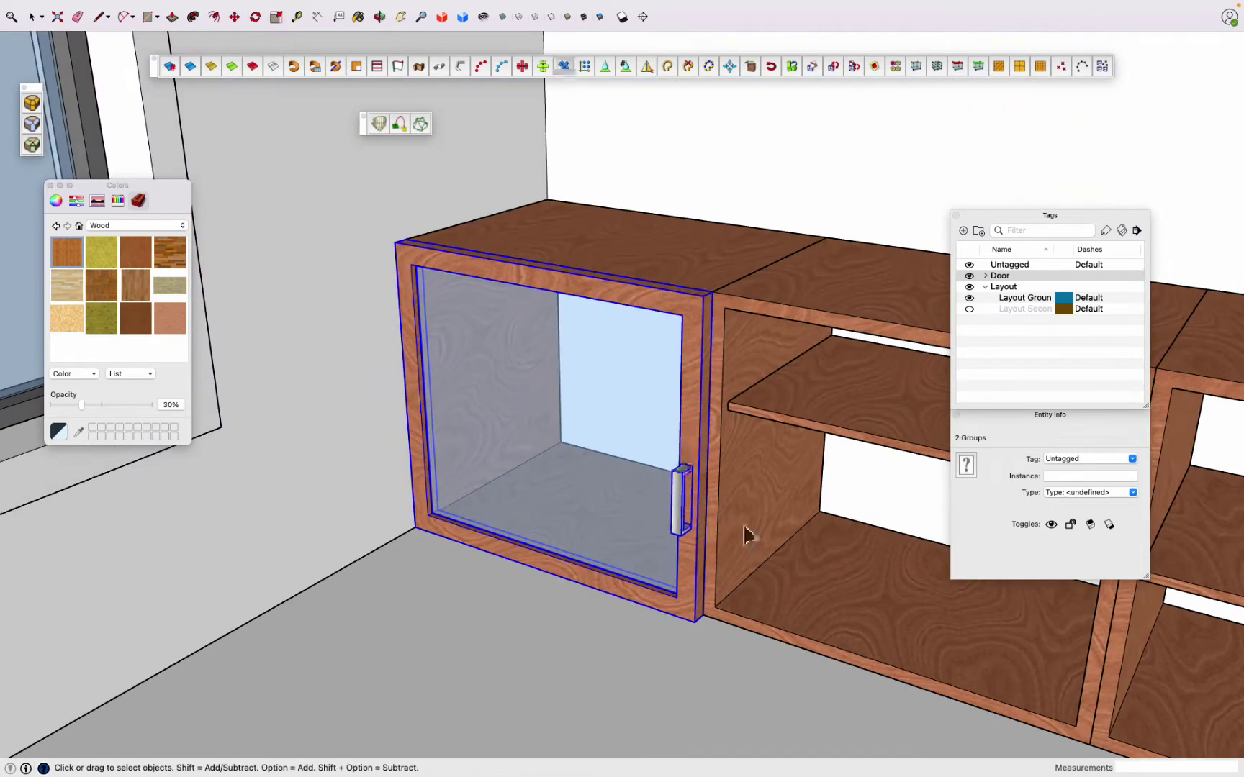
scroll(647, 472, "up", 2)
scroll(635, 496, "up", 5)
left_click(636, 497)
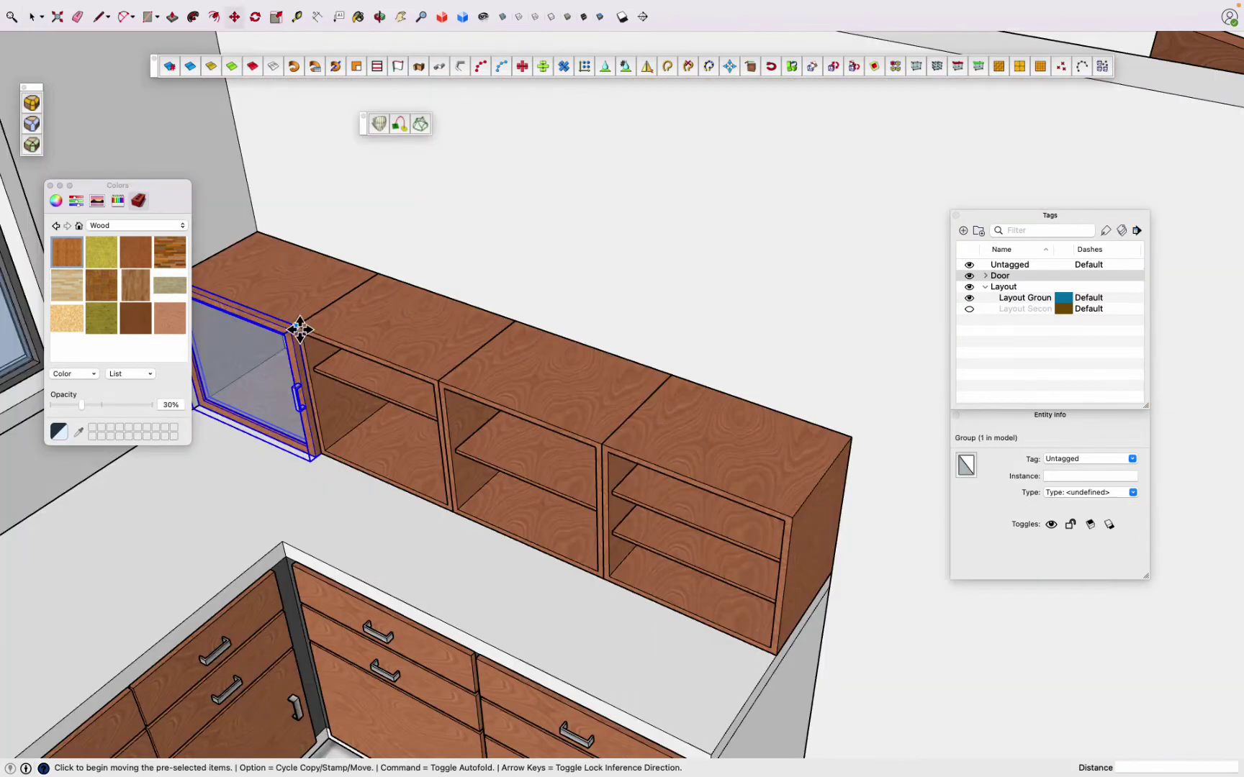
left_click(301, 328)
left_click(794, 521)
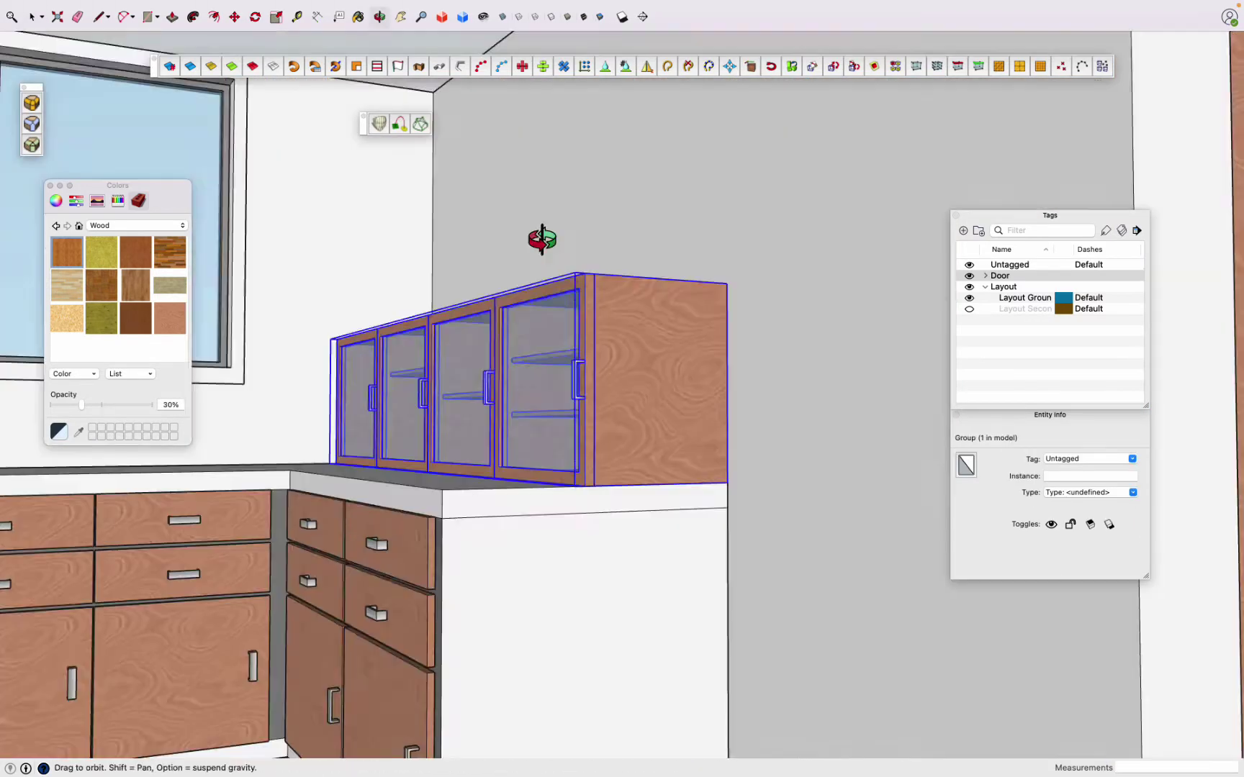
Step: Lift the cabinet row onto the wall above the counter and orbit out to check
left_click(735, 283)
left_click(742, 132)
key("space")
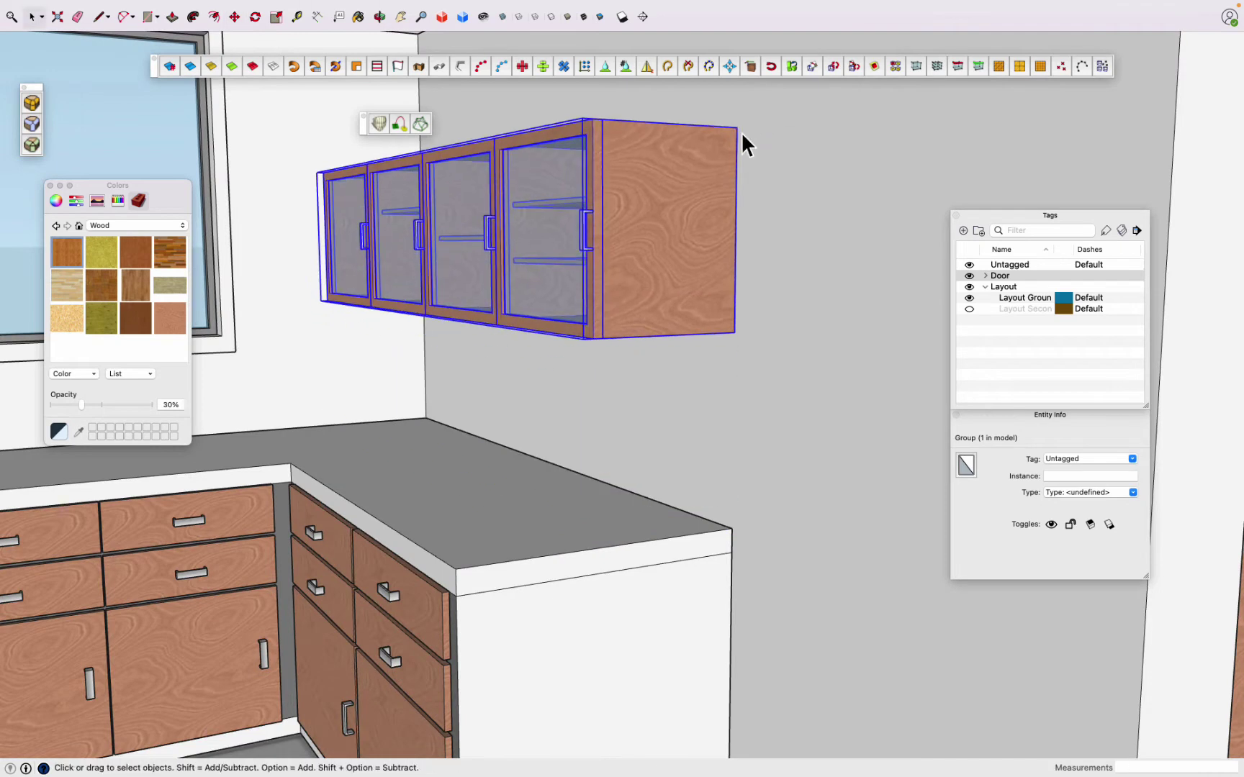
key("o")
mouse_move(745, 144)
left_mouse_down()
mouse_move(754, 421)
mouse_move(547, 338)
left_mouse_up()
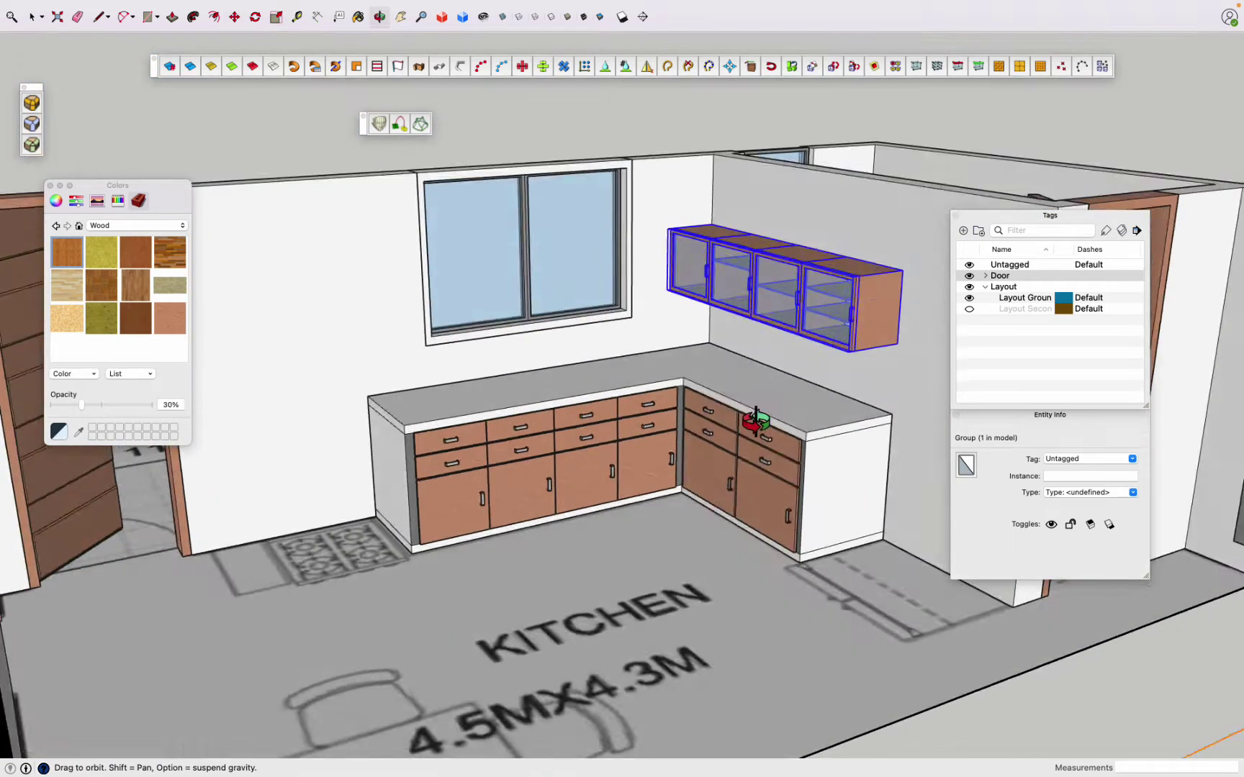
Step: Search 3D Warehouse for 'fridge' and download the American-style fridge
key("space")
left_click(353, 7)
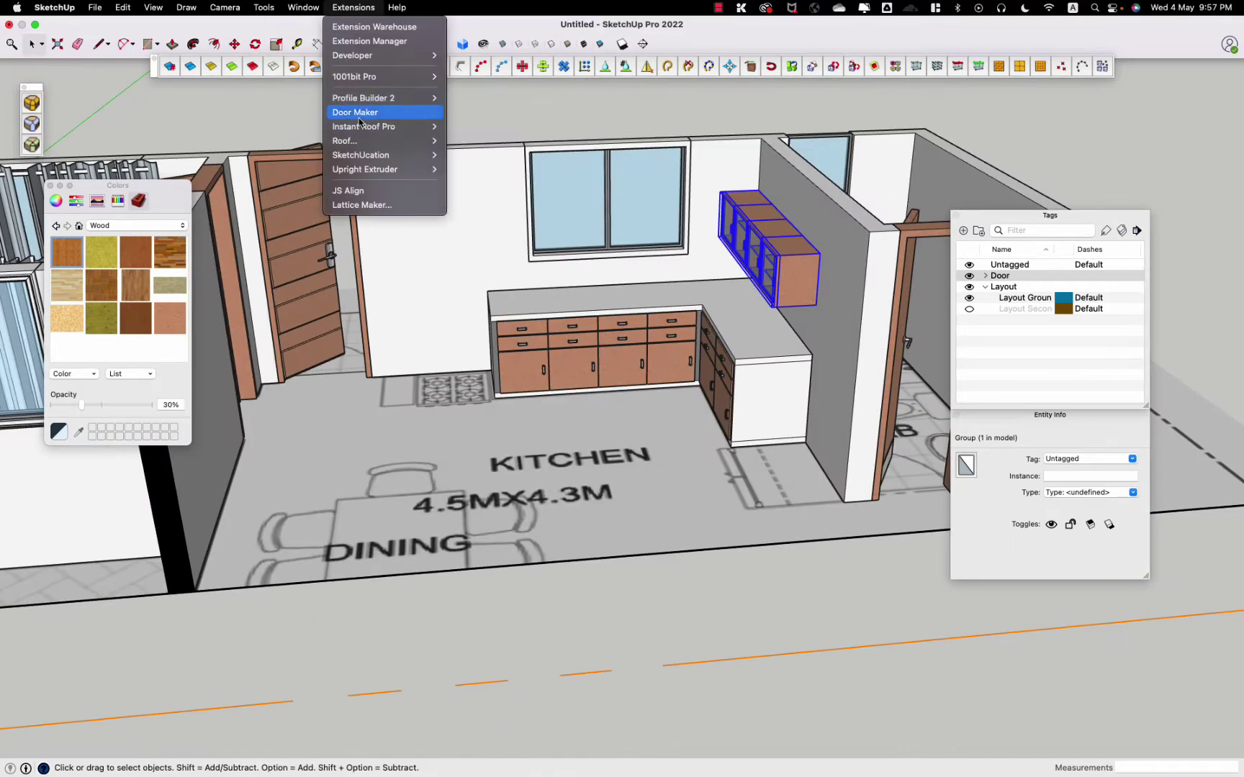
left_click(339, 418)
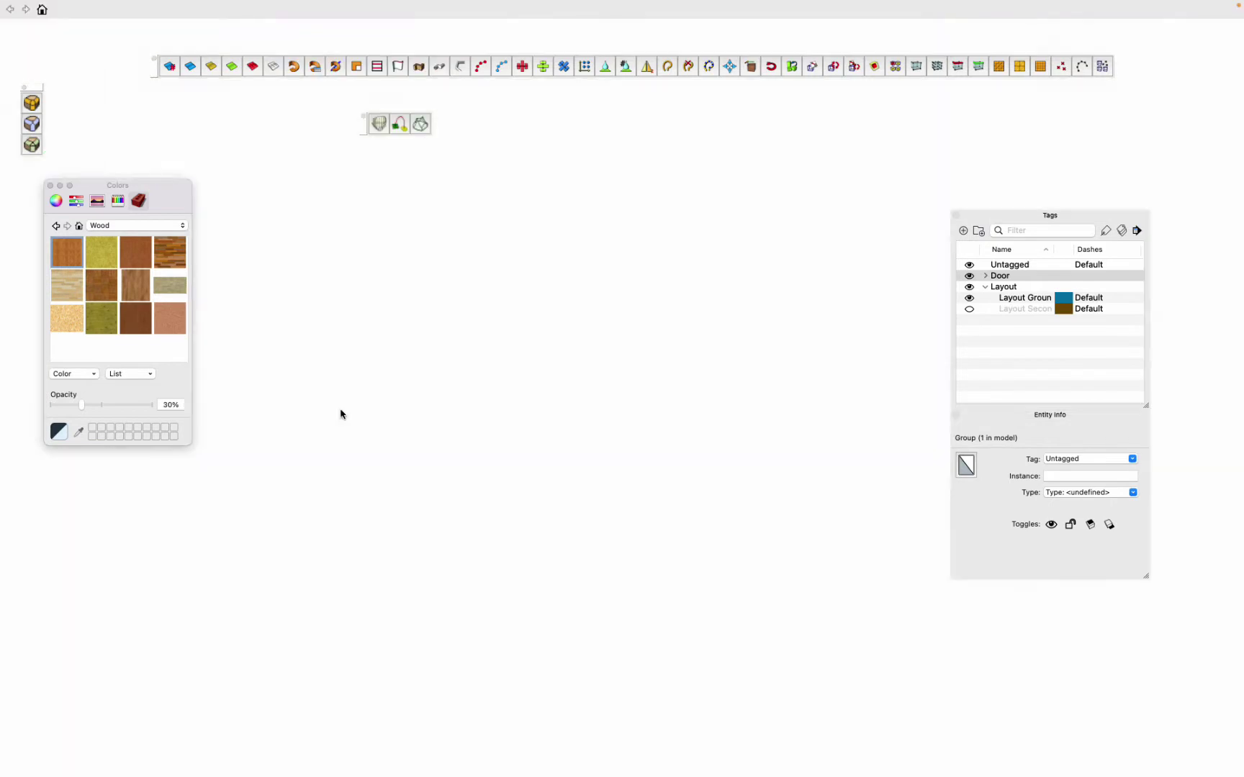
type("fridge")
key("Return")
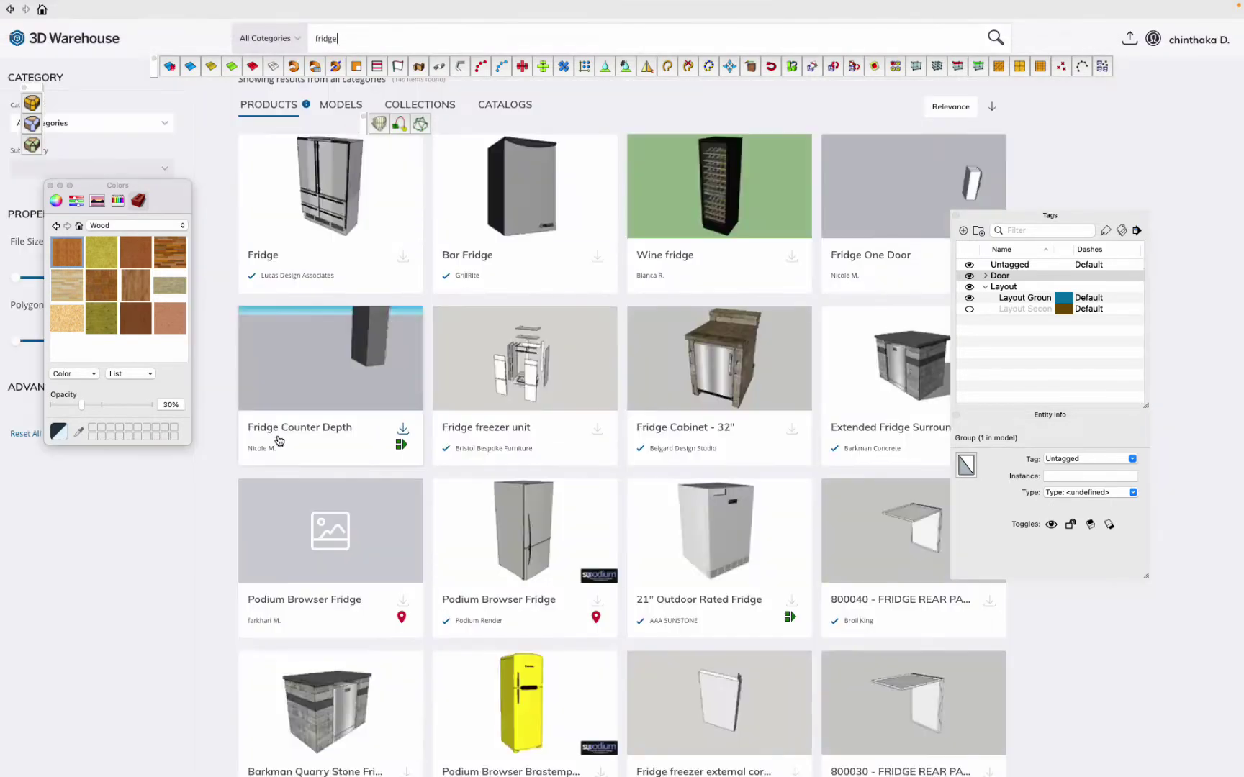
scroll(267, 454, "down", 3)
scroll(267, 453, "down", 6)
scroll(266, 453, "down", 3)
left_click(989, 185)
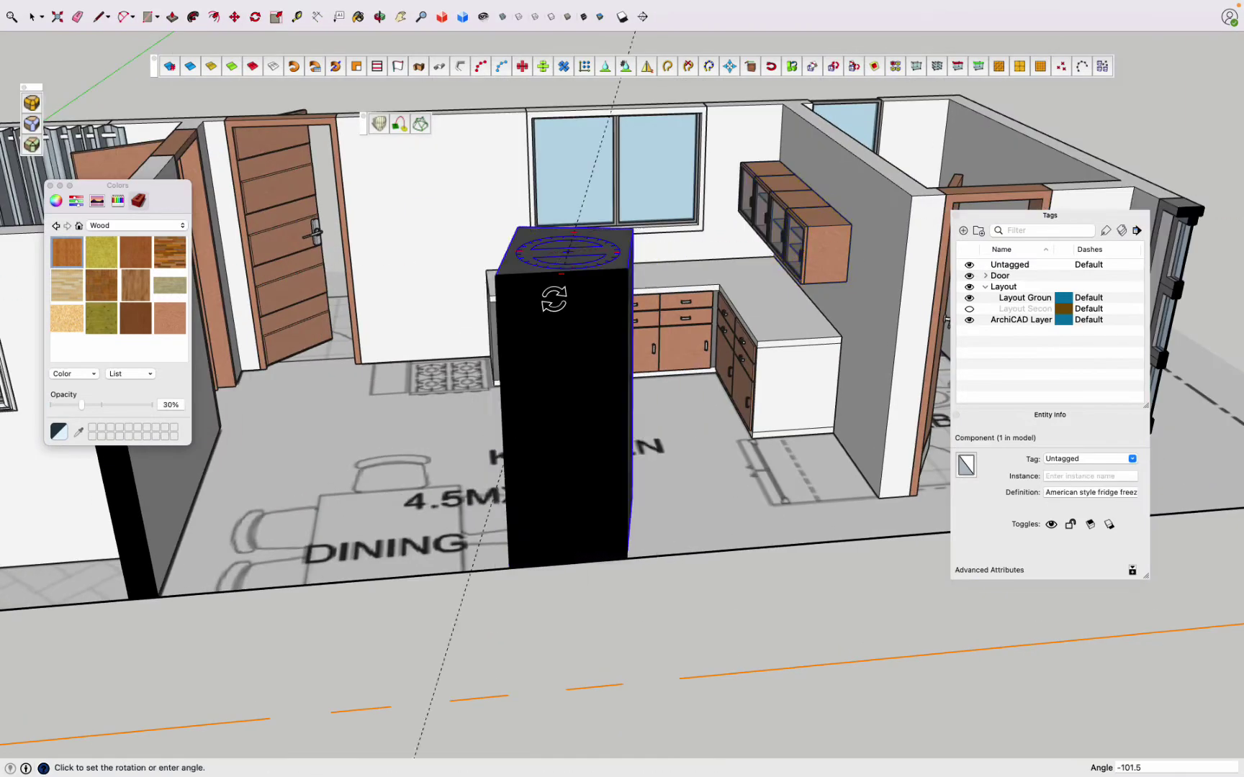
Step: Cancel the placement and re-download the fridge from 3D Warehouse
key("Escape")
left_click(303, 8)
left_click(339, 403)
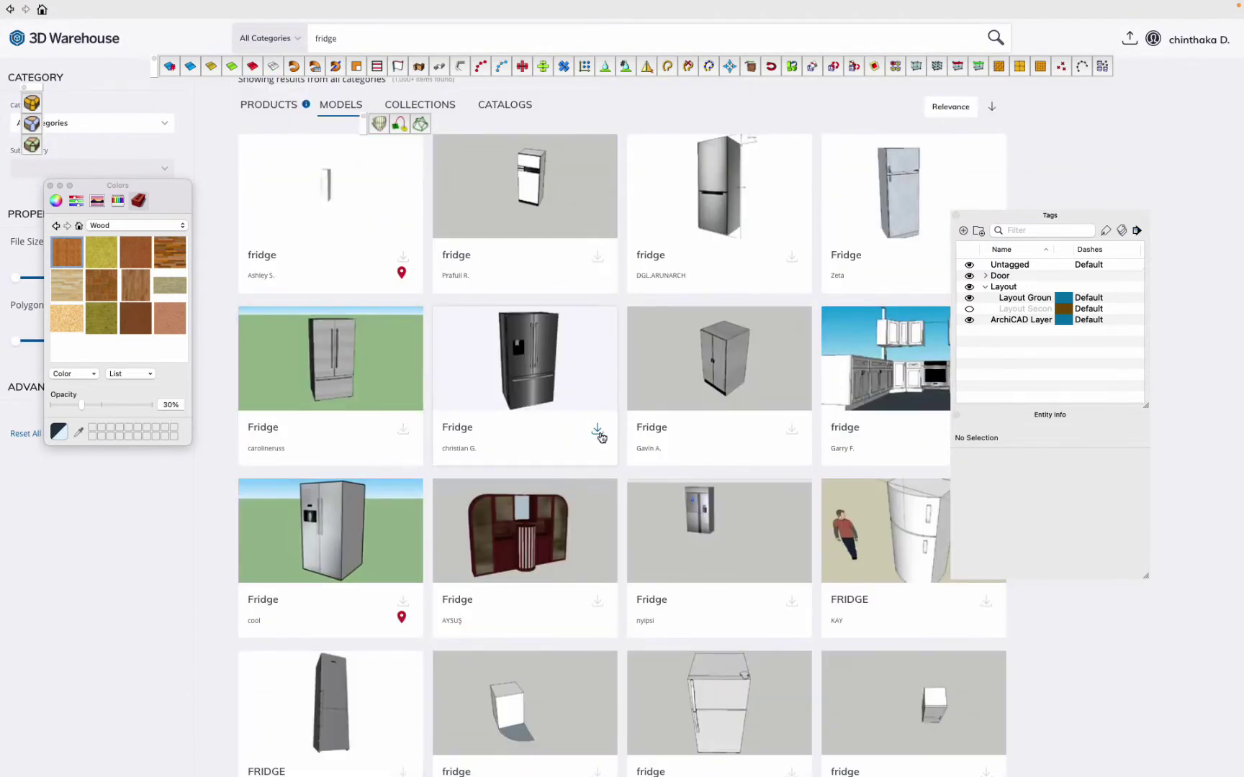
left_click(599, 437)
Step: Rotate the fridge to face the room and, in Top view, move it beside the T&B wall
left_click(490, 569)
left_click(606, 250)
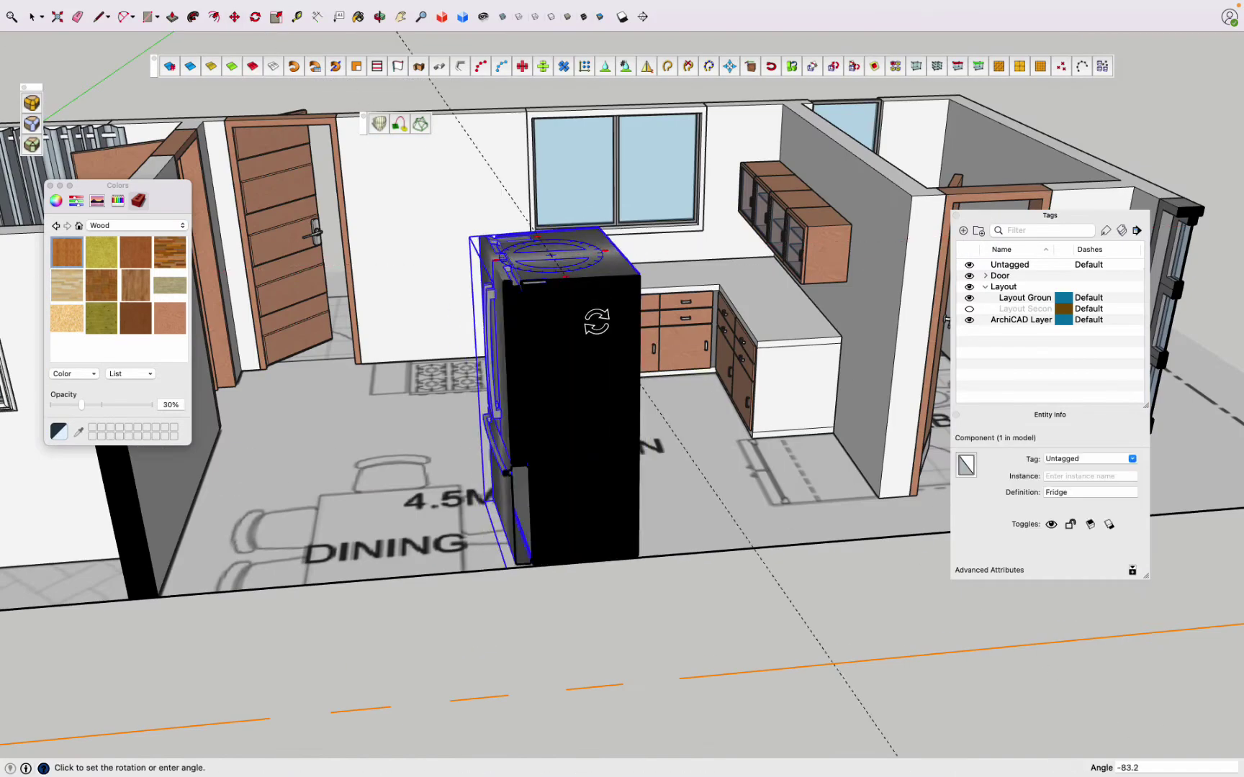
left_click(567, 326)
key("super+2")
key("m")
left_click(502, 486)
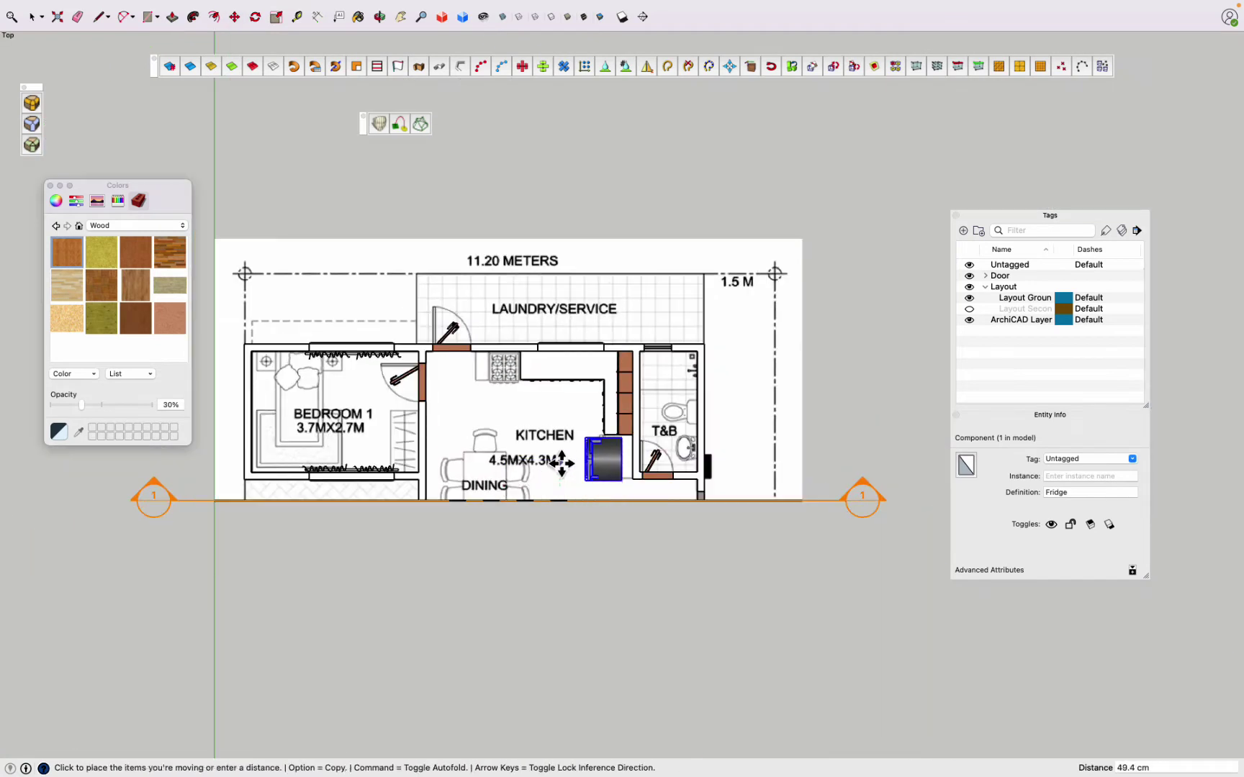
scroll(561, 465, "up", 3)
scroll(574, 388, "up", 3)
left_click(577, 402)
Step: Orbit around the kitchen to check the fridge's placement and select it
mouse_move(578, 402)
middle_mouse_down()
mouse_move(619, 461)
mouse_move(524, 467)
middle_mouse_up()
mouse_move(523, 422)
middle_mouse_down()
mouse_move(735, 311)
mouse_move(353, 528)
middle_mouse_up()
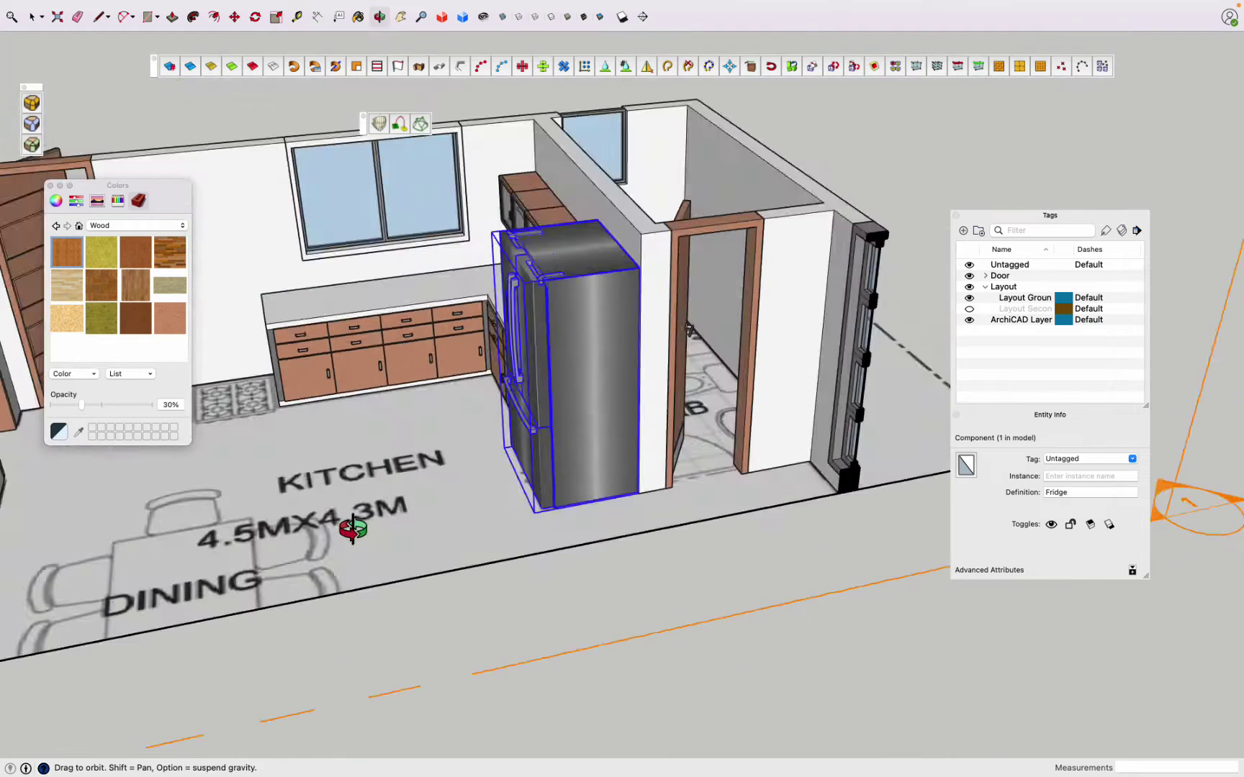
key("m")
key("space")
key("space")
mouse_move(535, 421)
middle_mouse_down()
mouse_move(524, 489)
mouse_move(623, 581)
mouse_move(755, 553)
mouse_move(380, 430)
middle_mouse_up()
left_click(524, 488)
Step: Search 3D Warehouse for 'cooker' and download the Gas cooker model
left_click(625, 594)
scroll(367, 431, "up", 3)
left_click(303, 7)
left_click(334, 404)
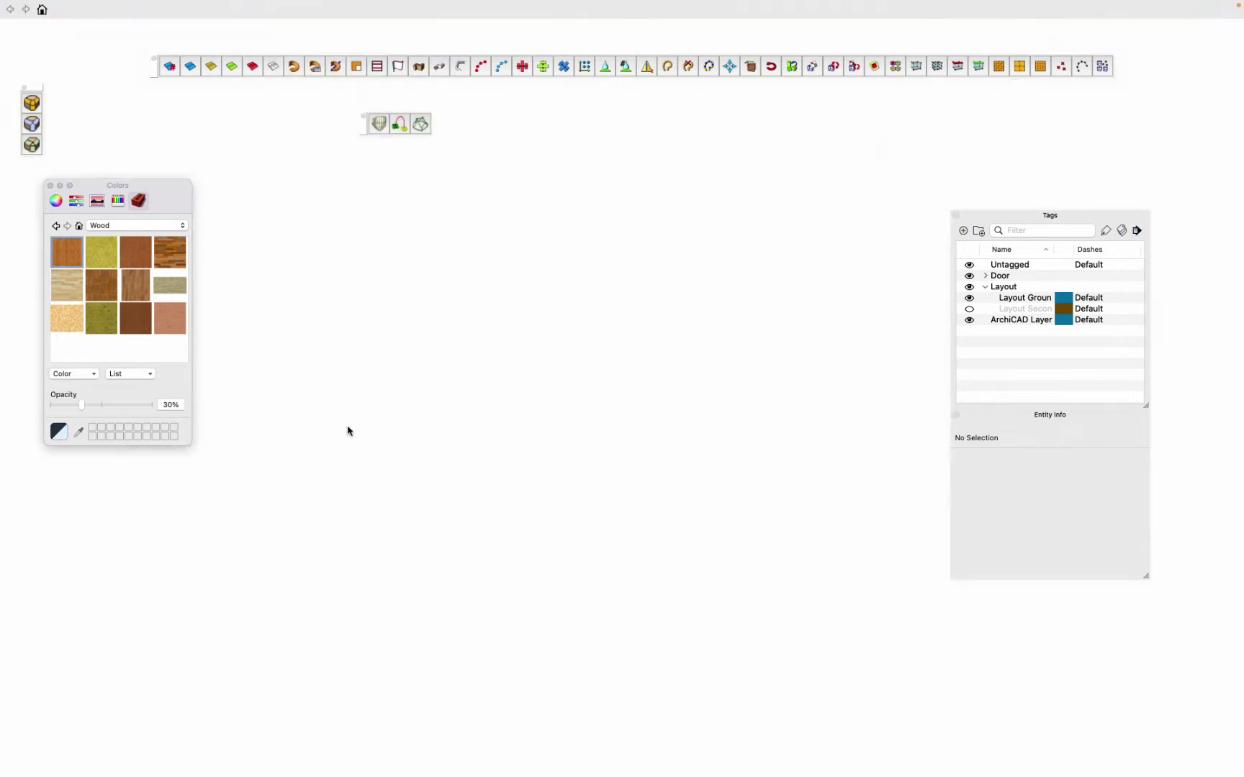
type("cooker")
key("Return")
scroll(404, 458, "down", 5)
scroll(405, 459, "down", 5)
scroll(405, 459, "down", 5)
scroll(406, 460, "down", 5)
scroll(405, 459, "down", 1)
scroll(405, 458, "down", 3)
scroll(405, 458, "up", 3)
scroll(405, 459, "up", 1)
scroll(405, 458, "down", 5)
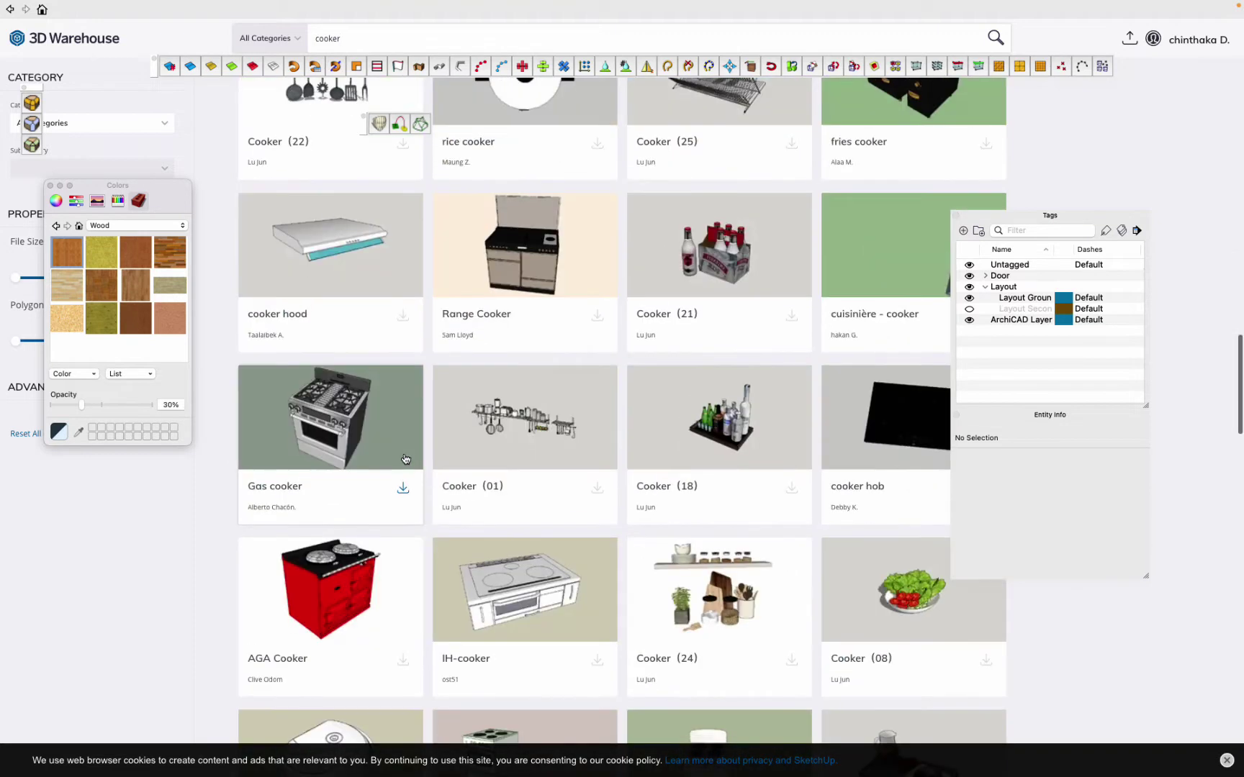
left_click(637, 268)
Step: Place the gas cooker in the kitchen and draw the hood rectangle on the wall above it
left_click(411, 562)
mouse_move(411, 562)
middle_mouse_down()
mouse_move(600, 309)
mouse_move(963, 430)
mouse_move(371, 343)
middle_mouse_up()
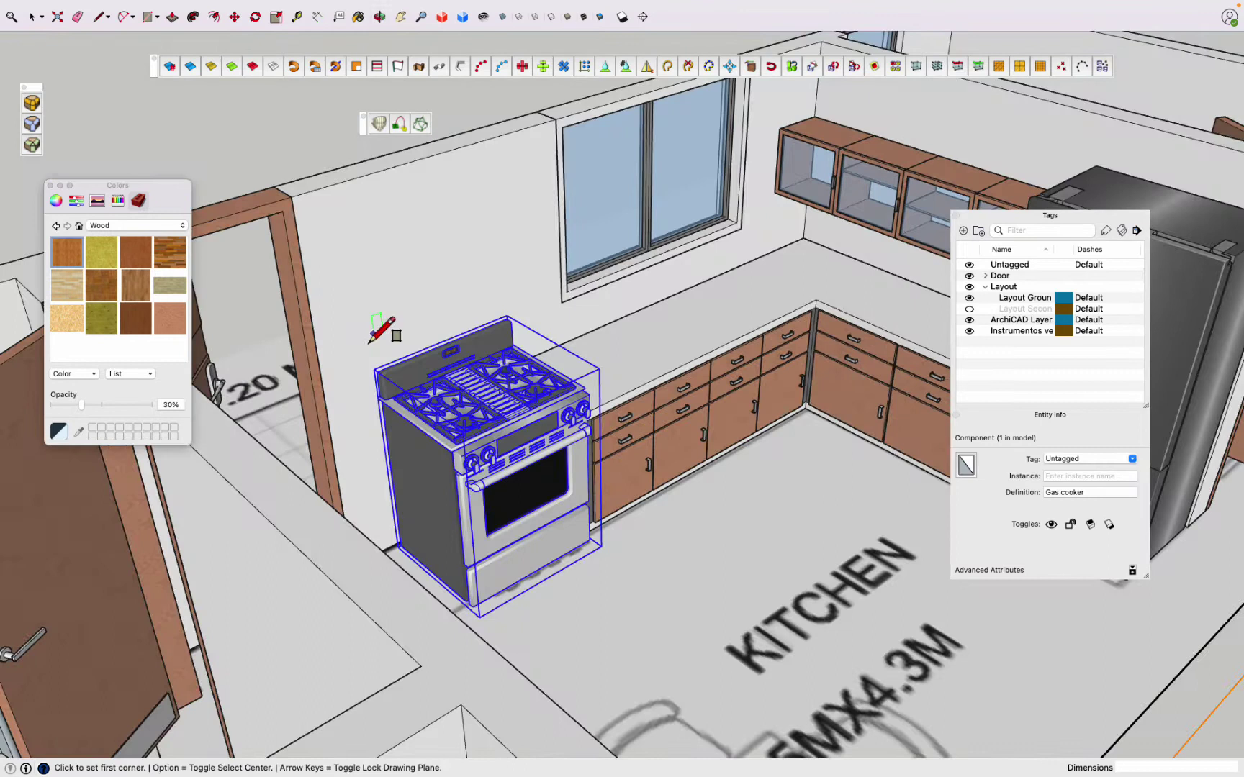
left_click(508, 250)
key("p")
left_click(461, 311)
scroll(450, 339, "up", 3)
Step: Extrude the rectangle into a box, slope its bottom edge, group it and raise it
key("m")
left_click(457, 403)
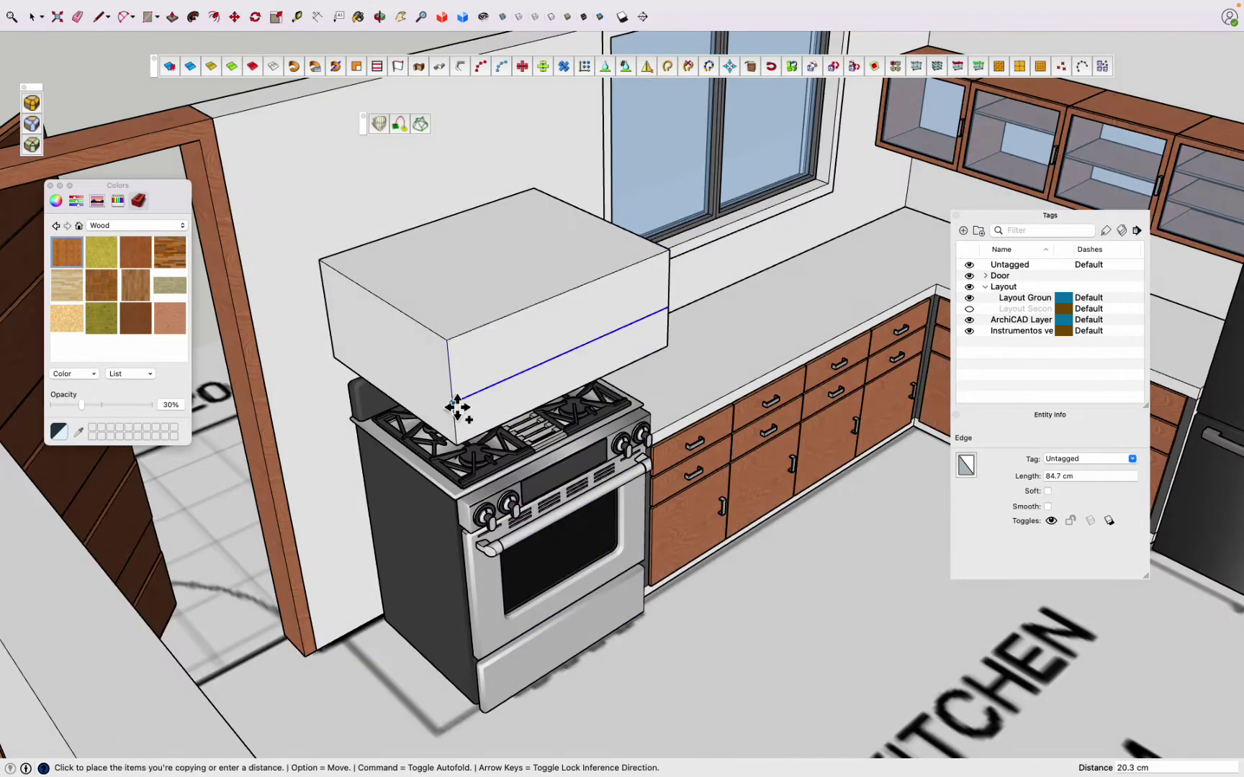
scroll(477, 325, "down", 2)
left_click(431, 327)
triple_click(444, 355)
key("m")
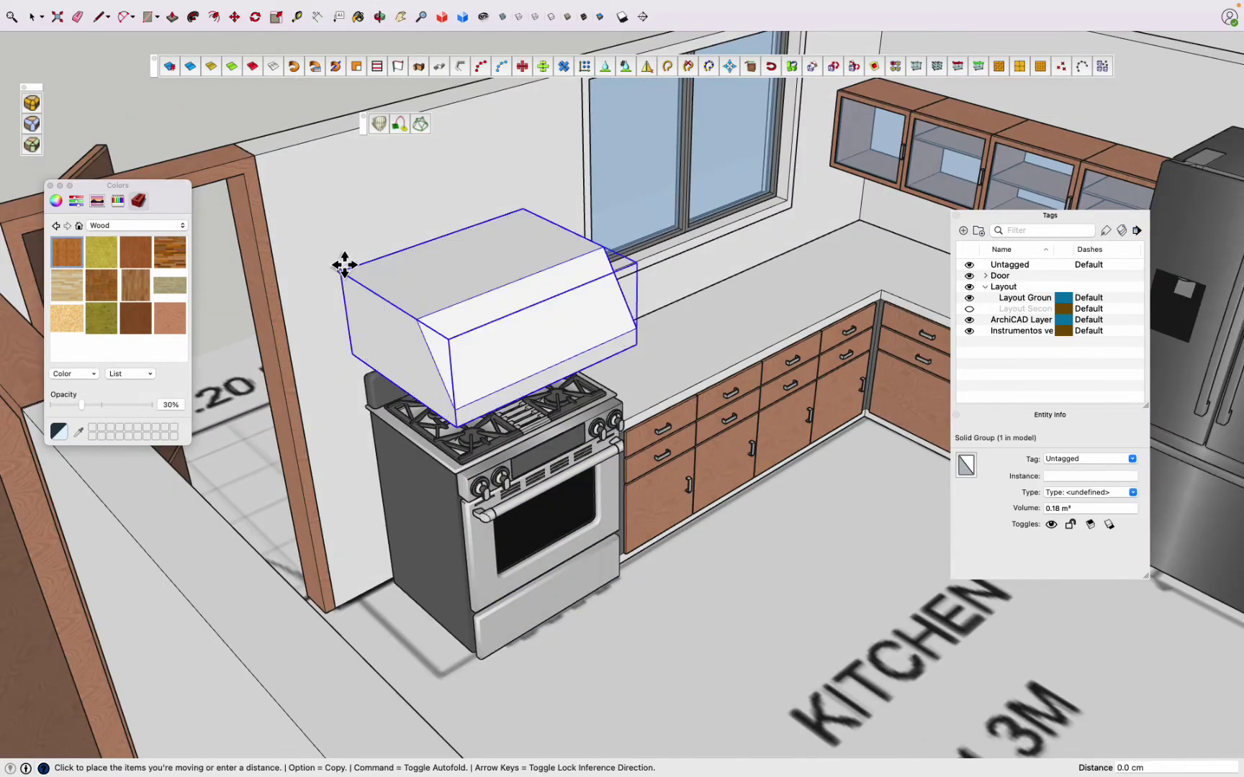
left_click(344, 266)
Step: Orbit out to an overview of the house and select the section plane
mouse_move(641, 519)
middle_mouse_down()
mouse_move(430, 145)
mouse_move(127, 6)
middle_mouse_up()
key("space")
scroll(577, 181, "down", 10)
mouse_move(577, 180)
middle_mouse_down()
mouse_move(844, 424)
mouse_move(278, 638)
middle_mouse_up()
left_click(844, 424)
scroll(503, 504, "up", 5)
Step: Bring the Bathroom model window up alongside the house model
left_click(303, 7)
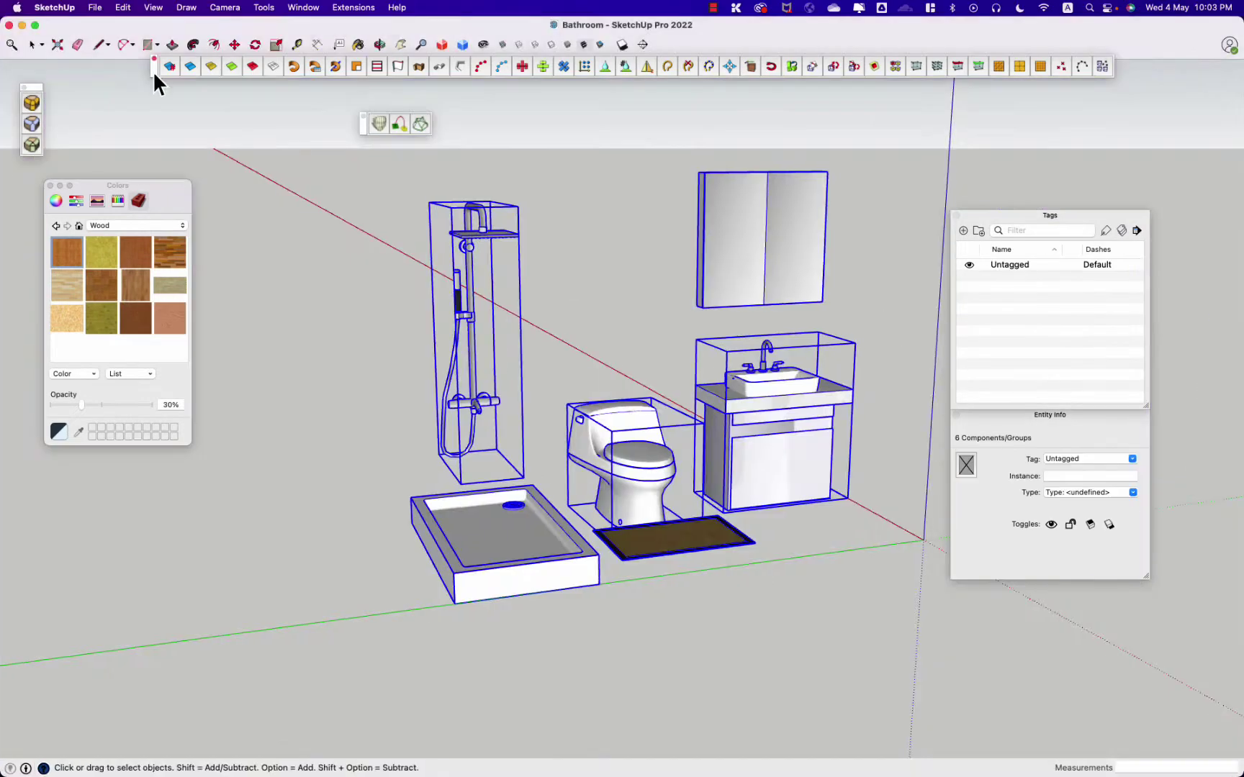
left_click_drag(155, 73, 173, 171)
left_click(9, 25)
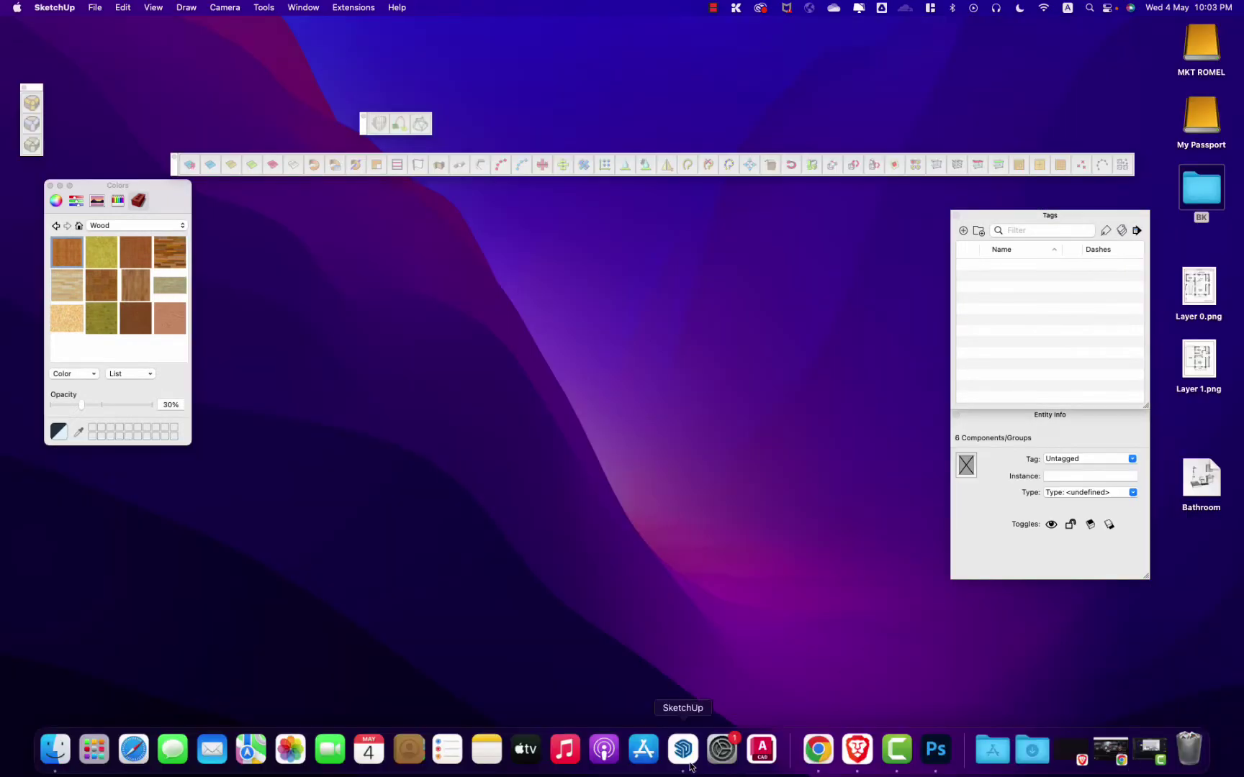
left_click(690, 766)
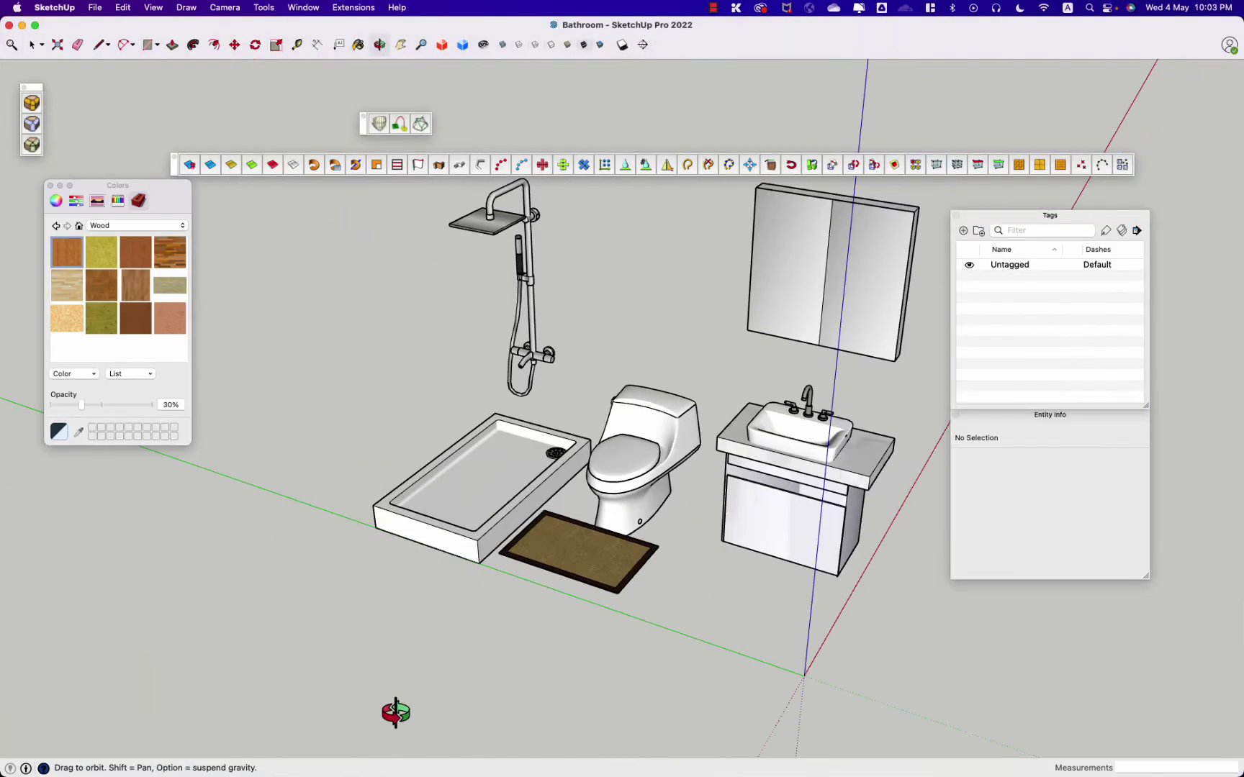
Step: Copy the shower tray from the Bathroom model and place it in the T&B corner
left_click(504, 475)
key("super+c")
left_click(344, 375)
key("super+v")
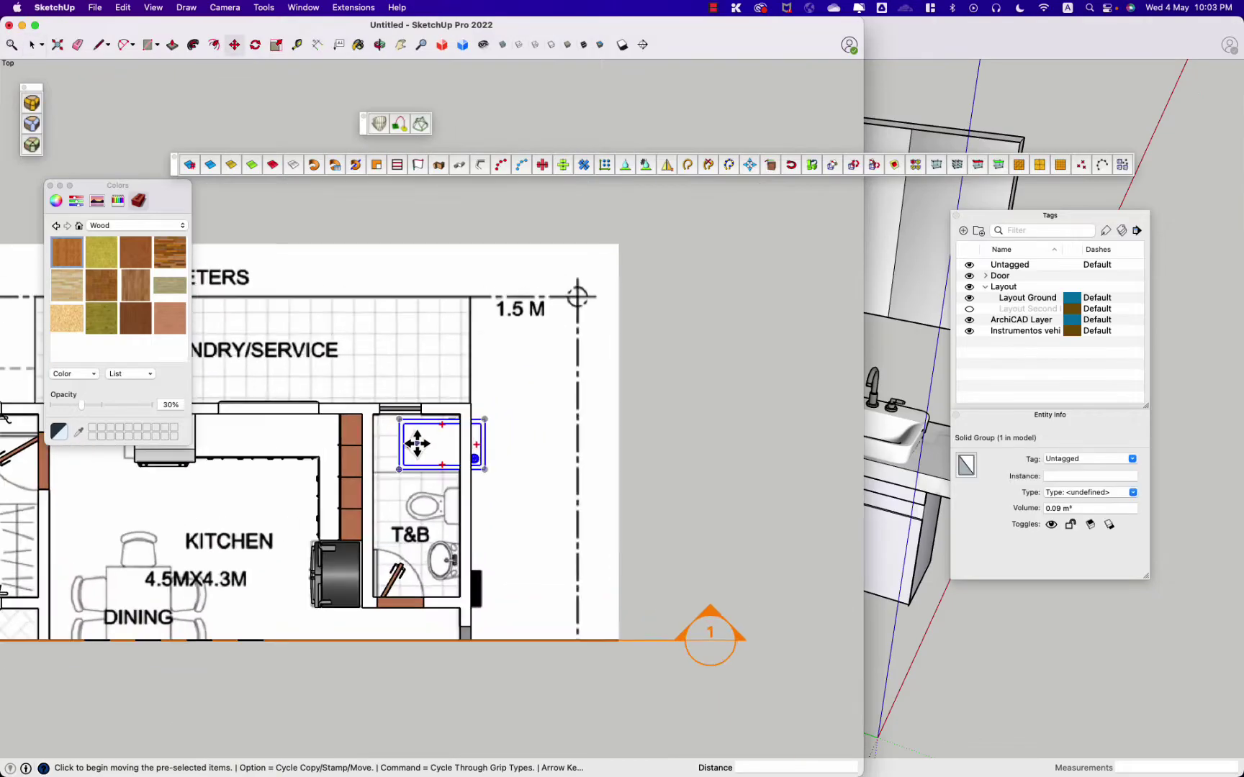
scroll(417, 444, "up", 5)
left_click(395, 487)
scroll(396, 487, "down", 5)
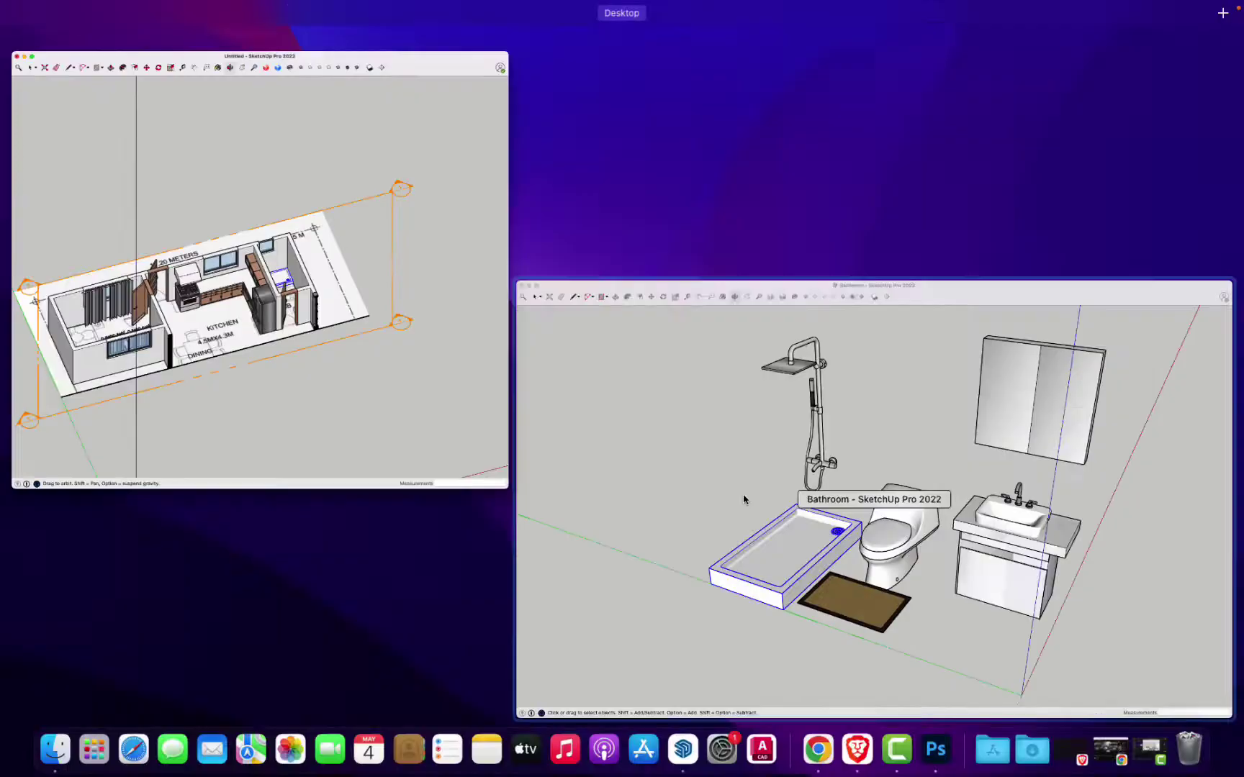
Step: Set the shower column on the shower tray corner and view the plan from the top
left_click(667, 547)
left_click(317, 305)
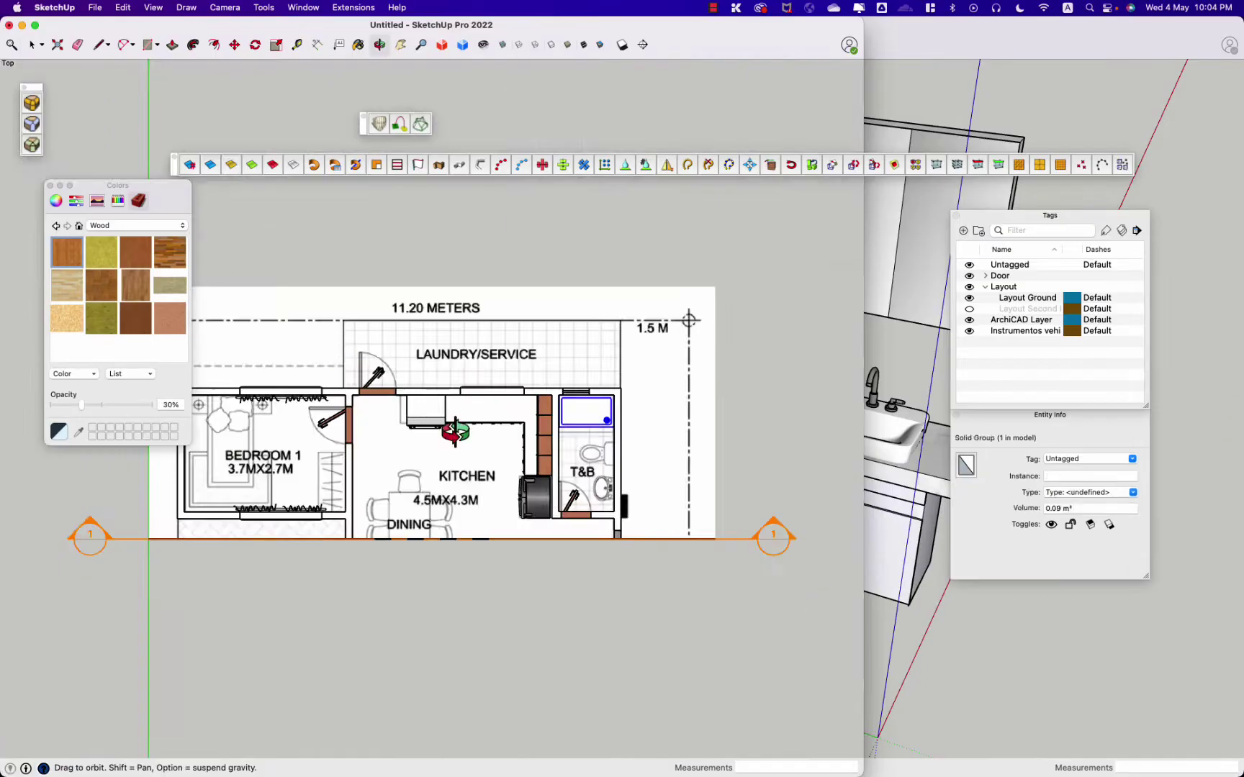
scroll(593, 452, "up", 3)
scroll(562, 475, "up", 3)
scroll(755, 603, "down", 3)
scroll(753, 583, "down", 2)
left_click(764, 450)
mouse_move(764, 450)
middle_mouse_down()
mouse_move(742, 291)
mouse_move(752, 284)
middle_mouse_up()
key("t")
Step: Copy the toilet and wash basin from the Bathroom model, placing the basin beside the T&B wall
key("super+grave")
key("super+grave")
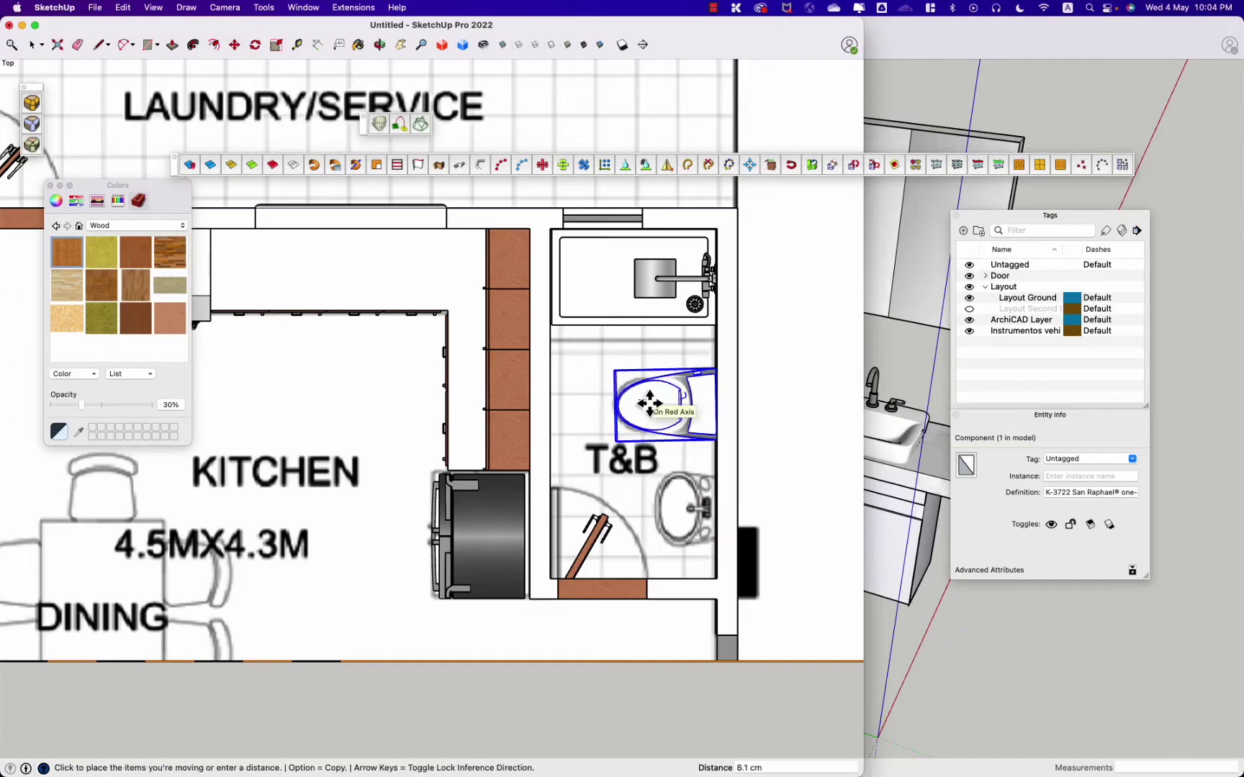
middle_click_drag(614, 425, 669, 460, "shift")
left_click(894, 253)
key("super+c")
key("super+grave")
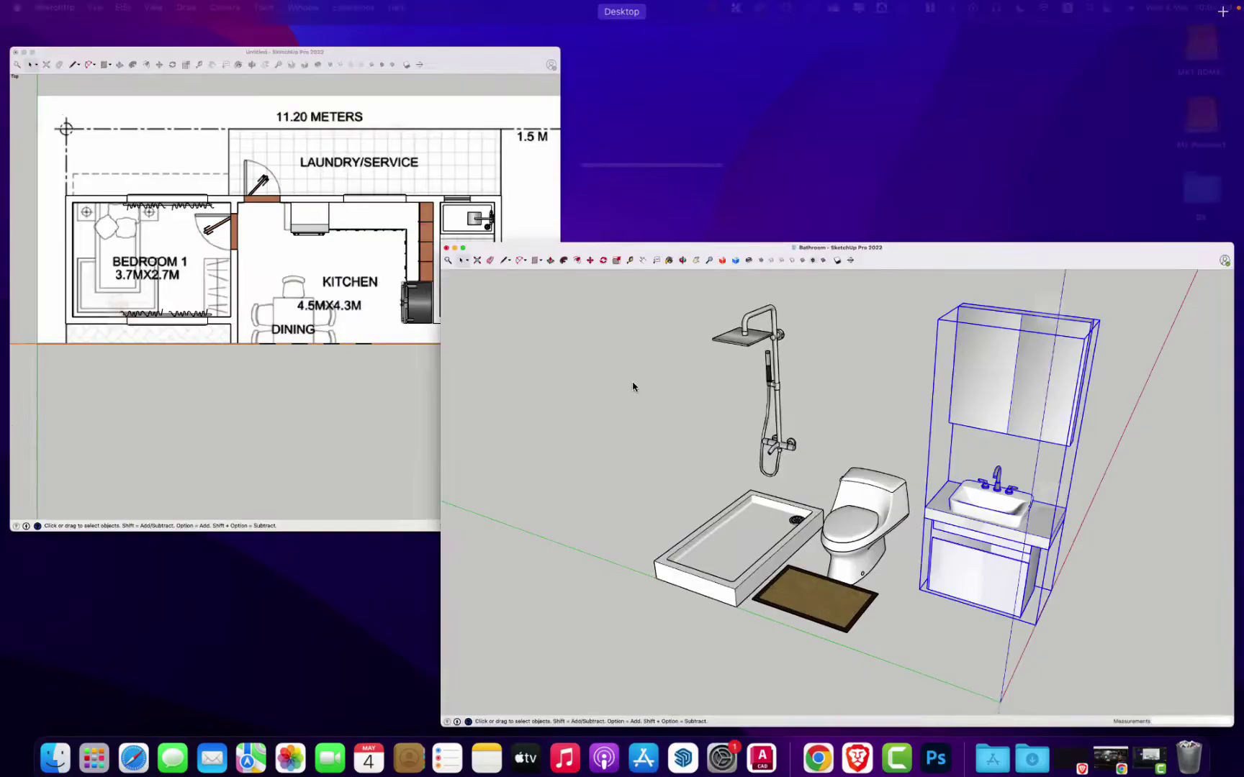
key("super+v")
left_click(647, 504)
Step: Copy the rug from the Bathroom model and place it in the T&B
key("super+grave")
left_click(633, 613)
key("super+c")
key("super+grave")
key("super+v")
scroll(548, 367, "up", 5)
left_click(566, 331)
scroll(550, 335, "down", 5)
Step: Orbit into 3D to check the bathroom, then face the kitchen cabinets
mouse_move(550, 336)
middle_mouse_down()
mouse_move(617, 18)
mouse_move(736, 278)
middle_mouse_up()
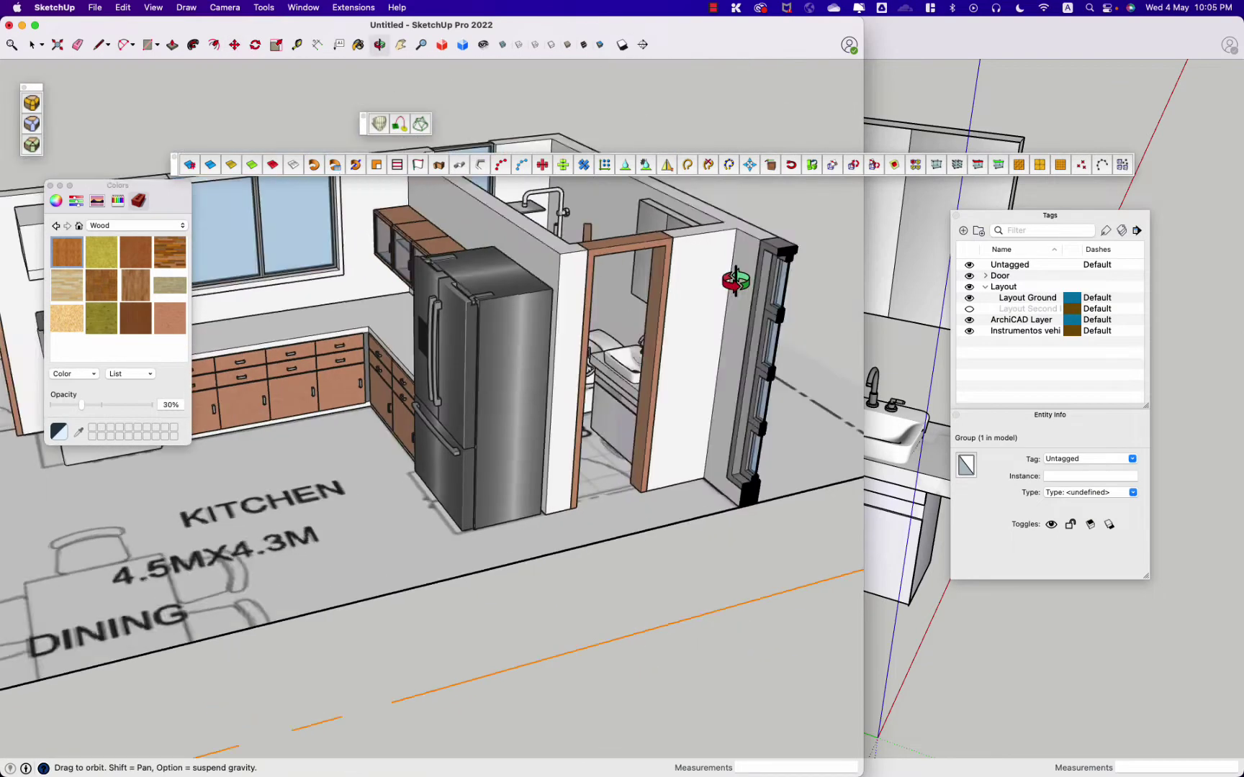
scroll(727, 634, "down", 5)
mouse_move(545, 416)
middle_mouse_down()
mouse_move(453, 360)
mouse_move(408, 375)
middle_mouse_up()
scroll(408, 375, "up", 3)
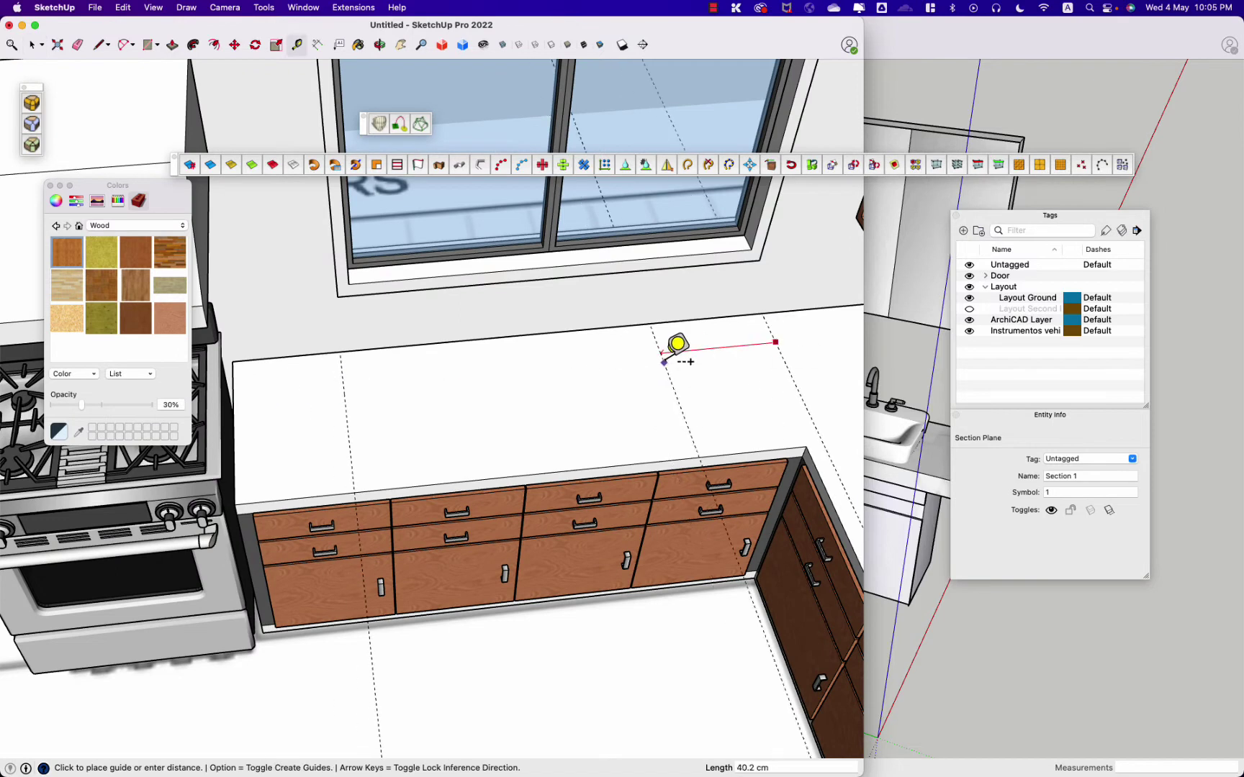
Step: Inside the countertop group, draw the sink rectangle and offset an inner rim
key("space")
double_click(468, 440)
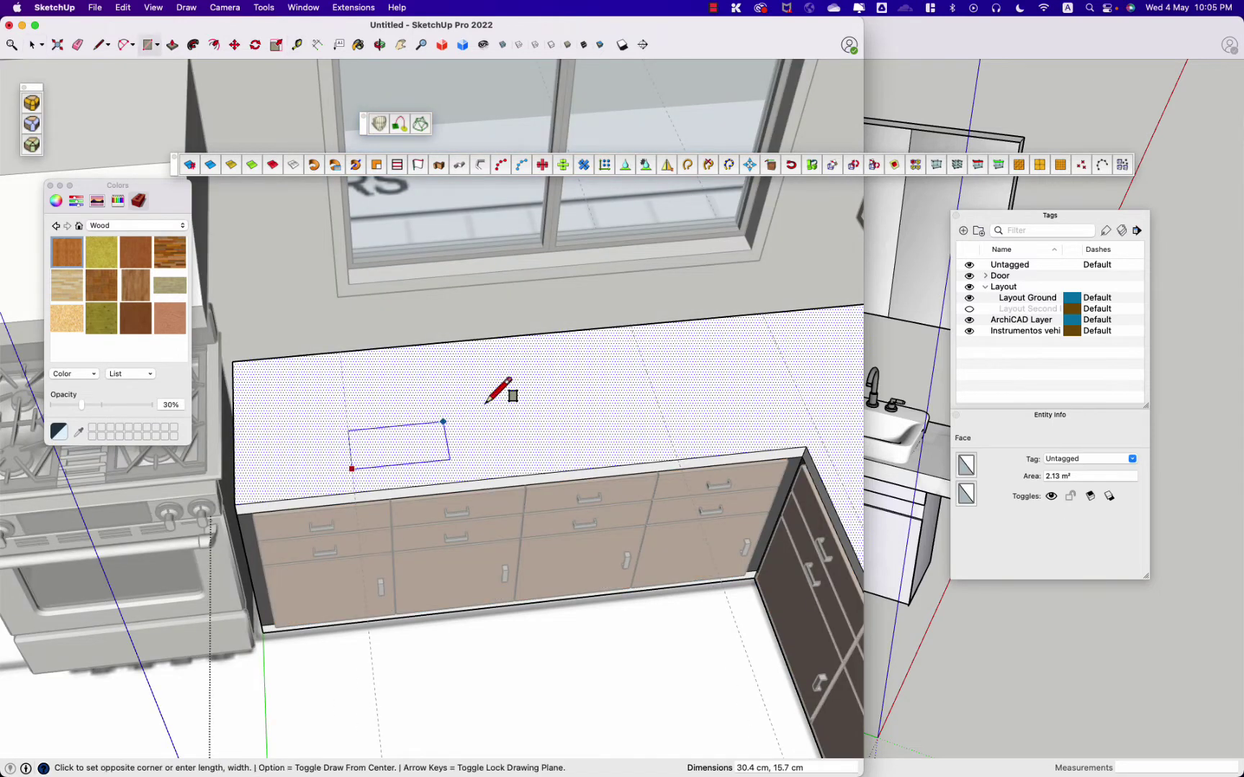
left_click(637, 344)
key("space")
left_click(417, 388)
scroll(418, 378, "up", 5)
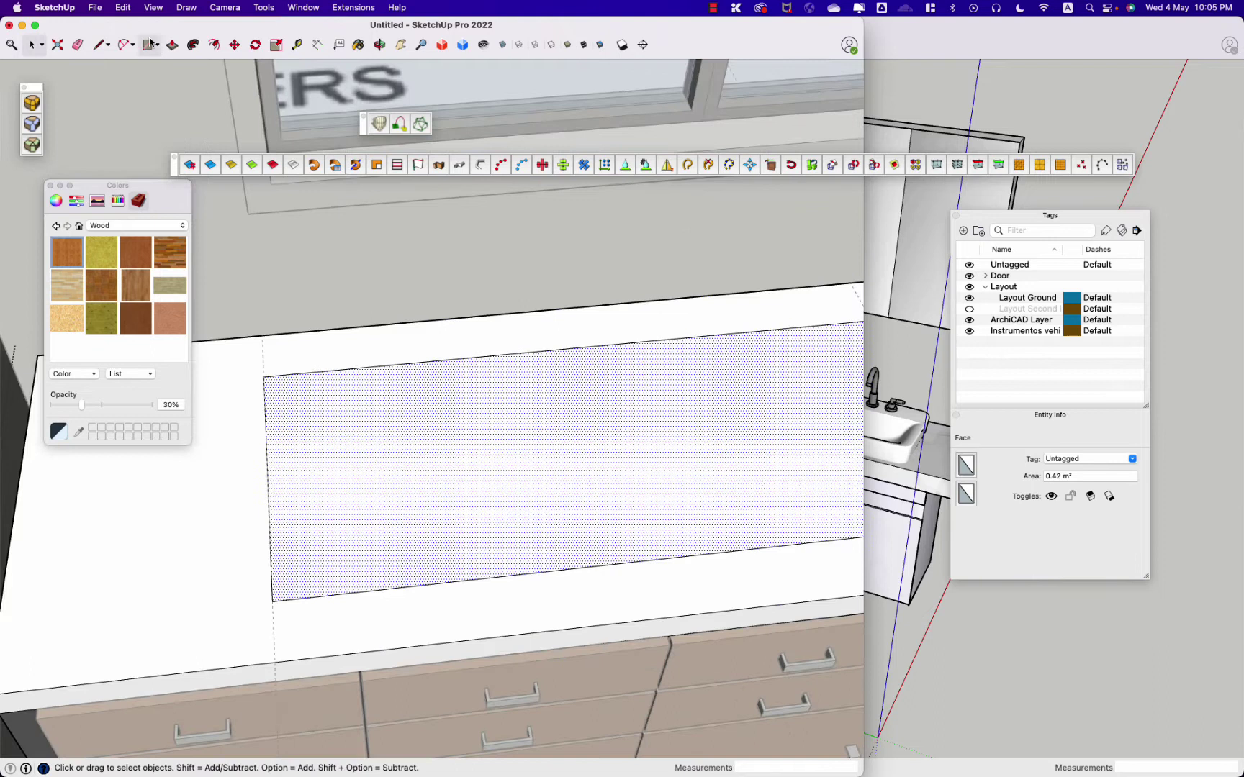
left_click(319, 402)
key("space")
scroll(587, 458, "down", 3)
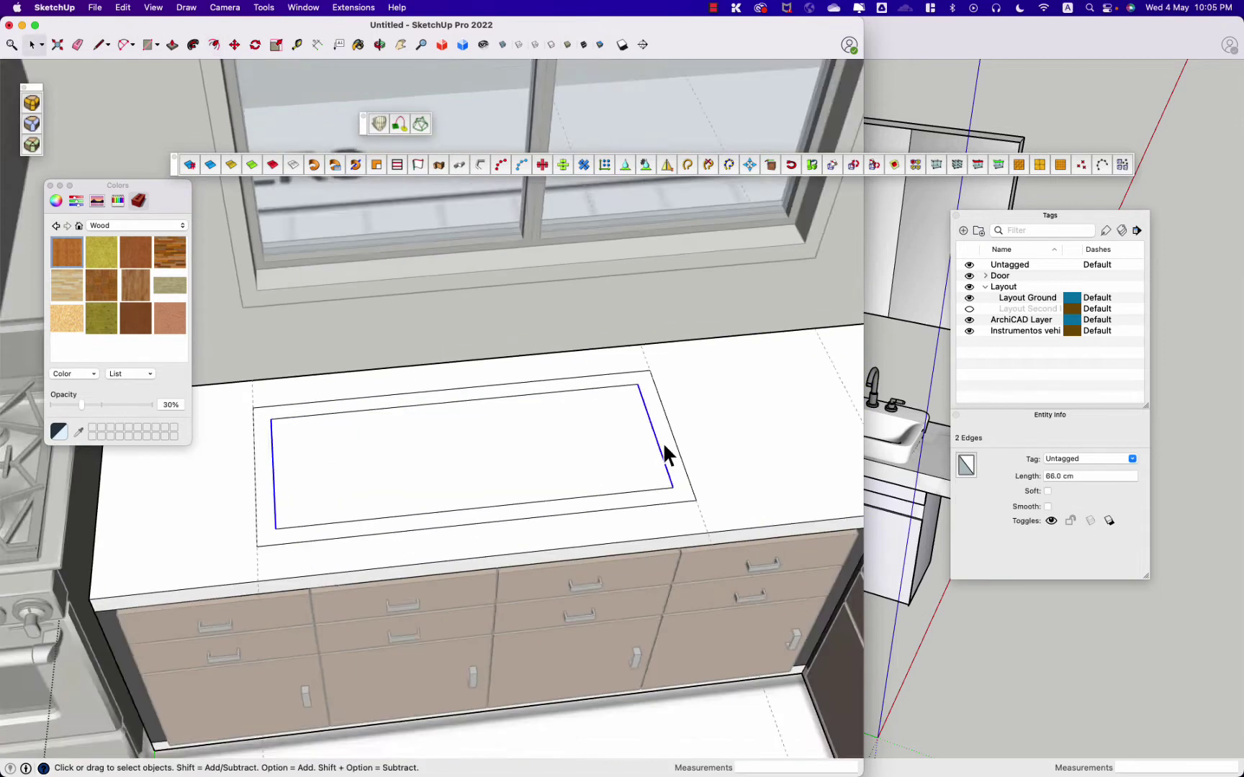
Step: Select the inner rim's bottom edge and start moving it, then cancel the move
scroll(666, 454, "up", 3)
key("m")
scroll(339, 592, "down", 3)
left_click(338, 592)
scroll(595, 549, "up", 4)
key("m")
left_click(595, 549)
key("space")
scroll(503, 554, "down", 5)
Step: Draw a divider line across the sink midpoint and place a copy beside it
key("l")
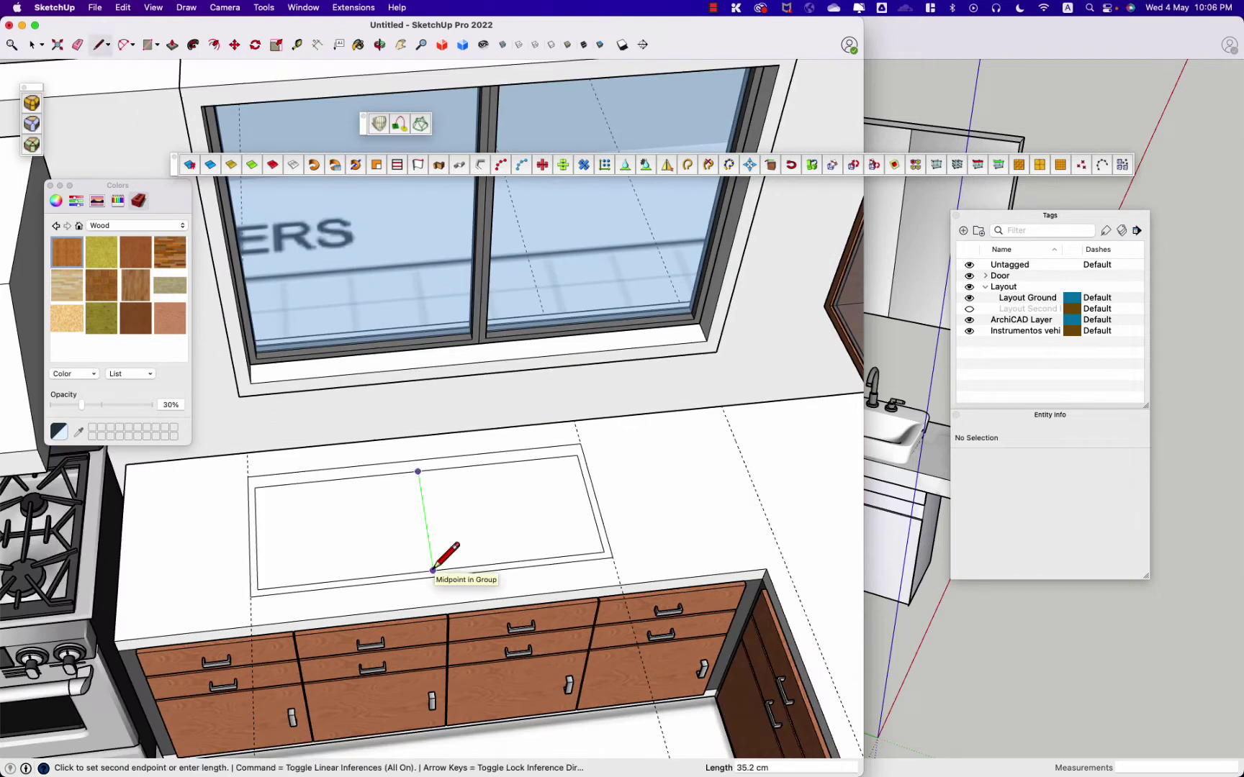
left_click(431, 570)
key("space")
scroll(432, 570, "up", 3)
left_click(409, 394)
key("m")
left_click(375, 306)
key("space")
scroll(380, 347, "down", 3)
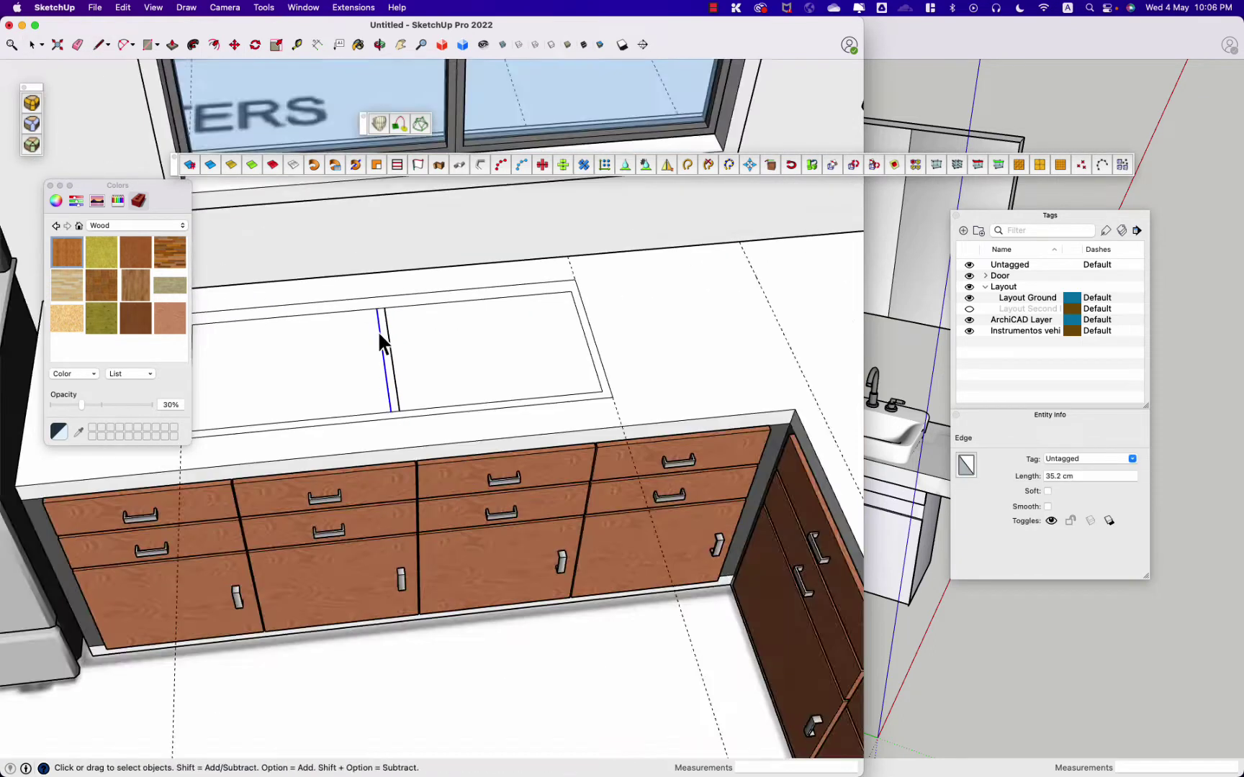
Step: Orbit around the countertop, select a sink face and view it from directly above
middle_click_drag(380, 347, 663, 245)
scroll(324, 355, "up", 5)
scroll(350, 350, "down", 2)
right_click(391, 314)
left_click(416, 405)
left_click(453, 379)
key("super+2")
Step: Push the first sink basin face down 5 cm into the countertop
scroll(477, 366, "down", 5)
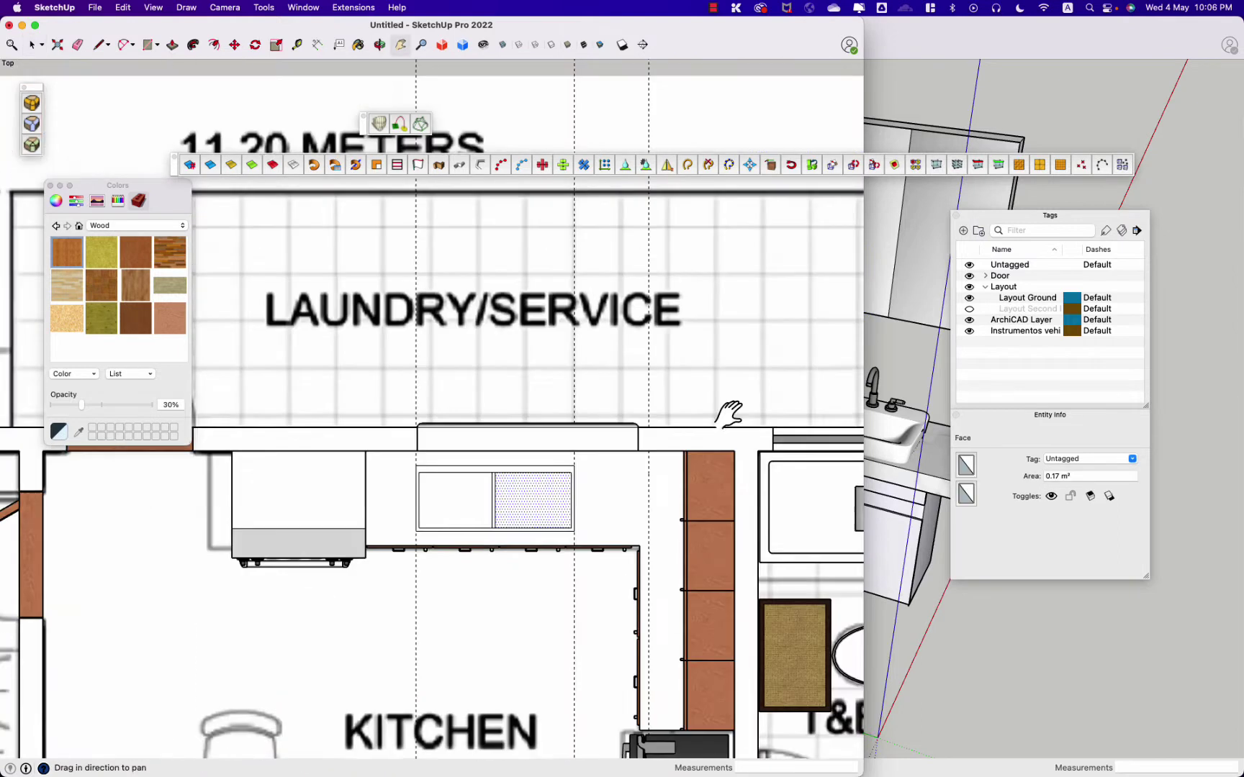
scroll(444, 505, "up", 5)
left_click(444, 505)
scroll(402, 373, "down", 1)
mouse_move(533, 489)
middle_mouse_down()
mouse_move(411, 369)
mouse_move(431, 383)
mouse_move(413, 436)
middle_mouse_up()
key("p")
left_click(430, 387)
left_click(447, 393)
key("space")
Step: Push the right sink basin down and deepen the left sink floor
left_click(504, 376)
mouse_move(504, 376)
middle_mouse_down()
mouse_move(432, 360)
mouse_move(597, 349)
middle_mouse_up()
key("p")
mouse_move(461, 353)
middle_mouse_down()
mouse_move(651, 339)
mouse_move(716, 369)
mouse_move(313, 365)
middle_mouse_up()
left_click(430, 422)
right_click(431, 417)
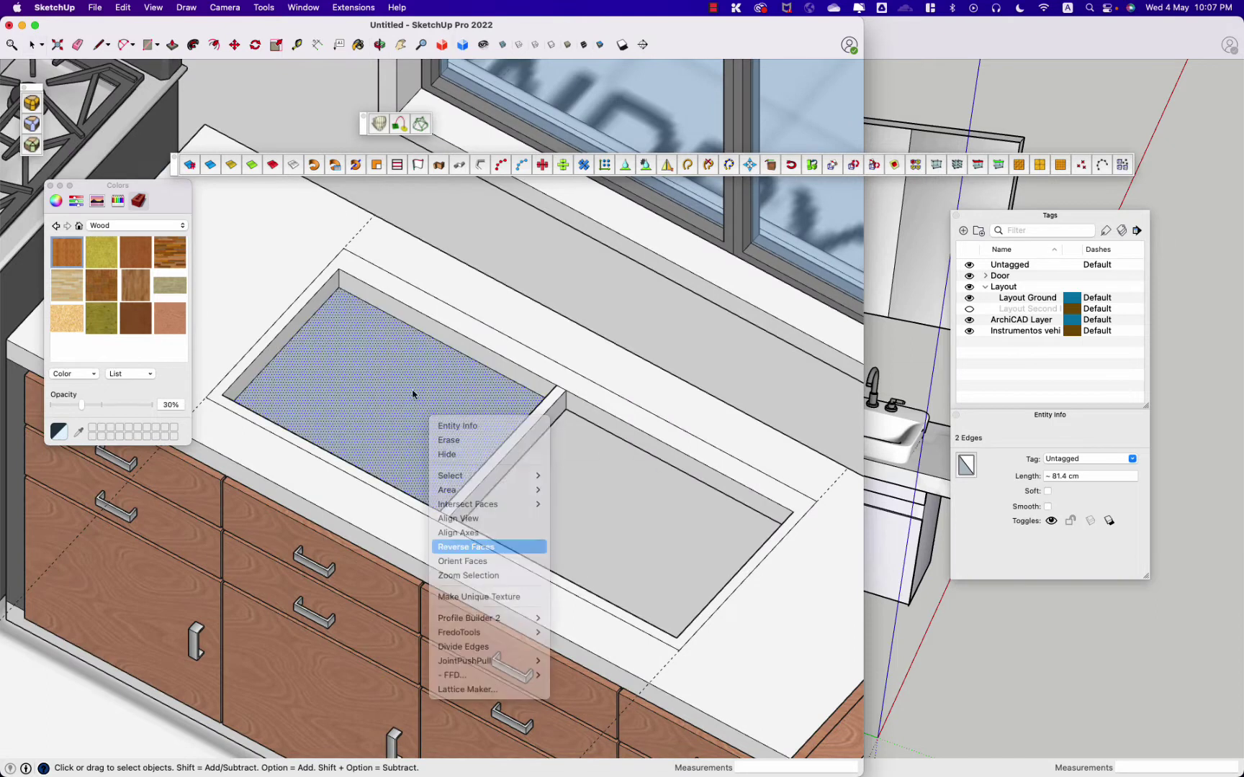
key("Escape")
key("p")
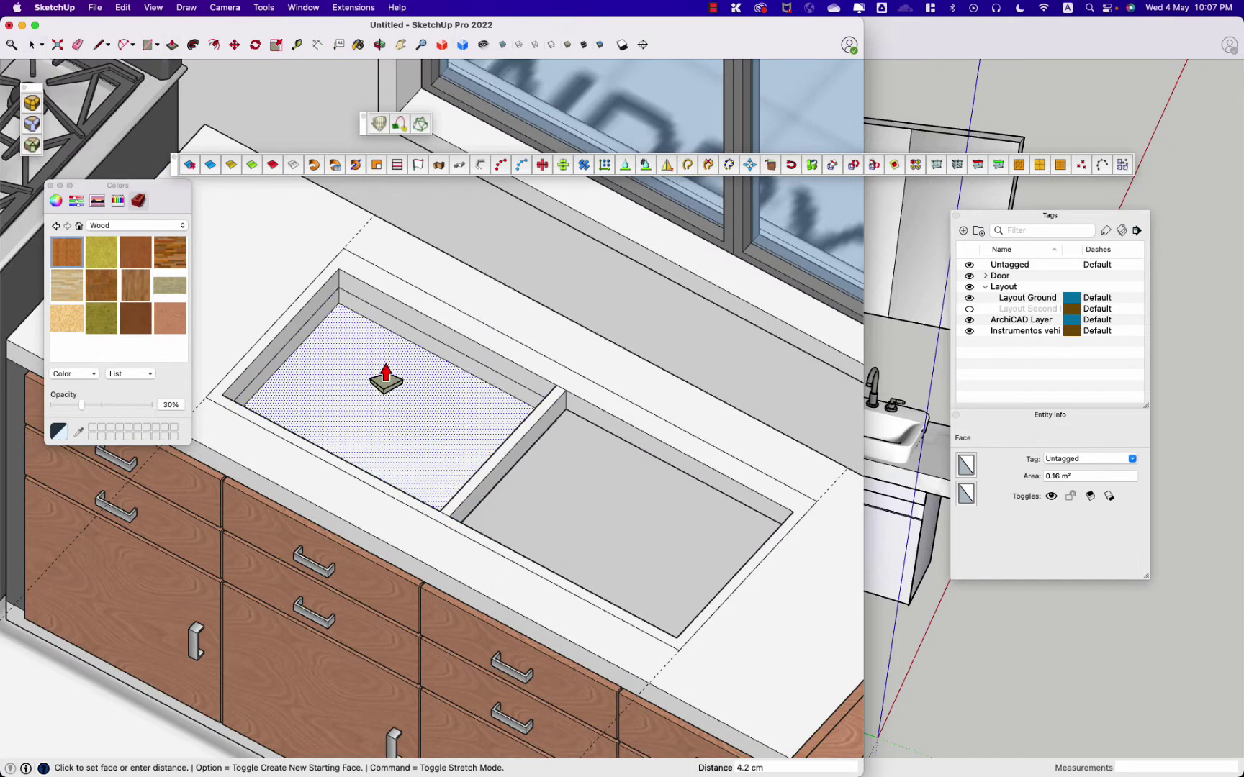
left_click(386, 379)
key("space")
Step: Deepen the right sink floor, then undo the extra step at the divider
left_click(580, 464)
right_click(578, 454)
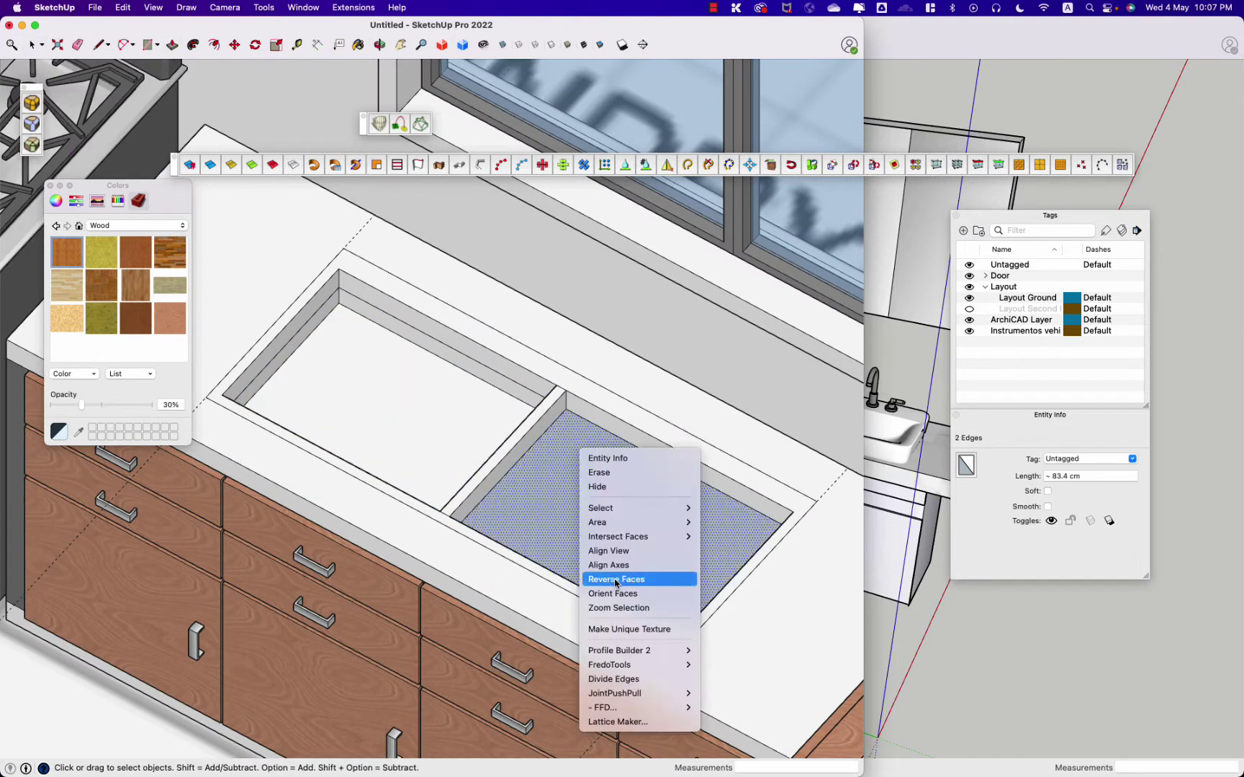
key("Escape")
key("p")
left_click(465, 464)
key("space")
middle_click_drag(483, 460, 411, 397)
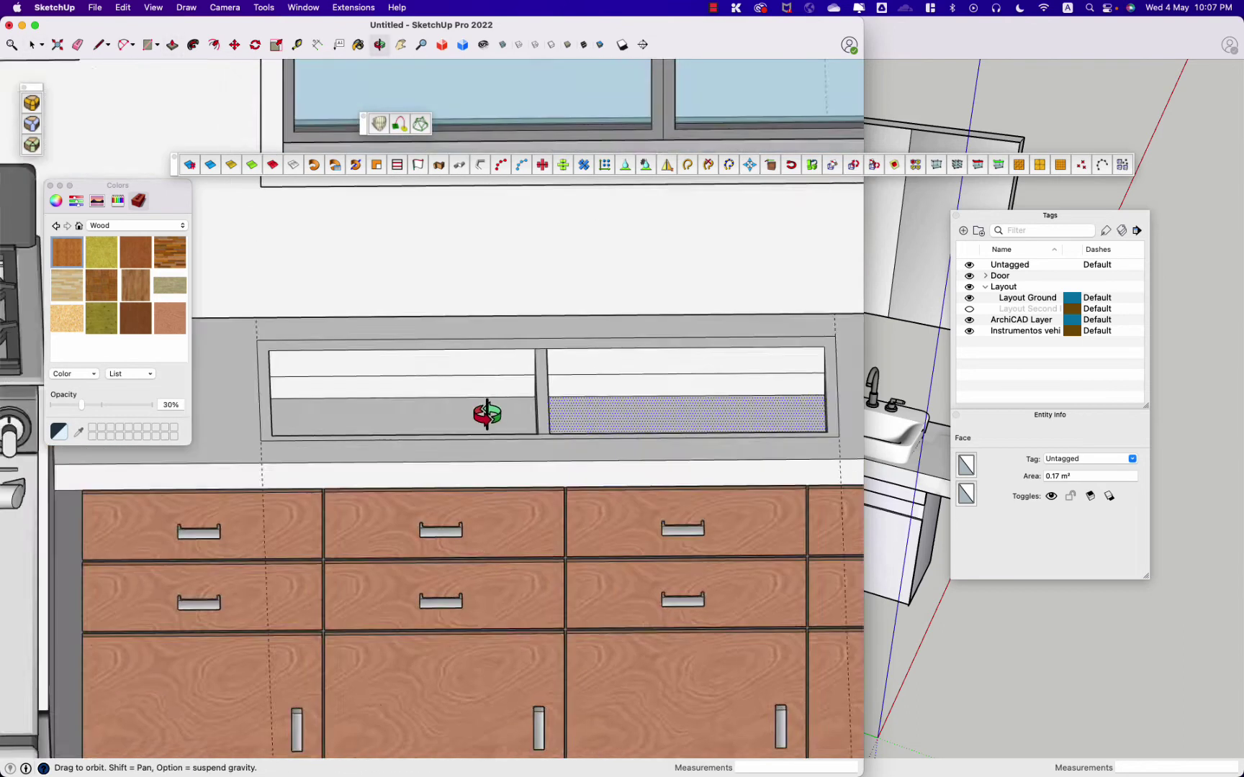
scroll(471, 371, "up", 5)
left_click(494, 394)
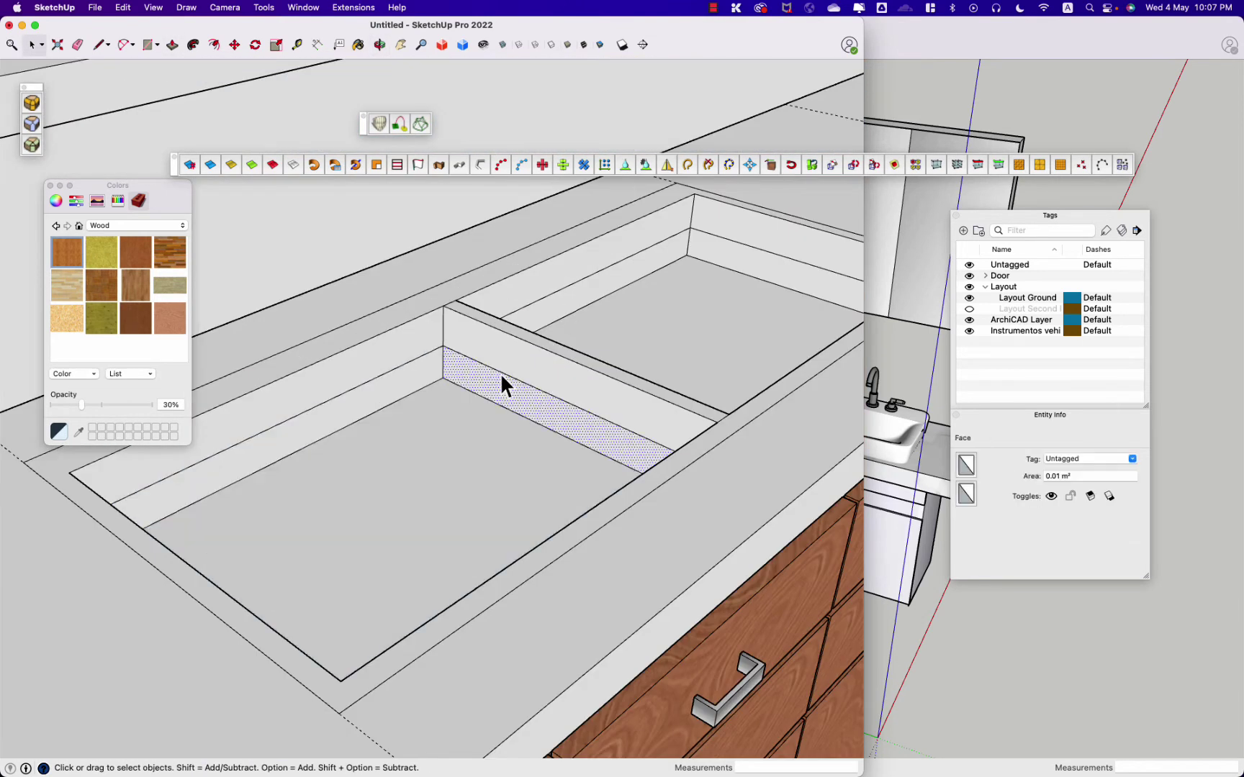
key("super+z")
Step: Push the sink floor face down into the counter again
scroll(425, 371, "down", 5)
middle_click_drag(425, 371, 574, 405)
scroll(157, 400, "up", 3)
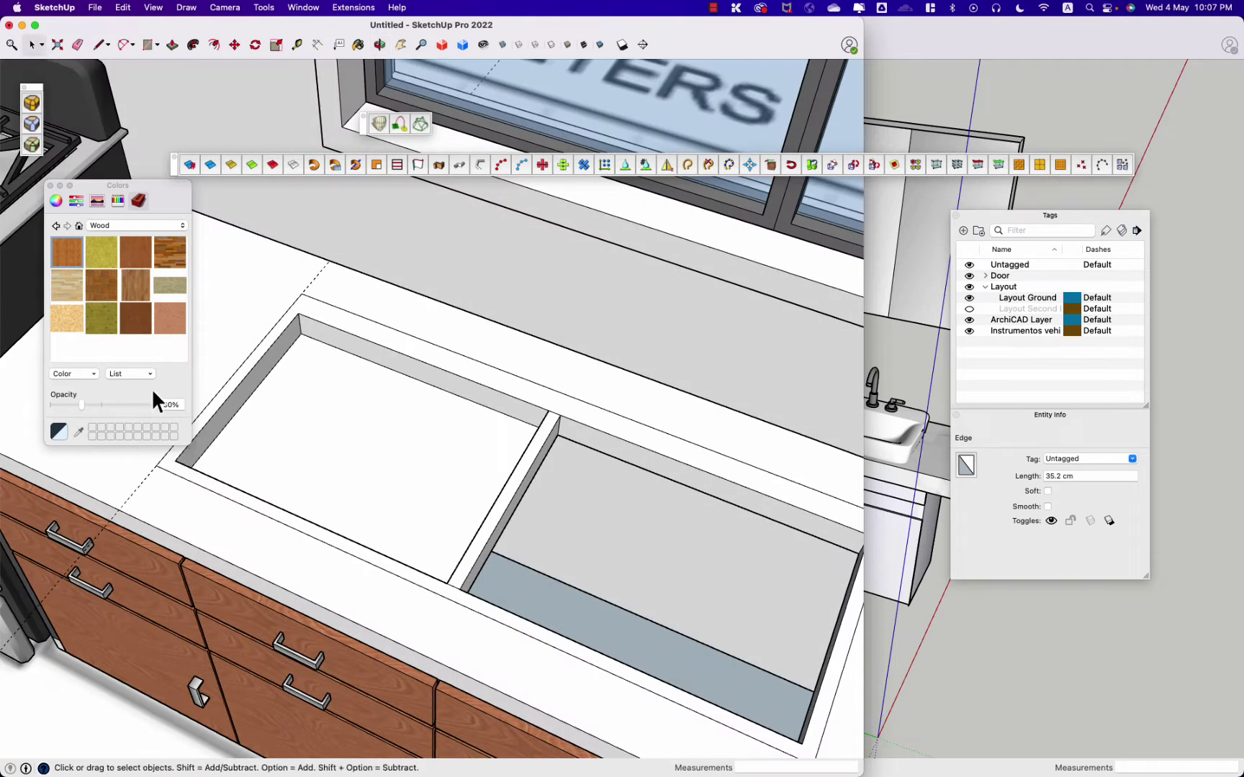
scroll(178, 459, "down", 4)
key("space")
key("p")
scroll(350, 432, "up", 4)
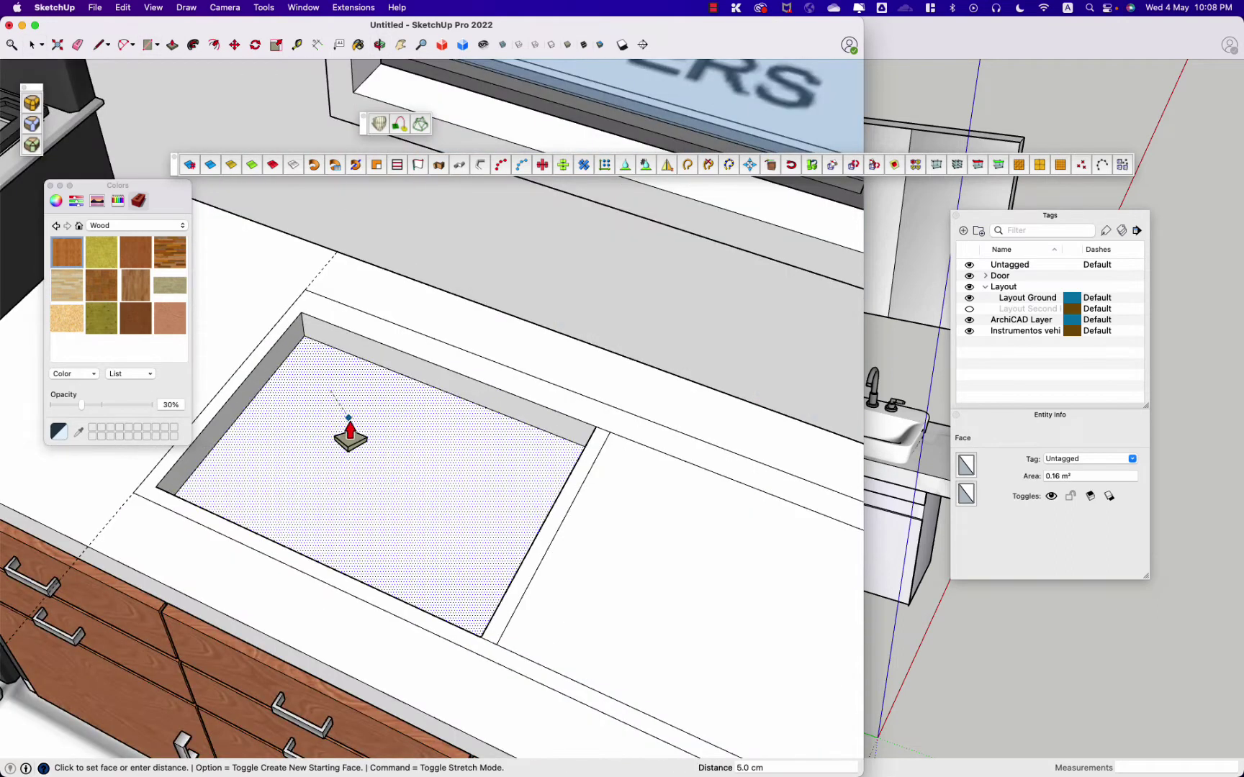
left_click(425, 538)
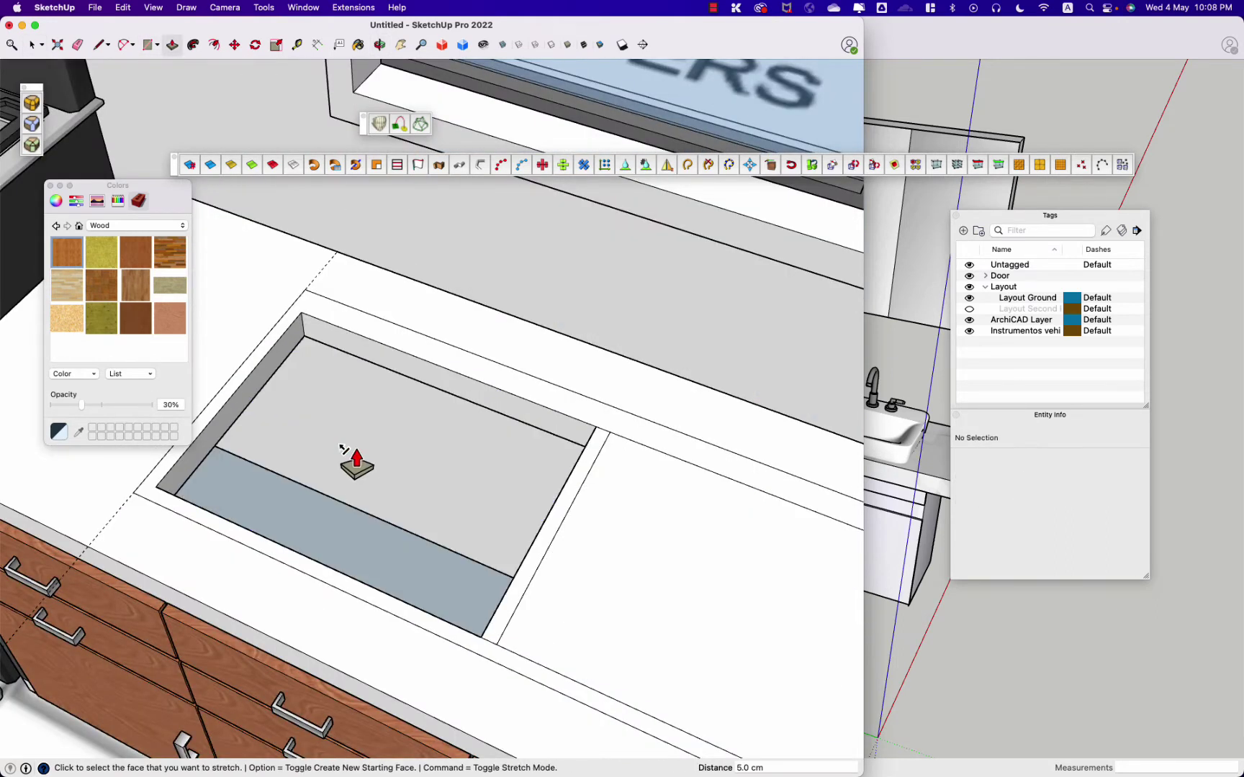
key("space")
left_click(425, 452)
scroll(425, 453, "down", 3)
key("Escape")
mouse_move(408, 479)
middle_mouse_down()
mouse_move(680, 250)
mouse_move(1038, 416)
mouse_move(198, 67)
middle_mouse_up()
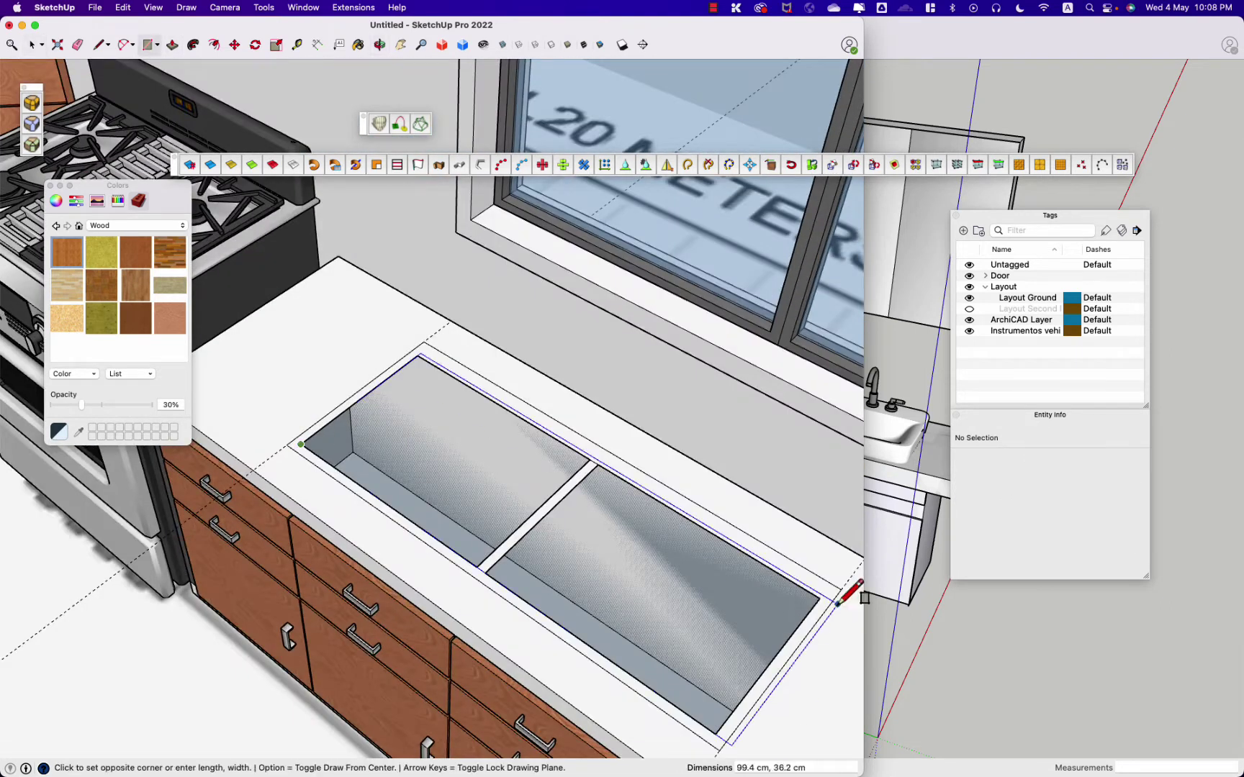
Step: Draw a rectangle over the sink opening and push both halves down 15 cm into basins
left_click(838, 603)
key("space")
left_click(421, 403)
left_click(422, 425)
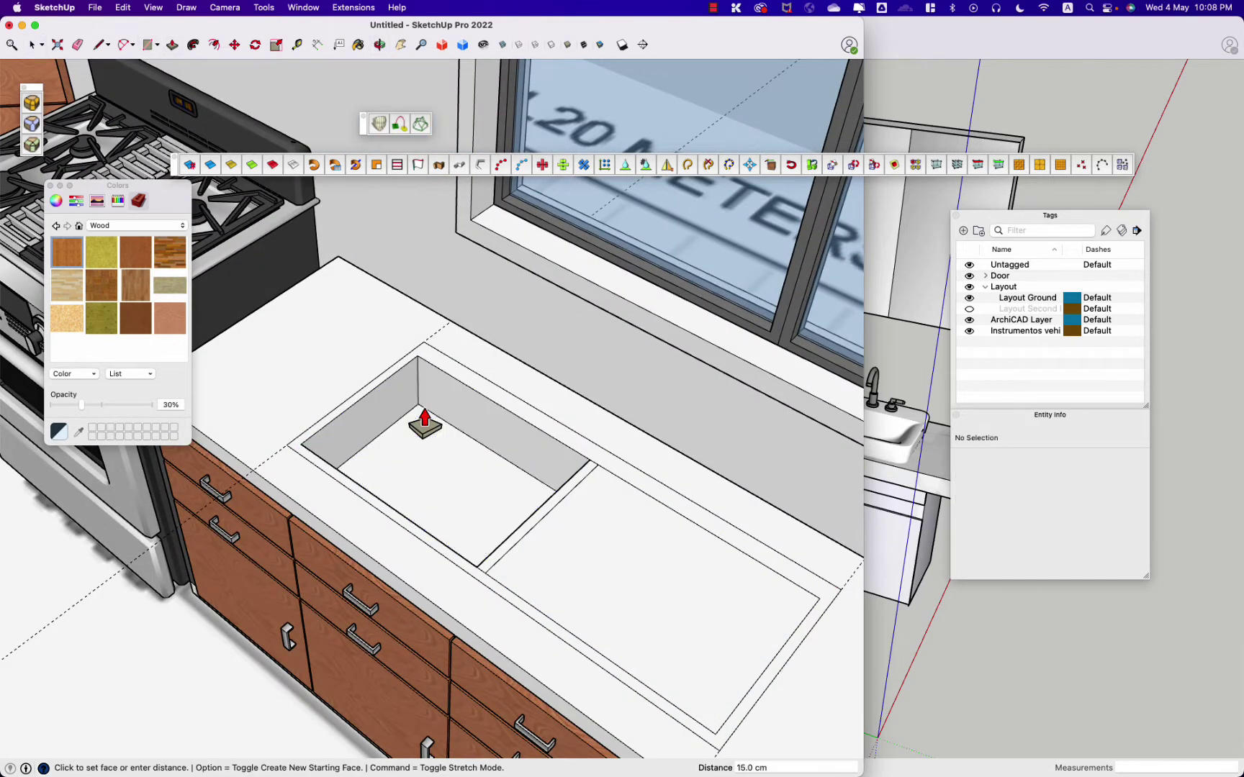
scroll(503, 478, "down", 3)
key("p")
left_click(497, 489)
middle_click_drag(464, 468, 544, 397)
scroll(544, 396, "up", 3)
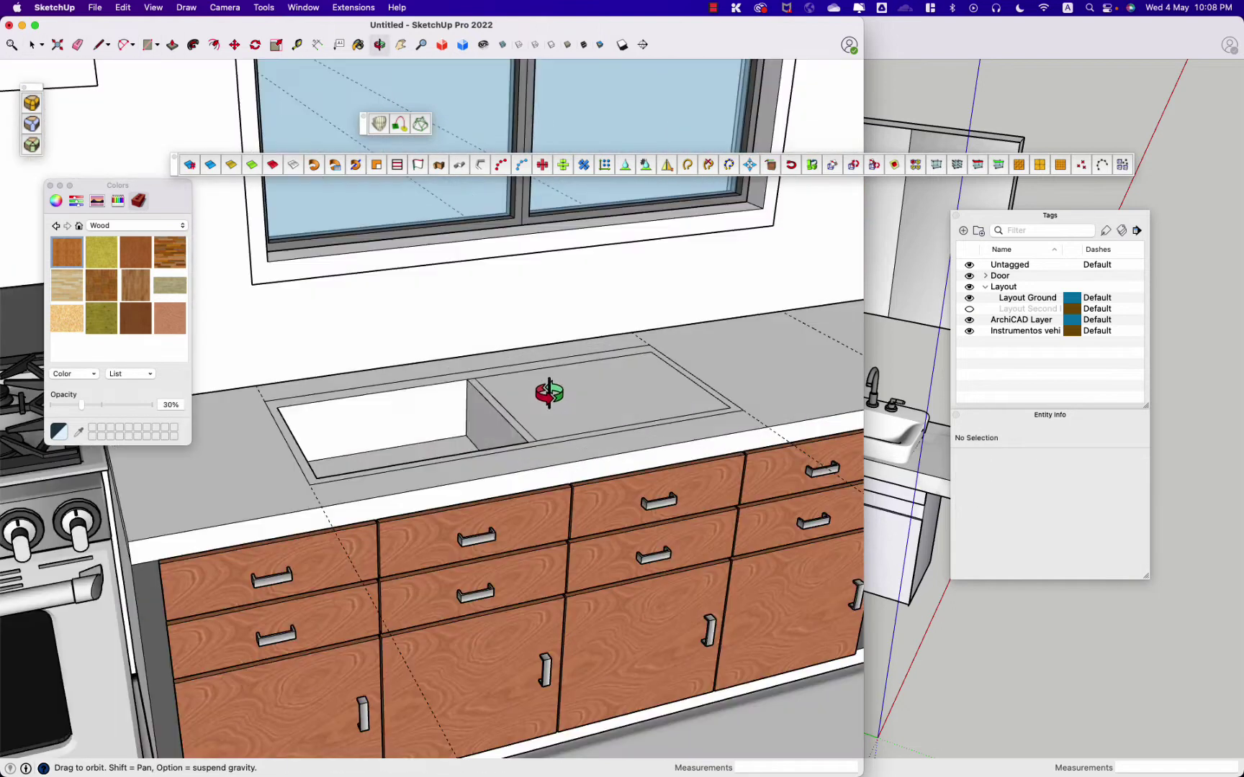
Step: Select a basin floor face and switch to a top-down view
key("space")
left_click(398, 454)
middle_click_drag(398, 453, 755, 583)
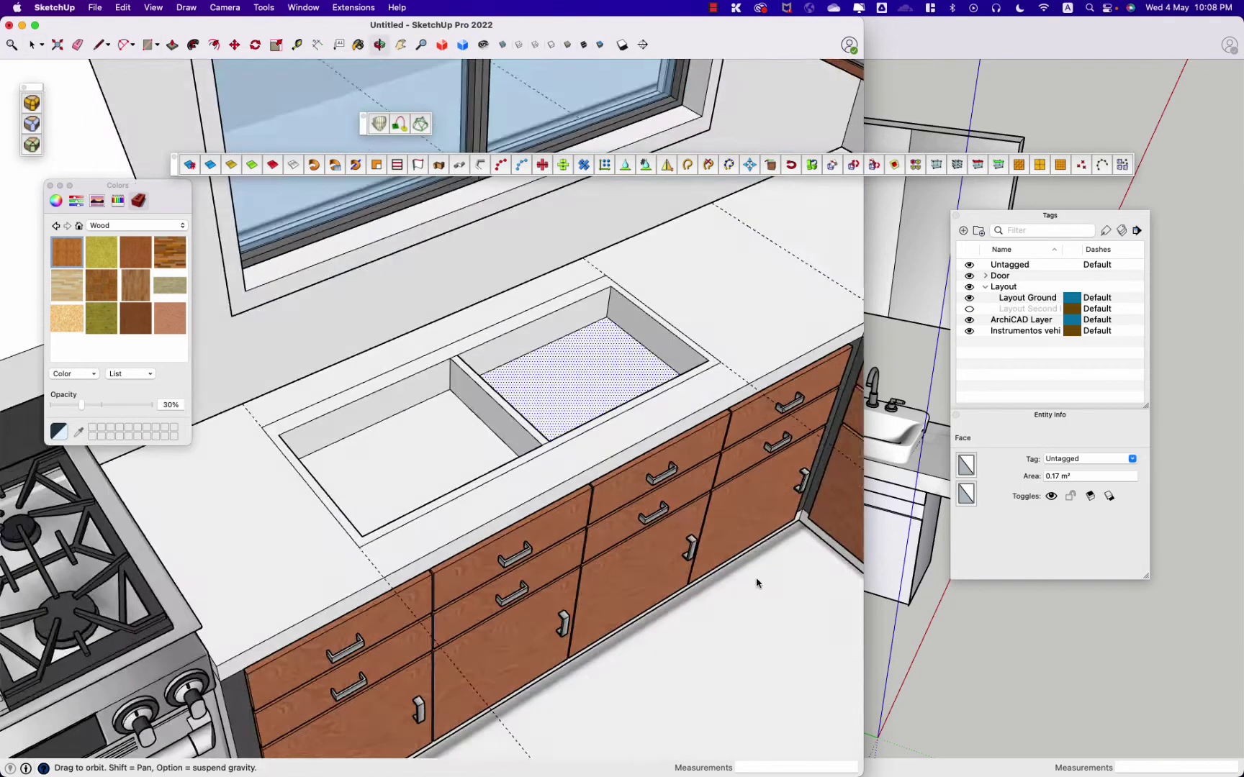
scroll(455, 369, "up", 5)
left_click(443, 425)
key("super+2")
scroll(463, 533, "down", 5)
Step: Draw a drain circle in the left basin and copy it into the right basin
key("c")
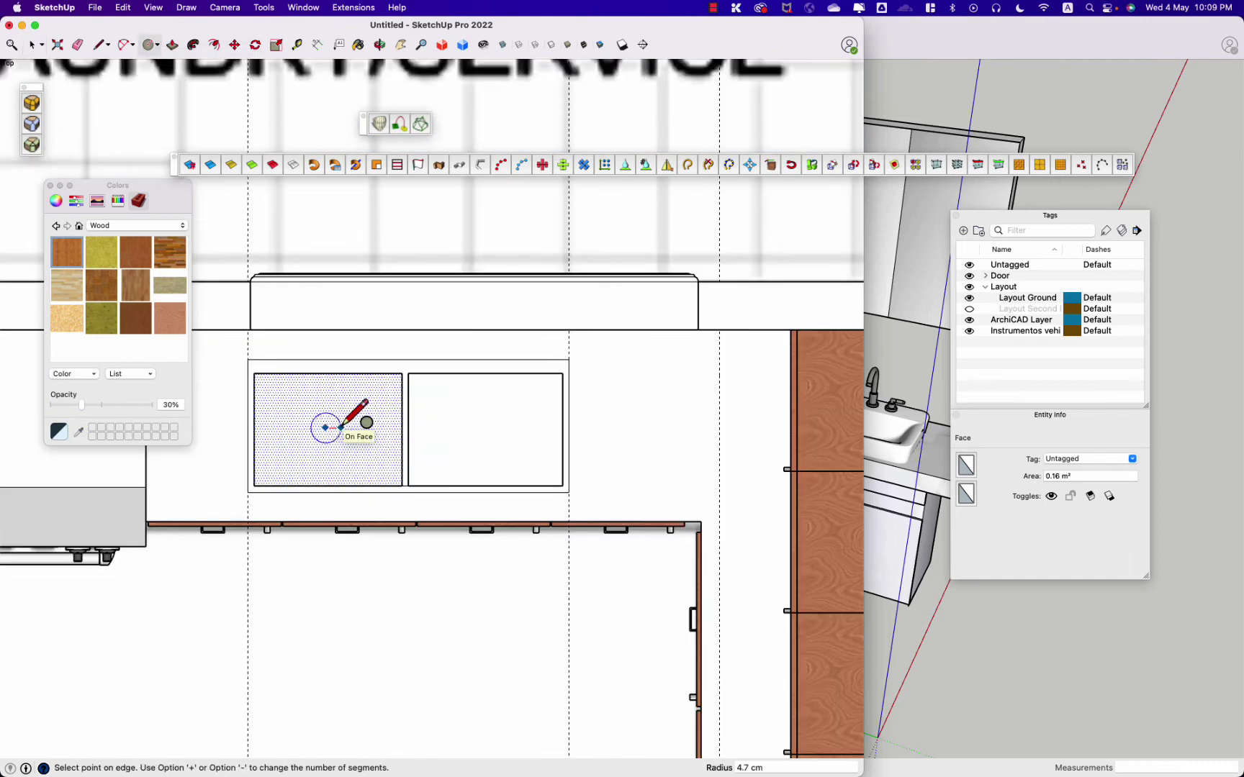
left_click(341, 427)
key("space")
middle_click_drag(341, 428, 302, 372)
left_click(374, 403)
key("super+2")
key("m")
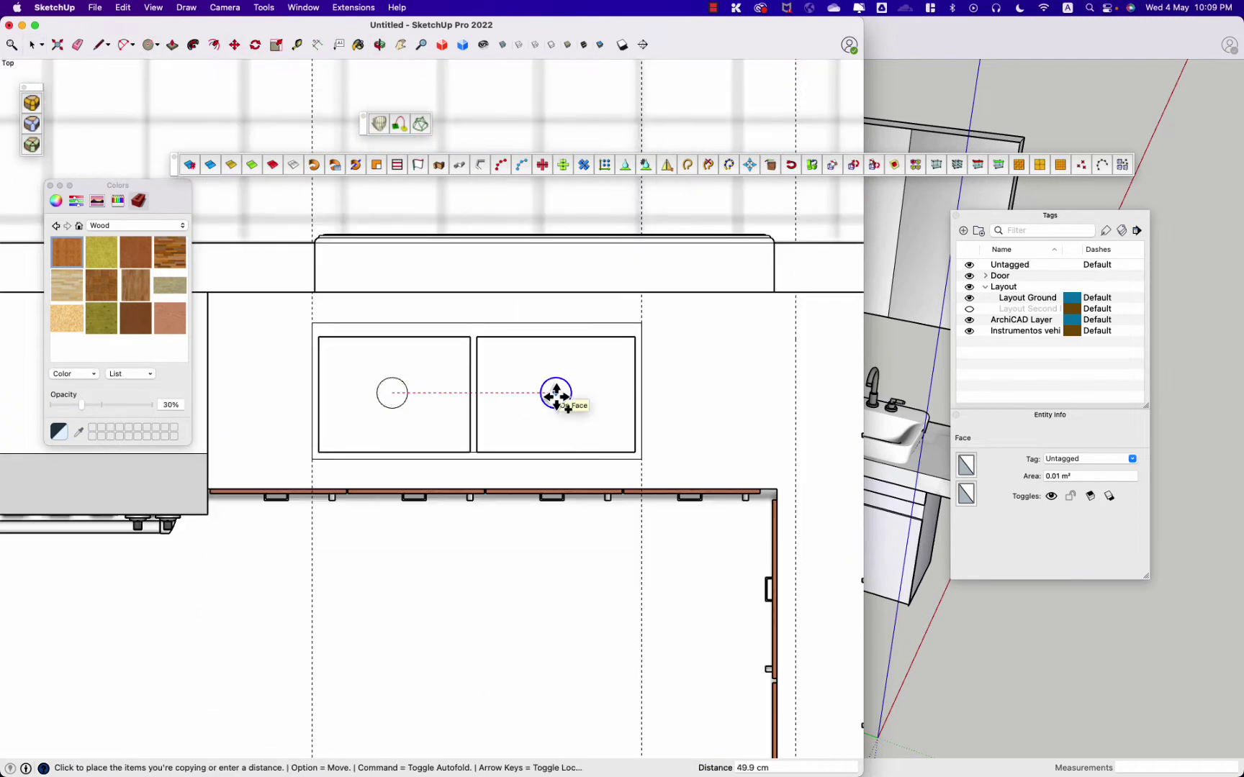
left_click(556, 395)
key("space")
middle_click_drag(556, 394, 431, 288)
scroll(432, 288, "up", 5)
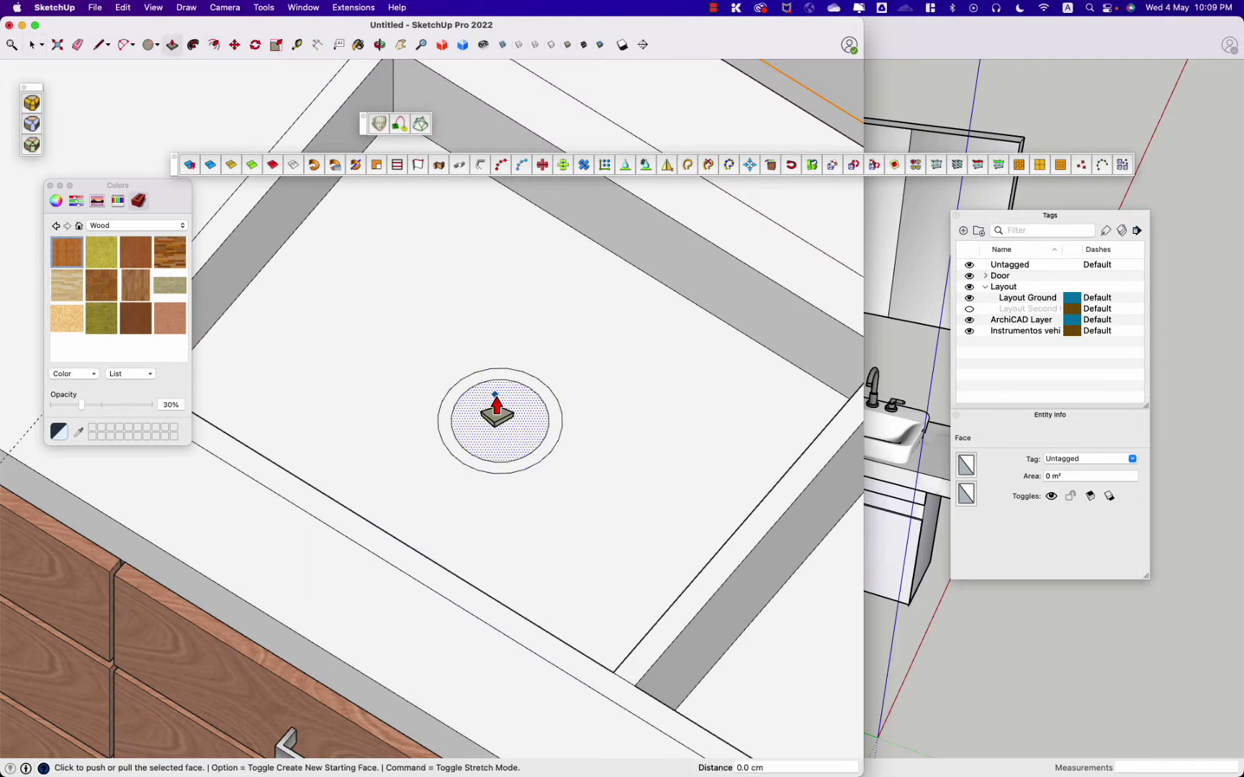
Step: Offset the drain circle into a rim and push the left drain ring down
key("space")
scroll(736, 554, "down", 5)
scroll(719, 508, "up", 5)
key("f")
key("p")
key("space")
key("super+2")
middle_click_drag(580, 535, 421, 245)
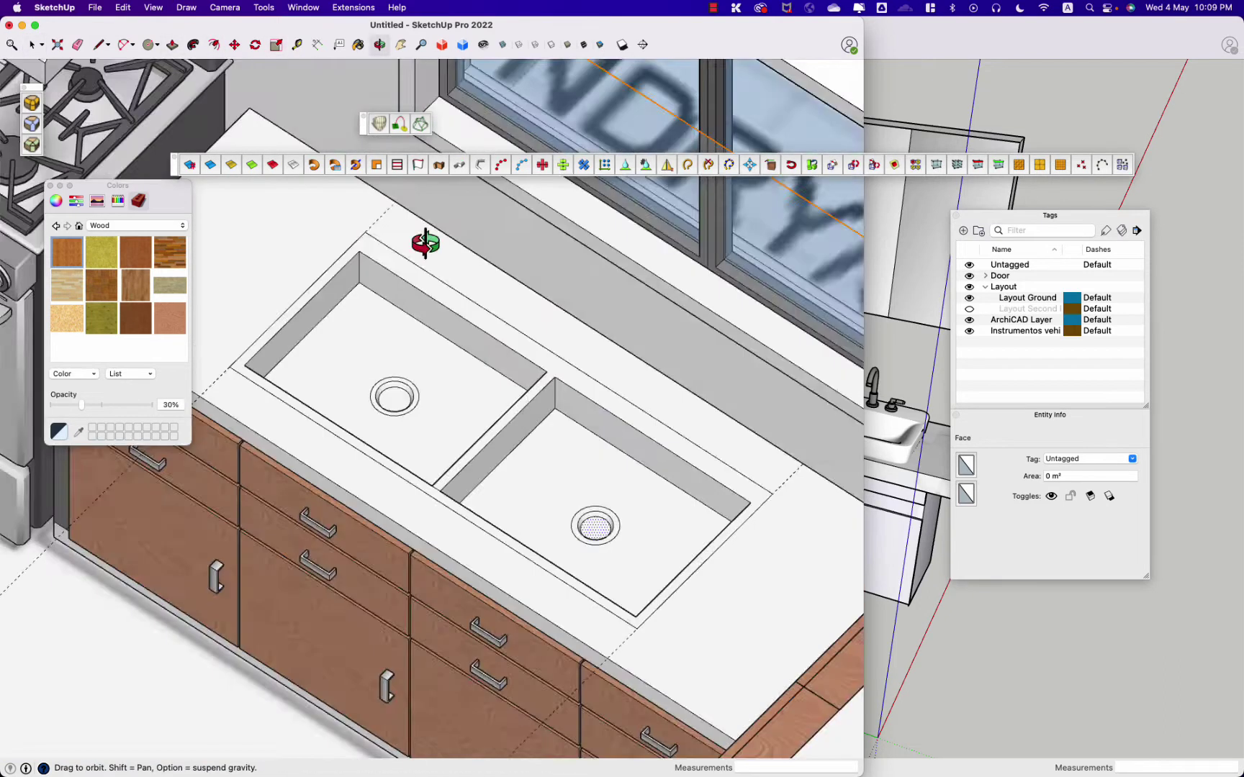
scroll(422, 417, "up", 5)
key("p")
left_click(465, 417)
key("space")
scroll(639, 457, "down", 5)
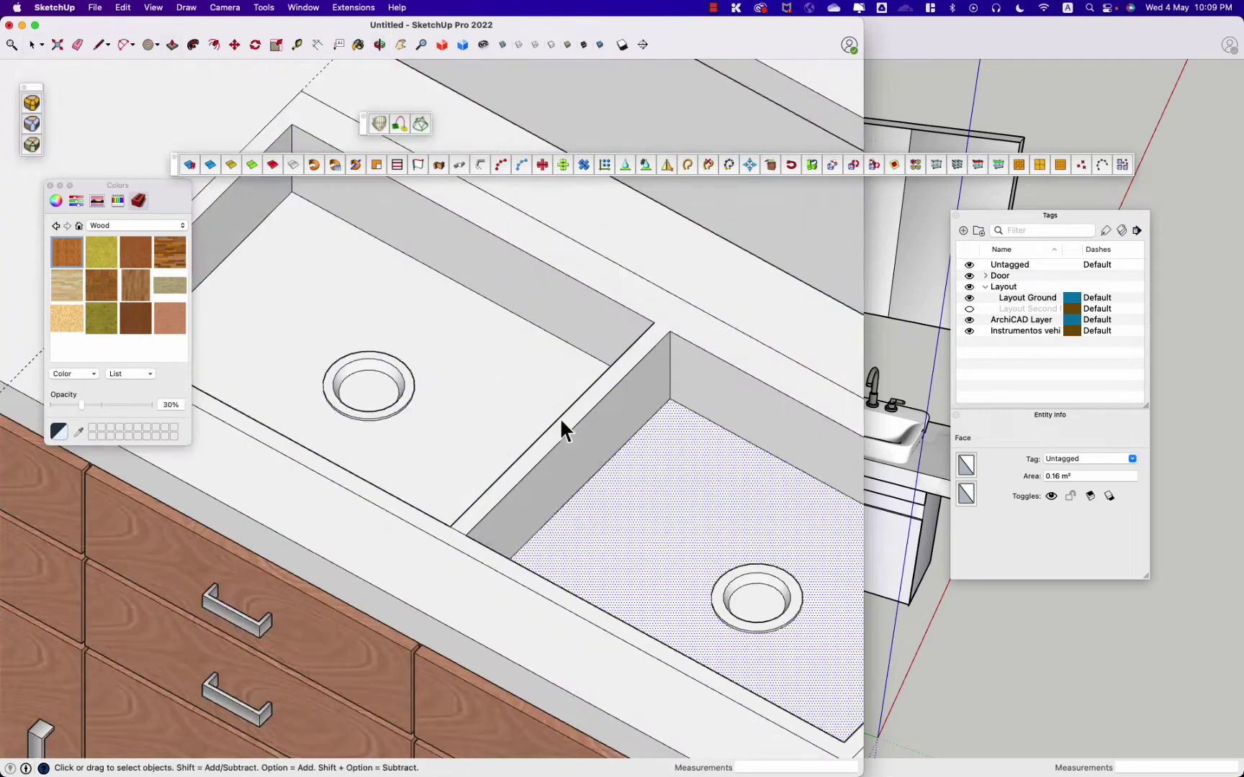
scroll(562, 431, "down", 5)
Step: Select the left basin's back edge and its other inner edges
left_click(444, 288)
scroll(266, 352, "up", 5)
middle_click_drag(266, 353, 765, 388)
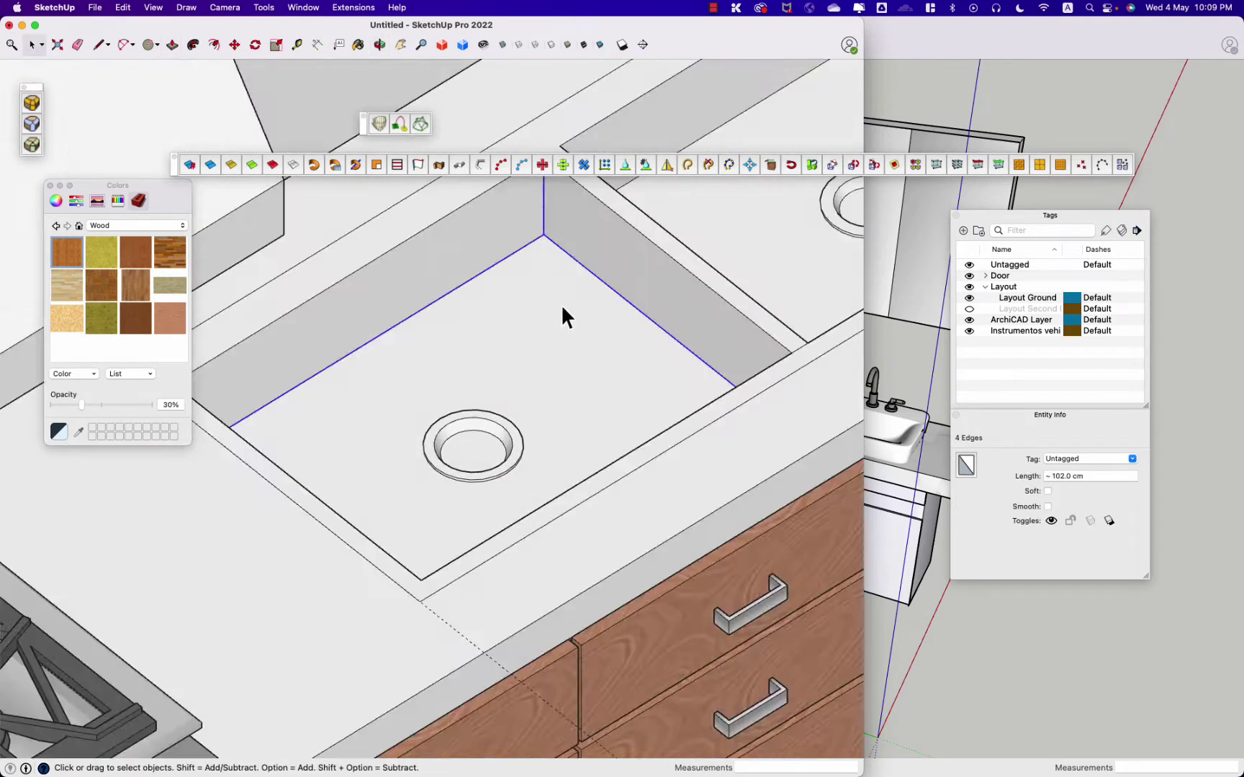
scroll(563, 317, "down", 5)
middle_click_drag(563, 317, 603, 472)
scroll(488, 325, "up", 5)
scroll(458, 255, "up", 3)
left_click(458, 255, "shift")
middle_click_drag(458, 256, 626, 384)
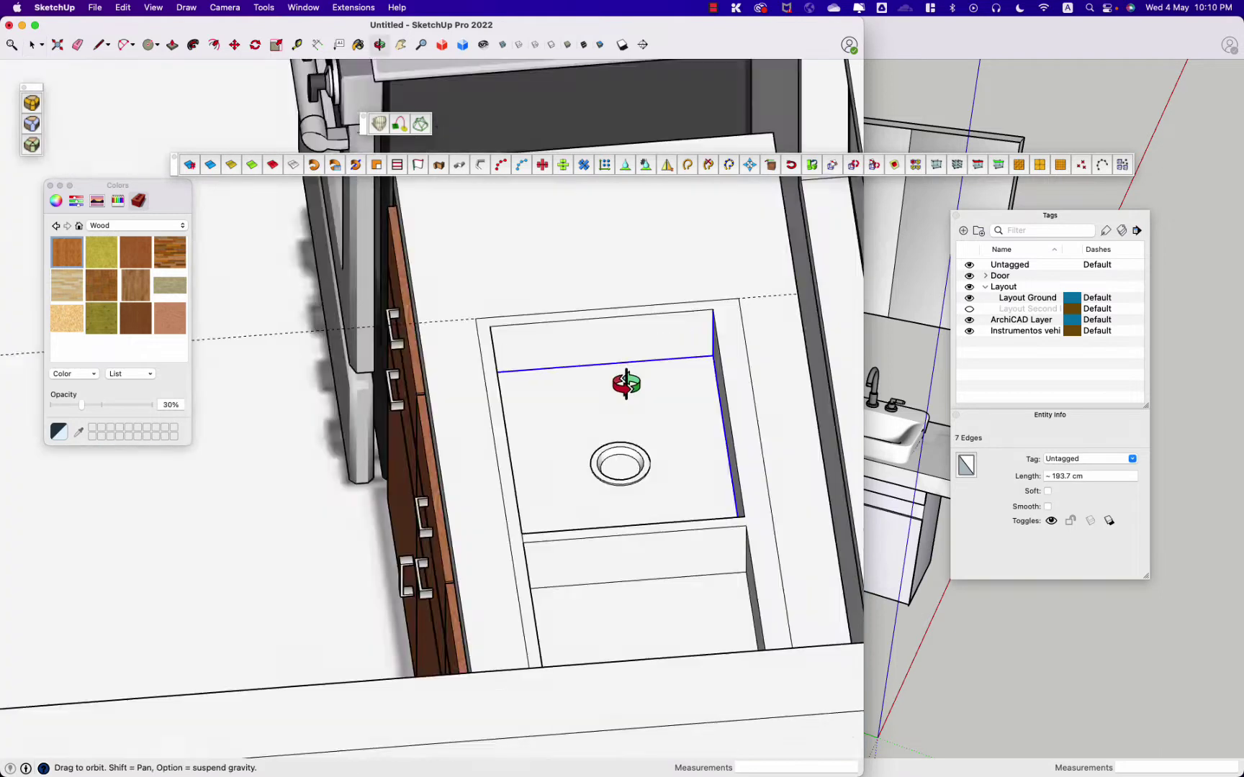
scroll(626, 384, "down", 3)
Step: Start Round Corner at 5 cm on the selected basin edges and add the slot edges
left_click(651, 248)
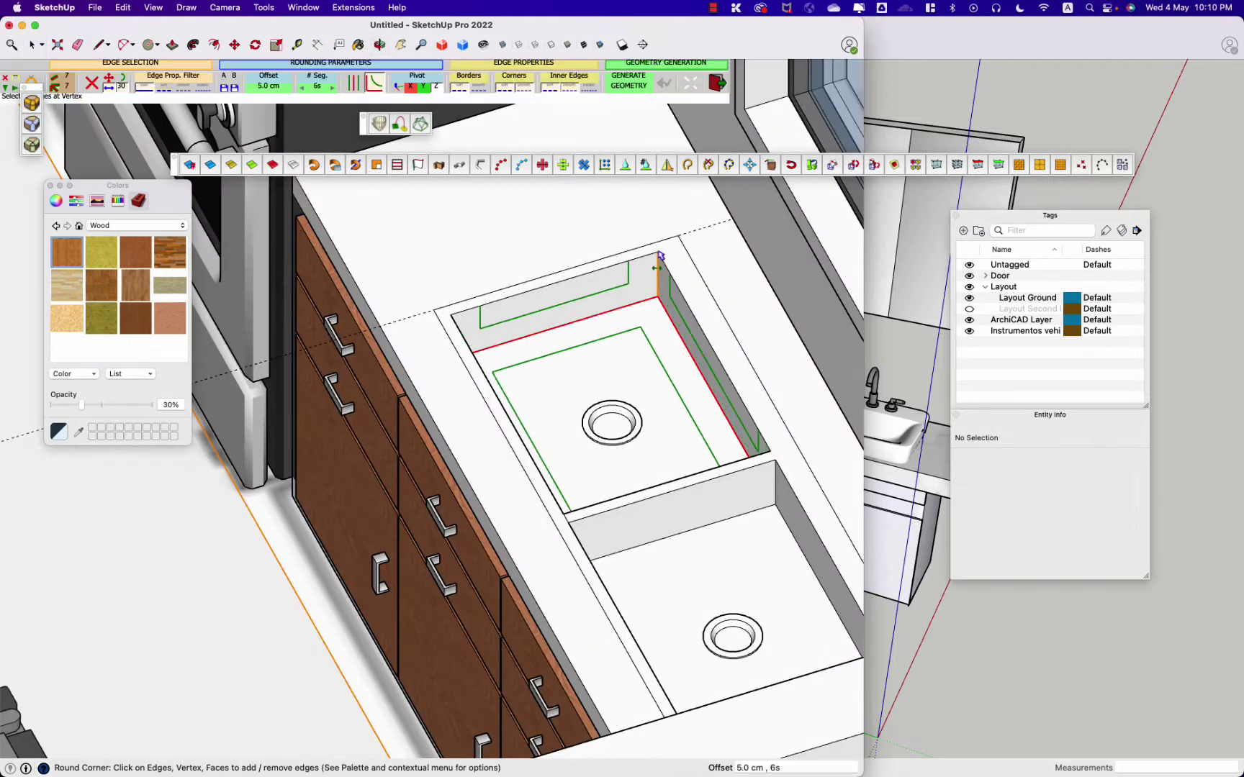
key("space")
scroll(466, 278, "down", 5)
middle_click_drag(466, 277, 522, 223)
scroll(583, 269, "up", 5)
mouse_move(583, 270)
middle_mouse_down()
mouse_move(564, 440)
mouse_move(369, 250)
middle_mouse_up()
scroll(341, 430, "up", 3)
left_click(648, 413, "shift")
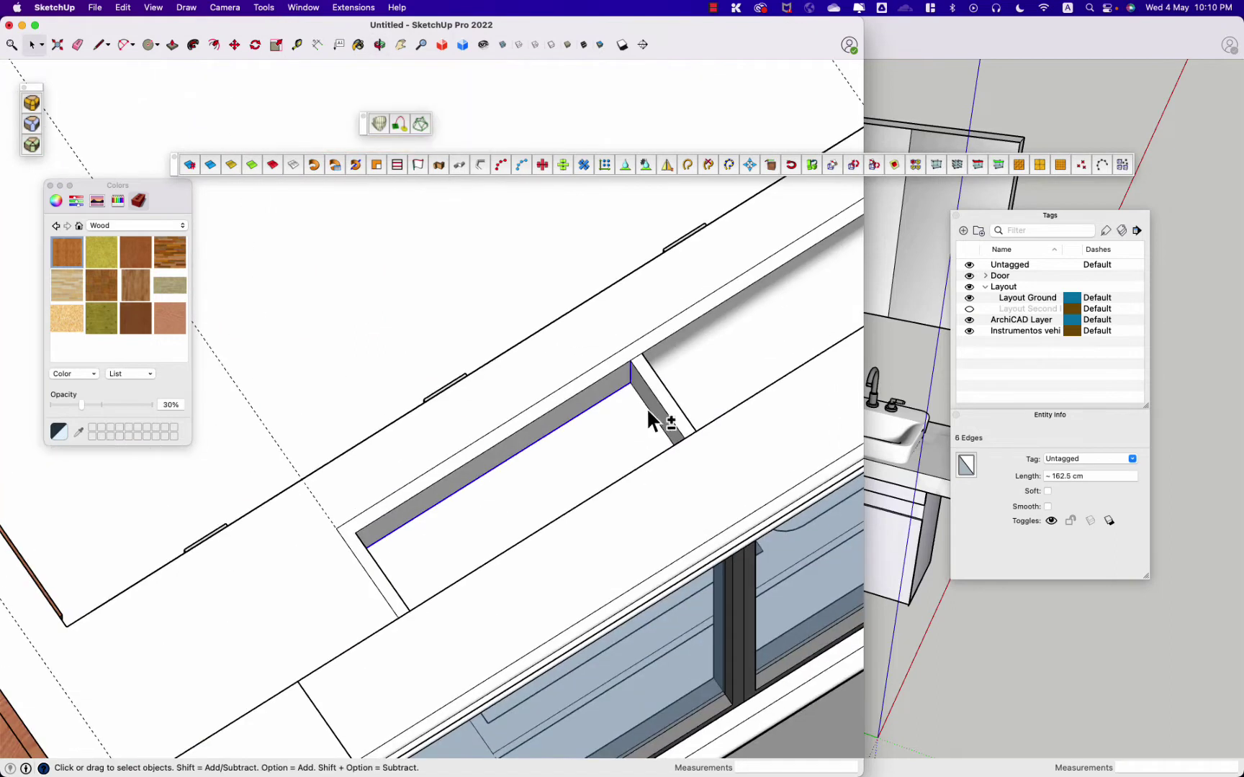
scroll(616, 353, "down", 5)
Step: Add another basin edge to the rounding selection
middle_click_drag(616, 353, 778, 282)
key("space")
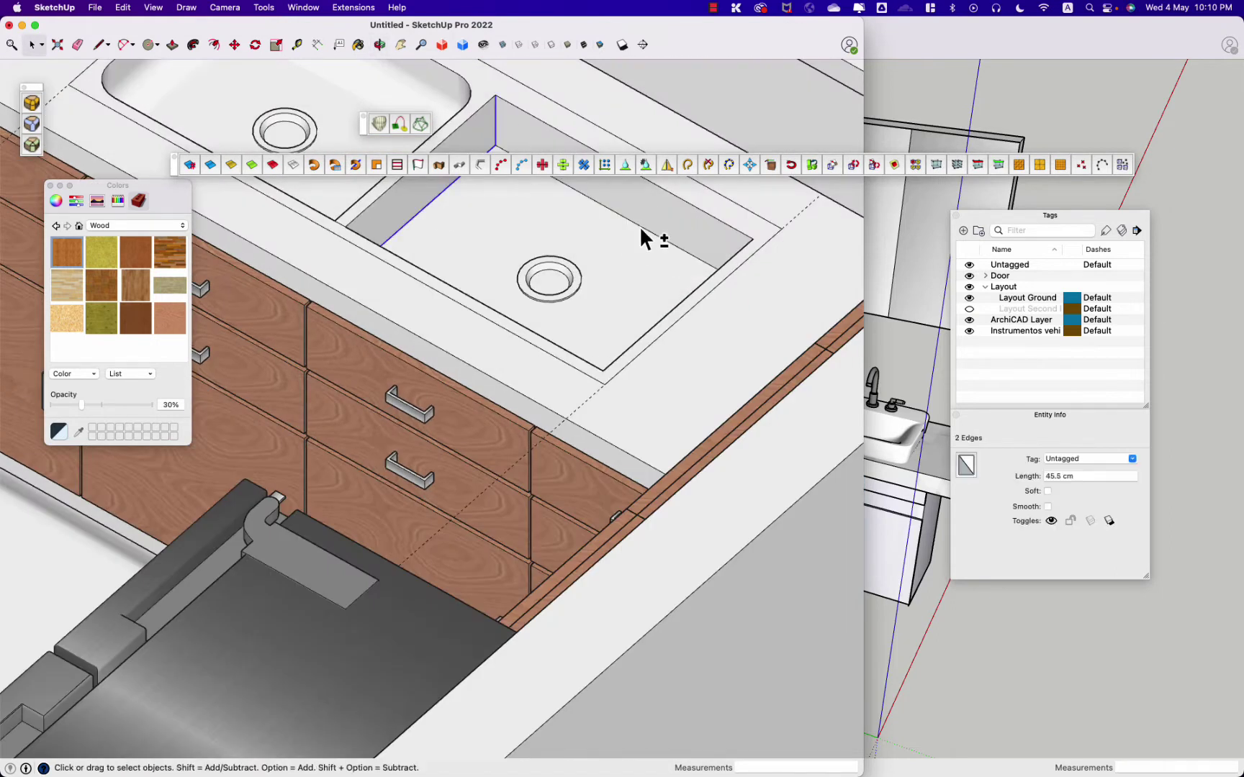
left_click(714, 370, "shift")
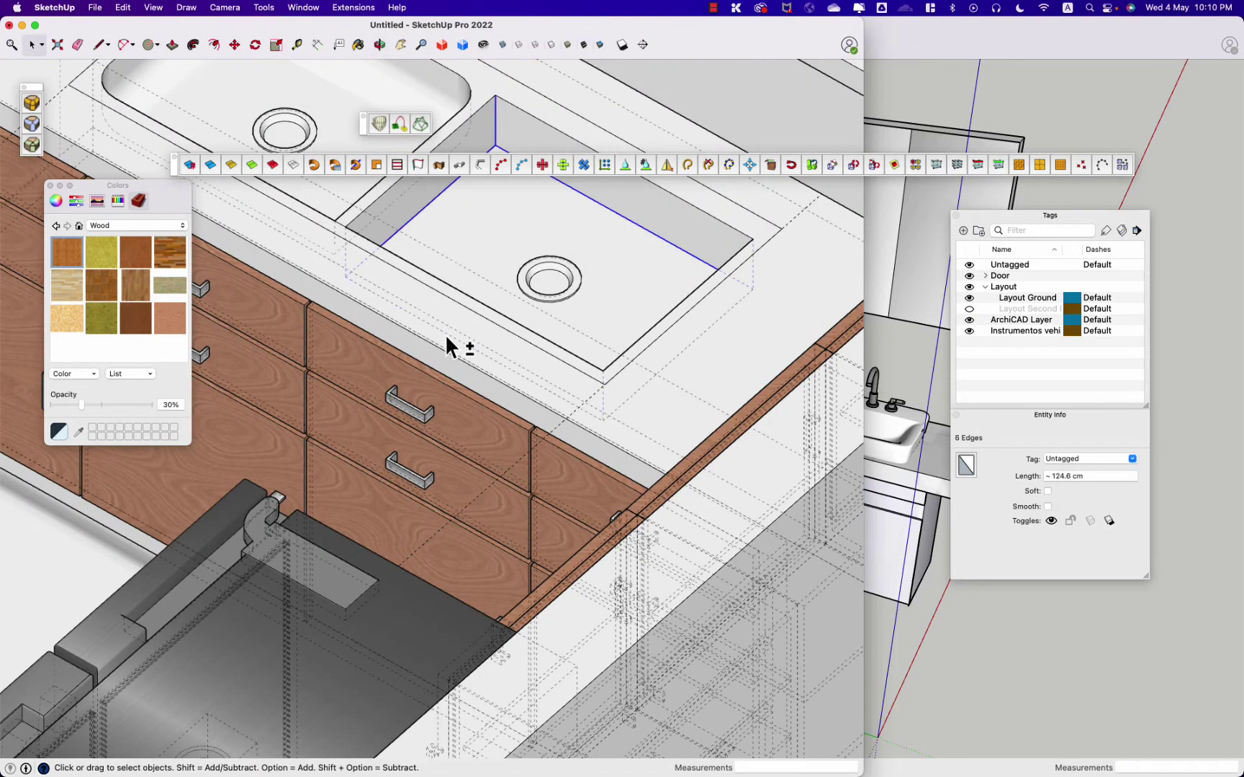
scroll(528, 488, "down", 5)
middle_click_drag(527, 489, 311, 570)
scroll(520, 416, "up", 5)
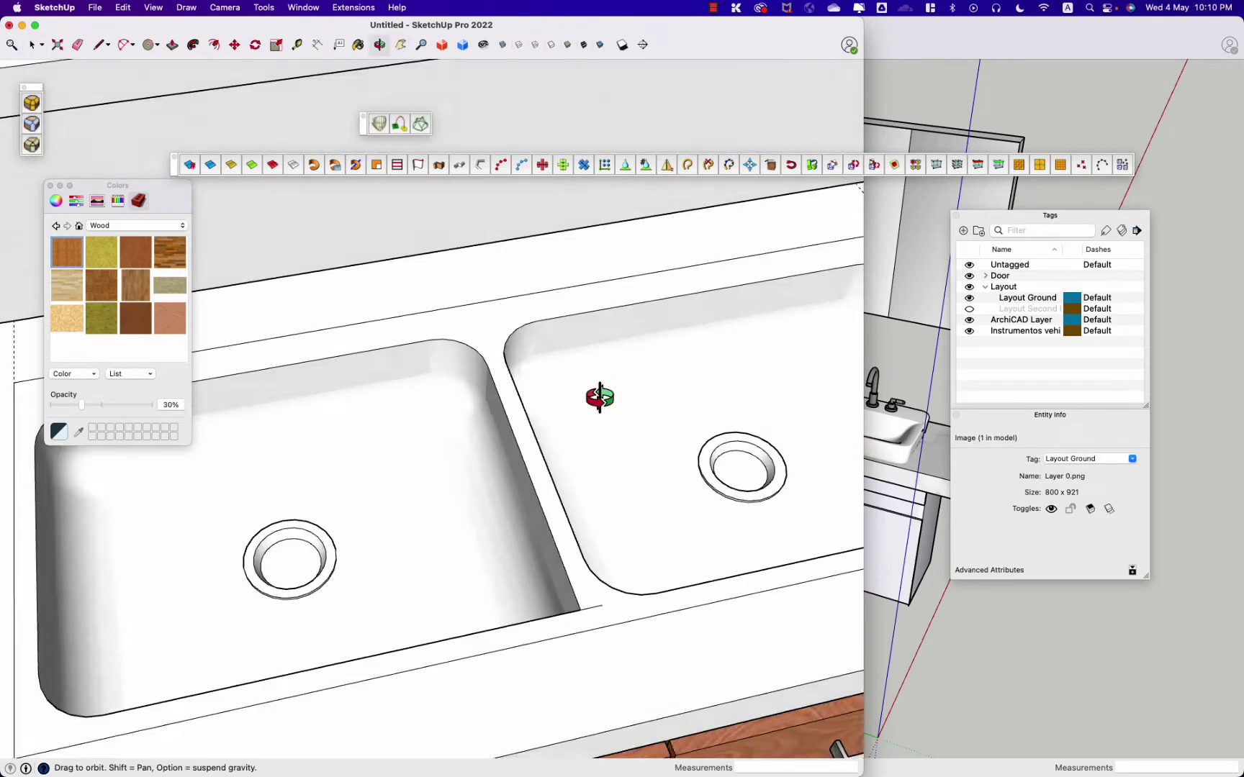
scroll(599, 398, "down", 5)
scroll(495, 521, "up", 2)
middle_click_drag(516, 596, 1000, 675)
Step: Generate the rounded basin geometry, confirming the segment count, and push the countertop face
scroll(192, 497, "up", 4)
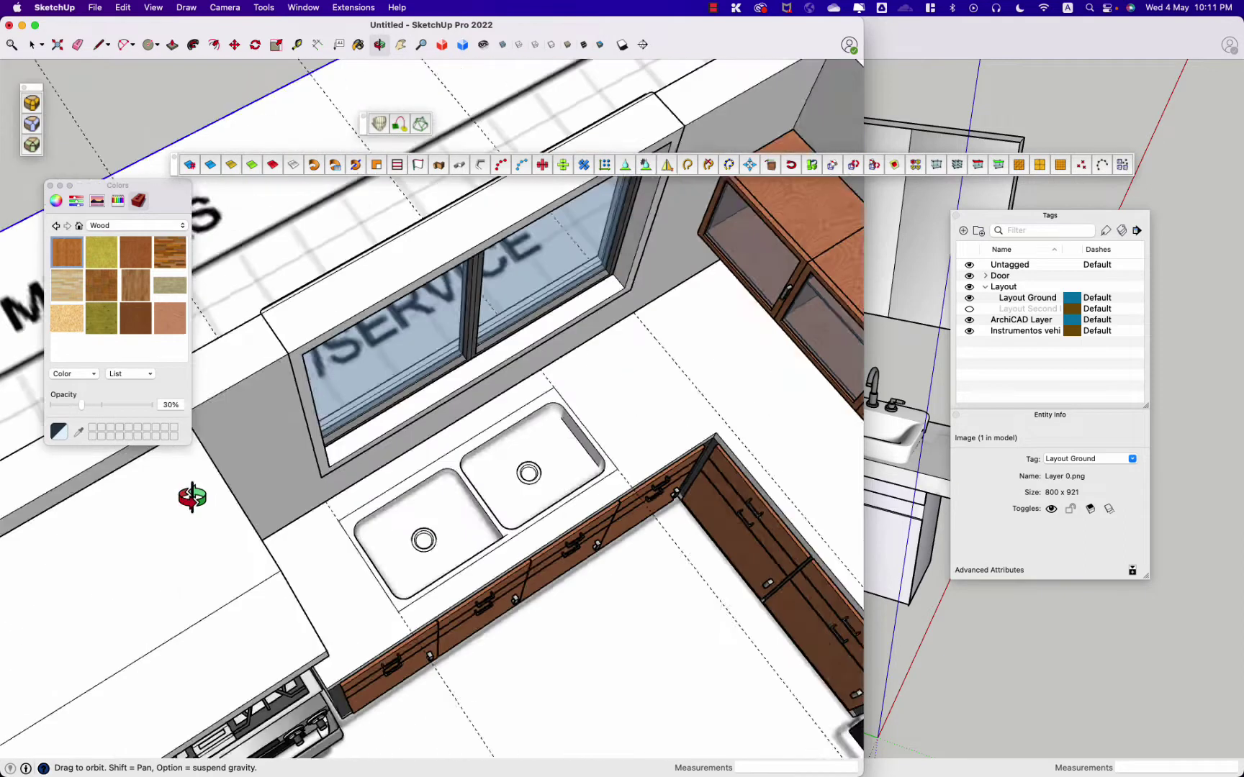
middle_click_drag(531, 523, 161, 194)
left_click(316, 90)
key("Return")
key("Return")
mouse_move(699, 272)
middle_mouse_down()
mouse_move(643, 281)
mouse_move(350, 431)
middle_mouse_up()
scroll(234, 399, "up", 4)
scroll(234, 435, "down", 5)
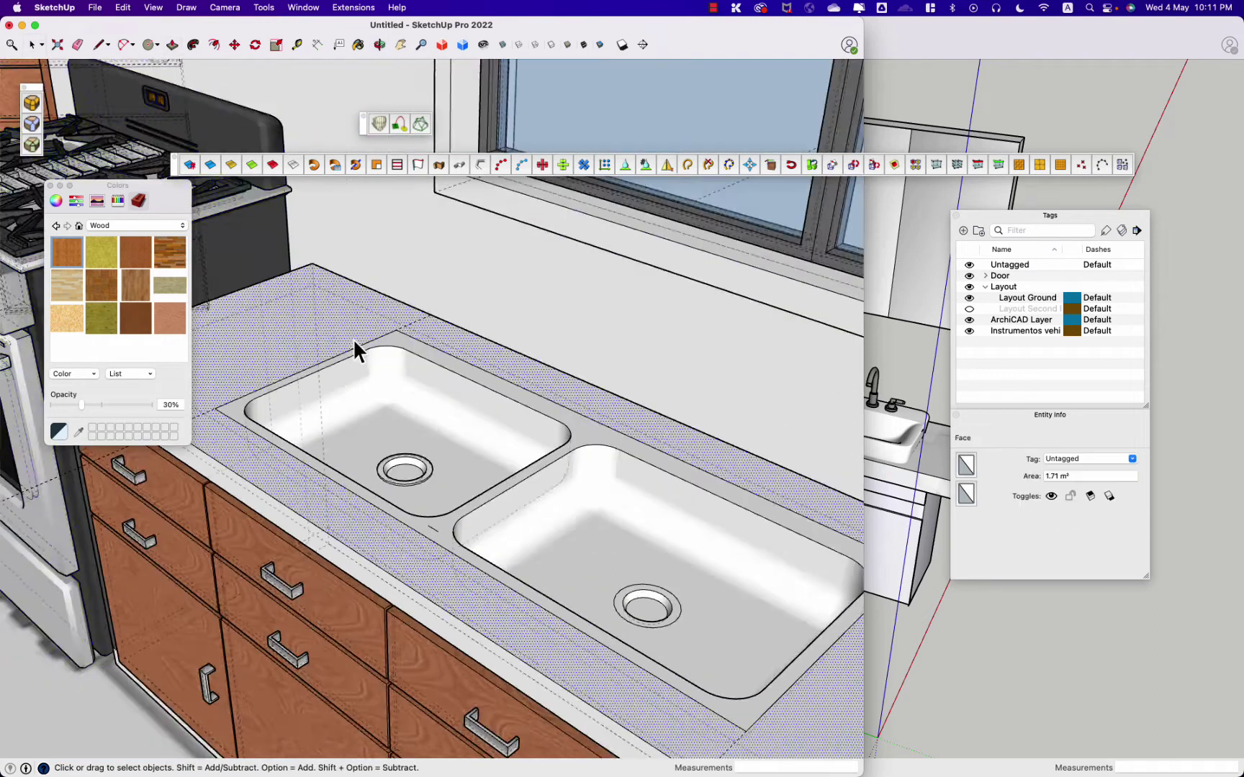
scroll(633, 627, "down", 3)
scroll(632, 628, "up", 3)
key("p")
left_click(628, 617)
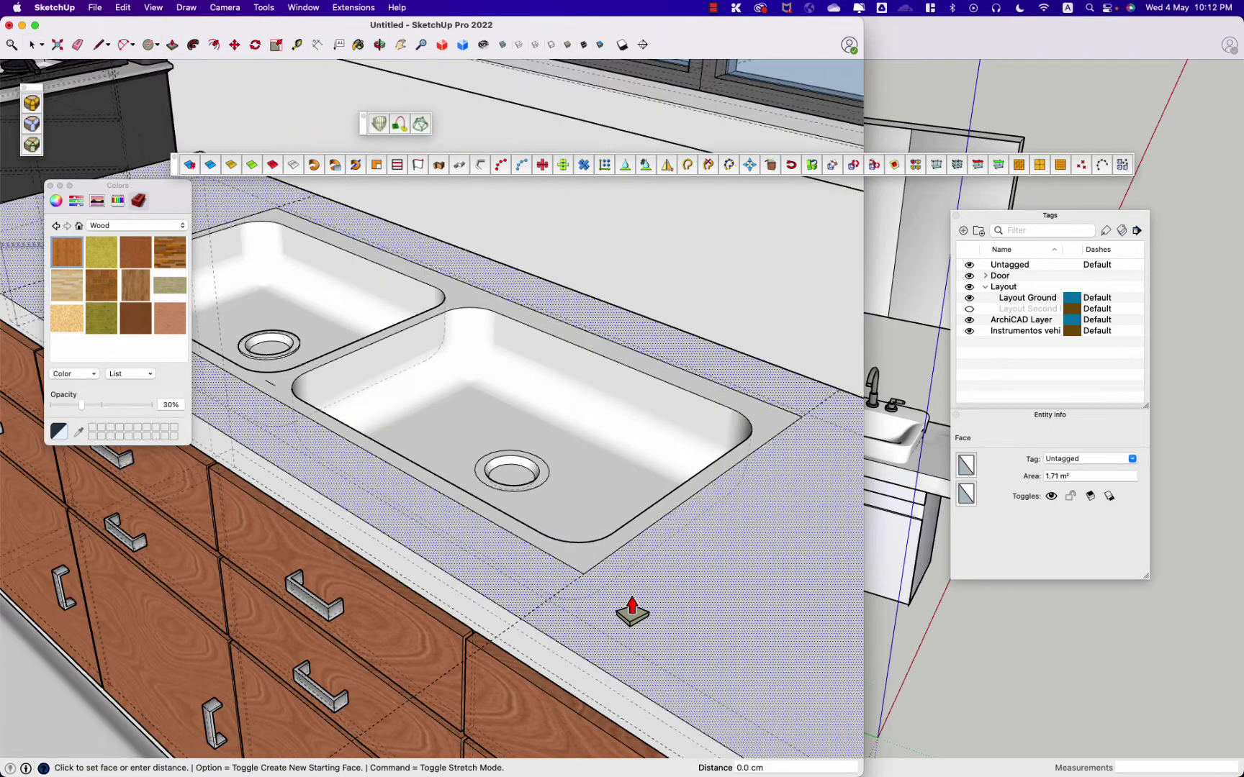
key("space")
middle_click_drag(633, 611, 411, 571)
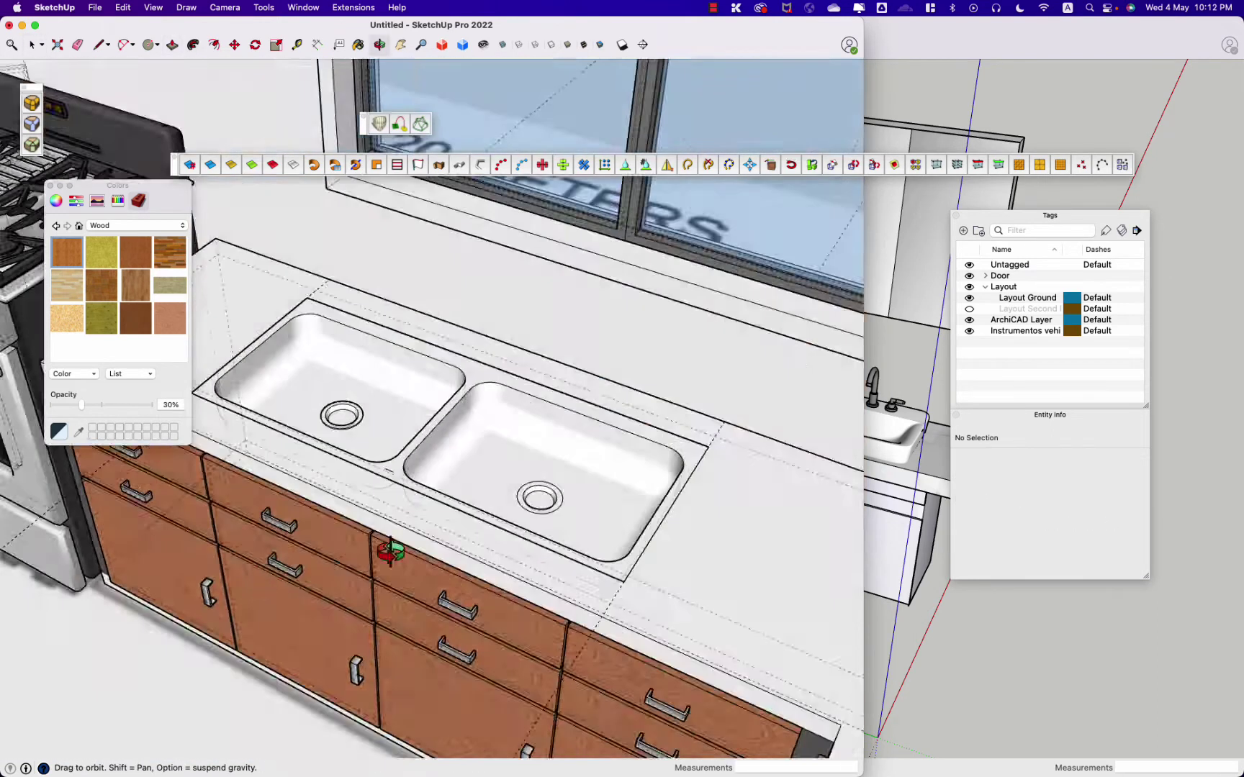
Step: Save the model as House1 and select the countertop and sink group
key("super+s")
type("House1")
key("Return")
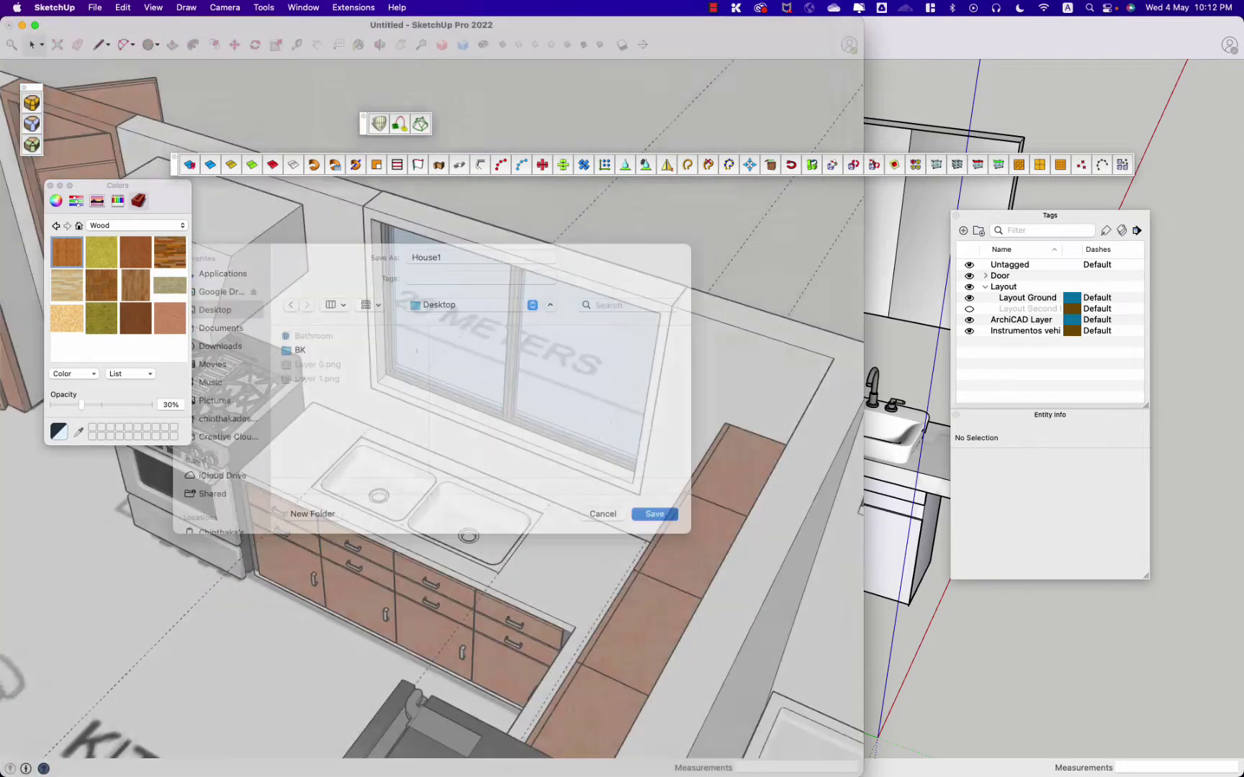
middle_click_drag(597, 342, 452, 508)
scroll(432, 475, "up", 3)
left_click(428, 471)
left_click(384, 478)
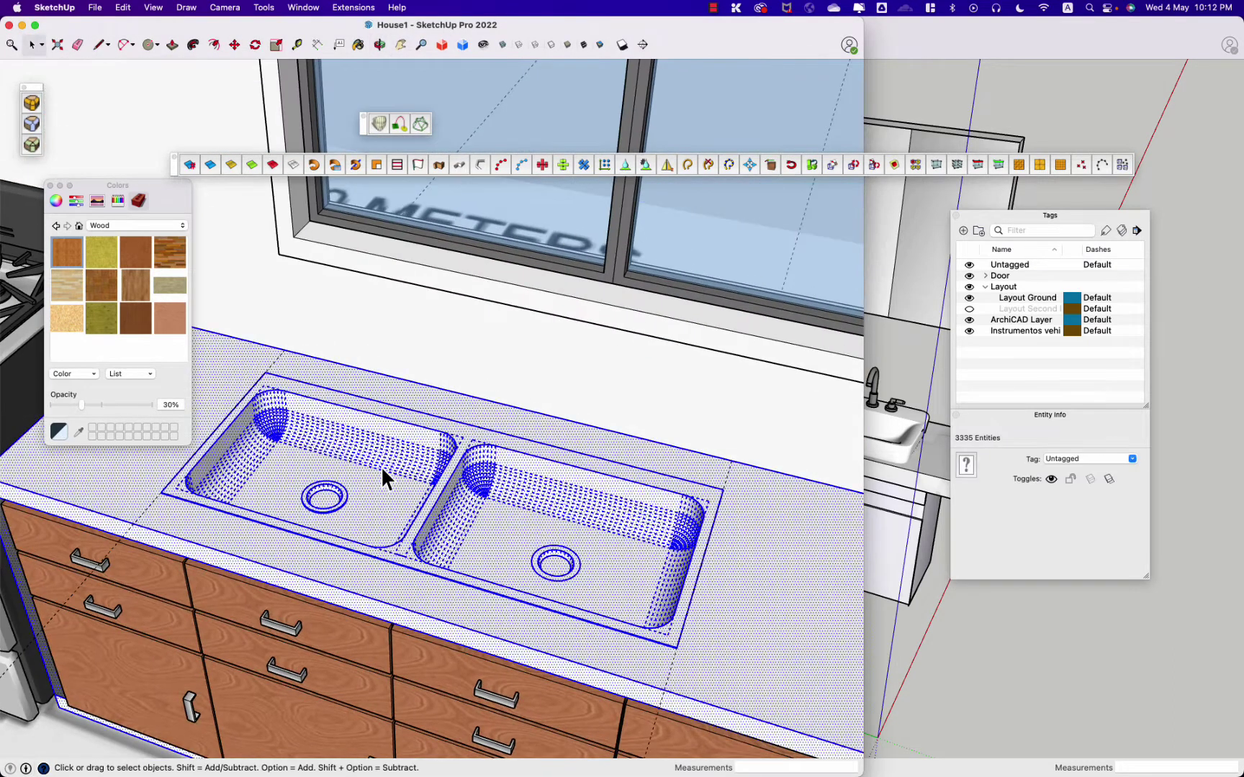
Step: Search 3D Warehouse for 'Tap' and download the chrome gooseneck tap
left_click(303, 7)
left_click(327, 404)
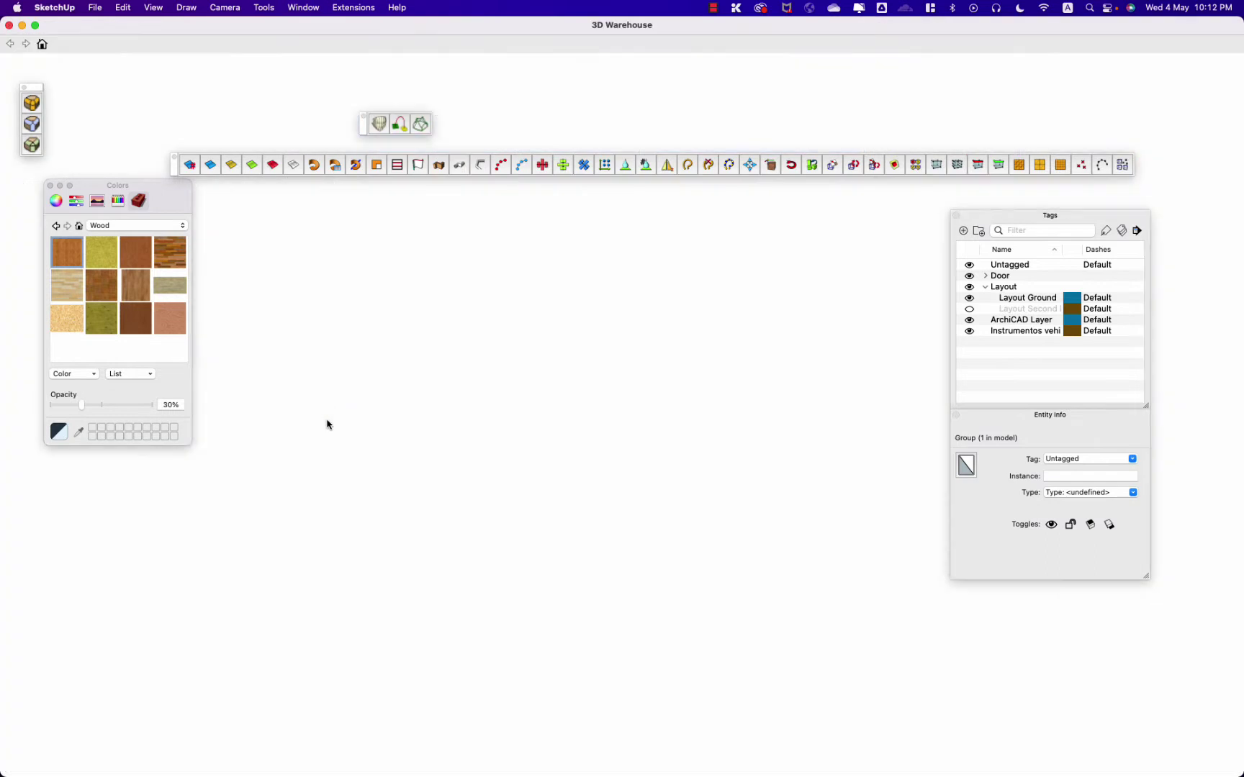
type("Tap")
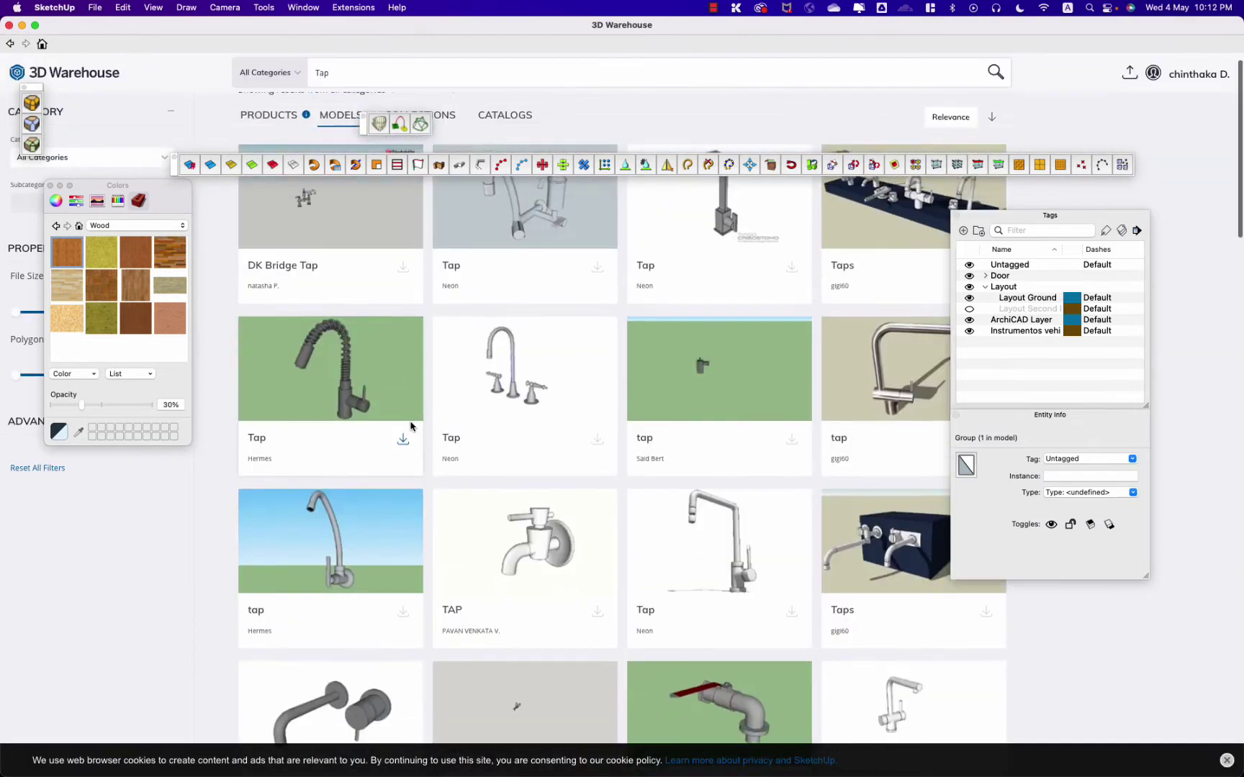
scroll(714, 432, "down", 3)
scroll(715, 432, "down", 6)
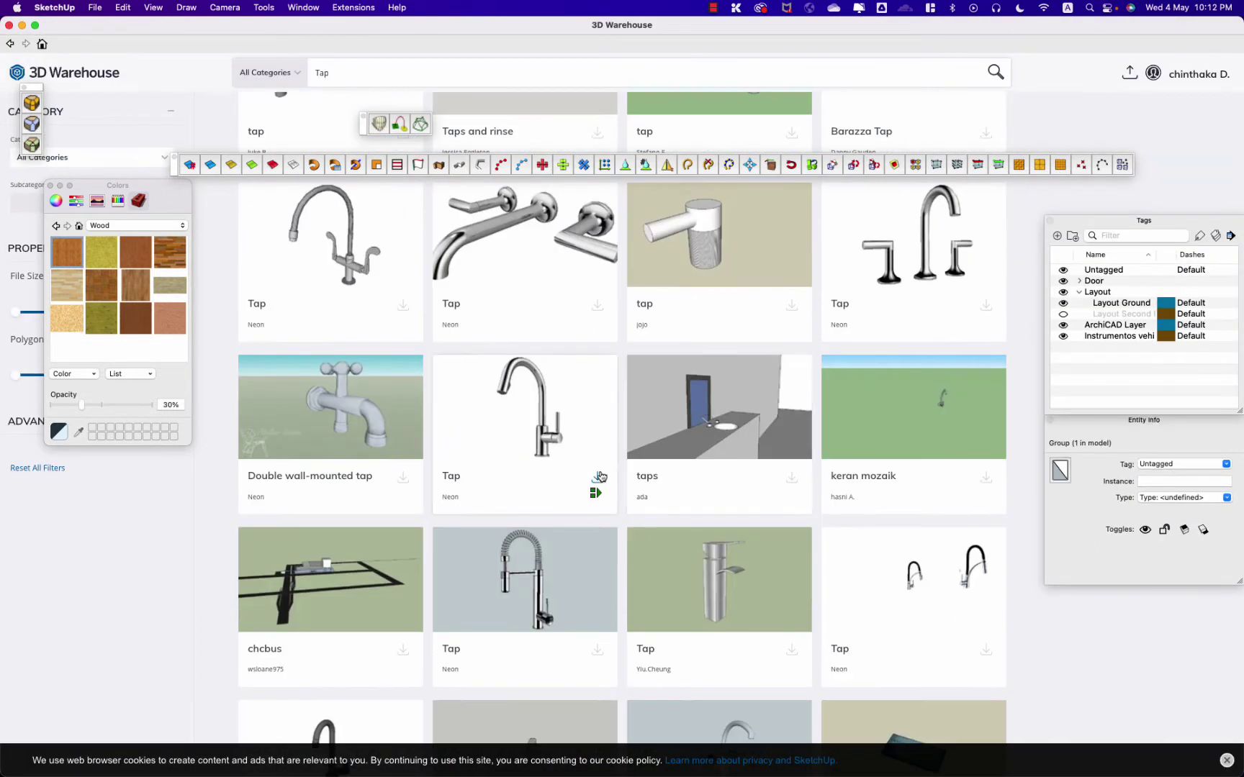
left_click(791, 477)
Step: Paint the left sink basin with the shiny corrugated metal material
left_click(495, 458)
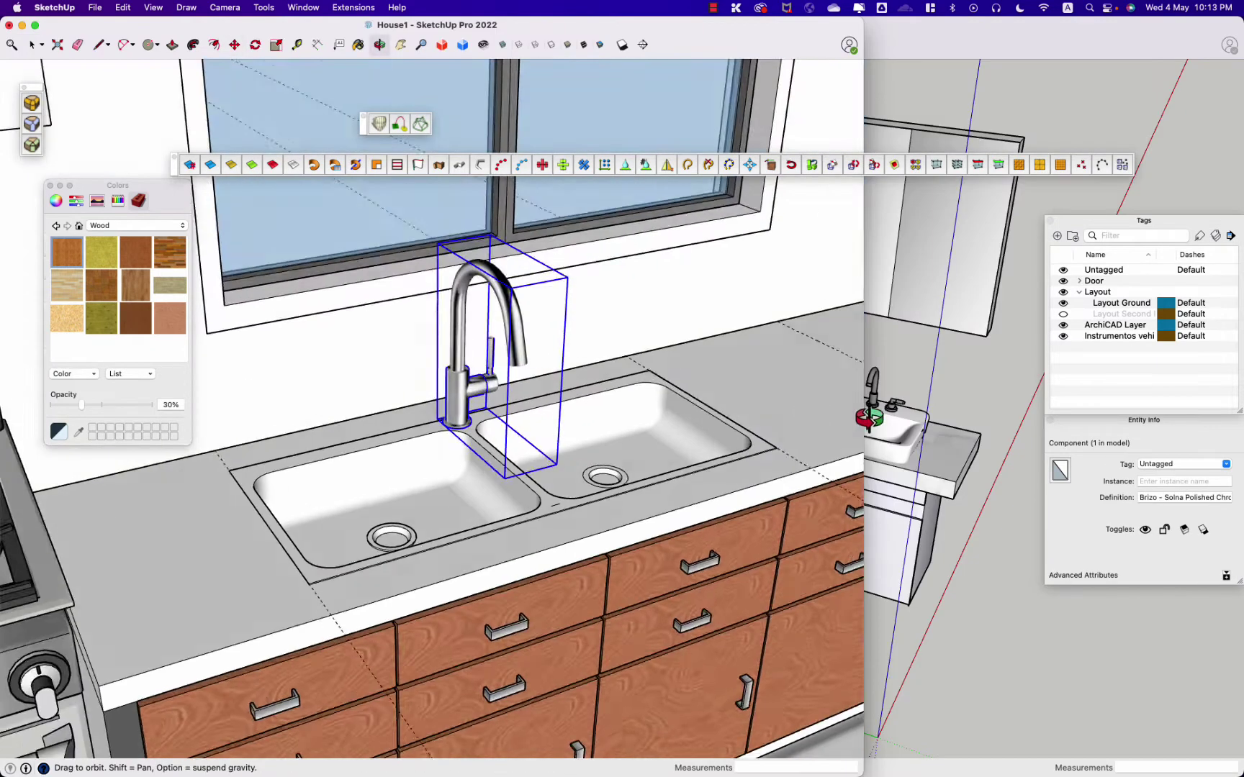
key("b")
left_click(389, 504)
middle_click_drag(388, 504, 358, 646)
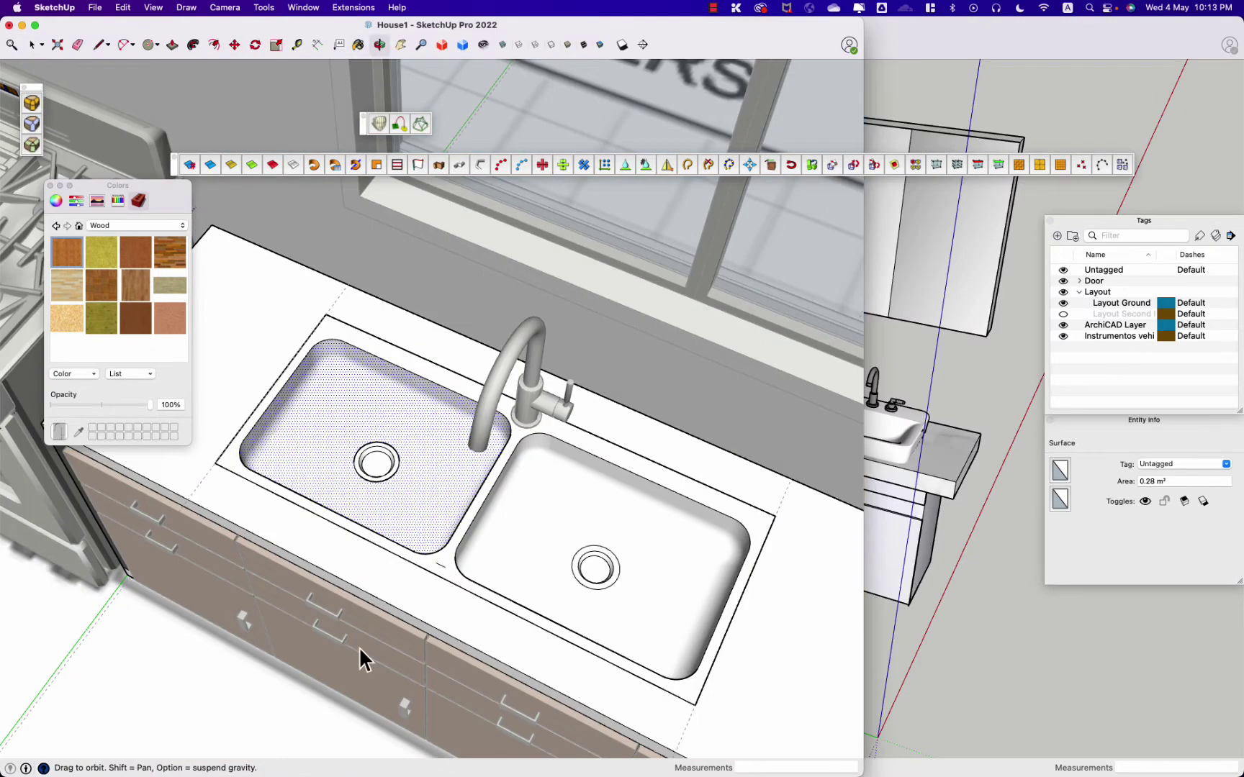
key("space")
scroll(417, 510, "up", 3)
left_click(137, 226)
left_click(162, 110)
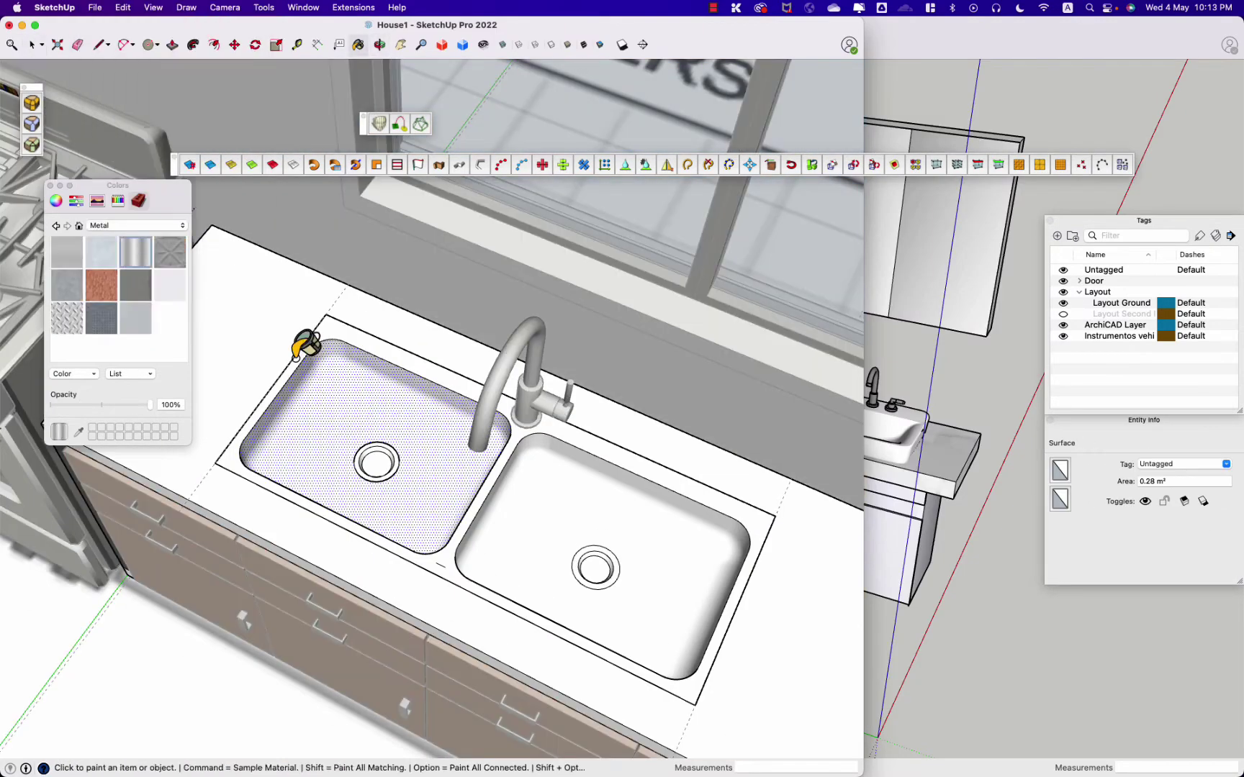
left_click(345, 335)
left_click(186, 7)
key("Escape")
key("space")
Step: Edit the Metal Corrugated Shiny material and set its texture width to 100 cm
right_click(373, 346)
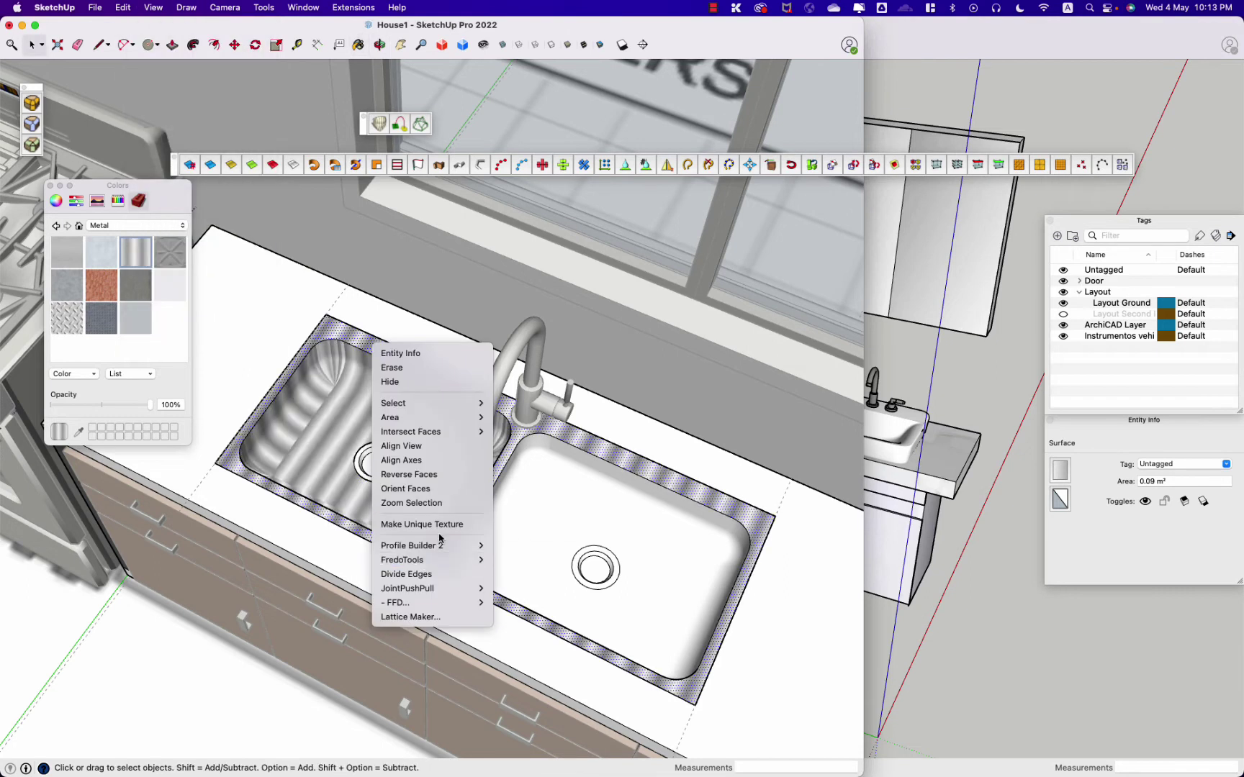
right_click(343, 332)
left_click(317, 461)
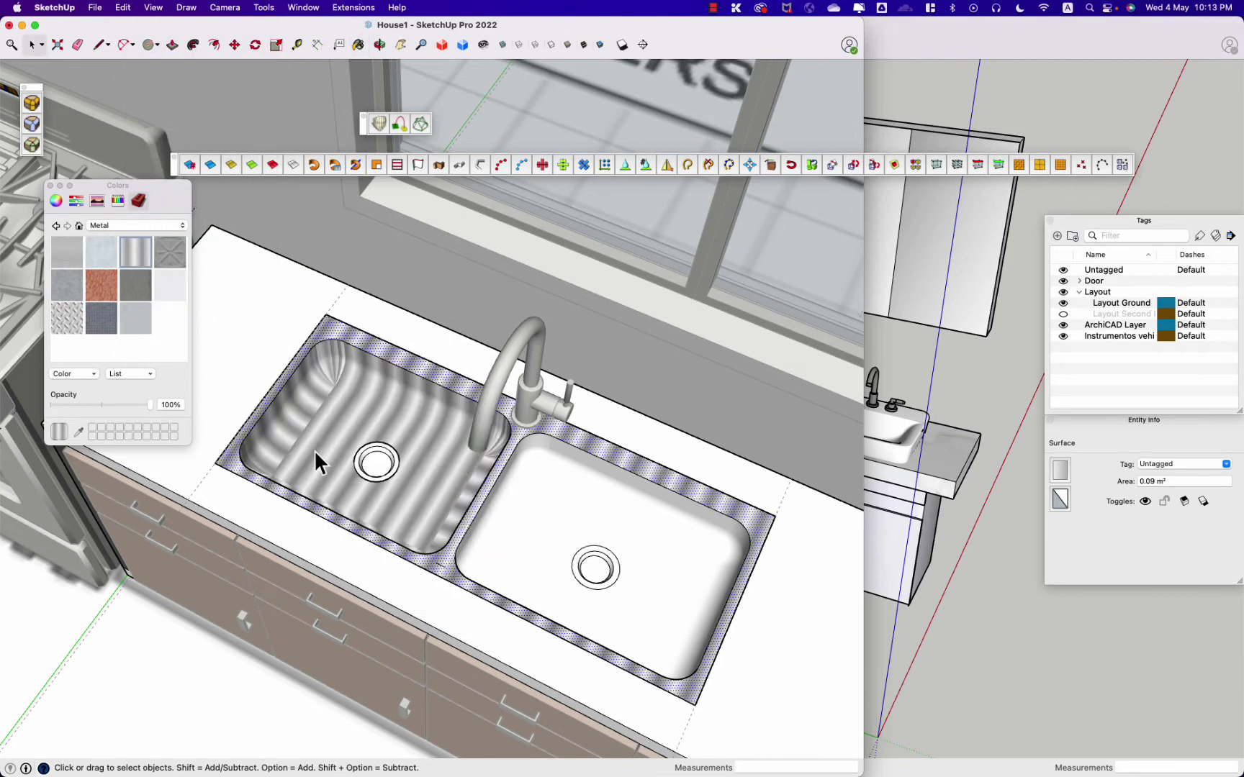
double_click(129, 252)
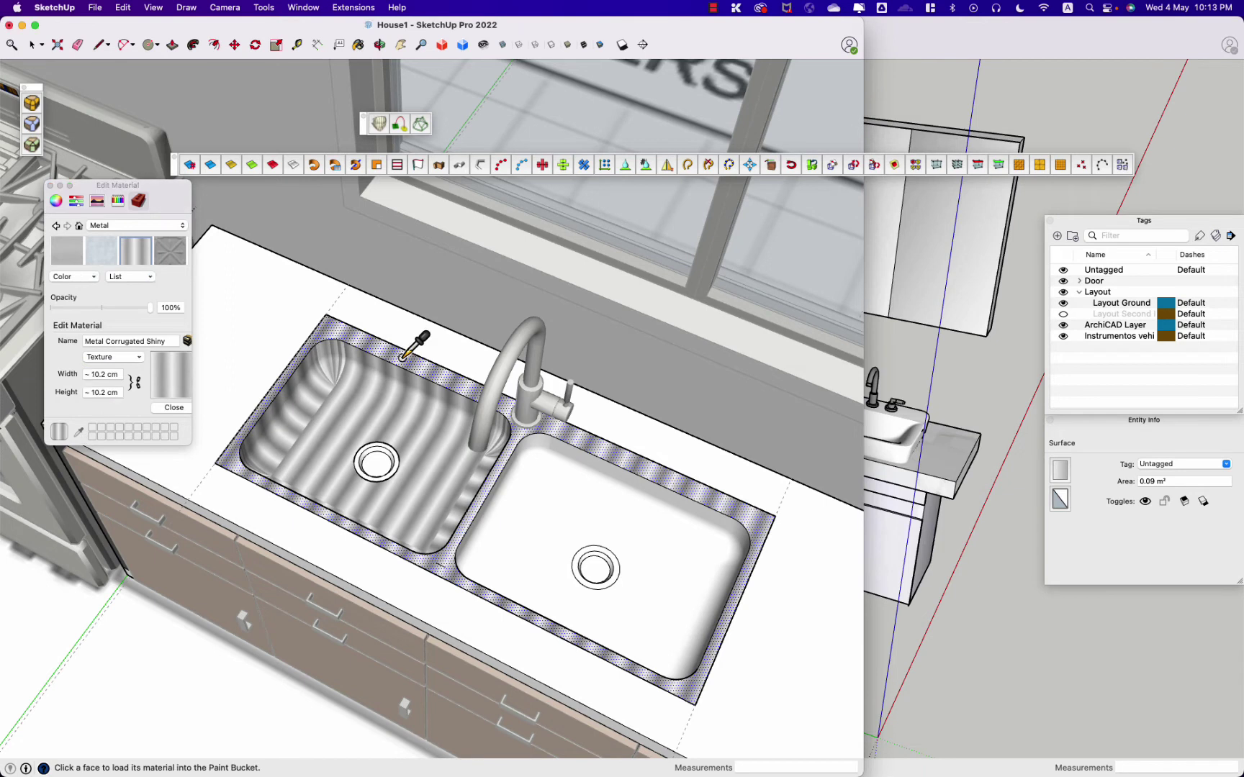
key("Return")
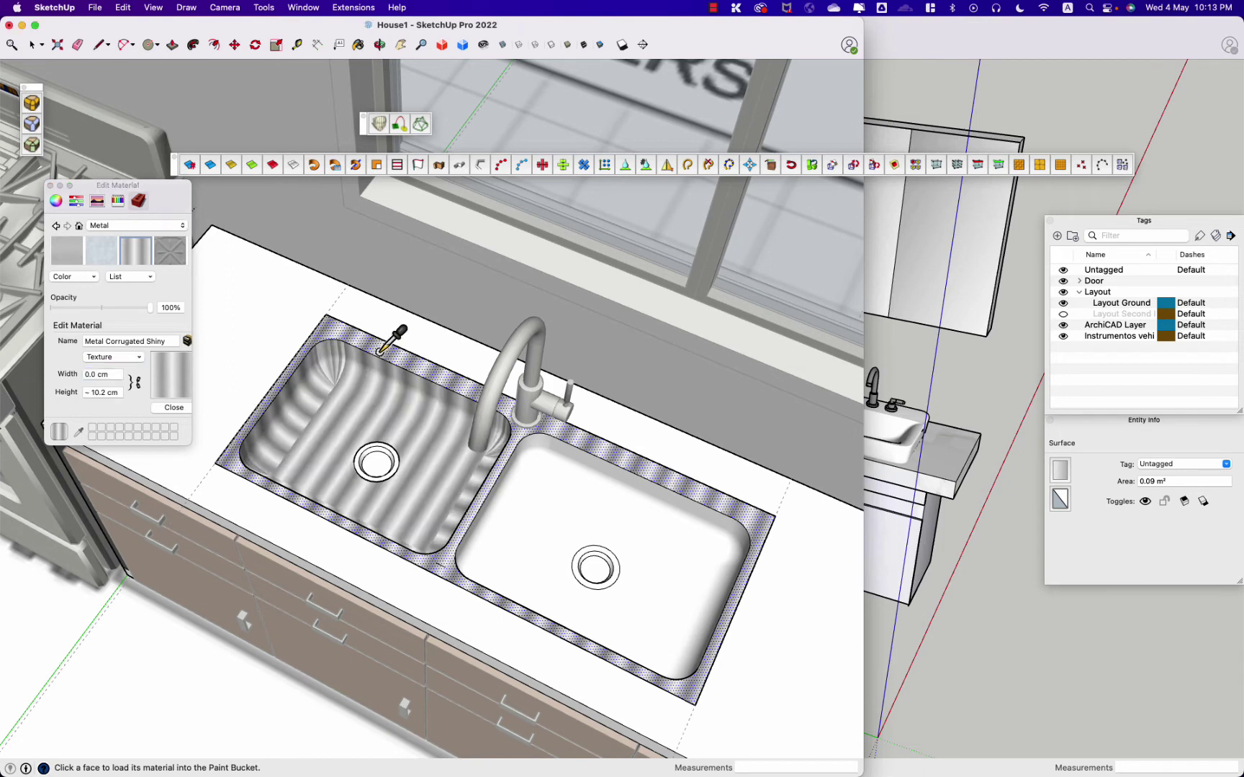
left_click(91, 374)
type("100")
key("Return")
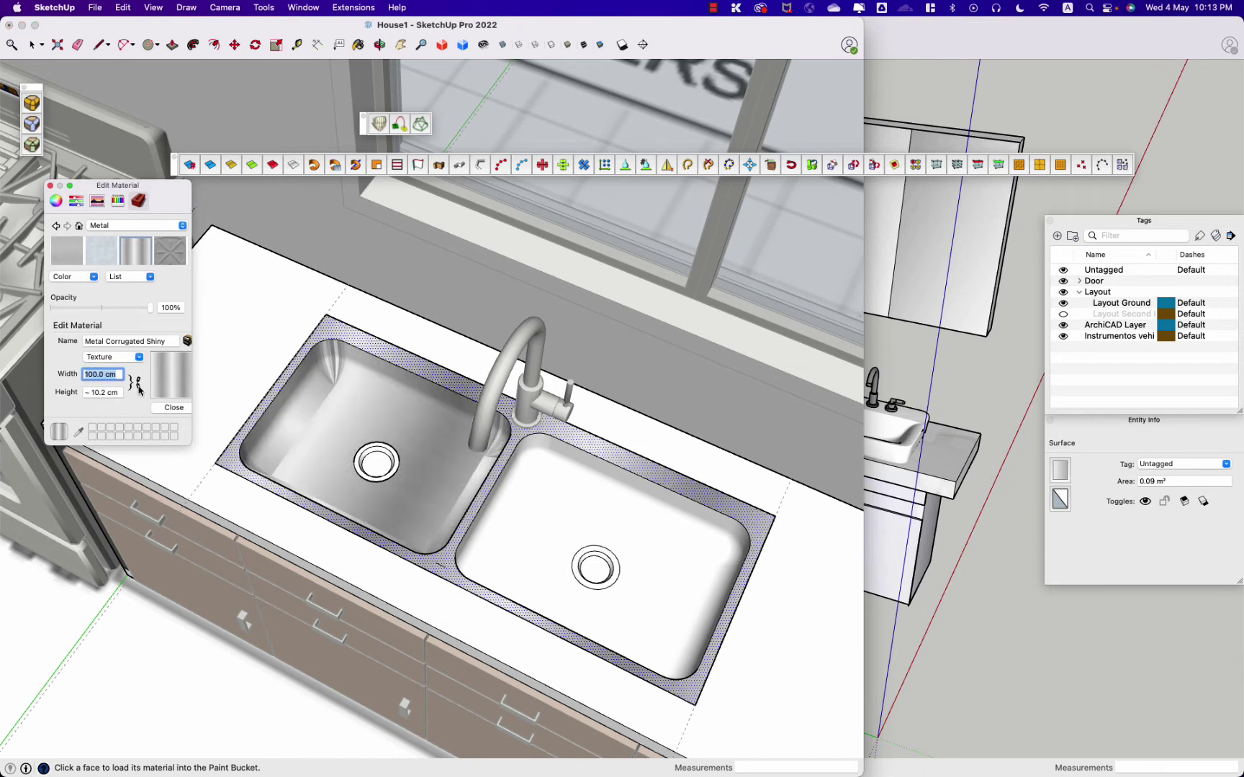
Step: Draw a small square at the garage wall in top-down plan view
scroll(485, 308, "down", 3)
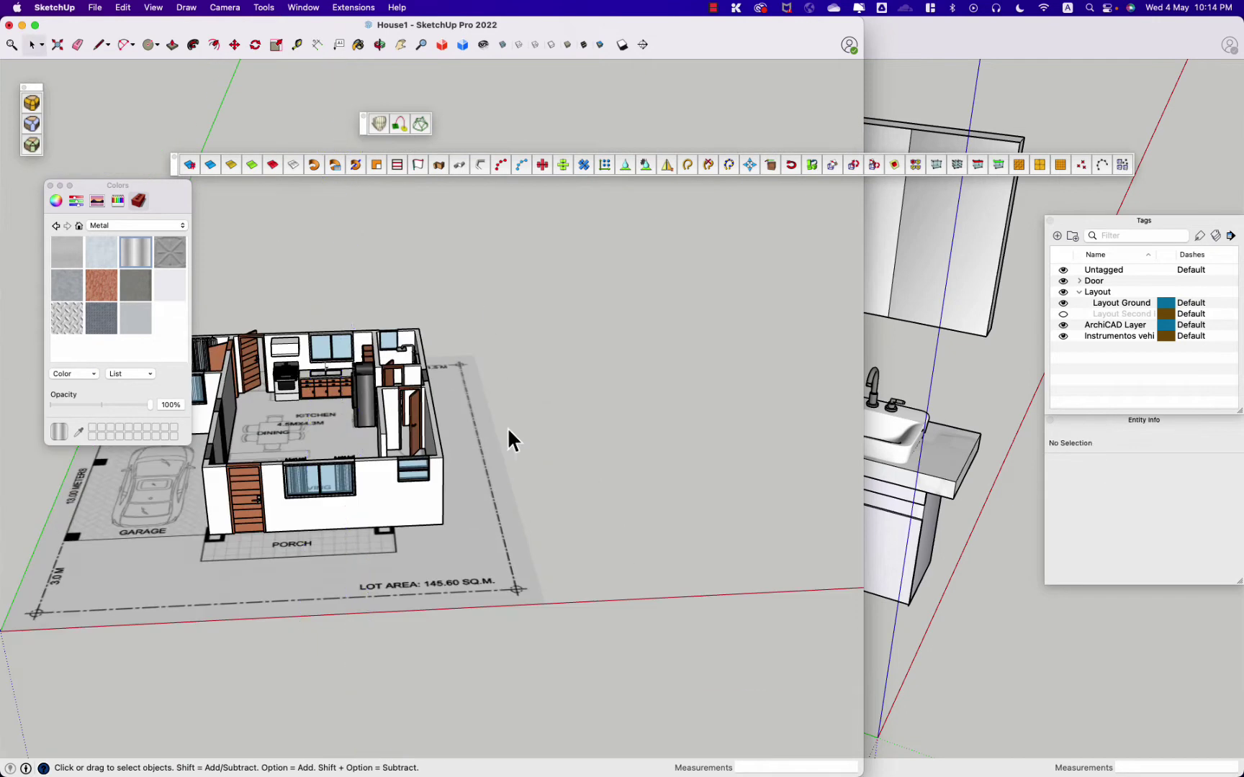
key("h")
key("super+2")
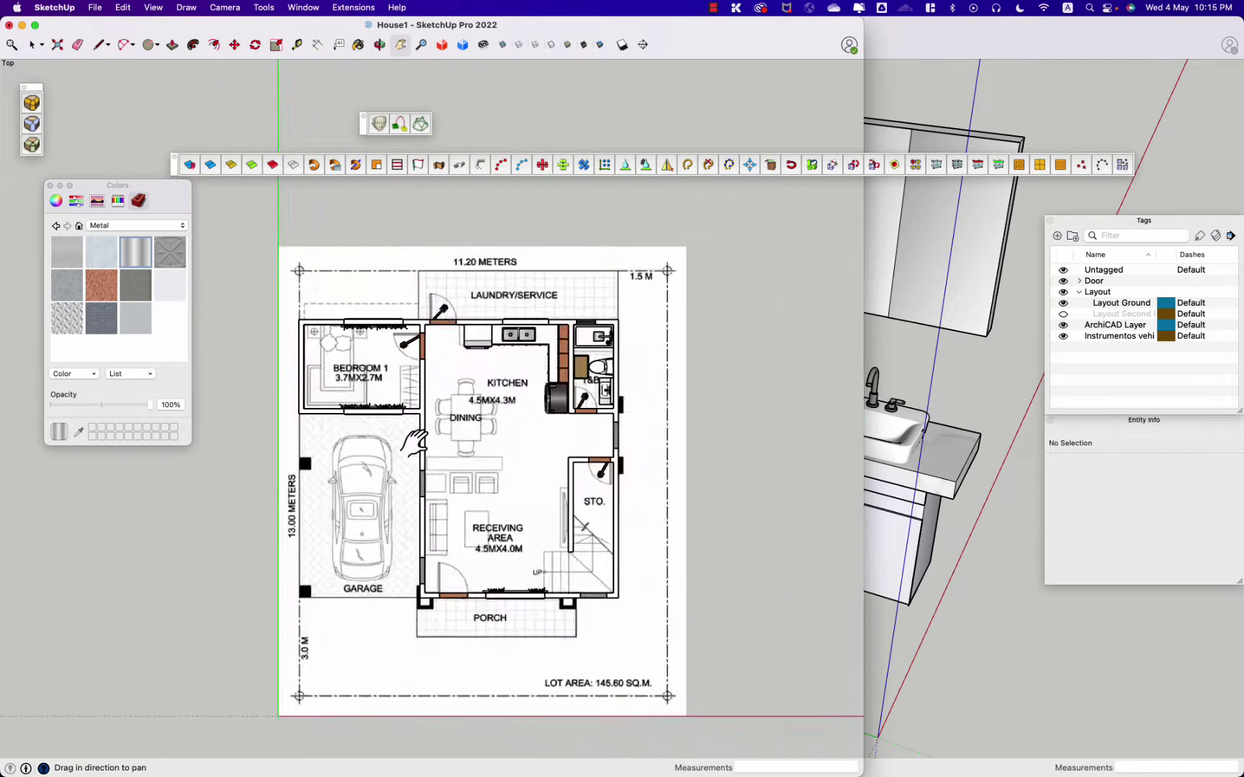
scroll(302, 468, "up", 3)
scroll(360, 464, "up", 5)
key("r")
left_click(431, 402)
key("space")
scroll(425, 421, "down", 5)
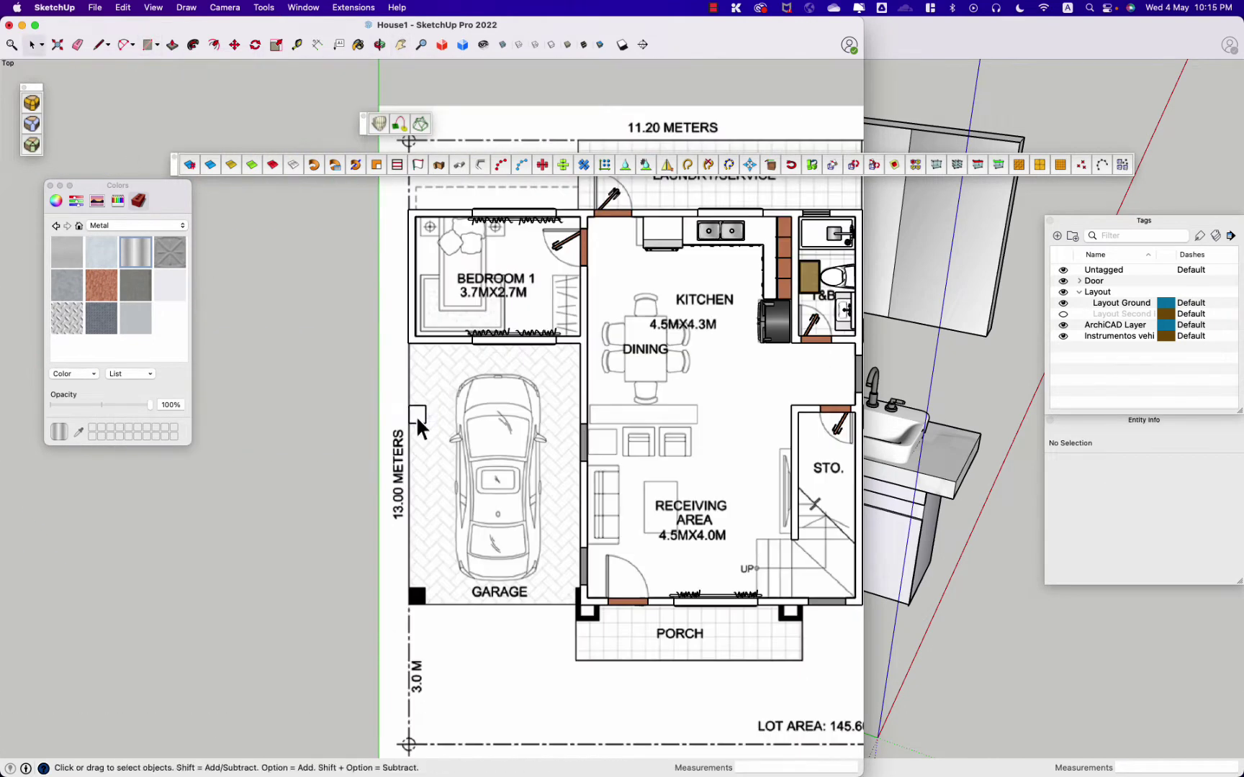
Step: Copy the square to the porch corner and resize the copy
key("space")
double_click(418, 415)
key("m")
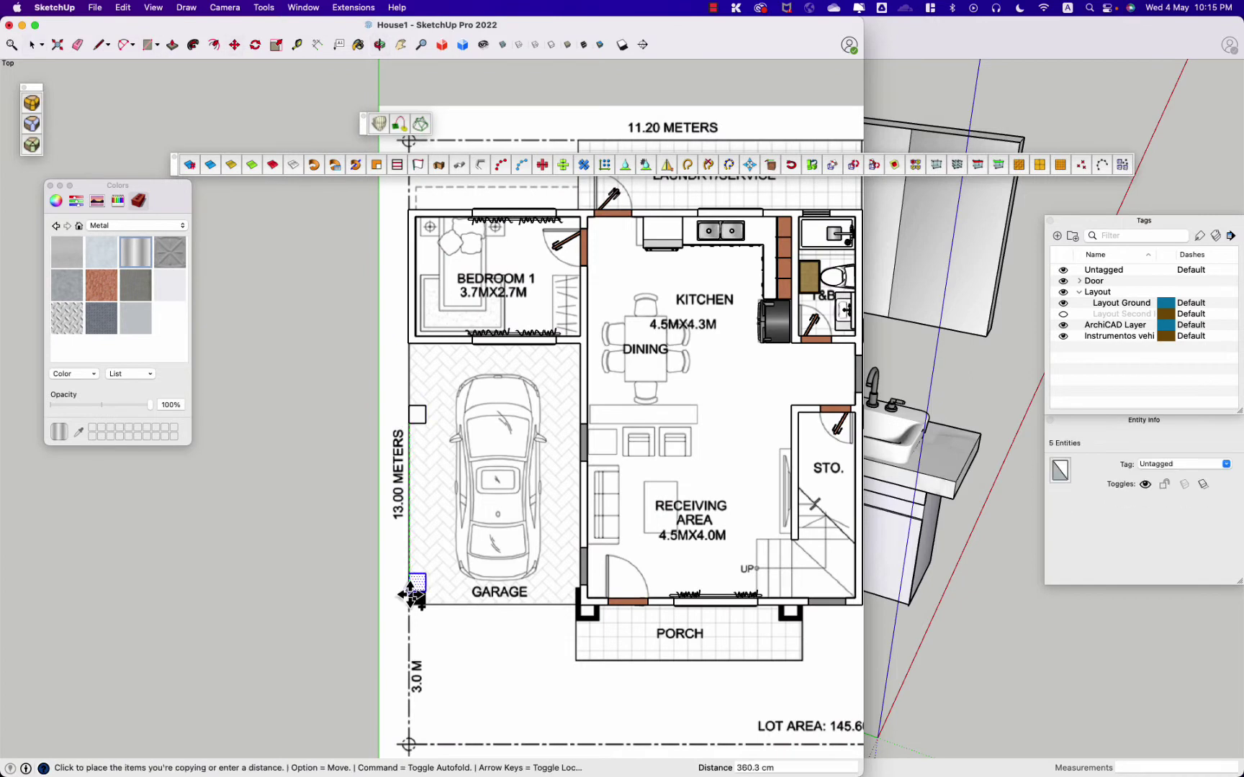
left_click(576, 623)
scroll(576, 623, "up", 5)
key("s")
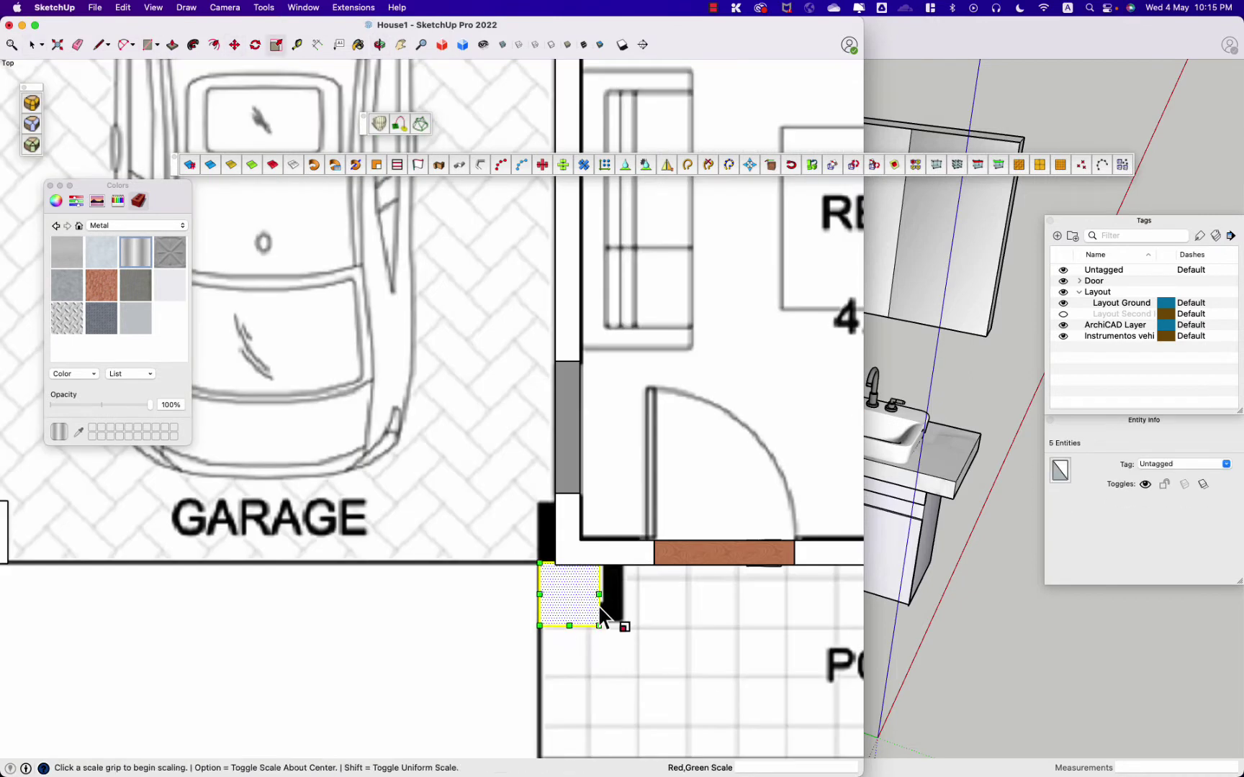
key("space")
Step: Copy the resized square to the porch's right corner
key("m")
left_click(619, 615)
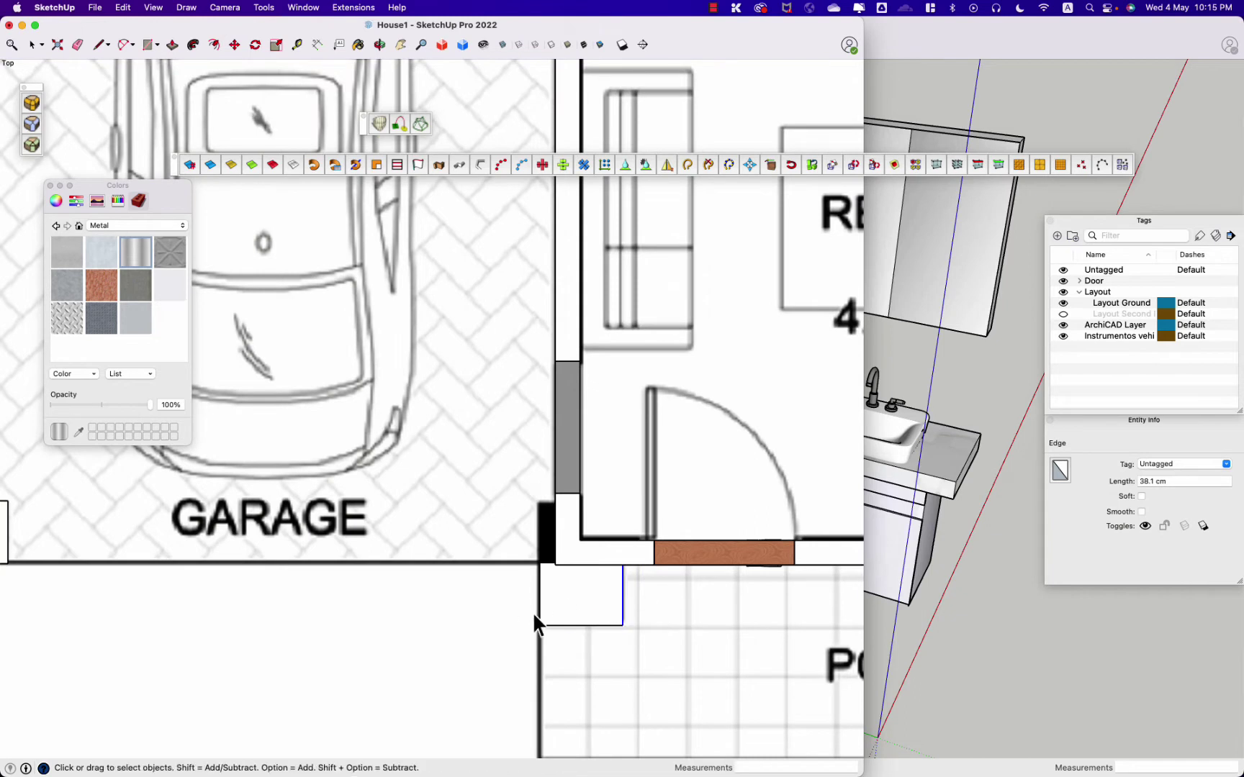
scroll(534, 623, "down", 5)
double_click(249, 542)
key("m")
key("alt")
left_click_drag(249, 541, 567, 547)
Step: Push/pull the square up into a 200 cm tall pillar
middle_click_drag(554, 545, 670, 491)
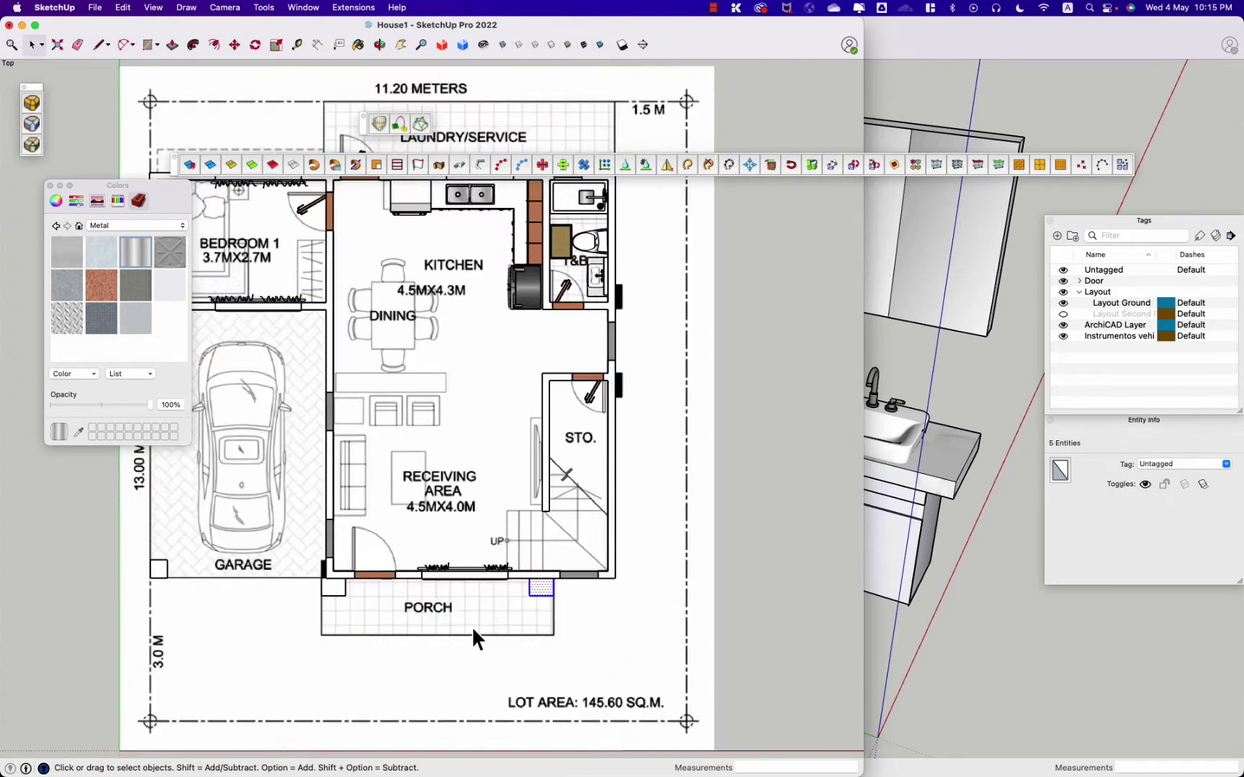
middle_click_drag(471, 630, 242, 526)
left_click(241, 519)
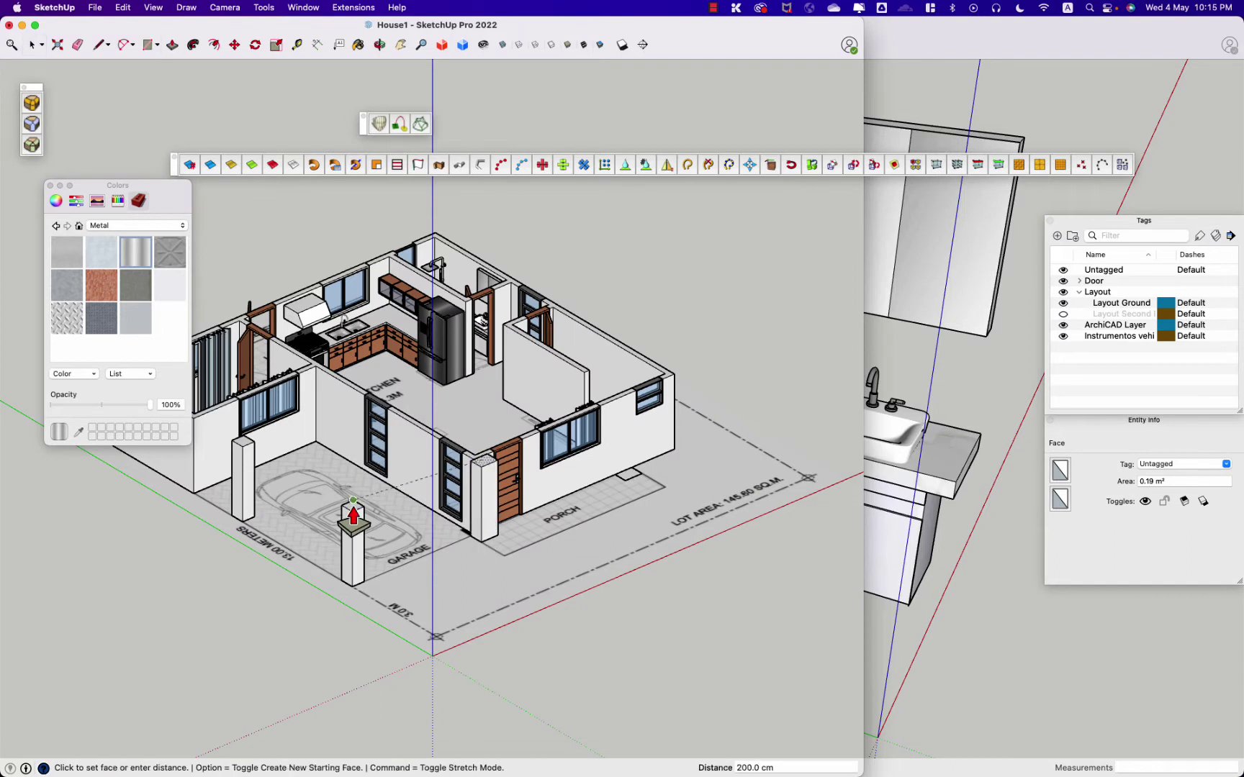
key("super+z")
Step: Copy the pillar to the garage corners in plan view
key("super+2")
key("h")
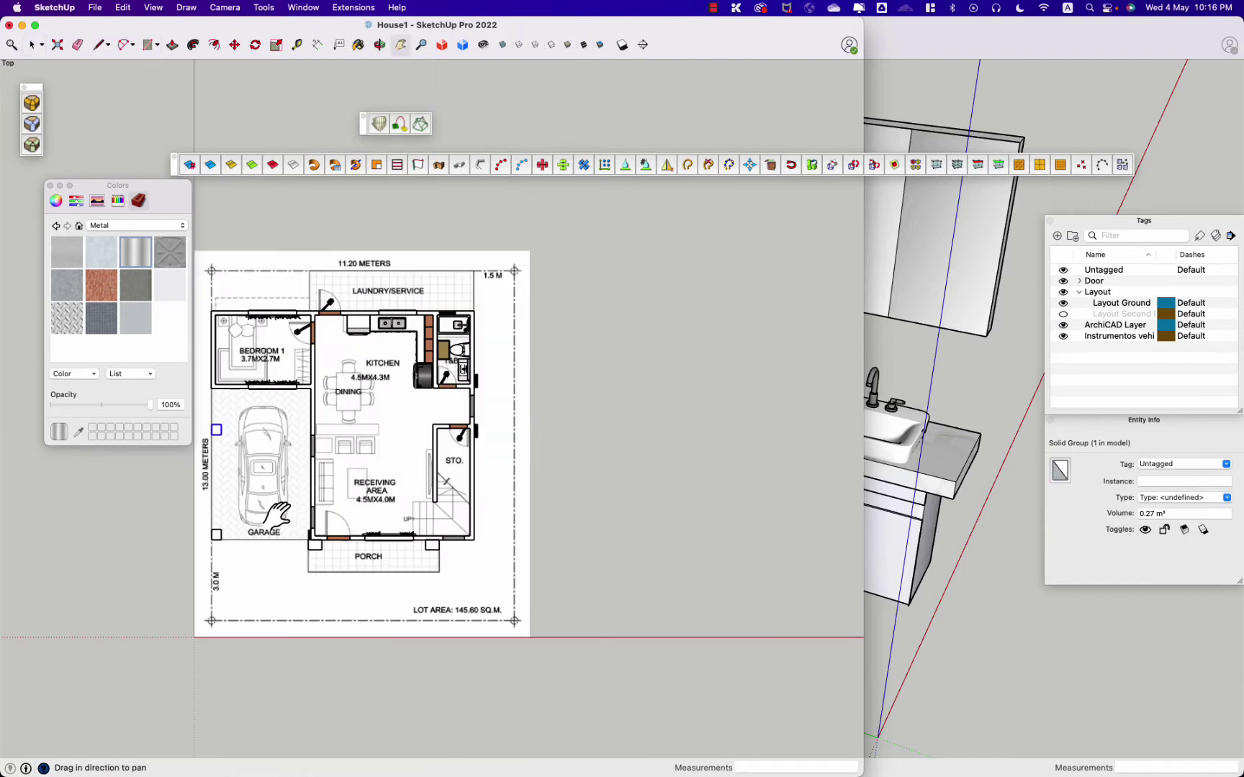
key("m")
left_click(231, 585)
key("alt")
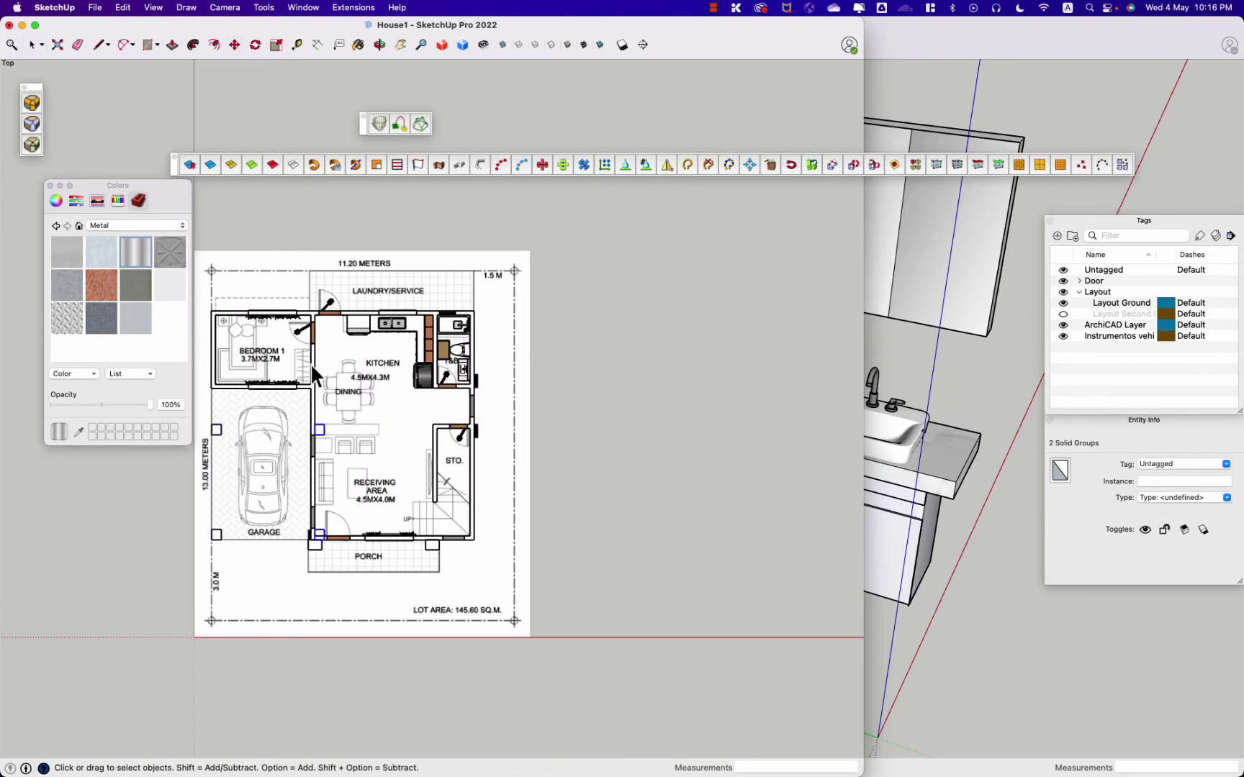
left_click(216, 432)
key("m")
key("alt")
scroll(225, 442, "up", 2)
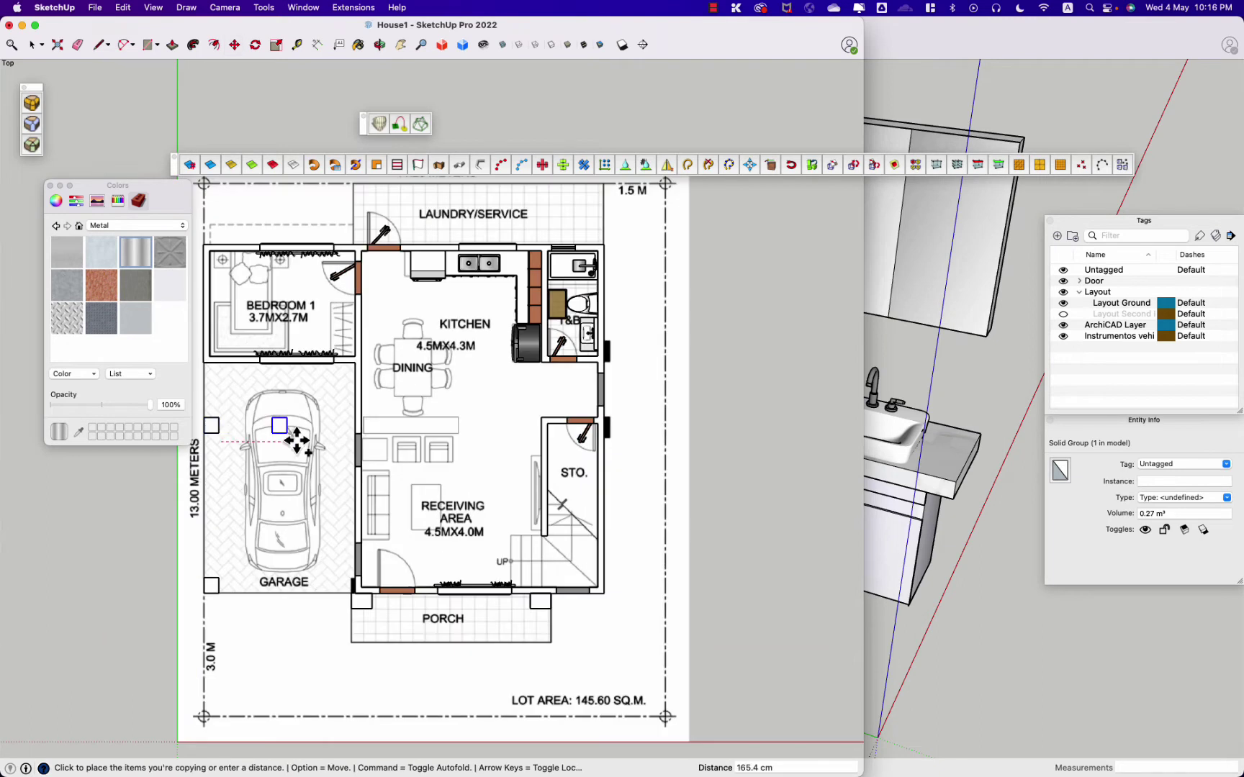
key("alt")
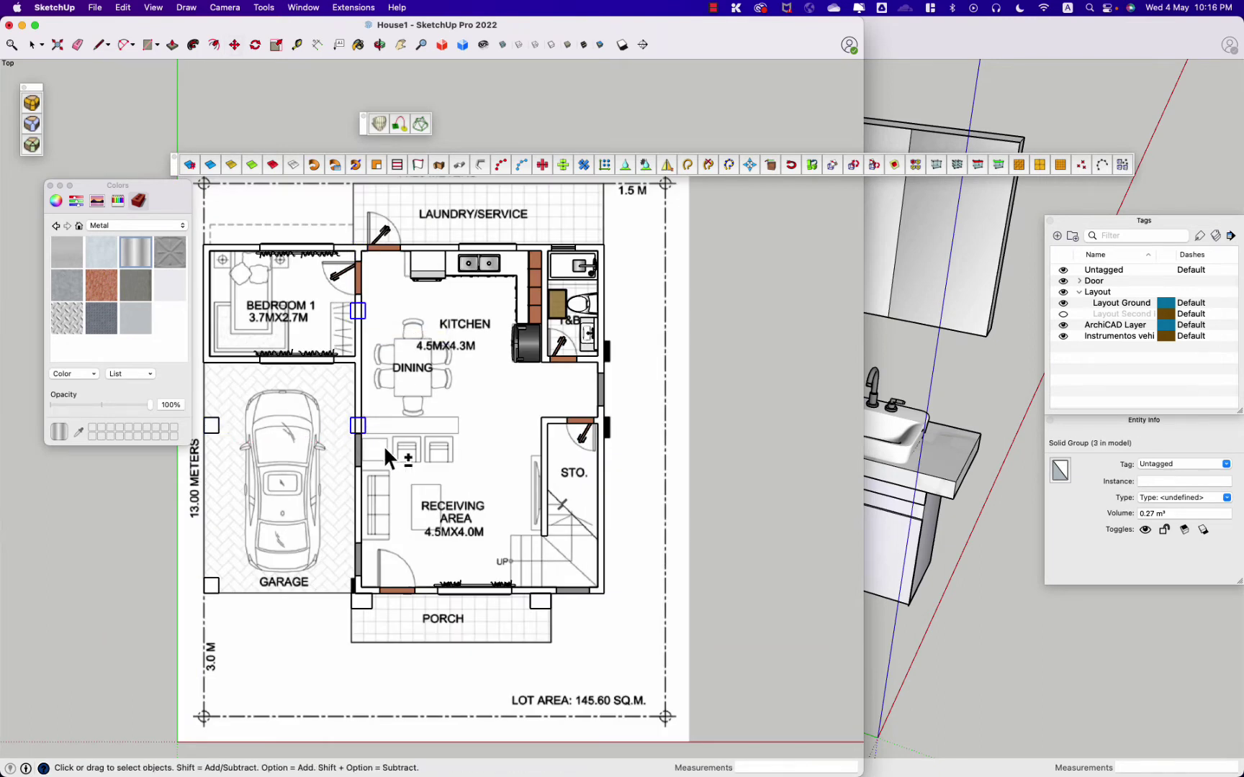
Step: Copy pillars along the outer walls beside the T&B and storage room
key("m")
left_click(540, 601)
left_click(626, 660)
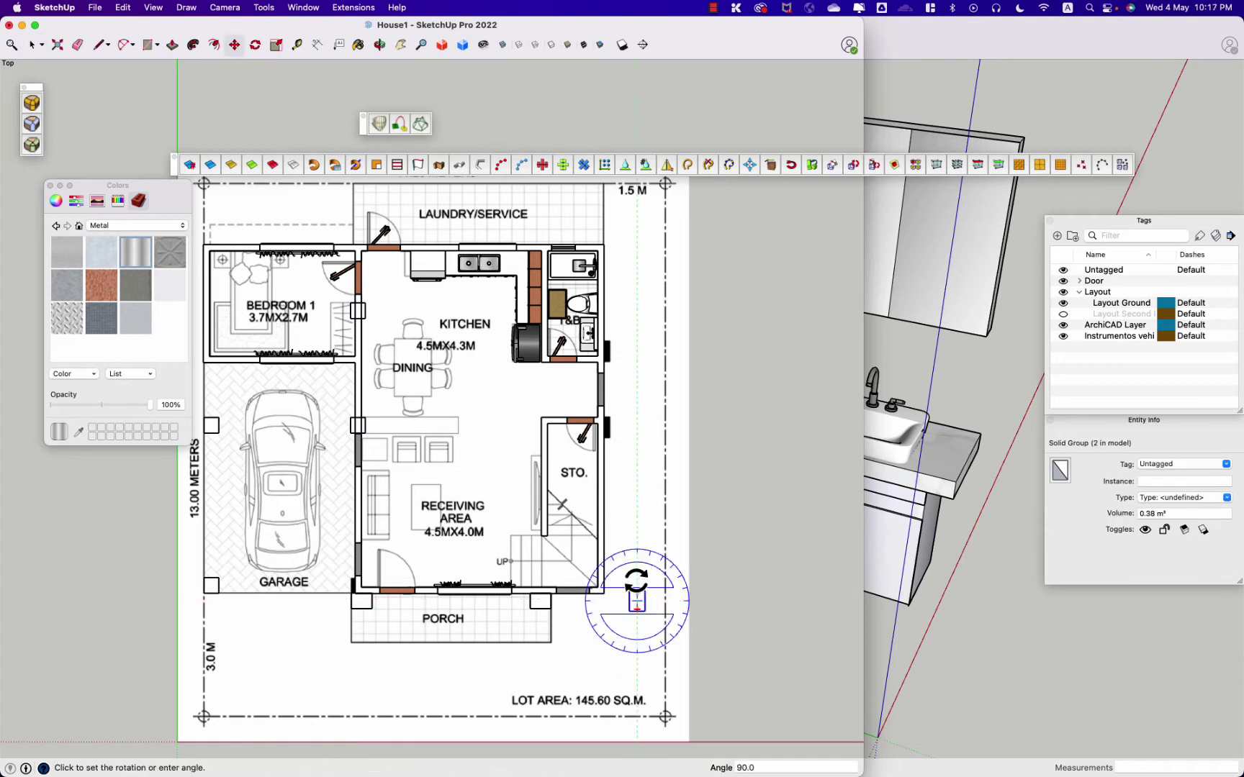
scroll(637, 470, "up", 2)
scroll(597, 446, "up", 3)
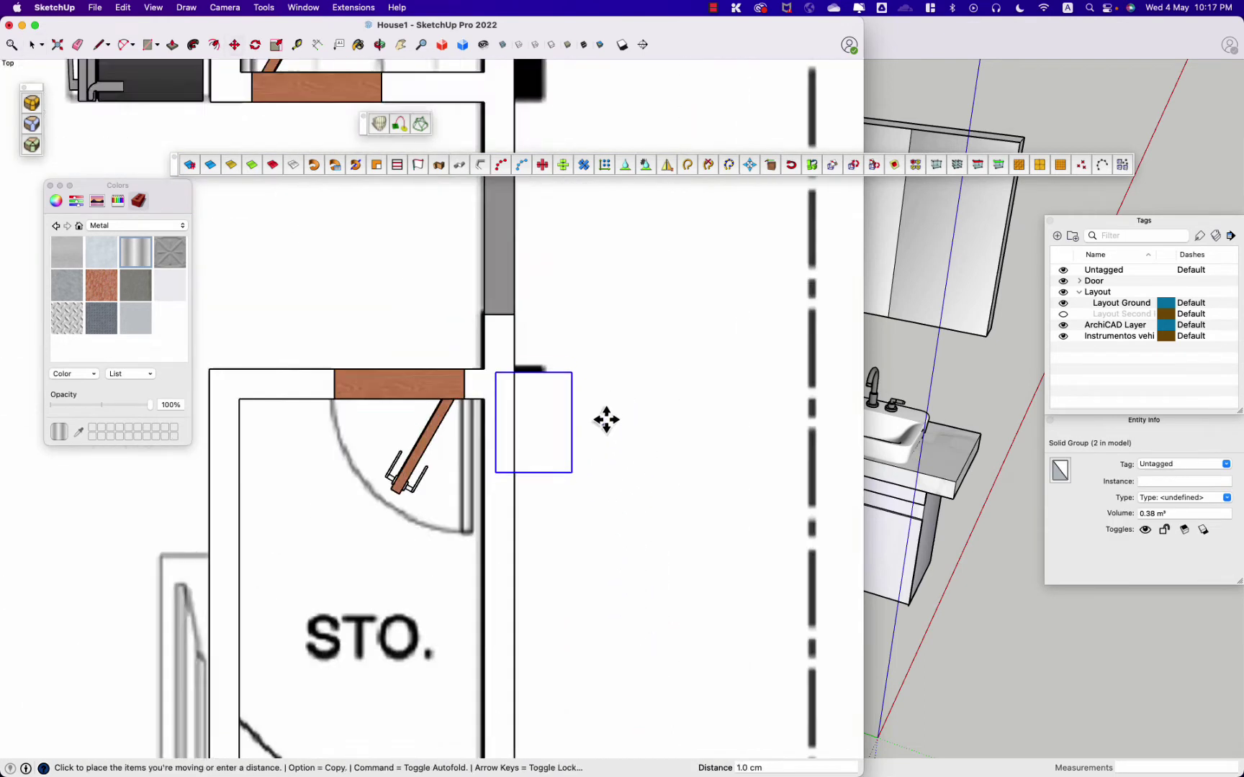
scroll(609, 432, "down", 2)
key("alt")
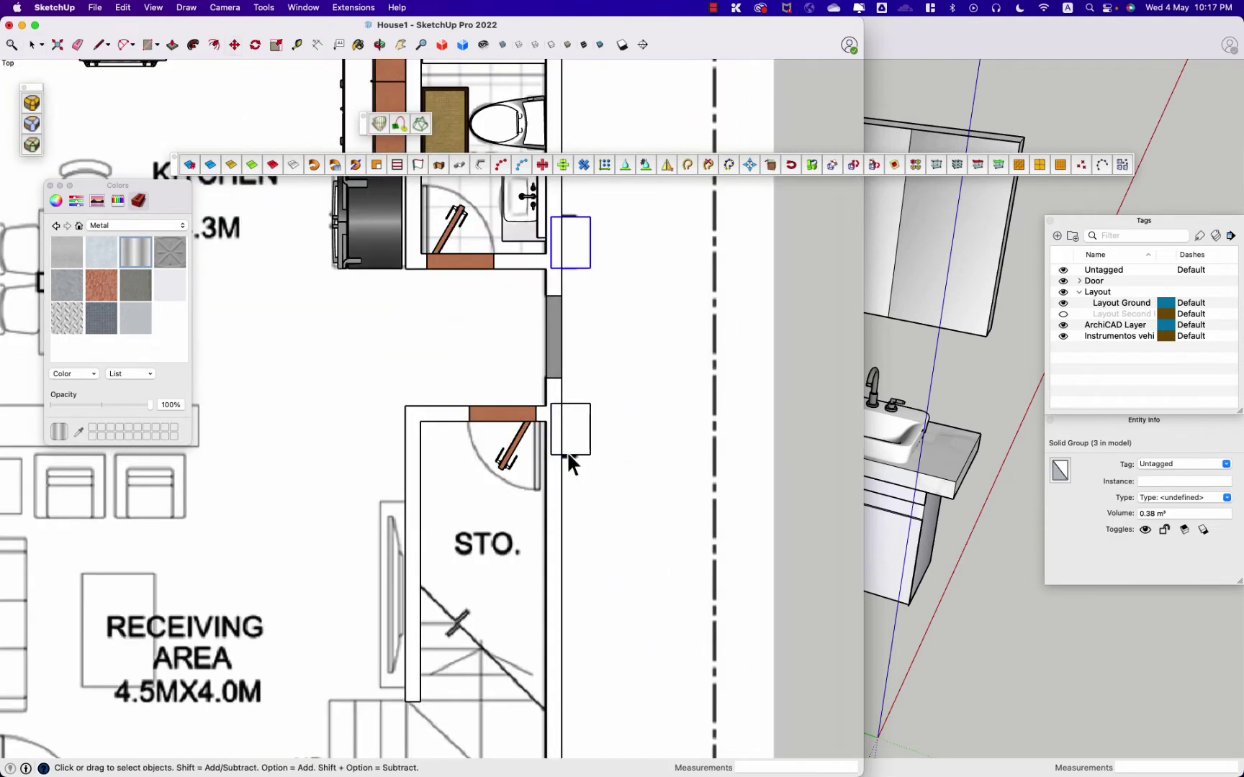
Step: Orbit and zoom to review the pillars in a 3D house view
middle_click_drag(569, 463, 592, 387)
scroll(424, 362, "up", 5)
scroll(424, 362, "up", 2)
scroll(532, 446, "down", 5)
scroll(531, 446, "up", 1)
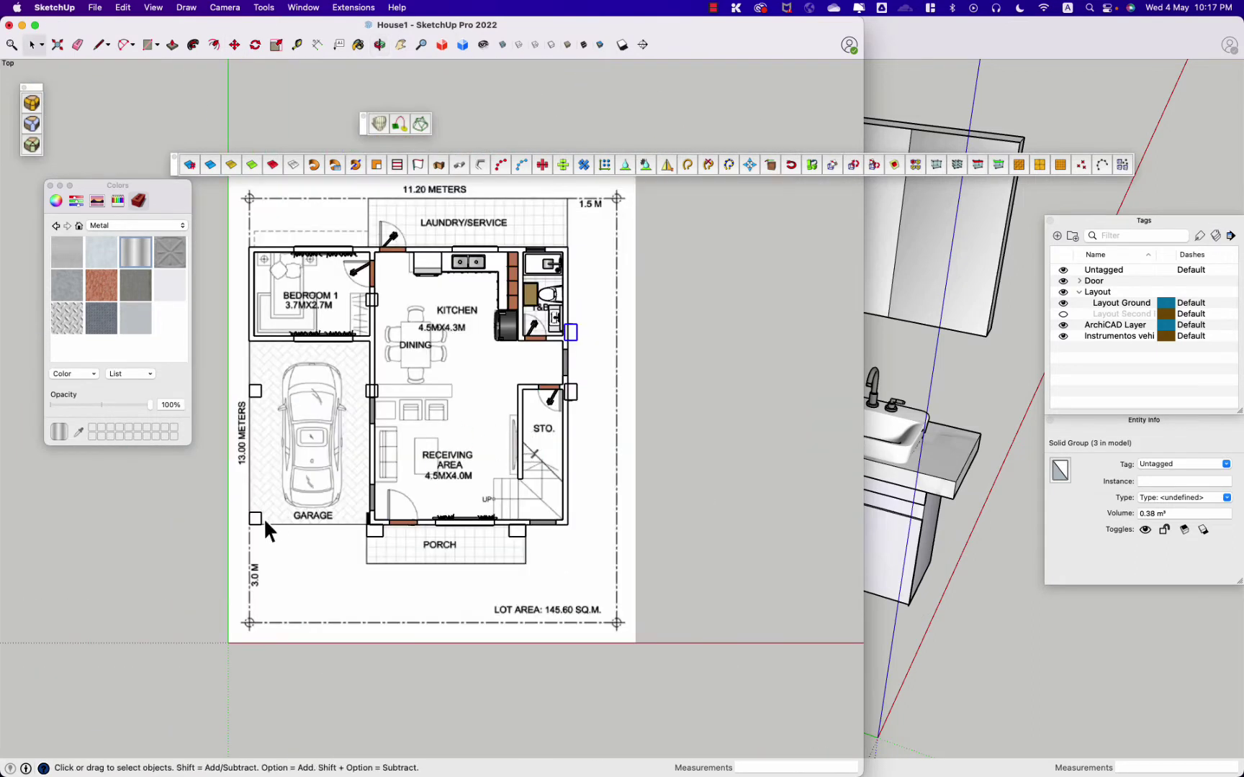
mouse_move(602, 408)
middle_mouse_down()
mouse_move(841, 338)
mouse_move(730, 597)
mouse_move(546, 589)
mouse_move(652, 466)
mouse_move(444, 583)
middle_mouse_up()
scroll(546, 589, "up", 3)
scroll(444, 583, "up", 2)
Step: Create a Floor 1 tag folder containing a Wall 1 tag
left_click(1079, 291)
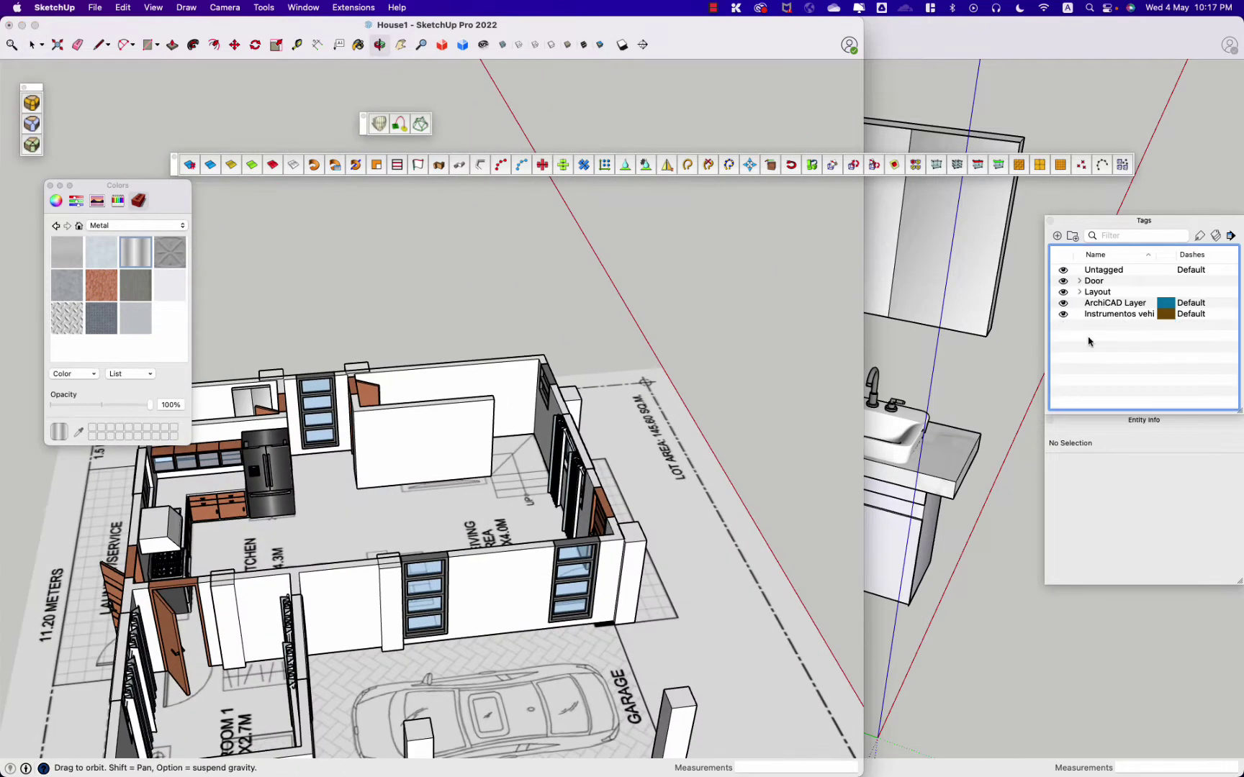
left_click(1071, 235)
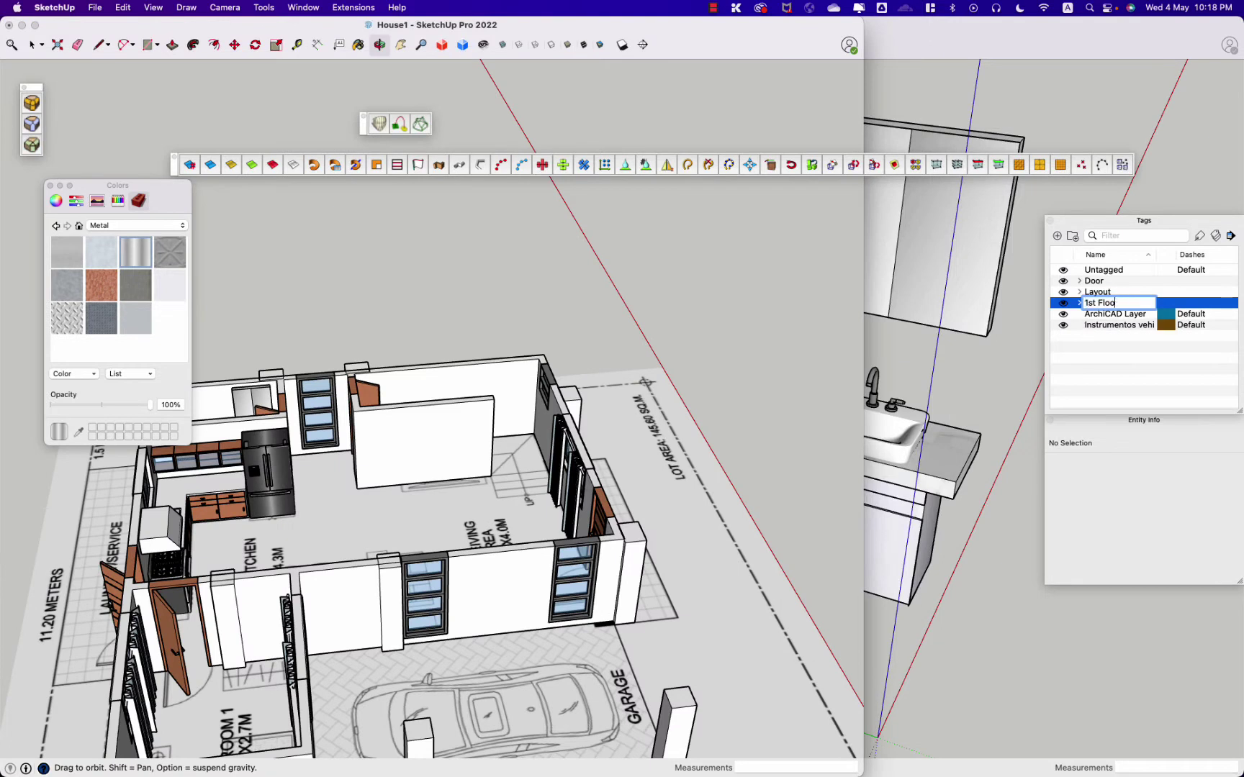
type("Flor 1")
key("Return")
left_click(1057, 235)
type("Wall 1")
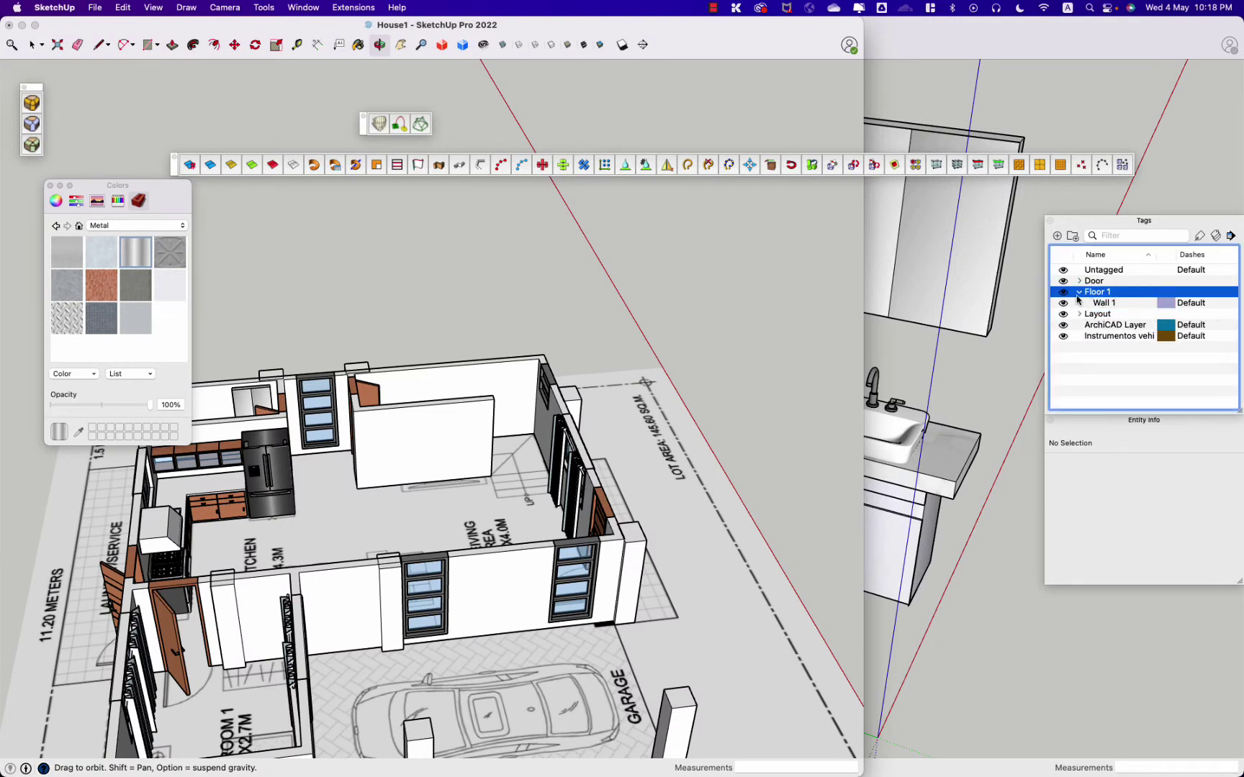
Step: Apply the Wall 1 tag to the wall groups
key("space")
left_click(514, 543)
left_click(472, 445, "shift")
left_click(1216, 236)
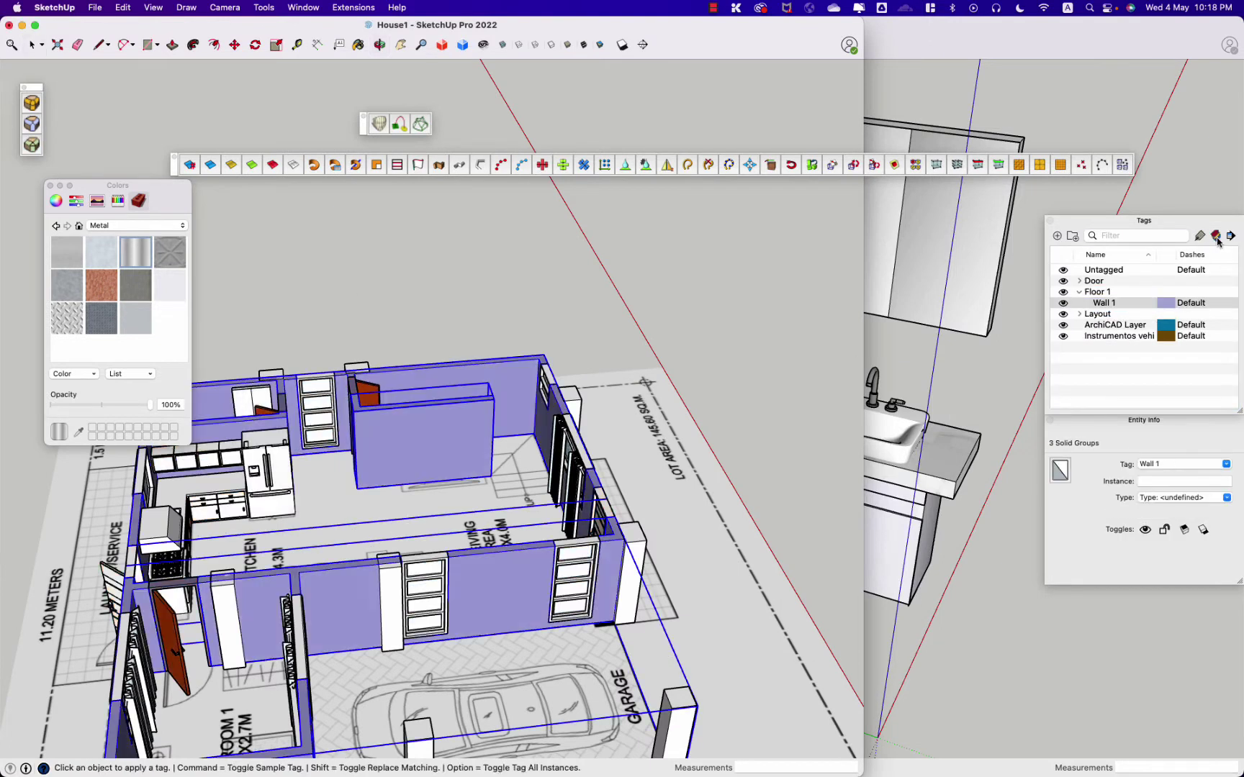
middle_click_drag(647, 431, 504, 432)
key("space")
Step: Tag the cabinets, sink, fridge, upper cabinets, range hood and stove as Kitchen
left_click(1057, 236)
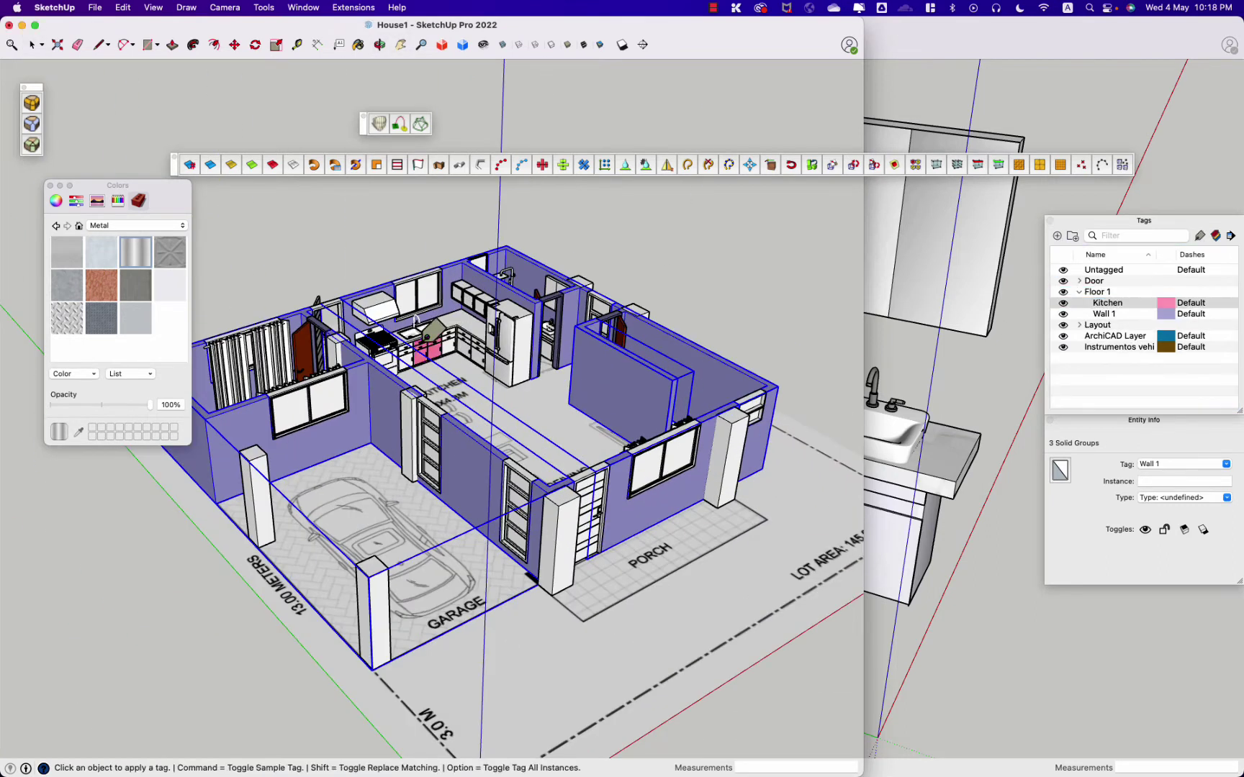
scroll(432, 335, "up", 3)
left_click(432, 346)
left_click(532, 338)
left_click(641, 345)
left_click(533, 237)
left_click(309, 259)
left_click(358, 357)
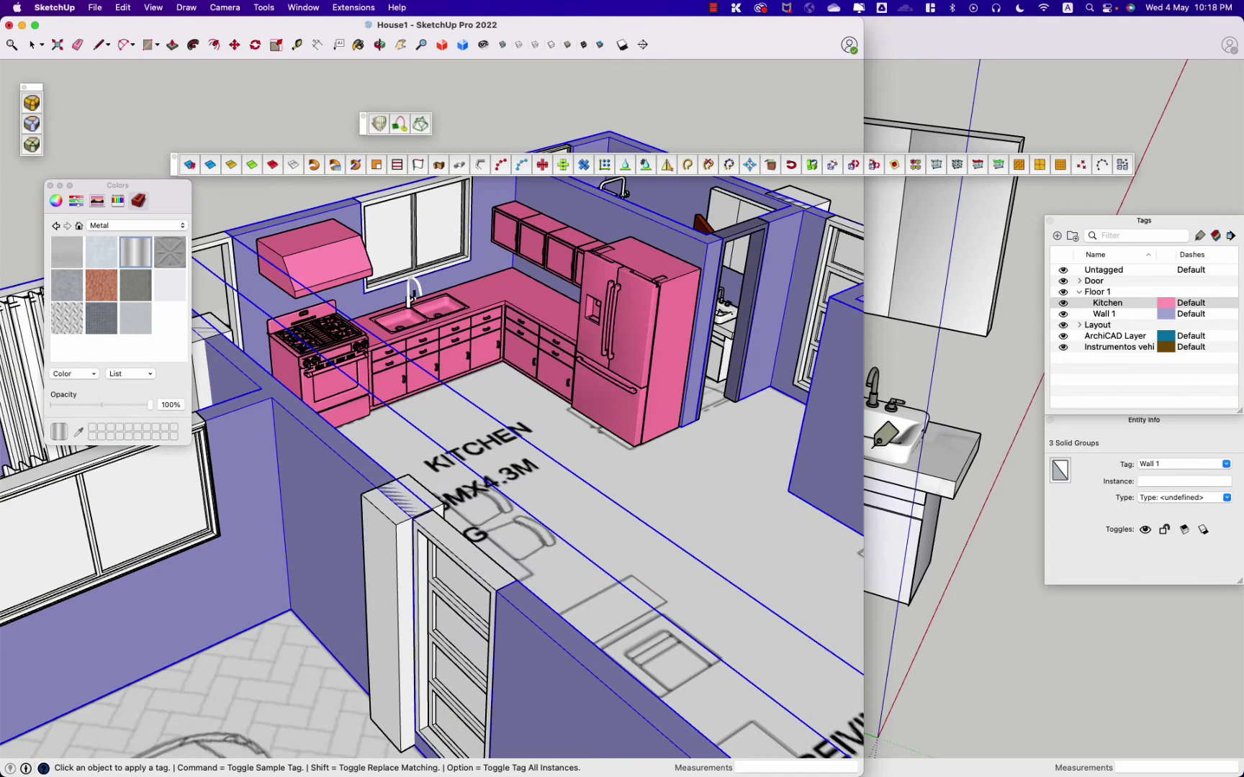
key("space")
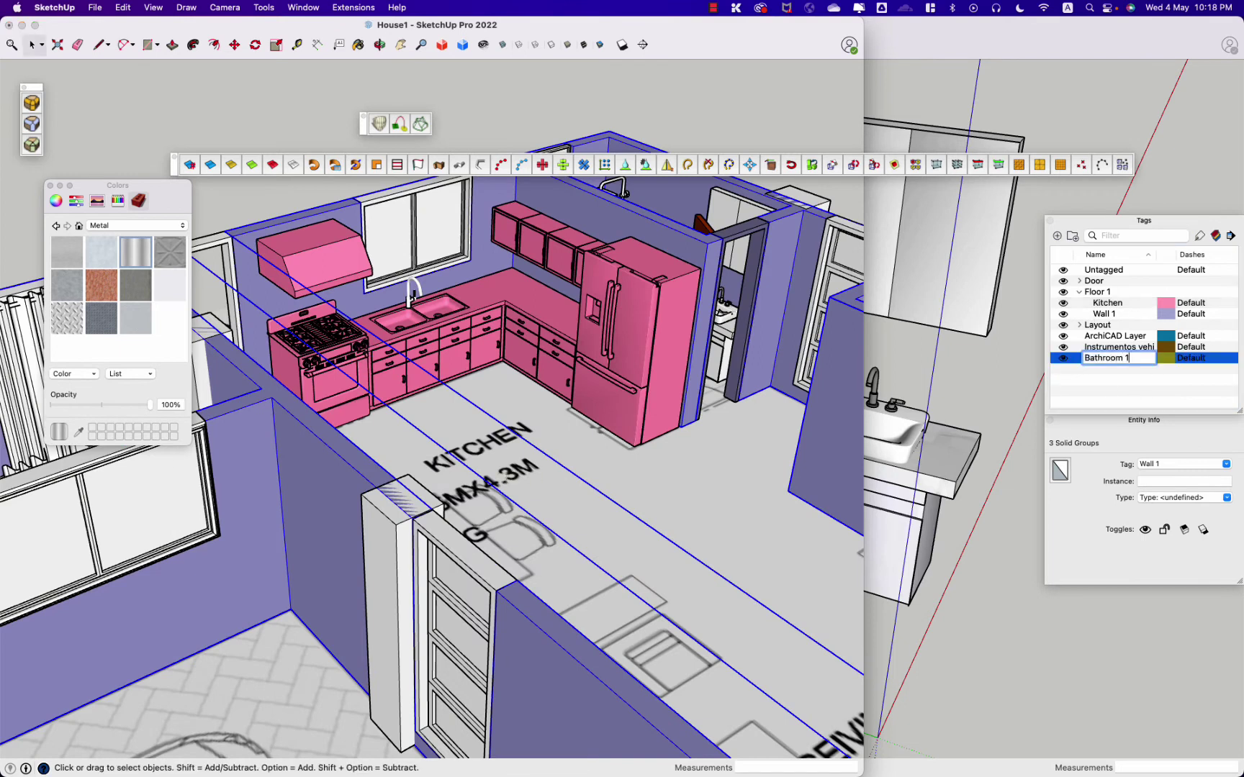
Step: Add a Bathroom 1 tag under Floor 1 and apply it to the bathroom vanity
key("Return")
scroll(675, 307, "down", 5)
middle_click_drag(675, 308, 665, 328)
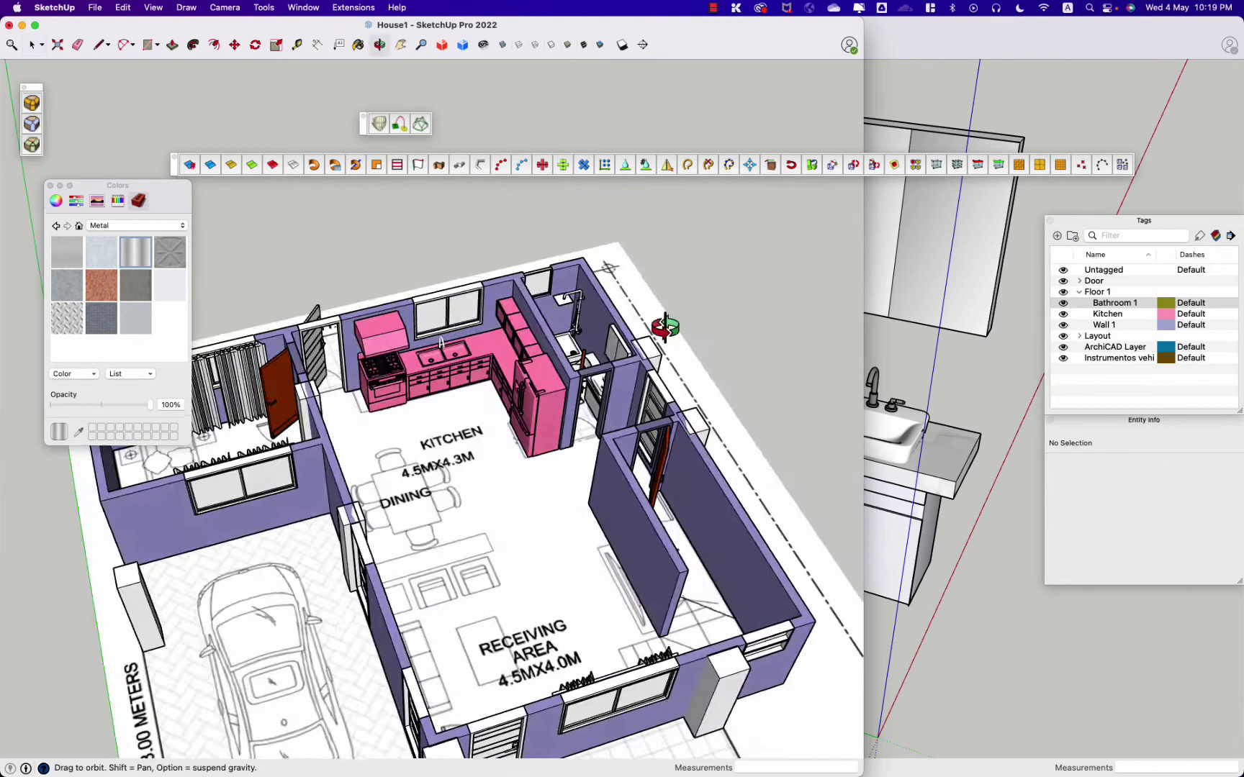
scroll(665, 327, "up", 5)
left_click(603, 452)
scroll(492, 582, "down", 5)
mouse_move(492, 582)
middle_mouse_down()
mouse_move(648, 468)
mouse_move(852, 422)
middle_mouse_up()
Step: Give the Bathroom 1 tag a turquoise colour
left_click(1164, 303)
left_click(1142, 339)
scroll(648, 431, "down", 5)
left_click(1079, 280)
Step: Delete the old Door sub-tags, reassigning their objects to Untagged
left_click(1110, 337, "super")
left_click(1112, 346, "super")
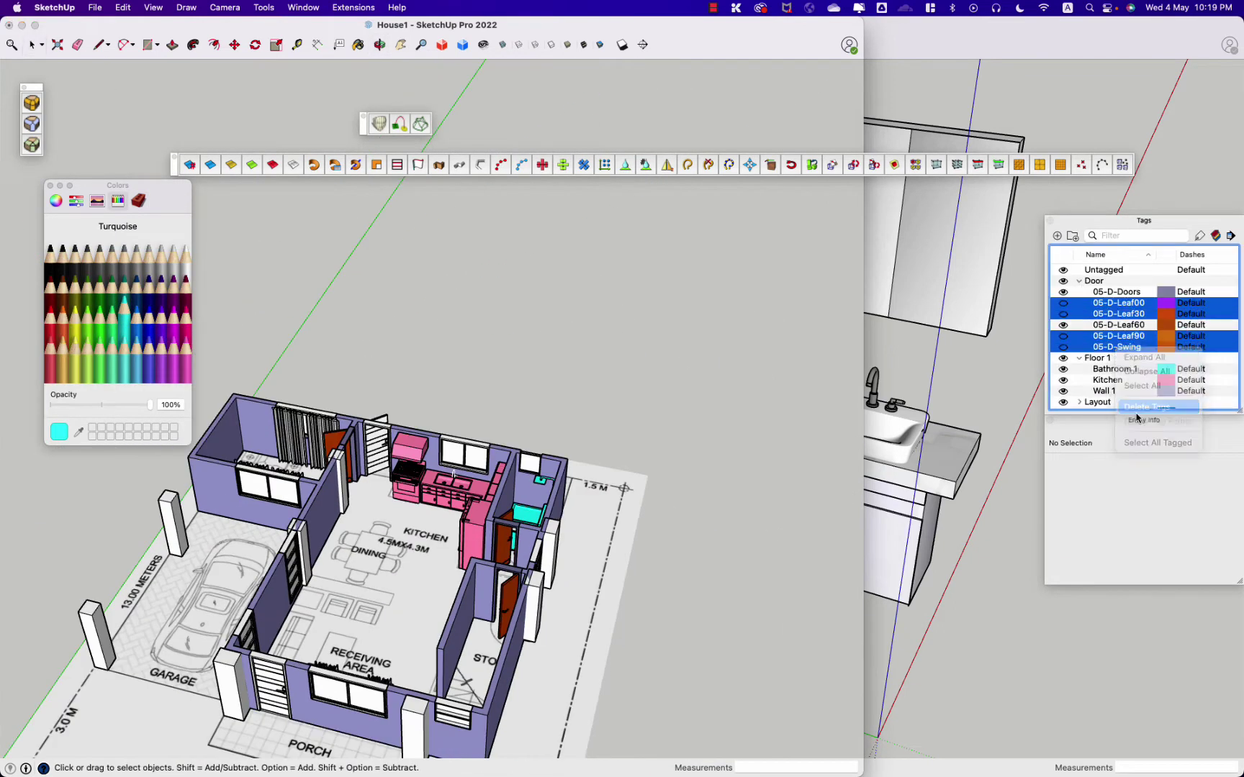
key("Delete")
left_click(616, 258)
left_click(535, 278)
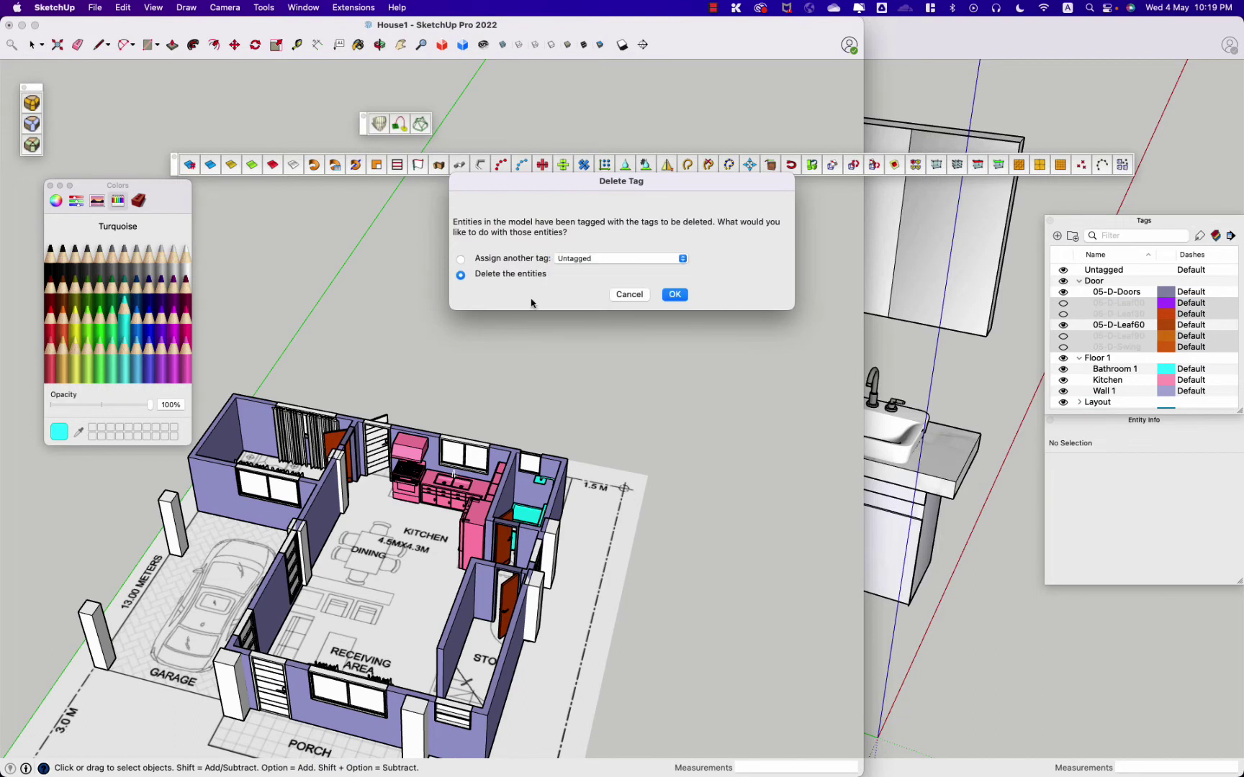
left_click(674, 295)
right_click(1116, 304)
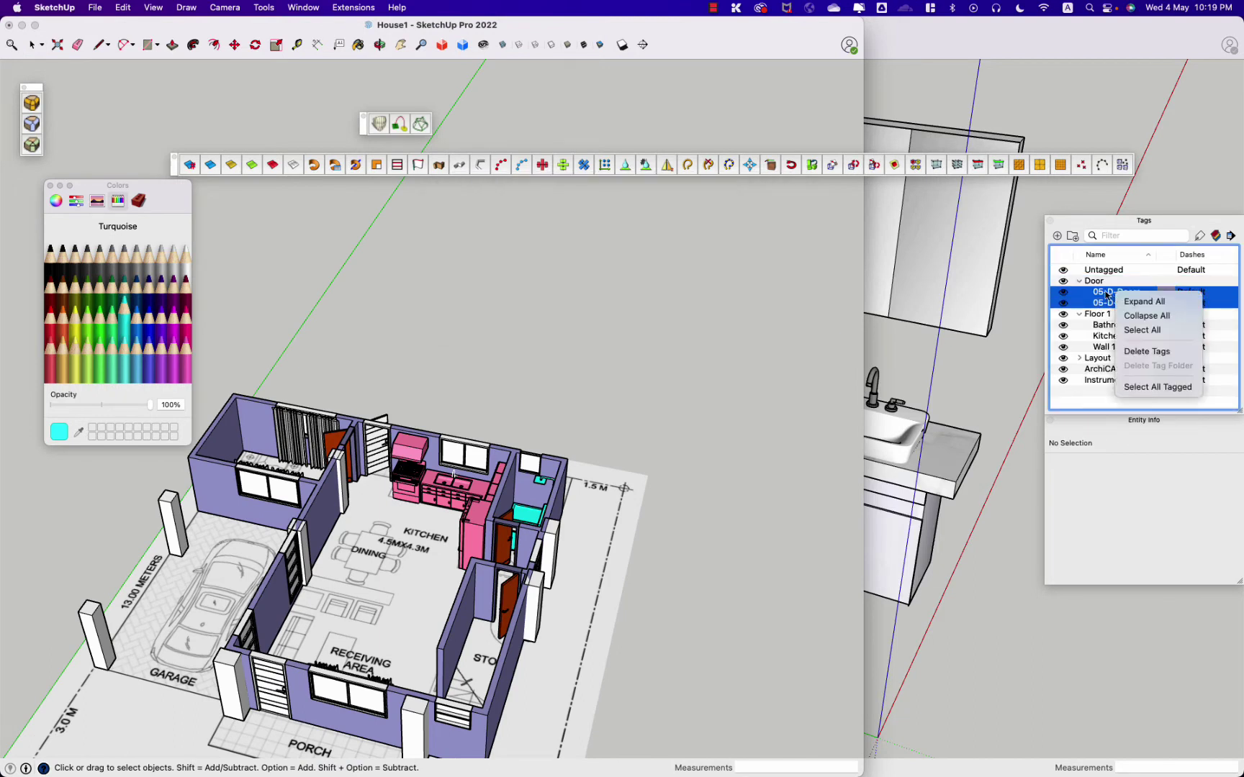
left_click(1141, 346)
key("Return")
Step: Add a Cantaloupe-coloured Door 1 tag under Floor 1 and make Window 1 Sea Foam green
right_click(1106, 291)
left_click(1108, 275)
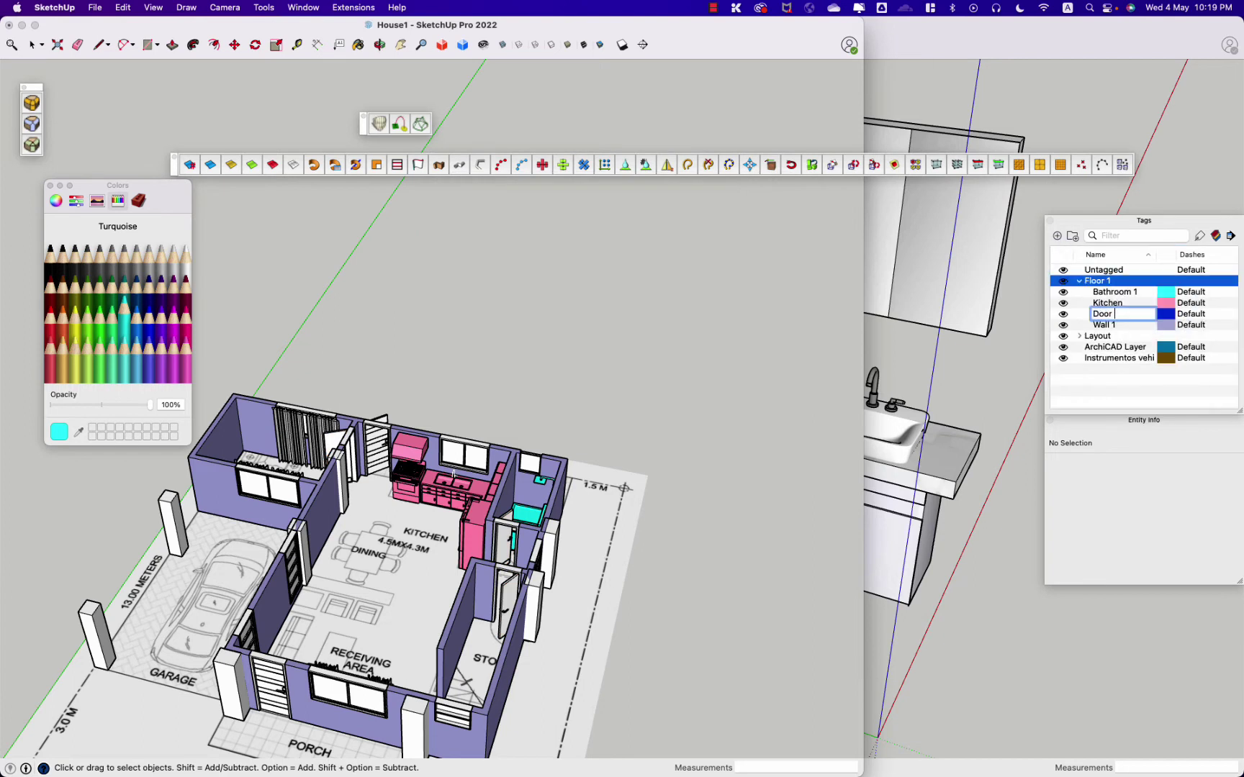
left_click(1200, 236)
left_click(1165, 303)
left_click(1140, 301)
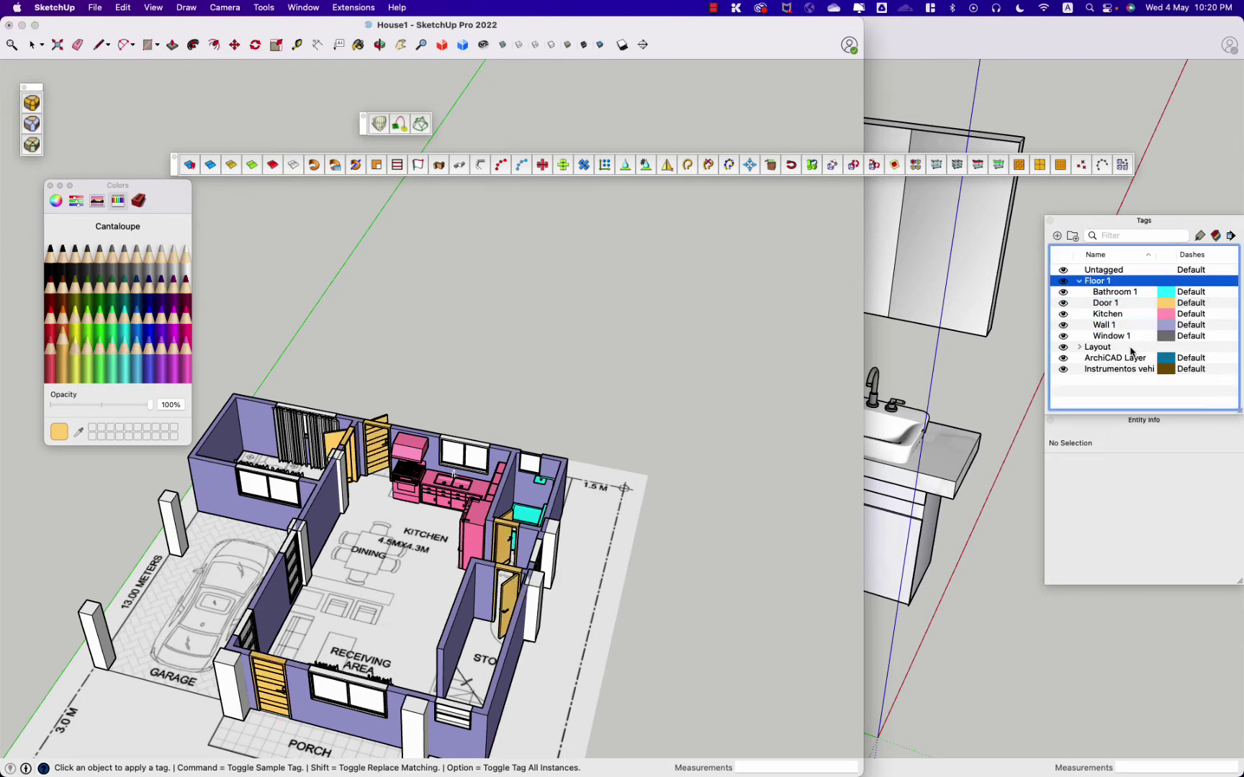
left_click(1164, 336)
key("Return")
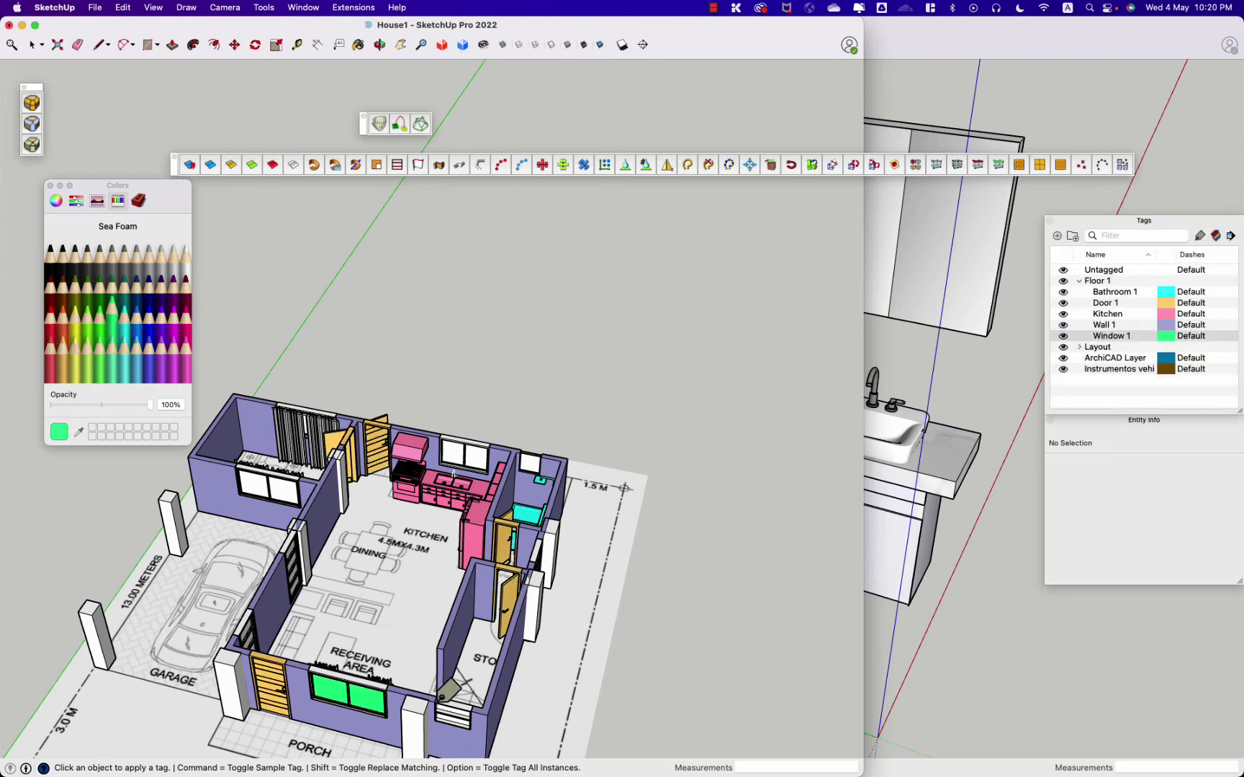
Step: Add a Pillar tag and give it the light-blue Sky colour
scroll(558, 631, "down", 3)
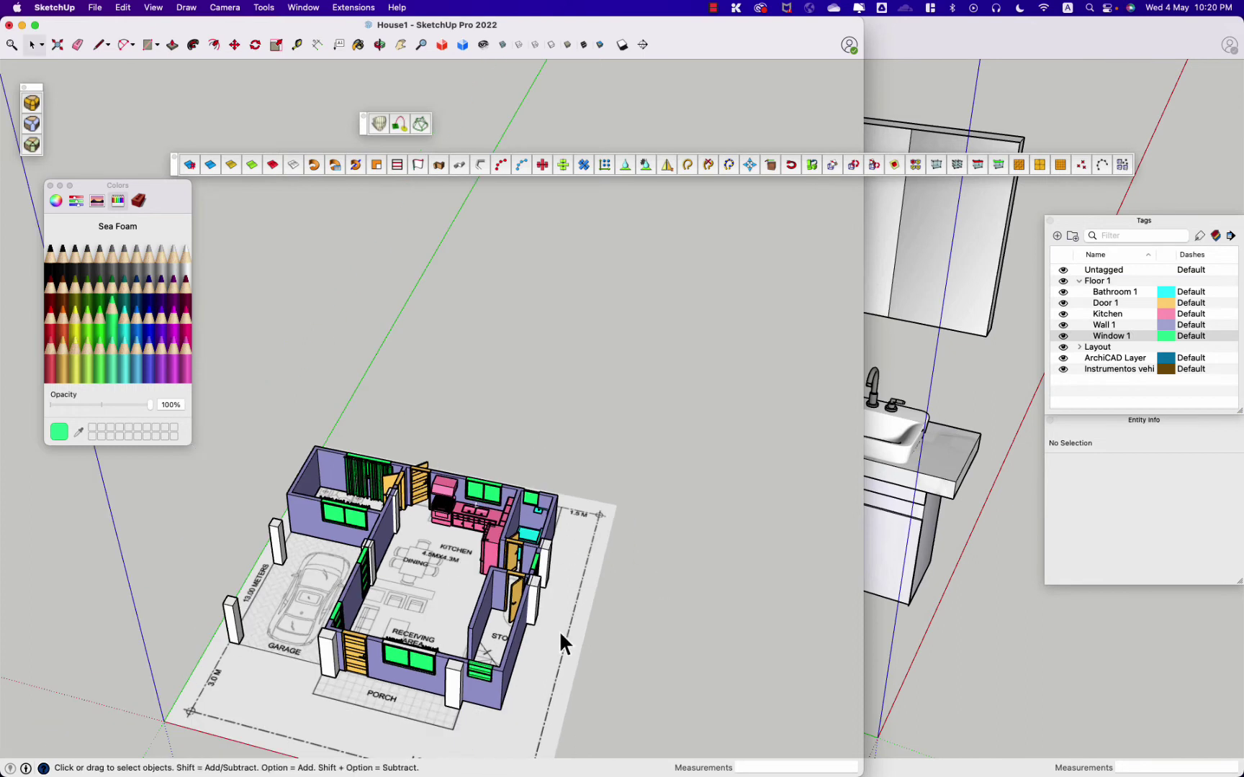
scroll(558, 630, "up", 5)
middle_click_drag(559, 631, 377, 593)
left_click(1165, 325)
key("Return")
left_click(1107, 314)
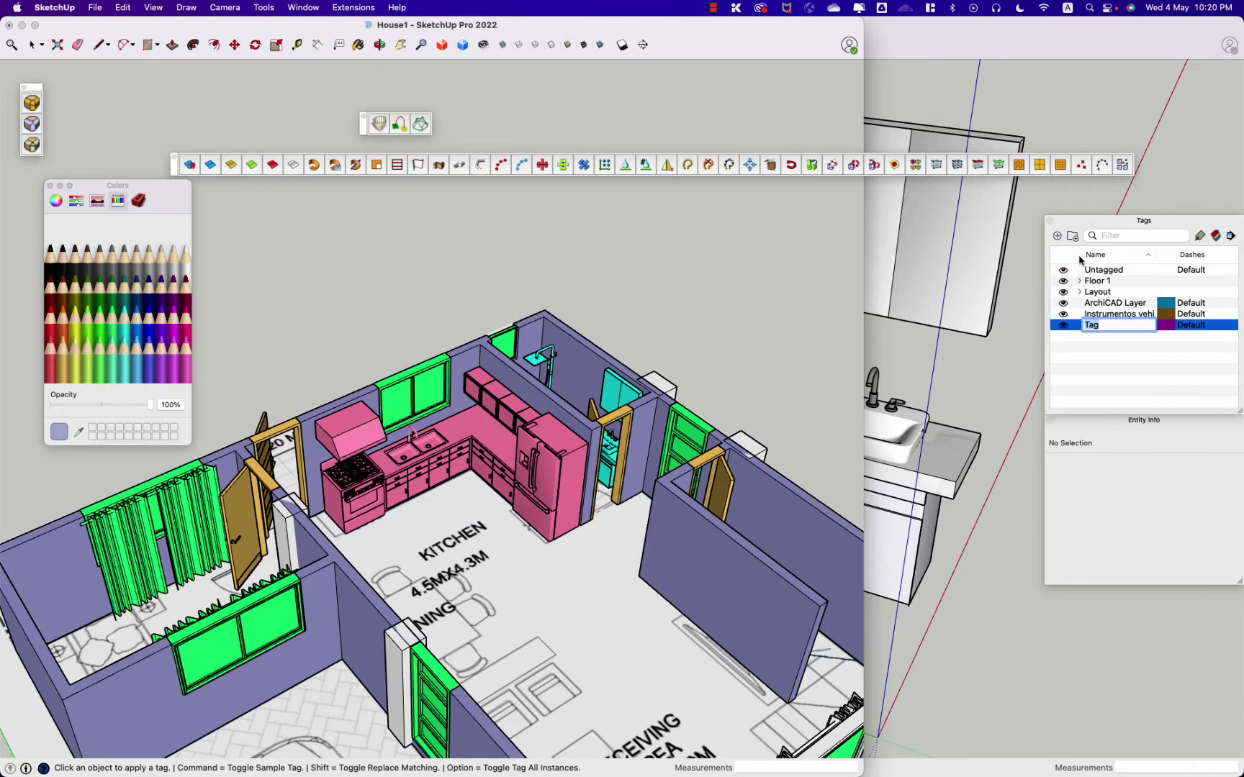
left_click(388, 657)
scroll(388, 657, "down", 5)
left_click(1165, 325)
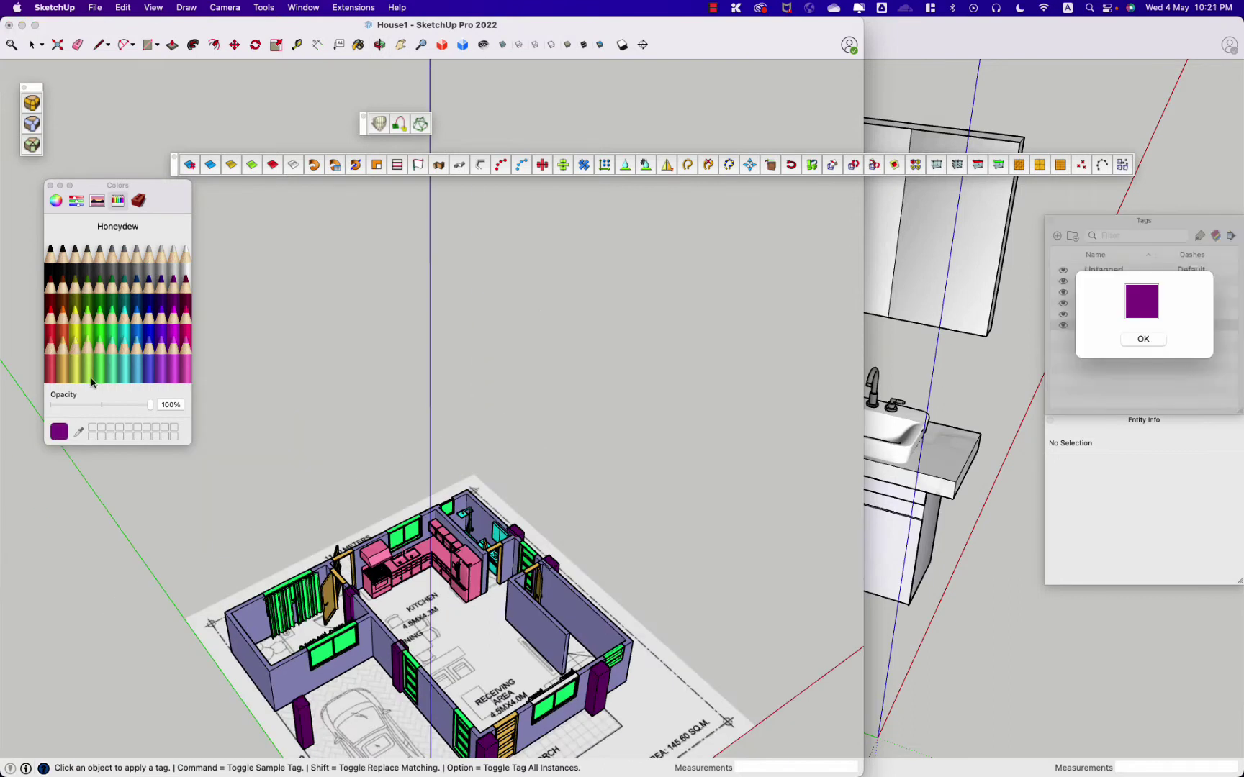
key("Return")
Step: Put the Bathroom 1, Door 1, Kitchen and Window 1 tags in a hidden Deco folder under Floor 1
middle_click_drag(703, 514, 458, 300)
scroll(744, 611, "up", 5)
mouse_move(745, 611)
middle_mouse_down()
mouse_move(507, 620)
mouse_move(400, 370)
middle_mouse_up()
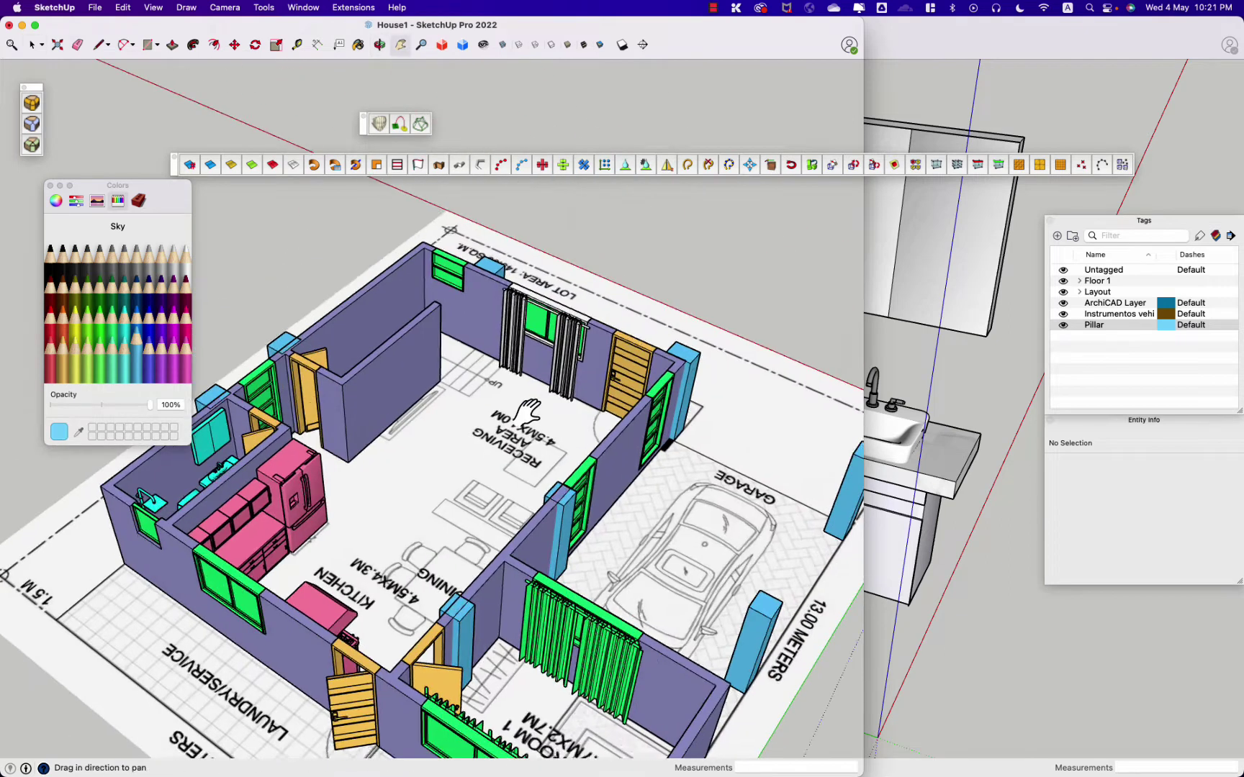
scroll(399, 370, "up", 5)
left_click(1079, 281)
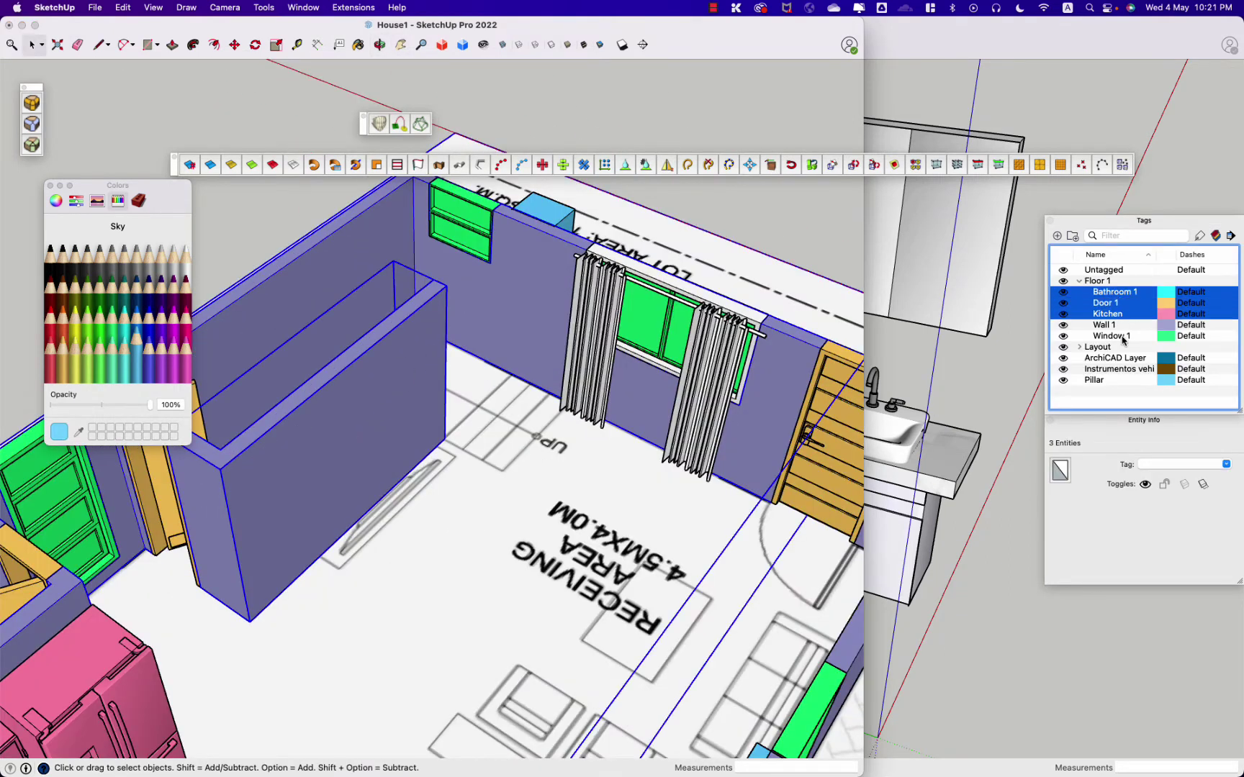
left_click(1072, 237)
type("Deco")
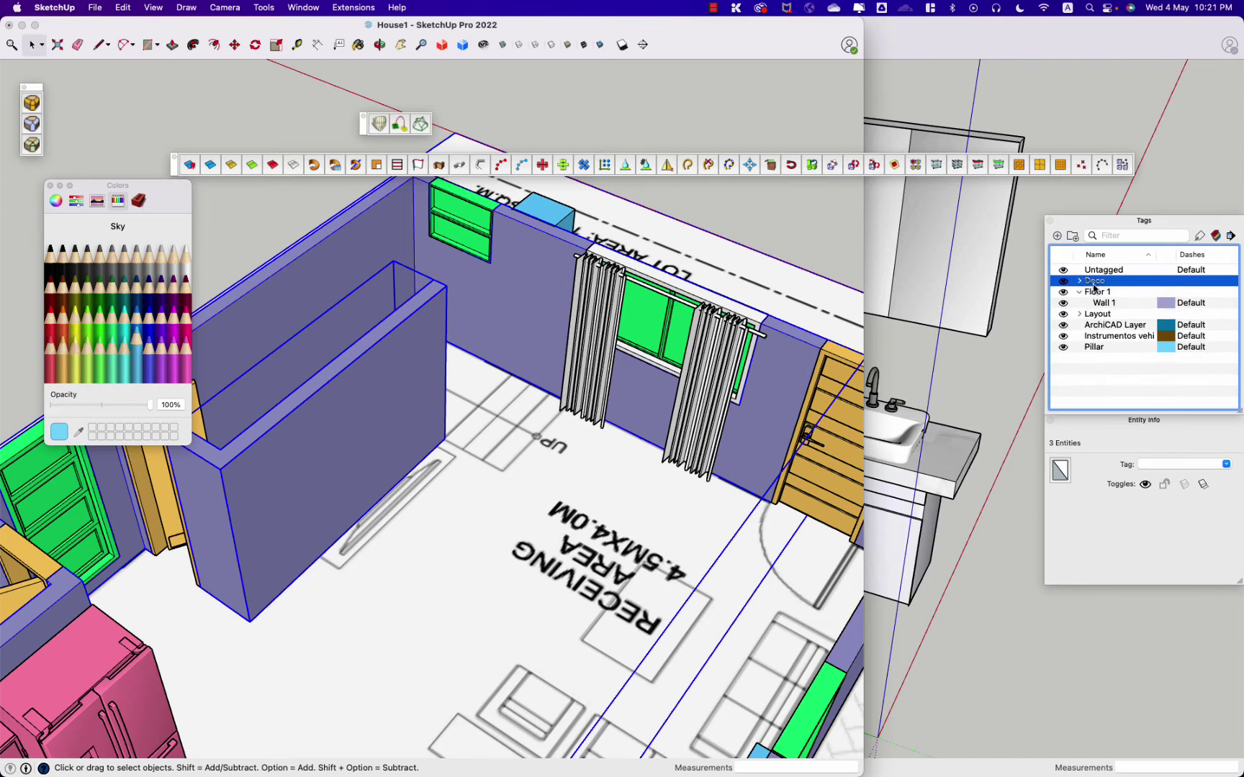
left_click_drag(1094, 281, 1098, 292)
left_click(1063, 292)
scroll(756, 396, "down", 4)
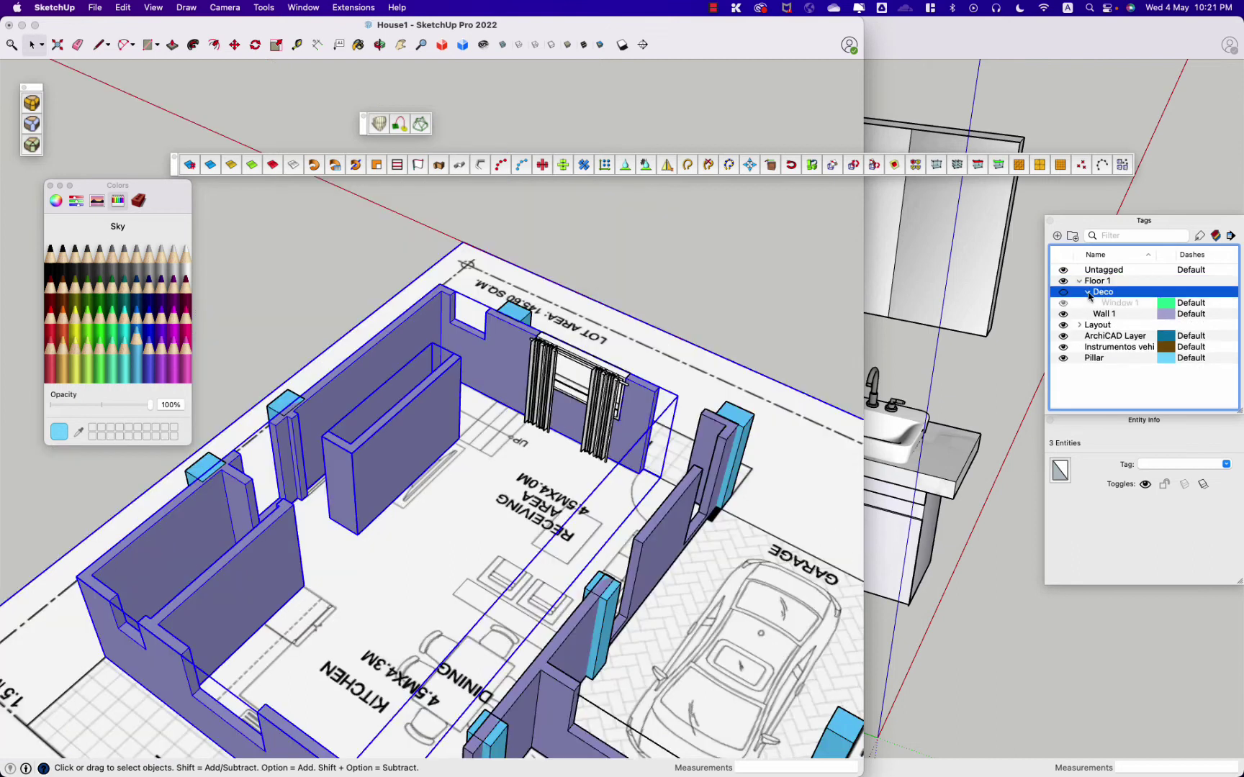
mouse_move(623, 367)
middle_mouse_down()
mouse_move(362, 536)
mouse_move(640, 606)
mouse_move(361, 486)
middle_mouse_up()
scroll(360, 486, "down", 5)
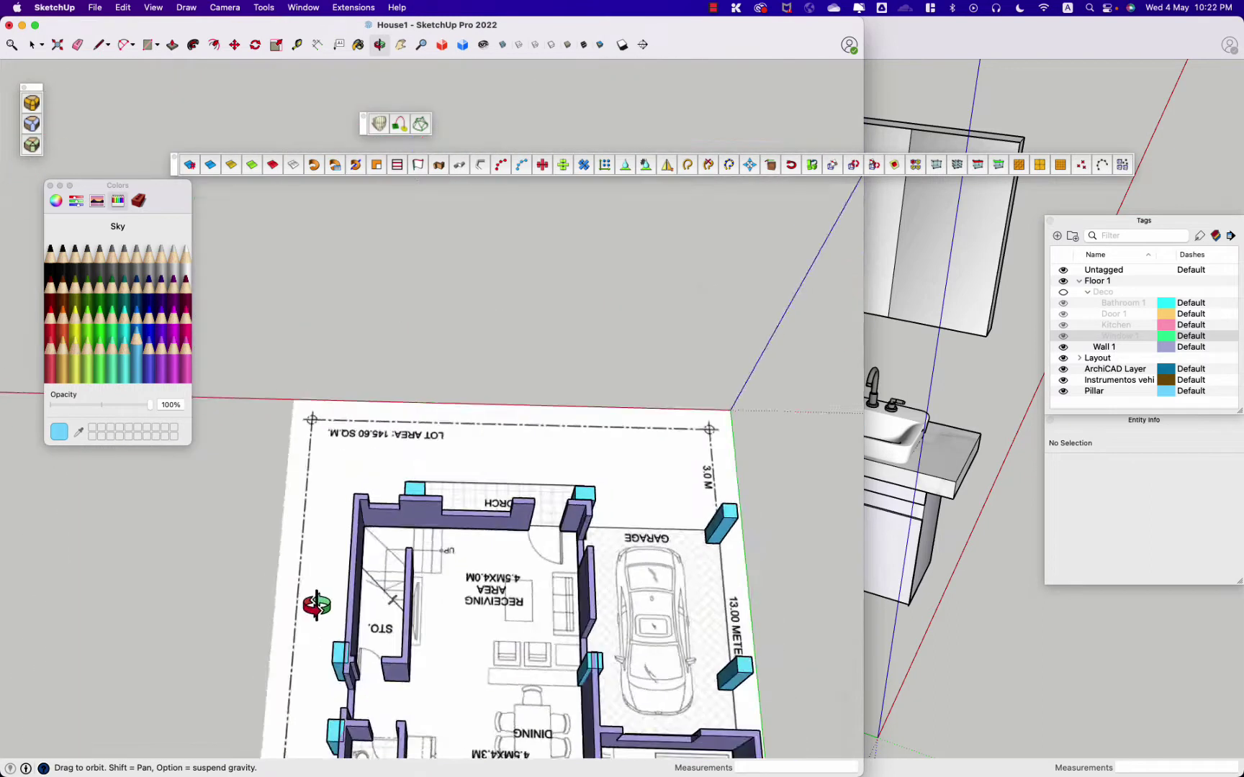
scroll(738, 367, "down", 3)
middle_click_drag(739, 366, 609, 540, "shift")
Step: Show the Deco tags again and move-copy the wall geometry 200 cm higher
left_click(1063, 292)
mouse_move(661, 592)
middle_mouse_down()
mouse_move(242, 451)
mouse_move(369, 536)
middle_mouse_up()
triple_click(370, 536)
scroll(380, 574, "up", 3)
key("m")
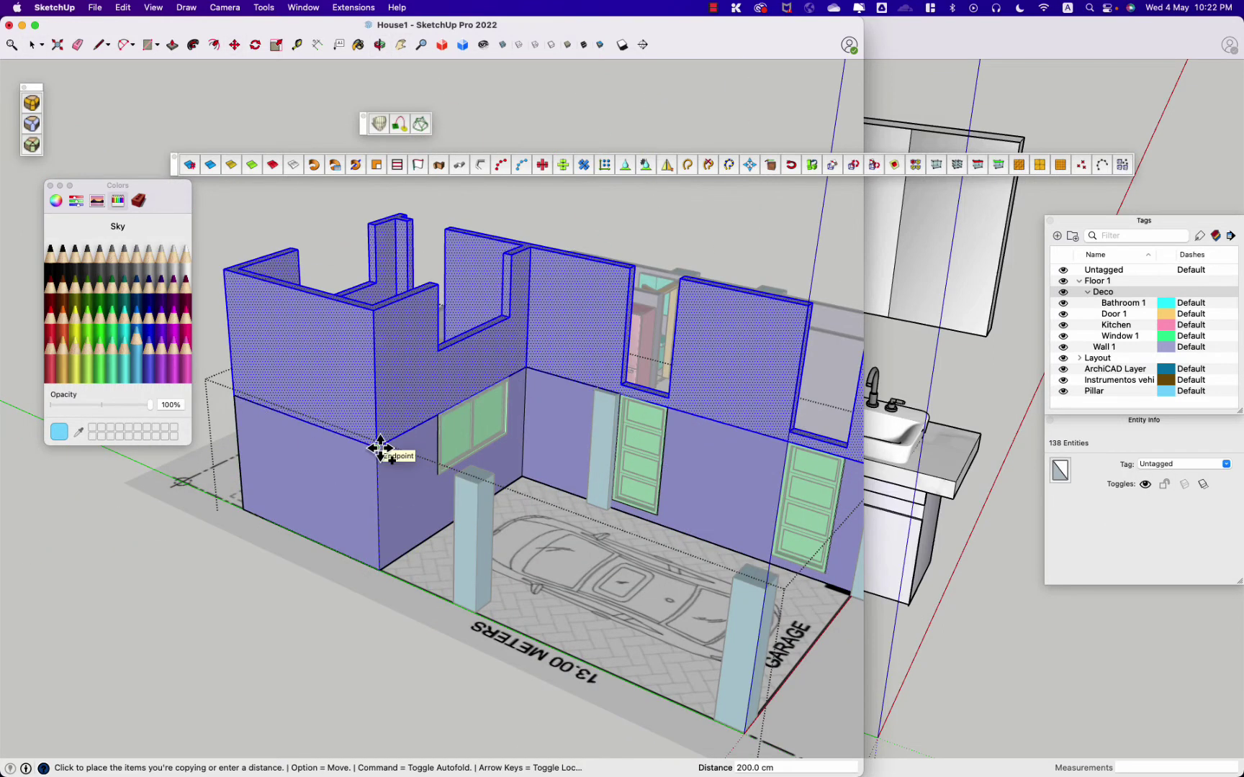
left_click(385, 627)
key("space")
Step: Select the whole wall structure again and place the copied walls on top
middle_click_drag(385, 627, 328, 608)
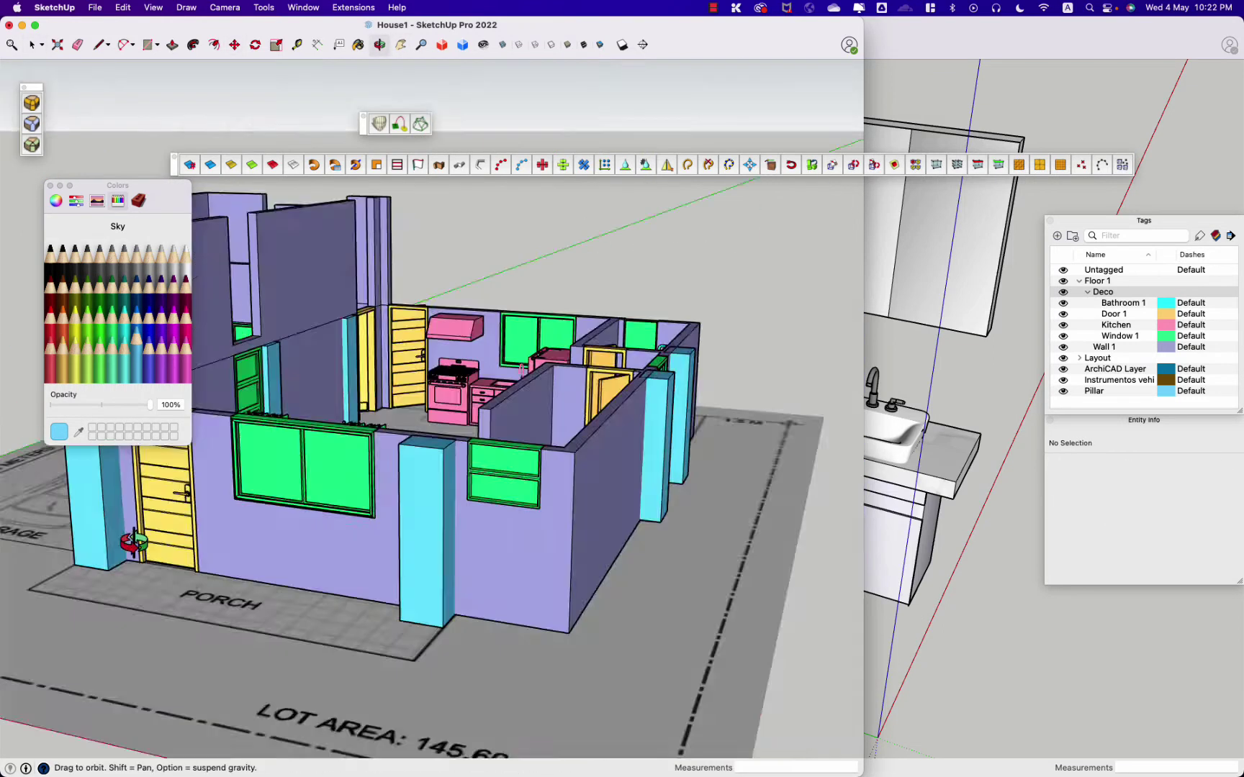
triple_click(328, 609)
key("m")
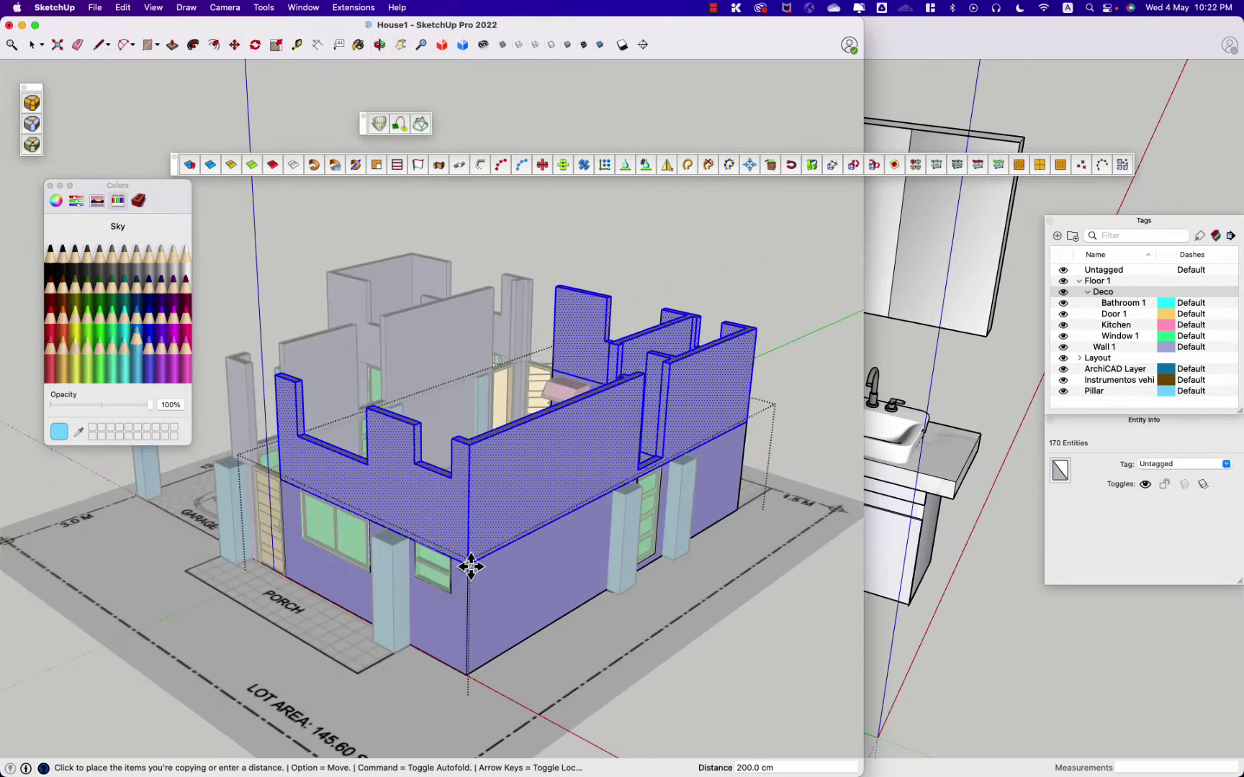
left_click(472, 564)
middle_click_drag(472, 563, 275, 727)
scroll(339, 481, "up", 5)
key("space")
Step: Explode the wall groups into plain geometry
double_click(339, 425)
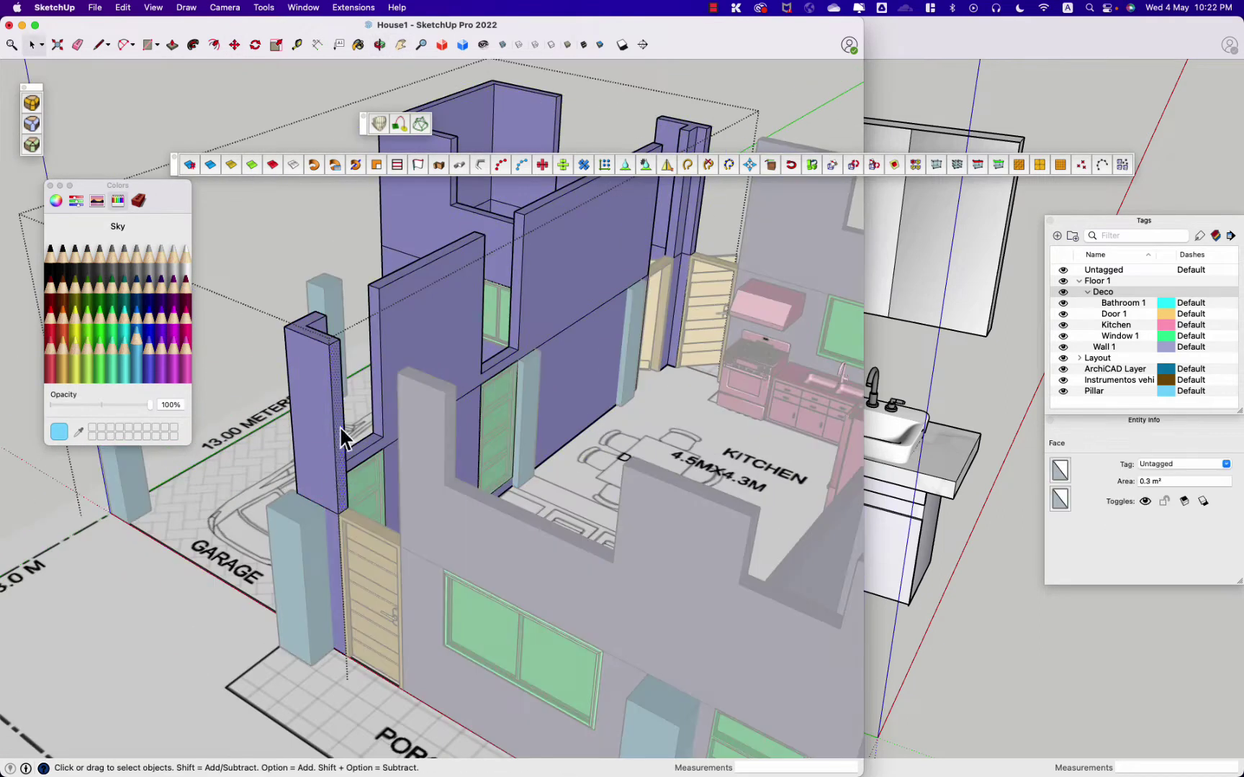
key("p")
key("space")
right_click(363, 416)
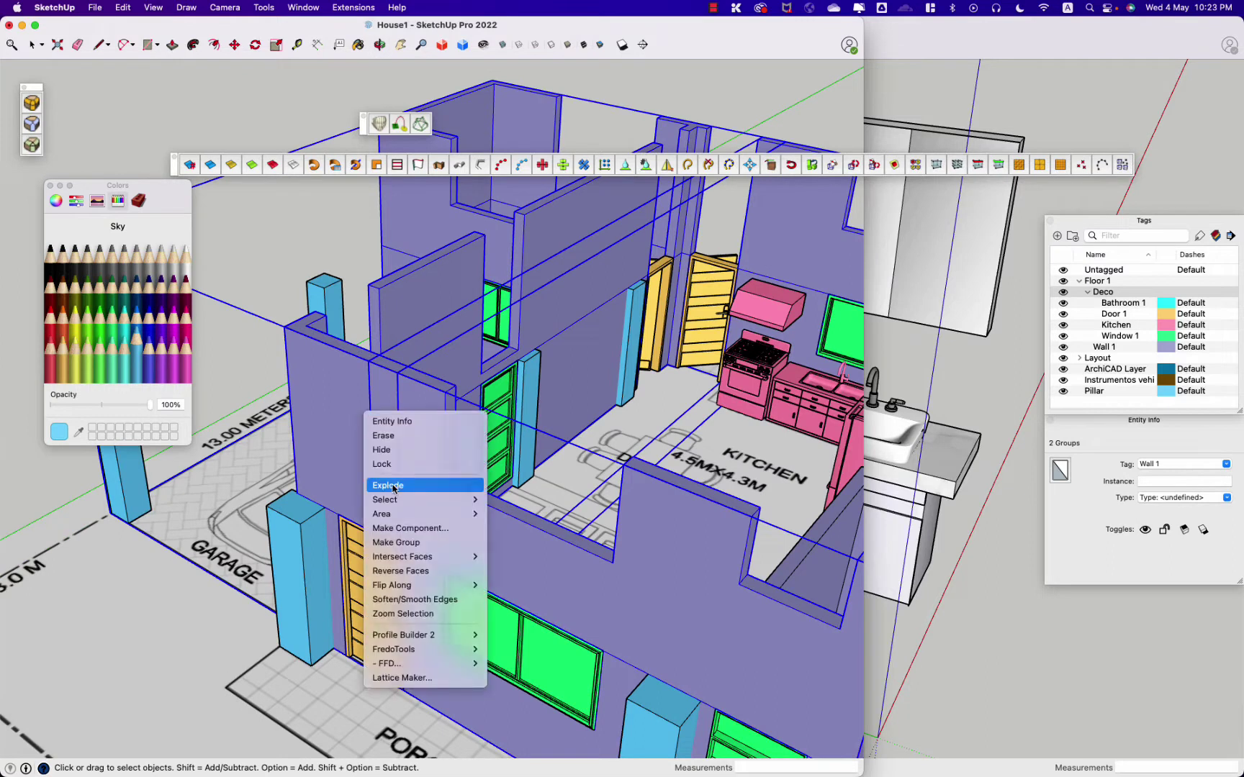
left_click(365, 482)
middle_click_drag(785, 339, 504, 374)
scroll(432, 504, "up", 4)
Step: Start raising a wall-top face with Push/Pull
key("p")
left_click(417, 586)
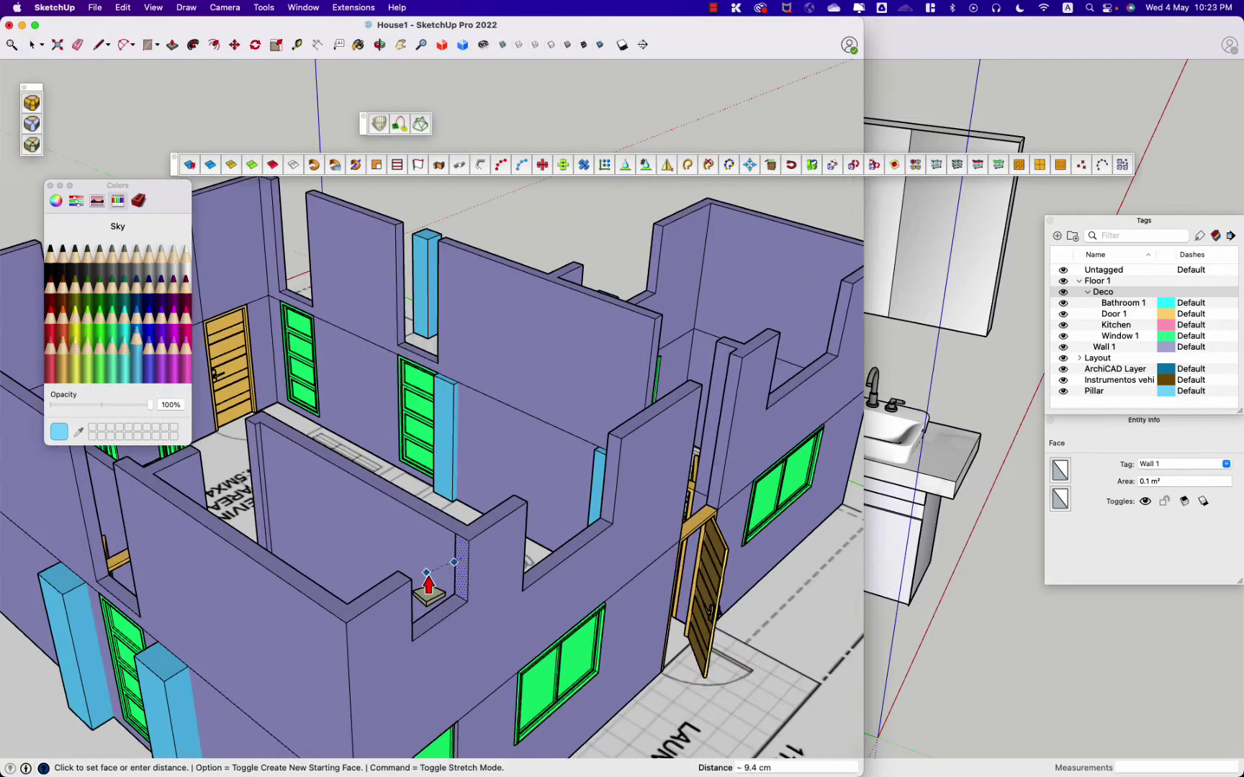
scroll(705, 401, "up", 3)
scroll(575, 239, "down", 4)
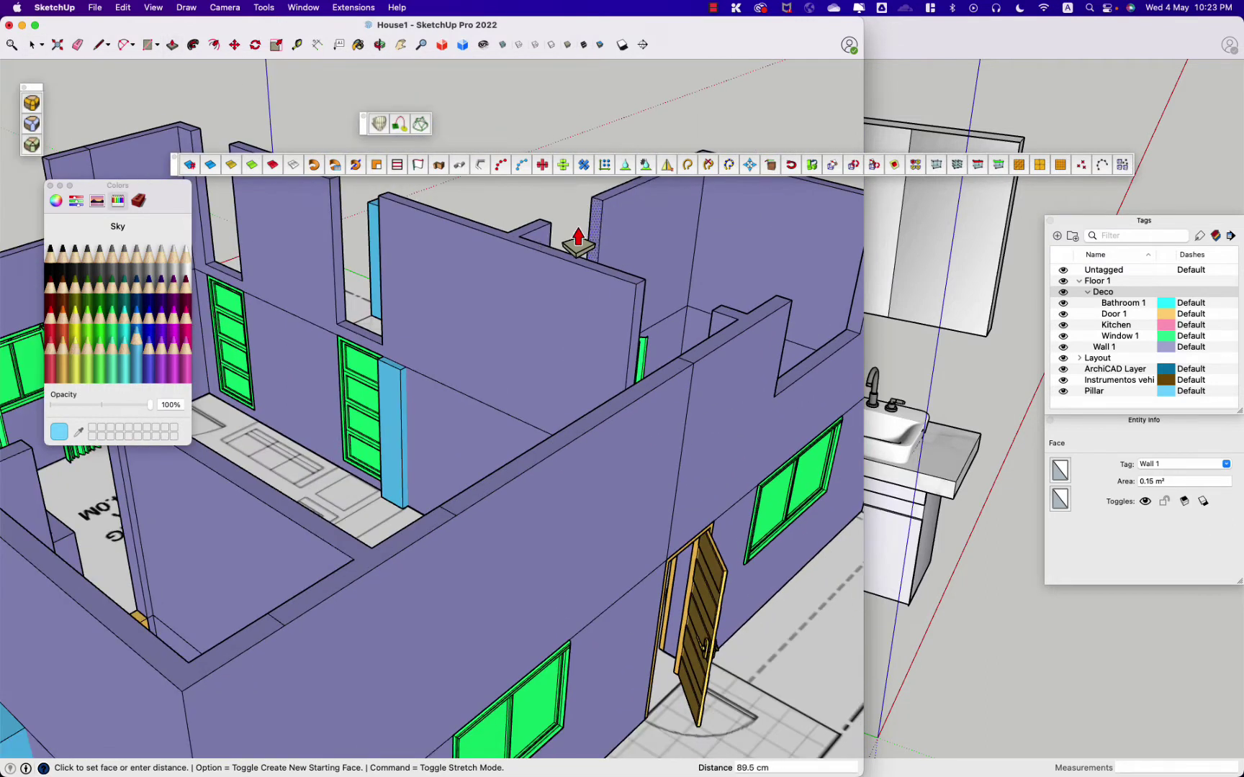
scroll(602, 161, "down", 2)
scroll(492, 288, "up", 5)
scroll(491, 288, "up", 3)
scroll(494, 297, "down", 5)
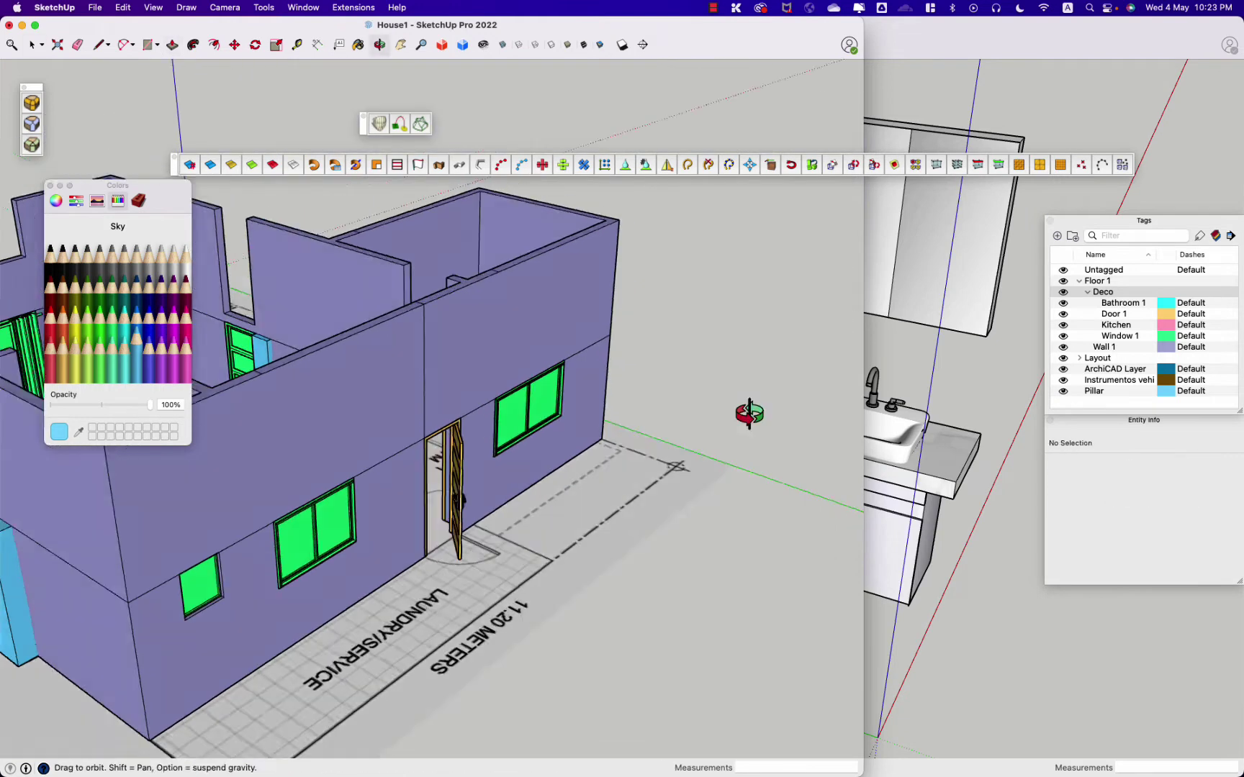
middle_click_drag(744, 411, 503, 374)
scroll(488, 378, "up", 5)
Step: Pull another wall face upward with Push/Pull
key("space")
scroll(488, 378, "down", 5)
key("p")
key("space")
scroll(664, 425, "up", 5)
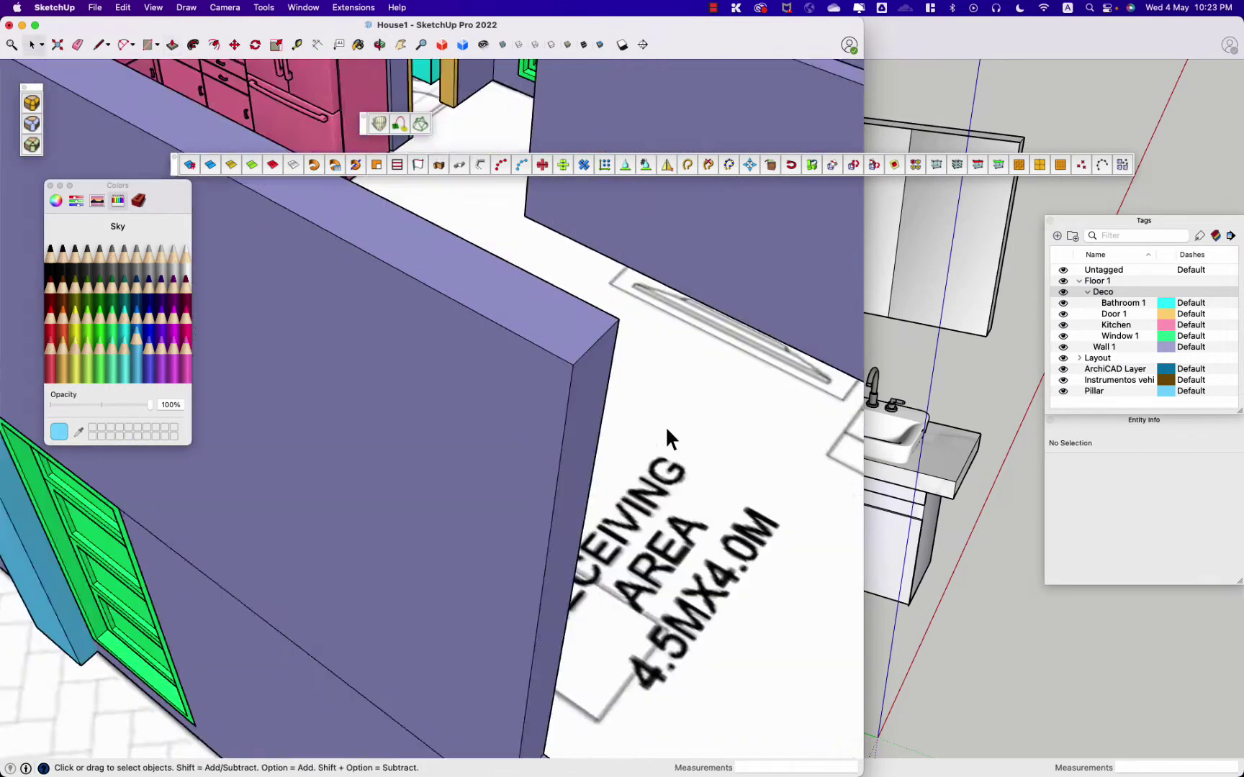
key("p")
scroll(555, 353, "down", 5)
scroll(728, 353, "down", 3)
scroll(735, 555, "down", 2)
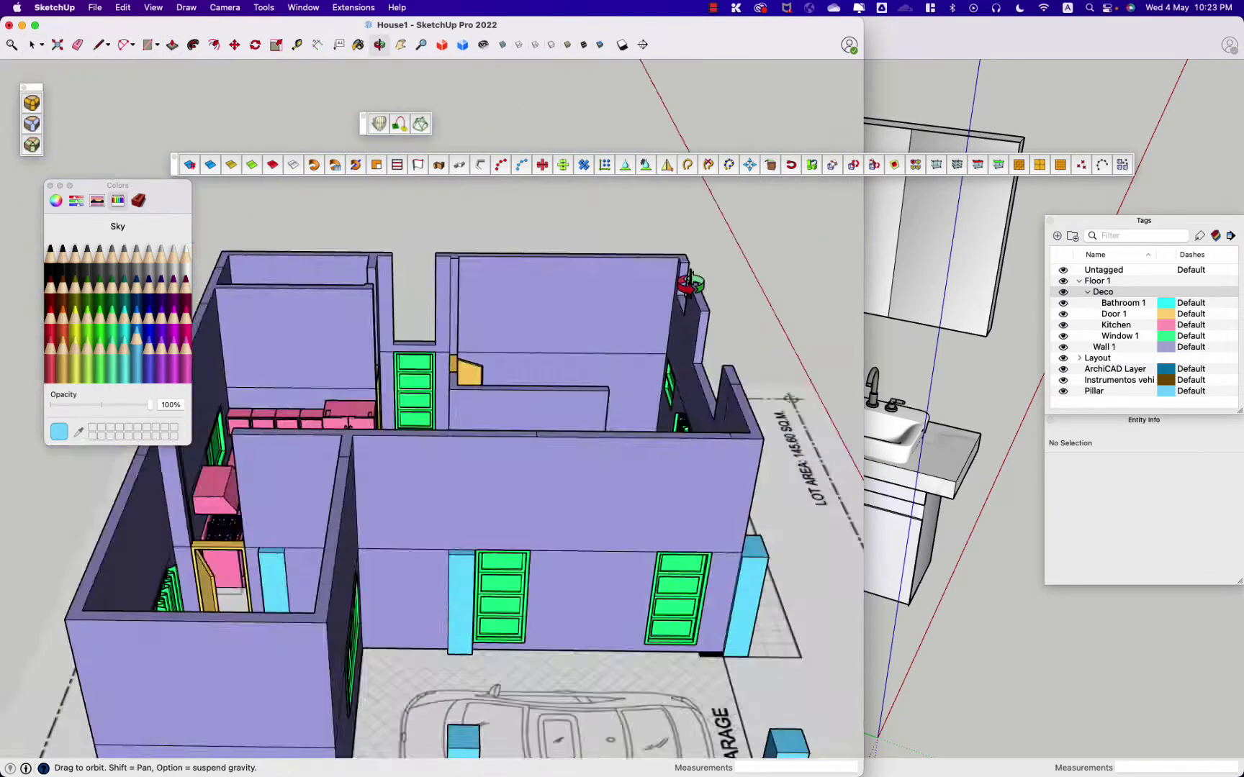
scroll(680, 272, "up", 6)
left_click(680, 272)
scroll(727, 360, "down", 2)
scroll(786, 508, "down", 3)
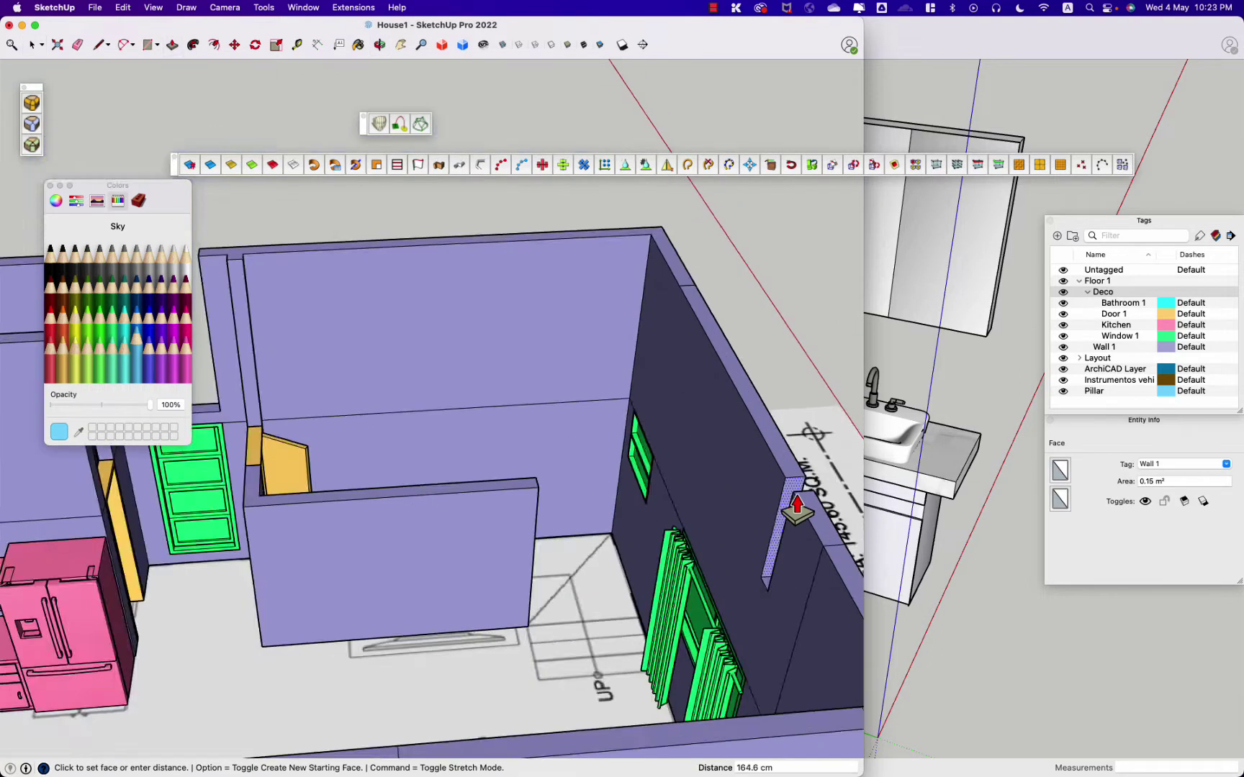
scroll(763, 617, "up", 5)
scroll(731, 601, "down", 5)
key("space")
scroll(486, 519, "up", 5)
Step: Push a Wall 1 face by 65.0 cm
left_click(444, 353)
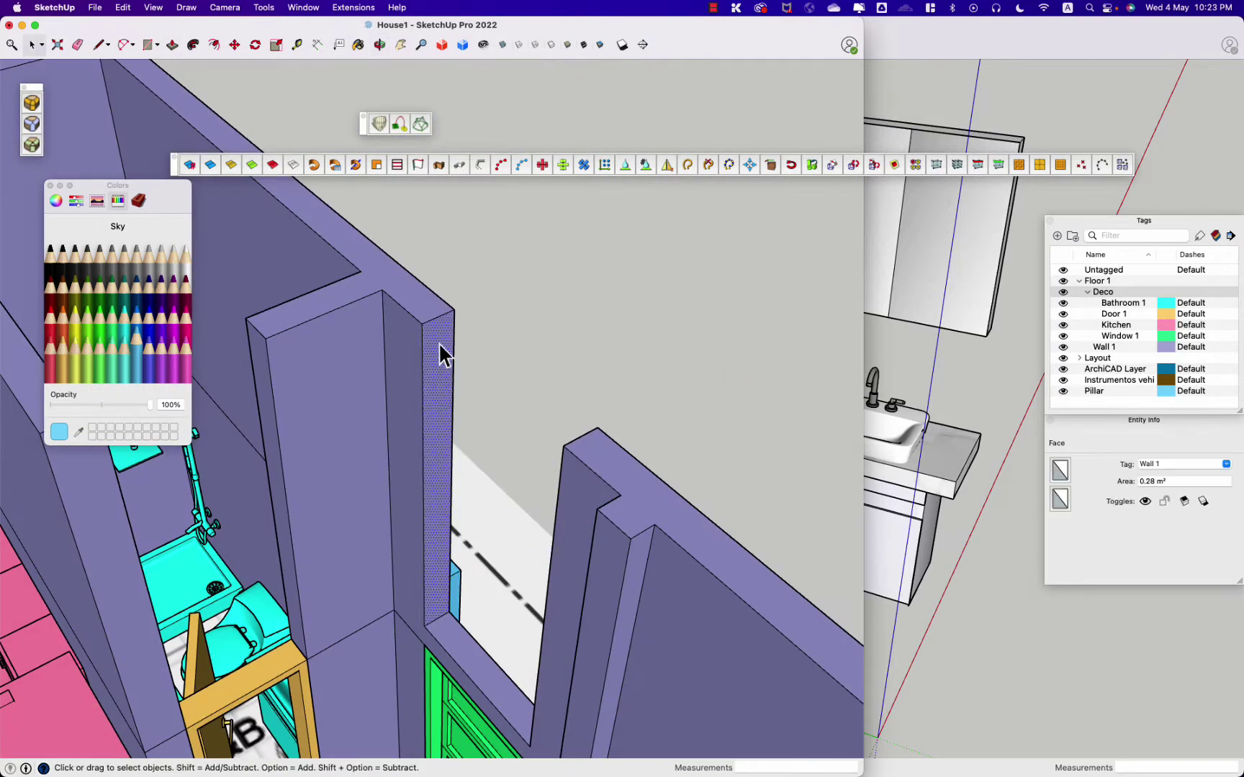
key("p")
scroll(567, 454, "up", 3)
scroll(567, 453, "down", 3)
scroll(555, 499, "down", 3)
key("space")
key("p")
left_click(389, 453)
key("space")
Step: Orbit and zoom around the house, down to the porch and back over the walls
middle_click_drag(408, 458, 328, 454)
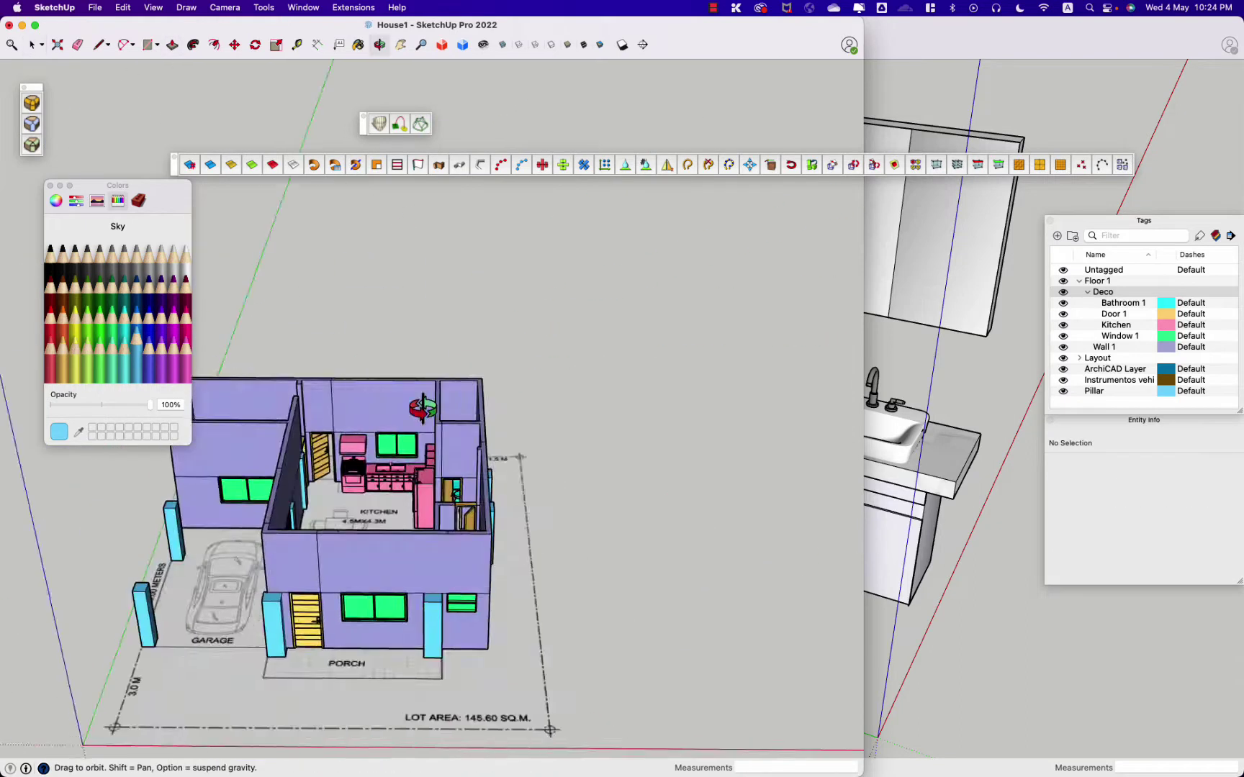
scroll(328, 454, "up", 5)
scroll(325, 452, "up", 3)
scroll(697, 92, "down", 5)
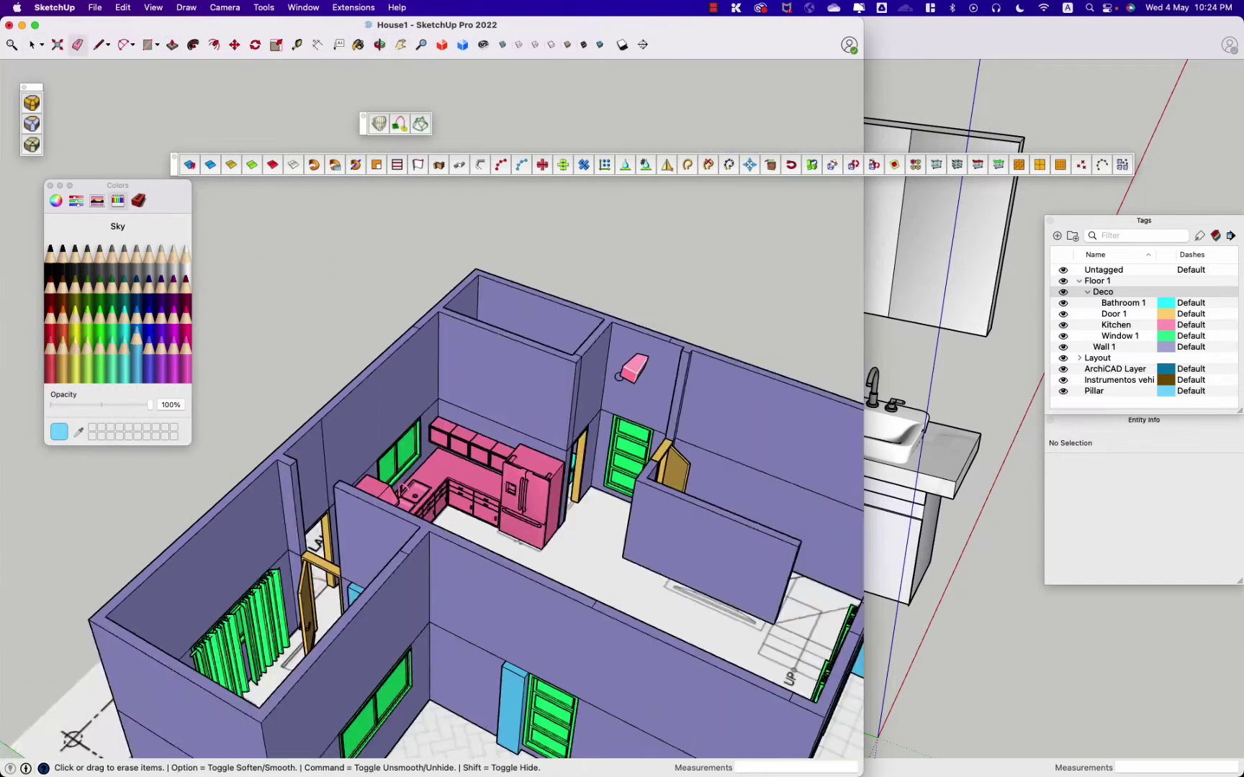
scroll(580, 355, "up", 4)
scroll(398, 411, "down", 4)
scroll(671, 675, "up", 3)
scroll(668, 675, "down", 5)
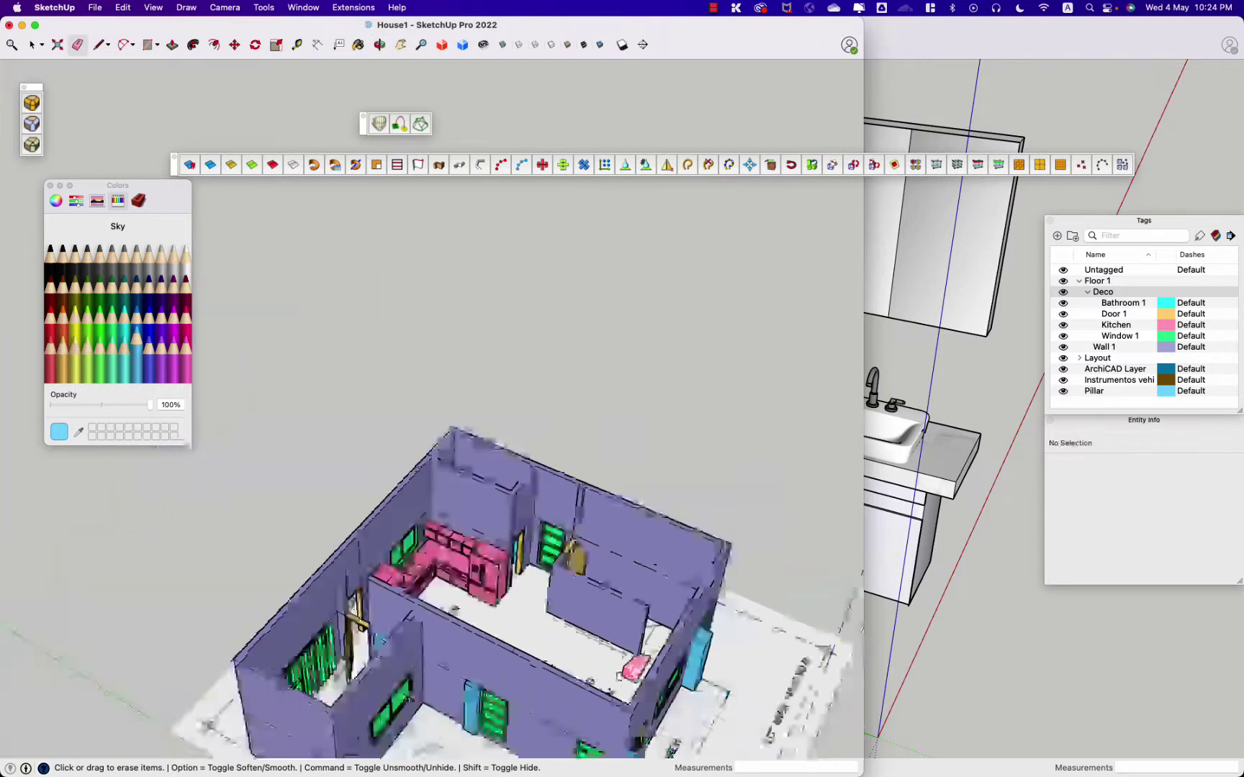
scroll(341, 534, "up", 4)
scroll(394, 651, "up", 3)
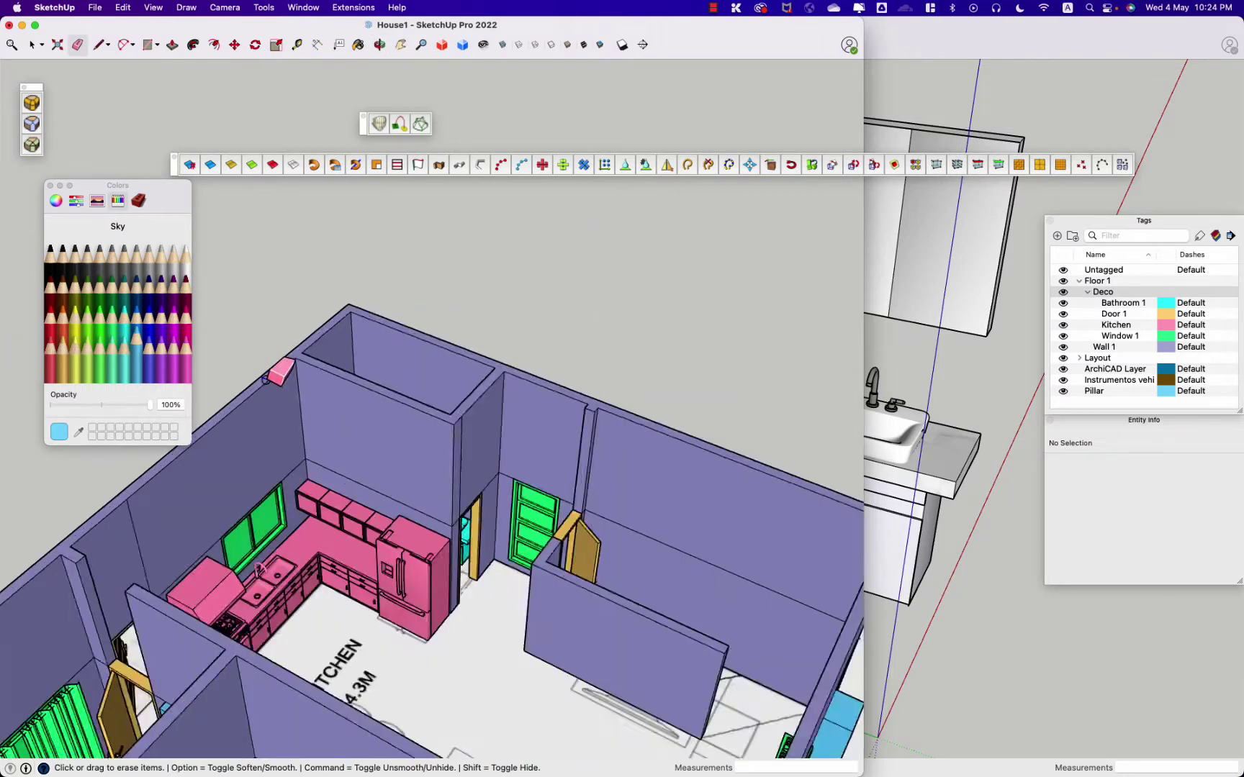
scroll(395, 652, "down", 4)
key("space")
middle_click_drag(563, 594, 802, 678)
scroll(336, 430, "up", 3)
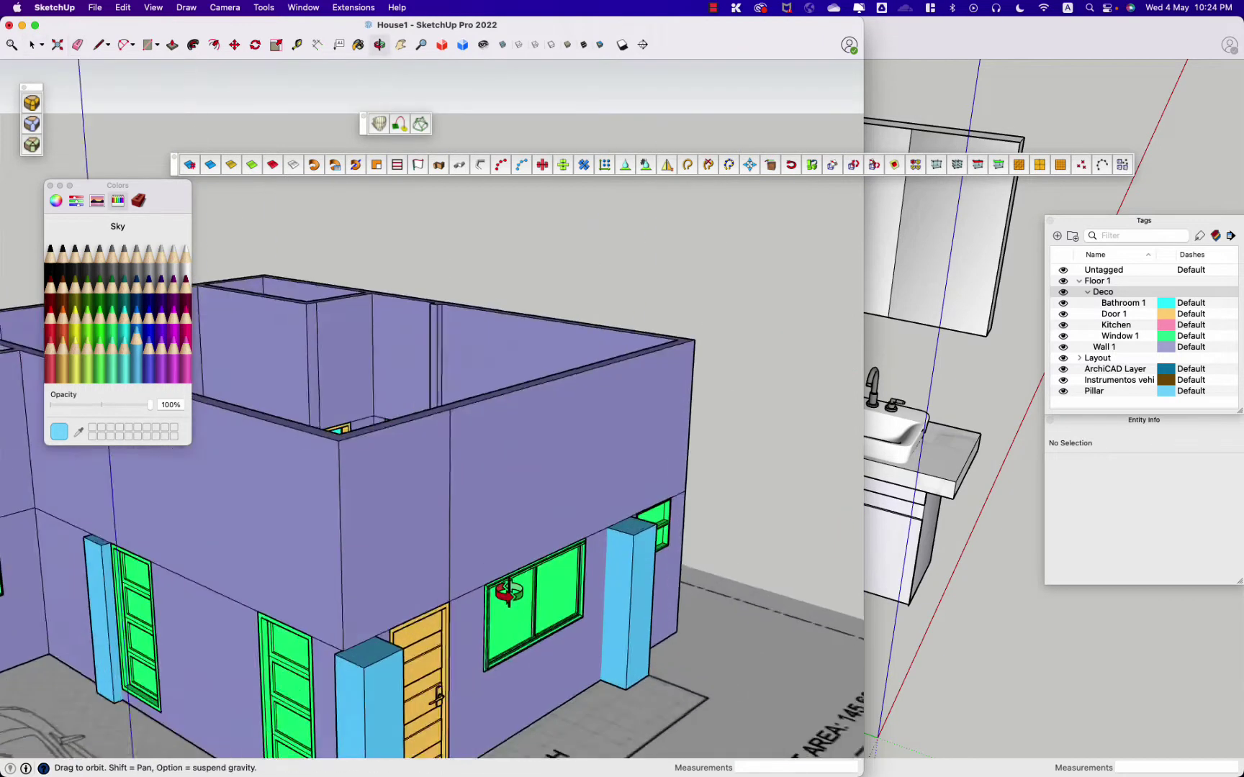
scroll(492, 557, "up", 1)
key("space")
mouse_move(481, 466)
middle_mouse_down()
mouse_move(445, 384)
mouse_move(583, 477)
middle_mouse_up()
Step: Select all connected wall geometry, then copy and paste it
left_click(584, 475)
key("p")
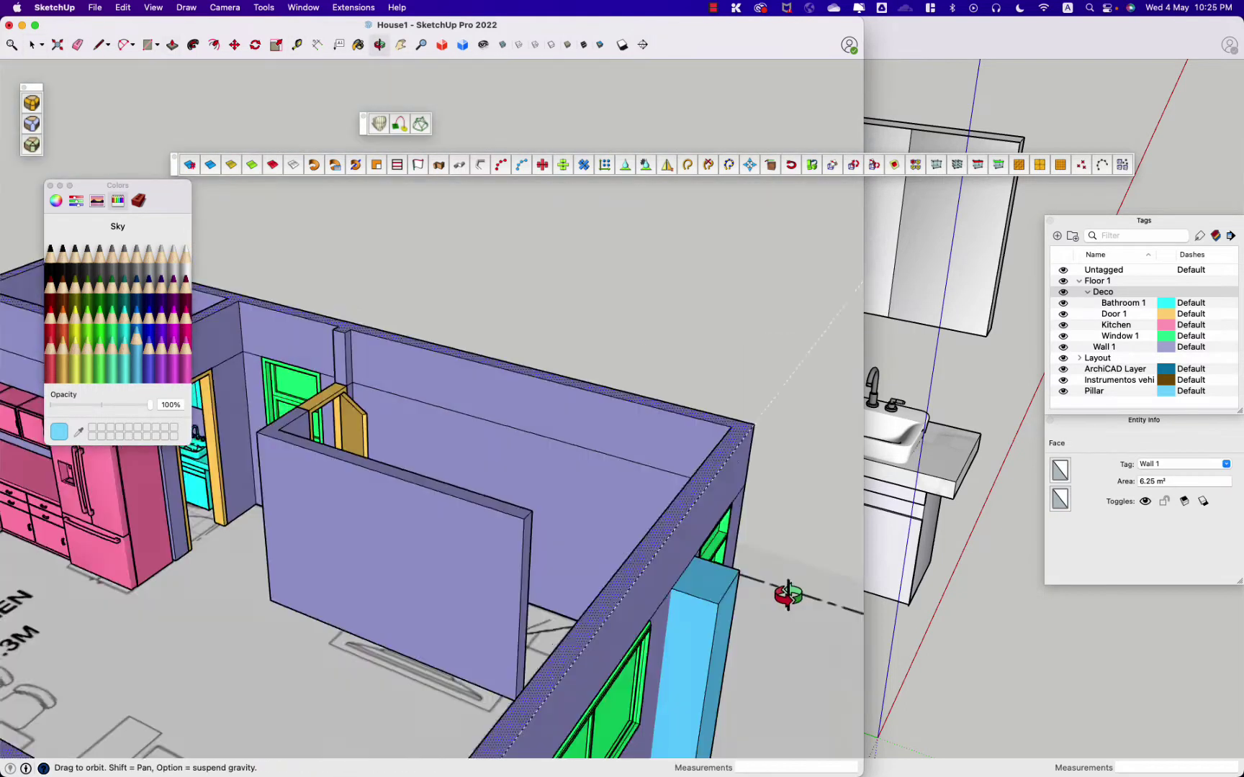
mouse_move(778, 591)
middle_mouse_down()
mouse_move(505, 400)
mouse_move(478, 648)
middle_mouse_up()
left_click(502, 392)
scroll(502, 391, "down", 5)
scroll(477, 699, "down", 3)
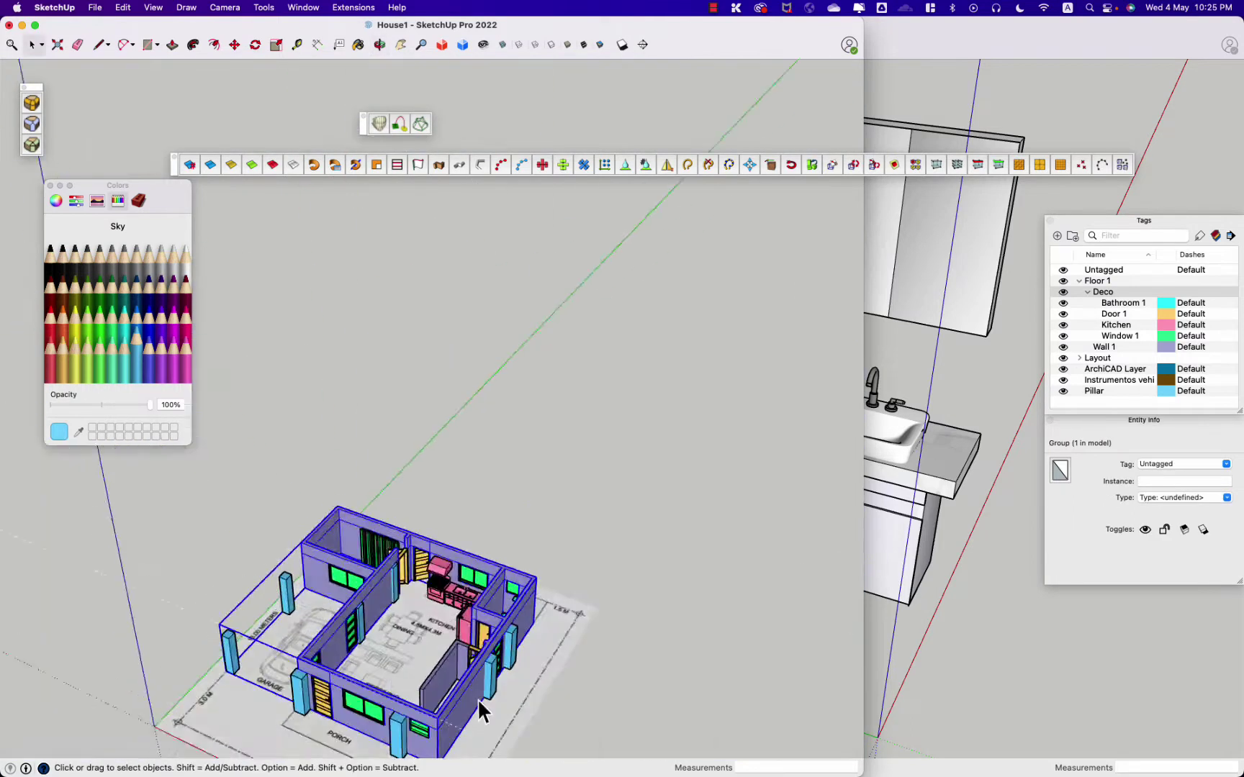
scroll(420, 709, "up", 5)
triple_click(419, 710)
key("super+c")
scroll(420, 713, "down", 4)
key("super+v")
middle_click_drag(732, 561, 463, 398)
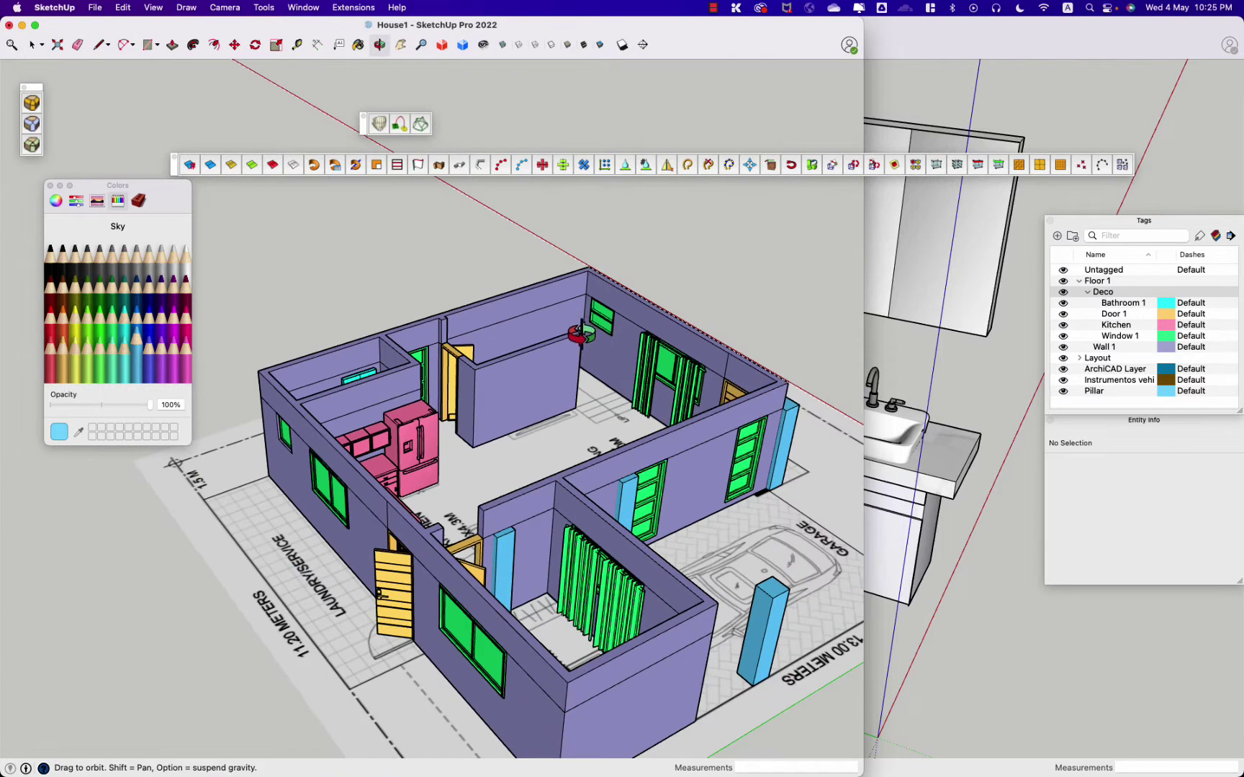
scroll(582, 333, "up", 3)
scroll(621, 388, "up", 3)
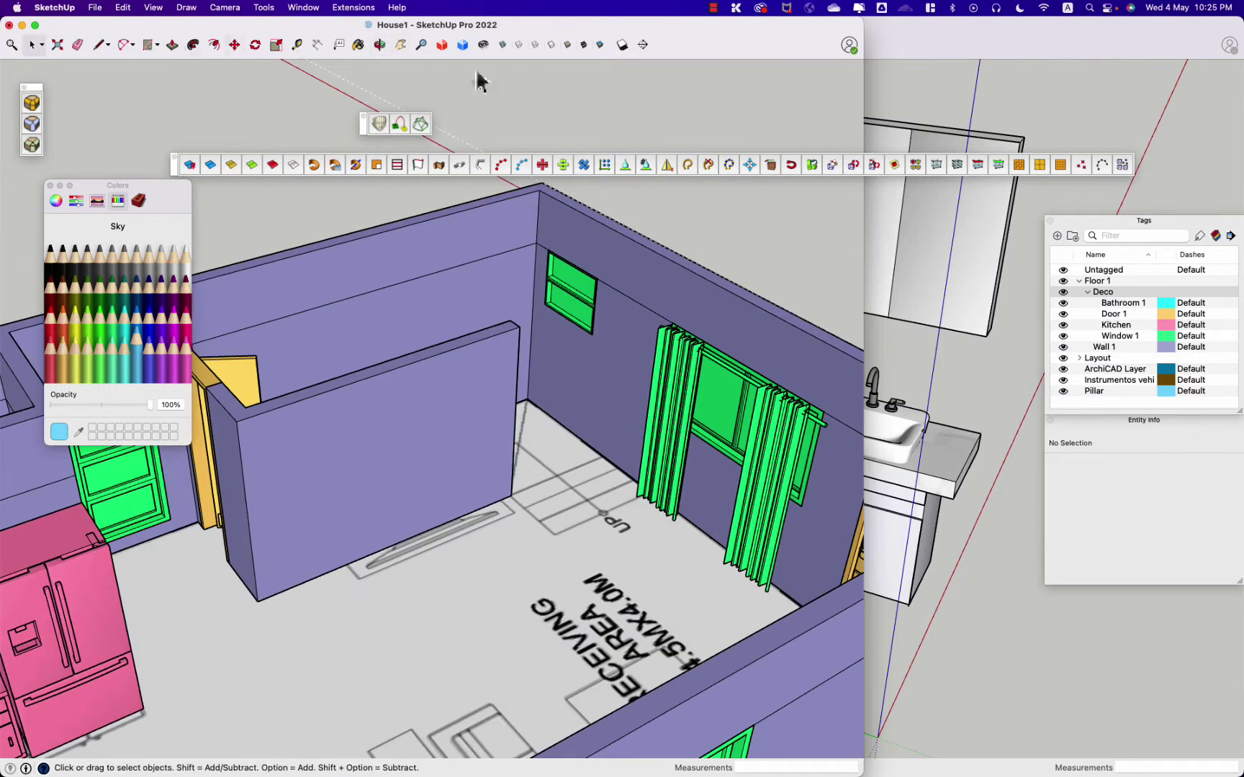
Step: Hide the windows on the Window 1 tag
key("t")
scroll(490, 432, "up", 3)
key("alt")
scroll(496, 392, "down", 5)
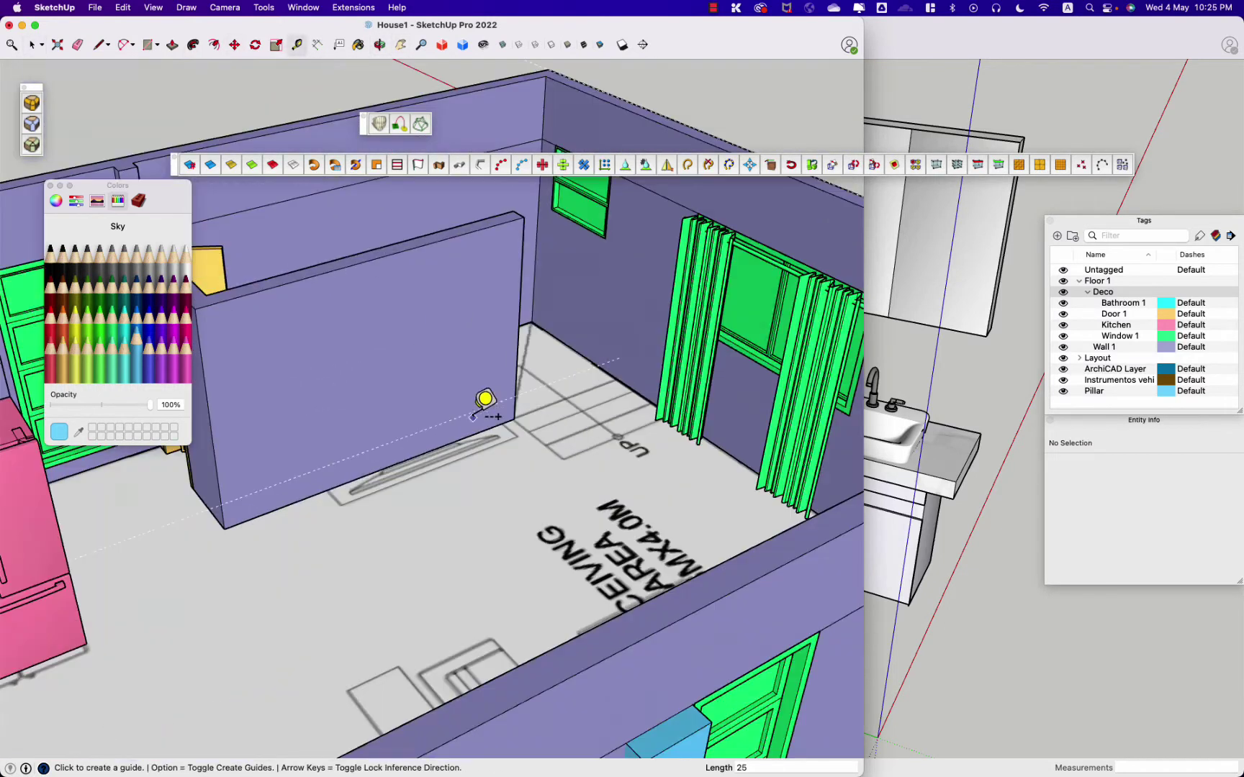
scroll(475, 369, "up", 3)
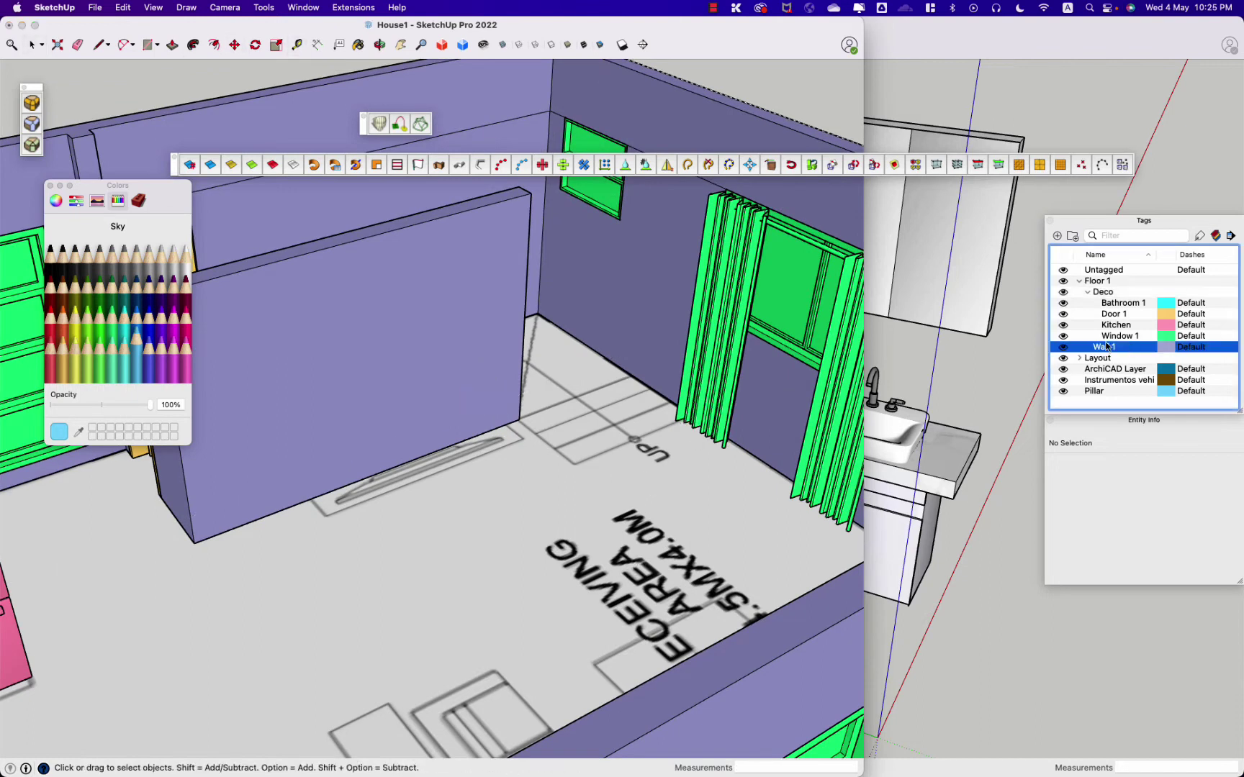
left_click(1063, 335)
scroll(547, 508, "down", 5)
left_click(547, 508)
scroll(370, 478, "up", 5)
Step: Begin drawing the first stair-step rectangle at the wall corner by the UP marking
key("r")
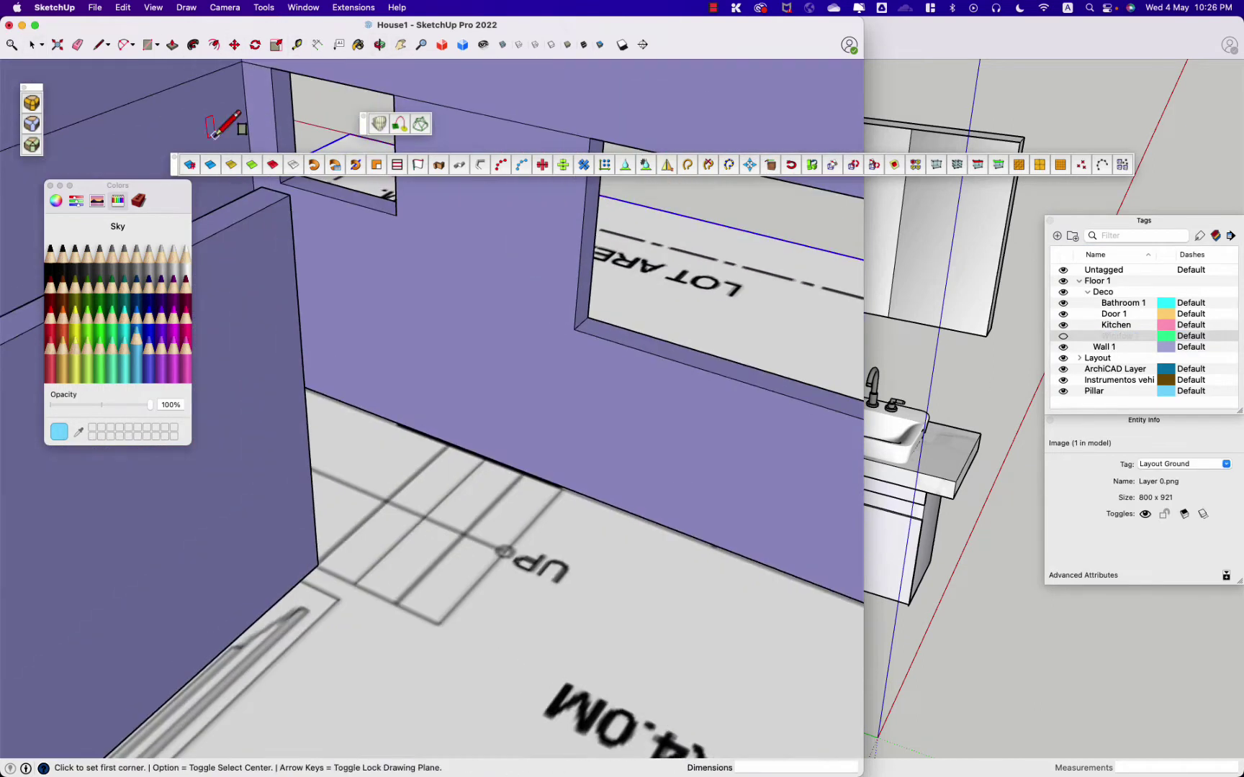
scroll(554, 467, "up", 3)
scroll(555, 466, "down", 2)
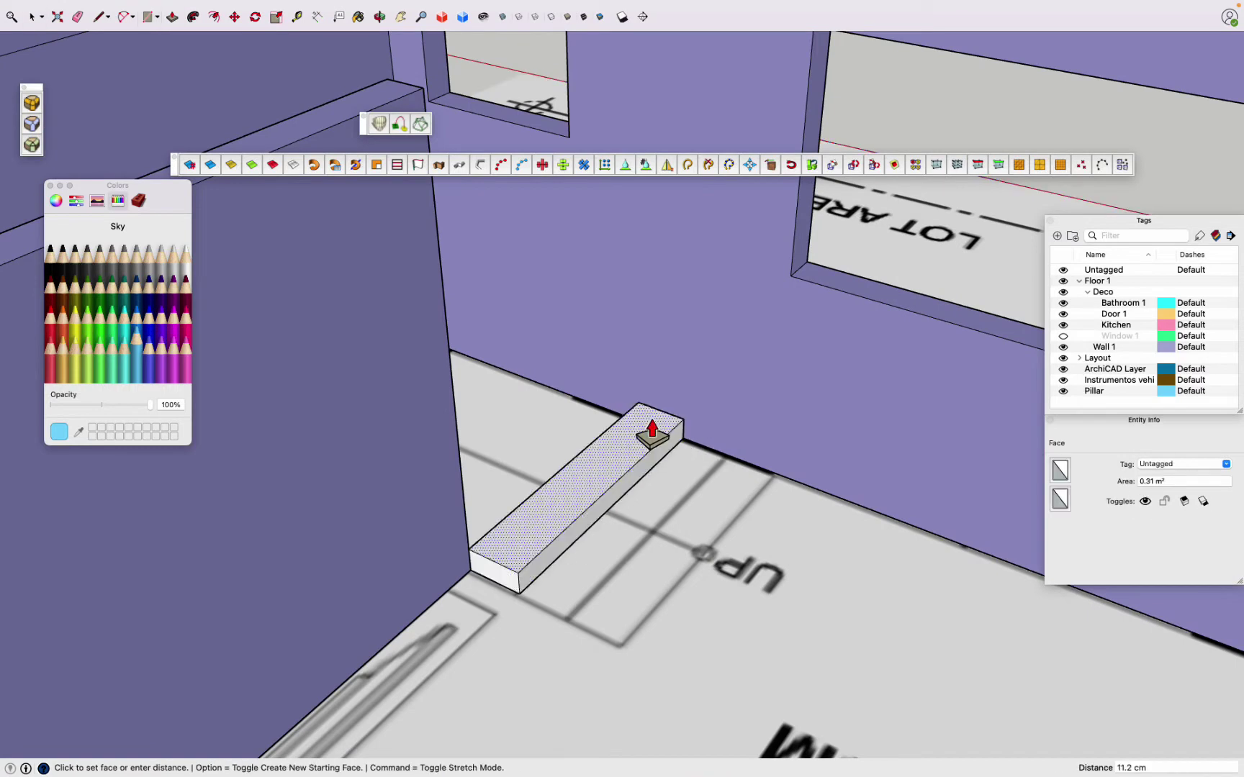
Step: Finish the first step box's height and select it
left_click(652, 407)
key("space")
mouse_move(509, 543)
middle_mouse_down()
mouse_move(537, 331)
mouse_move(531, 554)
middle_mouse_up()
left_click(531, 554)
Step: Copy the step into a row of stair steps using a 2x array
key("m")
key("alt")
left_click(498, 516)
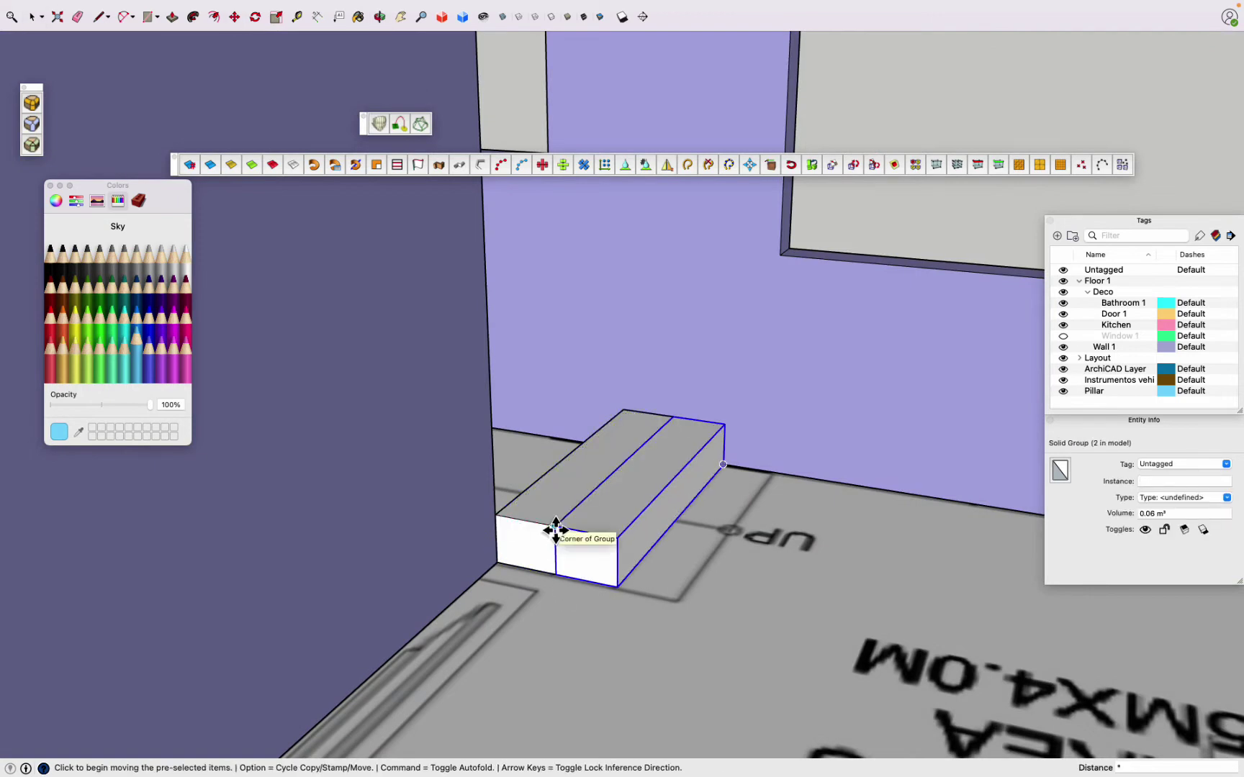
left_click(555, 530)
type("2x")
key("Return")
key("space")
left_click(628, 540)
key("space")
Step: Copy a step and rotate it 90° beside the stairs as the landing block
mouse_move(617, 541)
middle_mouse_down()
mouse_move(385, 480)
mouse_move(710, 689)
mouse_move(572, 472)
mouse_move(1021, 477)
mouse_move(1060, 238)
mouse_move(599, 466)
middle_mouse_up()
left_click(575, 509)
left_click(583, 234)
key("alt")
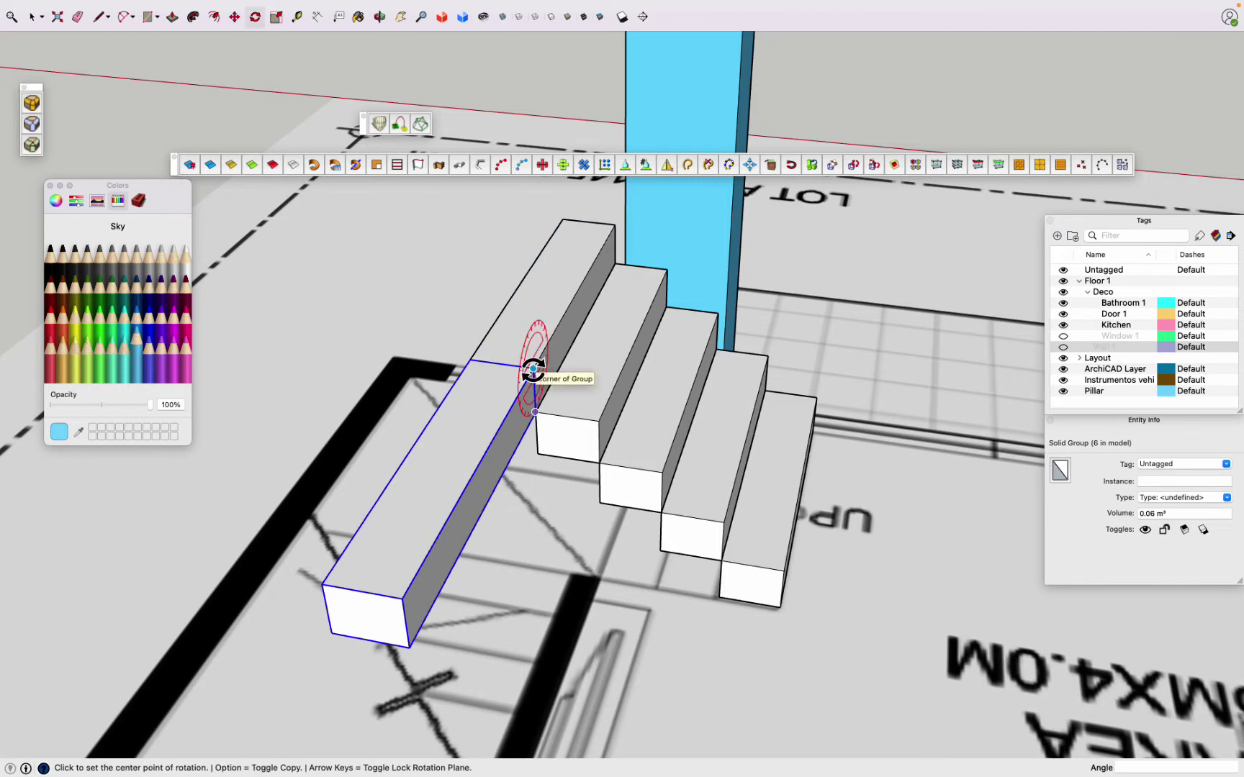
left_click(533, 370)
left_click(550, 338)
key("space")
Step: Show the walls on the Wall 1 tag and view the stairs against them
mouse_move(655, 522)
middle_mouse_down()
mouse_move(529, 475)
mouse_move(1083, 318)
middle_mouse_up()
left_click(1063, 347)
mouse_move(813, 600)
left_mouse_down()
mouse_move(454, 380)
mouse_move(388, 360)
mouse_move(811, 494)
mouse_move(402, 596)
mouse_move(612, 543)
left_mouse_up()
scroll(520, 489, "up", 3)
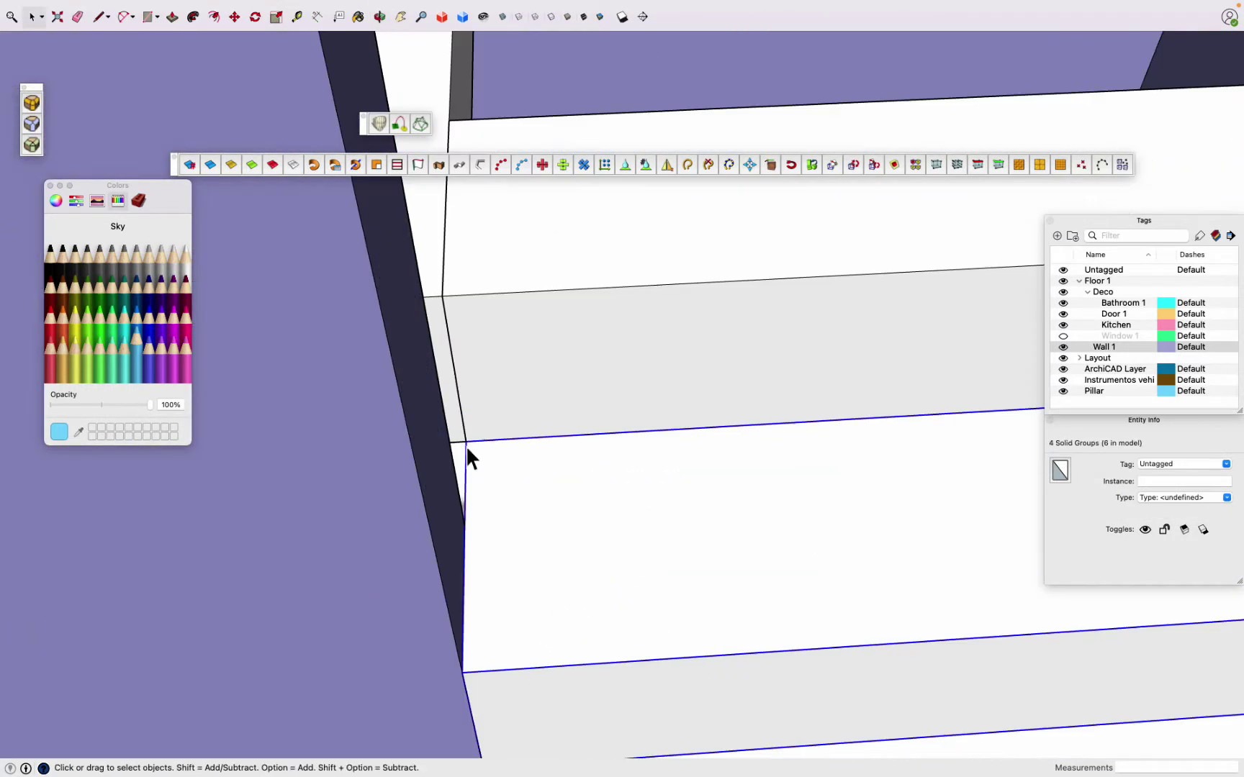
Step: Move the steps into place at the UP marking and select the top step
key("m")
left_click(466, 475)
left_click(467, 522)
mouse_move(466, 522)
middle_mouse_down()
mouse_move(1027, 383)
mouse_move(721, 435)
mouse_move(645, 495)
mouse_move(621, 458)
mouse_move(354, 403)
mouse_move(223, 392)
mouse_move(844, 525)
middle_mouse_up()
left_click(744, 450)
key("p")
key("space")
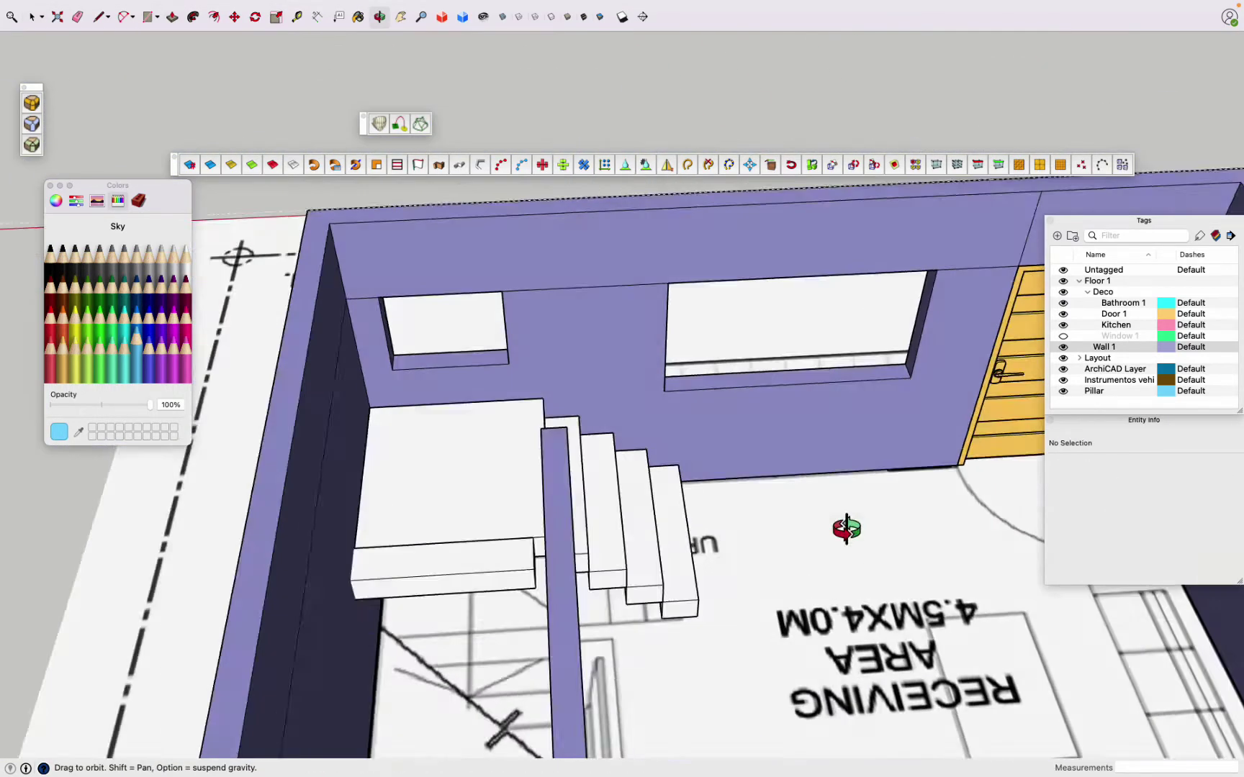
Step: Edit the landing block, moving its outer top edge to stretch it into a wedge
left_click(545, 605)
mouse_move(552, 565)
middle_mouse_down()
mouse_move(347, 603)
mouse_move(544, 194)
middle_mouse_up()
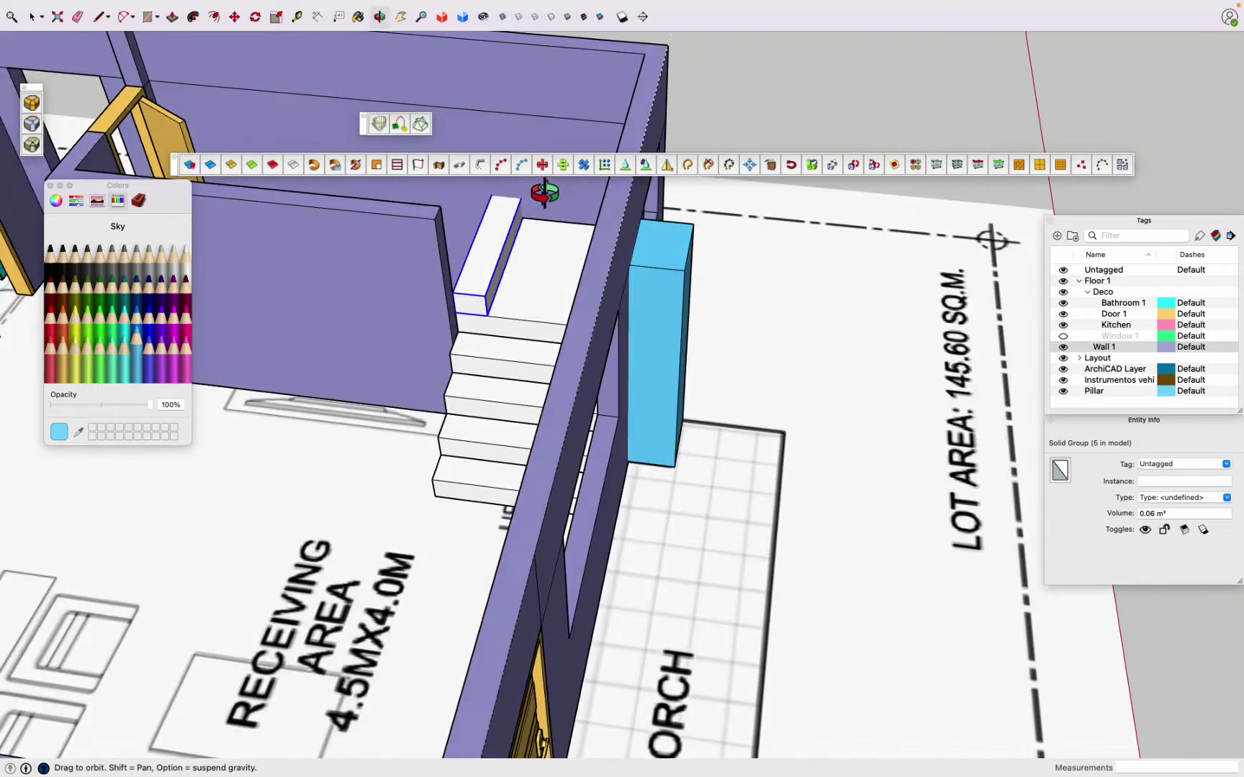
scroll(500, 237, "up", 5)
double_click(324, 587)
key("m")
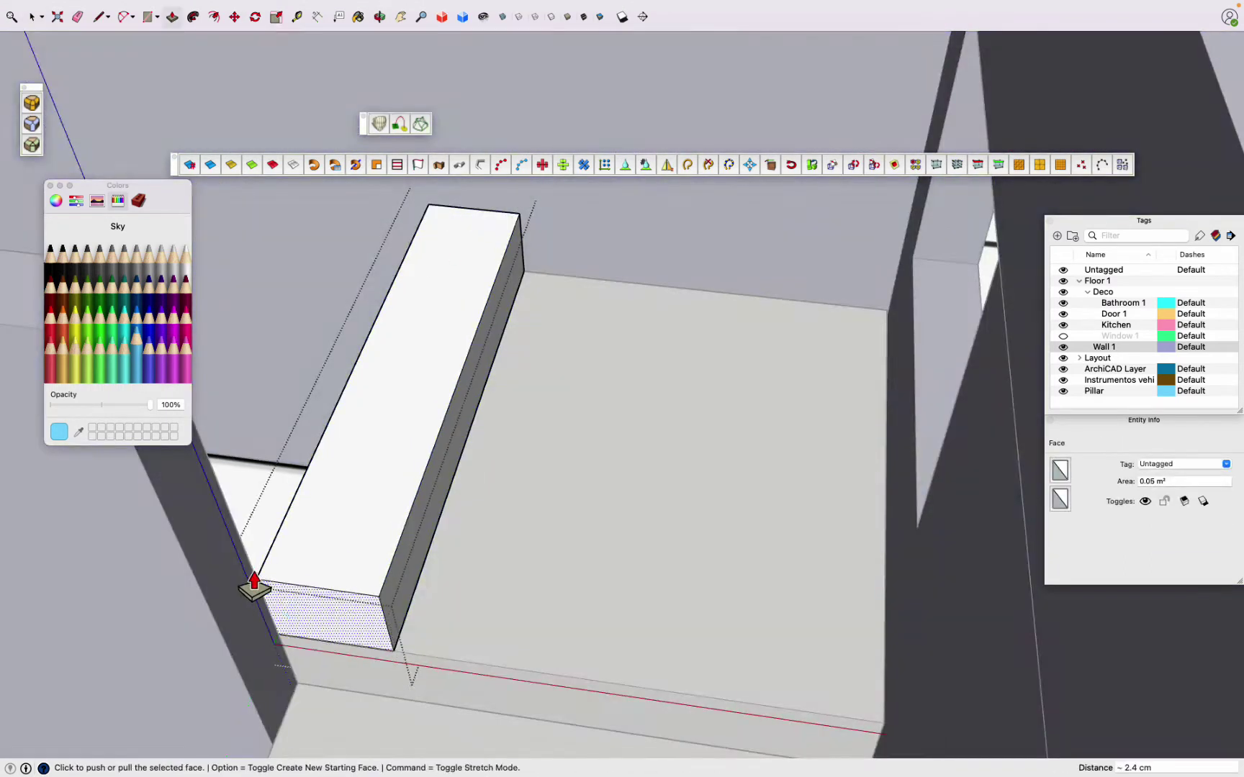
key("space")
left_click(522, 262)
key("m")
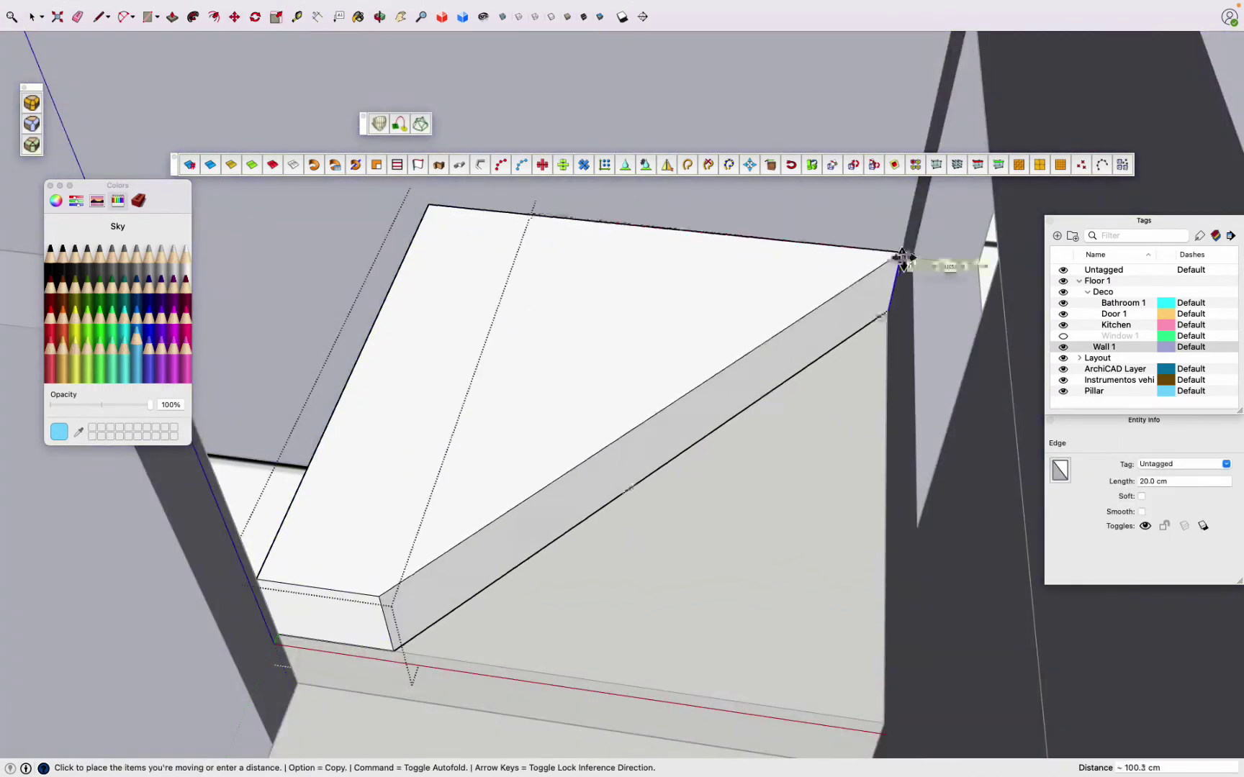
left_click(902, 258)
Step: Inspect the wedge landing, then close the landing group and clear the selection
scroll(783, 443, "down", 5)
middle_click_drag(783, 443, 657, 486)
scroll(622, 511, "up", 5)
key("space")
triple_click(625, 510)
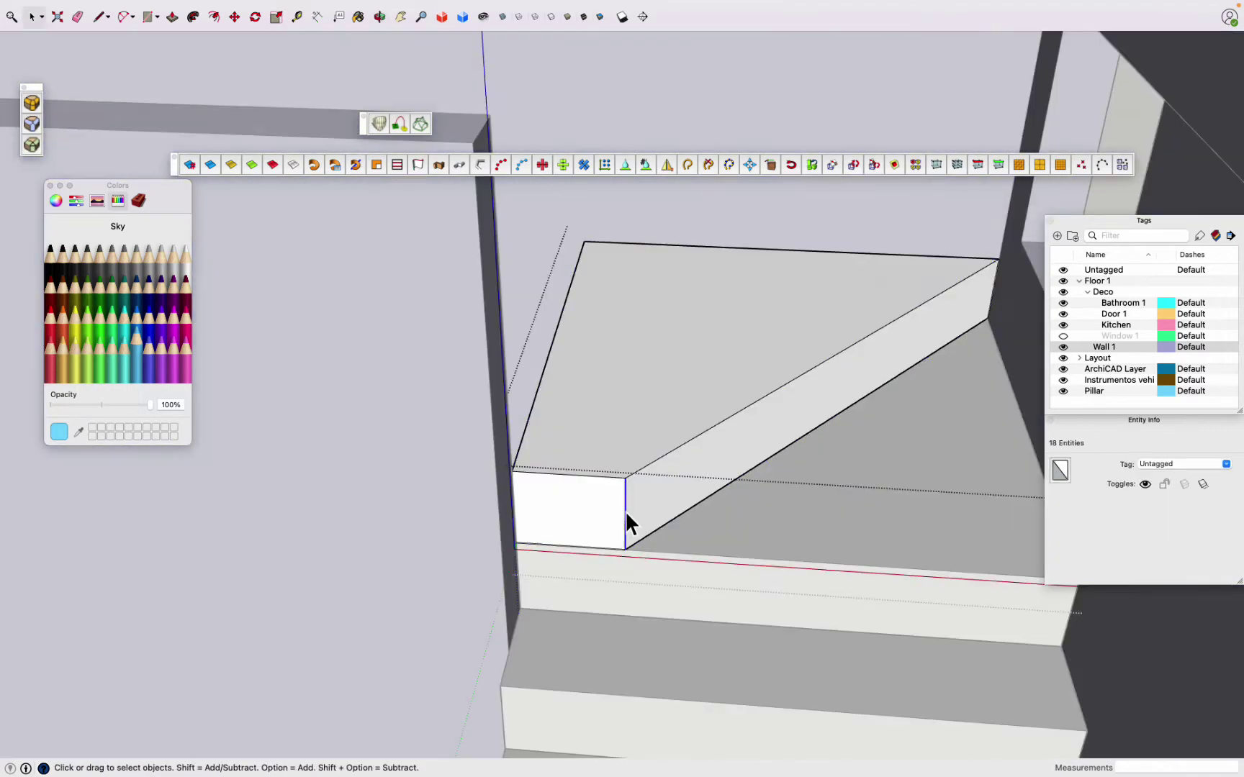
key("m")
left_click(519, 477)
key("space")
key("Escape")
Step: Lift a step copy to the landing, rotate it 90° and place it along the wall
scroll(588, 597, "down", 5)
mouse_move(588, 597)
middle_mouse_down()
mouse_move(651, 623)
mouse_move(403, 577)
mouse_move(550, 555)
middle_mouse_up()
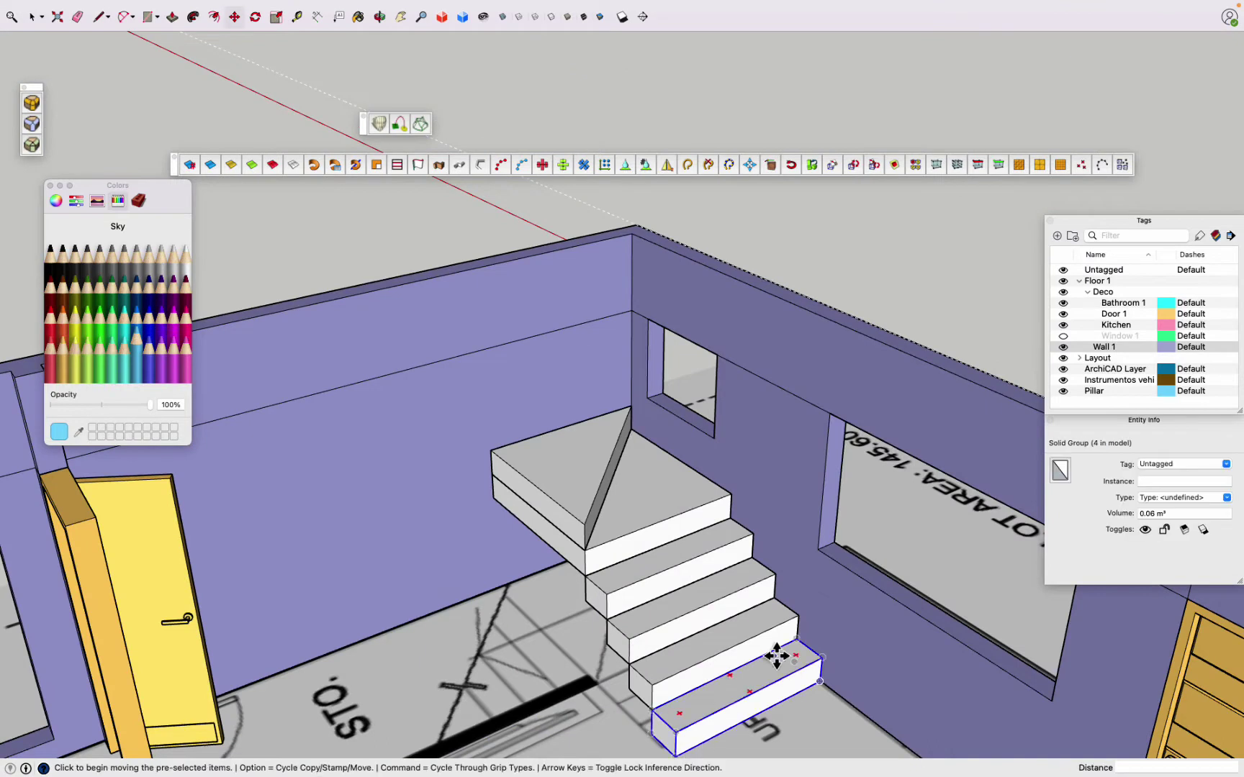
left_click(776, 656)
left_click(563, 502)
scroll(563, 502, "up", 3)
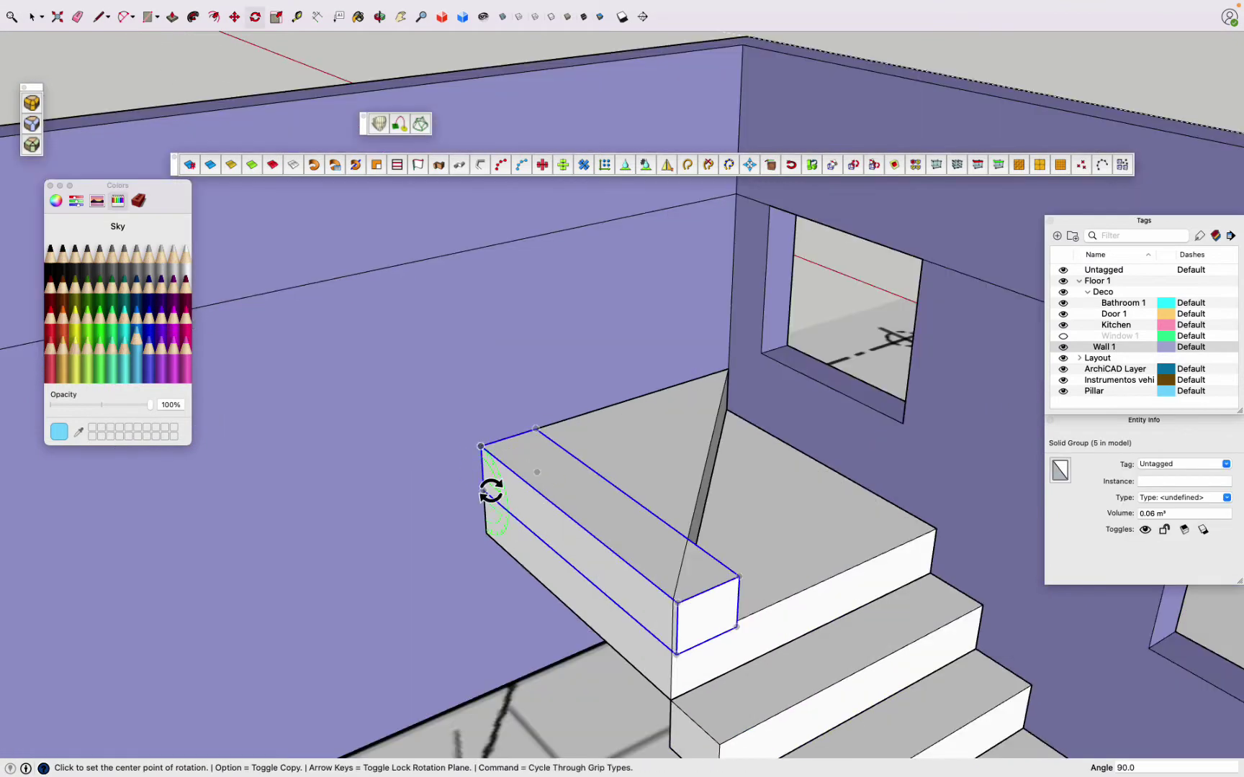
key("m")
left_click(486, 488)
left_click(680, 661)
key("space")
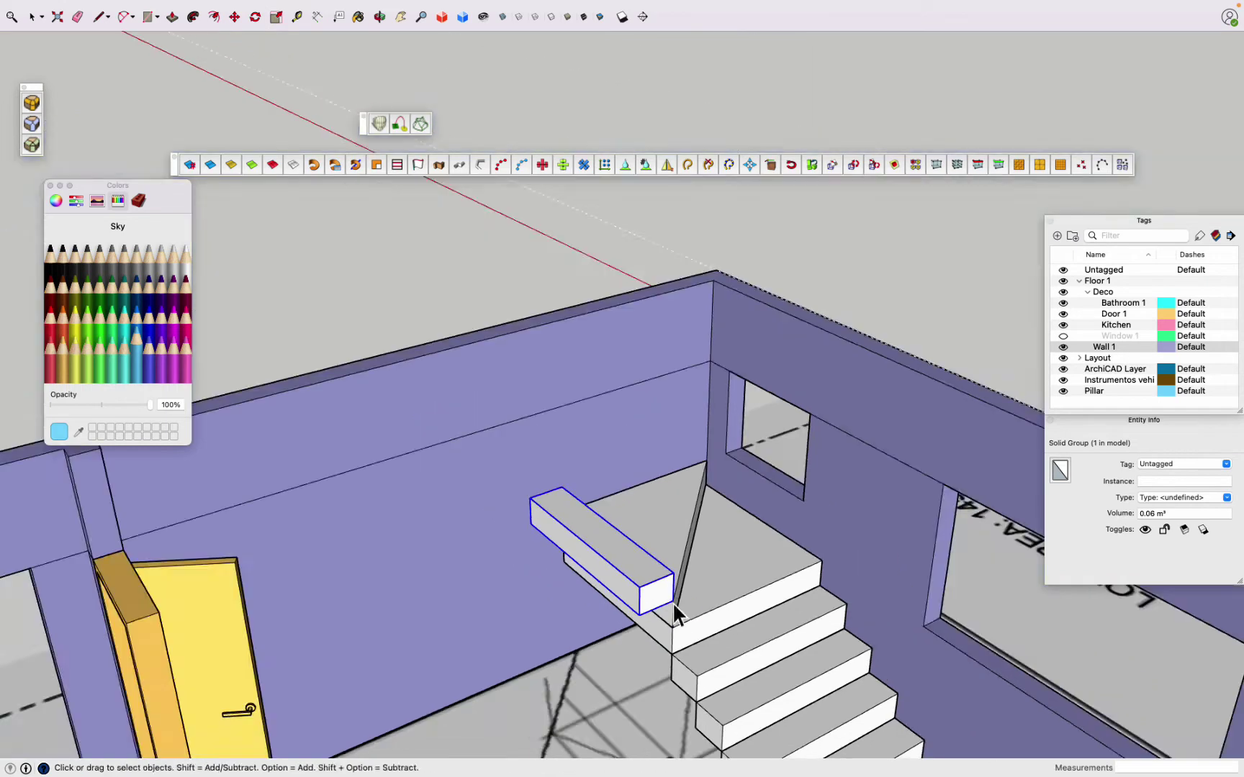
Step: Make four step copies climbing the wall with m*4
mouse_move(675, 614)
middle_mouse_down()
mouse_move(494, 489)
mouse_move(592, 576)
middle_mouse_up()
type("m")
type("*4")
key("Return")
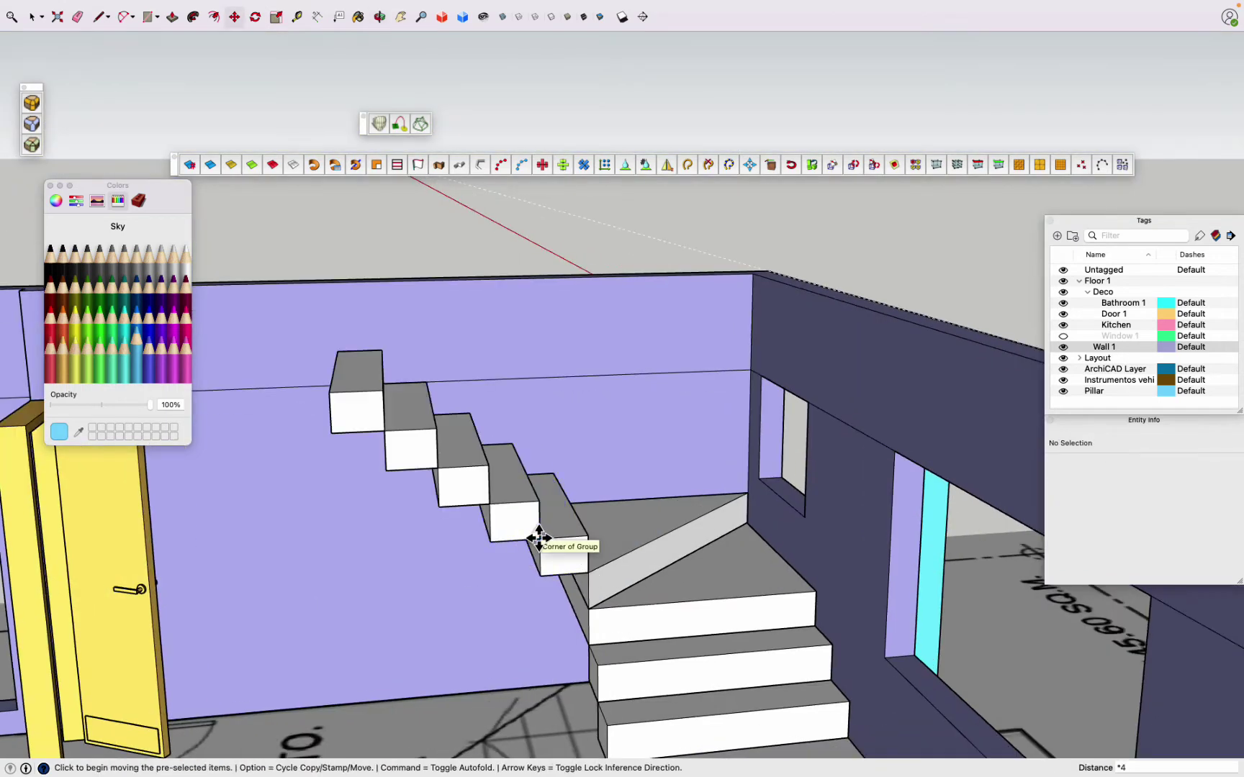
scroll(539, 538, "down", 5)
mouse_move(539, 538)
middle_mouse_down()
mouse_move(514, 345)
mouse_move(462, 638)
middle_mouse_up()
scroll(513, 344, "up", 5)
key("space")
Step: Select the top step and orbit around the stairs and room to review them
scroll(463, 638, "up", 3)
left_click(603, 612)
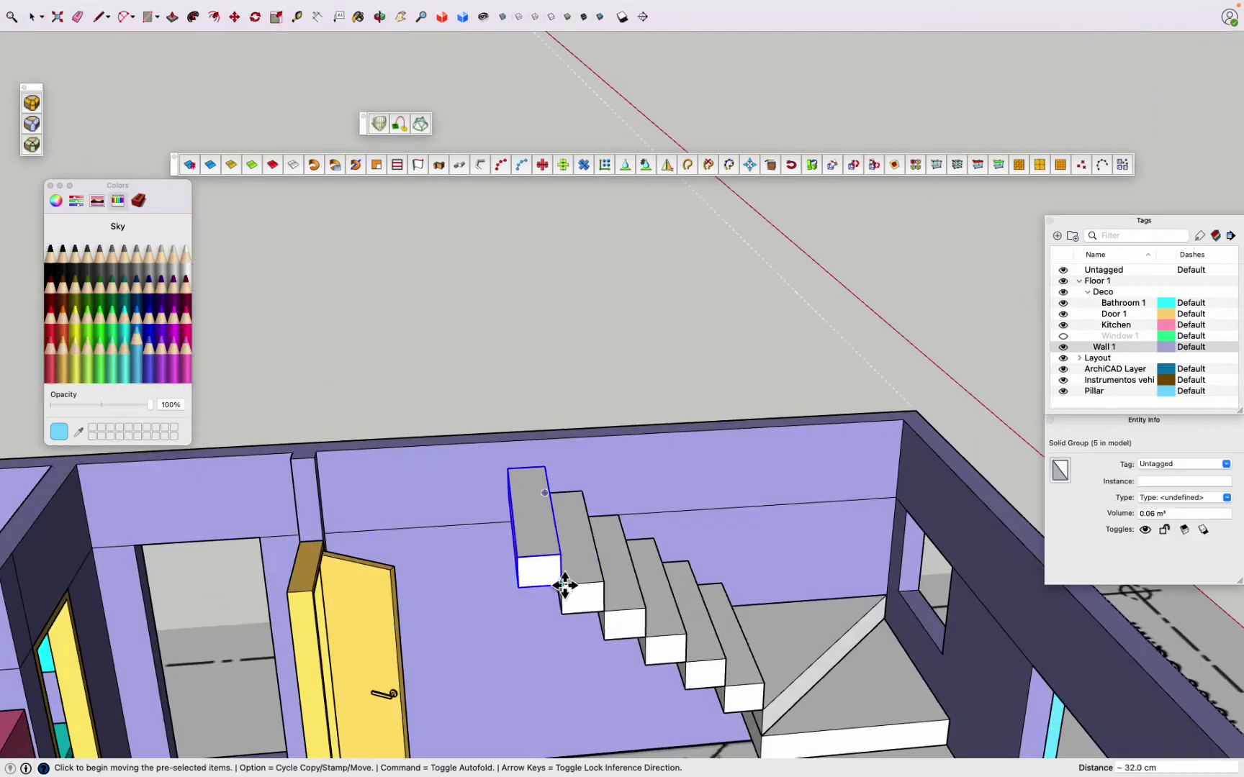
key("space")
scroll(563, 585, "down", 4)
middle_click_drag(832, 402, 652, 555)
scroll(547, 405, "up", 5)
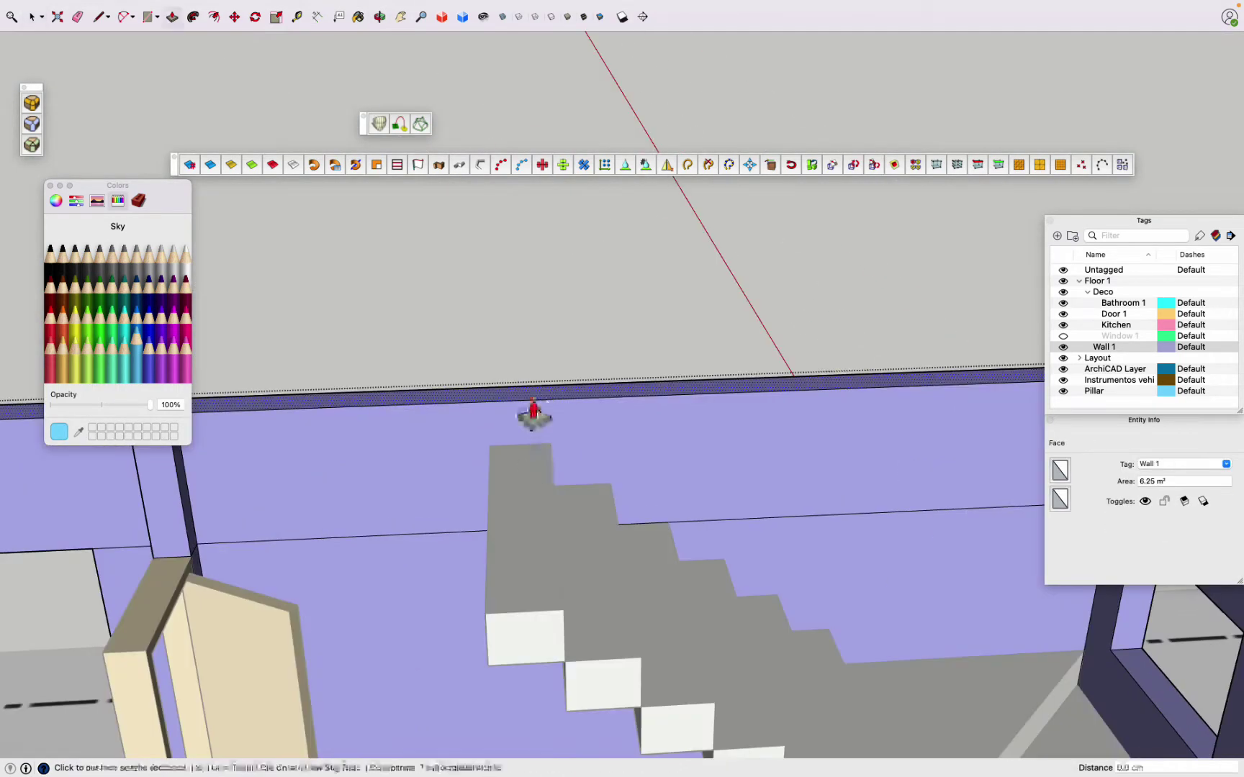
scroll(533, 414, "down", 5)
mouse_move(535, 466)
middle_mouse_down()
mouse_move(486, 397)
mouse_move(1070, 551)
mouse_move(648, 432)
middle_mouse_up()
scroll(576, 360, "up", 5)
Step: Group the upper flight, landing and remaining stair pieces together
left_click(562, 353)
scroll(632, 381, "up", 3)
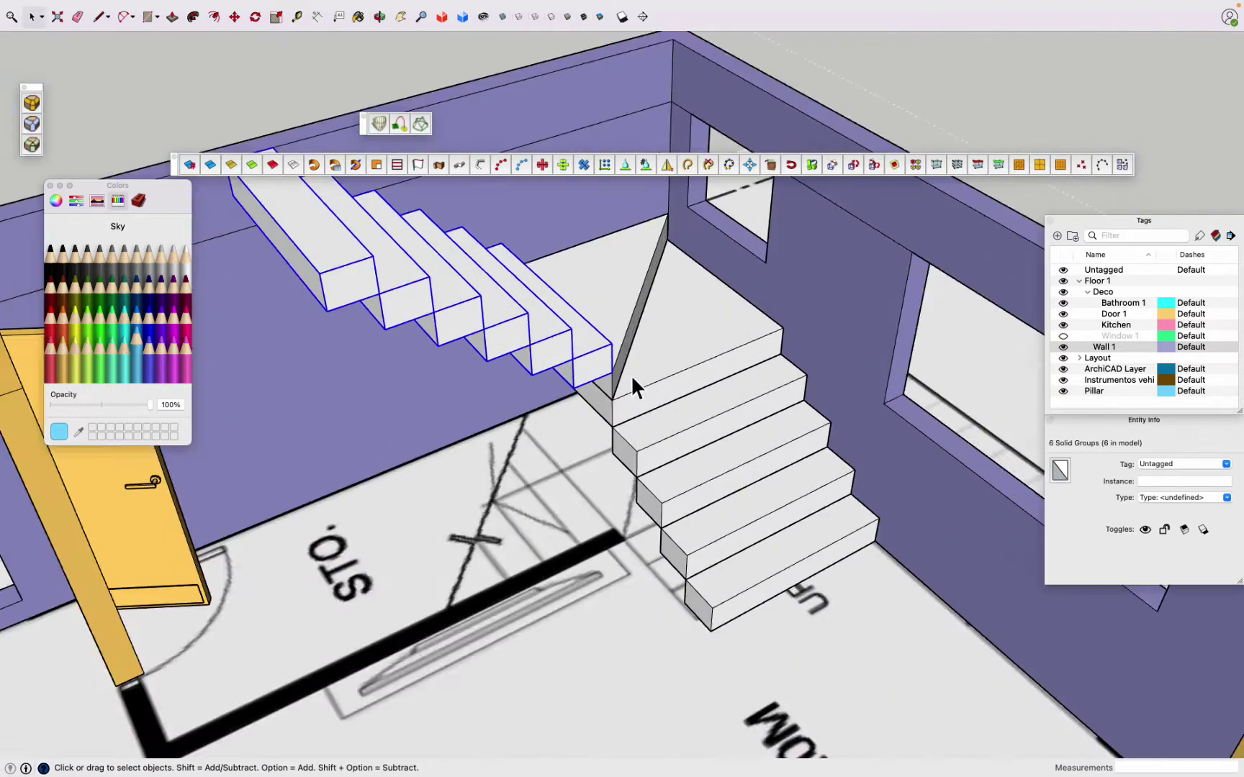
scroll(632, 379, "up", 2)
left_click(655, 410, "shift")
key("super+g")
middle_click_drag(761, 684, 827, 311)
scroll(475, 569, "down", 5)
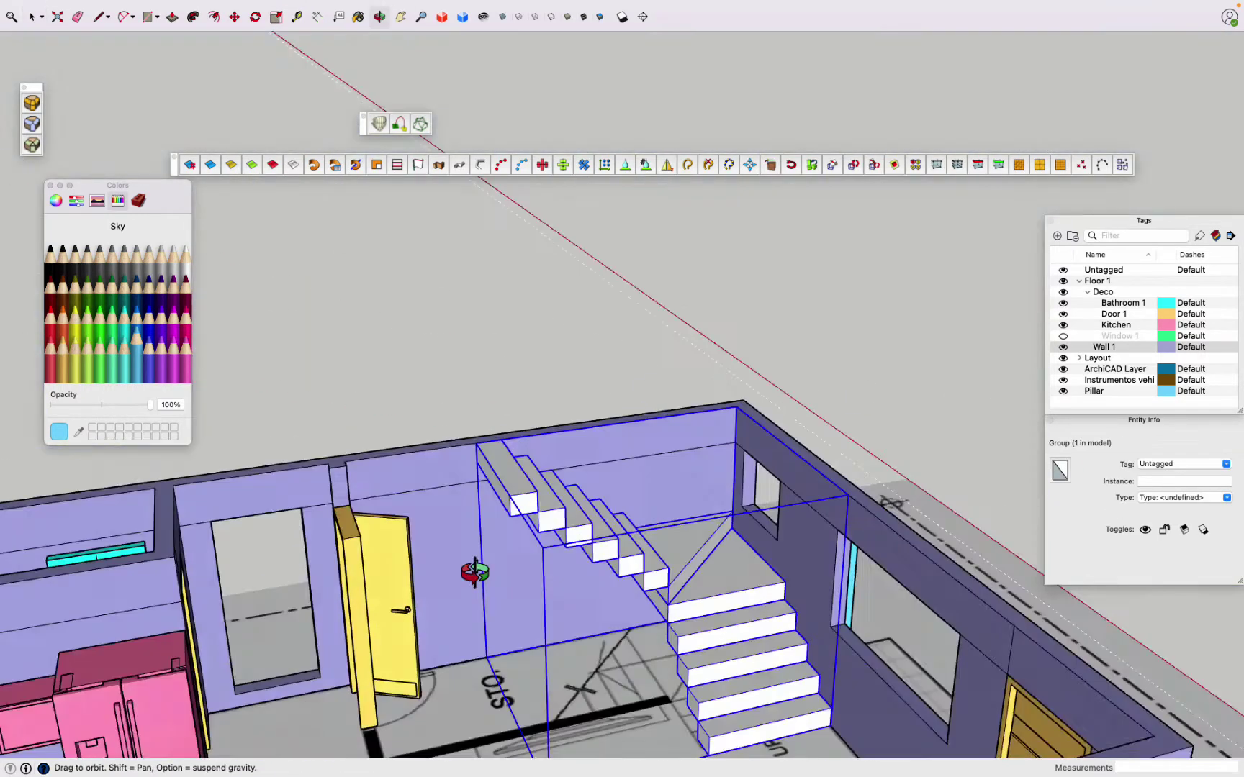
middle_click_drag(475, 570, 563, 486)
scroll(603, 556, "up", 3)
right_click(395, 439)
Step: Explode the stair group into loose geometry and select a face under the steps
left_click(430, 496)
right_click(453, 467)
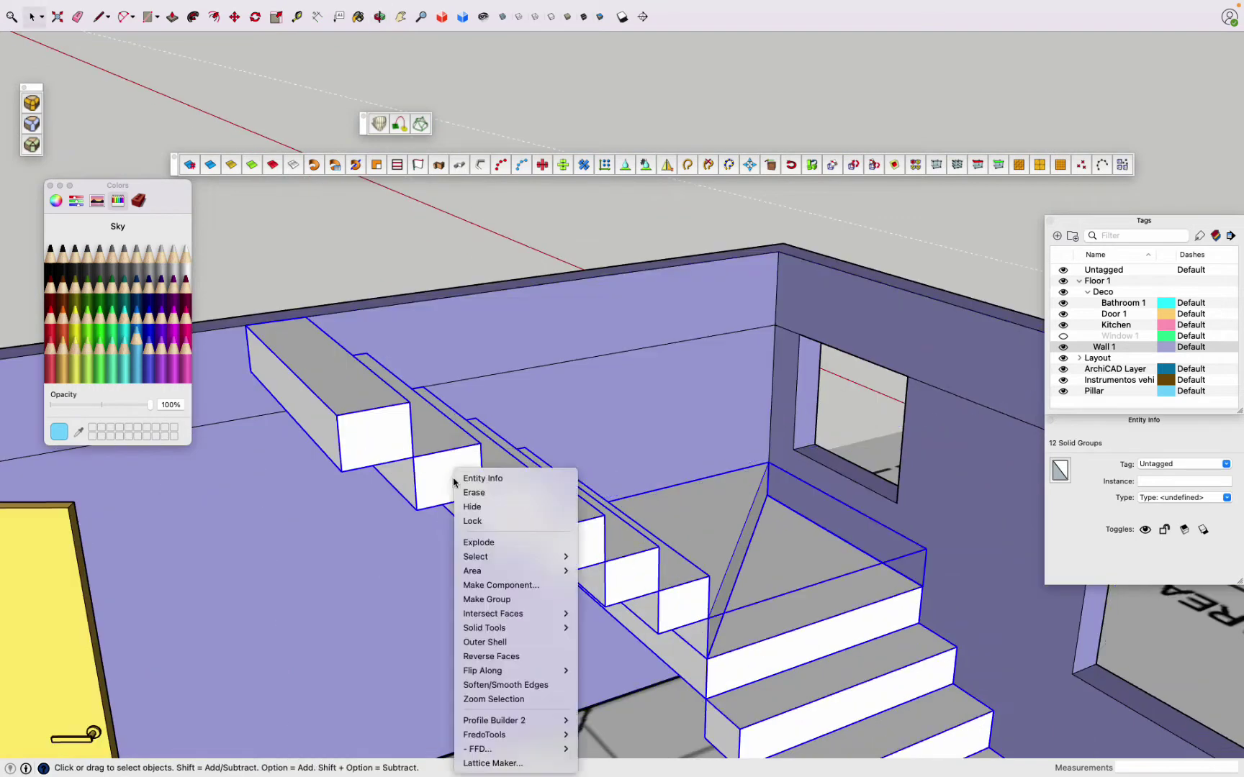
left_click(486, 536)
scroll(528, 331, "up", 5)
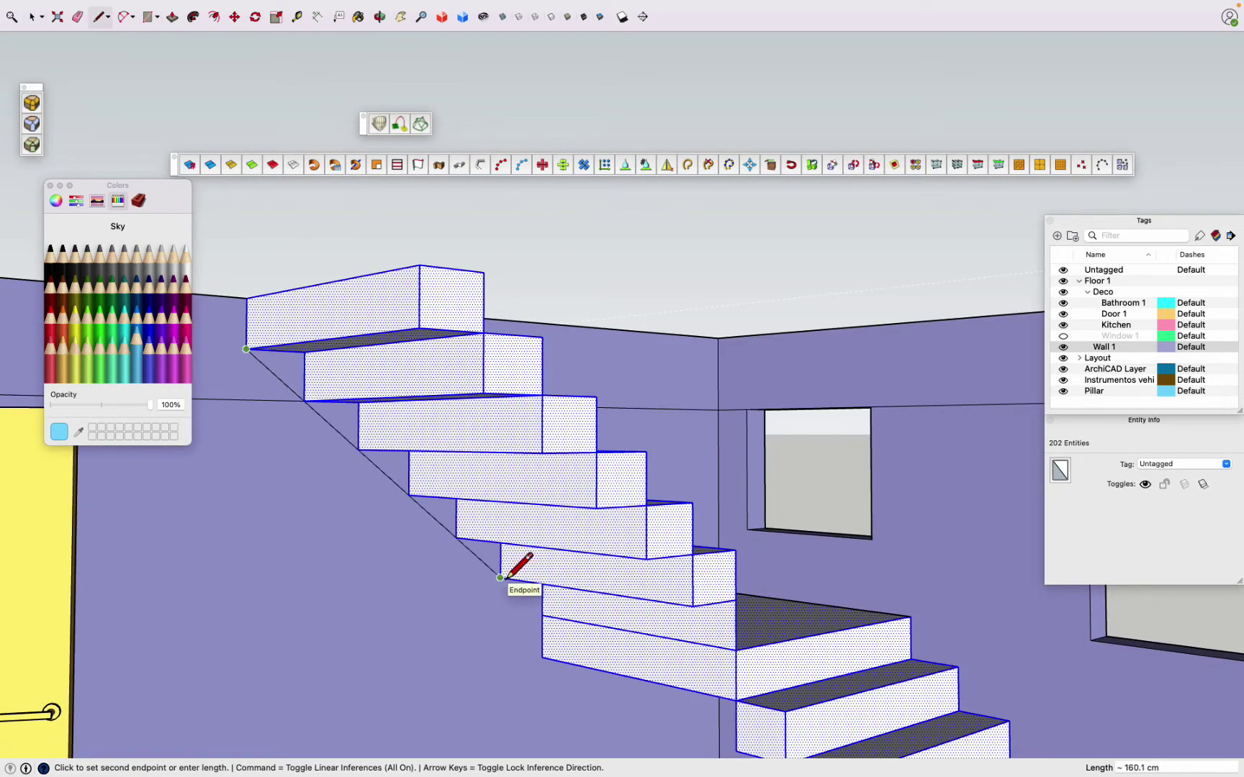
key("p")
key("space")
left_click(405, 484)
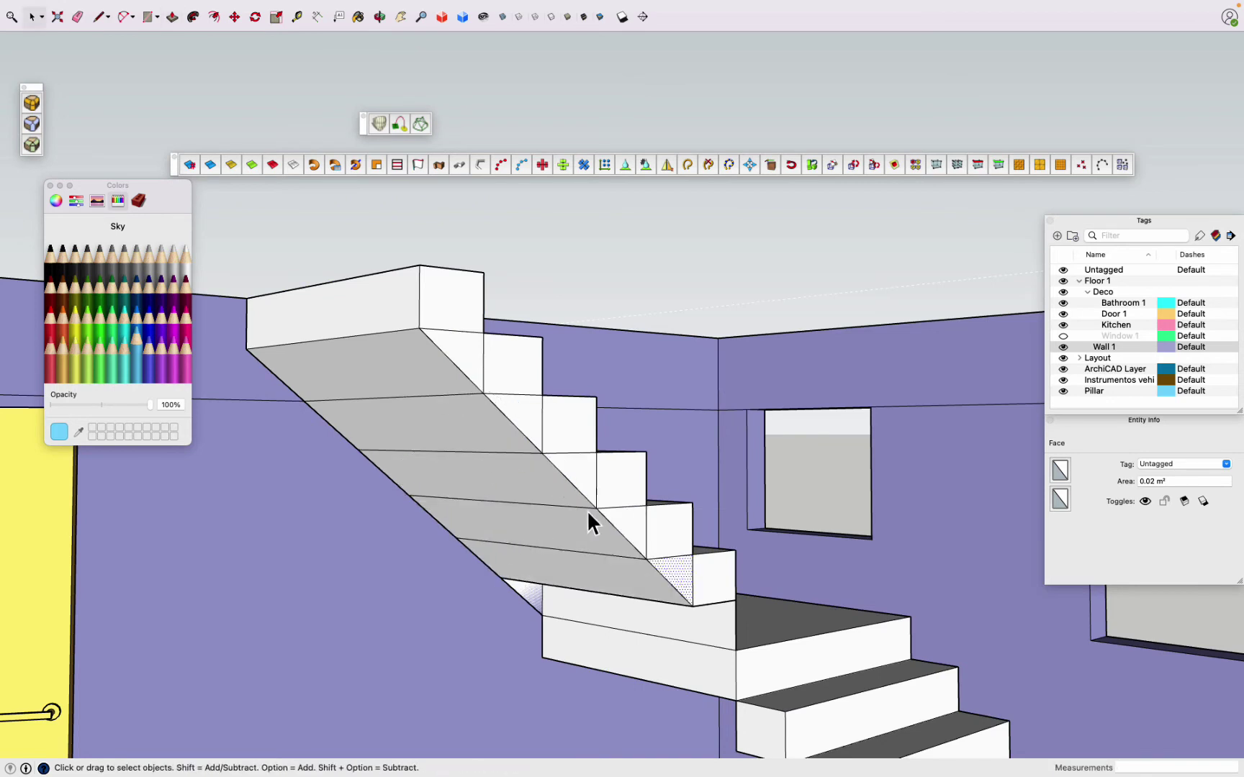
Step: Hide the Floor 1 tag and Layout floor-plan drawing to view under the staircase
left_click(702, 601)
mouse_move(701, 601)
middle_mouse_down()
mouse_move(535, 633)
mouse_move(958, 707)
mouse_move(694, 439)
middle_mouse_up()
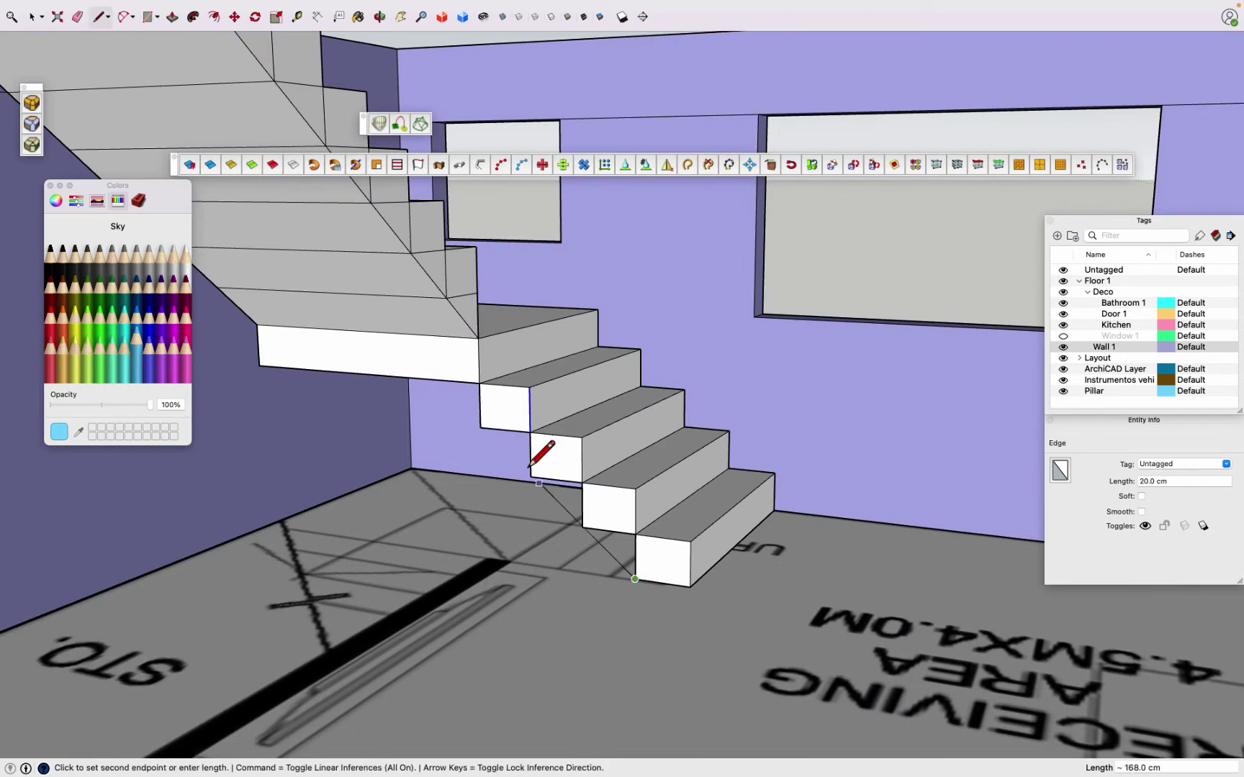
middle_click_drag(608, 579, 889, 694)
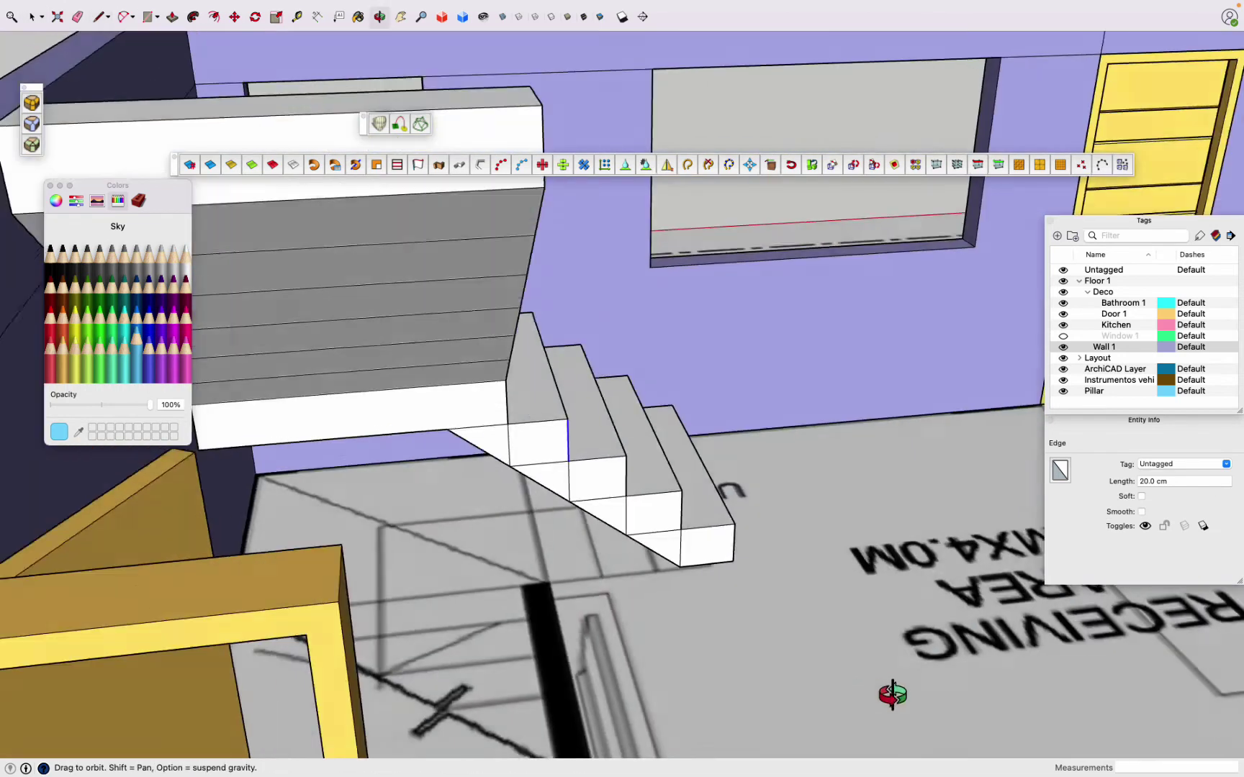
left_click(1063, 280)
left_click(1063, 360)
middle_click_drag(647, 599, 656, 678)
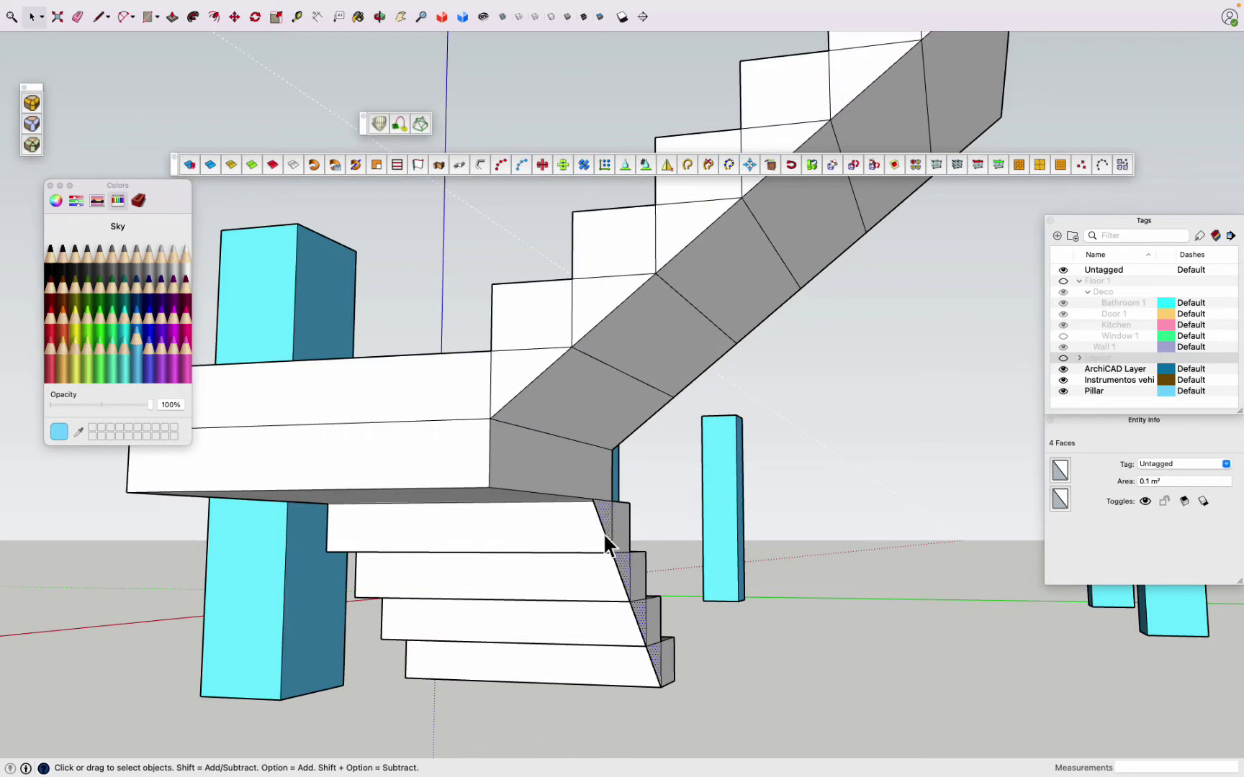
middle_click_drag(605, 543, 759, 483)
Step: Cancel the unfinished step extrusion and enter the staircase group for editing
key("space")
middle_click_drag(440, 632, 407, 592)
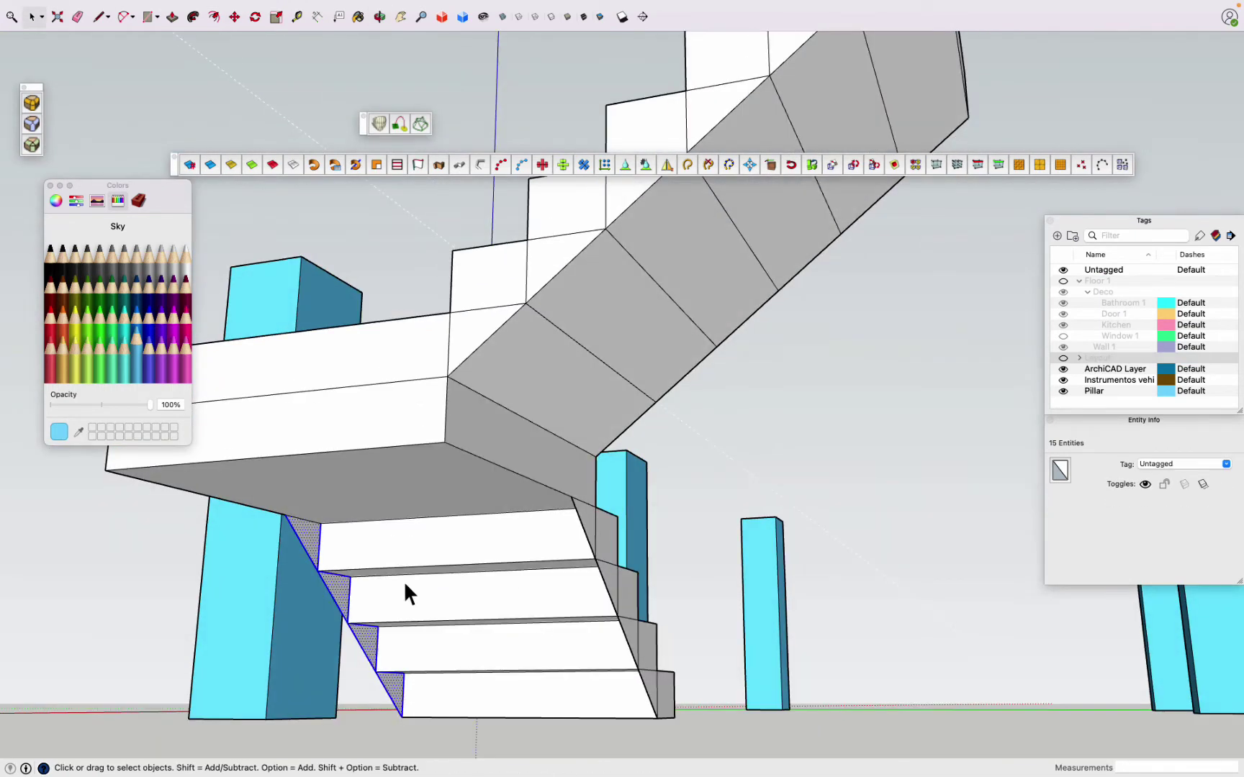
key("Escape")
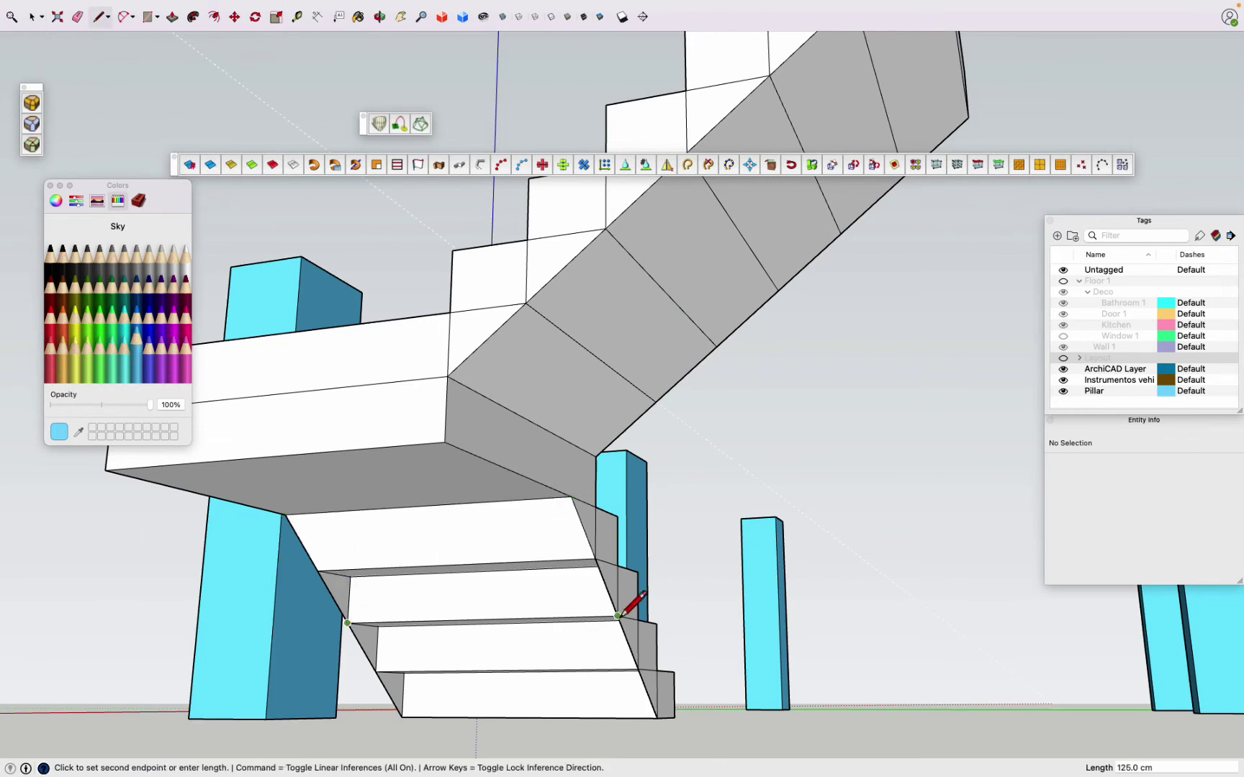
middle_click_drag(540, 702, 634, 675)
scroll(514, 528, "down", 5)
left_click(680, 583)
double_click(680, 583)
scroll(403, 367, "up", 5)
Step: Erase the leftover edges and orbit to look down on the staircase
key("e")
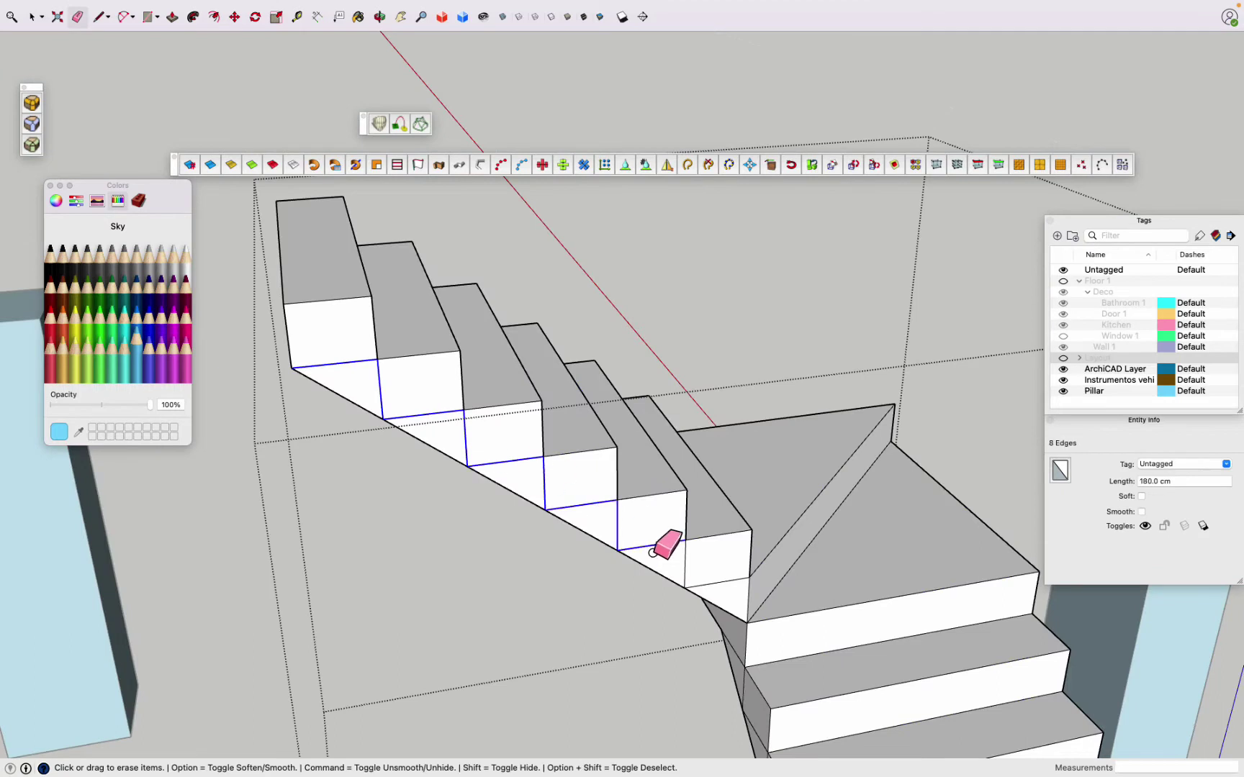
key("Delete")
middle_click_drag(653, 552, 882, 555)
scroll(667, 556, "down", 5)
mouse_move(666, 555)
middle_mouse_down()
mouse_move(575, 583)
mouse_move(564, 724)
middle_mouse_up()
mouse_move(364, 375)
middle_mouse_down()
mouse_move(319, 389)
mouse_move(366, 436)
middle_mouse_up()
mouse_move(598, 487)
middle_mouse_down()
mouse_move(1013, 550)
mouse_move(872, 652)
mouse_move(105, 11)
middle_mouse_up()
Step: Finish a guide edge on the stairs and move the two new edges
left_click(791, 717)
key("space")
mouse_move(814, 702)
middle_mouse_down()
mouse_move(458, 369)
mouse_move(655, 375)
mouse_move(557, 450)
mouse_move(819, 525)
mouse_move(505, 404)
middle_mouse_up()
key("m")
mouse_move(640, 495)
middle_mouse_down()
mouse_move(639, 749)
mouse_move(727, 702)
middle_mouse_up()
scroll(727, 703, "up", 5)
middle_click_drag(660, 735, 387, 65)
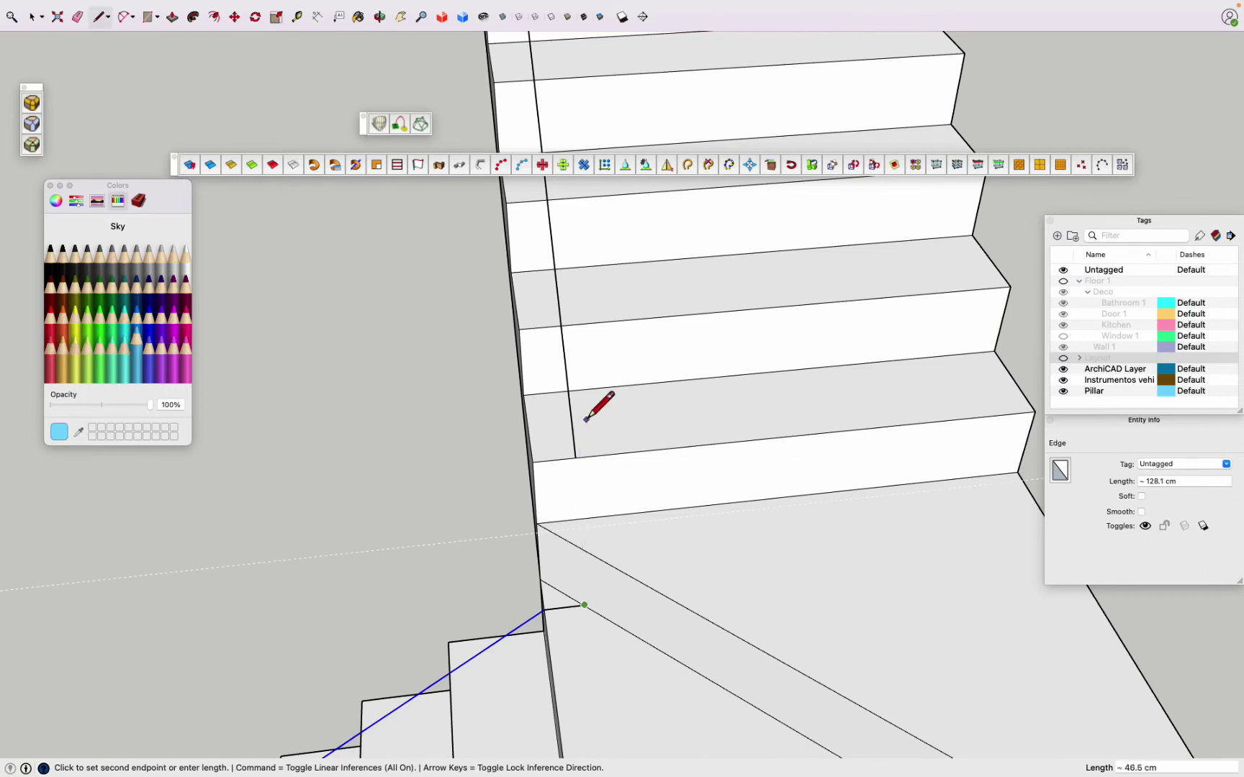
middle_click_drag(587, 426, 1057, 475)
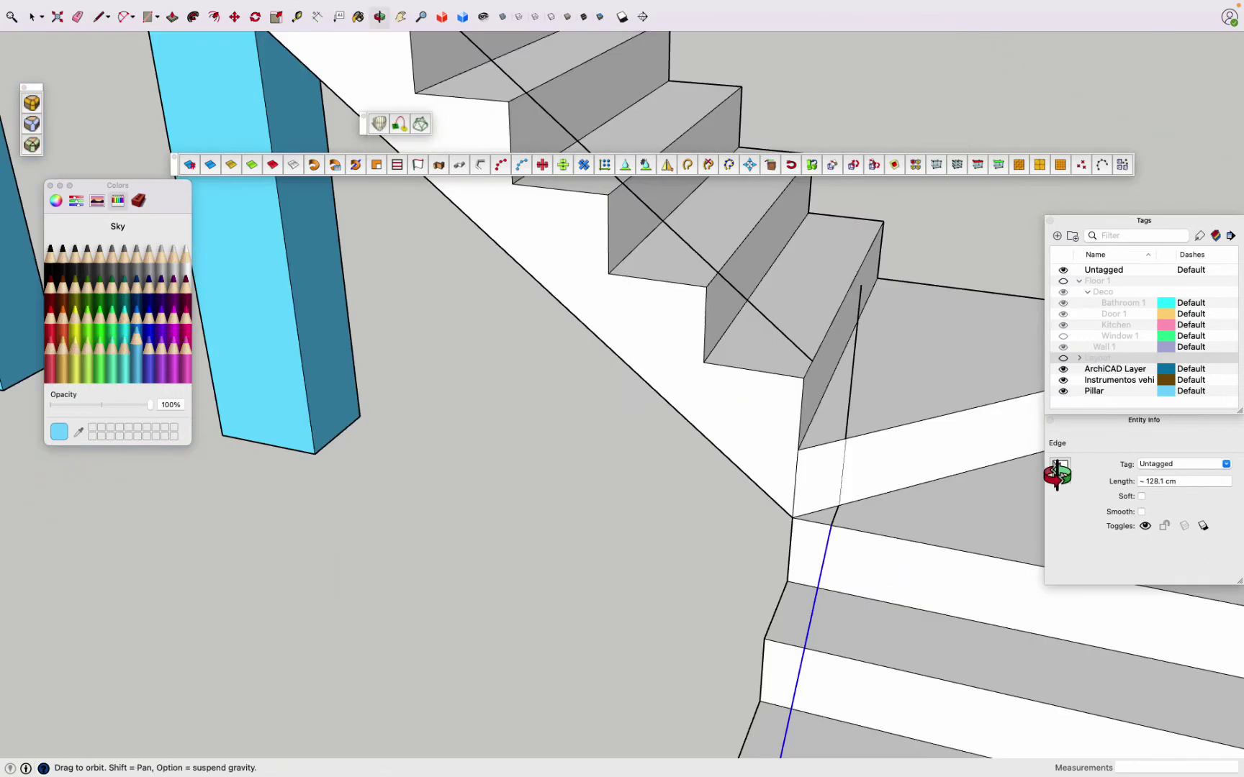
Step: Select the staircase group and start repositioning it
left_click(848, 407)
scroll(847, 408, "down", 10)
middle_click_drag(557, 454, 592, 351)
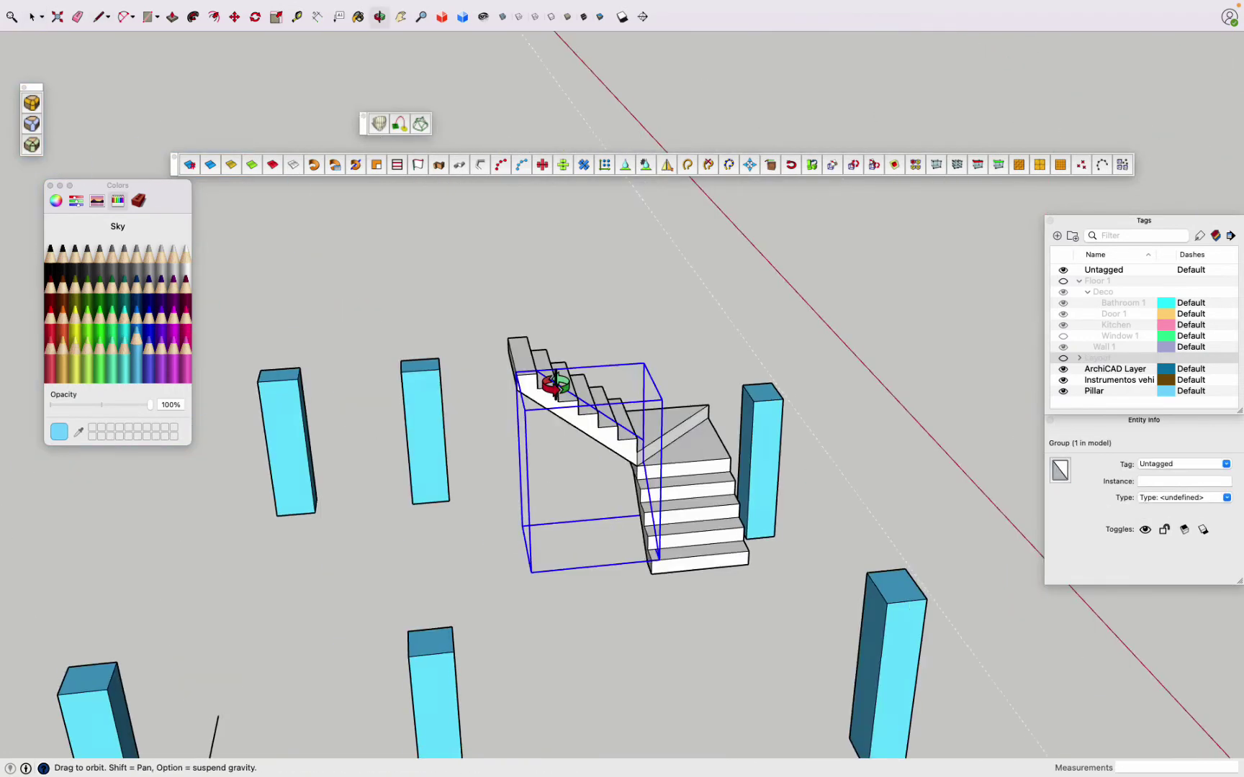
scroll(591, 351, "up", 5)
key("m")
mouse_move(591, 280)
middle_mouse_down()
mouse_move(861, 417)
mouse_move(334, 577)
mouse_move(1230, 675)
mouse_move(780, 683)
middle_mouse_up()
scroll(780, 684, "up", 3)
Step: Draw the handrail path edges along the staircase with the Line tool
key("l")
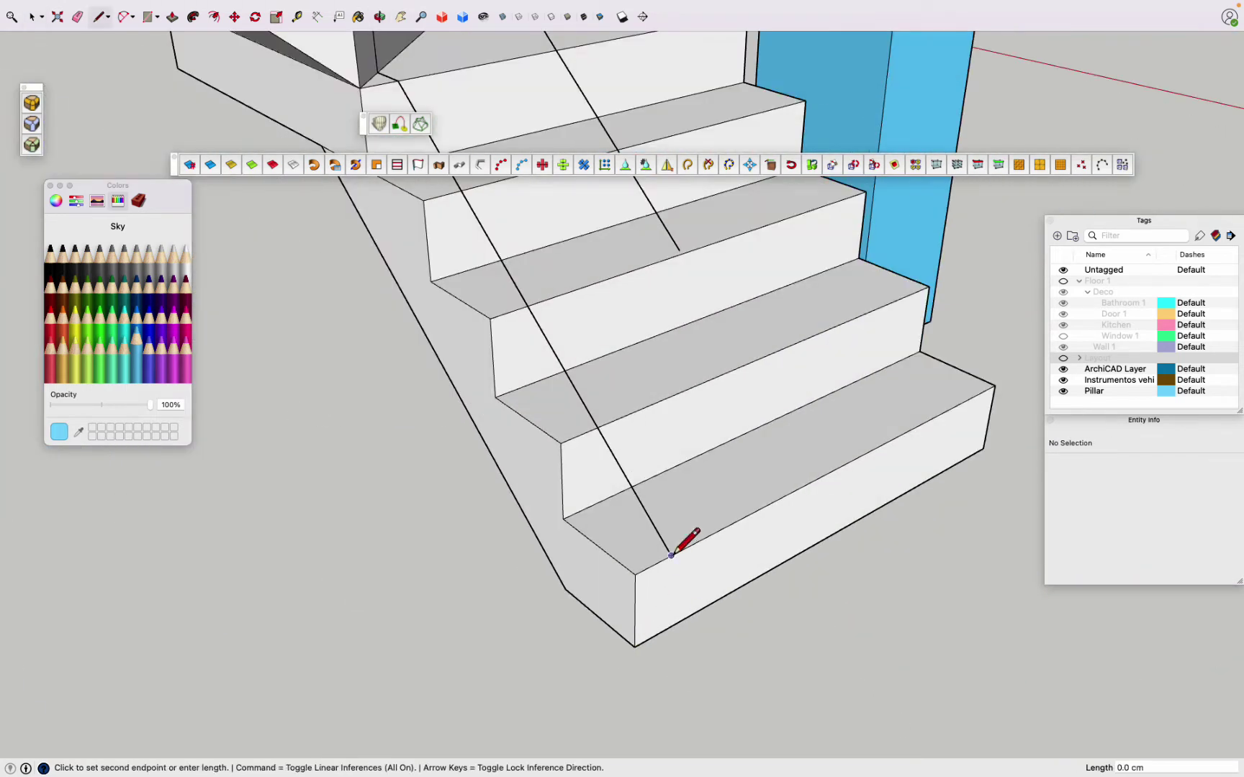
left_click(722, 213)
mouse_move(722, 213)
middle_mouse_down()
mouse_move(910, 444)
mouse_move(869, 628)
middle_mouse_up()
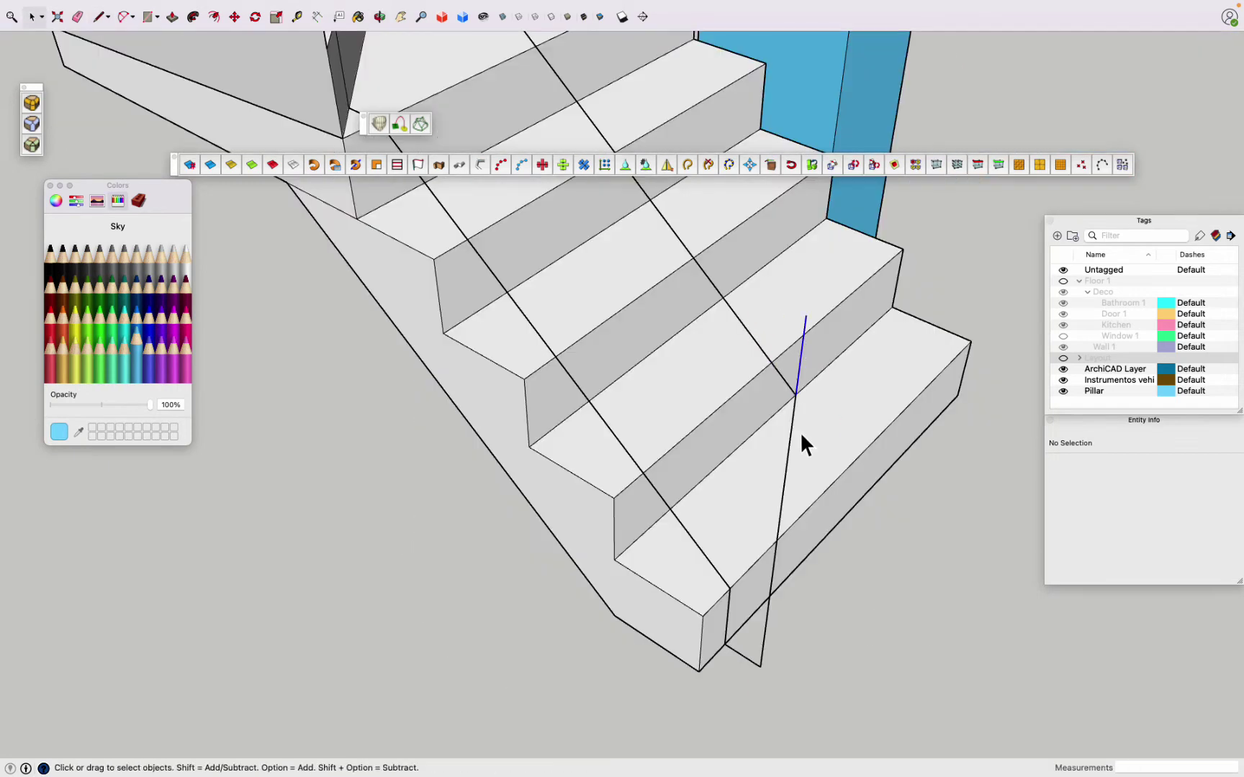
scroll(808, 713, "down", 5)
mouse_move(807, 712)
middle_mouse_down()
mouse_move(311, 322)
mouse_move(667, 542)
middle_mouse_up()
scroll(666, 542, "up", 3)
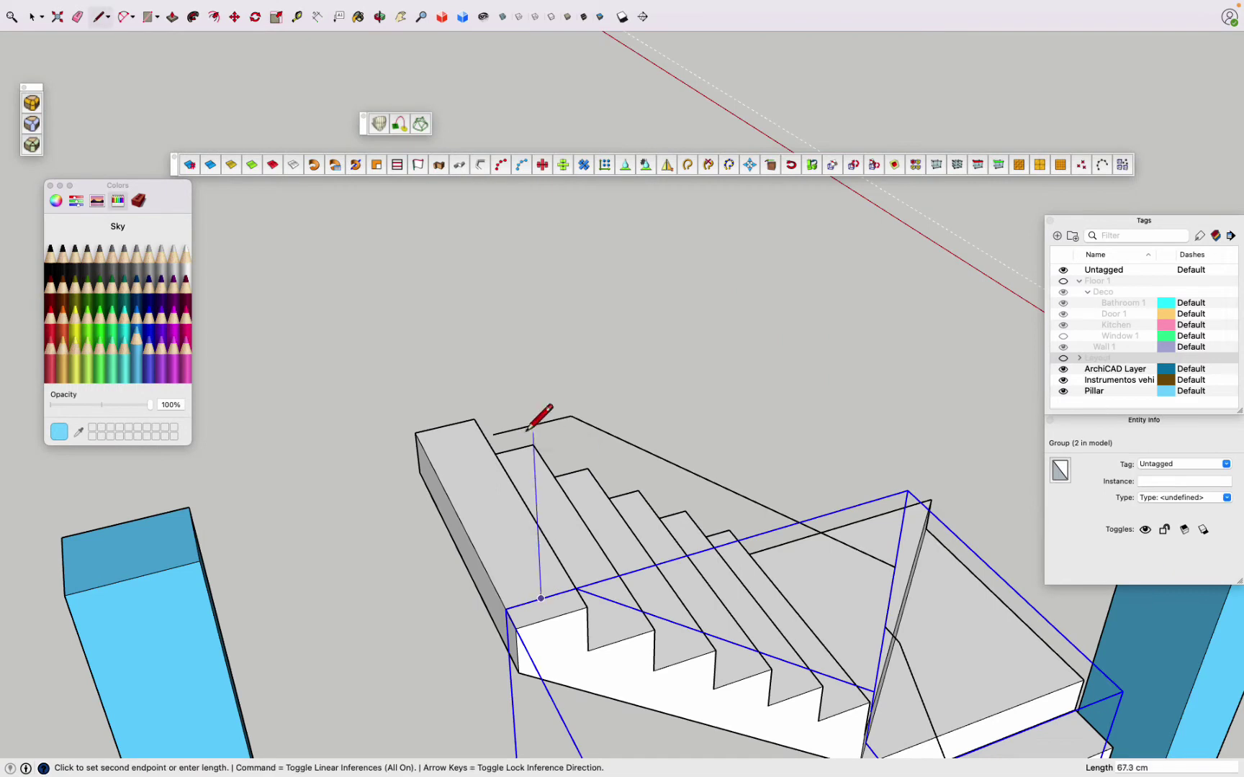
scroll(529, 429, "down", 3)
left_click(566, 434)
scroll(529, 427, "up", 2)
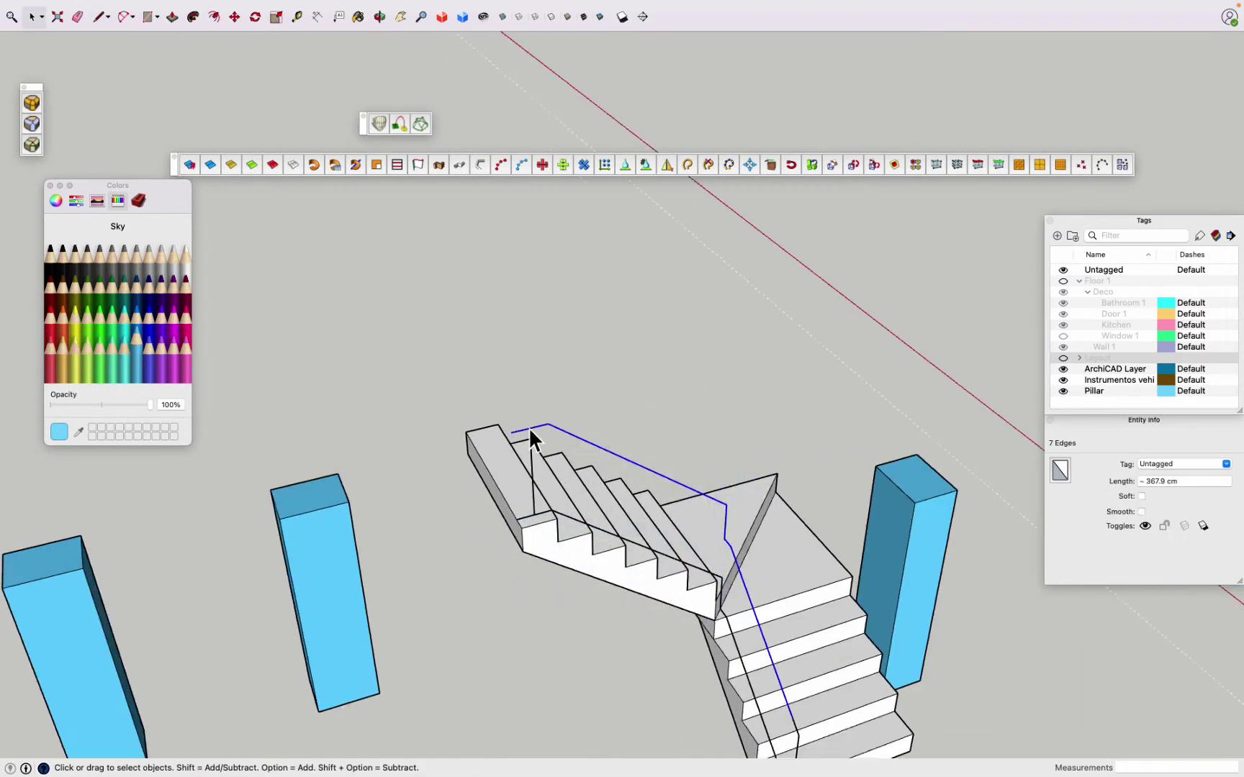
scroll(528, 434, "up", 2)
middle_click_drag(528, 434, 626, 305)
scroll(626, 306, "down", 5)
scroll(596, 494, "up", 4)
mouse_move(597, 495)
middle_mouse_down()
mouse_move(277, 625)
mouse_move(542, 671)
middle_mouse_up()
Step: Select the group holding the rail path and move it into place
left_click(498, 409)
left_click(442, 463)
mouse_move(442, 463)
middle_mouse_down()
mouse_move(527, 658)
mouse_move(464, 619)
mouse_move(452, 533)
middle_mouse_up()
scroll(452, 533, "up", 3)
left_click(427, 514)
key("m")
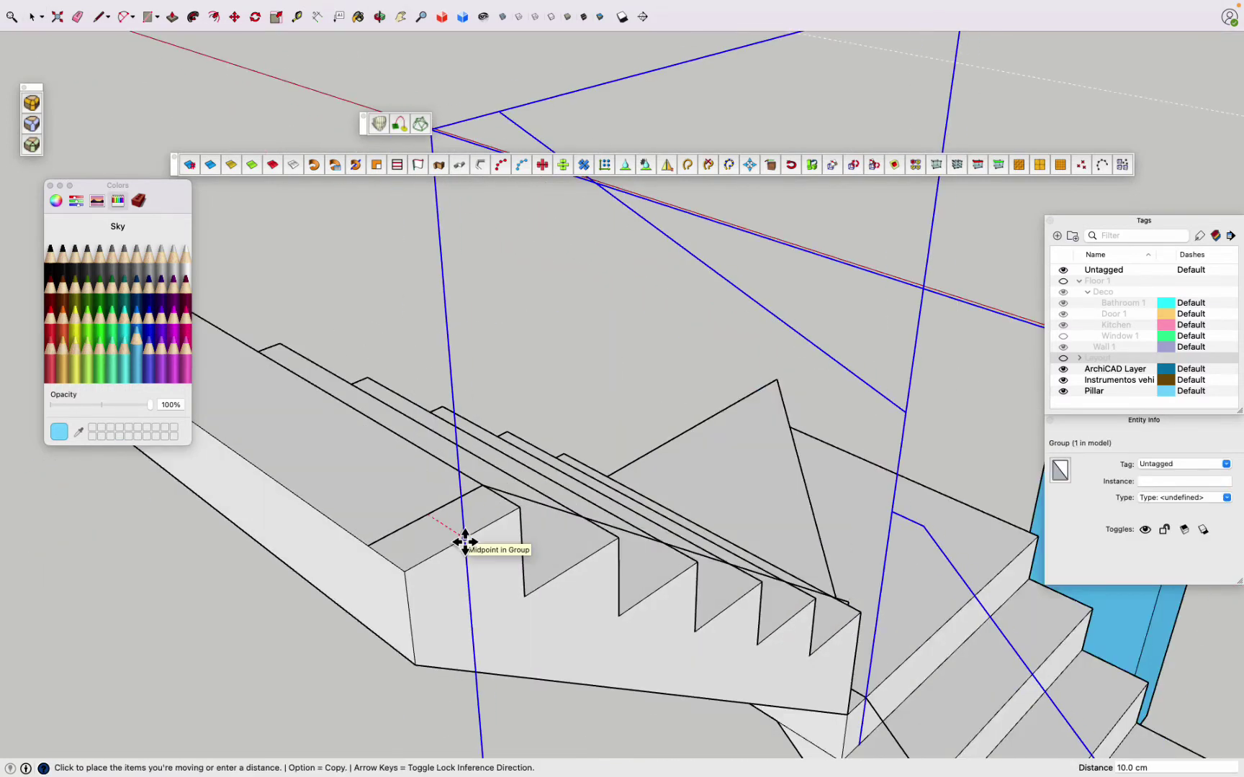
scroll(465, 541, "down", 3)
mouse_move(480, 666)
middle_mouse_down()
mouse_move(694, 716)
mouse_move(383, 566)
mouse_move(897, 390)
mouse_move(681, 361)
mouse_move(805, 405)
mouse_move(369, 389)
middle_mouse_up()
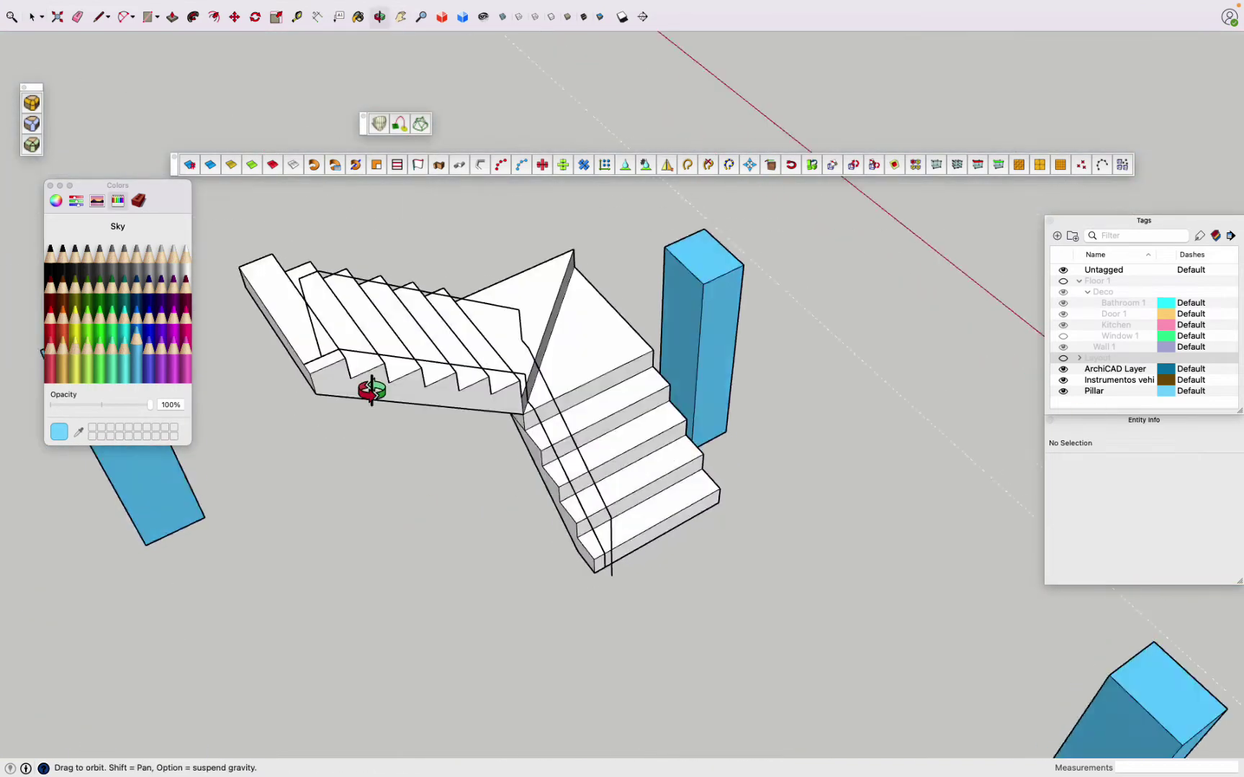
scroll(385, 378, "up", 5)
scroll(385, 378, "down", 2)
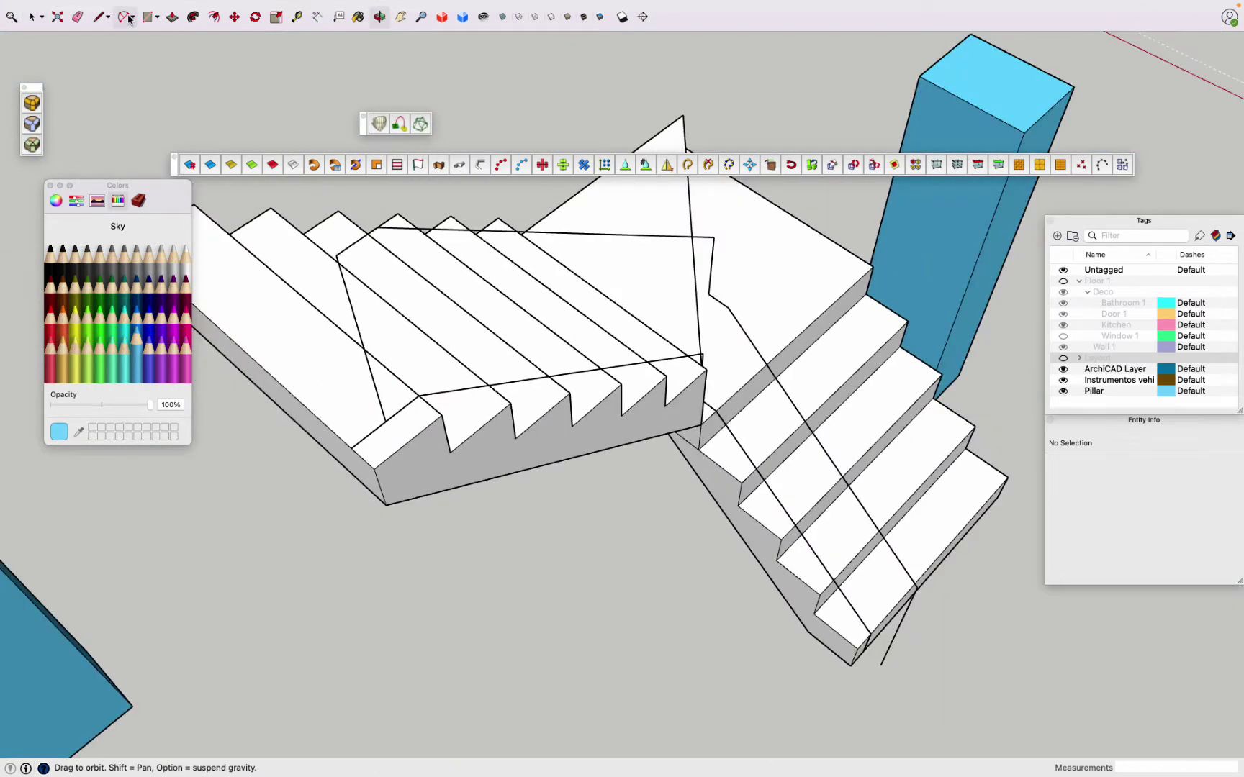
Step: Open the rail path group and select all nine connected path edges
left_click(376, 392)
scroll(369, 310, "down", 1)
double_click(364, 252)
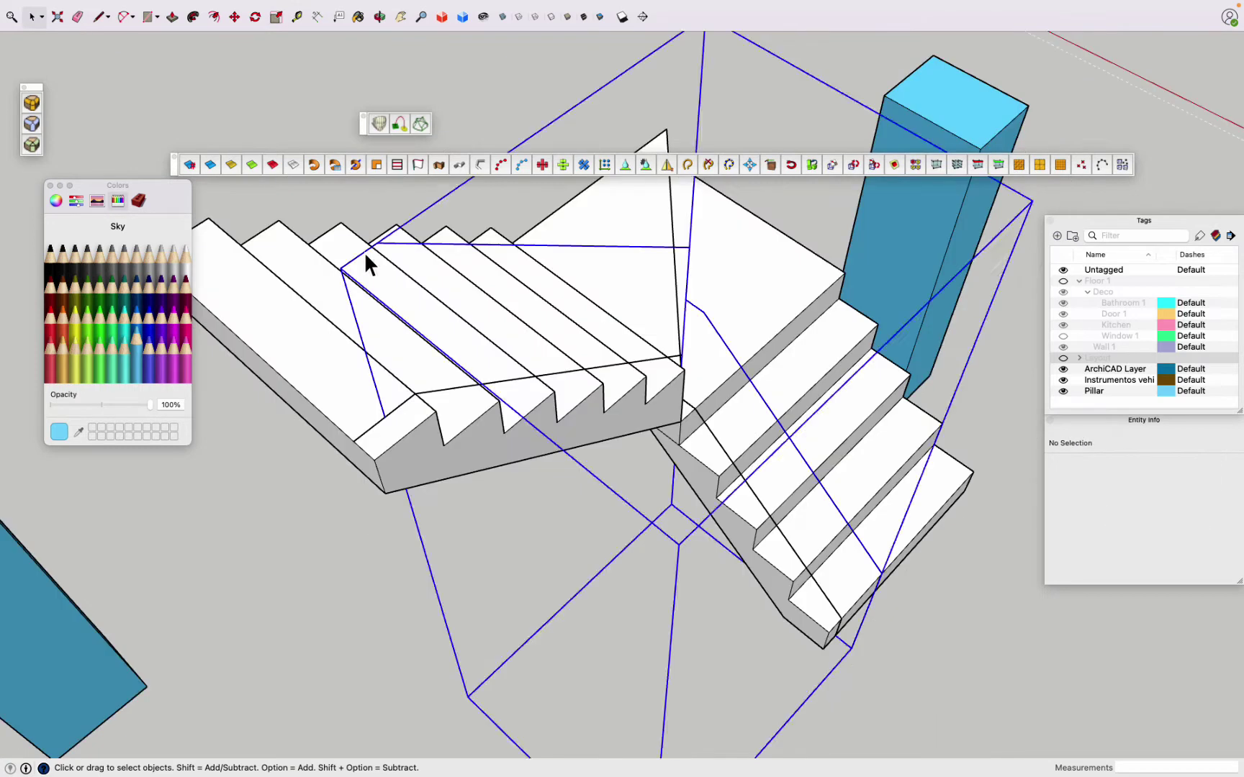
triple_click(422, 248)
Step: Extrude the 100 cm handrail along the path with Central(Plan) alignment
mouse_move(966, 755)
middle_mouse_down()
mouse_move(744, 503)
mouse_move(705, 491)
mouse_move(720, 719)
middle_mouse_up()
scroll(673, 544, "up", 3)
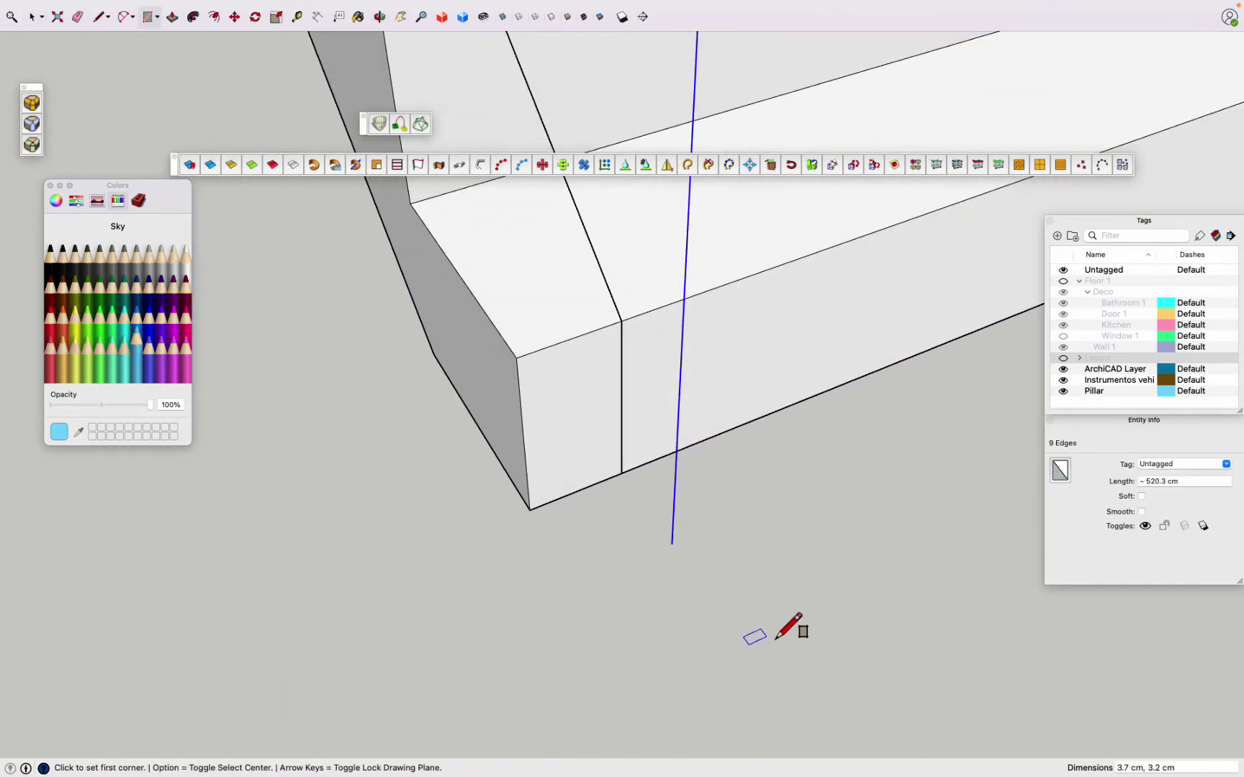
scroll(790, 626, "down", 5)
middle_click_drag(707, 583, 611, 544)
left_click(605, 165)
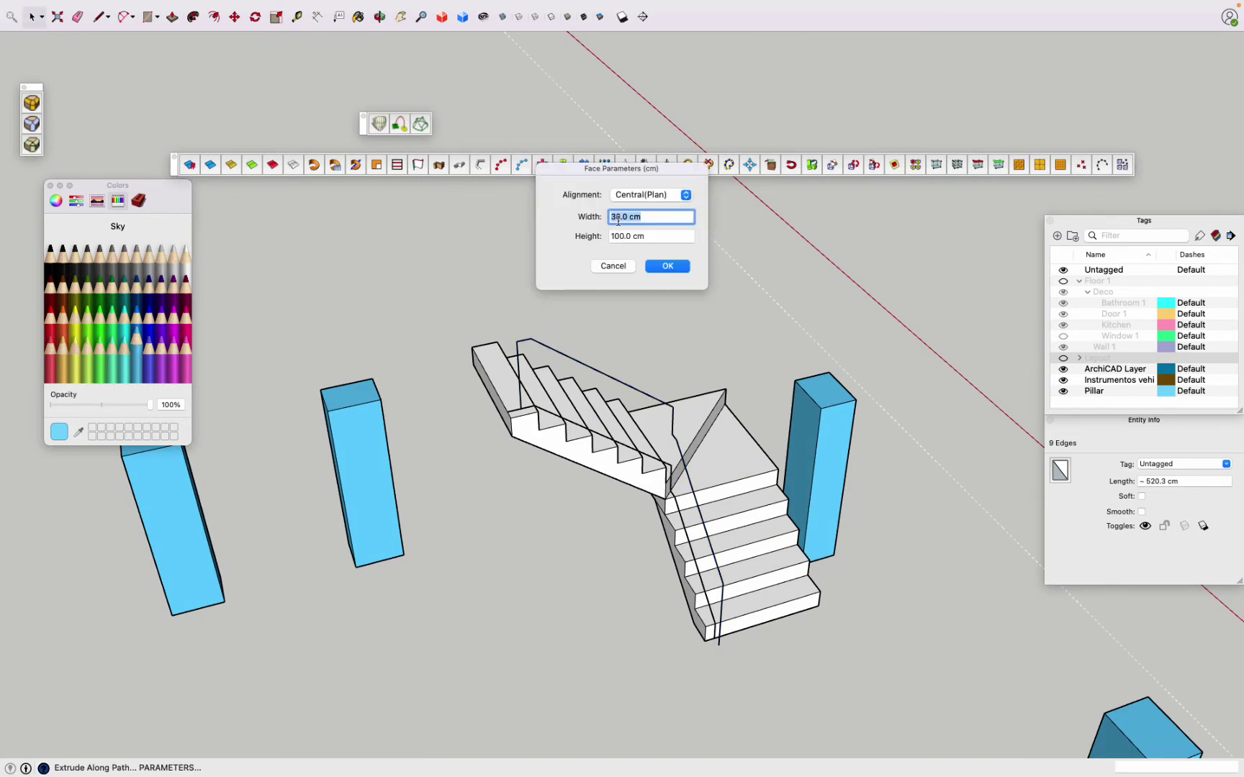
left_click(647, 197)
left_click(667, 266)
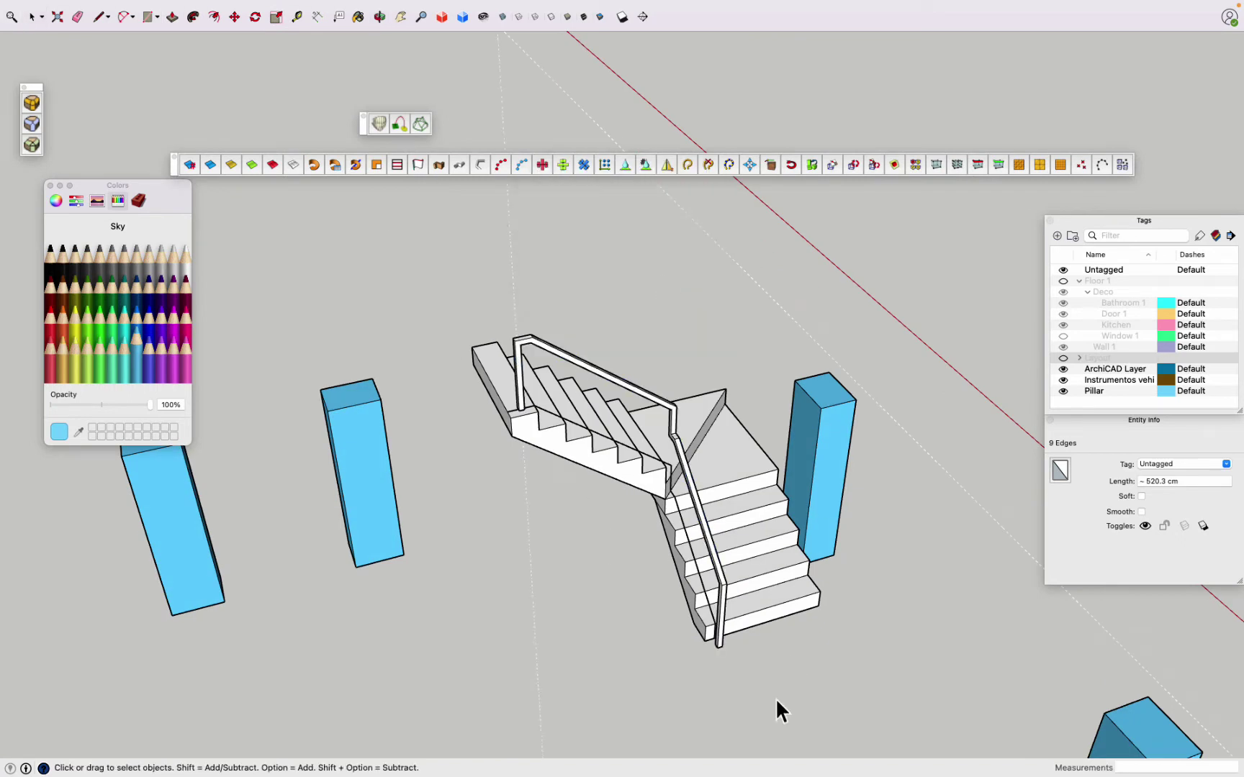
middle_click_drag(778, 708, 591, 394)
Step: Draw a small square post profile, group it and place it at the rail's foot
scroll(551, 509, "up", 5)
middle_click_drag(550, 509, 436, 436)
scroll(350, 305, "up", 5)
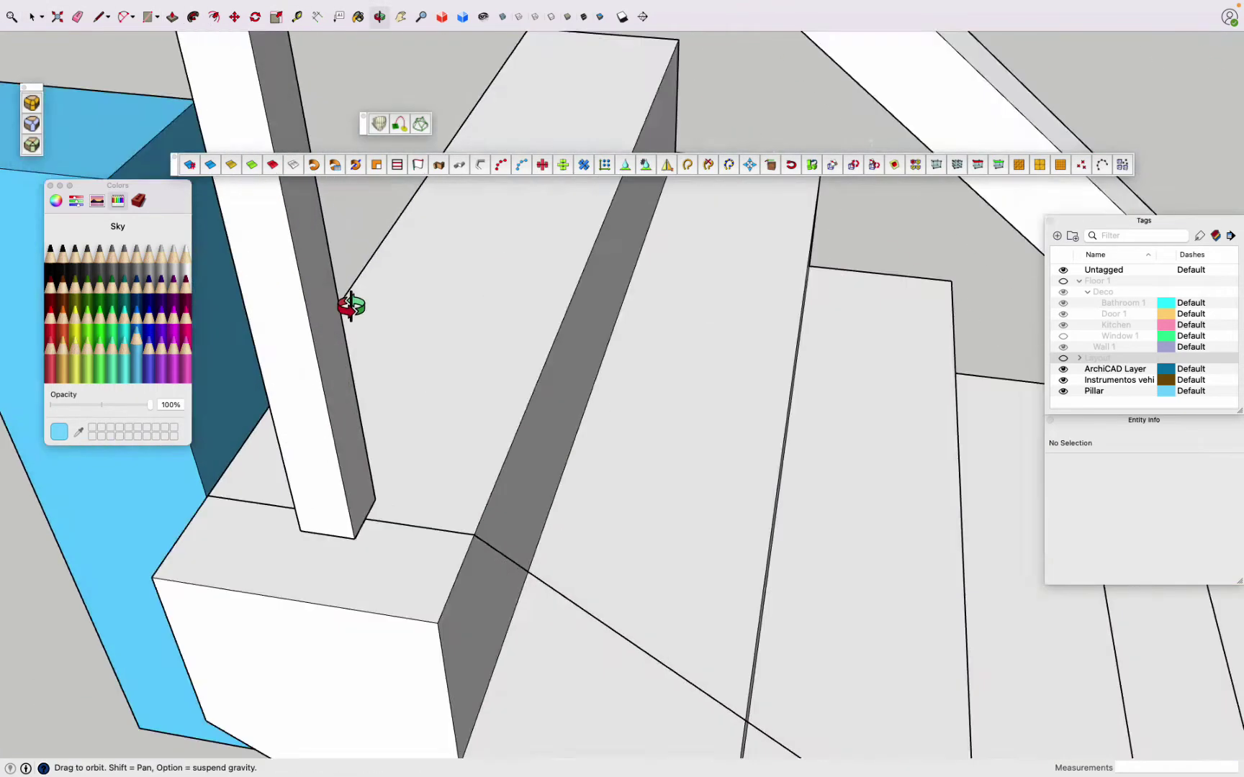
scroll(381, 507, "up", 3)
left_click(147, 14)
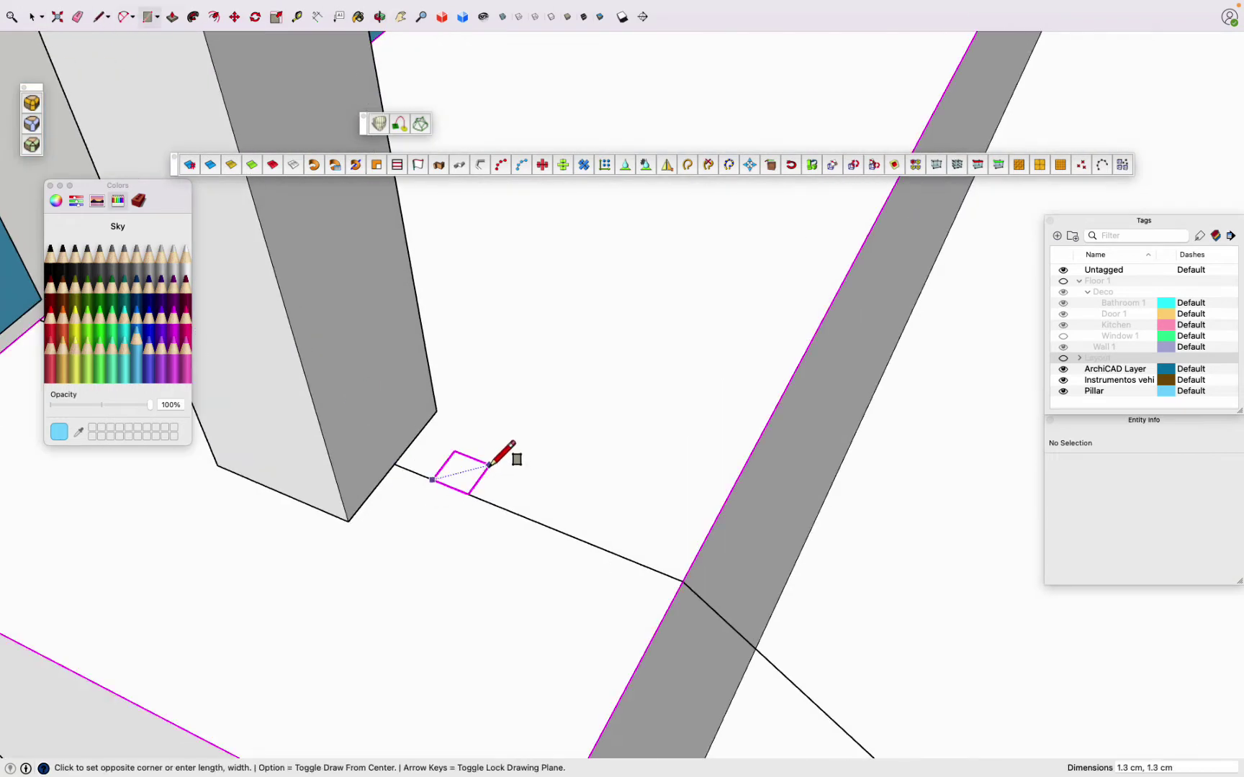
key("ctrl+z")
key("r")
left_click_drag(527, 386, 630, 373)
double_click(603, 375)
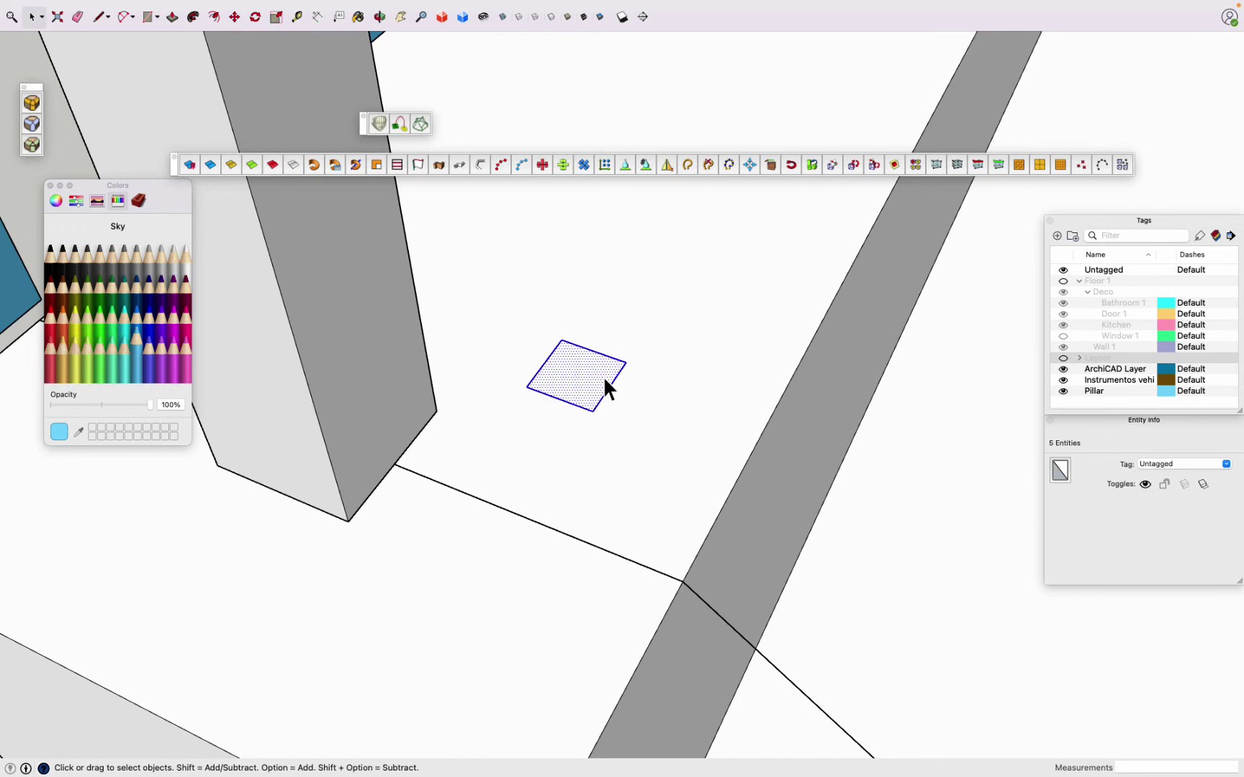
key("g")
key("m")
key("space")
mouse_move(547, 361)
left_mouse_down()
mouse_move(448, 480)
mouse_move(411, 227)
left_mouse_up()
scroll(453, 475, "down", 5)
Step: Push/Pull the square into a tall post and pick it up for placement in Top view
key("p")
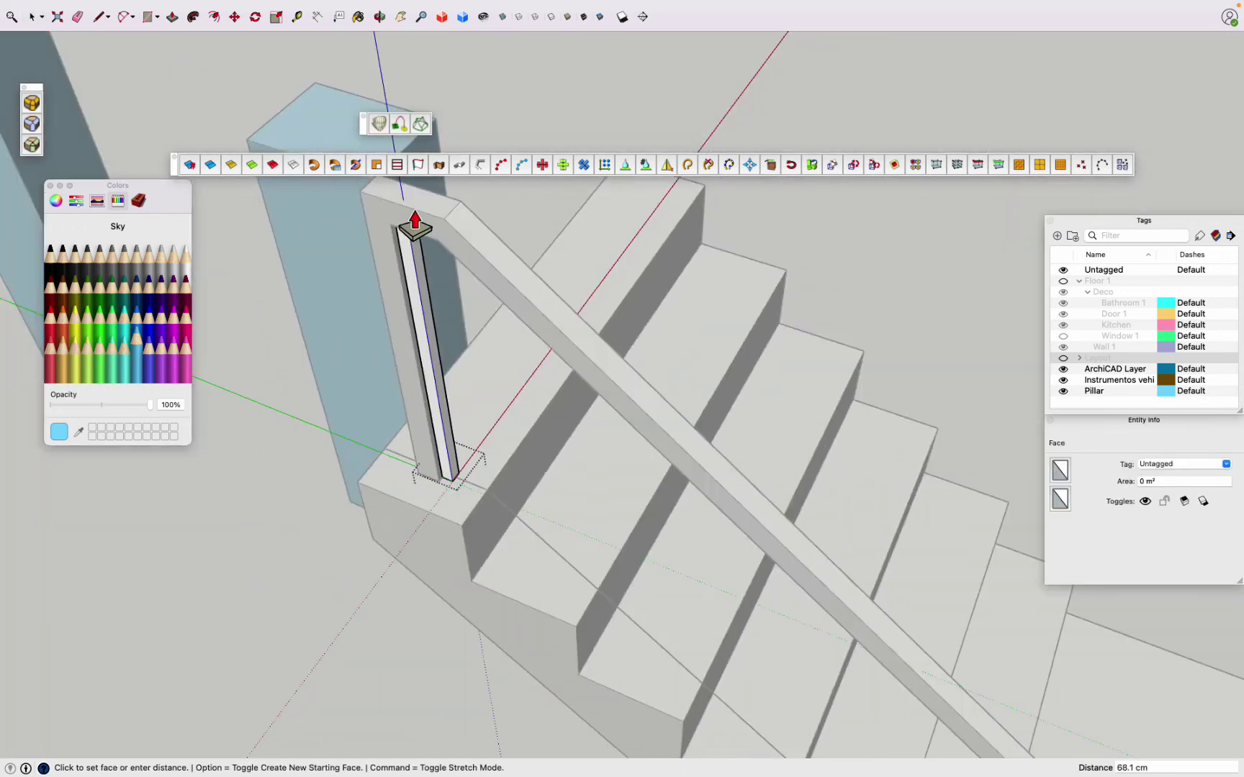
key("space")
left_click(455, 478)
key("m")
key("space")
mouse_move(524, 522)
middle_mouse_down()
mouse_move(846, 440)
mouse_move(363, 429)
middle_mouse_up()
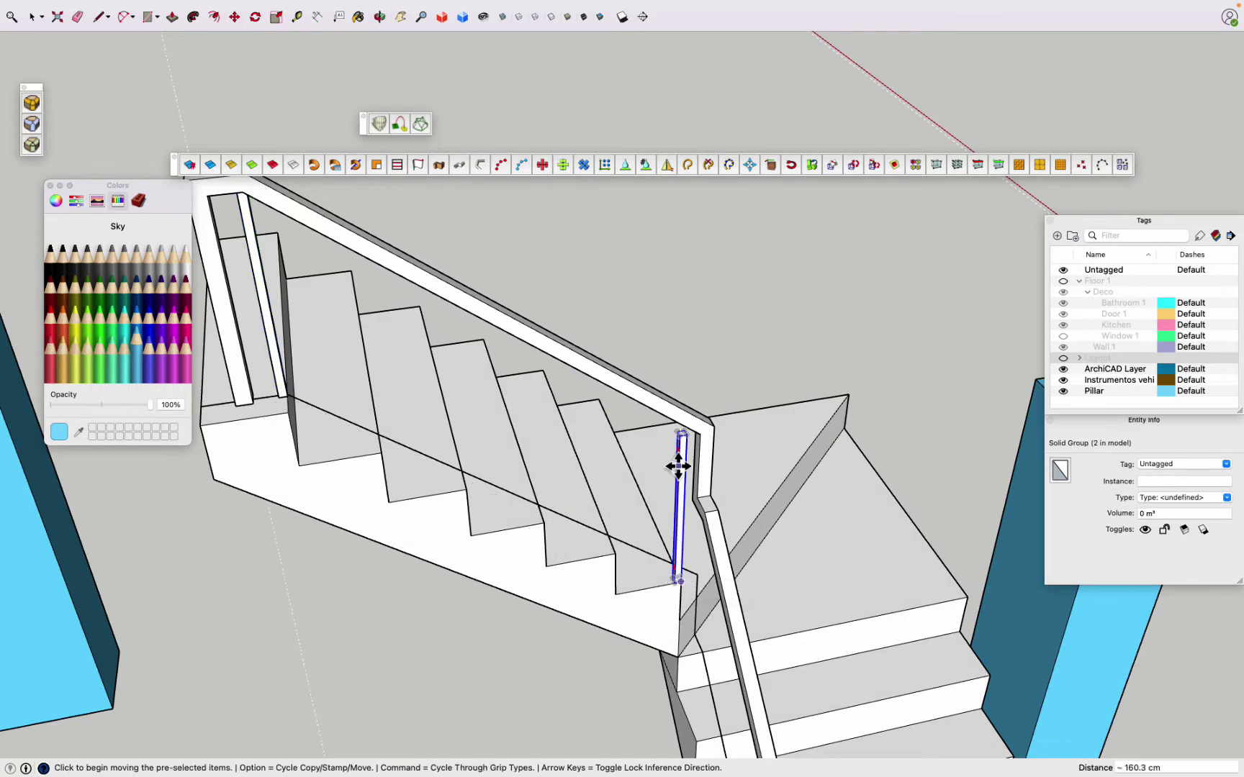
left_click(666, 575)
mouse_move(622, 589)
middle_mouse_down()
mouse_move(300, 647)
mouse_move(507, 420)
middle_mouse_up()
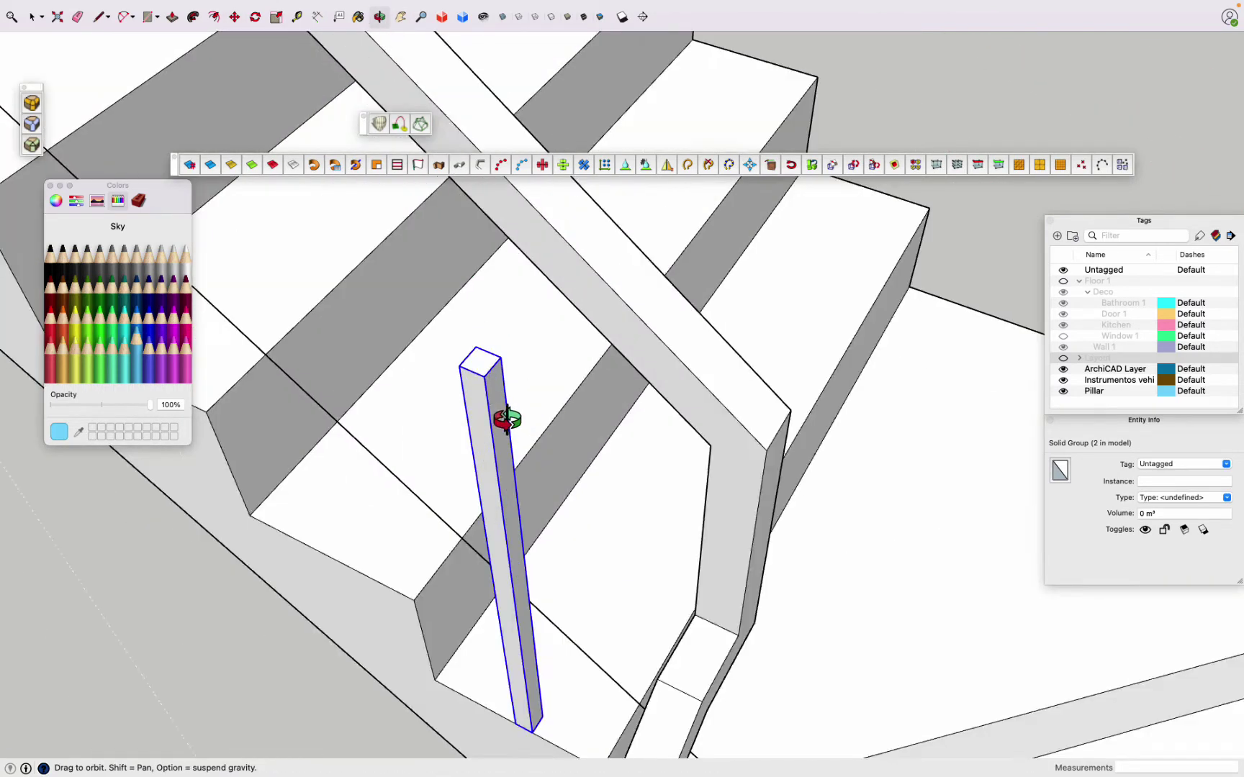
key("super+2")
Step: Drop the post beneath the rail and orbit back to a 3D staircase view
left_click(509, 506)
scroll(468, 503, "up", 4)
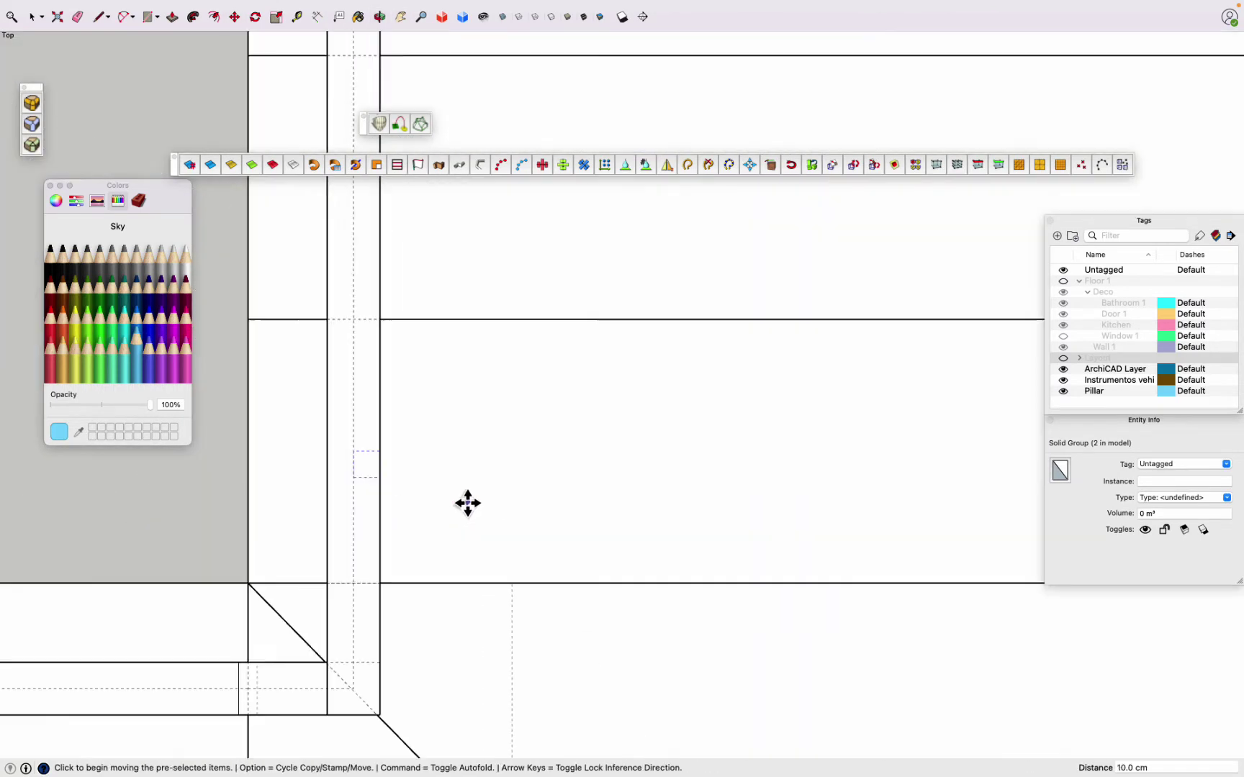
mouse_move(456, 492)
middle_mouse_down()
mouse_move(550, 583)
mouse_move(632, 521)
mouse_move(667, 555)
mouse_move(662, 484)
middle_mouse_up()
scroll(647, 461, "down", 3)
scroll(661, 527, "up", 3)
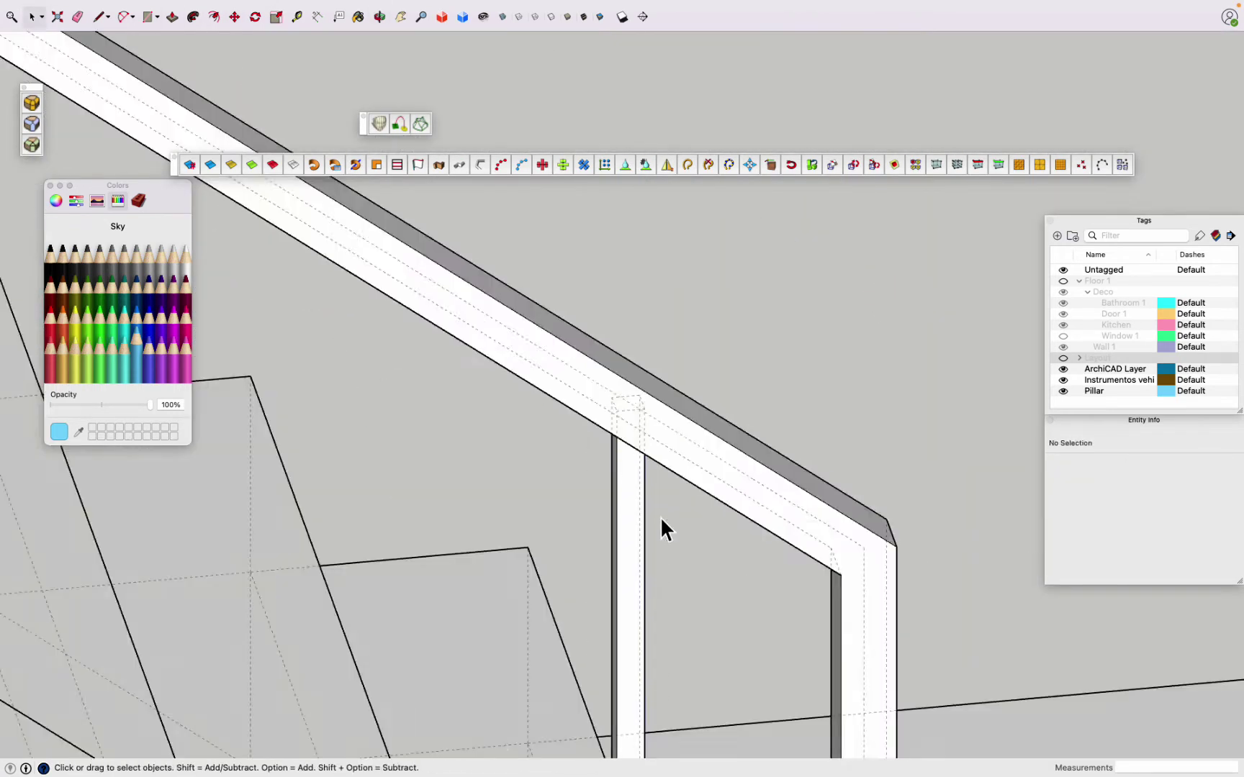
scroll(661, 528, "down", 8)
mouse_move(533, 444)
middle_mouse_down()
mouse_move(775, 605)
mouse_move(636, 606)
middle_mouse_up()
scroll(402, 480, "up", 5)
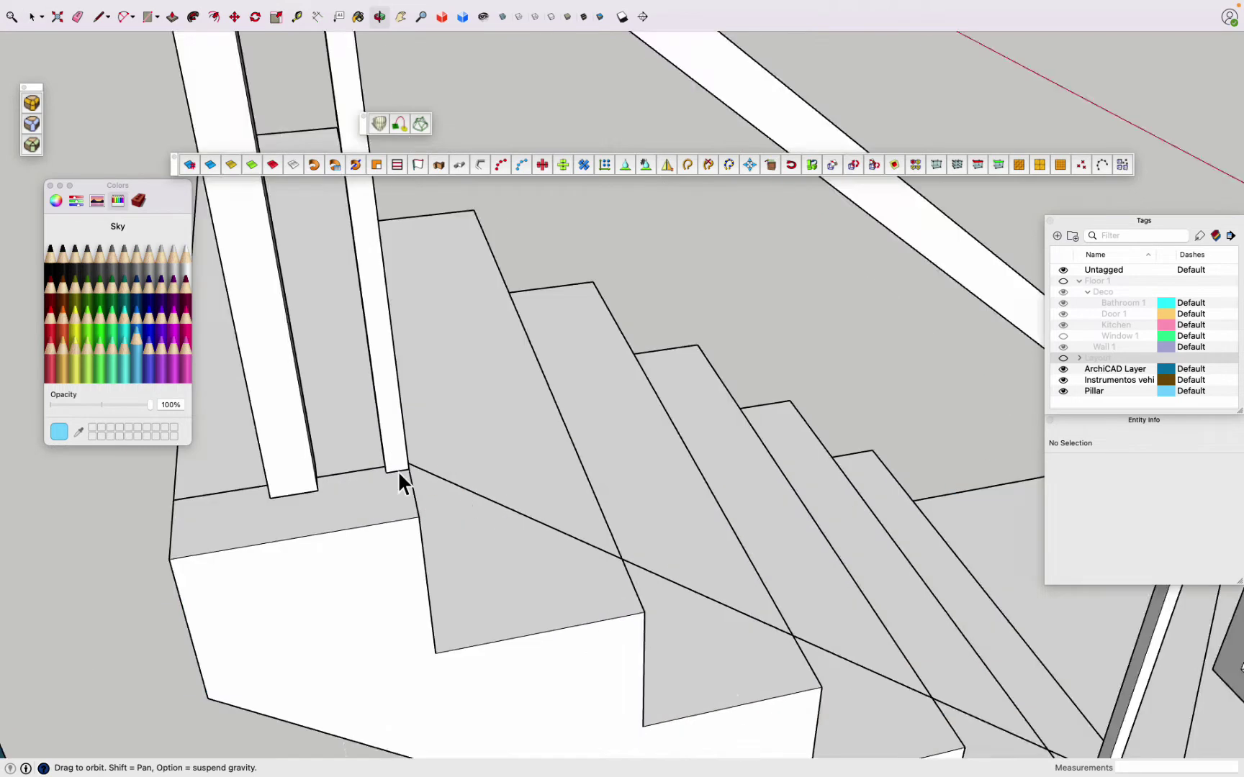
scroll(402, 480, "down", 3)
scroll(786, 658, "up", 3)
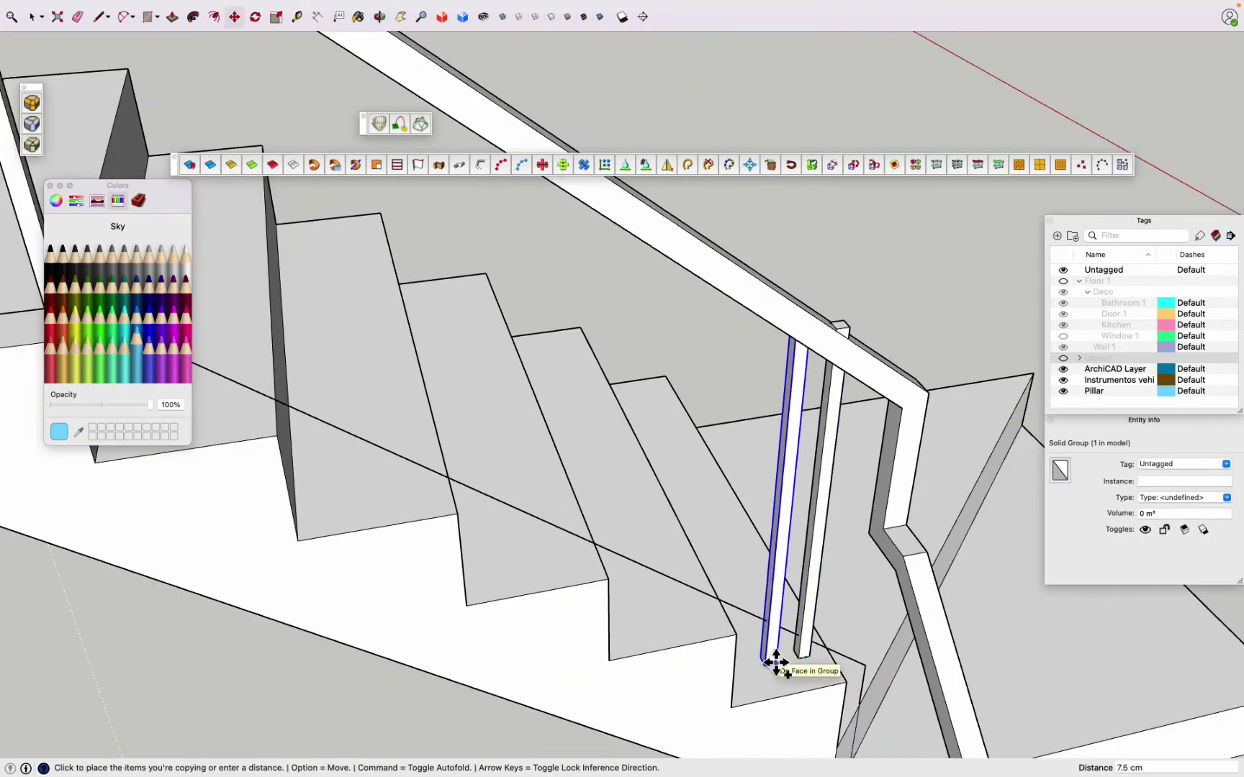
Step: Try Push/Pull on the baluster top, then cancel it and view the whole staircase
key("space")
scroll(809, 411, "up", 3)
key("p")
mouse_move(825, 381)
middle_mouse_down()
mouse_move(606, 408)
mouse_move(887, 461)
middle_mouse_up()
key("space")
scroll(636, 441, "down", 5)
mouse_move(636, 441)
middle_mouse_down()
mouse_move(1050, 362)
mouse_move(431, 403)
middle_mouse_up()
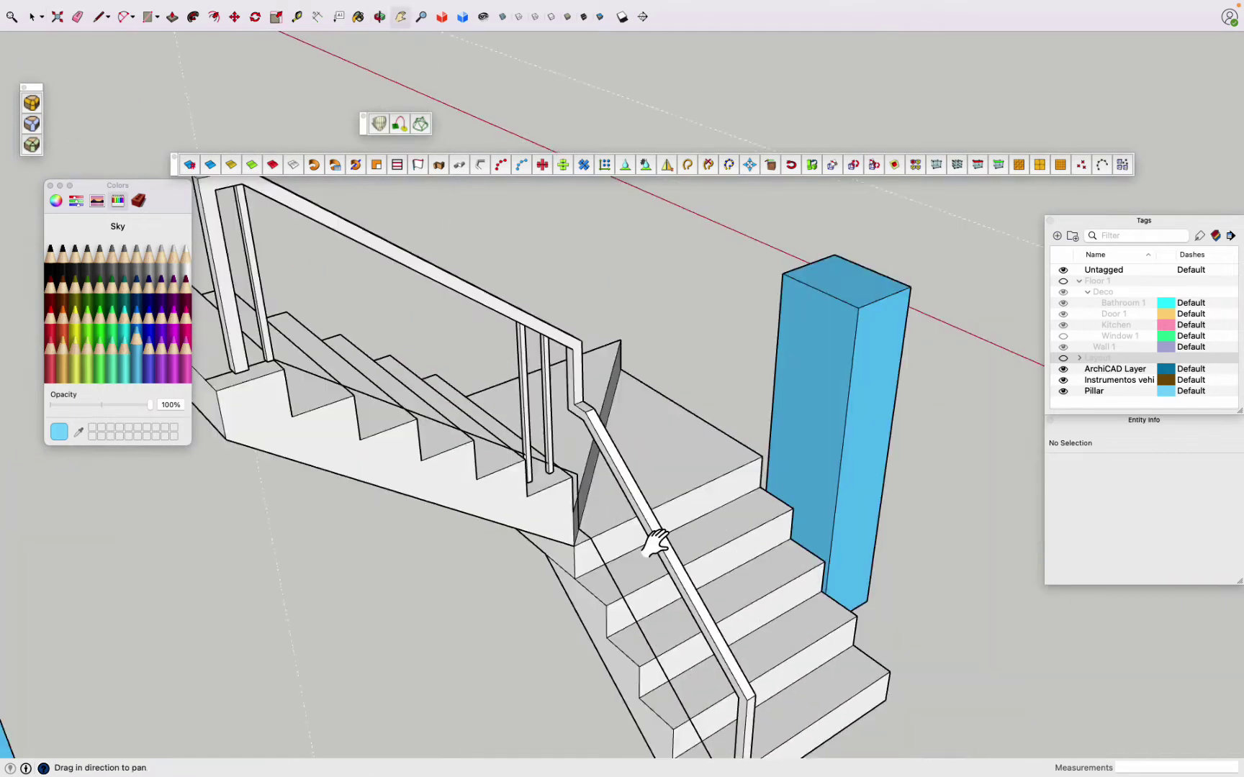
scroll(376, 414, "up", 3)
Step: Copy the baluster beside the first and place another copy on the lower flight
key("m")
left_click(376, 415)
key("alt")
left_click(477, 589)
scroll(467, 599, "up", 3)
mouse_move(527, 569)
middle_mouse_down()
mouse_move(774, 528)
mouse_move(500, 616)
middle_mouse_up()
scroll(522, 569, "up", 2)
key("m")
scroll(521, 571, "down", 1)
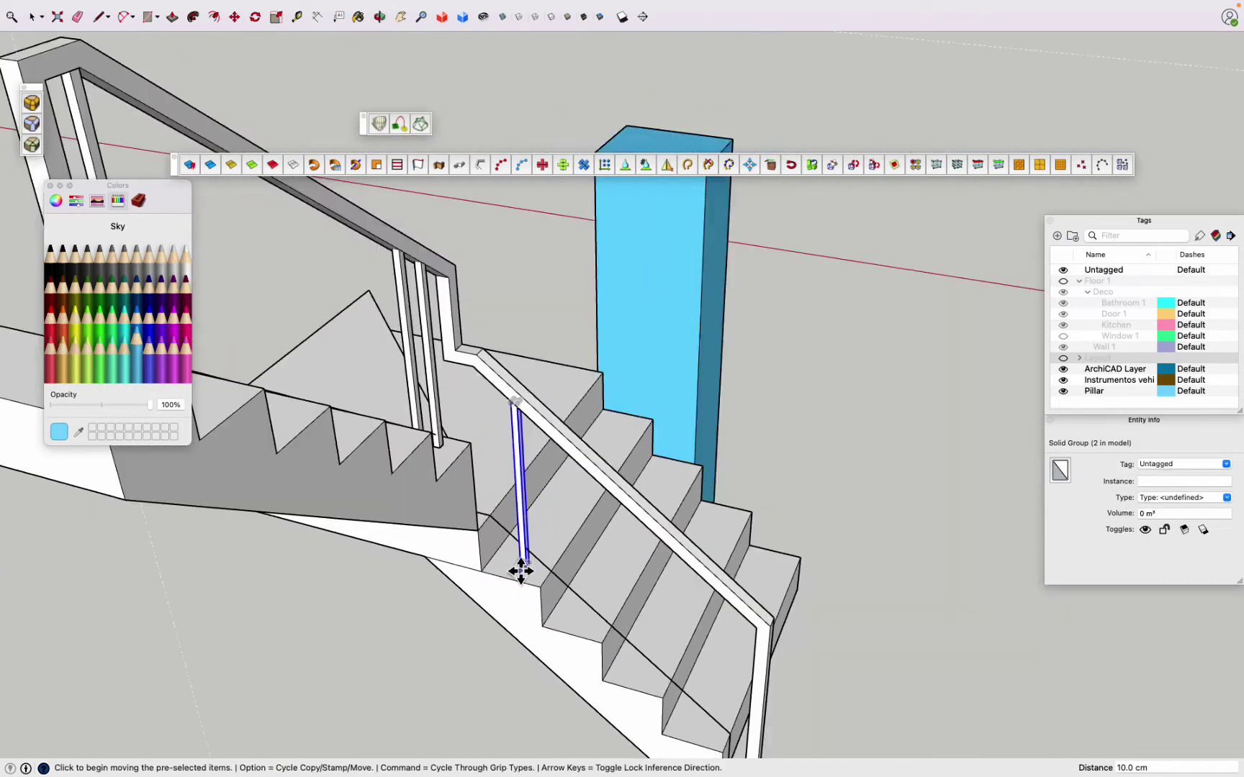
left_click(724, 751)
scroll(723, 751, "up", 4)
key("space")
scroll(706, 744, "down", 3)
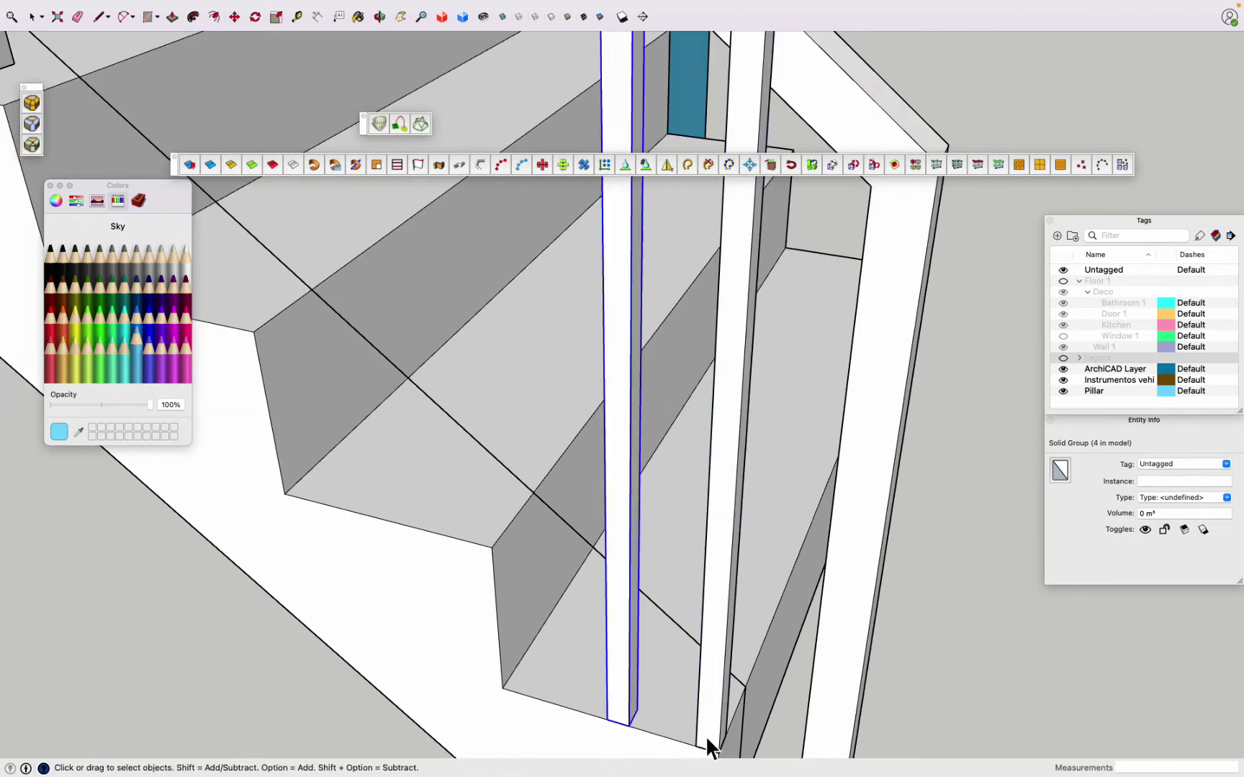
Step: Move the two selected balusters so they sit against the stair corner
left_click(671, 744, "shift")
key("m")
scroll(677, 736, "up", 3)
left_click(674, 728)
middle_click_drag(795, 651, 703, 689)
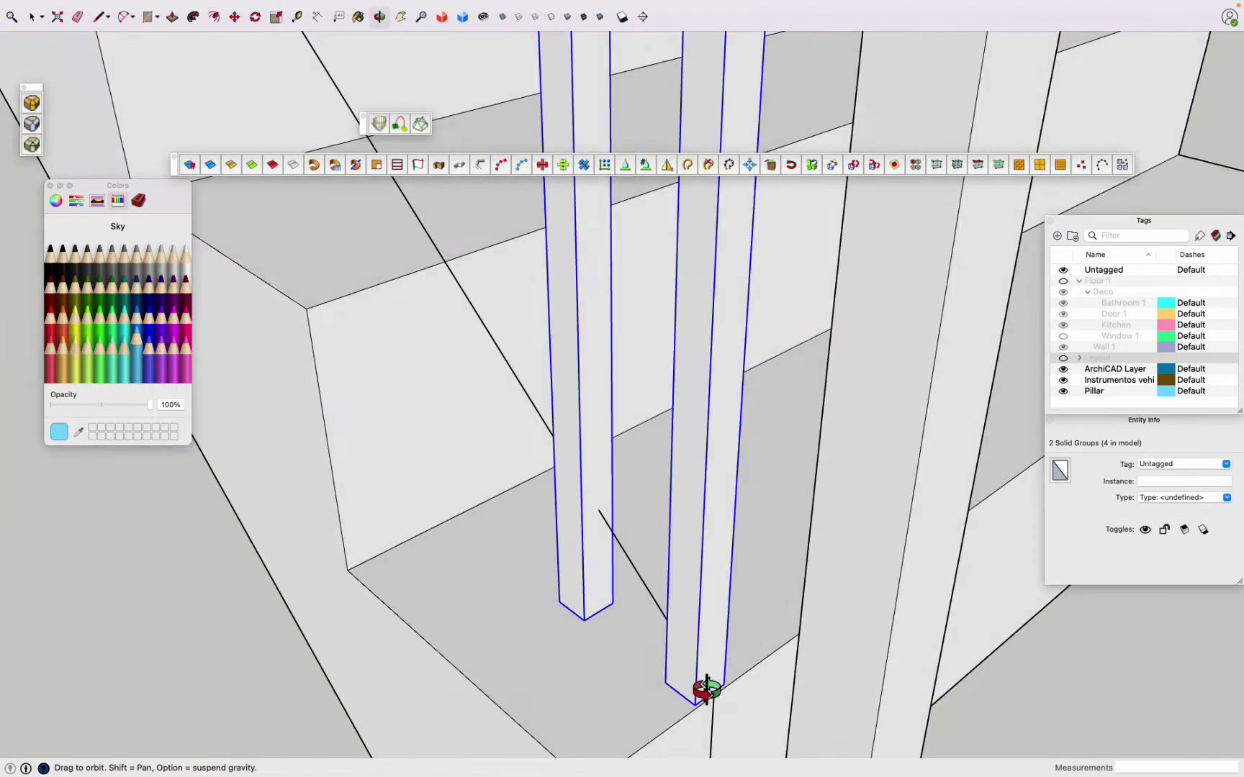
left_click(752, 706)
left_click(705, 702)
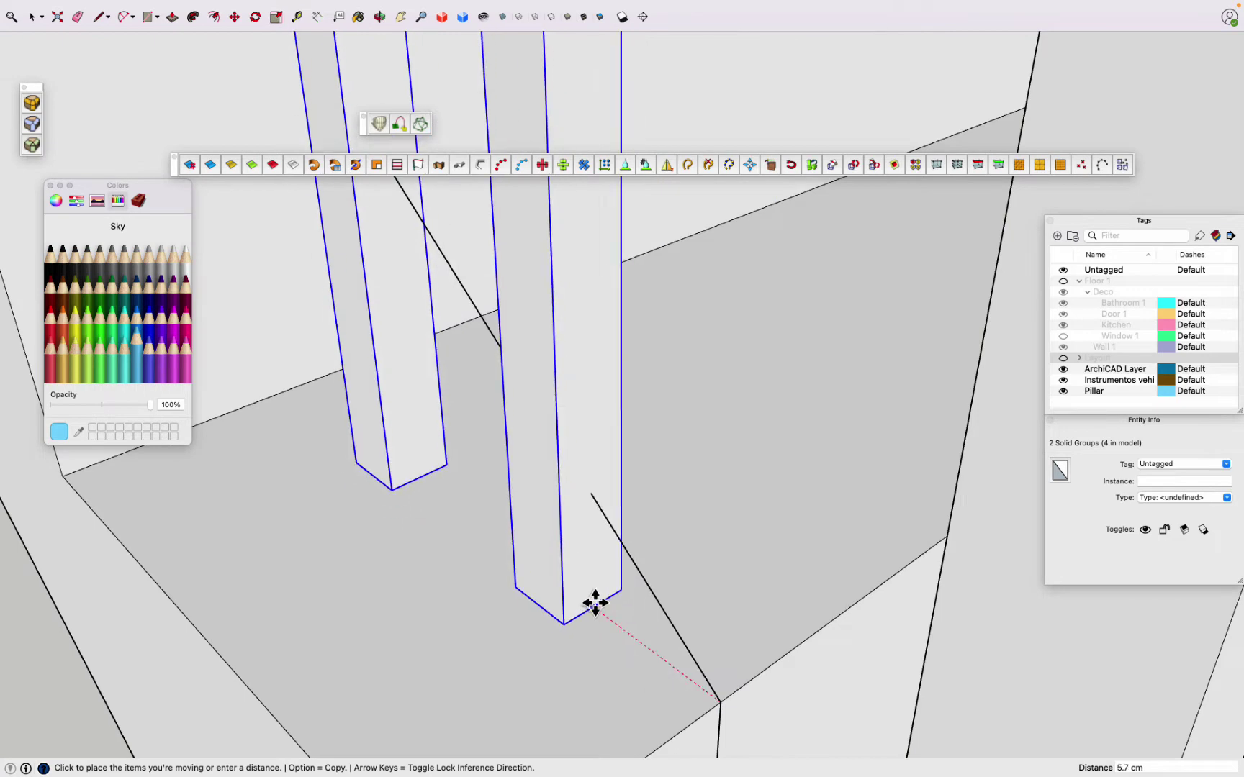
left_click(593, 602)
scroll(594, 603, "down", 5)
middle_click_drag(594, 603, 897, 391)
scroll(657, 381, "up", 5)
Step: Adjust a baluster face with Push/Pull and orbit to check the staircase
key("space")
key("p")
left_click(646, 360)
key("space")
scroll(675, 460, "down", 5)
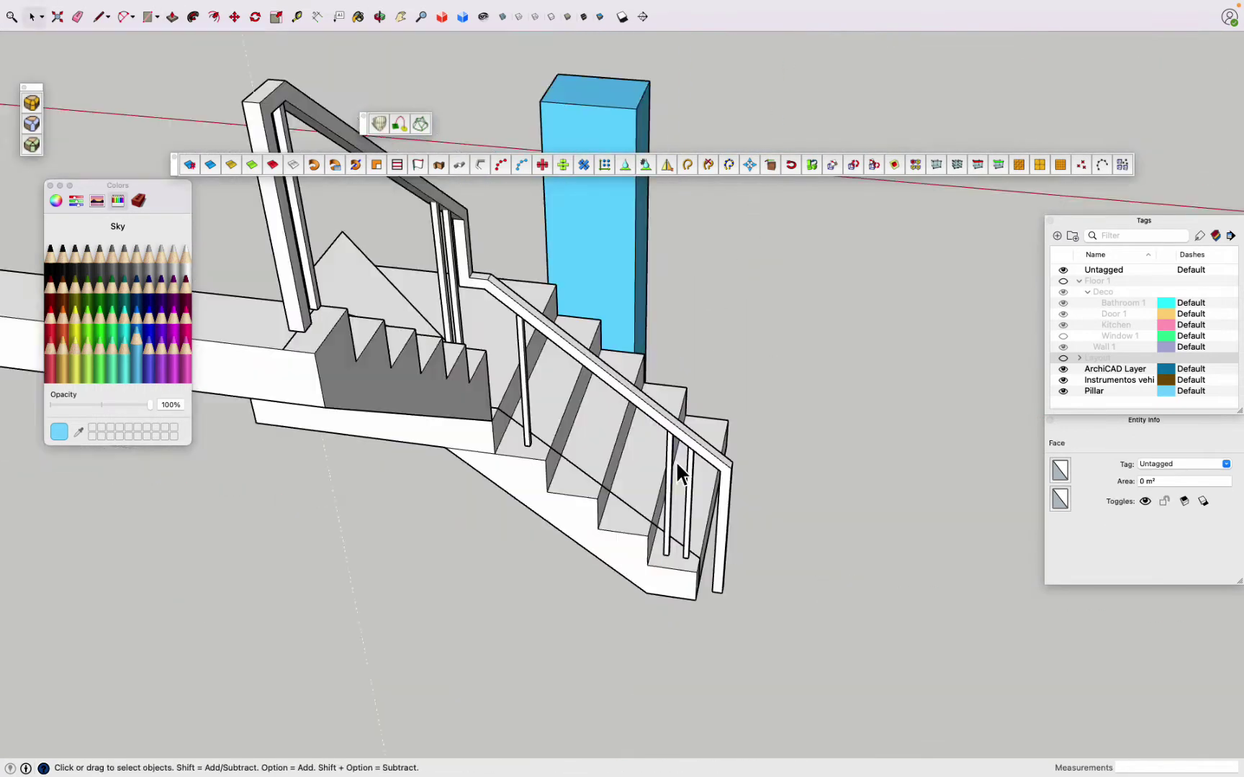
scroll(467, 367, "up", 5)
scroll(502, 431, "down", 5)
mouse_move(475, 431)
middle_mouse_down()
mouse_move(356, 319)
mouse_move(605, 425)
middle_mouse_up()
scroll(325, 302, "up", 3)
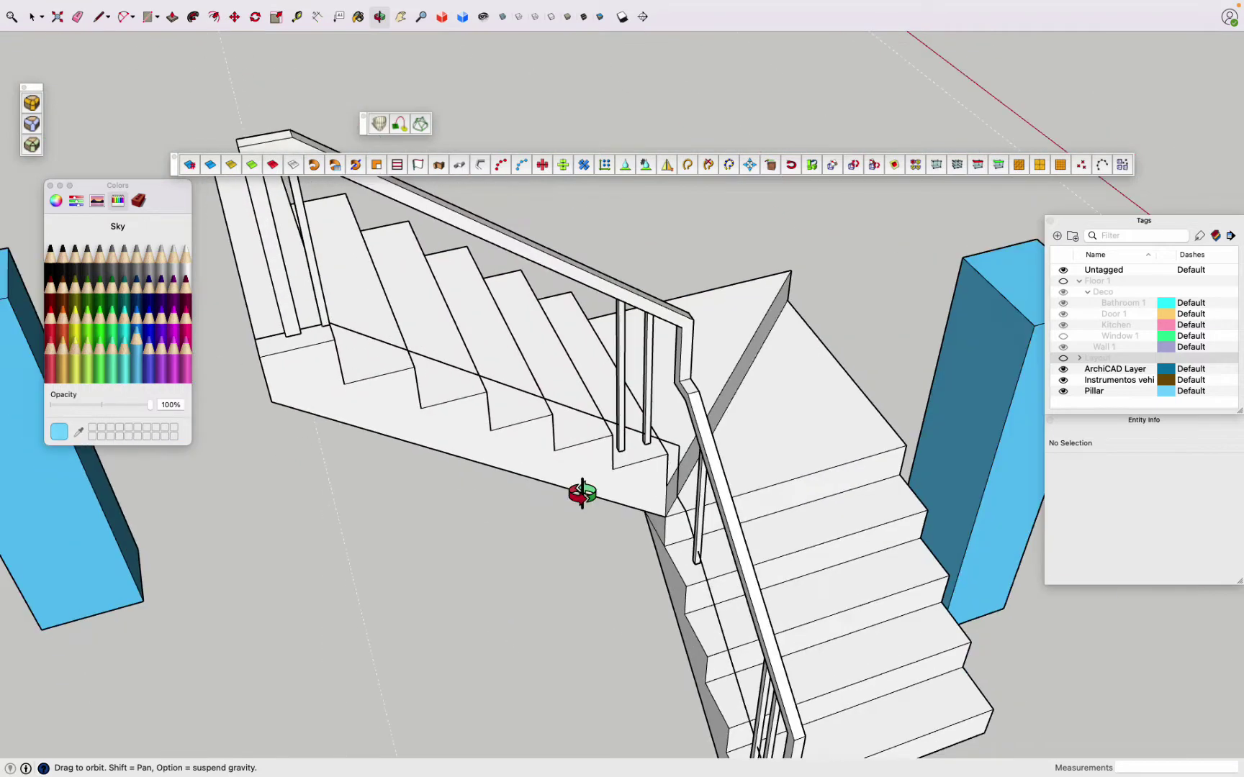
Step: Open the stair group and select the stringer edge along the upper flight
key("space")
scroll(360, 345, "up", 2)
double_click(360, 345)
key("Escape")
middle_click_drag(370, 334, 362, 324)
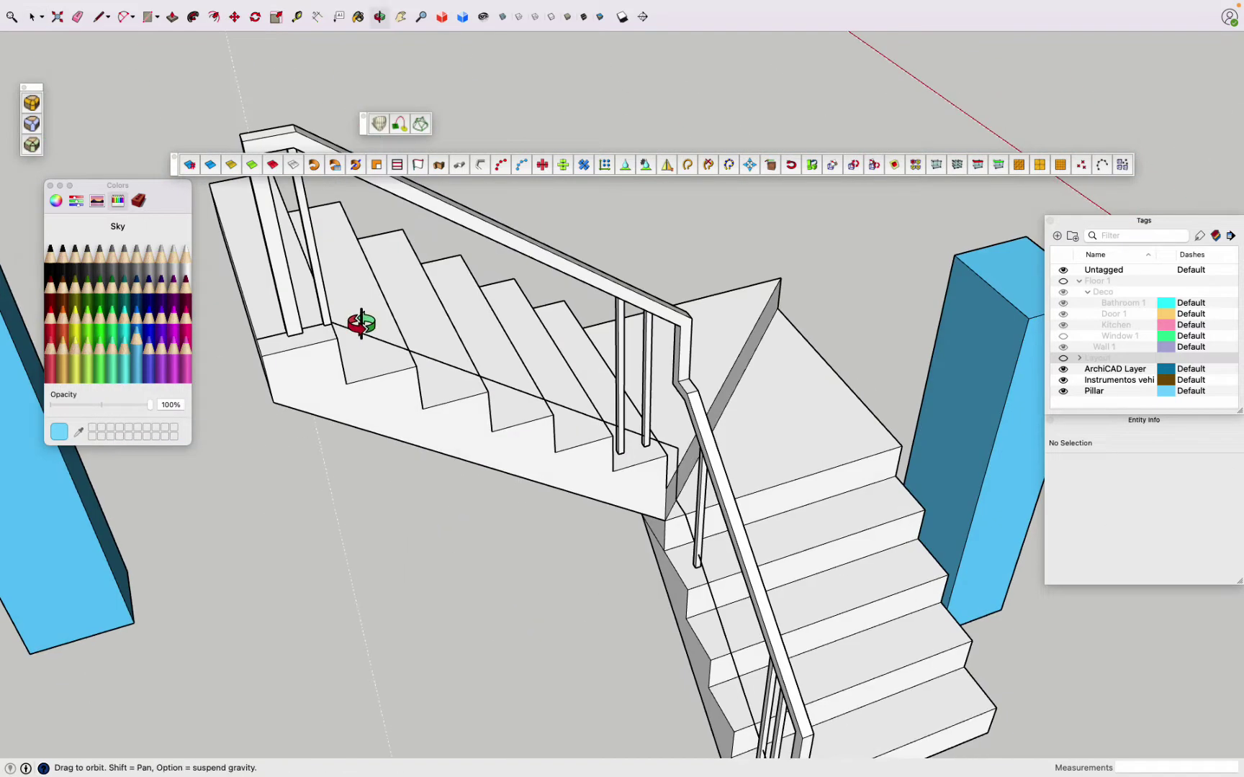
key("space")
double_click(389, 344)
left_click(390, 344)
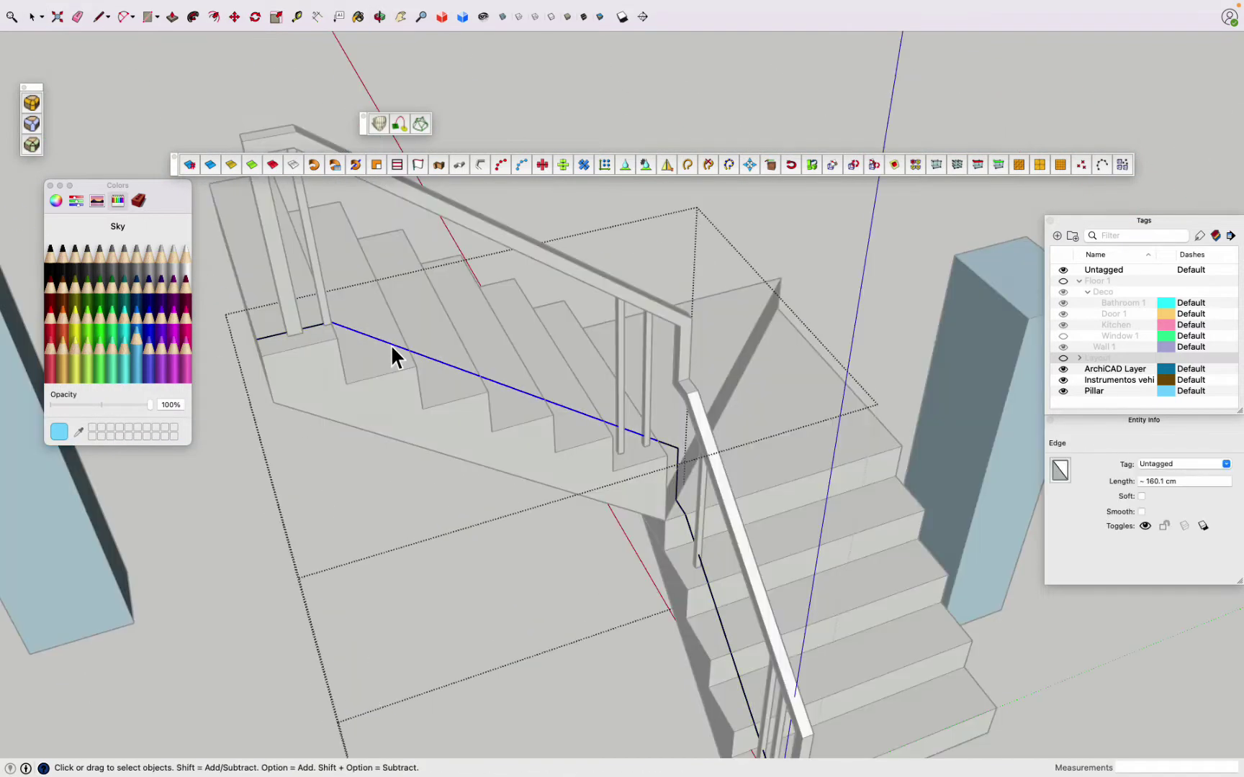
Step: Copy the stringer edge upward beneath the handrail as the top cable line
key("m")
scroll(327, 292, "down", 3)
scroll(321, 312, "down", 3)
left_click(322, 312)
scroll(321, 312, "up", 5)
scroll(395, 369, "up", 2)
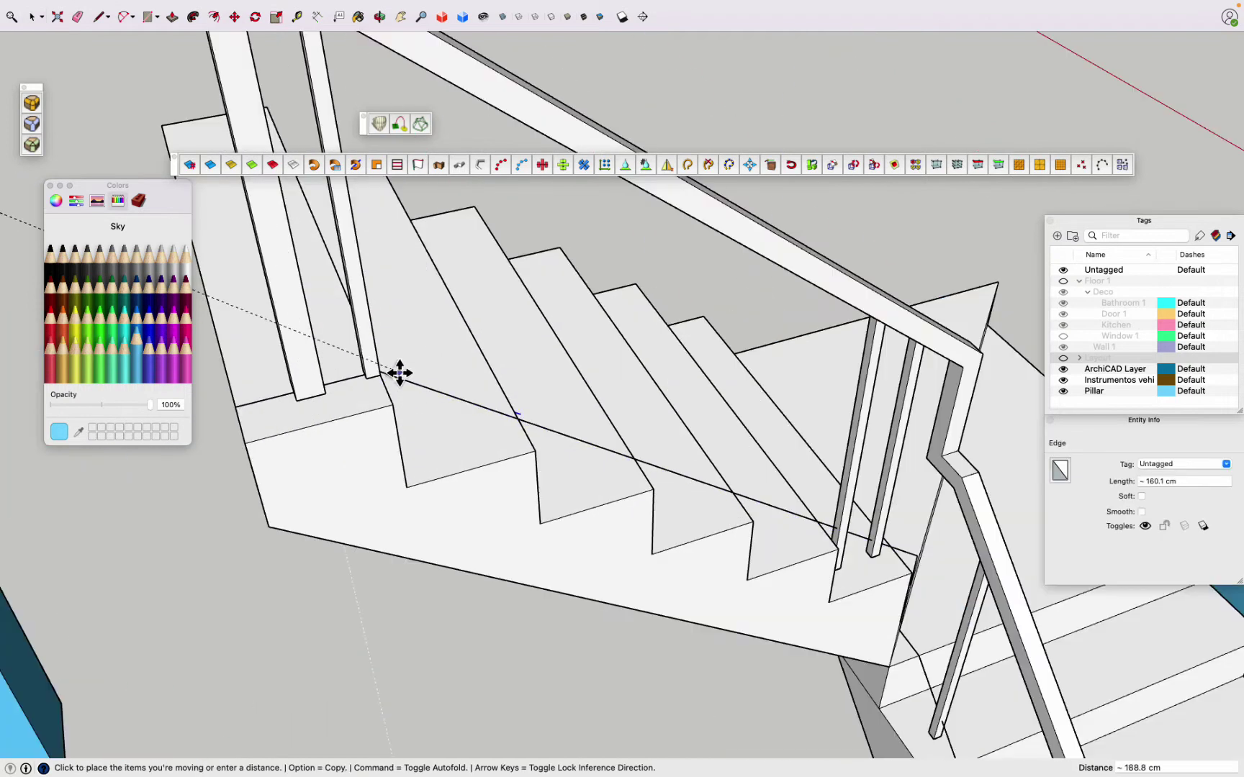
left_click(541, 479)
scroll(493, 410, "down", 5)
mouse_move(492, 411)
middle_mouse_down()
mouse_move(855, 172)
mouse_move(489, 286)
mouse_move(468, 461)
middle_mouse_up()
scroll(504, 280, "up", 5)
key("Return")
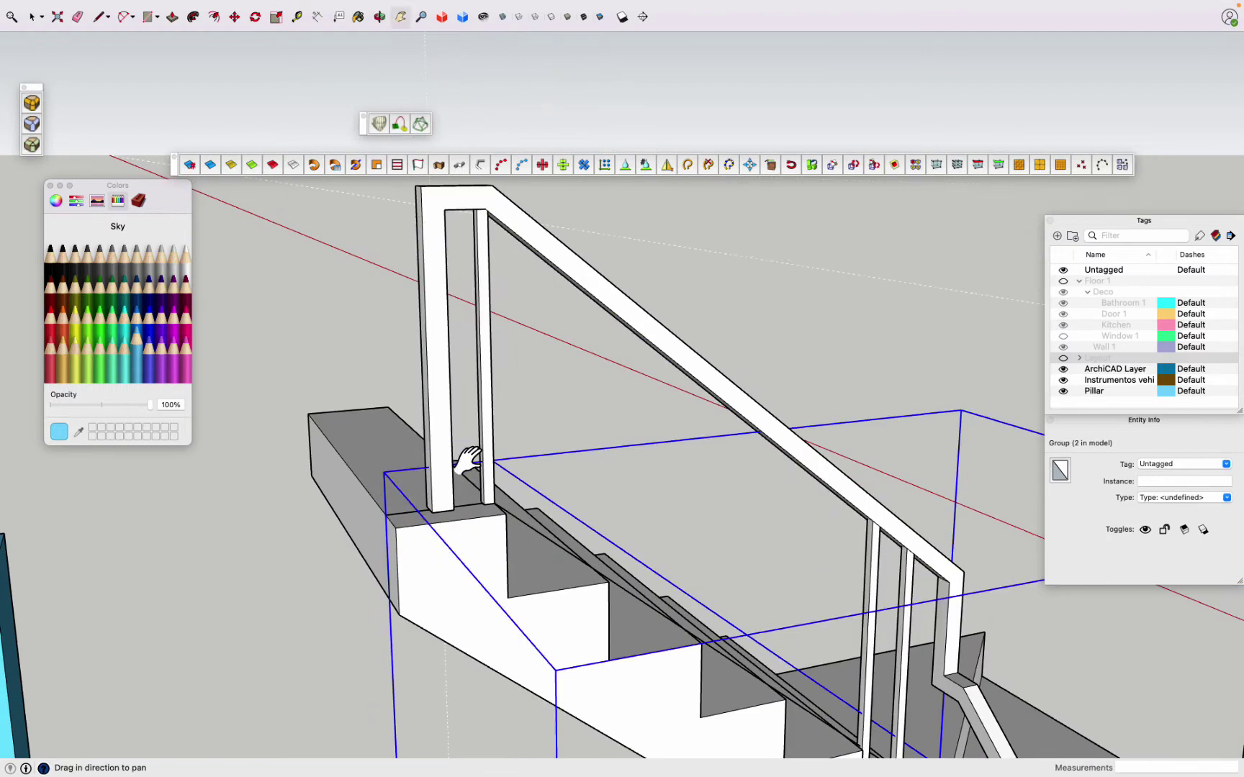
Step: Array the copy with /5 into five evenly spaced cable lines between the posts
type("50/5")
key("Return")
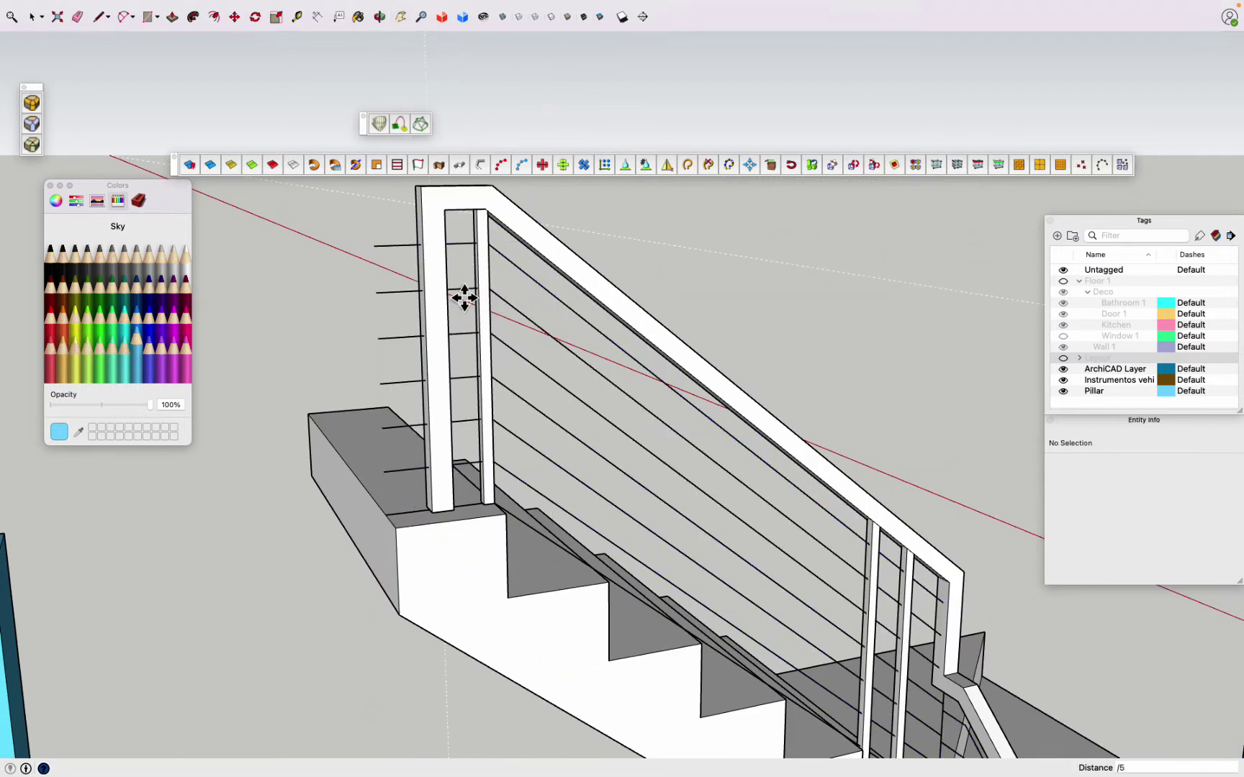
double_click(470, 475)
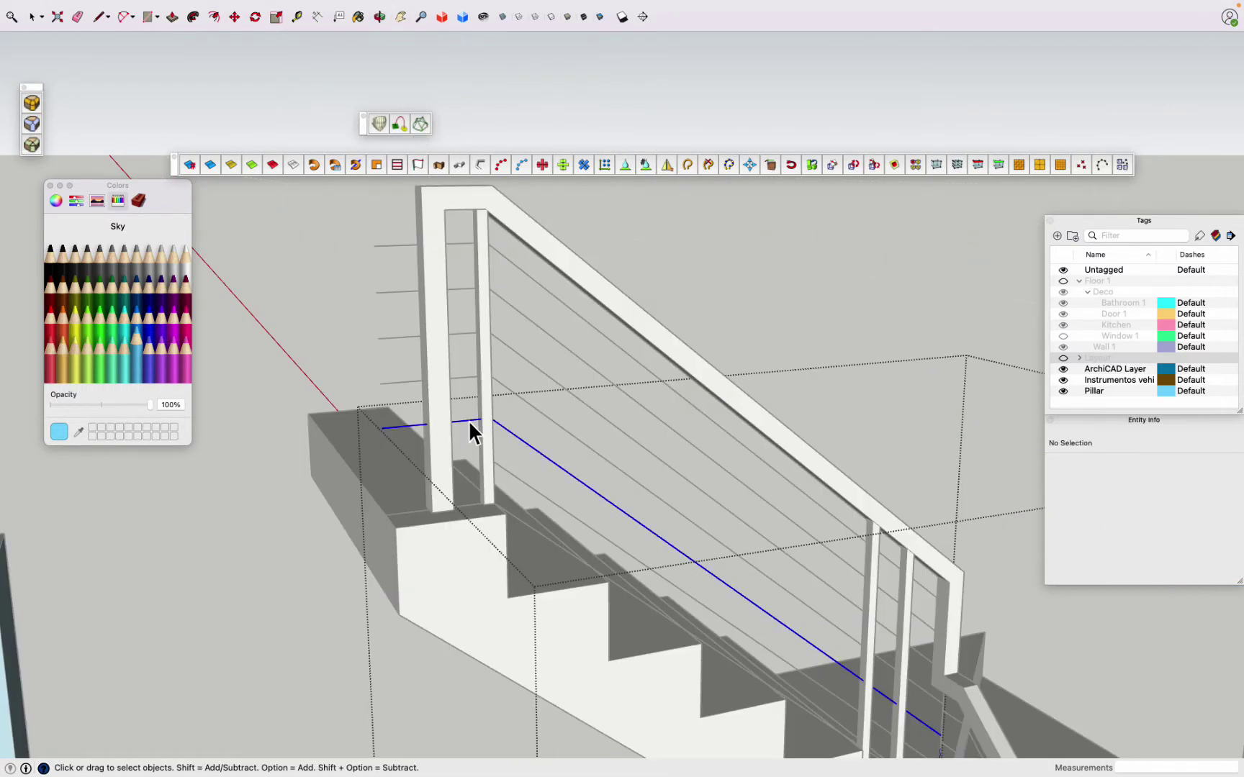
key("Escape")
left_click(463, 290)
mouse_move(464, 290)
middle_mouse_down()
mouse_move(522, 342)
mouse_move(547, 556)
mouse_move(499, 378)
middle_mouse_up()
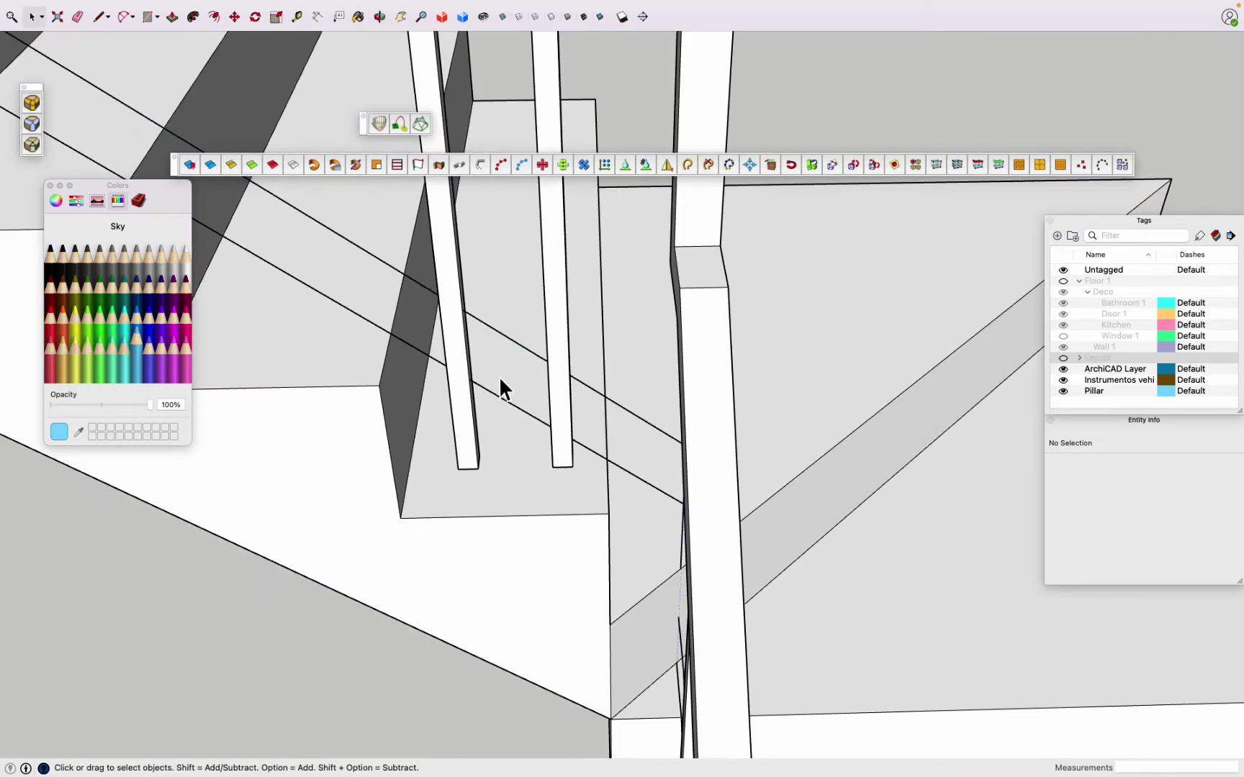
Step: Explode the cable group into loose edges
right_click(504, 410)
left_click(536, 472)
key("l")
scroll(467, 317, "up", 3)
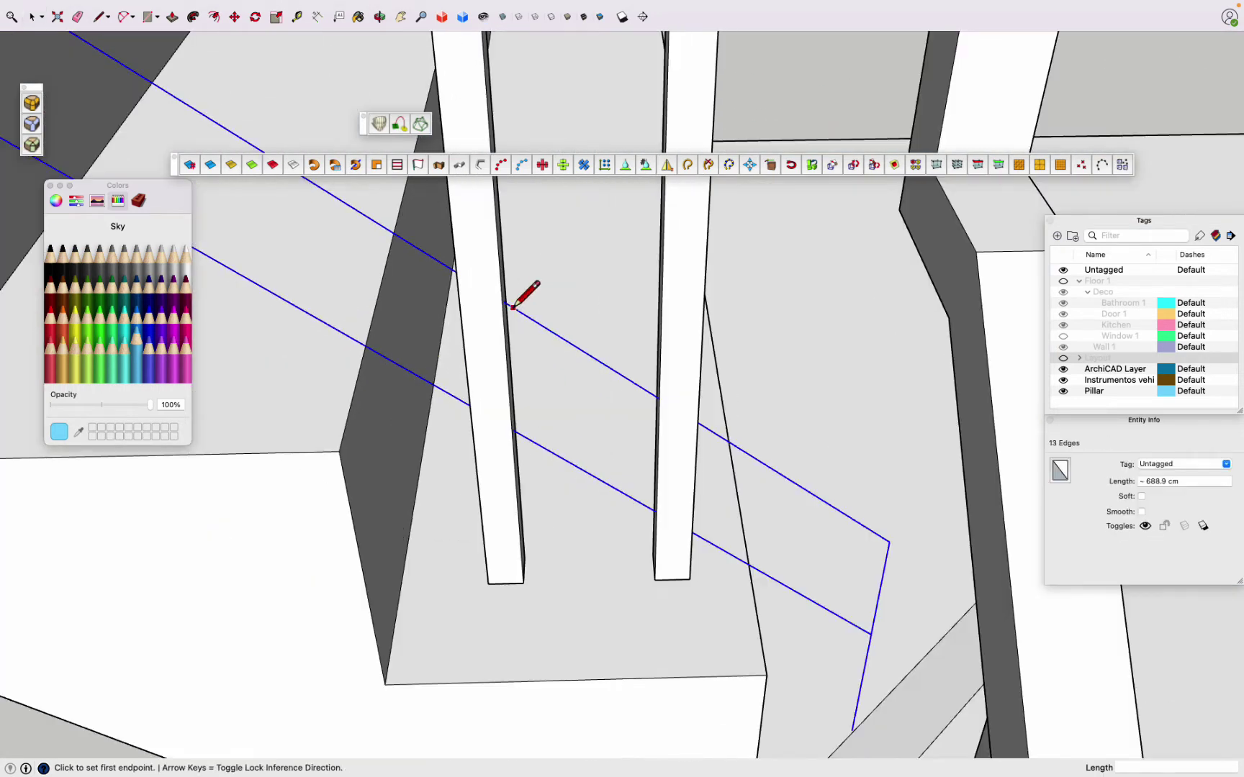
middle_click_drag(500, 428, 103, 17)
Step: Draw a connecting cable edge at the post near the landing
key("space")
mouse_move(525, 416)
middle_mouse_down()
mouse_move(822, 430)
mouse_move(786, 655)
mouse_move(716, 472)
mouse_move(475, 505)
mouse_move(67, 15)
mouse_move(321, 353)
mouse_move(102, 17)
middle_mouse_up()
key("space")
scroll(720, 432, "down", 5)
scroll(322, 353, "up", 5)
left_click(407, 402)
key("space")
left_click(471, 452)
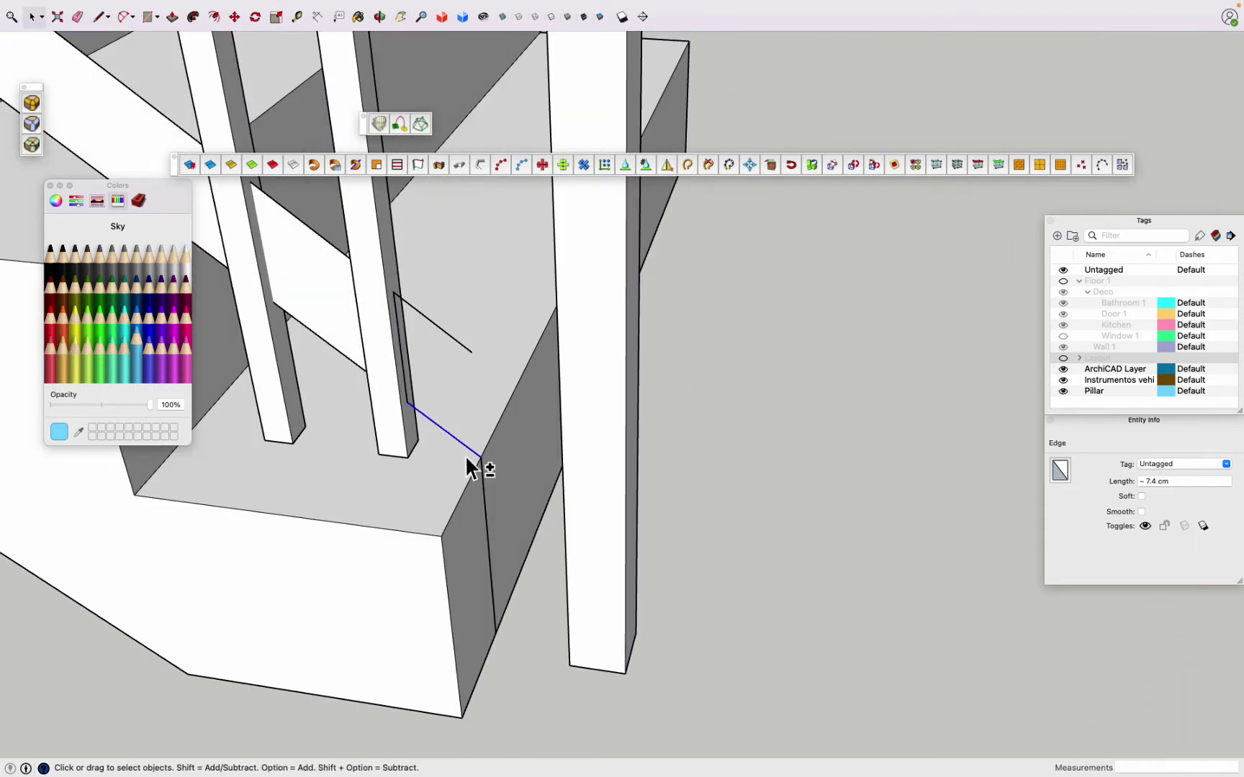
Step: Orbit around the staircase to inspect the stair treads and railing posts
middle_click_drag(344, 312, 266, 311)
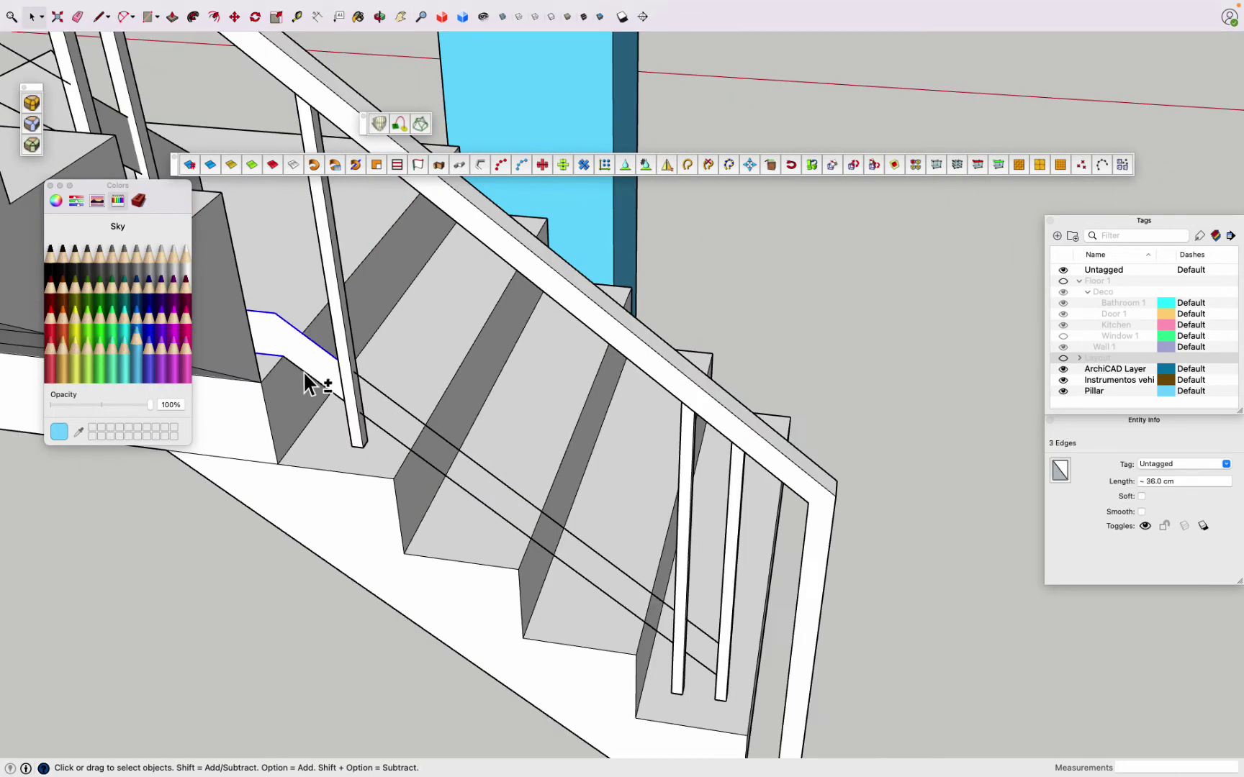
middle_click_drag(281, 379, 397, 458)
left_click(263, 488)
scroll(263, 605, "down", 5)
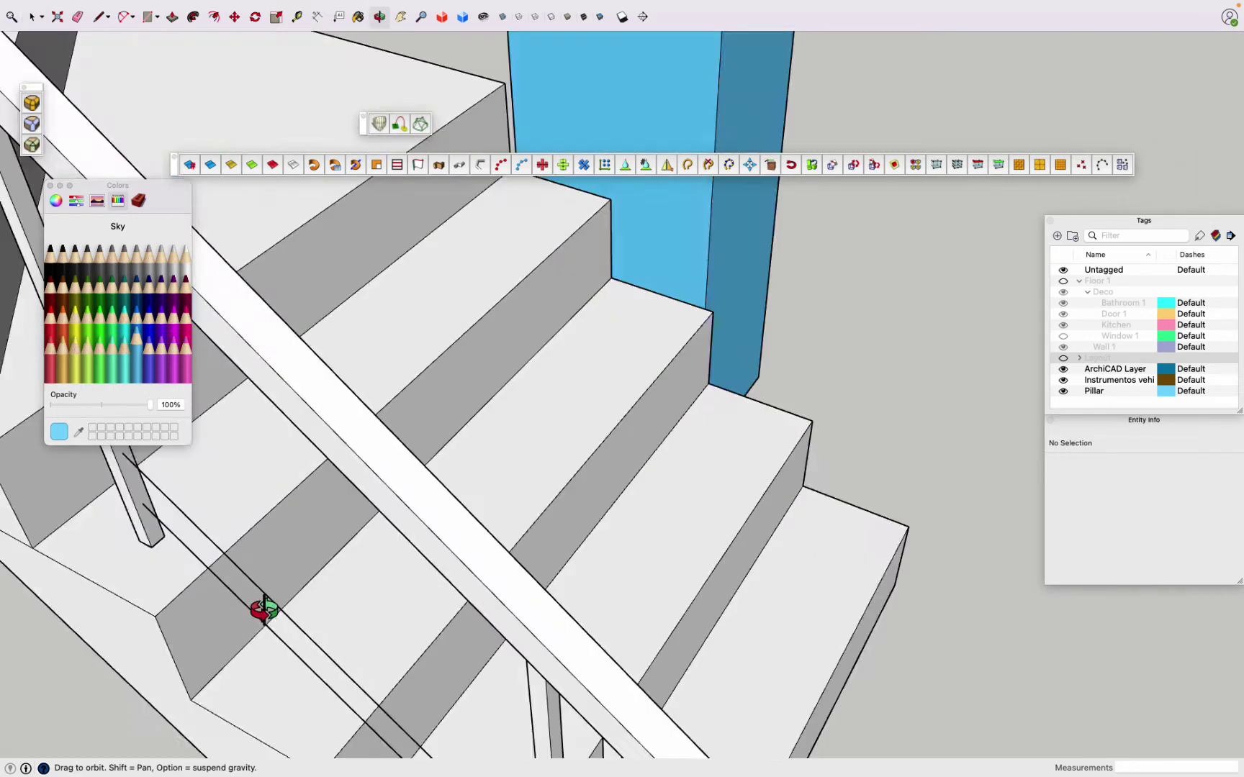
middle_click_drag(264, 605, 307, 294)
scroll(435, 469, "up", 5)
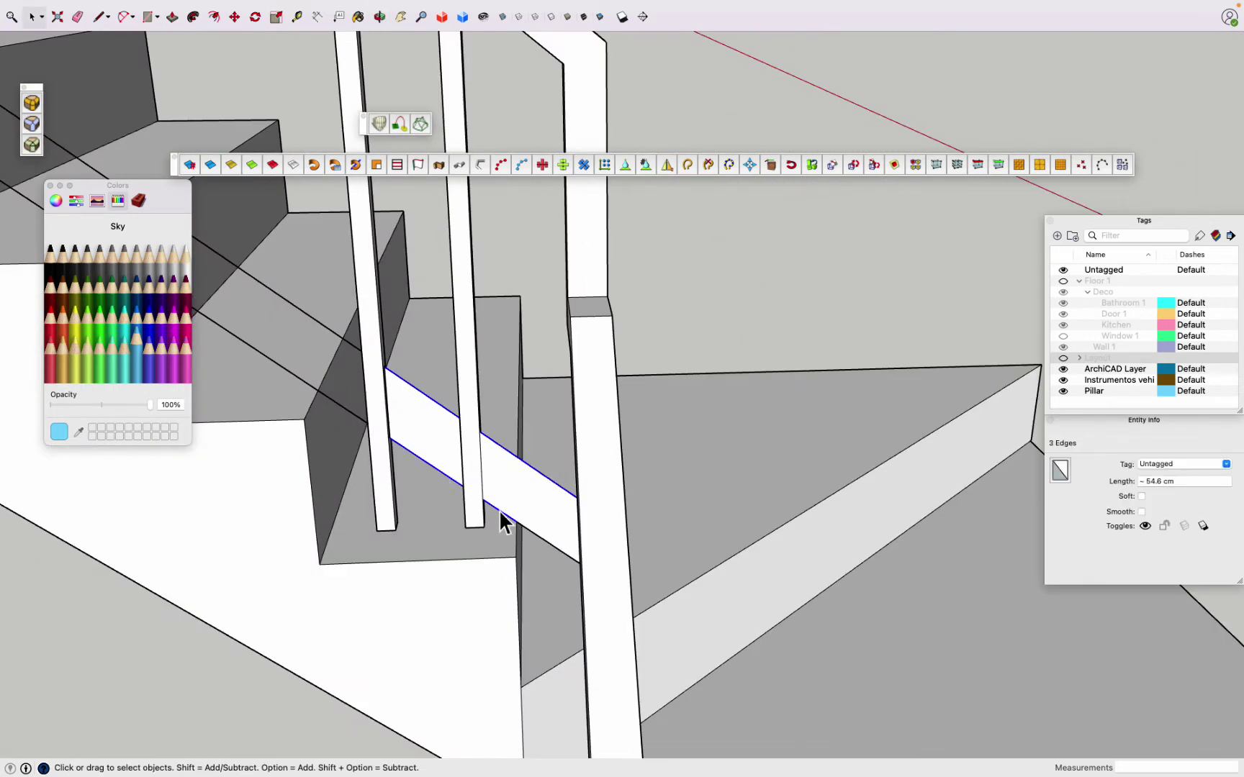
middle_click_drag(506, 451, 495, 452)
scroll(495, 453, "up", 3)
Step: Select the three-edge cable path running down both flights and across the landing
key("l")
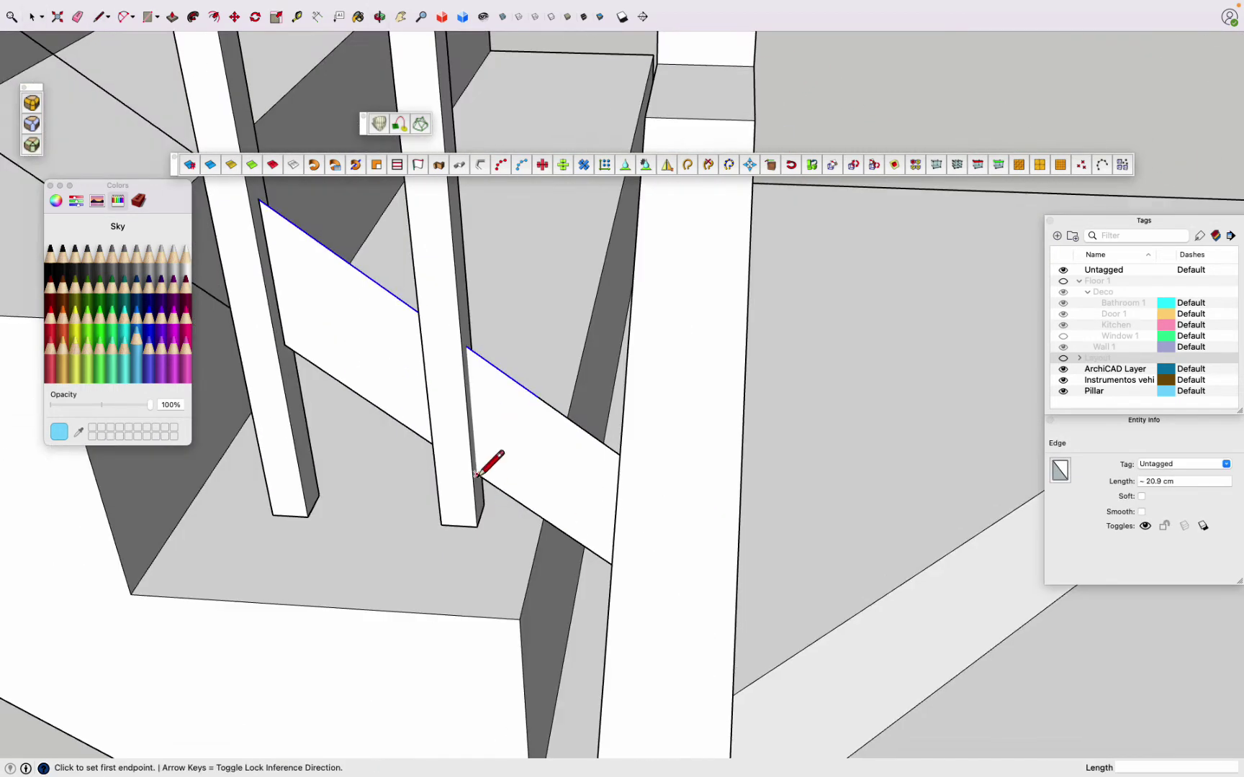
scroll(466, 346, "up", 3)
key("space")
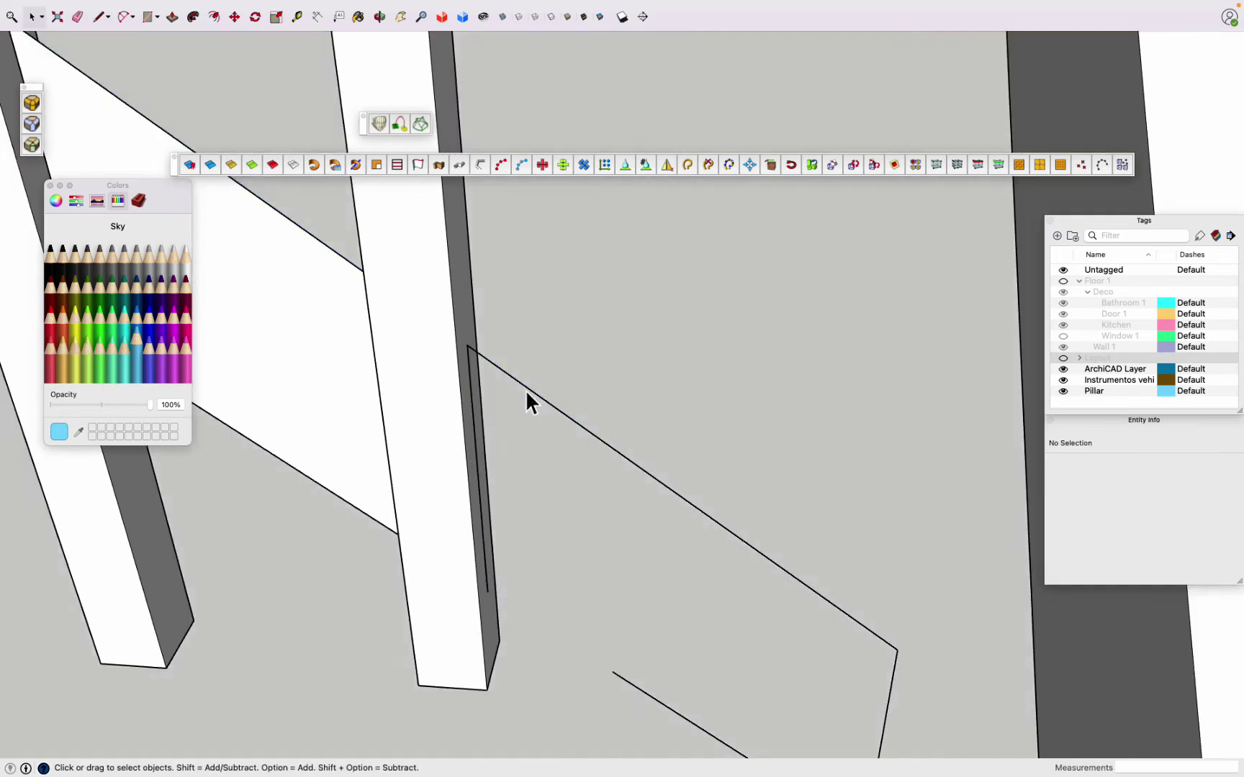
left_click(347, 427)
scroll(347, 427, "down", 5)
mouse_move(547, 547)
middle_mouse_down()
mouse_move(489, 482)
mouse_move(617, 573)
mouse_move(451, 324)
mouse_move(409, 316)
mouse_move(513, 421)
middle_mouse_up()
left_click(617, 573)
left_click(450, 324, "shift")
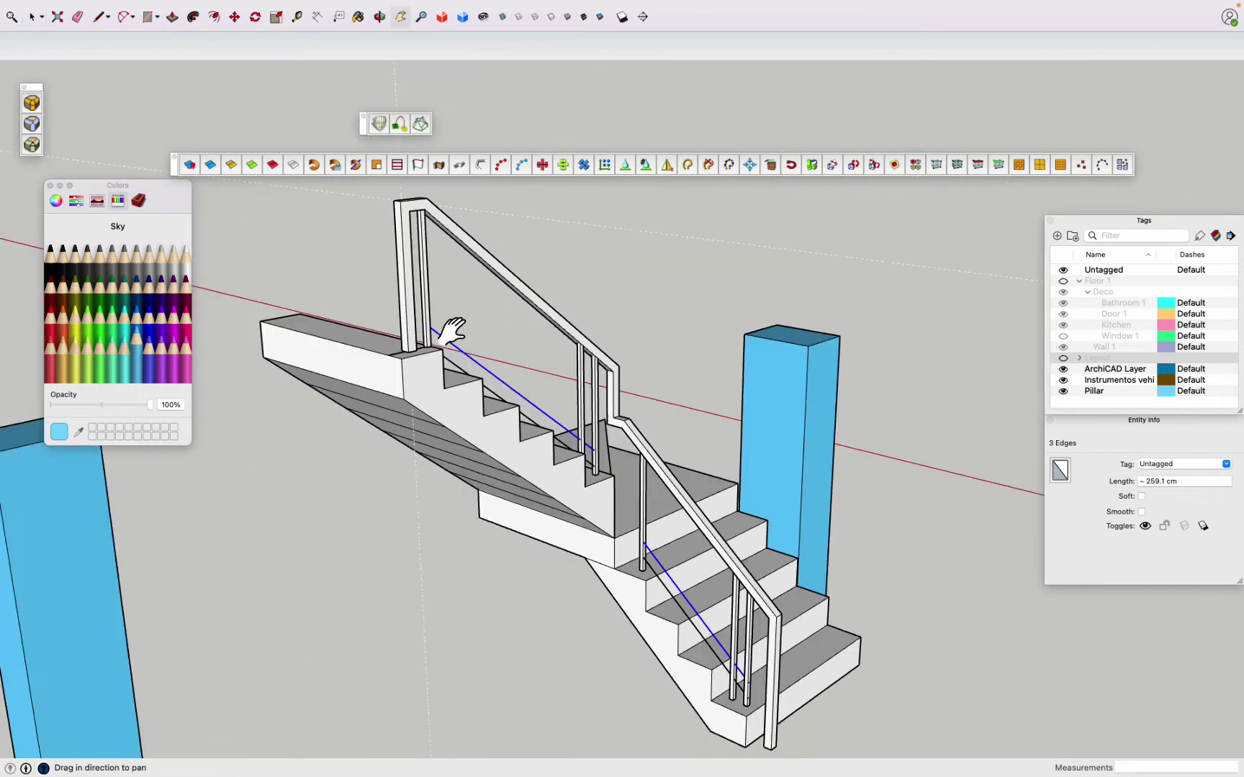
Step: Move-copy the three-edge cable path upward into a stacked array of cables
scroll(453, 331, "up", 3)
scroll(453, 360, "up", 2)
scroll(704, 628, "down", 3)
scroll(745, 718, "up", 4)
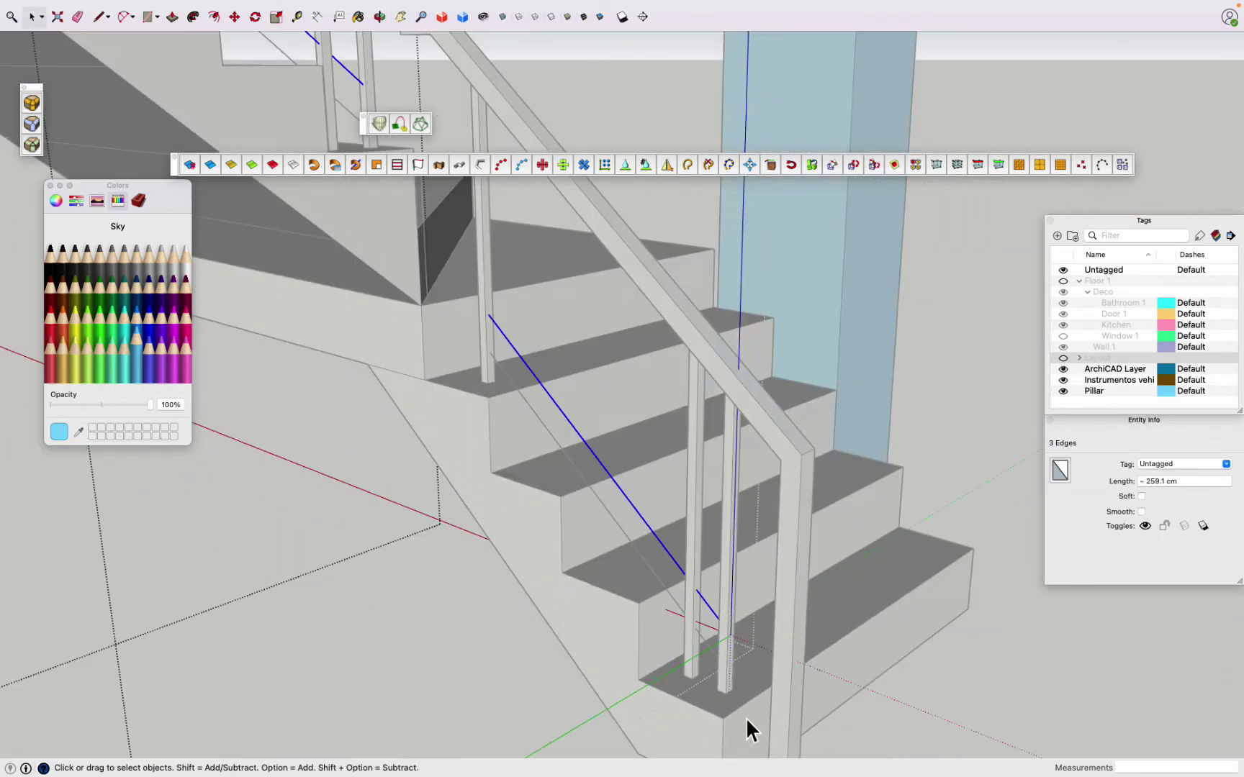
scroll(745, 718, "down", 5)
key("m")
key("alt")
left_click(436, 383)
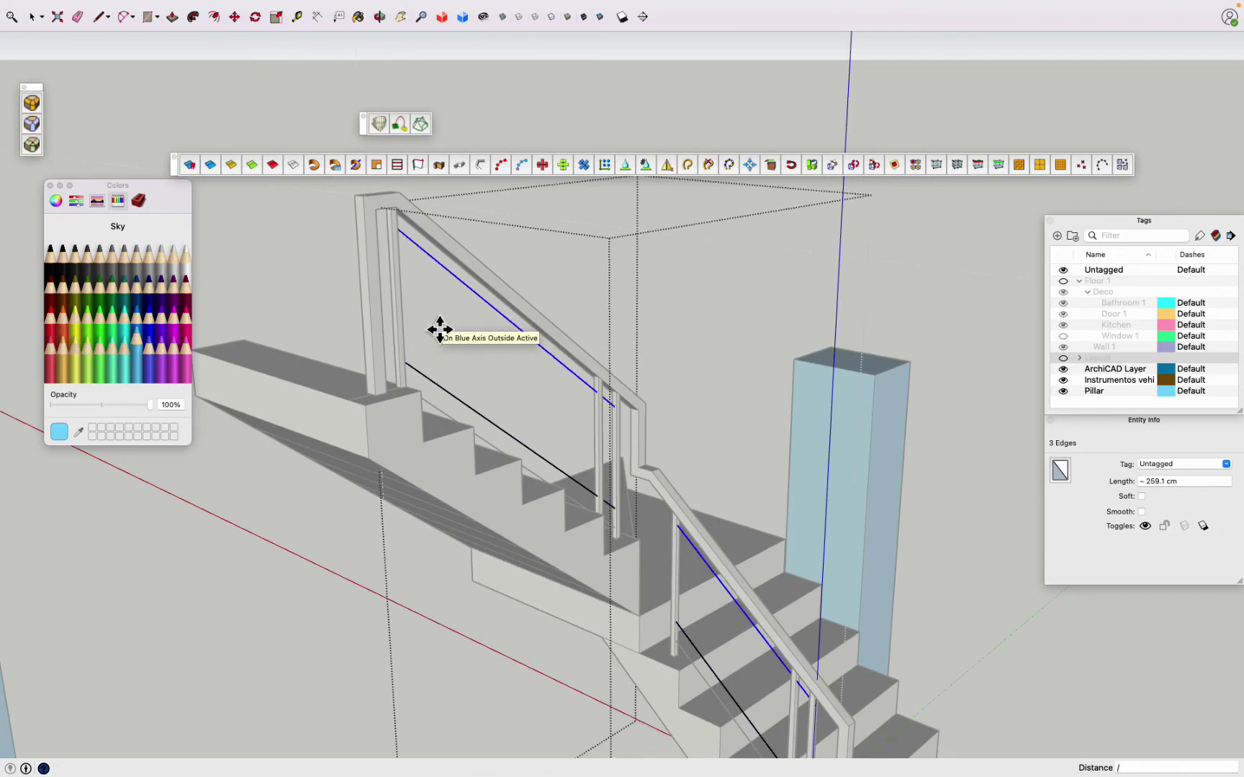
key("Escape")
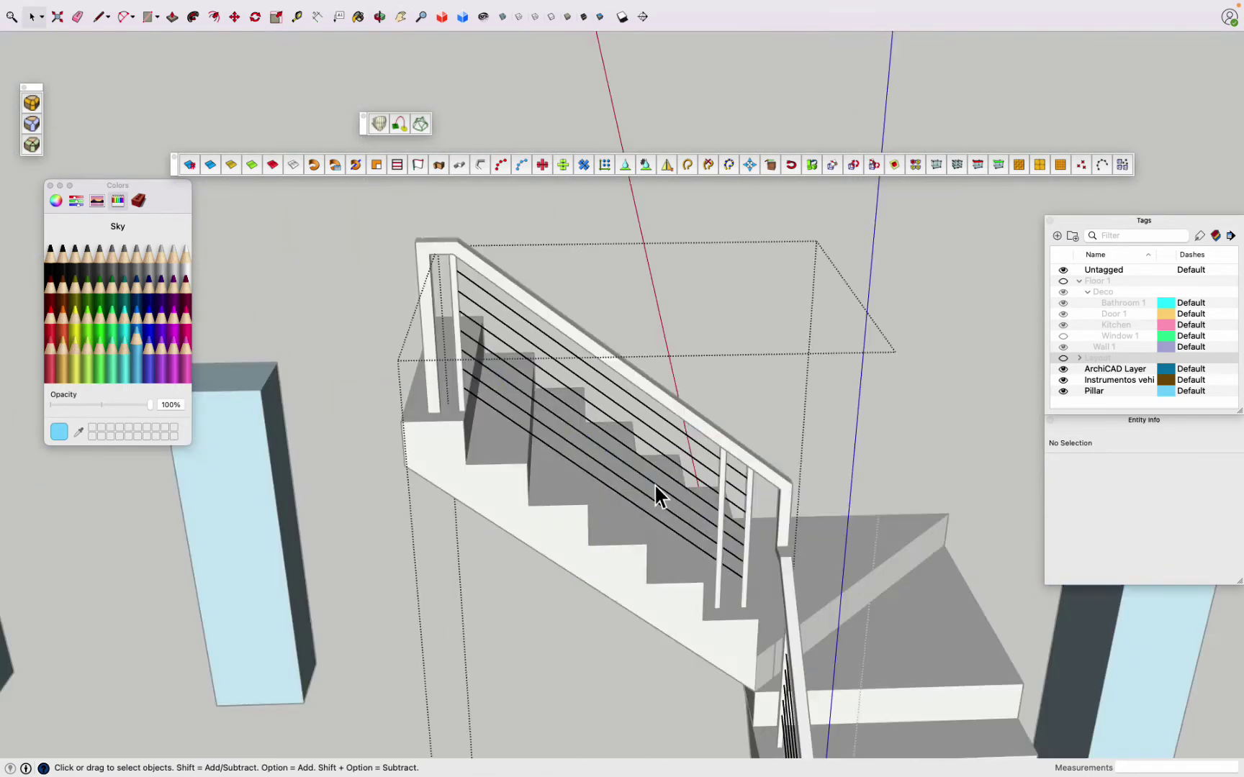
Step: Convert the selected cables into 0.8-diameter tubes with Lines to Tubes
left_click(481, 165)
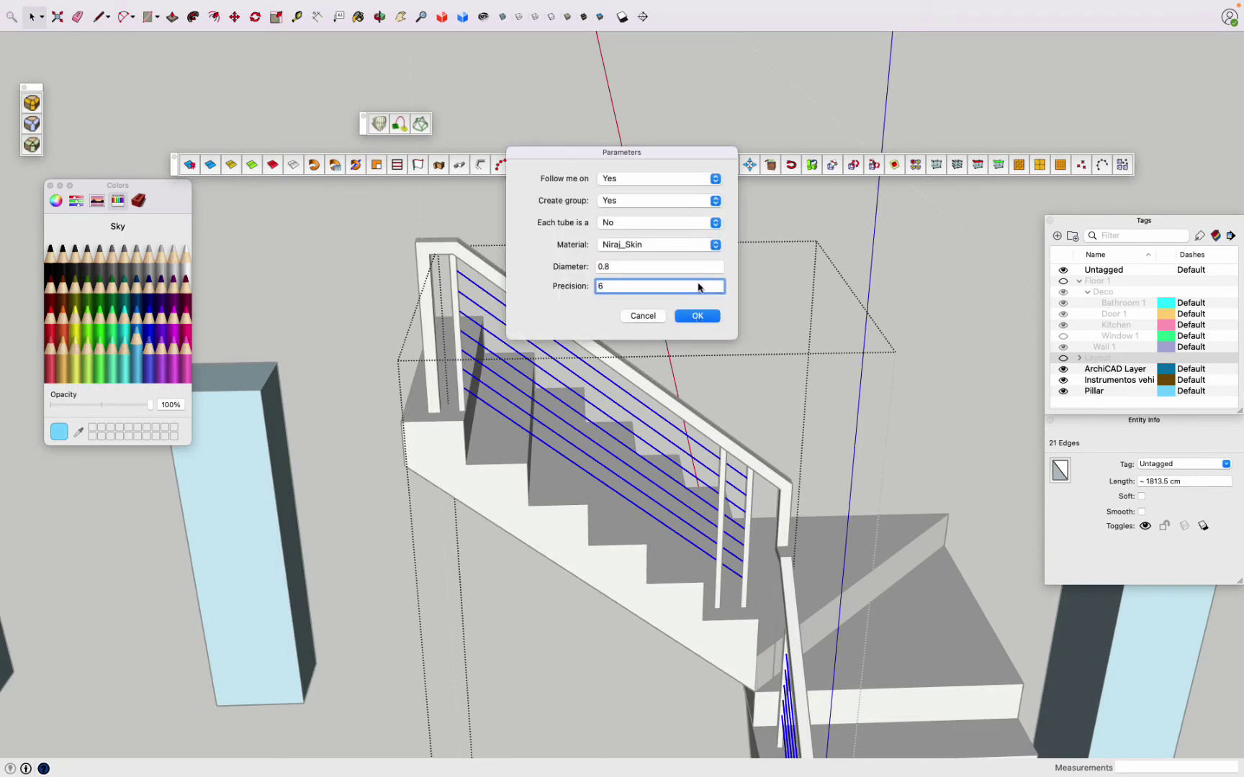
left_click(697, 316)
middle_click_drag(586, 639, 644, 439)
left_click(153, 7)
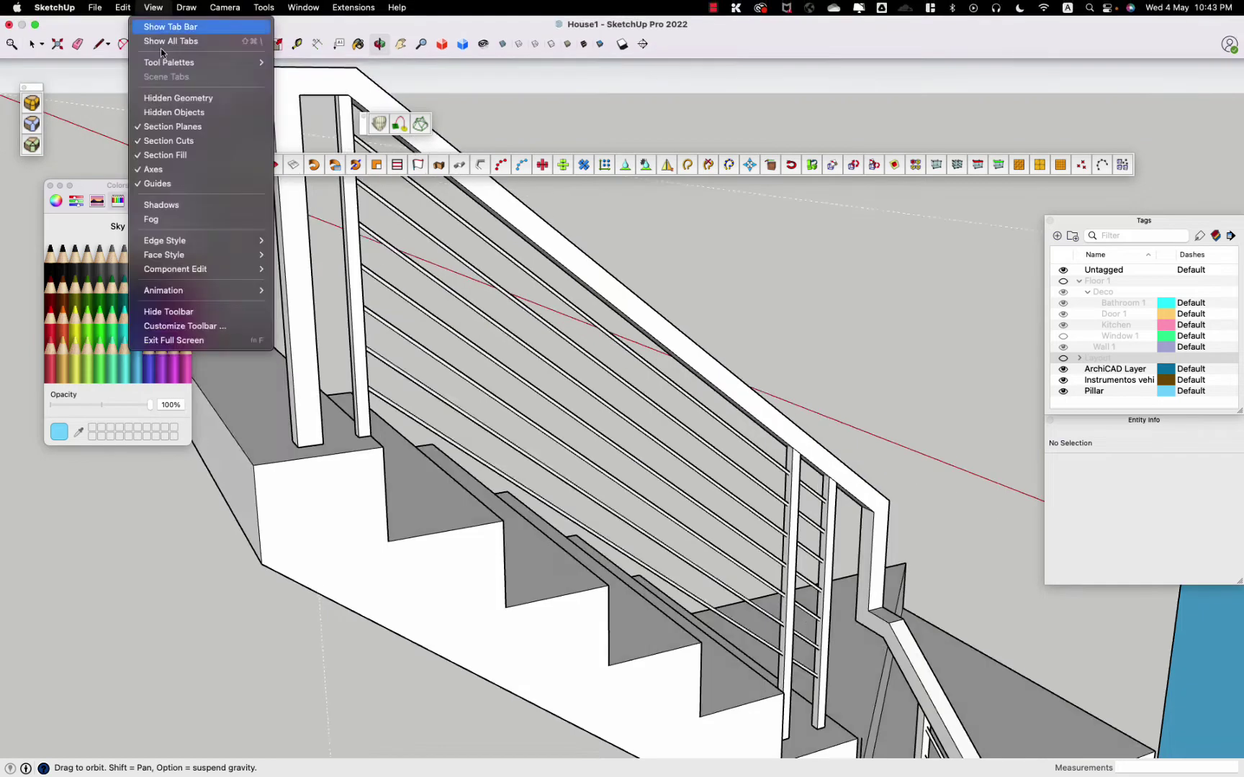
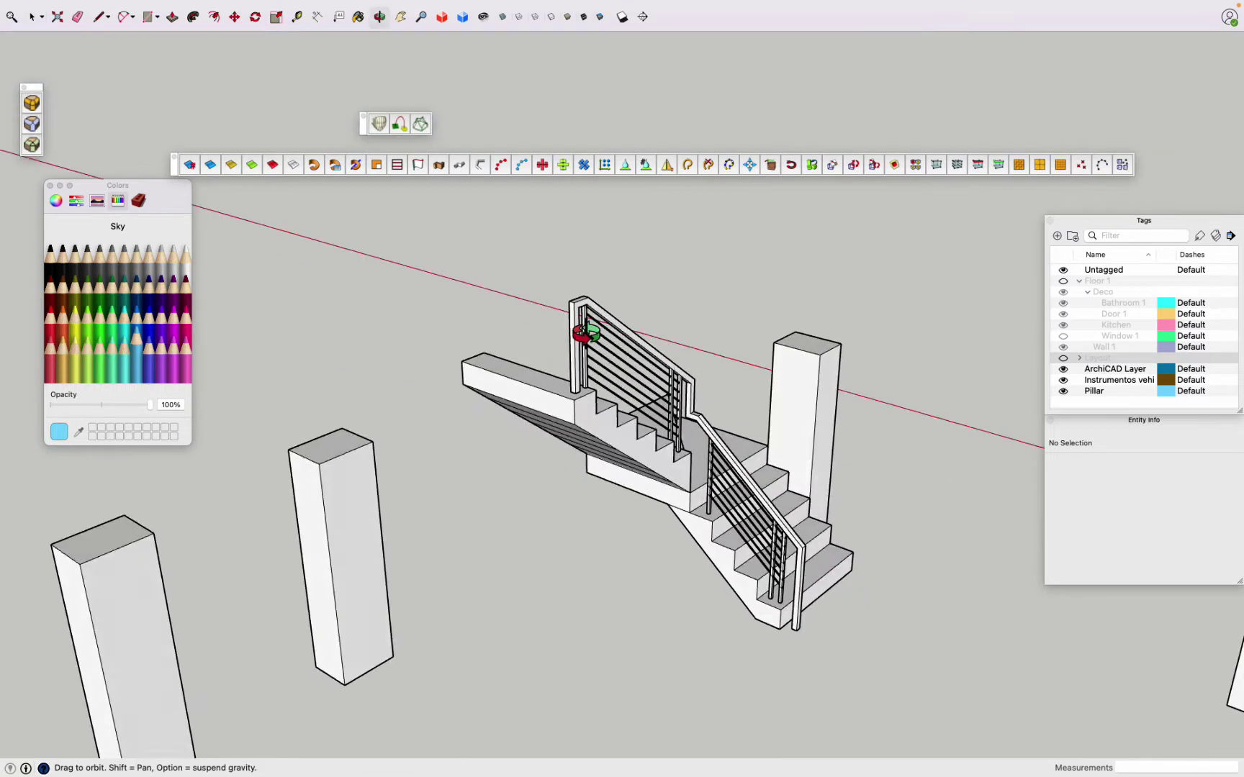
Step: Round the stair handrail's top corner edges with a 5.0 cm Round Corner offset
left_click(660, 495)
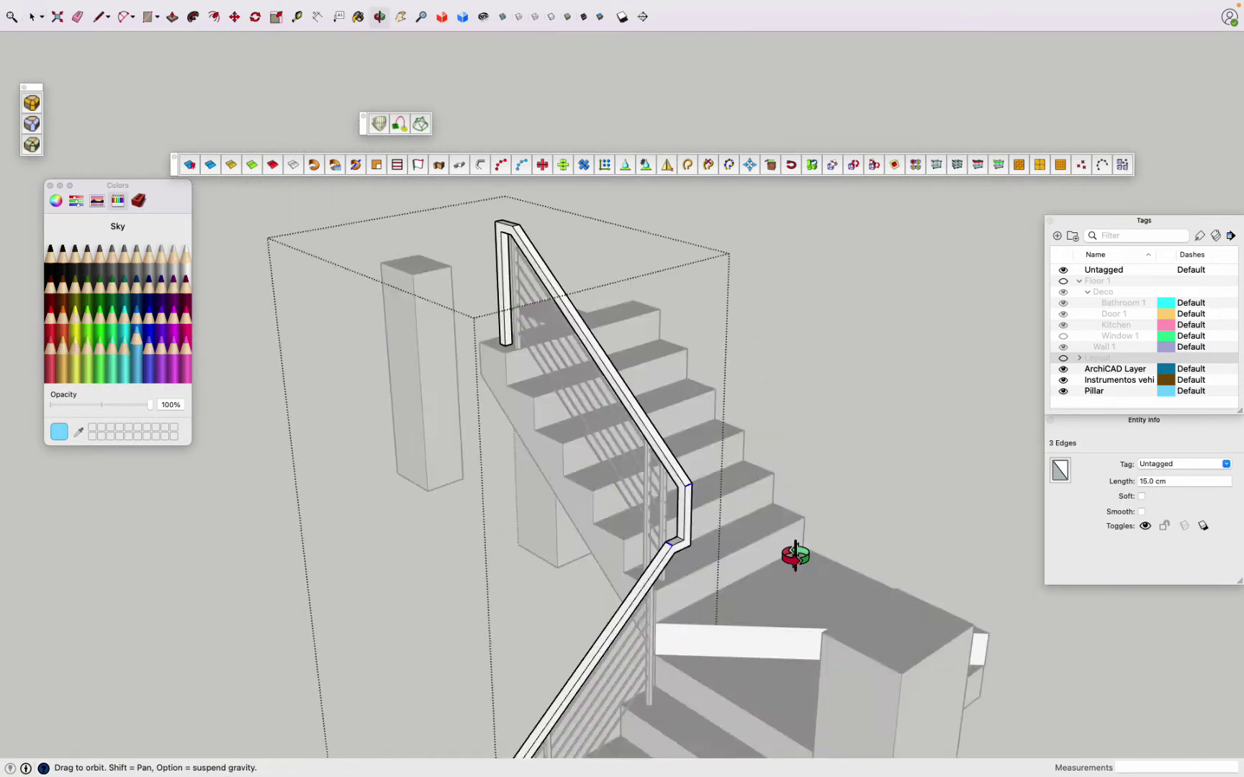
left_click(628, 290, "shift")
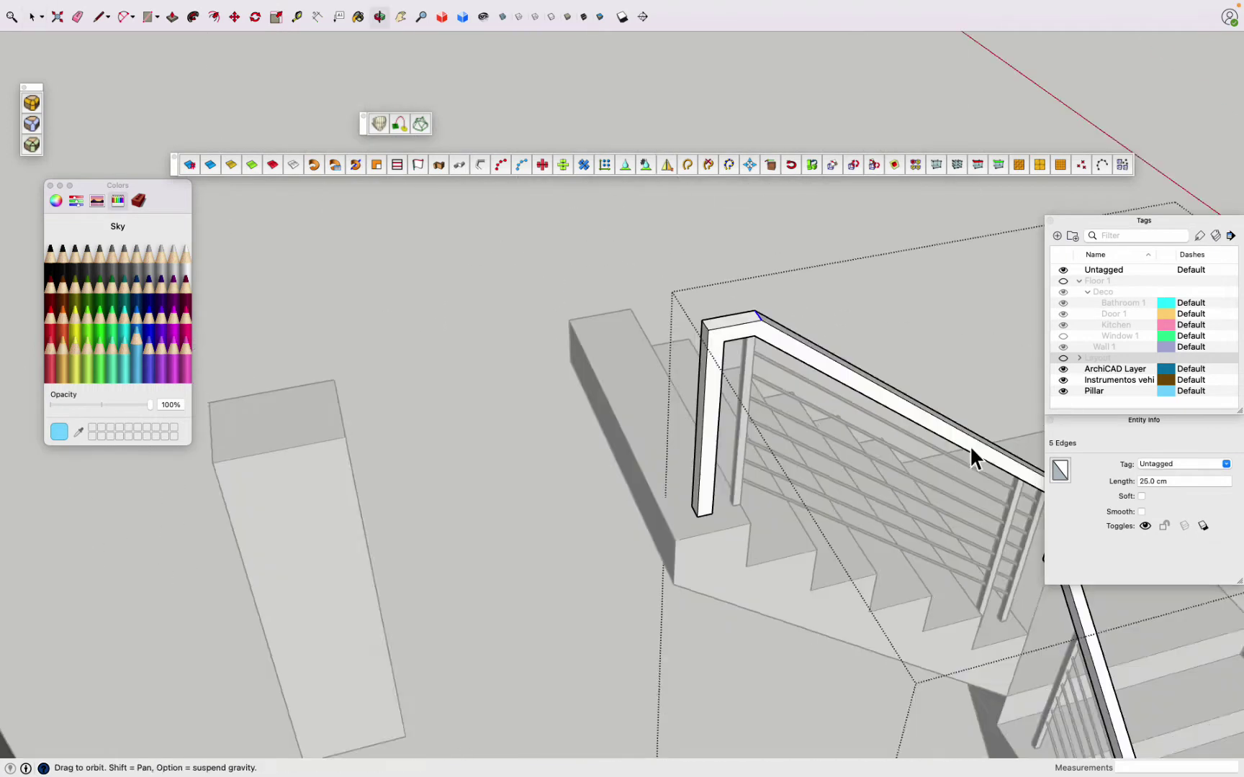
left_click(720, 325, "shift")
left_click(171, 16)
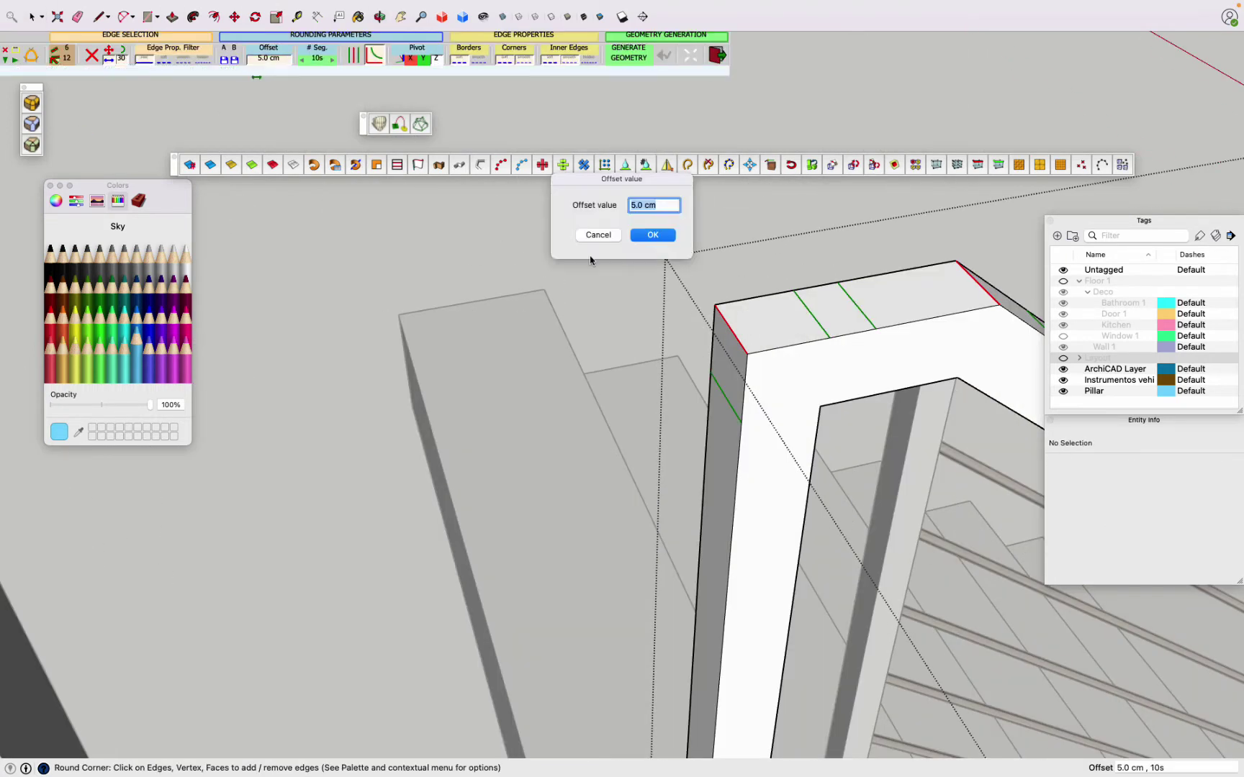
key("Return")
Step: Select the stair railing bars and balusters to paint them Tungsten dark grey
middle_click_drag(603, 344, 416, 363)
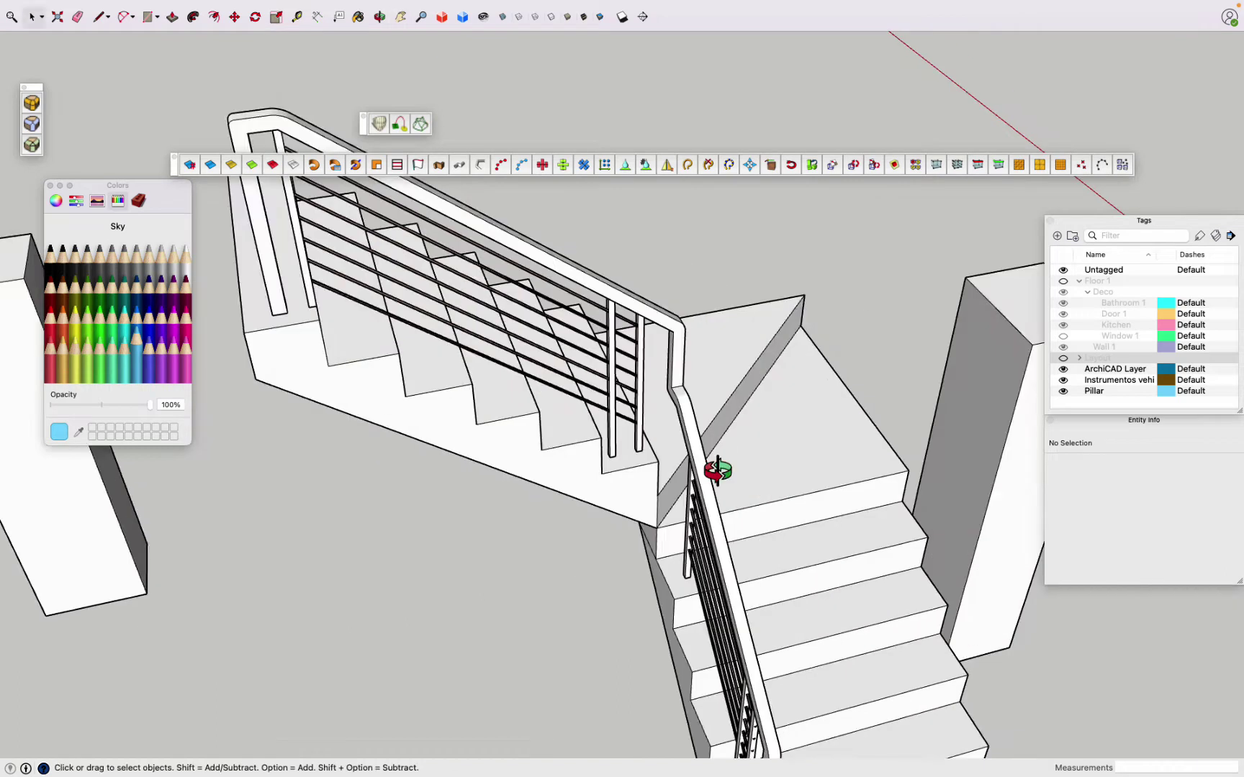
scroll(439, 430, "down", 5)
scroll(464, 422, "up", 5)
left_click(463, 422)
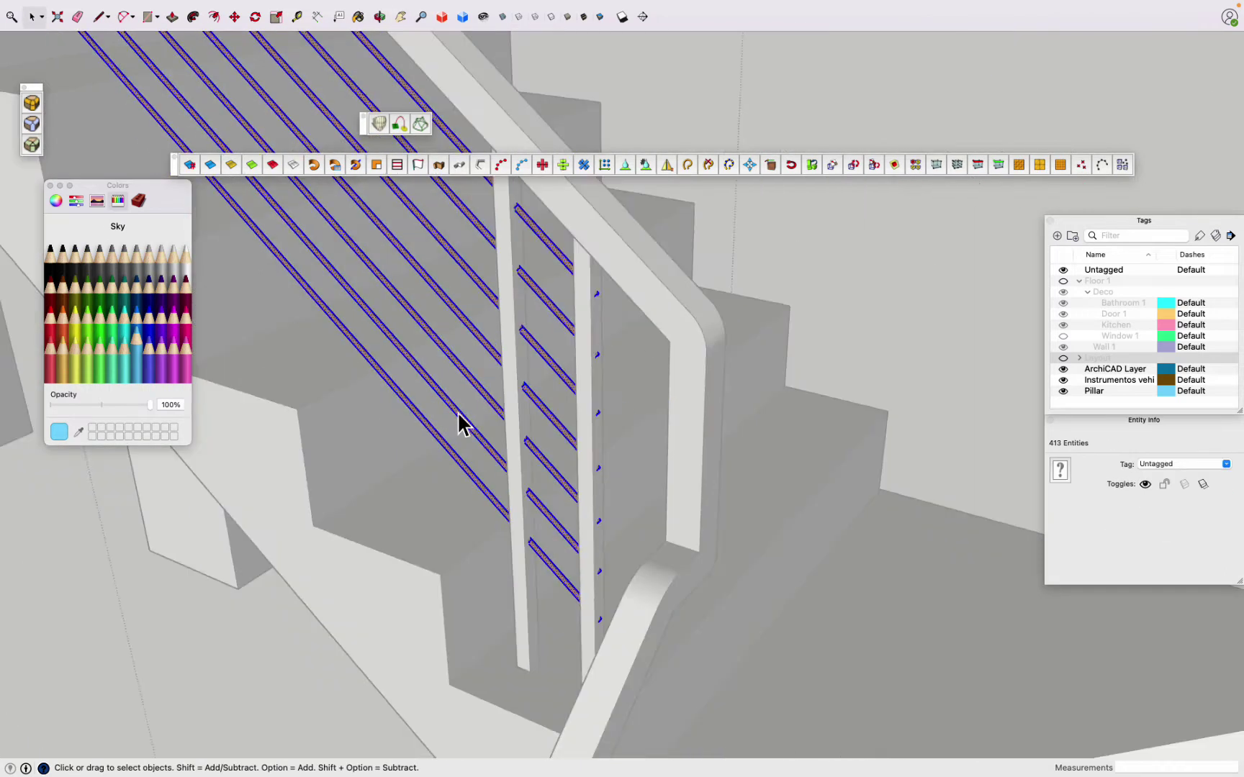
left_click(519, 509)
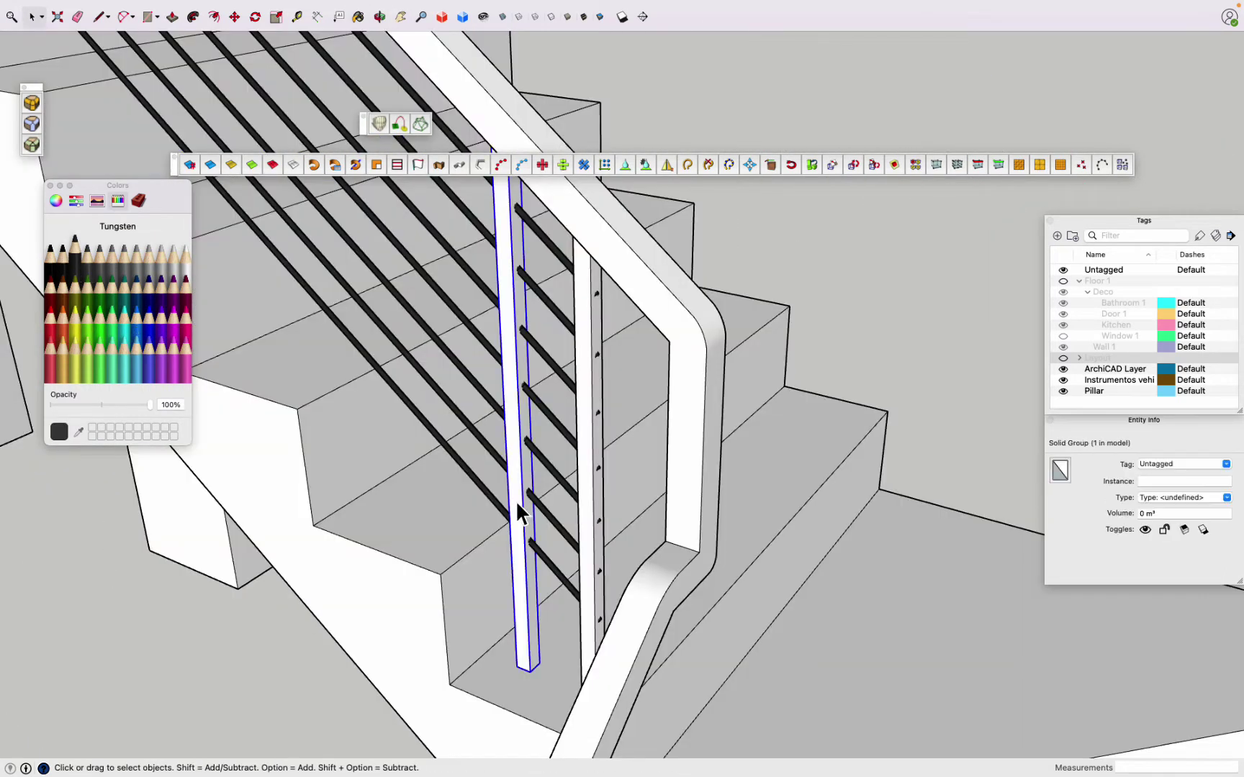
key("b")
Step: Orbit out to the whole house and show the Floor 1 and Window 1 tags again
scroll(493, 288, "down", 5)
scroll(497, 284, "down", 3)
middle_click_drag(497, 284, 786, 416)
scroll(795, 586, "up", 5)
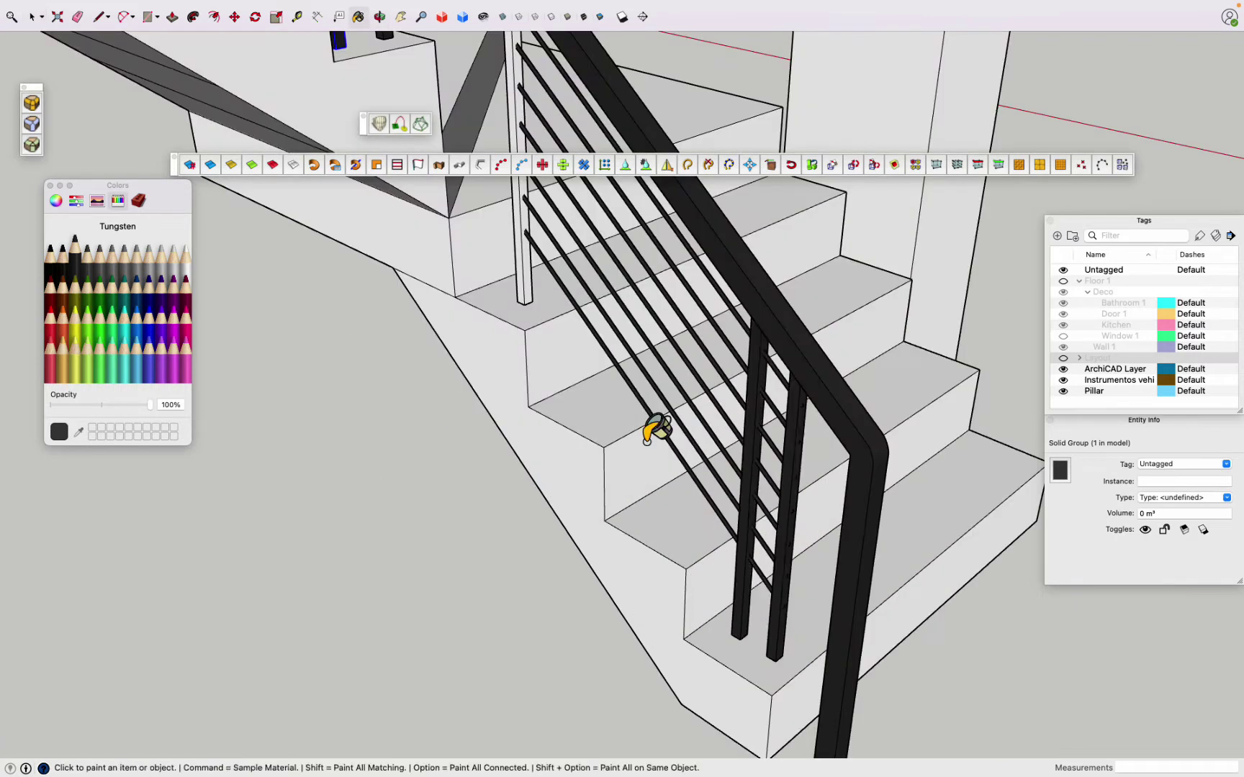
scroll(647, 440, "down", 5)
middle_click_drag(734, 590, 936, 468)
left_click(1064, 335)
left_click(1064, 358)
Step: Show the Layout tag again and orbit to the upper stair landing
left_click(1063, 281)
key("space")
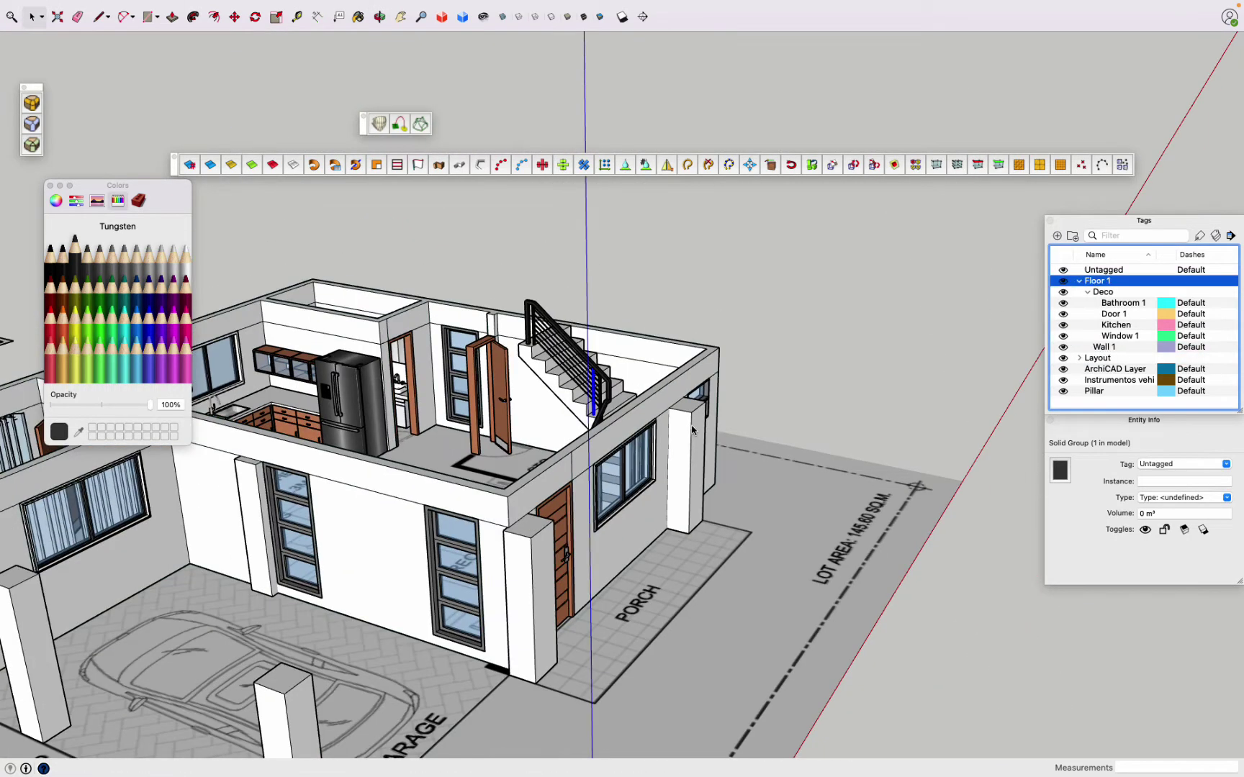
left_click_drag(849, 347, 936, 331)
scroll(991, 322, "down", 3)
scroll(744, 278, "up", 5)
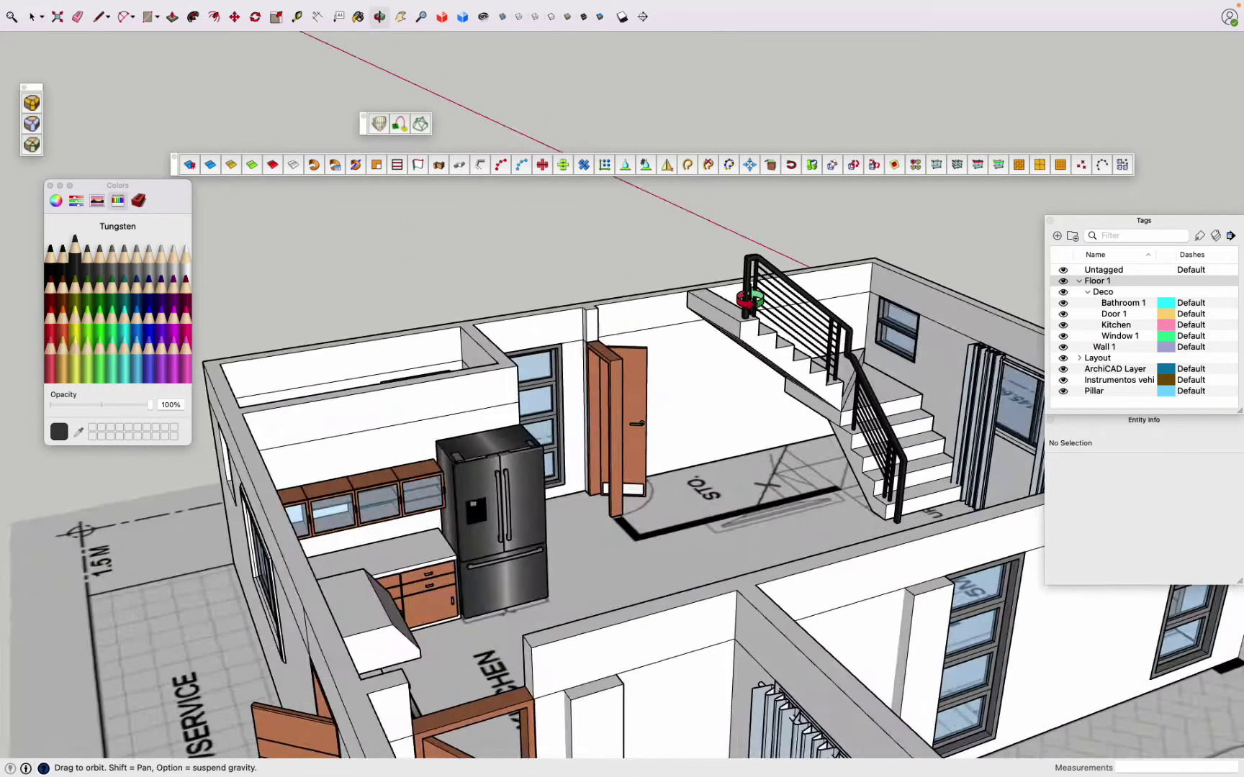
scroll(682, 308, "up", 3)
scroll(683, 308, "down", 2)
scroll(688, 302, "up", 2)
scroll(686, 301, "down", 2)
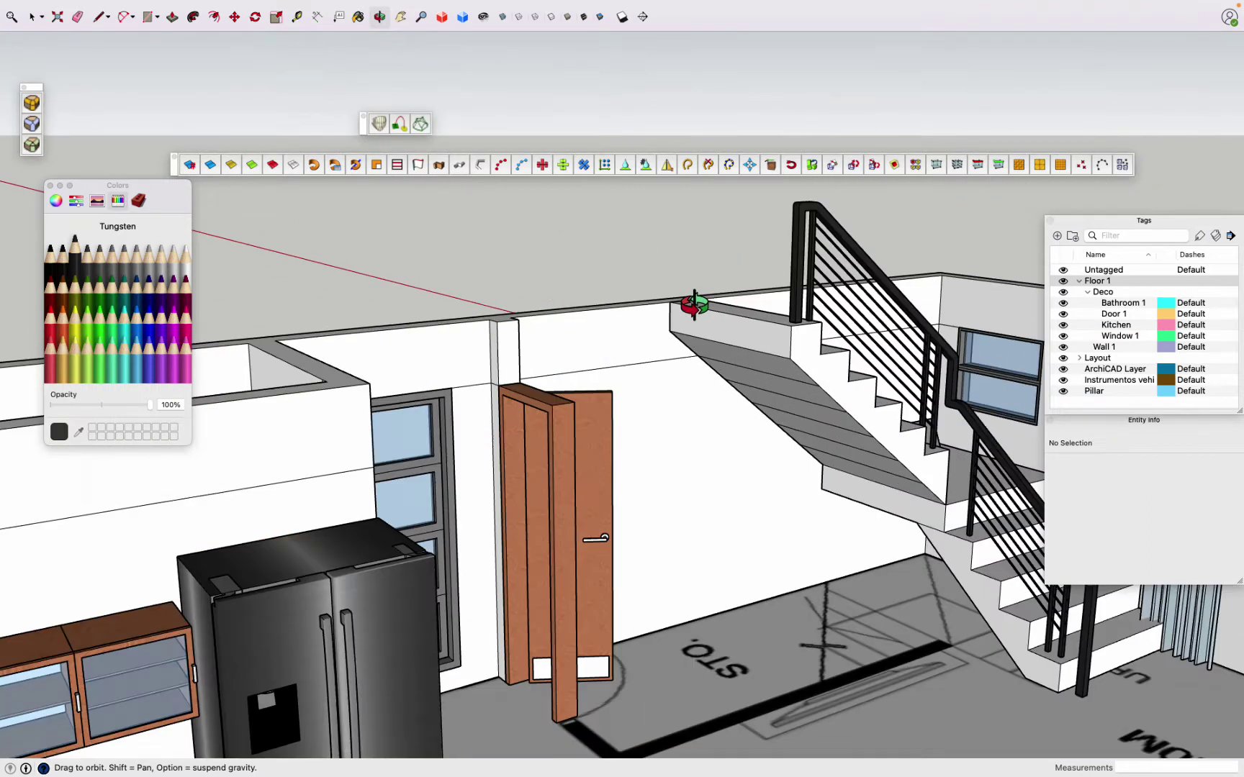
Step: Draw a small rectangle on the landing wall and push/pull it into a block
key("r")
scroll(684, 303, "up", 5)
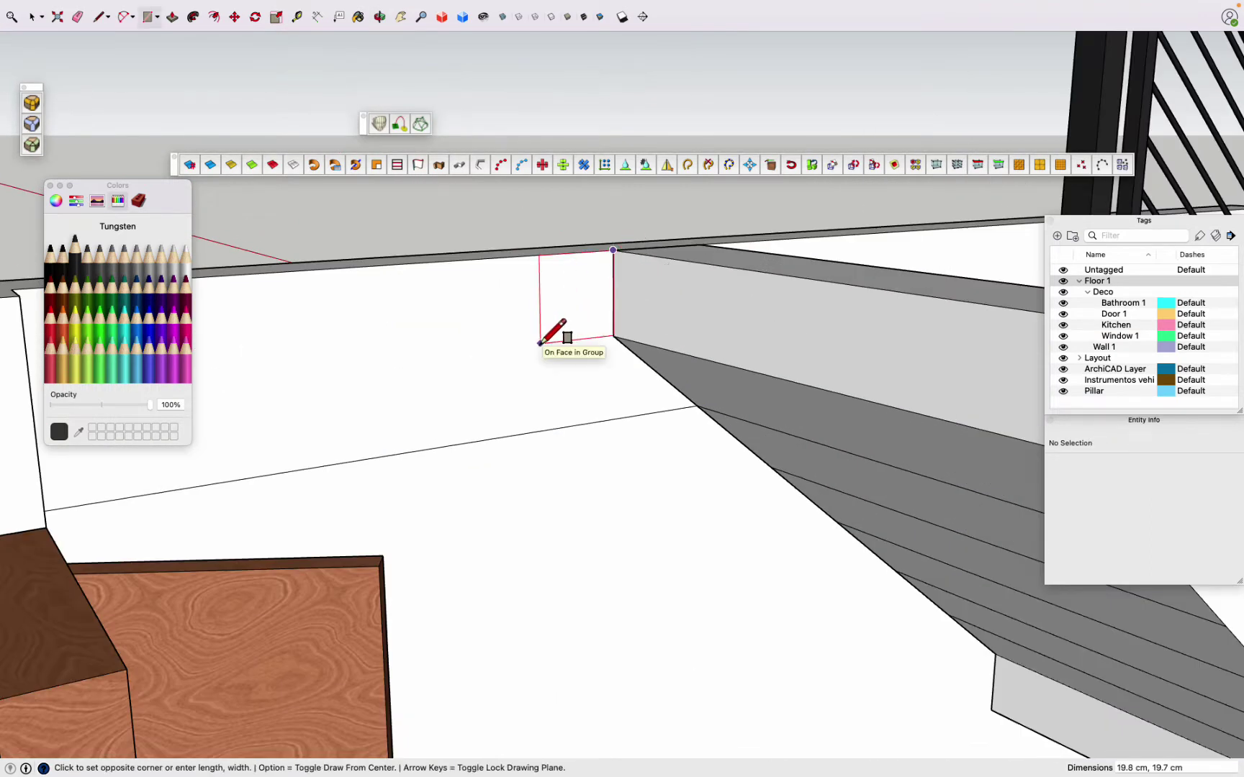
left_click(542, 311)
key("p")
scroll(586, 310, "down", 3)
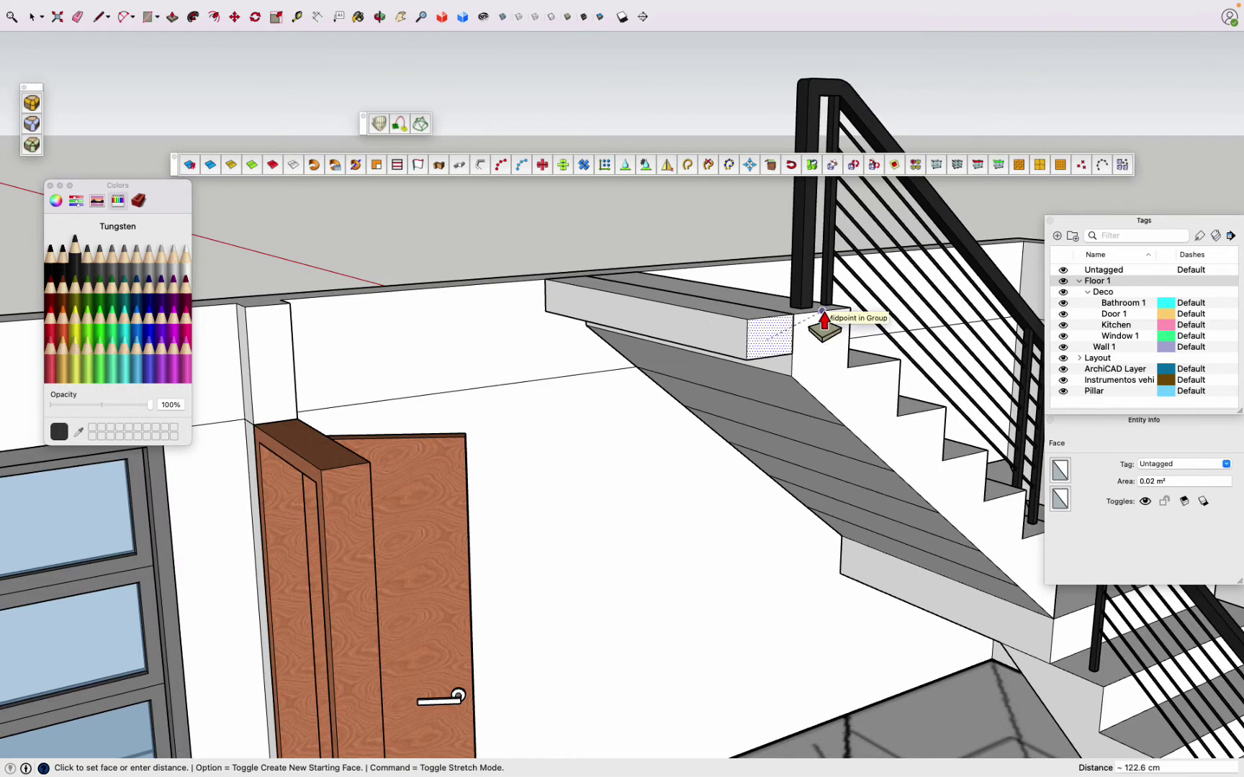
scroll(824, 321, "down", 3)
middle_click_drag(547, 533, 616, 479)
scroll(616, 479, "down", 2)
left_click(638, 511)
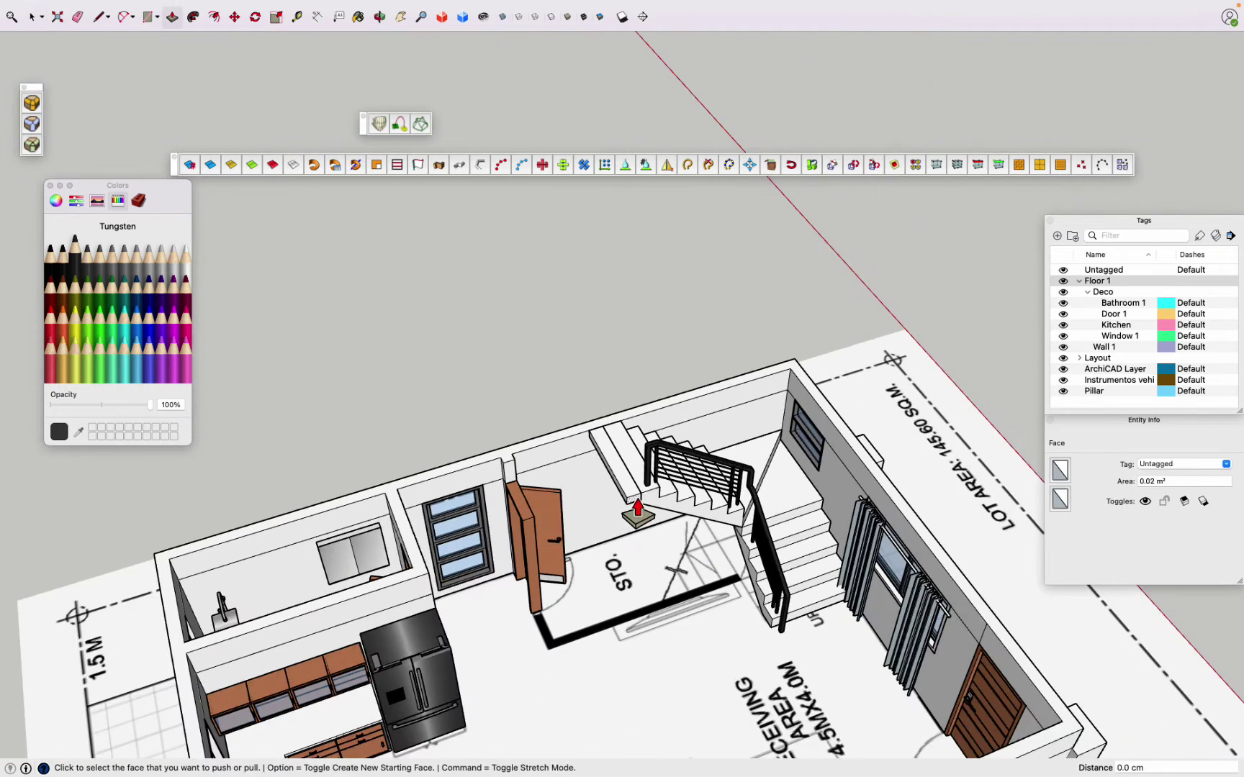
scroll(641, 518, "down", 3)
mouse_move(752, 676)
middle_mouse_down()
mouse_move(648, 576)
mouse_move(489, 475)
middle_mouse_up()
scroll(556, 296, "up", 5)
left_click(597, 555)
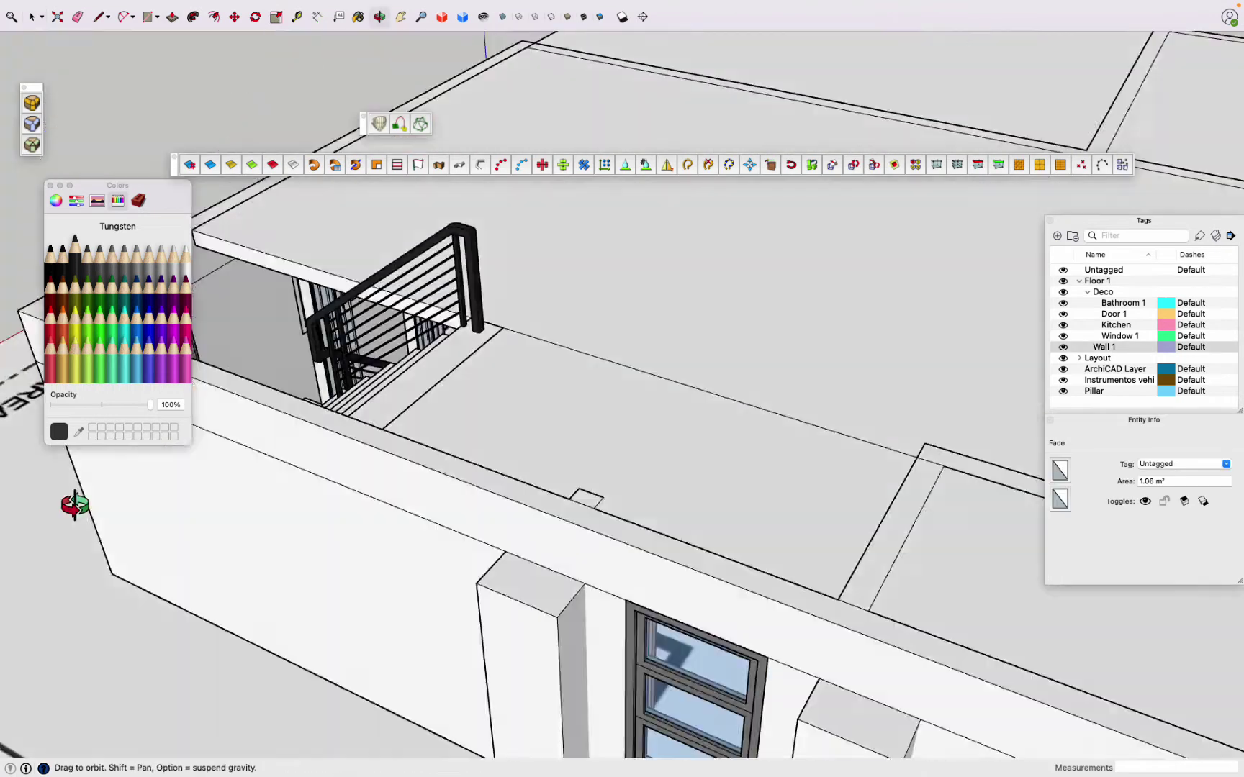
scroll(427, 465, "up", 3)
key("space")
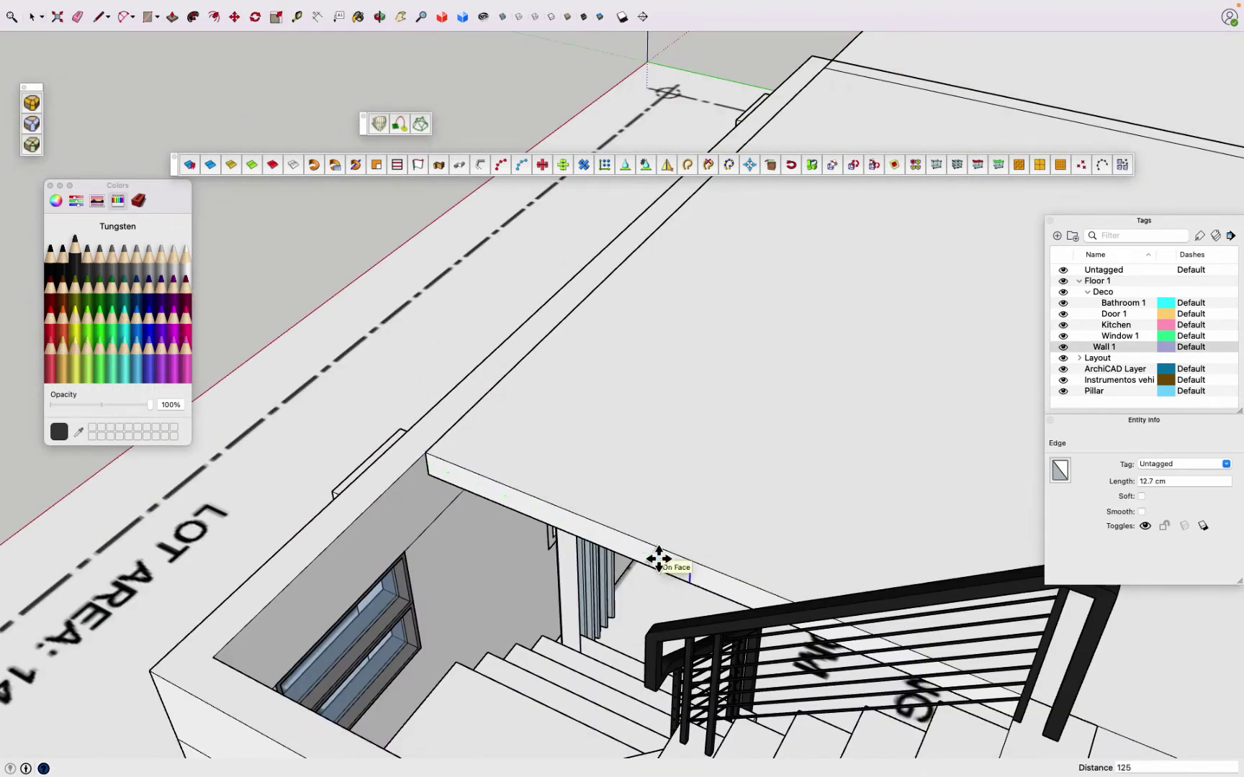
Step: Extend the slab face 35.3 cm out over the stair opening
key("p")
left_click(661, 560)
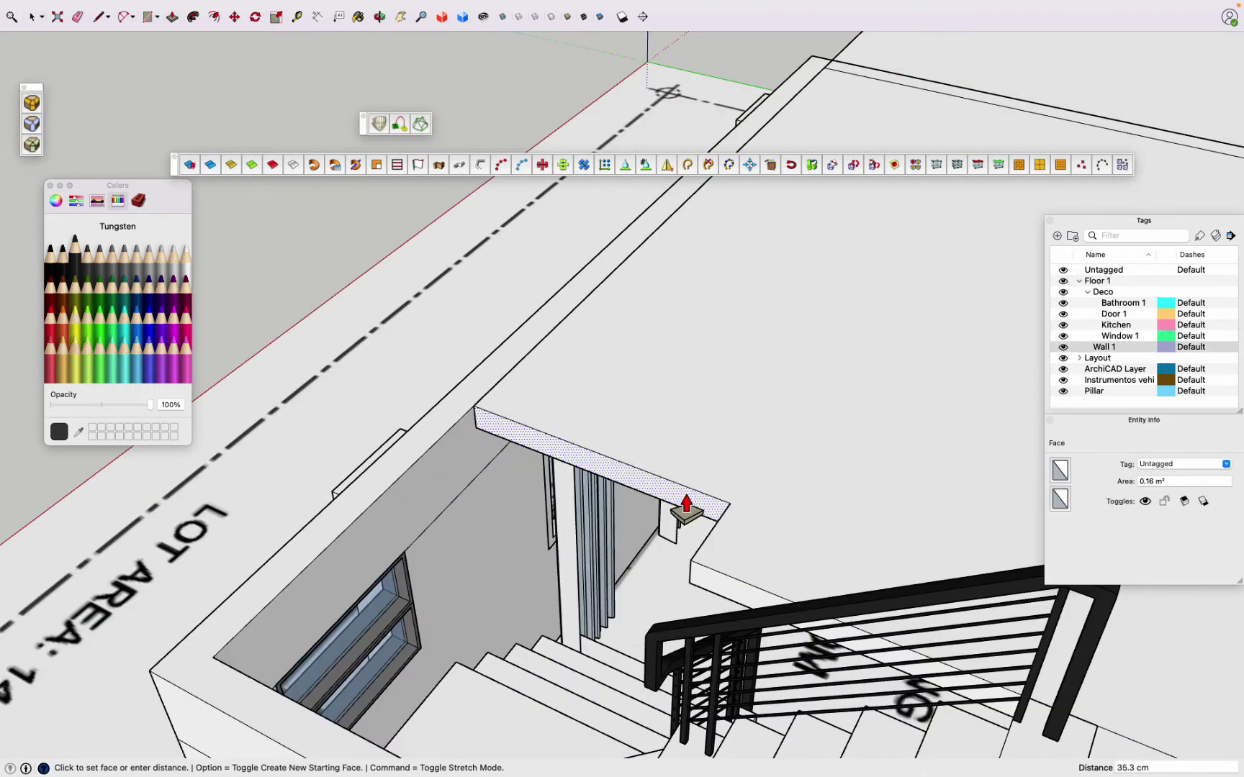
left_click(673, 509)
middle_click_drag(673, 509, 380, 527)
key("space")
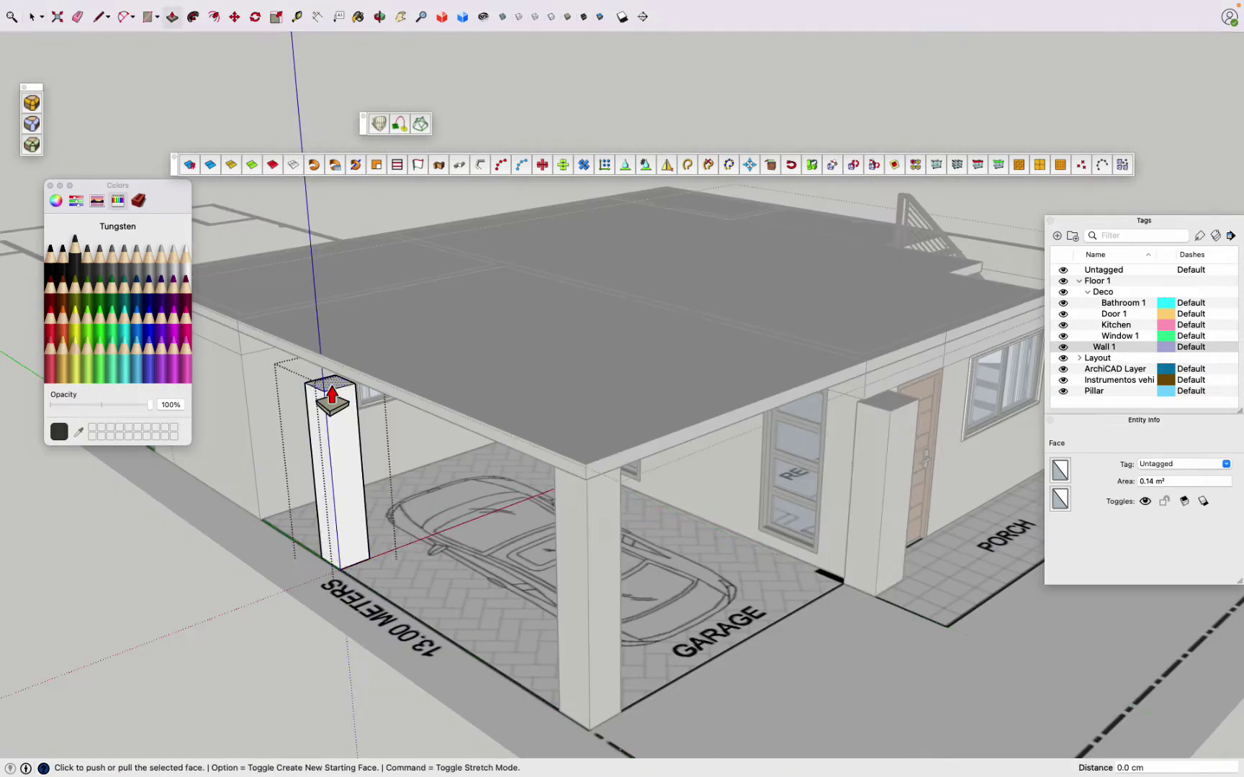
Step: Raise the garage pillar's top face up to the underside of the roof slab
double_click(888, 402)
key("p")
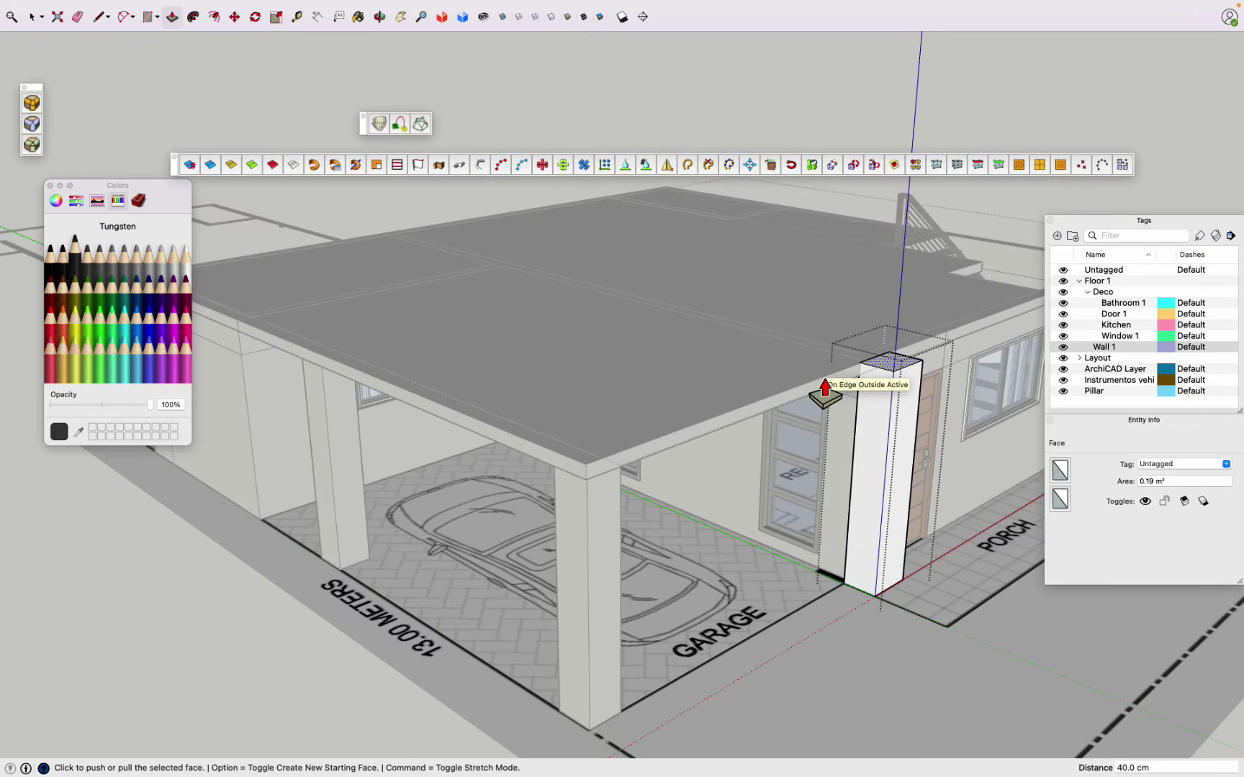
key("space")
mouse_move(844, 548)
middle_mouse_down()
mouse_move(504, 432)
mouse_move(624, 389)
mouse_move(845, 476)
mouse_move(432, 360)
middle_mouse_up()
Step: Raise the porch pillar to the slab and show the second-floor plan image tag
scroll(845, 477, "down", 5)
key("p")
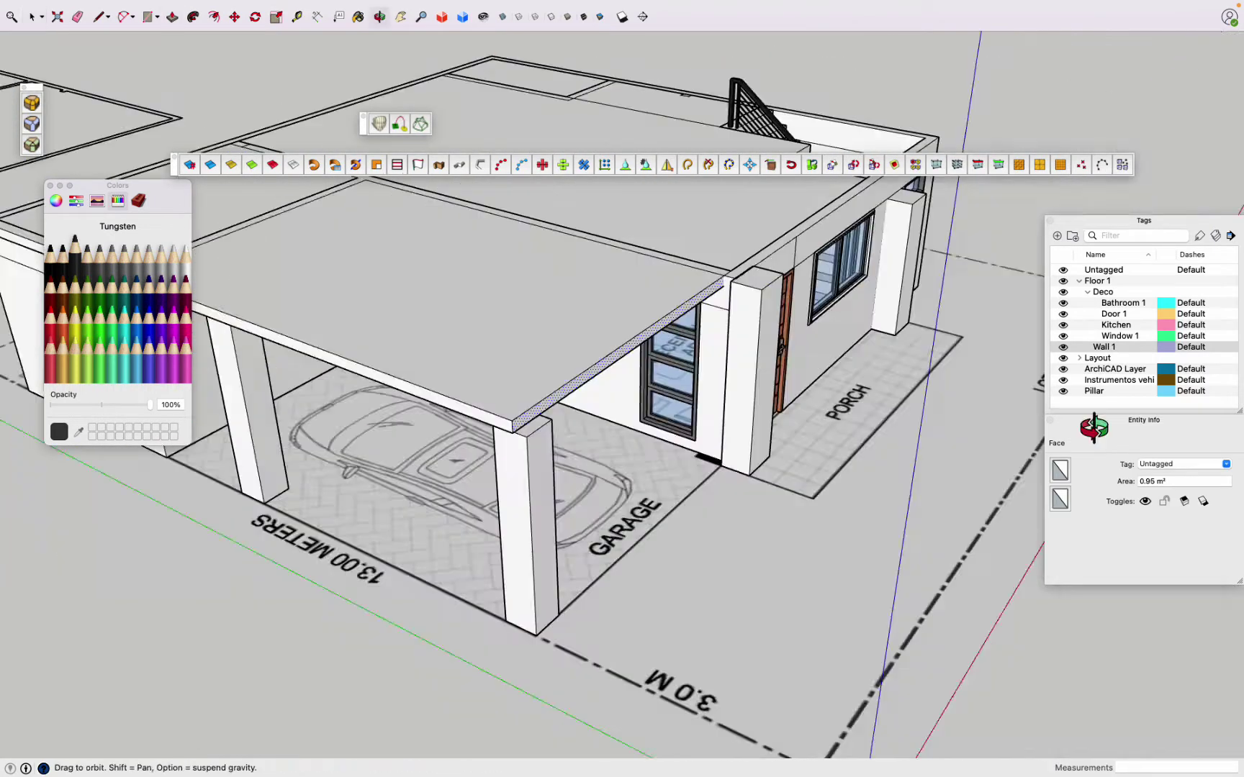
scroll(696, 301, "down", 5)
middle_click_drag(616, 397, 528, 389)
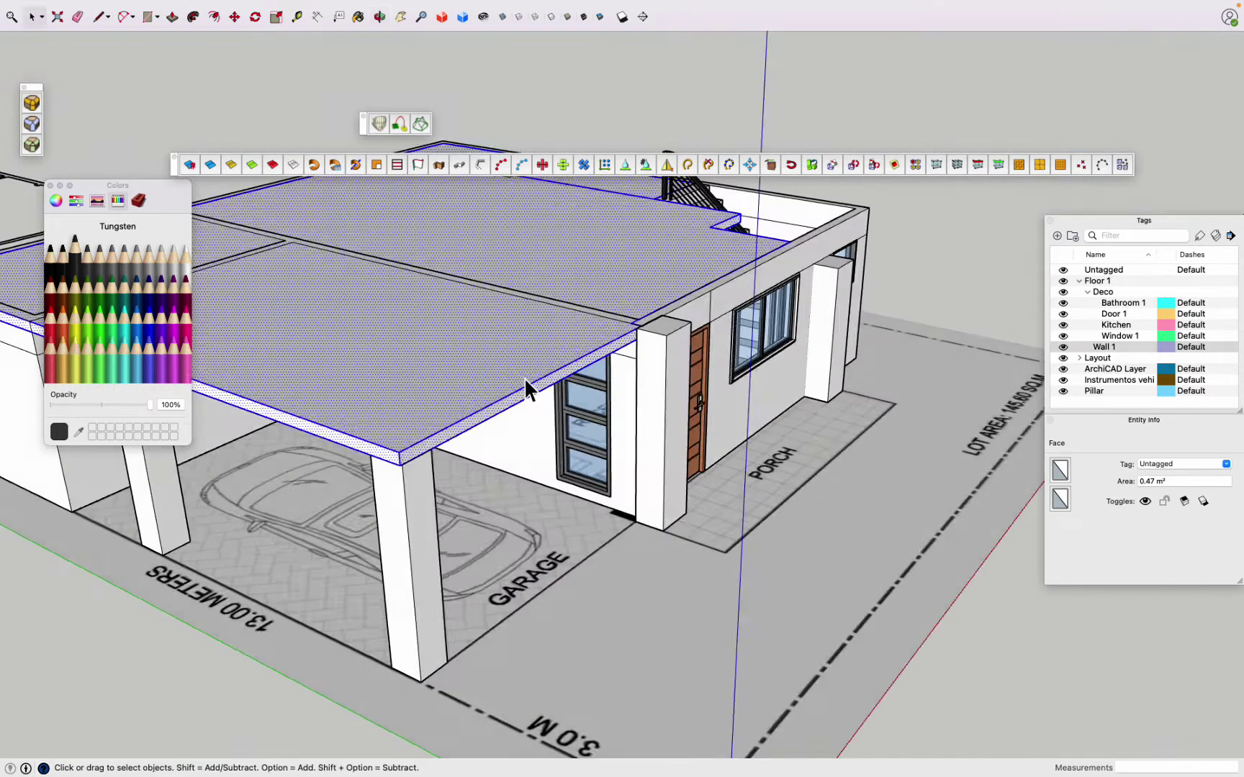
left_click(1063, 313)
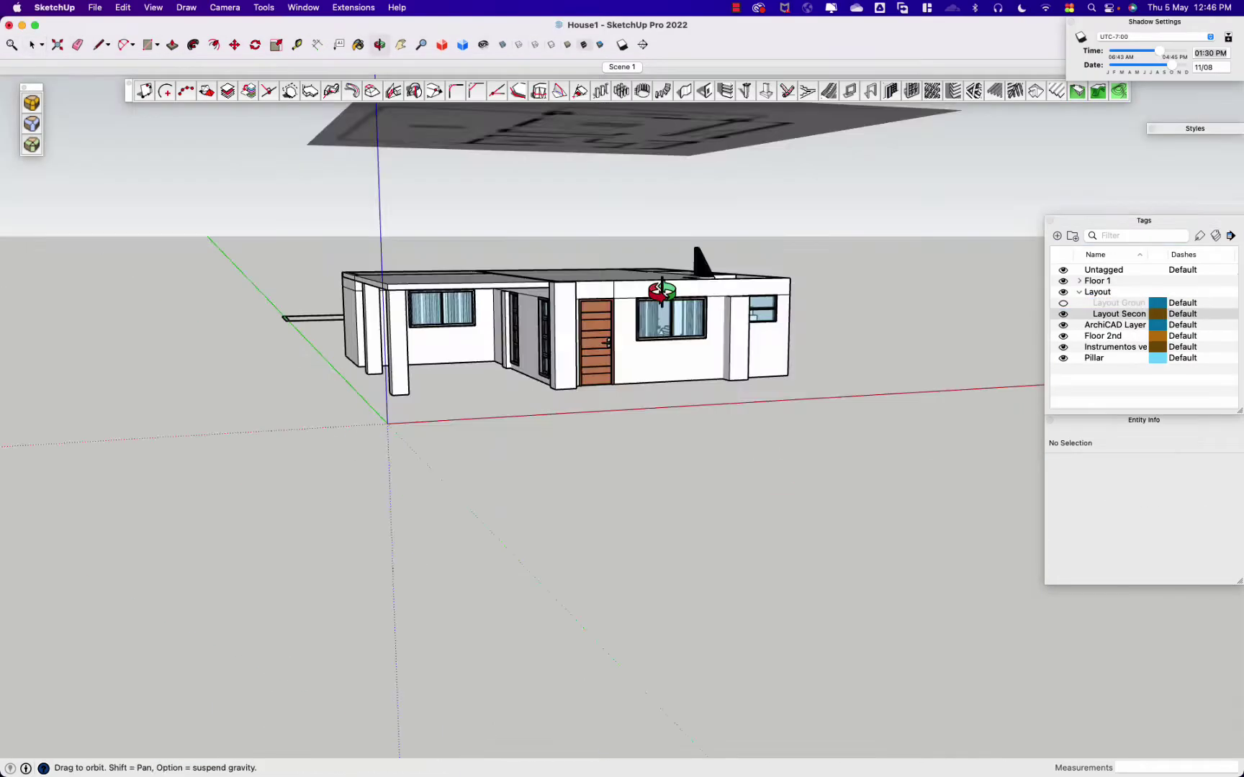
Step: Move the second-floor plan image onto the house corner
middle_click_drag(935, 360, 865, 268)
left_click(866, 268)
key("m")
left_click(813, 365)
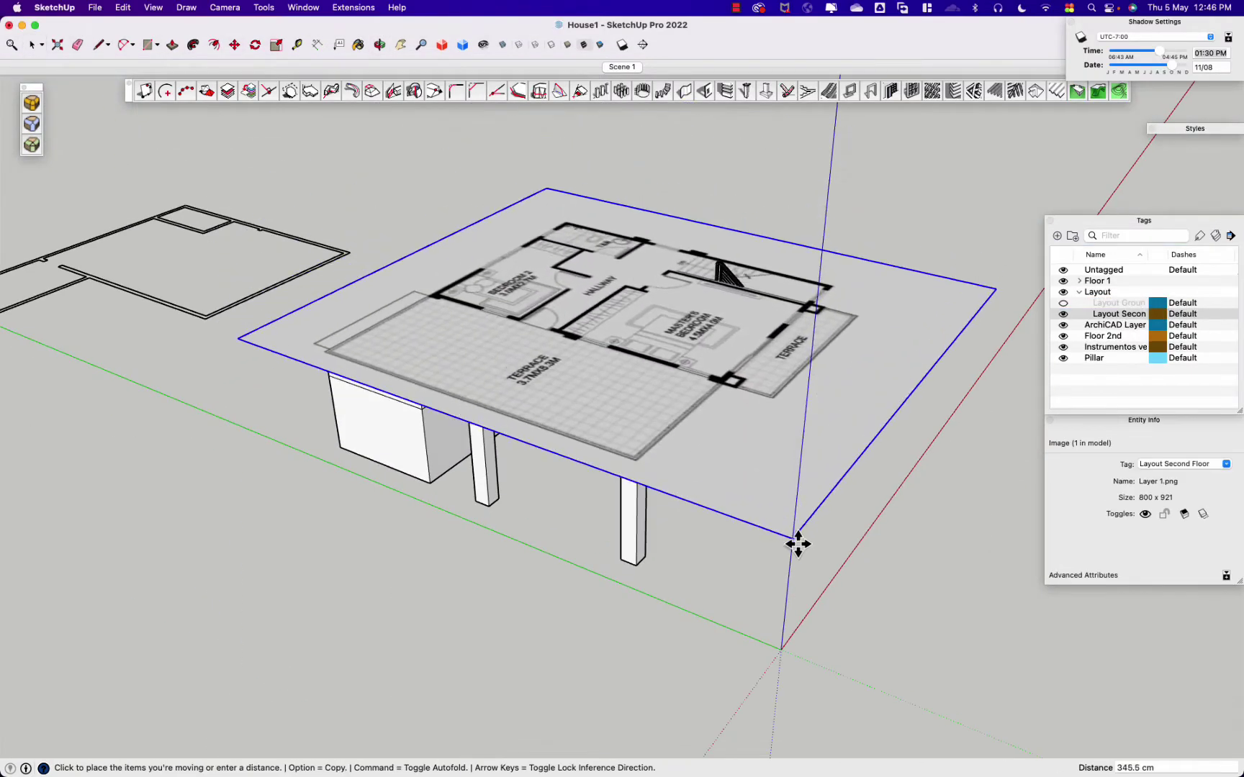
scroll(630, 511, "up", 3)
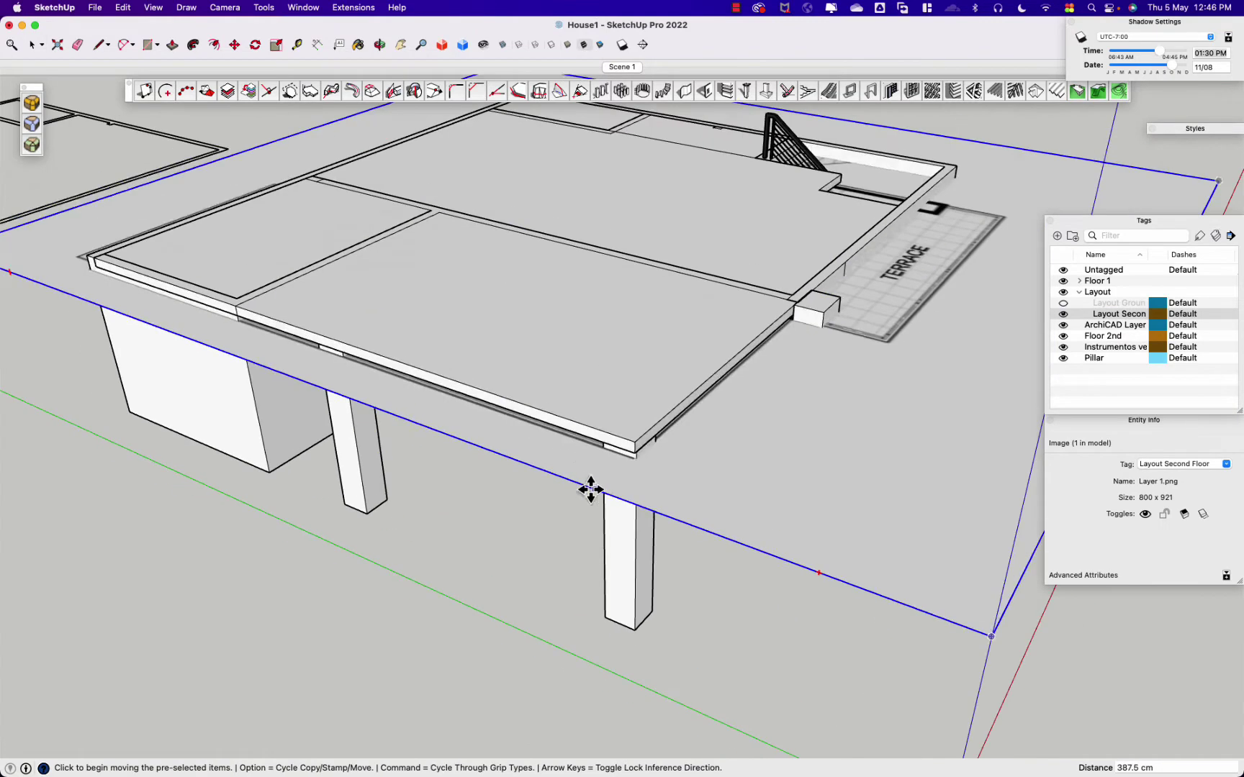
left_click(588, 475)
left_click(603, 464)
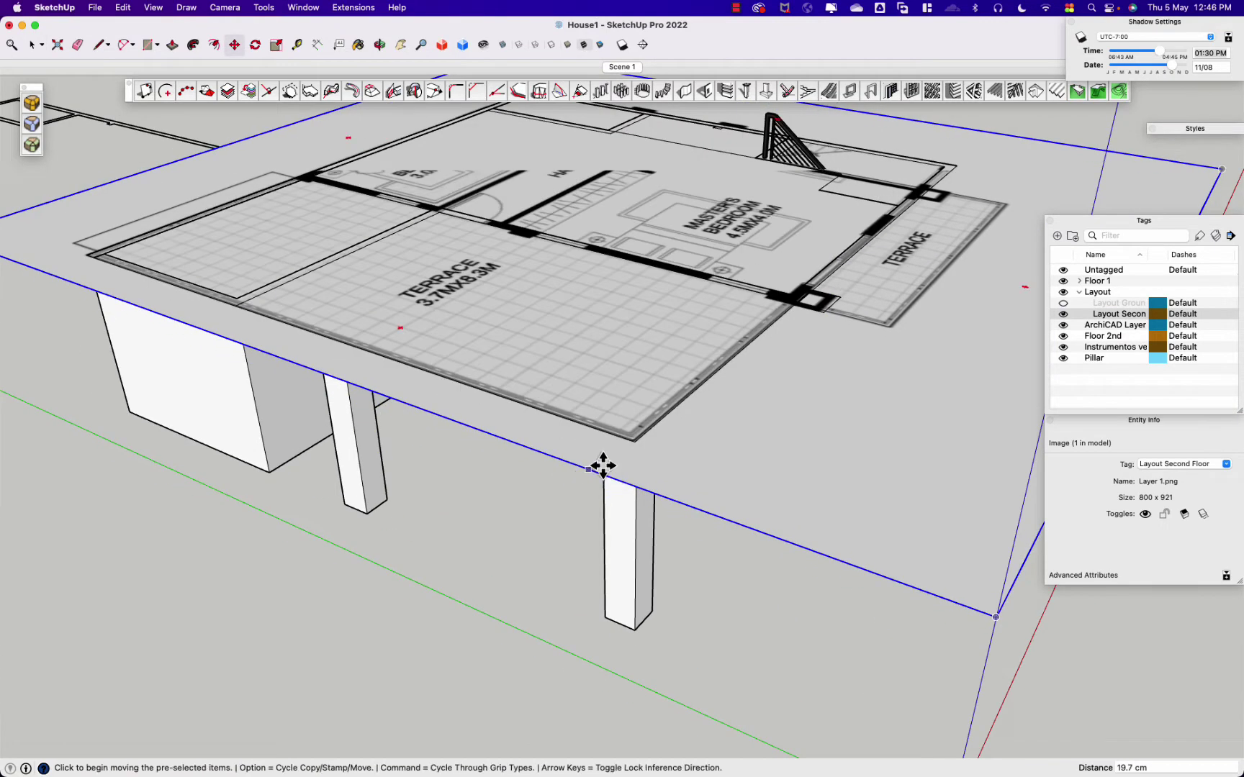
scroll(619, 450, "up", 3)
left_click(636, 439)
scroll(641, 438, "up", 2)
left_click(641, 438)
scroll(633, 403, "down", 5)
Step: Check the plan's alignment from top view, then orbit back into a 3D view
middle_click_drag(700, 383, 194, 194)
left_click(525, 46)
key("m")
scroll(689, 369, "up", 1)
scroll(777, 458, "up", 5)
mouse_move(777, 458)
middle_mouse_down()
mouse_move(513, 334)
mouse_move(895, 581)
middle_mouse_up()
scroll(895, 581, "down", 5)
mouse_move(903, 481)
middle_mouse_down()
mouse_move(871, 464)
mouse_move(933, 335)
middle_mouse_up()
key("space")
Step: Move the second-floor wall outline onto the top of the house
left_click(933, 335)
key("m")
left_click(933, 335)
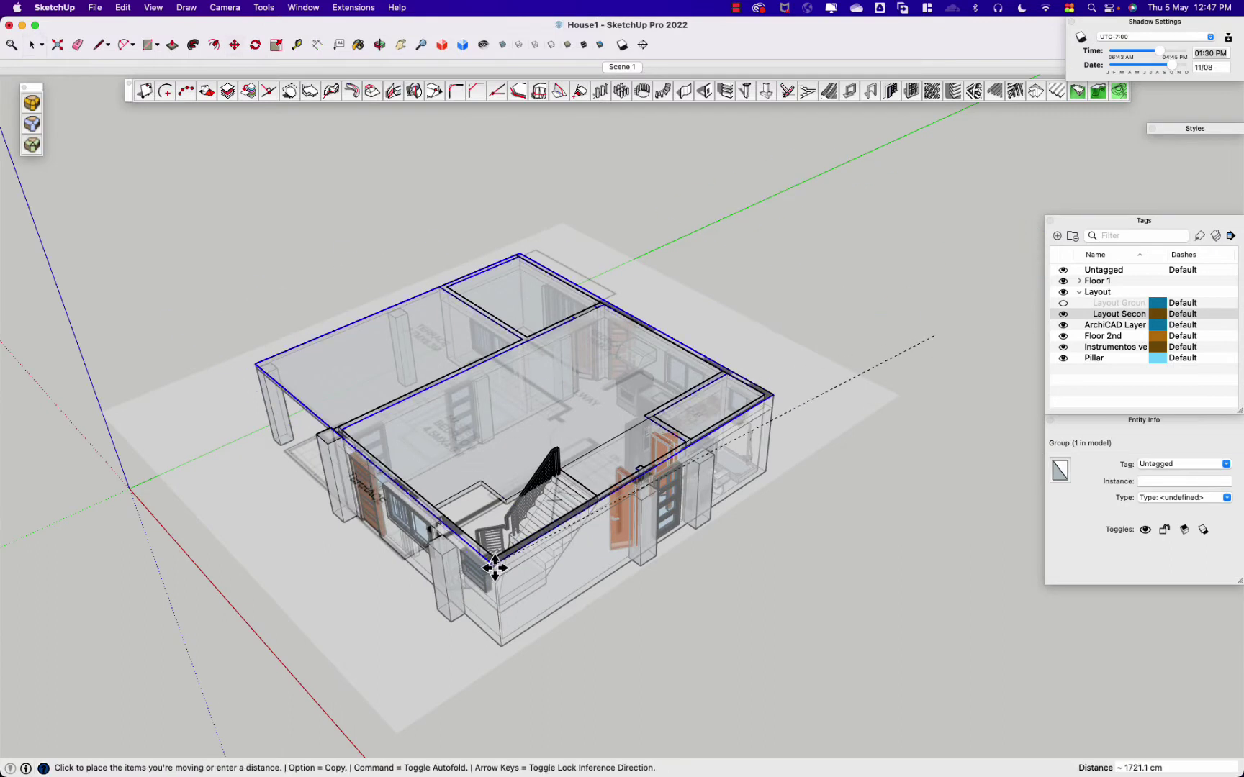
left_click(490, 557)
key("space")
scroll(491, 557, "up", 3)
Step: Push/pull the wall outline up 260 cm into full-height walls and turn X-ray off
key("p")
left_click(491, 557)
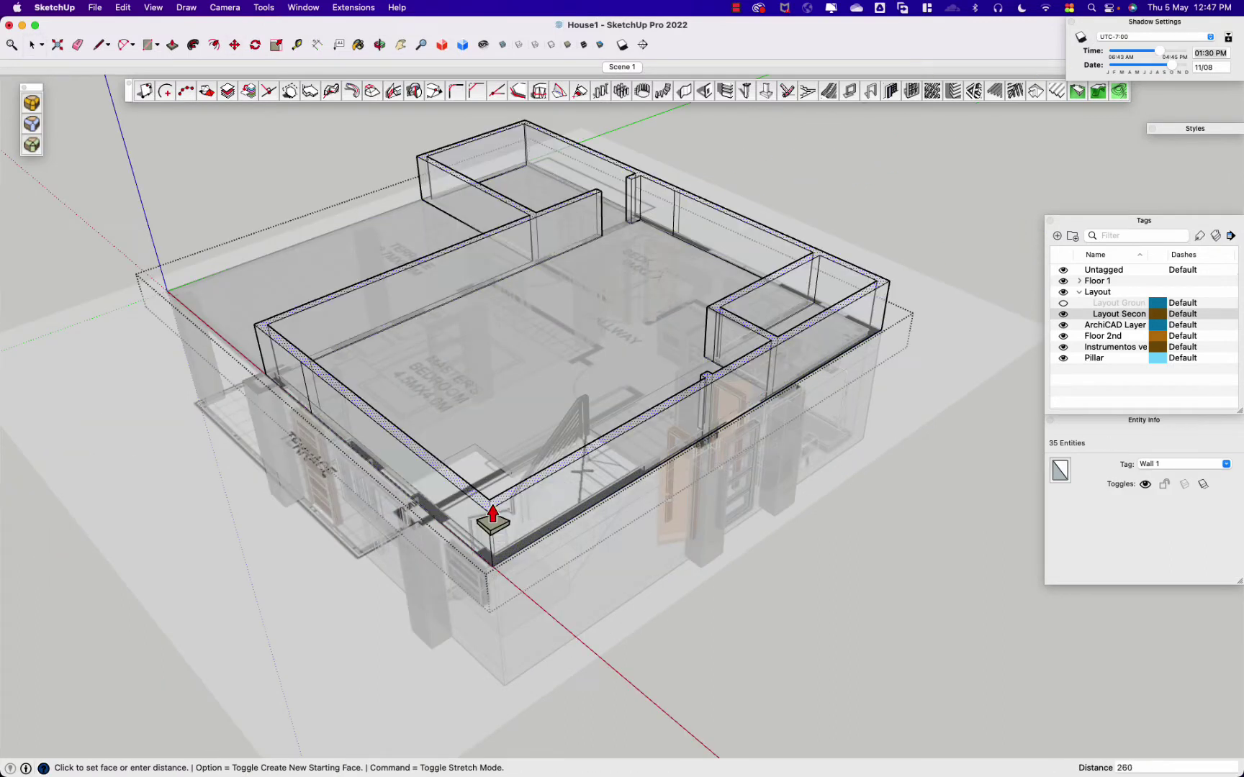
left_click(492, 515)
middle_click_drag(492, 515, 966, 589)
key("space")
scroll(659, 119, "up", 3)
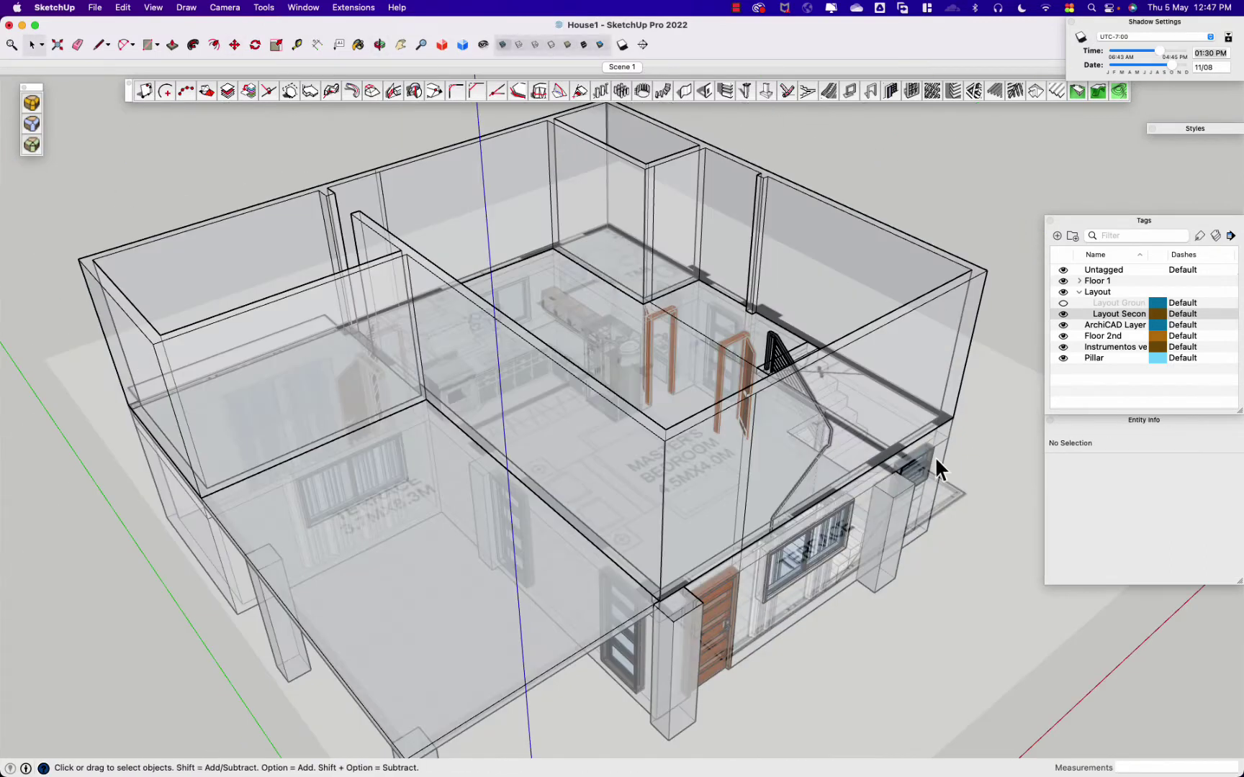
left_click(502, 44)
key("o")
mouse_move(589, 453)
left_mouse_down()
mouse_move(1075, 611)
mouse_move(173, 531)
left_mouse_up()
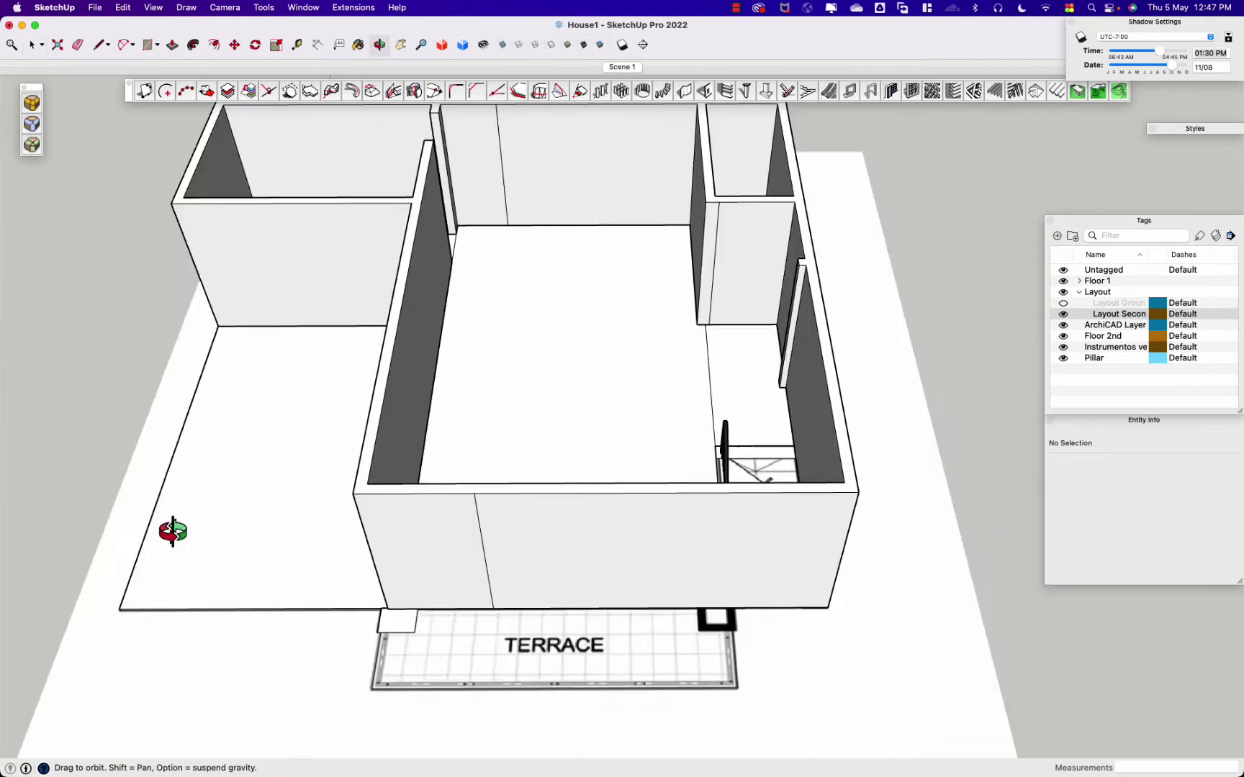
Step: Open the Layer 1.png plan in Preview to check it, then close it
left_click(1199, 358)
key("space")
key("super+o")
key("super+q")
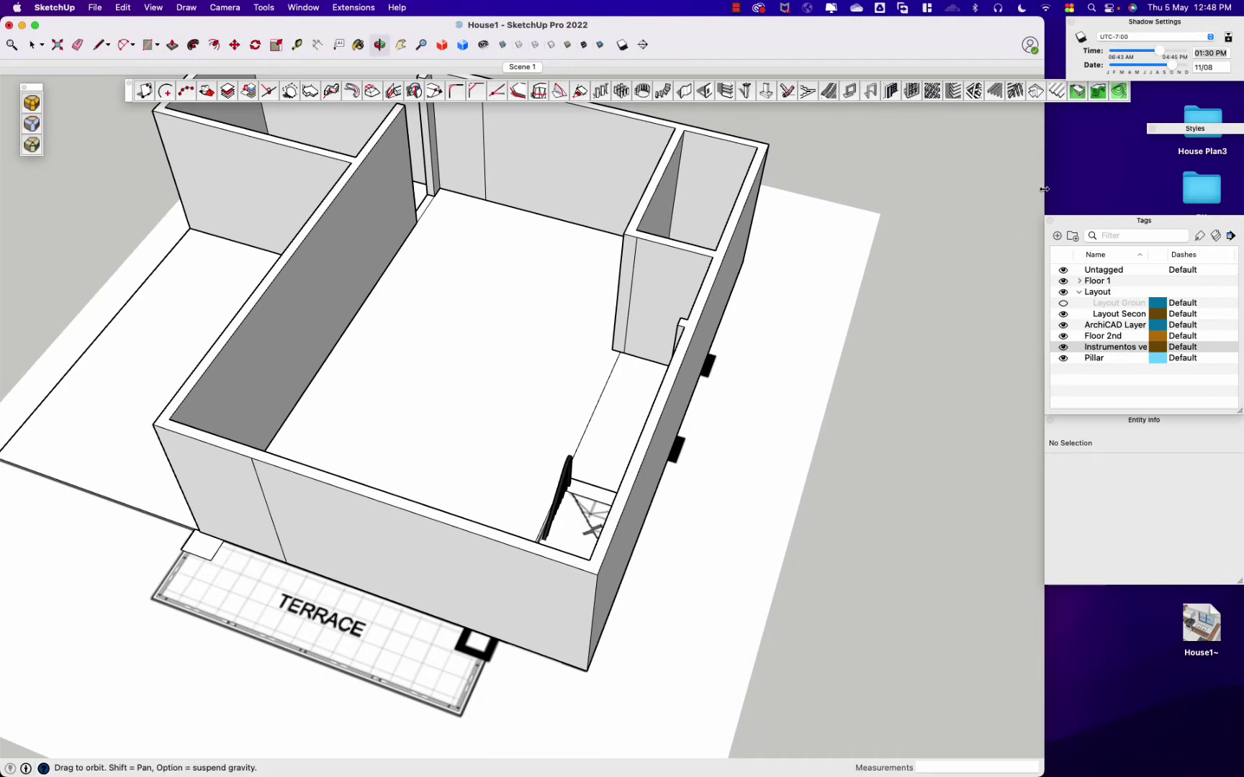
Step: Draw a small extra wall piece and push it up 260 cm to match the second-floor walls
left_click_drag(1045, 188, 1243, 189)
mouse_move(1013, 775)
left_click(1013, 753)
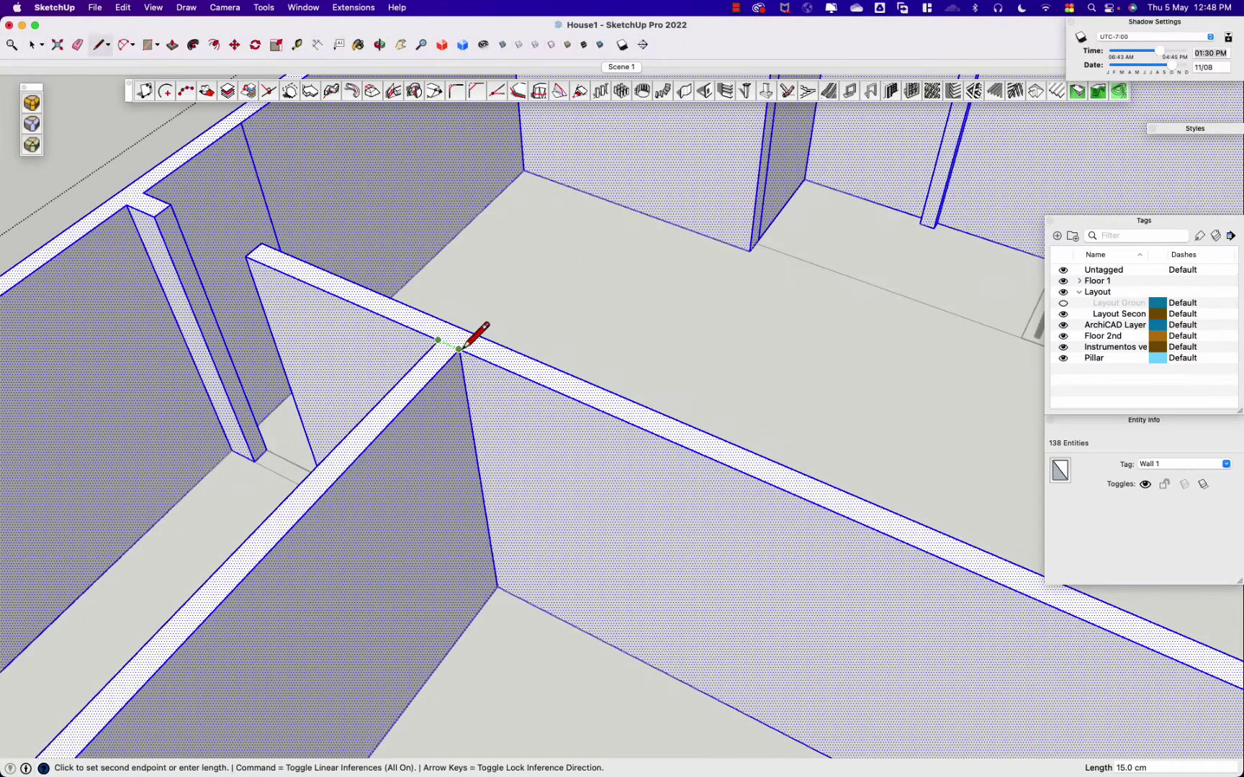
key("p")
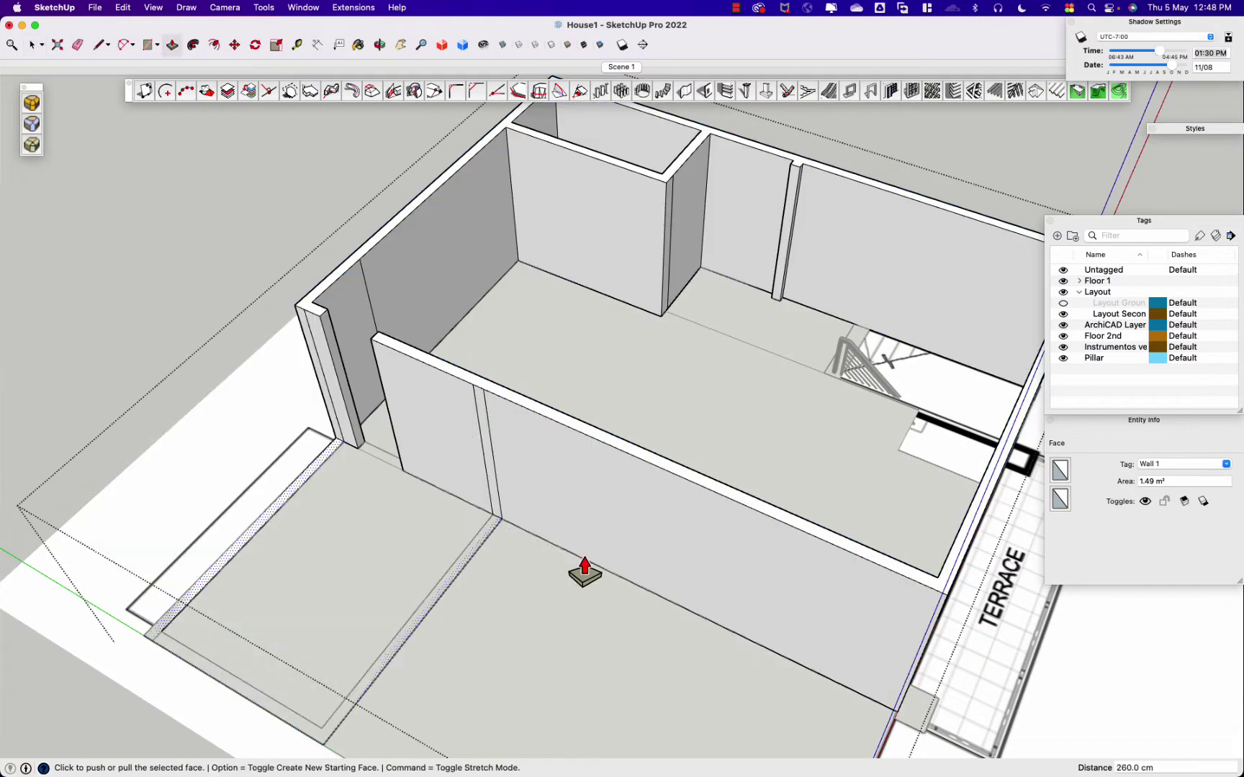
key("o")
left_click(668, 568)
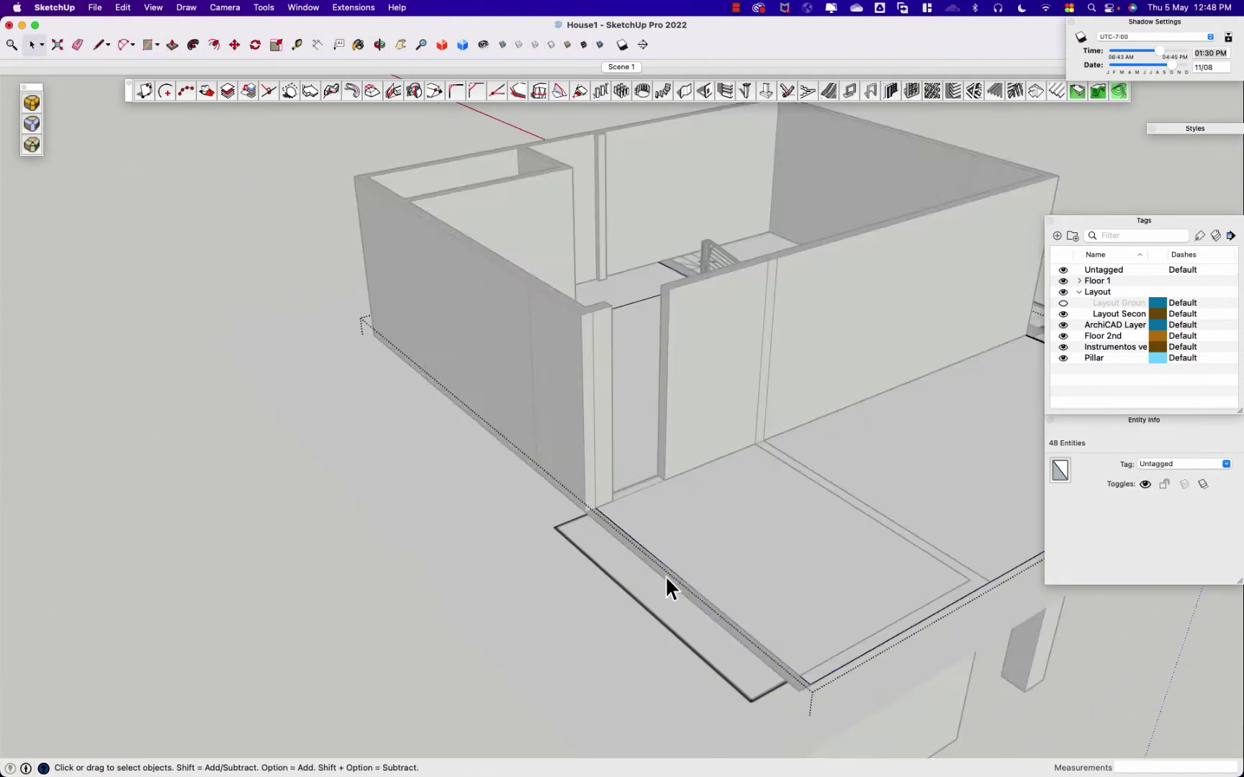
key("o")
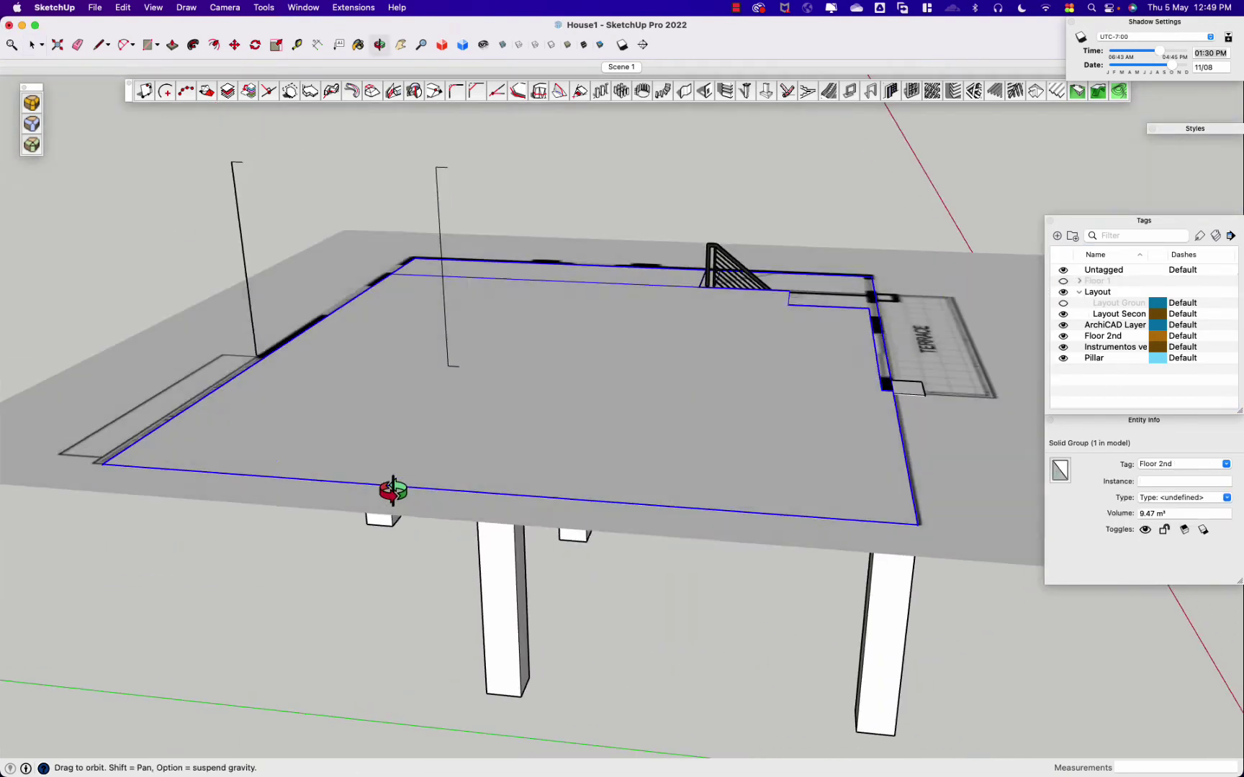
Step: Turn on Color by Tag and select the Wall 2 group's geometry
left_click(1215, 236)
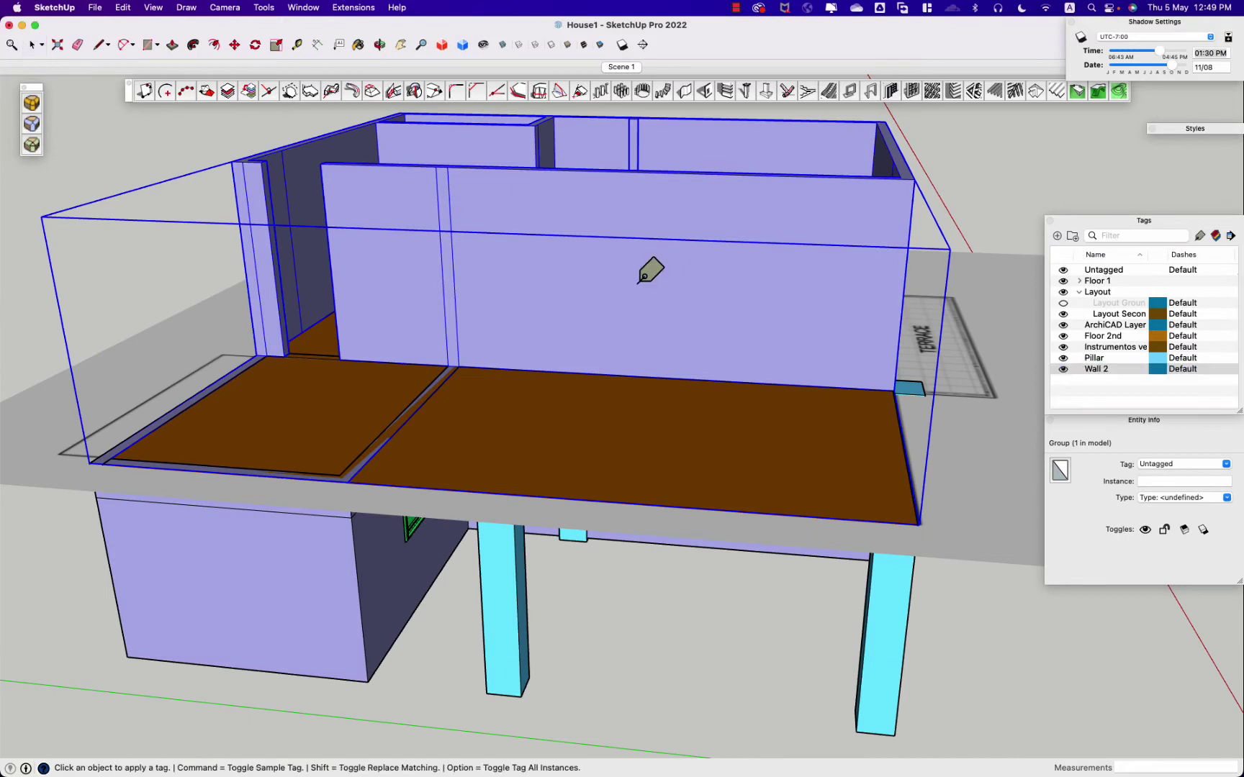
key("space")
triple_click(504, 235)
key("Escape")
Step: Hide the Floor 1, Layout and Floor 2nd tags
left_click(1063, 281)
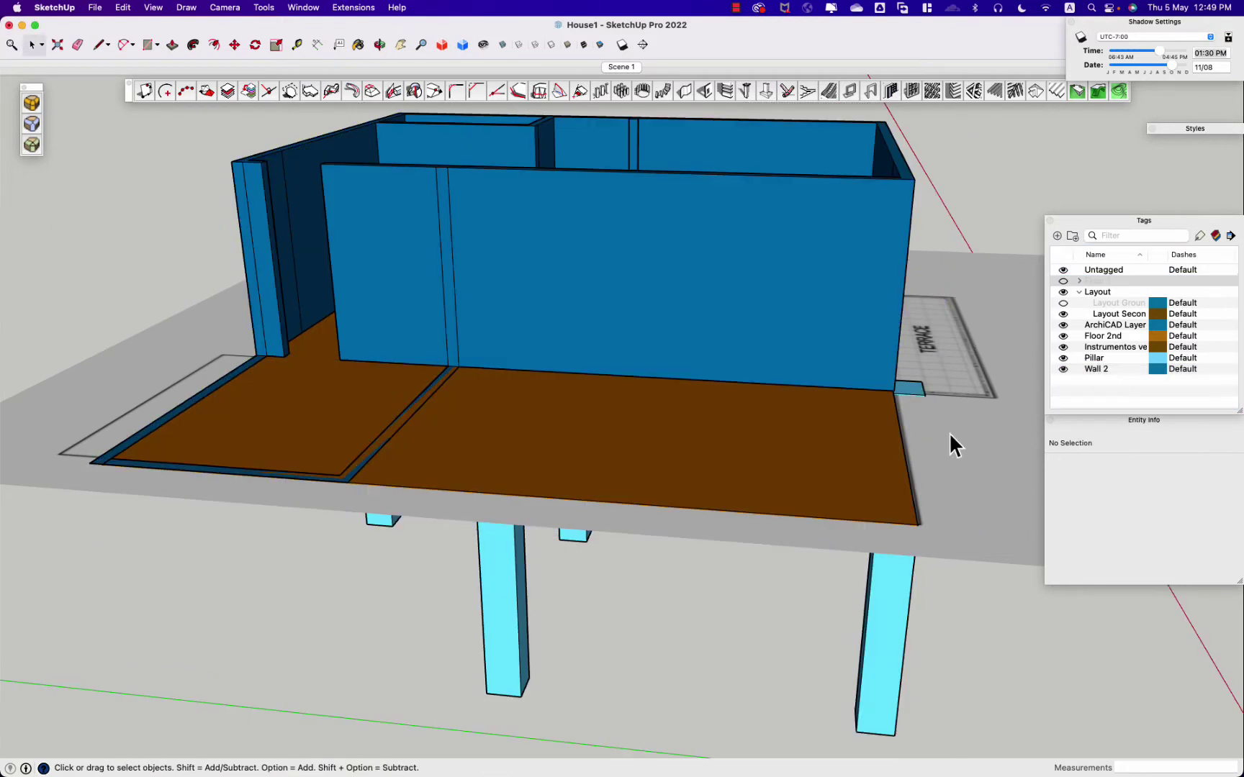
scroll(948, 431, "up", 3)
left_click(1062, 291)
mouse_move(665, 621)
middle_mouse_down()
mouse_move(877, 710)
mouse_move(617, 541)
middle_mouse_up()
left_click(1062, 335)
Step: Delete the stray floor edge and floor outline inside Wall 2
left_click(774, 497)
key("Delete")
triple_click(884, 508)
key("Delete")
middle_click_drag(645, 573, 186, 216)
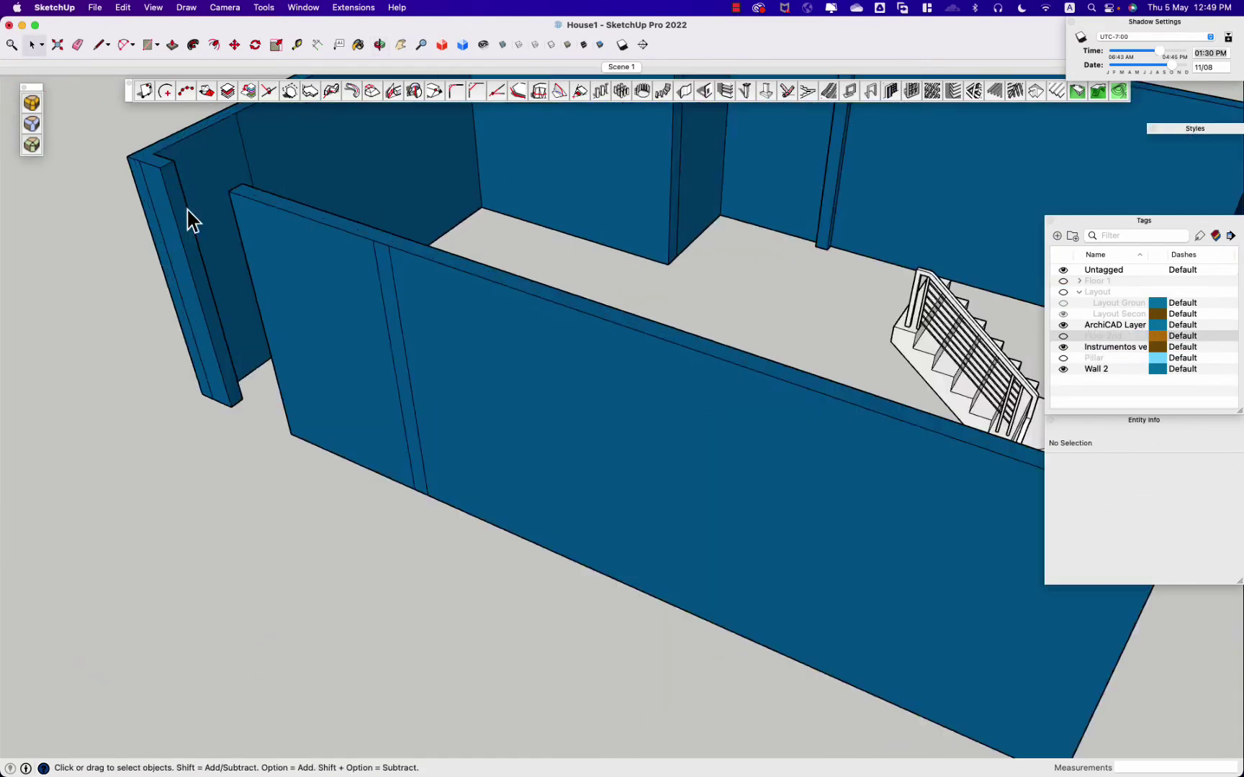
Step: Erase stray edges on the second-floor walls
key("p")
scroll(303, 473, "down", 5)
scroll(509, 422, "up", 5)
key("space")
key("p")
key("space")
key("e")
scroll(317, 502, "down", 5)
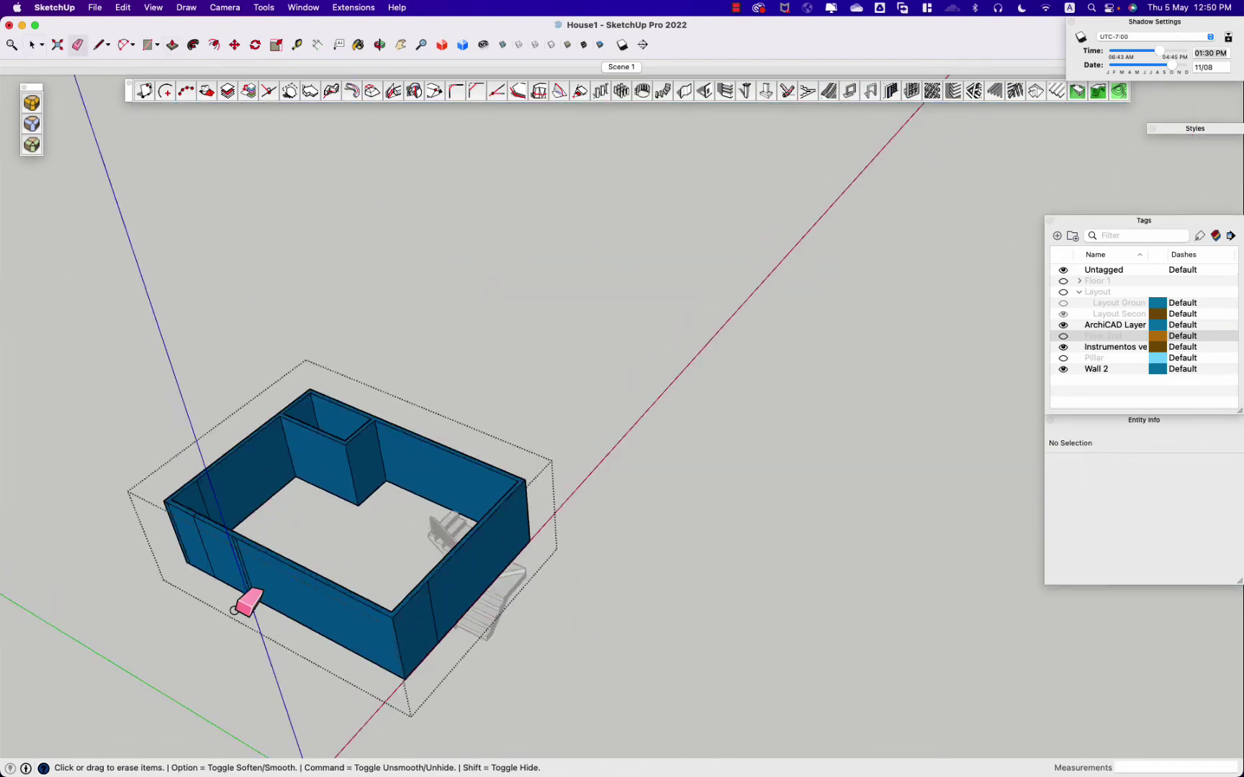
scroll(262, 533, "up", 5)
mouse_move(66, 484)
middle_mouse_down()
mouse_move(494, 506)
mouse_move(166, 347)
mouse_move(897, 603)
middle_mouse_up()
scroll(897, 603, "up", 3)
Step: Select all Wall 2 walls, erase leftover edges, and orbit out to the whole house
key("space")
triple_click(892, 603)
key("e")
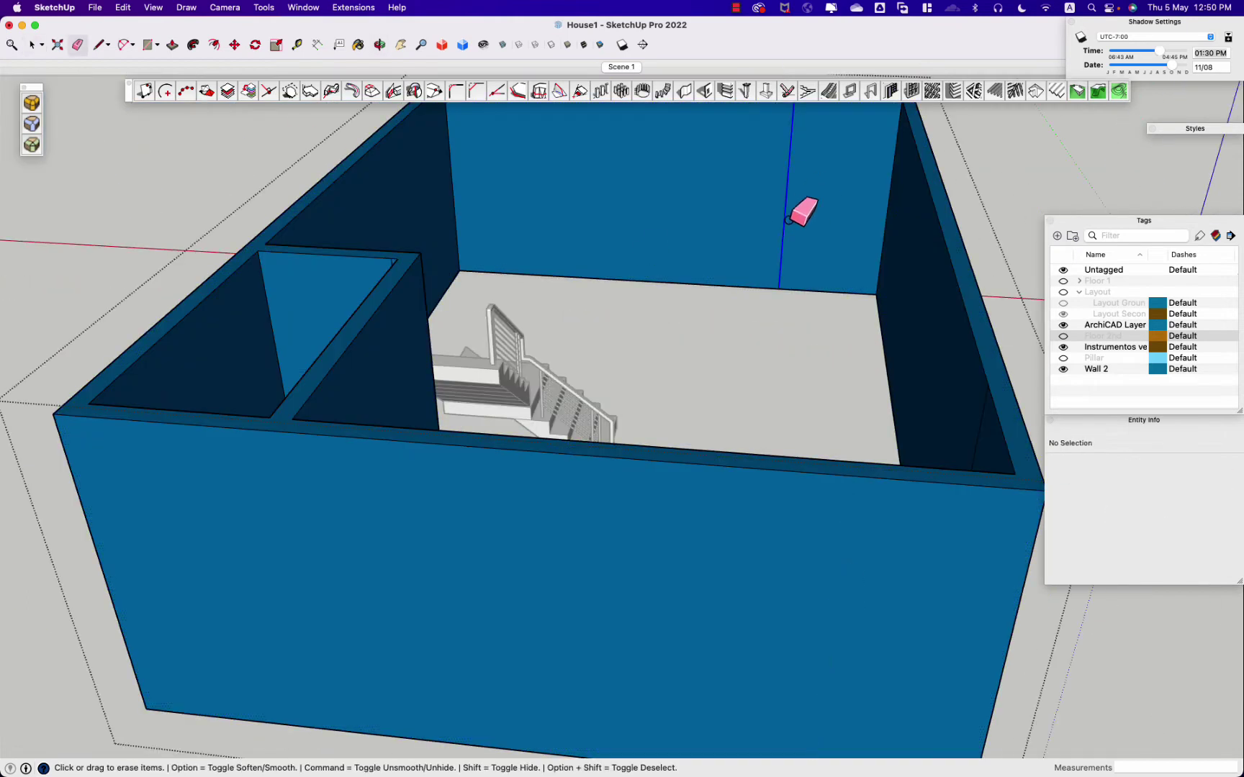
scroll(431, 208, "down", 5)
scroll(677, 400, "up", 5)
key("space")
scroll(362, 326, "down", 3)
mouse_move(363, 335)
middle_mouse_down()
mouse_move(661, 520)
mouse_move(828, 468)
middle_mouse_up()
Step: Turn the Layout tag back on and orbit toward the second-floor walls
scroll(694, 483, "down", 3)
left_click(1063, 292)
mouse_move(504, 374)
middle_mouse_down()
mouse_move(214, 355)
mouse_move(341, 402)
middle_mouse_up()
scroll(921, 247, "up", 5)
mouse_move(921, 247)
middle_mouse_down()
mouse_move(720, 392)
mouse_move(992, 203)
mouse_move(641, 519)
middle_mouse_up()
Step: Orbit to a top-down floor-plan view and pan over to the T&B bathroom
scroll(992, 203, "down", 5)
scroll(574, 417, "up", 3)
mouse_move(575, 417)
middle_mouse_down()
mouse_move(208, 486)
mouse_move(486, 499)
middle_mouse_up()
scroll(632, 352, "up", 5)
middle_click_drag(543, 392, 547, 144, "shift")
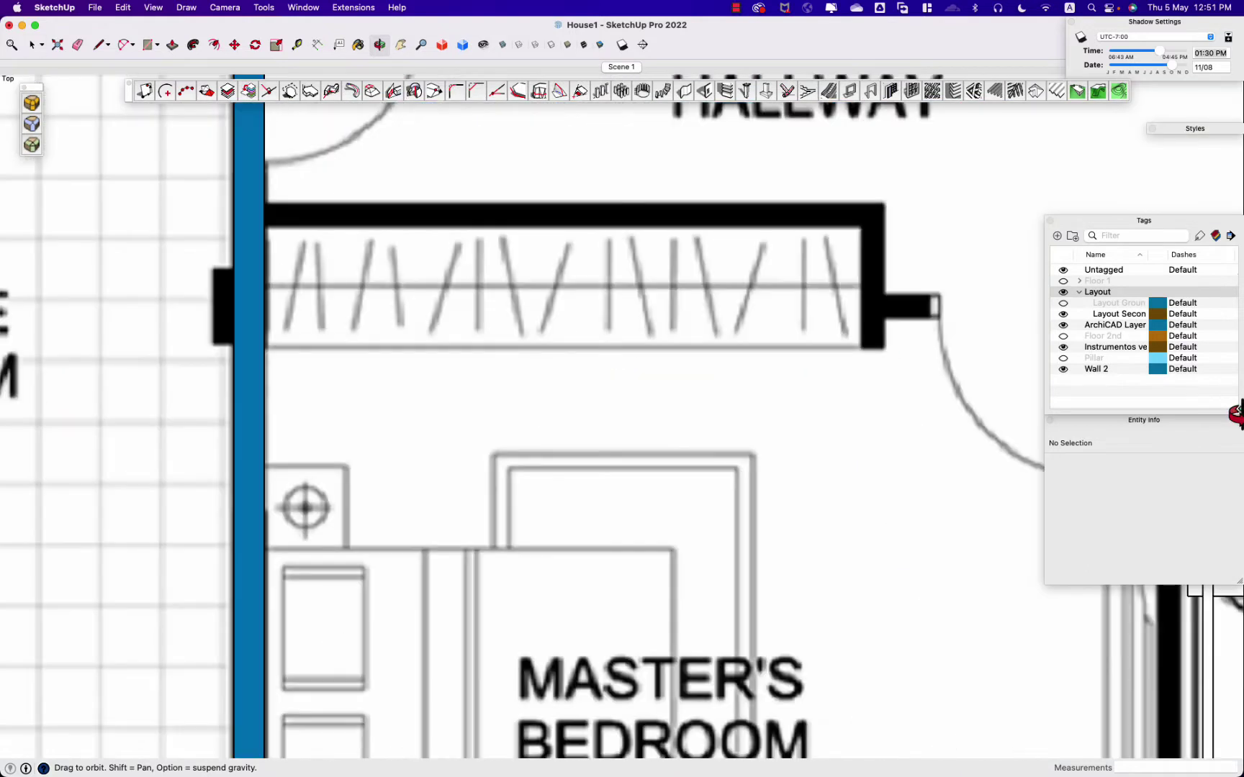
scroll(694, 633, "down", 5)
scroll(693, 633, "up", 5)
Step: Select the short wall edge at the bathroom door, then orbit to a high view over the plan
key("space")
left_click(692, 475)
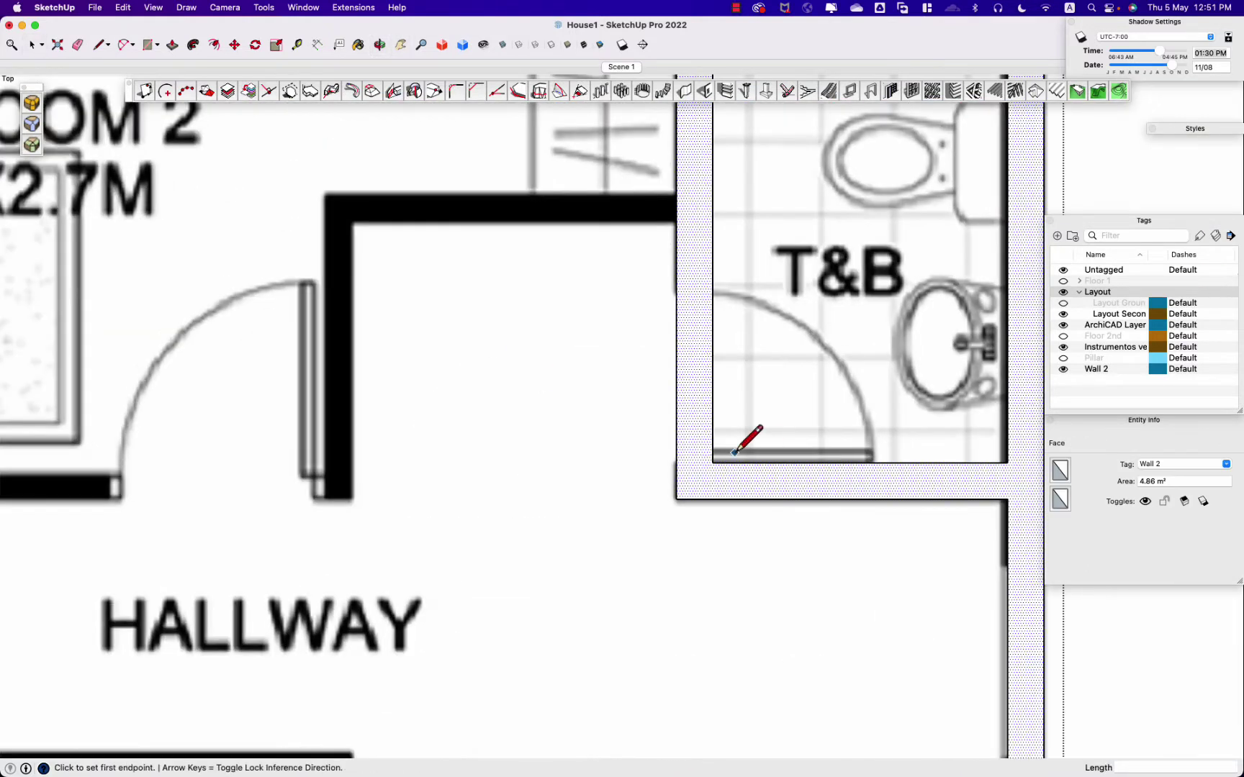
key("space")
left_click(695, 452)
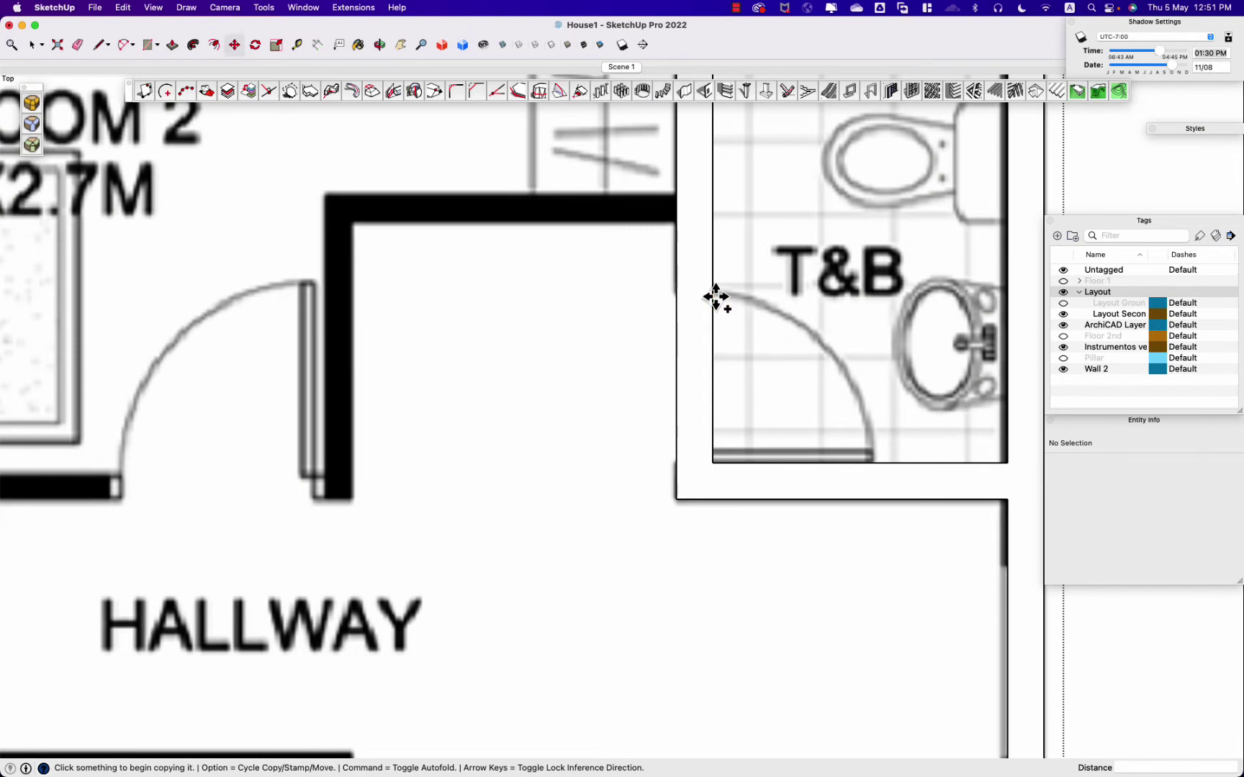
middle_click_drag(717, 298, 184, 47)
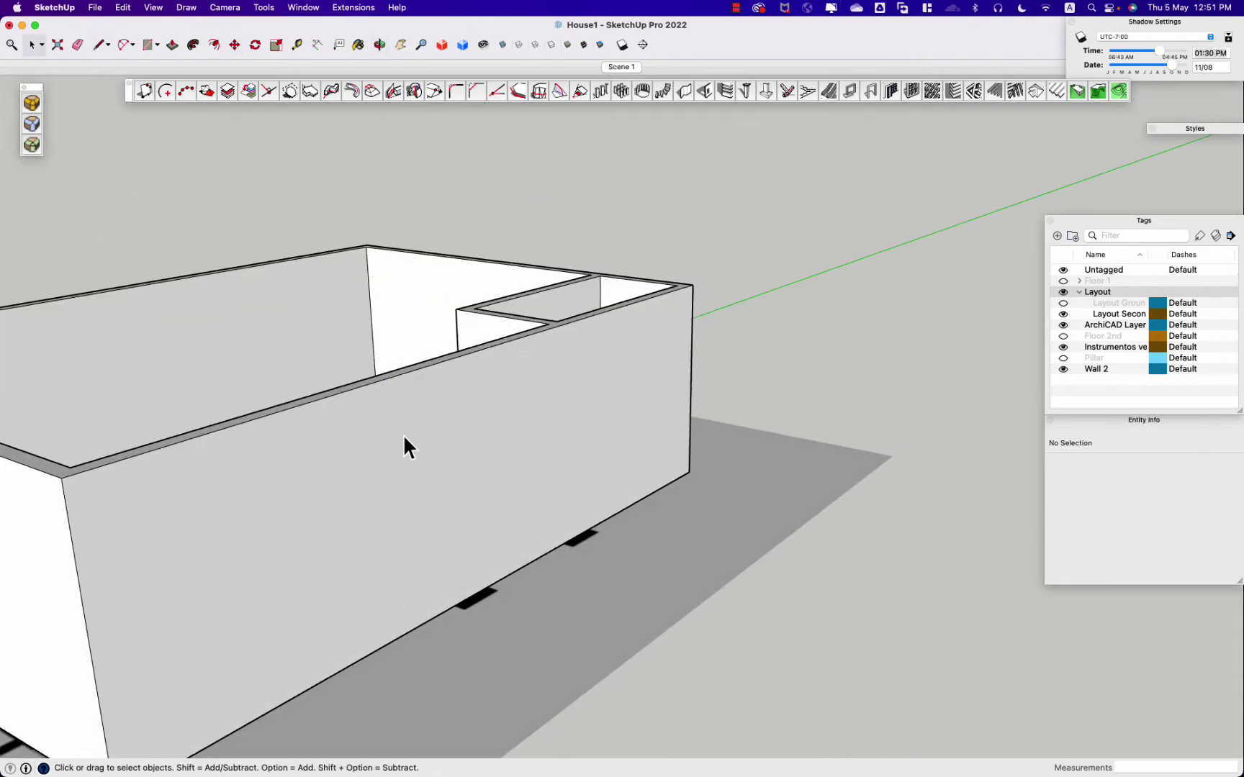
scroll(403, 434, "down", 3)
mouse_move(453, 386)
middle_mouse_down()
mouse_move(726, 522)
mouse_move(283, 231)
middle_mouse_up()
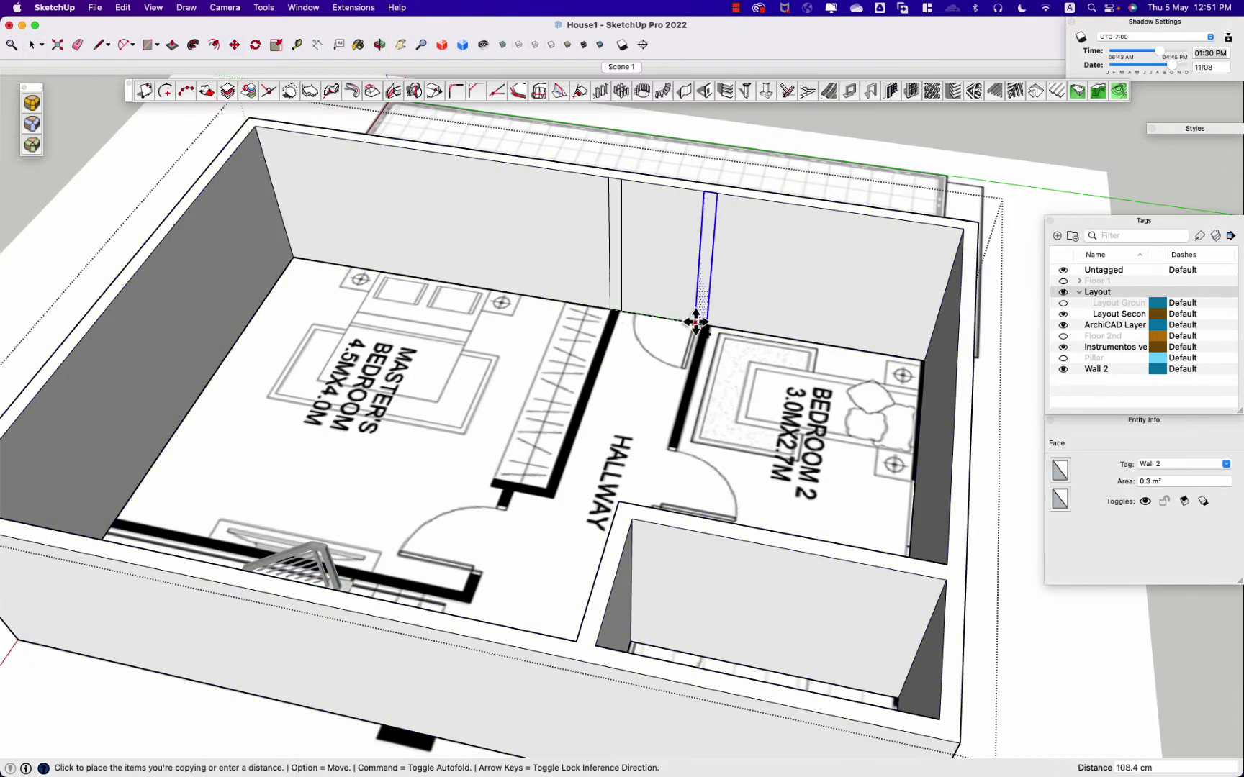
Step: Push/Pull the copied face up into a 131.2 cm partition wall beside the master's bedroom
mouse_move(679, 382)
middle_mouse_down()
mouse_move(69, 499)
mouse_move(568, 508)
mouse_move(524, 494)
mouse_move(779, 314)
middle_mouse_up()
key("space")
left_click_drag(795, 308, 592, 355)
scroll(591, 355, "up", 3)
mouse_move(607, 461)
middle_mouse_down()
mouse_move(613, 351)
mouse_move(830, 343)
middle_mouse_up()
key("space")
key("p")
left_click_drag(830, 345, 778, 390)
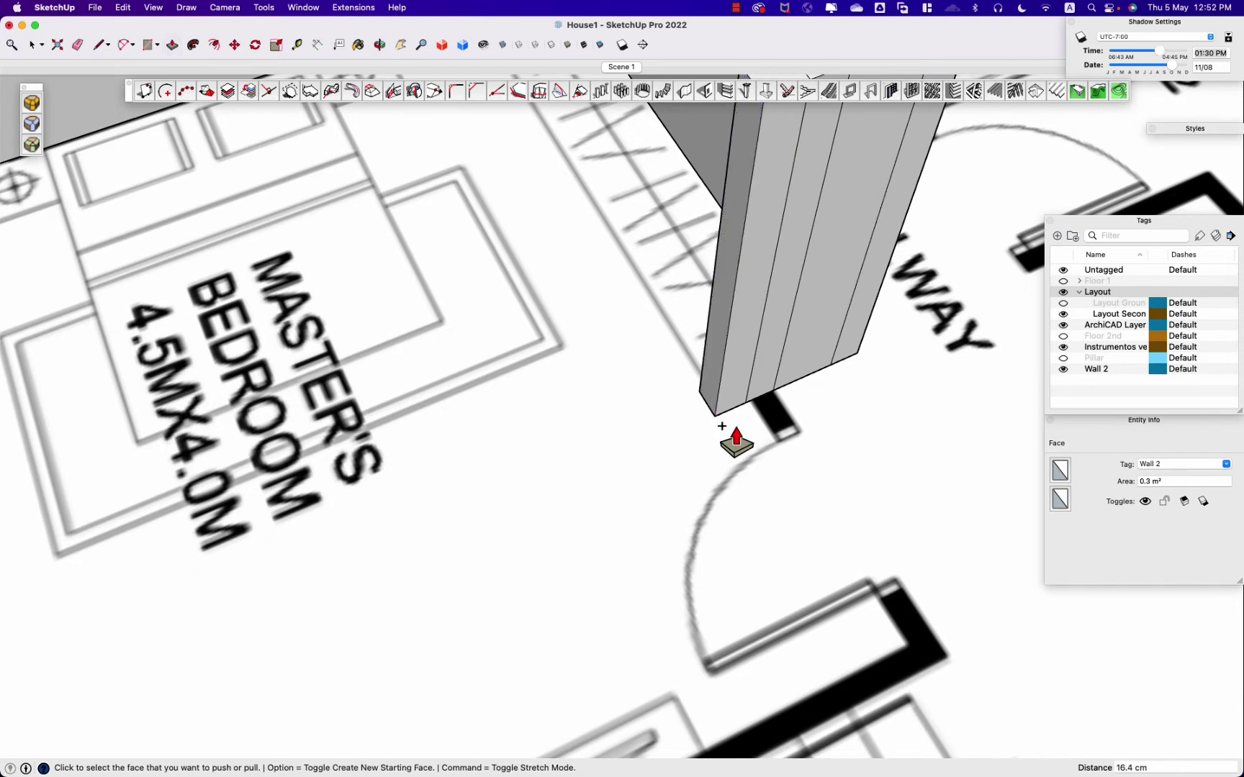
left_click(897, 651)
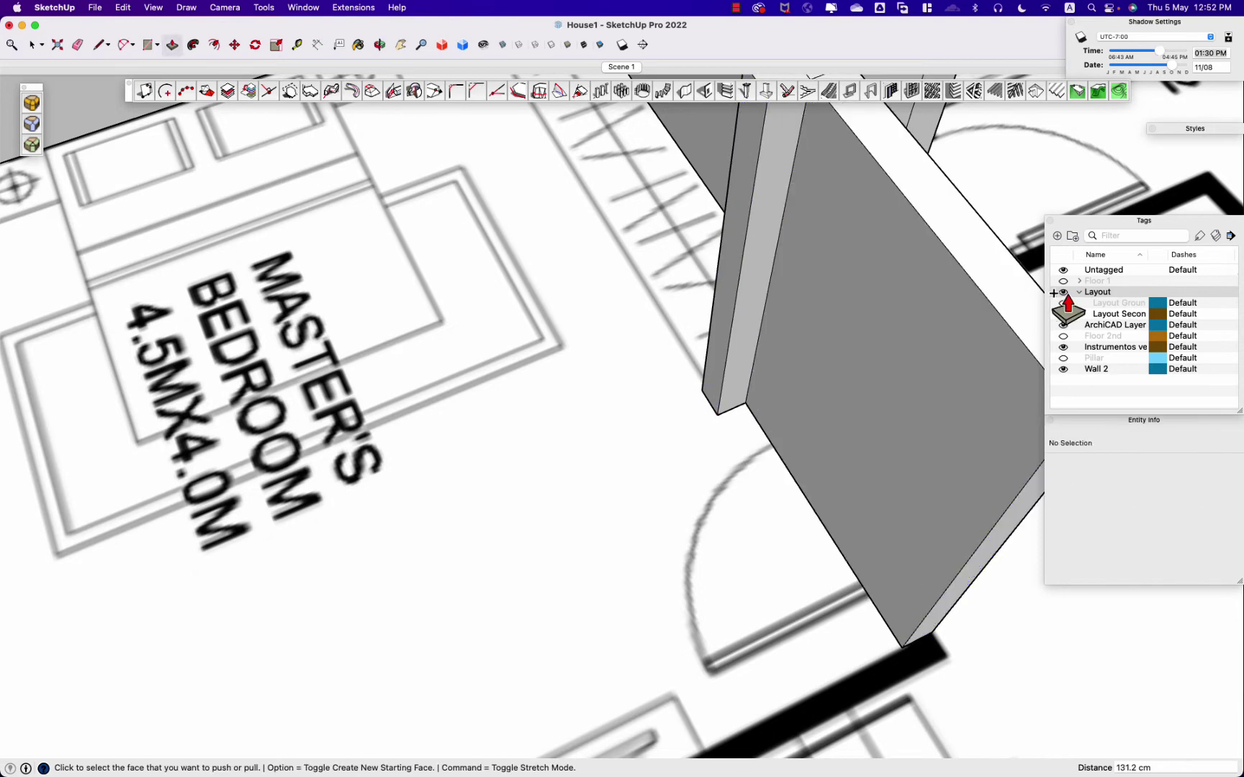
Step: Hide the Layout tag, show the Floor 2nd tag, and orbit toward the stairs
left_click(1063, 292)
left_click(1063, 335)
scroll(717, 566, "up", 5)
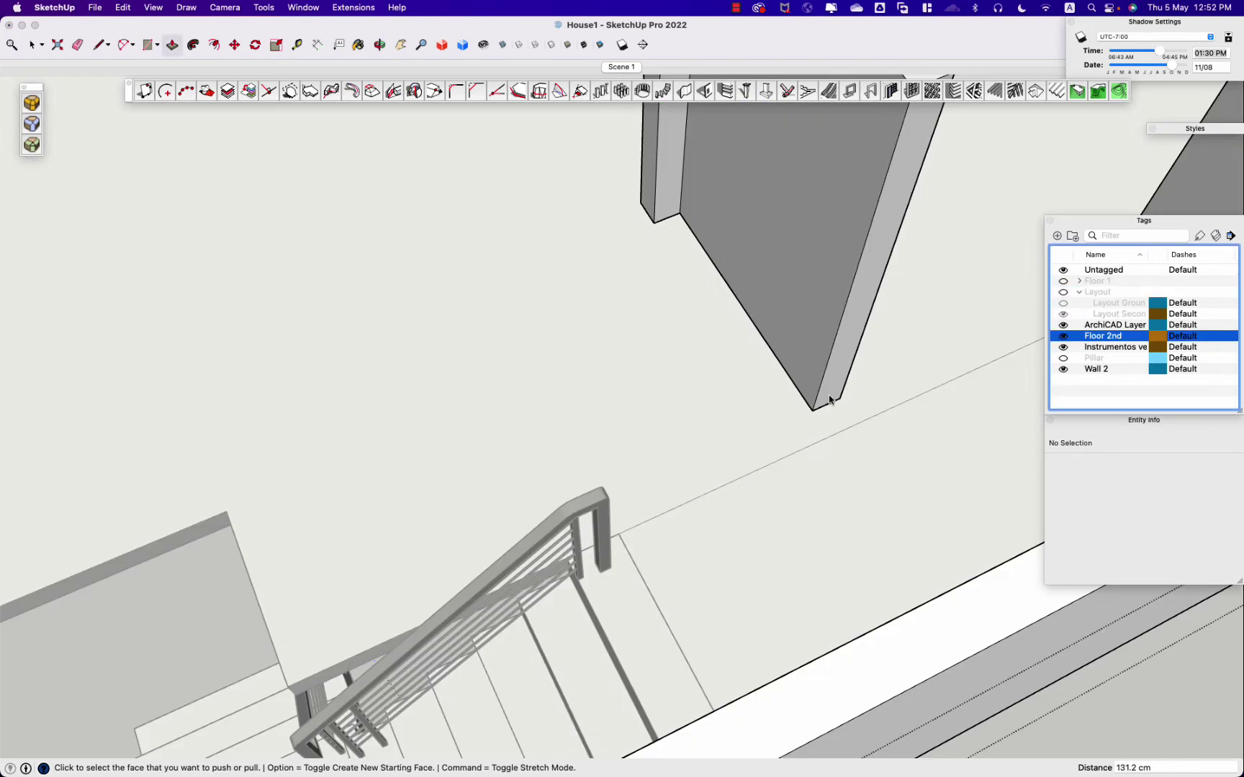
scroll(725, 513, "down", 5)
mouse_move(730, 517)
middle_mouse_down()
mouse_move(111, 644)
mouse_move(805, 361)
mouse_move(274, 39)
middle_mouse_up()
scroll(274, 40, "up", 5)
scroll(711, 412, "down", 3)
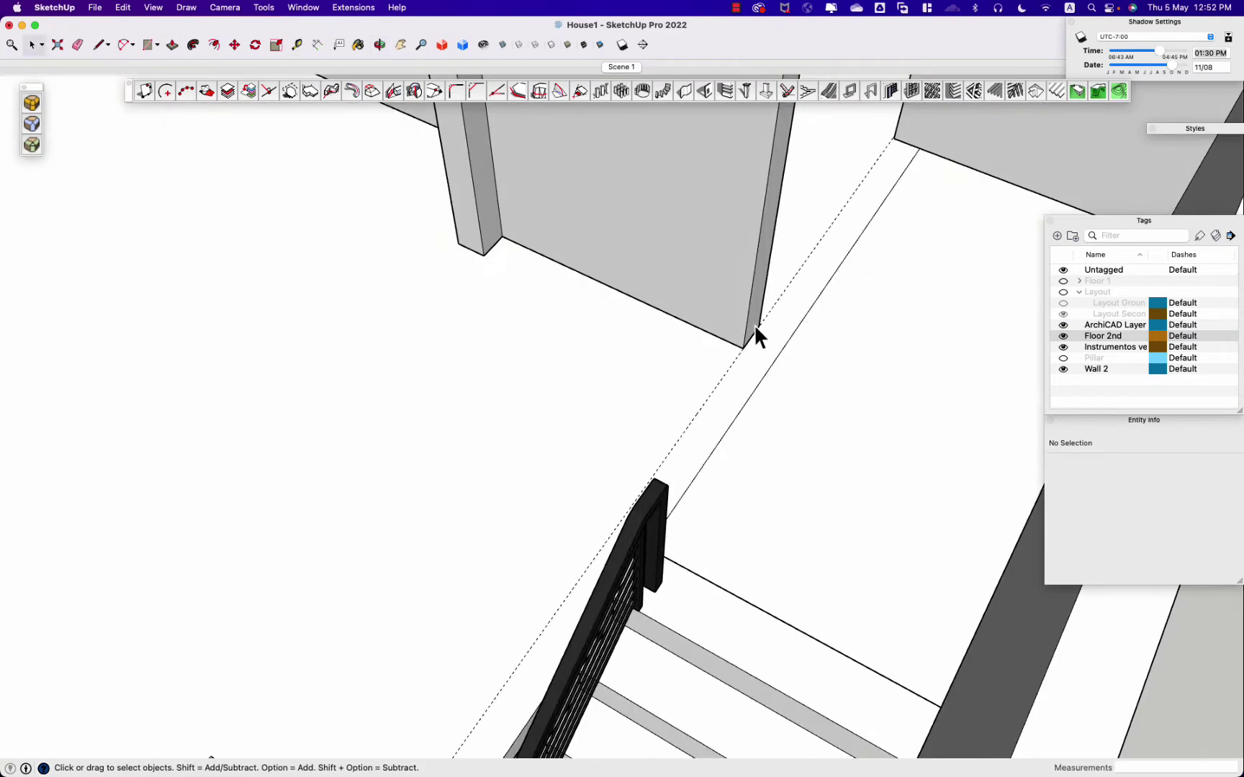
Step: Push/Pull the wall end face to extend the wall along the staircase
left_click(755, 331)
key("p")
left_click(755, 383)
key("space")
key("p")
left_click(767, 336)
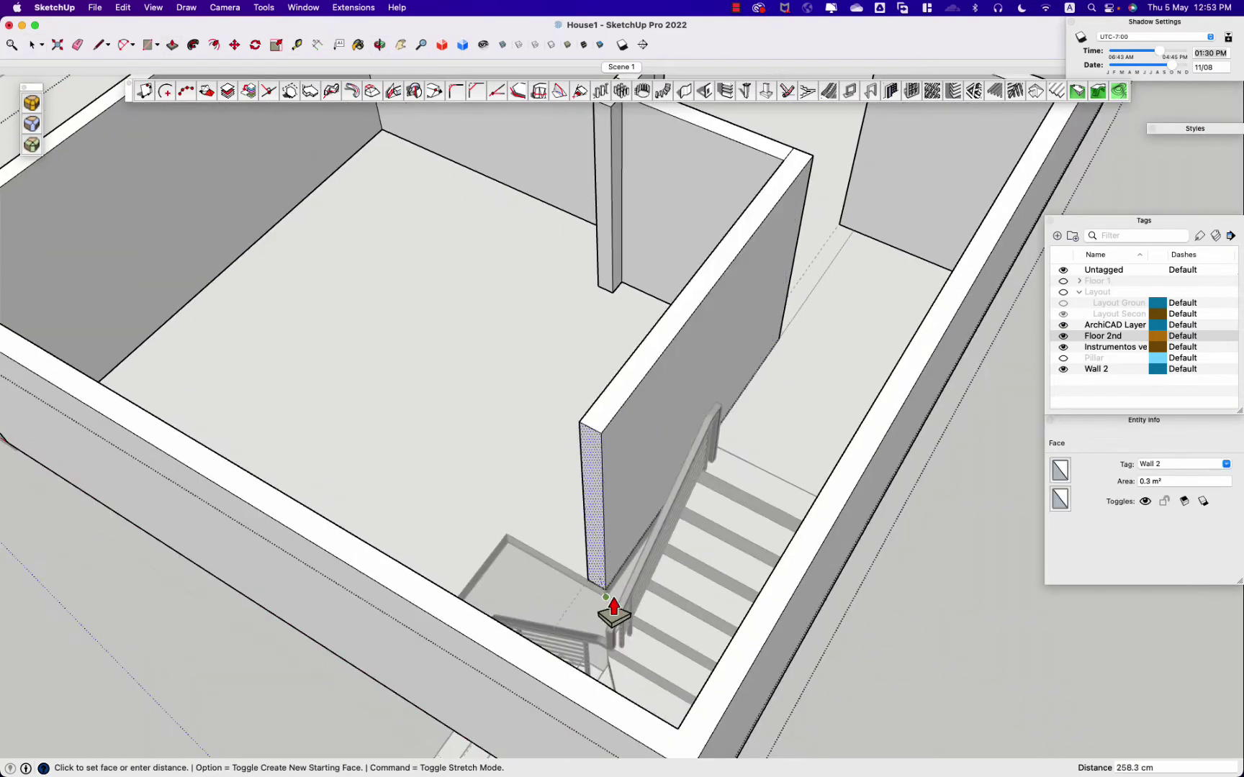
middle_click_drag(597, 577, 1044, 577)
key("space")
left_click(815, 448)
key("p")
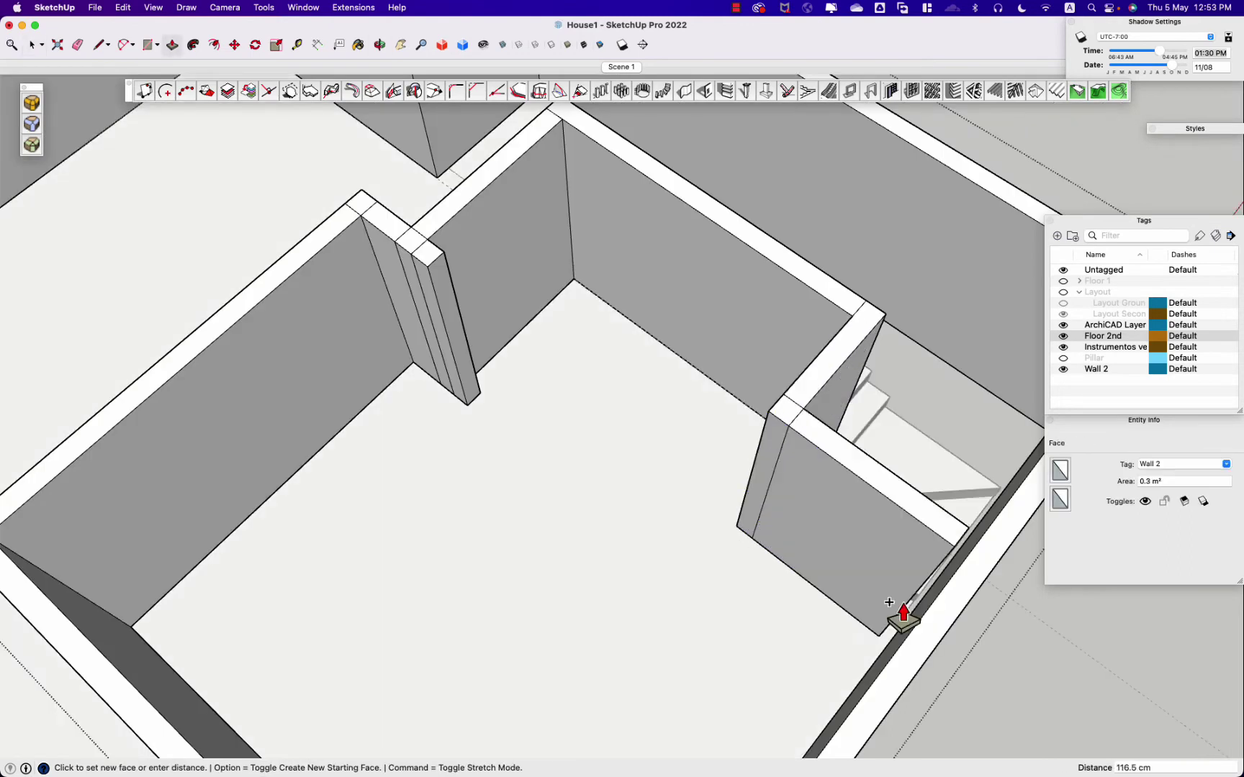
left_click(902, 530)
Step: Switch to Top view to look straight down on the new walls
key("space")
key("o")
key("super+2")
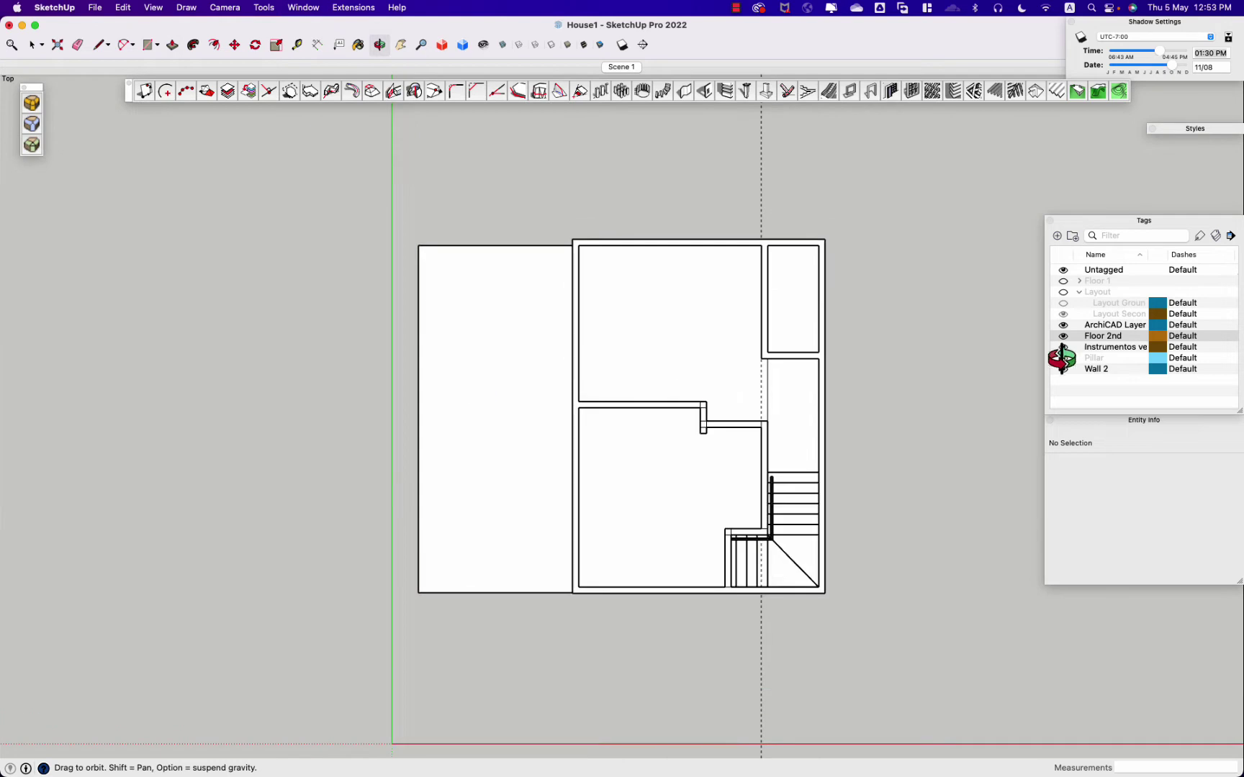
Step: Show the Layout floor plan, hide the Floor 2nd tag, and tilt into a 3D view
left_click(1063, 292)
left_click(1063, 336)
left_click_drag(720, 403, 695, 542)
key("space")
scroll(774, 401, "up", 5)
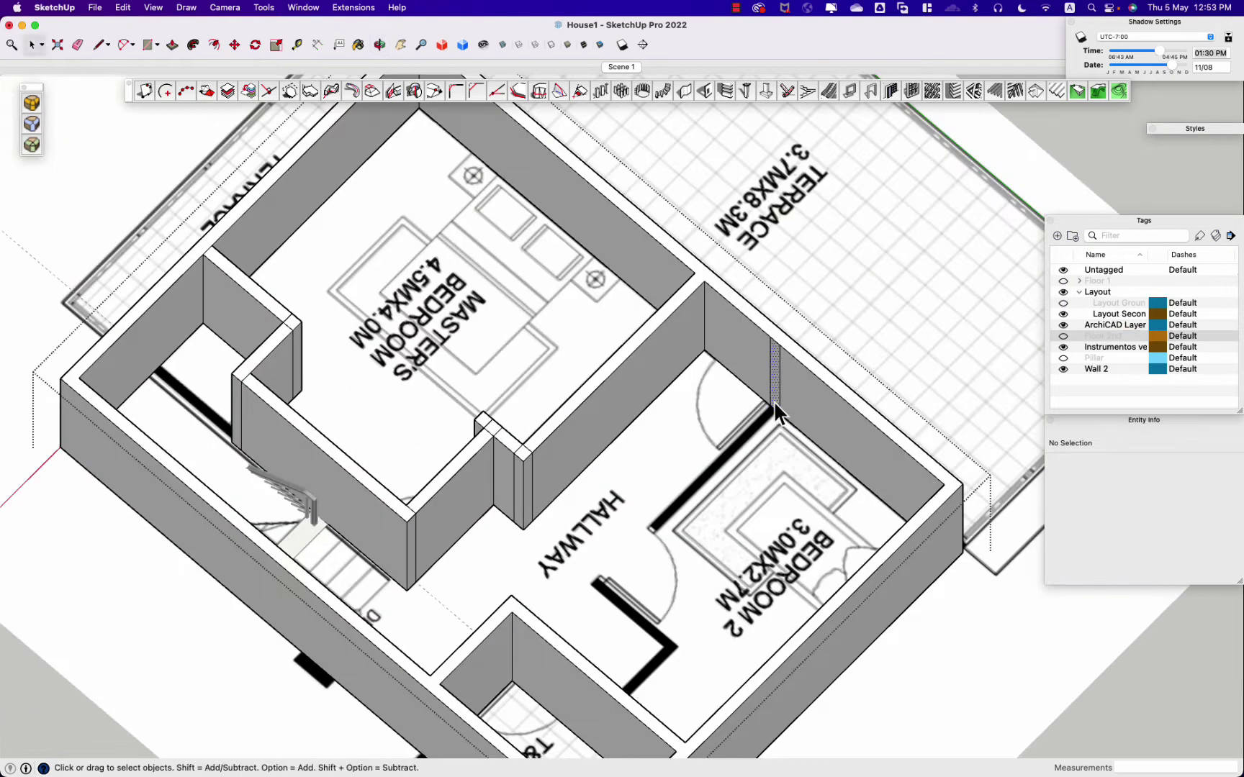
scroll(624, 590, "up", 5)
scroll(568, 615, "down", 10)
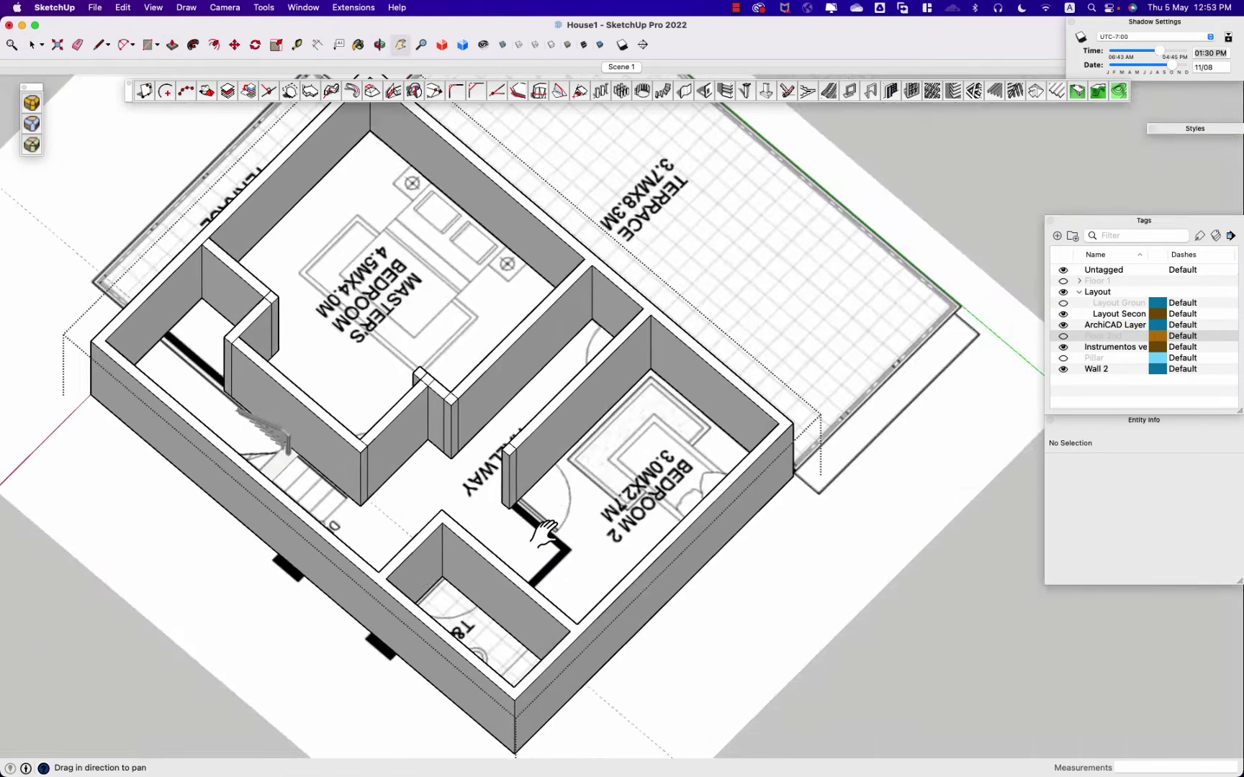
scroll(584, 591, "up", 8)
scroll(585, 582, "down", 3)
Step: Orbit around the hallway toward the master's bedroom
key("space")
mouse_move(877, 500)
middle_mouse_down()
mouse_move(227, 555)
mouse_move(461, 95)
middle_mouse_up()
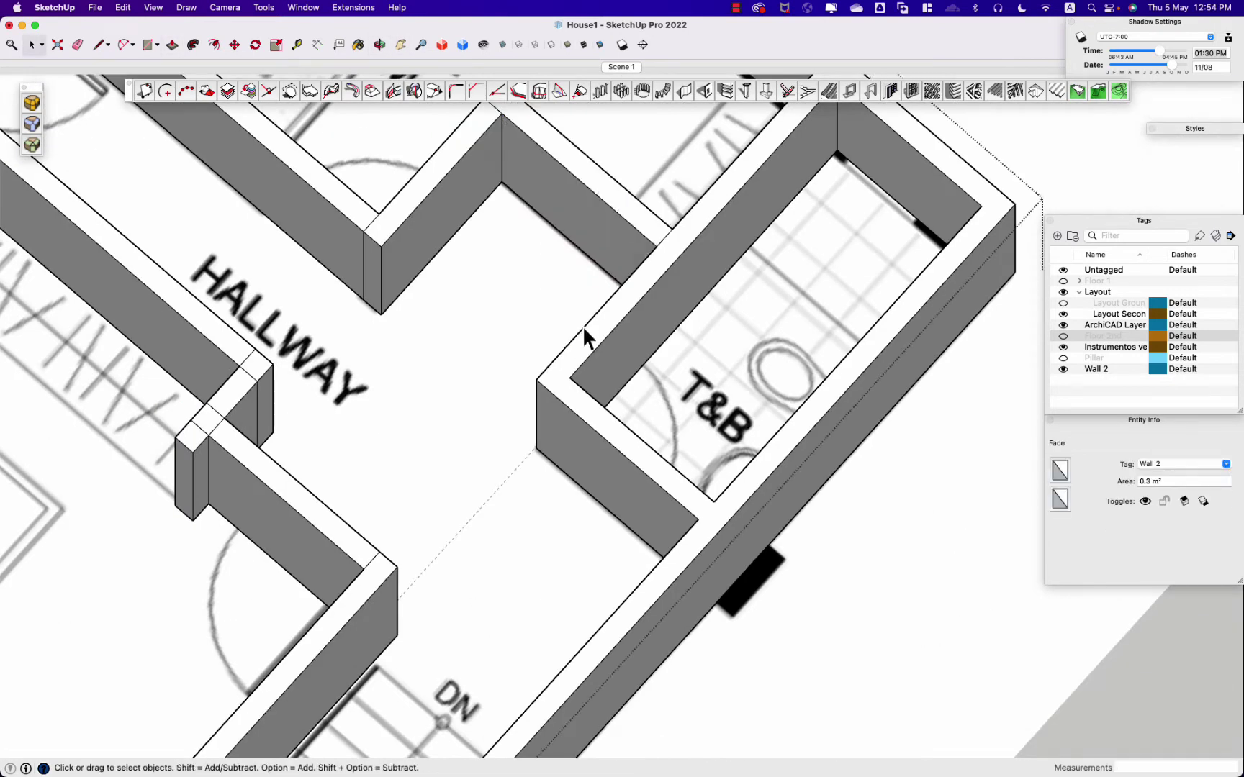
scroll(584, 326, "down", 5)
middle_click_drag(303, 208, 780, 530)
scroll(520, 477, "up", 5)
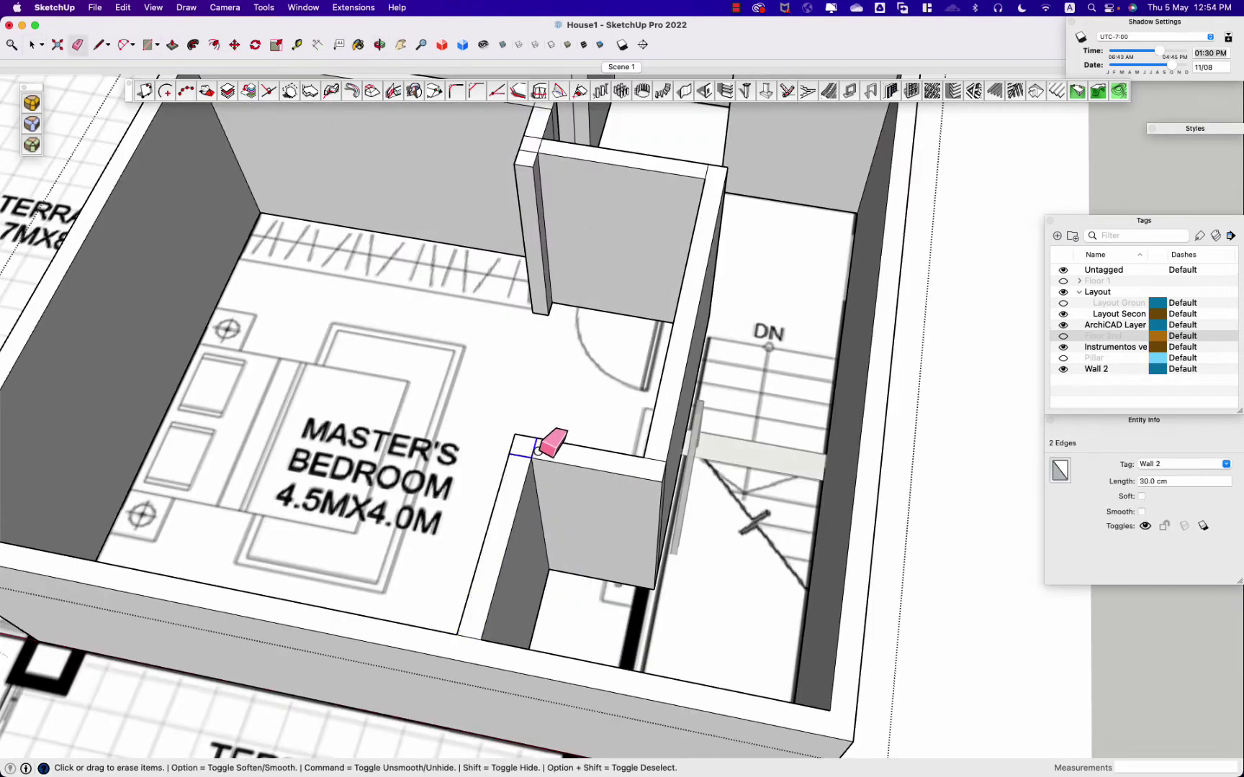
scroll(681, 305, "up", 5)
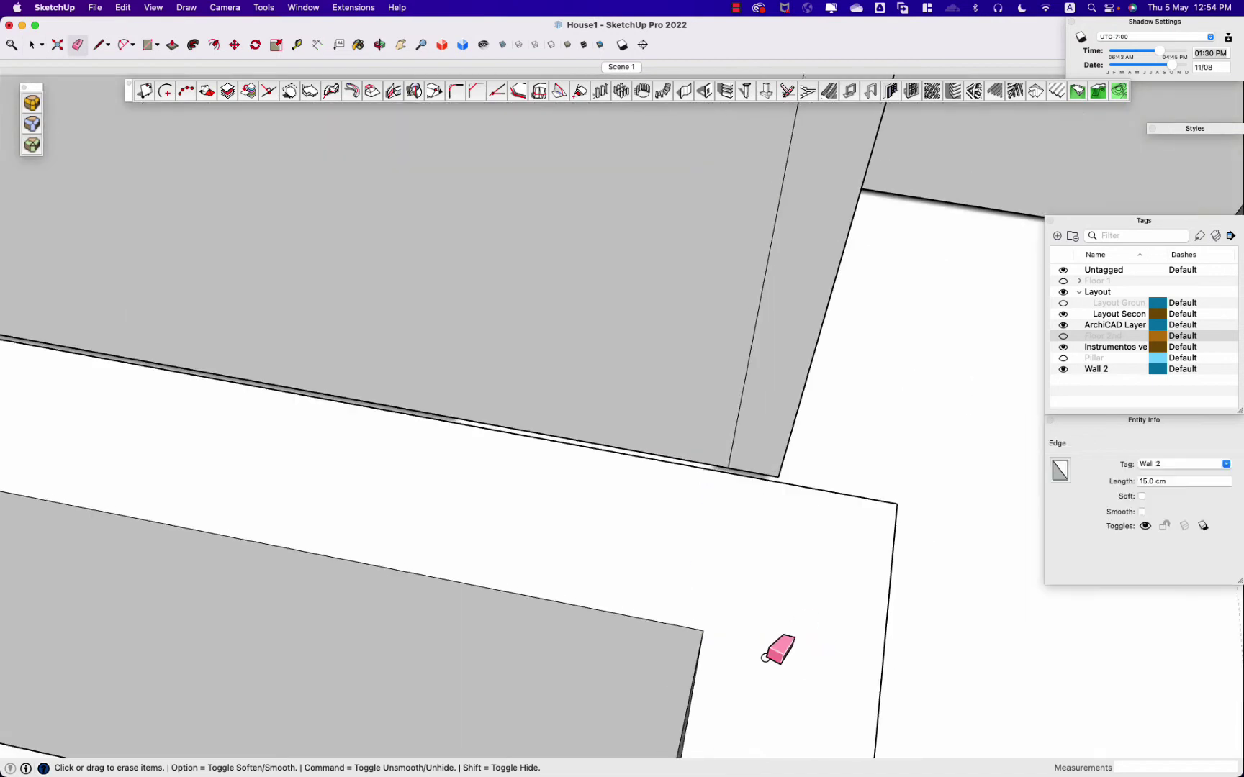
scroll(653, 448, "down", 8)
middle_click_drag(903, 396, 785, 99)
scroll(519, 263, "down", 5)
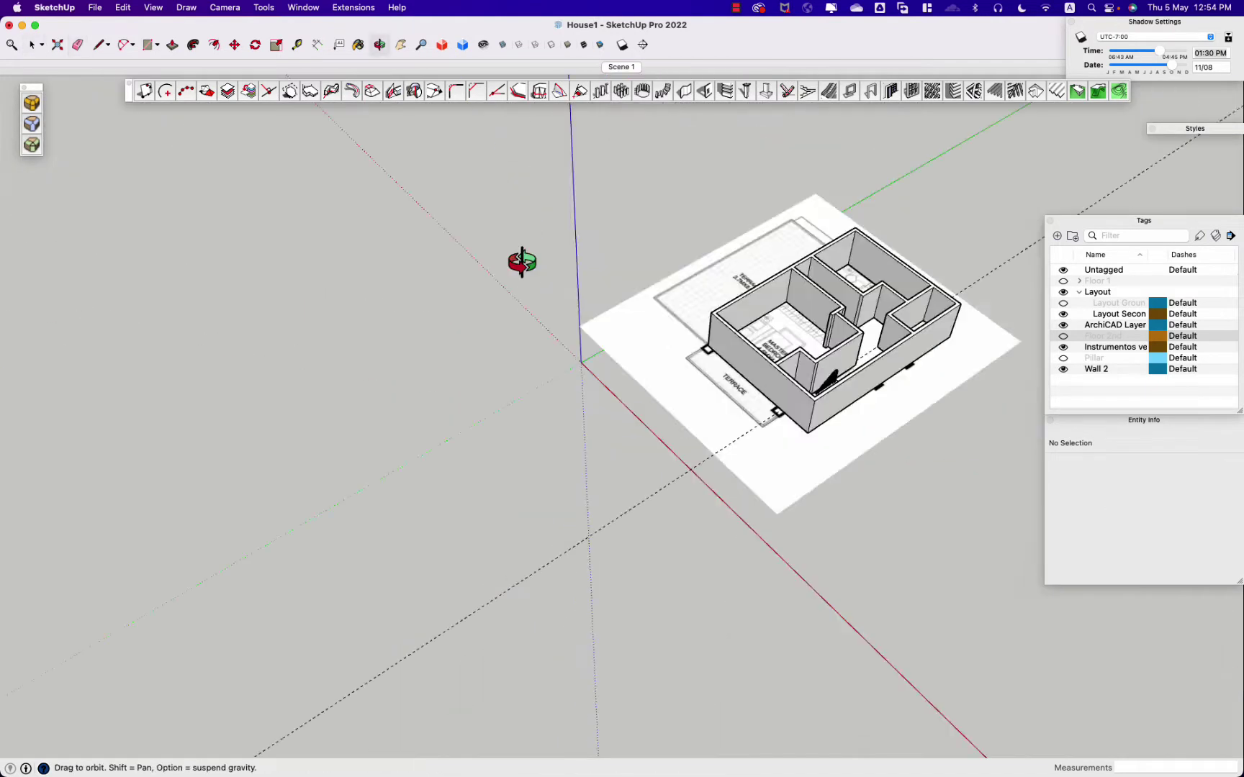
scroll(564, 453, "up", 6)
scroll(559, 440, "down", 5)
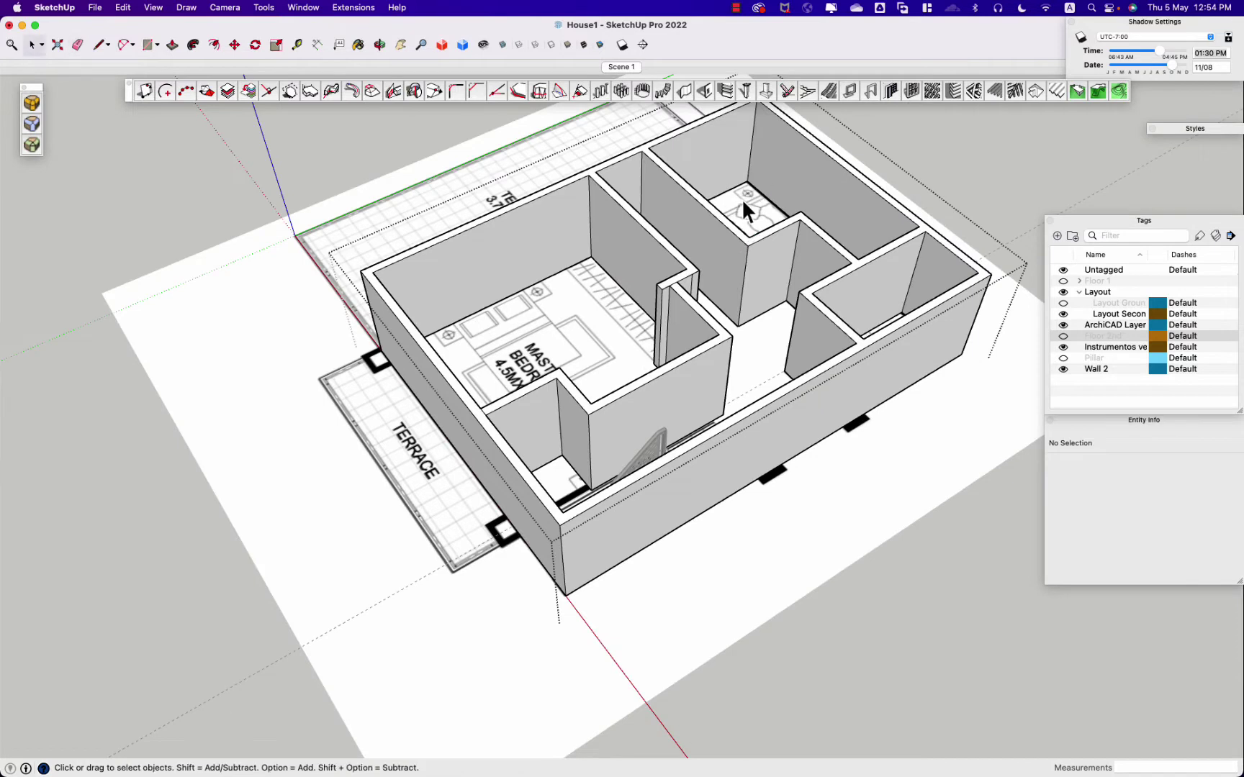
Step: Inspect the upper floor from front and back, toggling between Top and angled 3D views
middle_click_drag(743, 204, 550, 417)
scroll(589, 256, "up", 5)
scroll(555, 464, "down", 5)
scroll(449, 371, "up", 5)
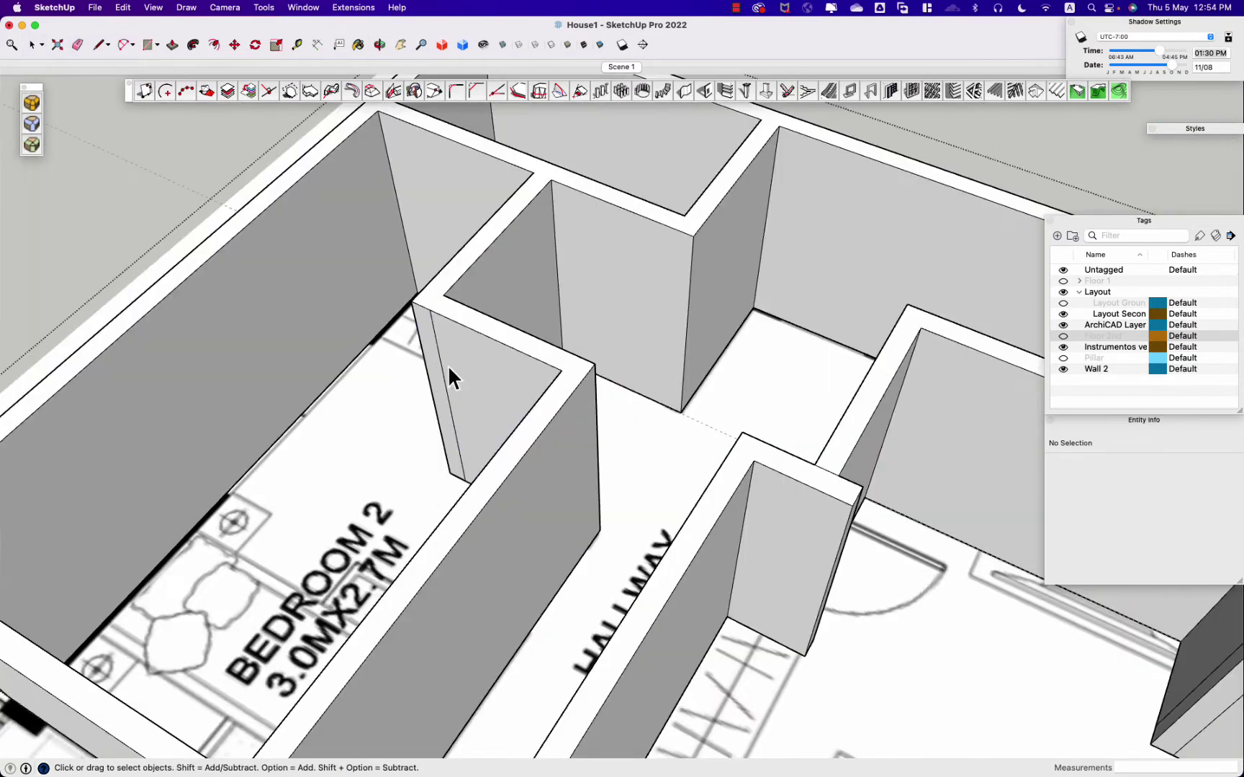
scroll(449, 376, "down", 5)
scroll(736, 506, "down", 3)
middle_click_drag(736, 506, 347, 505)
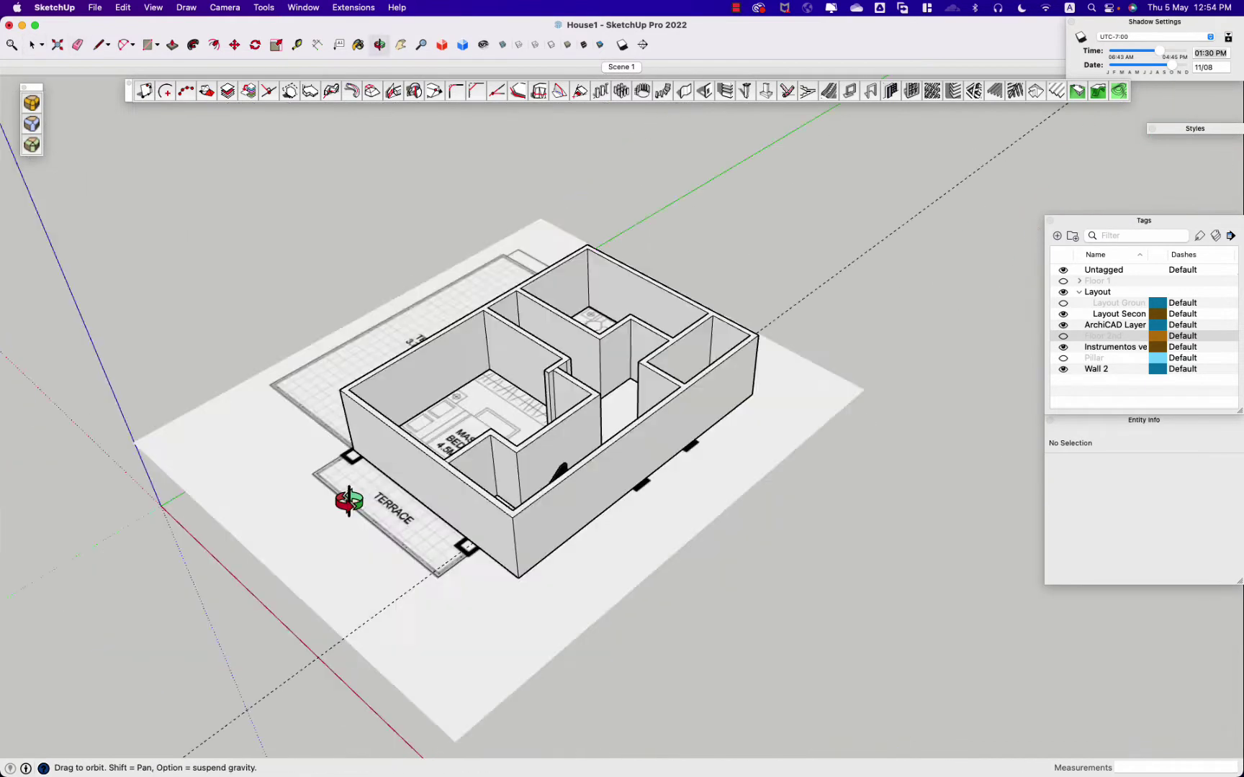
scroll(667, 360, "up", 5)
scroll(648, 385, "down", 2)
middle_click_drag(648, 386, 488, 458)
scroll(503, 369, "up", 5)
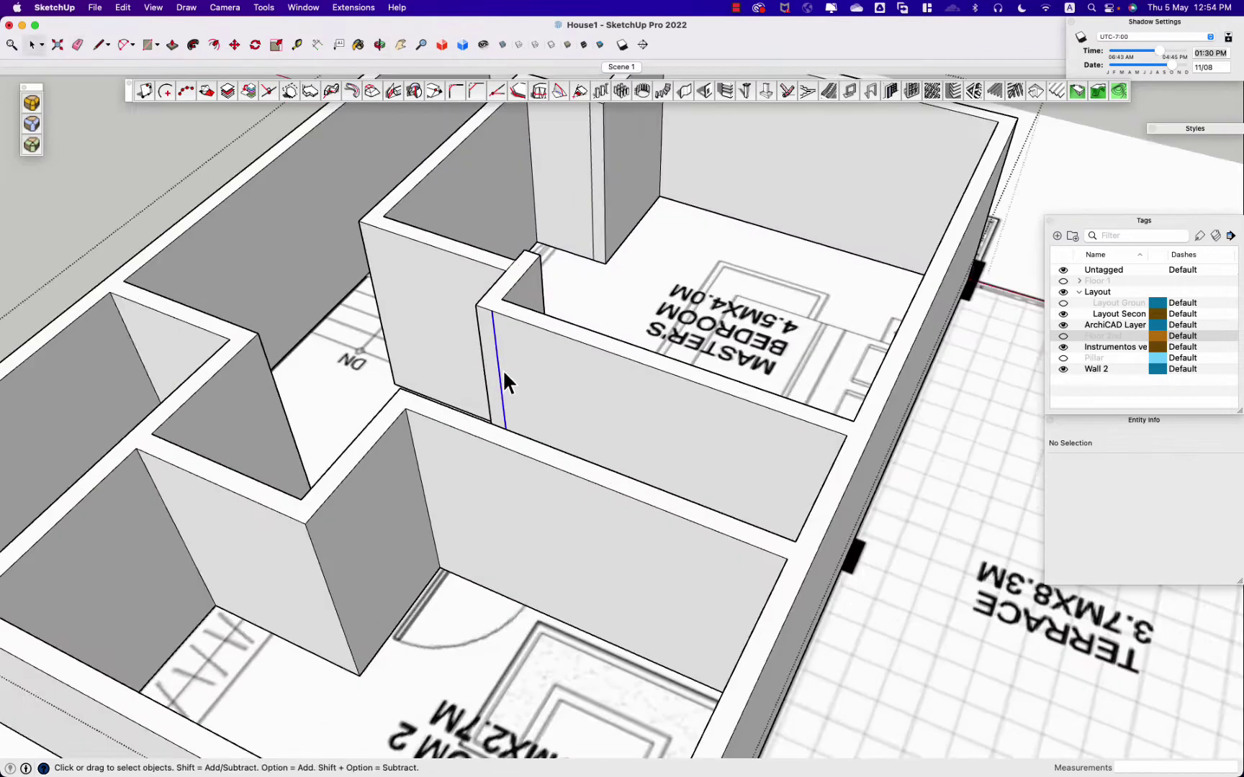
scroll(511, 415, "down", 5)
scroll(546, 272, "up", 3)
scroll(546, 273, "down", 5)
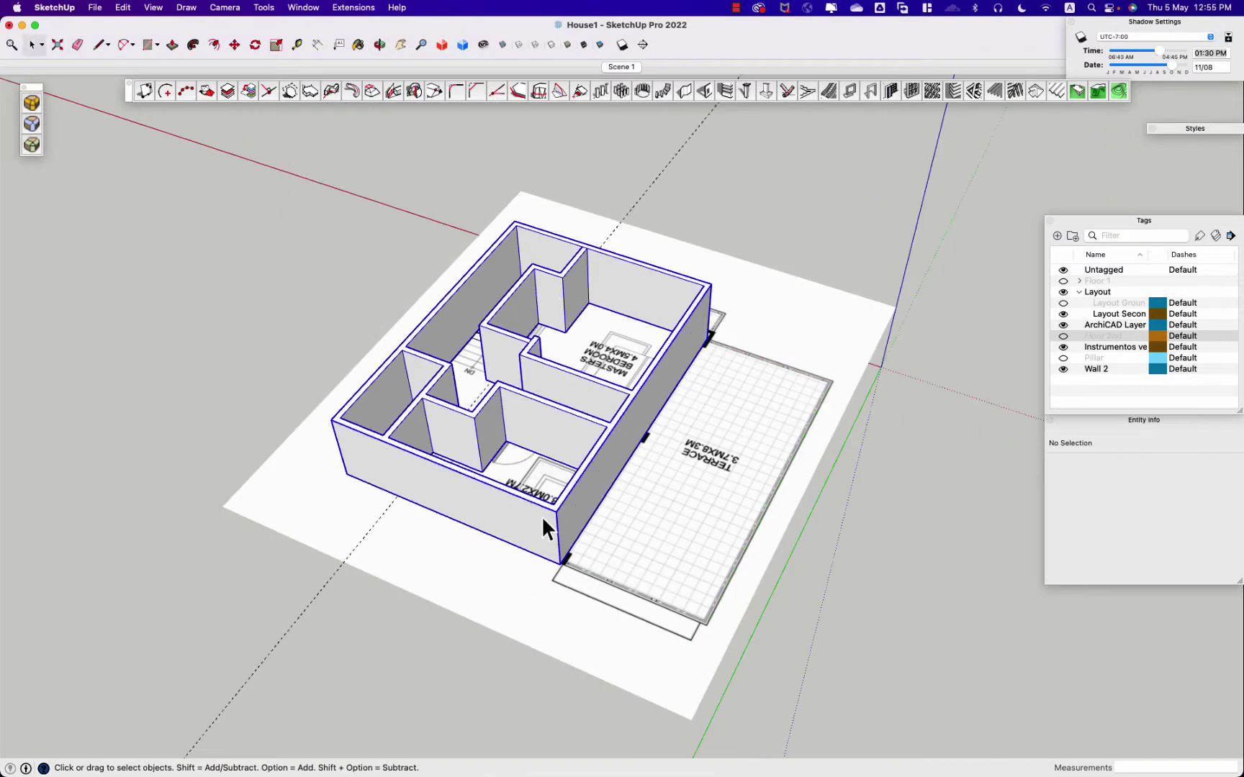
key("super+2")
key("super+1")
Step: Select the upper-floor wall group, Move it with Alt held, and close in on Bedroom 2
left_click(519, 496)
key("m")
key("alt")
left_click(699, 308)
scroll(528, 389, "up", 3)
middle_click_drag(528, 388, 966, 436)
scroll(528, 499, "up", 5)
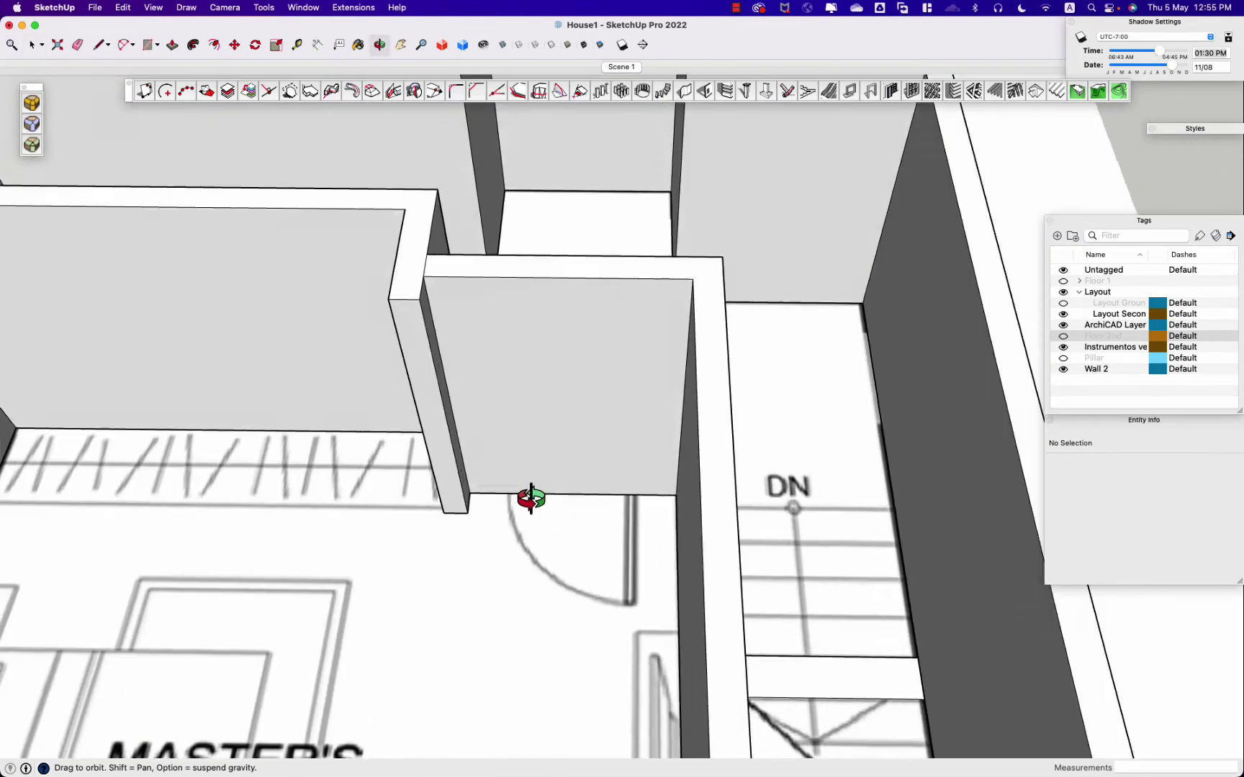
scroll(467, 469, "up", 3)
Step: Push/Pull the door-width wall strip out to open the Bedroom 2 doorway
key("space")
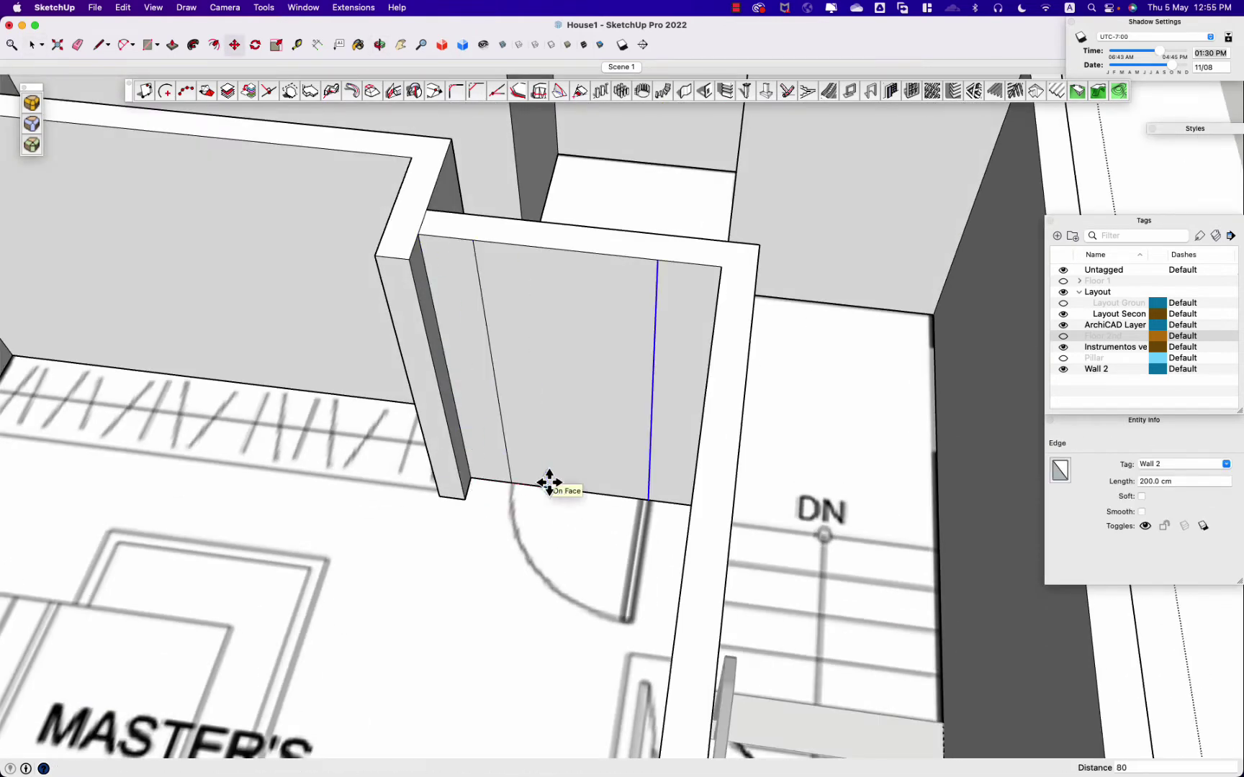
key("space")
scroll(558, 425, "down", 3)
scroll(572, 333, "up", 3)
left_click(571, 333)
key("p")
left_click_drag(596, 311, 572, 559)
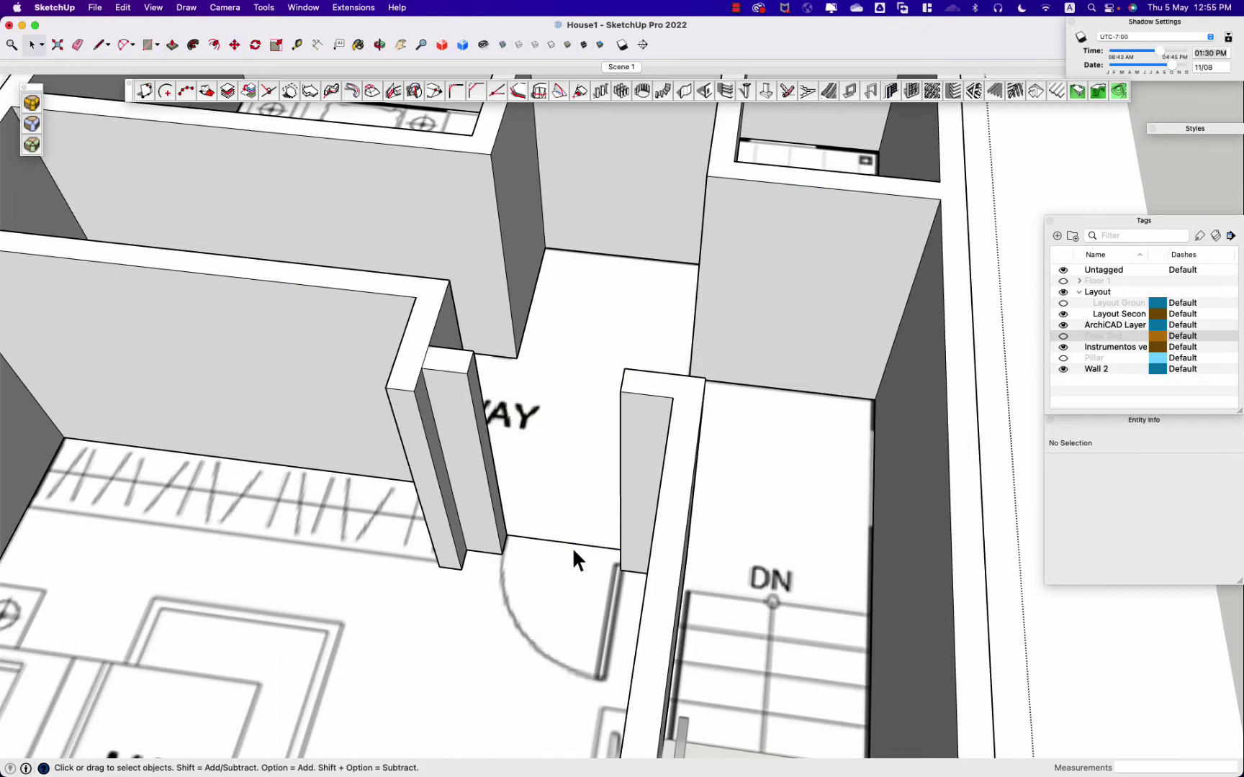
scroll(571, 546, "down", 5)
Step: Copy the wall's corner edge along the wall with Move+Alt and select the resulting door-width face
key("super+2")
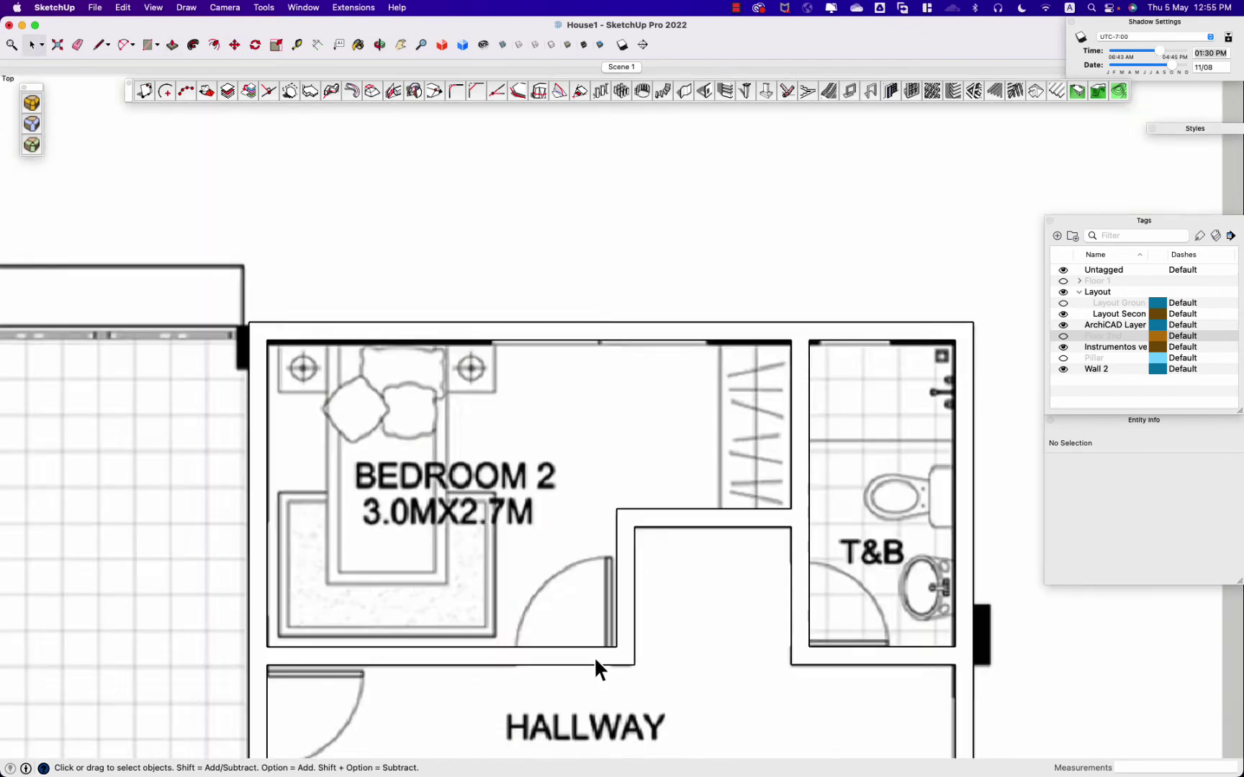
middle_click_drag(595, 659, 556, 593)
middle_click_drag(431, 591, 752, 255)
scroll(684, 352, "up", 5)
left_click(684, 352)
key("m")
left_click(685, 404)
key("alt")
key("Return")
key("Return")
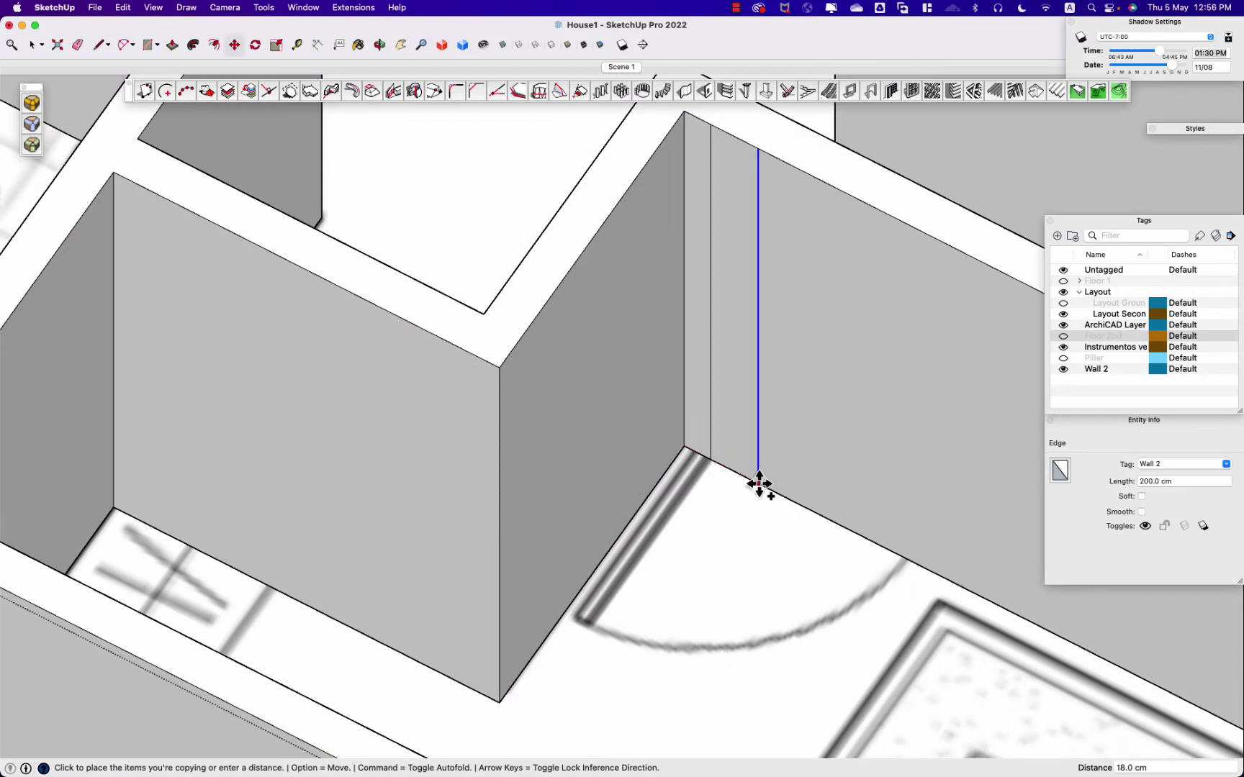
scroll(646, 504, "down", 10)
scroll(649, 446, "up", 10)
left_click(649, 446)
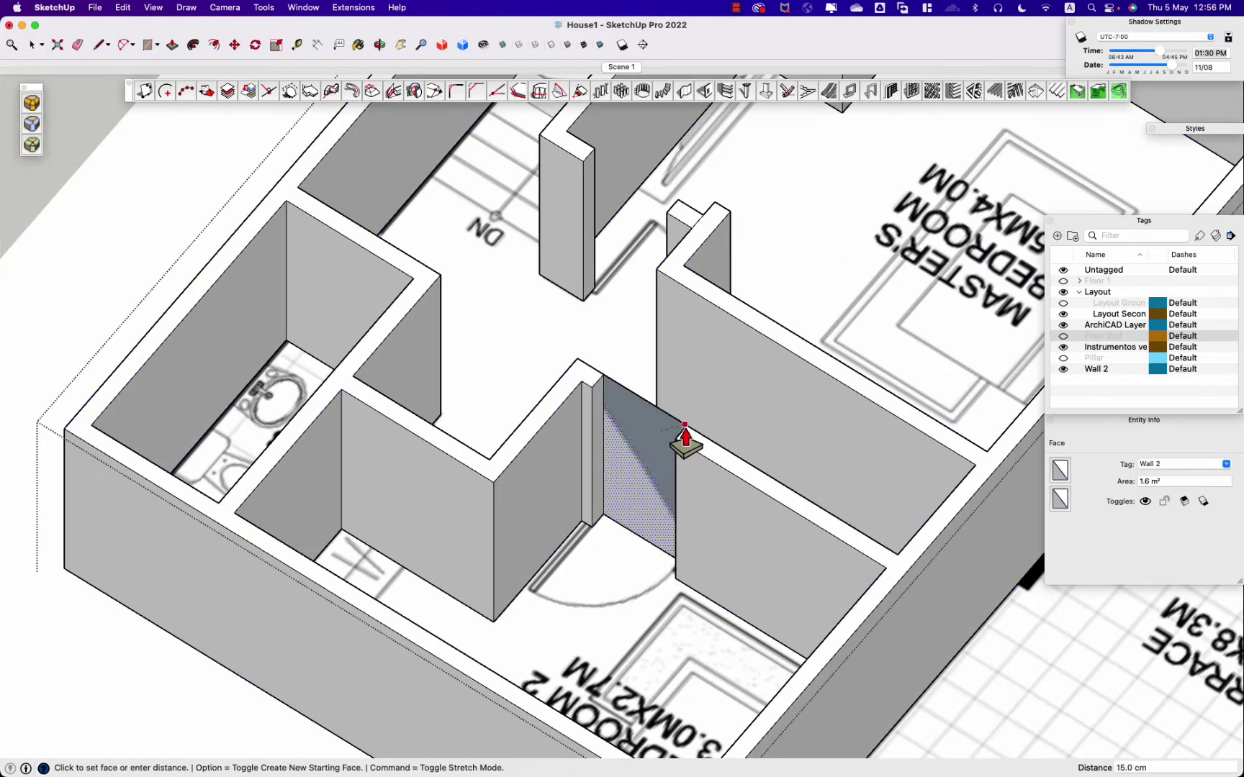
Step: Select the vertical corner edge near the T&B and start copying it with Move
mouse_move(641, 550)
middle_mouse_down()
mouse_move(341, 533)
mouse_move(500, 477)
mouse_move(527, 394)
middle_mouse_up()
scroll(638, 350, "up", 5)
left_click(642, 352)
scroll(642, 351, "up", 3)
key("m")
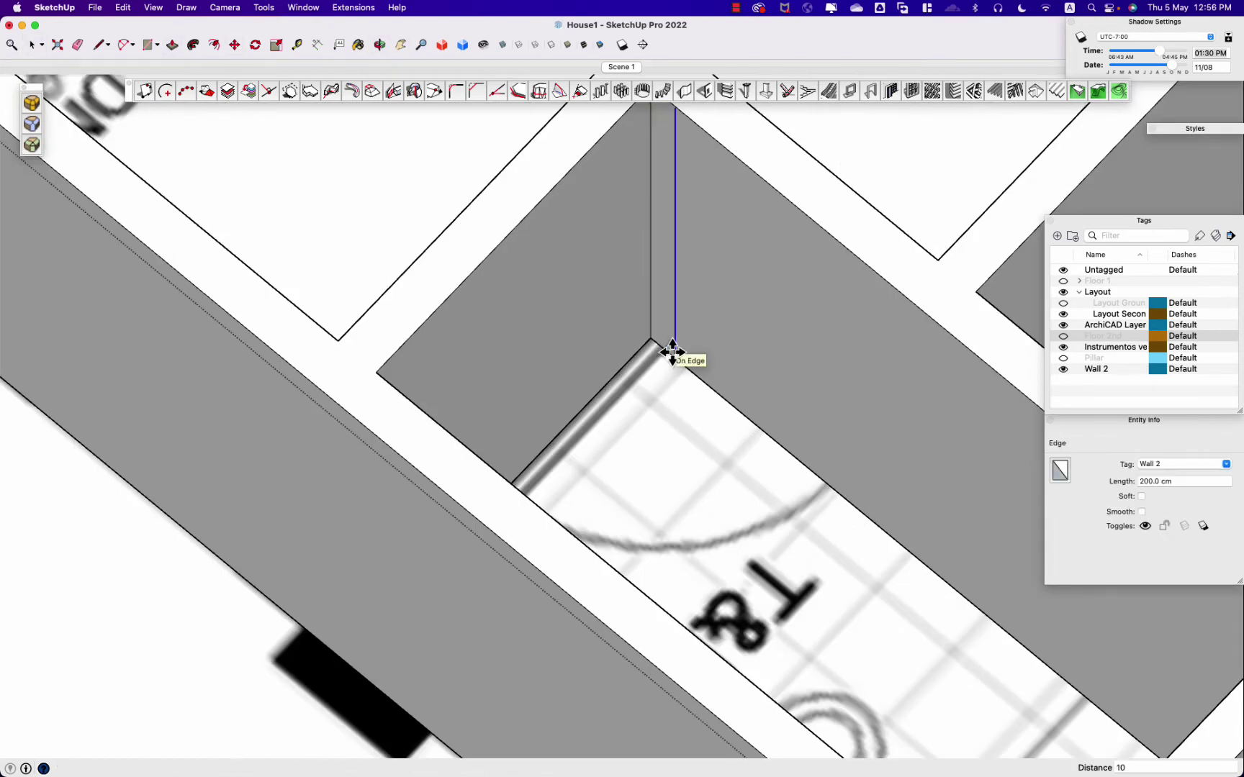
key("space")
scroll(730, 389, "down", 5)
Step: Tape-measure the ground-floor door opening, which is 65 cm wide
scroll(730, 389, "down", 3)
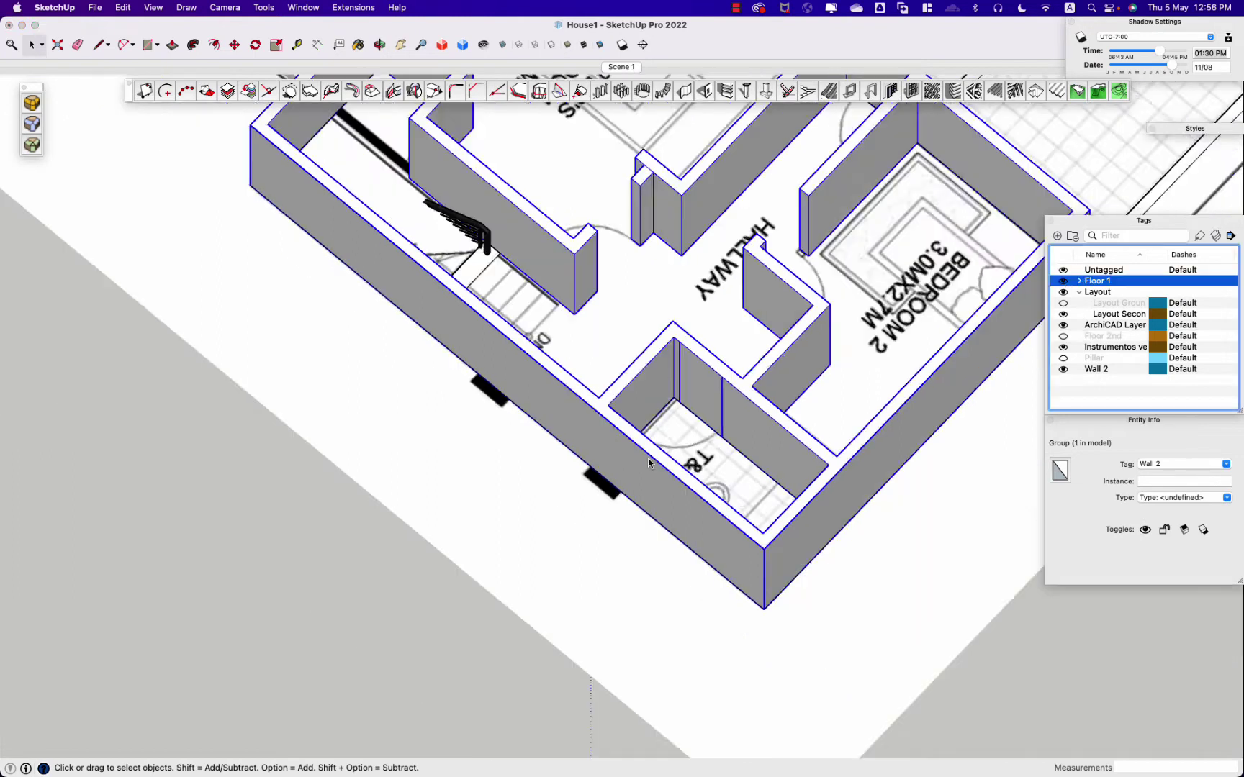
scroll(797, 532, "down", 5)
middle_click_drag(797, 532, 794, 469)
scroll(628, 614, "up", 10)
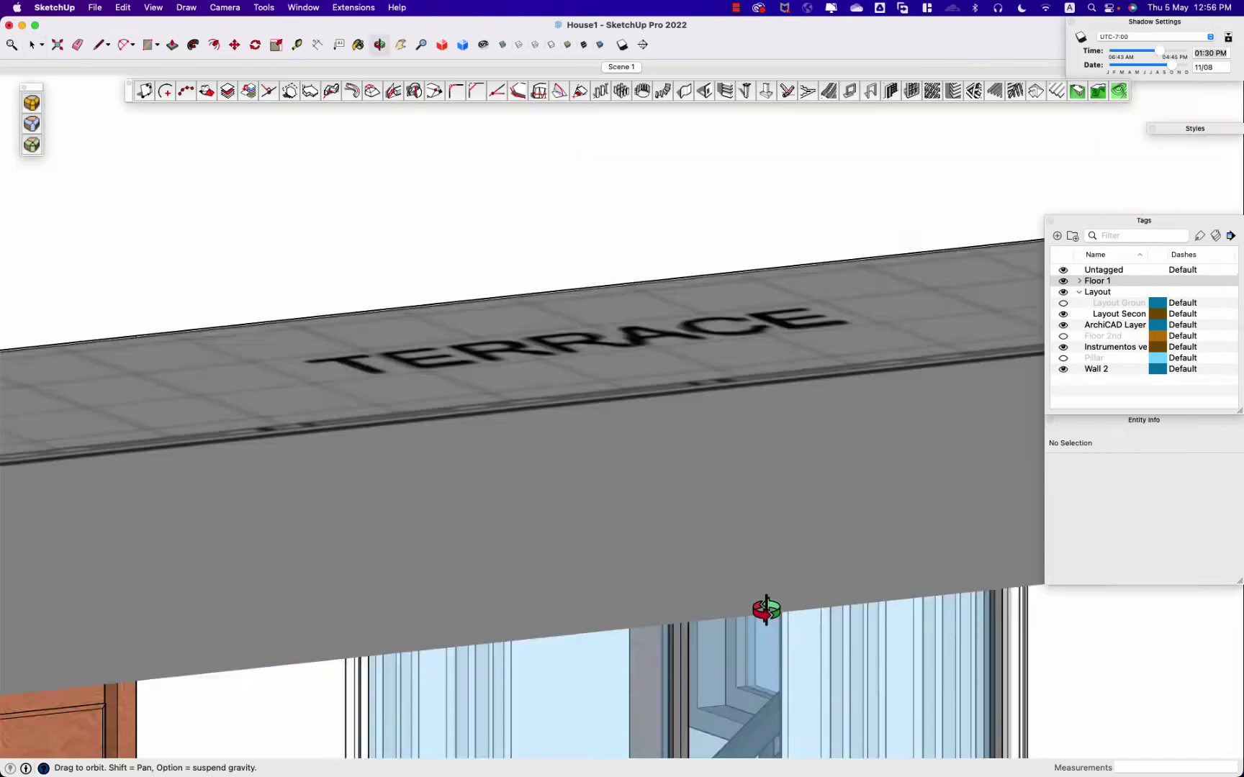
scroll(694, 570, "up", 5)
mouse_move(694, 570)
middle_mouse_down()
mouse_move(224, 482)
mouse_move(552, 472)
middle_mouse_up()
scroll(261, 481, "down", 5)
scroll(897, 495, "up", 10)
scroll(835, 435, "up", 5)
scroll(835, 434, "down", 5)
scroll(846, 464, "up", 5)
middle_click_drag(846, 464, 583, 544)
left_click_drag(583, 544, 996, 349)
mouse_move(996, 349)
middle_mouse_down()
mouse_move(808, 130)
mouse_move(716, 463)
mouse_move(505, 355)
middle_mouse_up()
key("t")
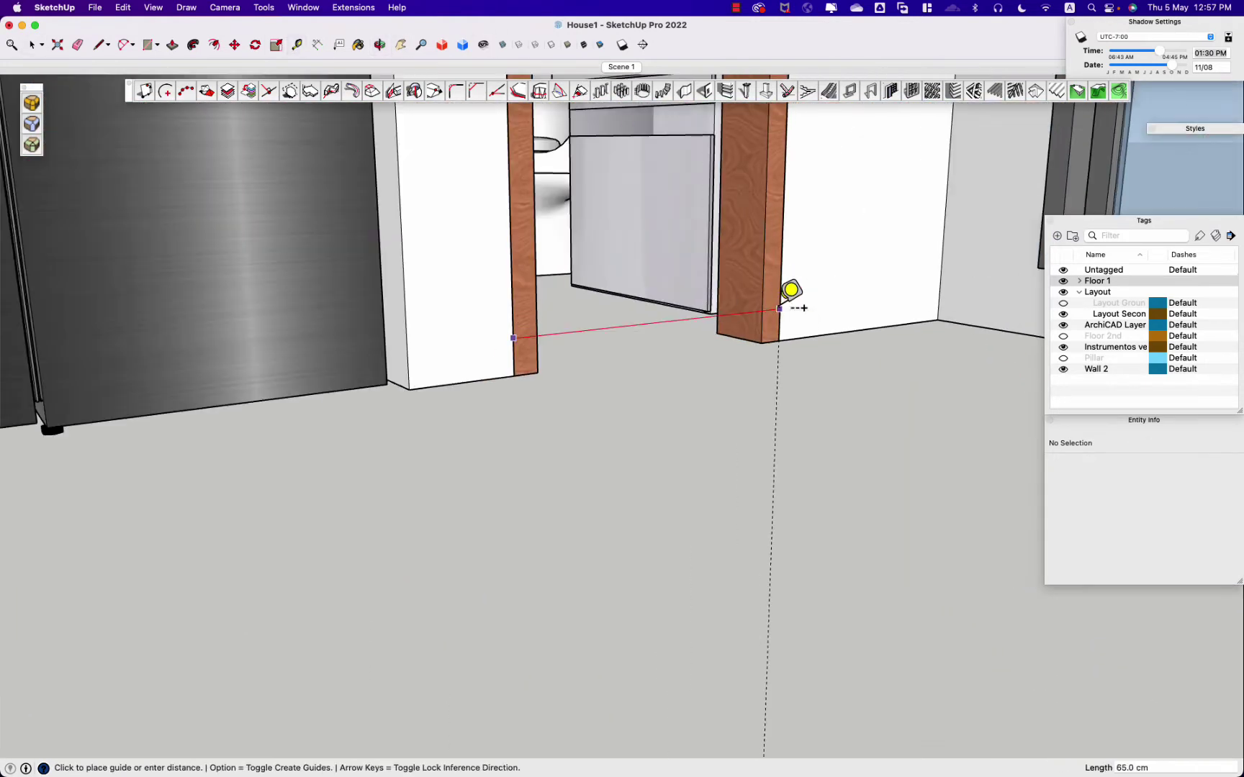
middle_click_drag(780, 308, 575, 605)
Step: Inside the Wall 2 group, copy the T&B wall's end edge 65 cm along the wall
scroll(389, 669, "down", 10)
middle_click_drag(388, 669, 339, 278)
scroll(560, 275, "up", 5)
key("space")
left_click(560, 274)
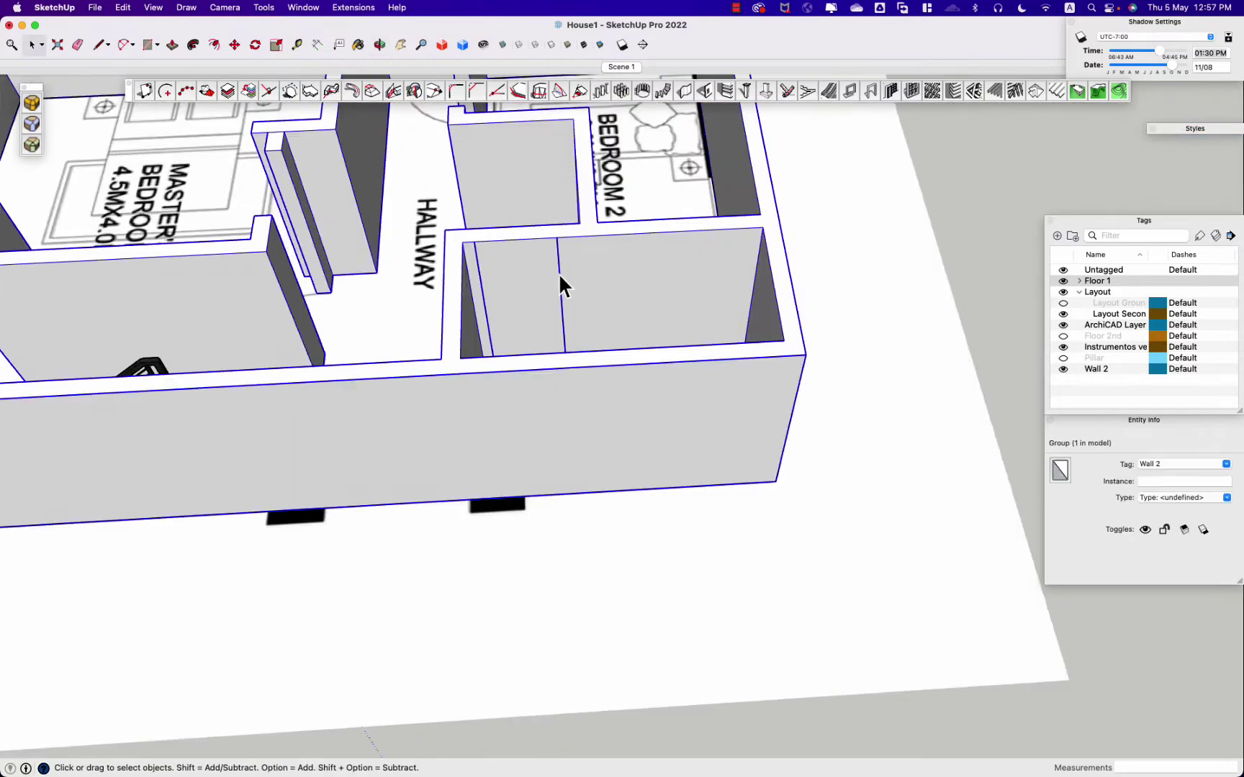
double_click(559, 274)
scroll(476, 257, "up", 3)
left_click(481, 272)
scroll(460, 273, "up", 3)
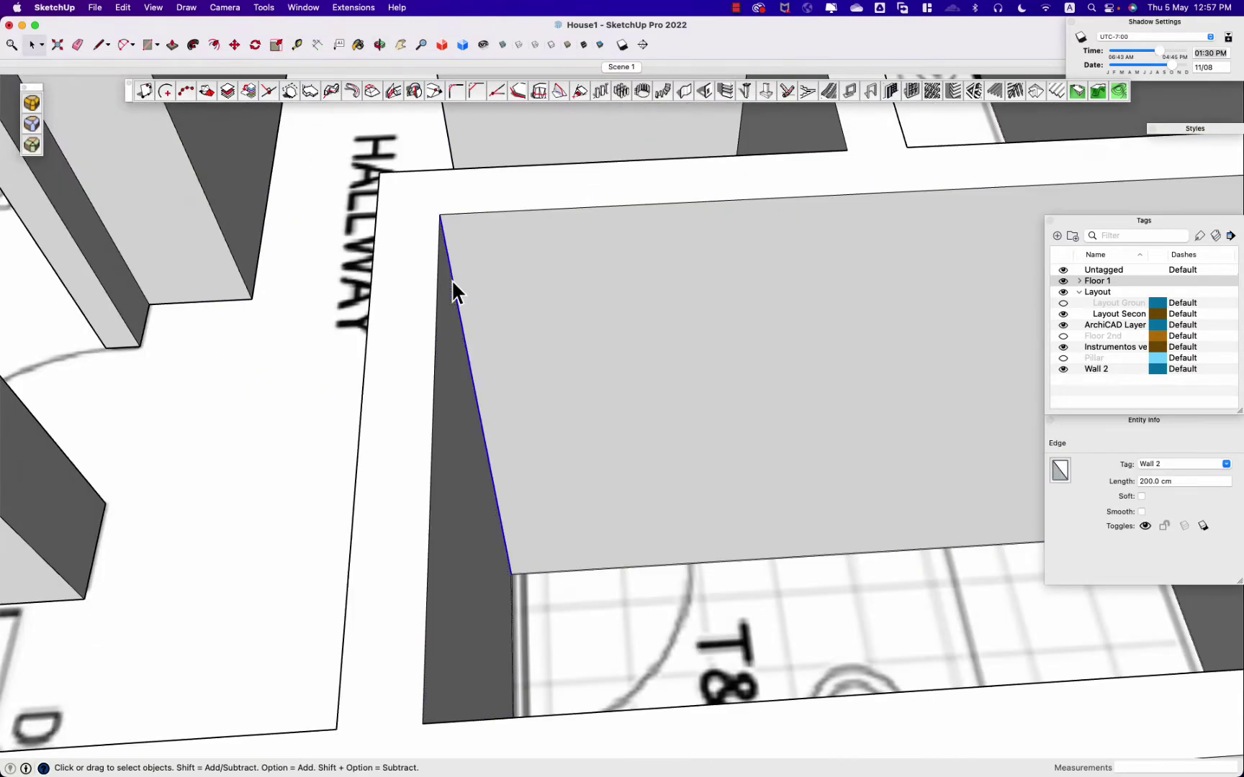
key("m")
key("alt")
left_click(481, 214)
key("Return")
Step: Push/Pull away the 65 cm wall strip to open the T&B doorway
key("space")
scroll(504, 274, "down", 5)
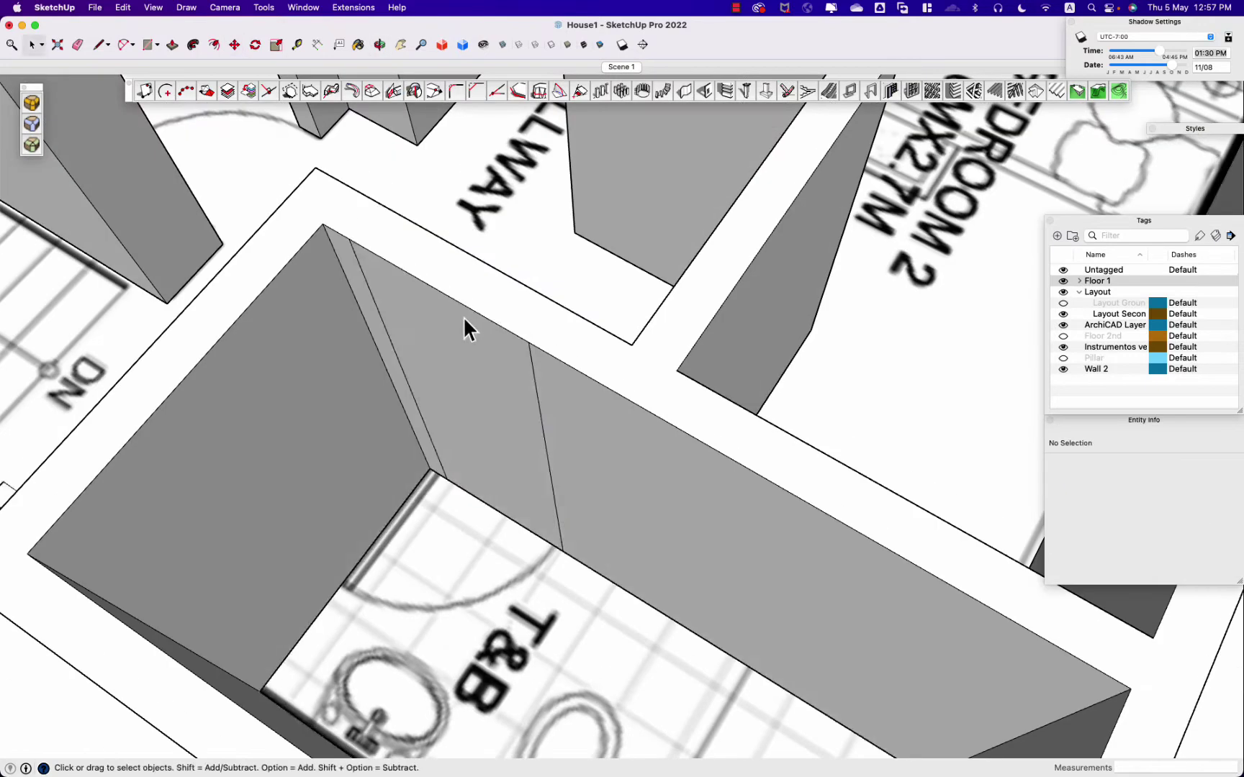
key("p")
key("space")
left_click(503, 515)
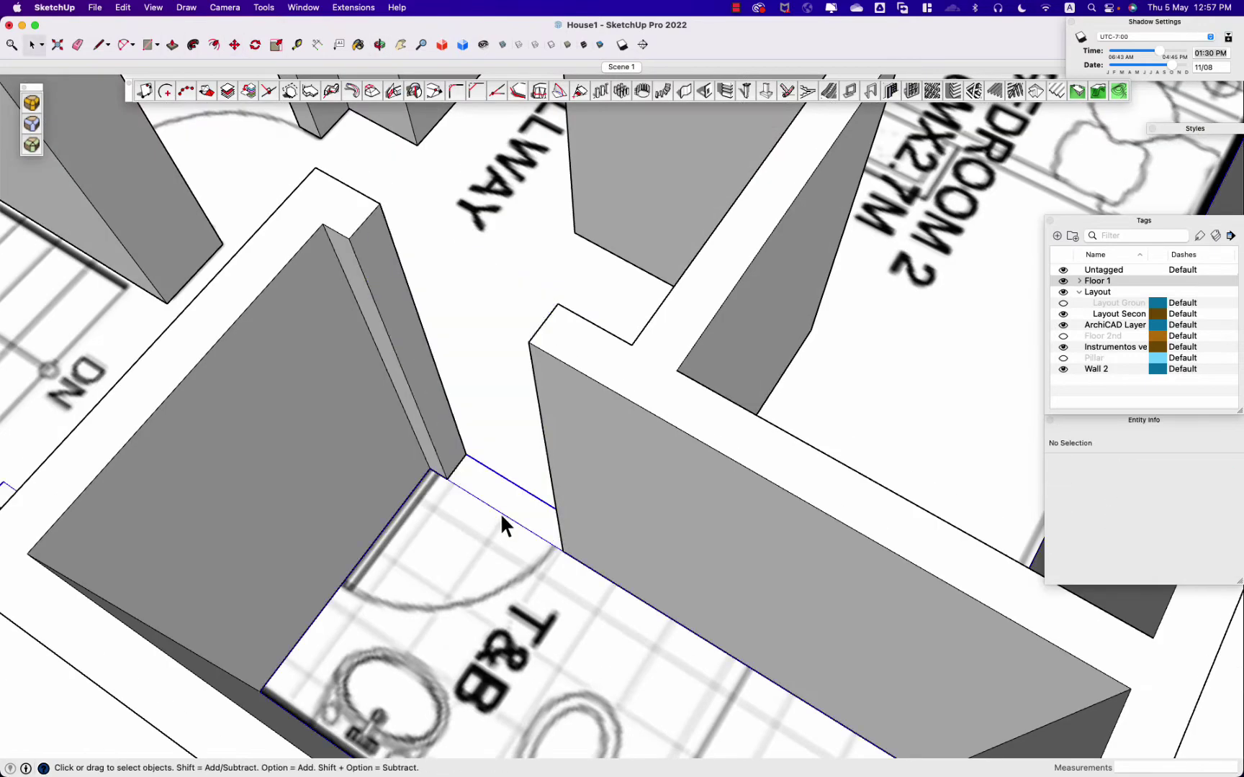
scroll(502, 512, "down", 3)
Step: Orbit around to inspect the new T&B doorway from several angles
key("o")
scroll(485, 361, "up", 3)
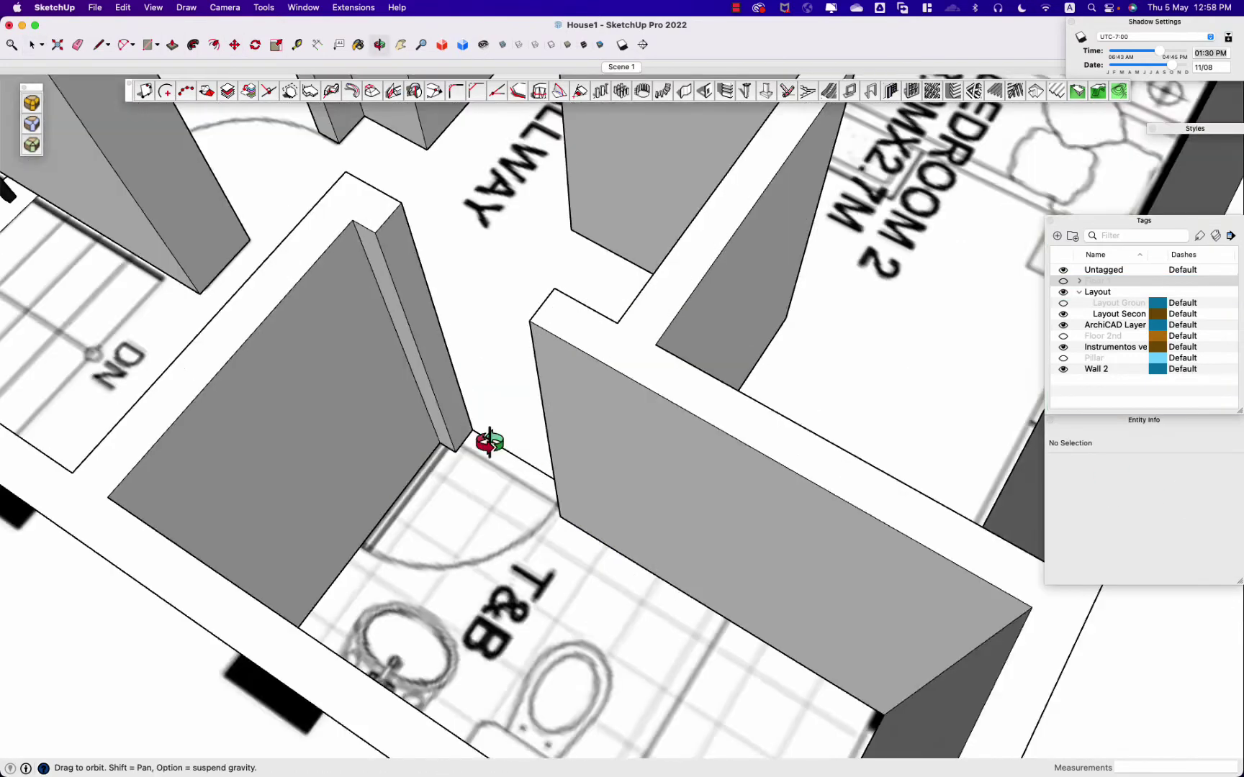
key("space")
left_click(641, 427)
key("o")
mouse_move(642, 427)
left_mouse_down()
mouse_move(877, 314)
mouse_move(495, 467)
left_mouse_up()
scroll(877, 314, "down", 5)
key("space")
left_click(720, 612)
key("o")
mouse_move(720, 612)
left_mouse_down()
mouse_move(794, 661)
mouse_move(645, 573)
left_mouse_up()
Step: Hide the Layout tag to reveal the pillars beneath the upper floor
key("space")
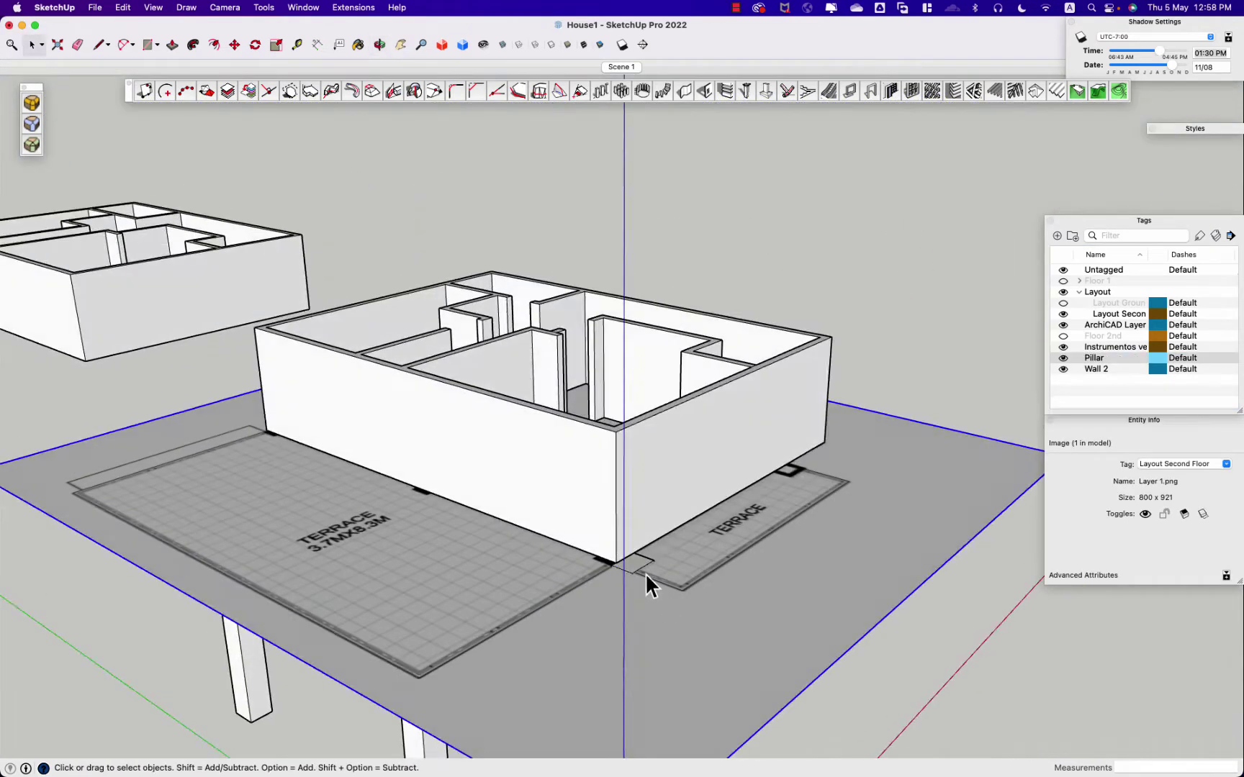
left_click(637, 568)
scroll(789, 461, "down", 5)
left_click(1063, 292)
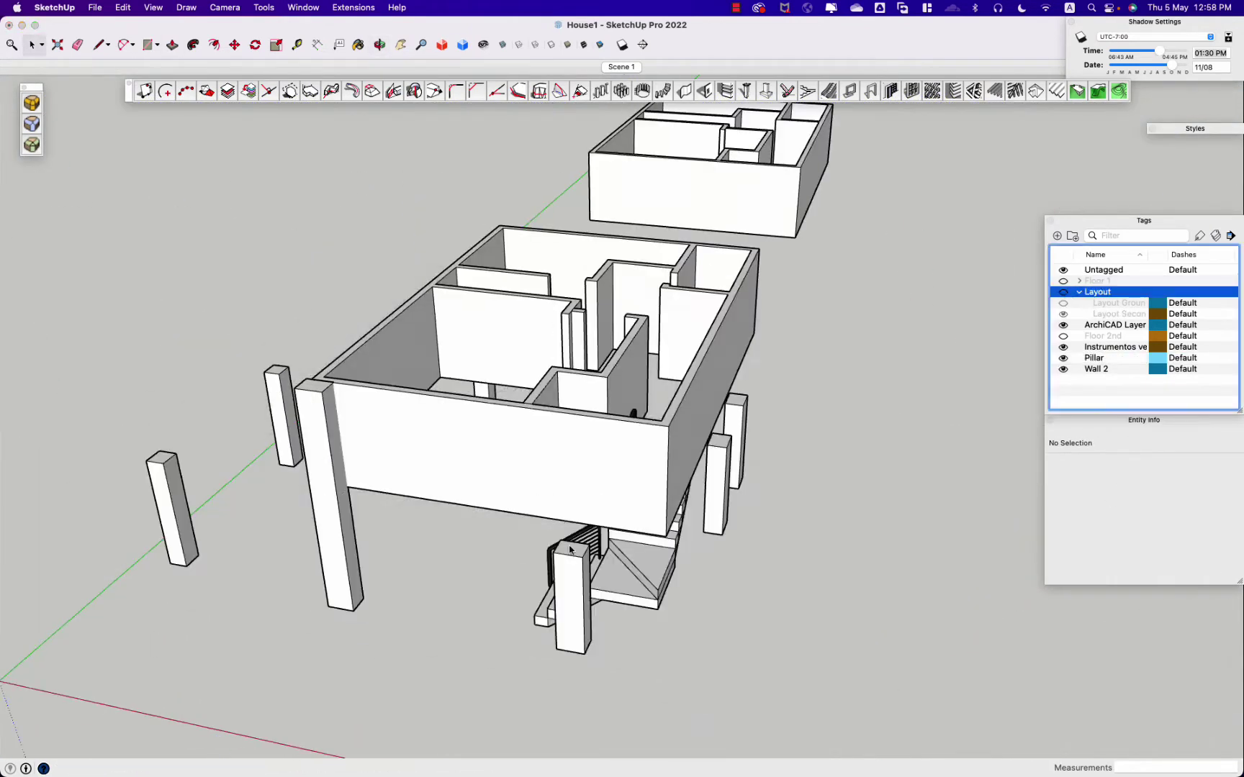
mouse_move(569, 478)
middle_mouse_down()
mouse_move(189, 422)
mouse_move(477, 504)
middle_mouse_up()
Step: Push/Pull a pillar top up into the upper-floor wall corner and check it from Top view
key("p")
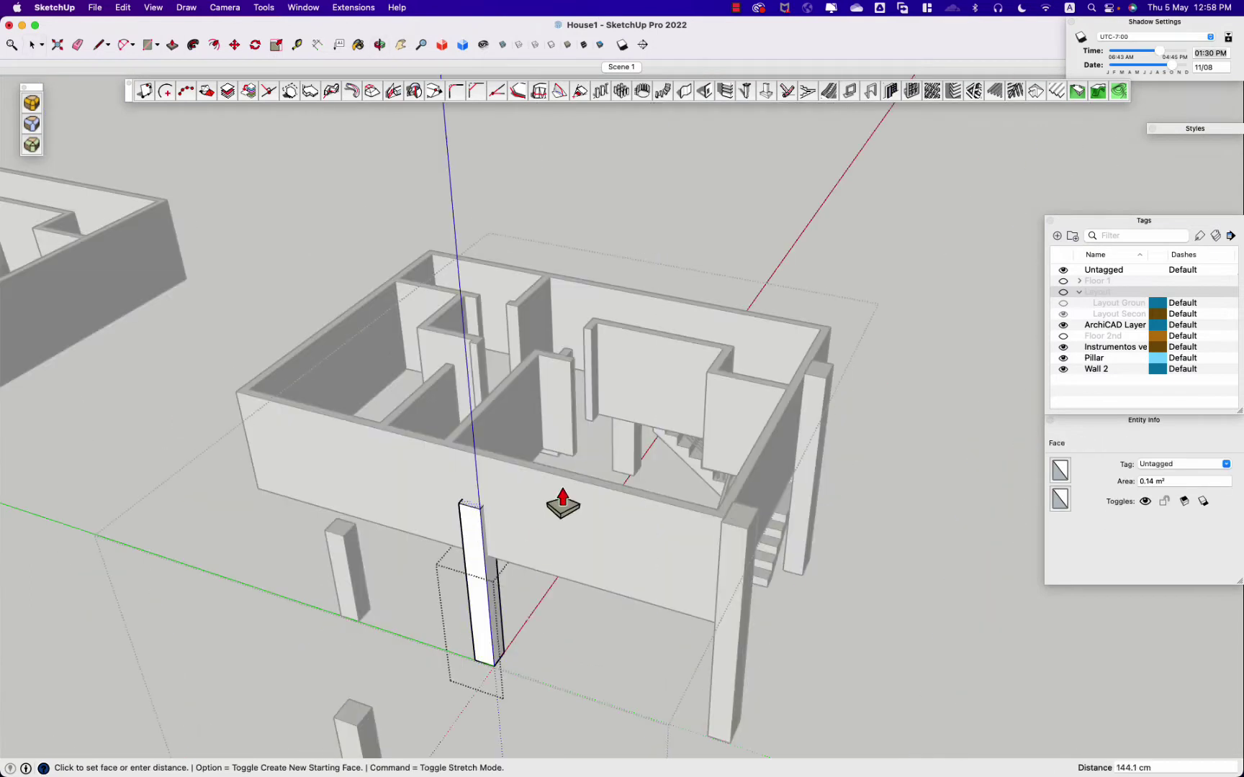
left_click(341, 538)
mouse_move(342, 539)
middle_mouse_down()
mouse_move(692, 524)
mouse_move(694, 485)
mouse_move(735, 476)
middle_mouse_up()
key("space")
mouse_move(611, 457)
middle_mouse_down()
mouse_move(791, 444)
mouse_move(925, 514)
mouse_move(767, 597)
mouse_move(769, 729)
middle_mouse_up()
key("super+2")
mouse_move(899, 628)
middle_mouse_down()
mouse_move(865, 550)
mouse_move(855, 378)
mouse_move(653, 464)
mouse_move(411, 514)
mouse_move(550, 321)
mouse_move(713, 466)
mouse_move(893, 389)
middle_mouse_up()
Step: In Top view with Layout shown, draw a line splitting the wall at the master bedroom corner
key("super+2")
left_click(1063, 291)
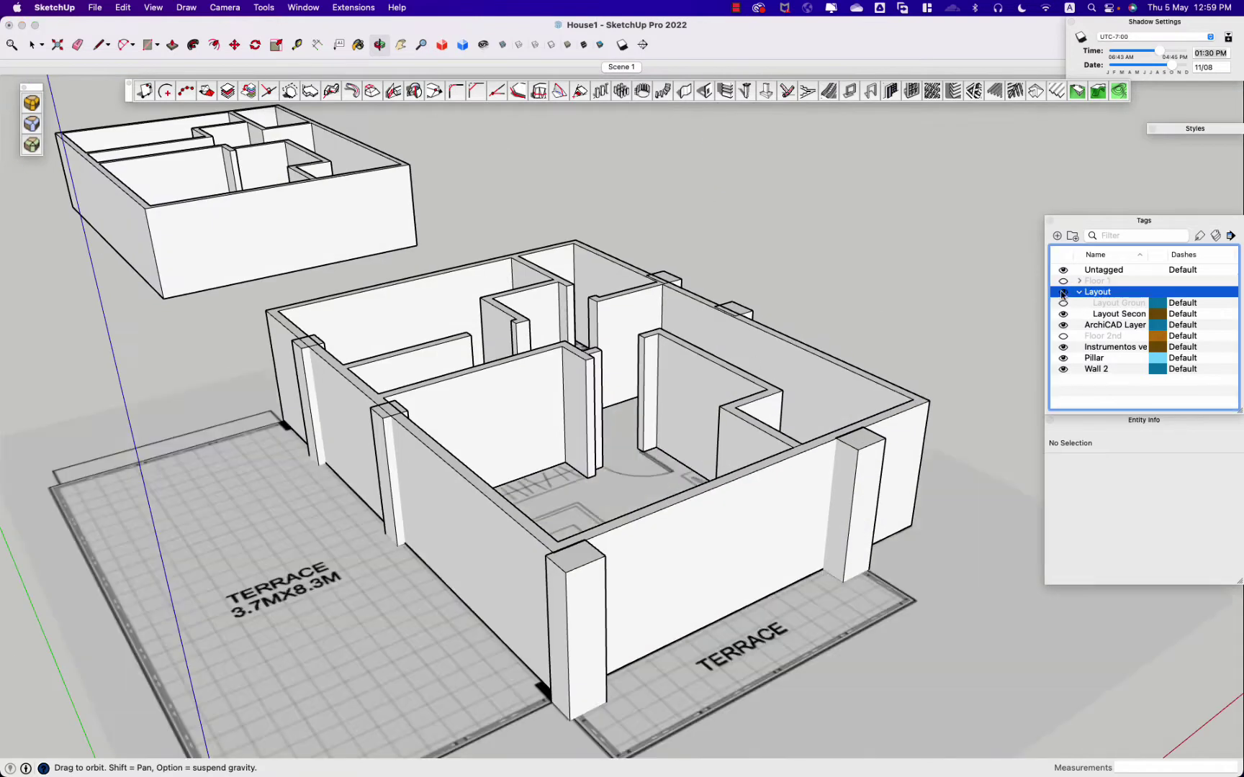
scroll(569, 576, "up", 5)
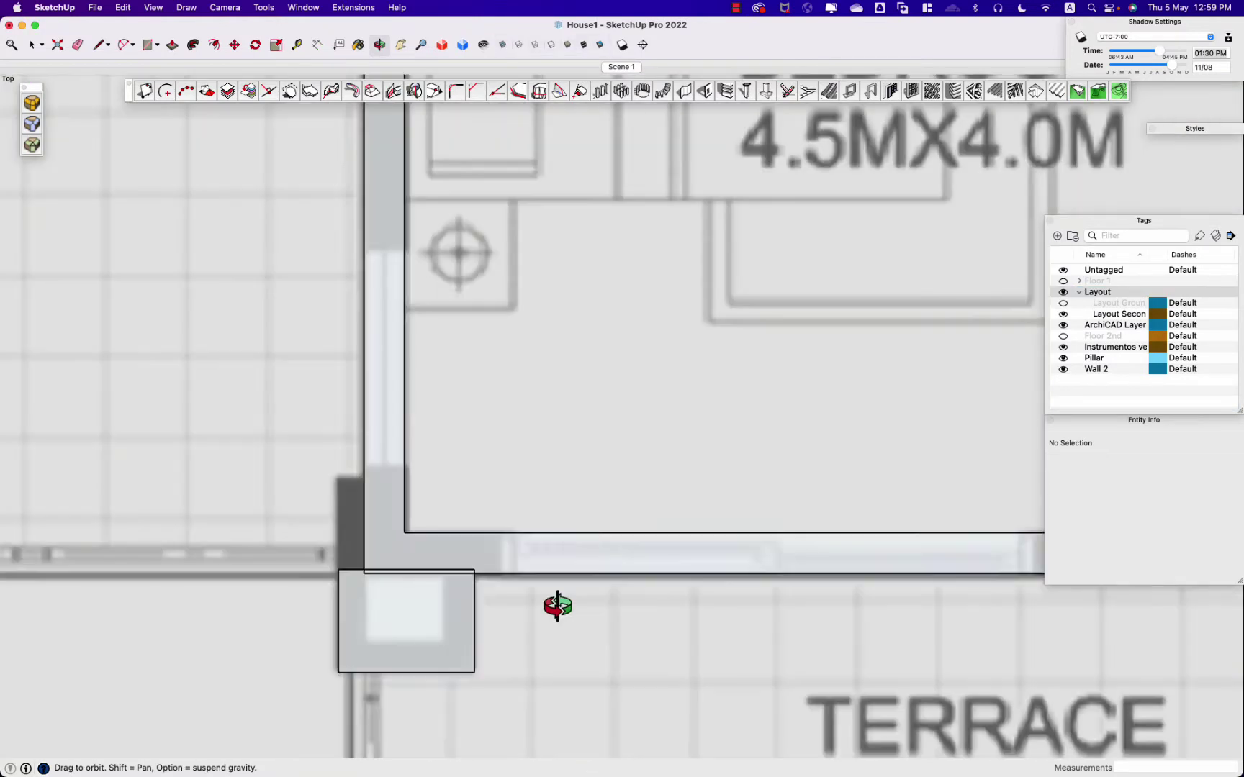
key("space")
left_click(569, 553)
left_click(502, 537)
Step: Copy the wall edge 80 cm along the wall
scroll(856, 463, "down", 3)
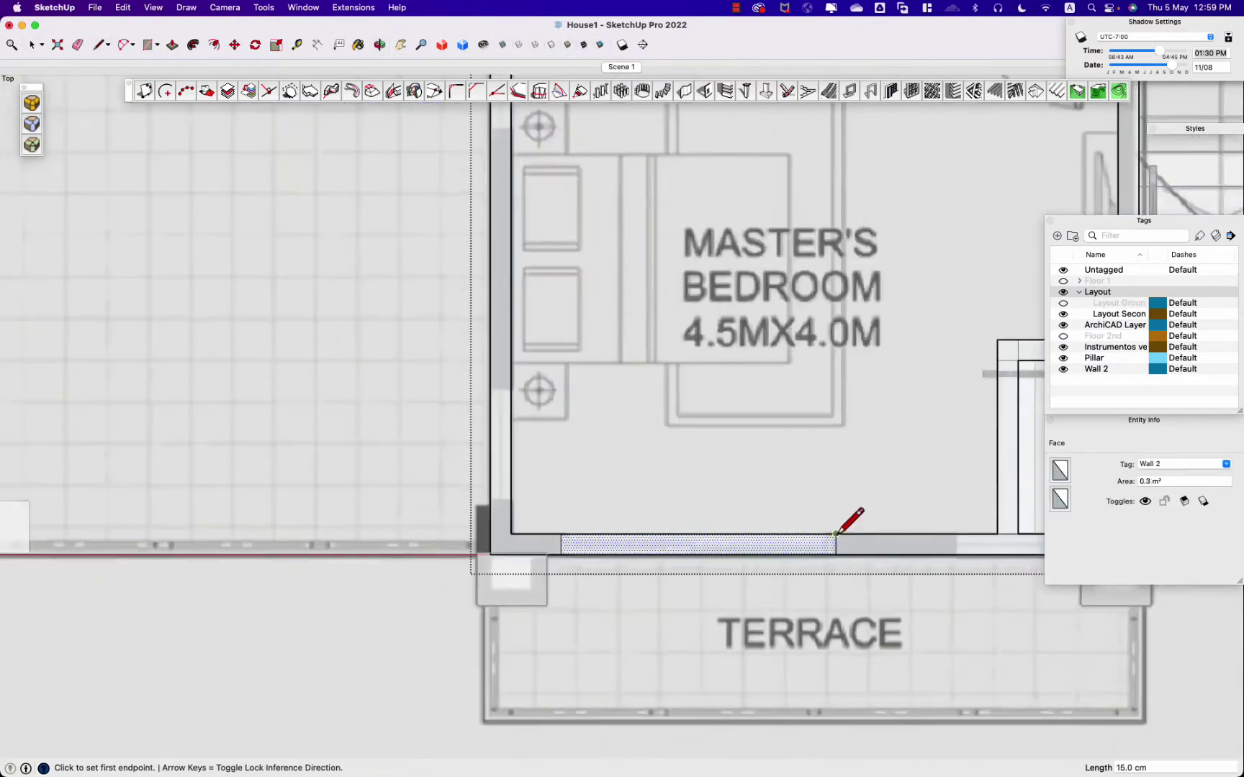
scroll(849, 516, "up", 2)
scroll(861, 494, "down", 2)
middle_click_drag(833, 509, 636, 342)
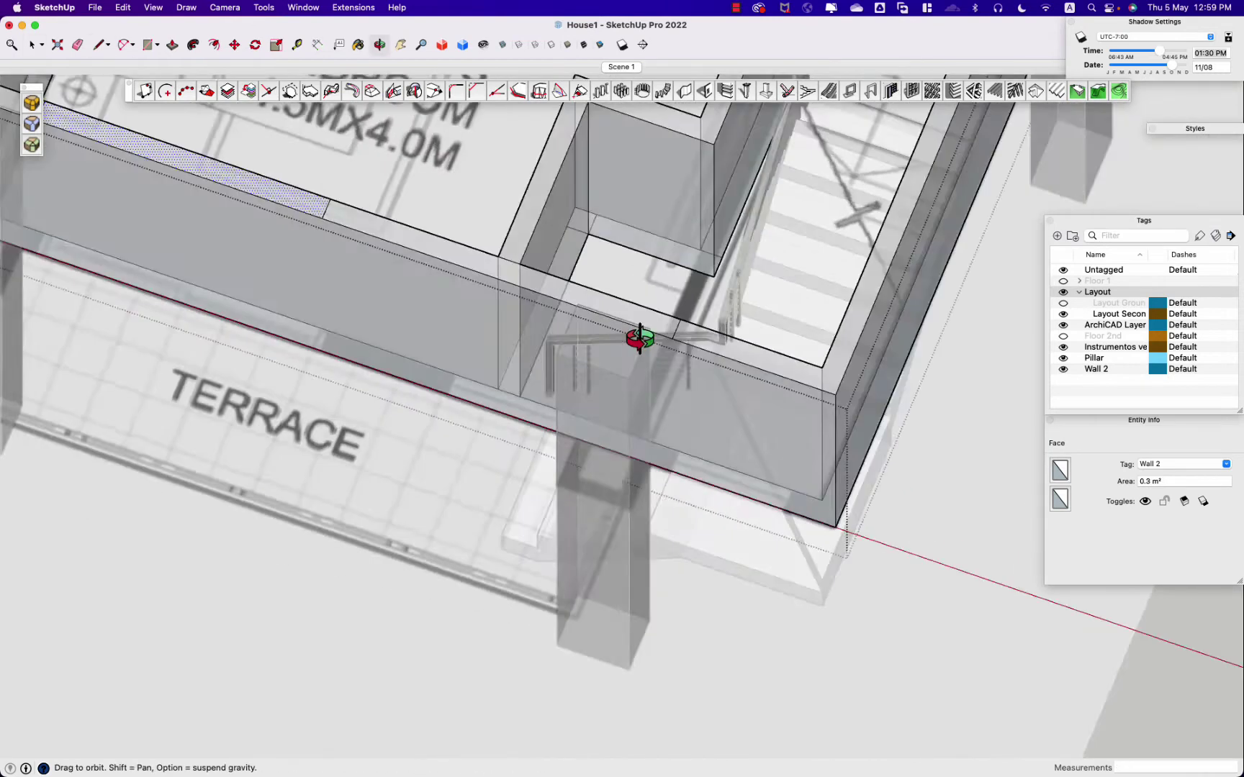
scroll(749, 303, "down", 3)
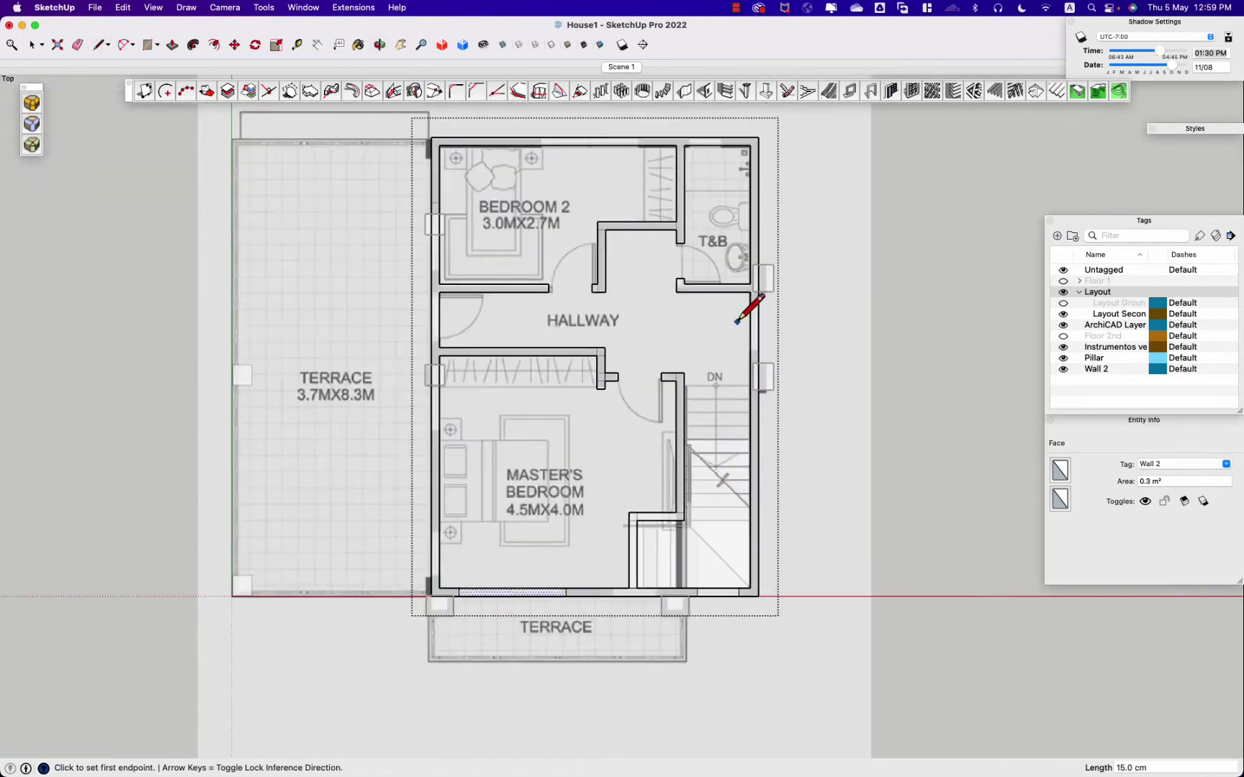
scroll(755, 288, "up", 4)
key("space")
left_click(758, 285)
type("m80")
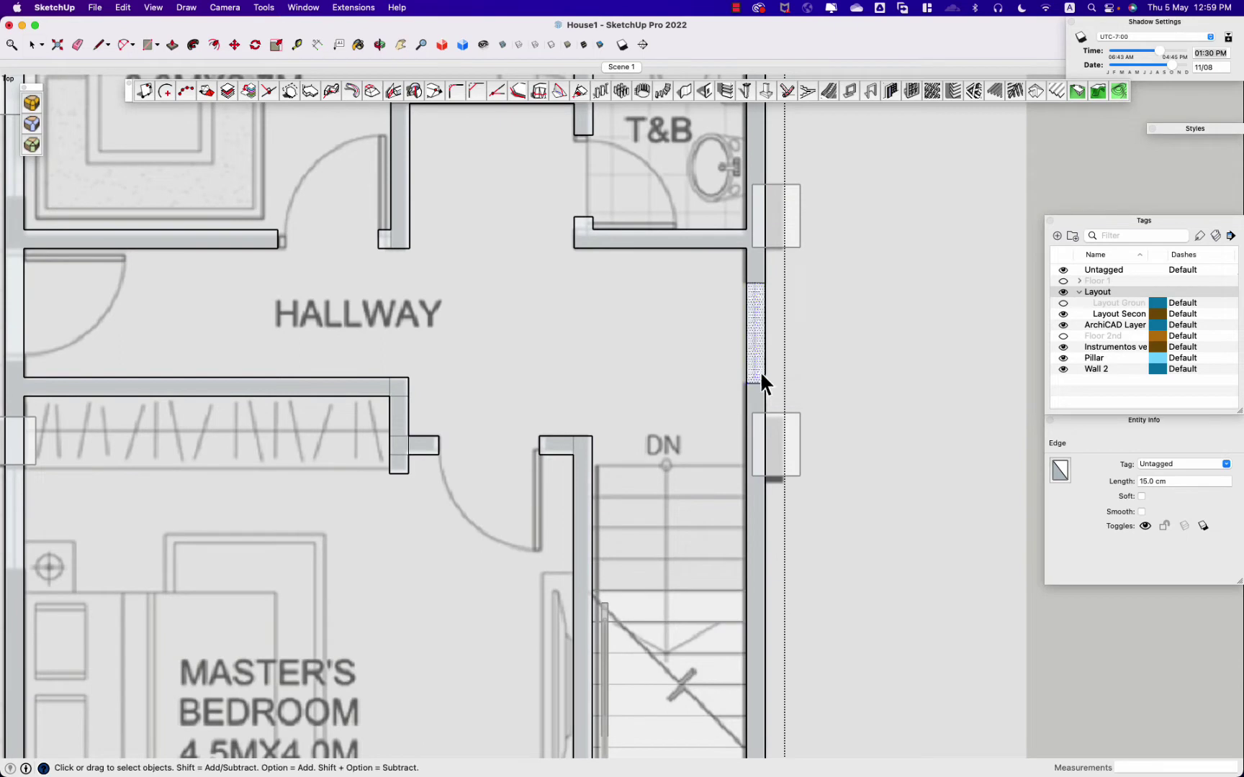
left_click(762, 374)
Step: Copy the small wall piece to sit beside the hallway's left wall, then view it in 3D
scroll(763, 360, "down", 3)
left_click(323, 433)
scroll(325, 431, "up", 4)
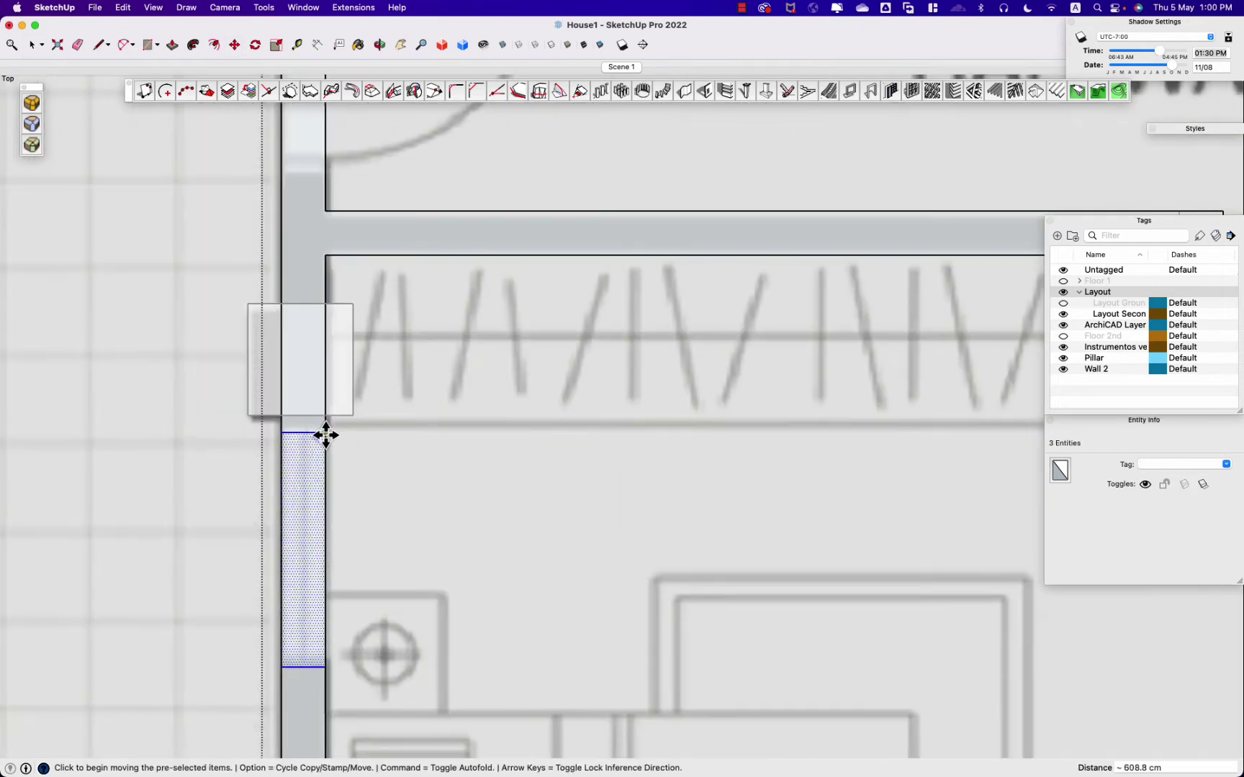
scroll(324, 727, "down", 6)
scroll(331, 267, "up", 3)
scroll(331, 670, "down", 3)
left_click(331, 669)
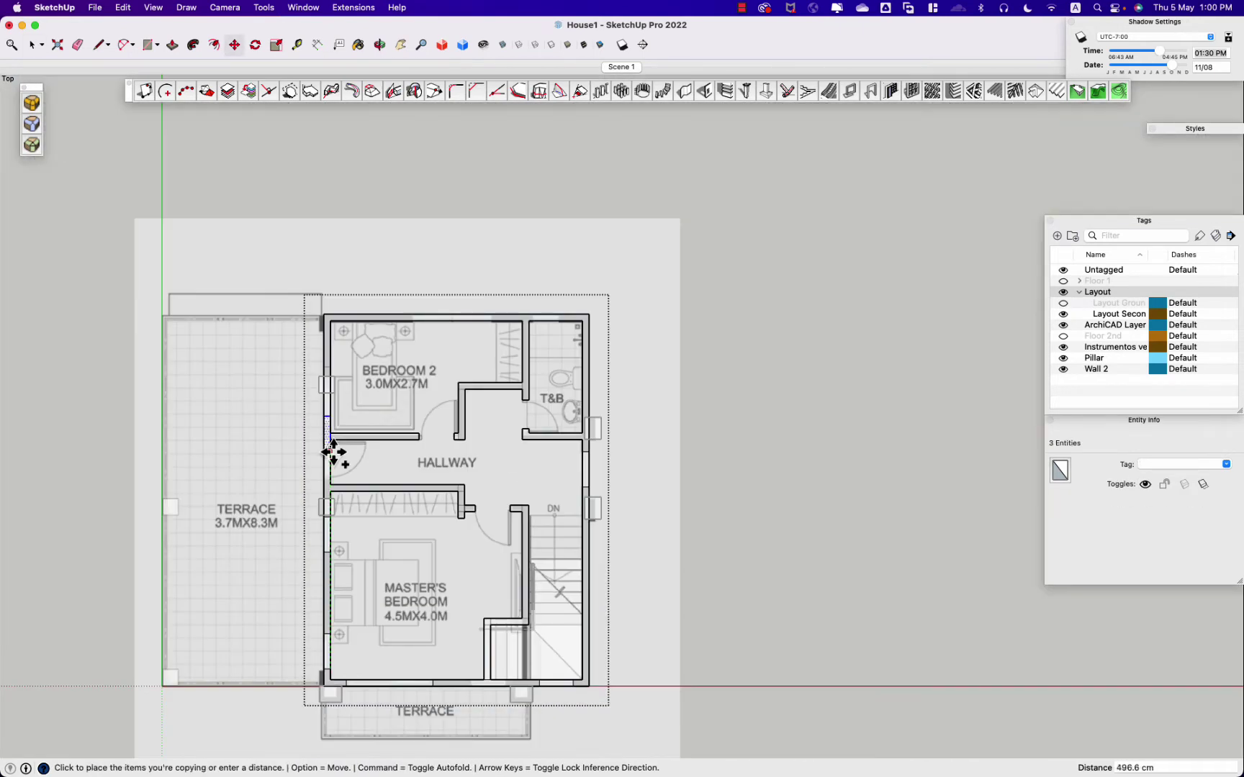
scroll(333, 452, "up", 3)
scroll(332, 490, "down", 1)
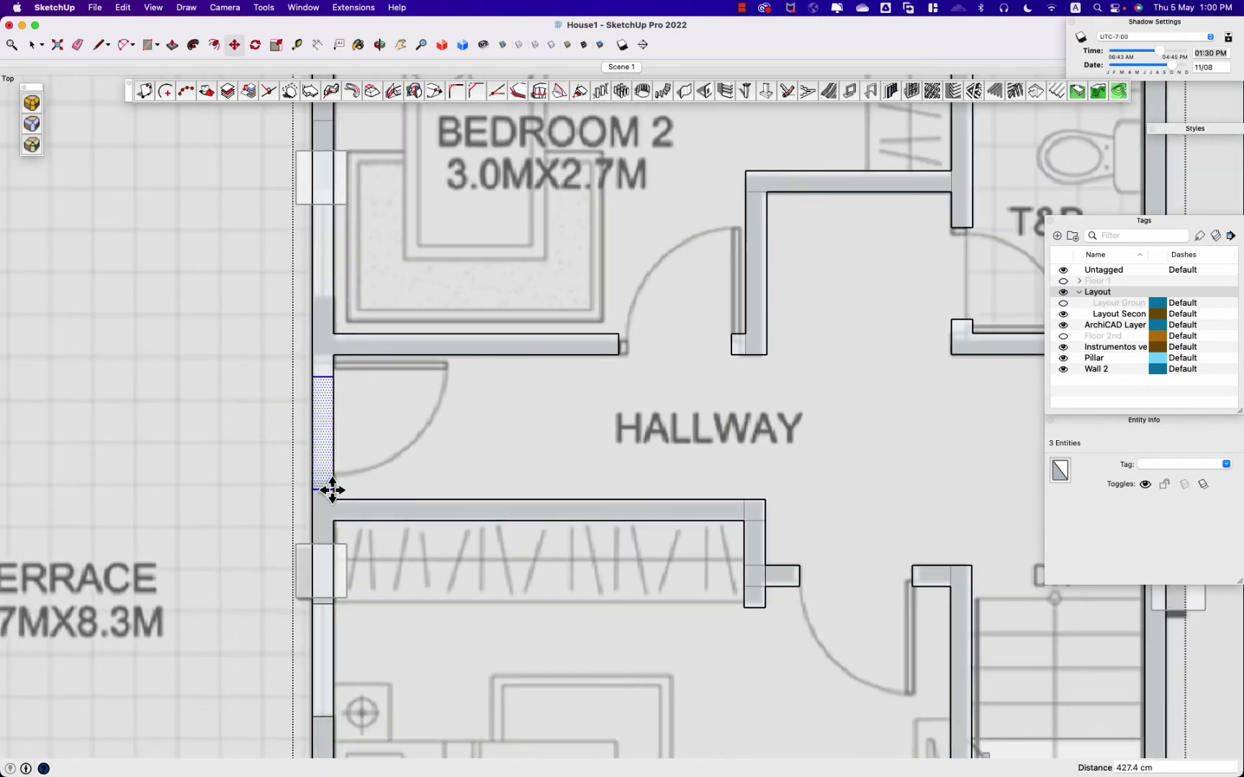
left_click(335, 322)
scroll(335, 323, "down", 3)
scroll(331, 360, "up", 4)
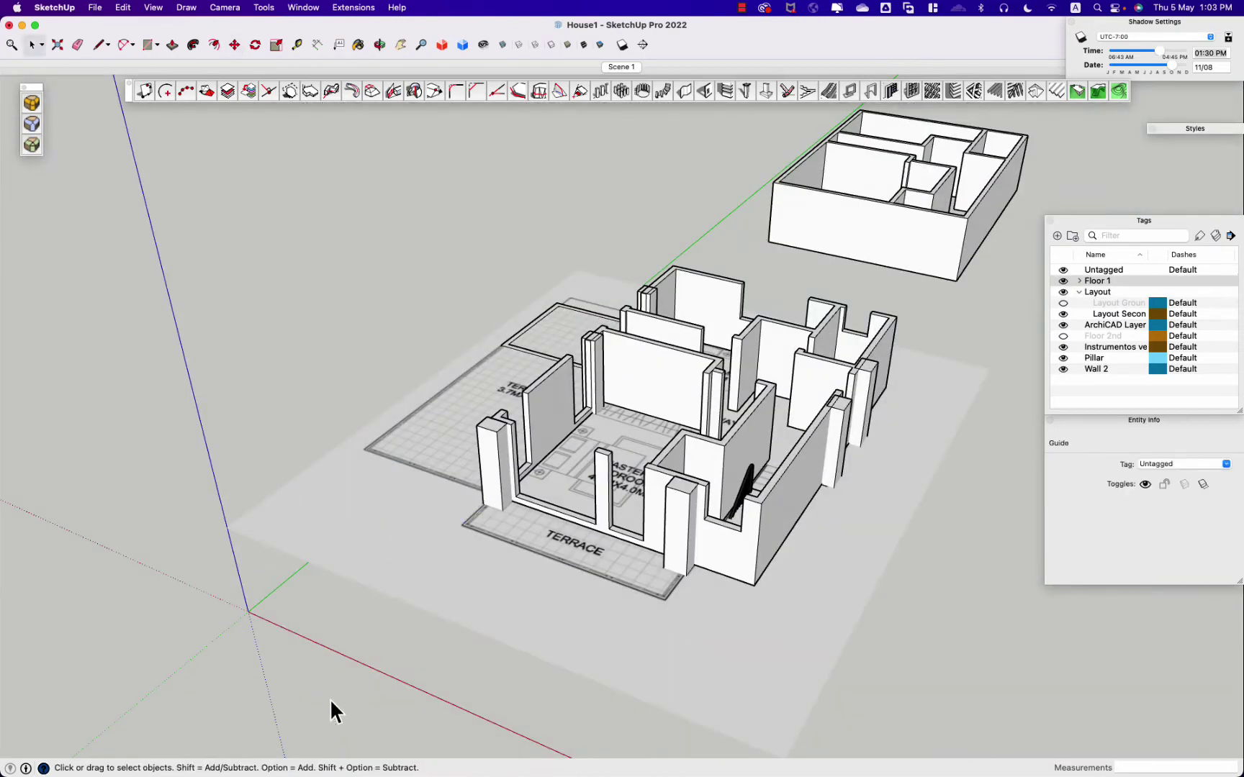
mouse_move(331, 701)
middle_mouse_down()
mouse_move(569, 589)
mouse_move(866, 689)
mouse_move(650, 314)
mouse_move(682, 472)
middle_mouse_up()
Step: Place two copies of the tall window into the terrace wall openings
left_click(682, 481)
scroll(596, 409, "up", 2)
scroll(536, 475, "up", 5)
key("m")
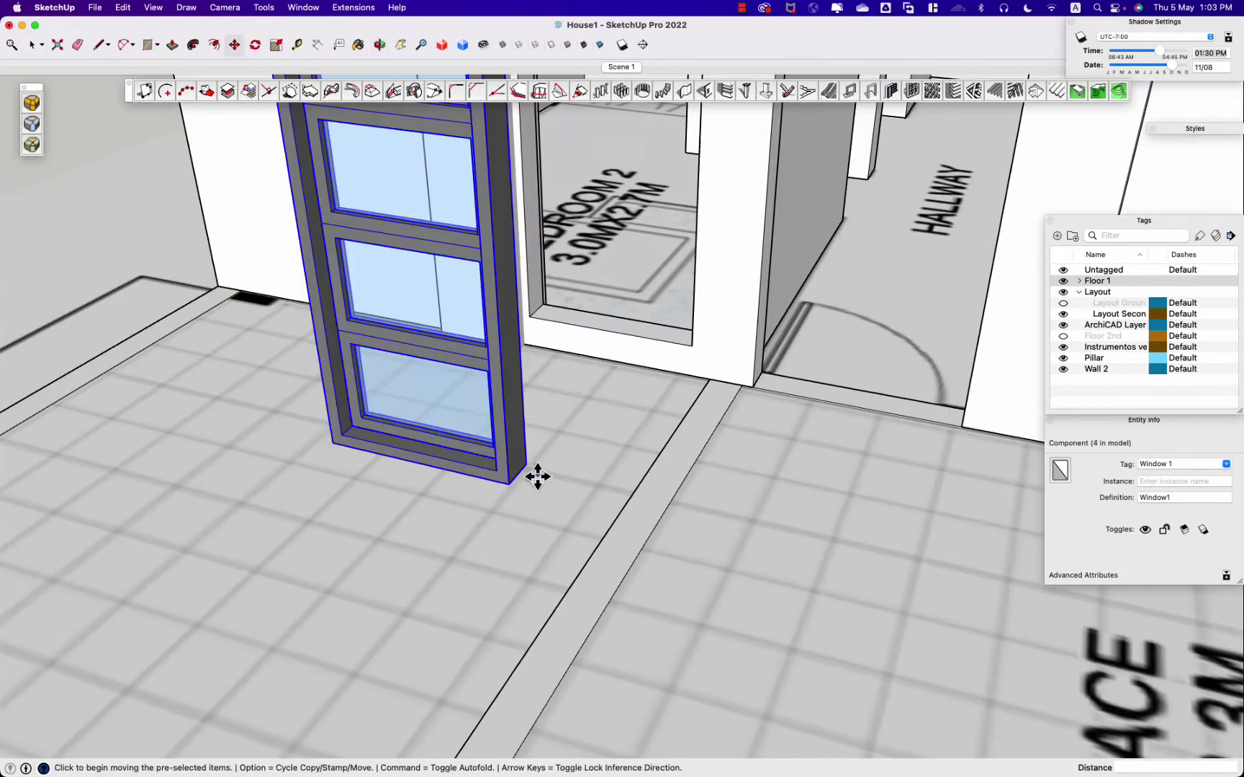
scroll(686, 353, "down", 3)
middle_click_drag(686, 353, 464, 392, "shift")
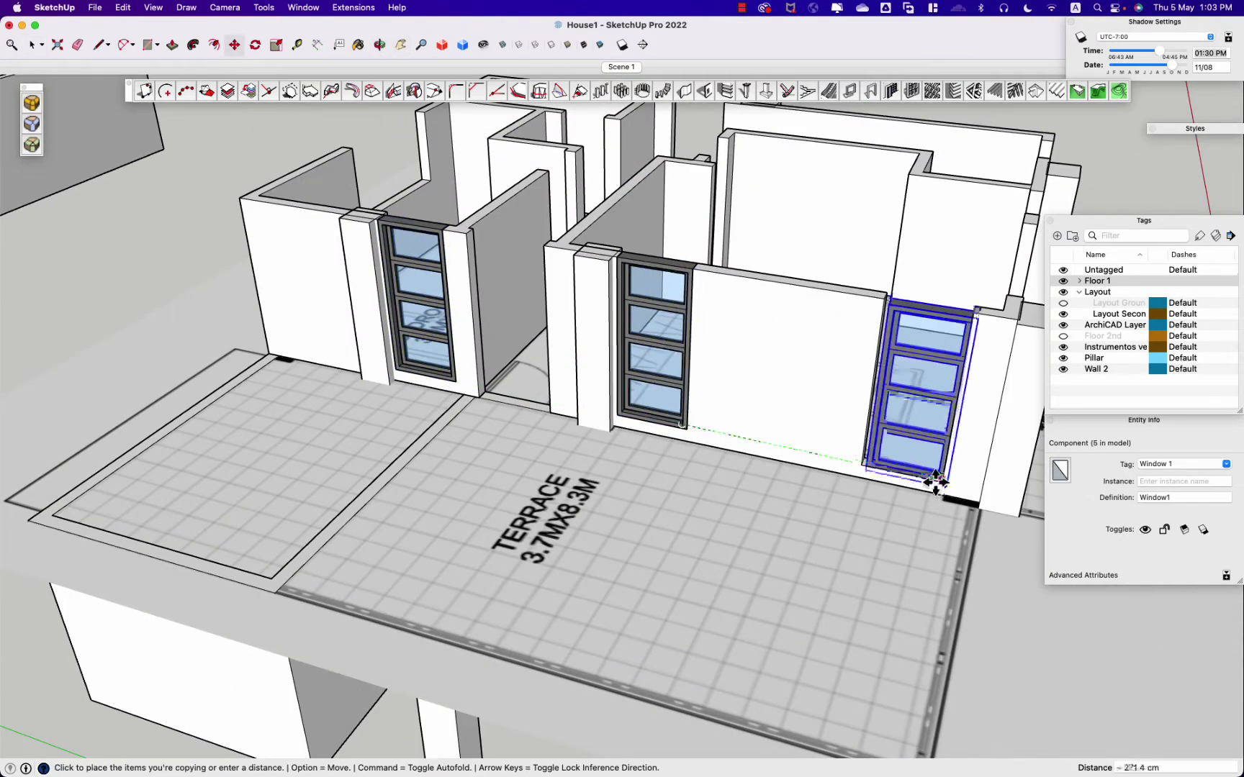
left_click(935, 481)
scroll(933, 472, "down", 10)
middle_click_drag(336, 536, 413, 421)
left_click(781, 458)
mouse_move(781, 458)
middle_mouse_down()
mouse_move(269, 472)
mouse_move(994, 464)
mouse_move(808, 564)
mouse_move(1001, 536)
mouse_move(463, 544)
mouse_move(527, 427)
mouse_move(869, 539)
middle_mouse_up()
Step: Rotate the wooden door -90° so it fits its opening
key("m")
scroll(677, 520, "up", 5)
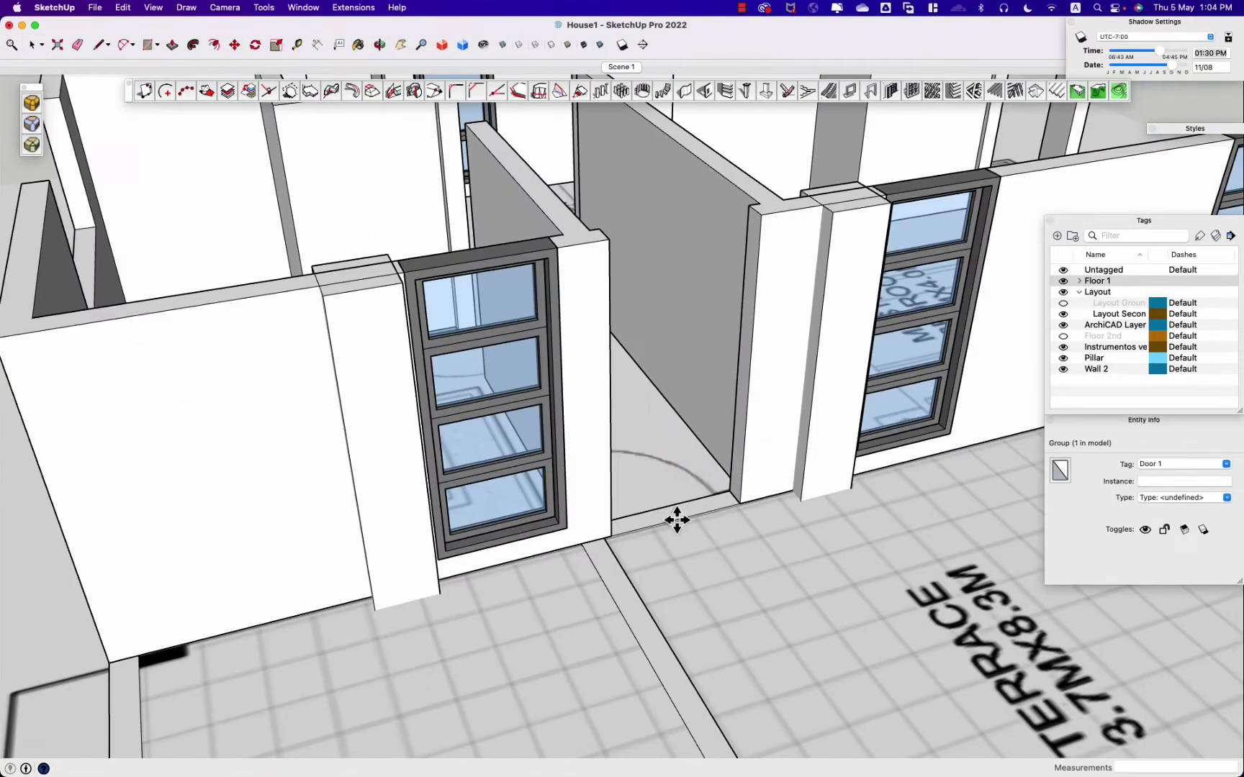
key("m")
mouse_move(724, 216)
middle_mouse_down()
mouse_move(681, 477)
mouse_move(619, 594)
mouse_move(786, 527)
mouse_move(281, 591)
mouse_move(144, 528)
mouse_move(367, 521)
mouse_move(378, 458)
mouse_move(585, 597)
mouse_move(596, 515)
mouse_move(601, 638)
middle_mouse_up()
key("s")
key("space")
Step: Paste a copy of the wooden door into the Bedroom 2 doorway
left_click(618, 591)
left_click(391, 472)
key("super+v")
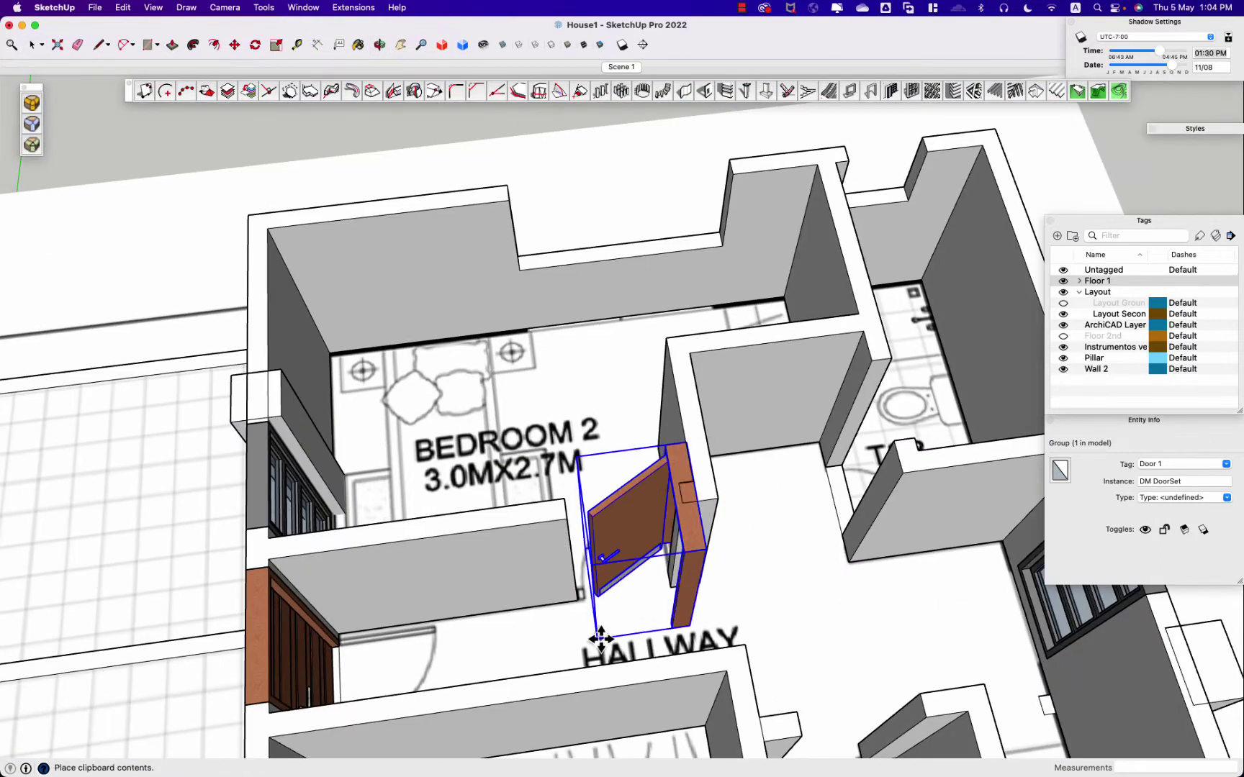
left_click(742, 481)
key("m")
Step: Navigate to the interior rooms and paste another door copy for the doorway by the stairs
scroll(570, 556, "up", 3)
scroll(550, 472, "up", 2)
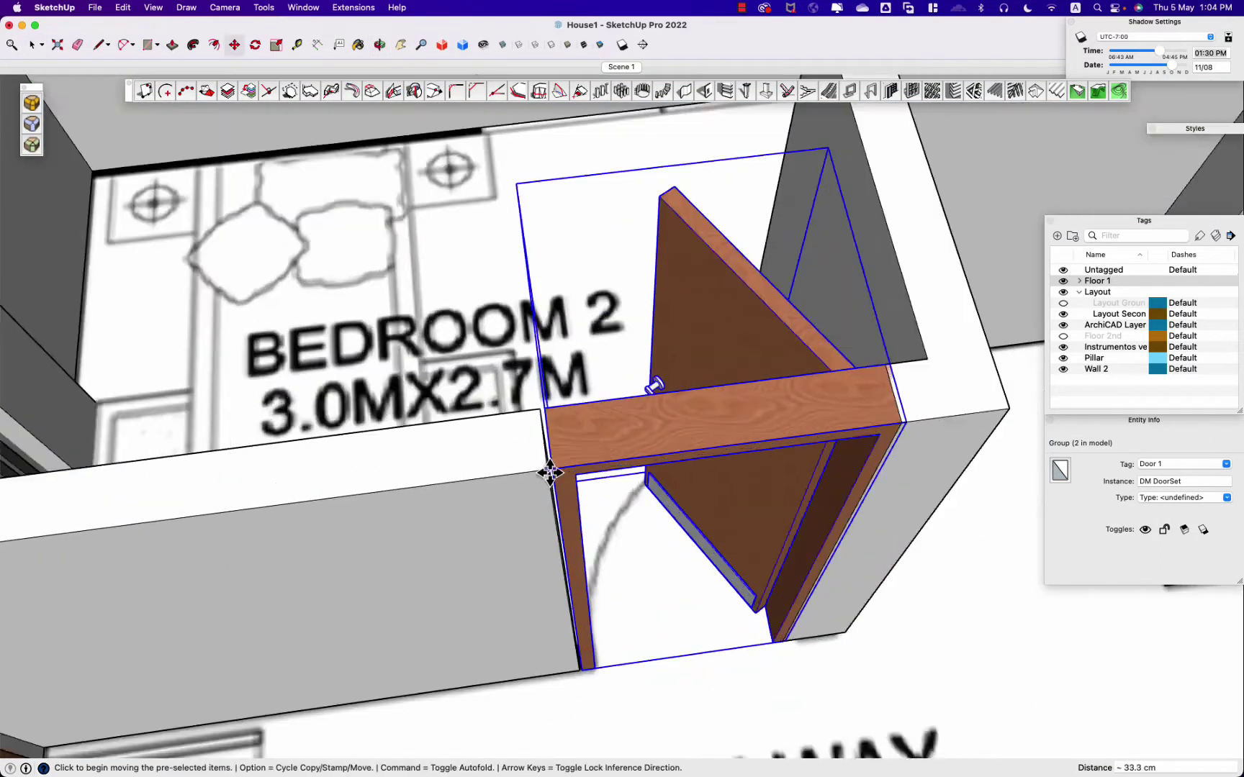
scroll(547, 472, "up", 2)
scroll(570, 477, "up", 2)
scroll(570, 477, "down", 3)
scroll(508, 500, "down", 3)
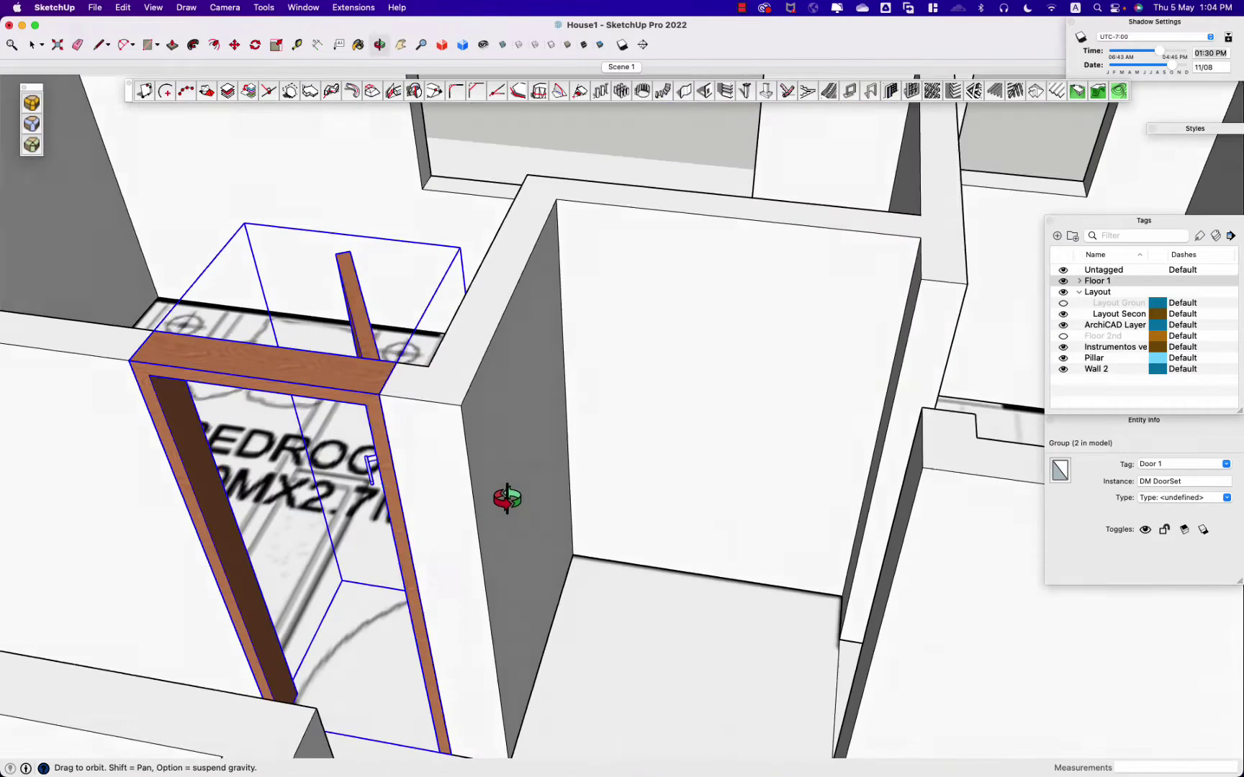
scroll(508, 500, "down", 3)
middle_click_drag(648, 561, 590, 507, "shift")
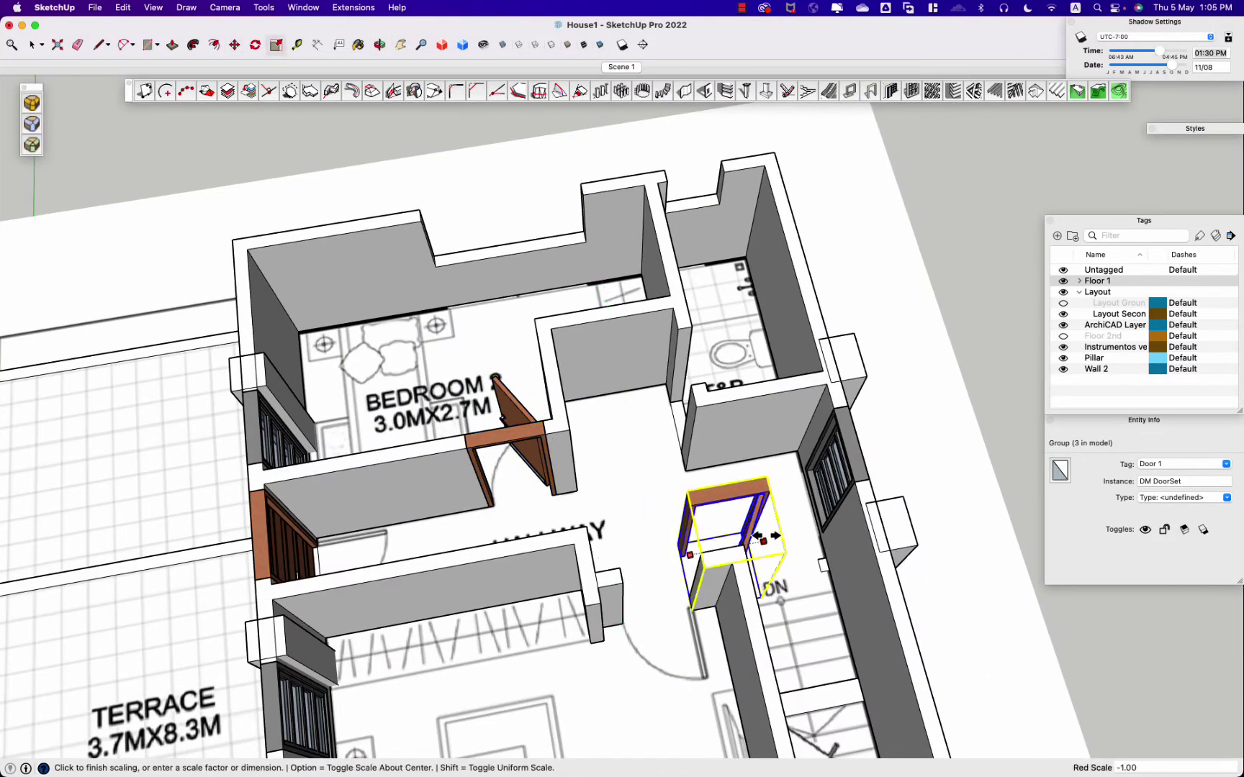
mouse_move(720, 638)
middle_mouse_down()
mouse_move(391, 508)
mouse_move(808, 491)
mouse_move(784, 551)
mouse_move(680, 651)
middle_mouse_up()
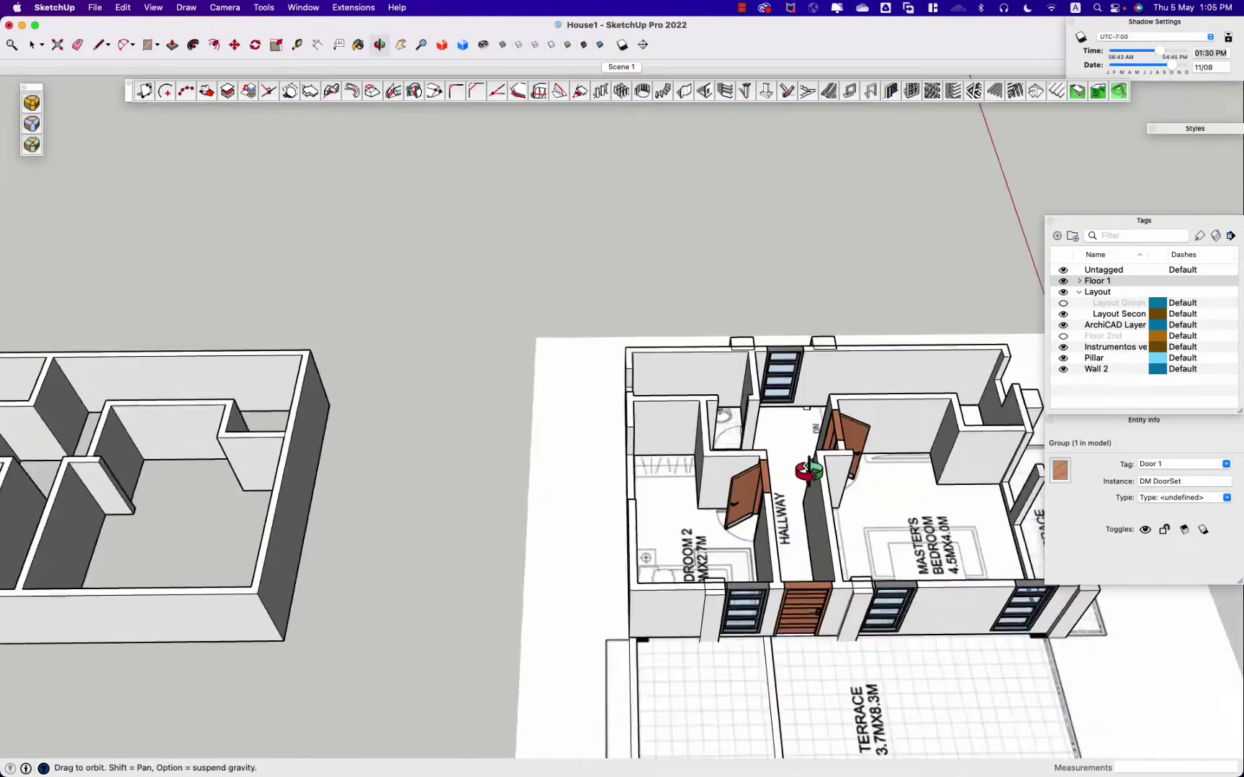
scroll(680, 651, "up", 3)
key("super+v")
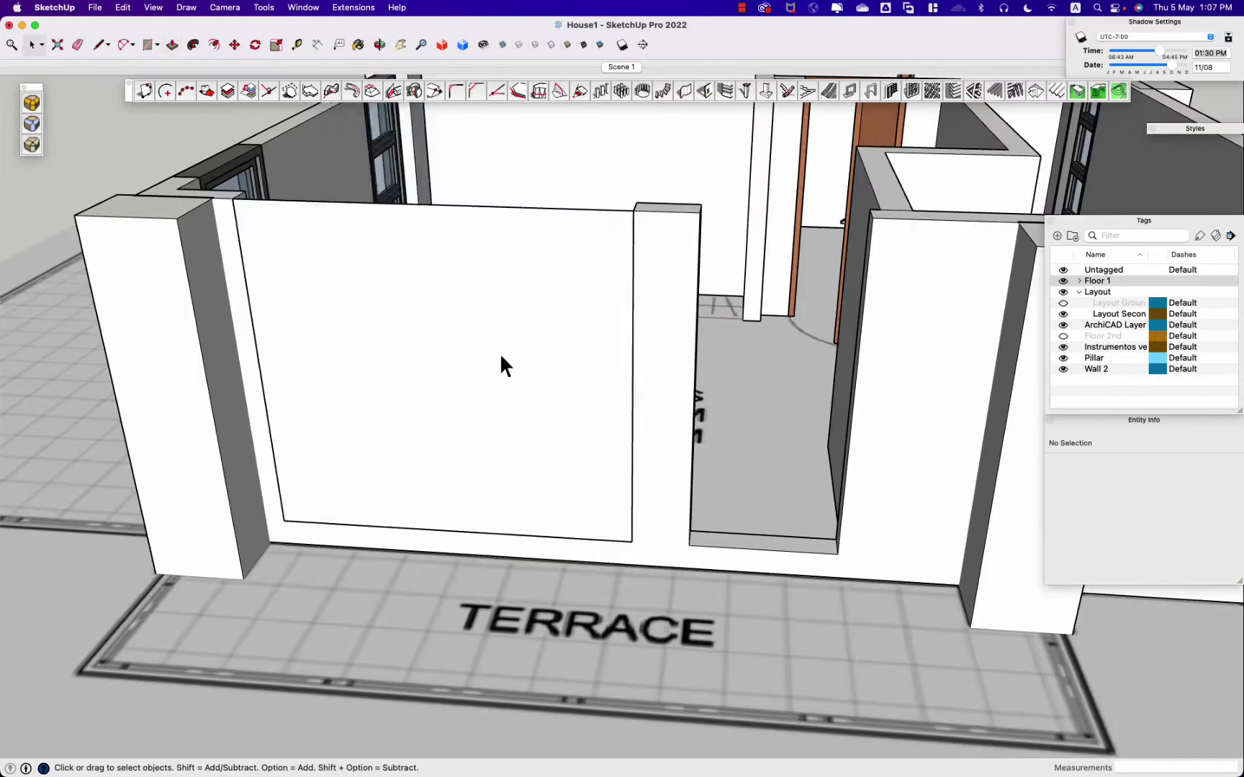
Step: Apply a Lattice Maker frame with 2.0 cm sizes to the terrace opening face
left_click(500, 361)
left_click(353, 8)
left_click(381, 203)
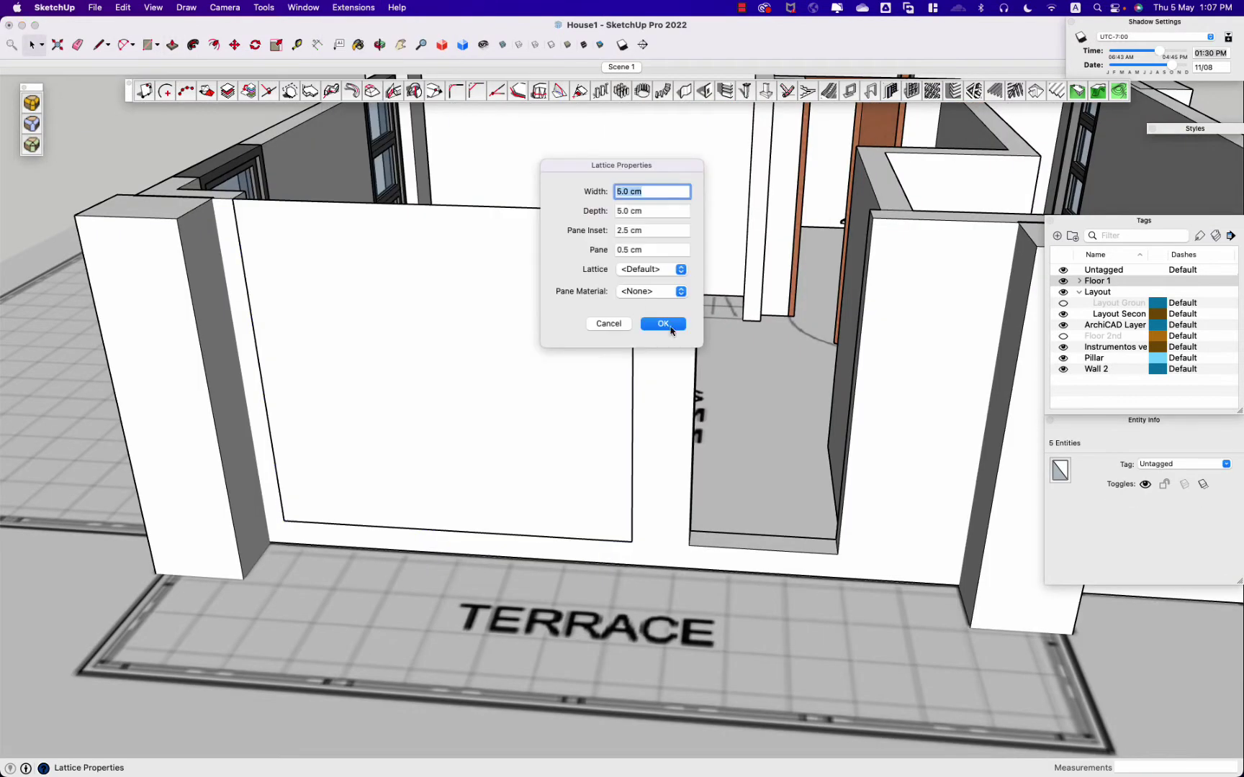
left_click(663, 324)
scroll(245, 433, "up", 5)
scroll(252, 452, "down", 5)
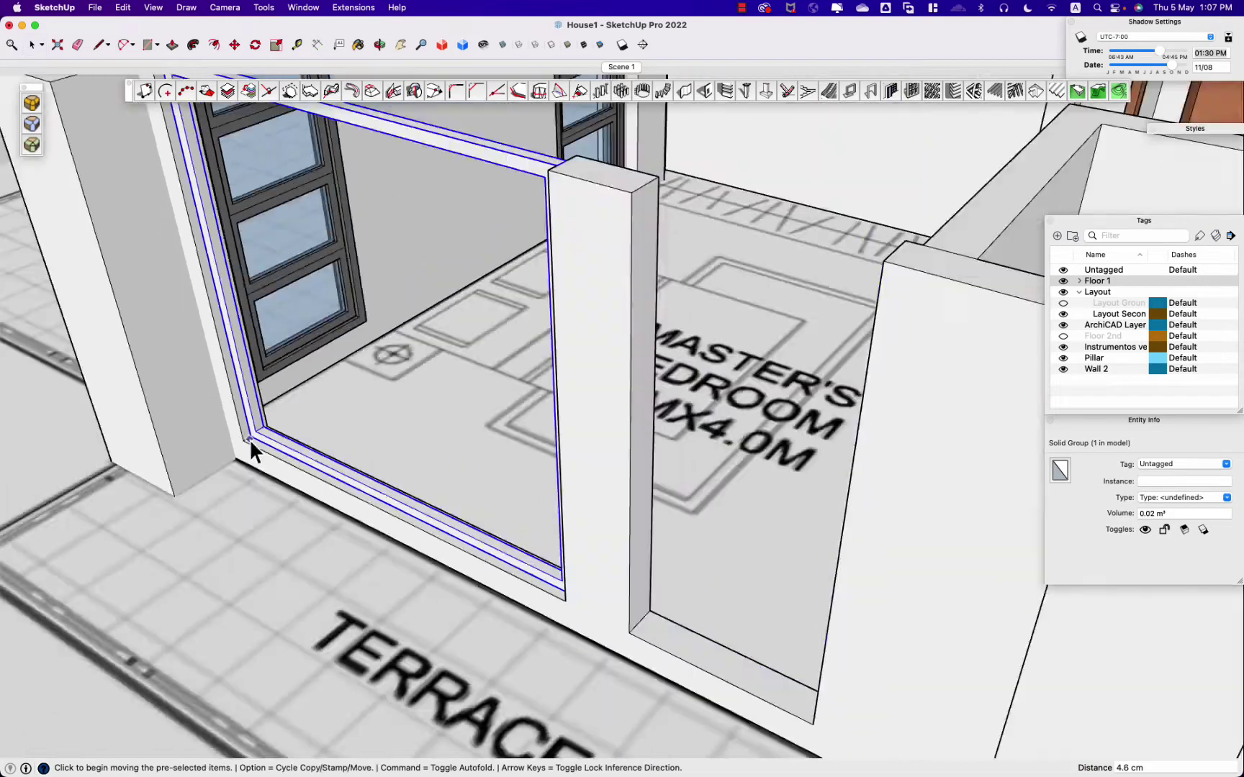
scroll(252, 452, "down", 5)
left_click(124, 47)
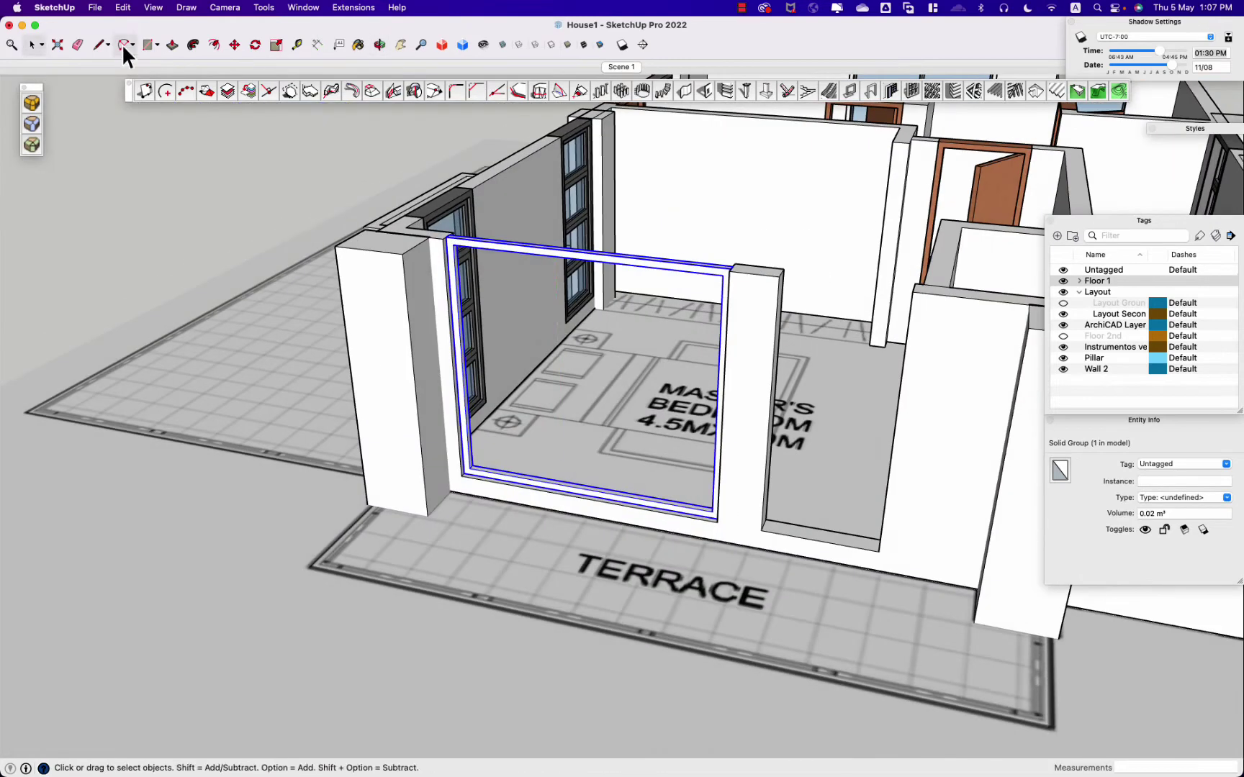
Step: Turn a pane rectangle in the opening's left half into a Lattice Maker lattice
left_click(598, 492)
key("space")
left_click(342, 8)
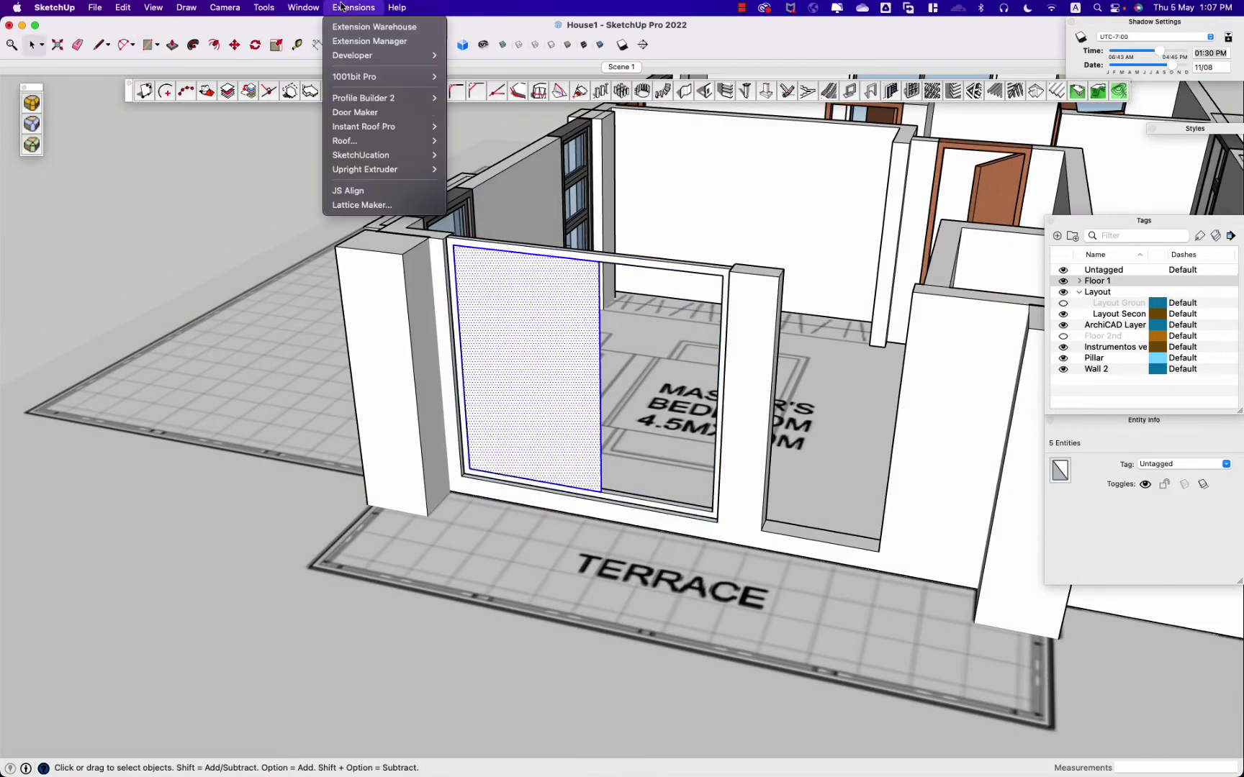
left_click(373, 206)
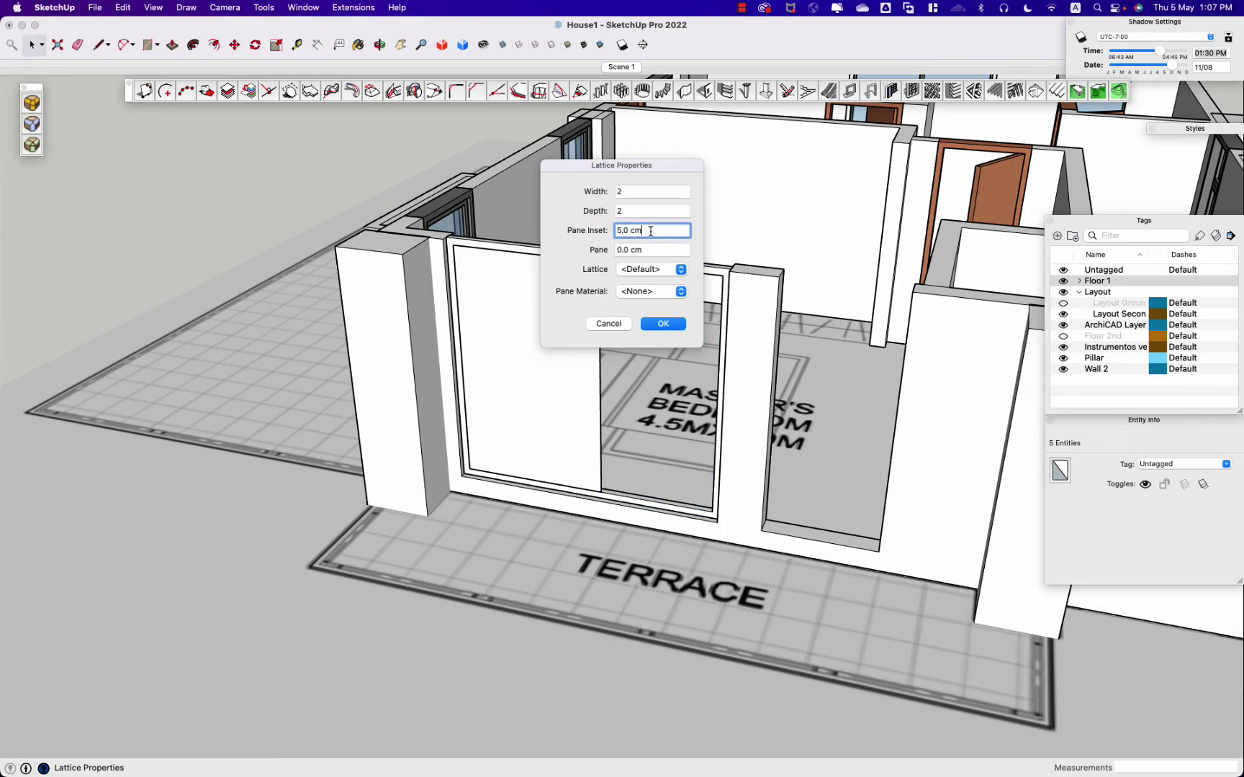
left_click(669, 325)
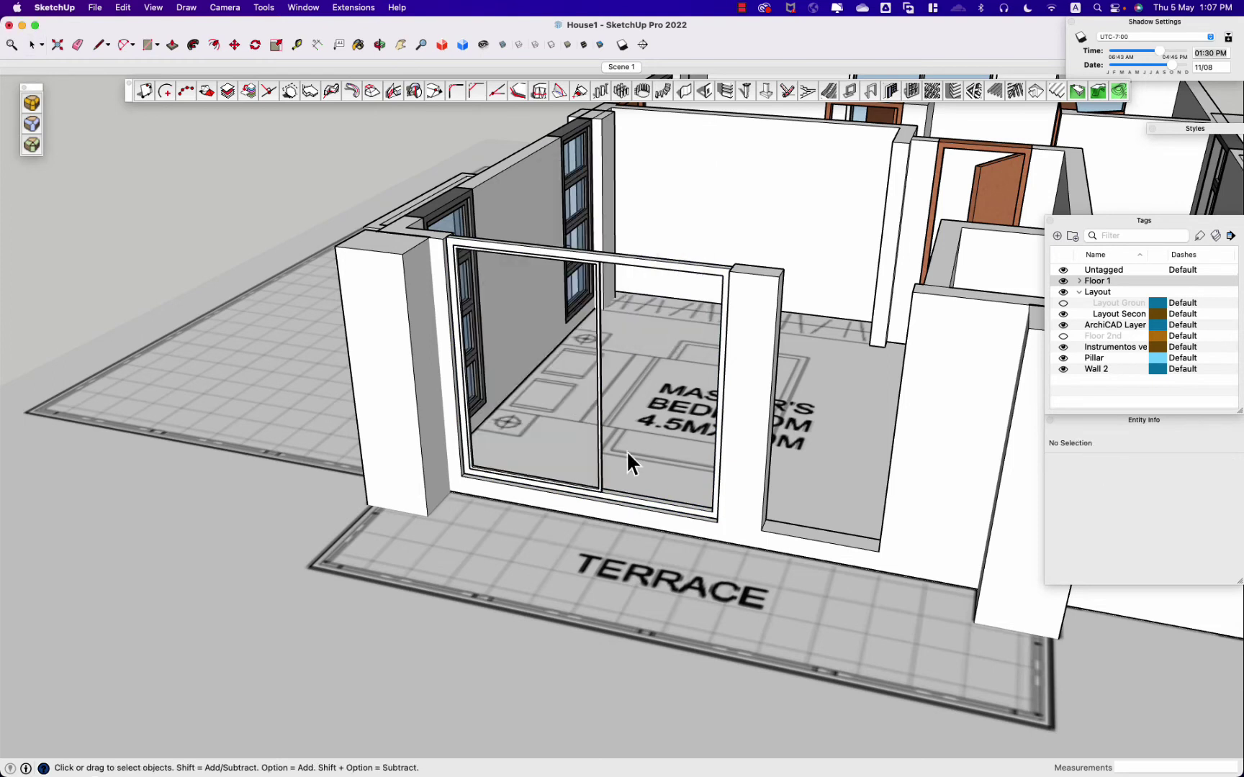
Step: Create another Lattice Maker pane in the left half of the opening
double_click(580, 492)
left_click(352, 7)
left_click(361, 205)
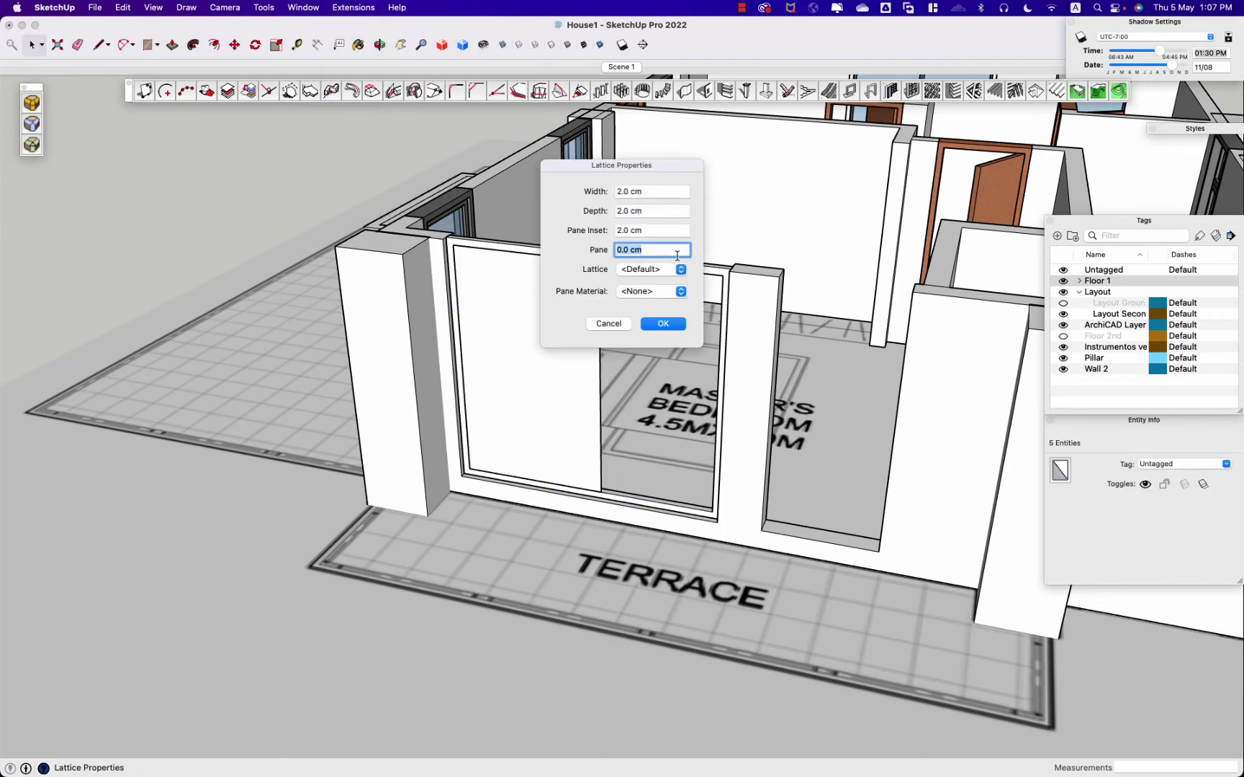
left_click(663, 323)
Step: Paint the new lattice pane with glass material
key("b")
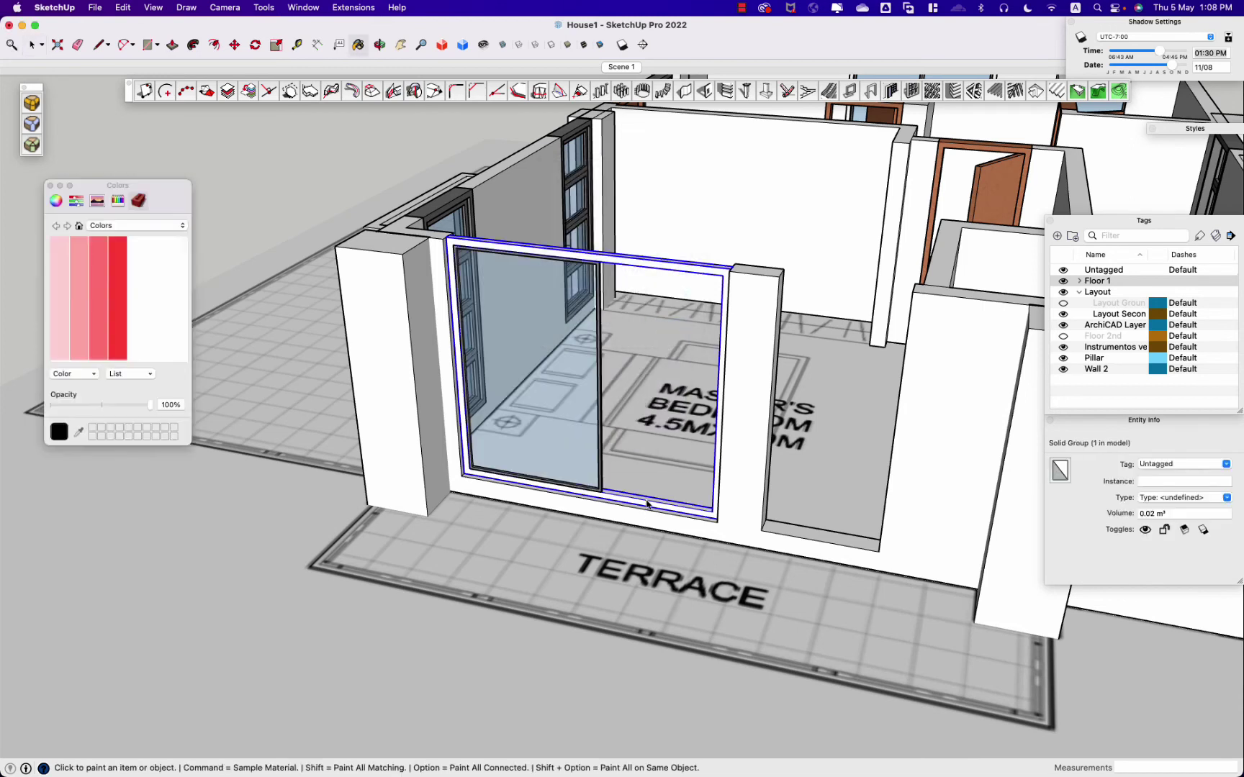
left_click(617, 504)
scroll(622, 508, "up", 3)
key("b")
key("space")
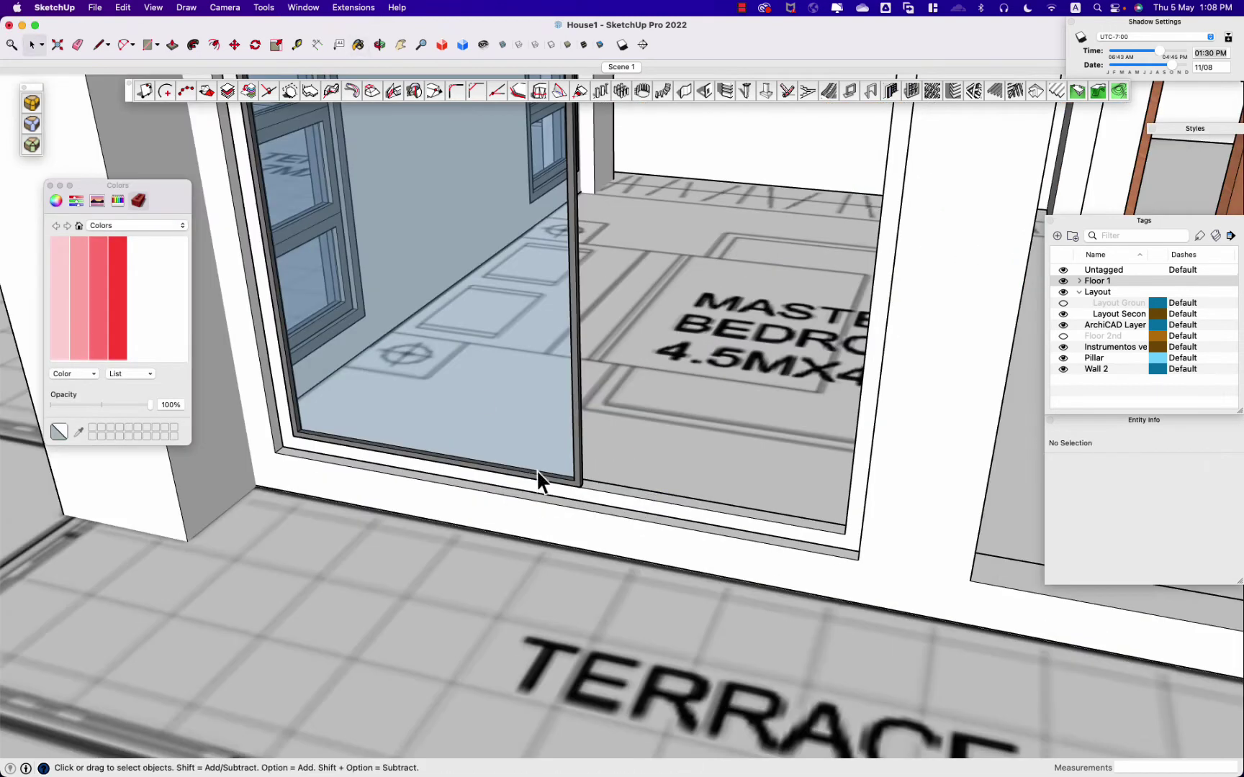
scroll(539, 477, "up", 3)
key("b")
Step: Move-copy the window frame piece to duplicate it across the opening
key("space")
scroll(529, 504, "down", 3)
scroll(591, 525, "up", 3)
left_click(512, 533)
scroll(509, 557, "up", 2)
key("m")
left_click(527, 552)
key("alt")
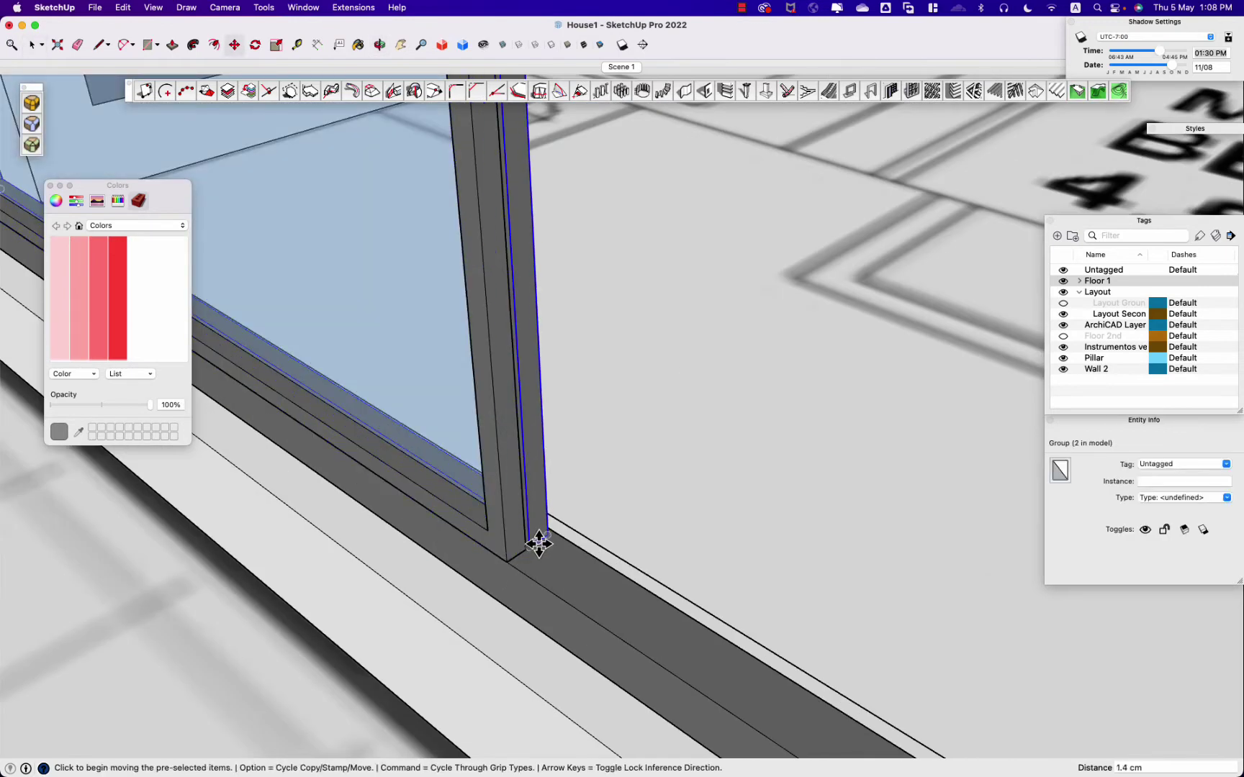
scroll(538, 544, "up", 2)
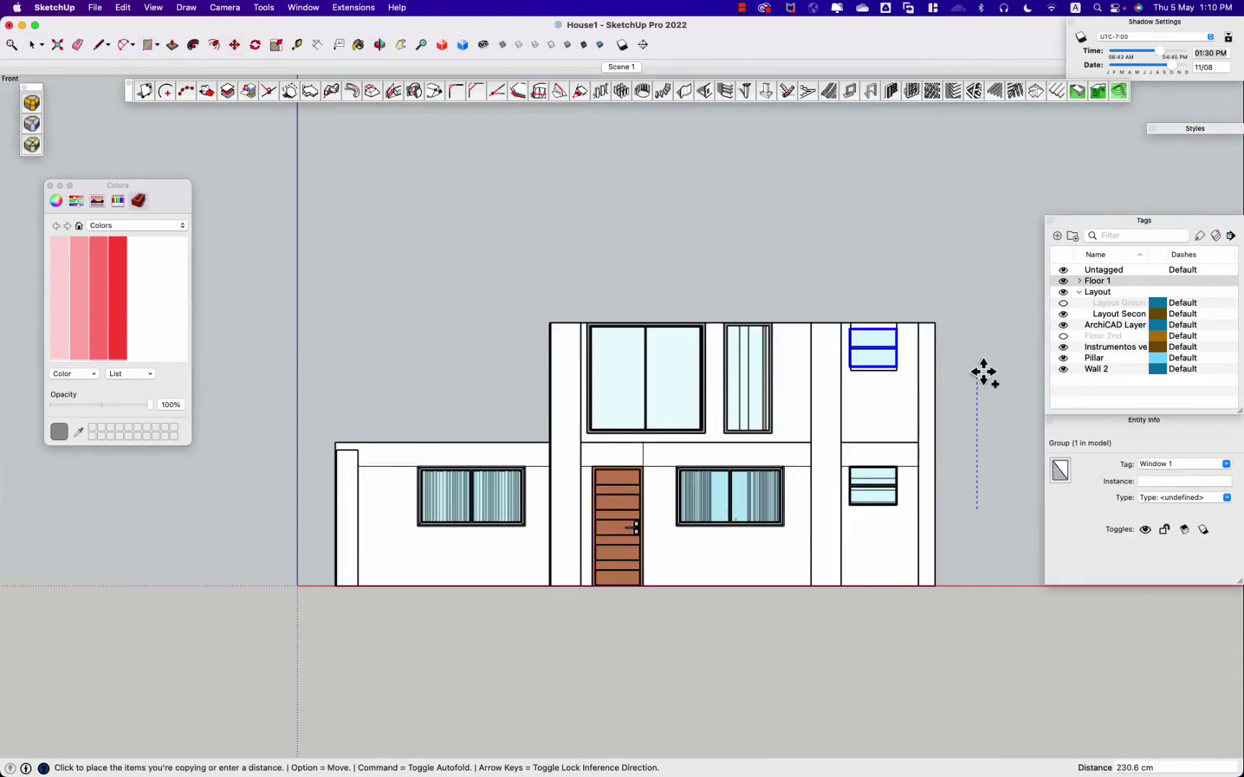
Step: Hide the Layout tag, show the Floor 2nd tag, and orbit to the house front
key("alt")
scroll(984, 372, "up", 10)
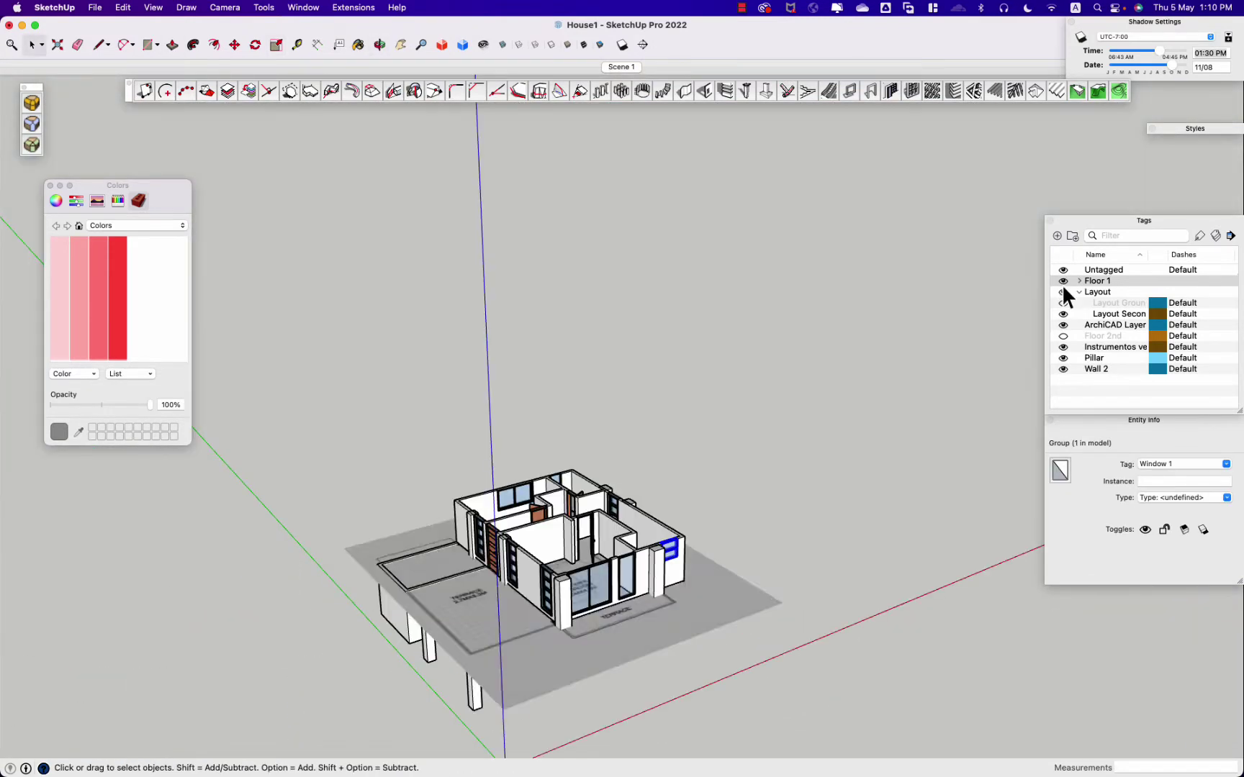
left_click(1063, 292)
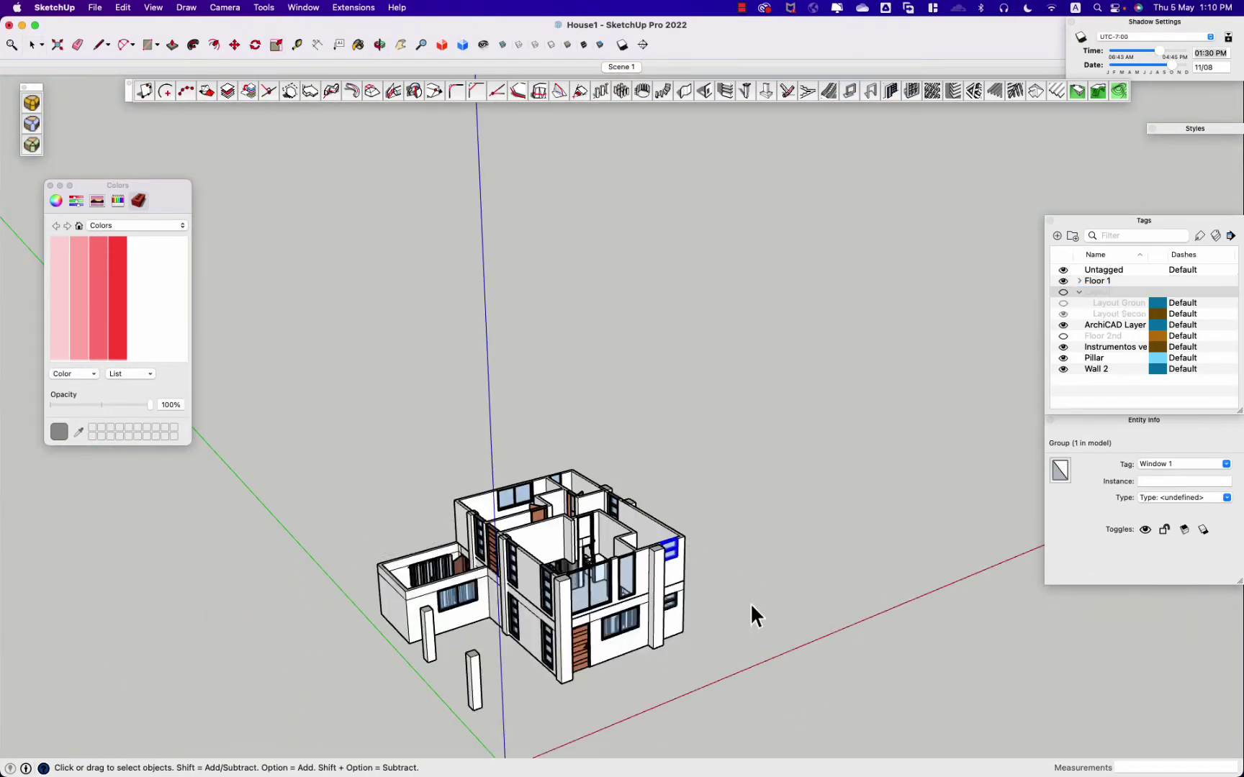
middle_click_drag(752, 613, 394, 591)
left_click(1063, 335)
left_click_drag(883, 537, 697, 547)
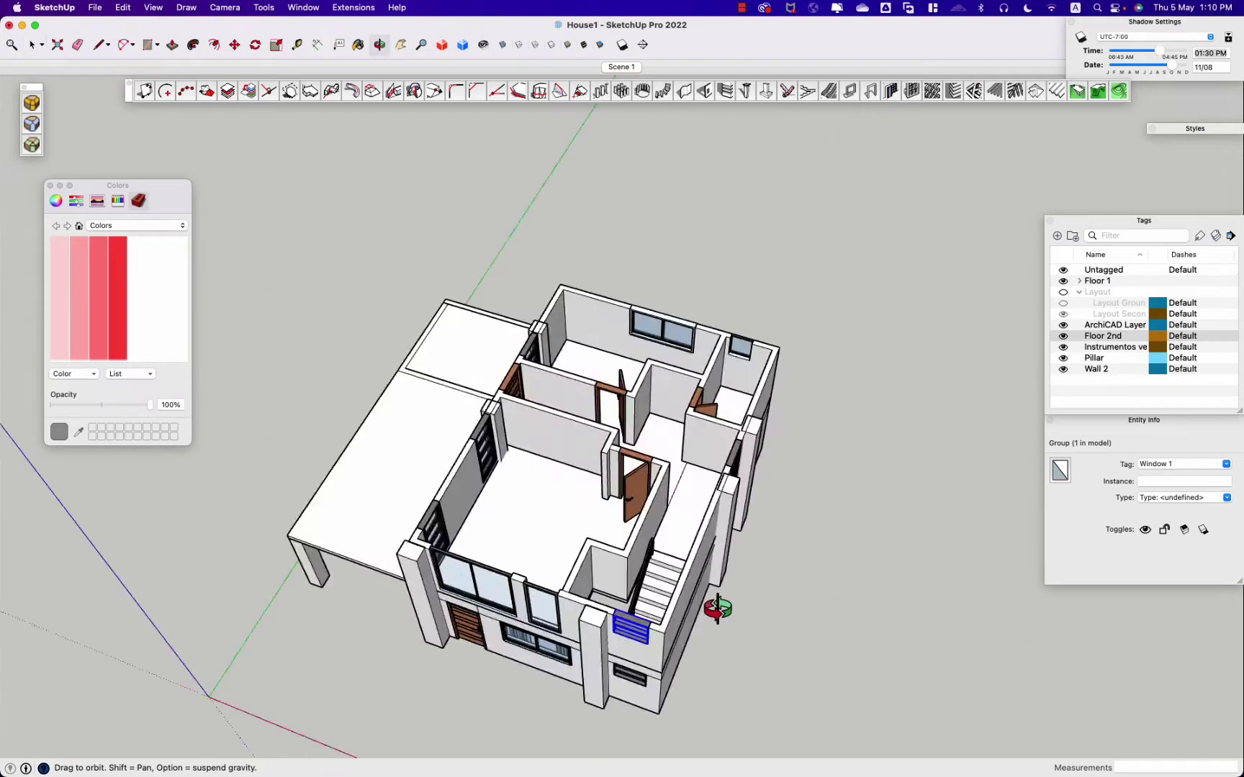
key("space")
scroll(568, 538, "up", 5)
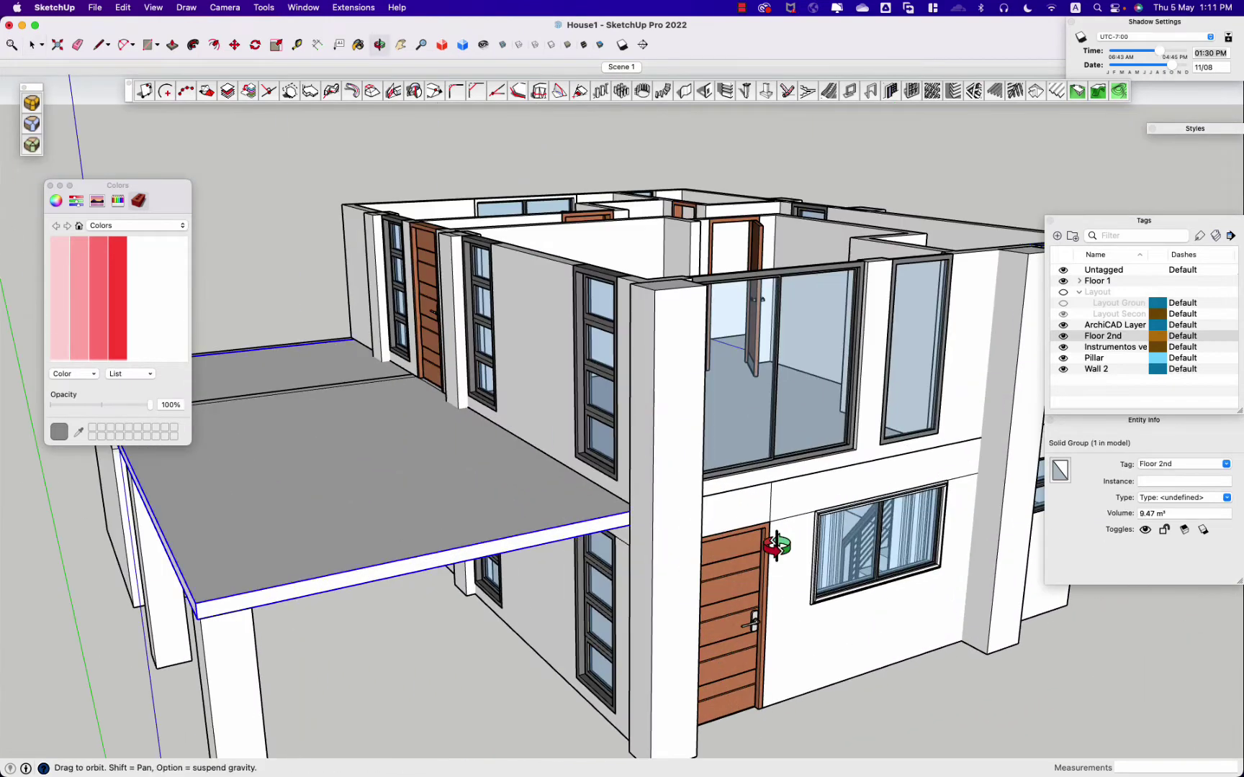
left_click_drag(776, 546, 475, 408)
scroll(397, 458, "up", 4)
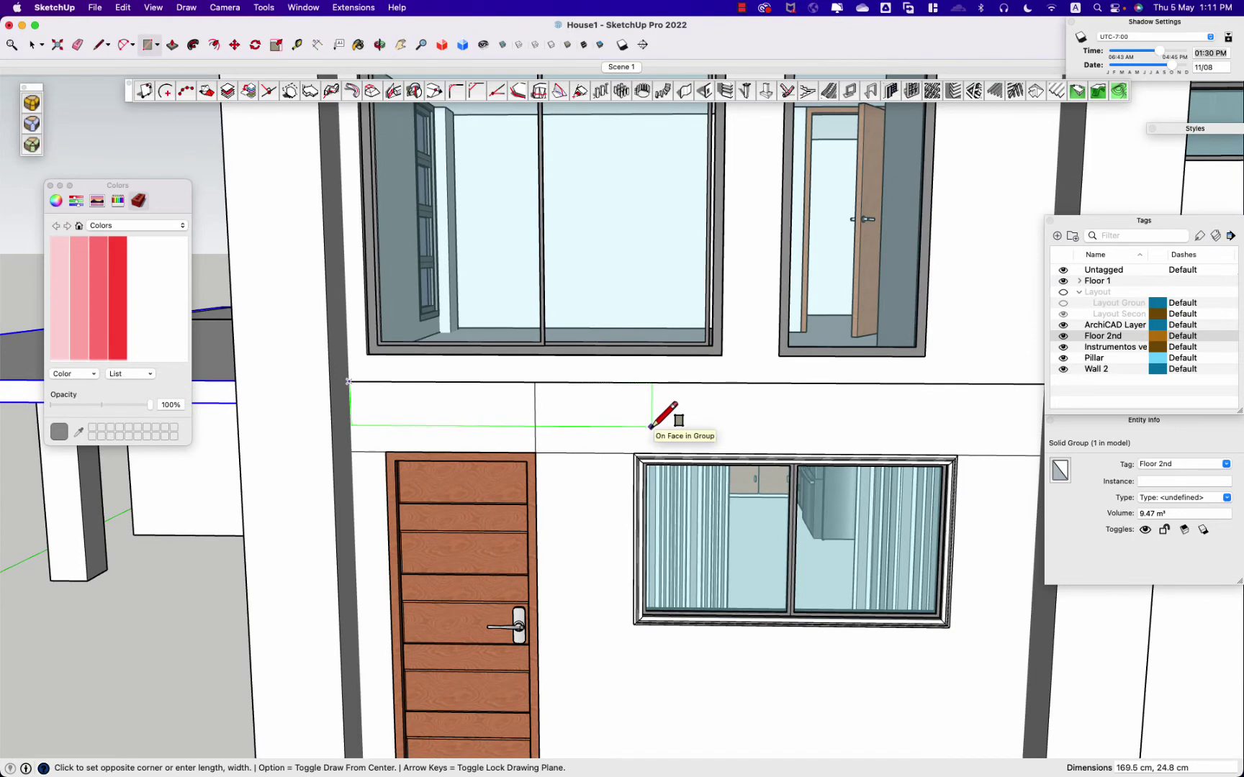
Step: Turn the Layout tag back on and orbit around to the front of the house
scroll(650, 428, "down", 5)
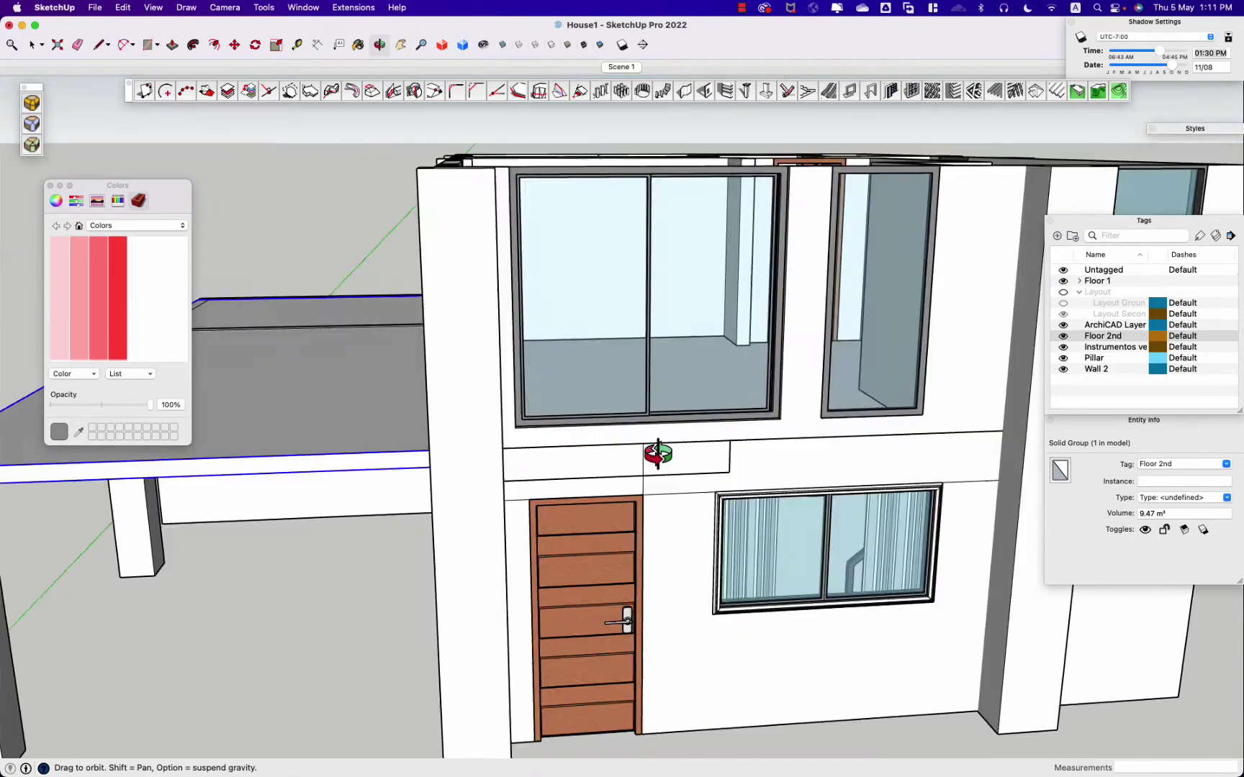
middle_click_drag(655, 452, 744, 444)
left_click(1063, 291)
scroll(881, 594, "down", 2)
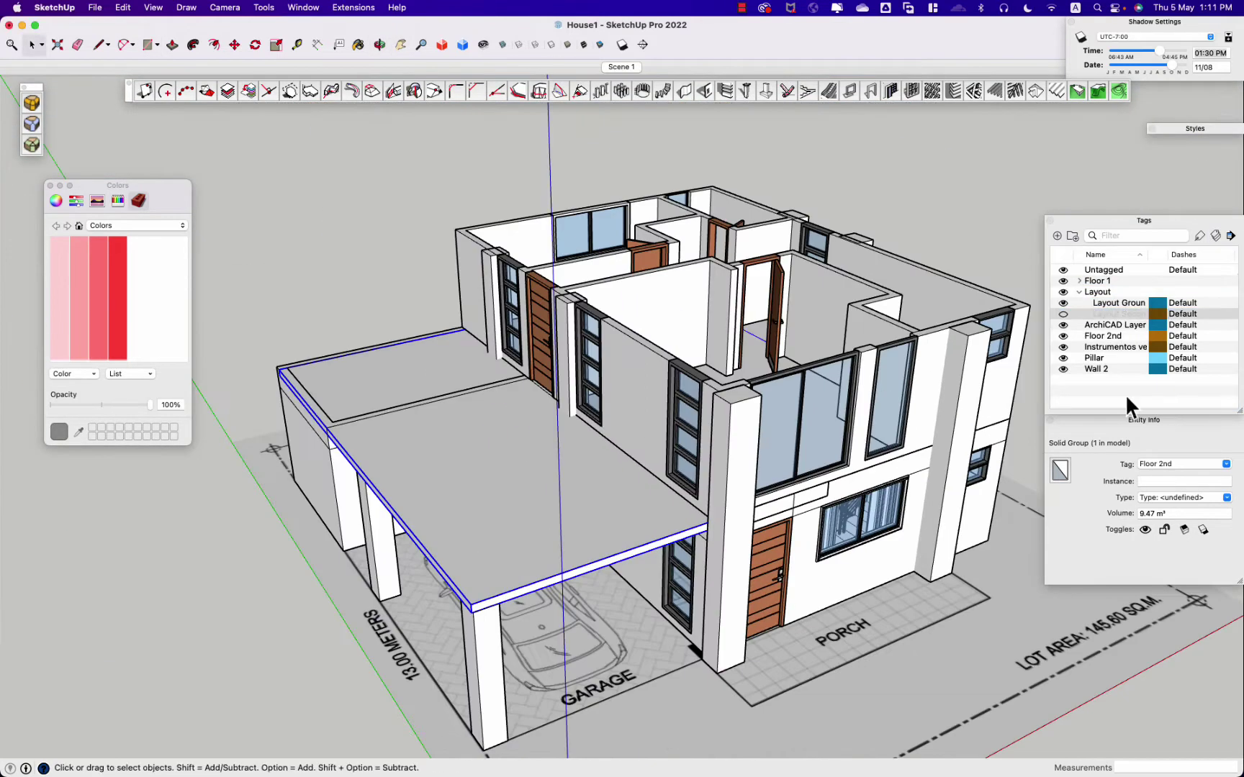
key("space")
middle_click_drag(708, 741, 437, 543)
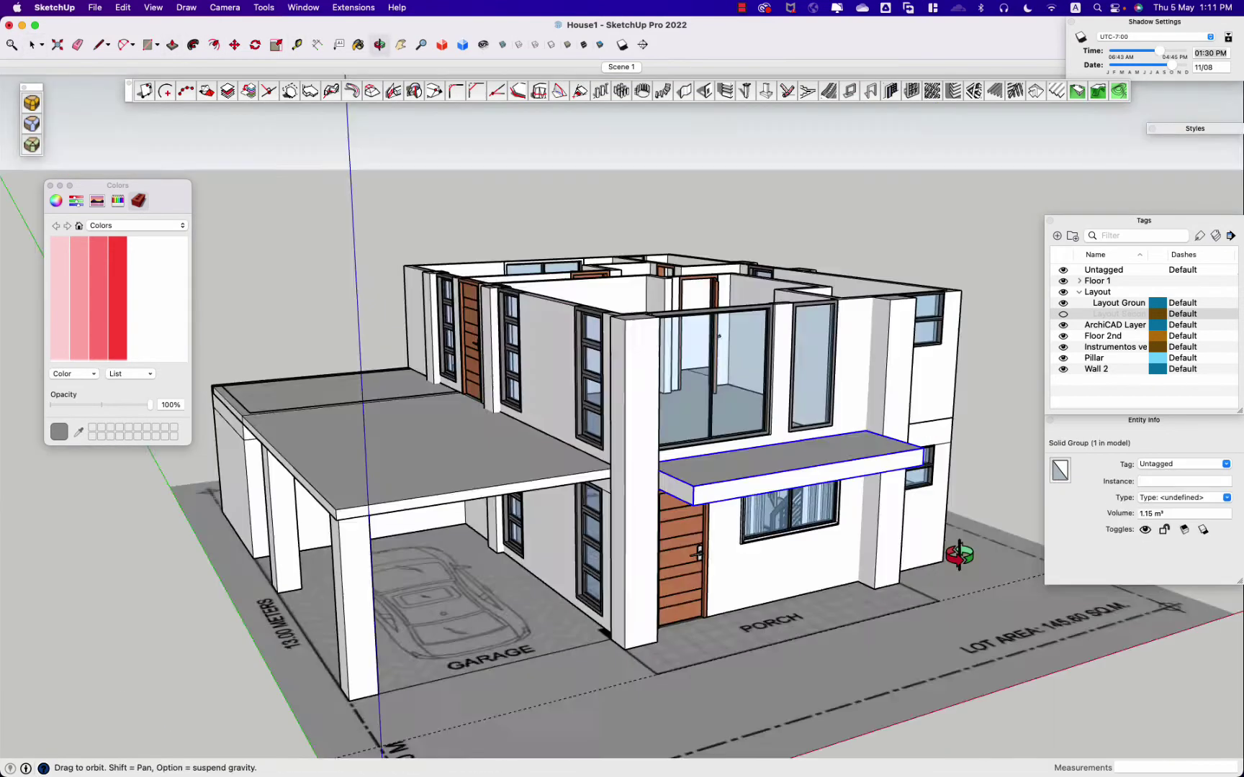
mouse_move(821, 514)
middle_mouse_down()
mouse_move(985, 556)
mouse_move(381, 441)
mouse_move(1078, 570)
mouse_move(1071, 555)
mouse_move(842, 536)
mouse_move(616, 609)
mouse_move(548, 497)
mouse_move(101, 45)
middle_mouse_up()
left_click(984, 556)
left_click(547, 498)
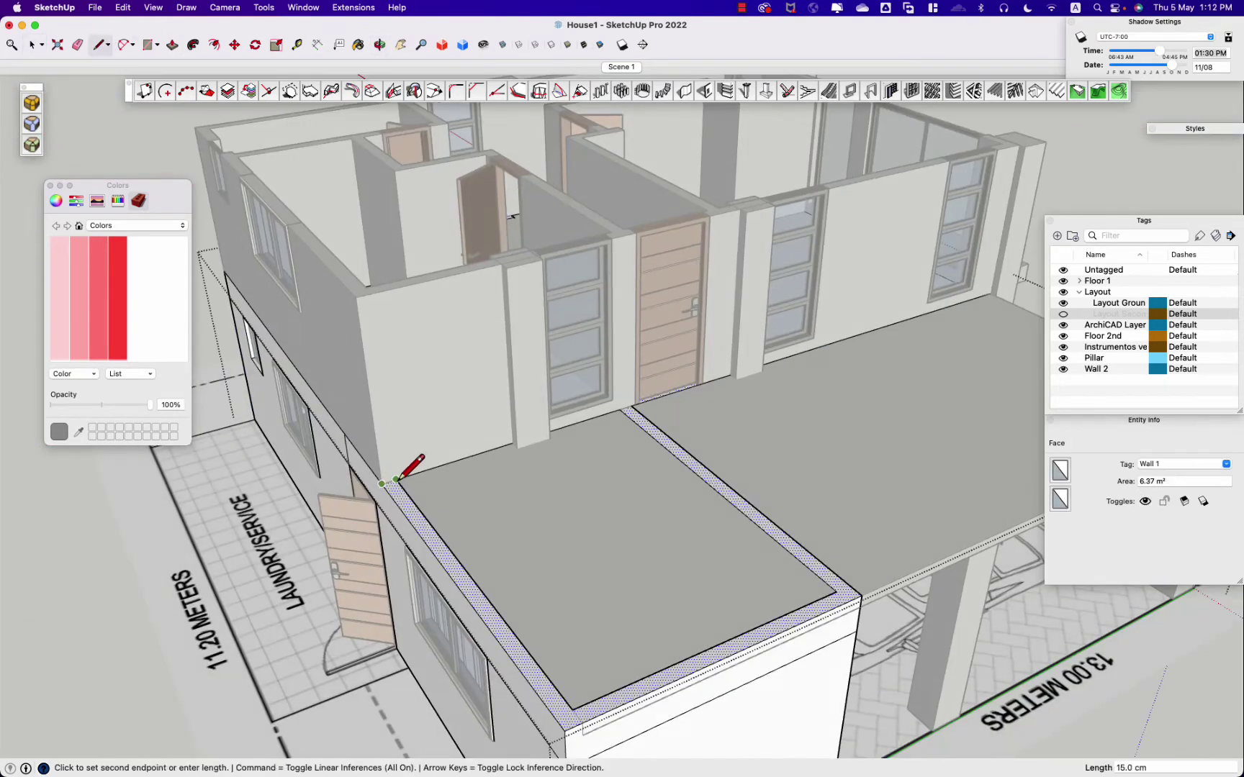
Step: Orbit around the upper floor and select the slab's rim face
middle_click_drag(828, 648, 616, 495)
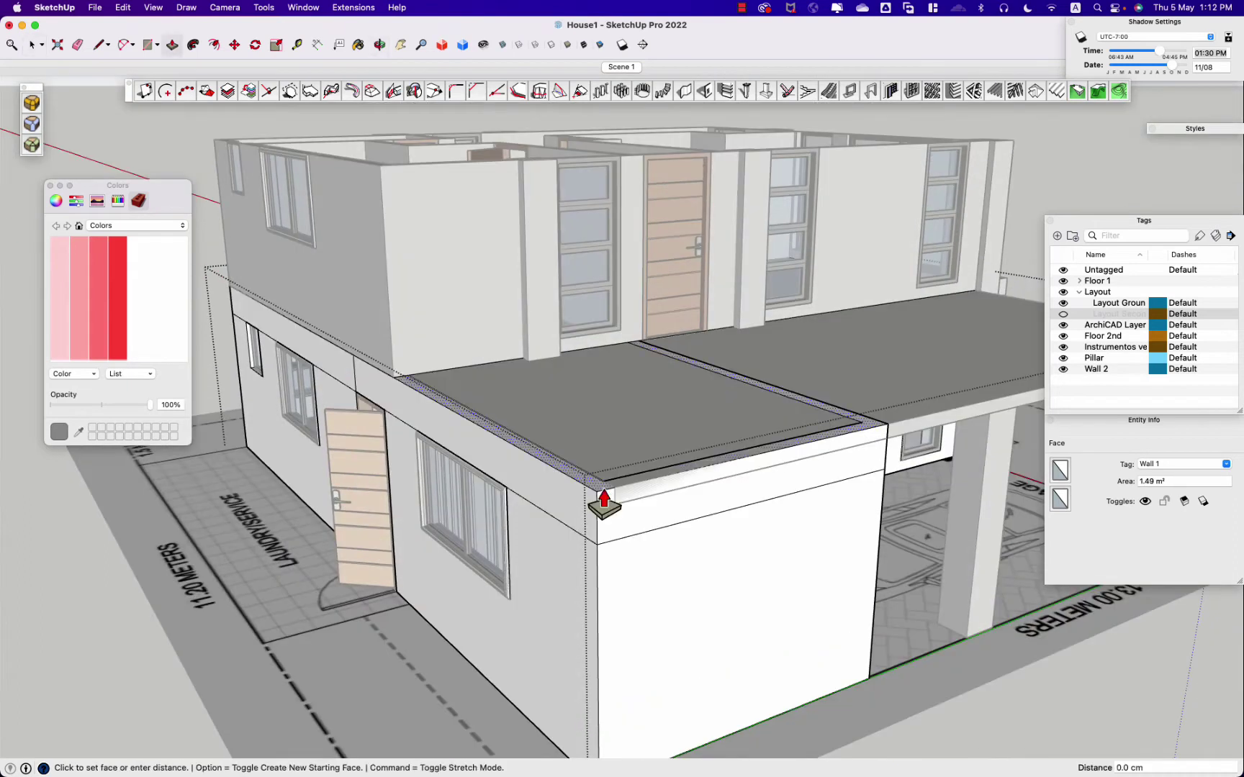
key("space")
mouse_move(821, 448)
middle_mouse_down()
mouse_move(800, 430)
mouse_move(647, 533)
mouse_move(469, 595)
mouse_move(680, 548)
middle_mouse_up()
left_click(681, 549)
scroll(516, 423, "up", 5)
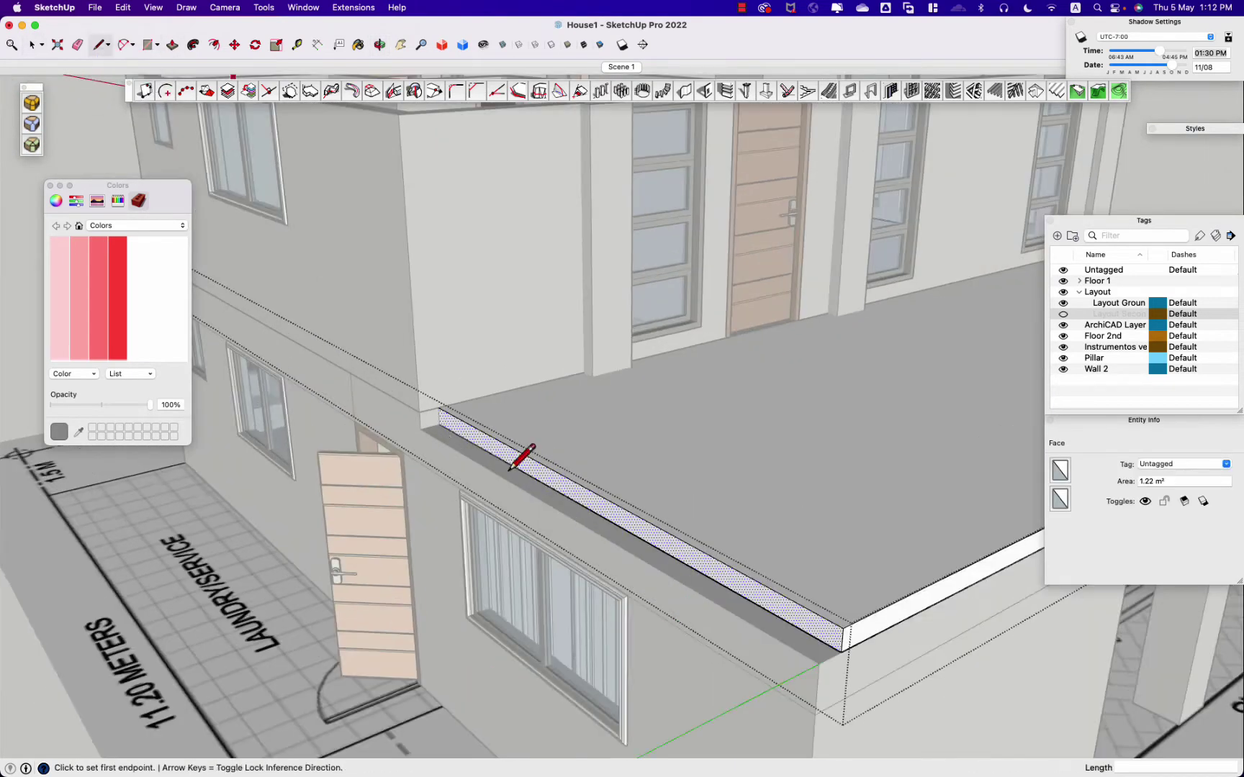
scroll(510, 470, "up", 3)
middle_click_drag(458, 356, 488, 536)
key("space")
scroll(388, 382, "down", 5)
mouse_move(388, 382)
middle_mouse_down()
mouse_move(439, 567)
mouse_move(542, 389)
middle_mouse_up()
left_click(502, 333)
Step: Try extruding the slab's outer face with Push/Pull, then cancel
key("p")
key("space")
scroll(918, 367, "down", 5)
scroll(918, 367, "down", 3)
key("p")
key("space")
scroll(856, 292, "down", 5)
Step: Orbit toward the porch and hide the Layout plan and lot lines
mouse_move(828, 370)
middle_mouse_down()
mouse_move(745, 396)
mouse_move(1027, 275)
mouse_move(814, 380)
mouse_move(947, 358)
middle_mouse_up()
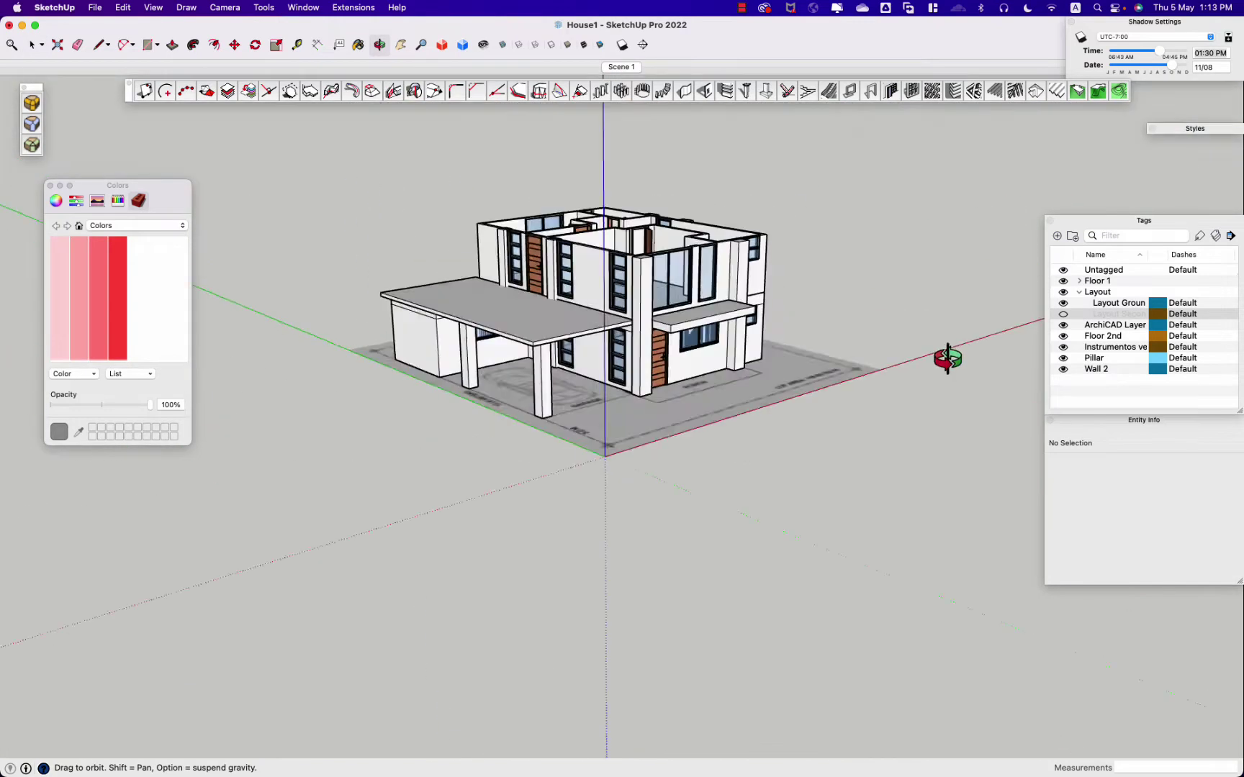
scroll(749, 550, "up", 5)
mouse_move(658, 458)
middle_mouse_down()
mouse_move(675, 337)
mouse_move(1072, 308)
middle_mouse_up()
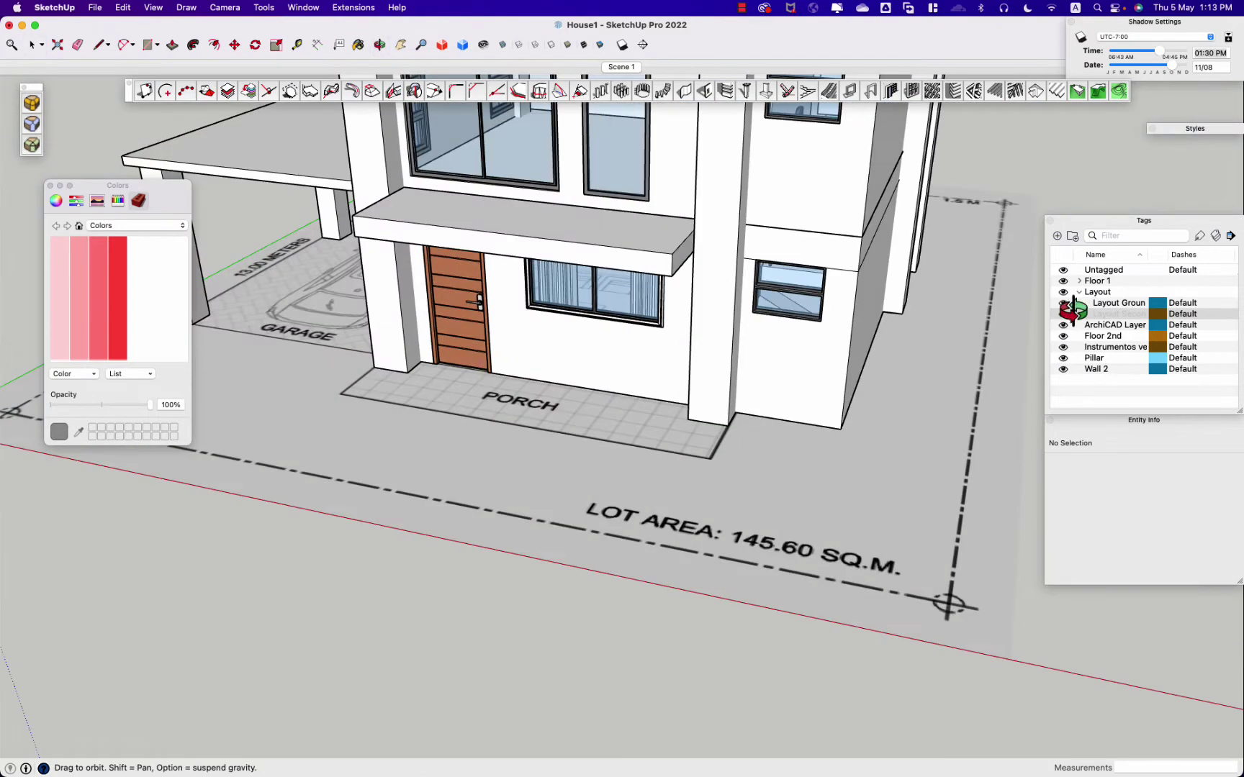
left_click(1063, 291)
mouse_move(822, 536)
middle_mouse_down()
mouse_move(777, 106)
mouse_move(592, 258)
mouse_move(652, 331)
middle_mouse_up()
Step: Draw a 1022.2 by 449.0 cm rectangle under the ground floor
key("r")
scroll(472, 370, "up", 3)
scroll(450, 336, "up", 2)
left_click(450, 336)
scroll(446, 339, "down", 5)
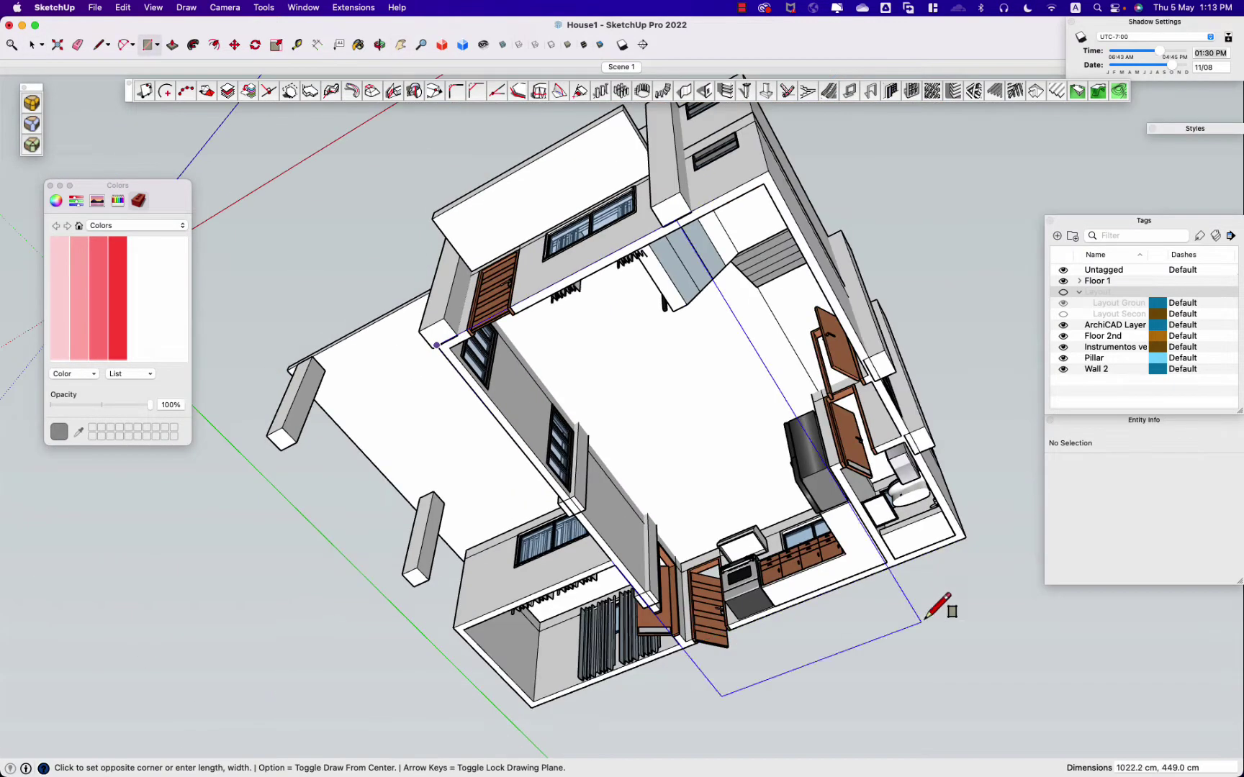
left_click(966, 536)
middle_click_drag(965, 539, 1027, 594)
Step: Push/Pull the rectangle into a thick base slab and inspect it
key("p")
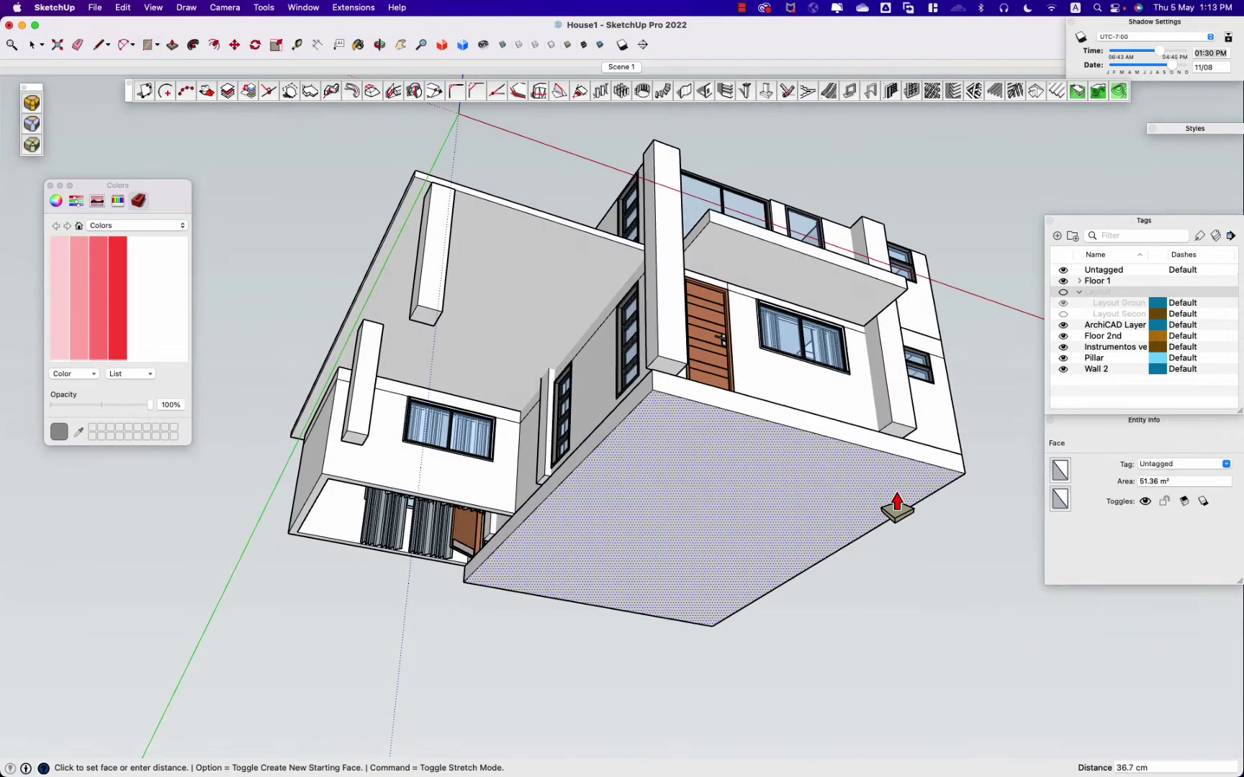
left_click(897, 504)
key("space")
middle_click_drag(896, 504, 821, 497)
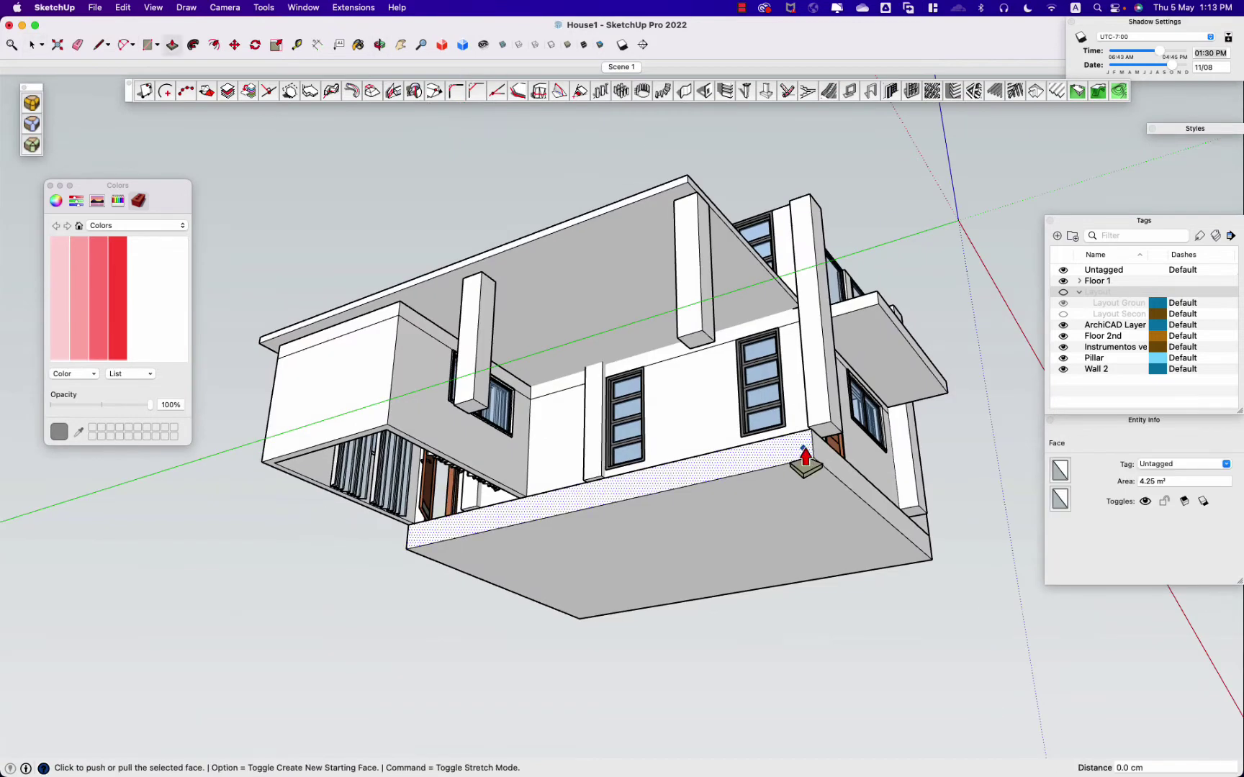
left_click(804, 456)
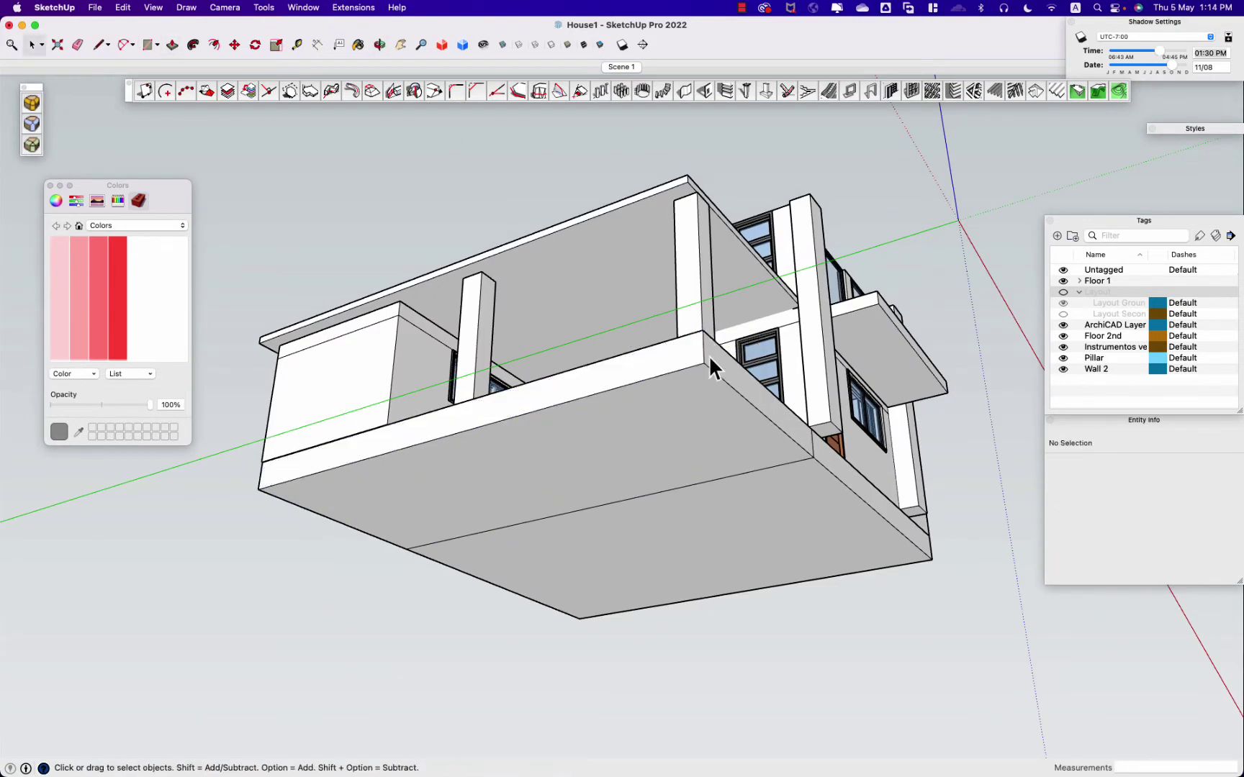
middle_click_drag(708, 355, 431, 630)
Step: Copy the edge below the front door outward to outline a step face
scroll(397, 606, "up", 5)
scroll(392, 587, "up", 3)
left_click(389, 577)
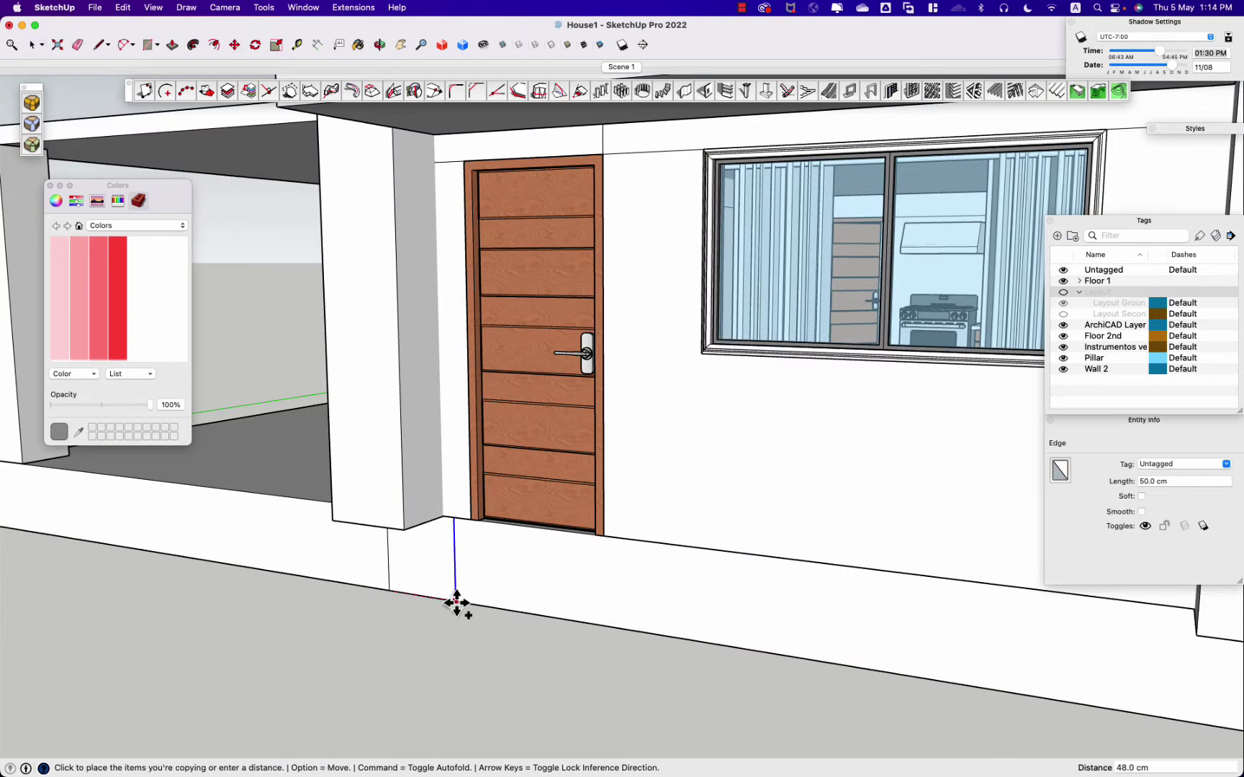
scroll(445, 601, "down", 5)
mouse_move(444, 600)
middle_mouse_down()
mouse_move(563, 641)
mouse_move(431, 574)
mouse_move(454, 655)
middle_mouse_up()
key("space")
left_click(417, 576)
key("m")
mouse_move(472, 602)
middle_mouse_down()
mouse_move(908, 644)
mouse_move(329, 557)
middle_mouse_up()
key("space")
scroll(744, 477, "down", 5)
Step: Push/Pull the new face in front of the door into a raised step
left_click(700, 460)
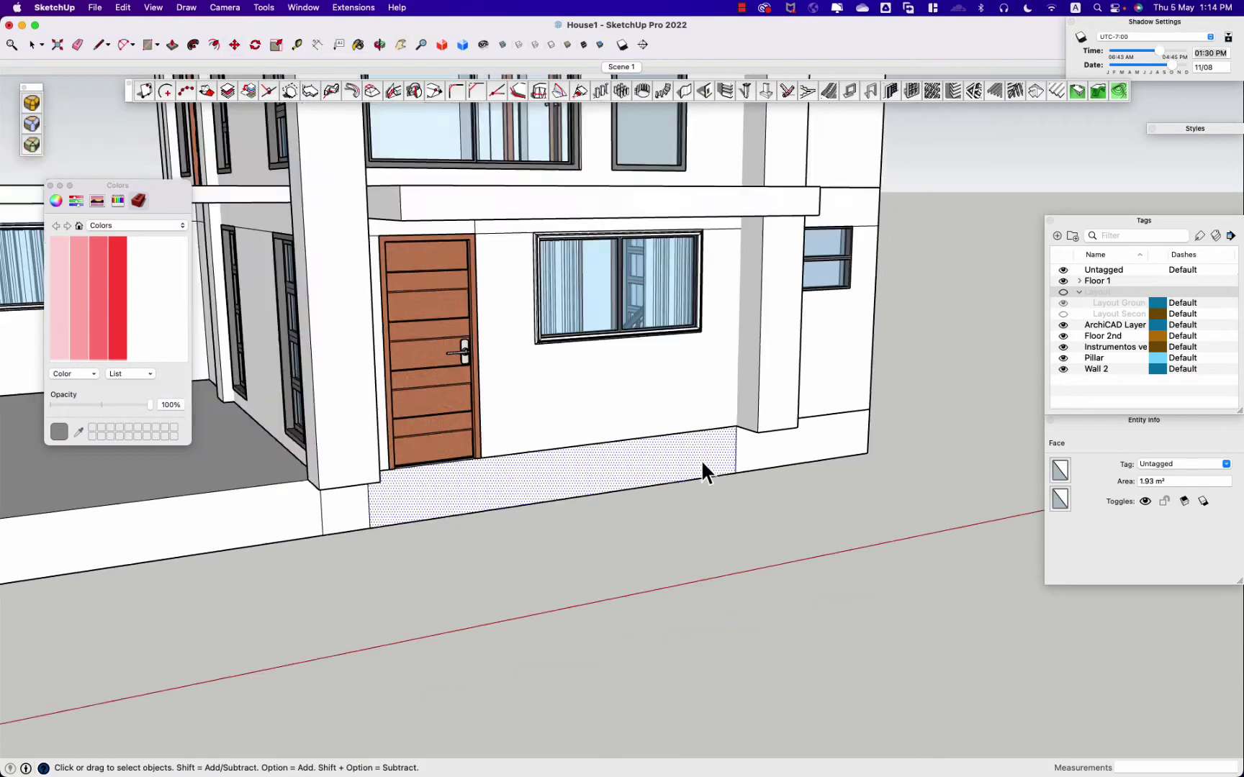
middle_click_drag(701, 459, 1109, 338)
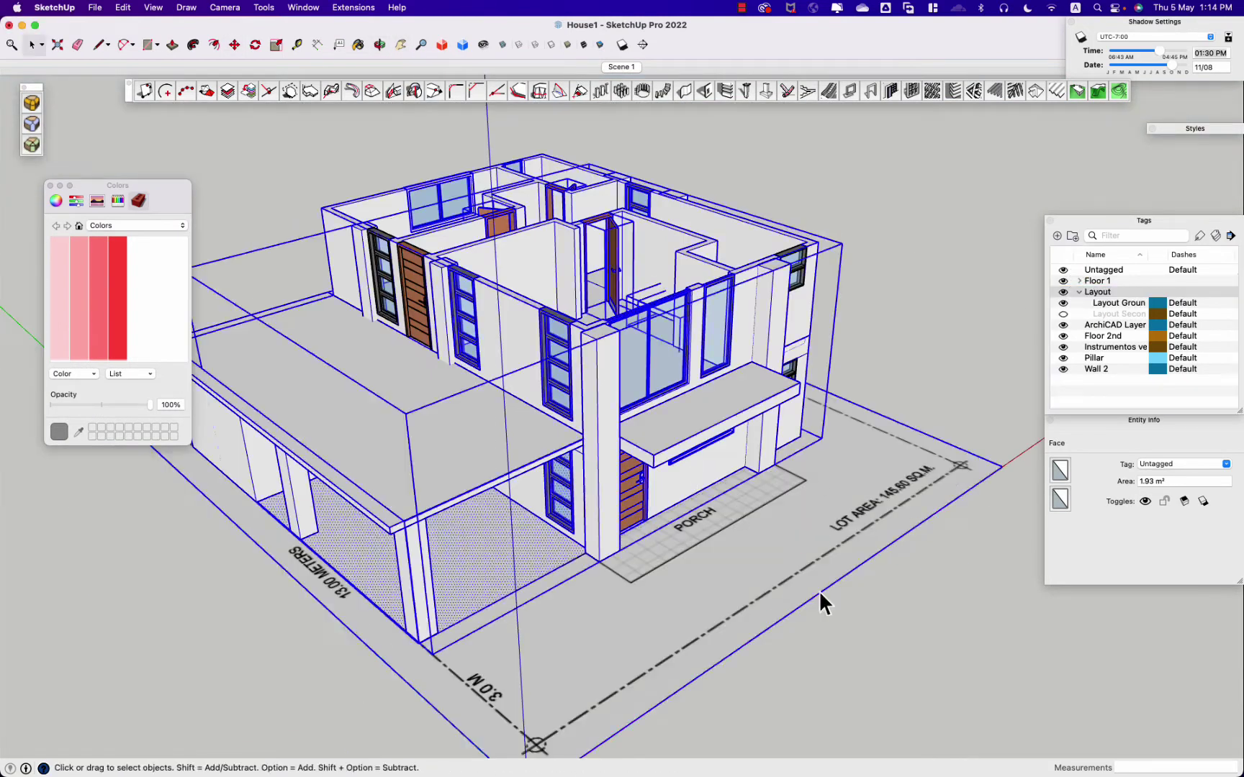
middle_click_drag(818, 589, 592, 402)
scroll(600, 389, "up", 5)
key("p")
left_click(599, 389)
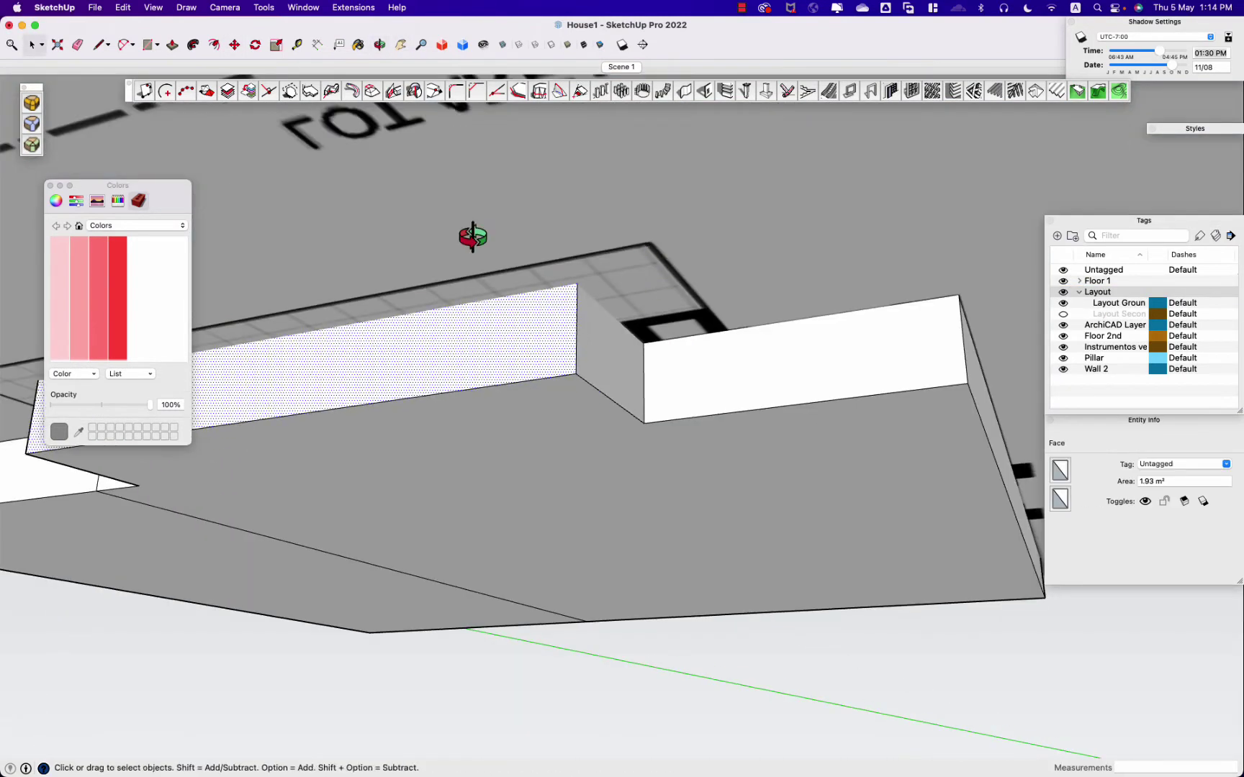
middle_click_drag(472, 237, 727, 494)
scroll(727, 494, "down", 5)
Step: Inspect the step from below, hide the Layout plan, and show hidden geometry
key("t")
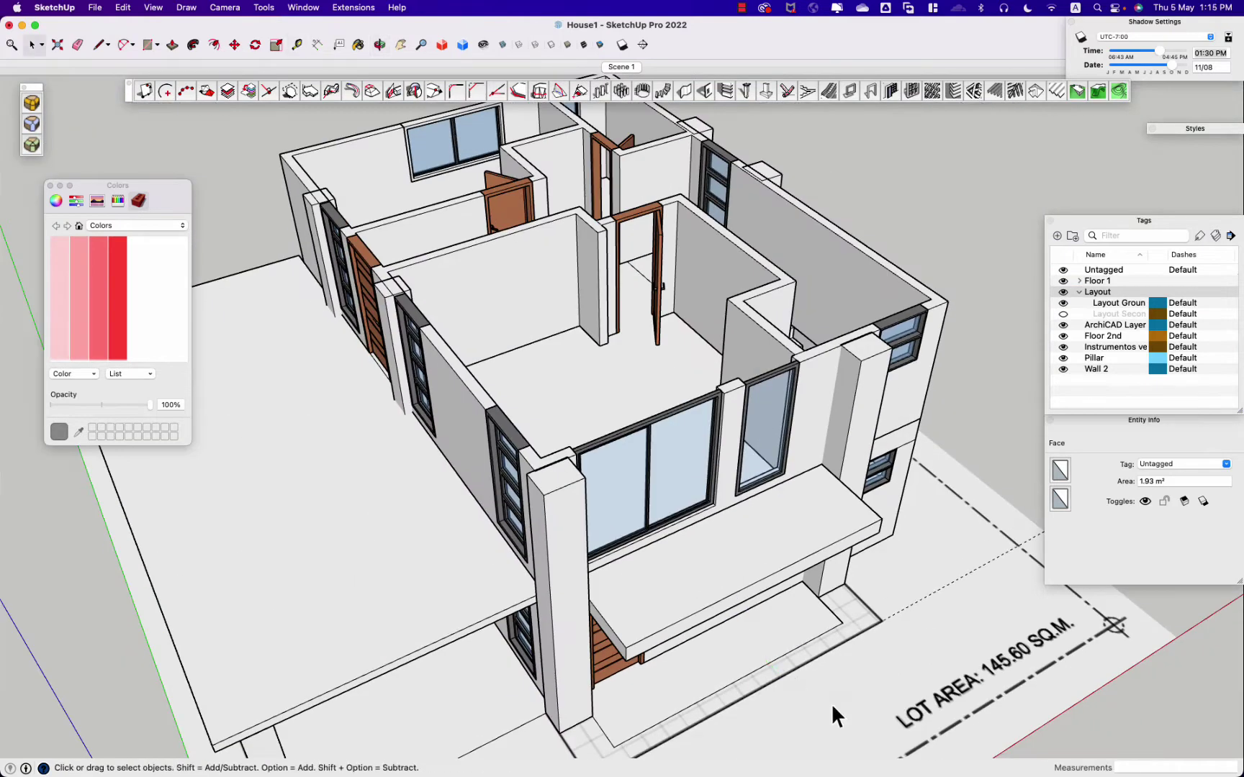
middle_click_drag(833, 713, 480, 428)
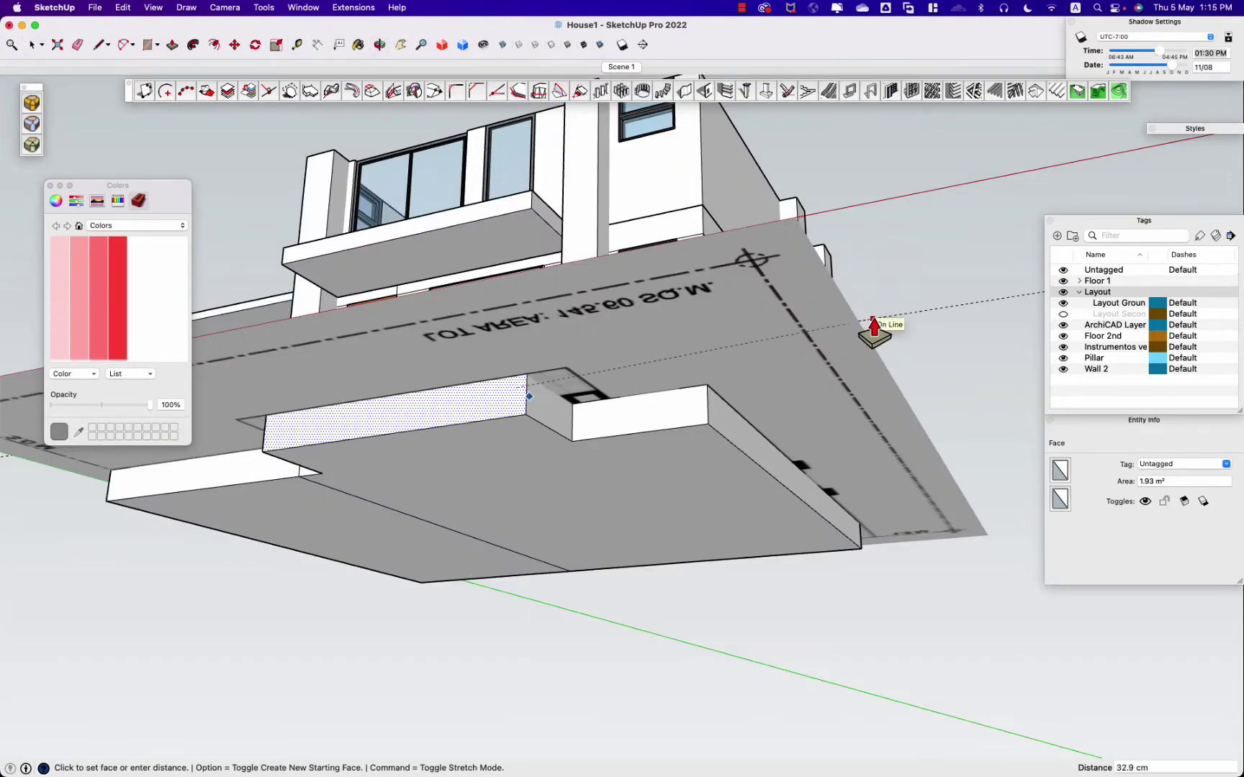
middle_click_drag(571, 416, 648, 504)
scroll(648, 504, "down", 3)
left_click(1063, 292)
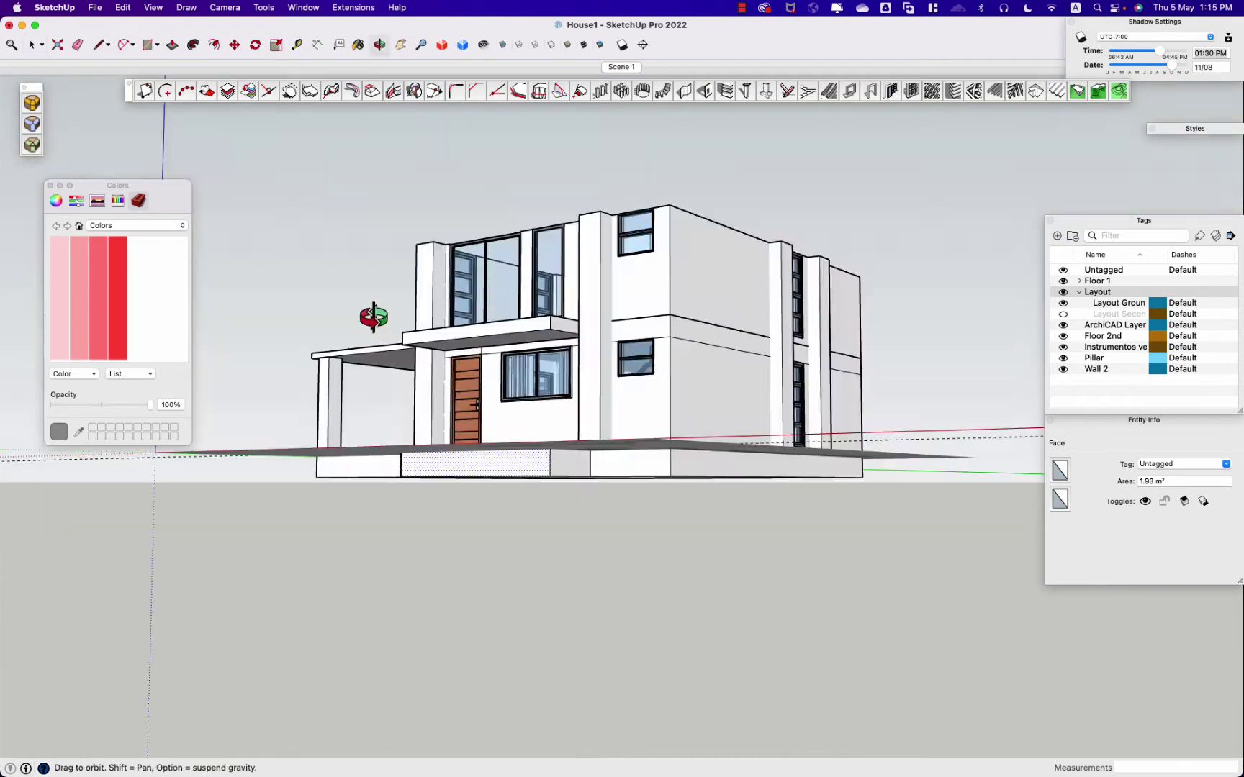
left_click(154, 8)
left_click(175, 98)
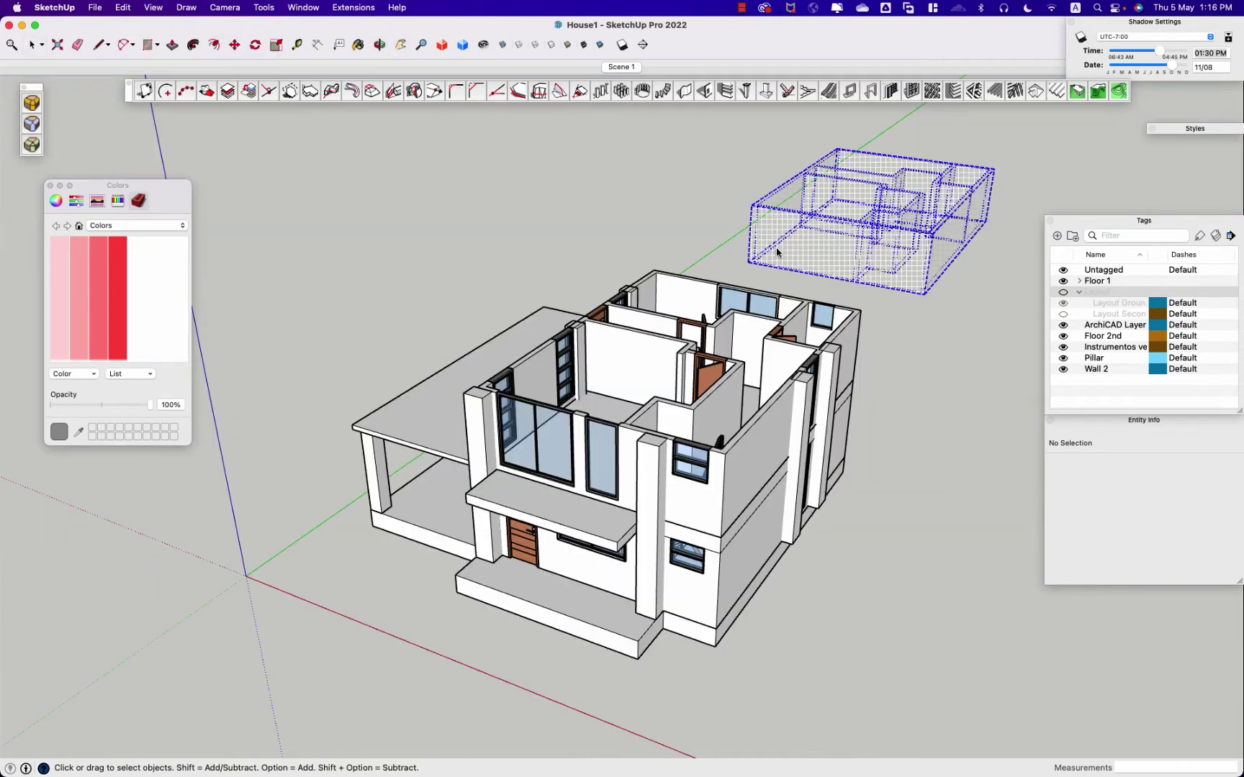
Step: Begin an Alt-copy of the upper-floor walls group, then cancel it
left_click(923, 294)
key("alt")
key("Escape")
mouse_move(947, 610)
middle_mouse_down()
mouse_move(959, 265)
mouse_move(820, 439)
mouse_move(806, 428)
middle_mouse_up()
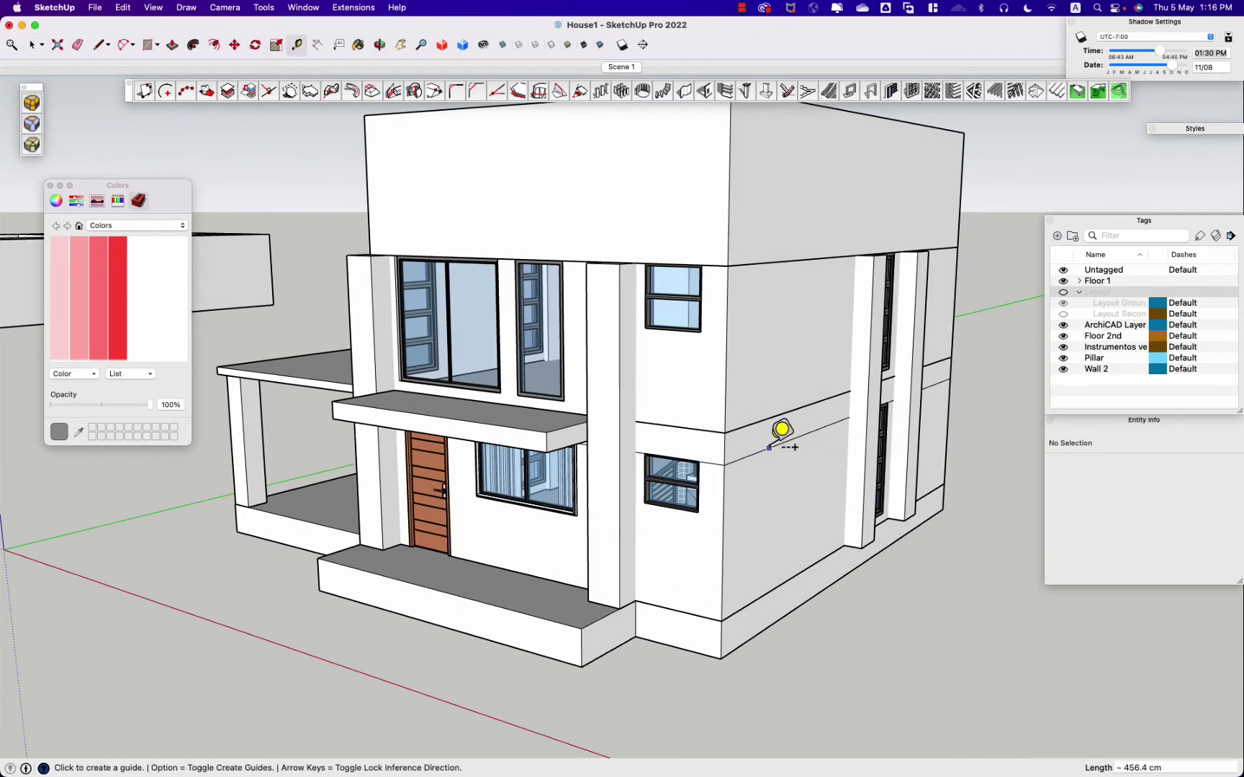
Step: Replace a misplaced guide with one 80.0 cm above the wall edge
left_click(765, 214)
mouse_move(764, 214)
middle_mouse_down()
mouse_move(958, 214)
mouse_move(1014, 250)
mouse_move(605, 253)
middle_mouse_up()
key("space")
left_click(647, 230)
key("Delete")
left_click(297, 44)
left_click(656, 264)
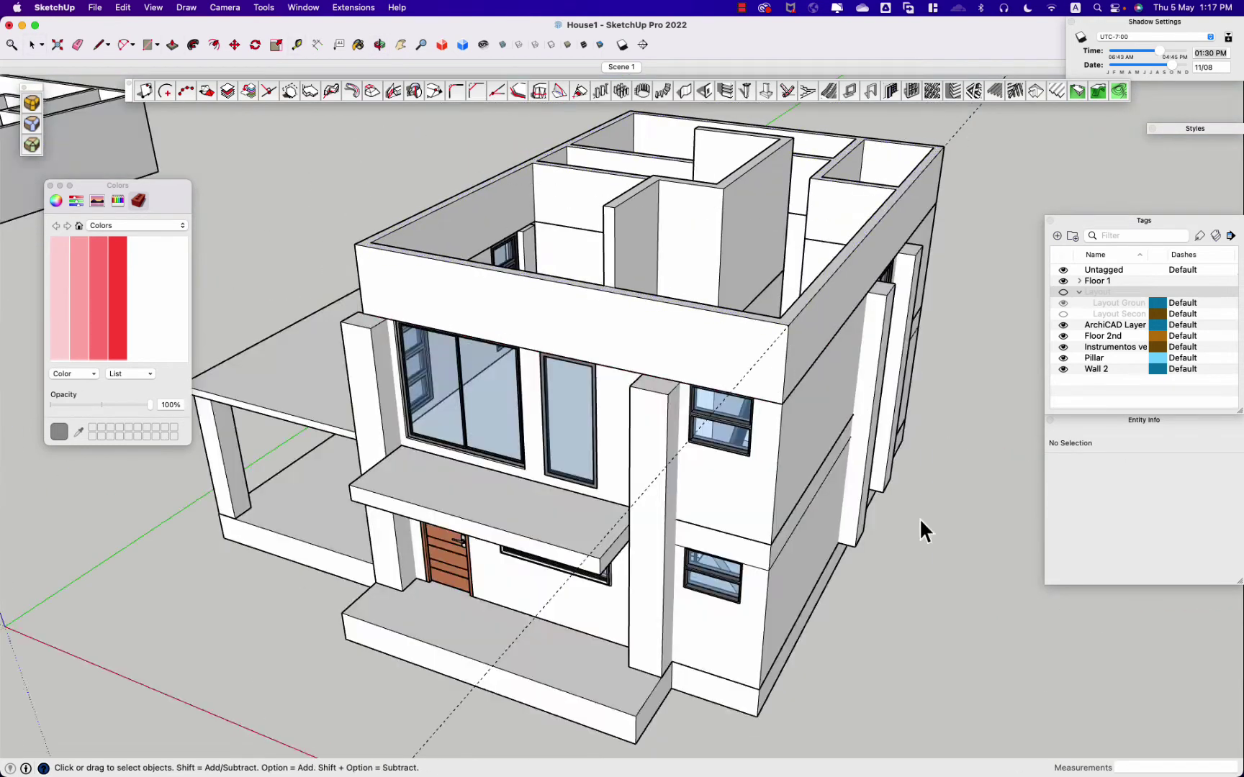
Step: Try Push/Pull on the top face of an upper wall, then cancel it
mouse_move(919, 519)
middle_mouse_down()
mouse_move(819, 394)
mouse_move(777, 276)
middle_mouse_up()
key("p")
left_click(774, 274)
key("space")
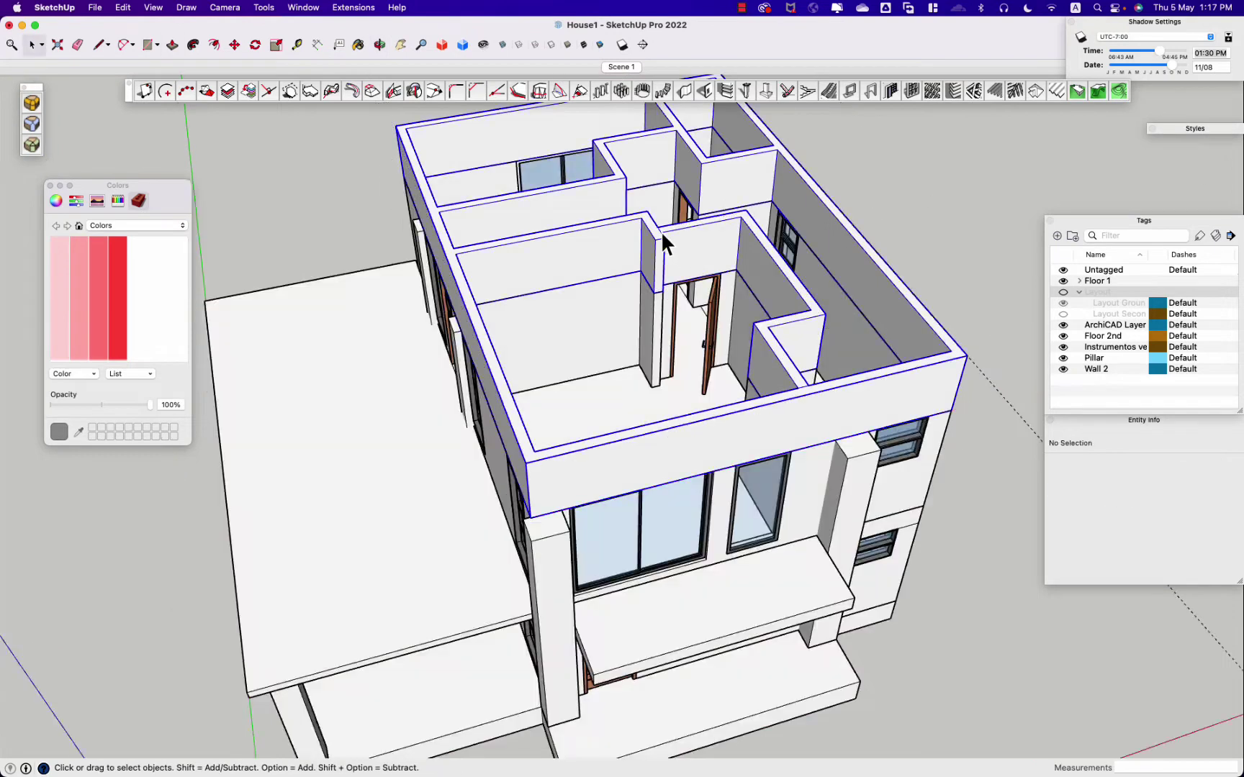
Step: Edit inside the house group and raise the pillar top by 100 cm
mouse_move(660, 231)
middle_mouse_down()
mouse_move(1086, 101)
mouse_move(256, 83)
mouse_move(735, 110)
mouse_move(921, 236)
mouse_move(724, 446)
mouse_move(656, 443)
middle_mouse_up()
left_click(655, 444)
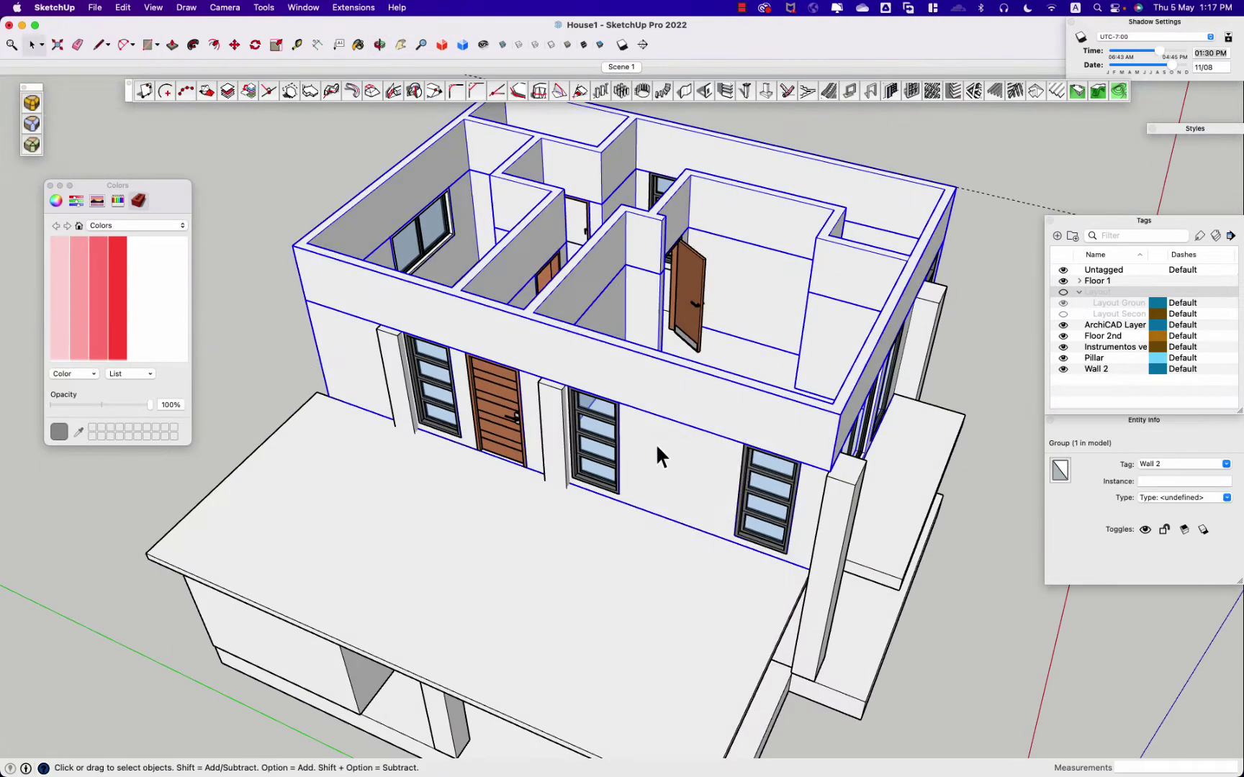
double_click(693, 512)
key("Escape")
left_click(684, 416)
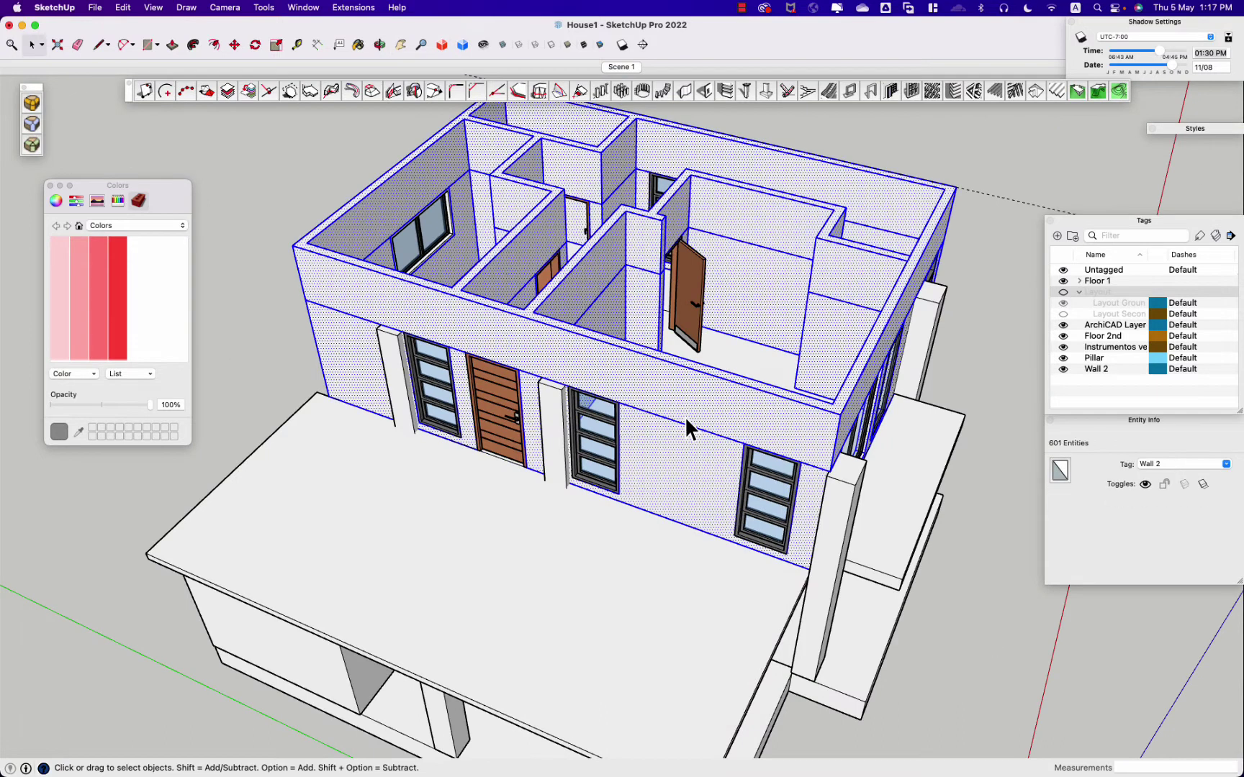
scroll(684, 416, "up", 5)
double_click(384, 328)
key("p")
left_click(397, 346)
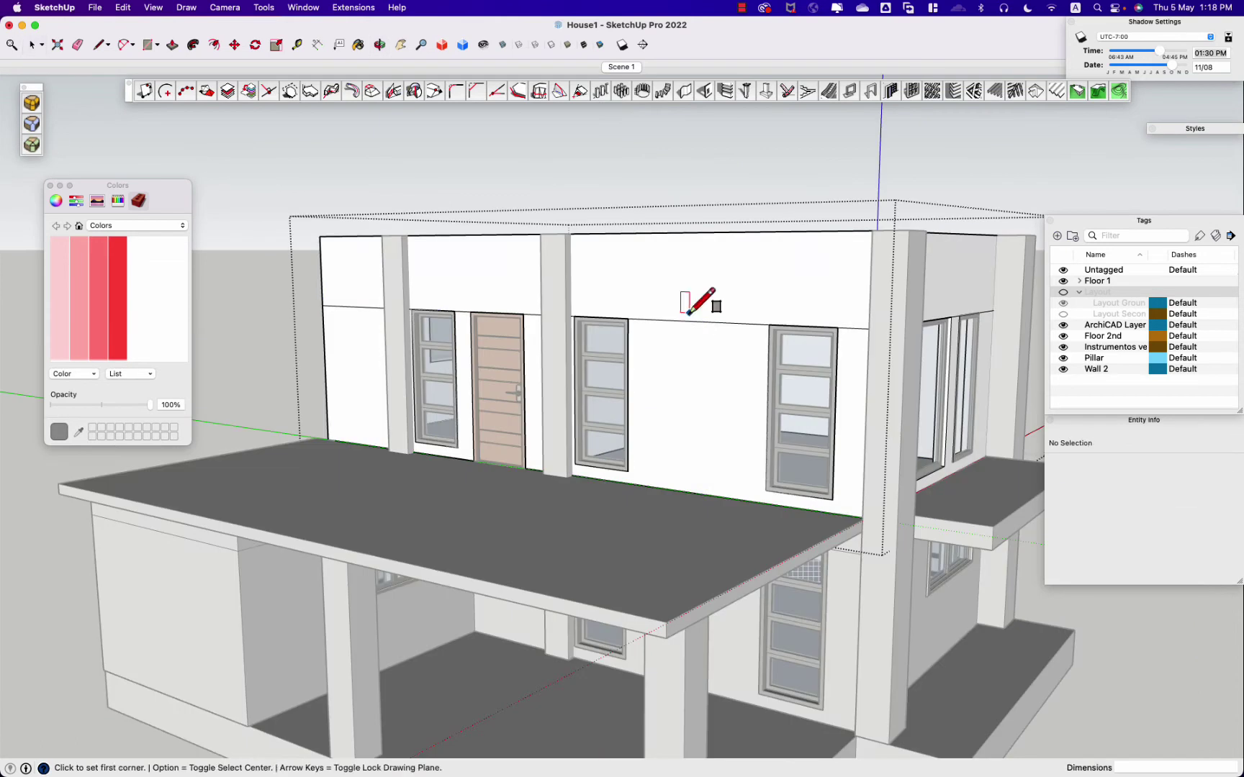
Step: Select the upper wall face with the Eraser ready, viewing plan and front
left_click(682, 310)
key("e")
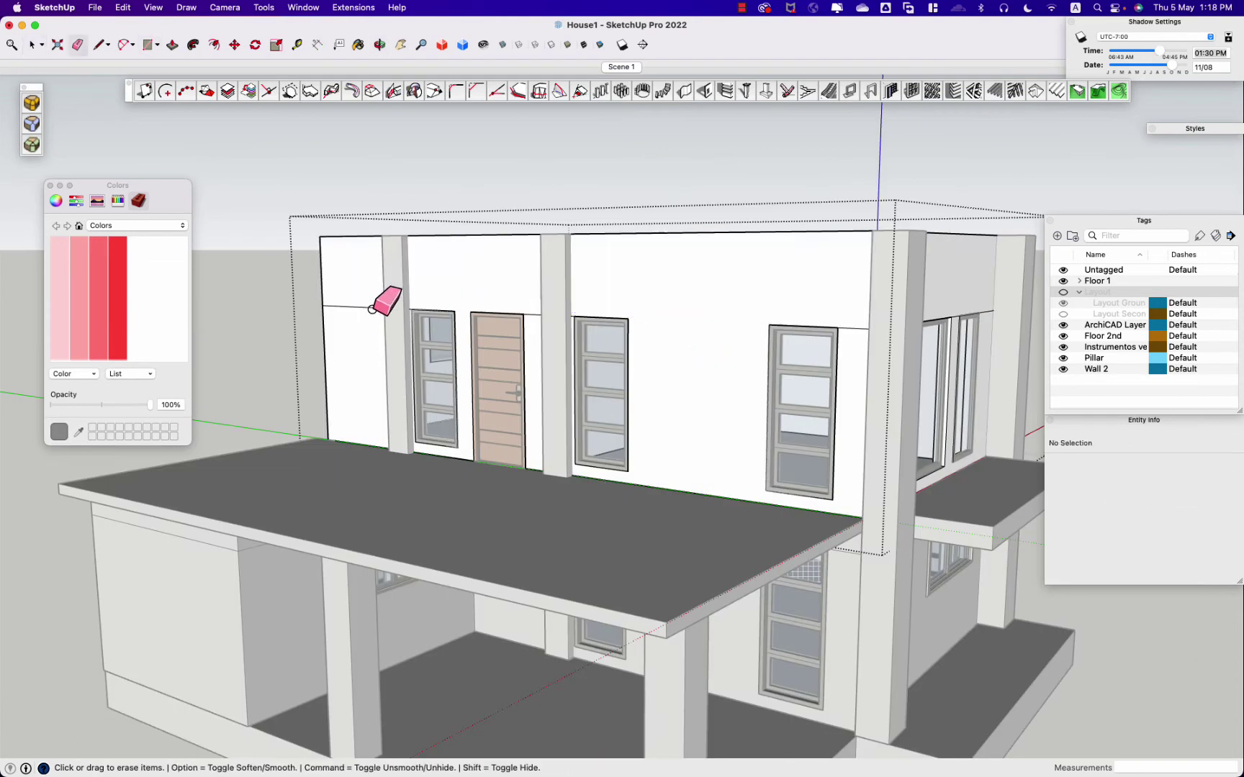
middle_click_drag(377, 307, 383, 362)
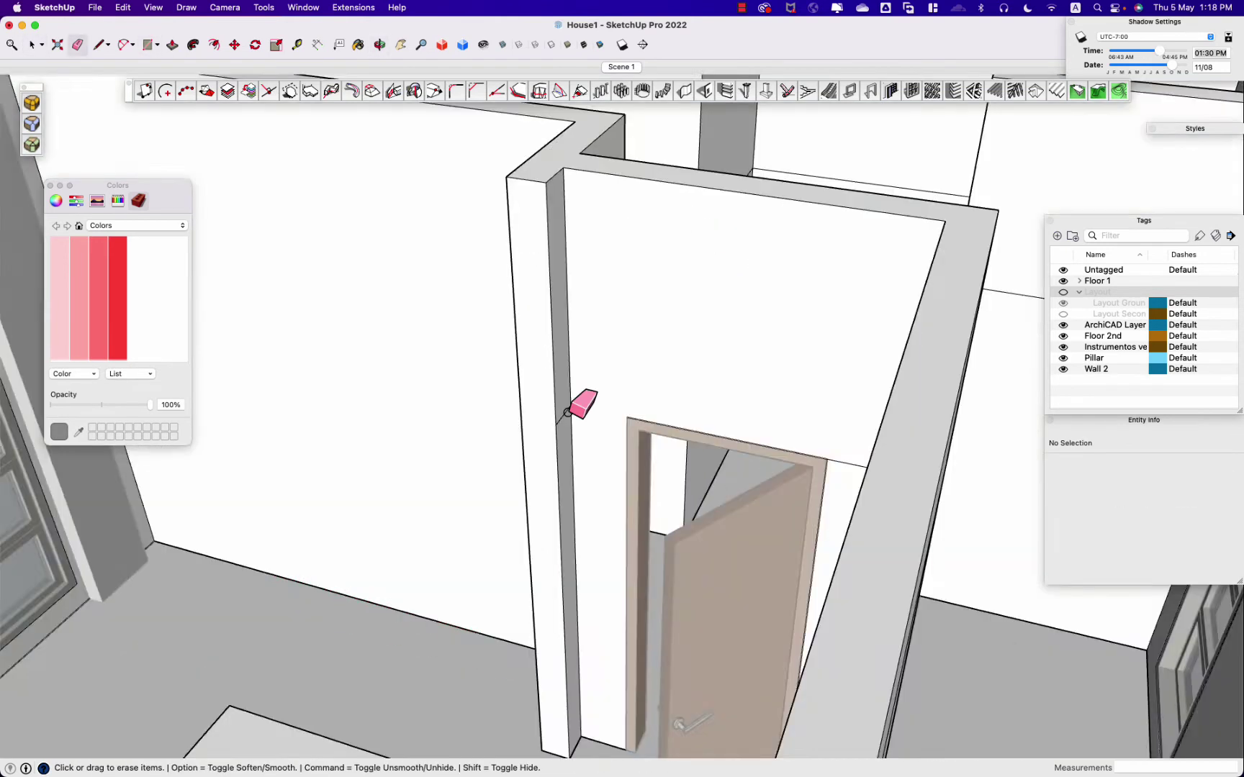
middle_click_drag(630, 358, 755, 287)
key("space")
mouse_move(642, 434)
middle_mouse_down()
mouse_move(810, 422)
mouse_move(583, 430)
mouse_move(778, 375)
mouse_move(456, 392)
middle_mouse_up()
scroll(778, 388, "up", 5)
Step: Select an upper-wall edge and face, clear the selection, and turn on Color by Tag
left_click(521, 395)
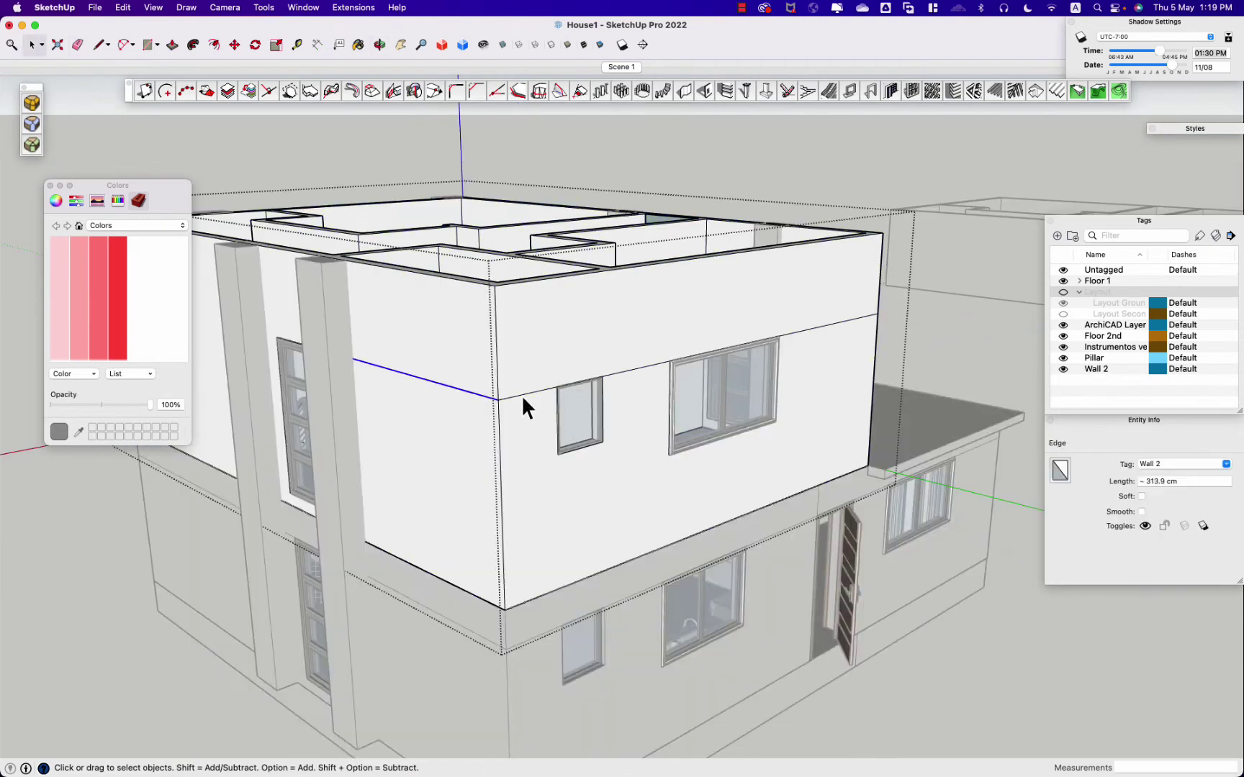
left_click(602, 380)
middle_click_drag(602, 380, 686, 495)
scroll(686, 496, "up", 5)
left_click(868, 607)
scroll(868, 607, "down", 5)
mouse_move(868, 608)
middle_mouse_down()
mouse_move(958, 527)
mouse_move(897, 716)
middle_mouse_up()
scroll(897, 716, "up", 3)
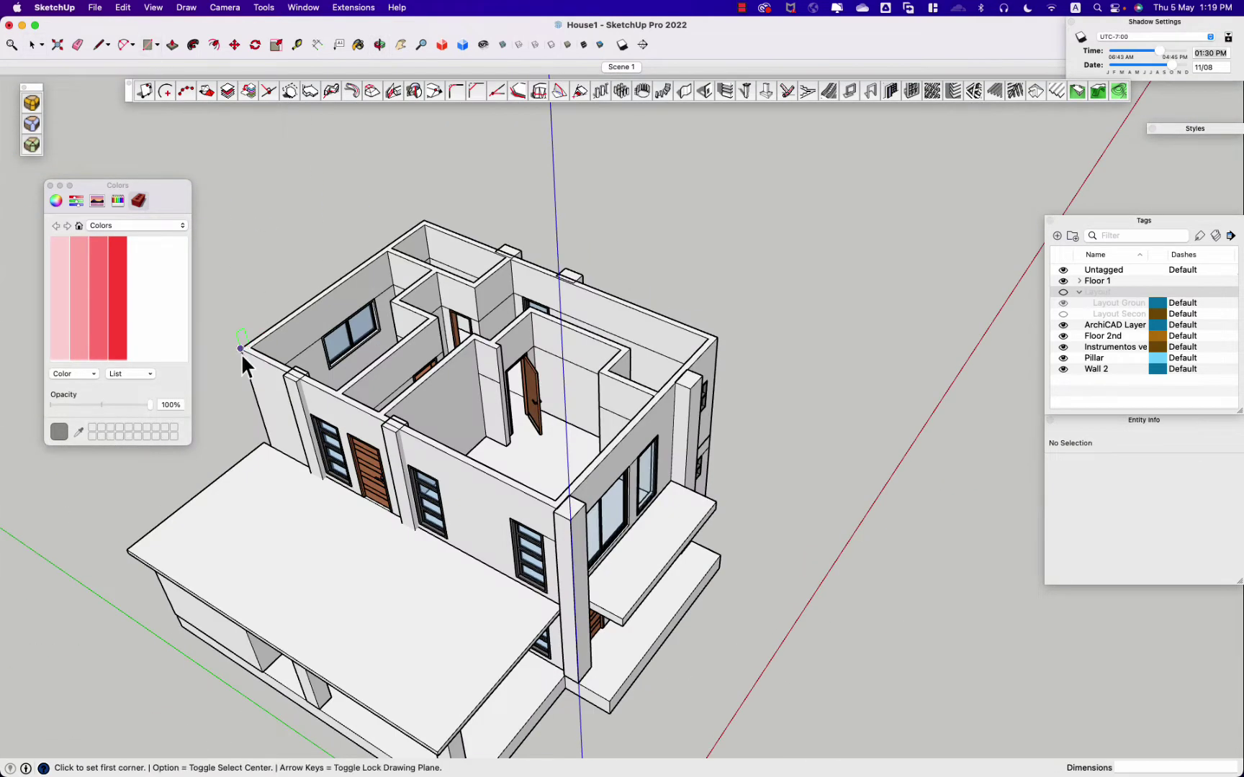
left_click(1216, 235)
mouse_move(993, 260)
left_mouse_down()
mouse_move(936, 461)
mouse_move(878, 469)
mouse_move(833, 289)
mouse_move(1082, 293)
left_mouse_up()
Step: Collapse the Layout tag group and create a new tag folder for Floor 2
left_click(1080, 292)
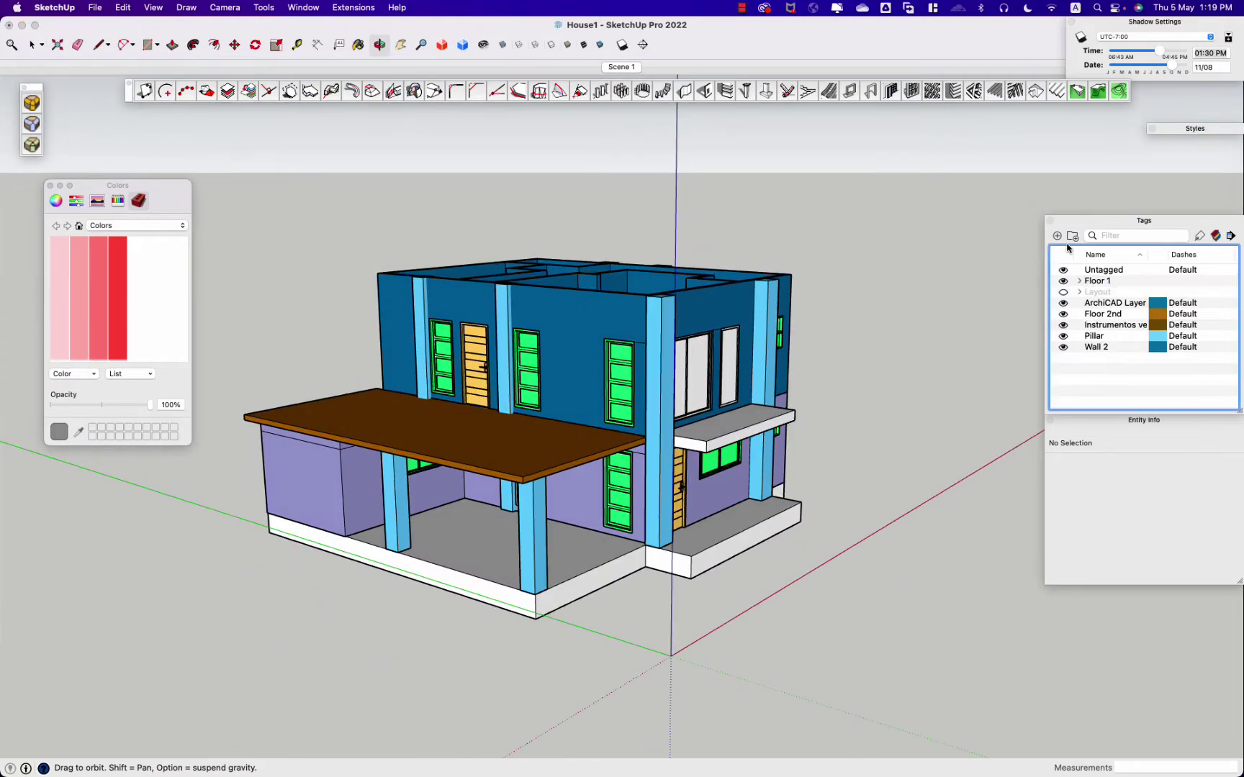
right_click(1094, 347)
left_click(1134, 408)
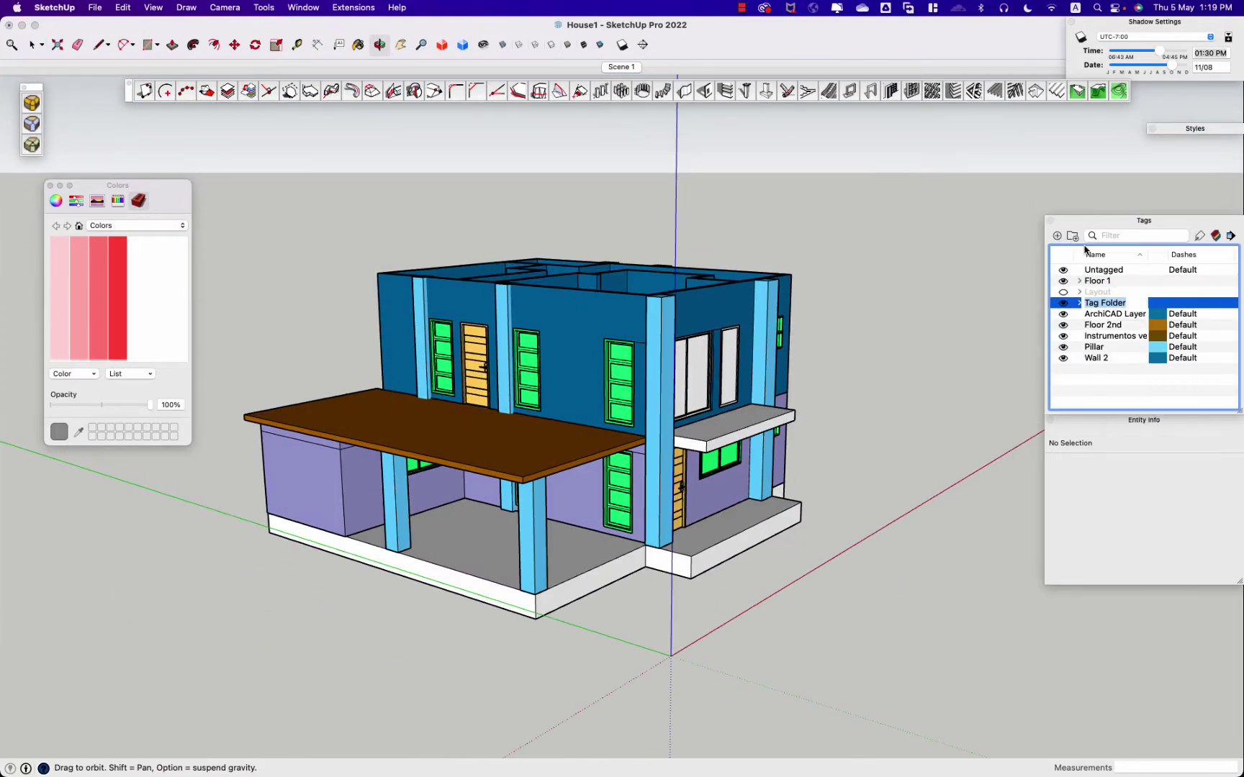
left_click(1120, 336)
mouse_move(503, 562)
left_mouse_down()
mouse_move(366, 567)
mouse_move(1117, 376)
left_mouse_up()
Step: Add the Door 2 and Window 2 tags inside the Floor 2 folder
left_click(1057, 236)
type("Door")
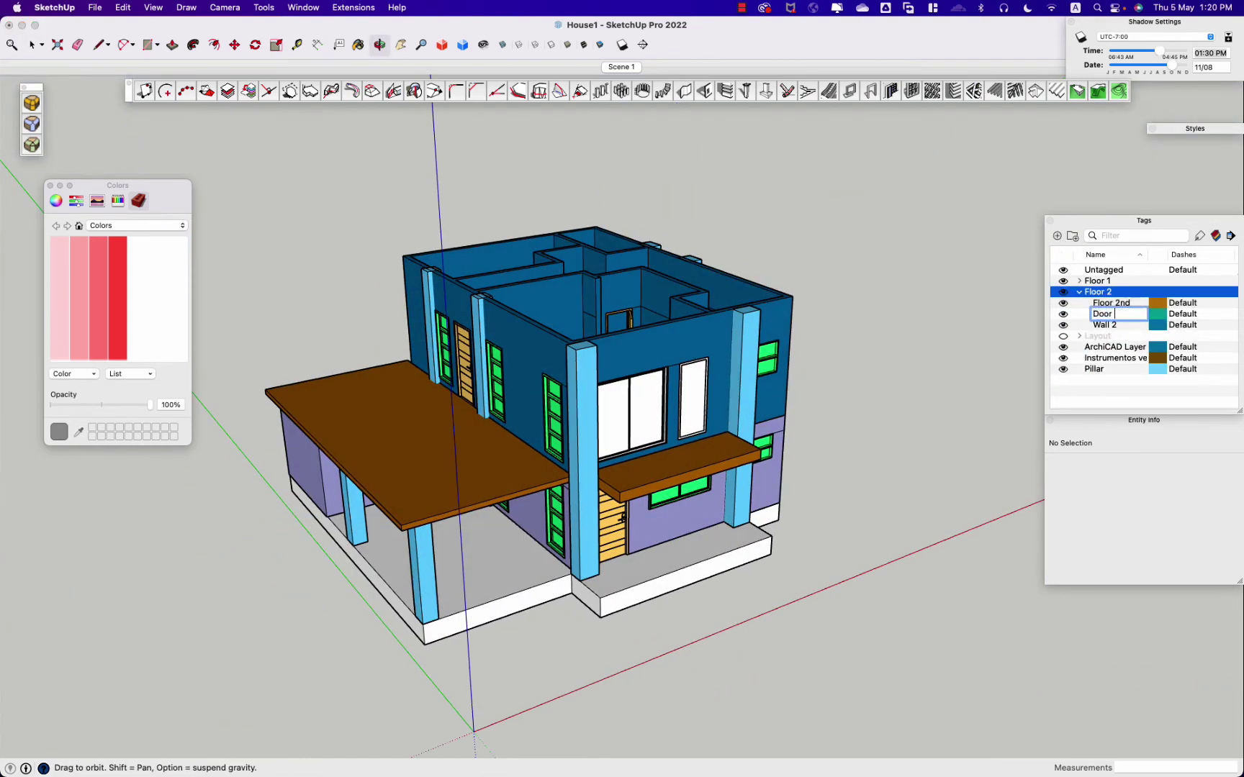
left_click(1079, 281)
left_click(1079, 280)
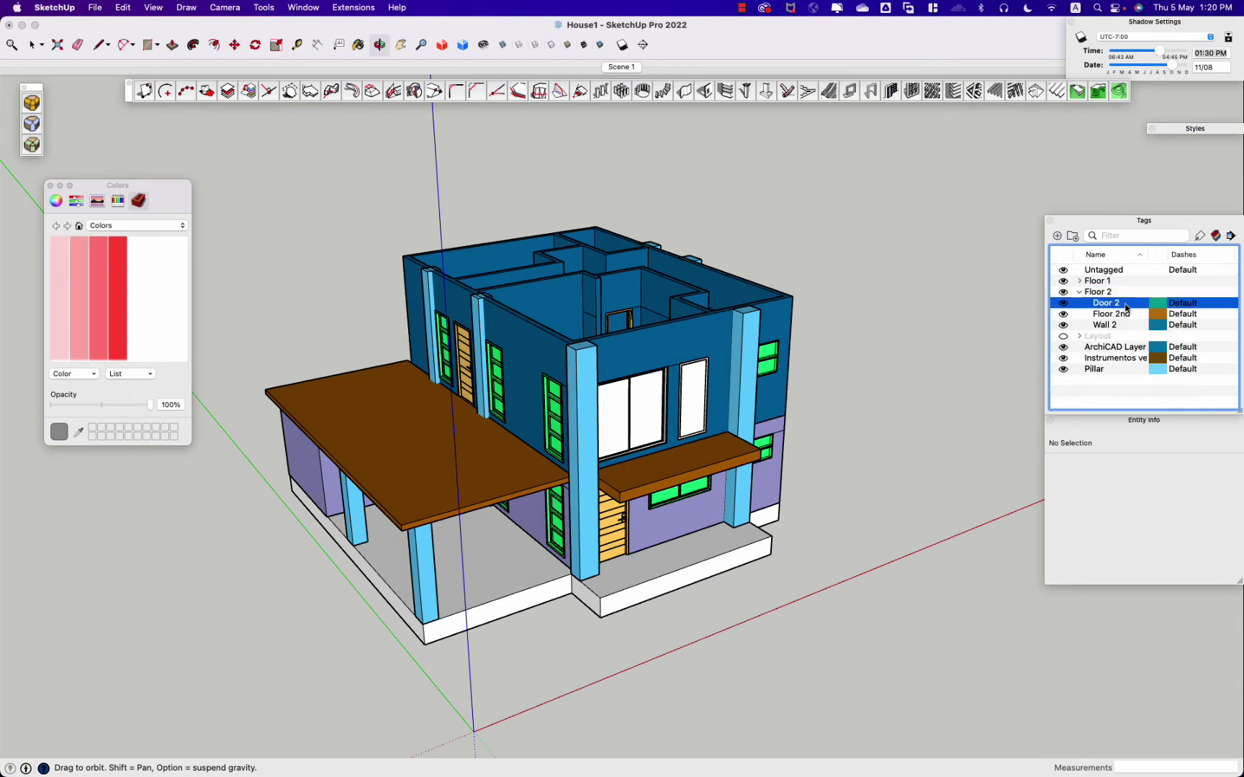
left_click(1056, 236)
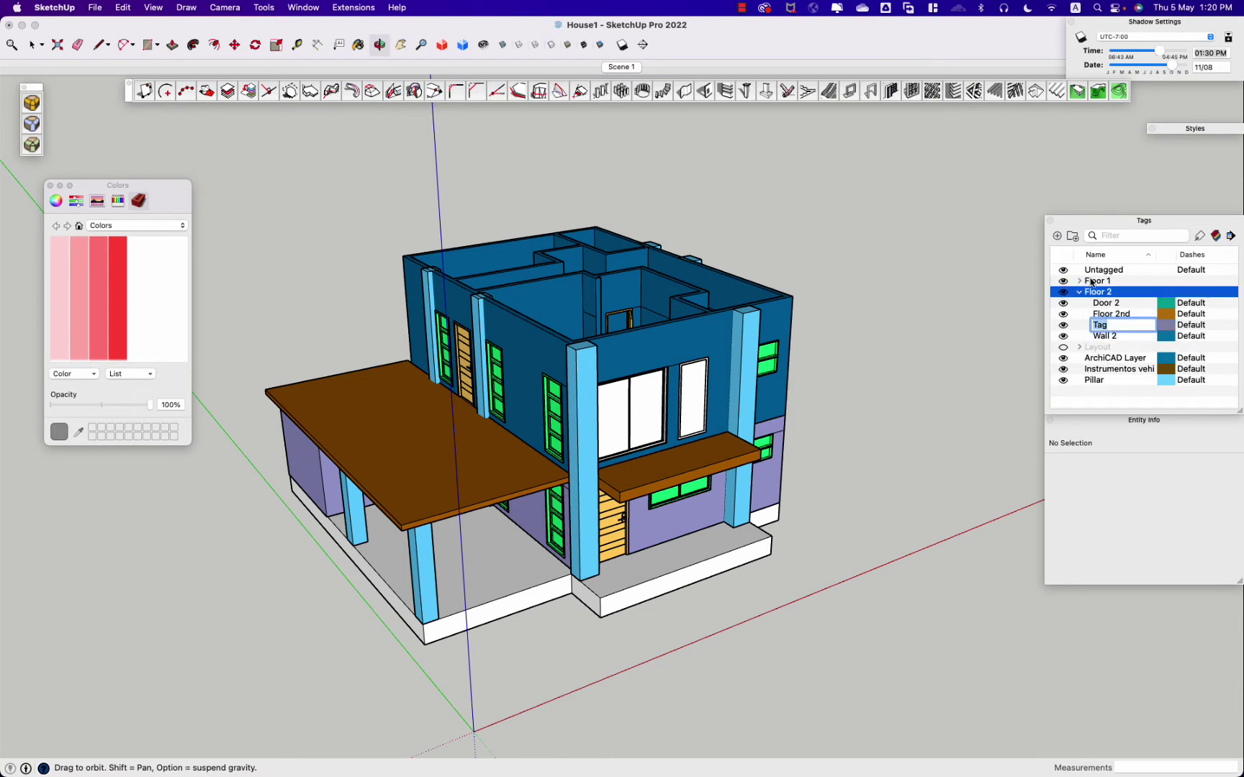
Step: Colour the Door 2 tag orange-red, replacing an initial yellow
left_click(1200, 239)
left_click(1163, 302)
scroll(119, 299, "down", 5)
left_click(170, 302)
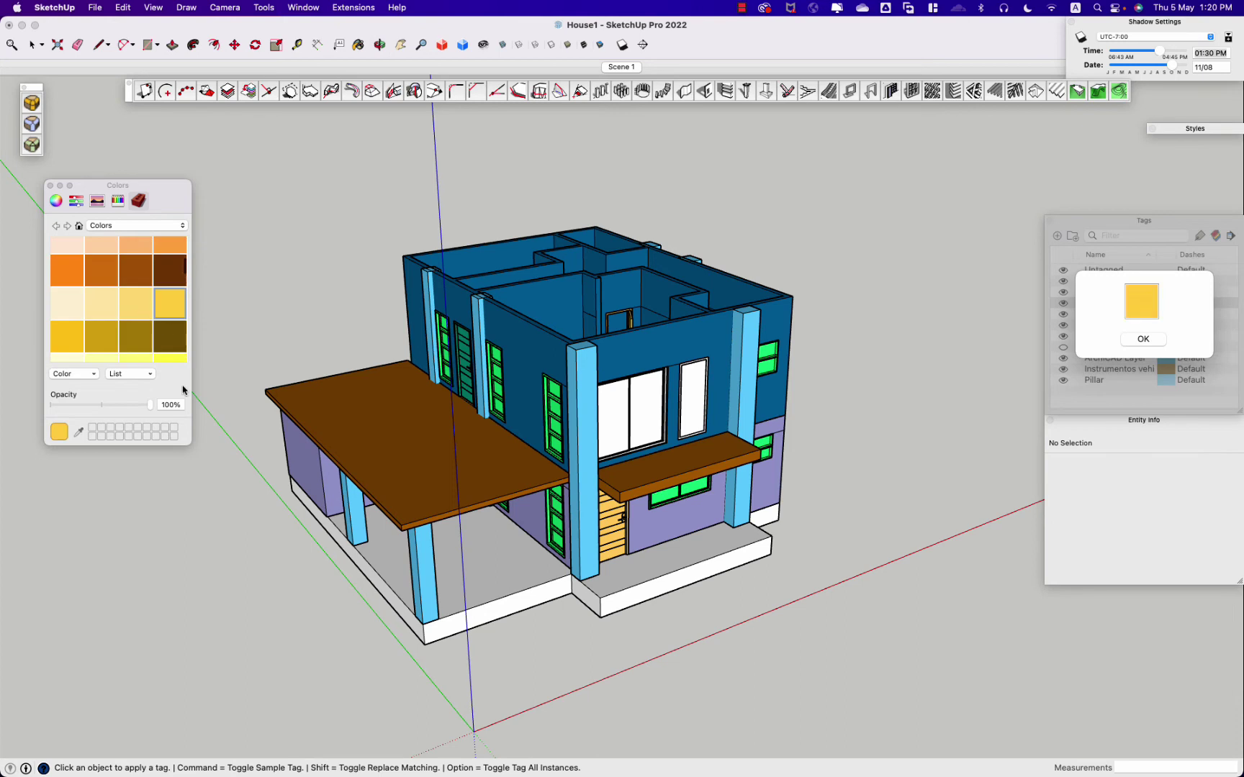
left_click(1137, 340)
scroll(97, 306, "down", 3)
scroll(119, 297, "up", 8)
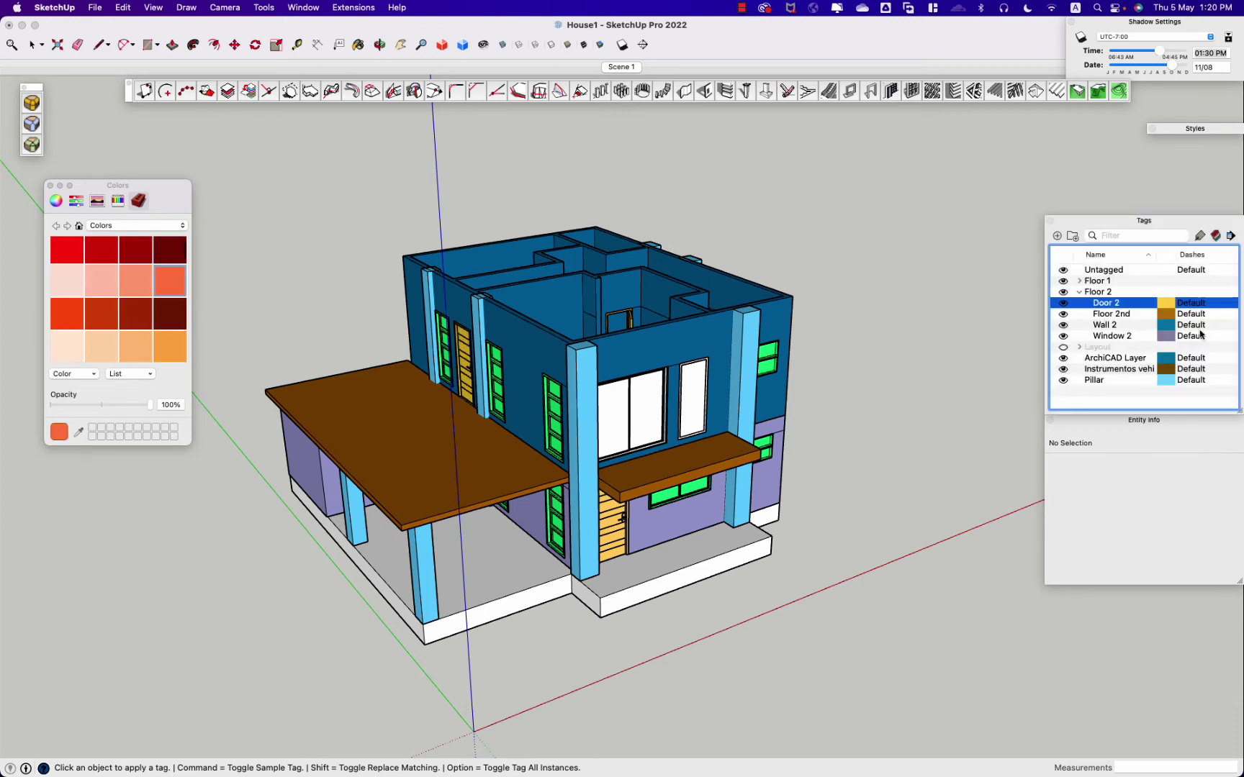
left_click(1171, 305)
scroll(118, 302, "up", 1)
left_click(170, 316)
left_click(1137, 339)
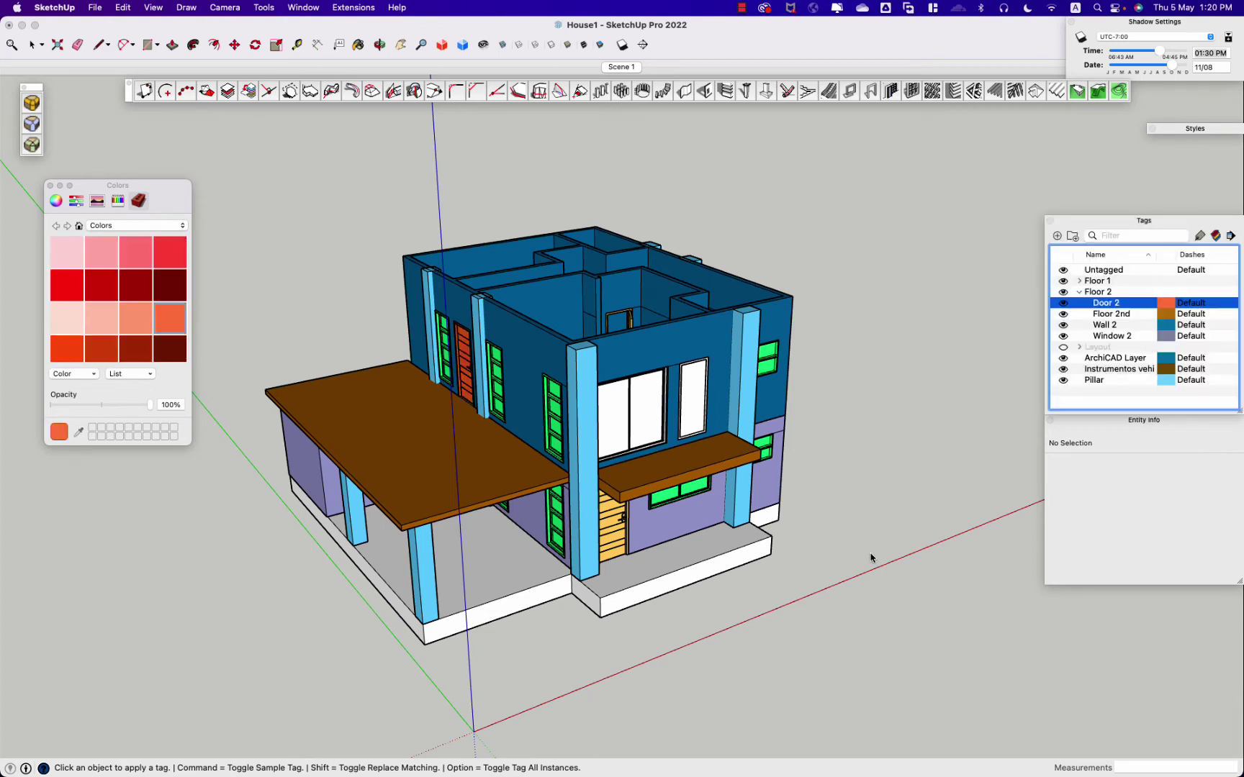
Step: Try green, then cyan, as the Window 2 tag colour
middle_click_drag(726, 369, 1197, 237)
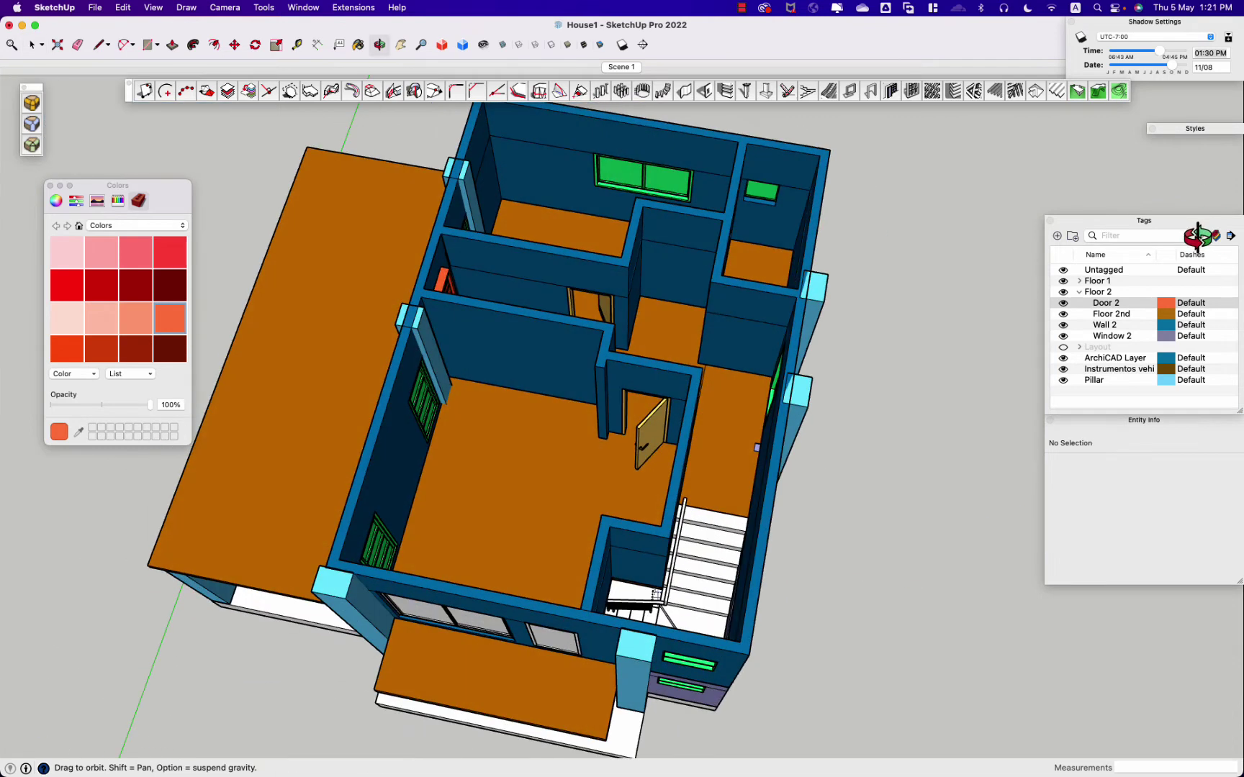
middle_click_drag(615, 294, 547, 403)
scroll(547, 403, "up", 5)
key("space")
key("shift+z")
left_click(1166, 335)
scroll(92, 331, "down", 2)
left_click(92, 326)
key("Return")
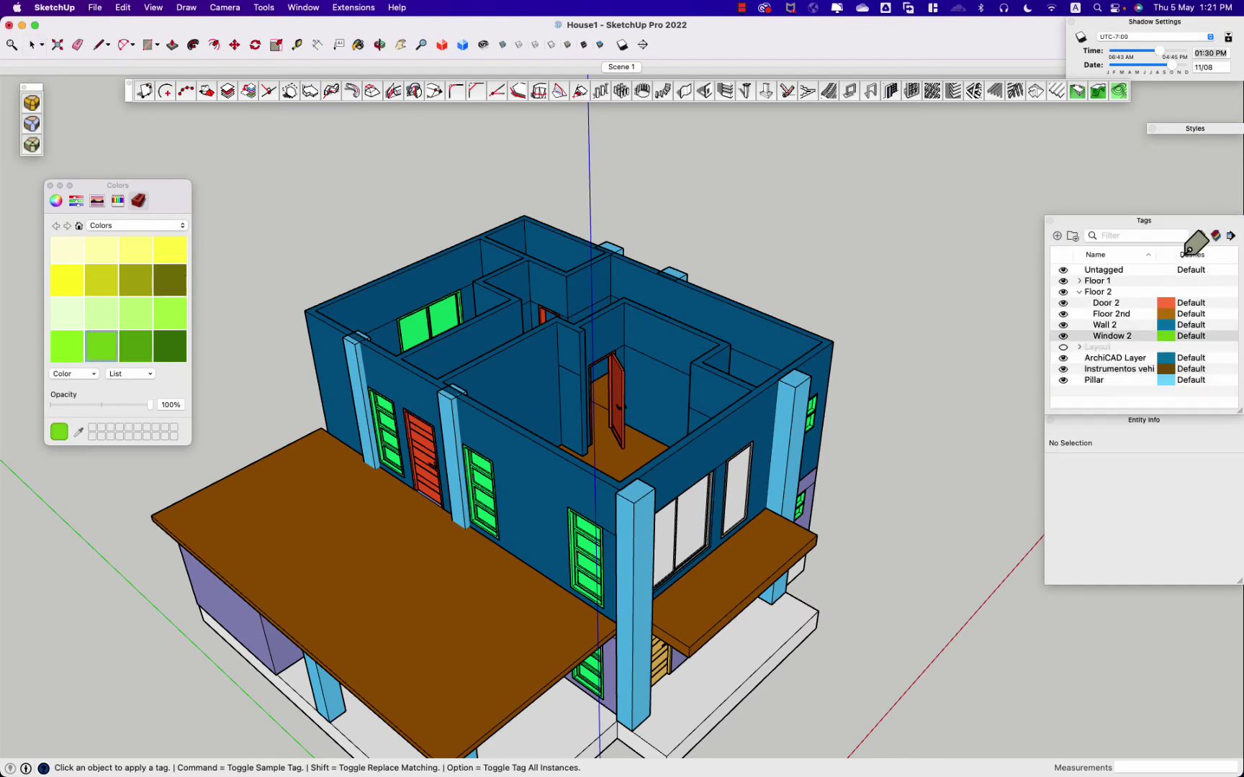
scroll(116, 302, "down", 2)
left_click(1166, 335)
scroll(110, 294, "up", 1)
left_click(135, 345)
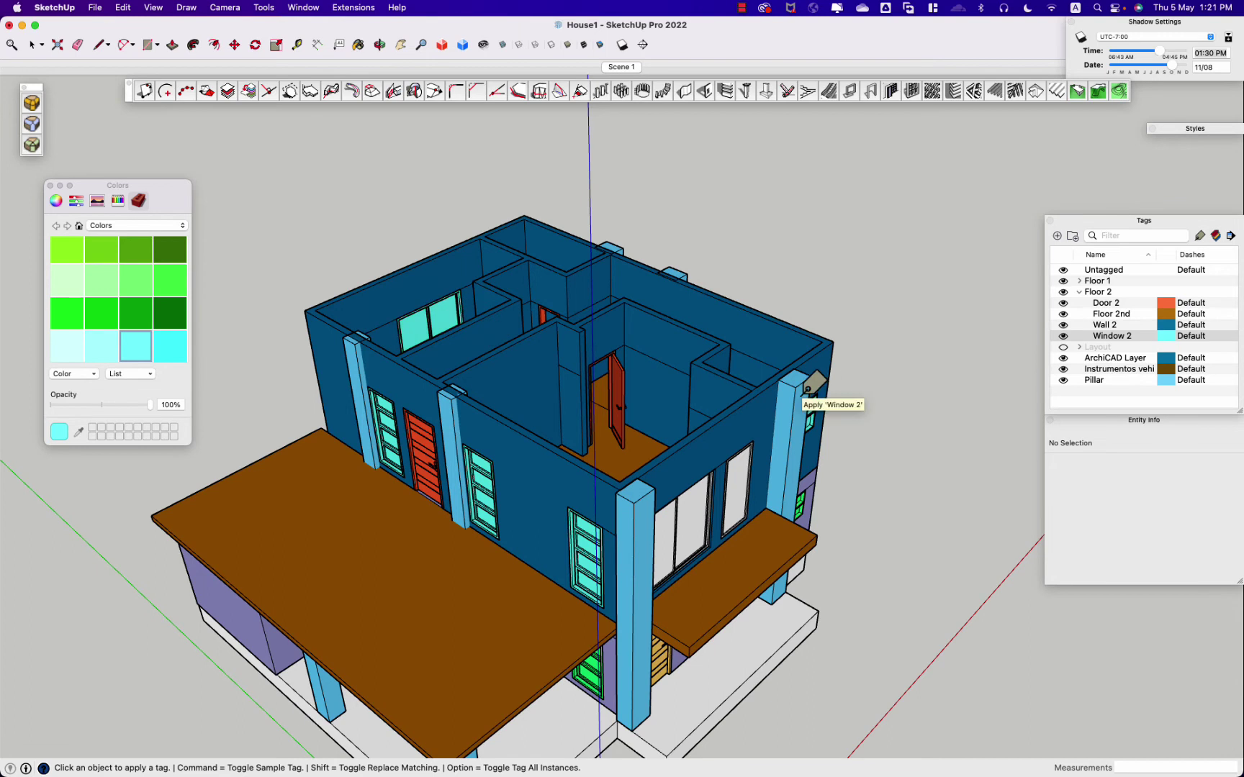
Step: Set the Window 2 tag colour to violet-blue
middle_click_drag(808, 389, 697, 416)
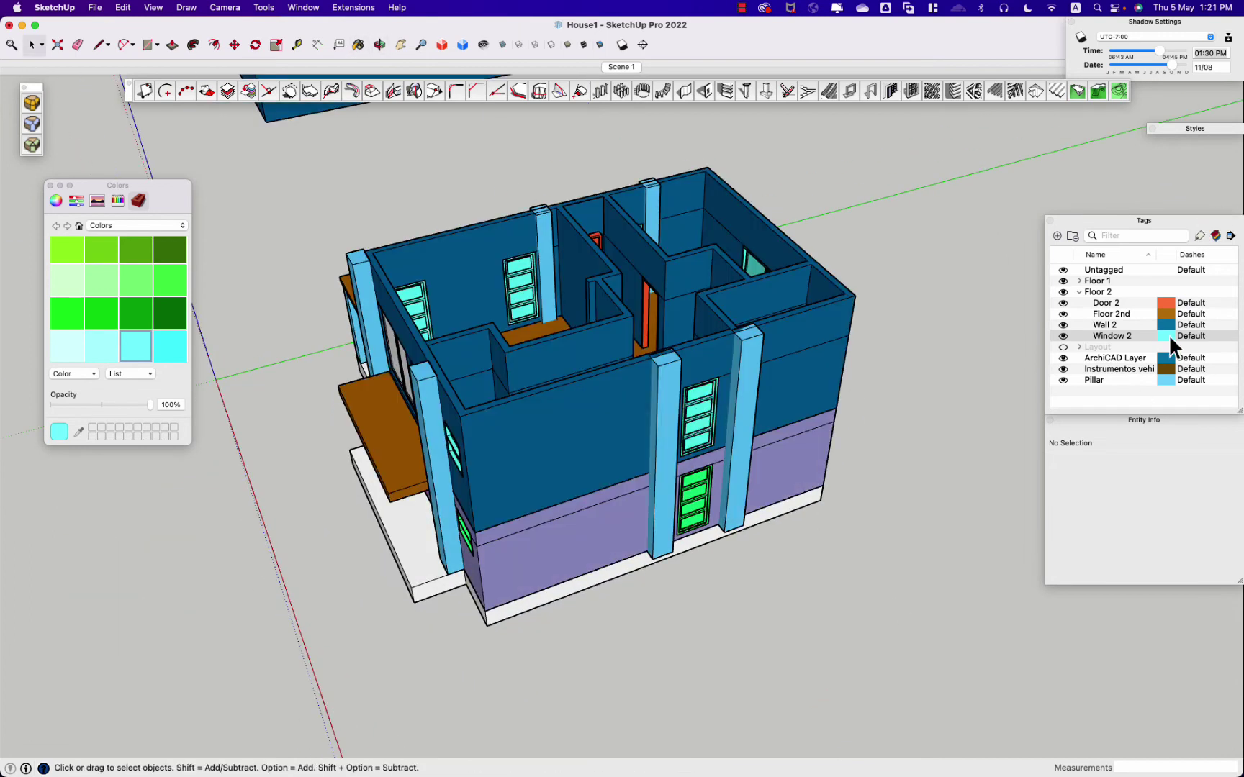
left_click(1166, 336)
scroll(115, 302, "down", 2)
scroll(115, 302, "down", 1)
left_click(137, 306)
Step: Hide the Floor 2 folder and select the first-floor bathroom vanity group
mouse_move(864, 599)
middle_mouse_down()
mouse_move(986, 633)
mouse_move(924, 617)
mouse_move(1022, 461)
middle_mouse_up()
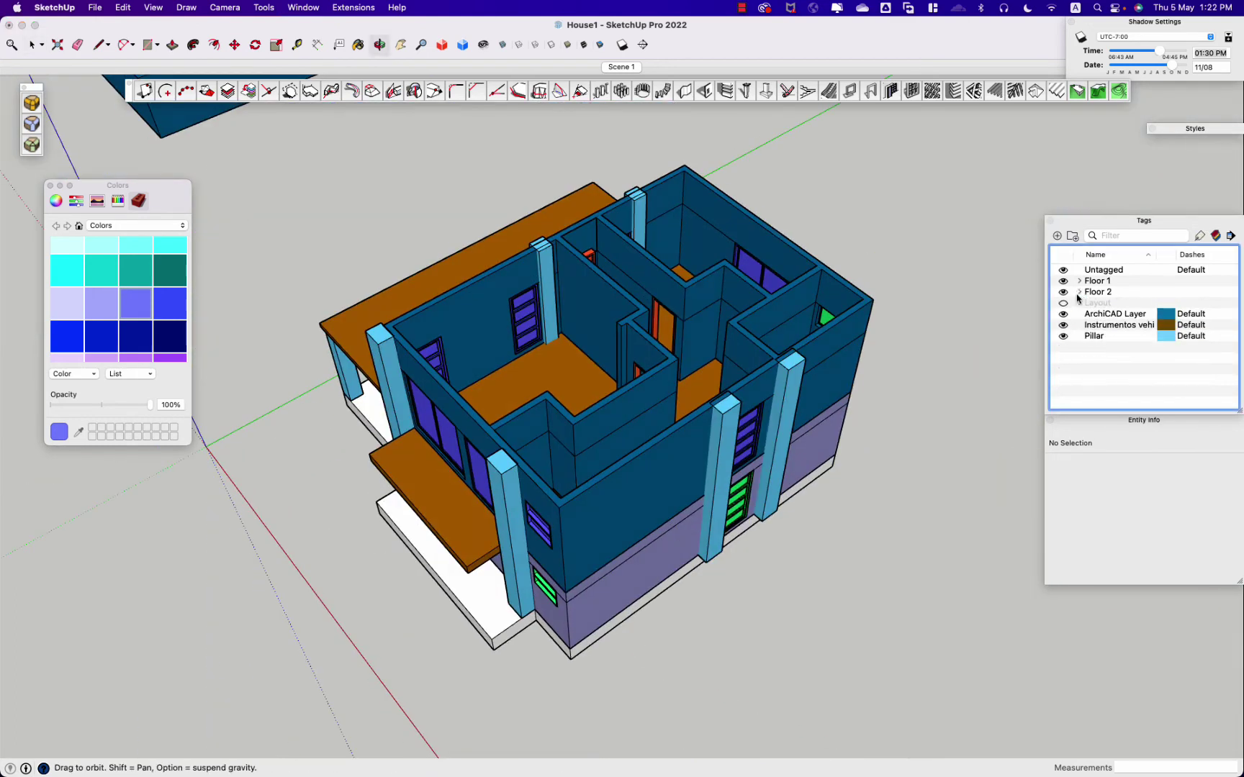
left_click(1063, 292)
mouse_move(889, 453)
middle_mouse_down()
mouse_move(755, 677)
mouse_move(716, 391)
middle_mouse_up()
right_click(716, 391)
key("Escape")
scroll(669, 349, "up", 5)
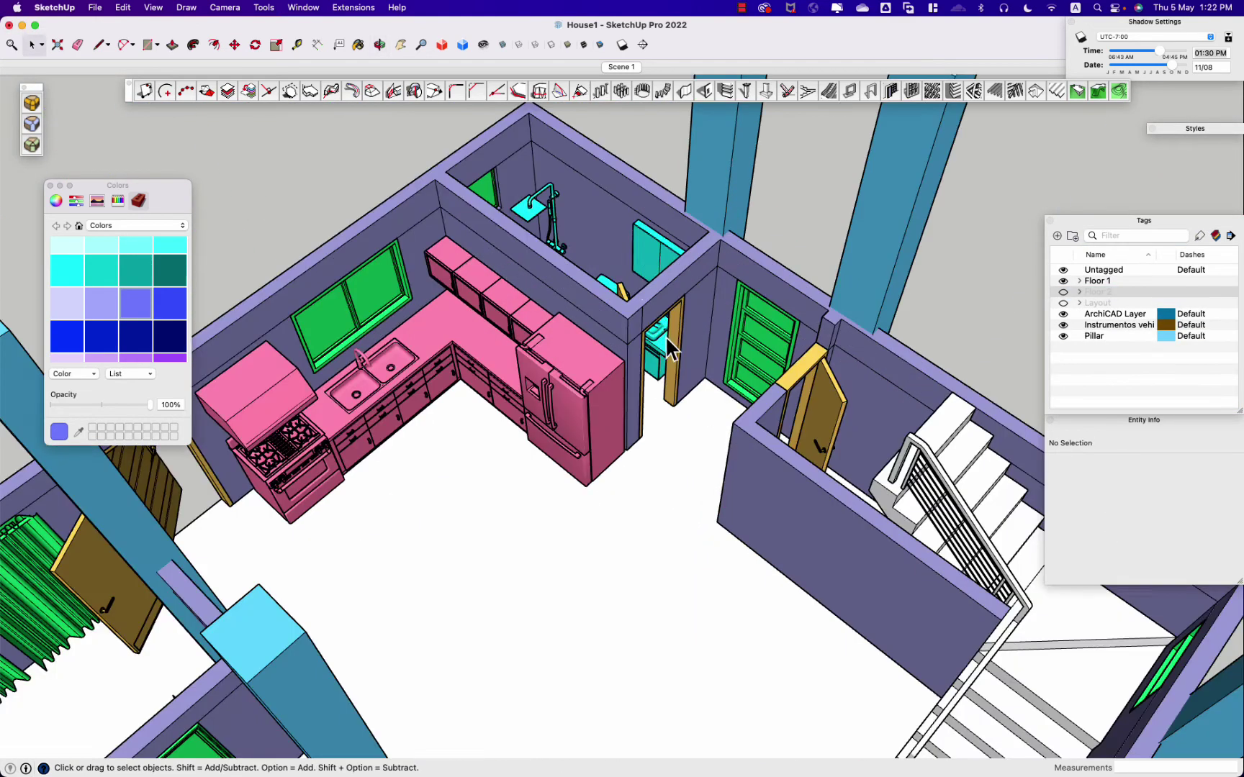
left_click(668, 347)
middle_click_drag(668, 347, 608, 256)
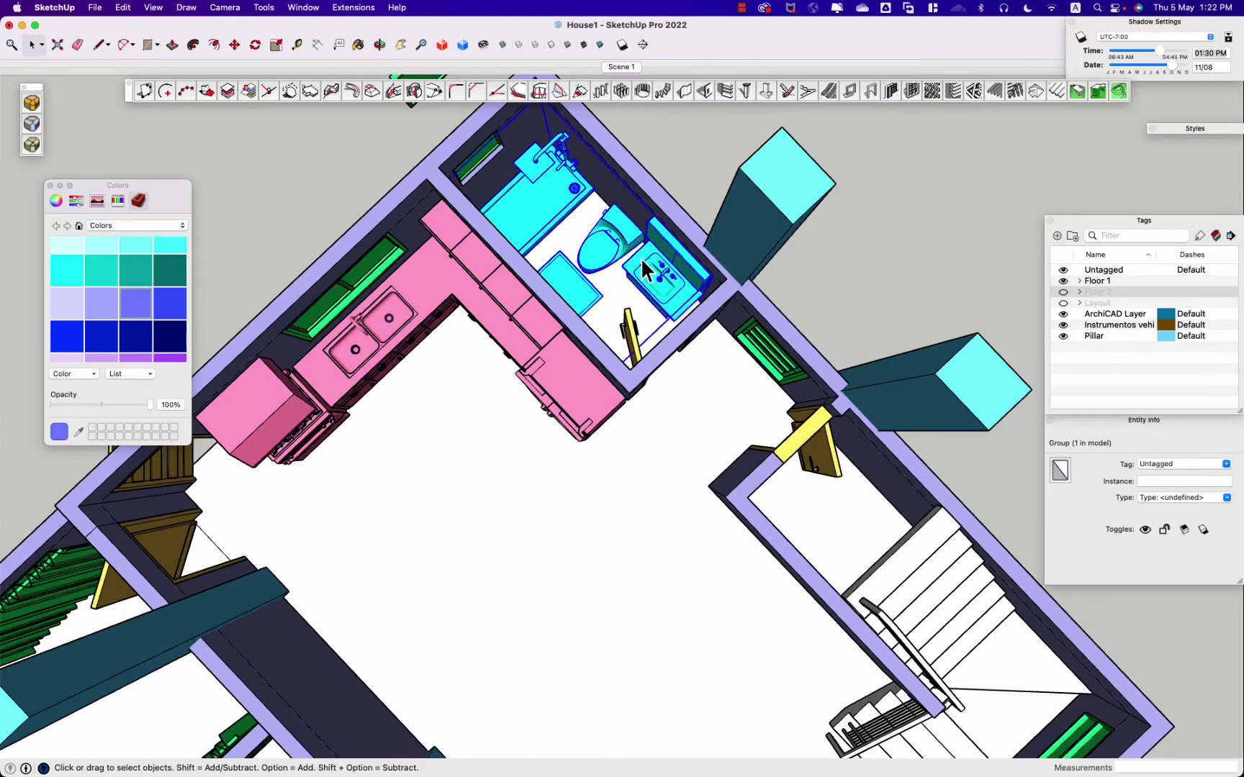
Step: Show Floor 2 again, check the left elevation, and expand Floor 1's tags
left_click(1064, 291)
key("6")
scroll(891, 305, "up", 5)
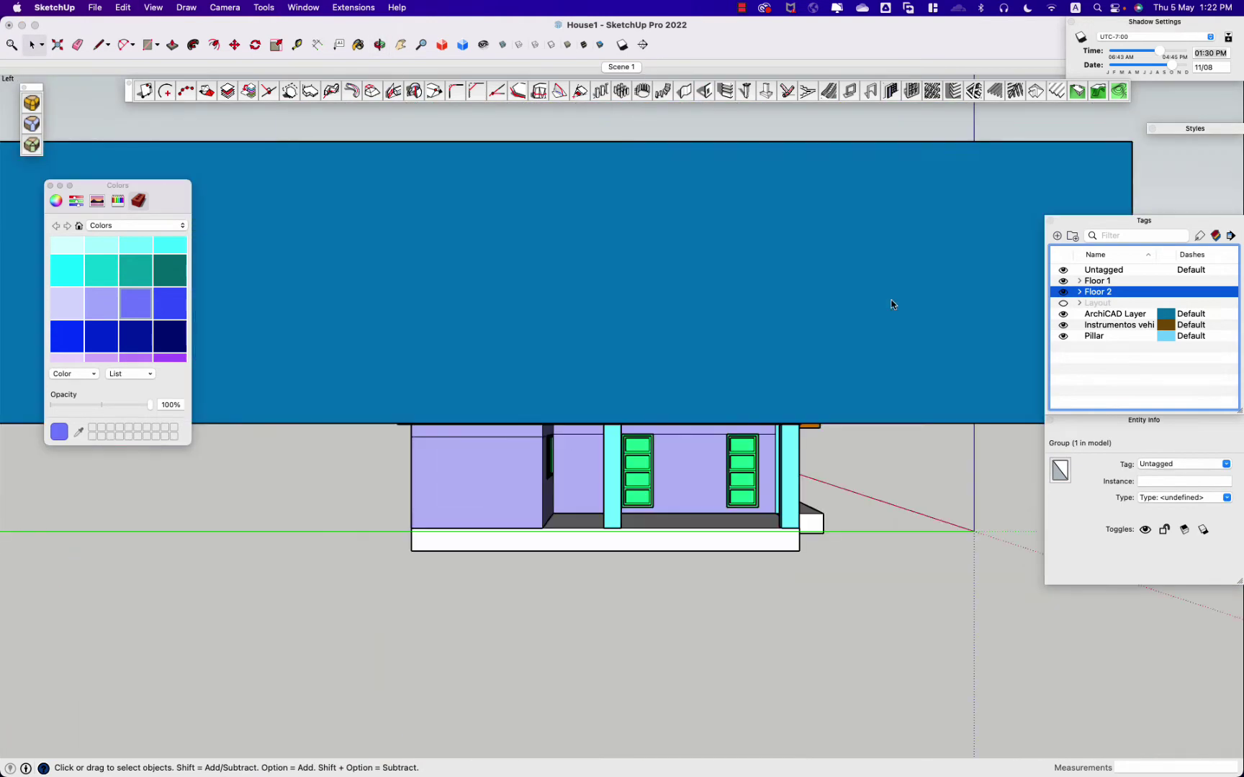
right_click(886, 333)
key("Escape")
scroll(842, 389, "down", 5)
mouse_move(842, 389)
middle_mouse_down()
mouse_move(850, 353)
mouse_move(842, 478)
mouse_move(766, 545)
mouse_move(903, 543)
mouse_move(601, 428)
mouse_move(648, 403)
middle_mouse_up()
left_click(766, 545)
scroll(504, 360, "up", 3)
left_click(1078, 281)
Step: Hide the Wall 1 and Wall 2 tags in the right side elevation
key("super+4")
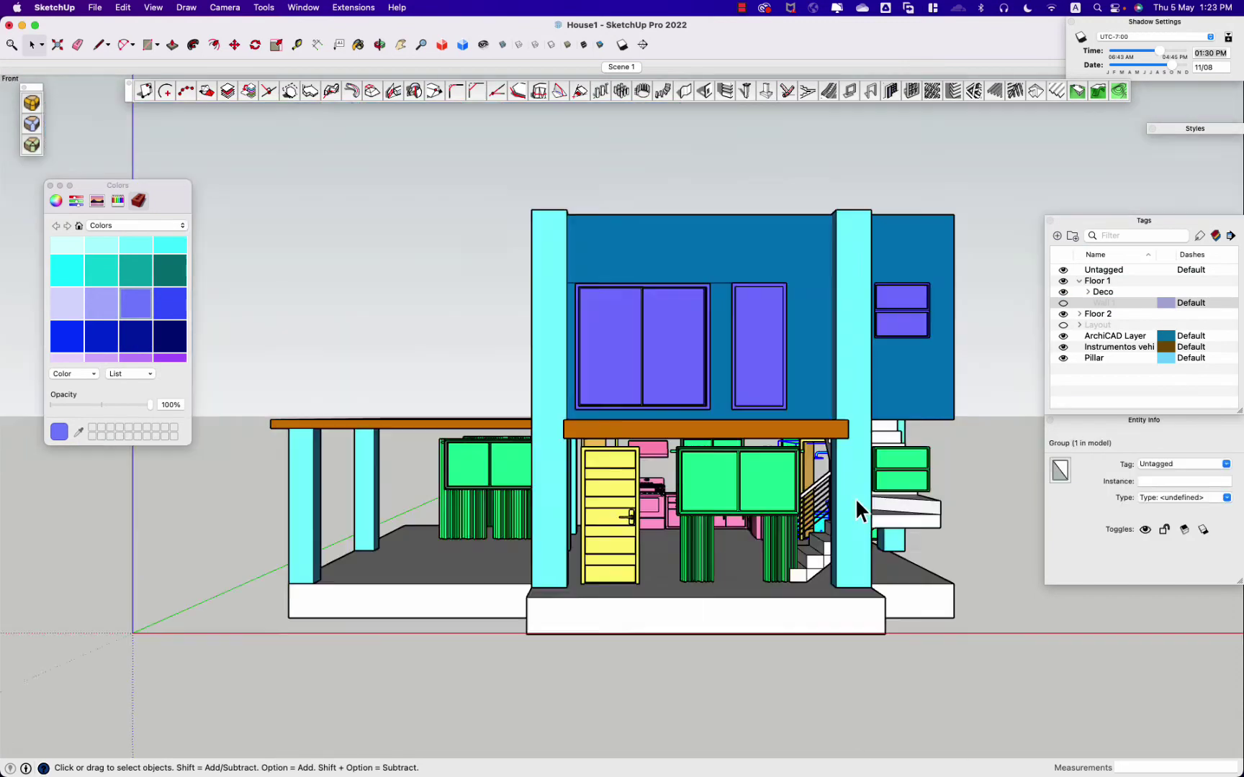
left_click(855, 499)
left_click(1079, 314)
left_click(1063, 347)
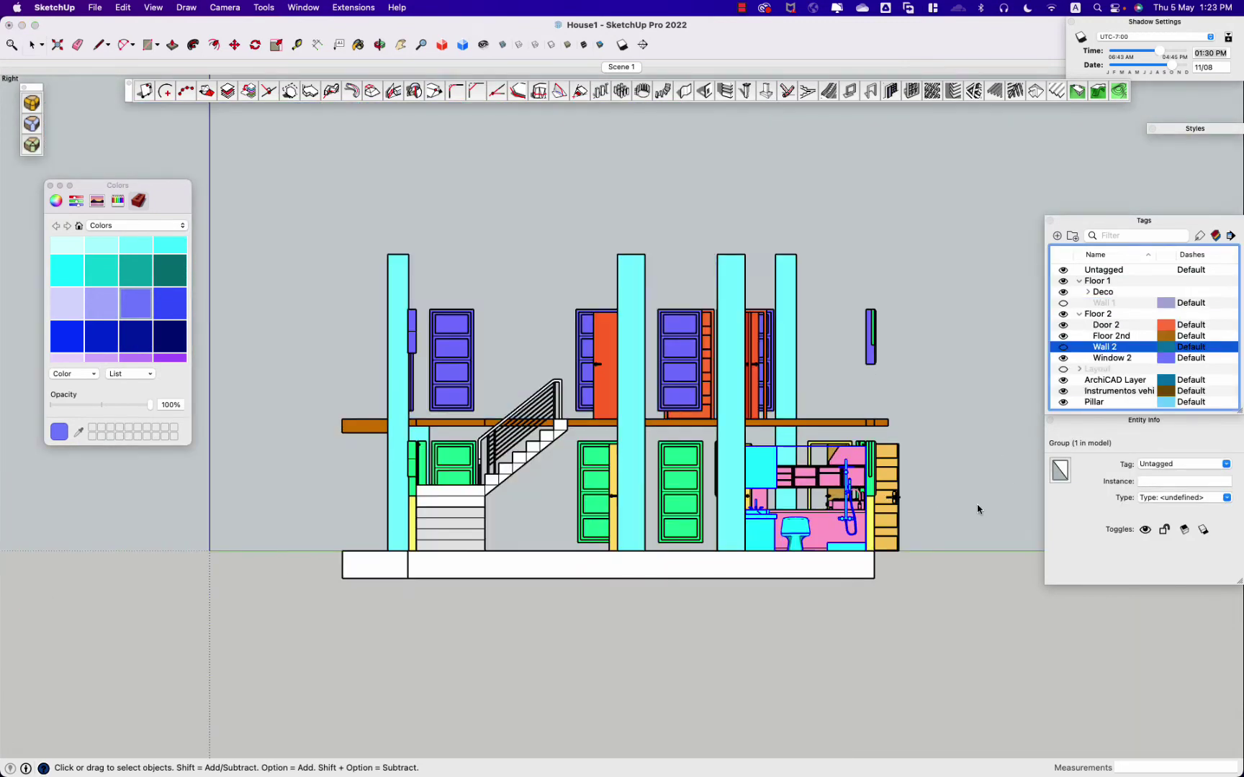
scroll(957, 518, "up", 5)
Step: Copy the bathroom group up onto the second floor
left_click(871, 538)
key("alt")
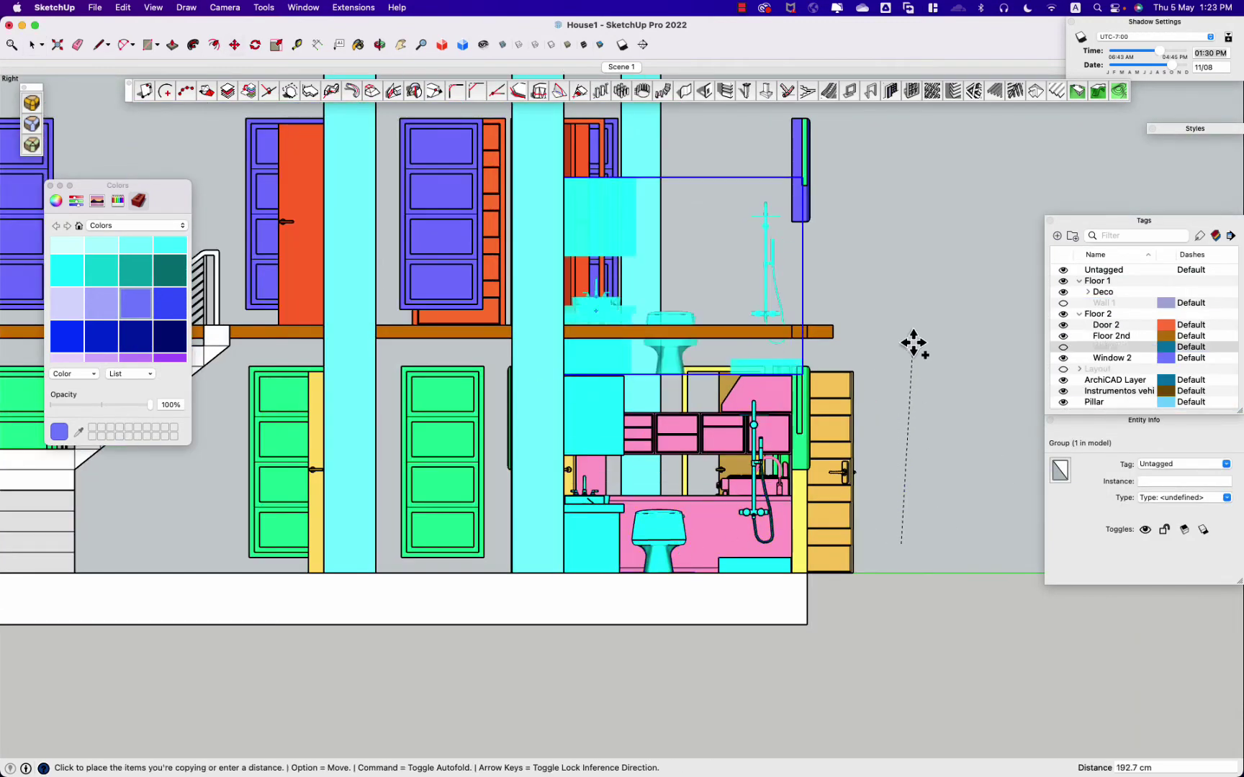
left_click(911, 294)
scroll(828, 299, "up", 4)
left_click(763, 317)
scroll(758, 322, "up", 3)
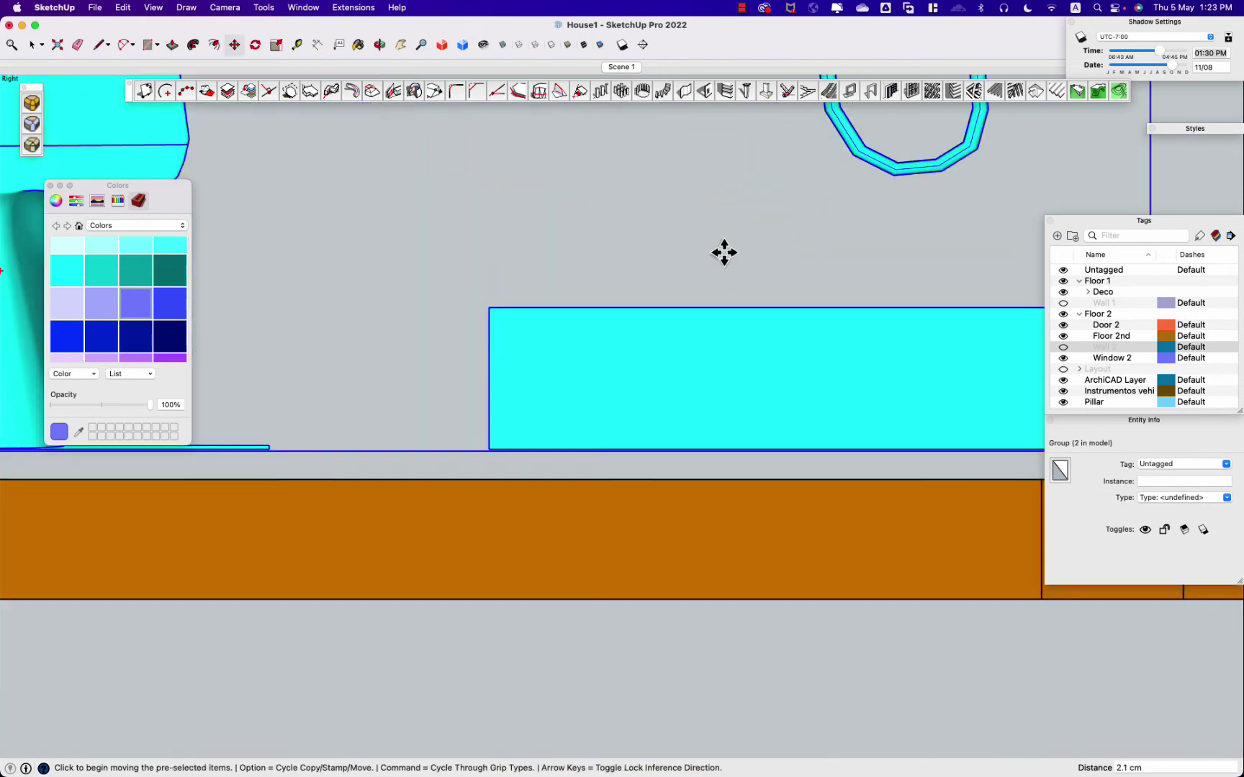
scroll(713, 580, "down", 3)
mouse_move(713, 581)
middle_mouse_down()
mouse_move(860, 662)
mouse_move(648, 504)
middle_mouse_up()
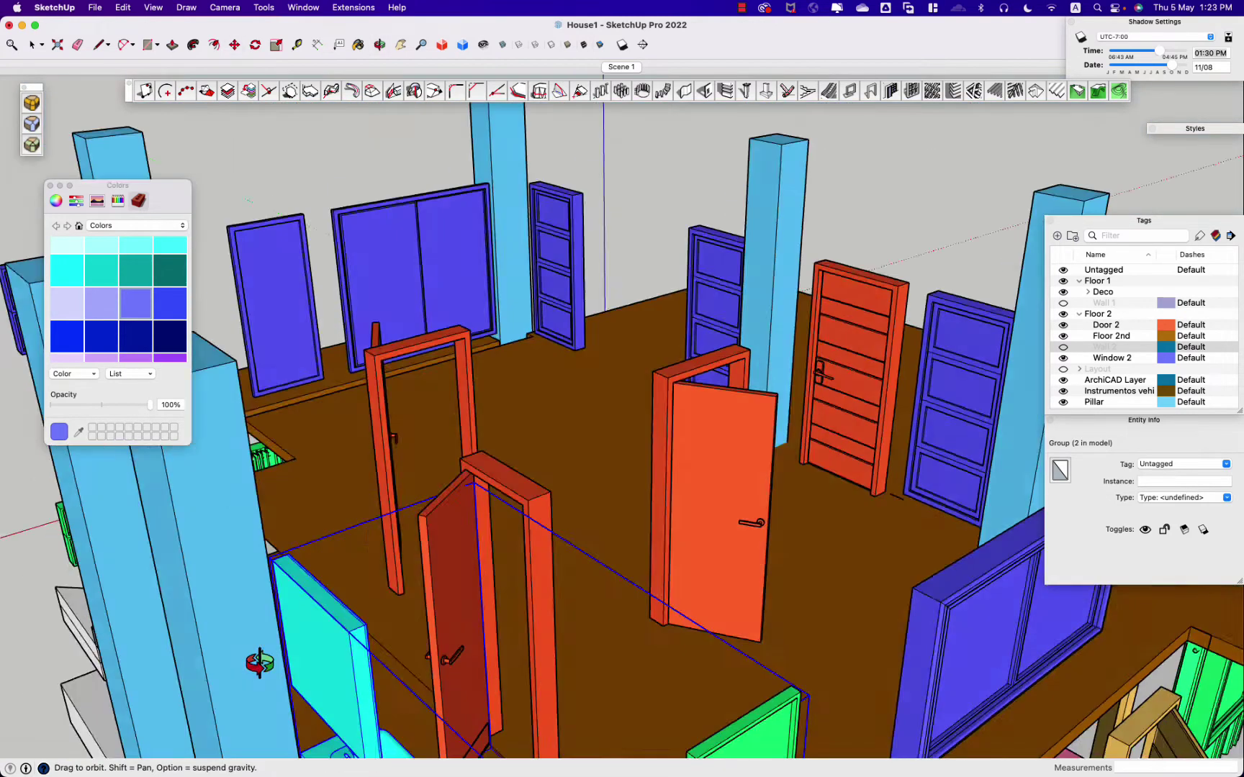
scroll(647, 432, "up", 5)
Step: Show the Layout floor plan in Top view with the Floor 2nd tag hidden
left_click(1063, 369)
left_click(1079, 369)
key("super+2")
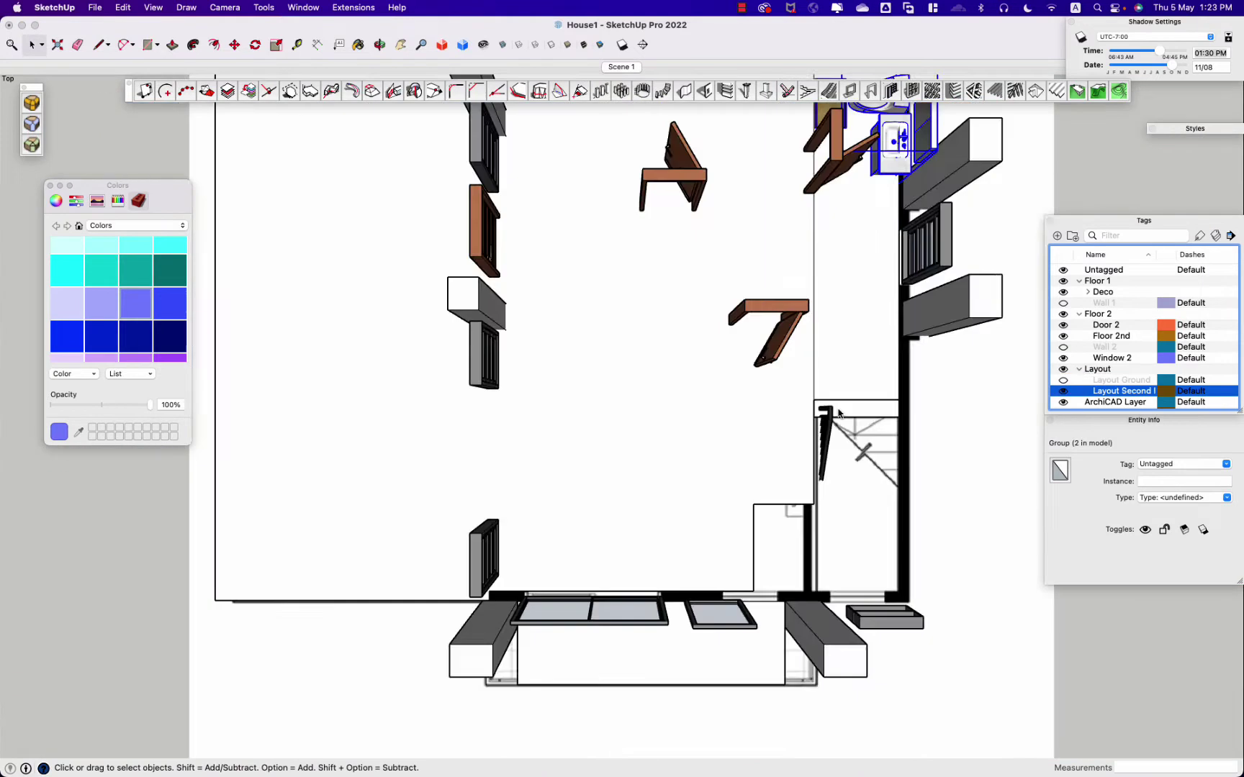
left_click(1064, 336)
scroll(966, 379, "up", 5)
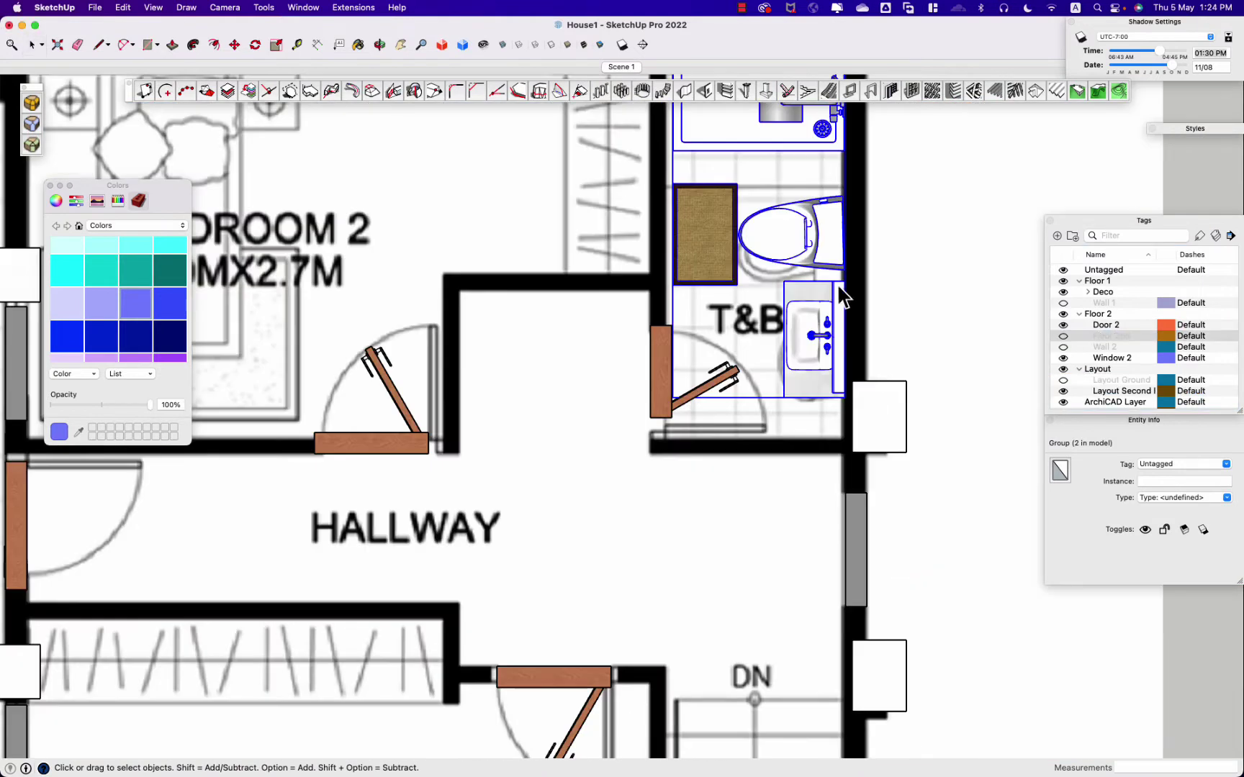
scroll(841, 291, "up", 3)
Step: Move the tub into the T&B room of the floor plan
key("m")
left_click(961, 246)
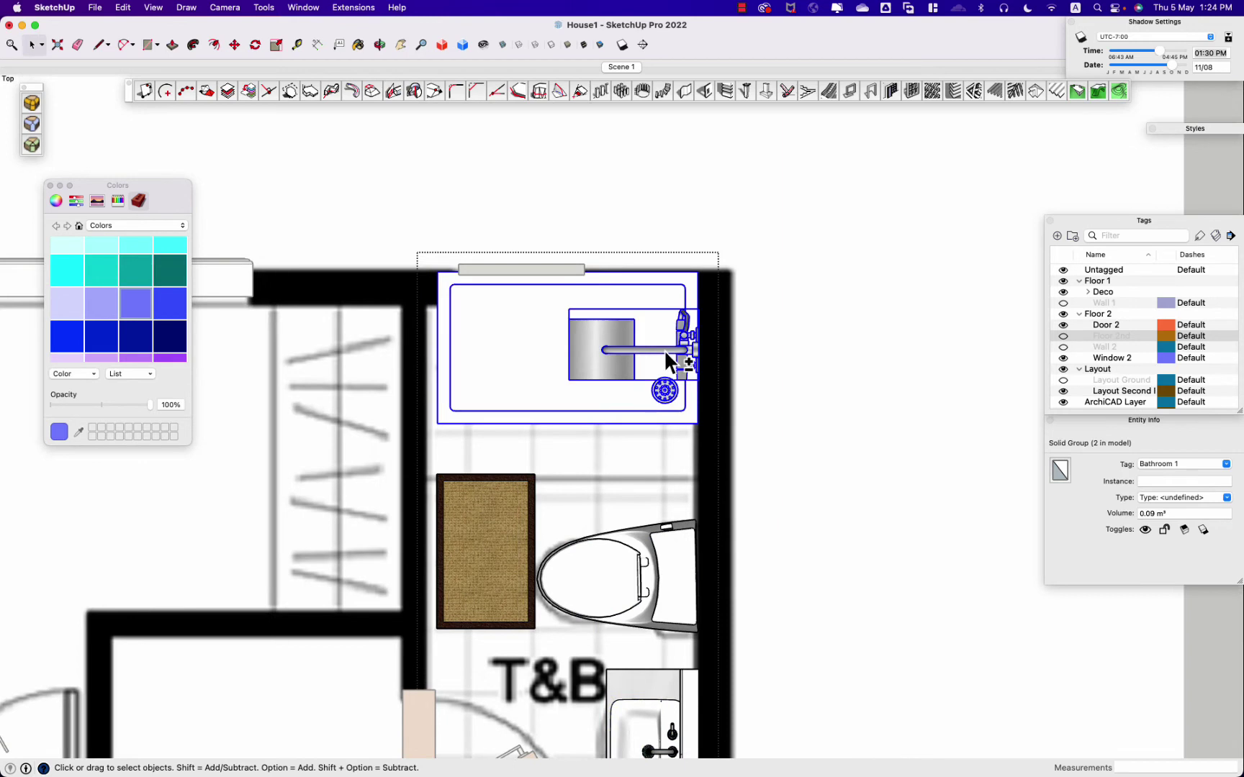
key("m")
left_click(669, 360)
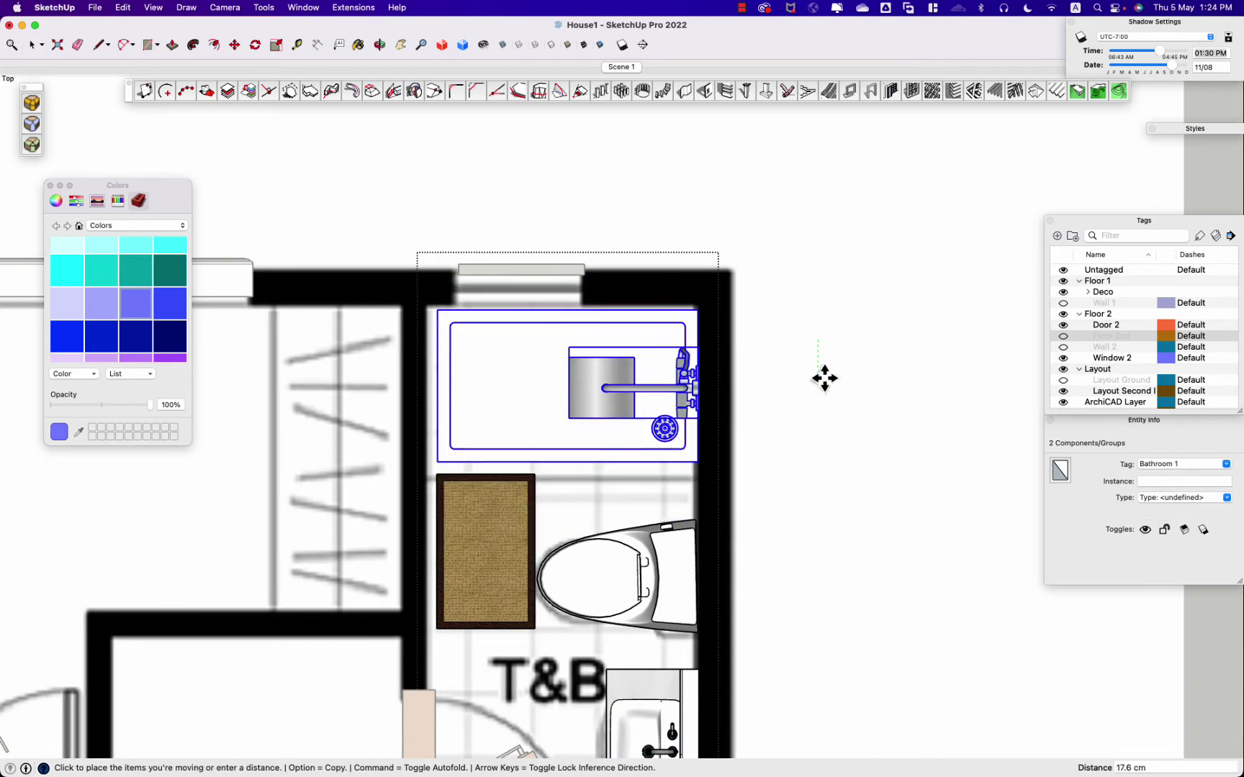
left_click(825, 382)
key("space")
Step: Re-show the Floor 2nd, Wall 2 and Wall 1 tags and expand the Deco folder
left_click(525, 270)
scroll(524, 270, "down", 2)
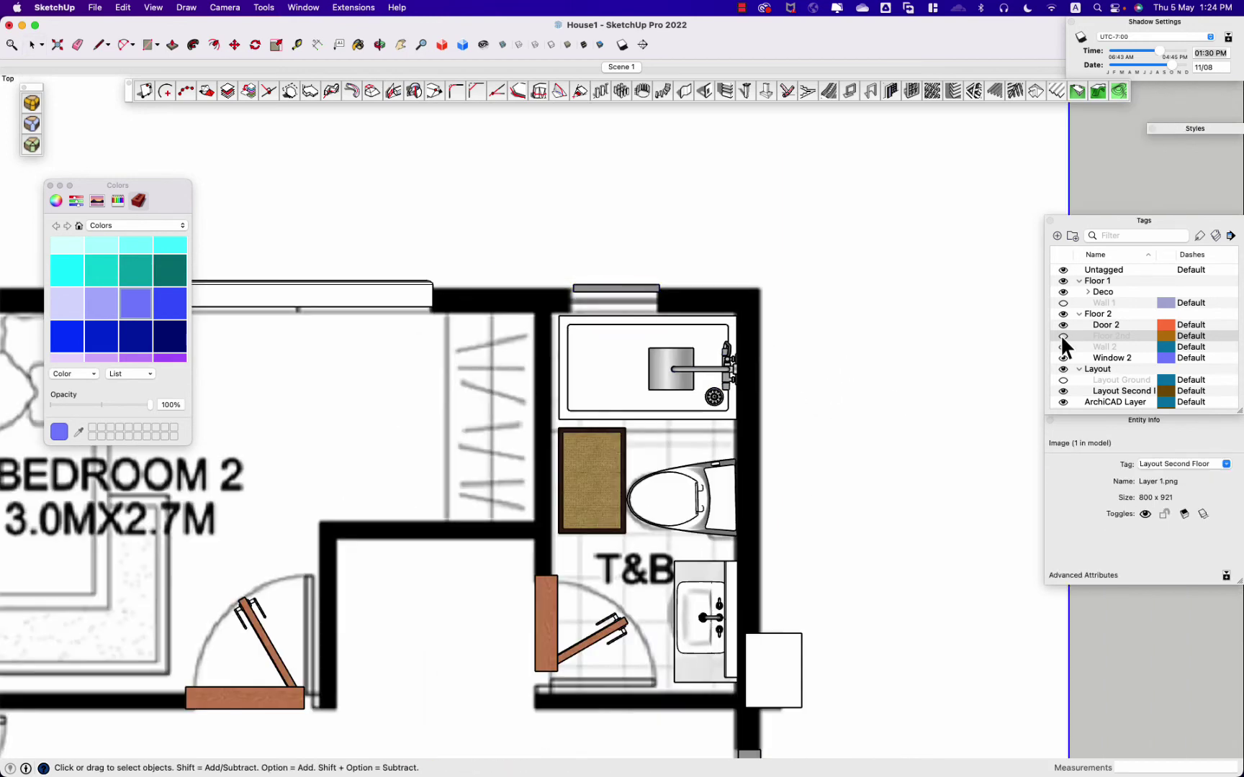
left_click(1062, 335)
left_click(1062, 347)
left_click(1062, 303)
mouse_move(950, 511)
middle_mouse_down()
mouse_move(894, 350)
mouse_move(734, 389)
middle_mouse_up()
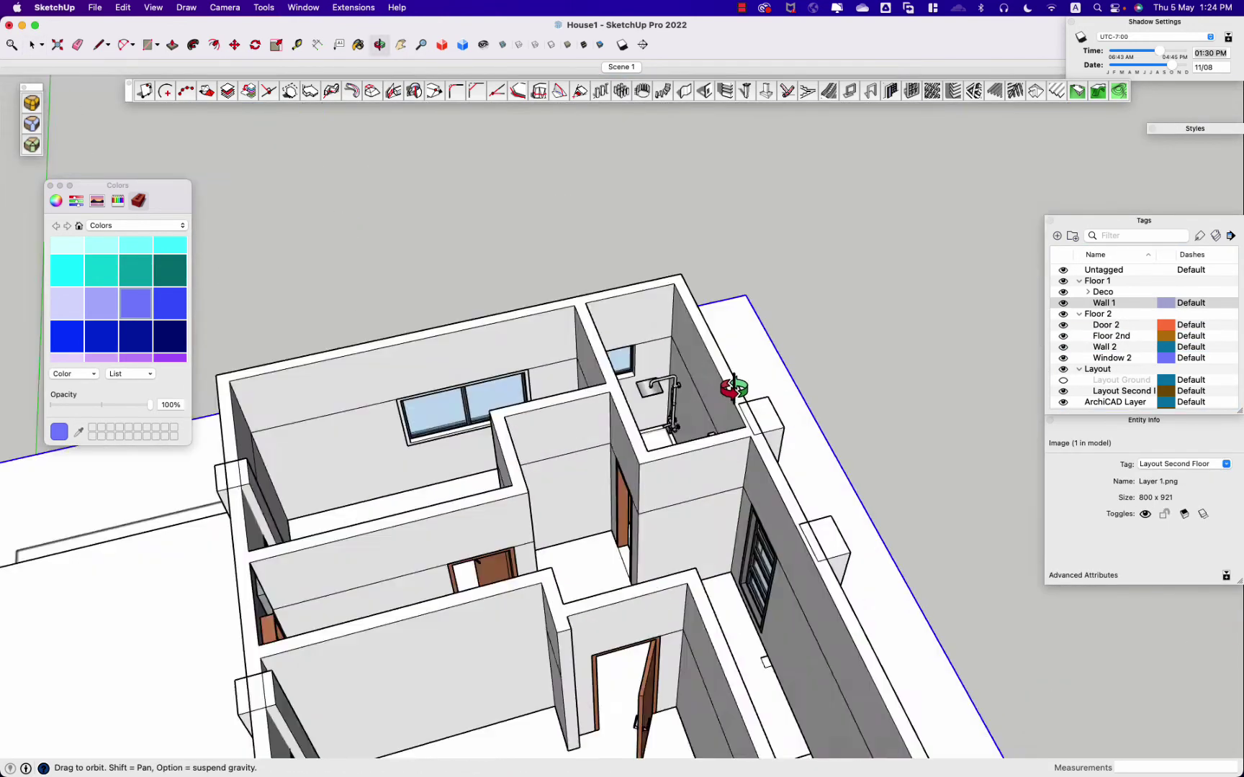
scroll(734, 388, "up", 5)
left_click(1088, 293)
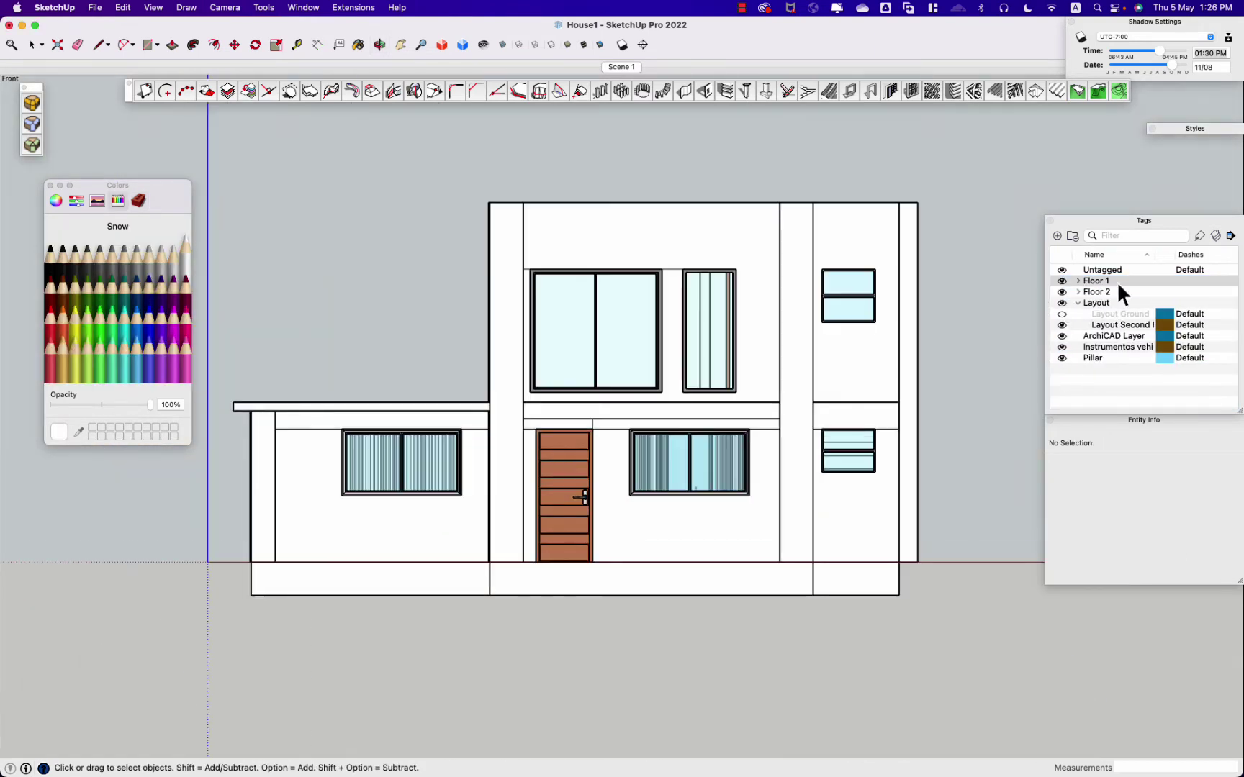
Step: Hide the Floor 2nd slab tag and turn on Color by Tag to expose the ground floor
middle_click_drag(1118, 287, 1102, 358)
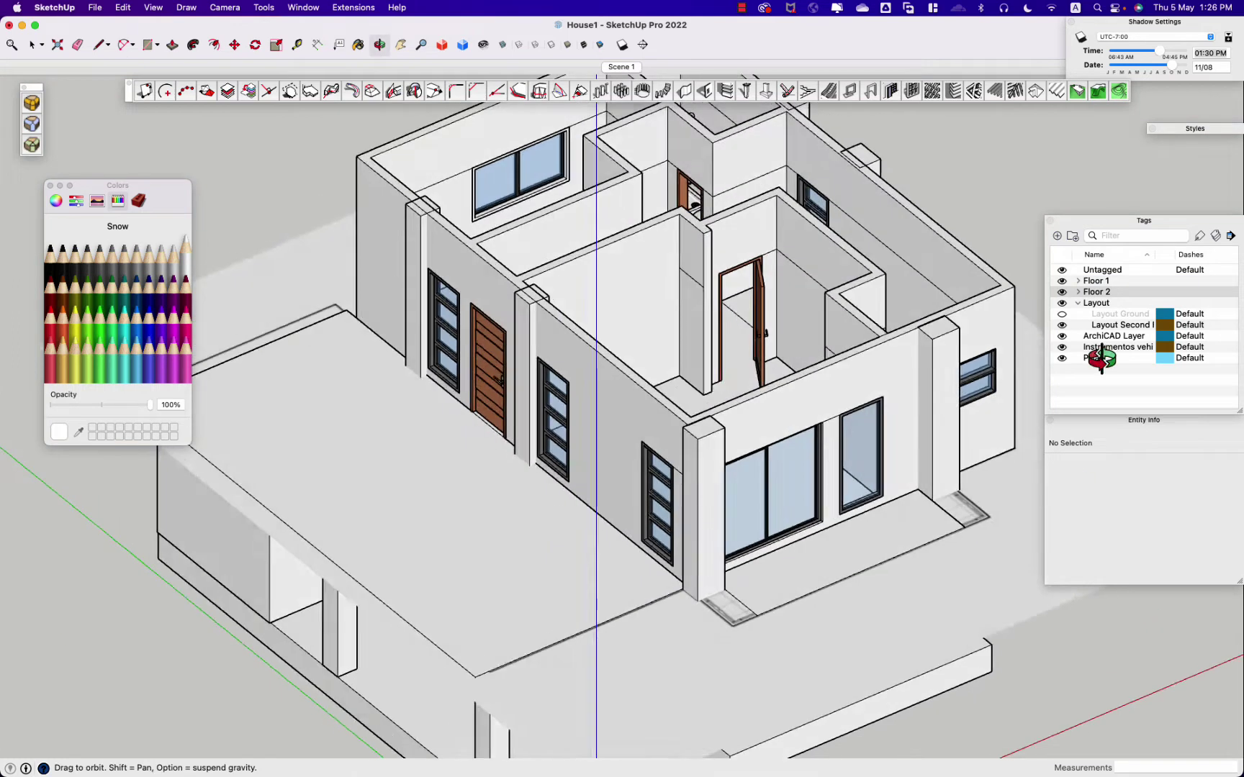
scroll(735, 389, "down", 5)
left_click(1078, 292)
left_click(1061, 358)
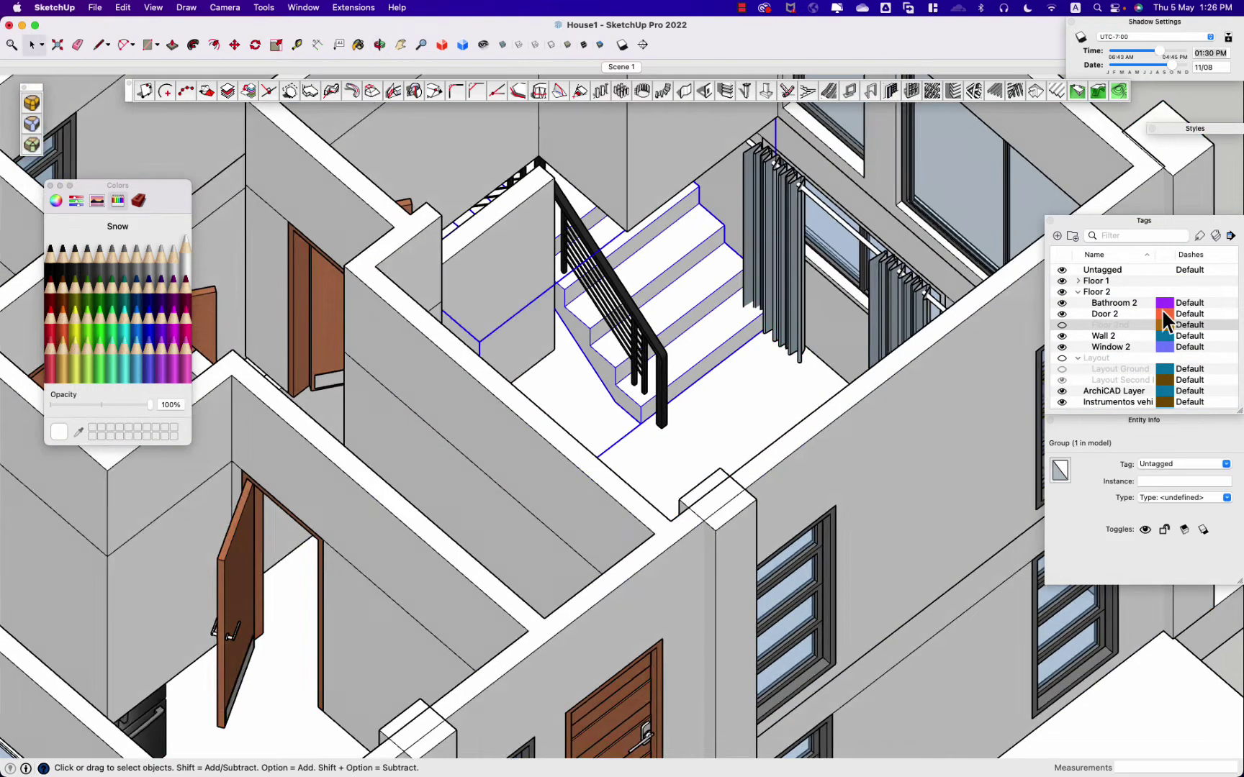
left_click(1216, 235)
left_click(1078, 281)
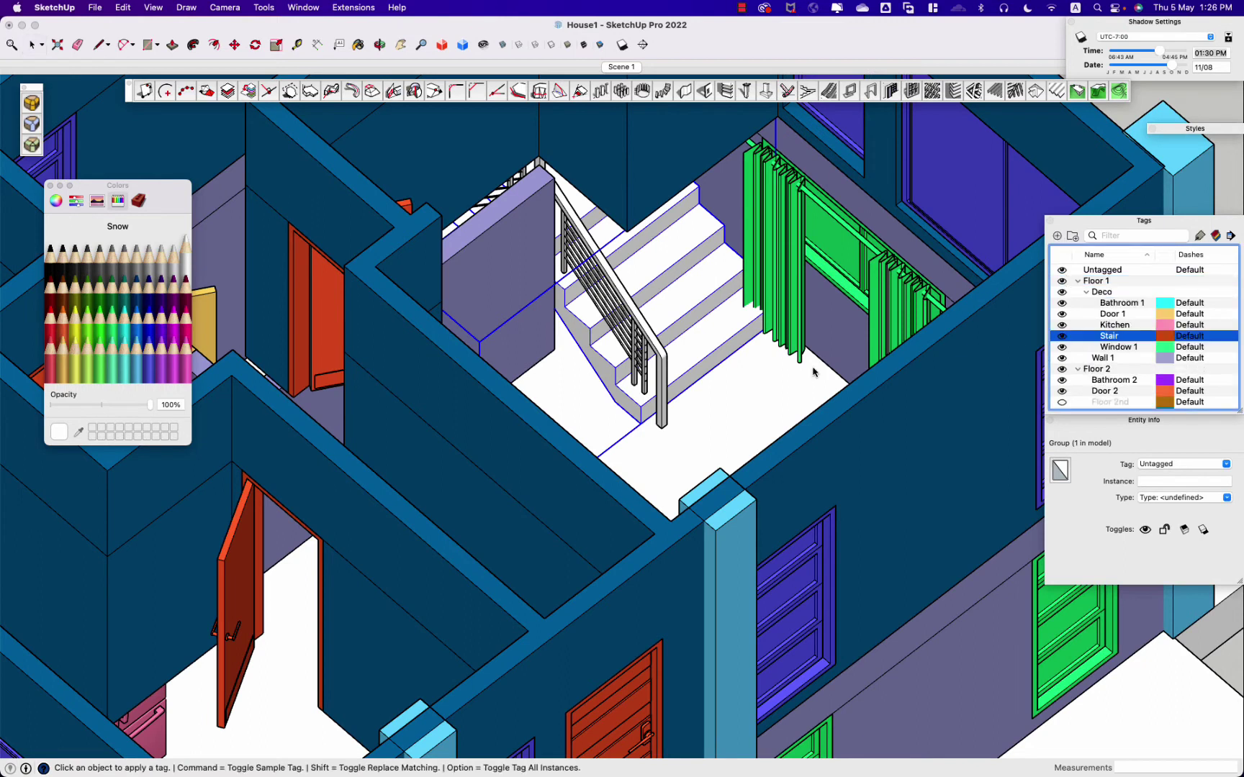
Step: Assign the stair group to the Stair tag with the Tag tool
left_click(666, 346)
scroll(644, 338, "down", 5)
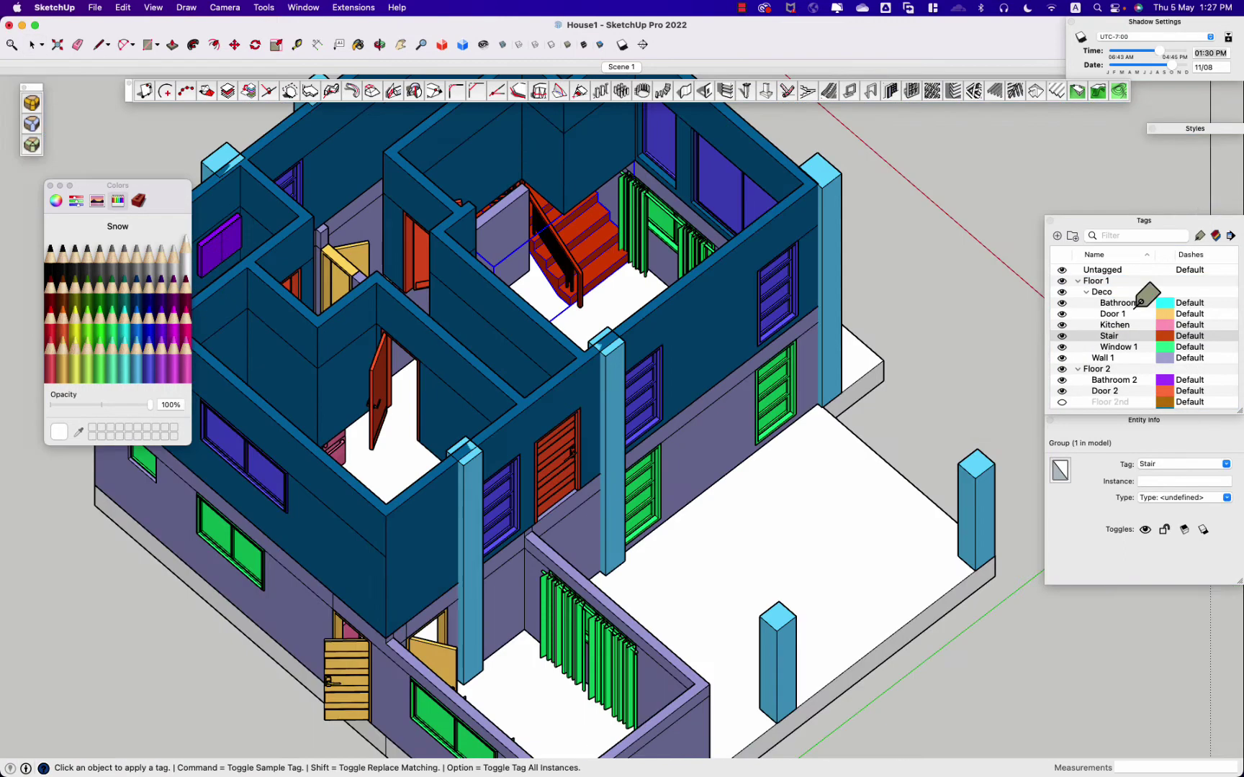
left_click(1062, 369)
scroll(477, 222, "up", 3)
scroll(478, 222, "up", 3)
left_click(477, 222, "super")
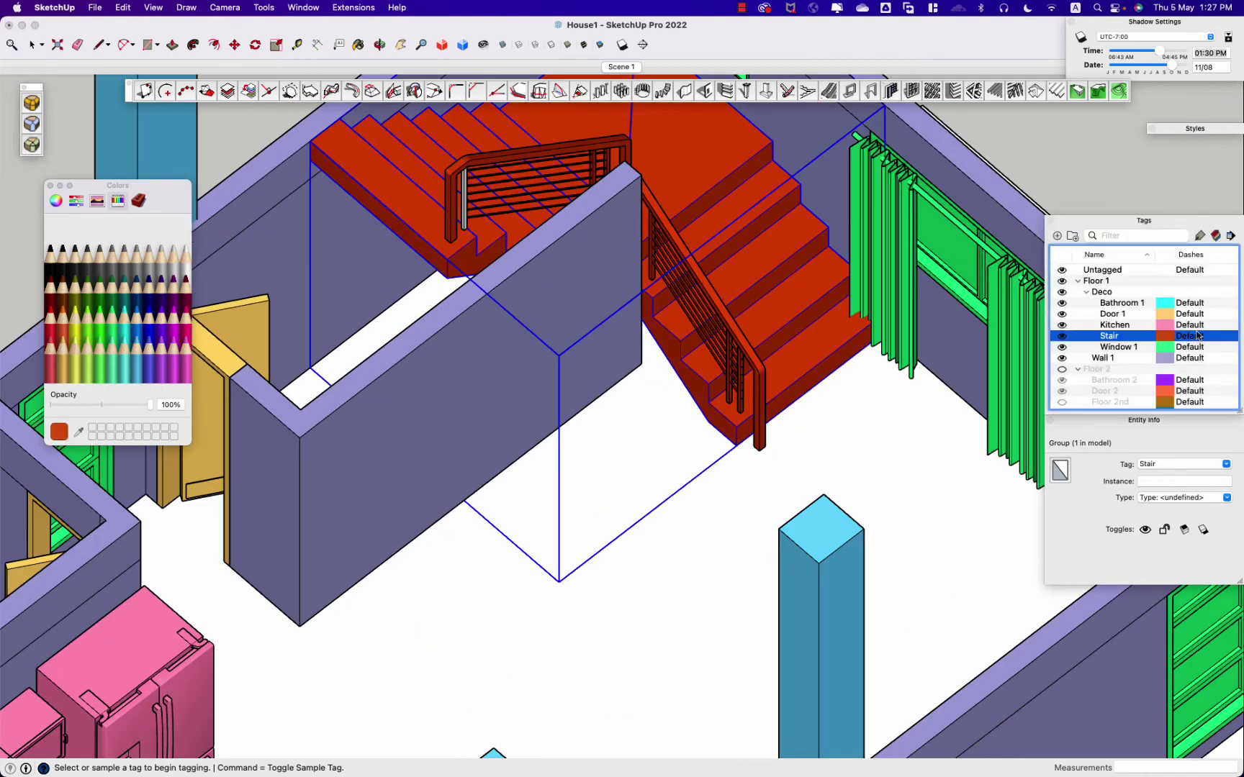
scroll(477, 221, "up", 5)
scroll(478, 222, "down", 5)
Step: Turn off Color by Tag and toggle the Floor 2 tags while orbiting the house
left_click(1086, 291)
left_click(1096, 314)
left_click(1215, 235)
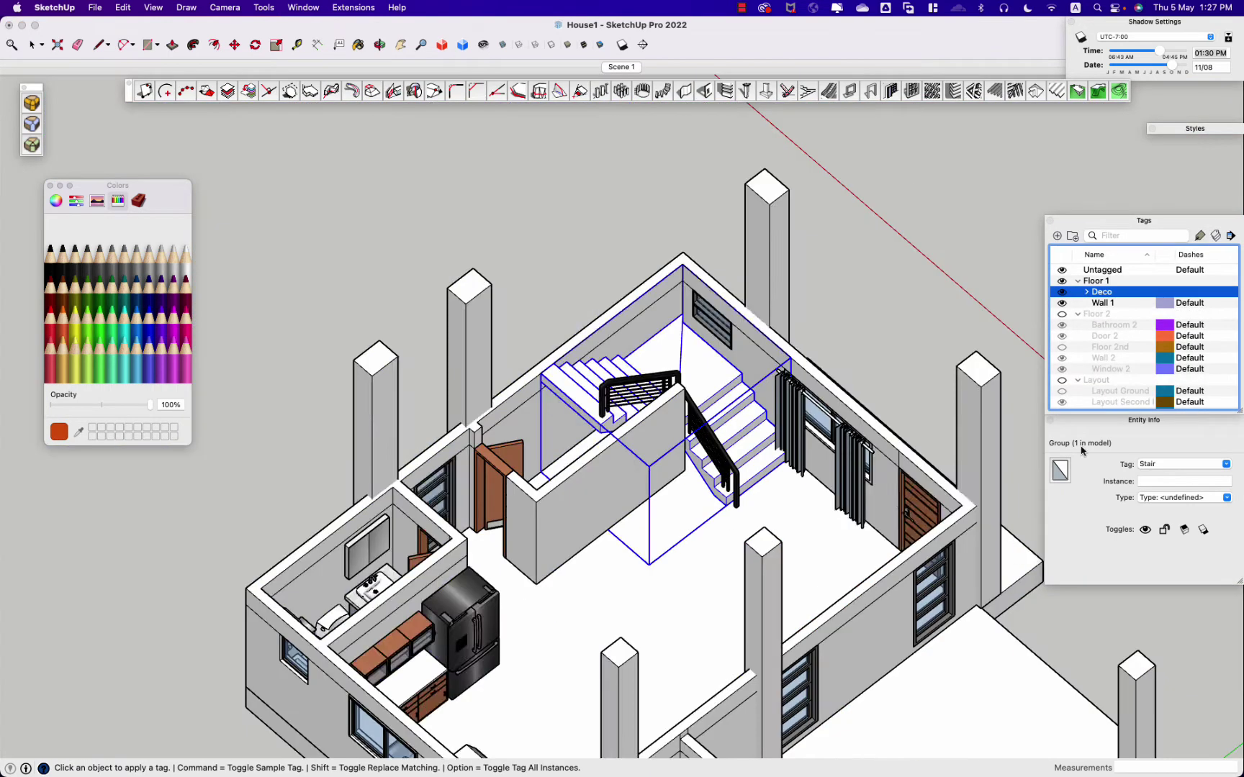
left_click(1062, 314)
left_click(1078, 314)
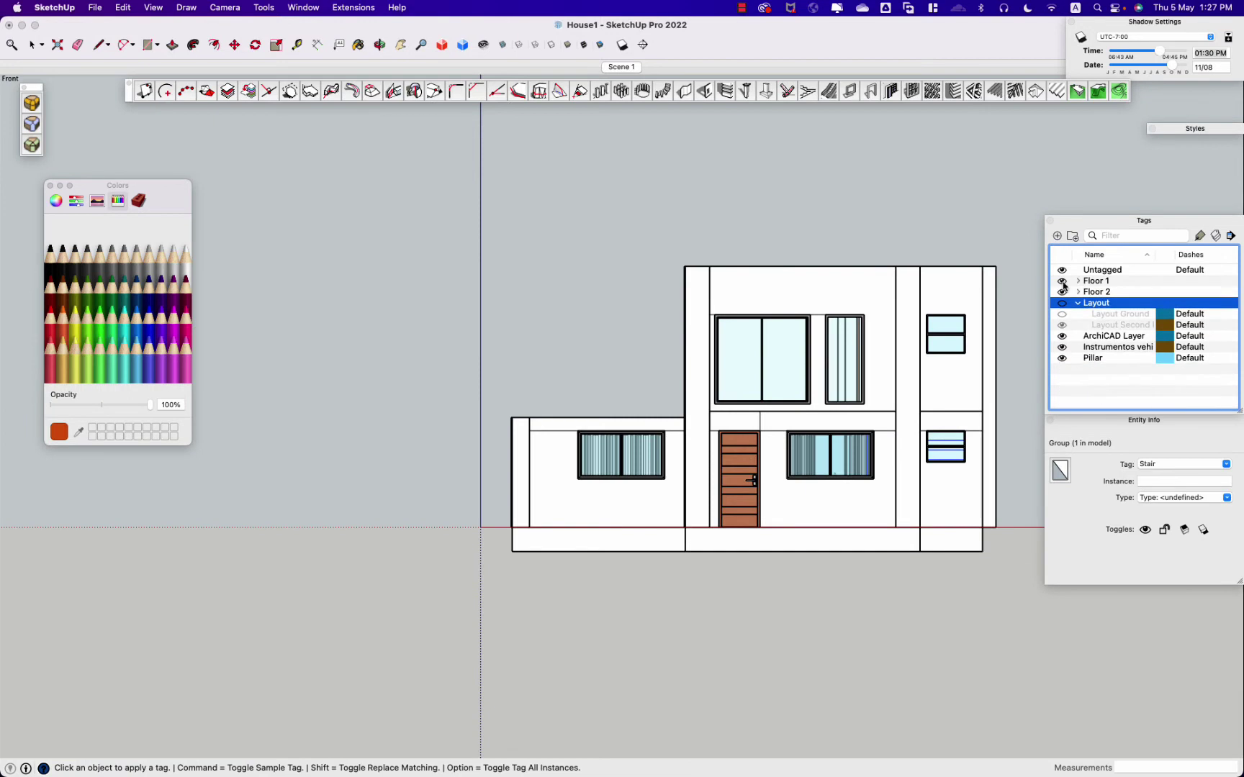
left_click(1062, 291)
mouse_move(763, 605)
middle_mouse_down()
mouse_move(793, 604)
mouse_move(916, 306)
middle_mouse_up()
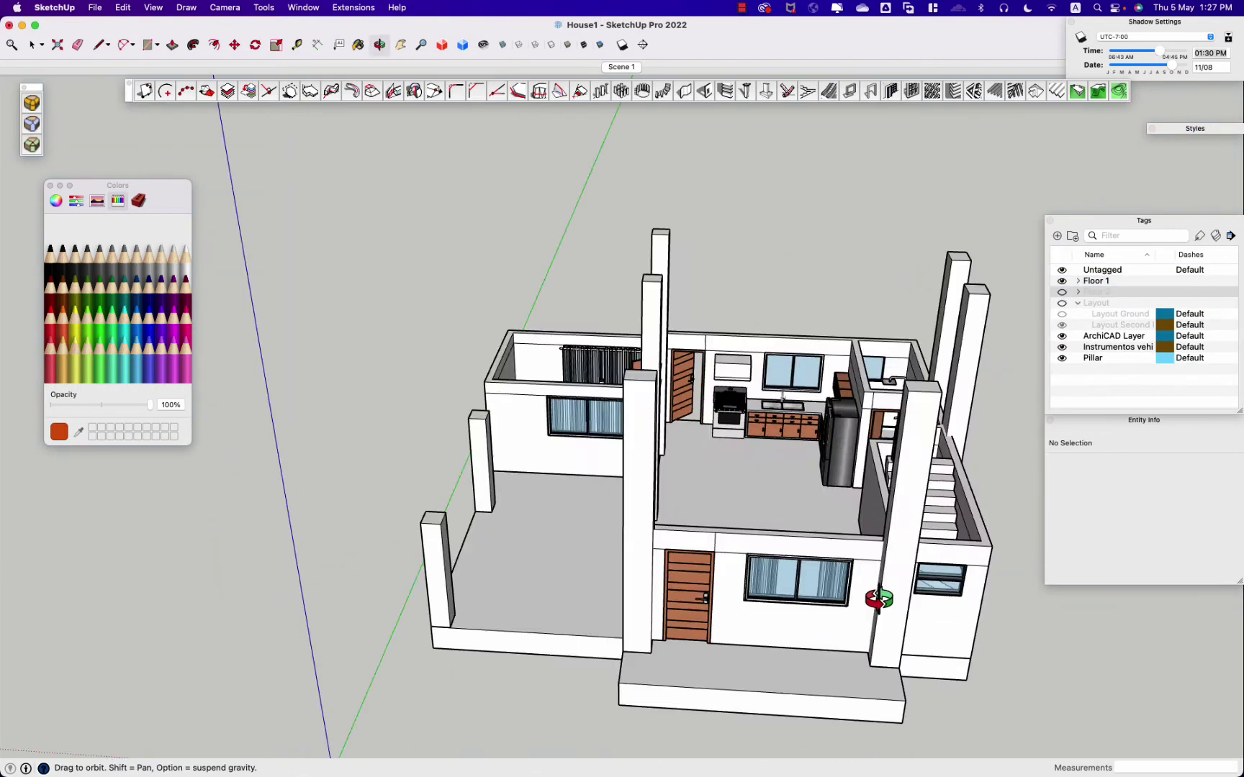
left_click(1061, 292)
mouse_move(755, 744)
middle_mouse_down()
mouse_move(997, 604)
mouse_move(1029, 461)
mouse_move(922, 616)
middle_mouse_up()
left_click(1059, 302)
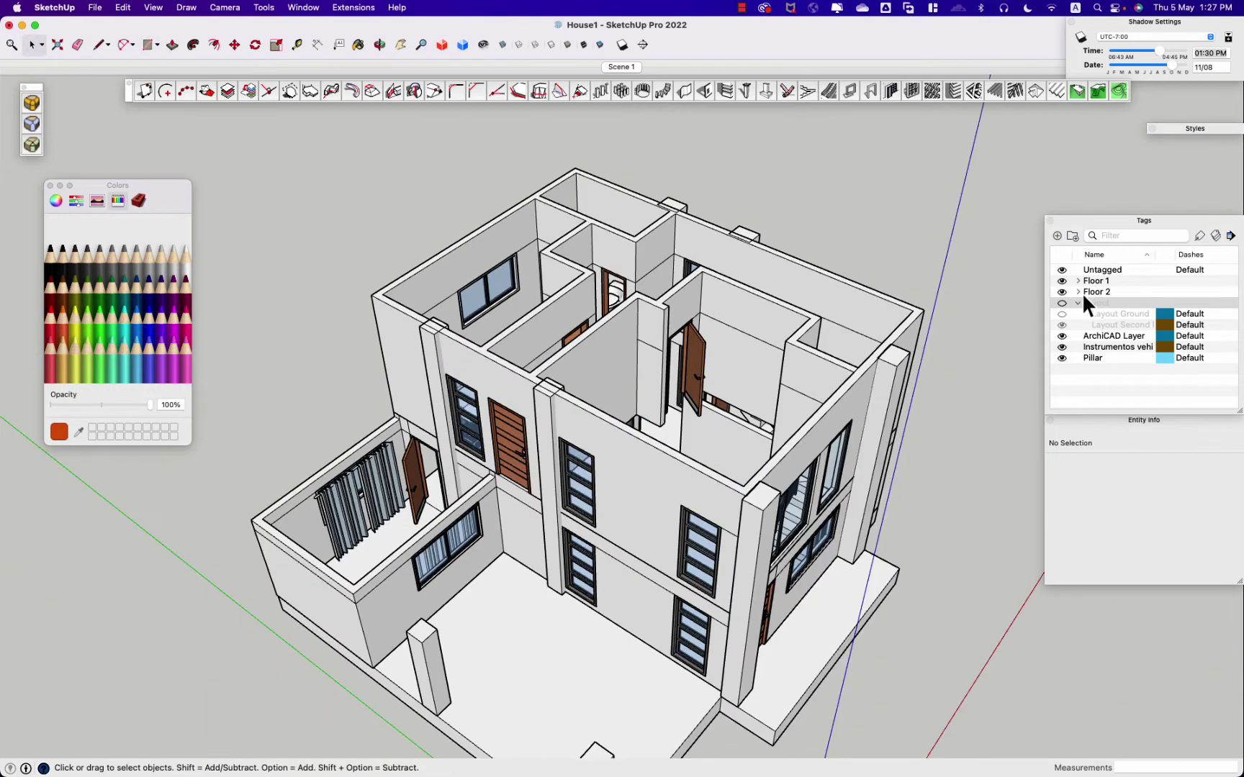
Step: Show the Floor 2nd slab tag again and close the Shadow Settings and Styles trays
left_click(1079, 303)
left_click(1077, 291)
left_click(1063, 331)
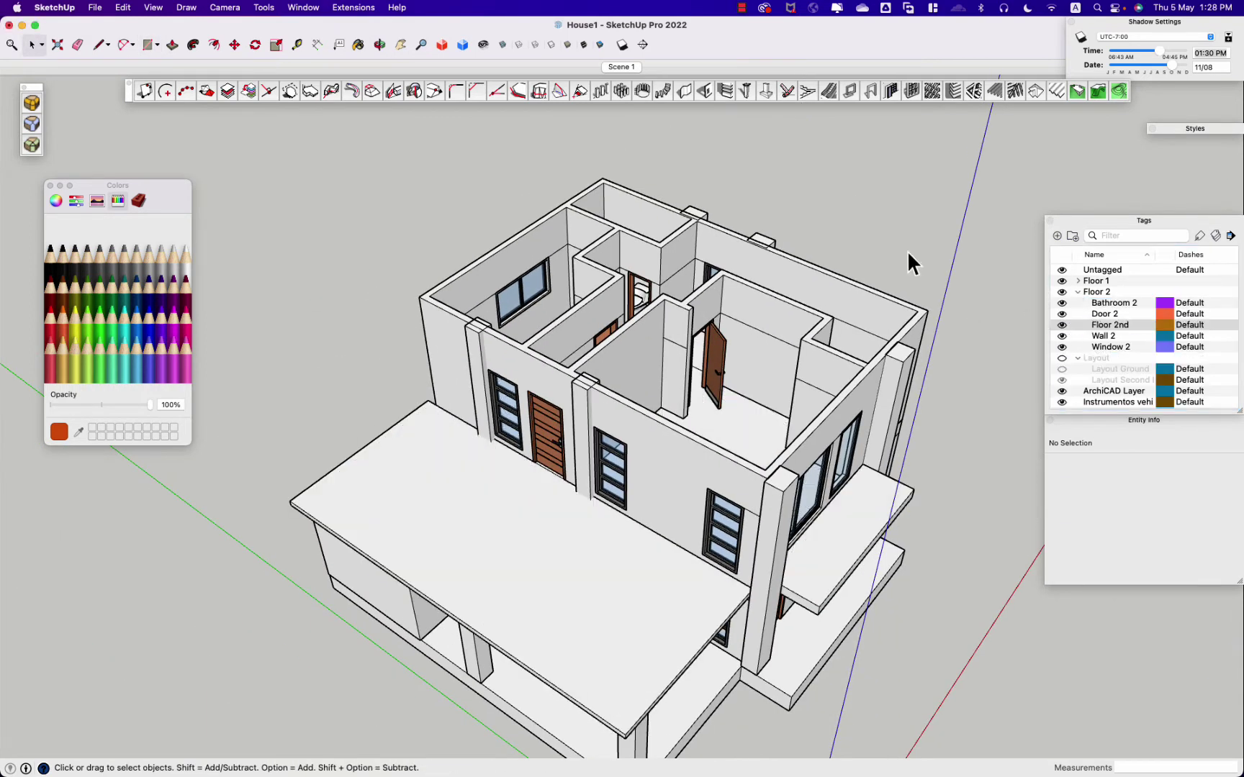
left_click(1077, 291)
left_click(1120, 281)
left_click(1071, 21)
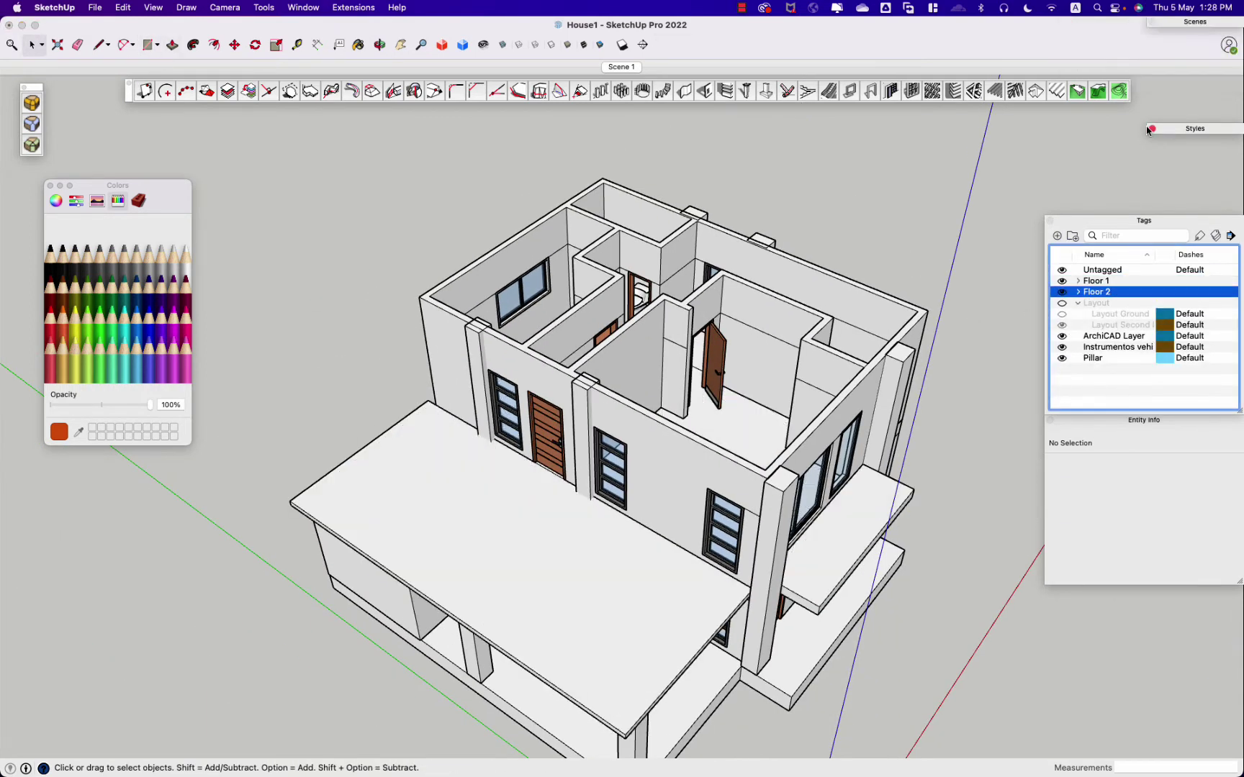
left_click(1151, 128)
mouse_move(866, 248)
middle_mouse_down()
mouse_move(541, 158)
mouse_move(806, 327)
middle_mouse_up()
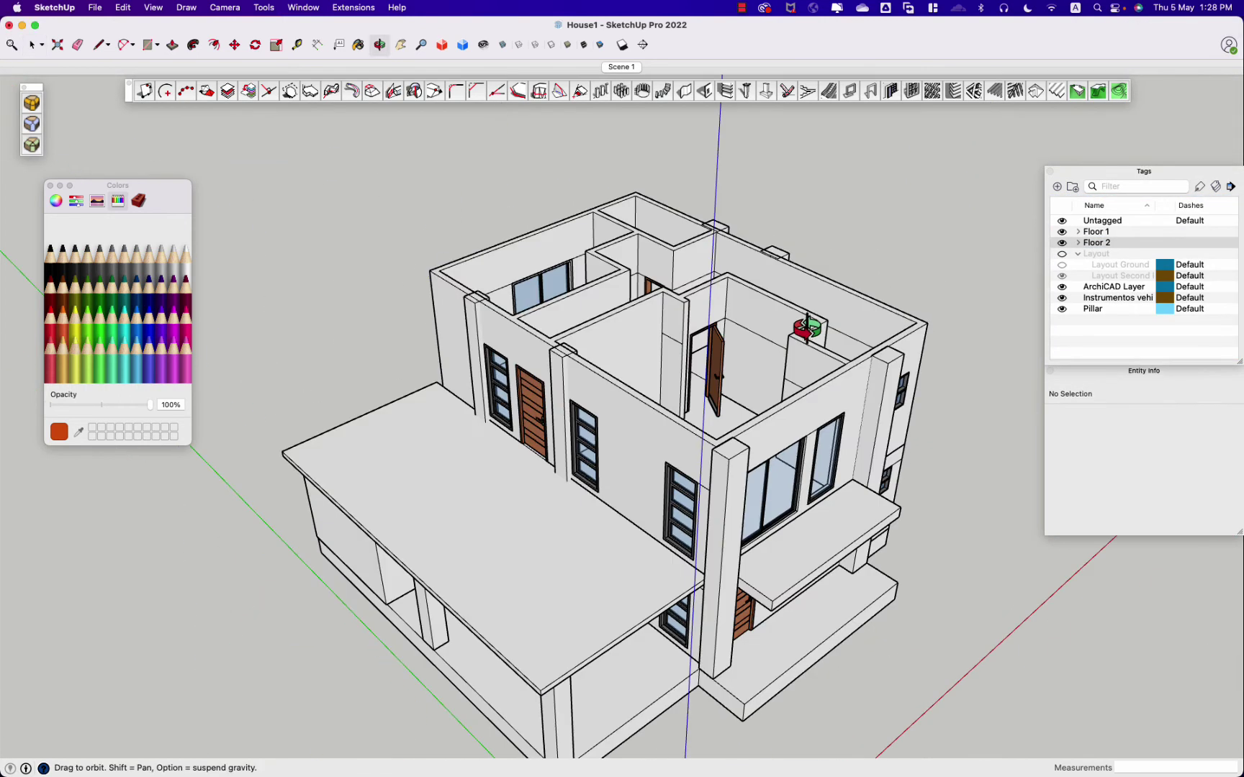
Step: Cap the upper walls with a rectangle and generate a 30° hip roof with 100 cm overhang
left_click(927, 323)
key("space")
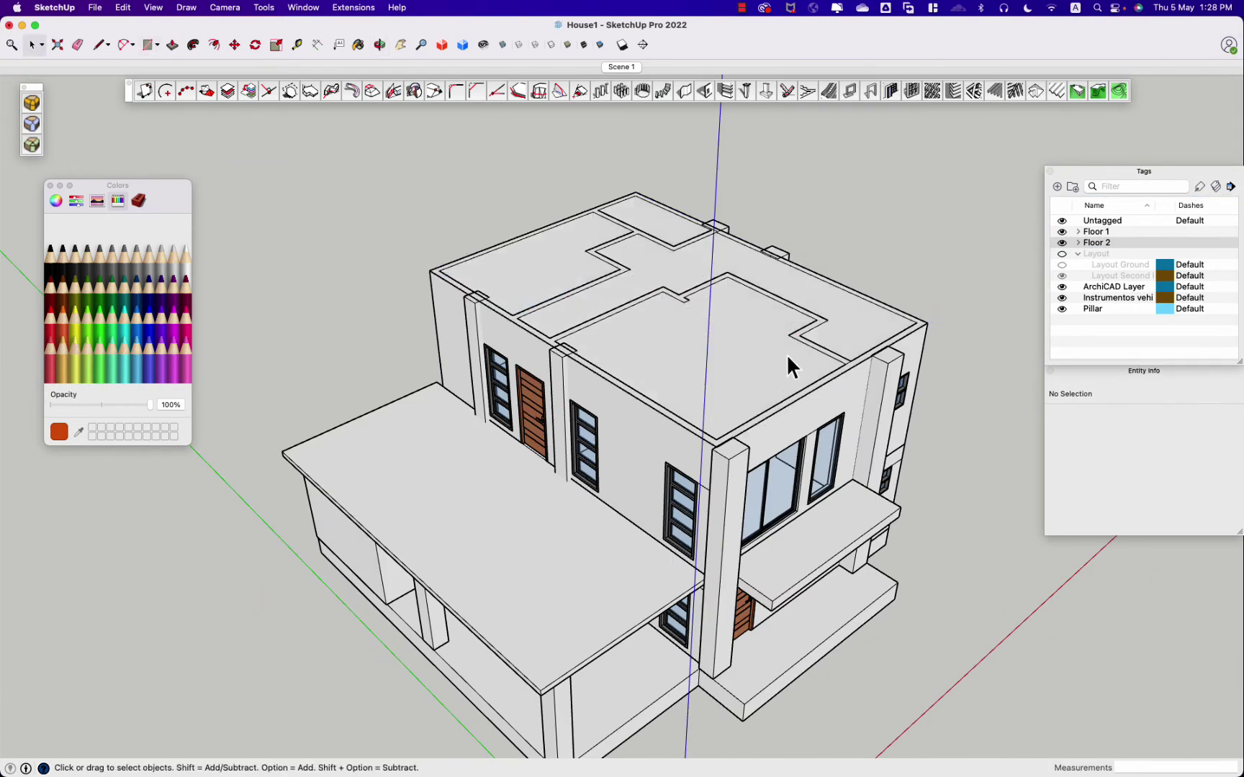
double_click(776, 361)
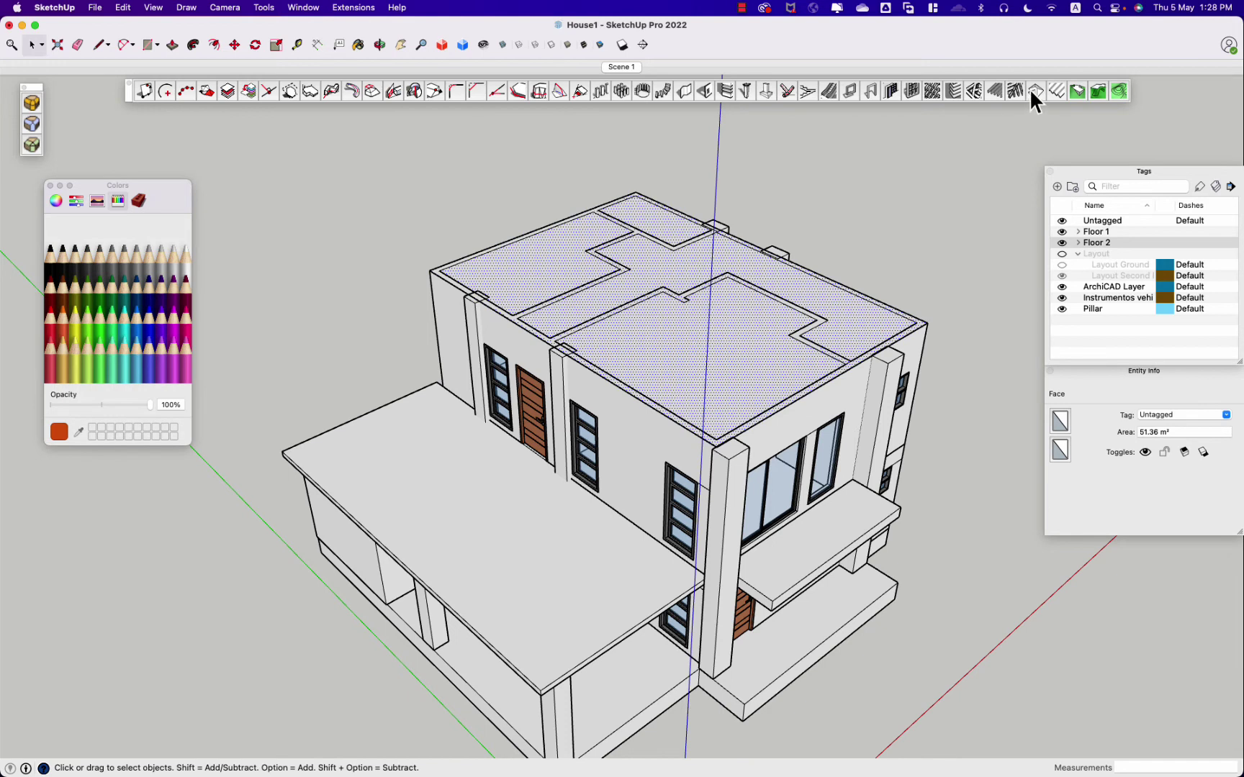
left_click(1036, 91)
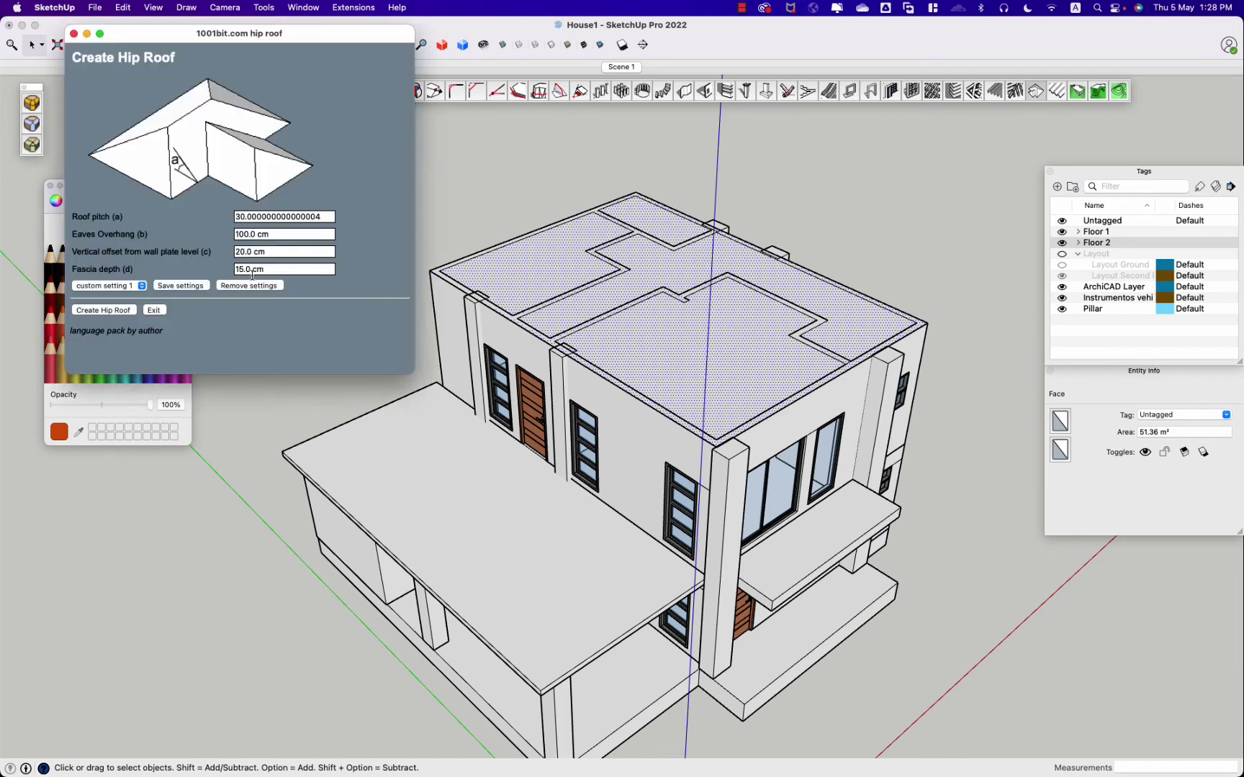
left_click(119, 315)
mouse_move(825, 547)
middle_mouse_down()
mouse_move(564, 189)
mouse_move(516, 184)
mouse_move(1017, 244)
mouse_move(716, 222)
mouse_move(569, 272)
middle_mouse_up()
scroll(635, 430, "up", 5)
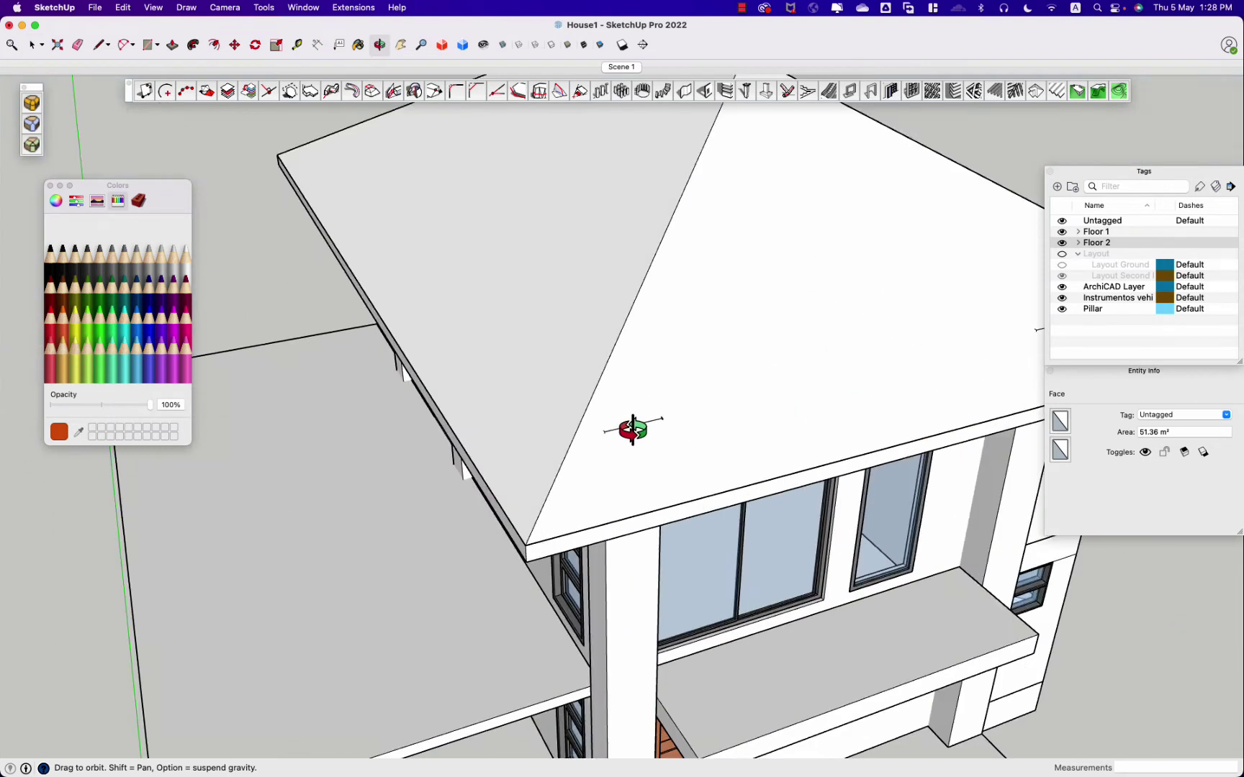
scroll(667, 421, "up", 3)
scroll(666, 418, "up", 2)
scroll(671, 414, "up", 2)
Step: Open the small beam group and extrude one of its faces
left_click(675, 414)
scroll(676, 415, "up", 2)
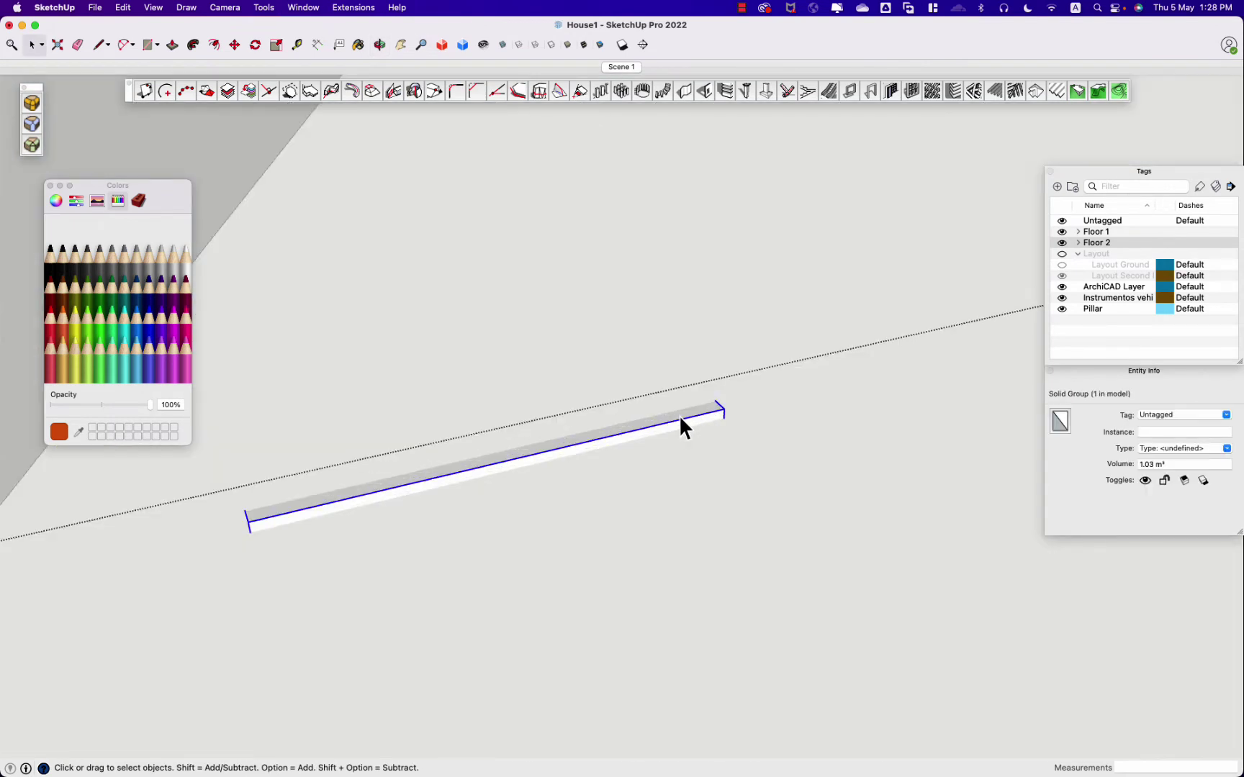
scroll(680, 415, "up", 2)
scroll(712, 416, "up", 2)
double_click(724, 417)
scroll(725, 417, "down", 4)
key("p")
left_click(725, 417)
key("space")
Step: Push a beam face inward about 52.7 cm
scroll(728, 660, "down", 3)
scroll(727, 660, "down", 4)
scroll(503, 619, "down", 3)
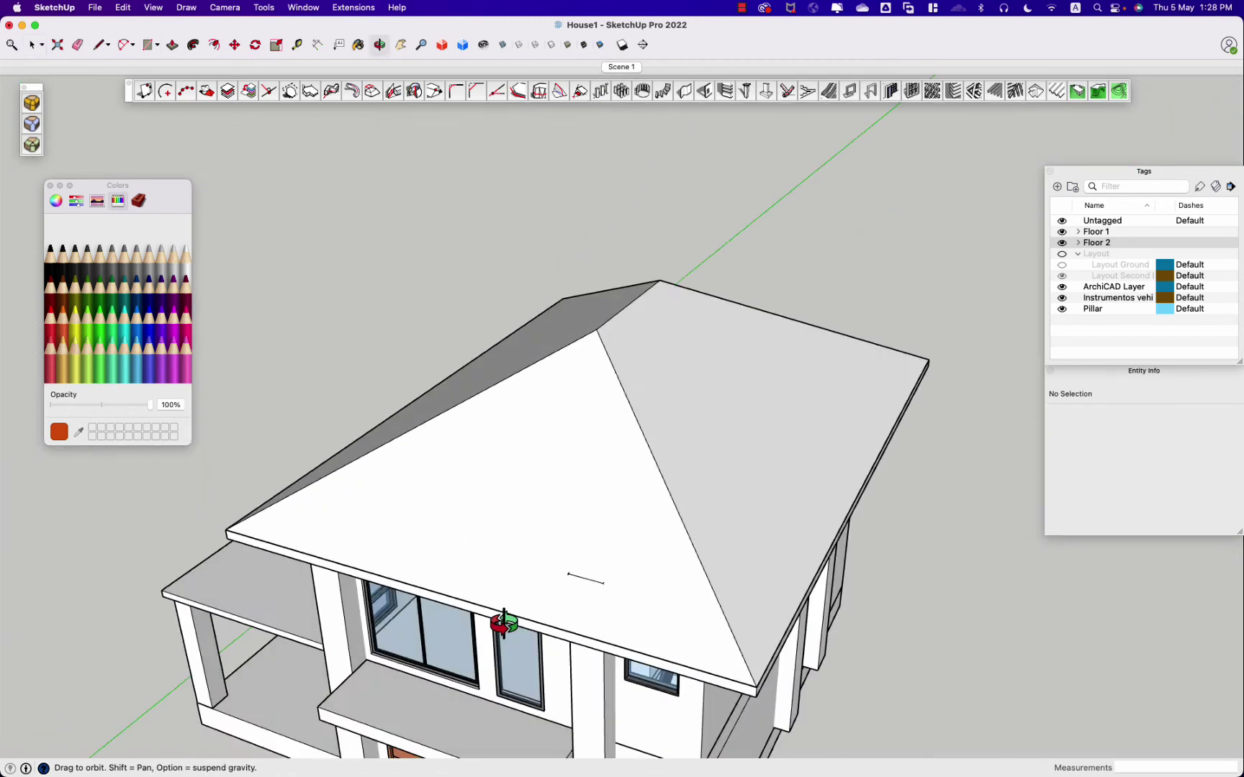
scroll(602, 536, "up", 3)
left_click(610, 527)
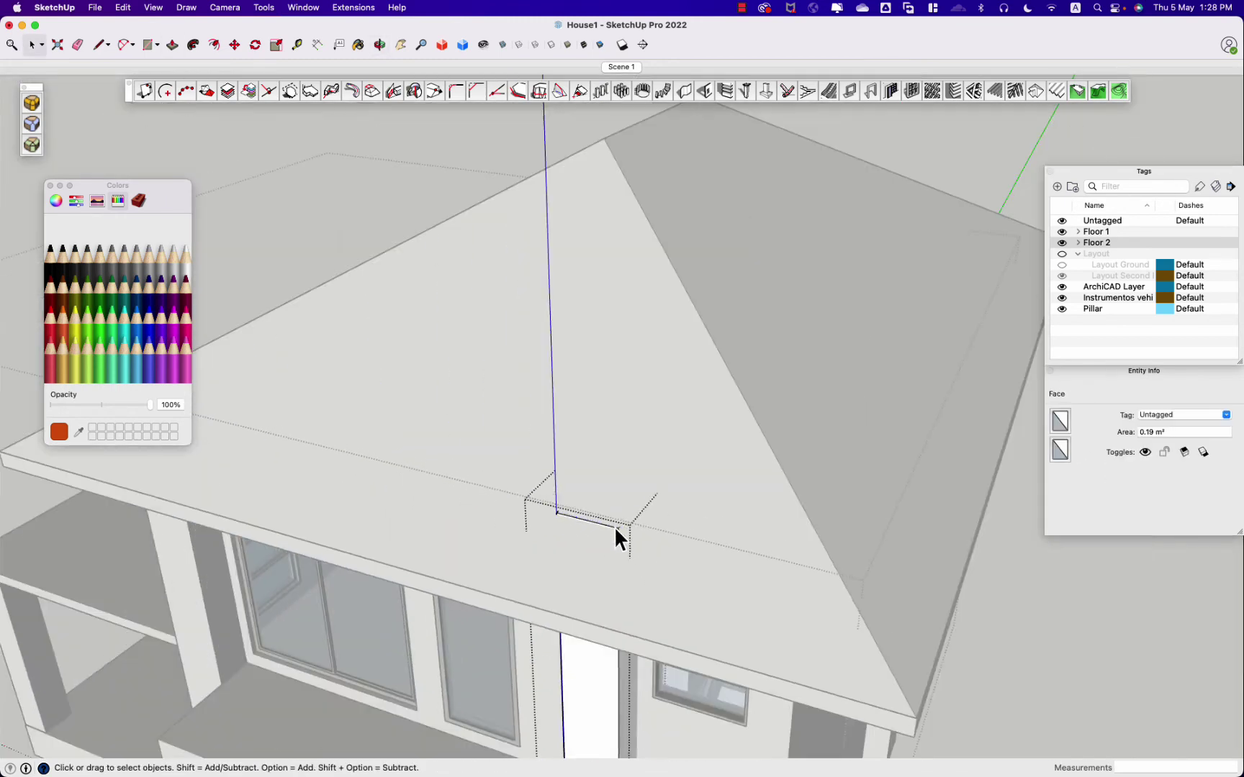
key("p")
mouse_move(630, 649)
middle_mouse_down()
mouse_move(755, 314)
mouse_move(306, 298)
mouse_move(554, 333)
middle_mouse_up()
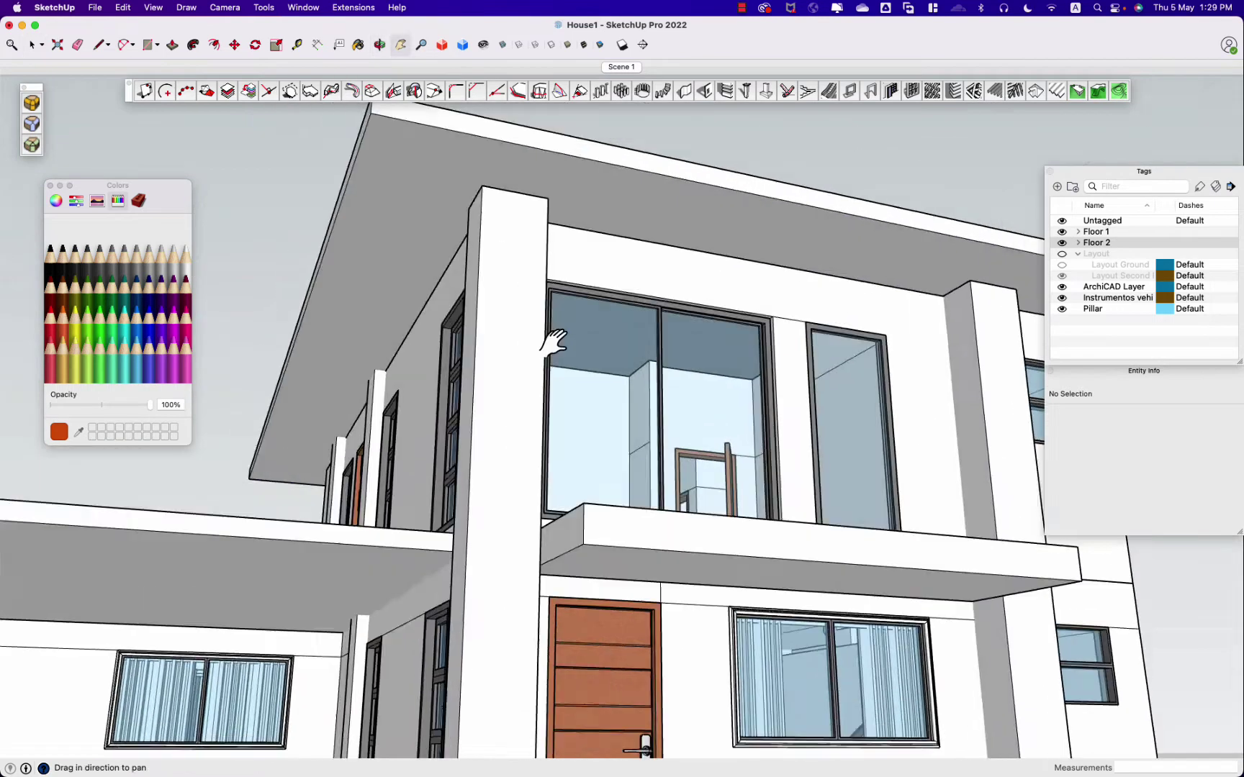
Step: Offset the roof's underside outline inward, leaving a thin border strip
key("space")
left_click(401, 217)
mouse_move(436, 250)
middle_mouse_down()
mouse_move(425, 161)
mouse_move(500, 272)
mouse_move(499, 438)
mouse_move(414, 317)
middle_mouse_up()
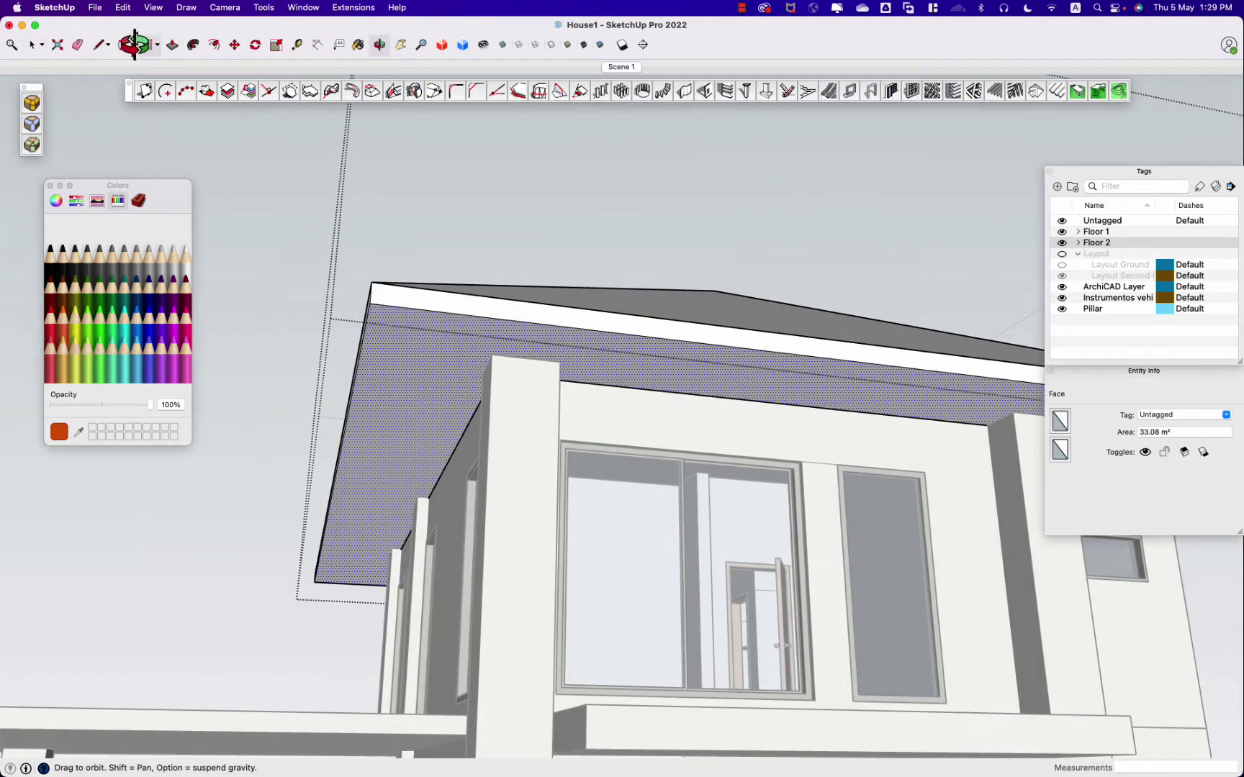
left_click(391, 314)
left_click(382, 318)
key("space")
mouse_move(421, 364)
middle_mouse_down()
mouse_move(409, 264)
mouse_move(275, 314)
middle_mouse_up()
key("p")
key("space")
Step: Paint the inner underside face with a material from the Wood collection
left_click(281, 316)
left_click(138, 200)
left_click(108, 227)
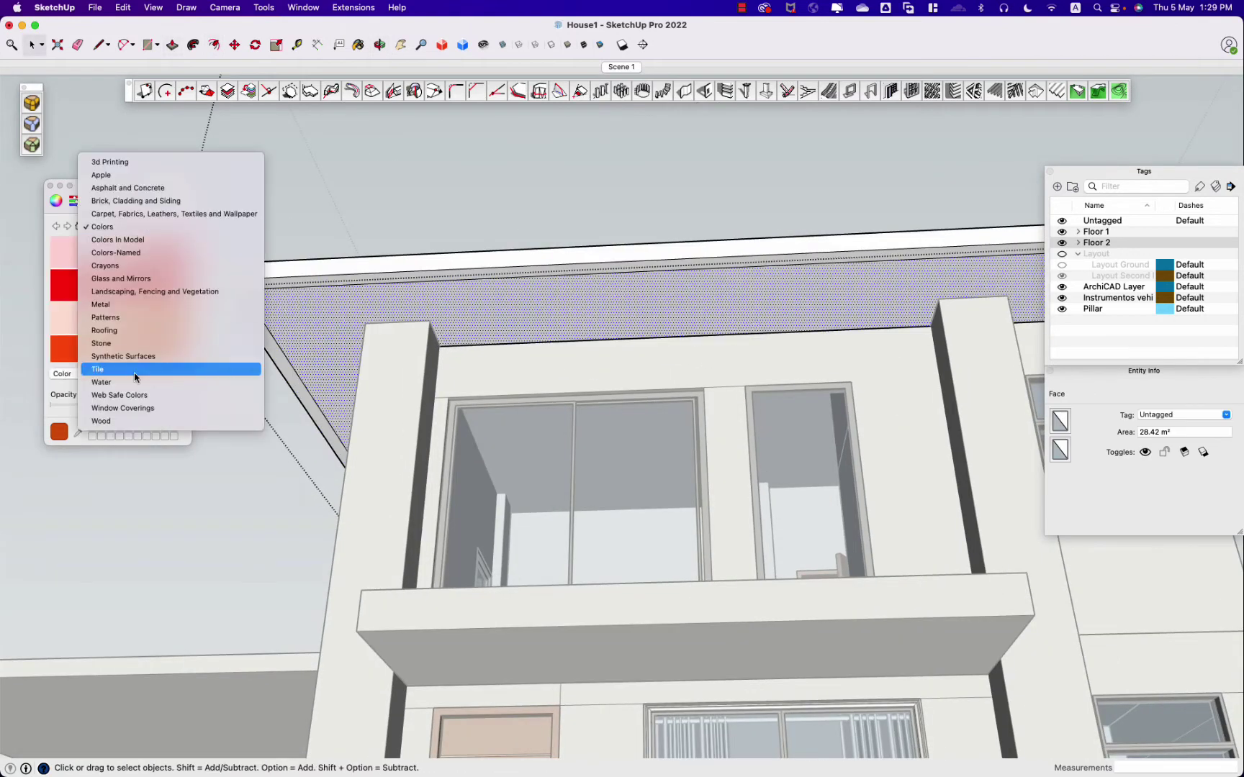
left_click(137, 422)
left_click(169, 252)
left_click(319, 301)
key("p")
left_click(317, 332)
mouse_move(317, 332)
middle_mouse_down()
mouse_move(702, 386)
mouse_move(655, 577)
middle_mouse_up()
Step: Select the roof group and enter it for editing
key("space")
left_click(558, 493)
scroll(556, 504, "up", 3)
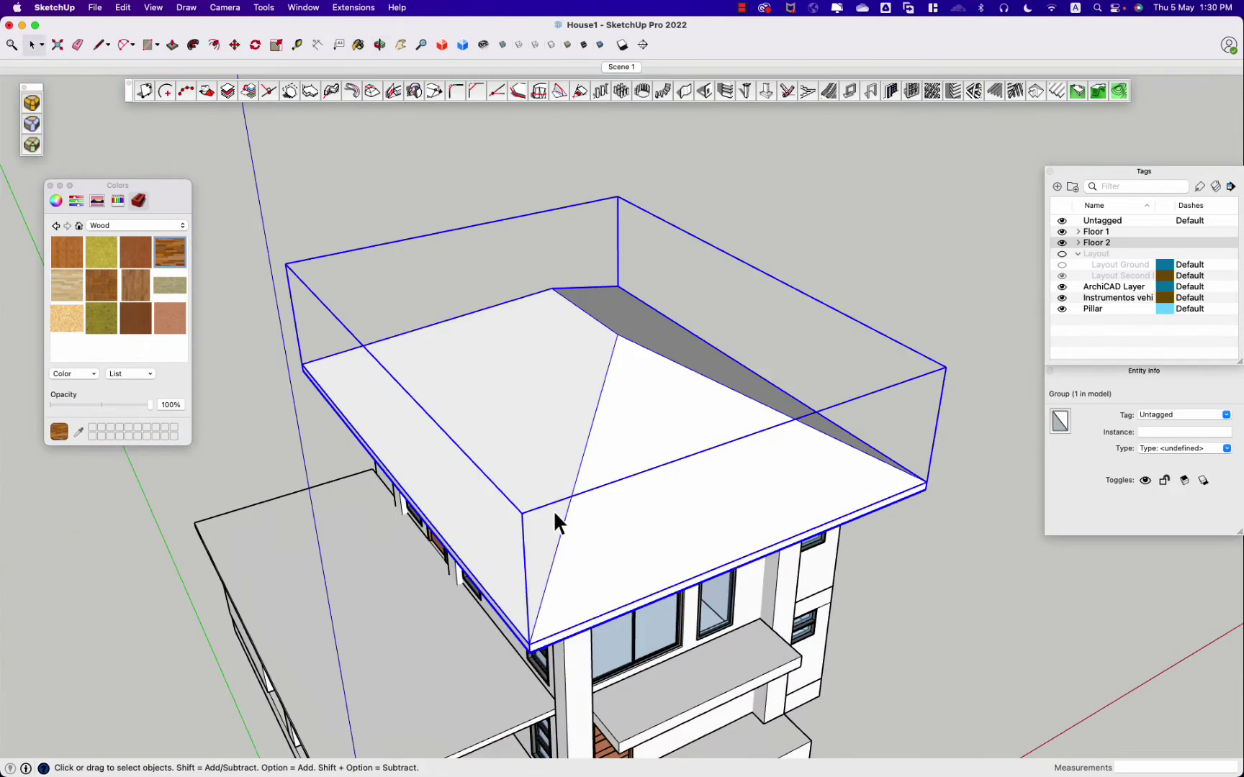
double_click(551, 506)
left_click(542, 487)
key("Escape")
double_click(554, 475)
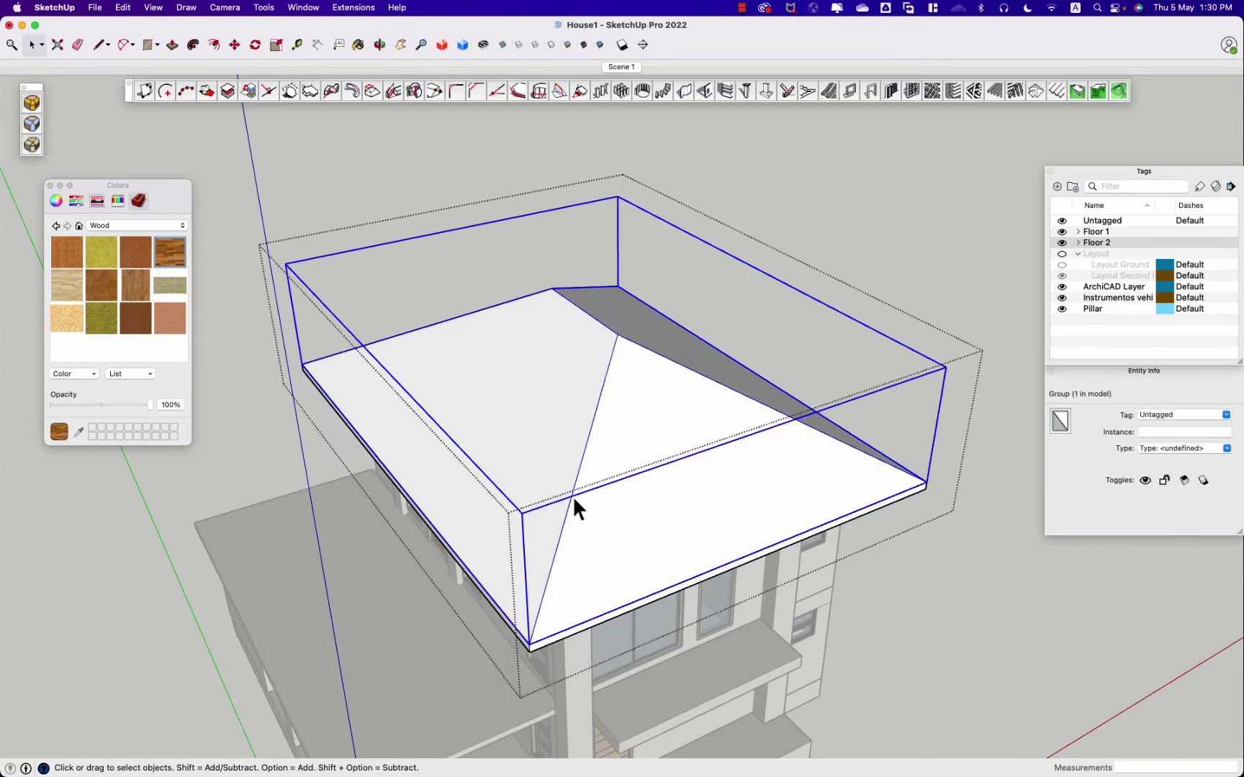
Step: Inside the inner roof group, select the roof faces and edges around the house
double_click(574, 497)
left_click(572, 543)
left_click(741, 502, "shift")
mouse_move(741, 502)
middle_mouse_down()
mouse_move(653, 280)
mouse_move(536, 633)
middle_mouse_up()
left_click(451, 338, "shift")
left_click(572, 263, "shift")
left_click(608, 273, "shift")
mouse_move(858, 478)
middle_mouse_down()
mouse_move(735, 548)
mouse_move(752, 616)
mouse_move(157, 67)
middle_mouse_up()
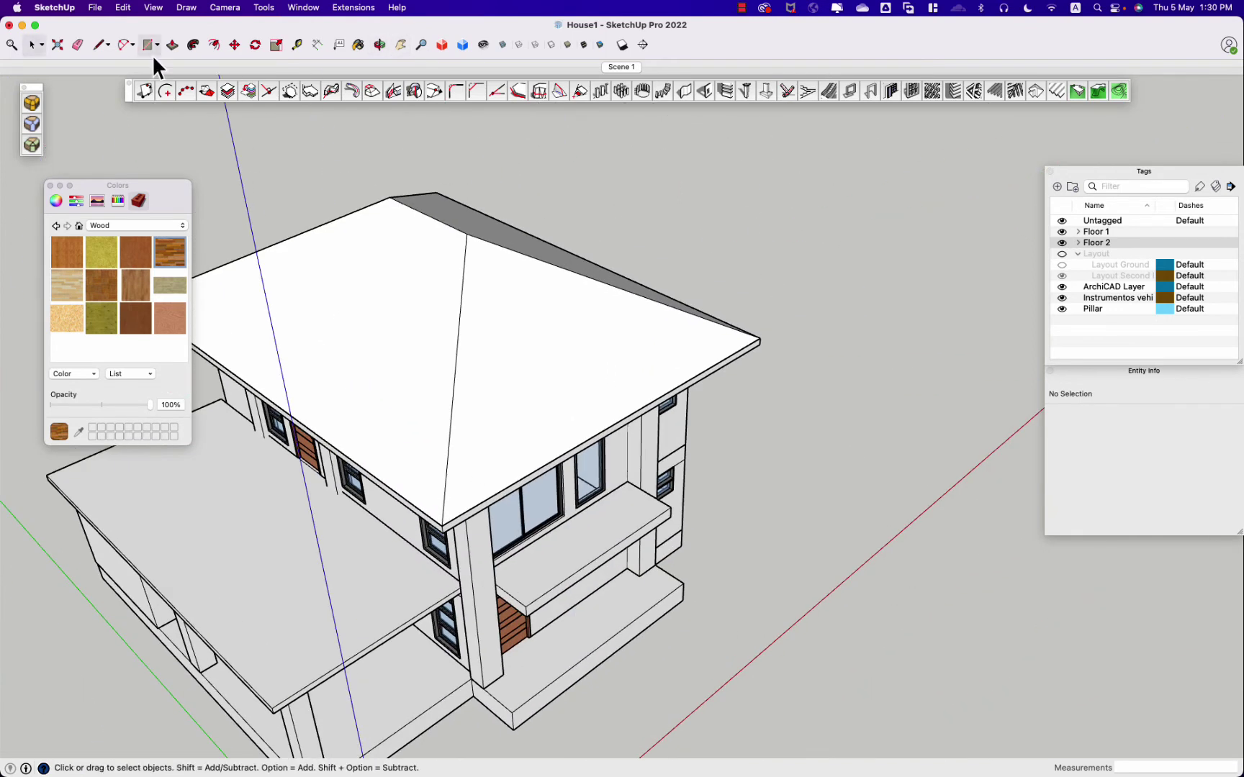
Step: Switch the materials browser to Roofing and select the roof's top and front-left faces
left_click(141, 225)
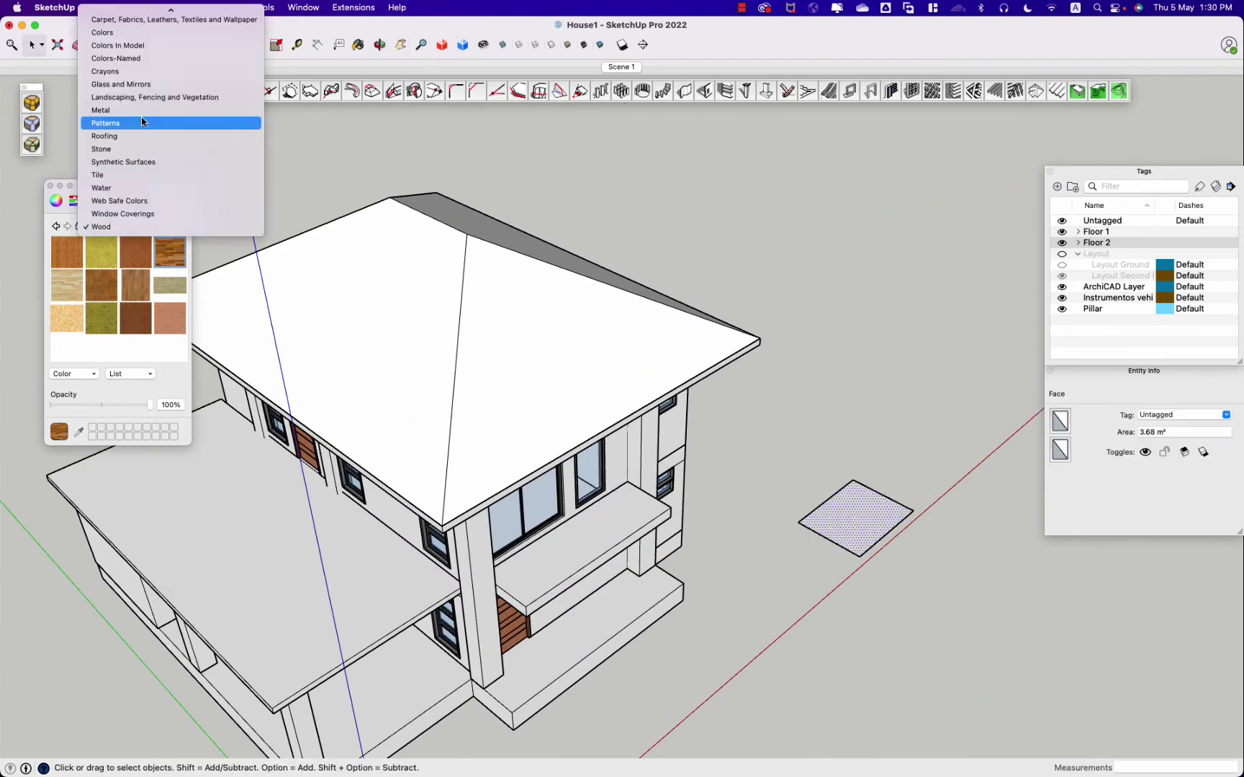
left_click(147, 137)
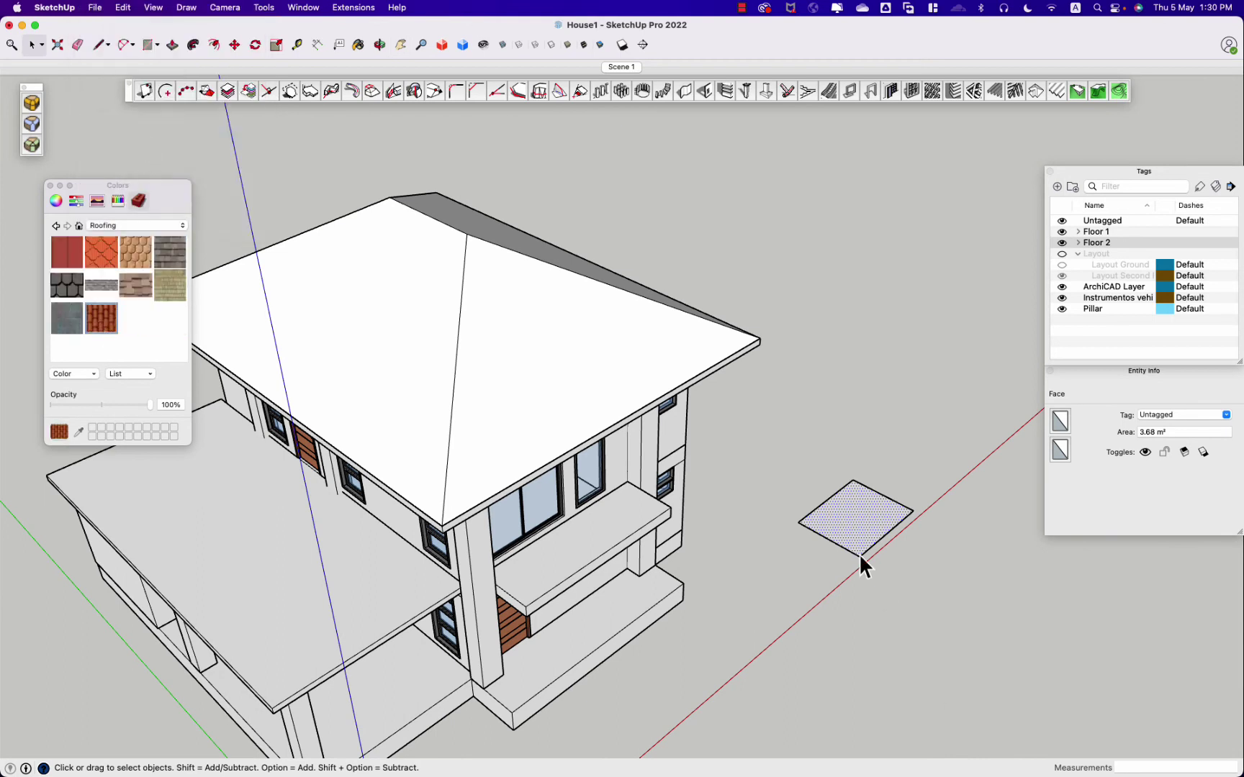
scroll(864, 541, "up", 3)
scroll(583, 453, "down", 3)
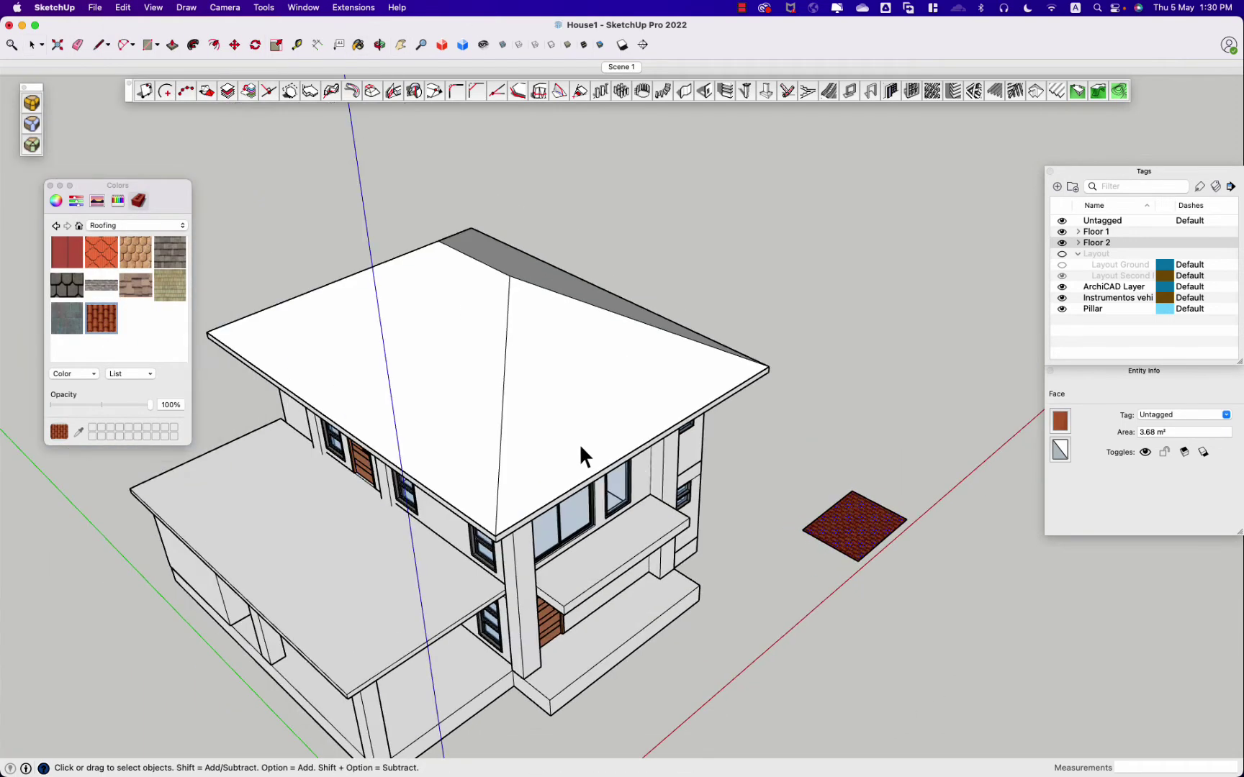
left_click(551, 403)
double_click(562, 407)
middle_click_drag(564, 324, 580, 498)
left_click(566, 505, "shift")
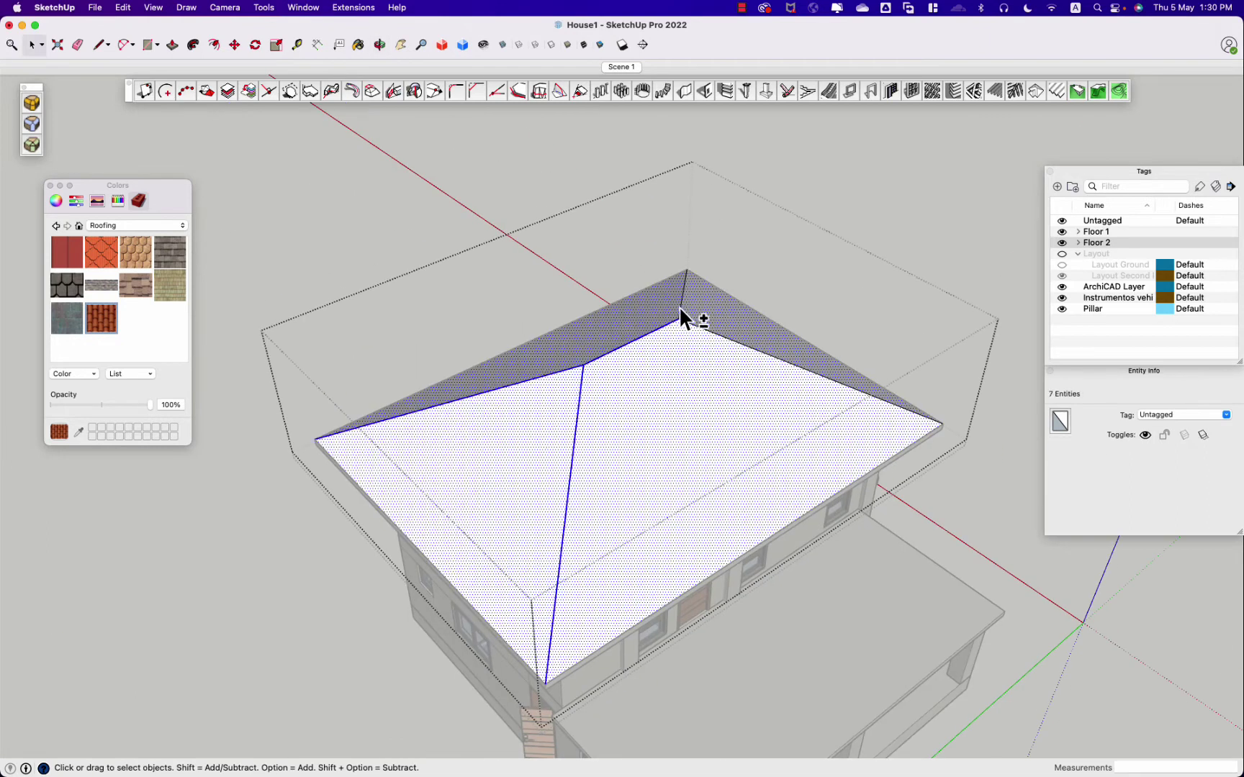
middle_click_drag(791, 409, 563, 418)
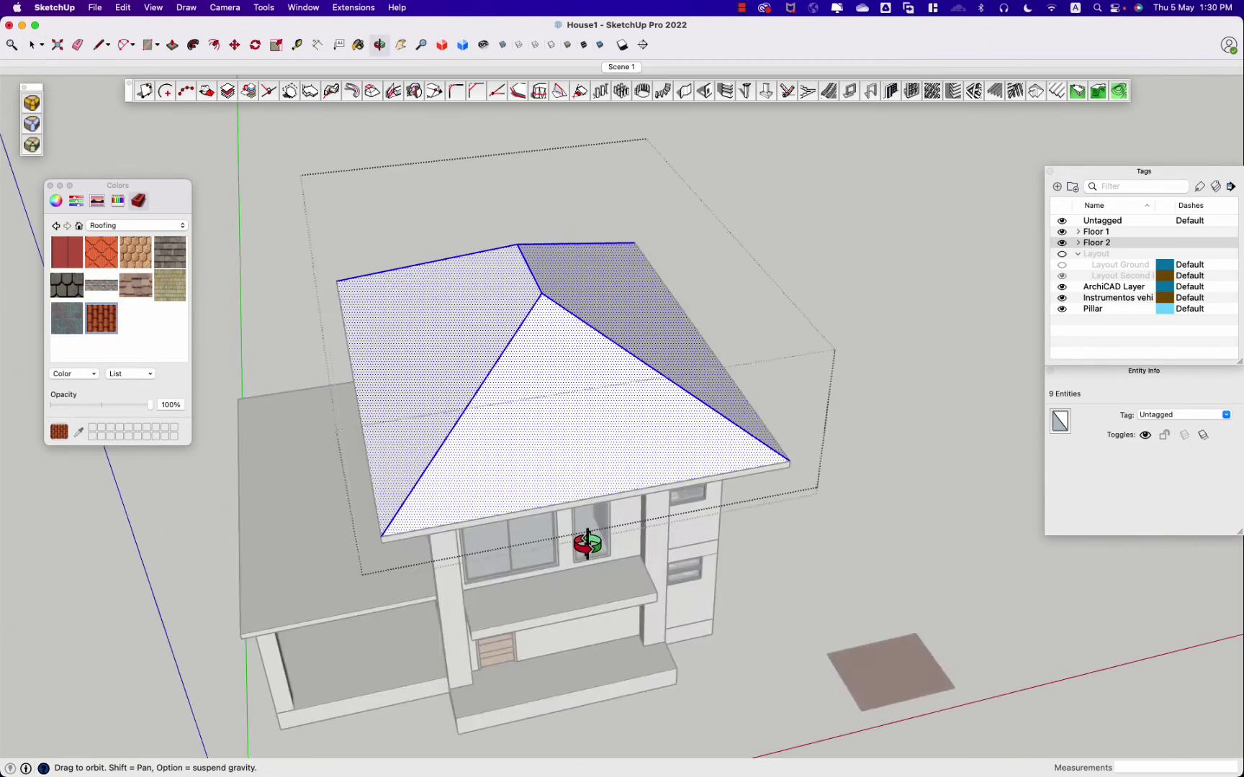
Step: Apply Instant Roof Pro Mission Tile with Materials using Roofing Tile Spanish
left_click(353, 7)
mouse_move(363, 127)
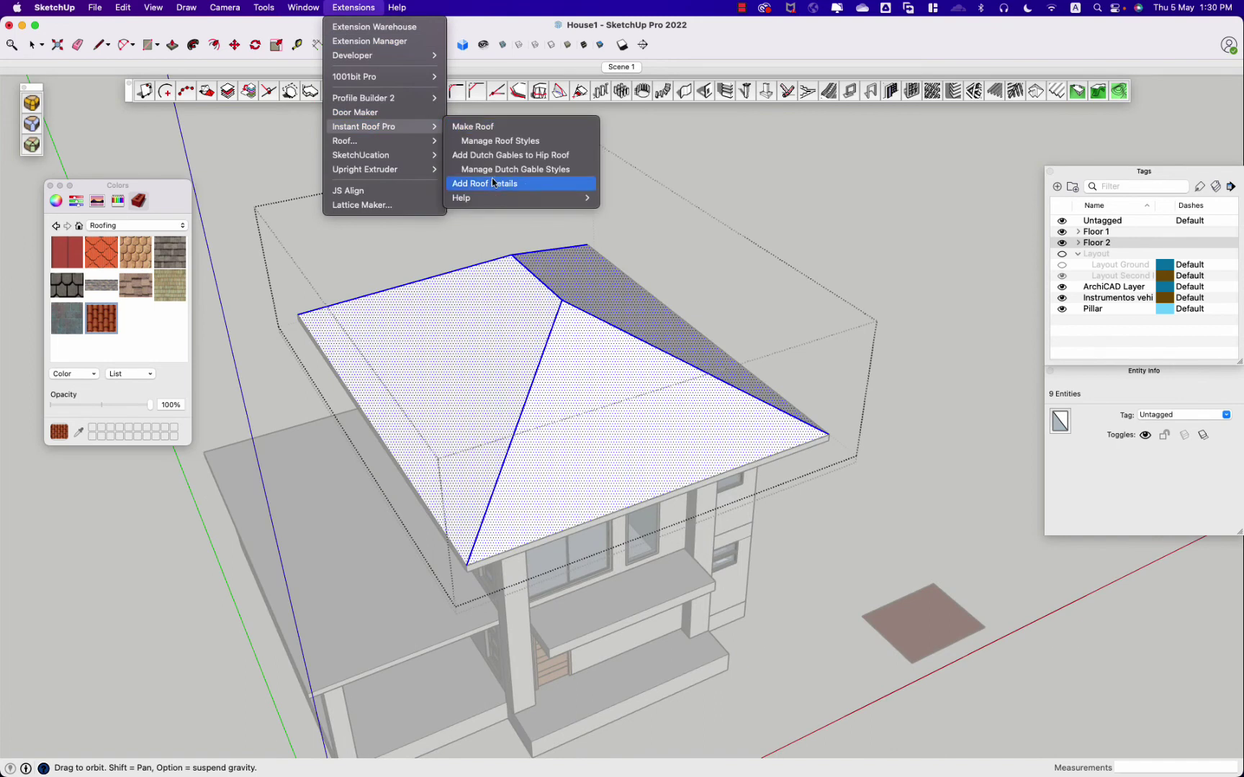
left_click(525, 184)
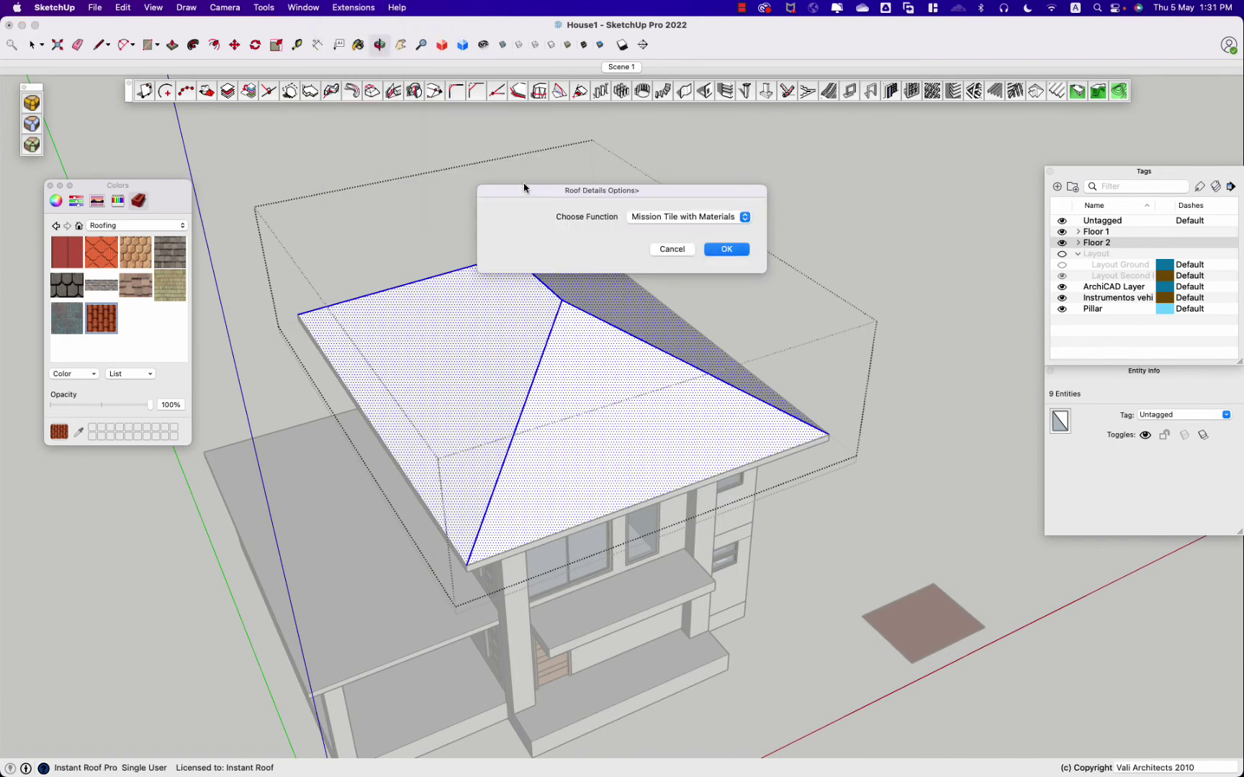
left_click(697, 222)
left_click(744, 217)
left_click(722, 248)
left_click(666, 214)
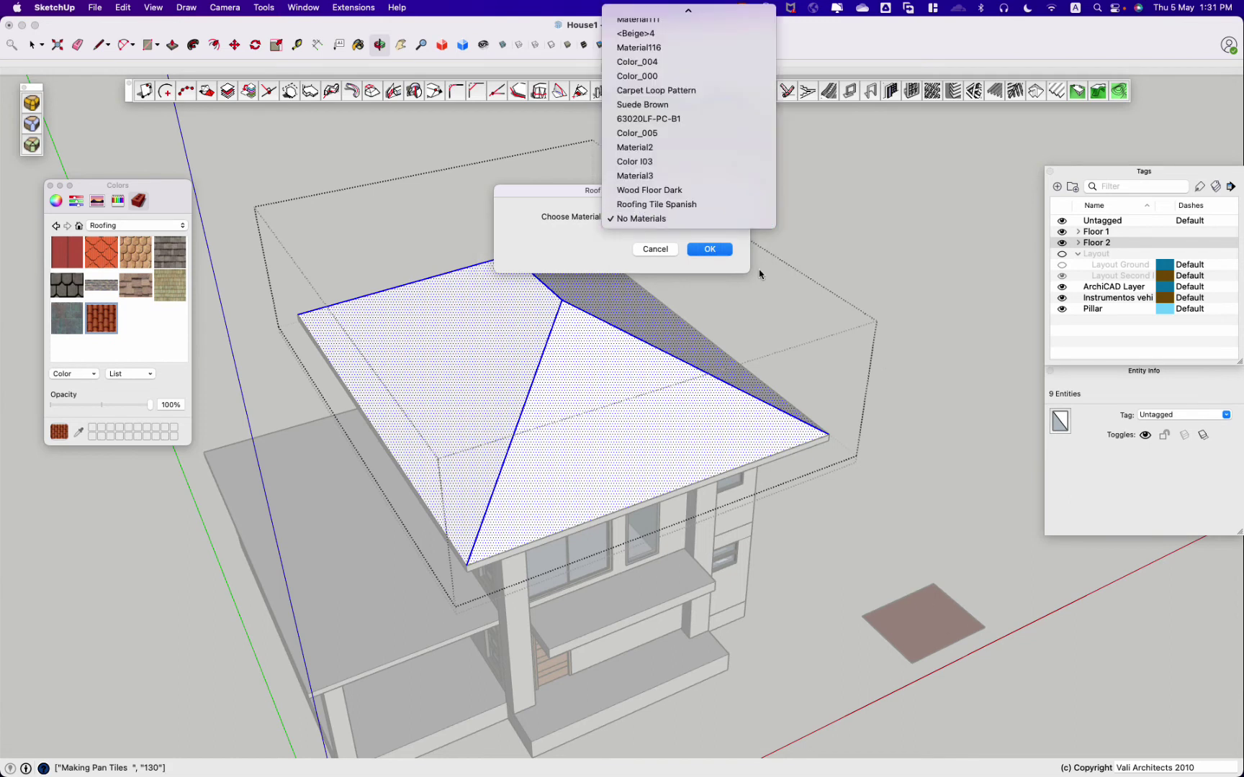
left_click(656, 205)
left_click(710, 249)
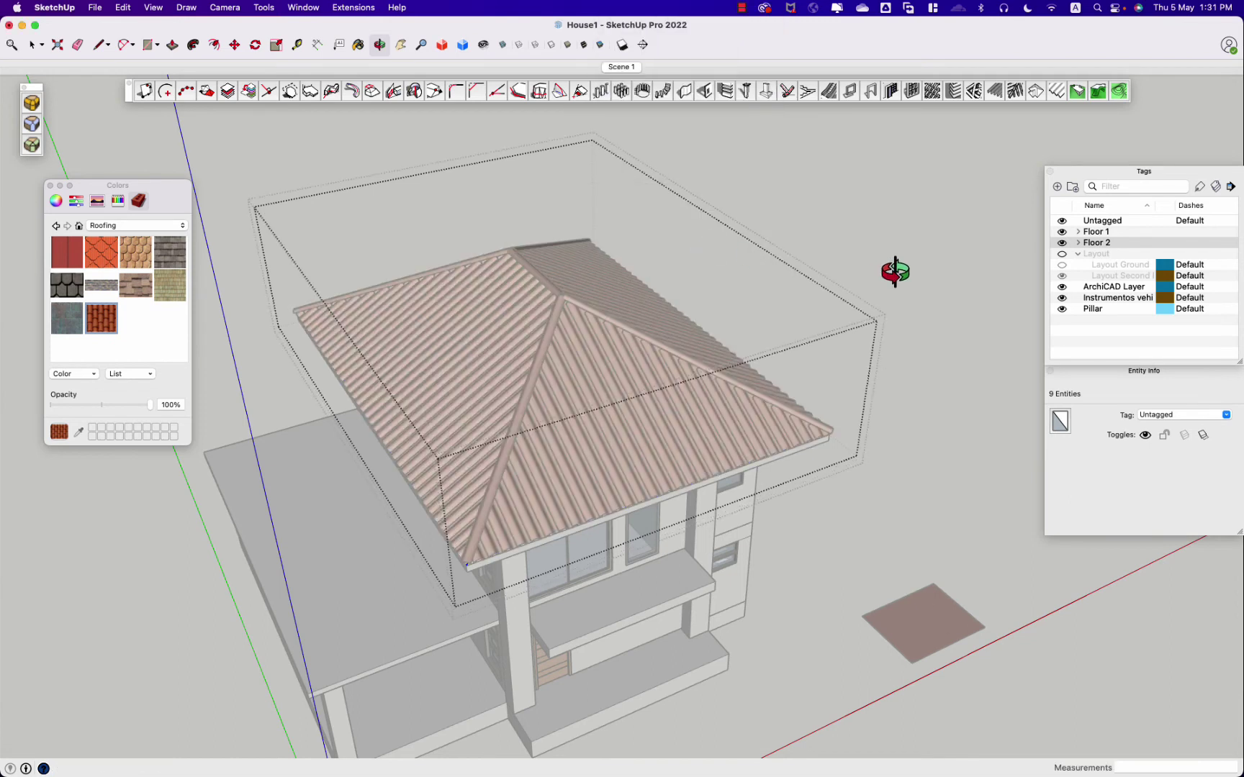
Step: Sample the tiled roof's material and rescale the Roofing Tile Spanish texture width, entering 50
mouse_move(806, 417)
middle_mouse_down()
mouse_move(857, 181)
mouse_move(596, 369)
mouse_move(631, 391)
middle_mouse_up()
scroll(597, 369, "up", 5)
key("space")
scroll(631, 391, "down", 5)
left_click(852, 617)
key("b")
double_click(93, 328)
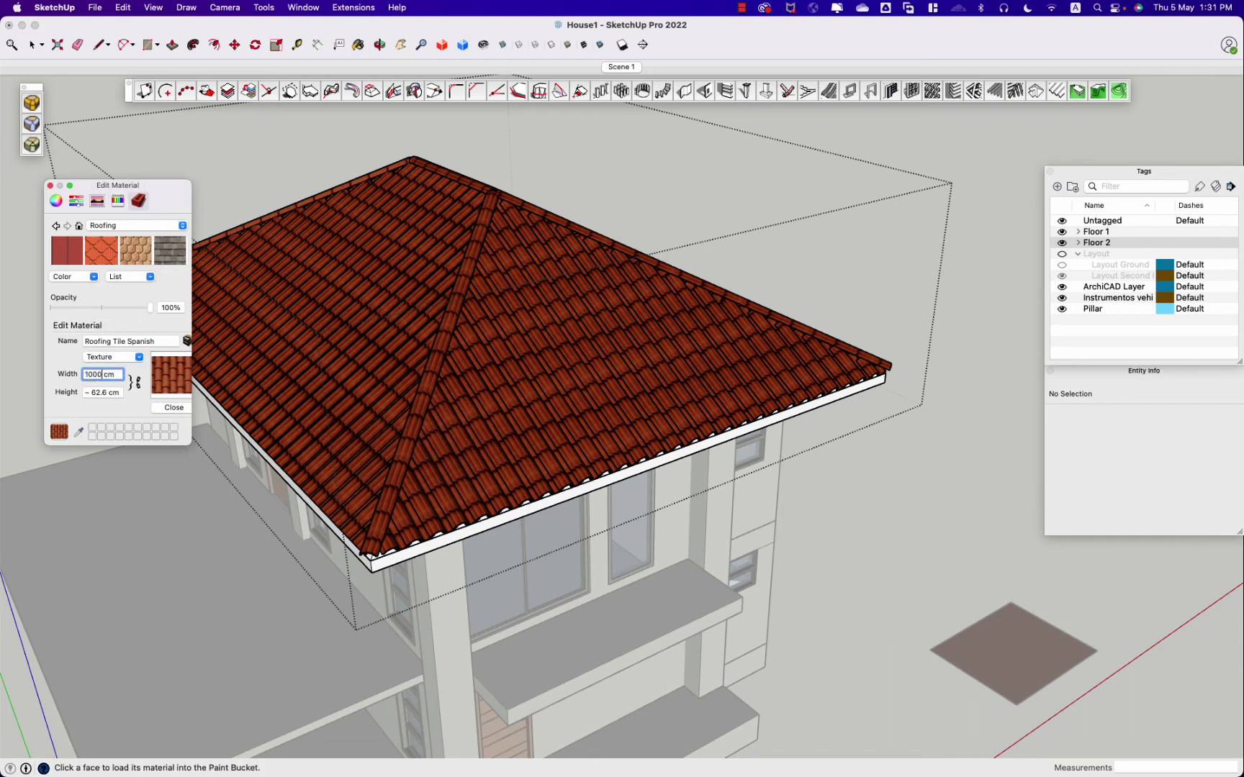
type("50")
key("Return")
key("Return")
key("space")
key("Page_Down")
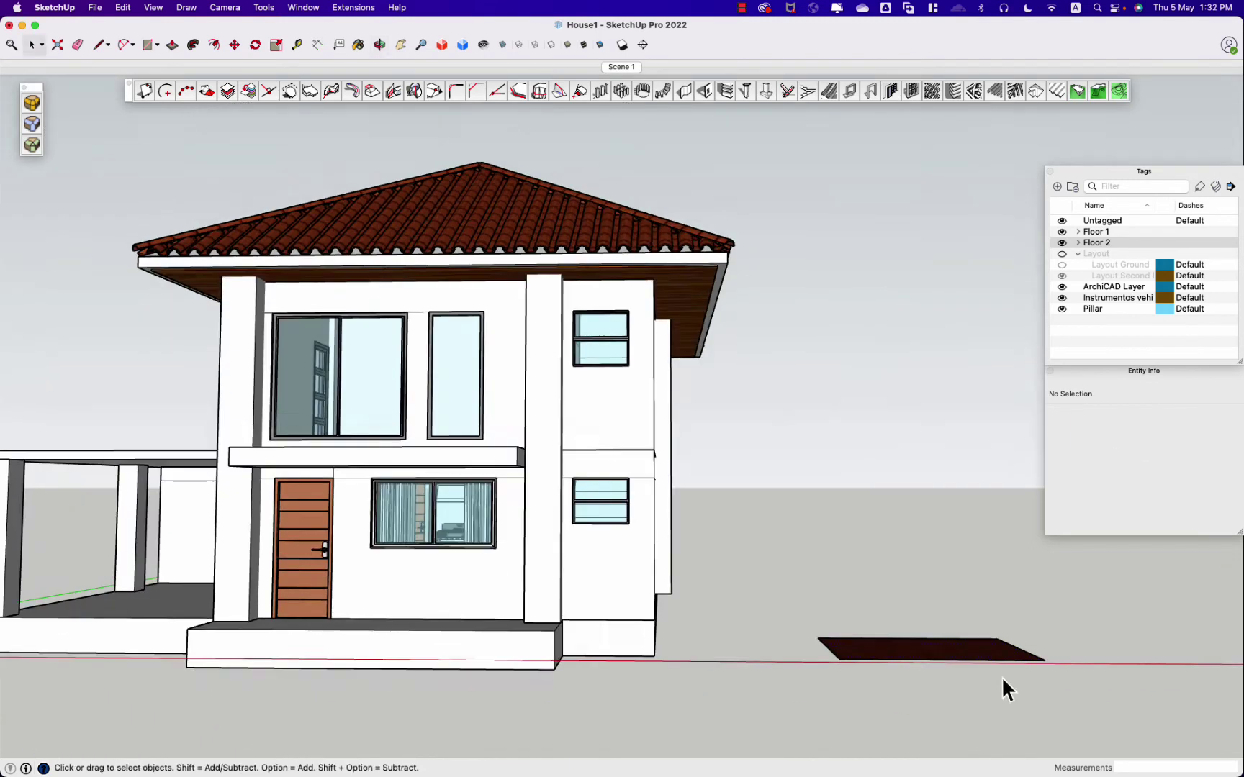
Step: Orbit from the roof group round to the front corner of the roof
middle_click_drag(927, 654, 303, 403)
scroll(379, 396, "up", 3)
left_click(379, 396)
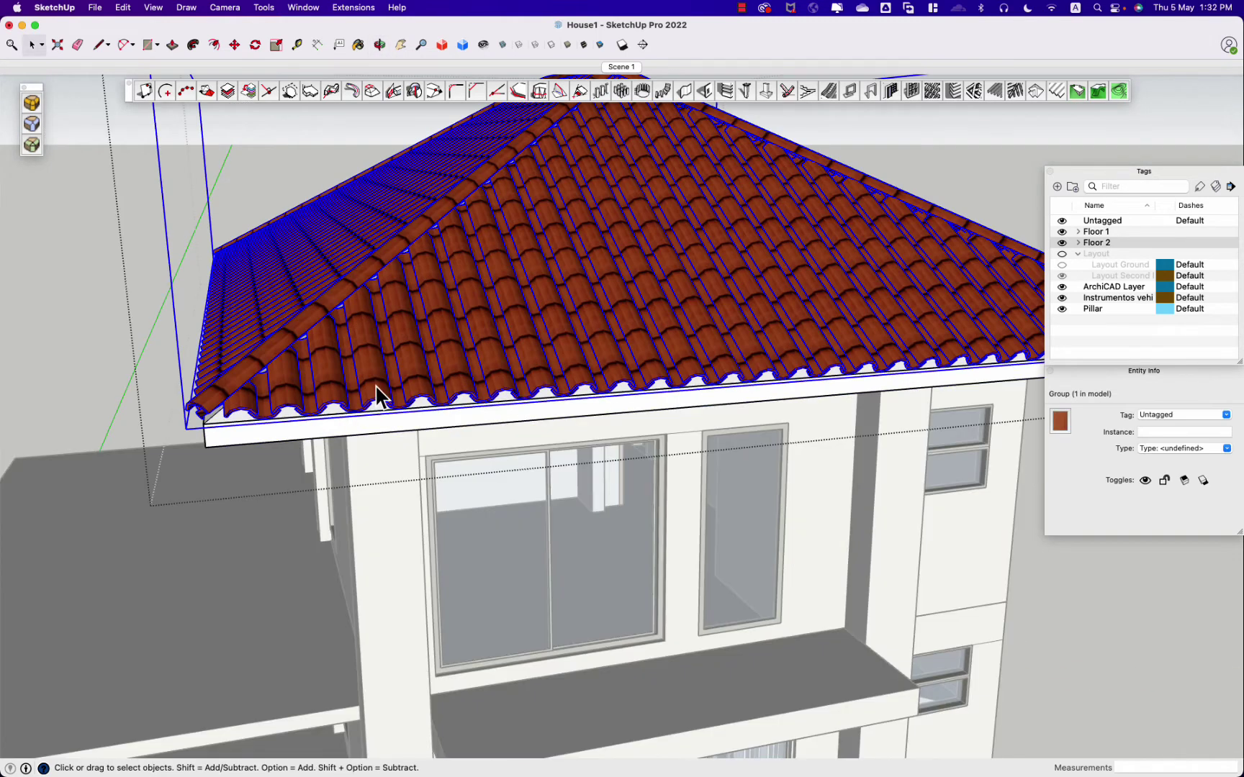
scroll(379, 396, "down", 3)
key("o")
mouse_move(341, 444)
left_mouse_down()
mouse_move(431, 250)
mouse_move(269, 499)
mouse_move(801, 403)
mouse_move(431, 464)
mouse_move(583, 436)
mouse_move(545, 447)
mouse_move(686, 465)
left_mouse_up()
scroll(666, 472, "up", 2)
mouse_move(686, 466)
middle_mouse_down()
mouse_move(666, 472)
mouse_move(686, 380)
mouse_move(726, 471)
middle_mouse_up()
scroll(725, 472, "up", 3)
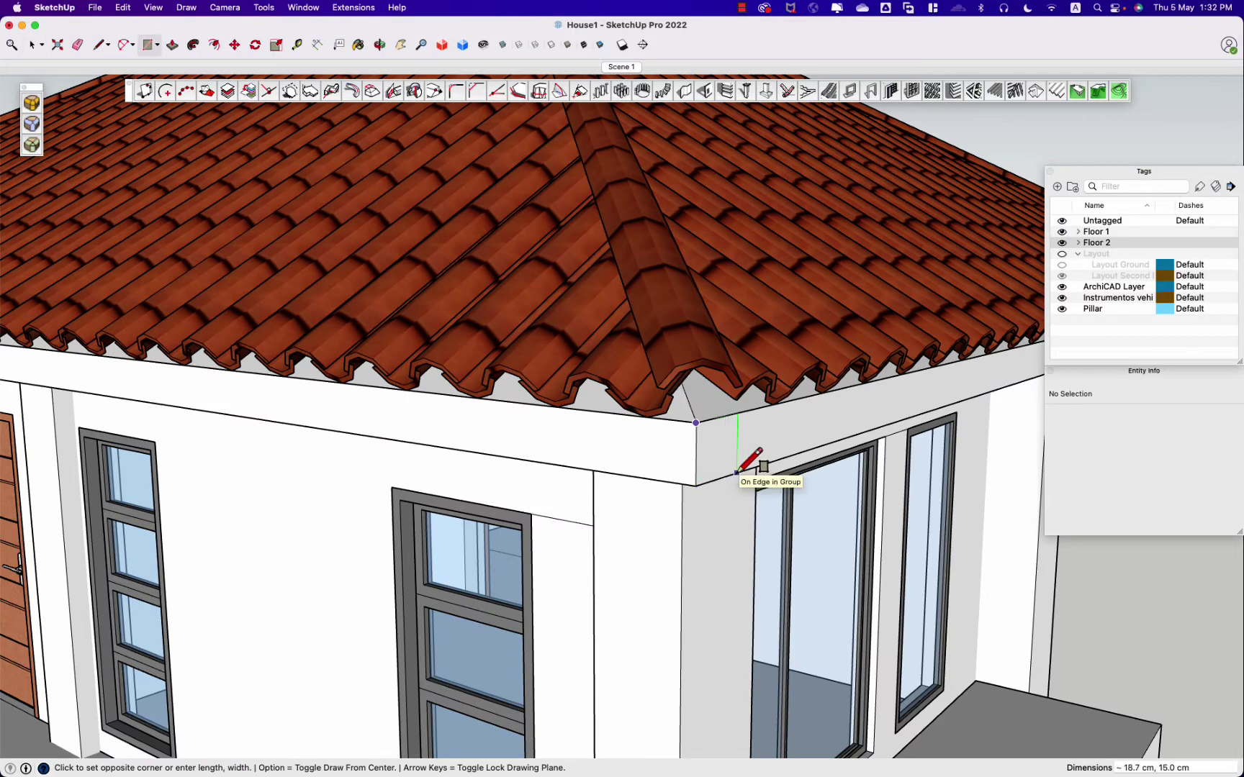
Step: Select the four eaves fascia edges, about 3707.9 cm in total
key("o")
left_click_drag(736, 473, 558, 493)
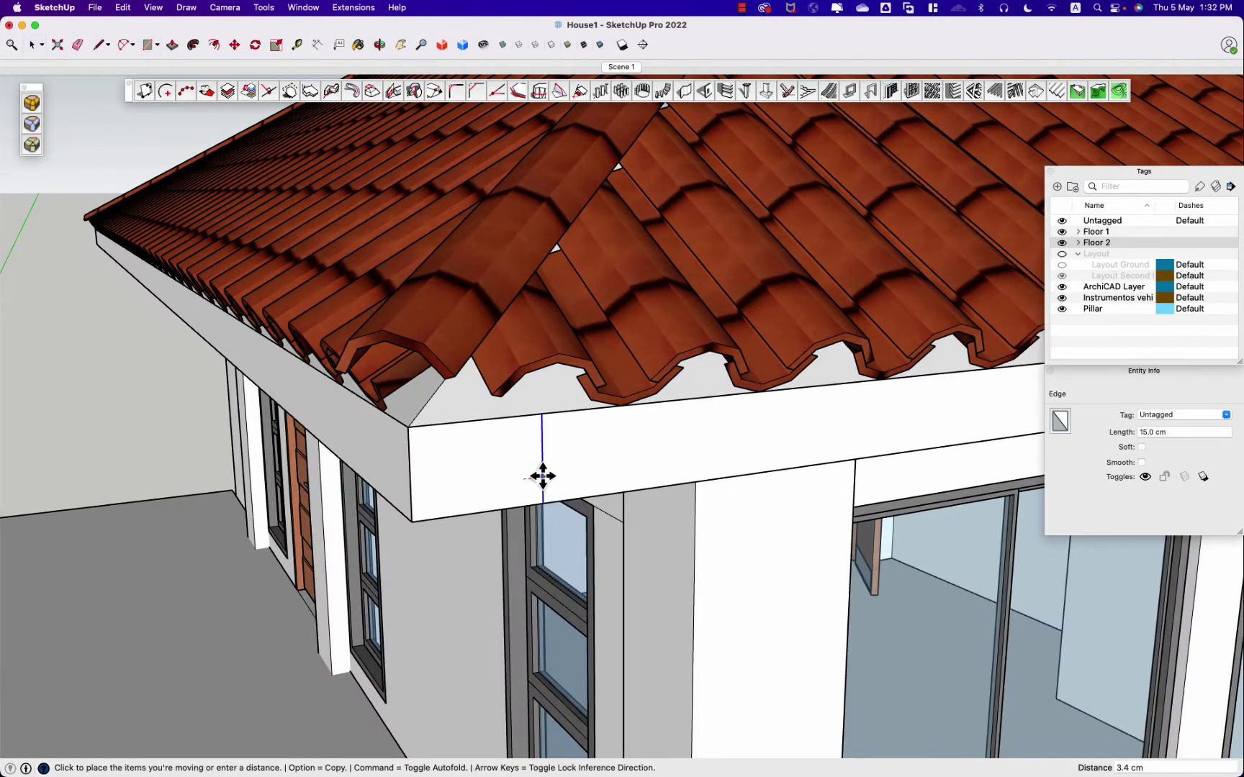
key("space")
middle_click_drag(424, 440, 569, 423)
scroll(625, 547, "up", 3)
scroll(611, 489, "down", 2)
left_click(599, 489)
middle_click_drag(599, 489, 597, 396)
scroll(514, 587, "down", 5)
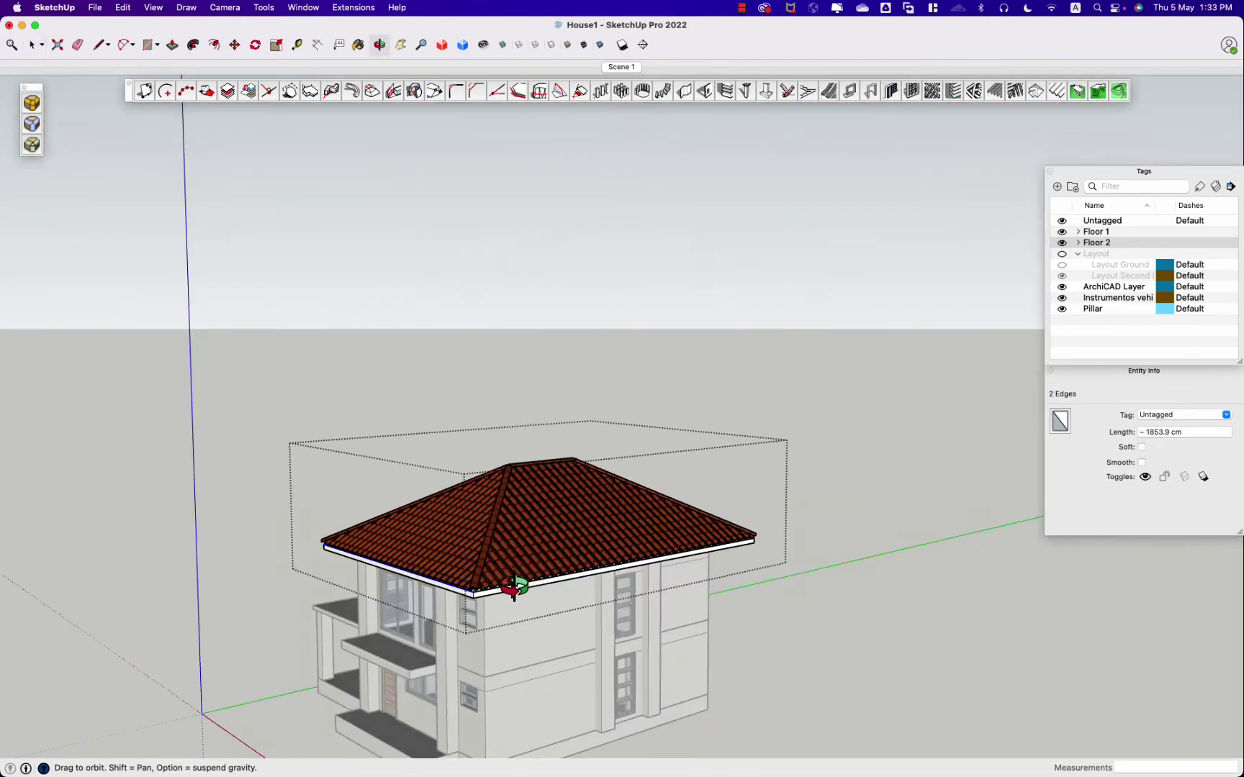
scroll(514, 587, "up", 5)
left_click(511, 534, "shift")
middle_click_drag(605, 521, 611, 722)
scroll(611, 722, "up", 3)
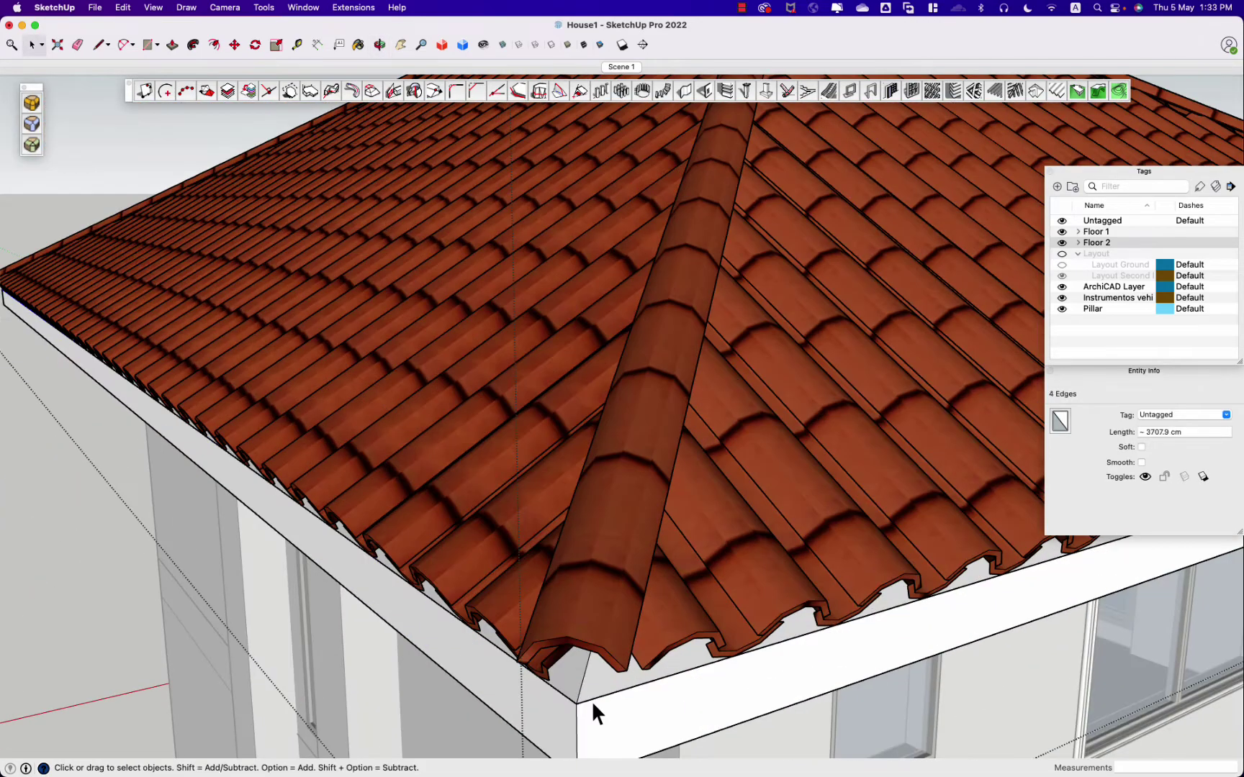
Step: Paste a copy of the fascia edges and lift it 15 cm up to the roof edge
key("super+v")
scroll(593, 709, "down", 5)
scroll(432, 619, "up", 1)
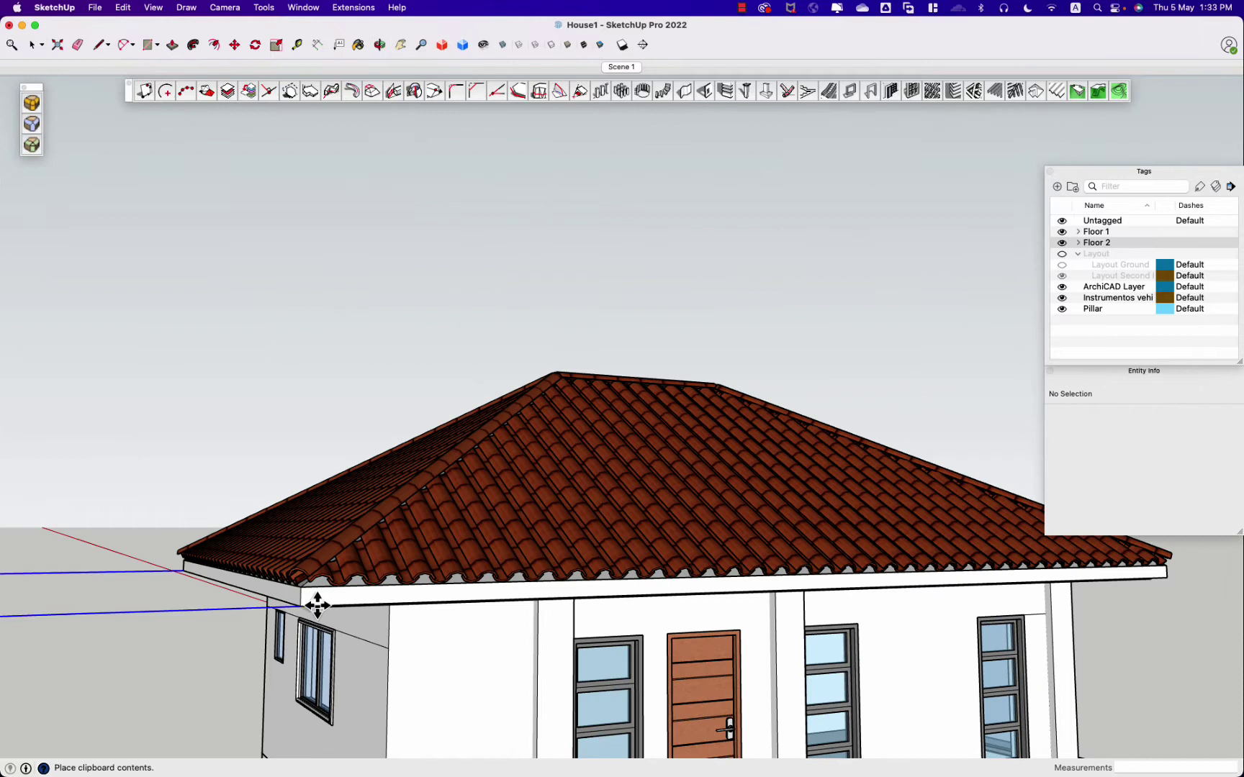
left_click(1172, 578)
middle_click_drag(1121, 588, 570, 647)
scroll(847, 544, "up", 3)
scroll(843, 524, "up", 3)
left_click(837, 519)
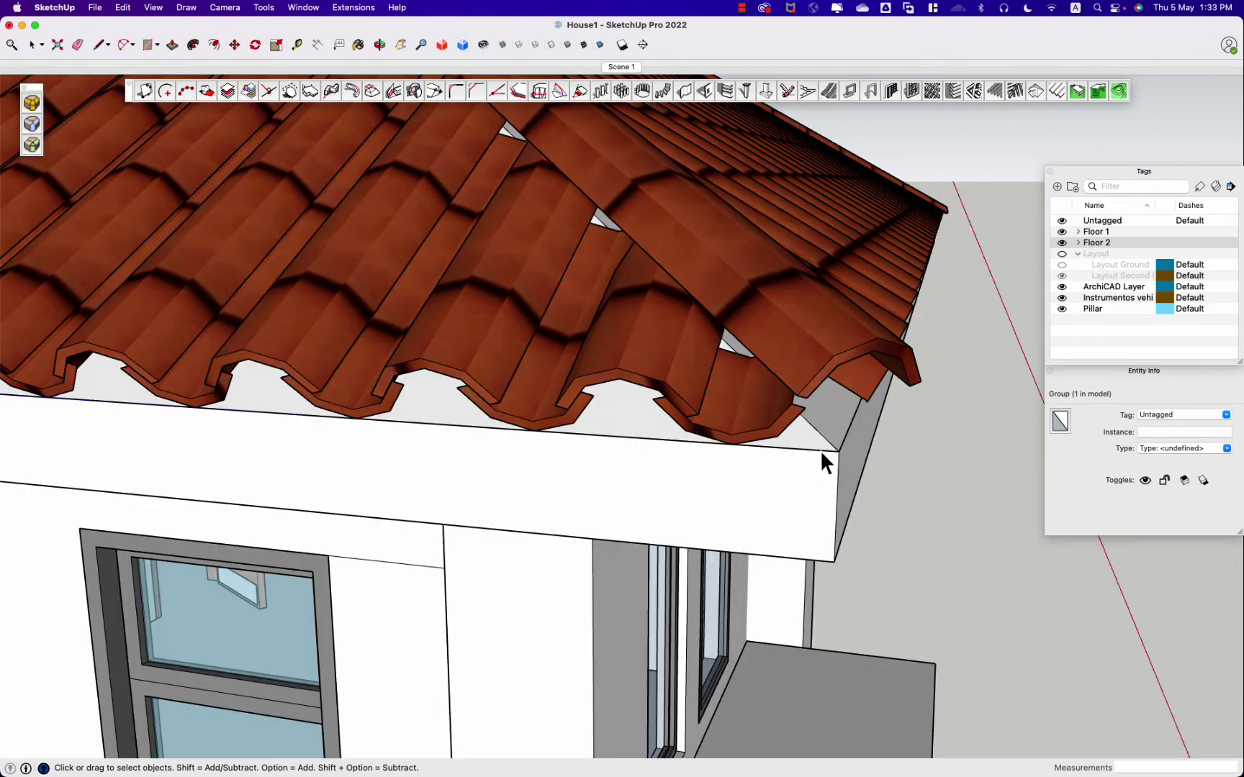
Step: Build a Profile Builder 2 gutter profile along the eaves edges with a Top-Left anchor
key("m")
left_click(820, 450)
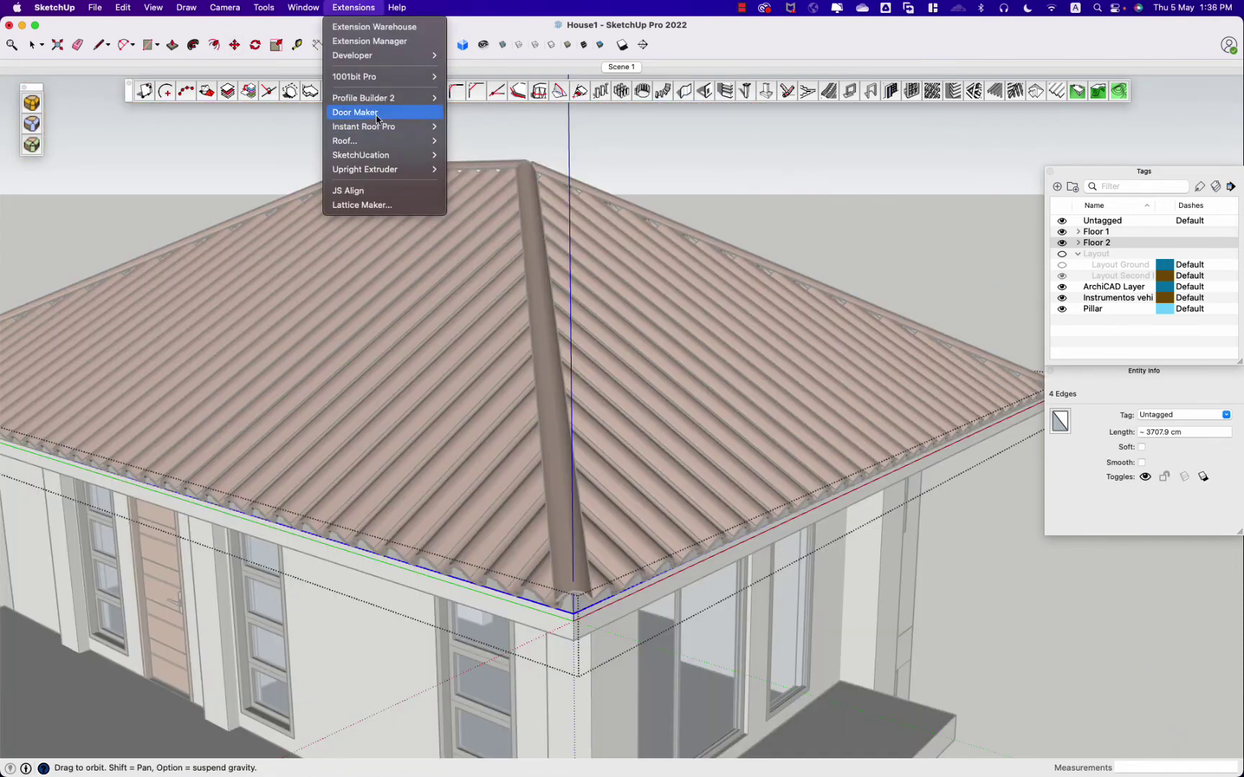
left_click(223, 128)
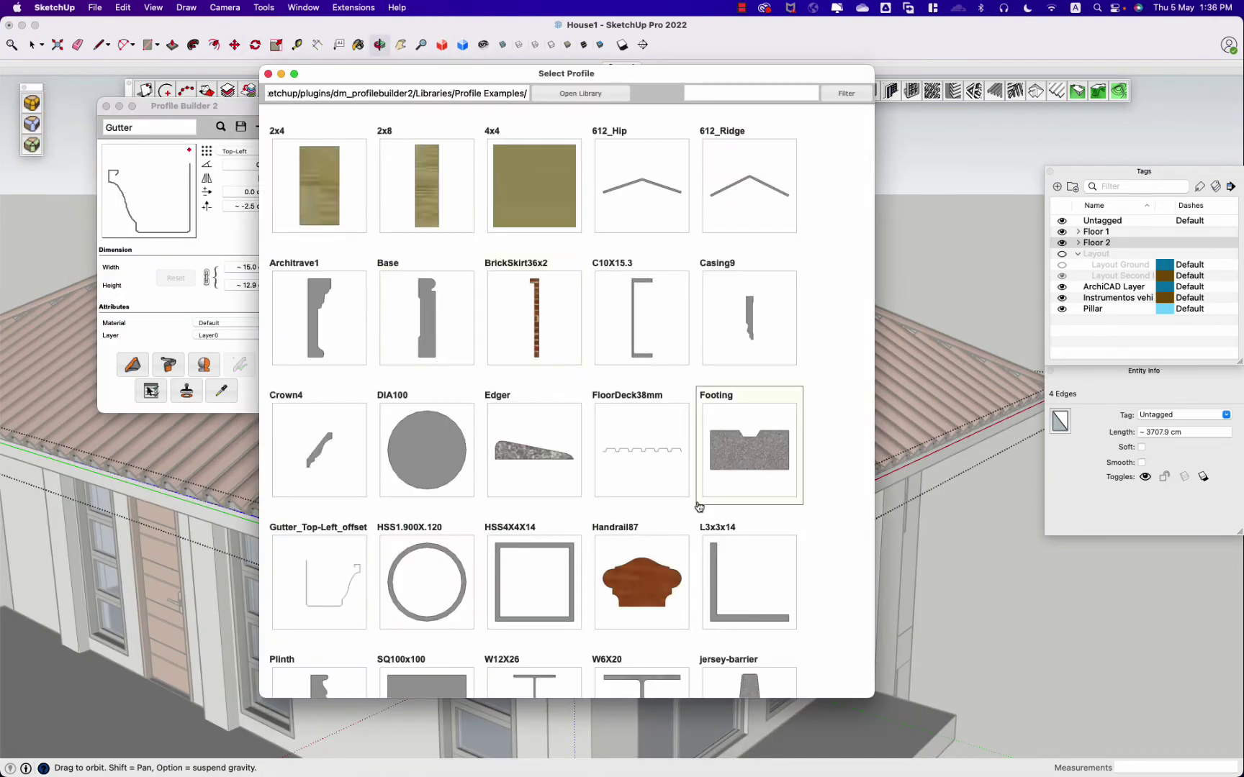
double_click(339, 581)
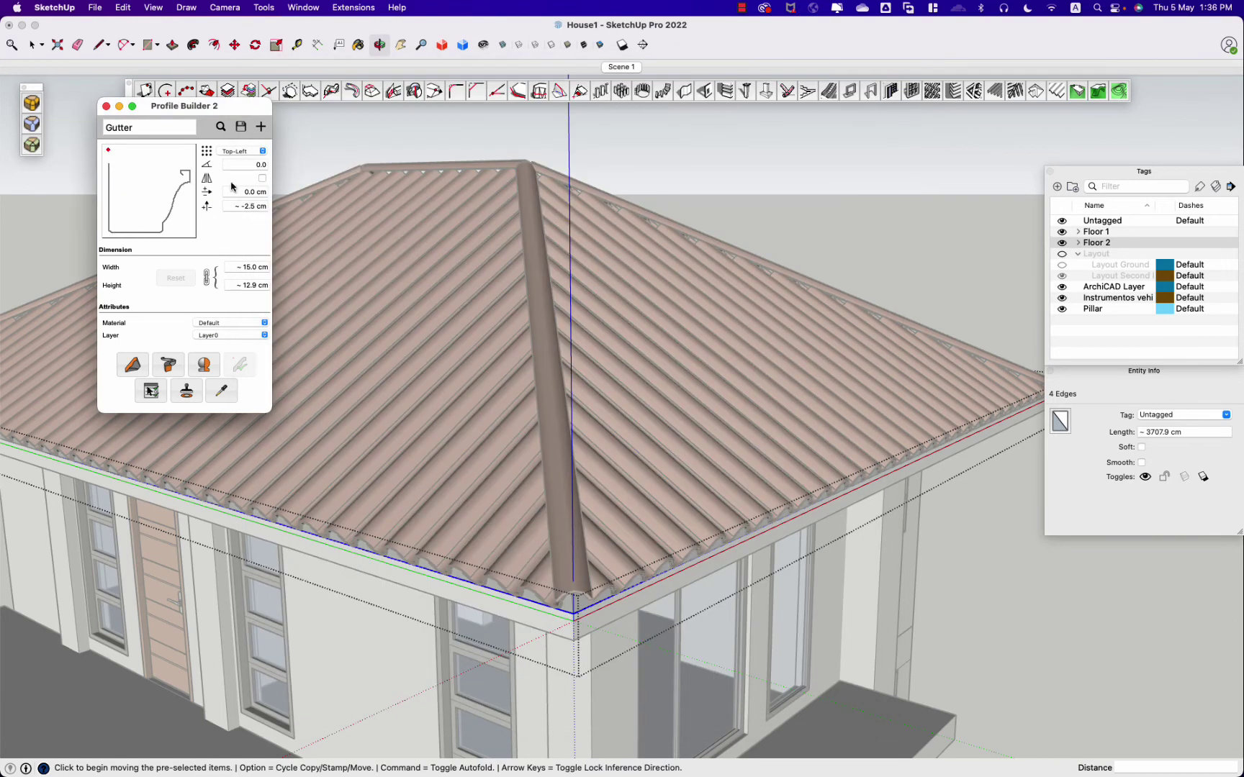
left_click(248, 152)
left_click(237, 152)
left_click(237, 152)
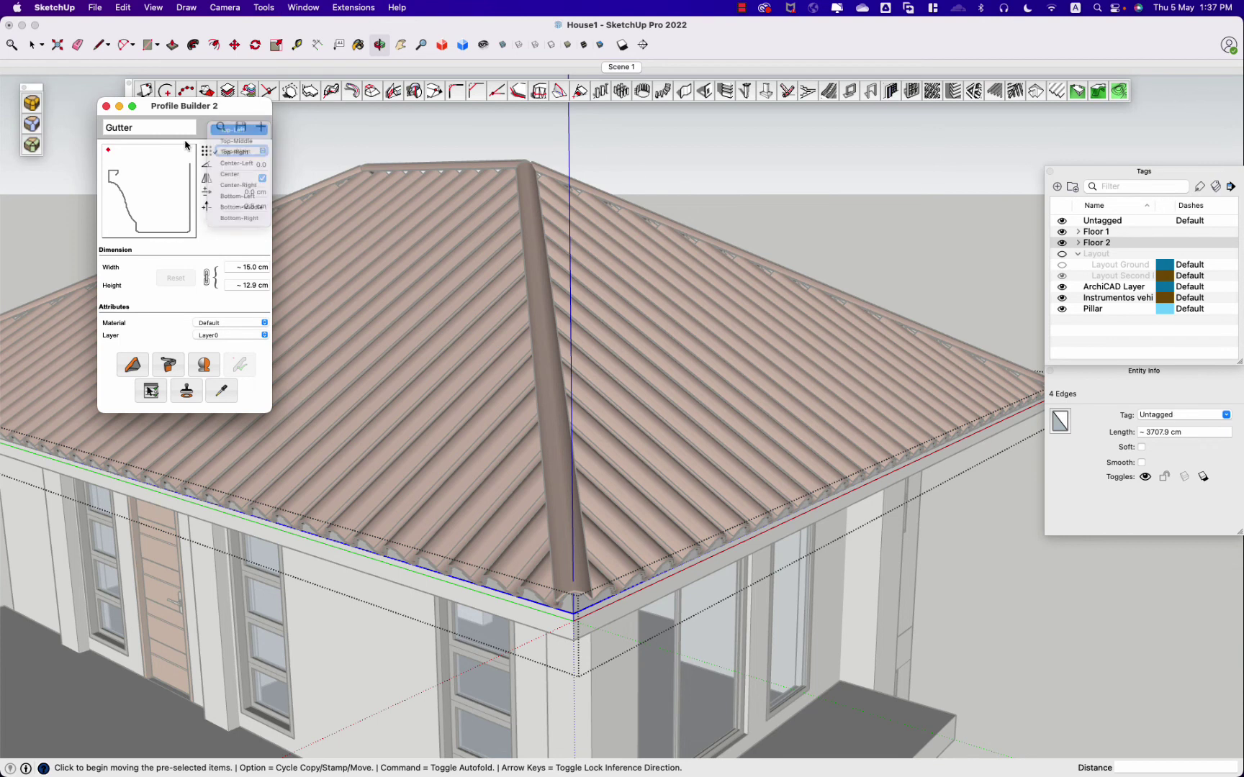
left_click(167, 366)
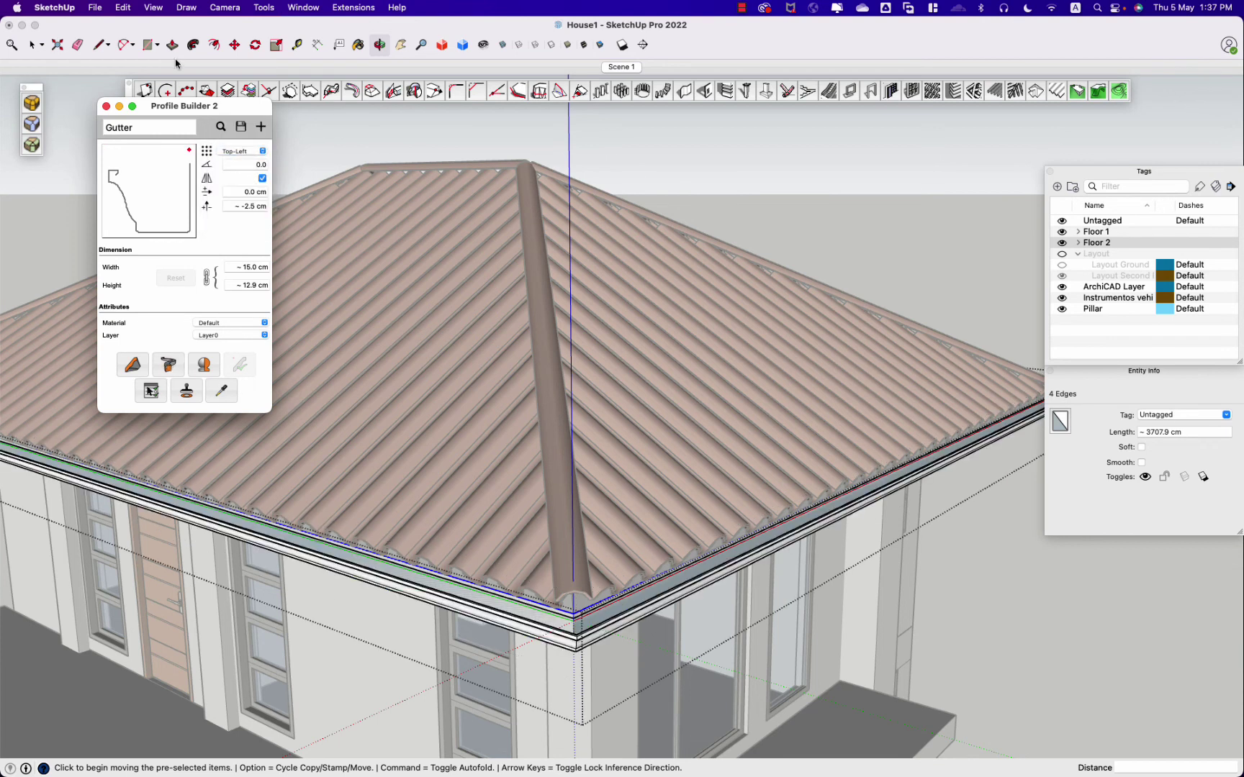
left_click(105, 106)
Step: Clear the edge selection, orbit to the facade and select the whole new gutter
left_click(735, 155)
mouse_move(735, 154)
middle_mouse_down()
mouse_move(755, 222)
mouse_move(755, 138)
mouse_move(633, 217)
middle_mouse_up()
scroll(414, 198, "up", 3)
triple_click(415, 203)
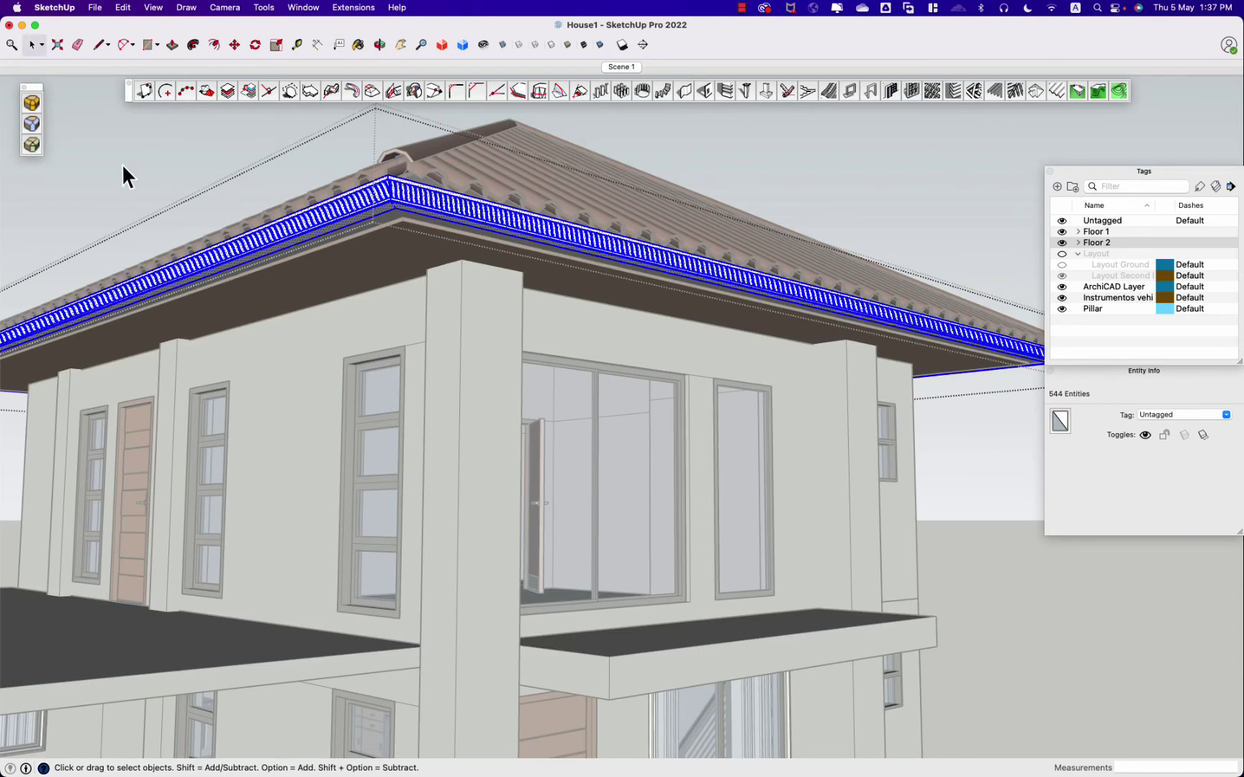
Step: Paint the gutter orange-red using a swatch from the Colors material collection
key("b")
left_click(139, 227)
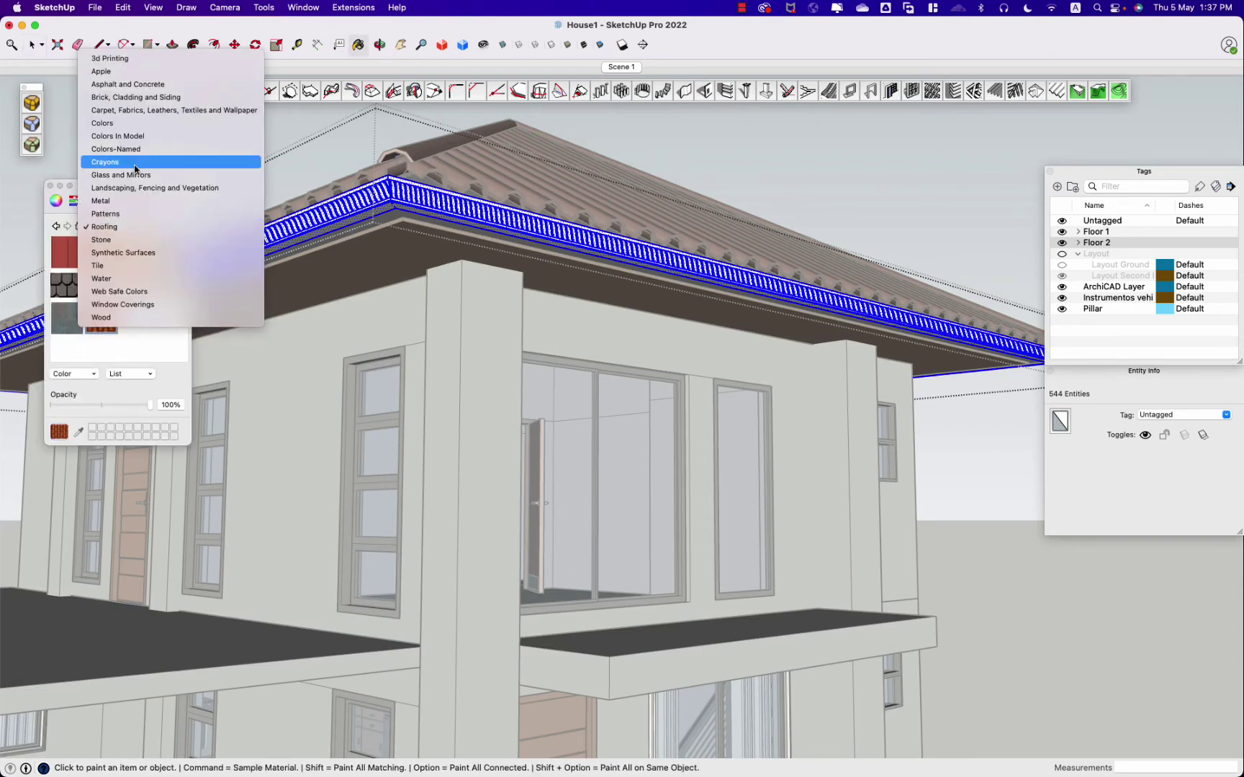
left_click(139, 128)
left_click(383, 207)
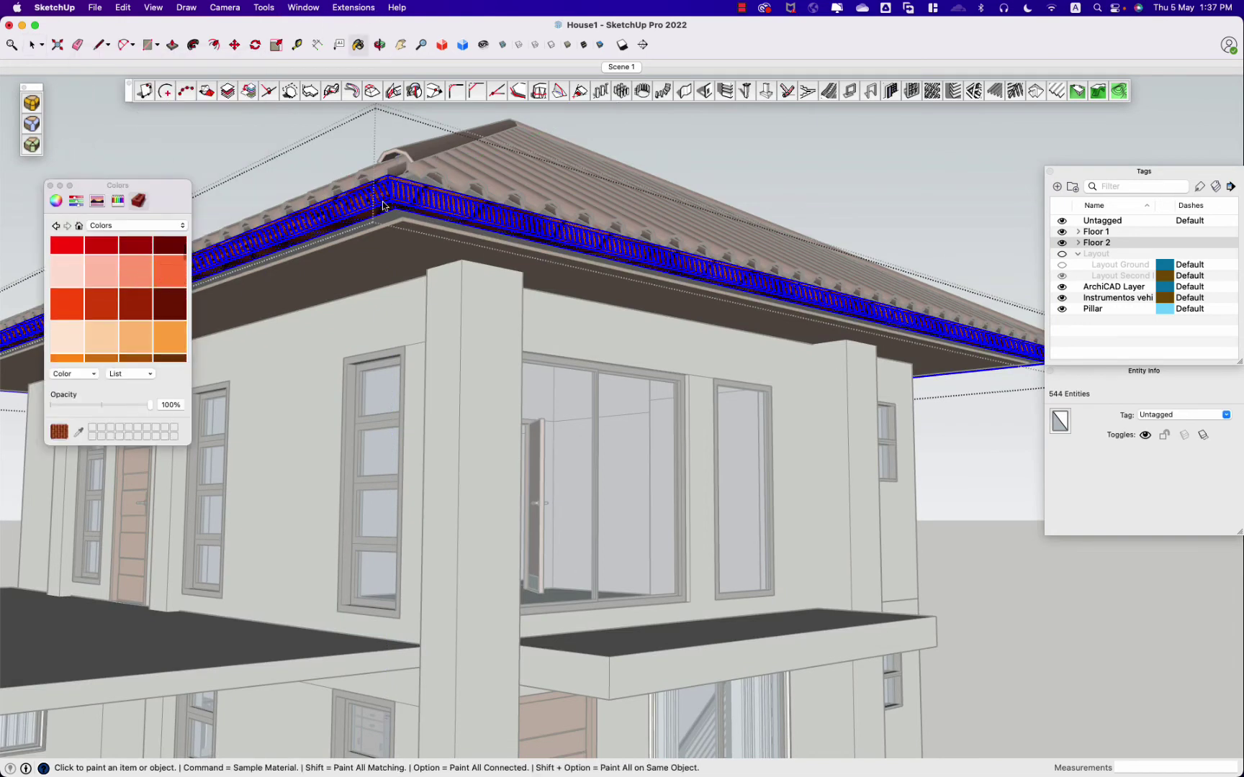
left_click(238, 259)
key("space")
left_click(261, 145)
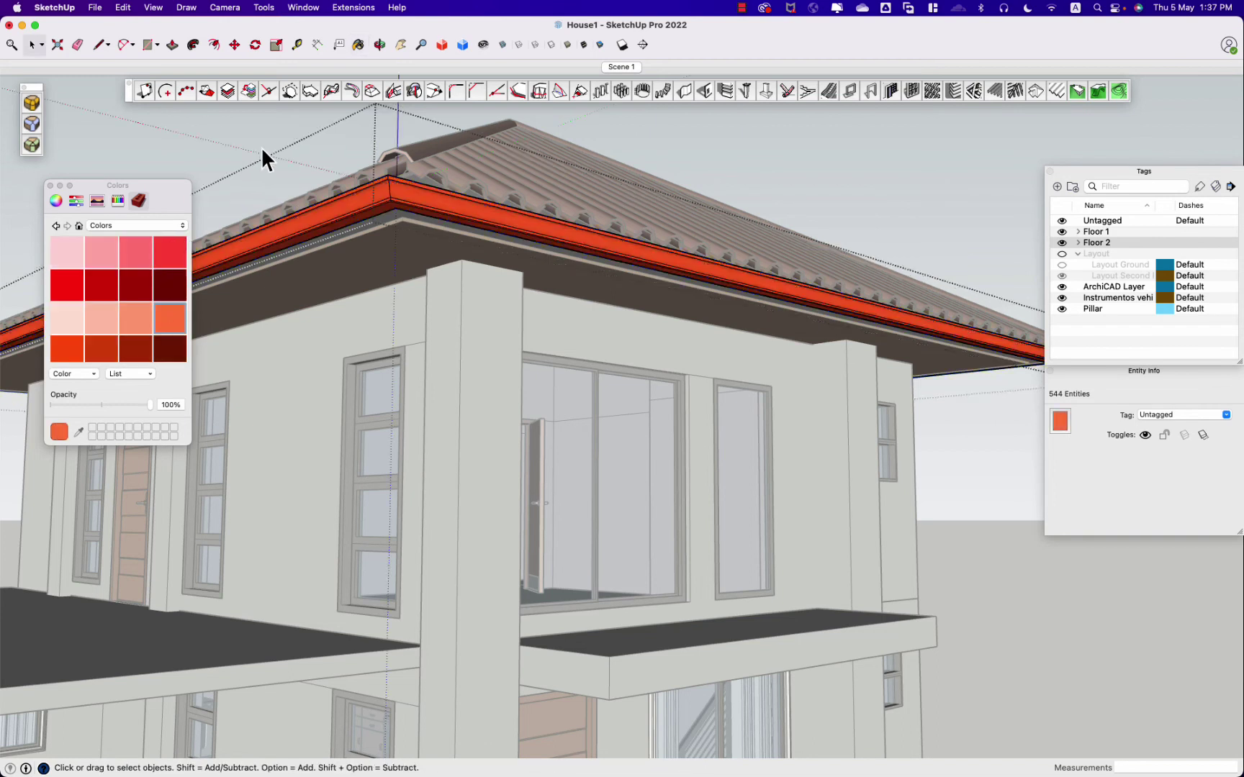
scroll(88, 326, "down", 2)
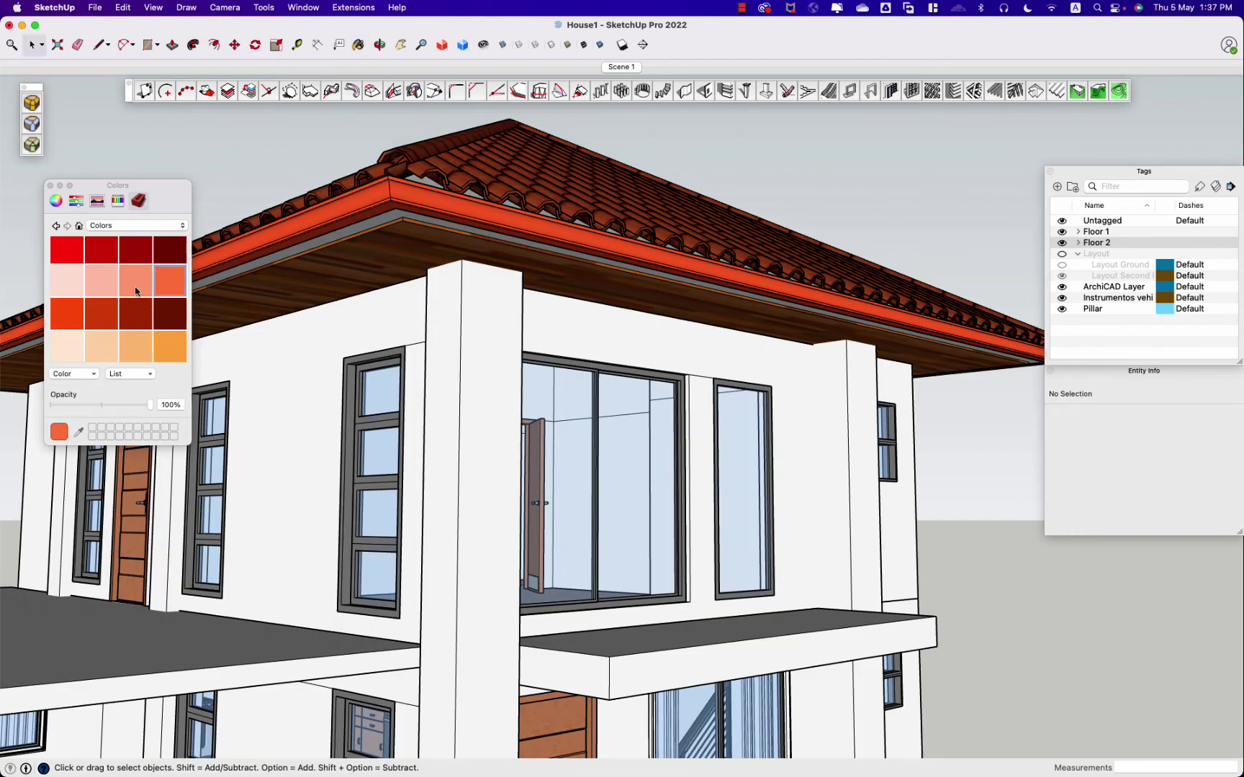
key("space")
Step: Open the gutter group for editing and select everything inside it
left_click(373, 203)
double_click(373, 203)
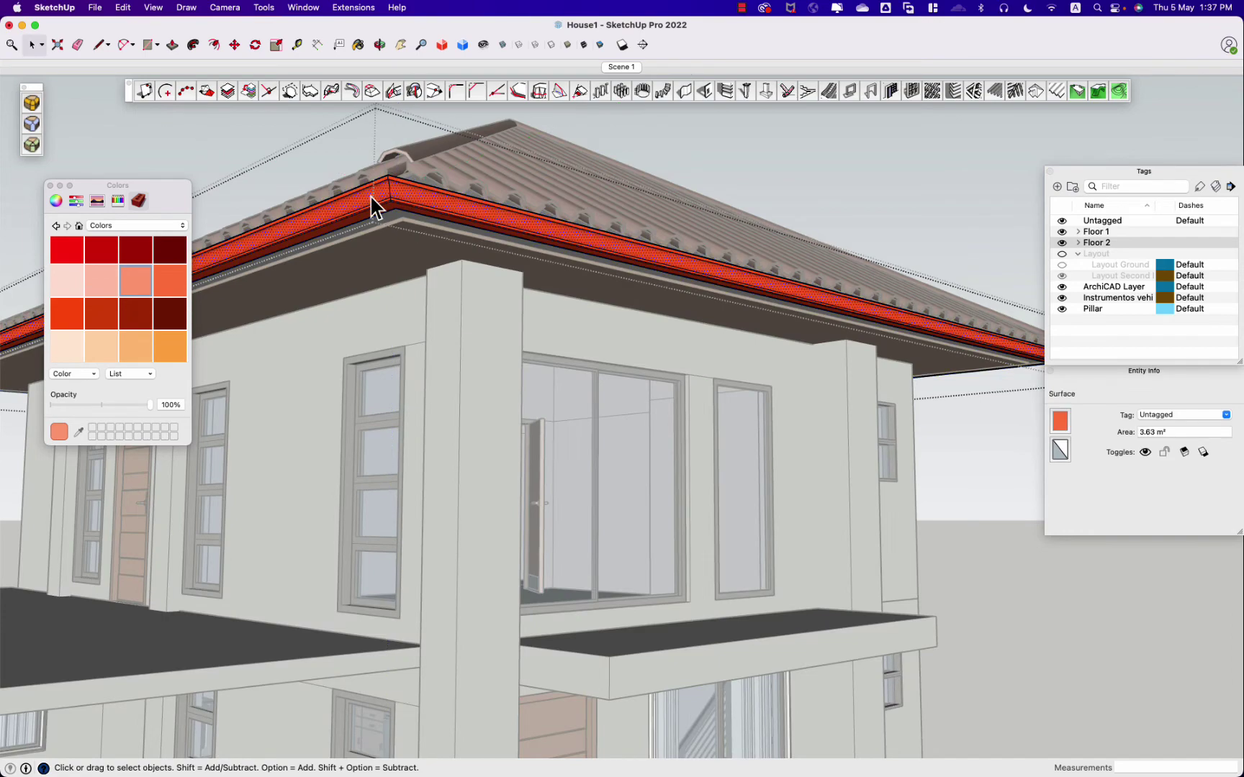
triple_click(372, 201)
scroll(373, 203, "down", 5)
mouse_move(668, 431)
middle_mouse_down()
mouse_move(797, 398)
mouse_move(641, 318)
mouse_move(894, 555)
mouse_move(660, 433)
mouse_move(689, 346)
mouse_move(536, 489)
middle_mouse_up()
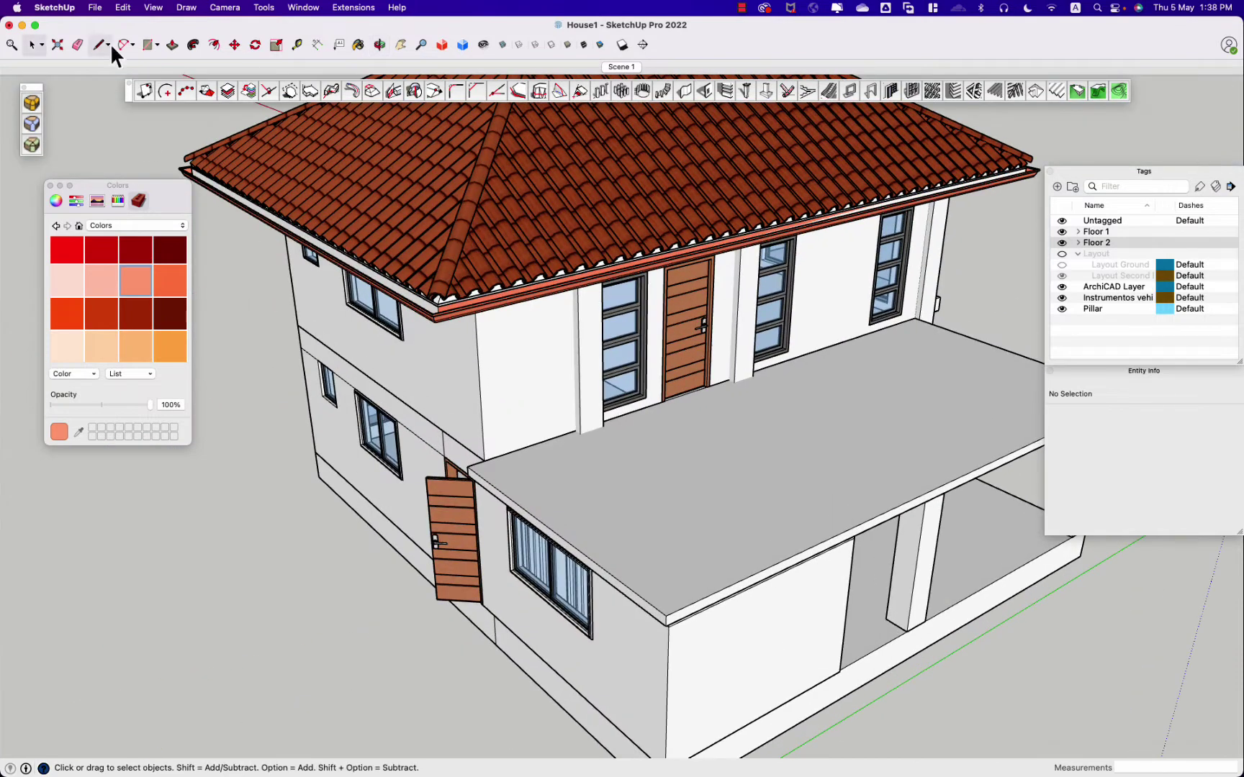
Step: Inside the balcony slab group, offset an inset outline on the slab surface
double_click(634, 532)
left_click(468, 466)
mouse_move(468, 466)
middle_mouse_down()
mouse_move(836, 424)
mouse_move(343, 641)
middle_mouse_up()
key("space")
key("f")
left_click(300, 633)
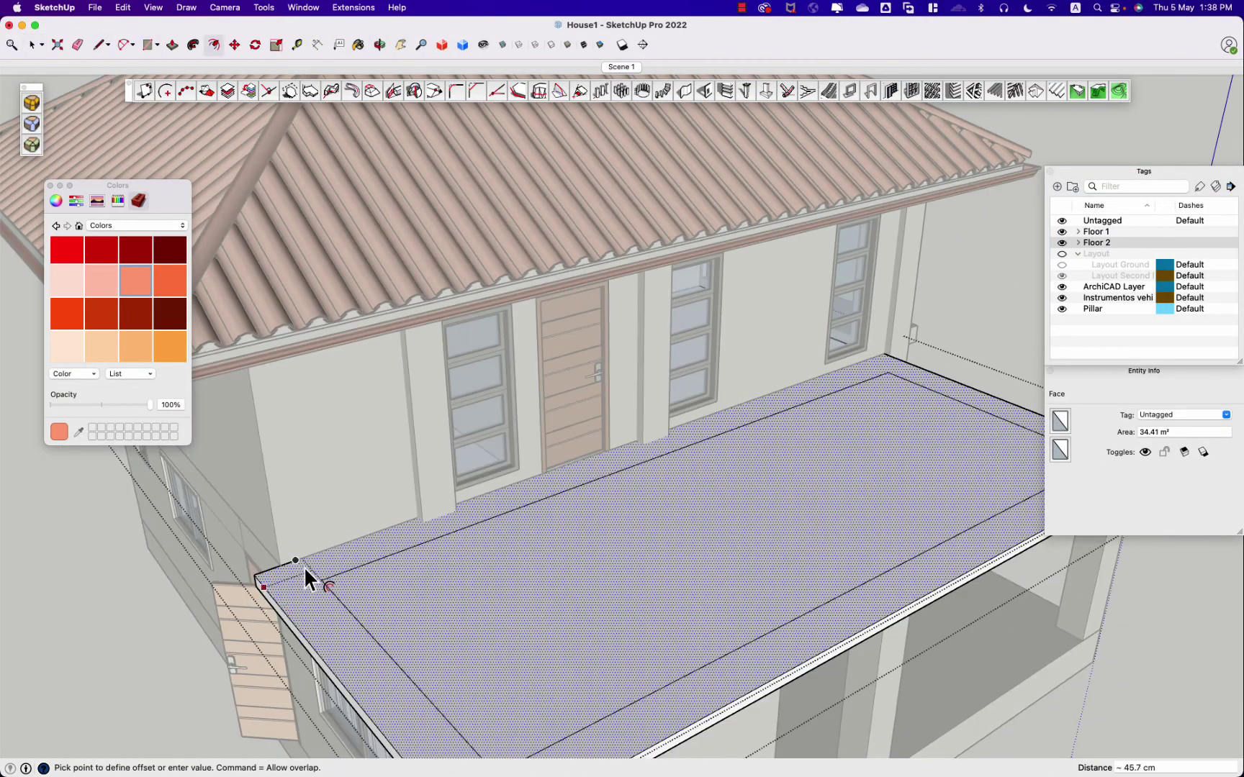
Step: Move the slab's back edge to reshape the slab
key("space")
left_click(295, 567)
key("m")
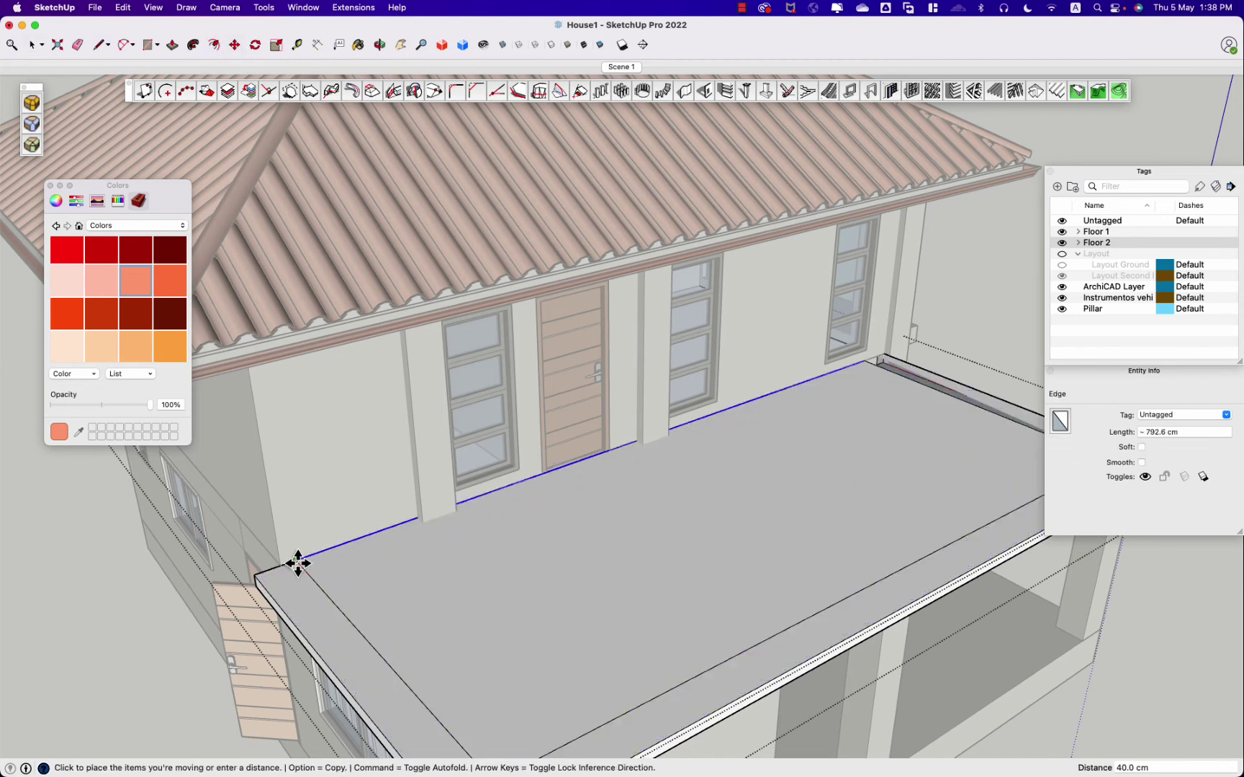
left_click(302, 563)
key("space")
scroll(384, 578, "down", 5)
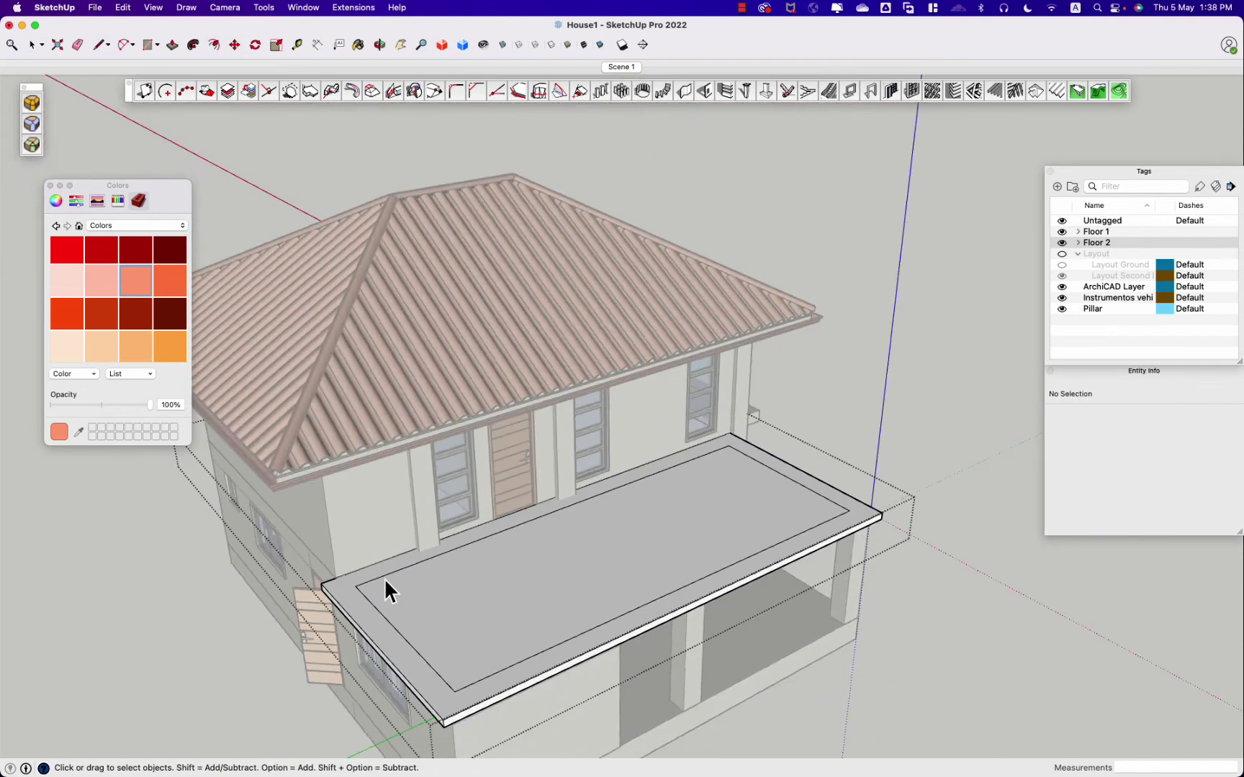
scroll(729, 440, "up", 5)
Step: Move another slab edge into its new position
key("m")
left_click(745, 493)
scroll(665, 446, "up", 3)
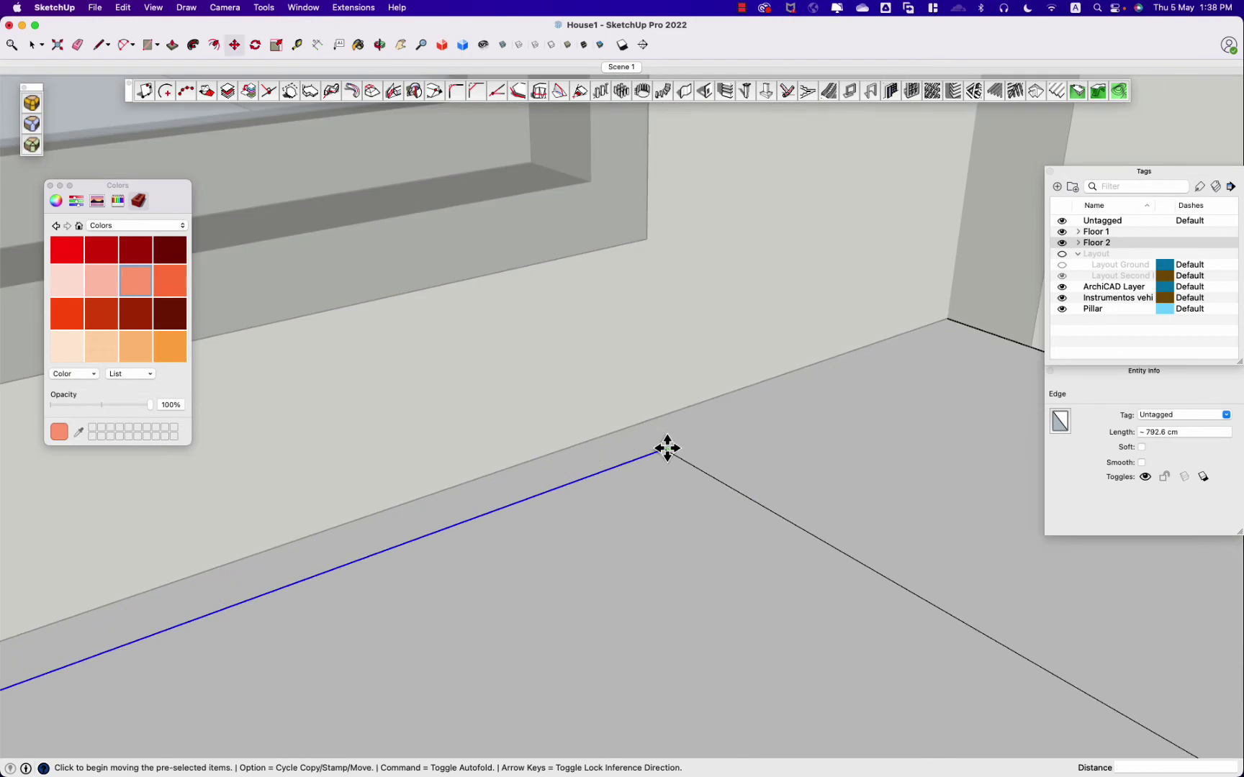
scroll(633, 432, "up", 2)
left_click(616, 417)
scroll(616, 432, "down", 5)
key("space")
scroll(727, 511, "down", 5)
scroll(610, 480, "up", 5)
Step: Select only the slab's right edge, deselecting the other edge
left_click(606, 477)
middle_click_drag(606, 477, 87, 496)
left_click(599, 514)
left_click(558, 545)
Step: Shift the upper window so it sits in its wall opening
middle_click_drag(488, 468, 903, 378)
scroll(666, 422, "up", 5)
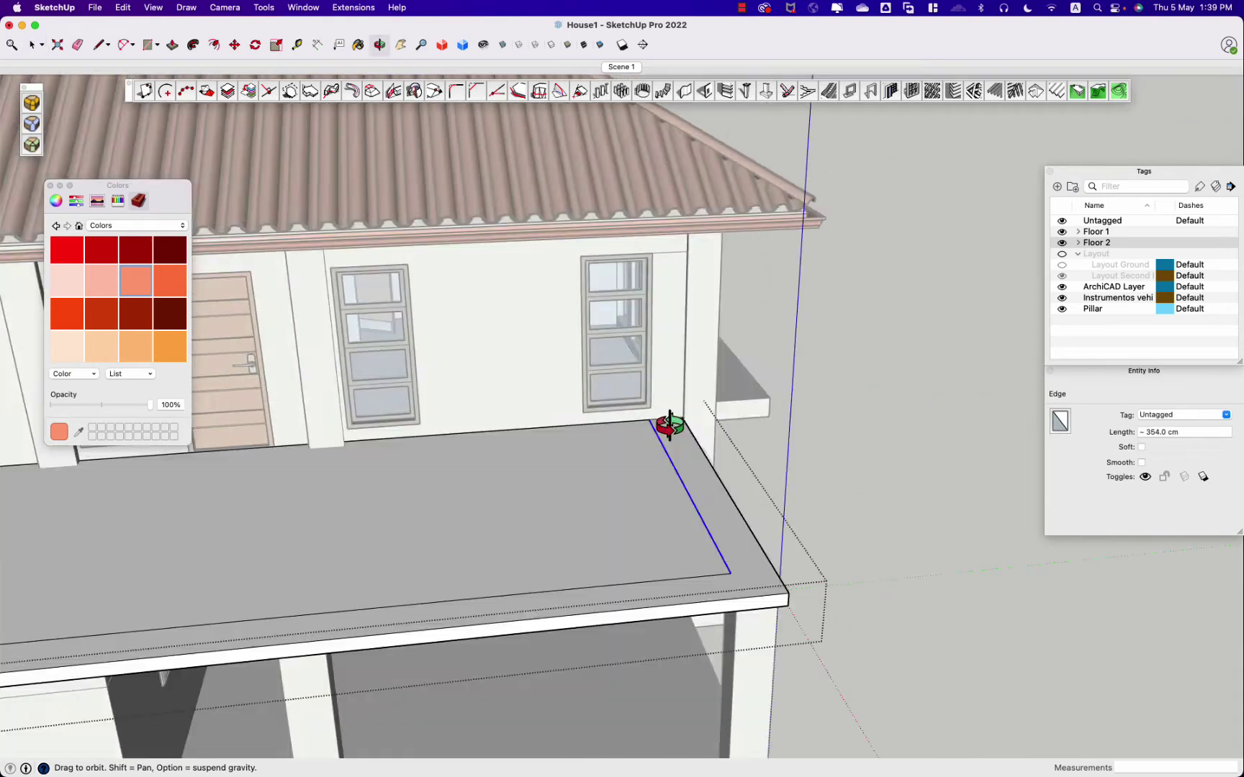
scroll(597, 411, "up", 3)
key("m")
left_click(599, 403)
key("space")
scroll(339, 428, "down", 5)
scroll(353, 417, "up", 6)
Step: Push/Pull the wall face beside the window to close the opening
key("p")
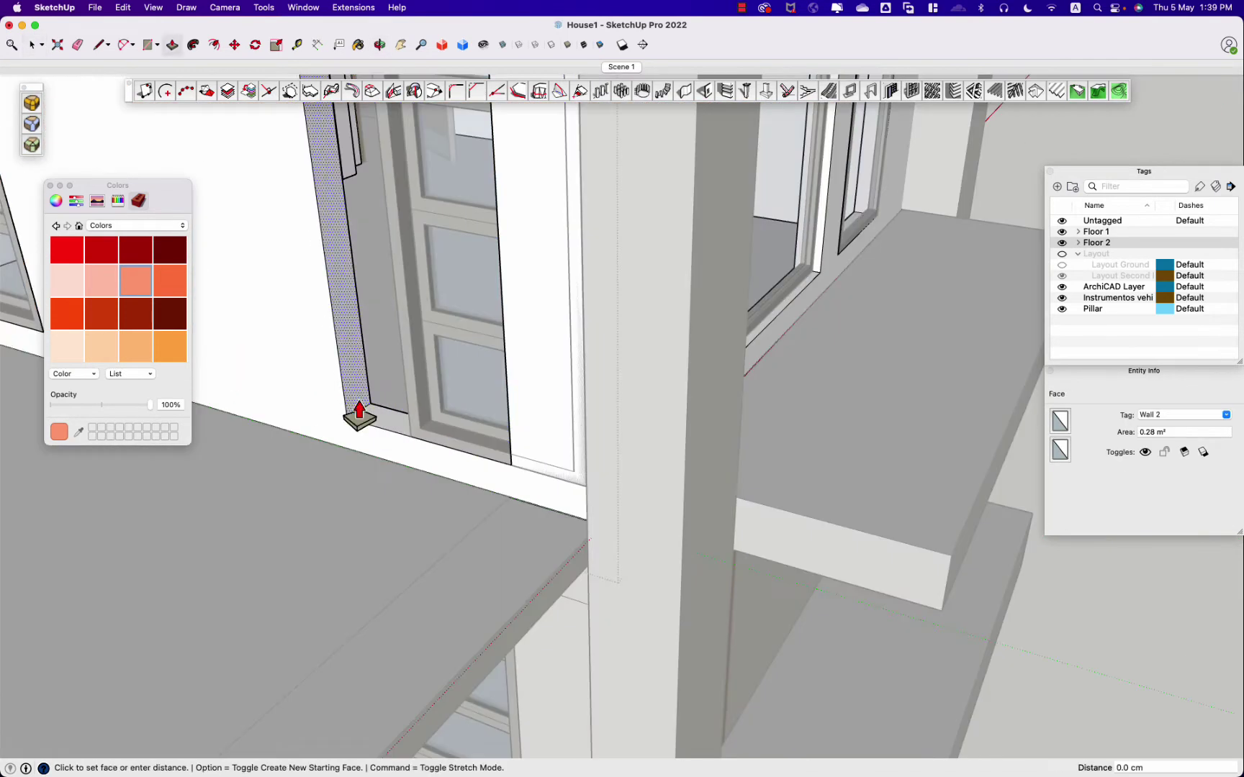
key("space")
key("m")
left_click(414, 435)
left_click(311, 411)
key("space")
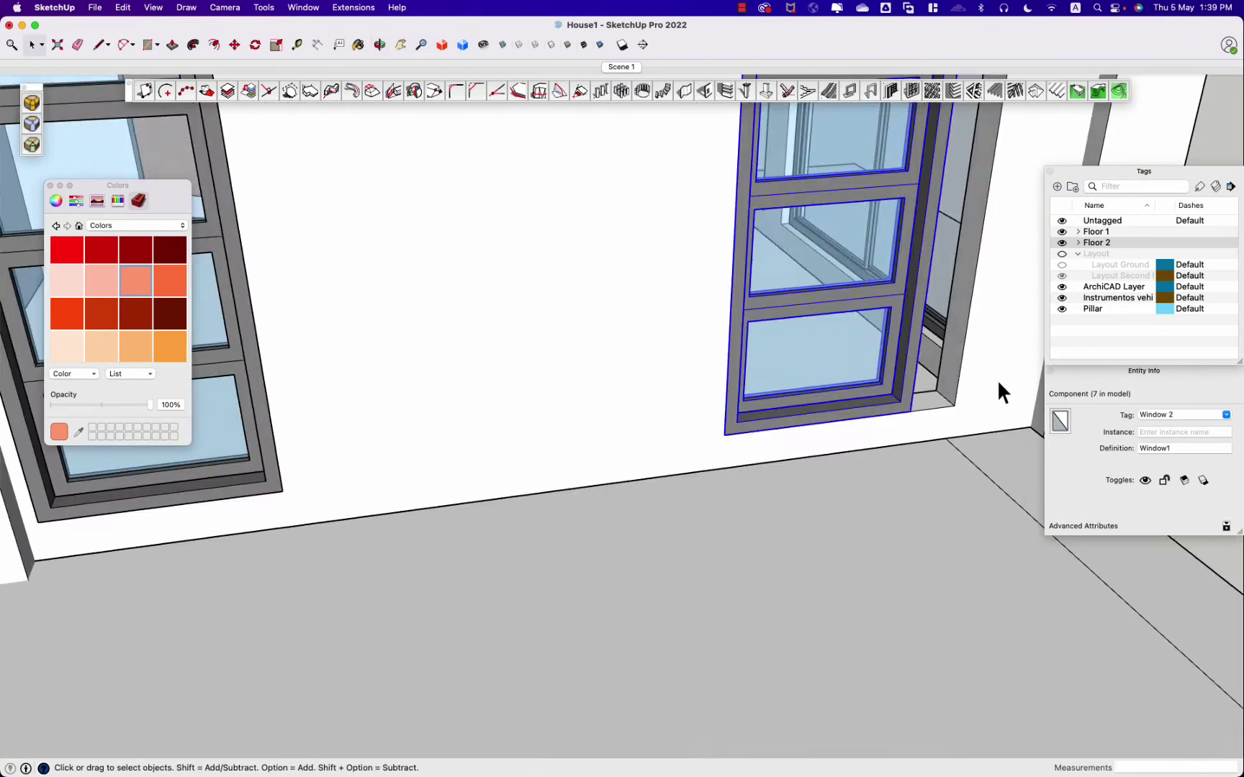
left_click(952, 402)
key("p")
scroll(589, 504, "down", 5)
key("space")
Step: Move the balcony slab's right edge, then view the front balcony
left_click(691, 566)
scroll(657, 594, "down", 3)
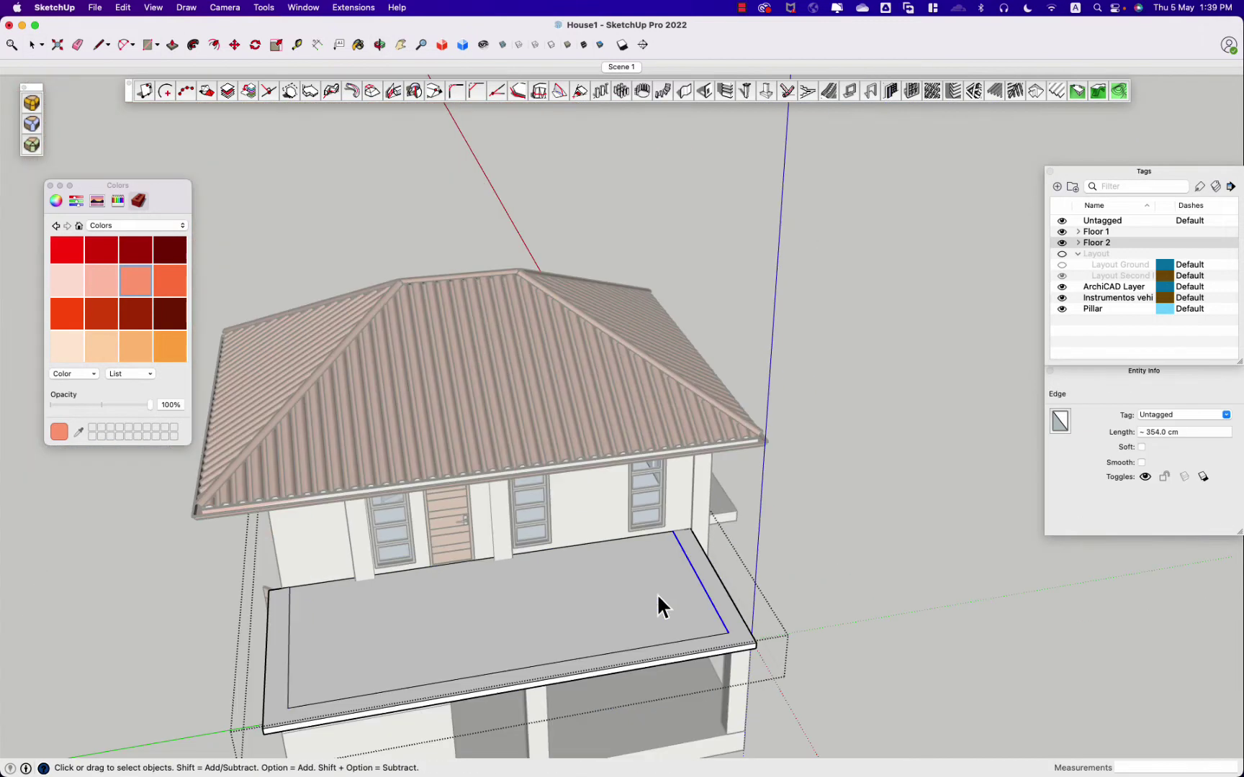
left_click(691, 565)
scroll(720, 612, "up", 4)
key("m")
left_click(730, 633)
scroll(749, 644, "down", 5)
middle_click_drag(346, 527, 527, 575)
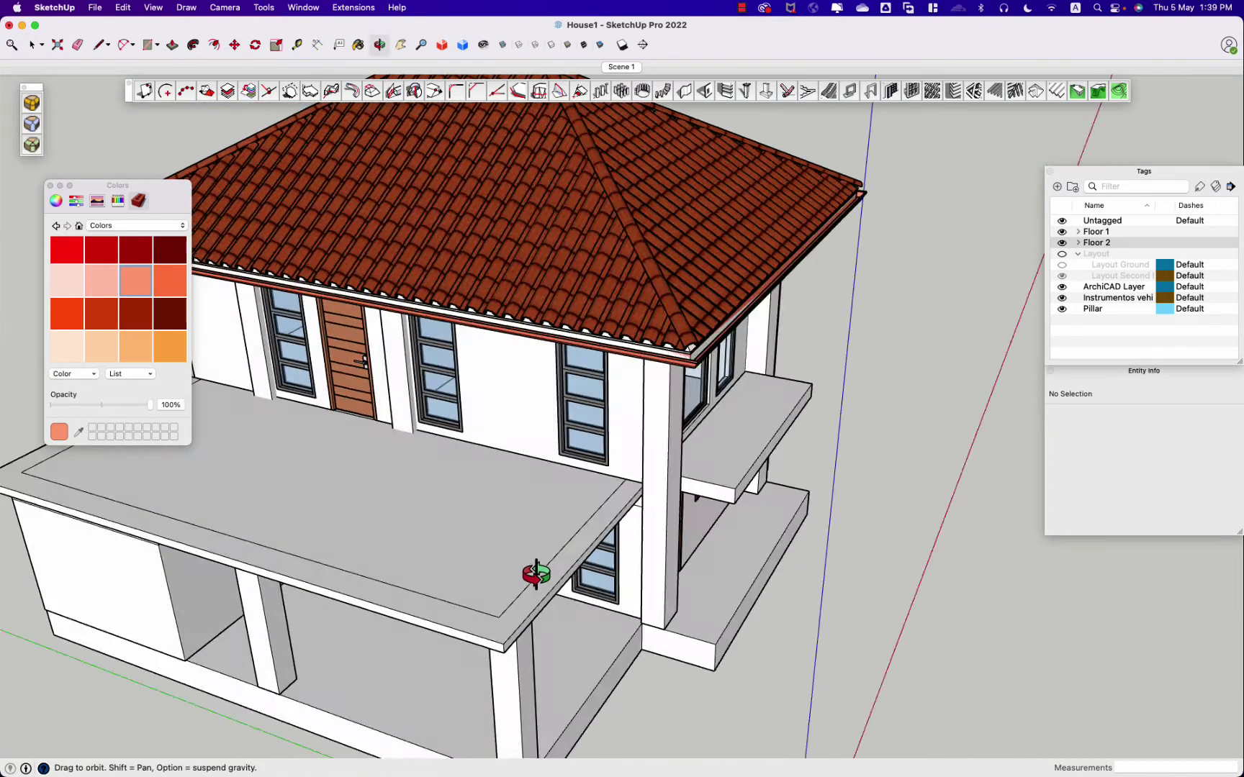
scroll(325, 443, "up", 5)
scroll(325, 442, "up", 4)
Step: Offset an inset outline on the front slab top and move its back edge
key("space")
left_click(345, 453)
key("f")
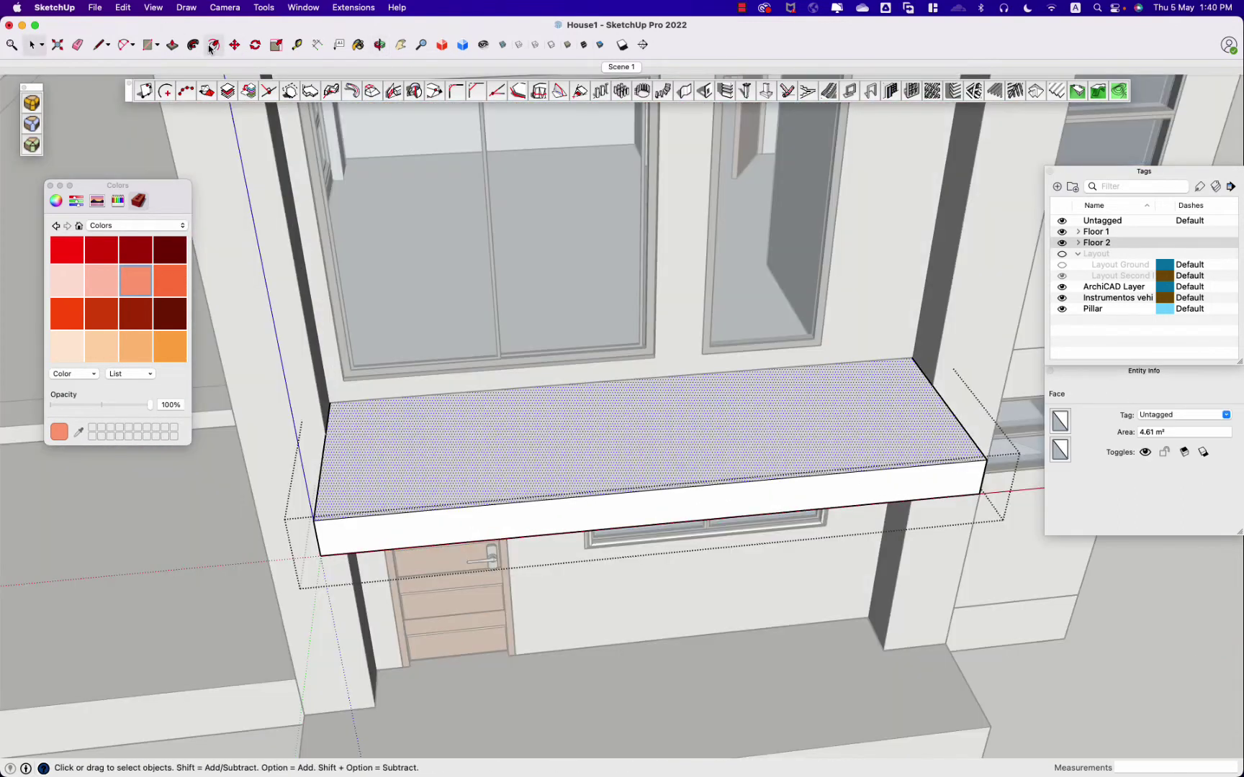
left_click(332, 470)
key("space")
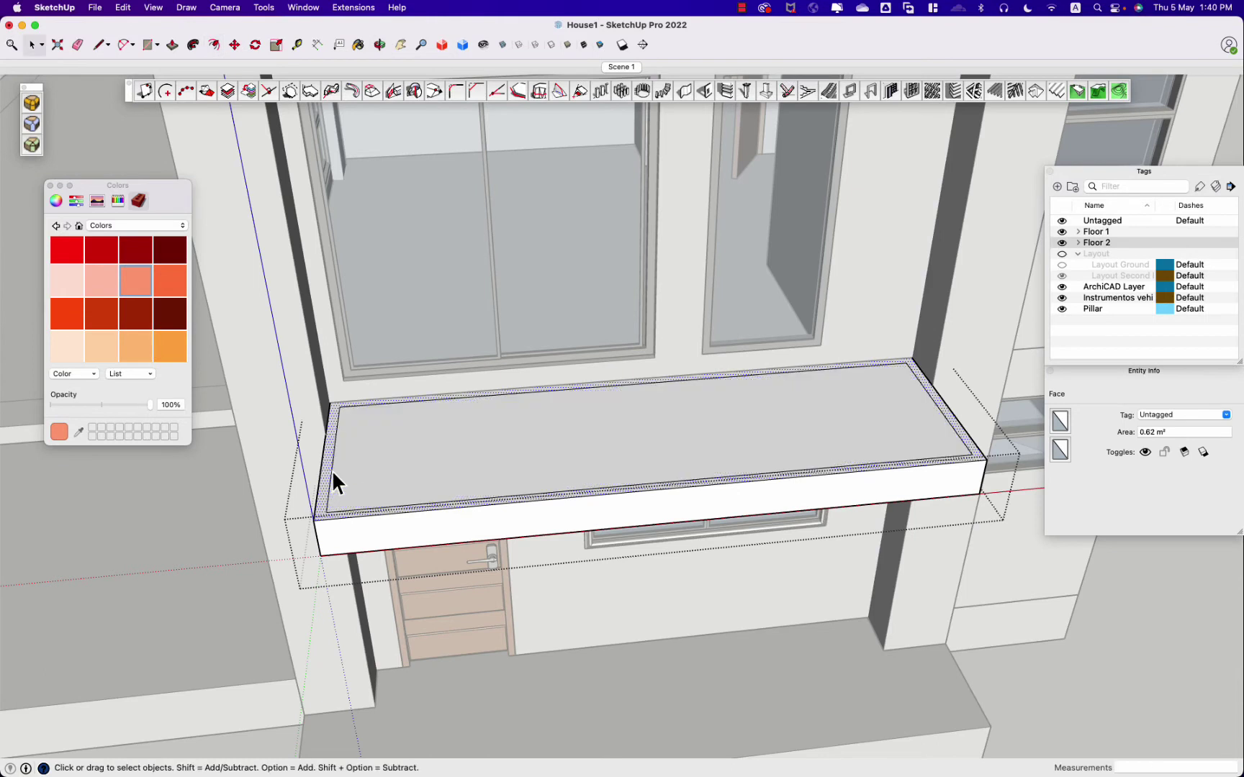
scroll(332, 470, "up", 4)
left_click(345, 406)
key("m")
left_click(336, 401)
key("space")
scroll(330, 483, "down", 3)
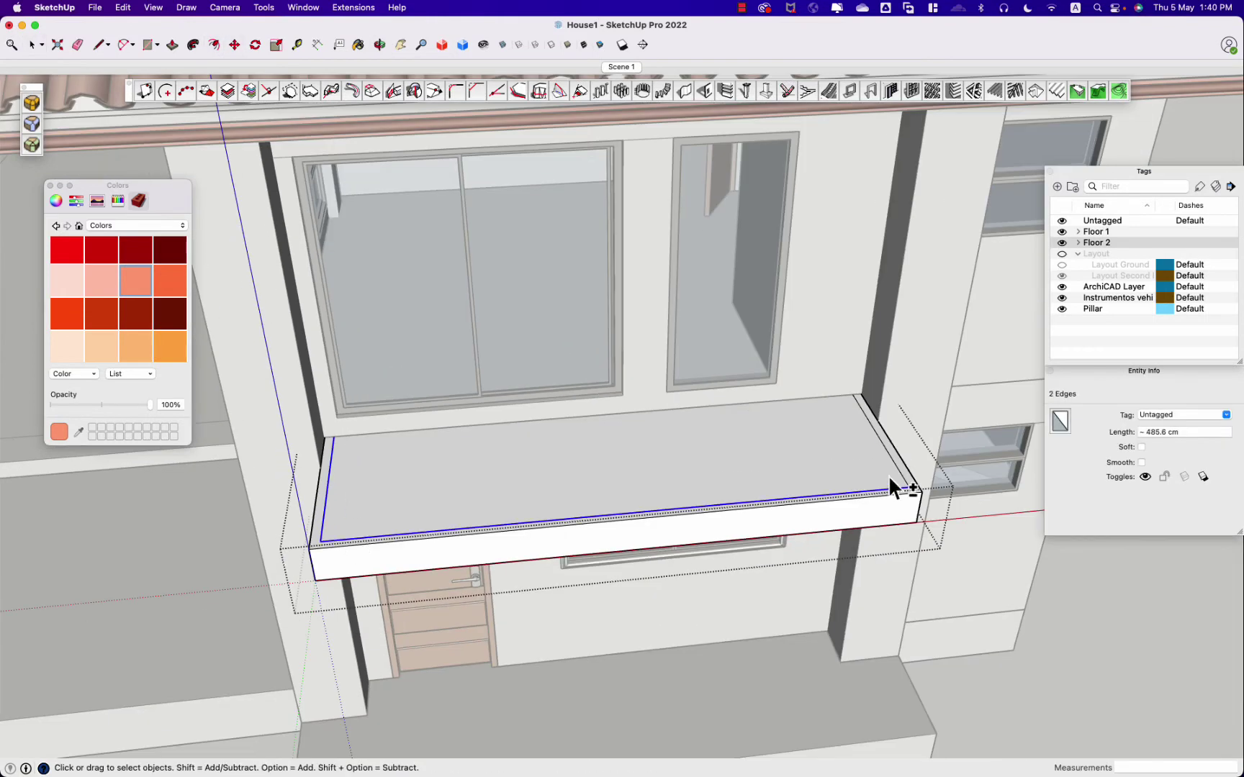
Step: Paste the copied outline edges onto the balcony
middle_click_drag(902, 477, 636, 469)
key("super+v")
scroll(636, 468, "down", 3)
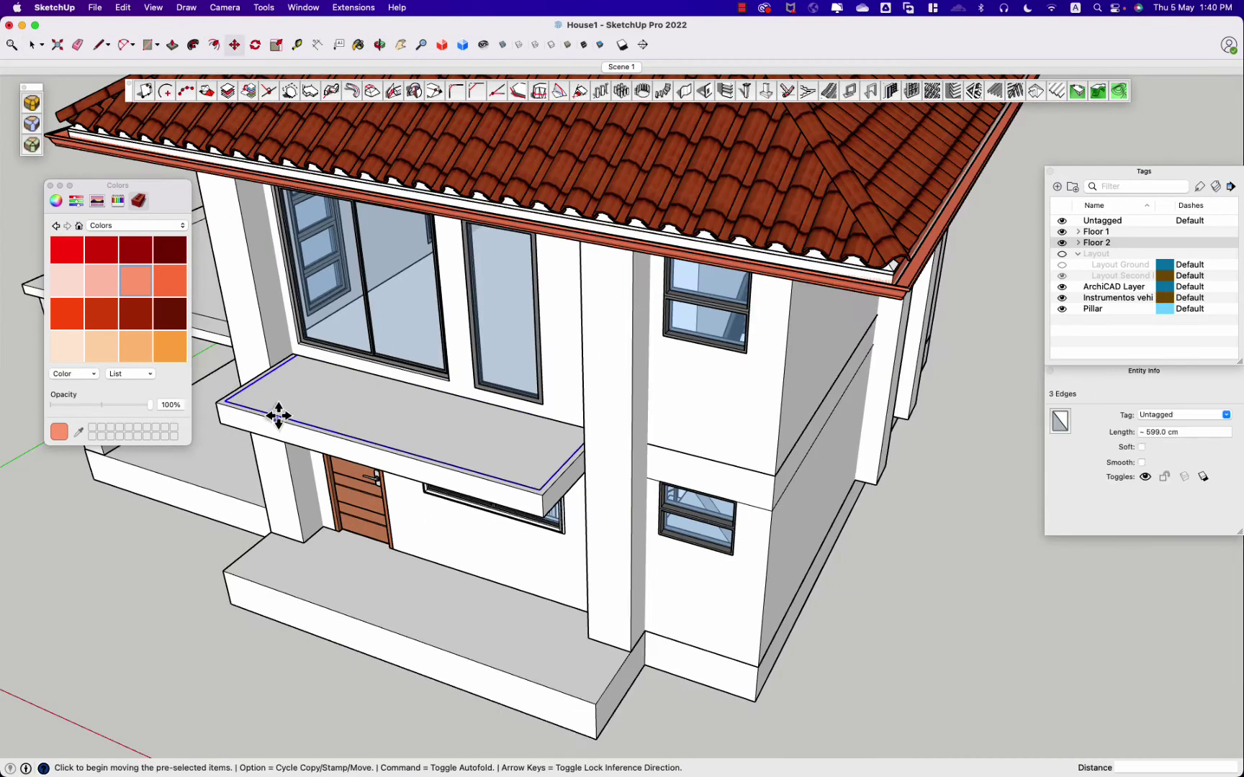
key("space")
scroll(278, 416, "up", 4)
scroll(315, 393, "up", 3)
Step: In the balcony group, move the inner outline edge 19.7 cm over
double_click(609, 613)
key("m")
left_click(988, 661)
left_click(986, 632)
key("m")
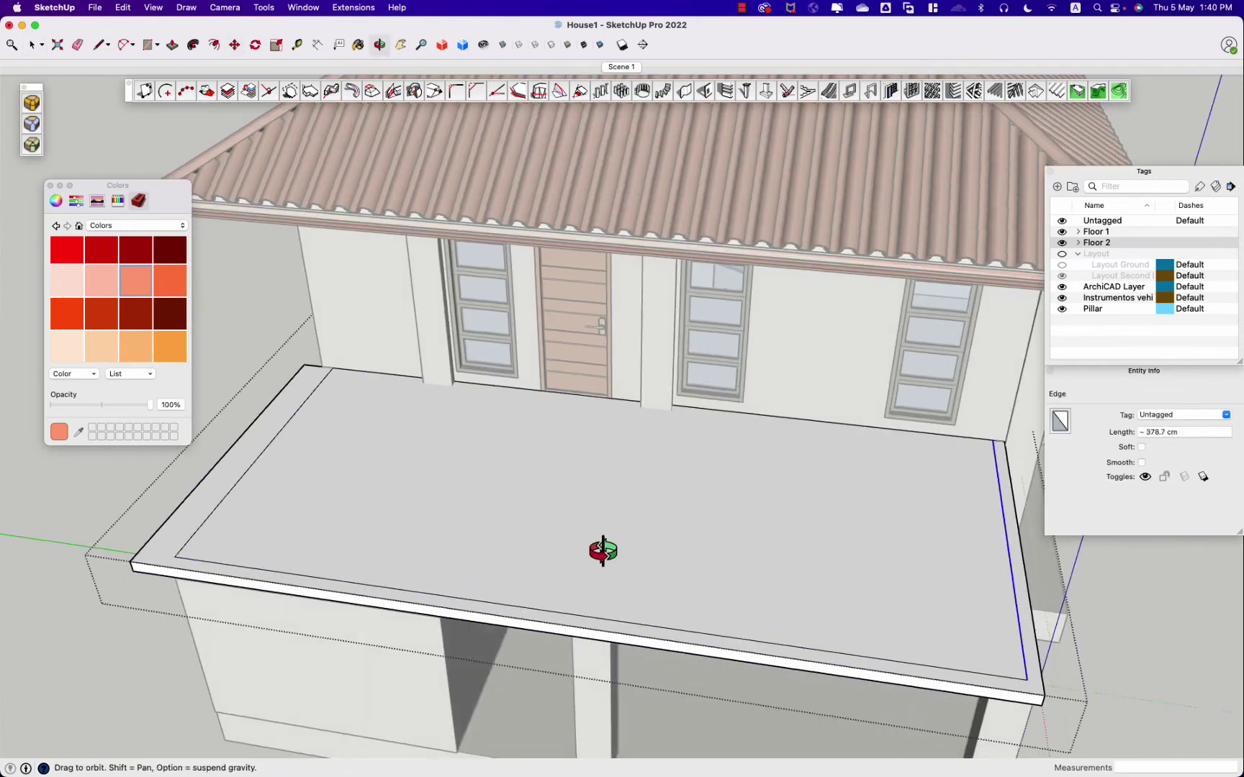
middle_click_drag(603, 547, 476, 550)
mouse_move(534, 590)
middle_mouse_down()
mouse_move(340, 299)
mouse_move(570, 527)
mouse_move(700, 606)
mouse_move(347, 403)
middle_mouse_up()
scroll(373, 403, "up", 3)
Step: Lift the balcony outline group above the balcony slab
left_click(373, 403)
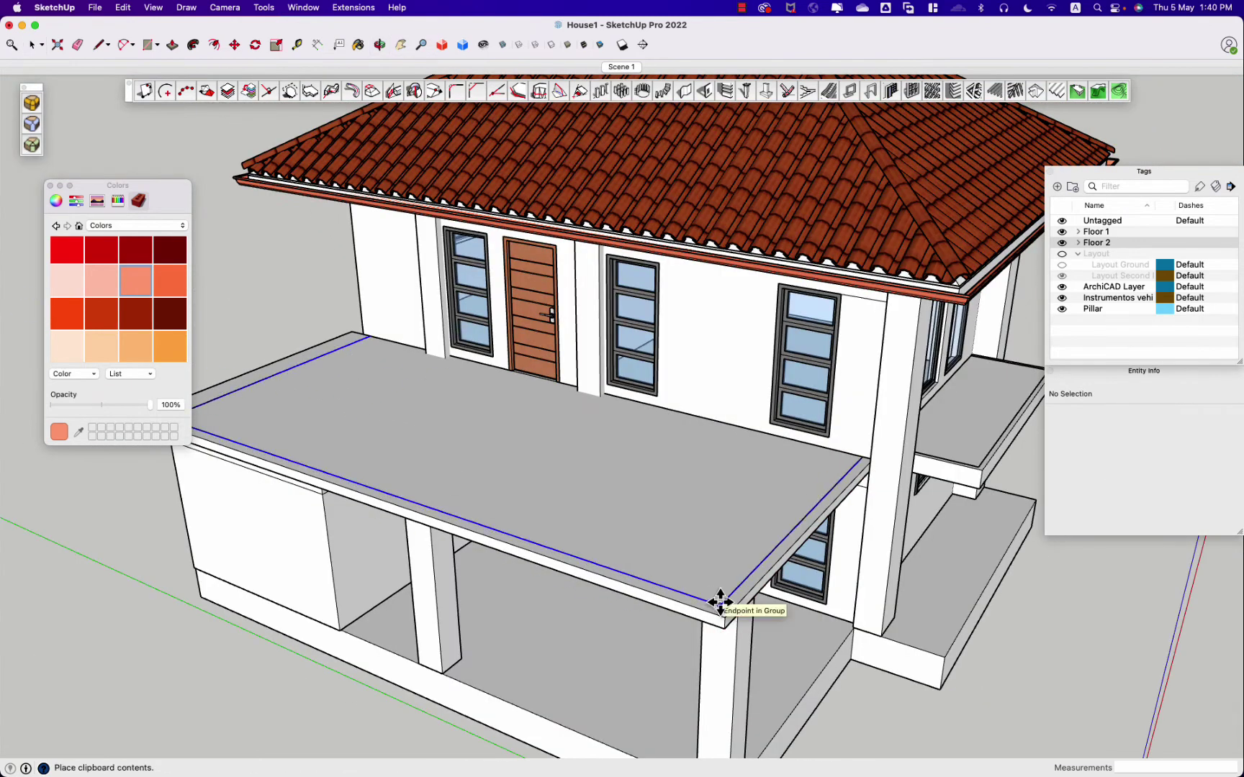
key("m")
left_click(861, 458)
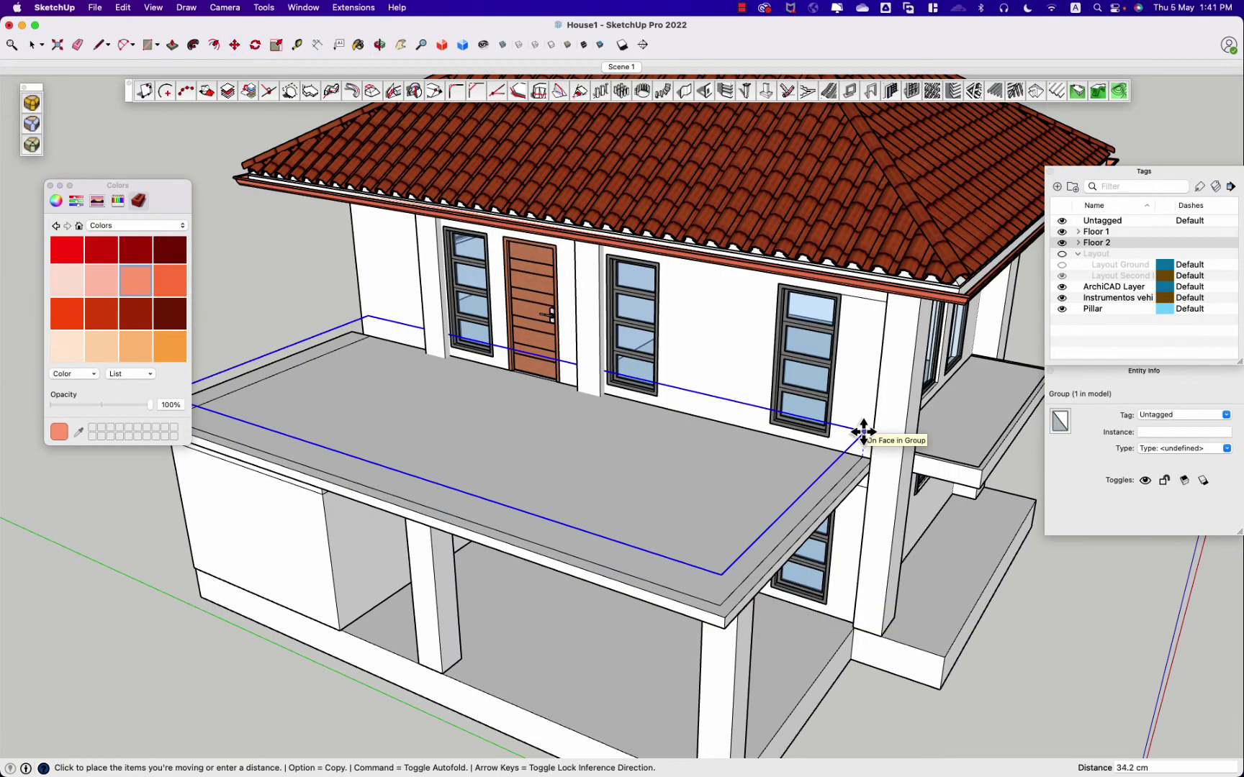
mouse_move(862, 432)
middle_mouse_down()
mouse_move(516, 349)
mouse_move(466, 369)
mouse_move(755, 402)
middle_mouse_up()
scroll(797, 436, "up", 3)
left_click(791, 406)
key("space")
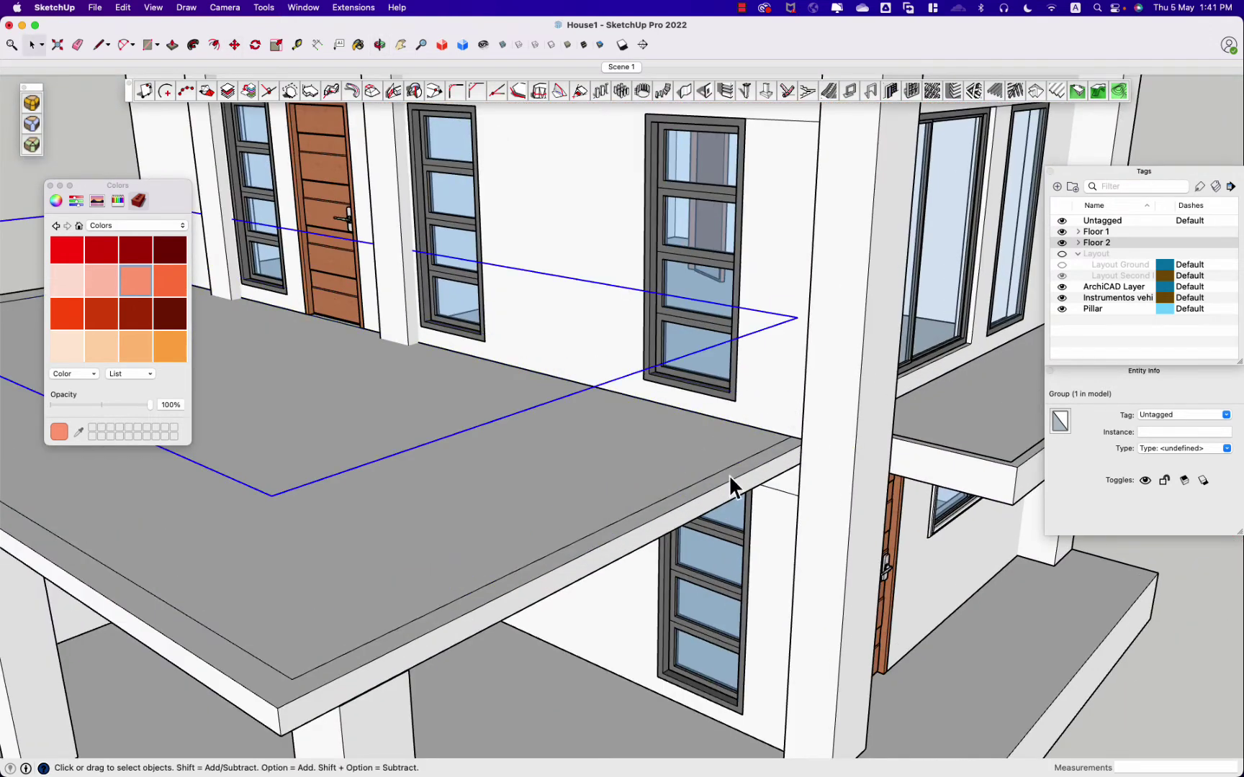
Step: Adjust the raised outline's height, then check all five groups and clear the selection
middle_click_drag(730, 489, 219, 431)
key("m")
left_click(244, 359)
key("space")
mouse_move(244, 359)
middle_mouse_down()
mouse_move(978, 430)
mouse_move(594, 483)
mouse_move(980, 556)
middle_mouse_up()
key("super+a")
scroll(302, 554, "up", 3)
mouse_move(681, 504)
middle_mouse_down()
mouse_move(303, 554)
mouse_move(858, 677)
mouse_move(873, 581)
mouse_move(852, 608)
mouse_move(813, 619)
middle_mouse_up()
key("Escape")
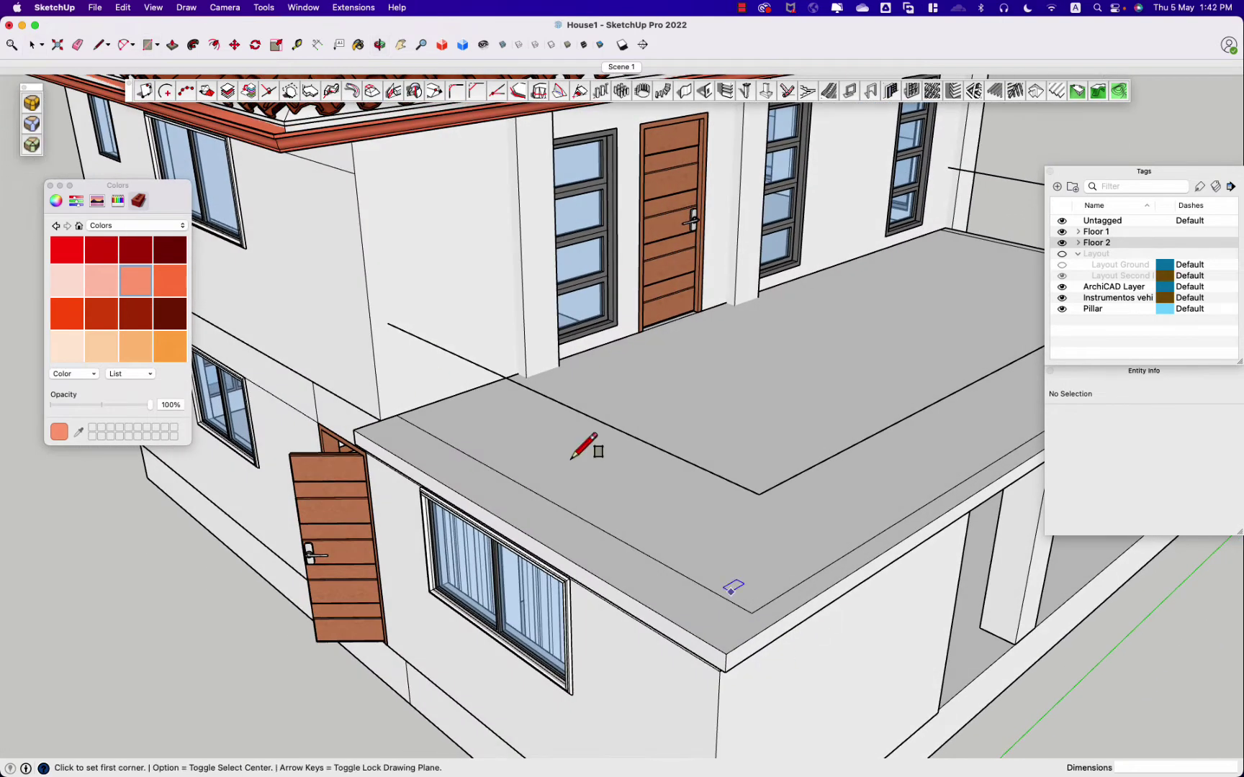
Step: Draw a small rectangle on the slab edge and pull it up into a post
scroll(572, 458, "up", 5)
left_click(387, 411)
key("space")
double_click(447, 423)
key("m")
left_click(439, 431)
key("space")
scroll(426, 427, "down", 3)
left_click(416, 172)
key("space")
scroll(414, 448, "down", 3)
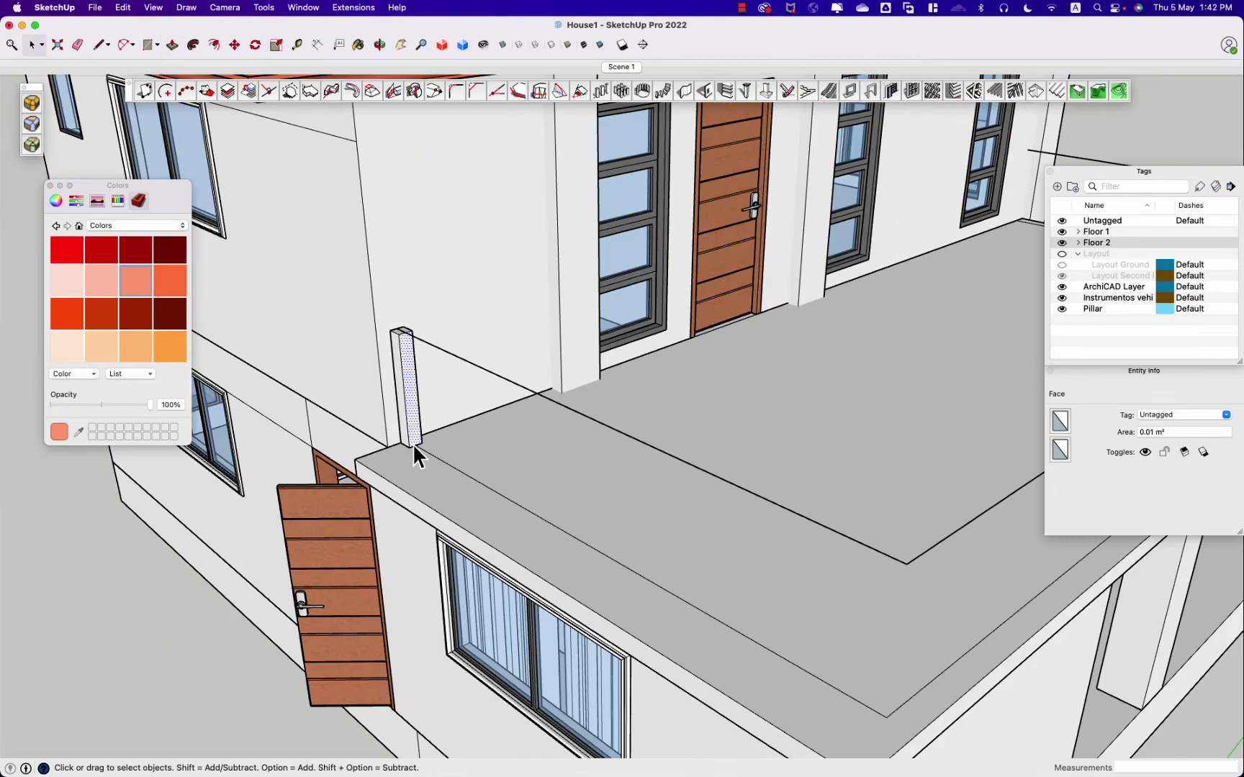
Step: Move the post to the balcony corner
left_click(416, 445)
scroll(892, 648, "up", 3)
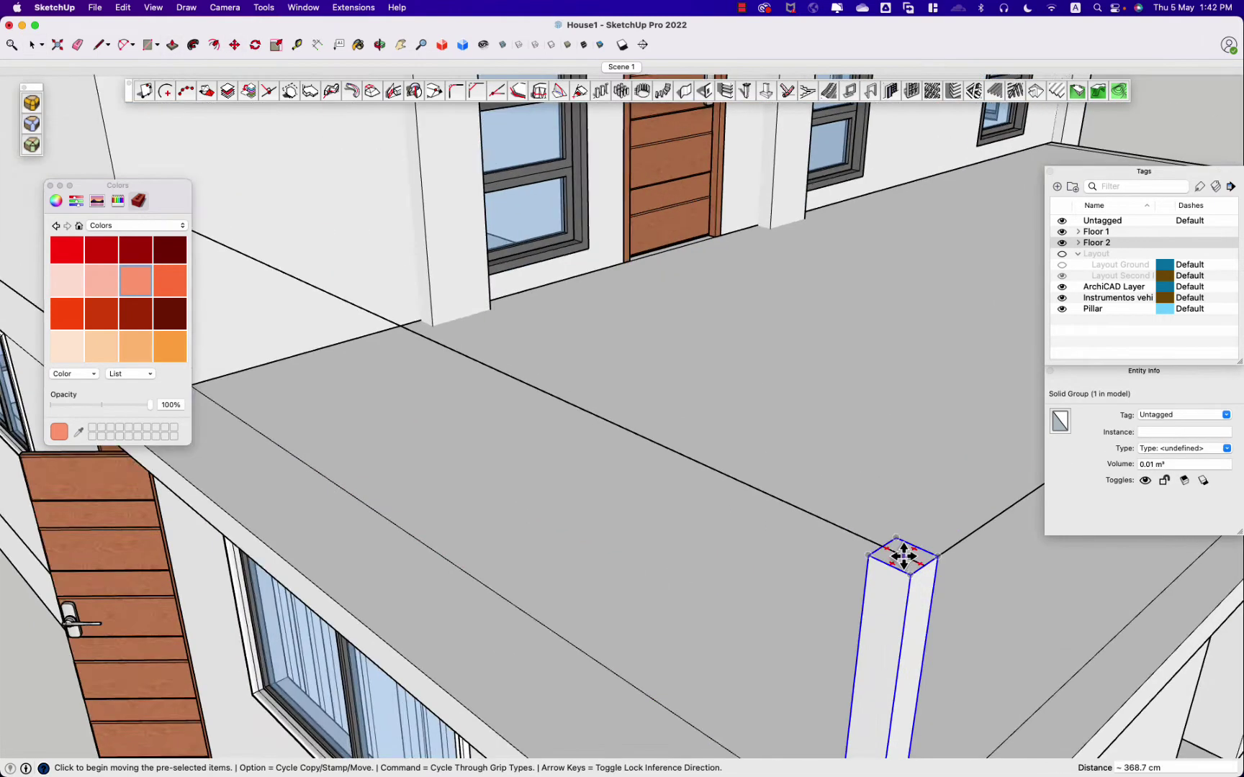
left_click(901, 555)
key("space")
scroll(766, 636, "down", 4)
mouse_move(766, 635)
middle_mouse_down()
mouse_move(576, 580)
mouse_move(600, 478)
middle_mouse_up()
Step: Extrude a round handrail along the front raised path with JHS Extrude Along Path
double_click(402, 314)
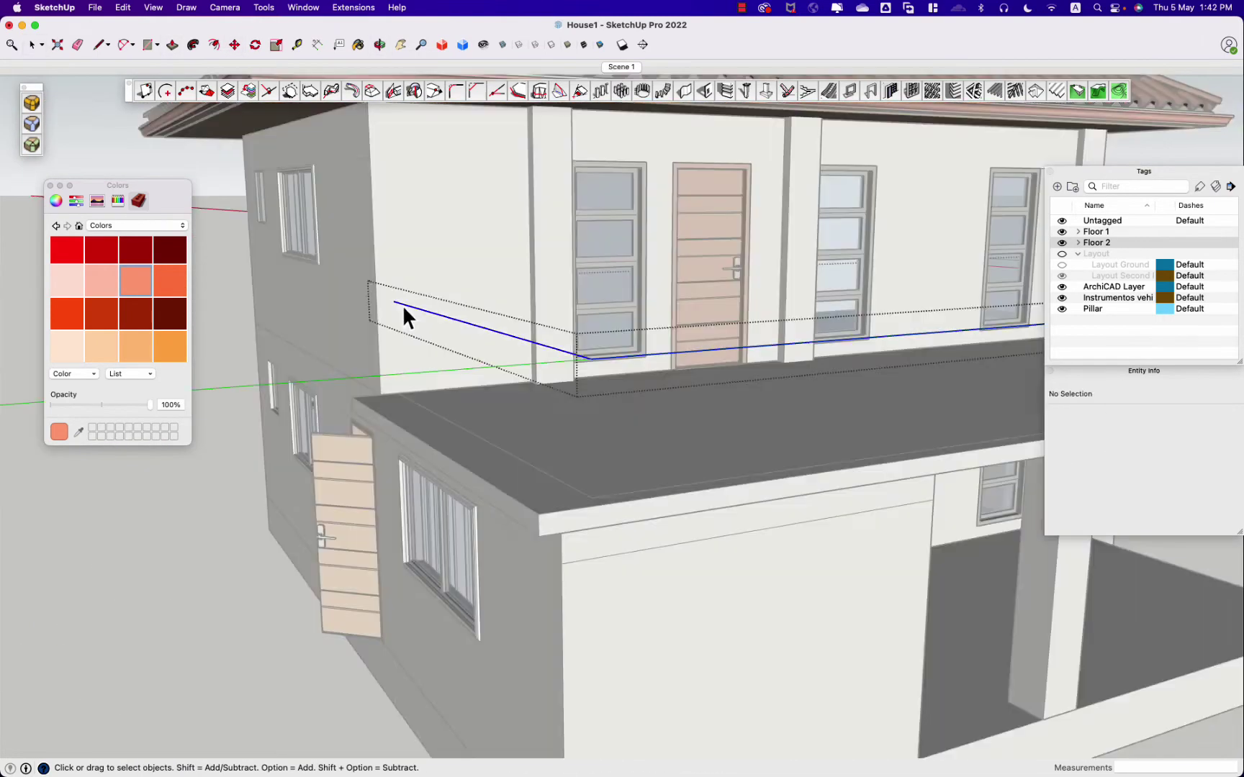
left_click(154, 7)
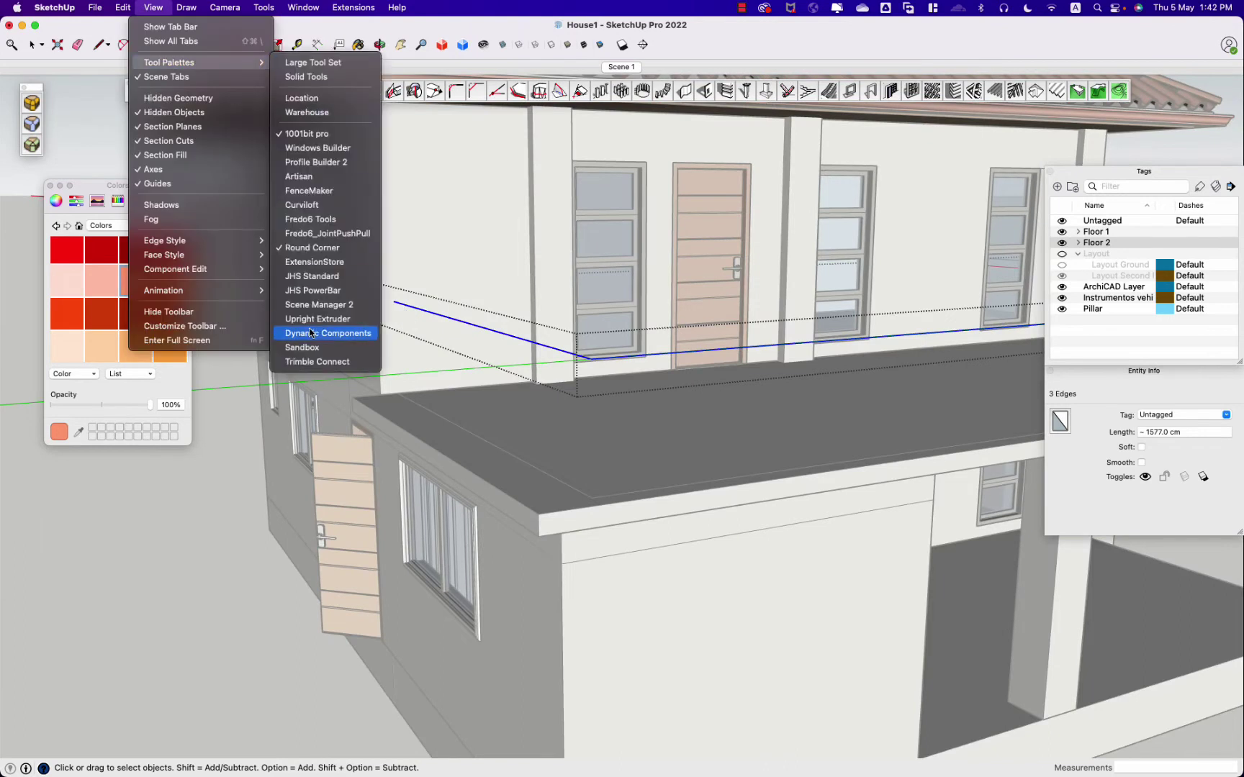
left_click(311, 278)
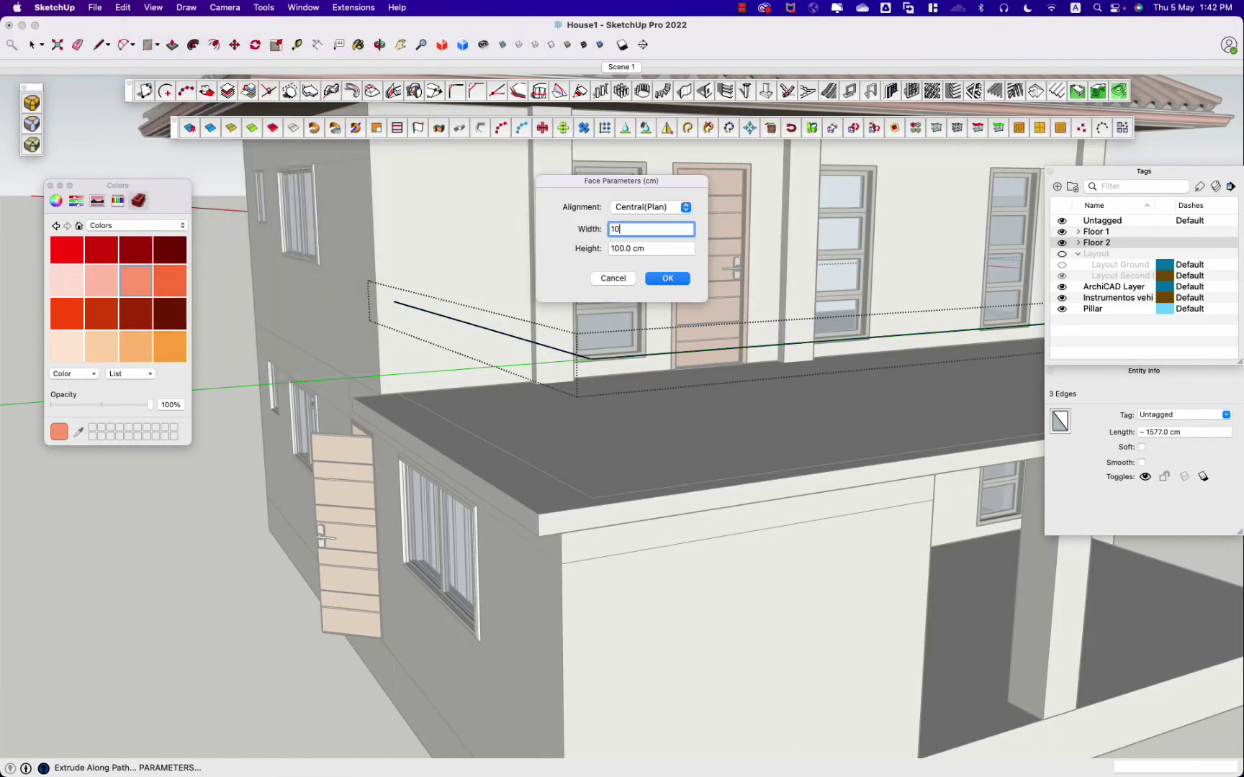
left_click(661, 270)
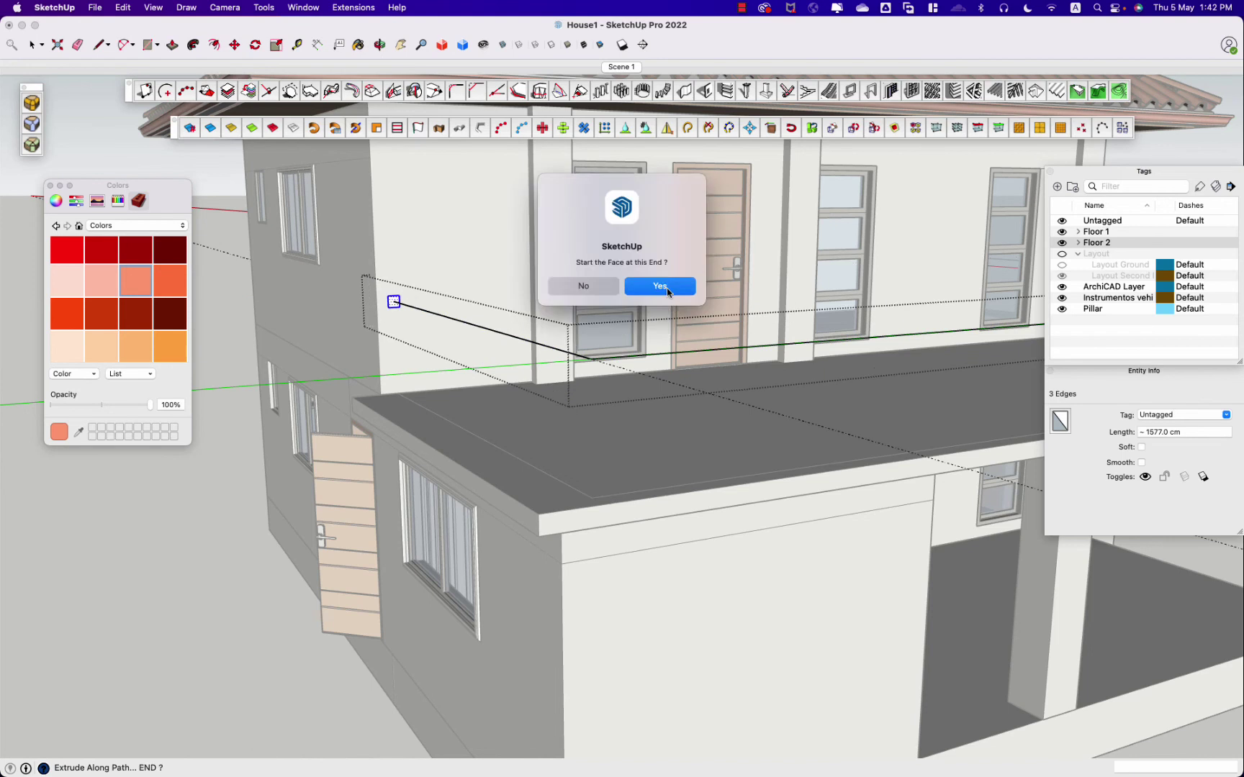
scroll(188, 619, "down", 5)
middle_click_drag(569, 436, 699, 371)
scroll(698, 370, "up", 5)
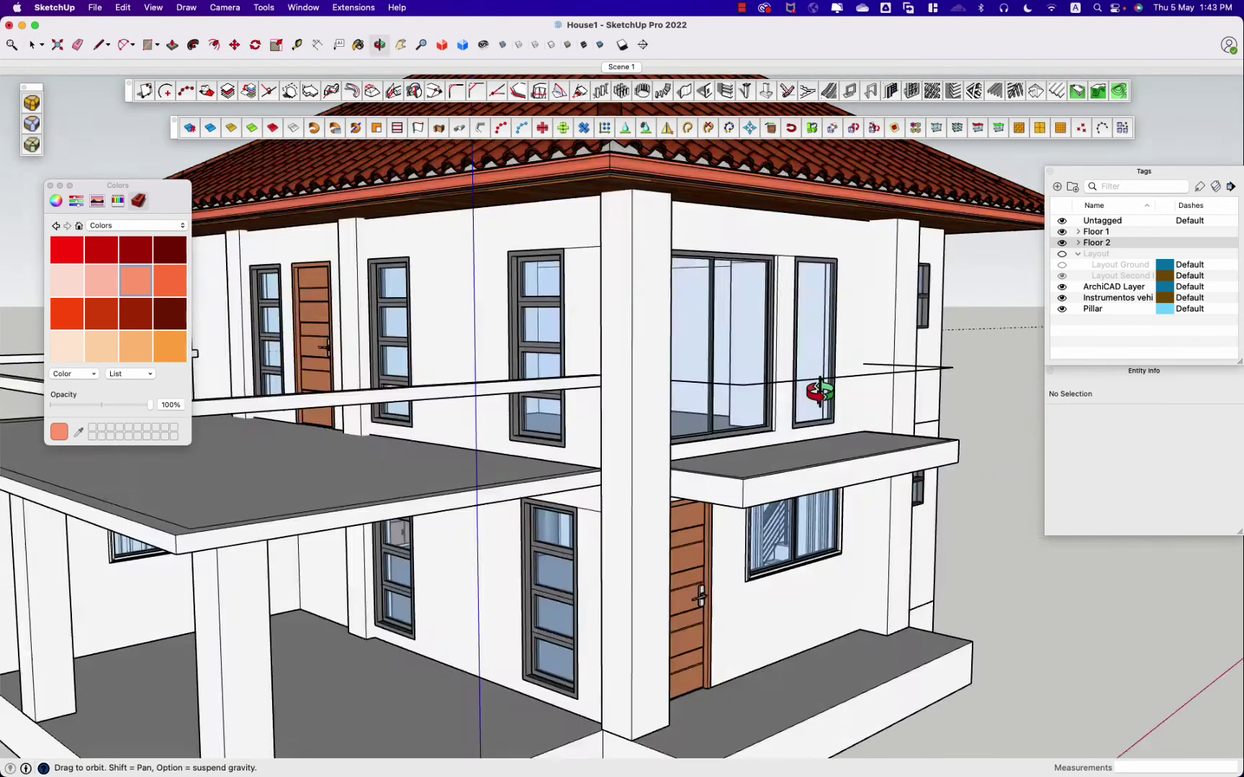
Step: Extrude a matching handrail along the side balcony's raised path
left_click(467, 442)
middle_click_drag(467, 442, 213, 463)
left_click(213, 463)
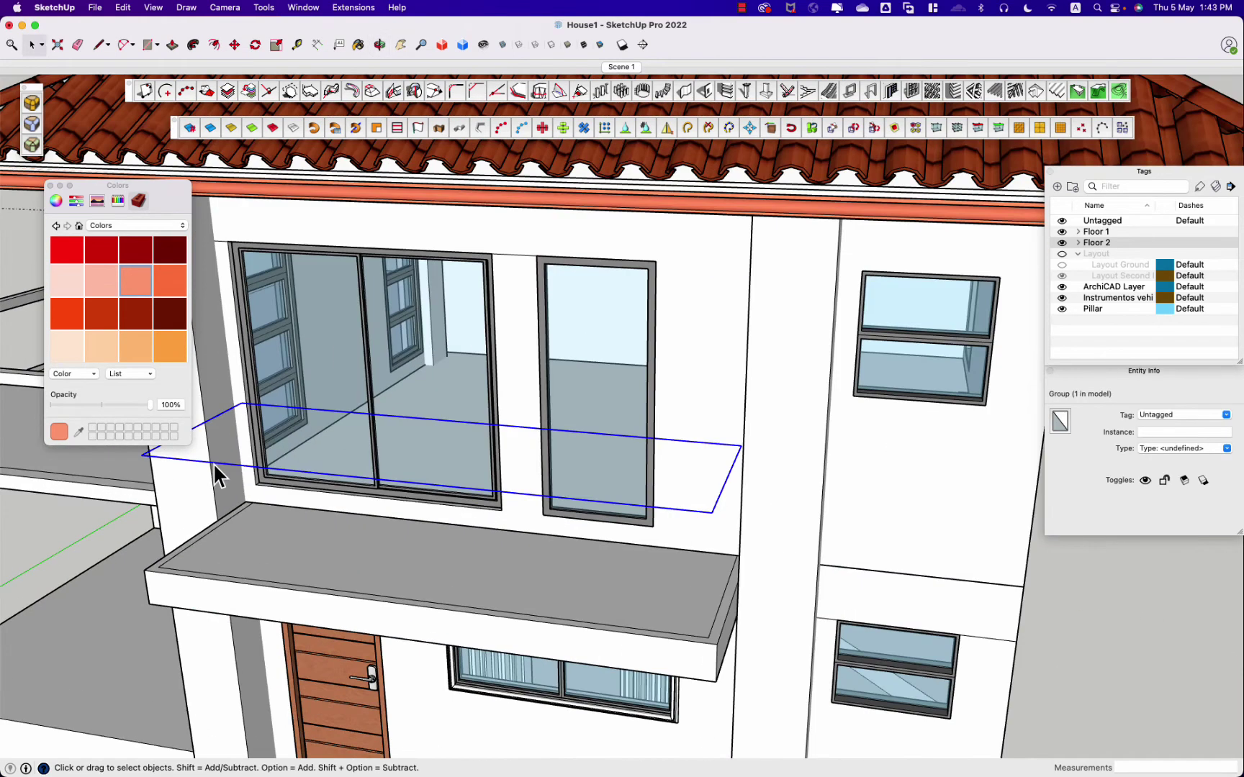
left_click(362, 130)
left_click(221, 469)
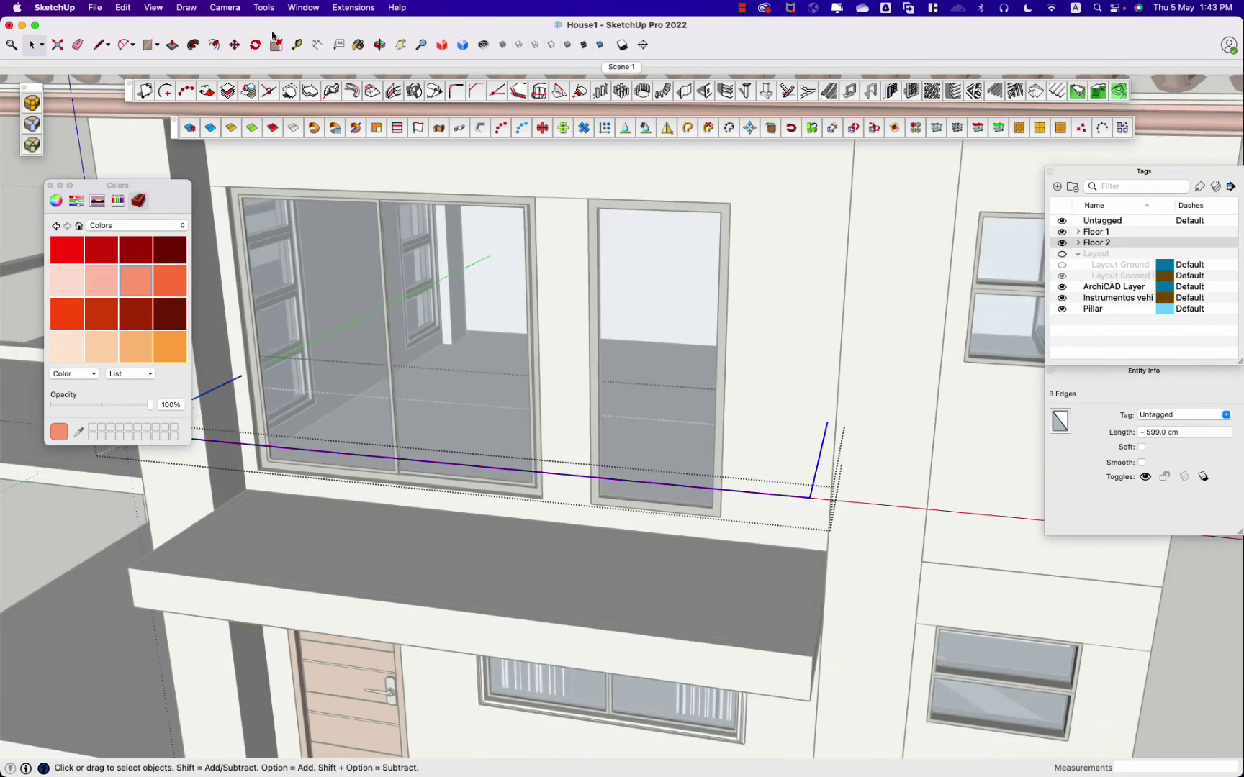
key("Return")
Step: Select the window frames and narrow them to a 0.95 scale
middle_click_drag(668, 291, 256, 366)
left_click(256, 365)
scroll(246, 404, "up", 5)
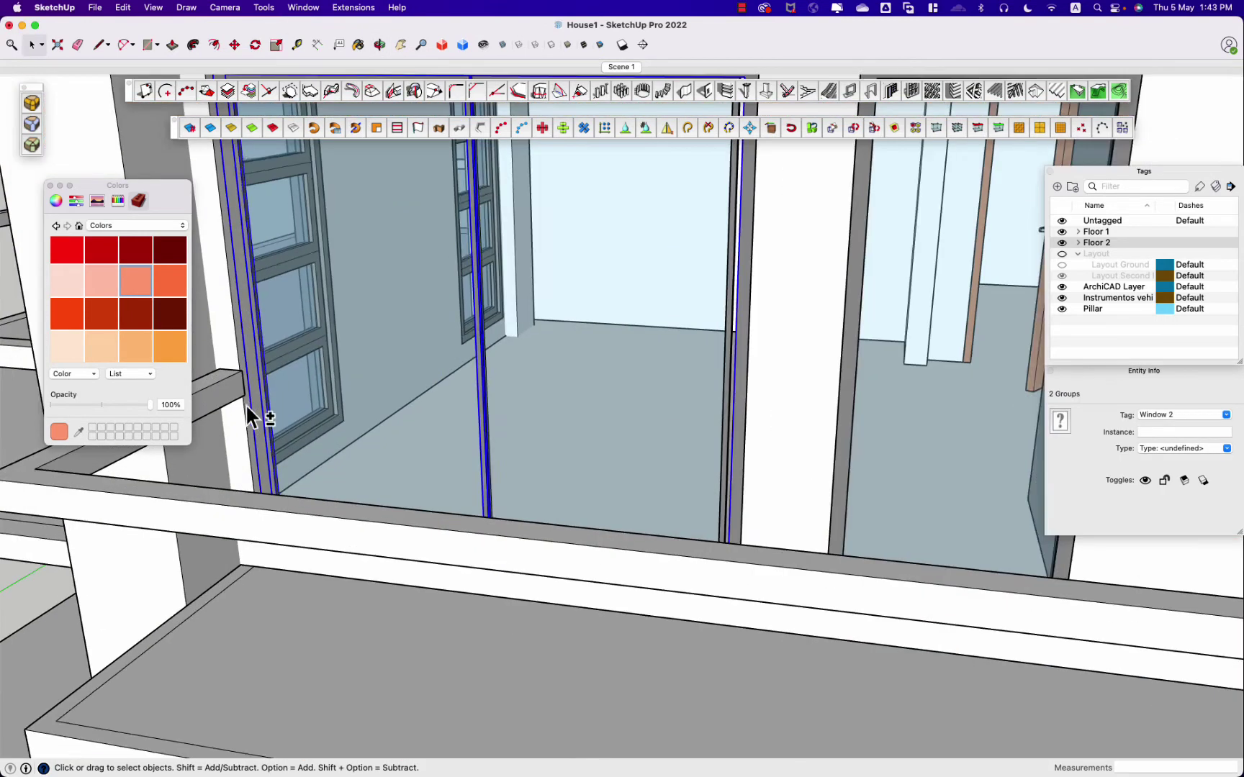
key("s")
left_click(250, 292)
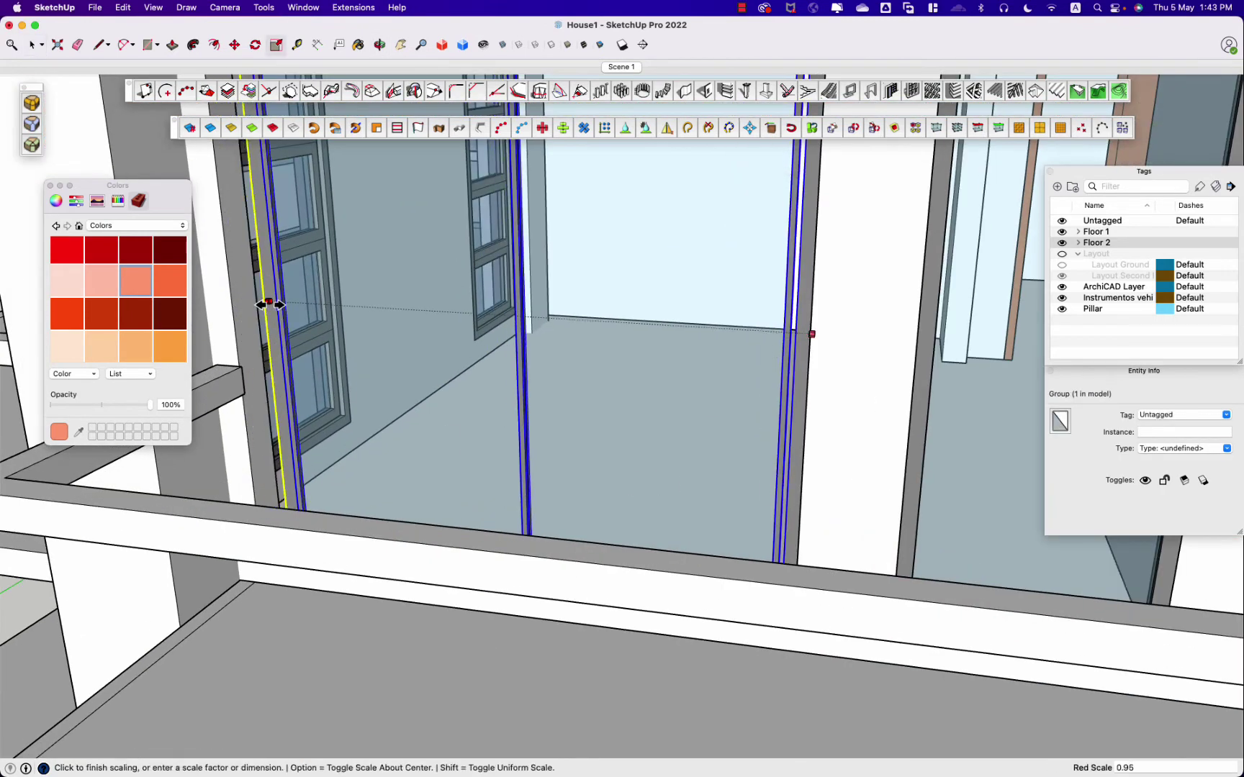
key("space")
Step: Push/Pull the adjoining wall face, then switch to a top-down view
key("p")
left_click(245, 321)
key("space")
scroll(271, 324, "down", 5)
scroll(805, 423, "down", 5)
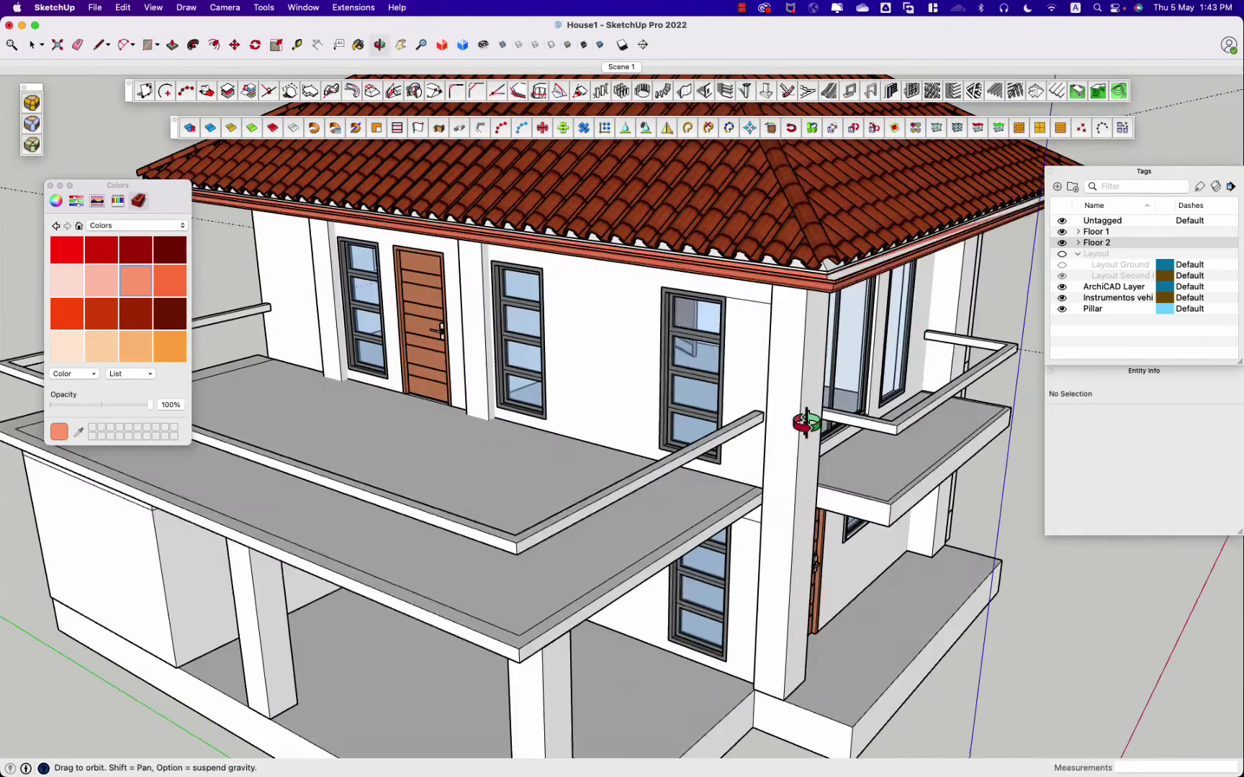
key("super+2")
scroll(312, 242, "up", 5)
scroll(312, 242, "up", 2)
key("r")
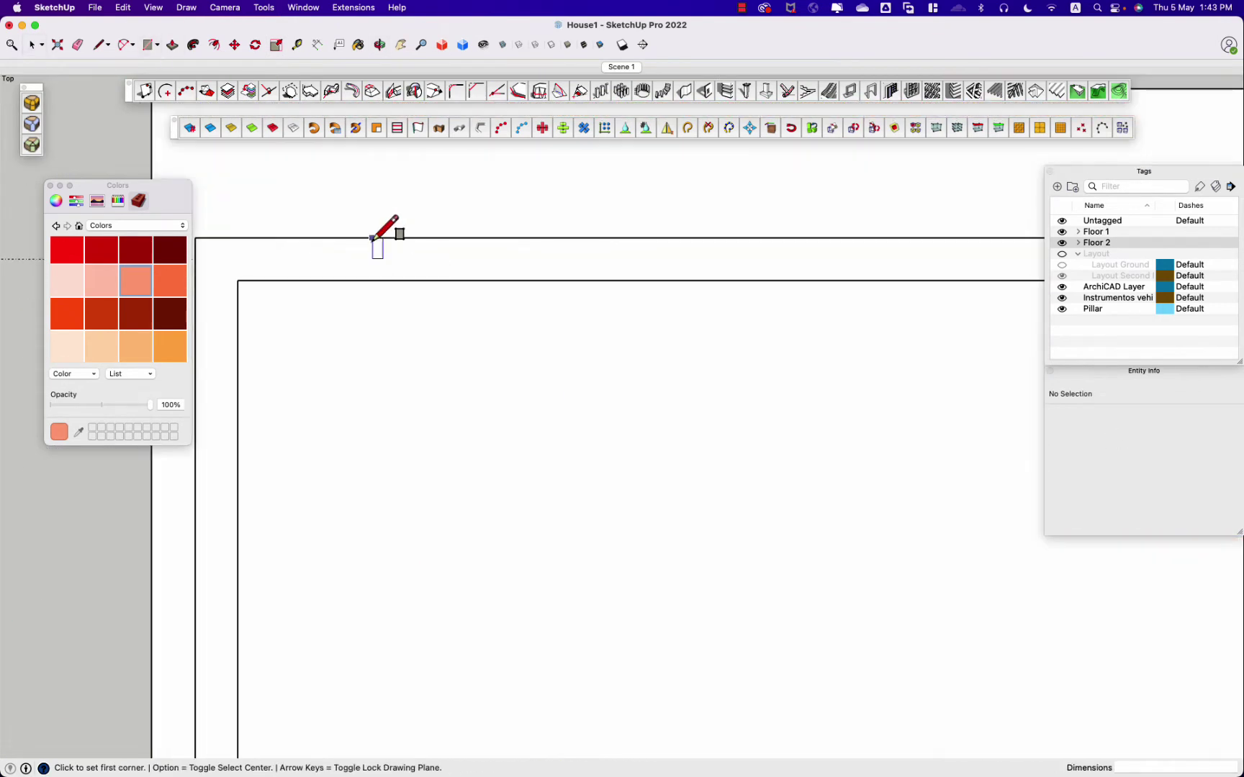
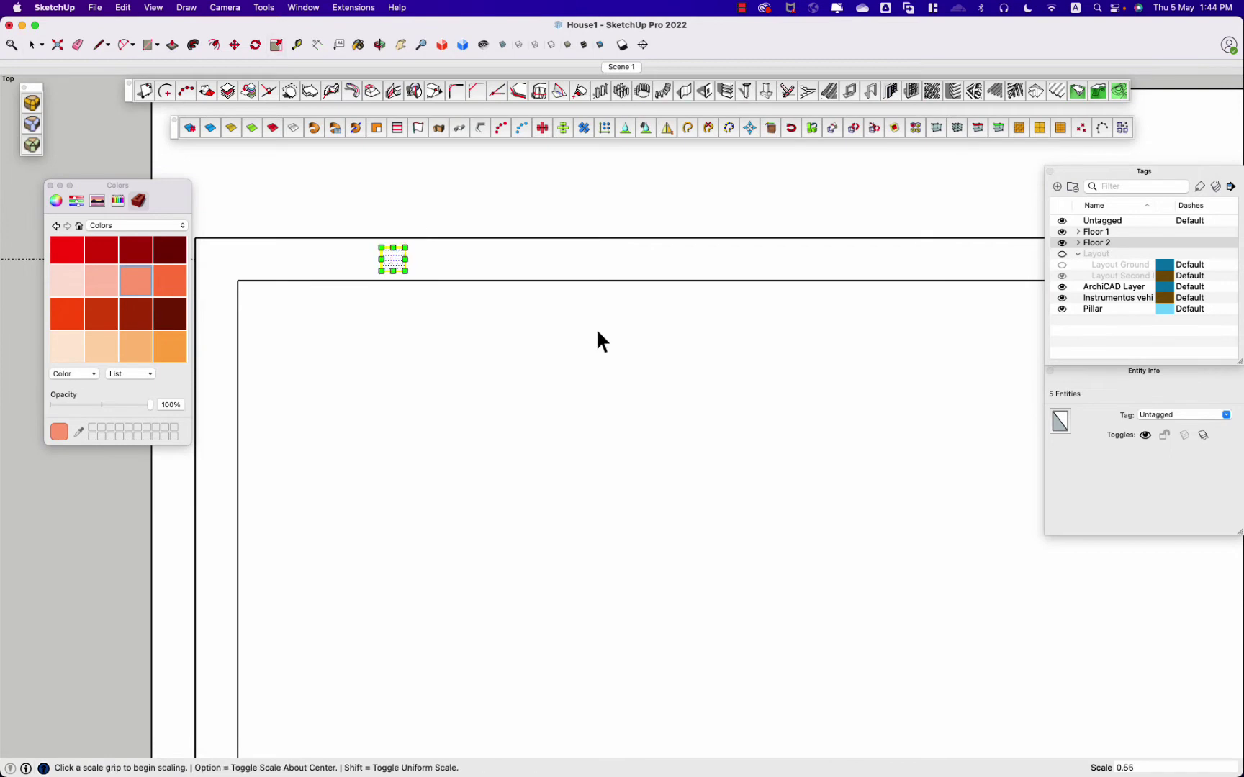
Step: Select the pair of square markers and copy them to the front beam's far end
middle_click_drag(596, 328, 842, 296)
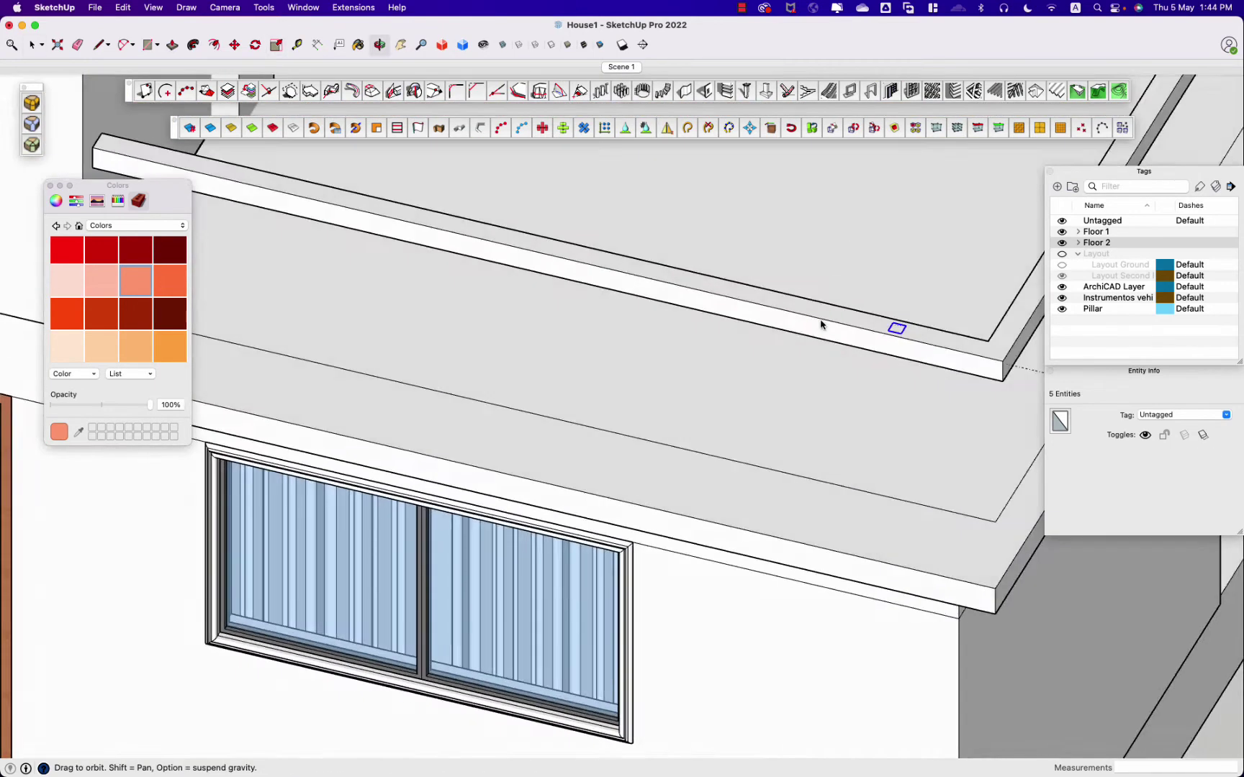
left_click(875, 344)
mouse_move(624, 358)
middle_mouse_down()
mouse_move(574, 375)
mouse_move(716, 375)
mouse_move(805, 394)
mouse_move(608, 372)
mouse_move(684, 411)
middle_mouse_up()
key("m")
left_click(448, 311)
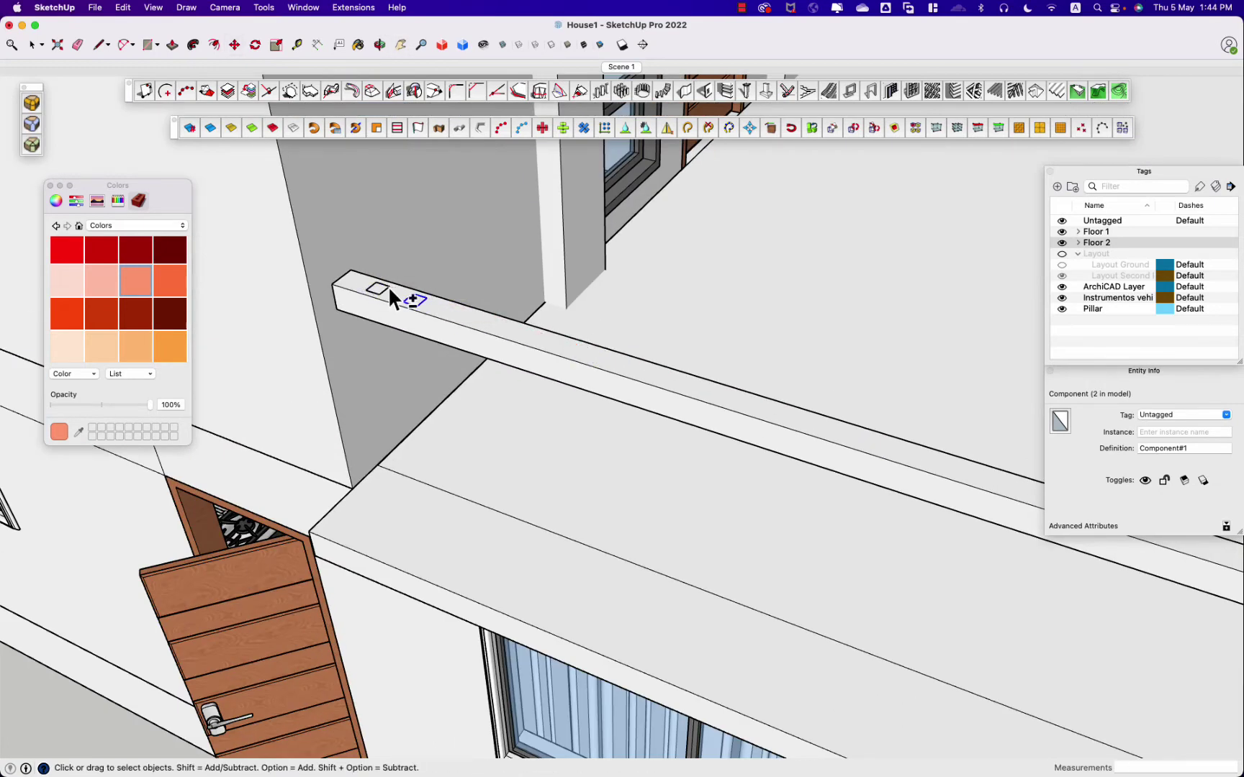
left_click(377, 289, "shift")
scroll(424, 309, "down", 5)
key("m")
left_click(338, 292)
scroll(841, 443, "up", 5)
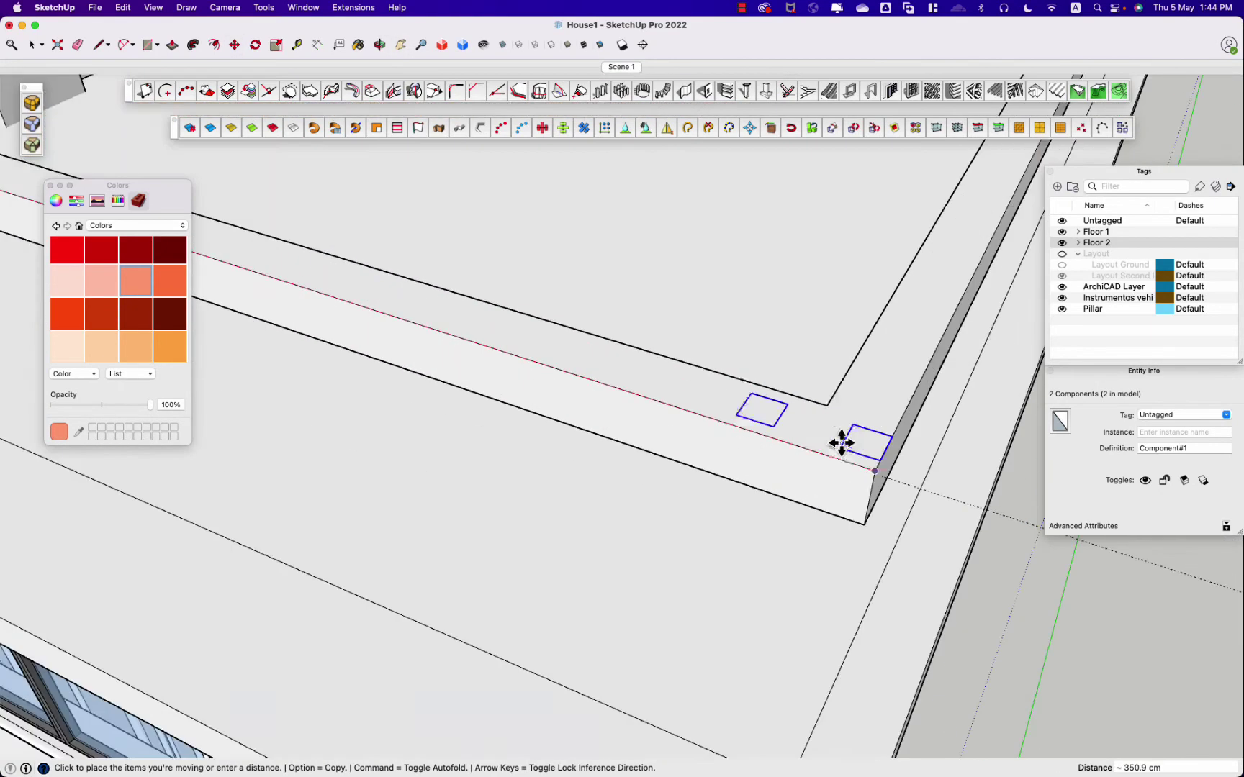
scroll(857, 454, "down", 3)
left_click(825, 442)
scroll(324, 284, "up", 4)
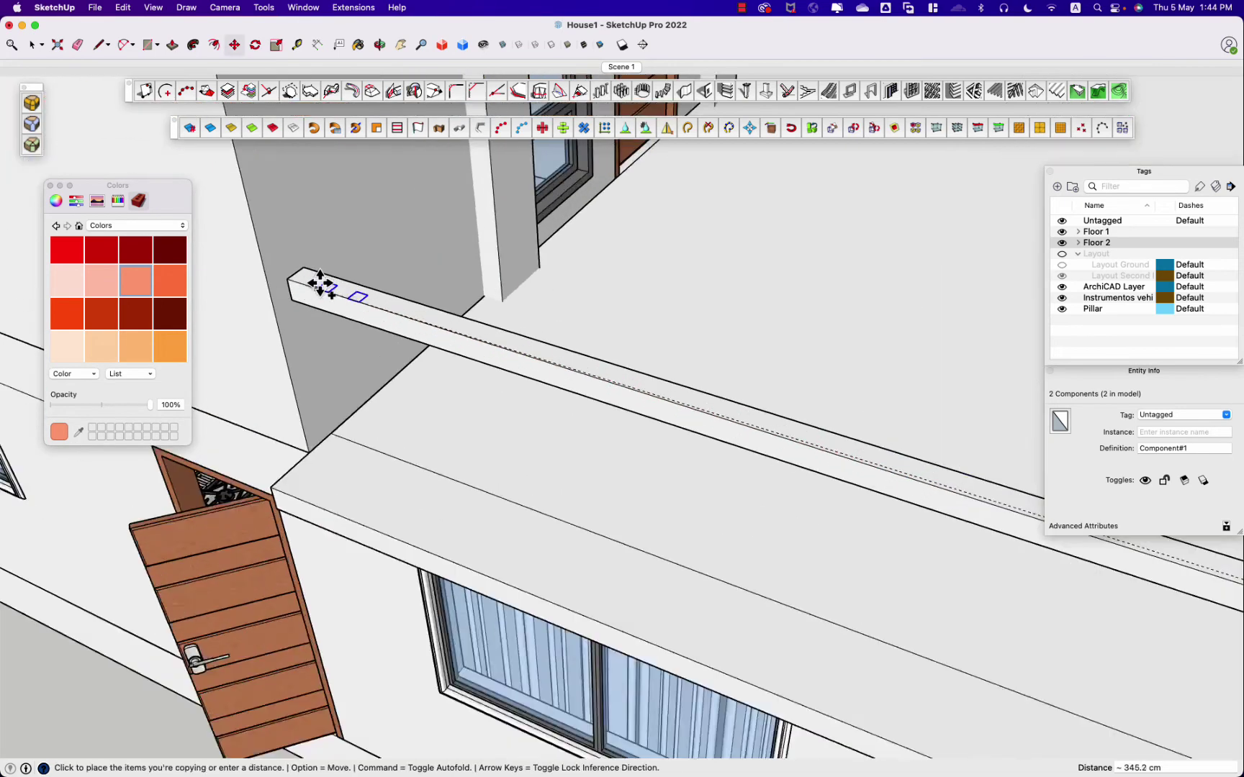
scroll(324, 284, "down", 3)
Step: Copy the marker pair along the beam and array it with /7 for seven even copies
mouse_move(324, 292)
middle_mouse_down()
mouse_move(398, 473)
mouse_move(341, 499)
middle_mouse_up()
left_click(341, 500)
key("m")
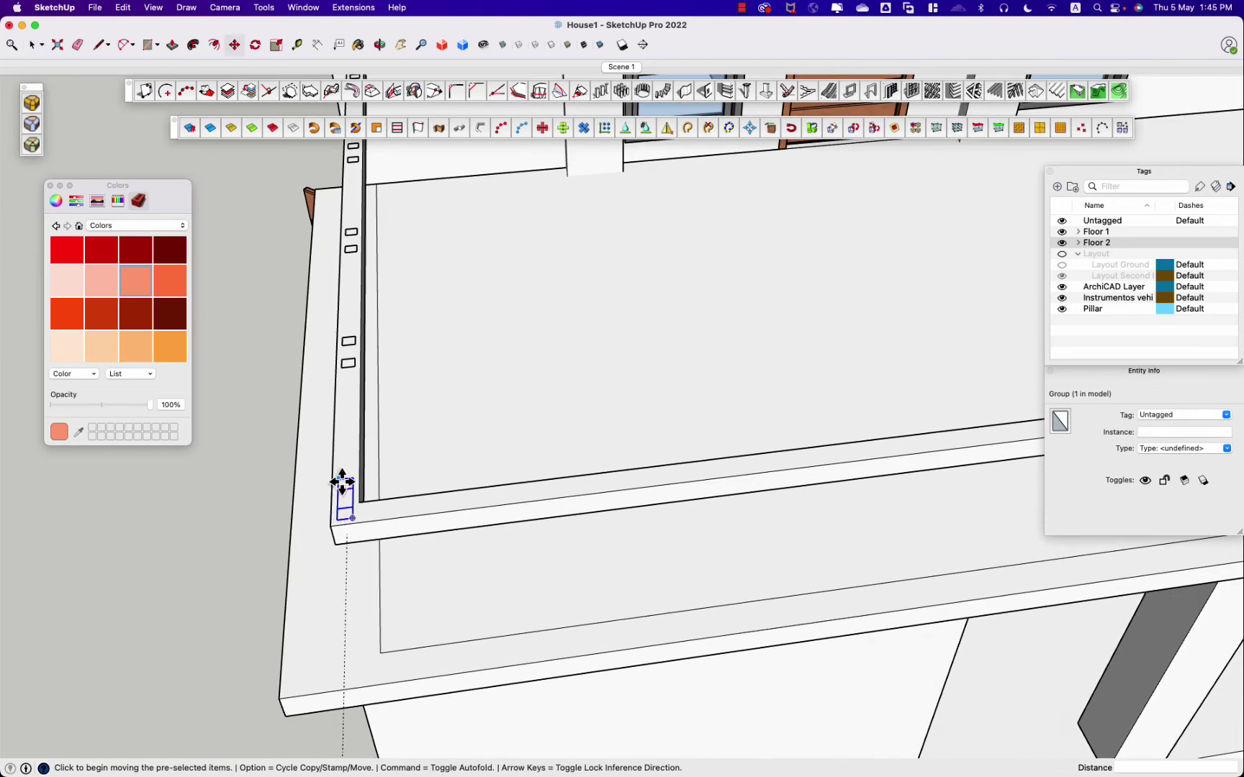
scroll(345, 503, "up", 1)
key("q")
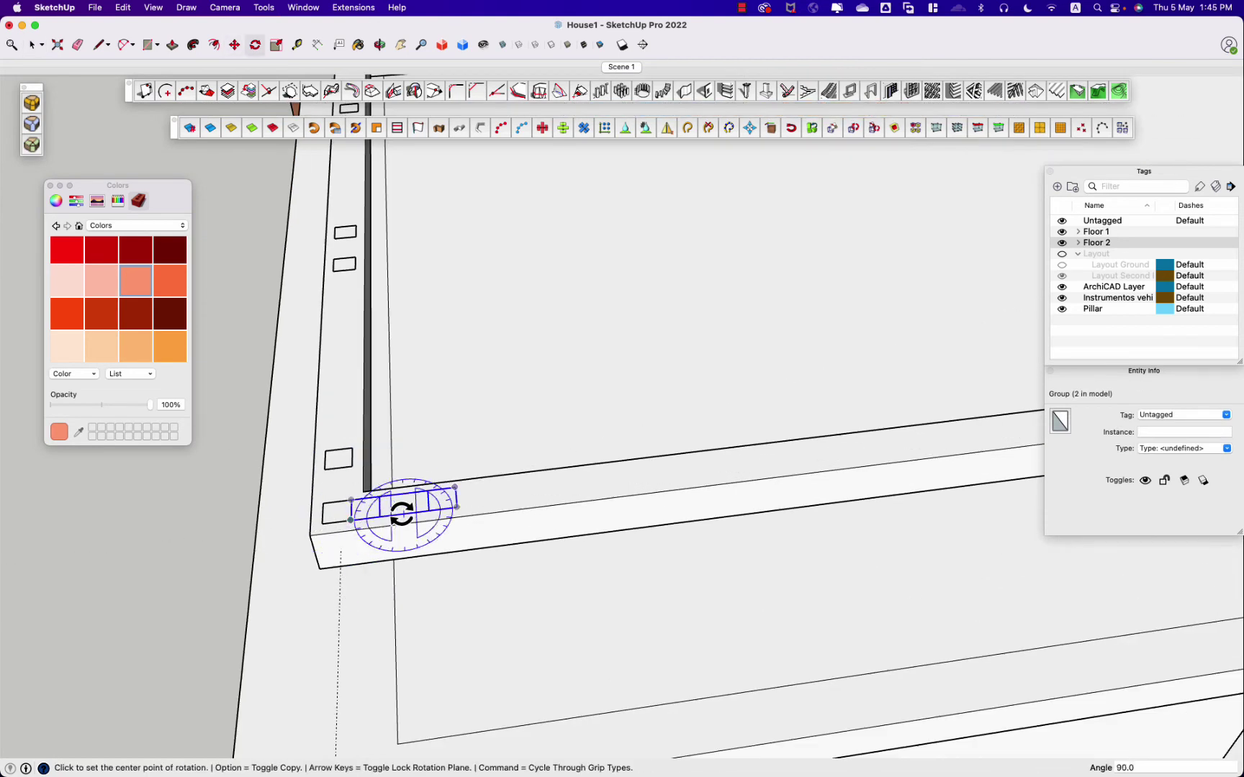
key("m")
scroll(347, 519, "down", 2)
scroll(292, 519, "down", 5)
left_click(291, 519)
key("alt")
scroll(933, 444, "up", 5)
left_click(933, 444)
type("/7")
key("Return")
scroll(933, 460, "down", 4)
key("space")
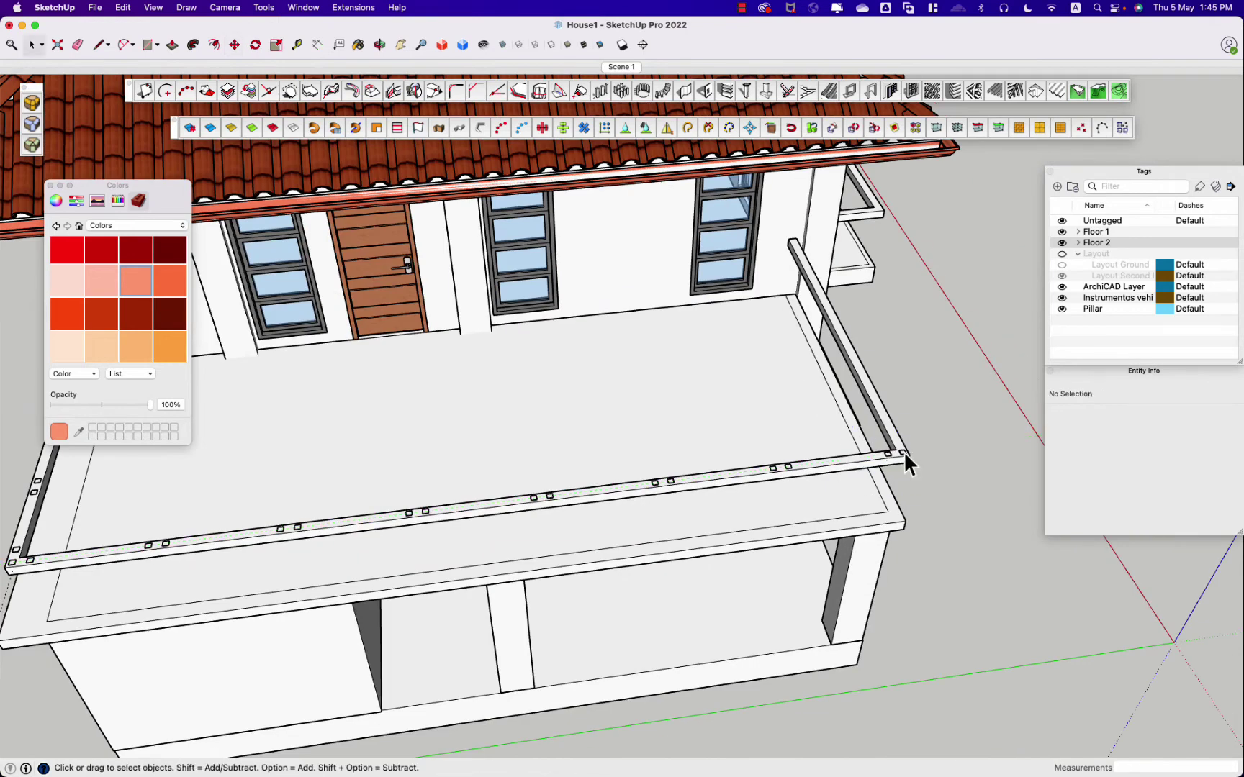
scroll(905, 461, "down", 3)
scroll(338, 501, "up", 3)
Step: Select two markers on the left side beam to copy them onto the side beam
left_click(343, 355, "shift")
left_click(341, 398, "shift")
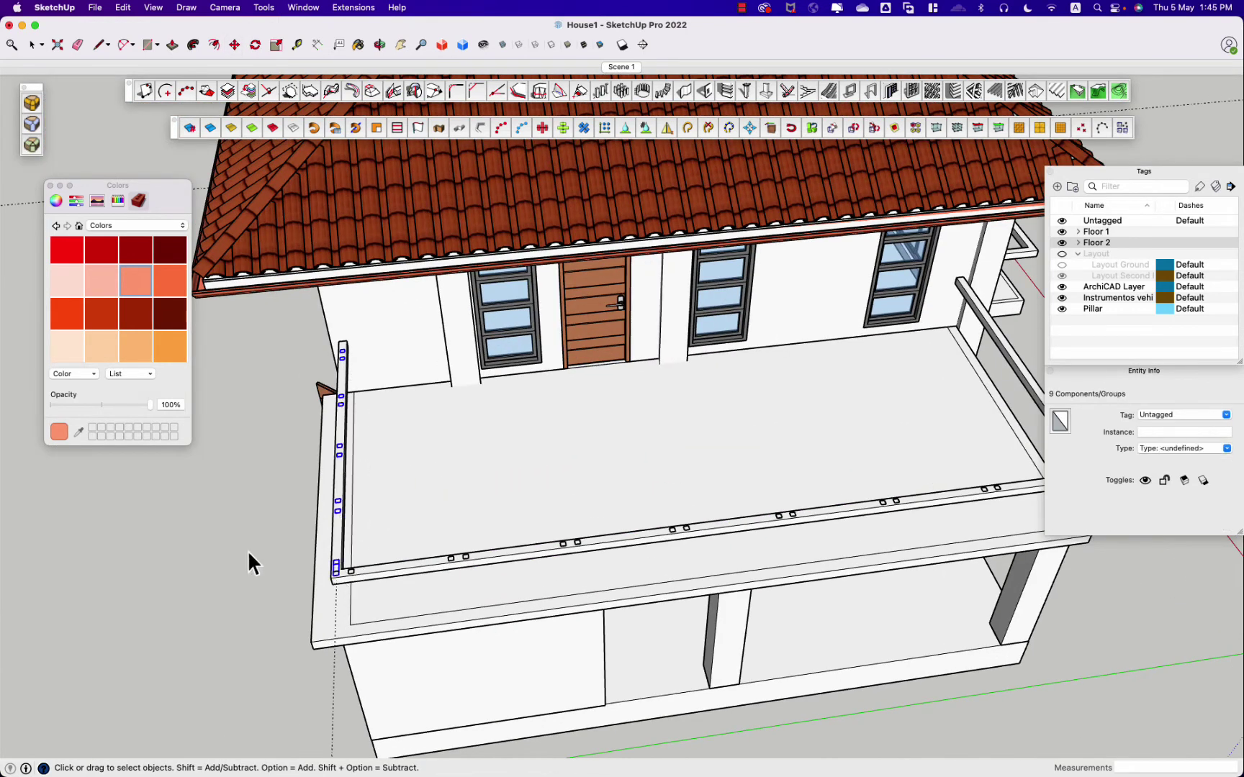
scroll(248, 555, "down", 1)
key("m")
scroll(861, 321, "up", 3)
scroll(869, 325, "up", 2)
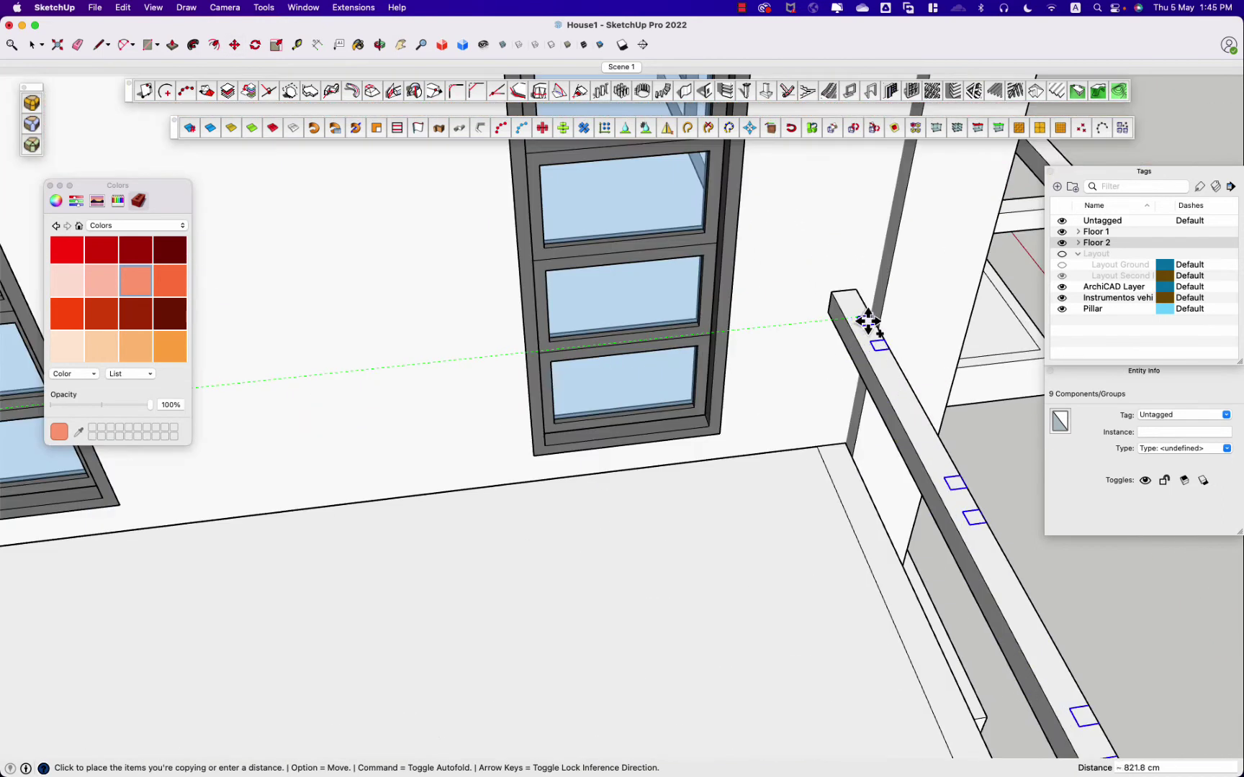
scroll(377, 439, "down", 5)
mouse_move(377, 439)
middle_mouse_down()
mouse_move(730, 639)
mouse_move(993, 666)
middle_mouse_up()
scroll(500, 367, "up", 5)
right_click(499, 367)
key("Escape")
scroll(531, 362, "up", 2)
scroll(509, 360, "up", 3)
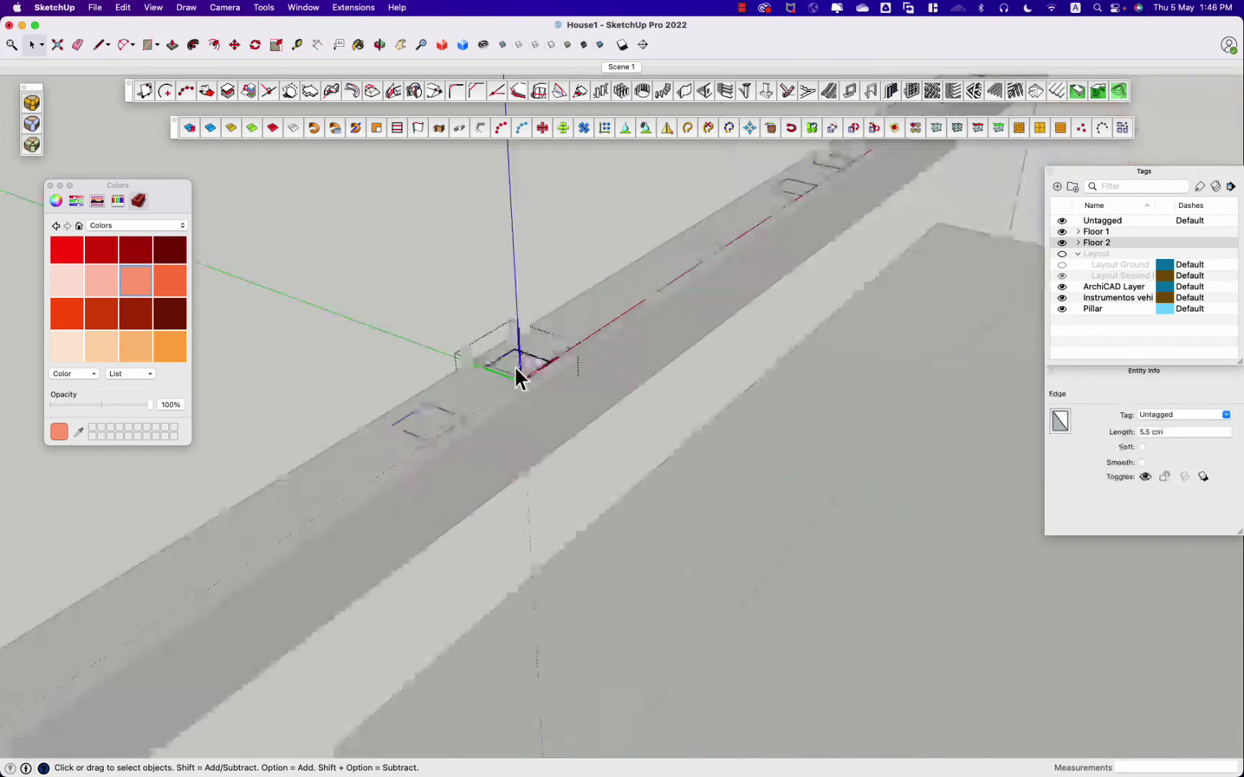
scroll(514, 366, "down", 5)
Step: Copy the square markers onto the smaller balcony's side rail
scroll(514, 365, "down", 8)
scroll(761, 373, "up", 3)
left_click(736, 383, "shift")
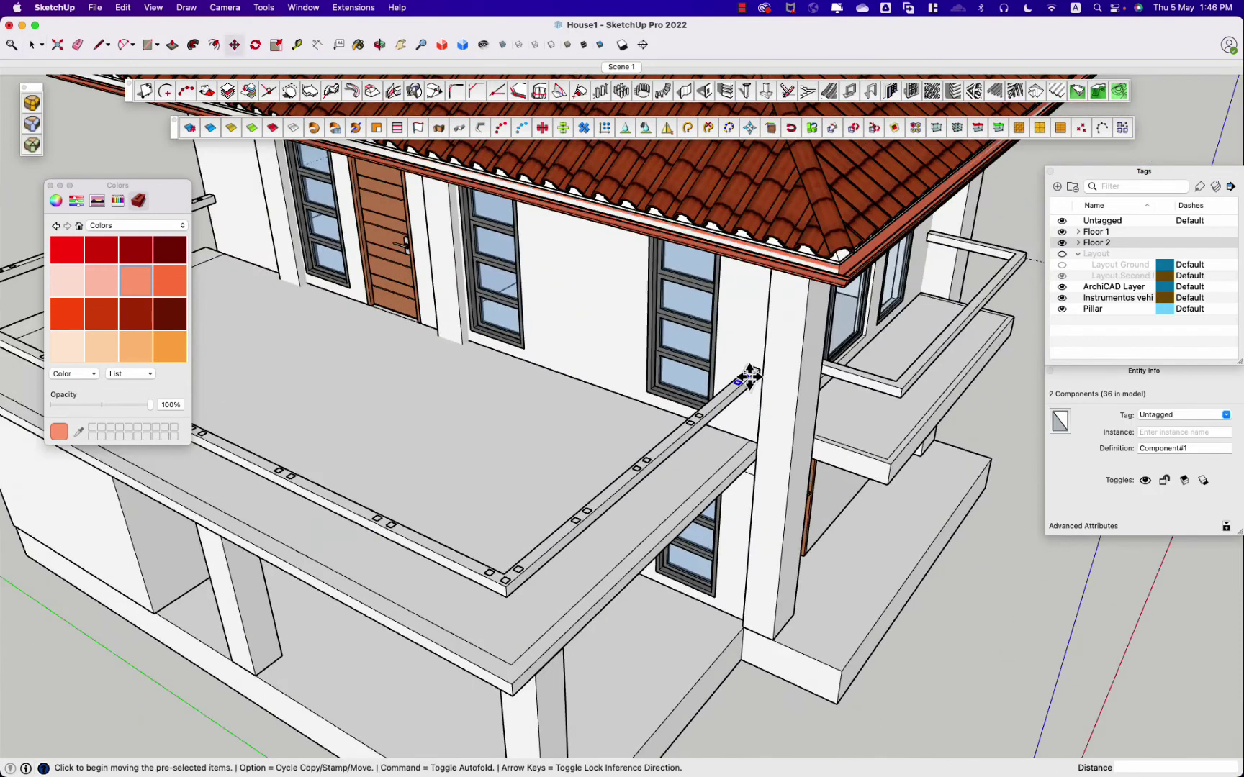
left_click(750, 376)
scroll(911, 375, "up", 3)
middle_click_drag(911, 375, 736, 589)
scroll(618, 625, "up", 5)
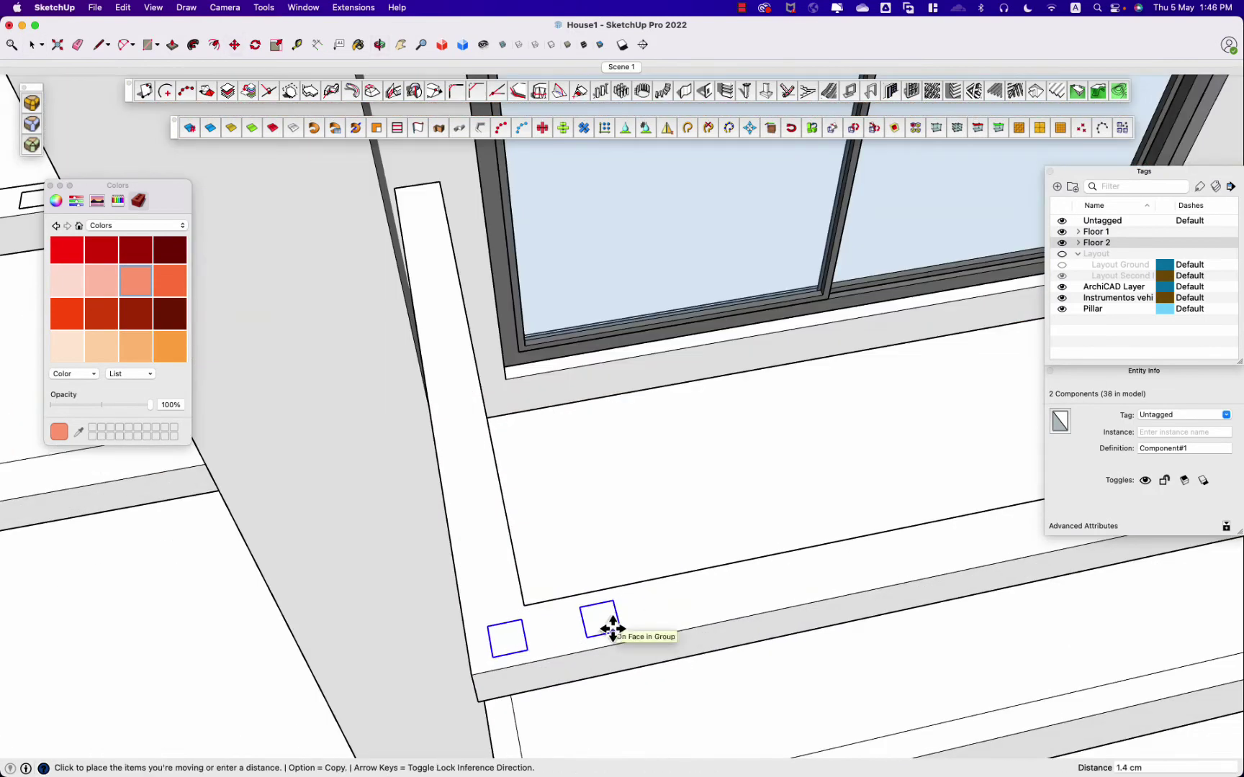
left_click(605, 630)
scroll(604, 631, "down", 5)
scroll(664, 522, "up", 3)
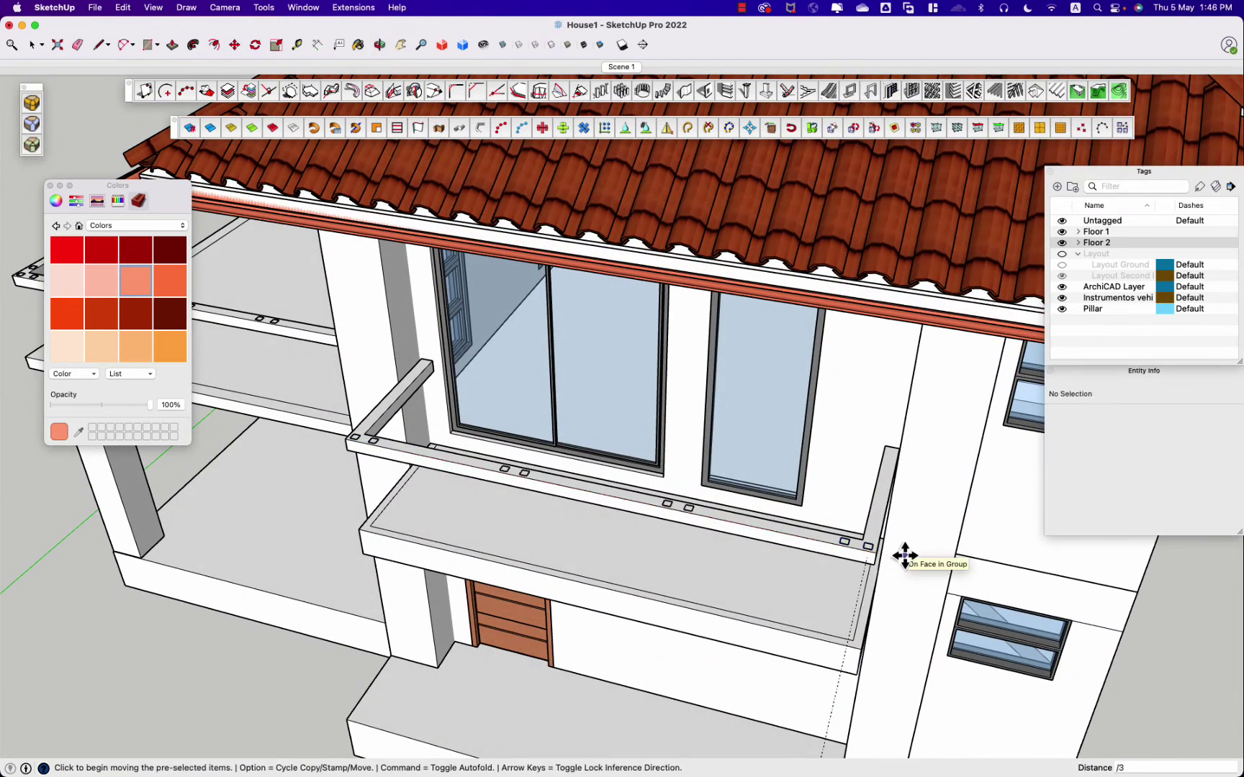
scroll(908, 569, "up", 3)
middle_click_drag(1022, 425, 878, 507, "shift")
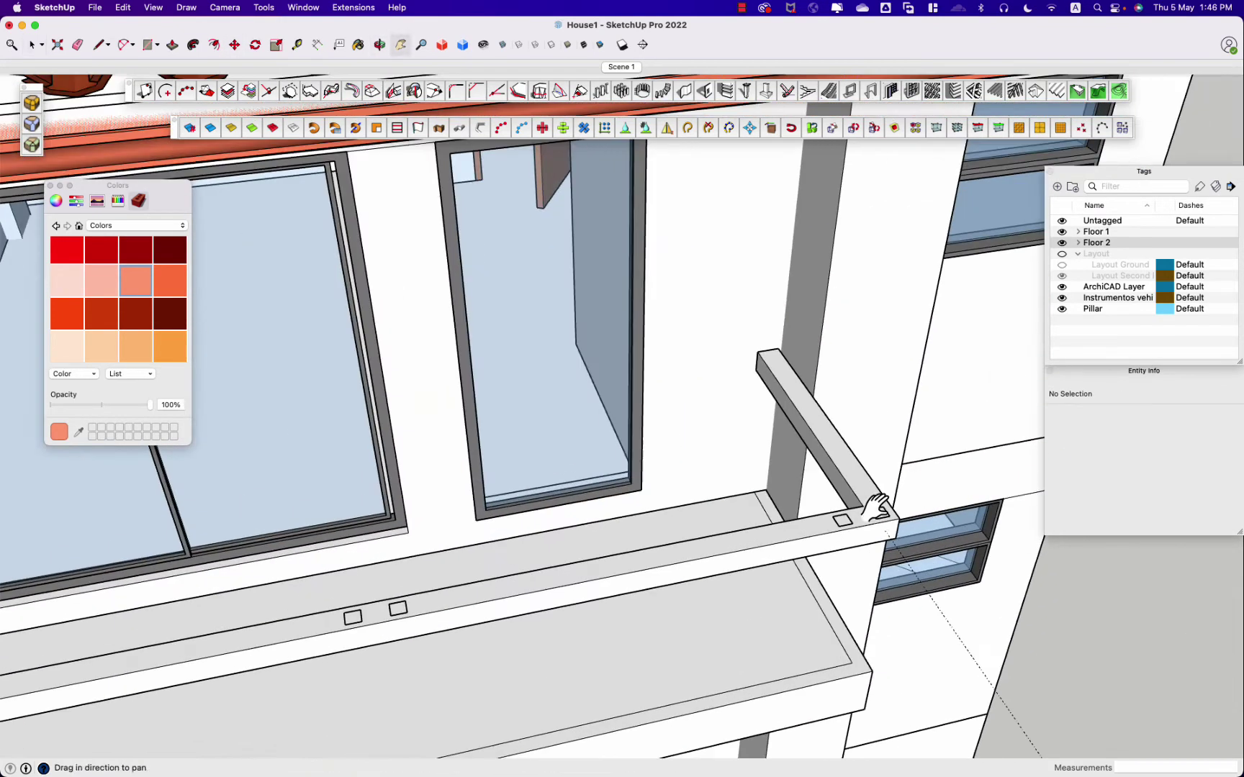
Step: Rotate the marker group and place further marker-pair copies along the side rail
key("q")
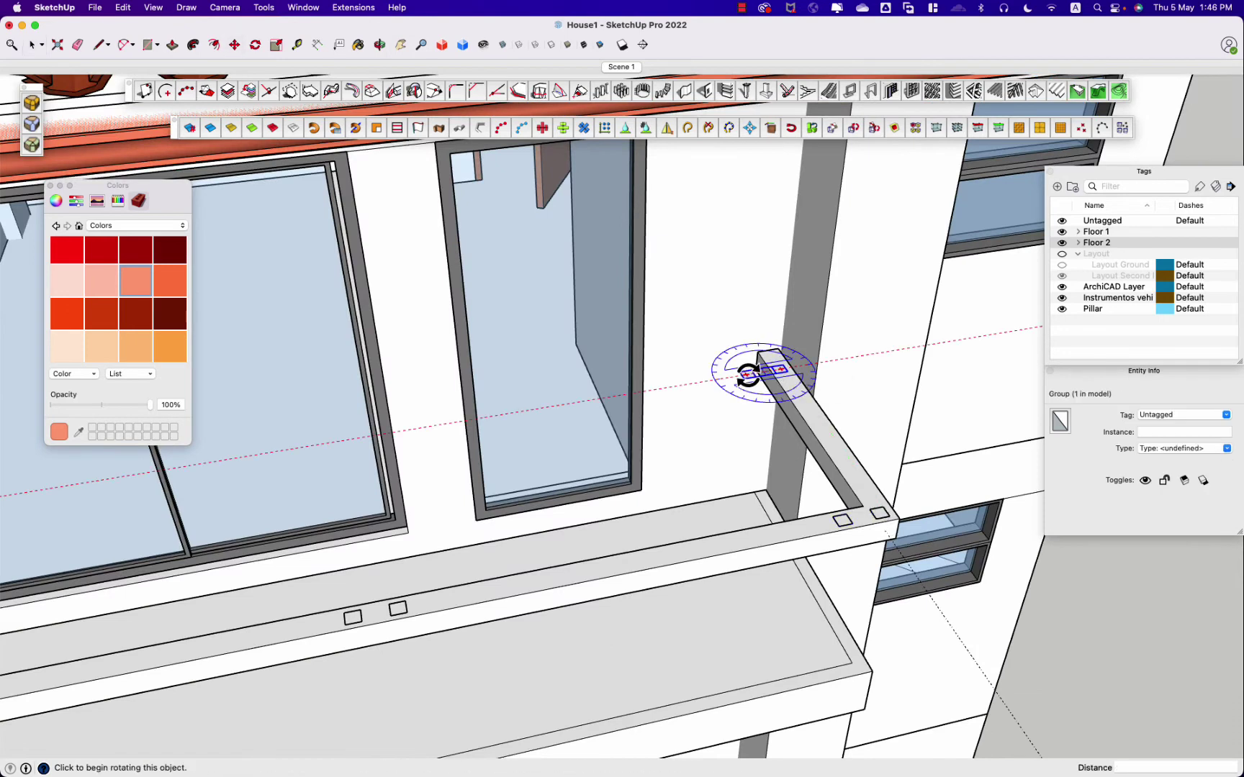
scroll(772, 405, "up", 3)
key("space")
scroll(763, 379, "up", 3)
left_click(780, 370)
key("m")
key("alt")
left_click(815, 411)
key("space")
scroll(811, 412, "down", 5)
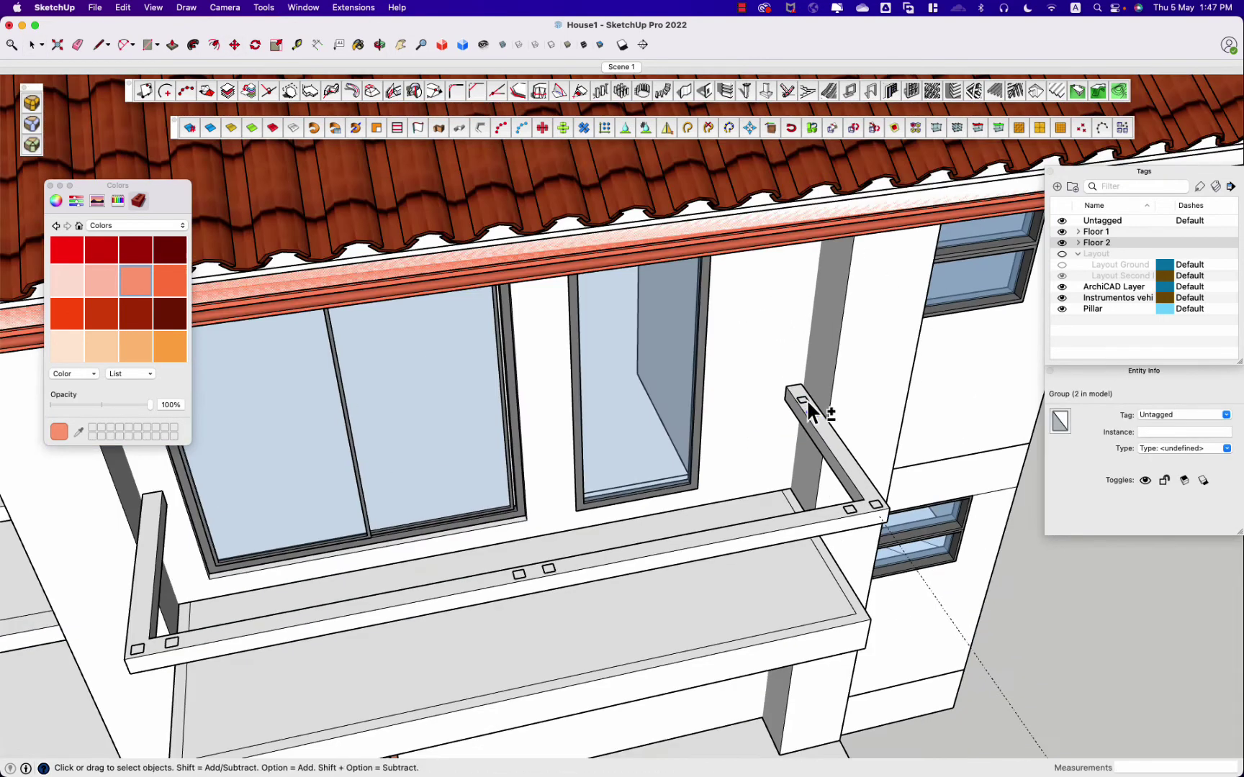
left_click(152, 559)
scroll(158, 536, "up", 3)
scroll(158, 536, "down", 5)
middle_click_drag(187, 533, 716, 520)
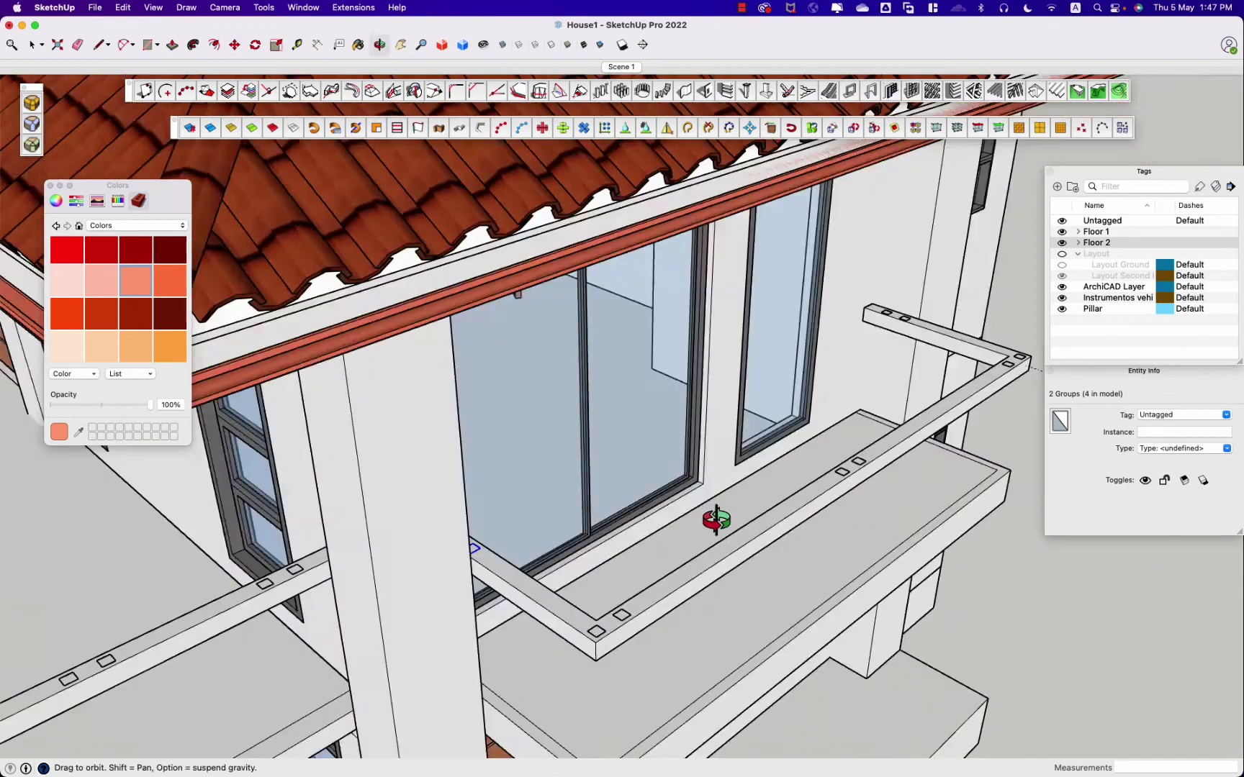
scroll(559, 578, "down", 3)
key("space")
scroll(559, 578, "up", 5)
scroll(660, 422, "up", 3)
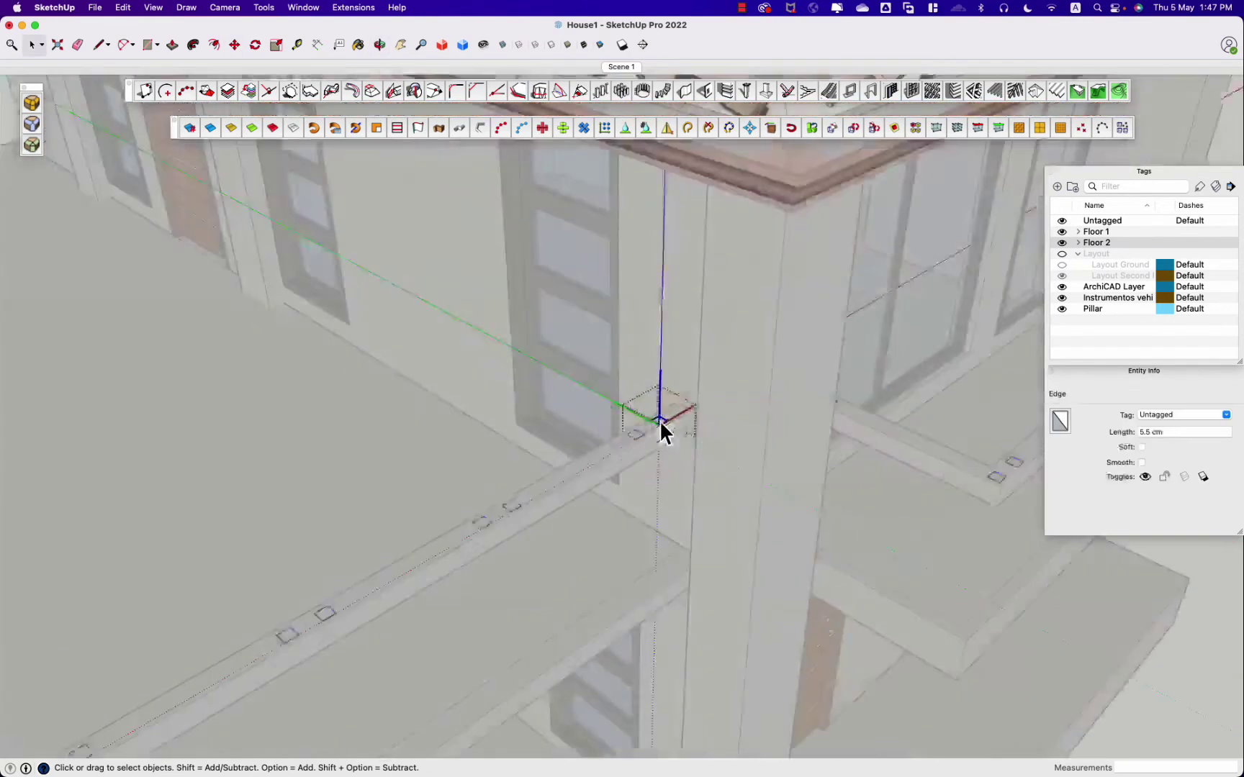
Step: Push/Pull a rail square down into an 85 cm vertical baluster
left_click(651, 429)
key("p")
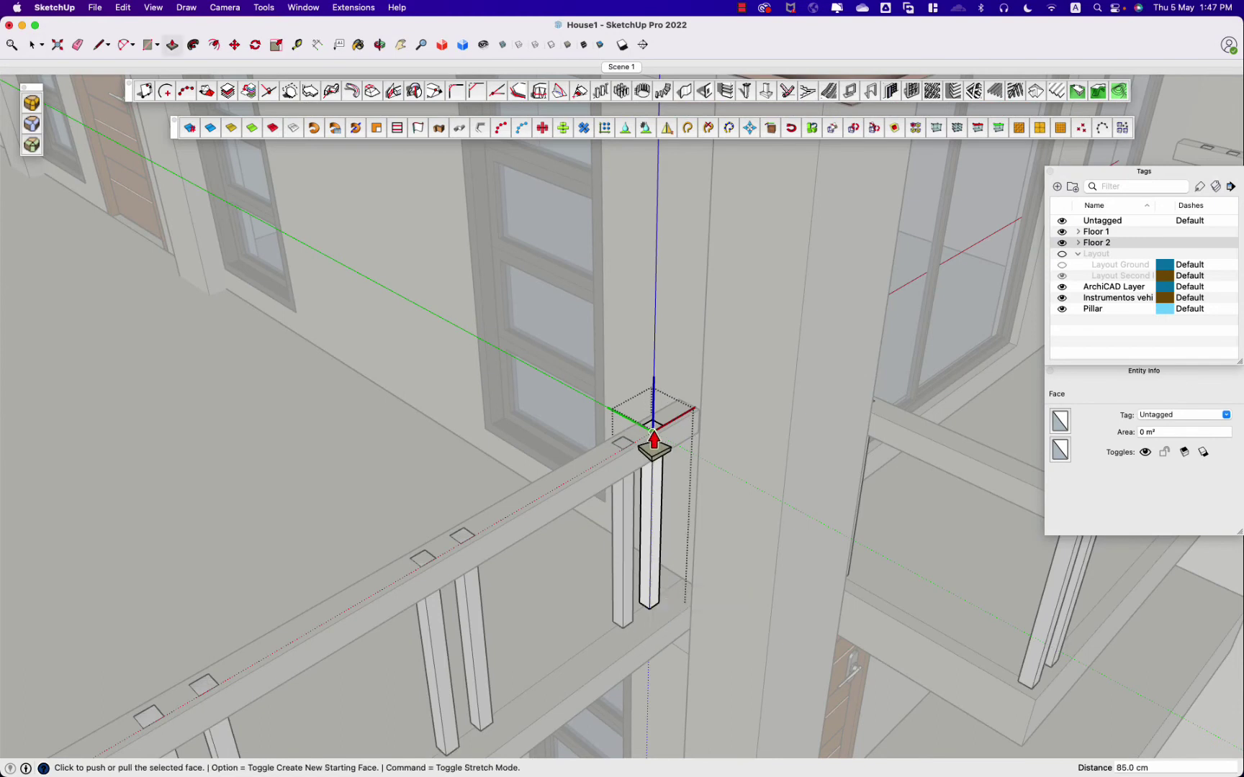
left_click(653, 524)
key("space")
key("p")
scroll(658, 432, "down", 10)
mouse_move(547, 427)
middle_mouse_down()
mouse_move(632, 387)
mouse_move(333, 464)
mouse_move(444, 583)
mouse_move(356, 658)
middle_mouse_up()
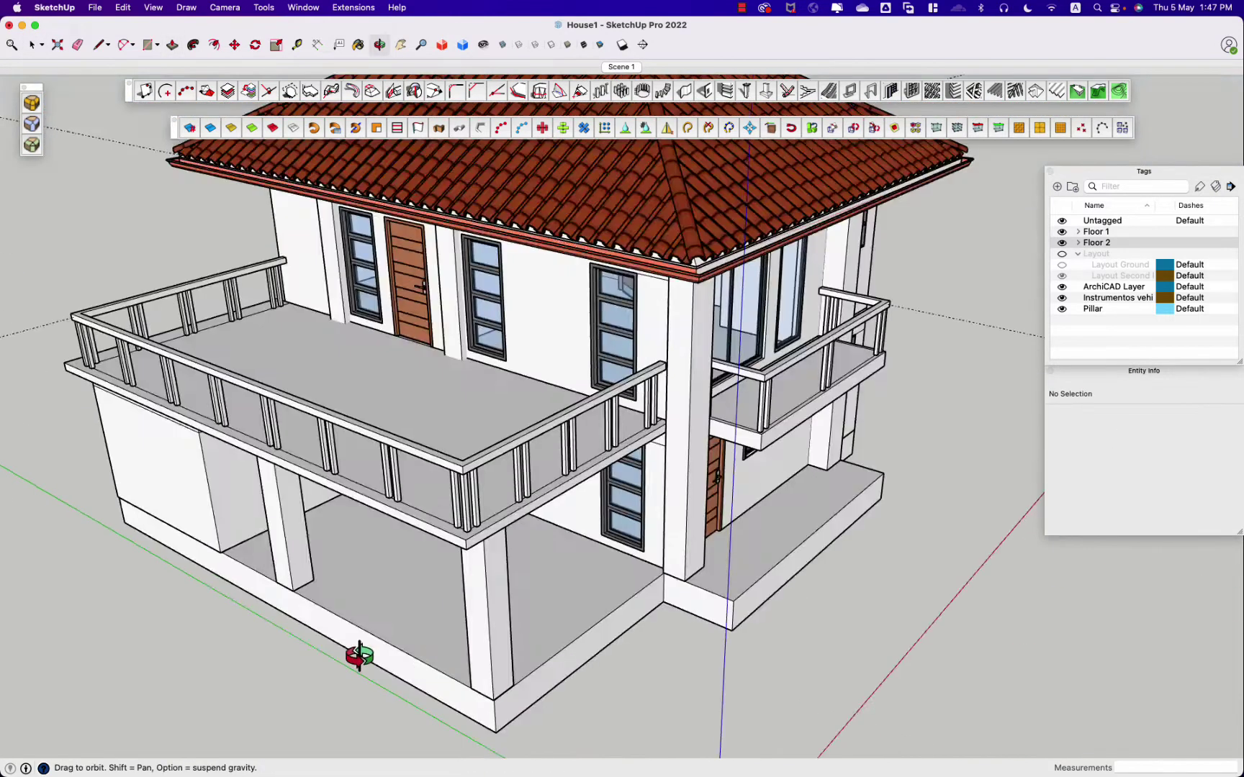
scroll(523, 540, "up", 5)
Step: Copy and paste the balcony floor's outer edges, moving a copy to the balcony endpoint
triple_click(524, 539)
left_click(525, 538)
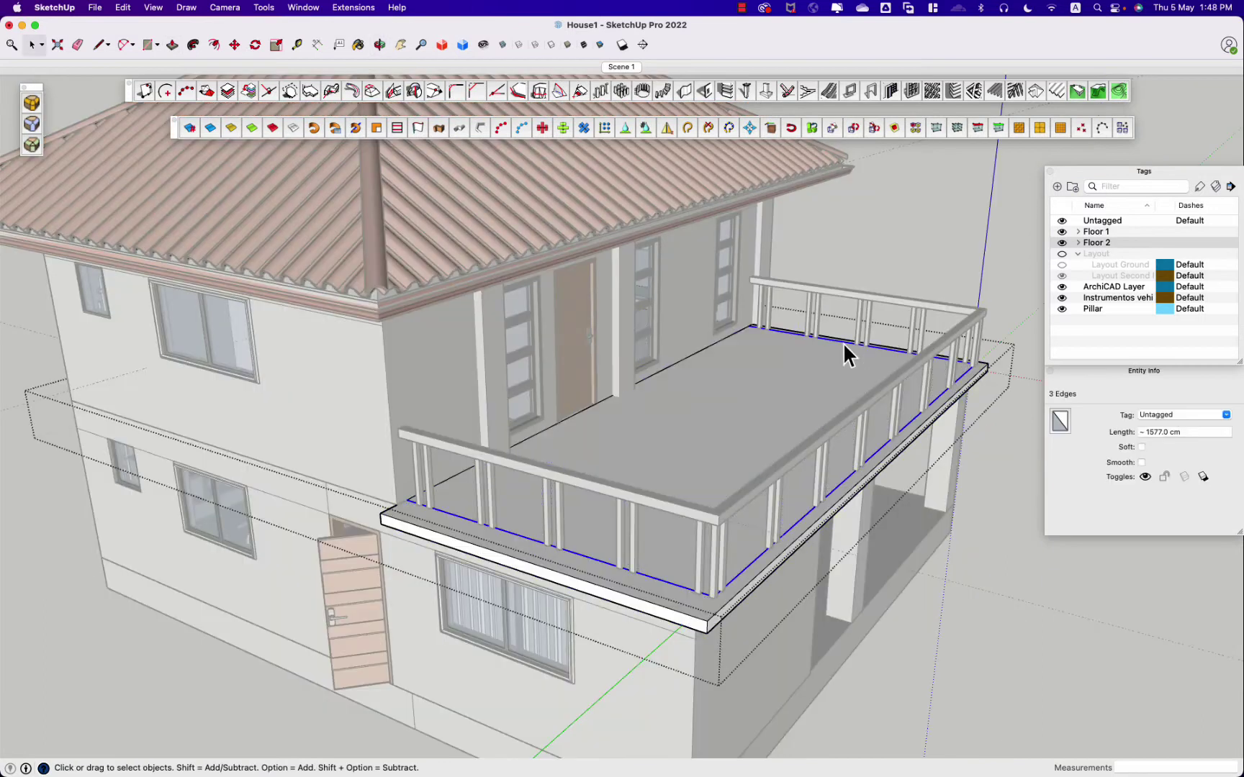
key("super+c")
key("super+v")
left_click(841, 380)
key("m")
scroll(219, 516, "up", 5)
left_click(616, 461)
middle_click_drag(617, 460, 513, 407)
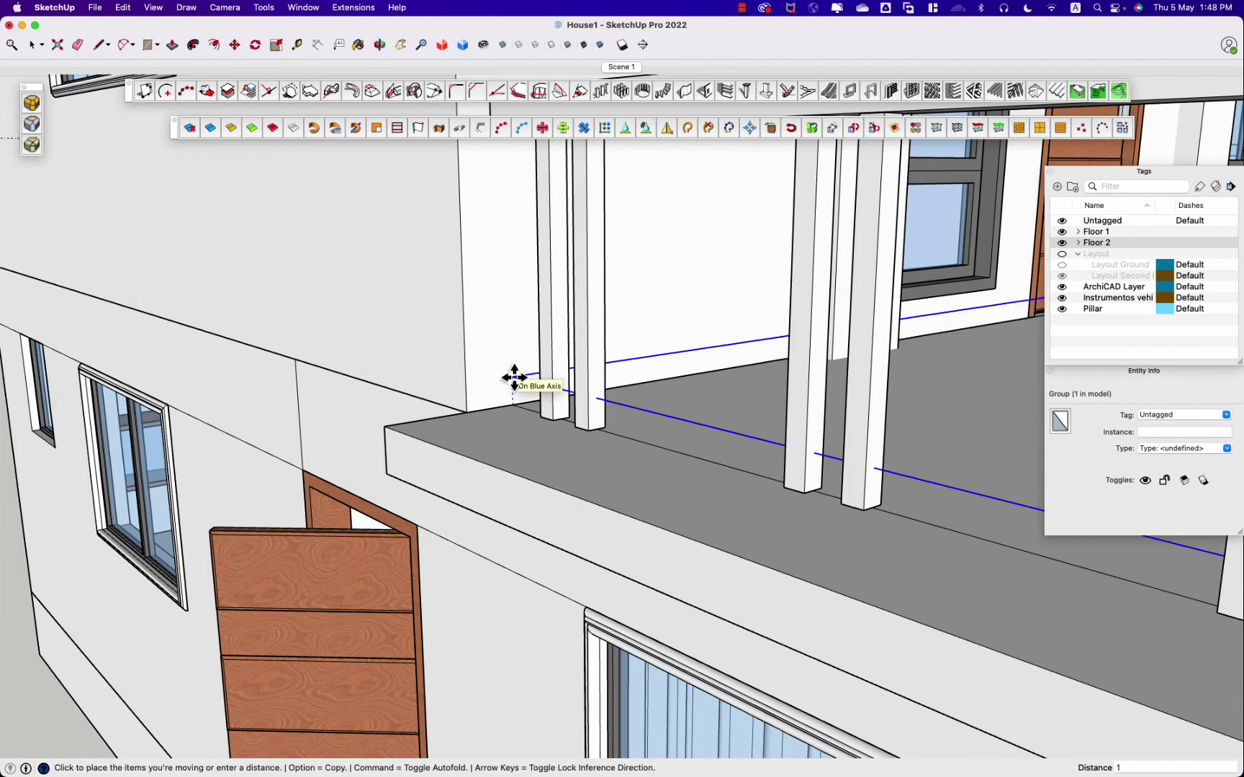
scroll(513, 377, "down", 5)
scroll(516, 345, "up", 3)
key("alt")
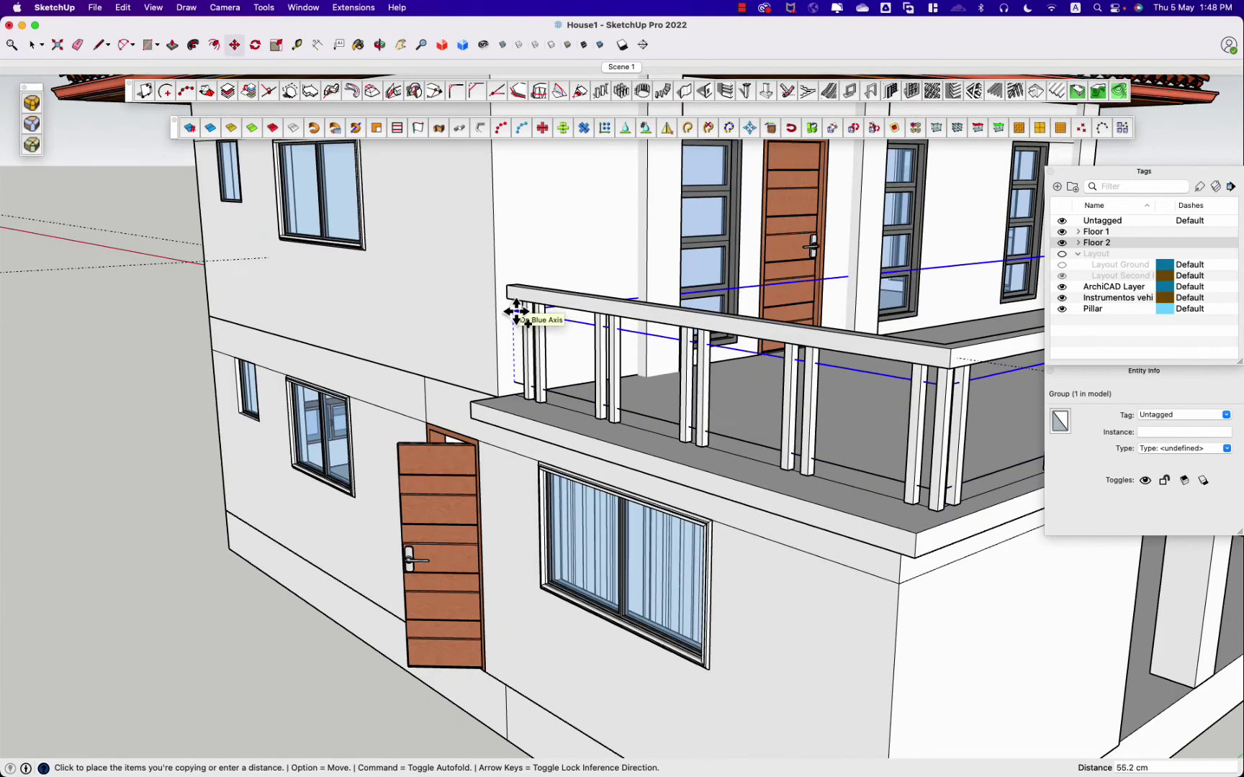
key("space")
scroll(516, 317, "down", 3)
mouse_move(570, 436)
middle_mouse_down()
mouse_move(647, 555)
mouse_move(781, 544)
mouse_move(336, 475)
middle_mouse_up()
Step: Explode the railing cable groups, then copy and paste their cable lines
key("super+z")
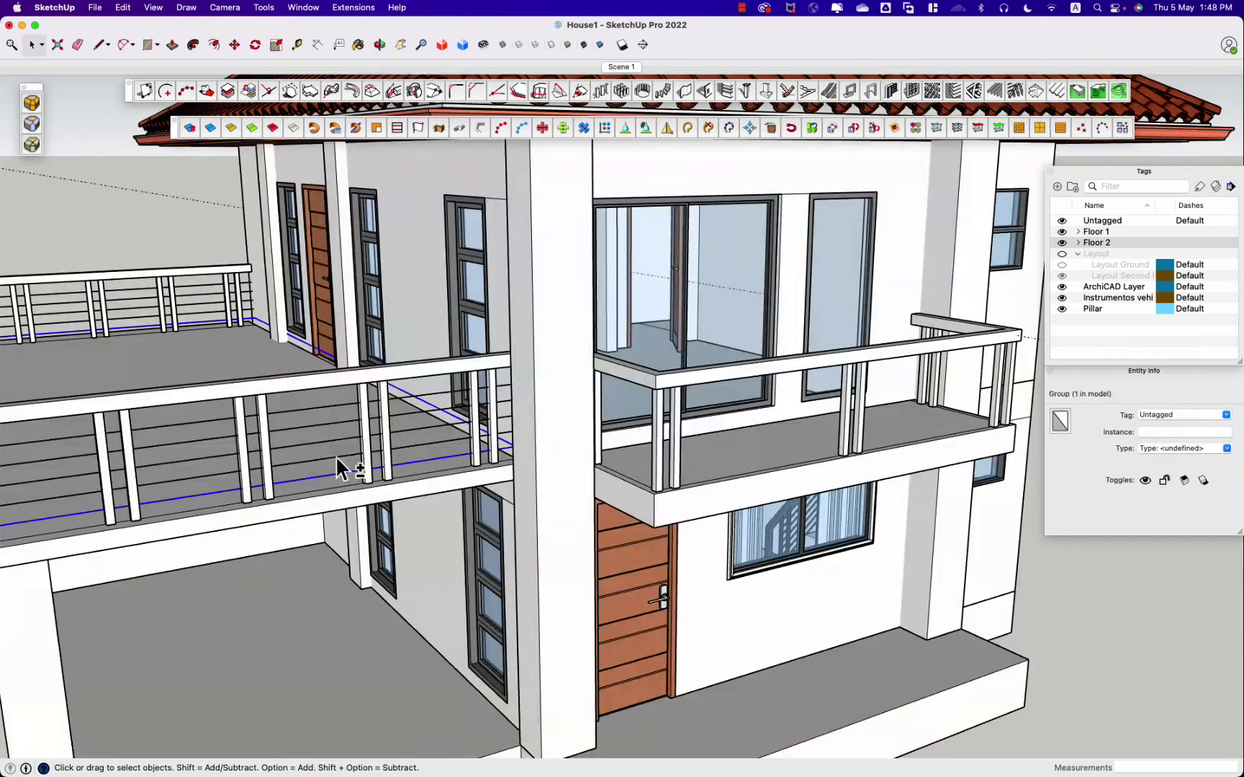
right_click(335, 404)
left_click(358, 477)
middle_click_drag(356, 472, 684, 578)
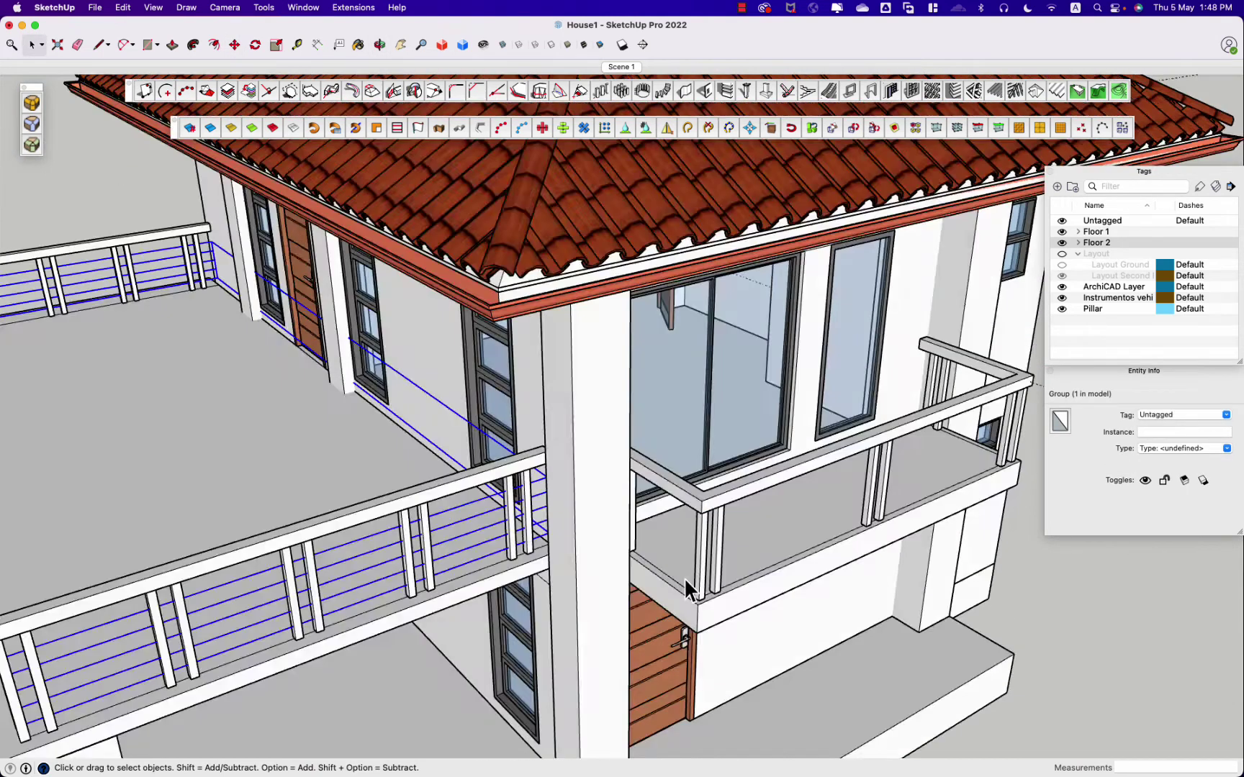
scroll(720, 583, "up", 3)
key("super+c")
key("Escape")
key("super+v")
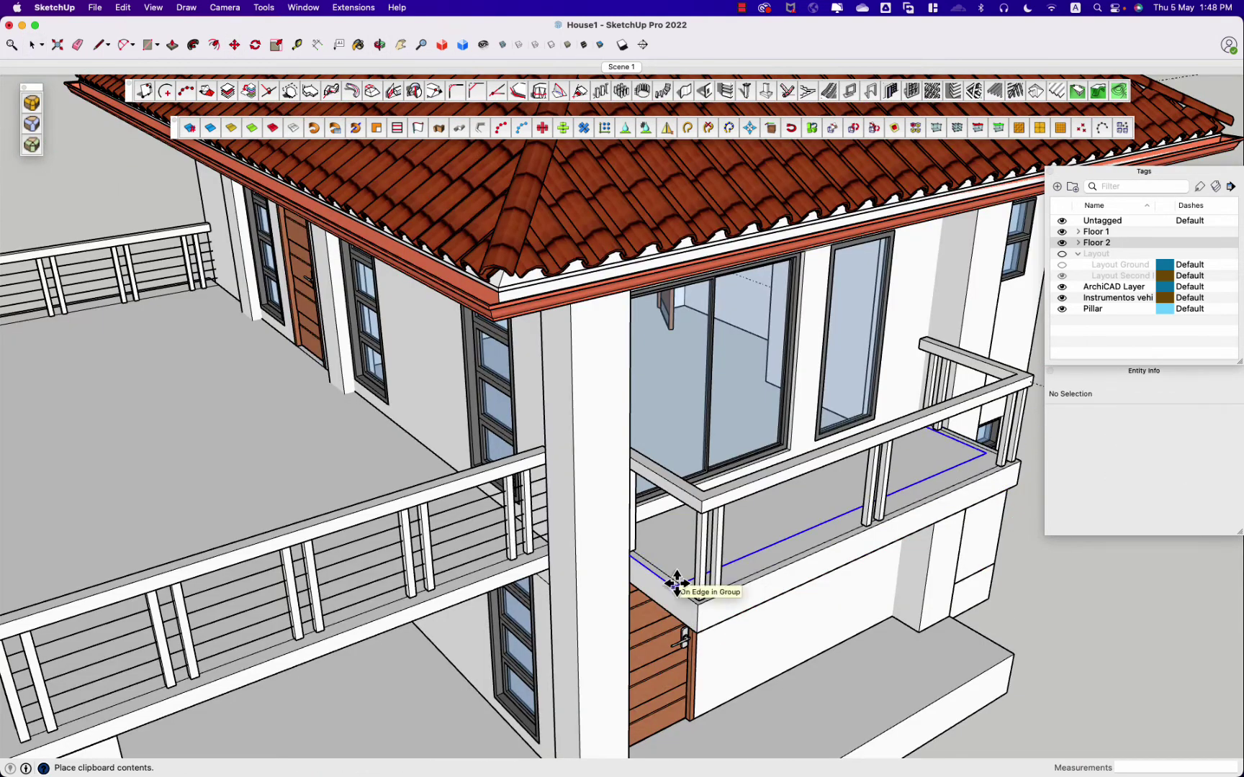
Step: Position the pasted cable lines on the front balcony railing and make them a group
middle_click_drag(1032, 481, 303, 415)
scroll(303, 415, "up", 5)
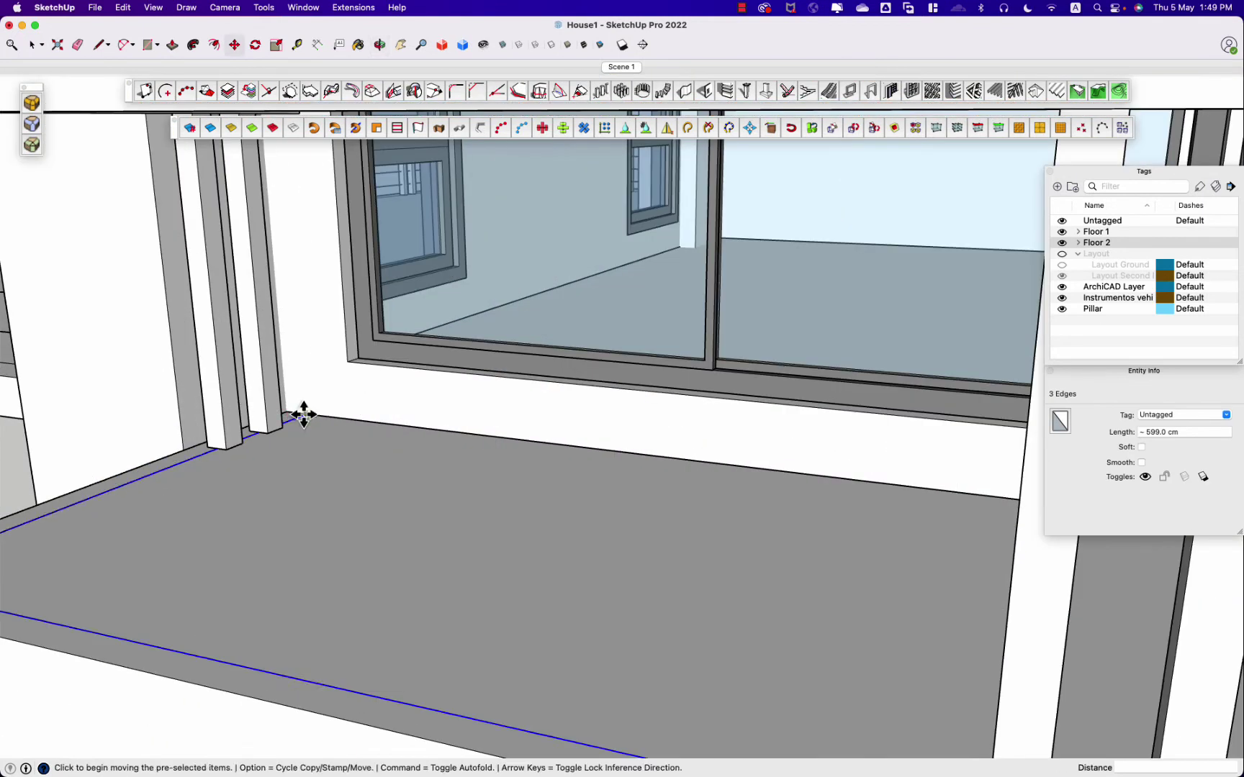
scroll(301, 382, "down", 3)
scroll(305, 375, "up", 3)
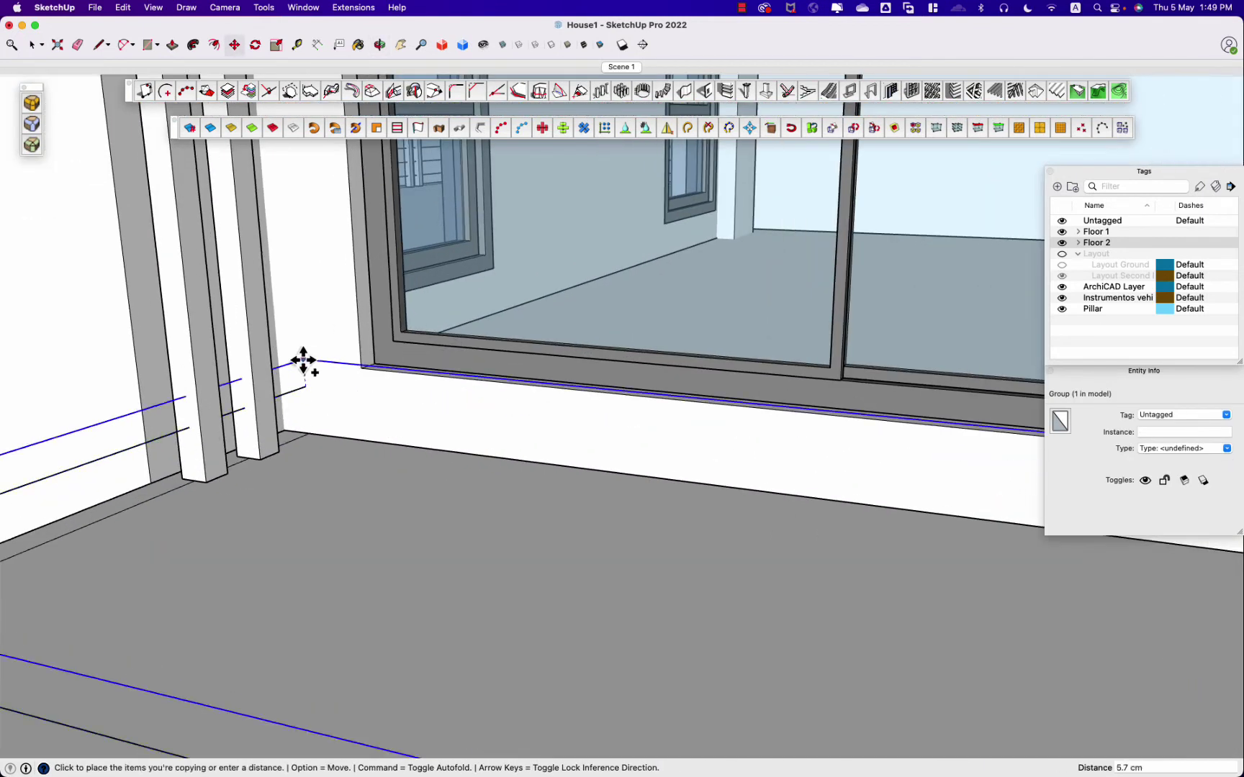
scroll(489, 662, "down", 3)
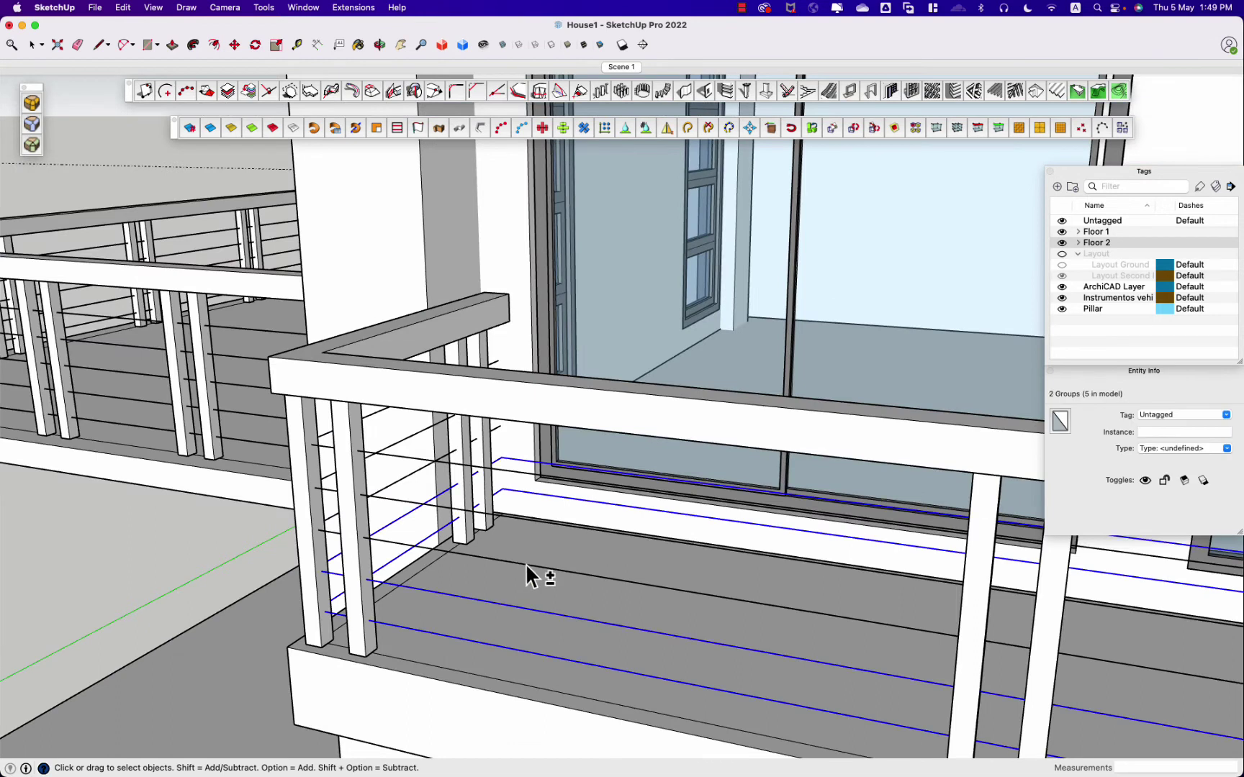
right_click(400, 468)
left_click(419, 525)
scroll(419, 525, "down", 5)
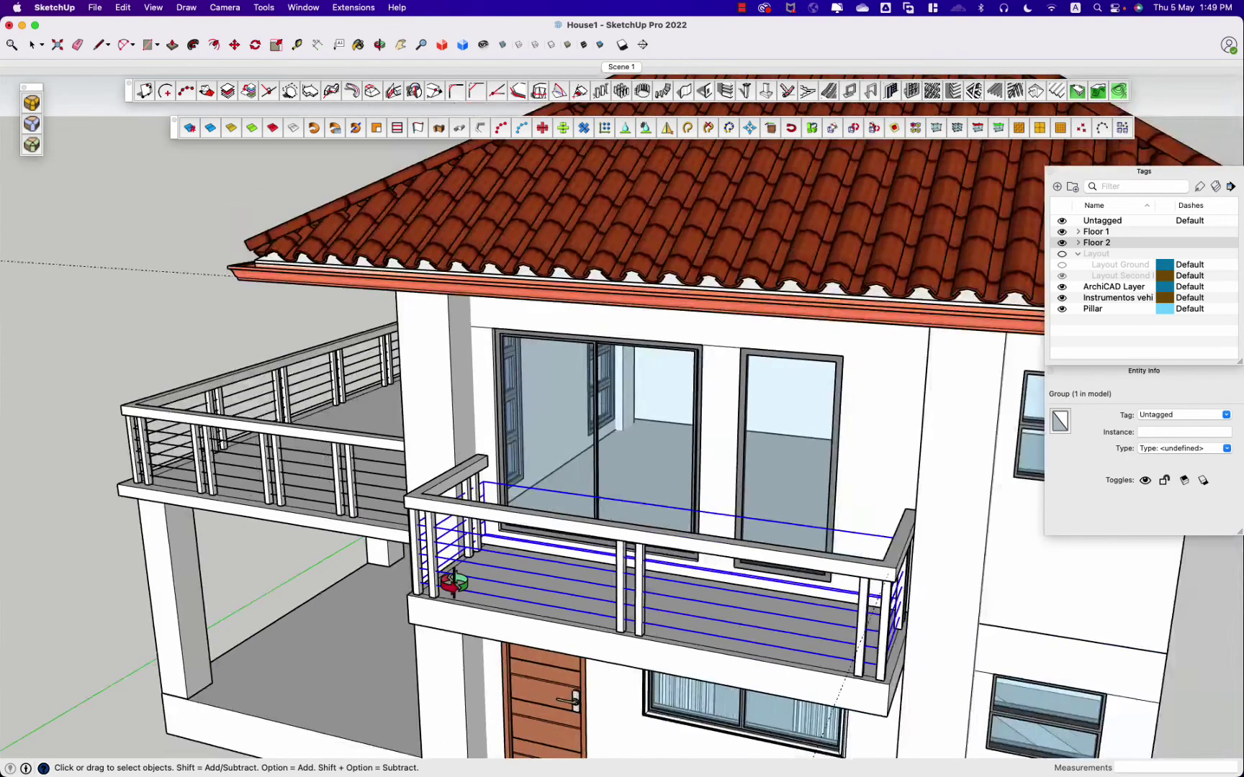
middle_click_drag(445, 583, 586, 576)
scroll(587, 576, "up", 5)
scroll(767, 536, "up", 3)
key("space")
Step: Draw a vertical edge along the first end post and select the connected cable edges
left_click(713, 544)
mouse_move(713, 544)
middle_mouse_down()
mouse_move(592, 574)
mouse_move(1033, 513)
mouse_move(82, 48)
middle_mouse_up()
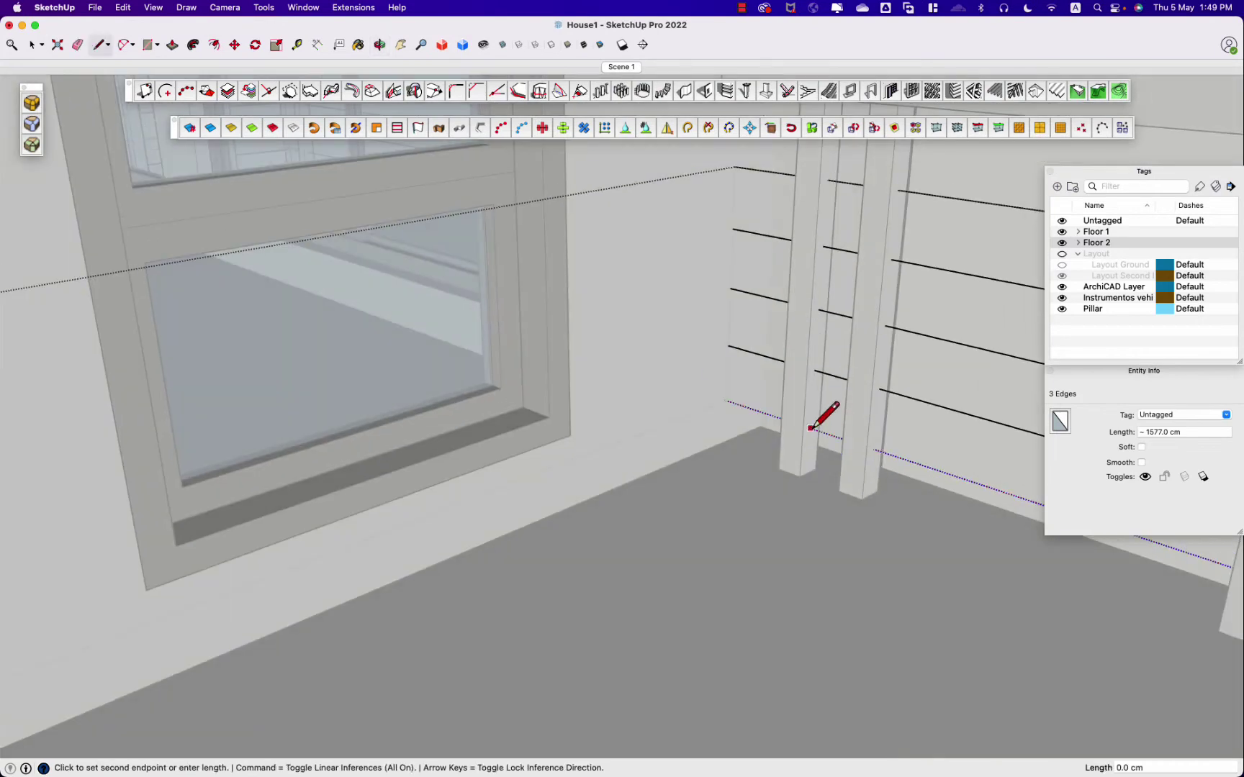
key("l")
left_click(828, 180)
left_click(813, 429)
key("space")
triple_click(826, 373)
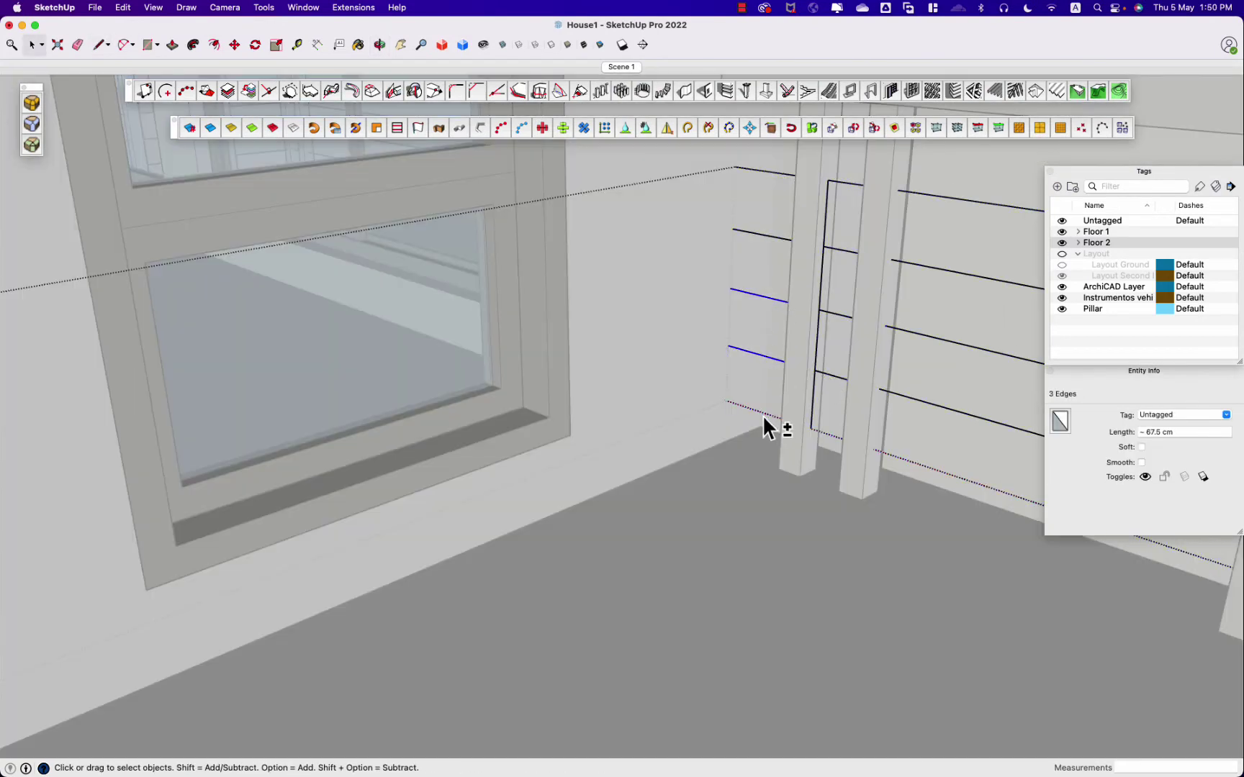
Step: Inside the cable group at the other end, draw connecting lines from the cables to the post
mouse_move(813, 388)
middle_mouse_down()
mouse_move(822, 397)
mouse_move(158, 417)
mouse_move(195, 360)
mouse_move(225, 347)
middle_mouse_up()
double_click(225, 347)
key("l")
left_click(239, 291)
left_click(260, 407, "shift")
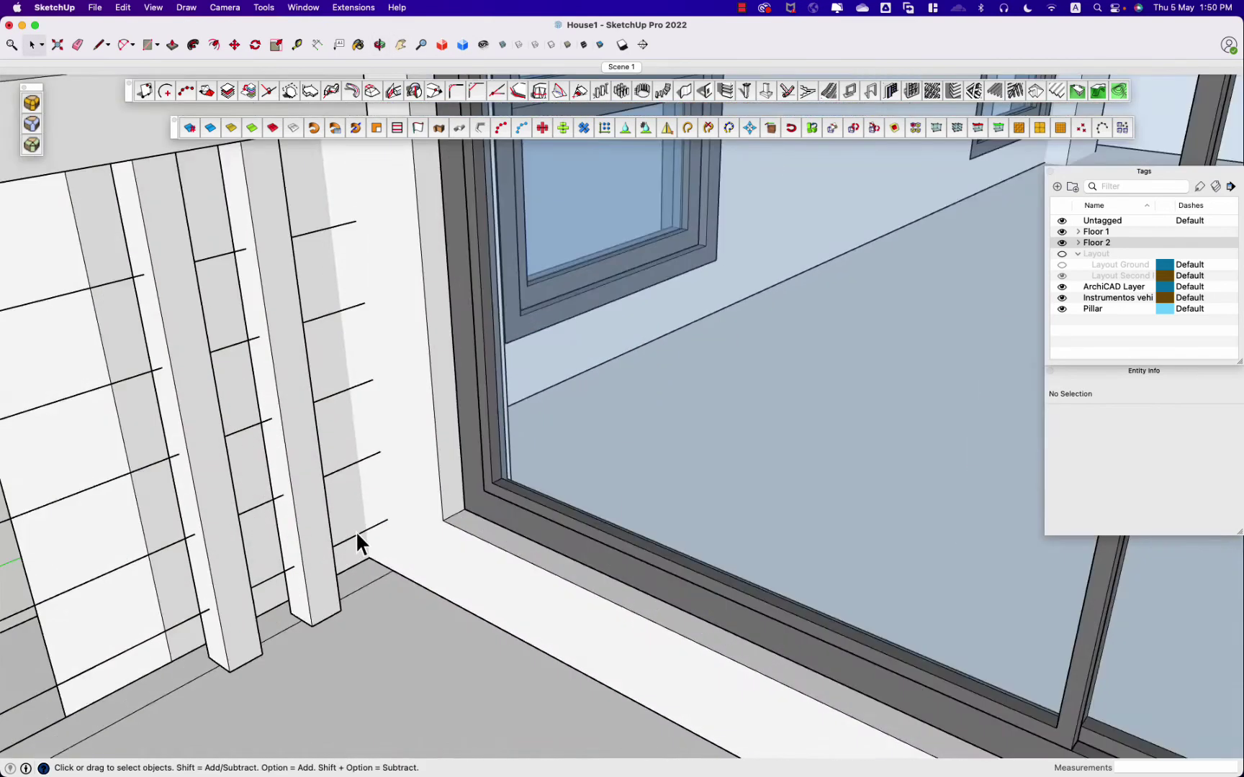
double_click(356, 533)
key("l")
left_click(246, 248)
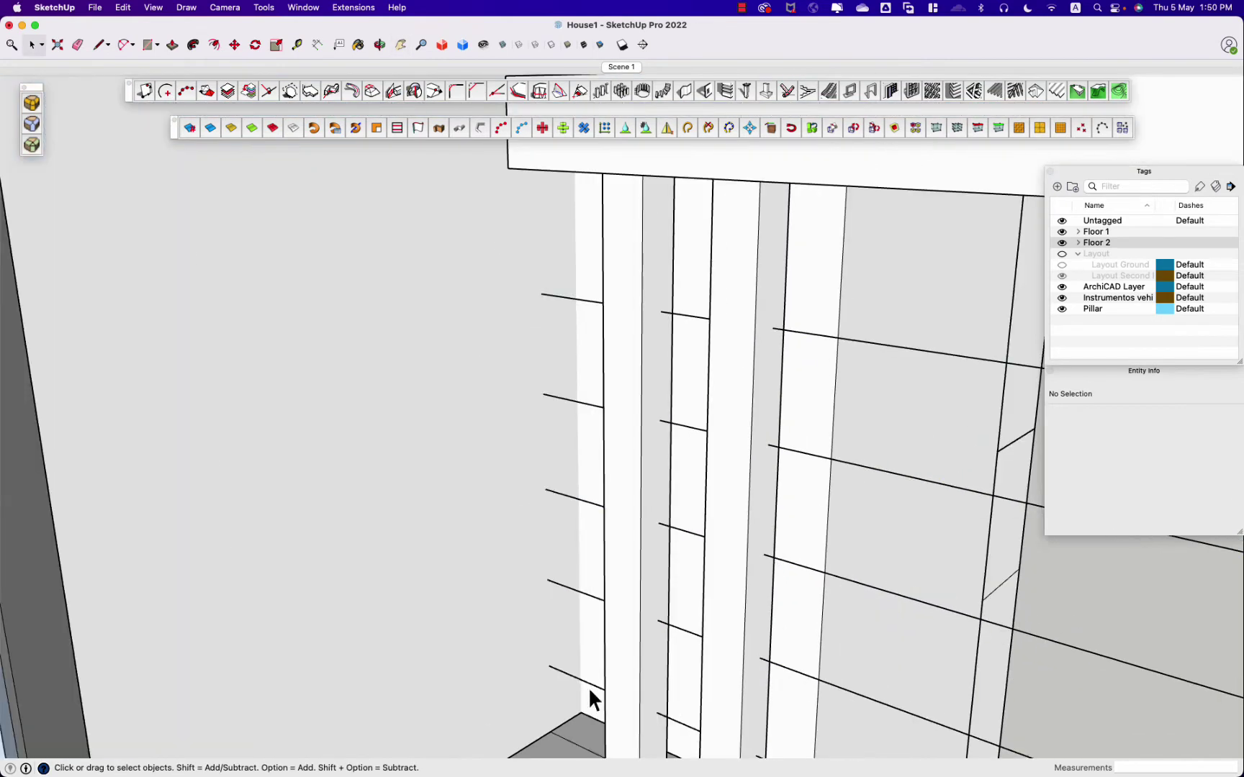
double_click(588, 687)
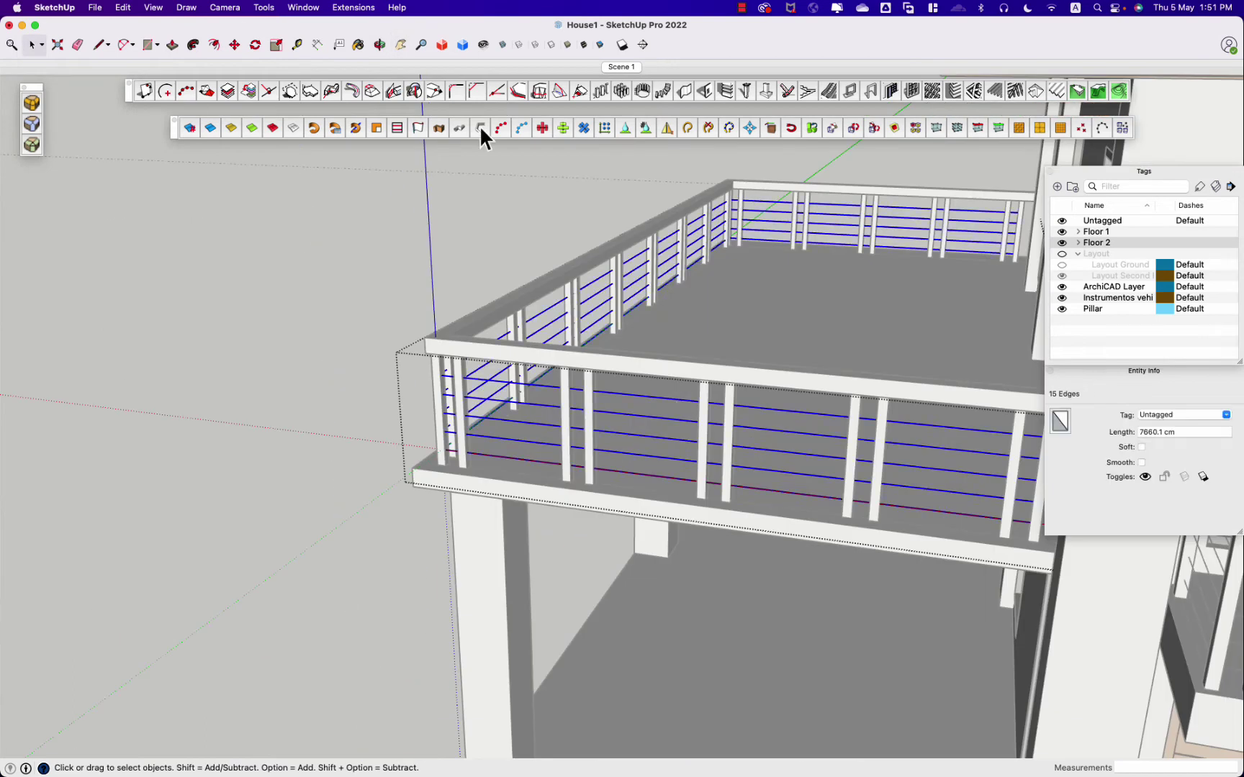
Step: Convert the selected cable lines into tube pipes
left_click(481, 130)
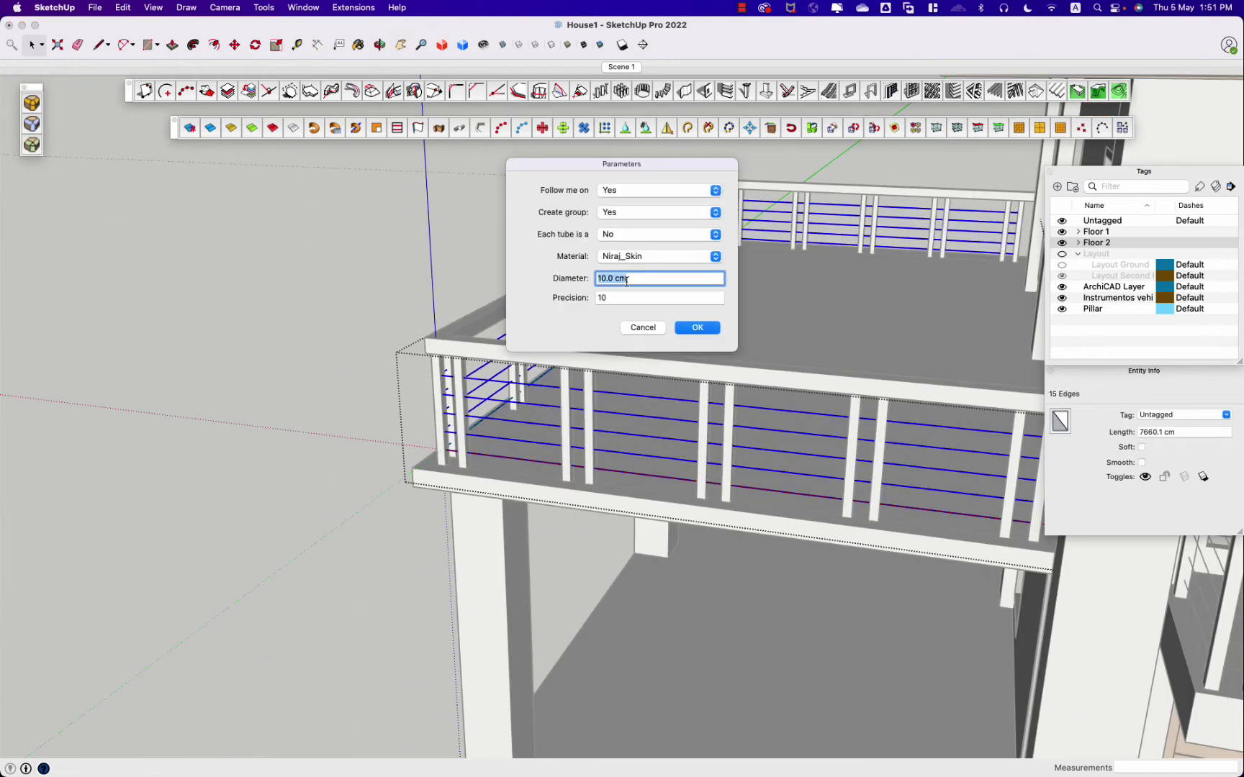
key("Return")
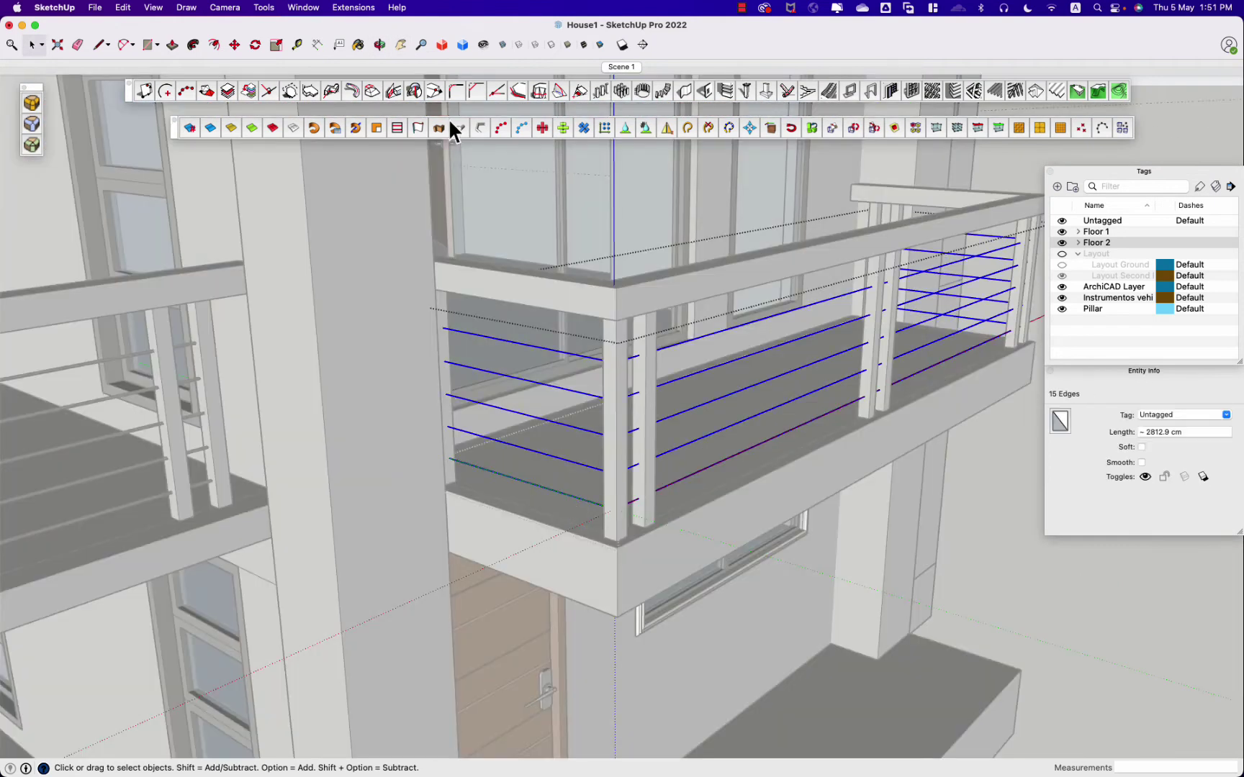
left_click(448, 125)
left_click(706, 329)
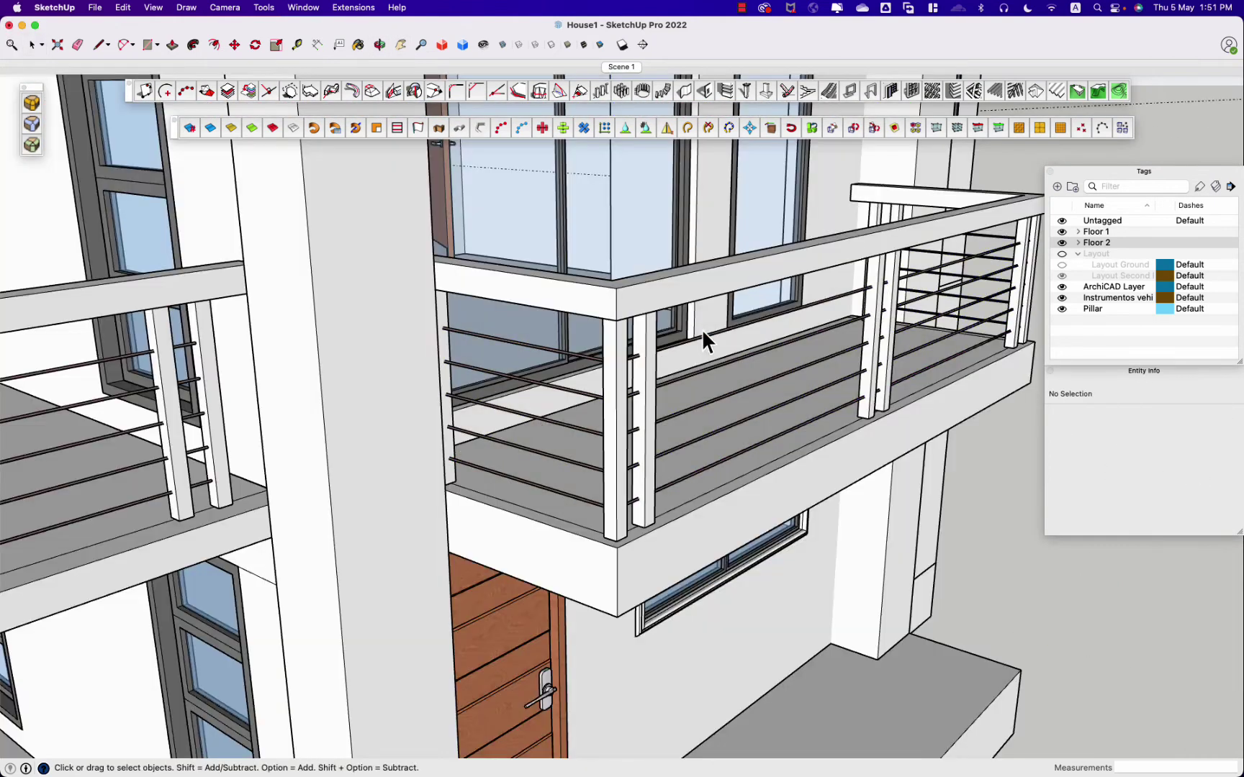
key("b")
Step: Expand the Floor 1 tag and hide Wall 1 to reveal the front balcony railing
left_click(1063, 234)
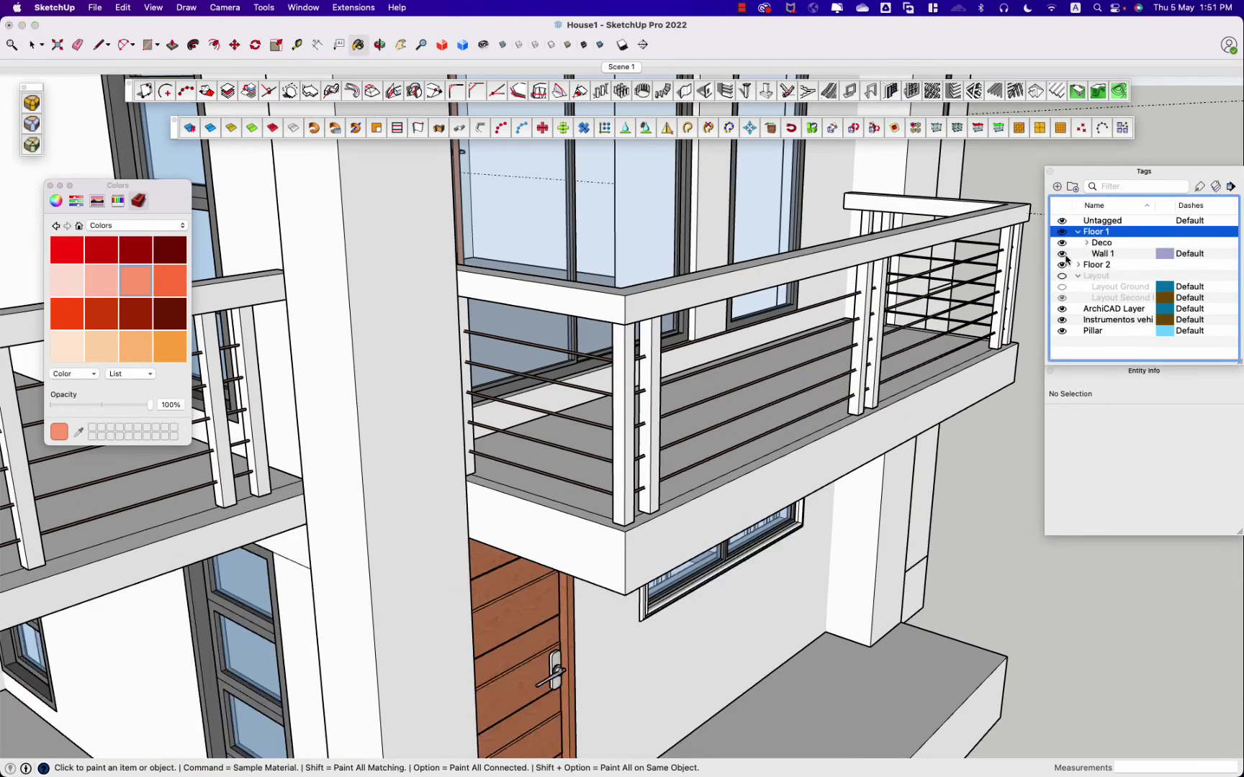
left_click(1061, 253)
middle_click_drag(619, 504, 659, 534)
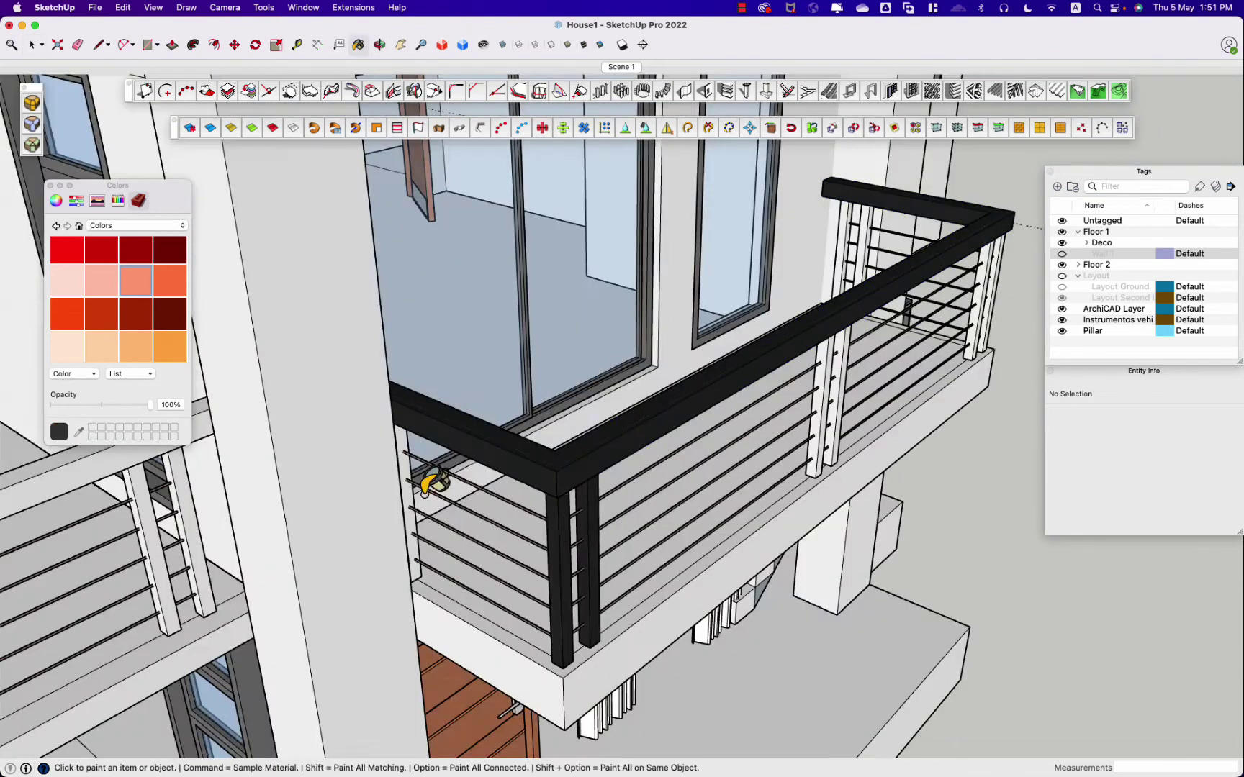
key("space")
Step: Select and inspect the front balcony railing geometry up close
left_click(405, 504)
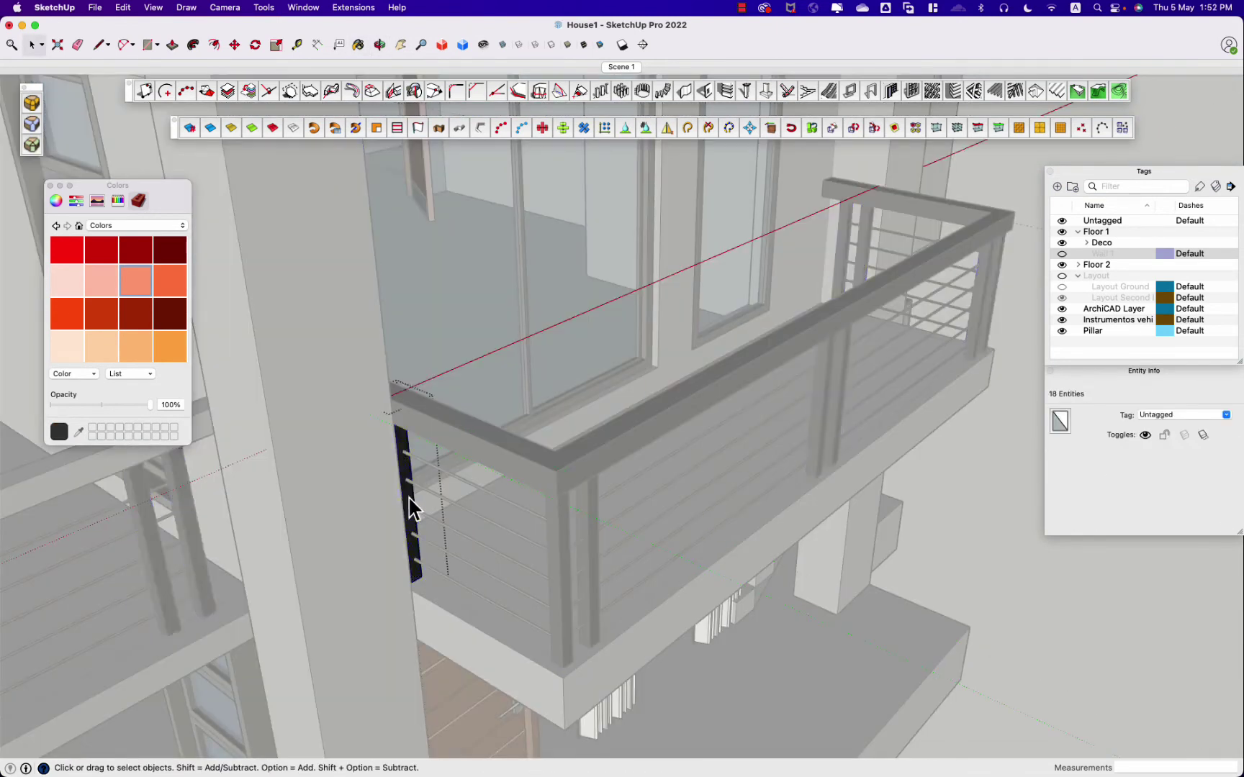
scroll(609, 492, "up", 5)
left_click(610, 496)
triple_click(610, 492)
middle_click_drag(611, 491, 521, 536)
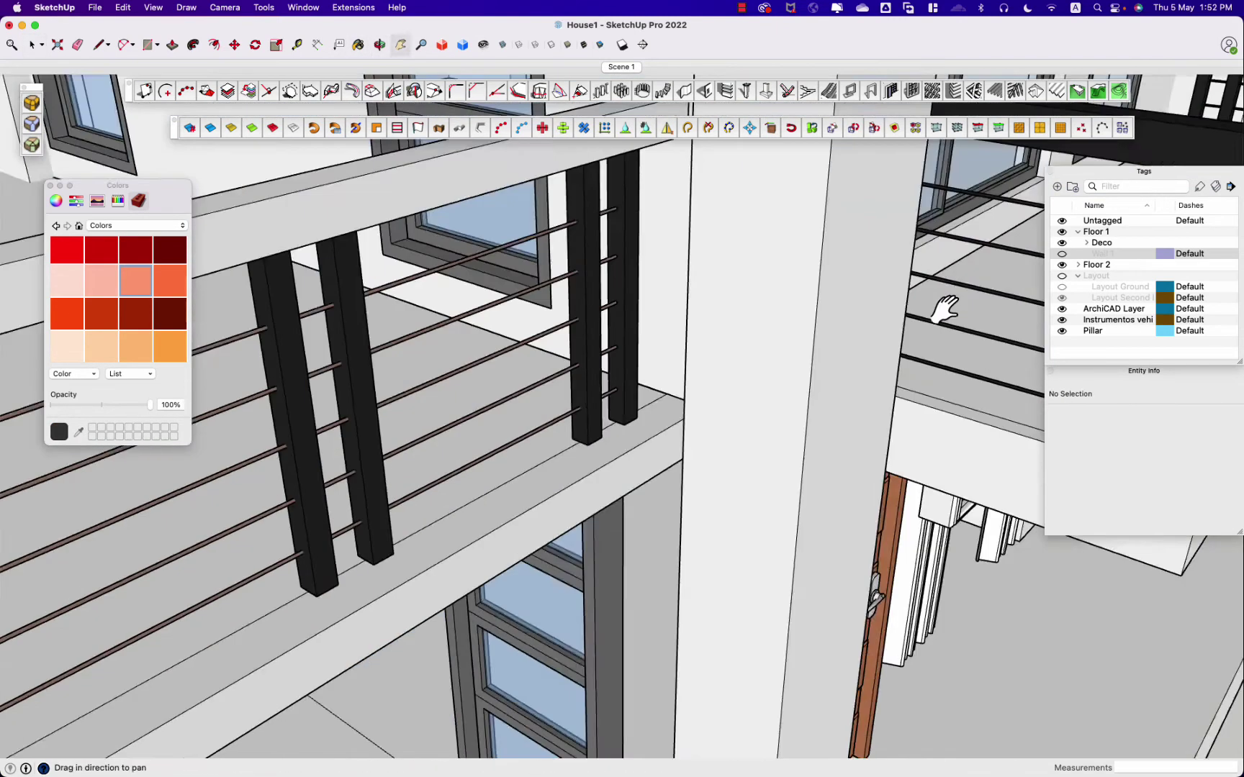
scroll(521, 536, "up", 3)
scroll(525, 534, "down", 5)
scroll(486, 411, "down", 5)
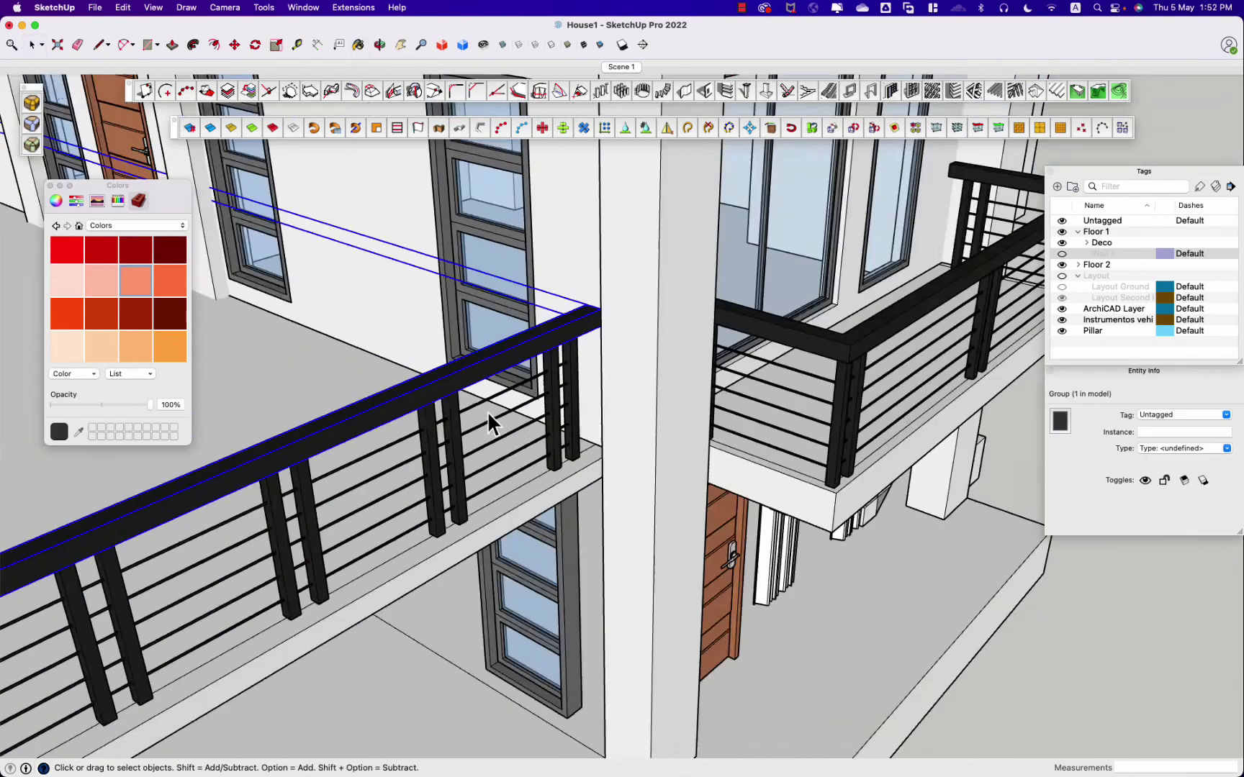
left_click(1029, 314)
Step: Hide the Floor 1, Floor 2 and Pillar tags and view the railings from the back
left_click(1062, 232)
left_click(1062, 243)
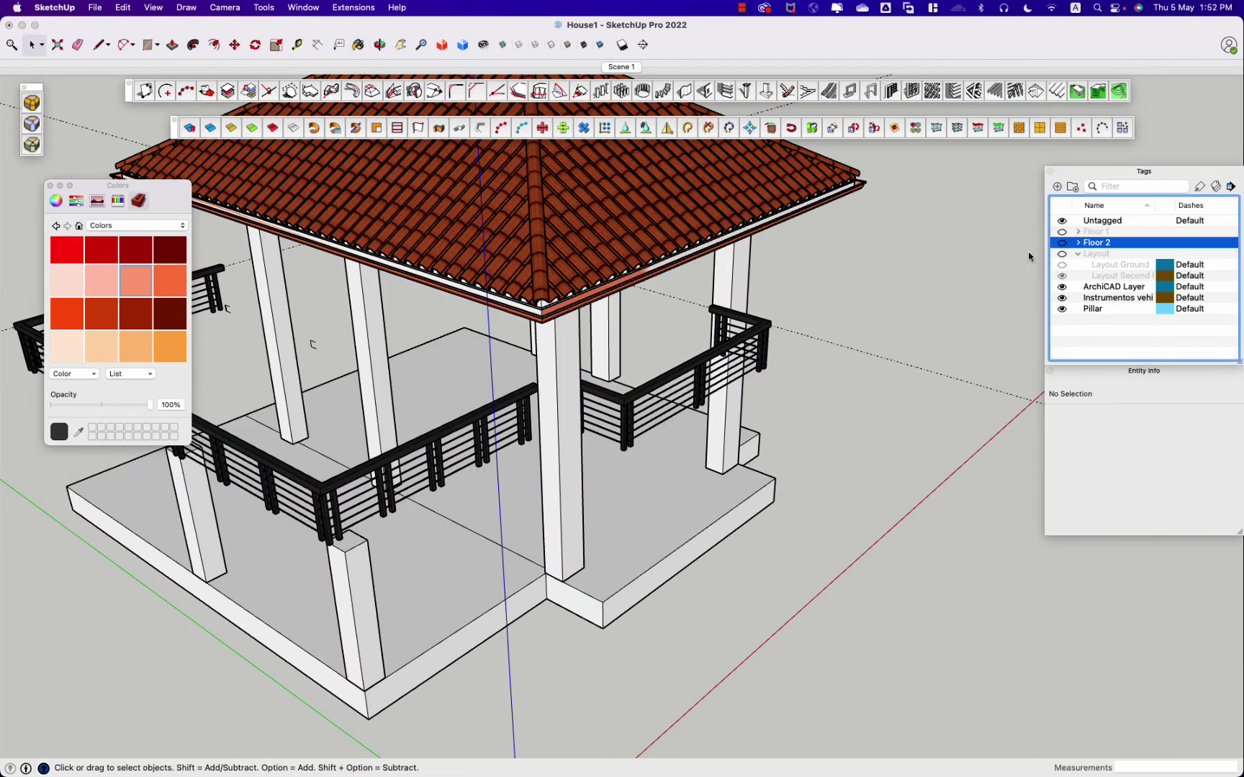
left_click(1062, 309)
scroll(228, 316, "up", 5)
scroll(275, 336, "down", 5)
key("super+5")
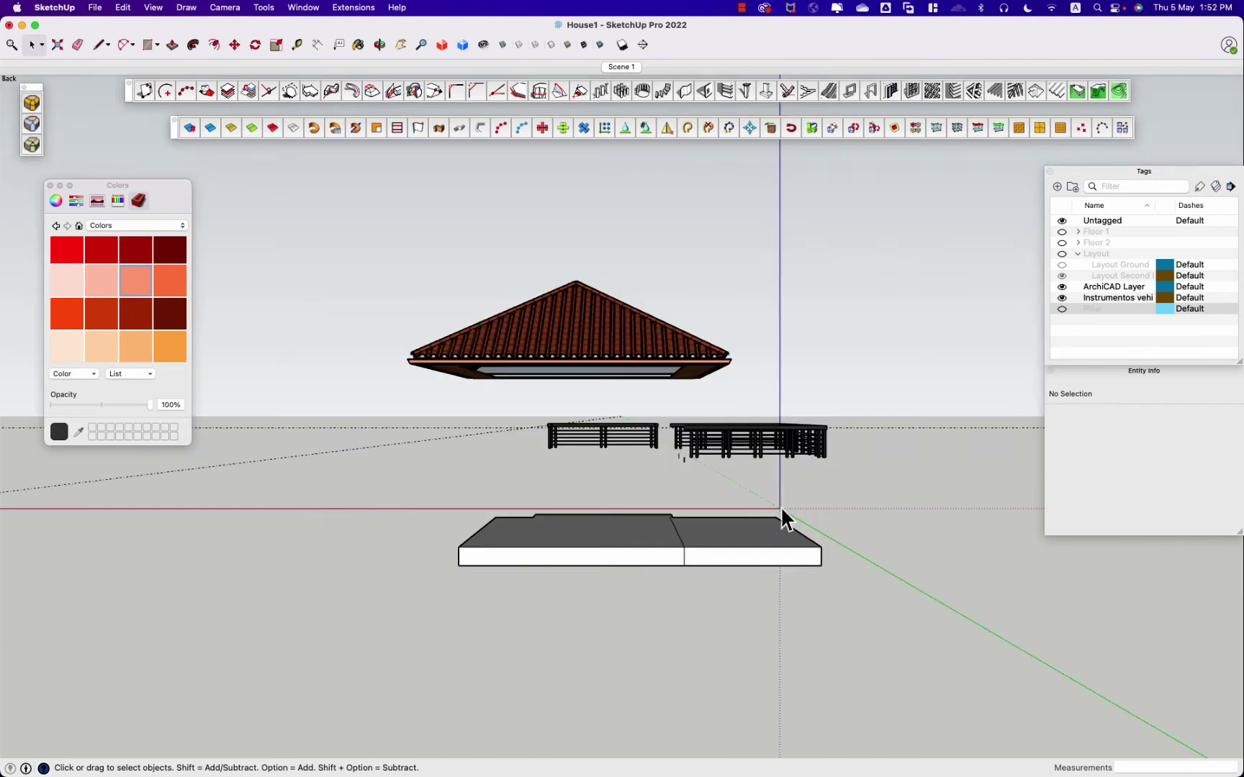
key("super+a")
left_click(675, 460, "shift")
Step: Orbit to show the whole roof, then make the Floor 1 and Floor 2 walls visible again
middle_click_drag(675, 460, 715, 545)
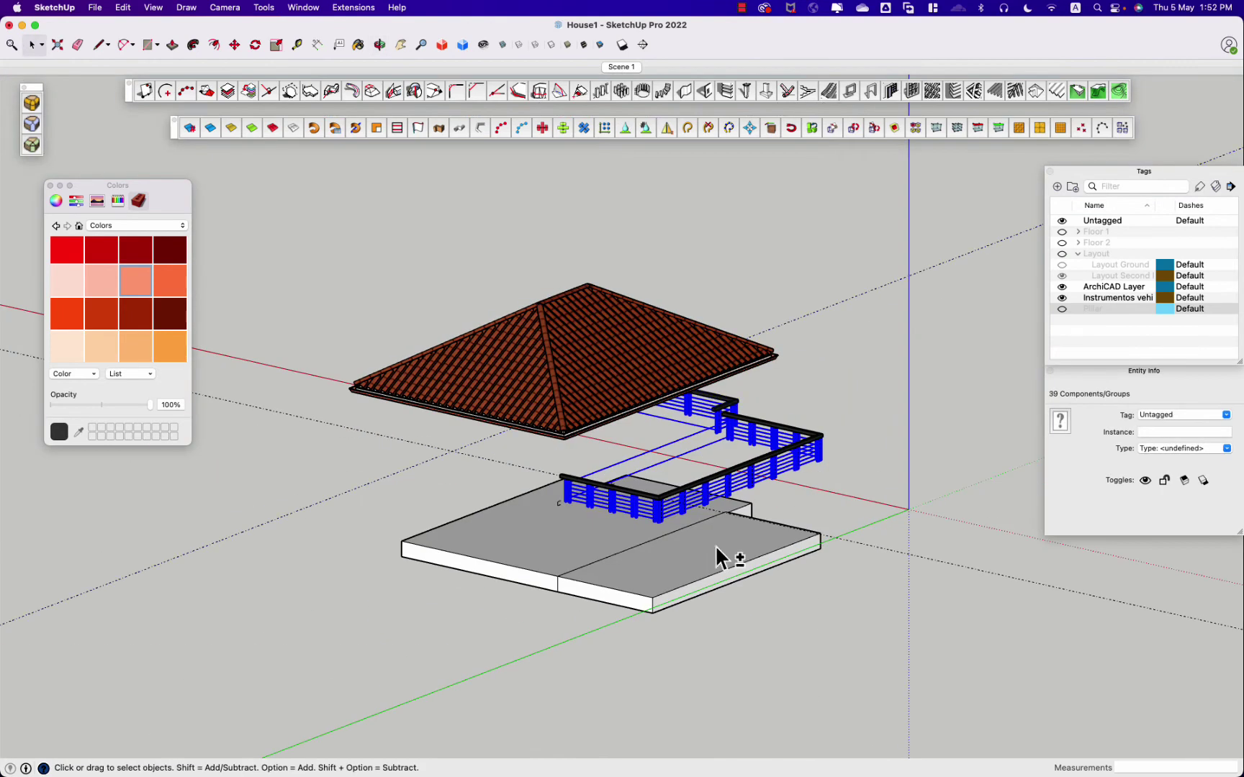
scroll(719, 493, "up", 3)
scroll(719, 492, "up", 3)
middle_click_drag(732, 318, 516, 438)
scroll(511, 446, "down", 3)
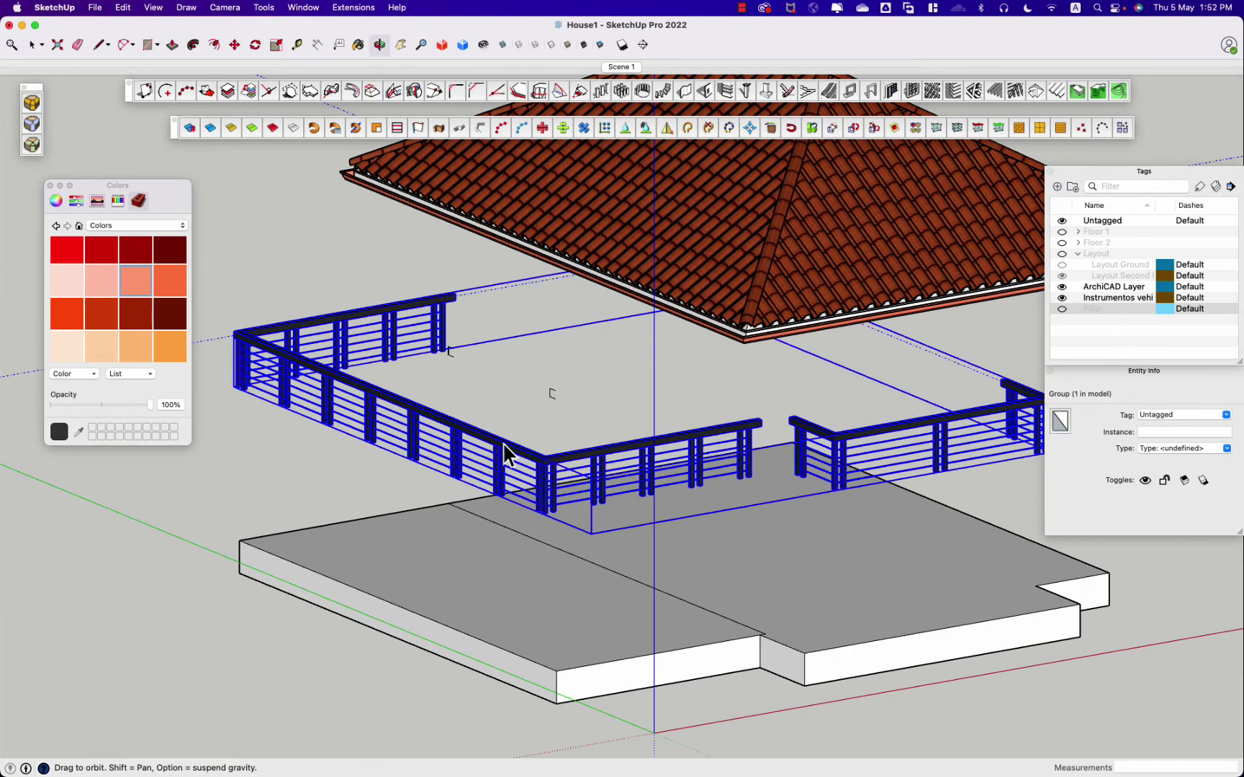
left_click(482, 532)
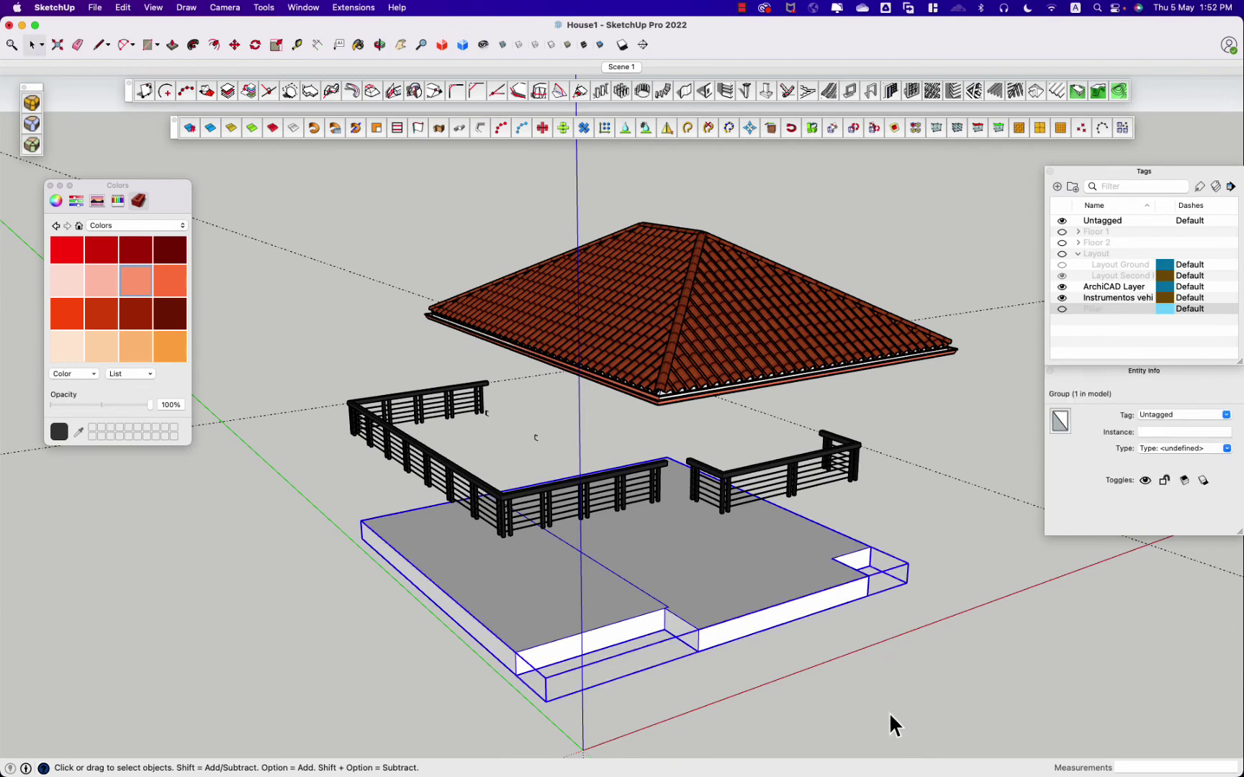
left_click(1062, 231)
left_click(1062, 243)
Step: Expand Floor 1 and select the top face of the front step
left_click(1078, 231)
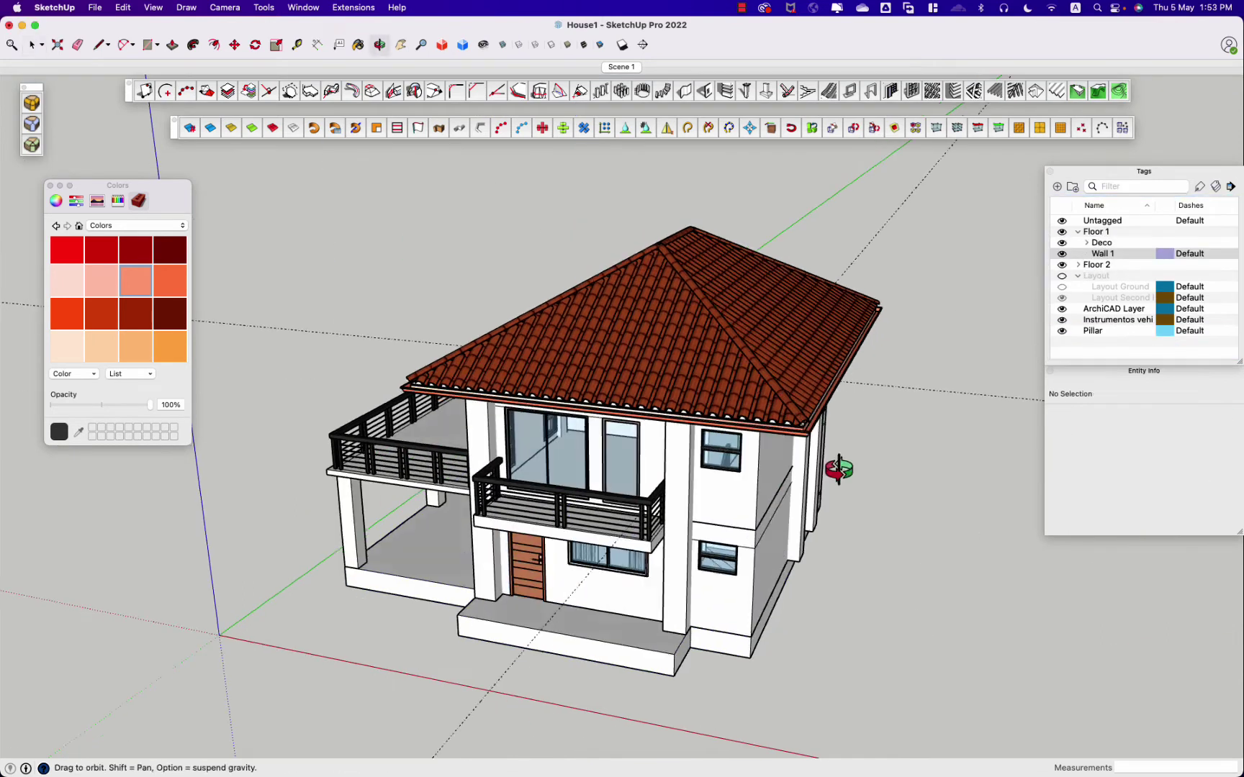
scroll(499, 606, "up", 10)
left_click(463, 663)
key("m")
key("alt")
key("Escape")
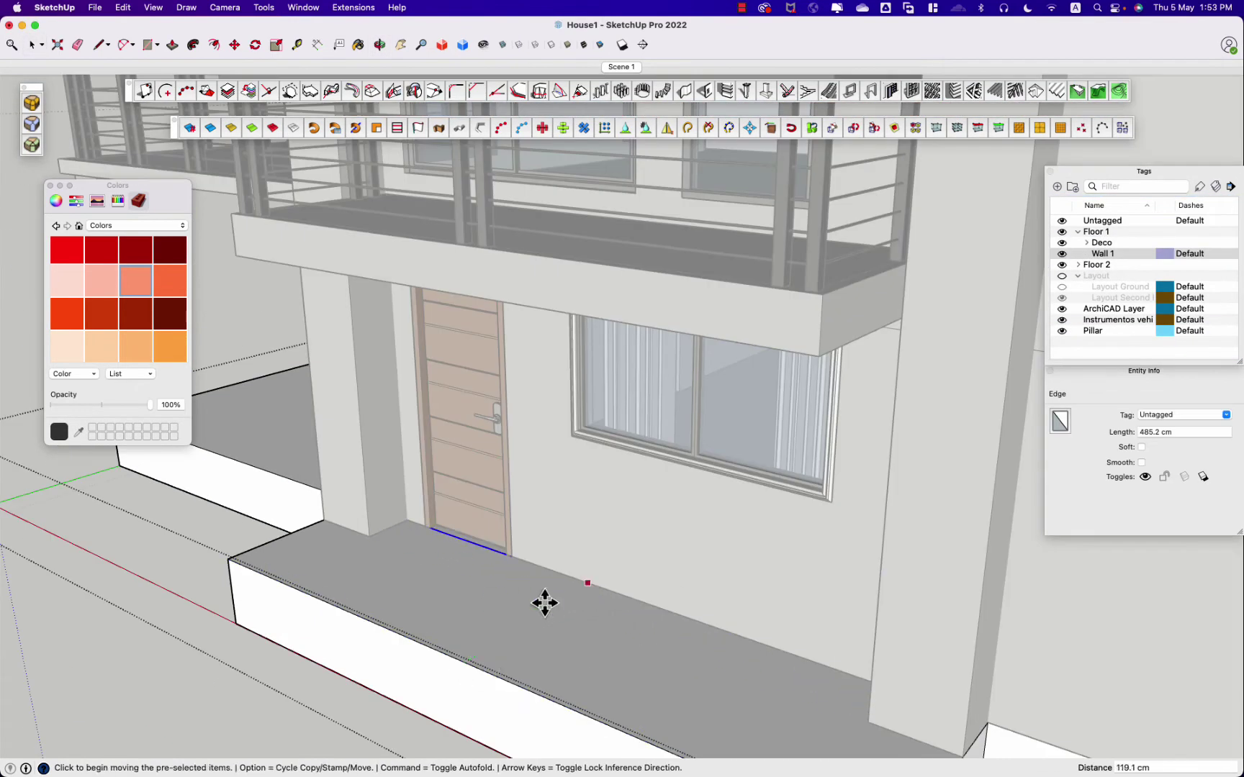
key("space")
left_click(461, 568)
scroll(462, 568, "up", 1)
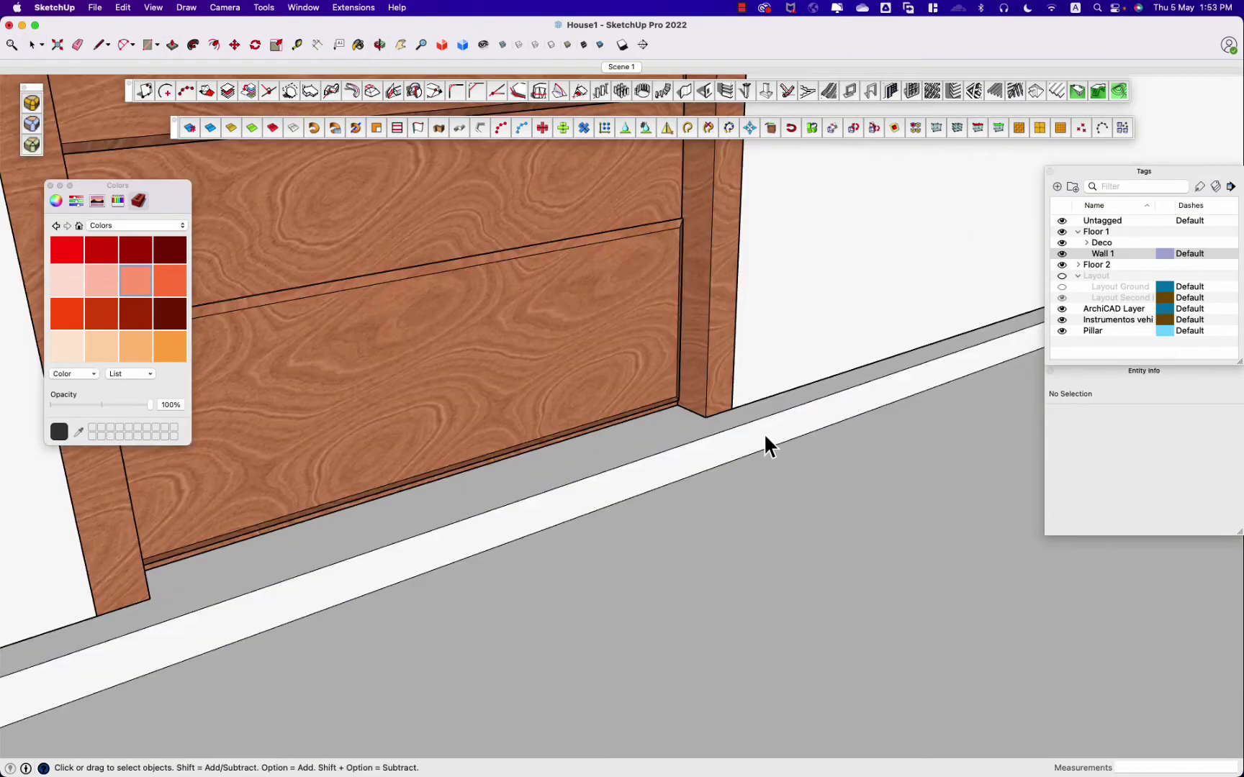
Step: Orbit around the house exterior, picking a small face of the slab
middle_click_drag(767, 438, 198, 576)
key("space")
left_click(716, 323)
middle_click_drag(745, 436, 718, 354)
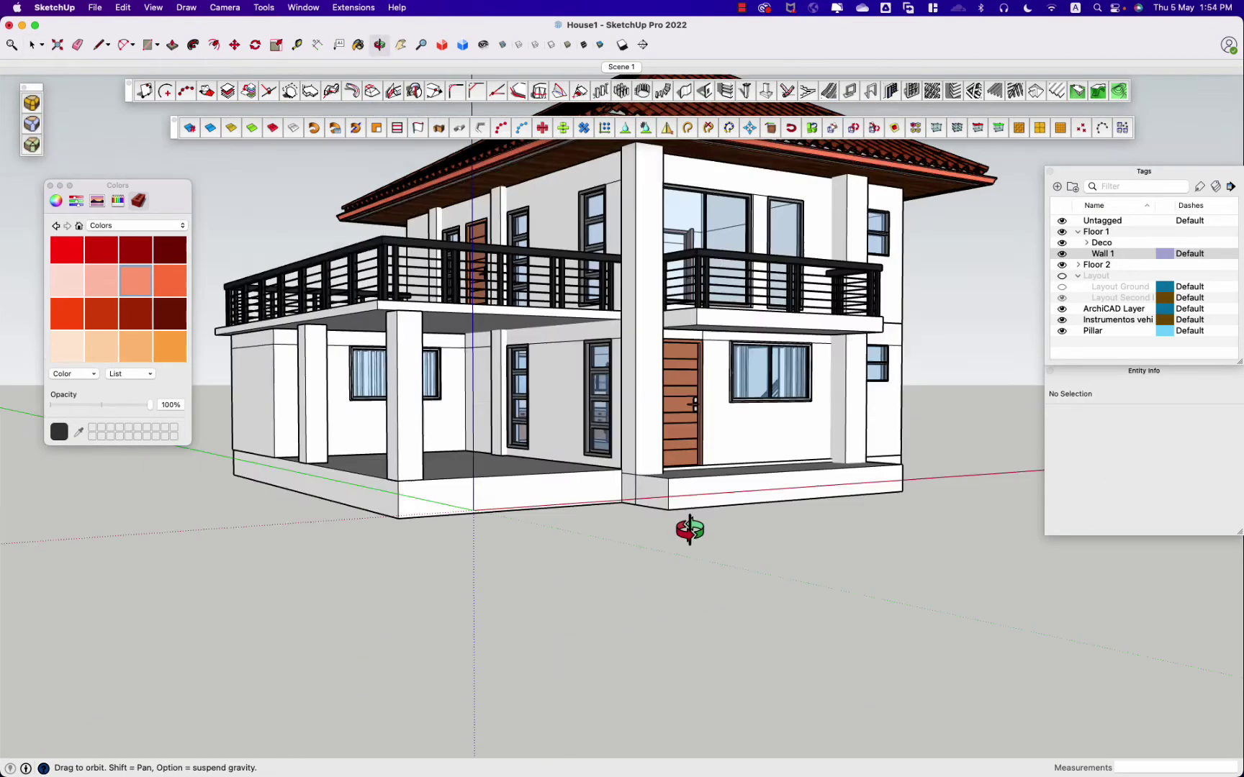
middle_click_drag(680, 528, 897, 558)
Step: Clad the front pillars in red brick from Brick, Cladding and Siding
left_click(137, 225)
left_click(144, 341)
left_click(144, 226)
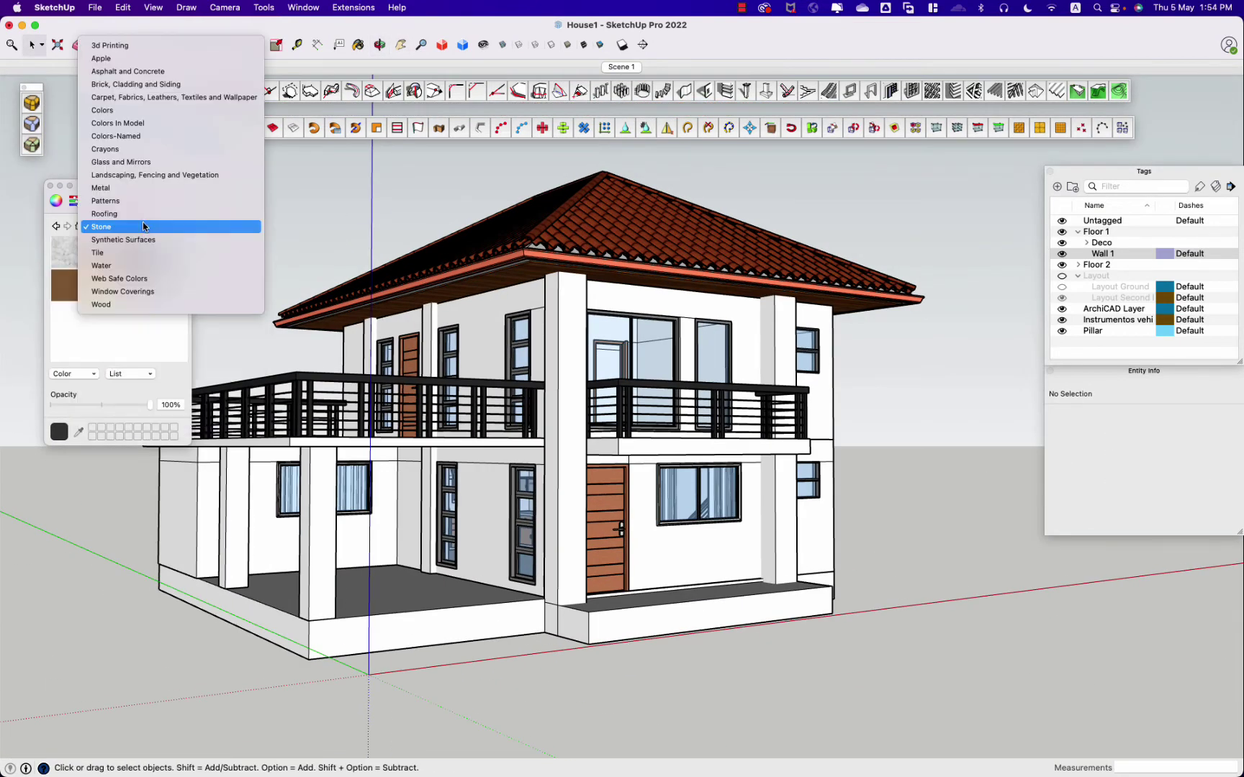
left_click(149, 84)
left_click_drag(169, 327, 569, 547)
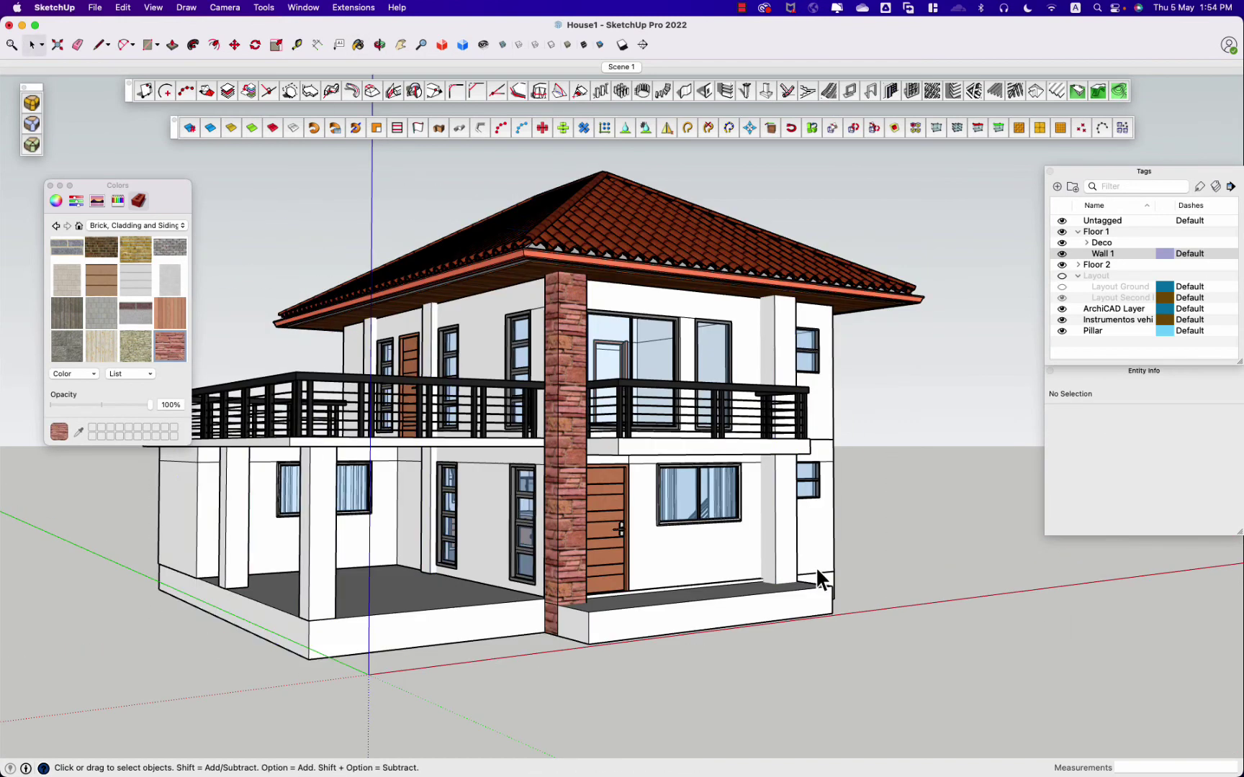
scroll(336, 551, "up", 3)
Step: Paint the porch floor with a stone tile material
key("b")
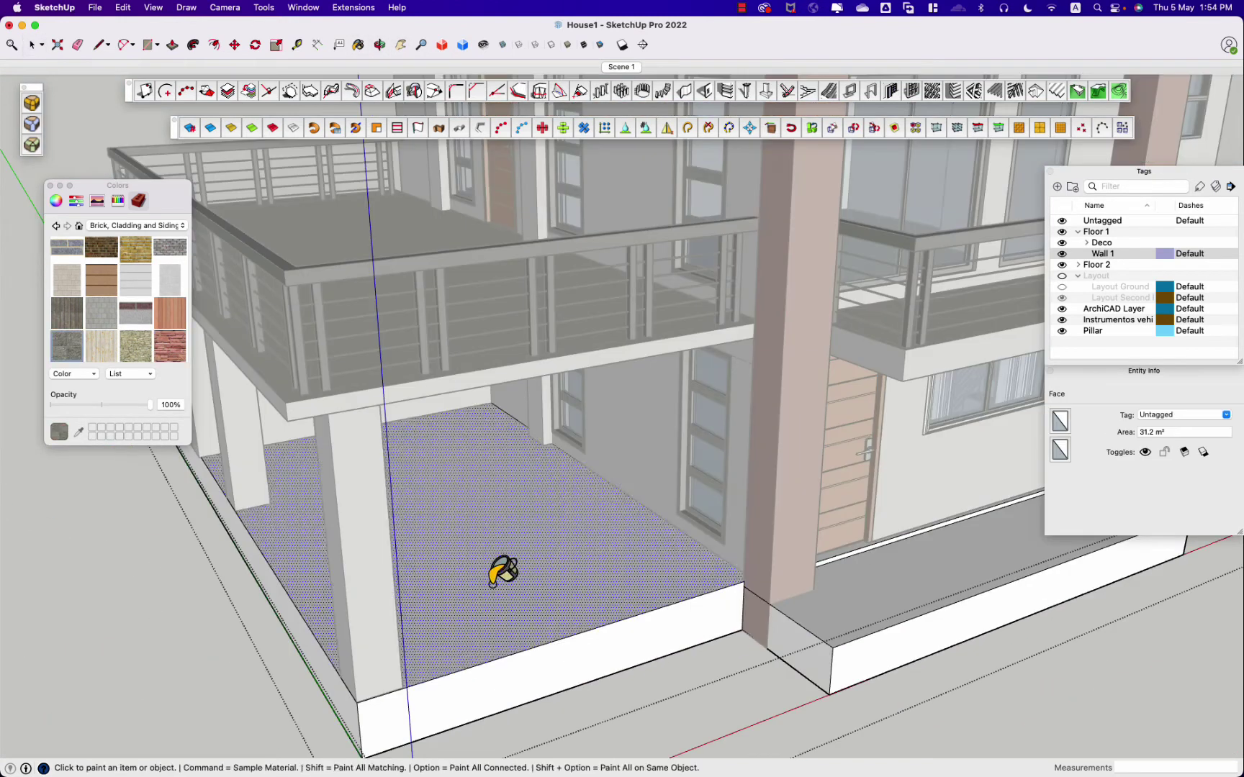
left_click(499, 569)
key("space")
left_click(761, 621)
mouse_move(605, 666)
middle_mouse_down()
mouse_move(761, 621)
mouse_move(611, 591)
mouse_move(966, 680)
mouse_move(759, 696)
mouse_move(625, 680)
mouse_move(461, 305)
middle_mouse_up()
scroll(761, 621, "down", 5)
scroll(610, 591, "down", 5)
scroll(625, 681, "up", 5)
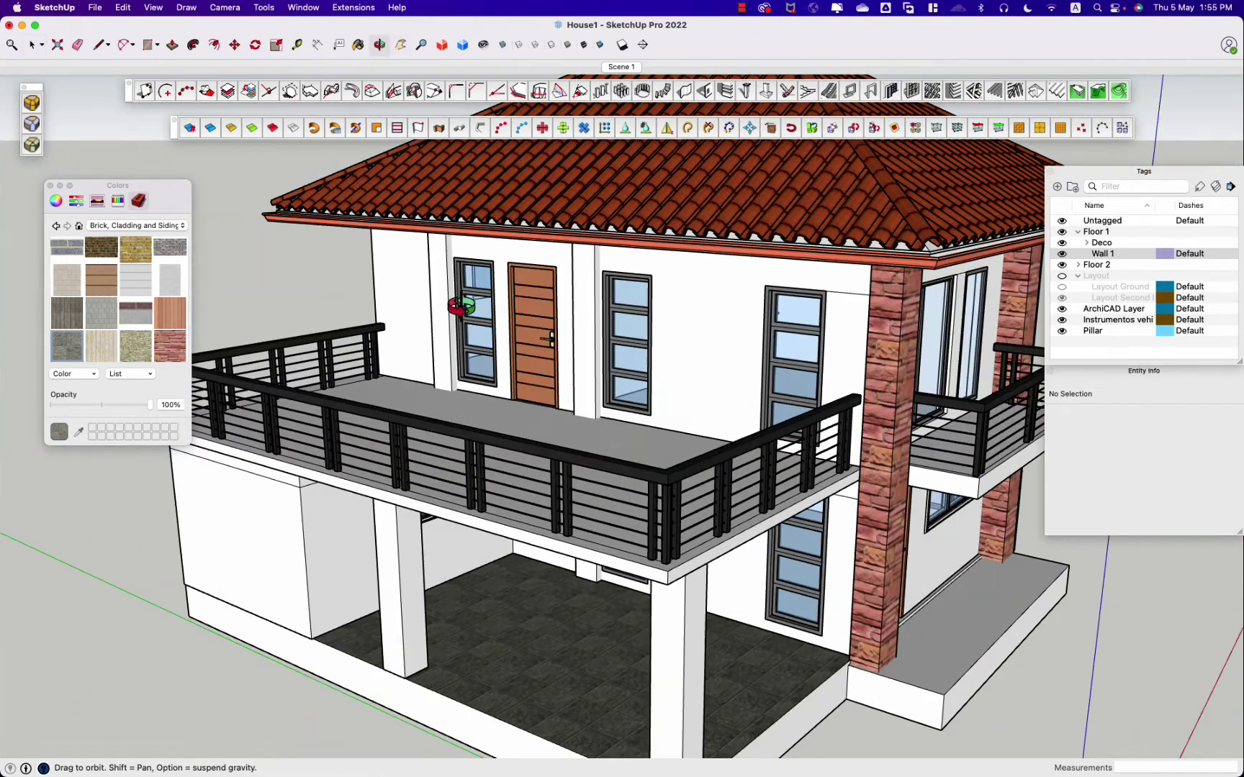
key("b")
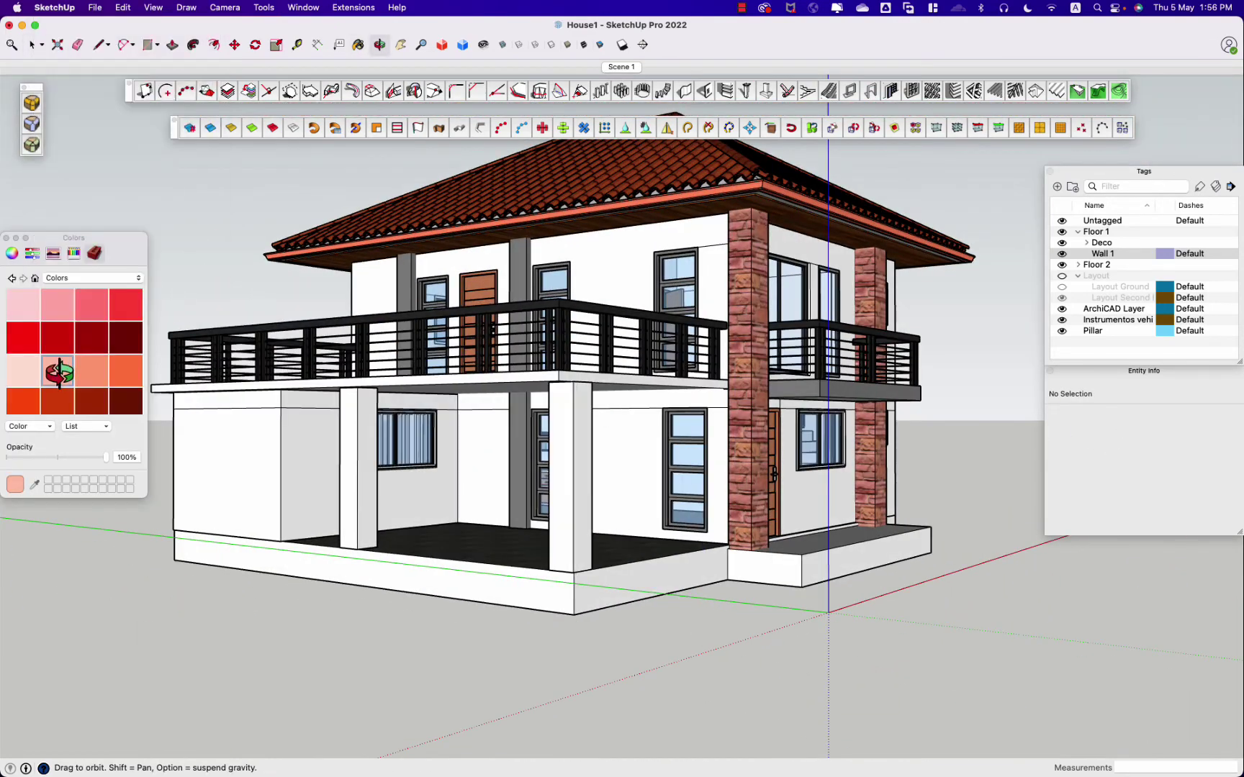
Step: Tile the front step floor with a wood tile material
middle_click_drag(579, 522, 639, 493)
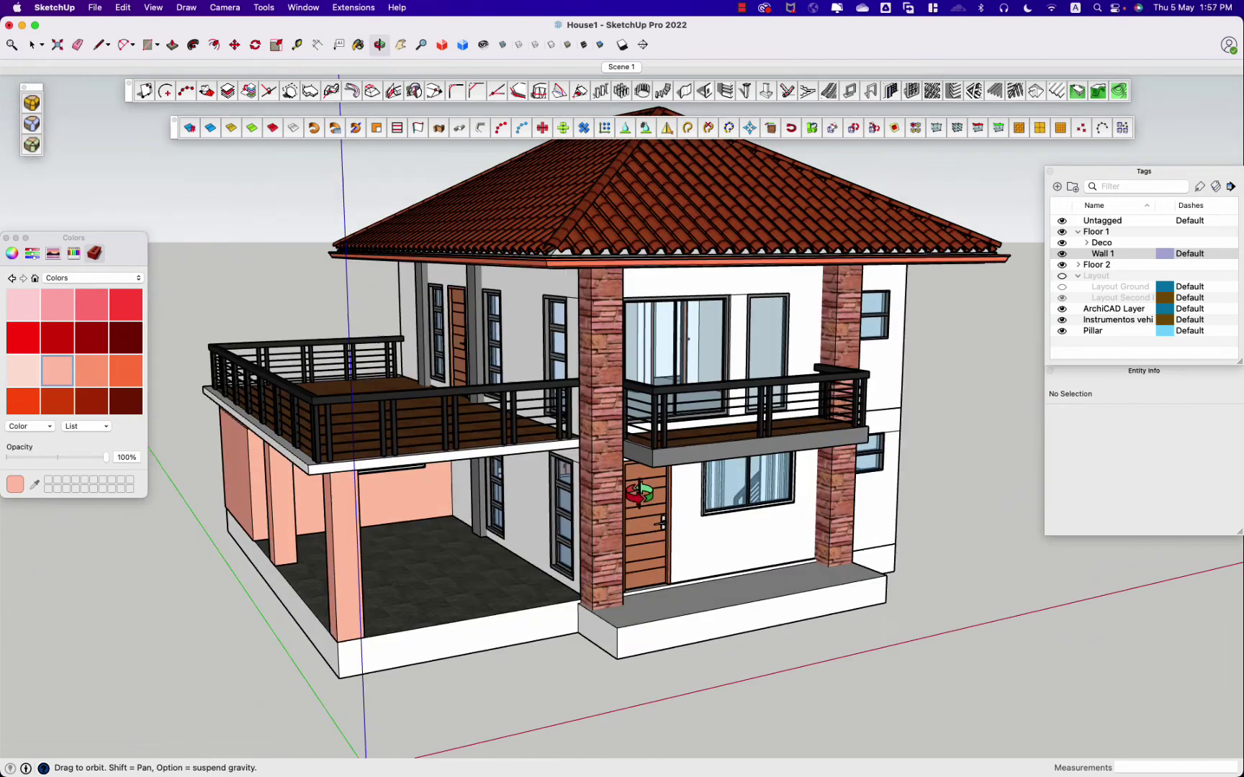
left_click(94, 278)
left_click(112, 425)
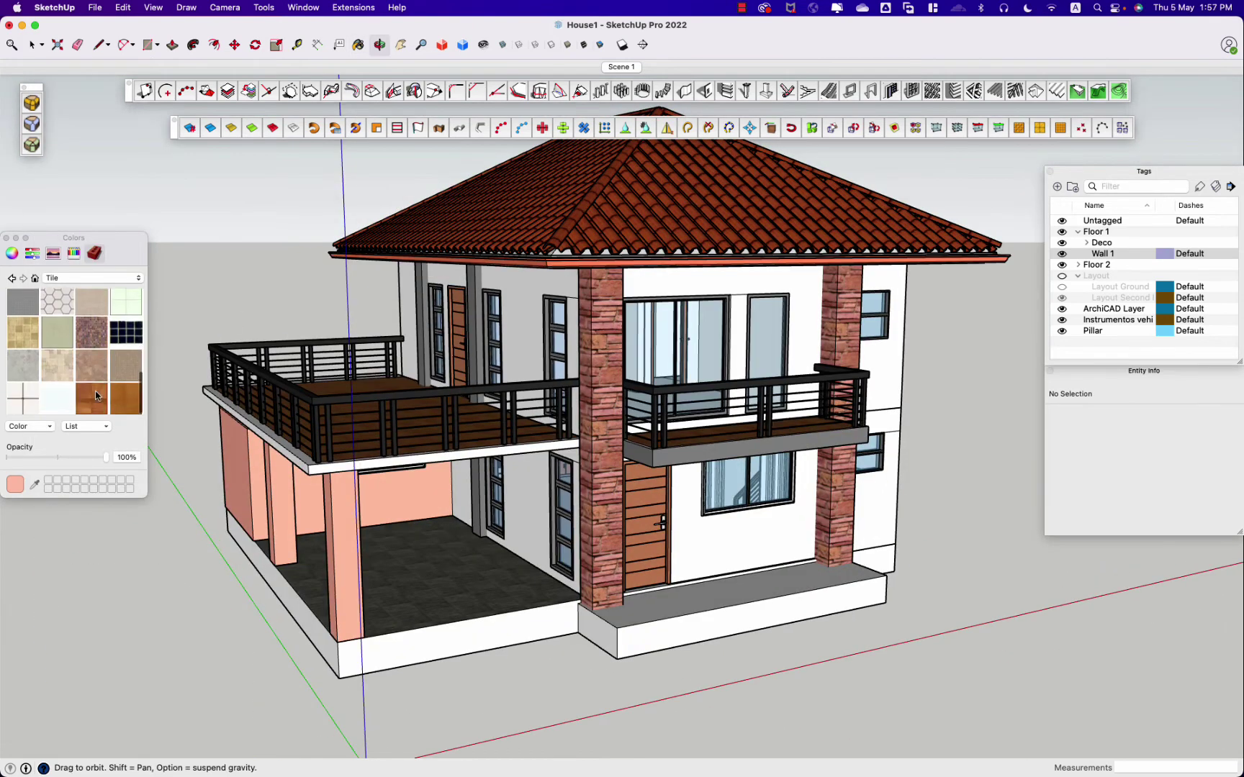
left_click(96, 395)
left_click(783, 650)
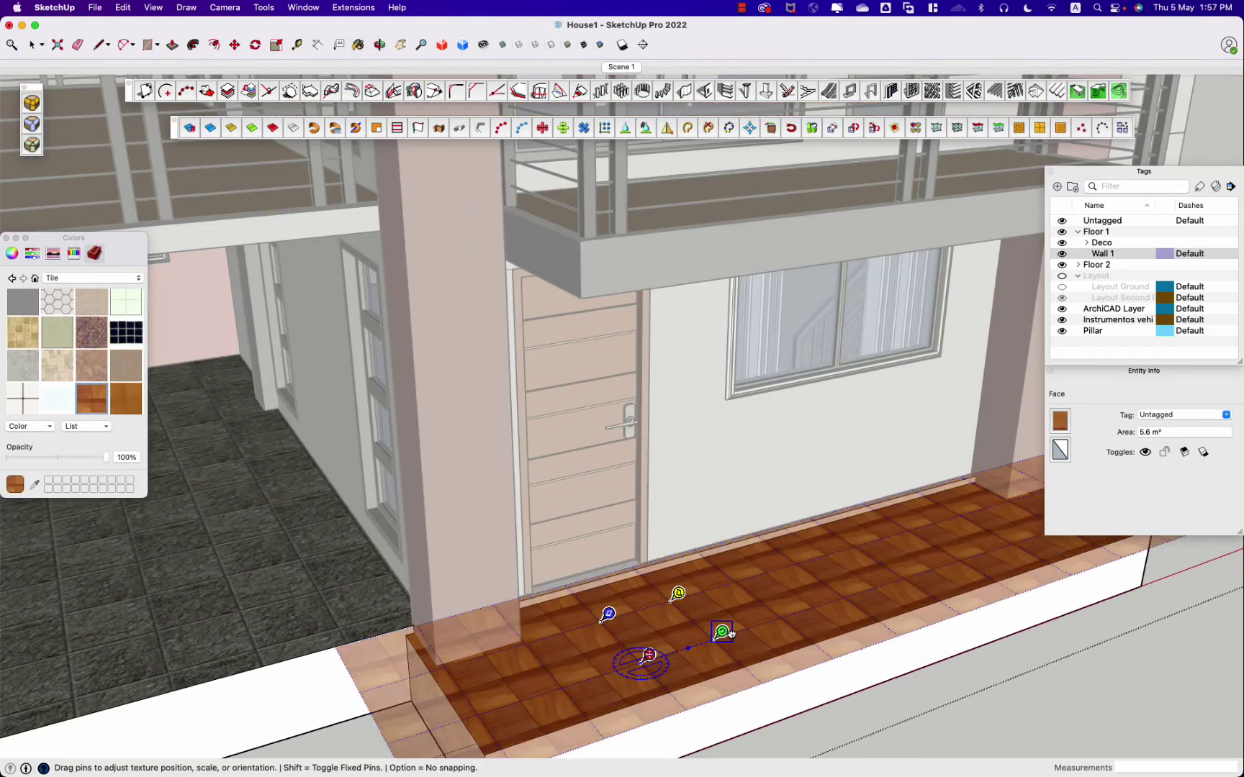
scroll(648, 669, "down", 5)
middle_click_drag(569, 693, 838, 632)
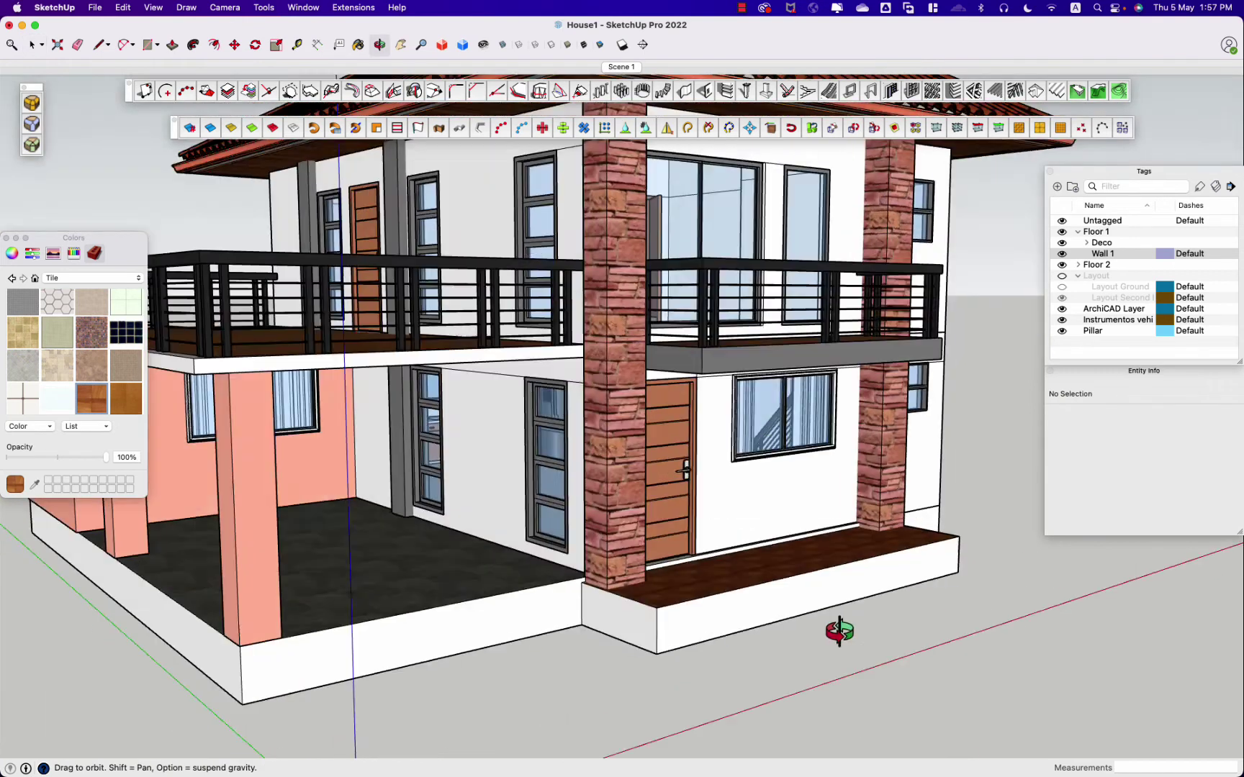
Step: Paint the house base in a light Asphalt and Concrete finish
left_click(93, 277)
left_click(108, 114)
left_click(126, 337)
left_click(752, 641)
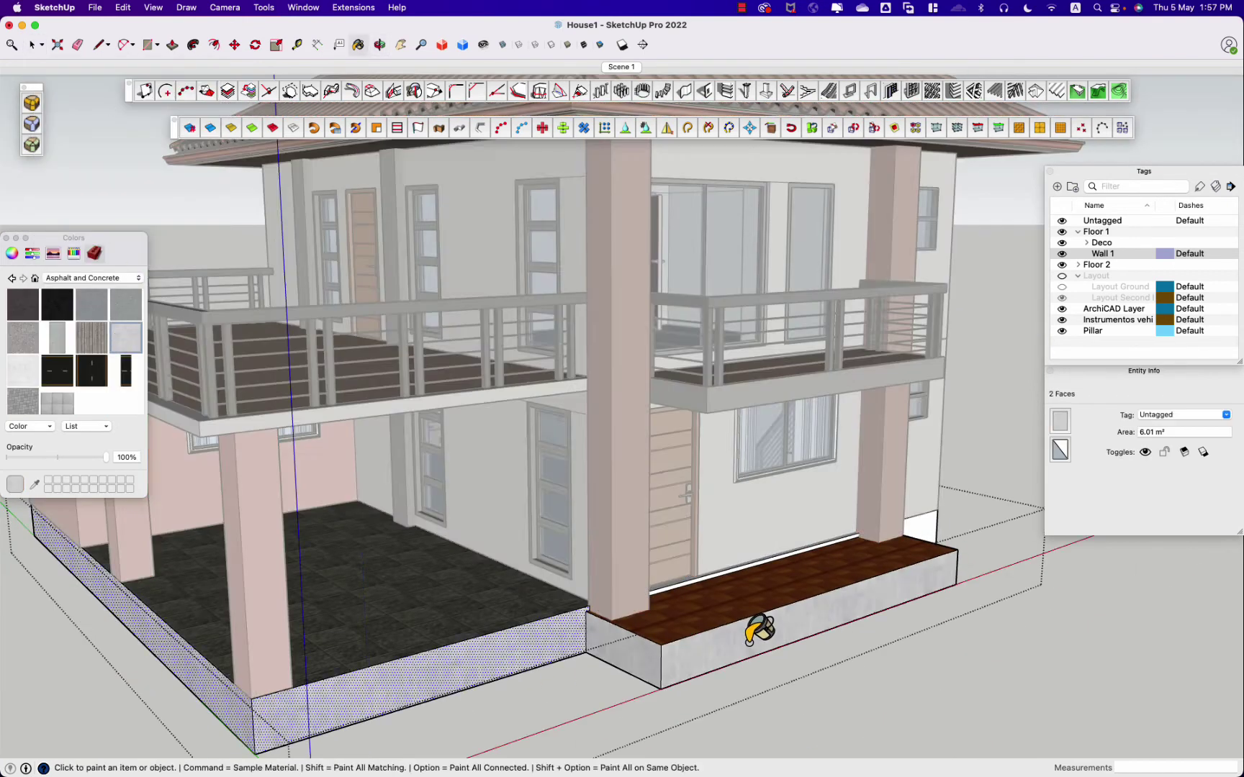
middle_click_drag(752, 634, 472, 569)
key("space")
mouse_move(705, 622)
middle_mouse_down()
mouse_move(150, 616)
mouse_move(692, 619)
mouse_move(866, 702)
mouse_move(592, 560)
mouse_move(699, 667)
mouse_move(868, 551)
mouse_move(756, 640)
middle_mouse_up()
Step: Select the base face and start a push/pull extrusion, then cancel it
left_click(574, 622)
left_click(591, 560)
key("p")
left_click(570, 583)
key("space")
scroll(602, 674, "down", 3)
Step: Show the Layout tag and check the house in front and top views
key("super+3")
left_click(1062, 276)
key("super+2")
key("super+3")
scroll(481, 578, "up", 3)
Step: Move the whole house 693.8 cm to the left and view it from above
key("super+a")
key("space")
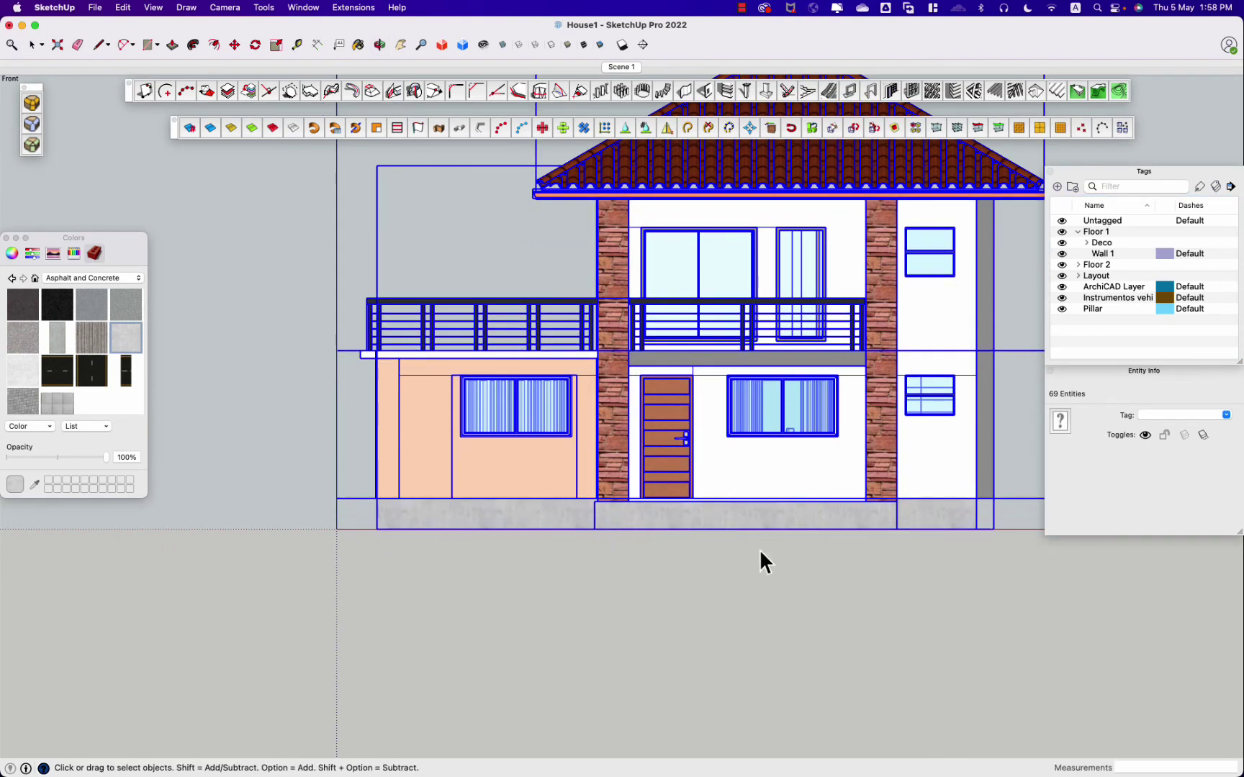
scroll(760, 558, "down", 2)
key("m")
left_click(807, 554)
key("super+1")
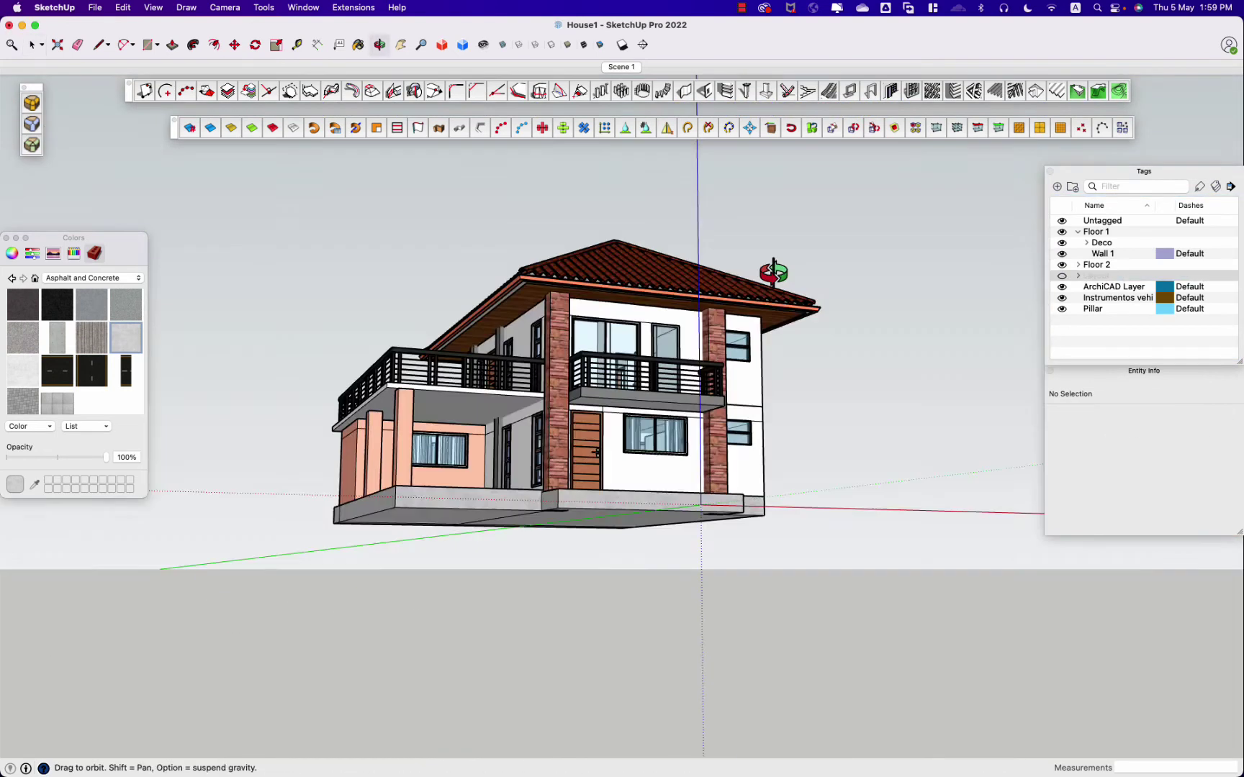
key("super+2")
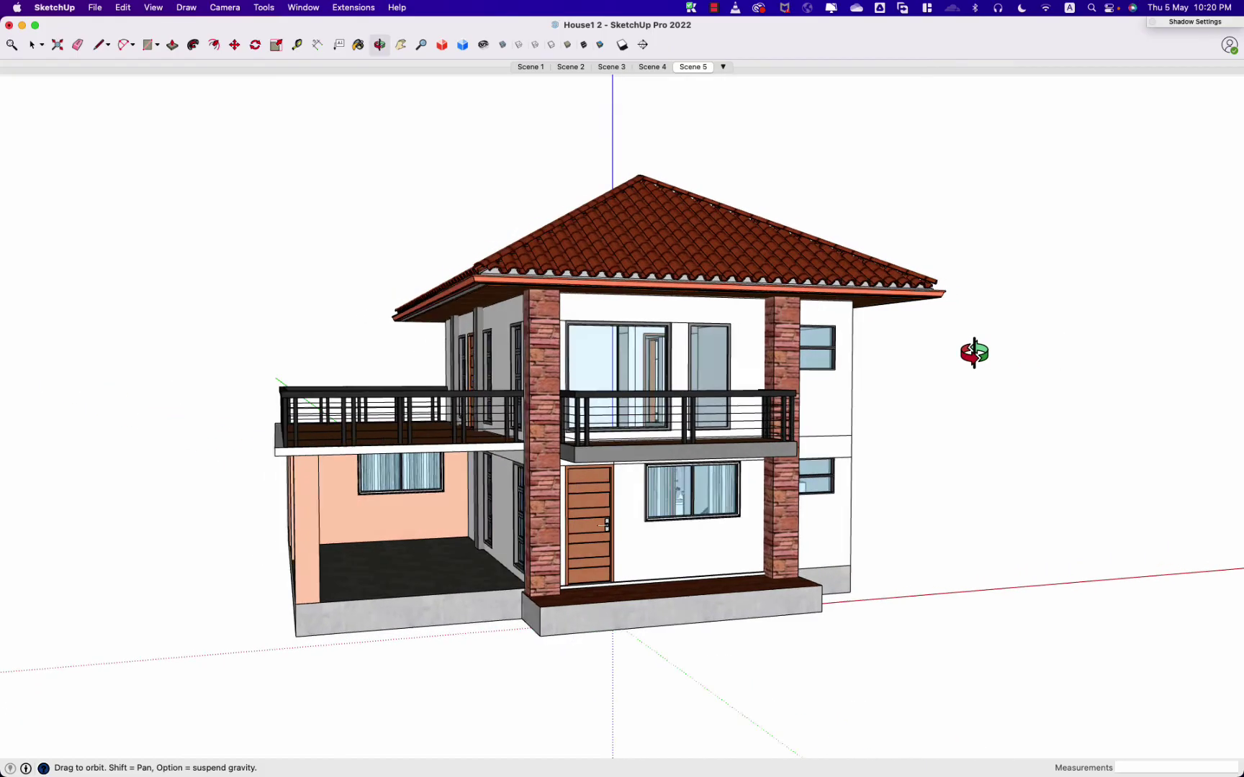
mouse_move(974, 353)
left_mouse_down()
mouse_move(624, 391)
mouse_move(608, 363)
mouse_move(622, 334)
mouse_move(730, 305)
mouse_move(966, 314)
left_mouse_up()
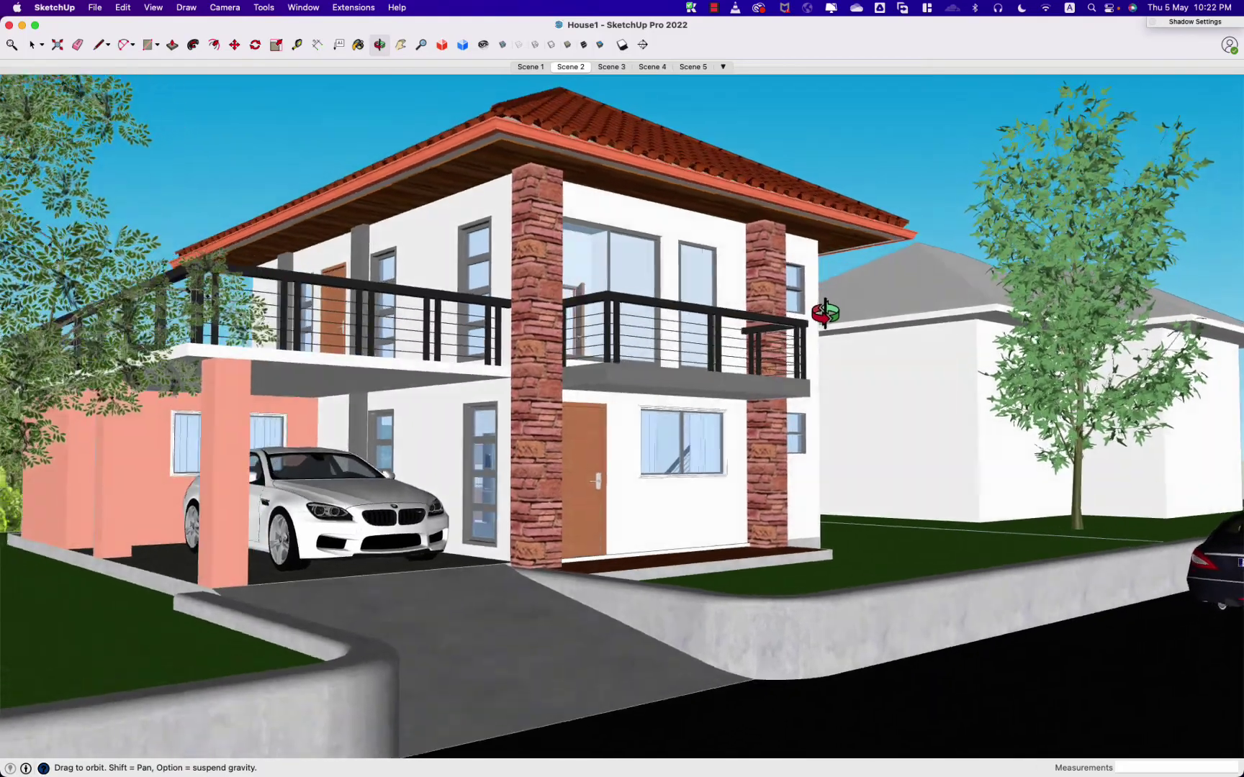
mouse_move(824, 313)
left_mouse_down()
mouse_move(855, 327)
mouse_move(832, 356)
mouse_move(802, 353)
mouse_move(794, 335)
left_mouse_up()
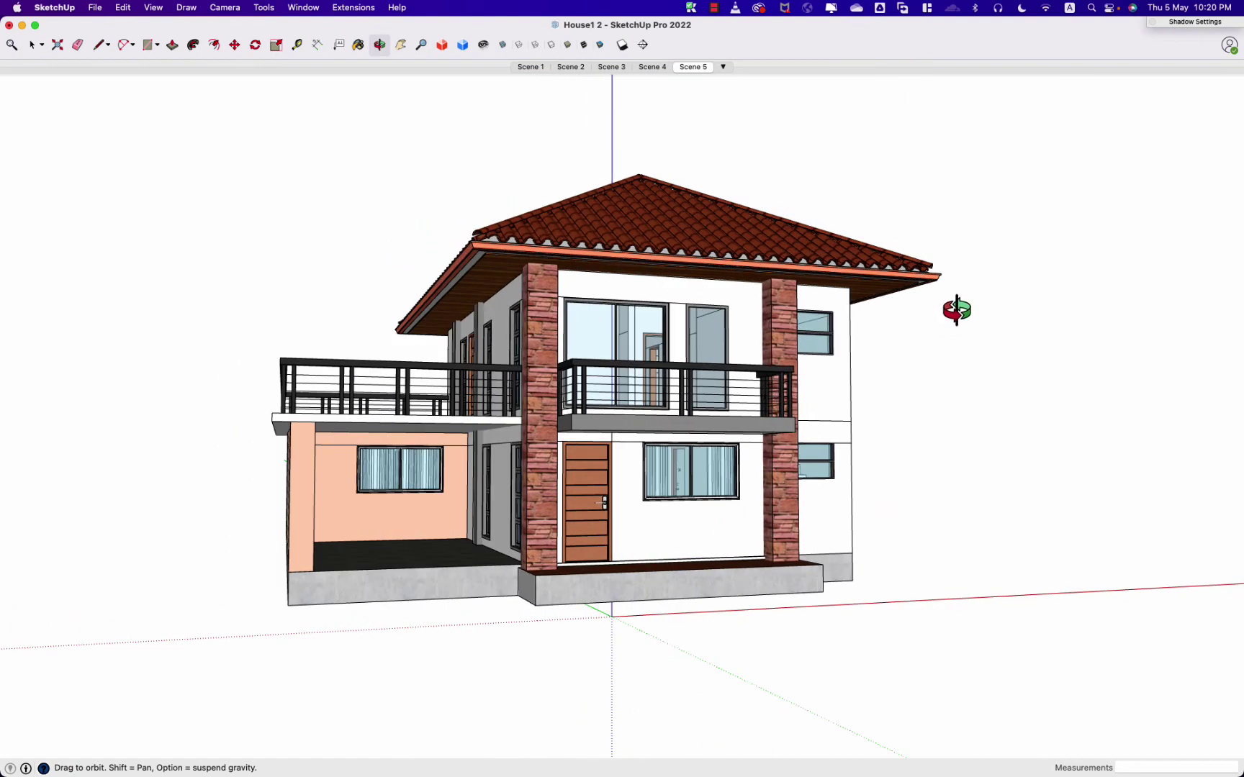
mouse_move(457, 225)
left_mouse_down()
mouse_move(555, 133)
mouse_move(677, 133)
mouse_move(670, 253)
left_mouse_up()
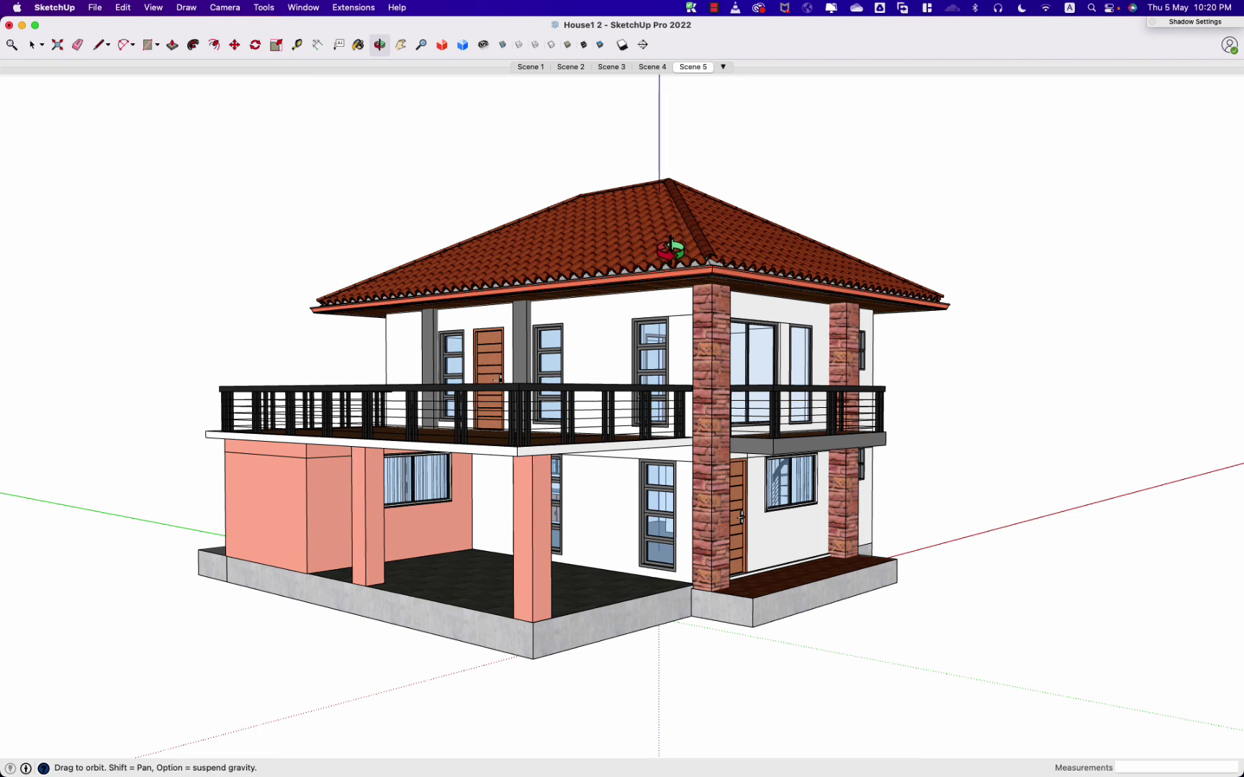
left_click_drag(670, 248, 634, 251)
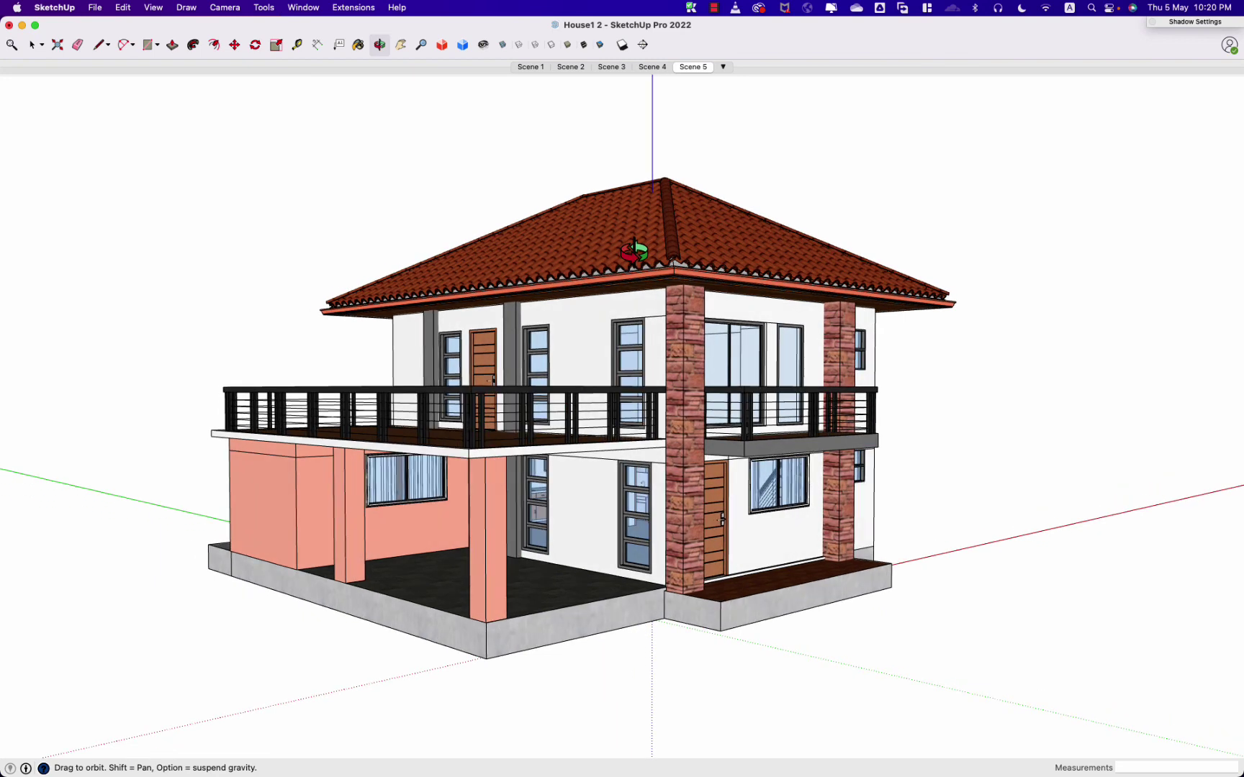
left_click_drag(551, 272, 549, 282)
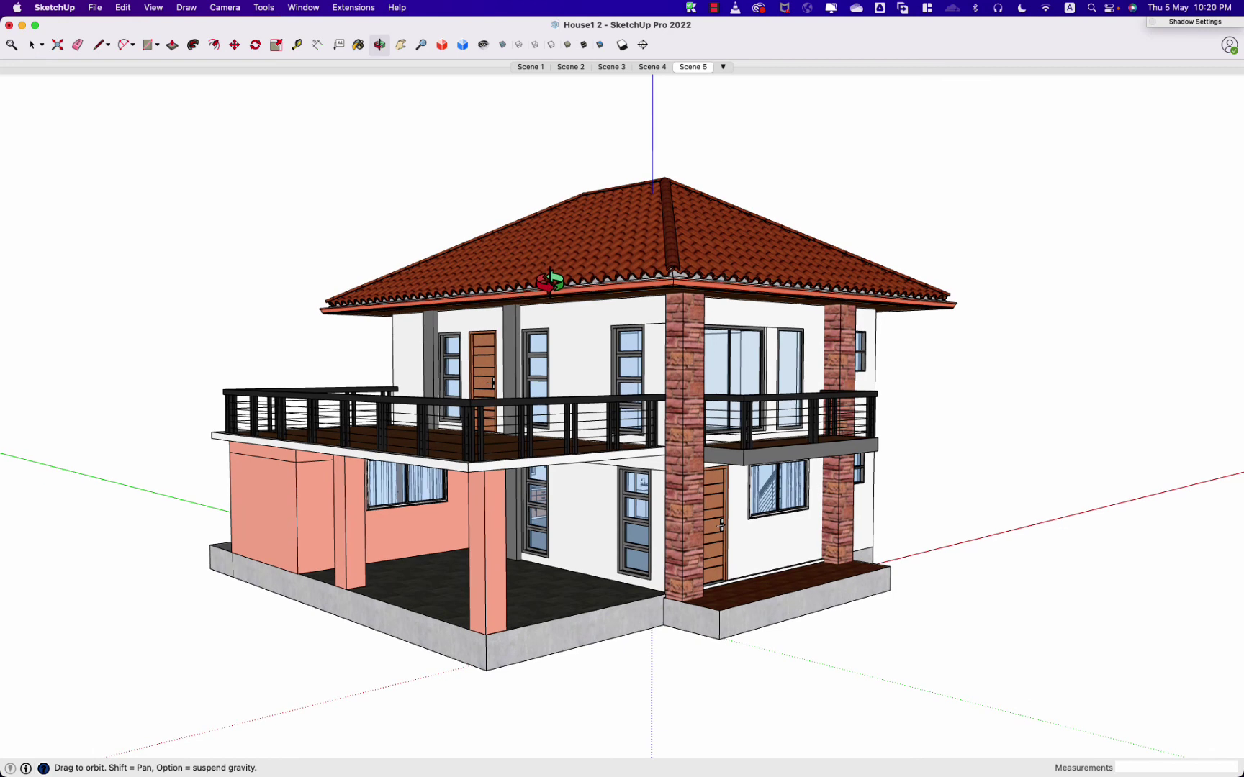